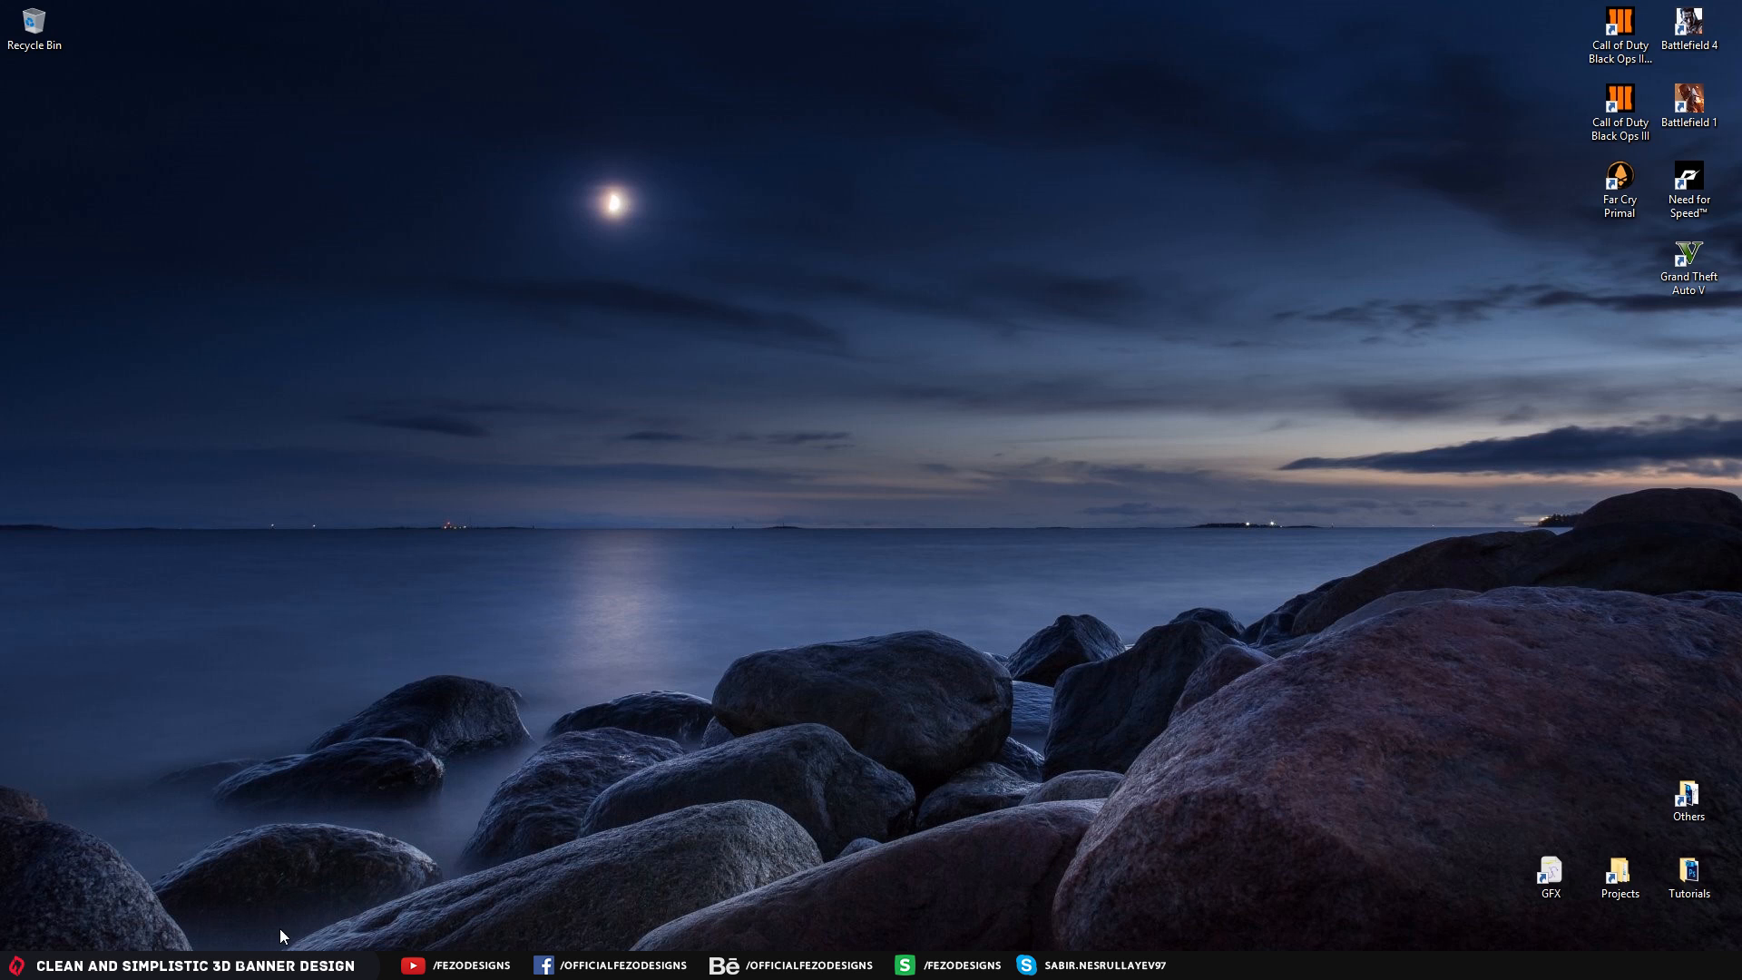
# Switch to Photoshop and compare Layer 1 and Layer 0 of the TEXT group with their effects hidden and shown
pyautogui.click(254, 964)
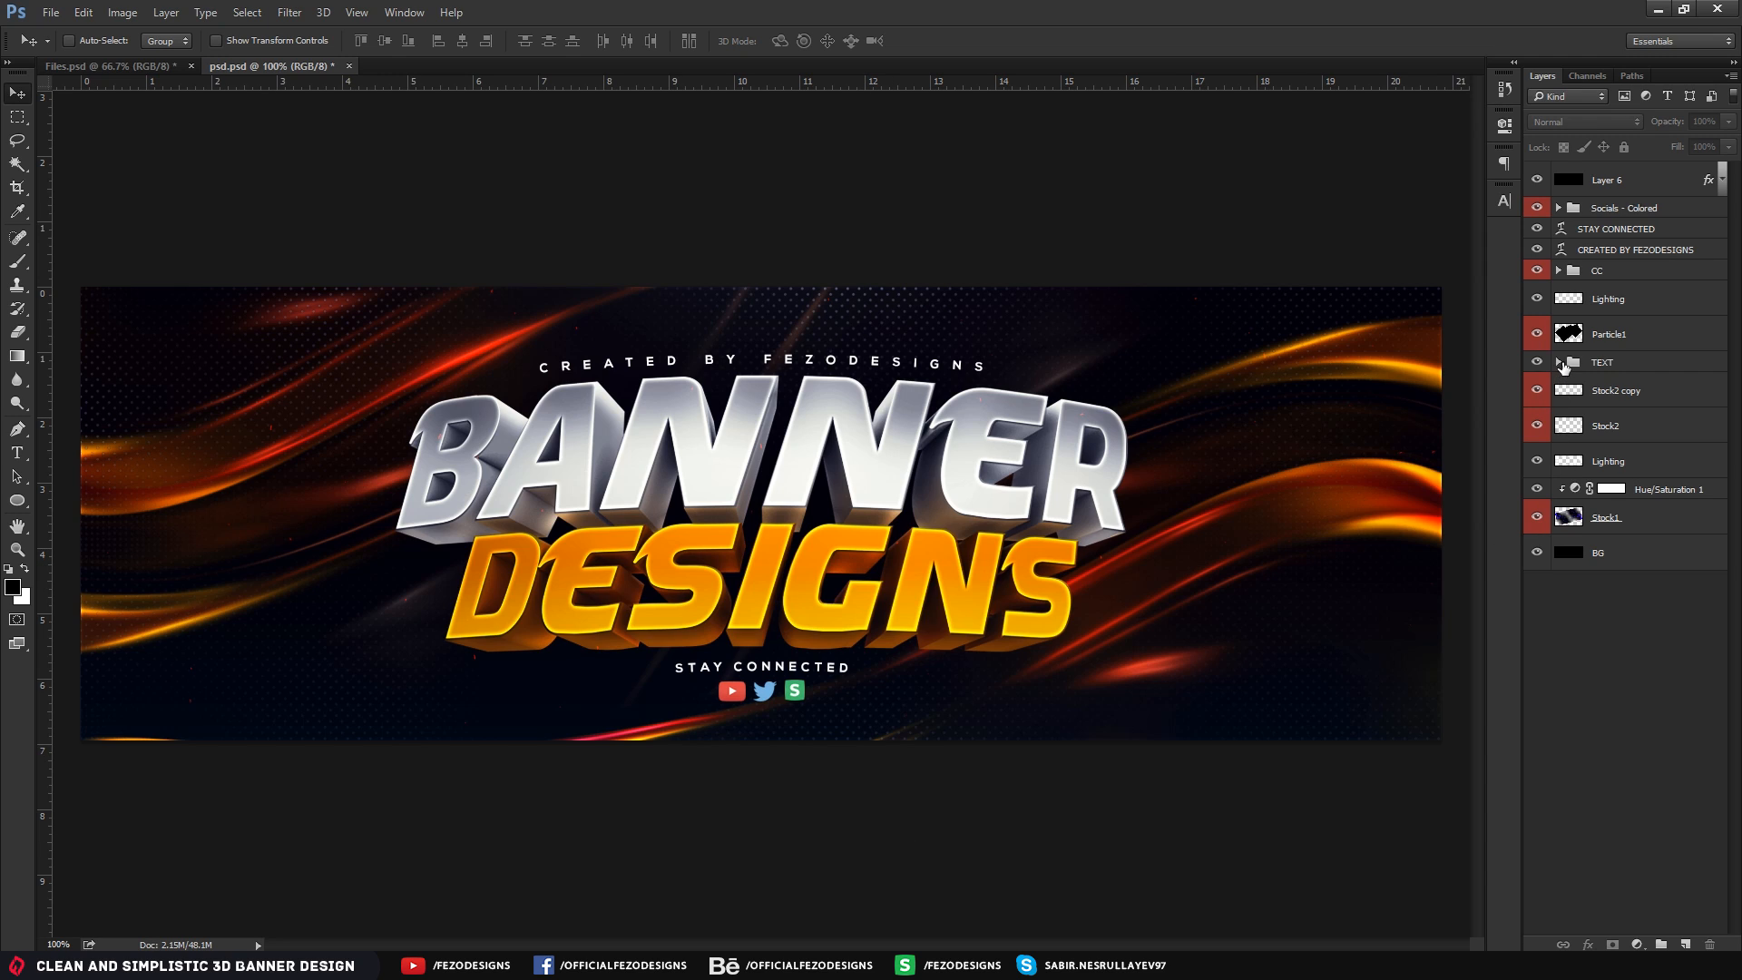
pyautogui.click(1560, 363)
pyautogui.click(1723, 428)
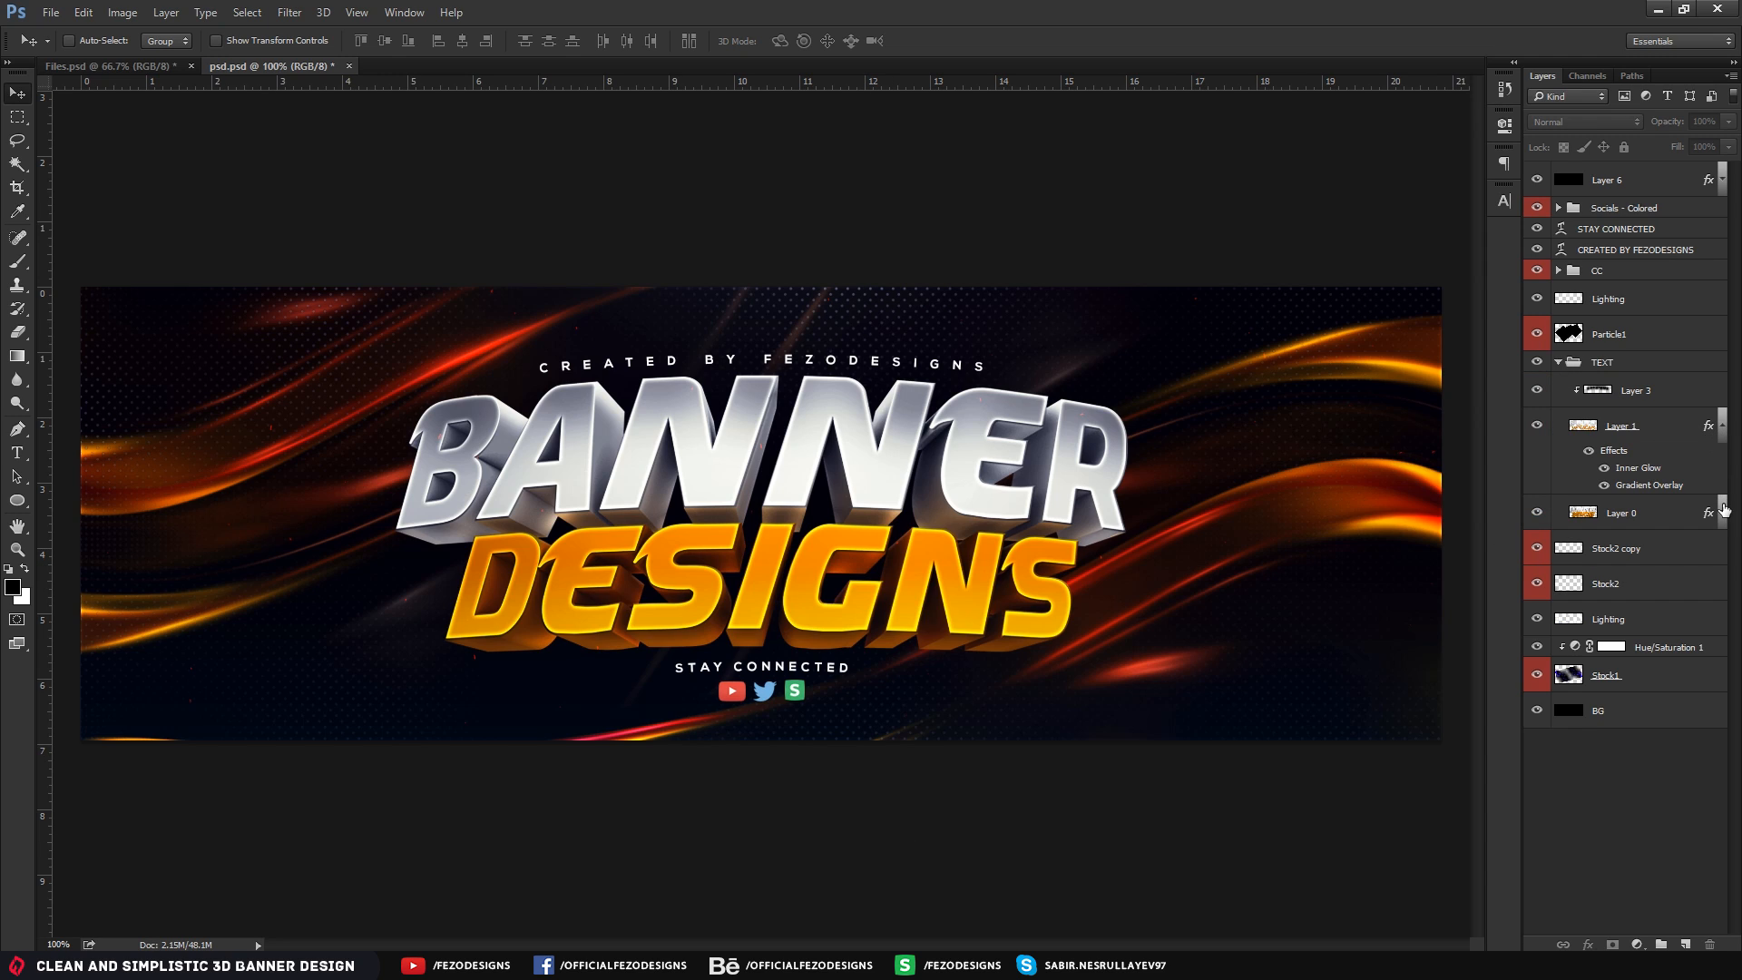
pyautogui.click(1723, 511)
pyautogui.click(1588, 450)
pyautogui.click(1588, 537)
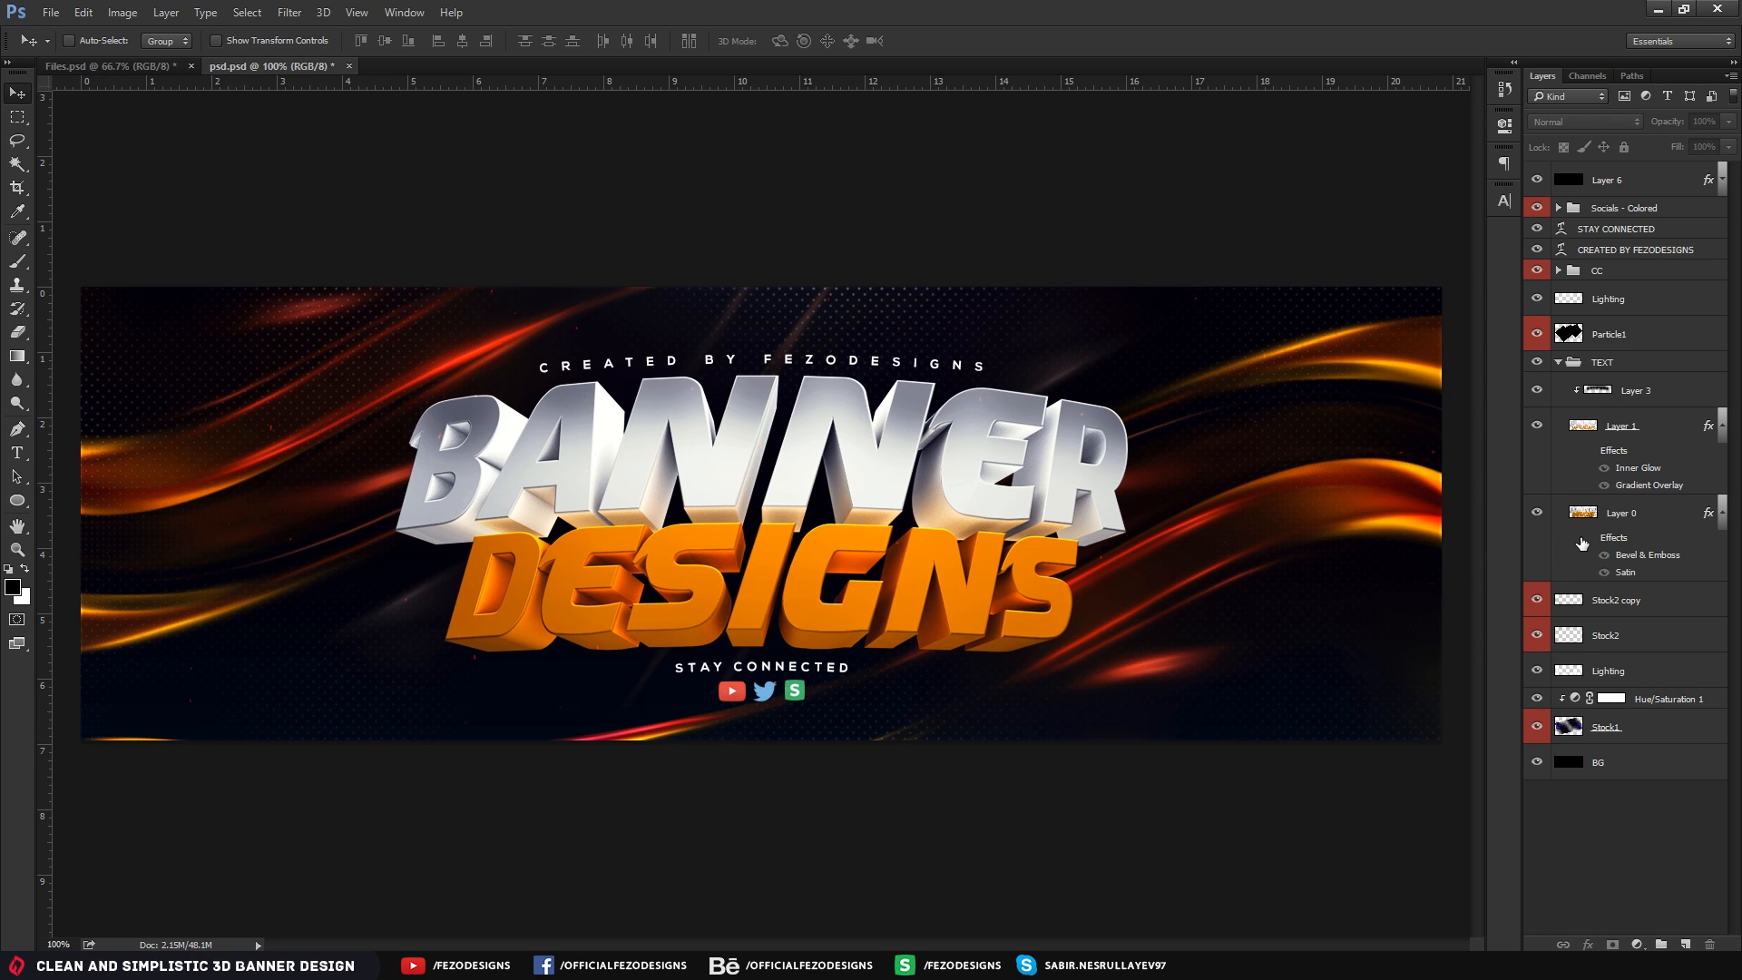
pyautogui.click(1589, 537)
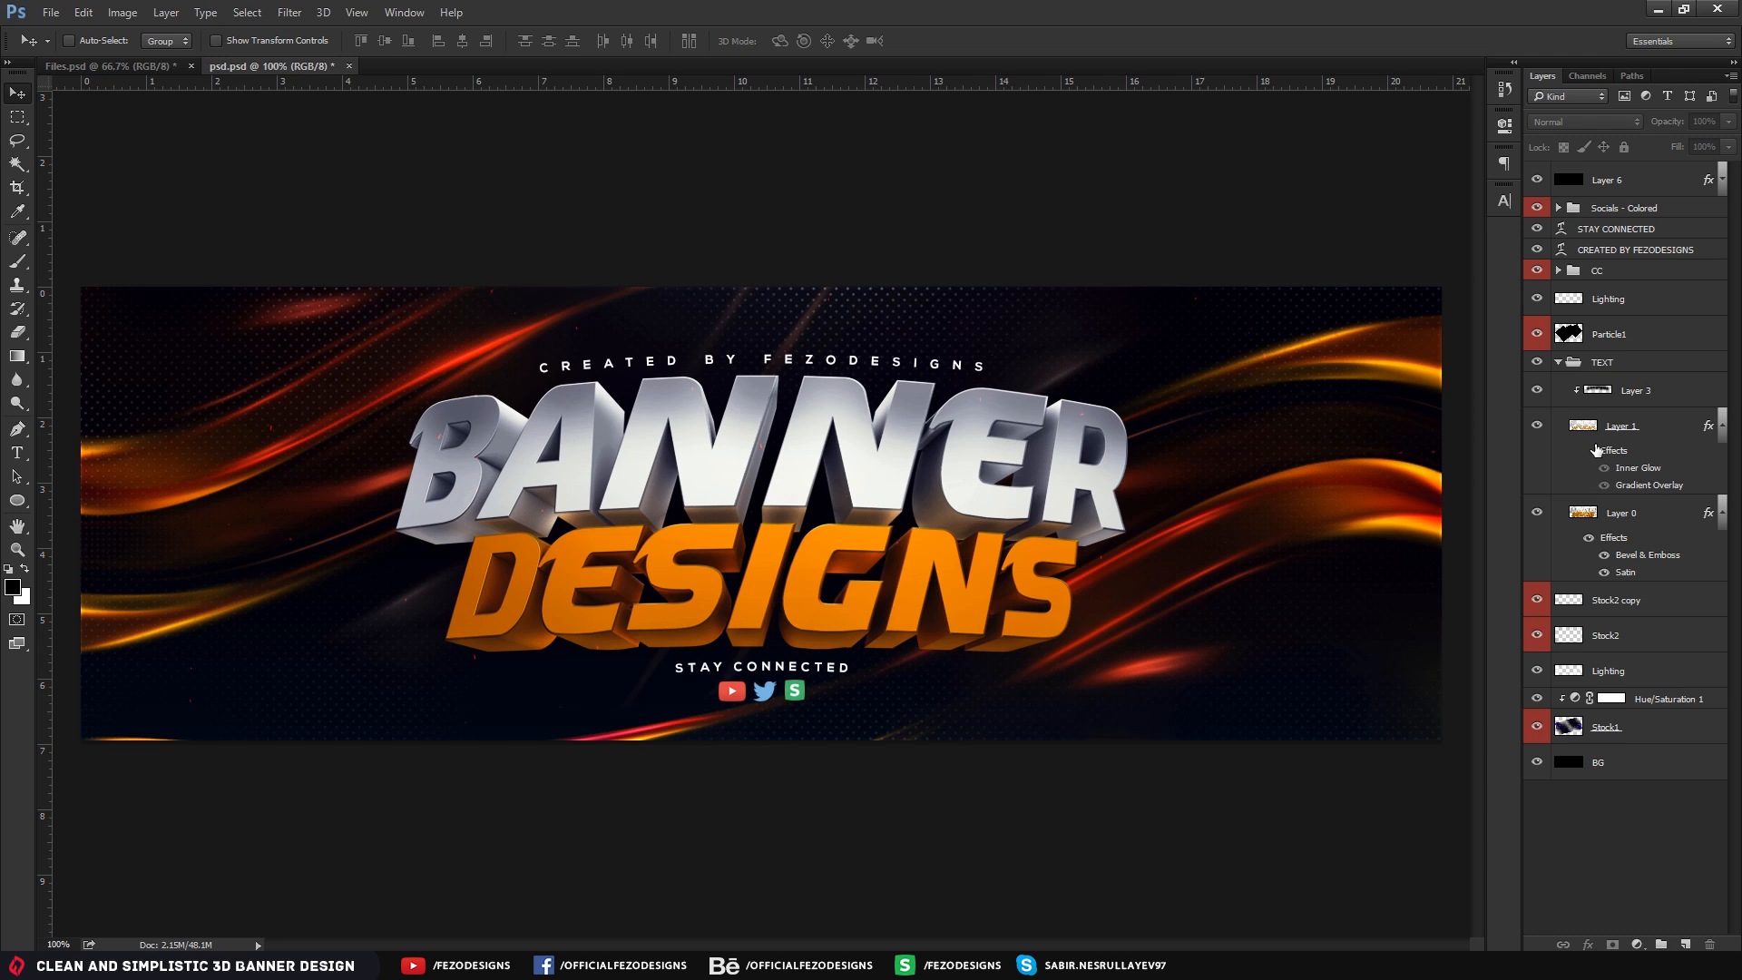
pyautogui.click(1589, 450)
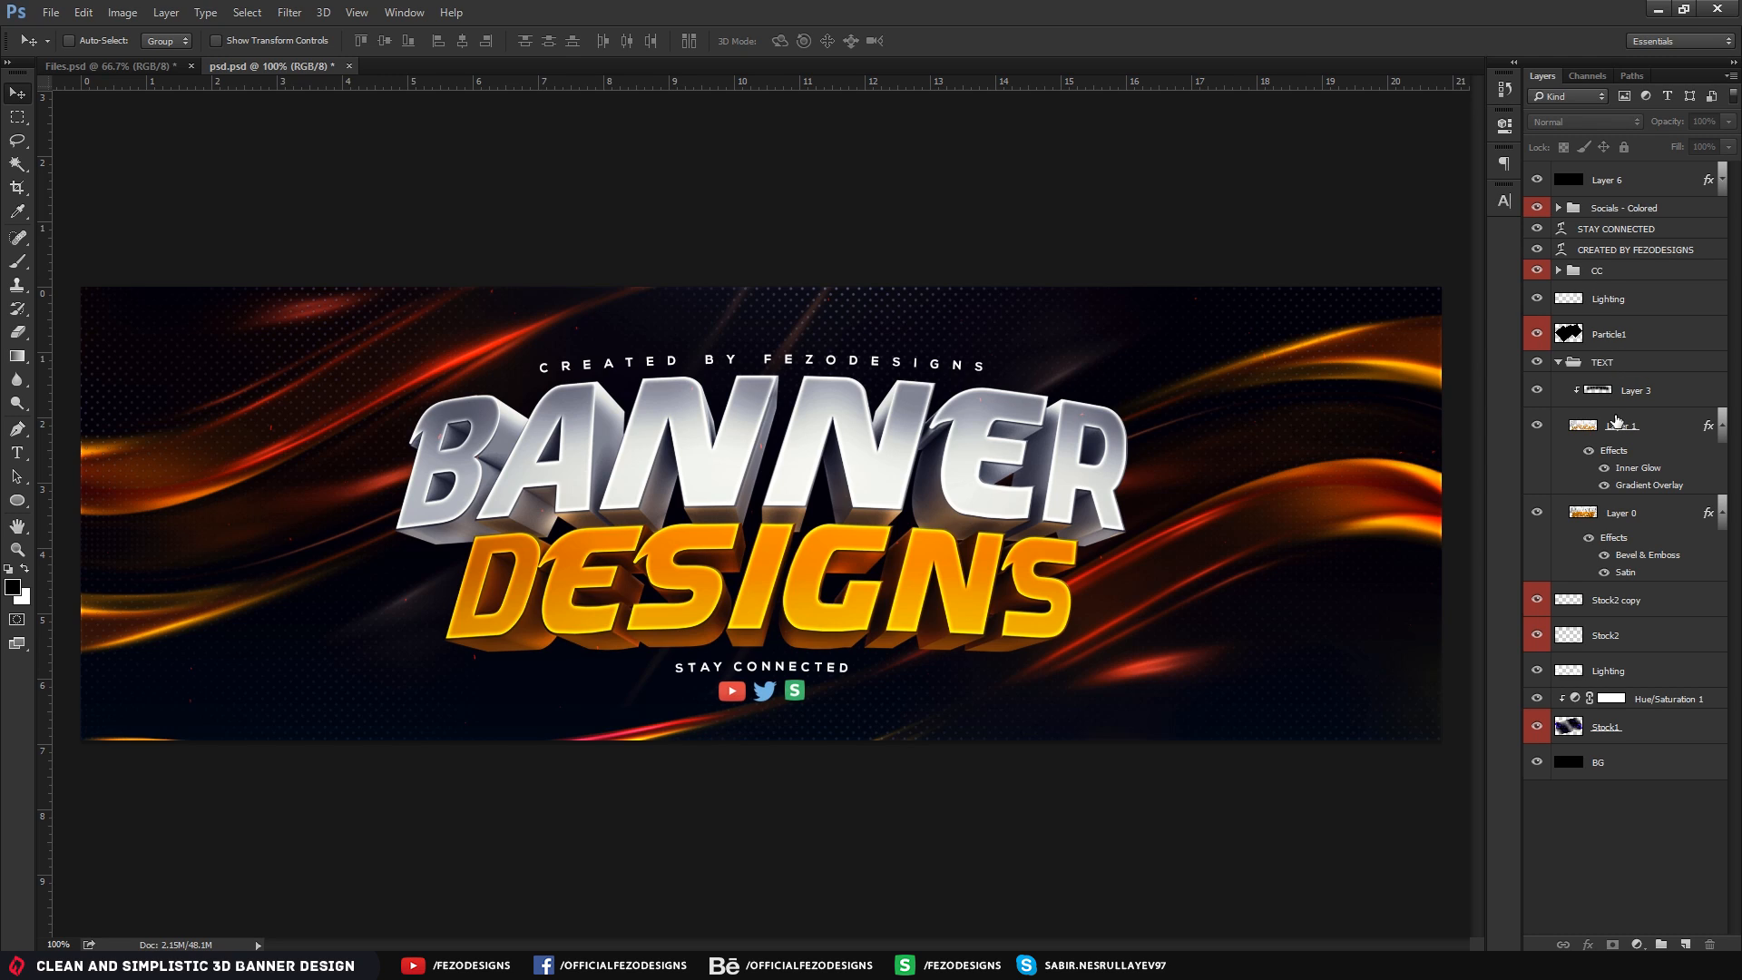
# Collapse the TEXT group and look over the stock layers in Files.psd before returning to psd.psd
pyautogui.click(1723, 426)
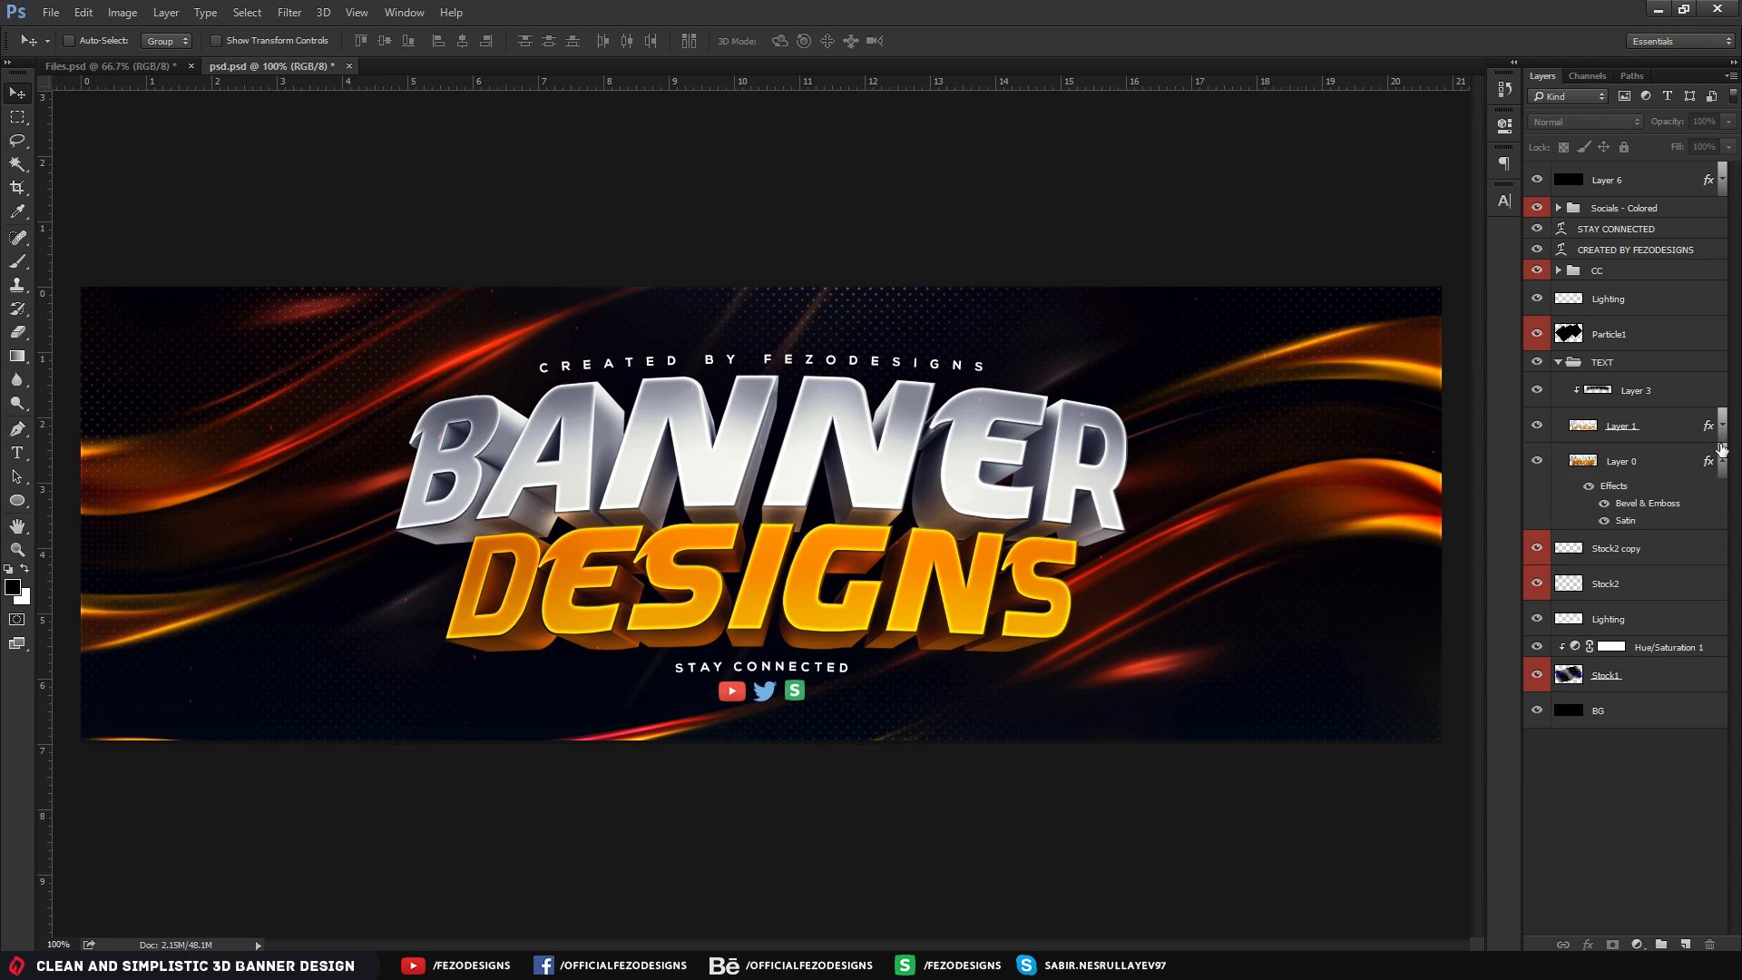
pyautogui.click(1722, 462)
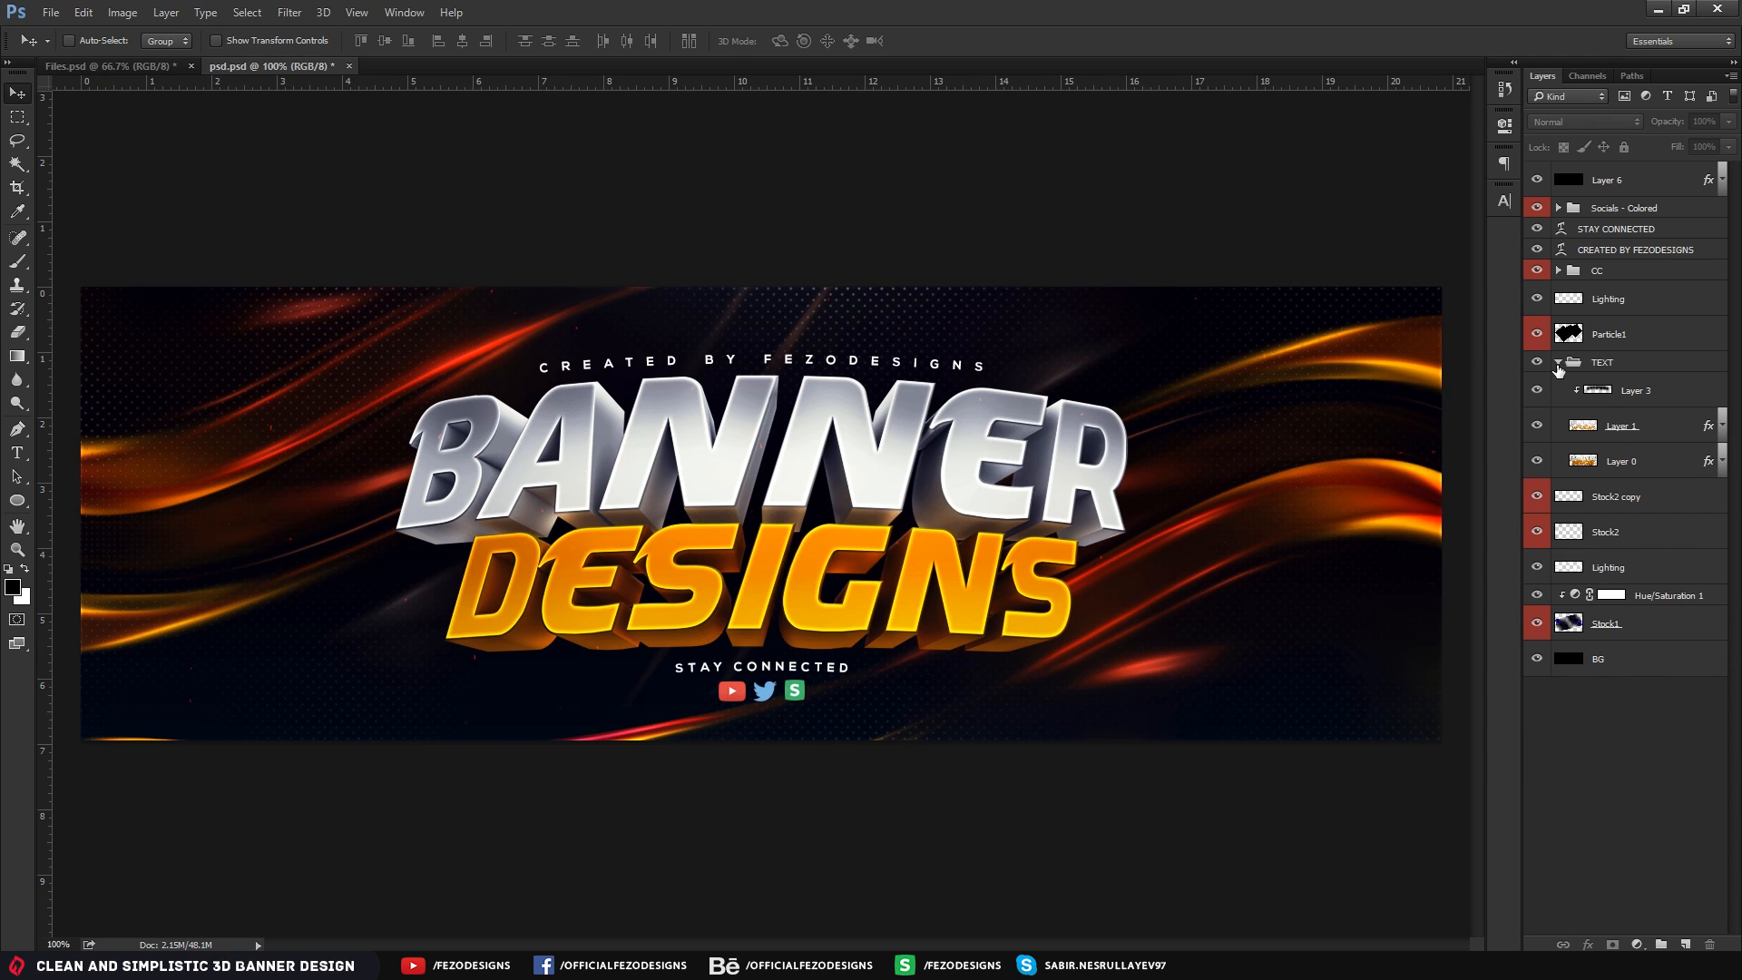
pyautogui.click(1559, 363)
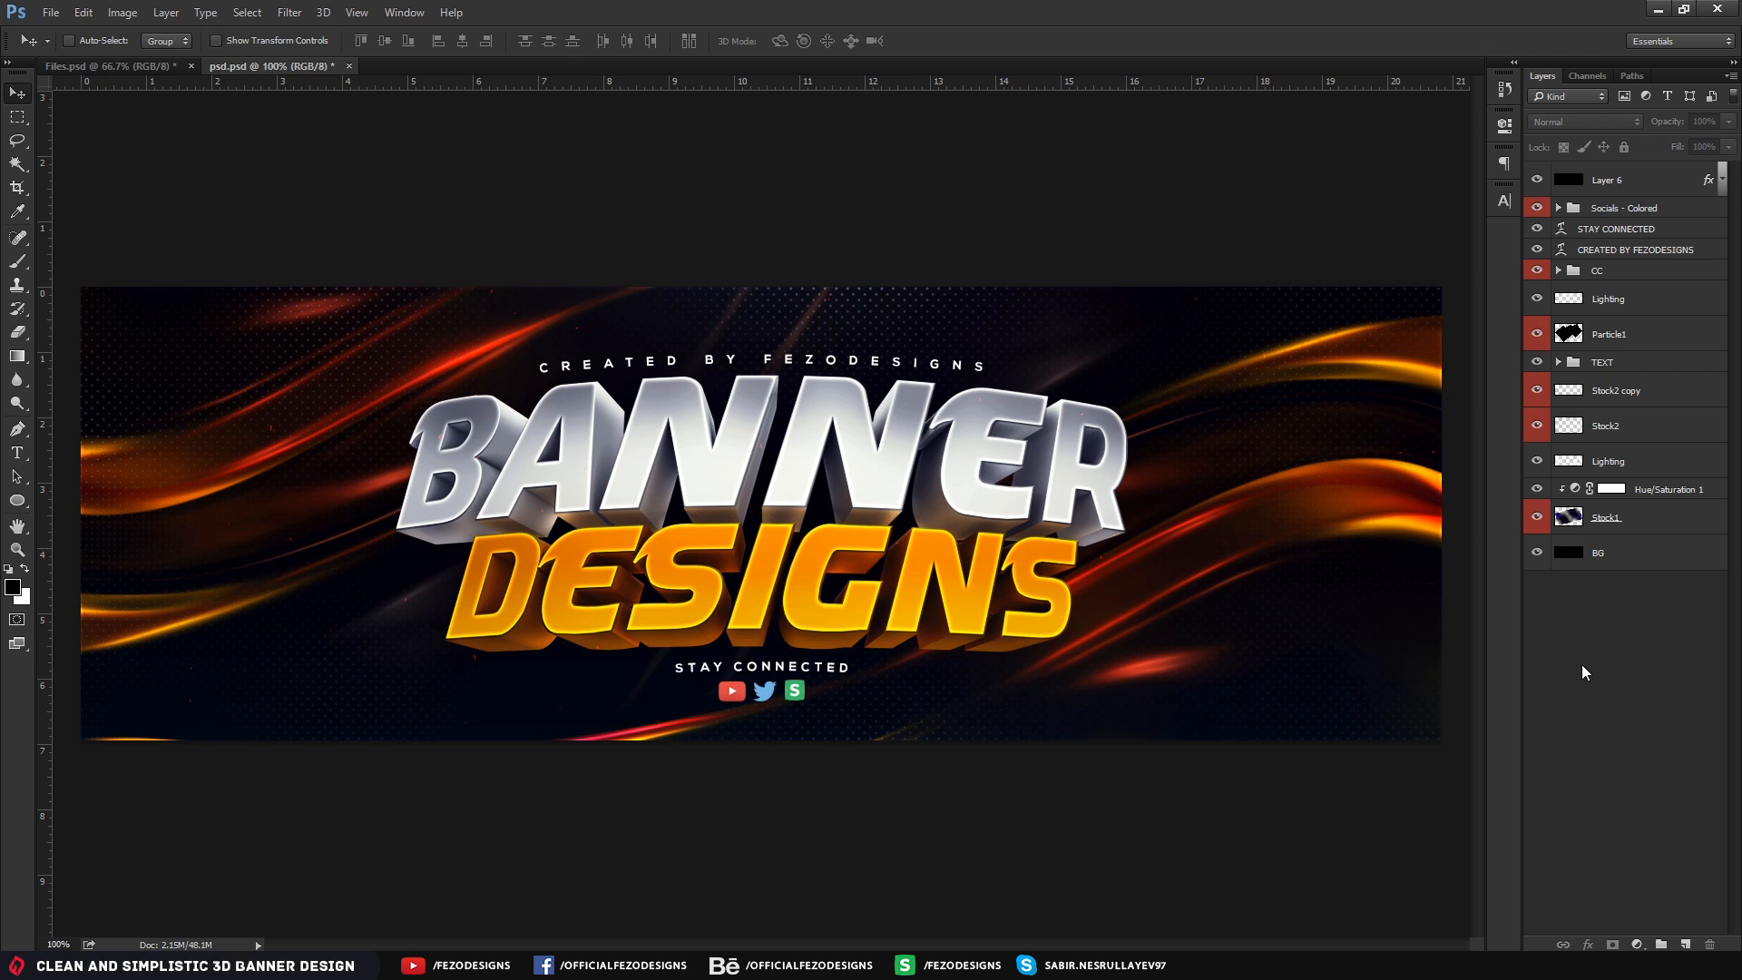
pyautogui.click(132, 68)
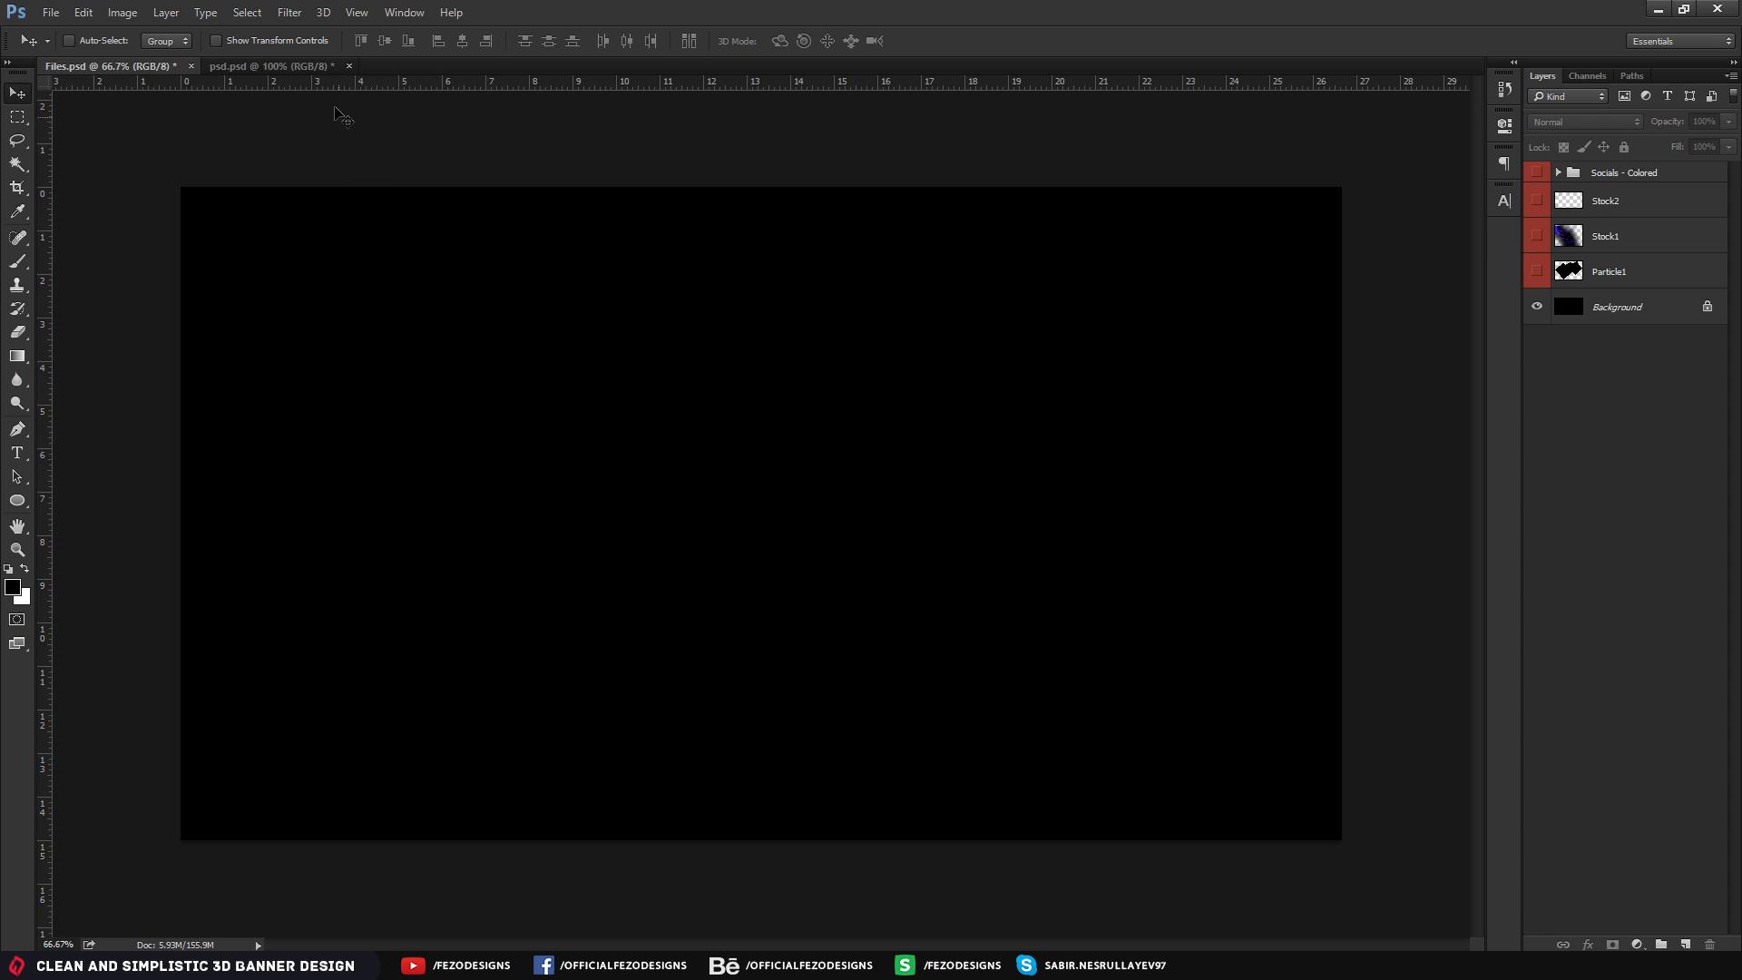
pyautogui.click(299, 65)
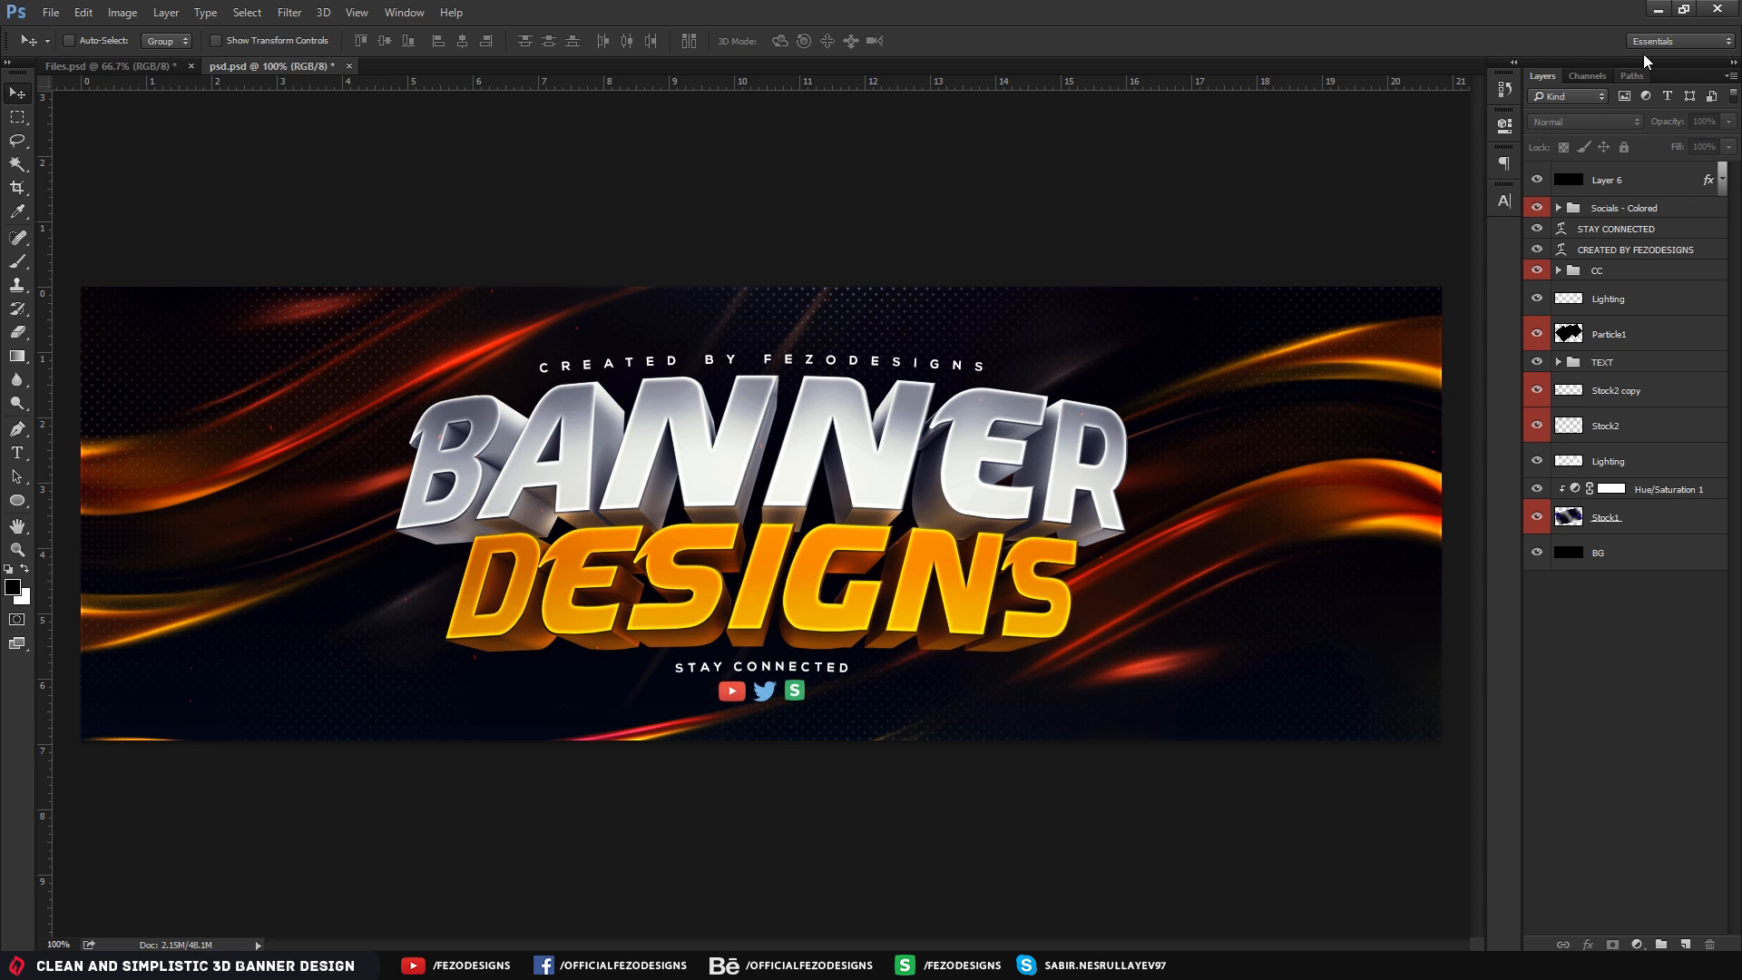
# Switch to Cinema 4D and delete the existing DESIGNS and BANNER MoText objects, keeping the Lights
pyautogui.click(1657, 9)
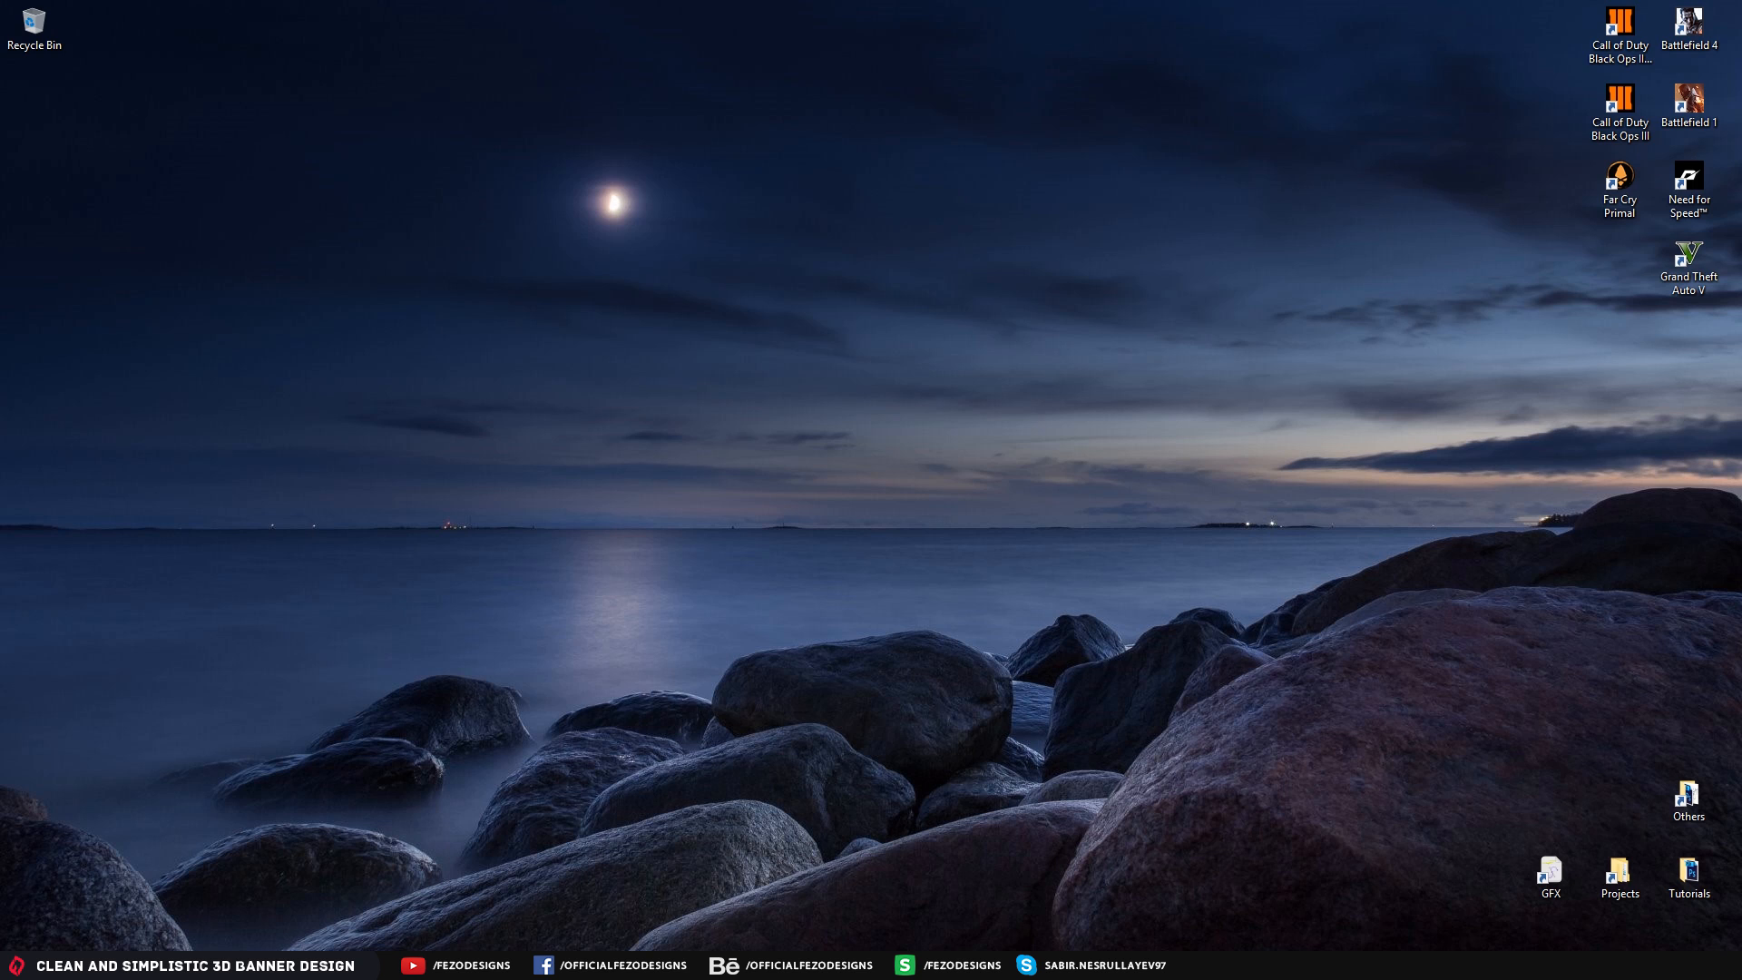
pyautogui.click(425, 966)
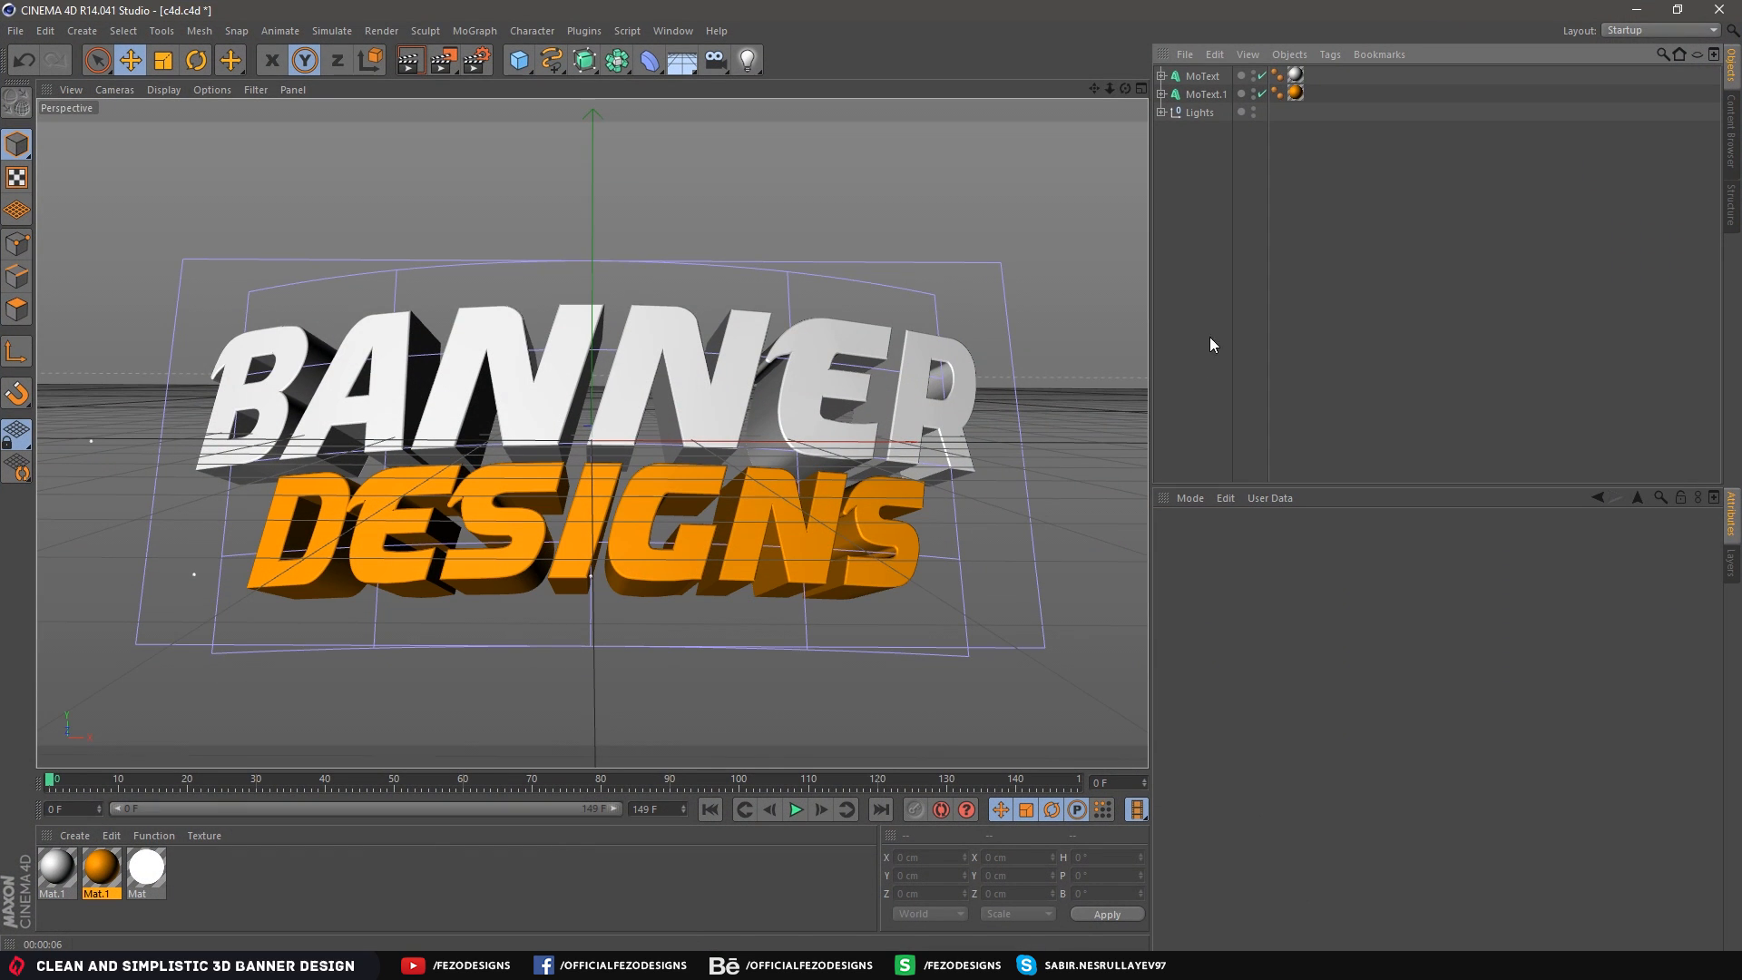
pyautogui.click(1201, 96)
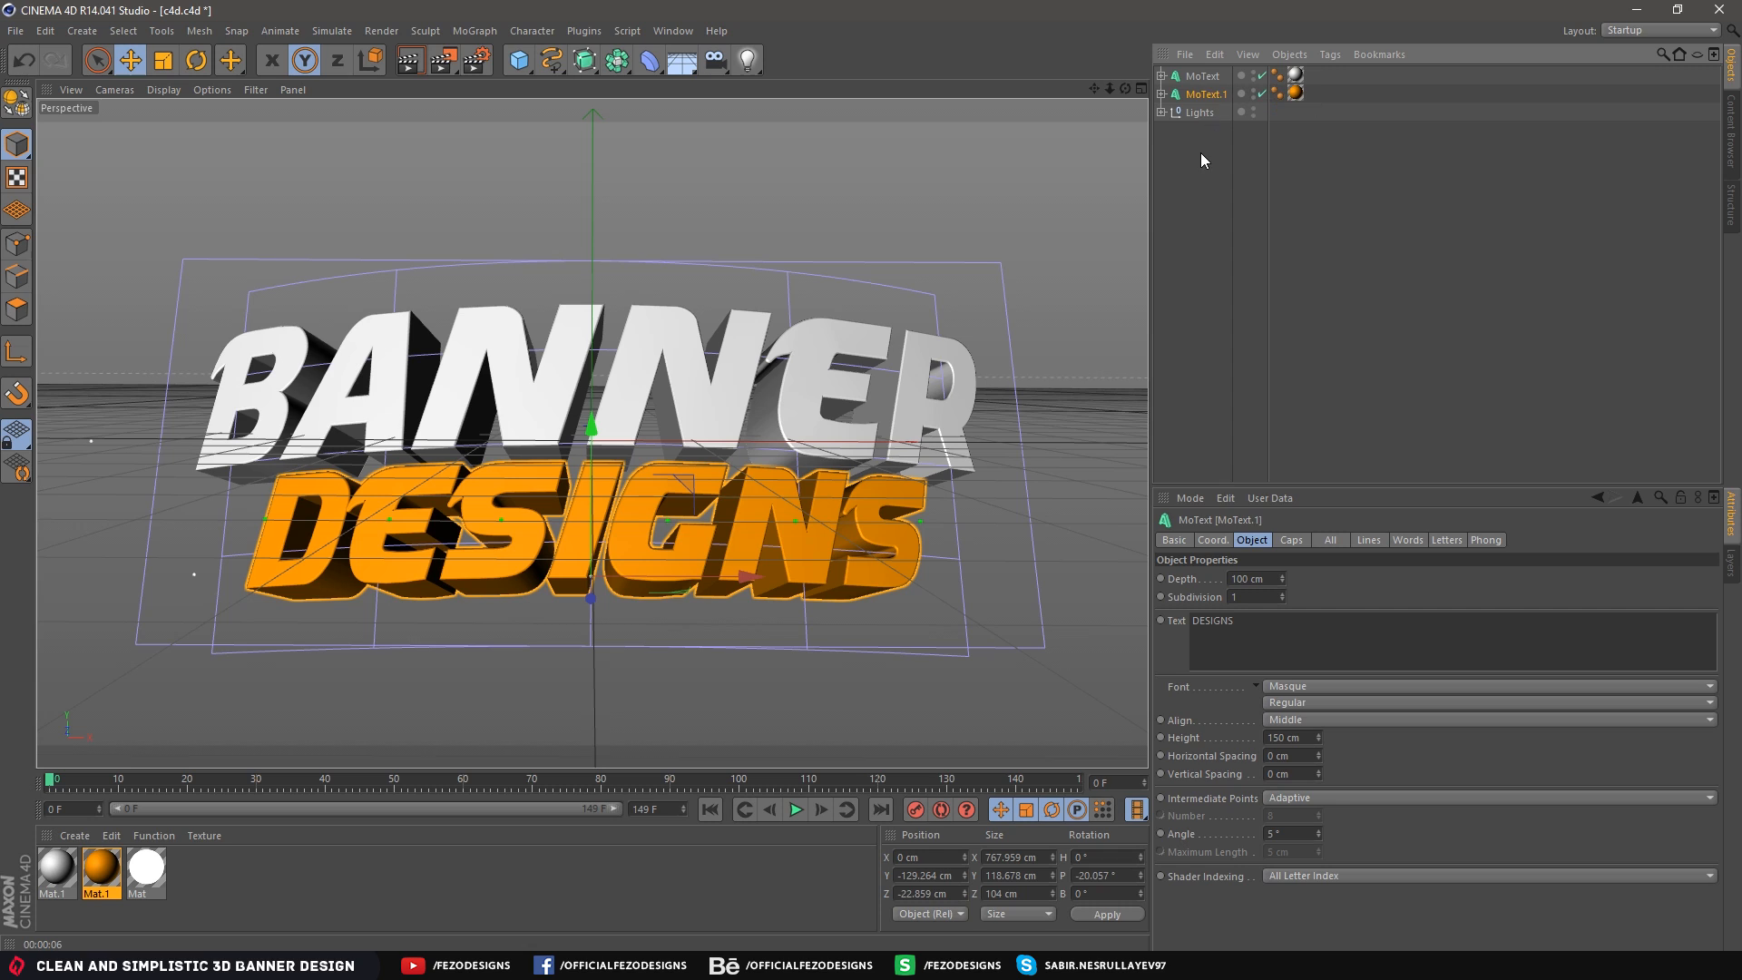
pyautogui.press('Delete')
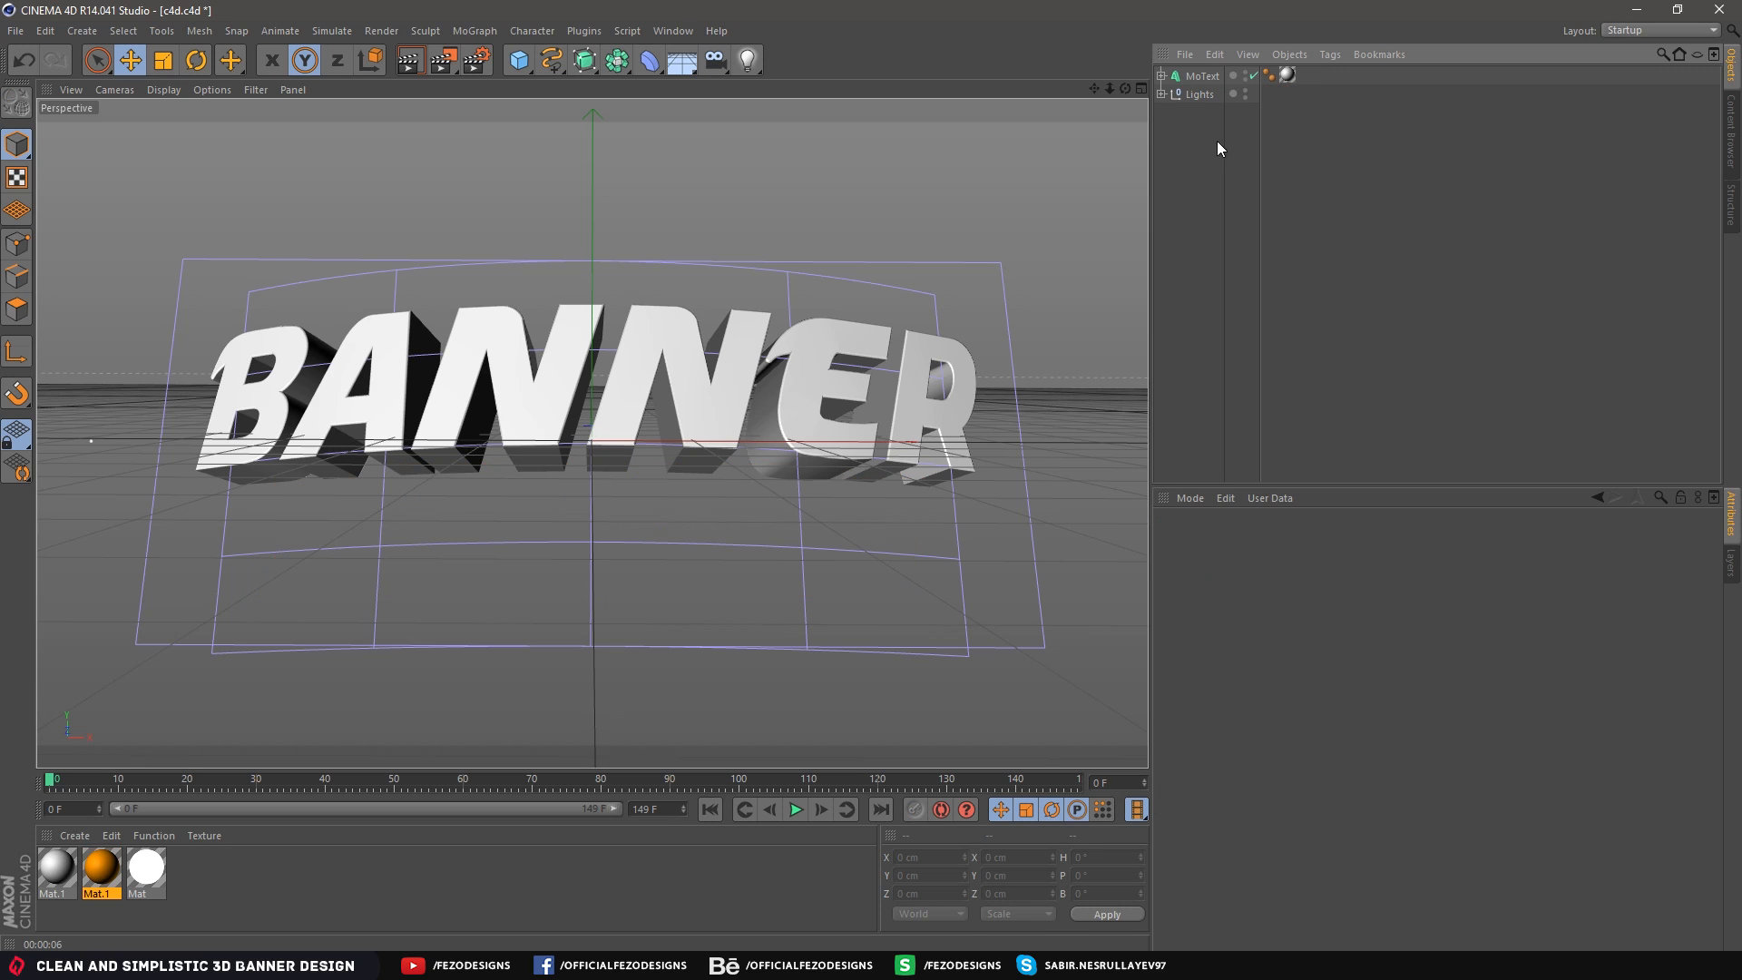
pyautogui.click(1196, 78)
pyautogui.press('Delete')
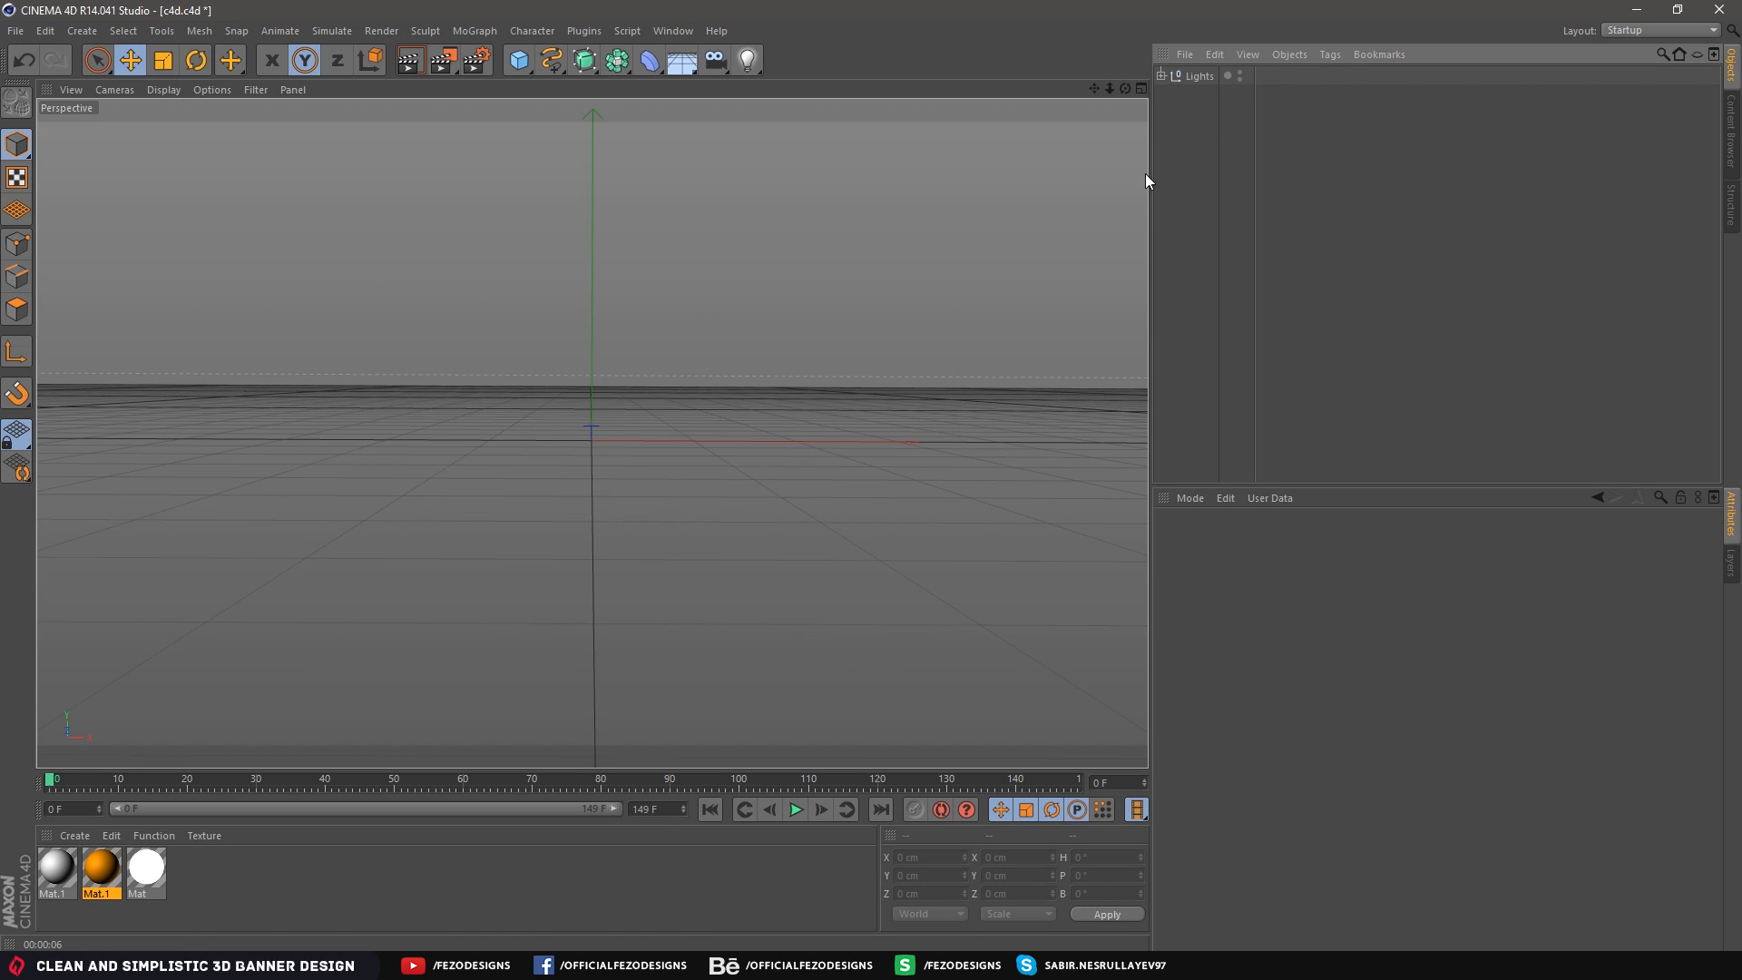
# Add a new MoText object to the scene and set its alignment to Middle
pyautogui.click(16, 31)
pyautogui.click(261, 3)
pyautogui.moveTo(1106, 91); pyautogui.dragTo(1106, 98)
pyautogui.click(488, 33)
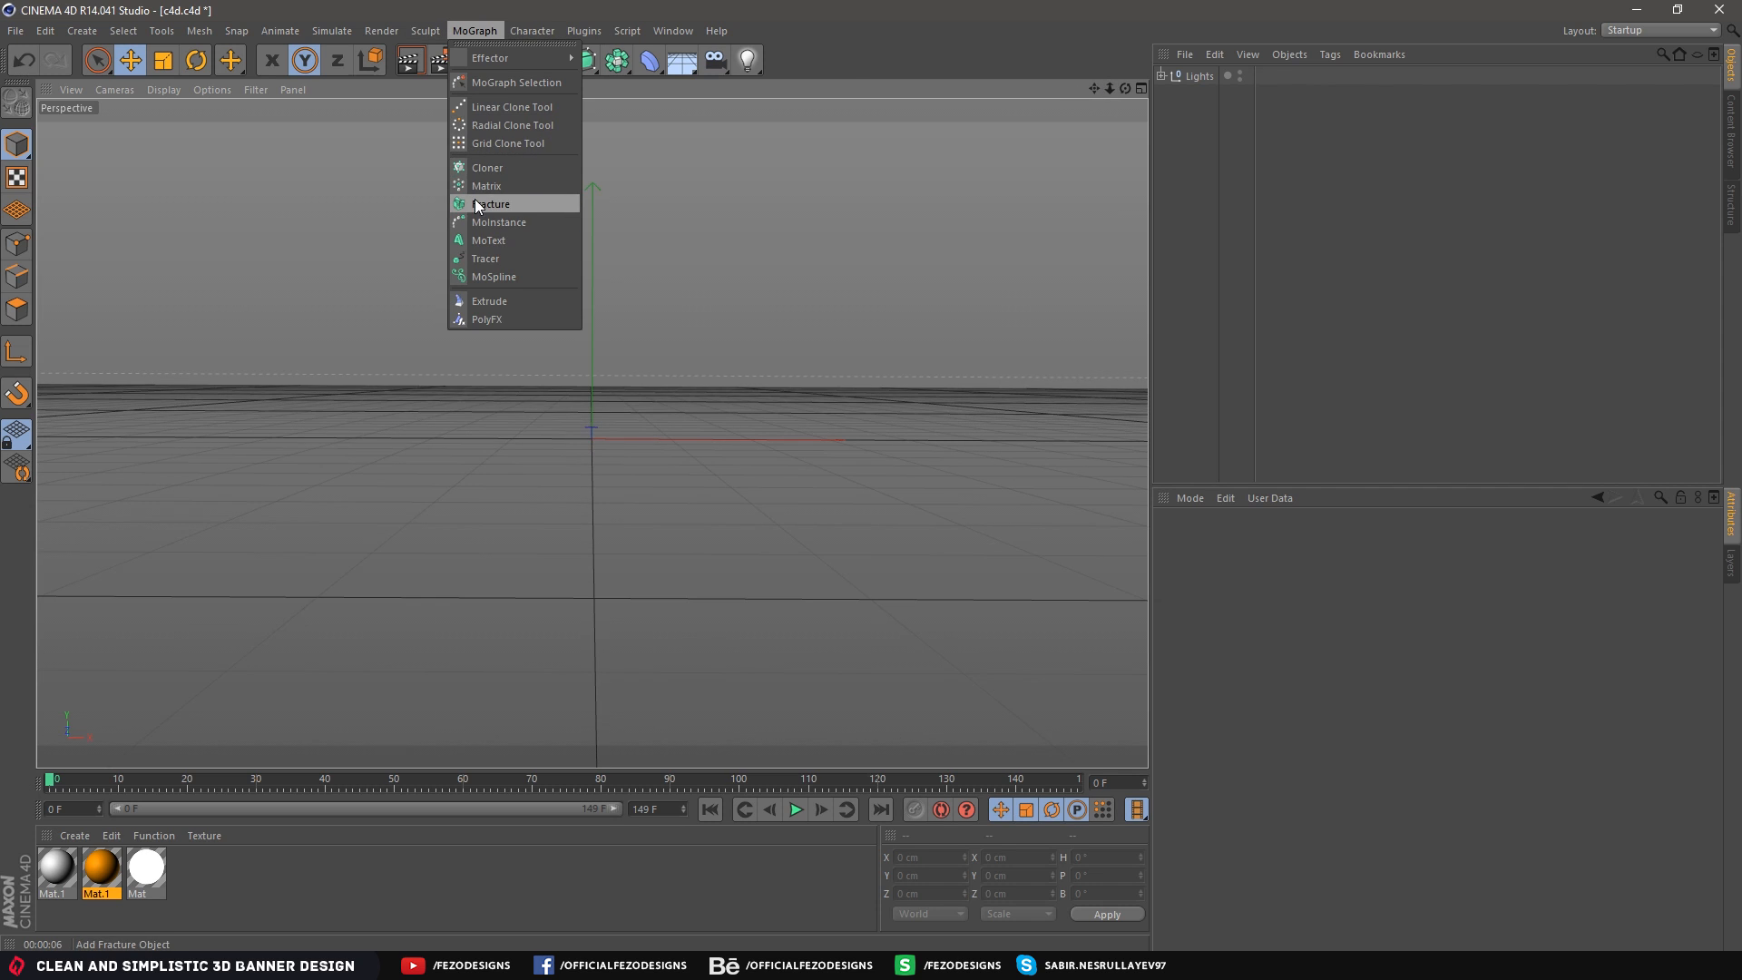
pyautogui.click(497, 242)
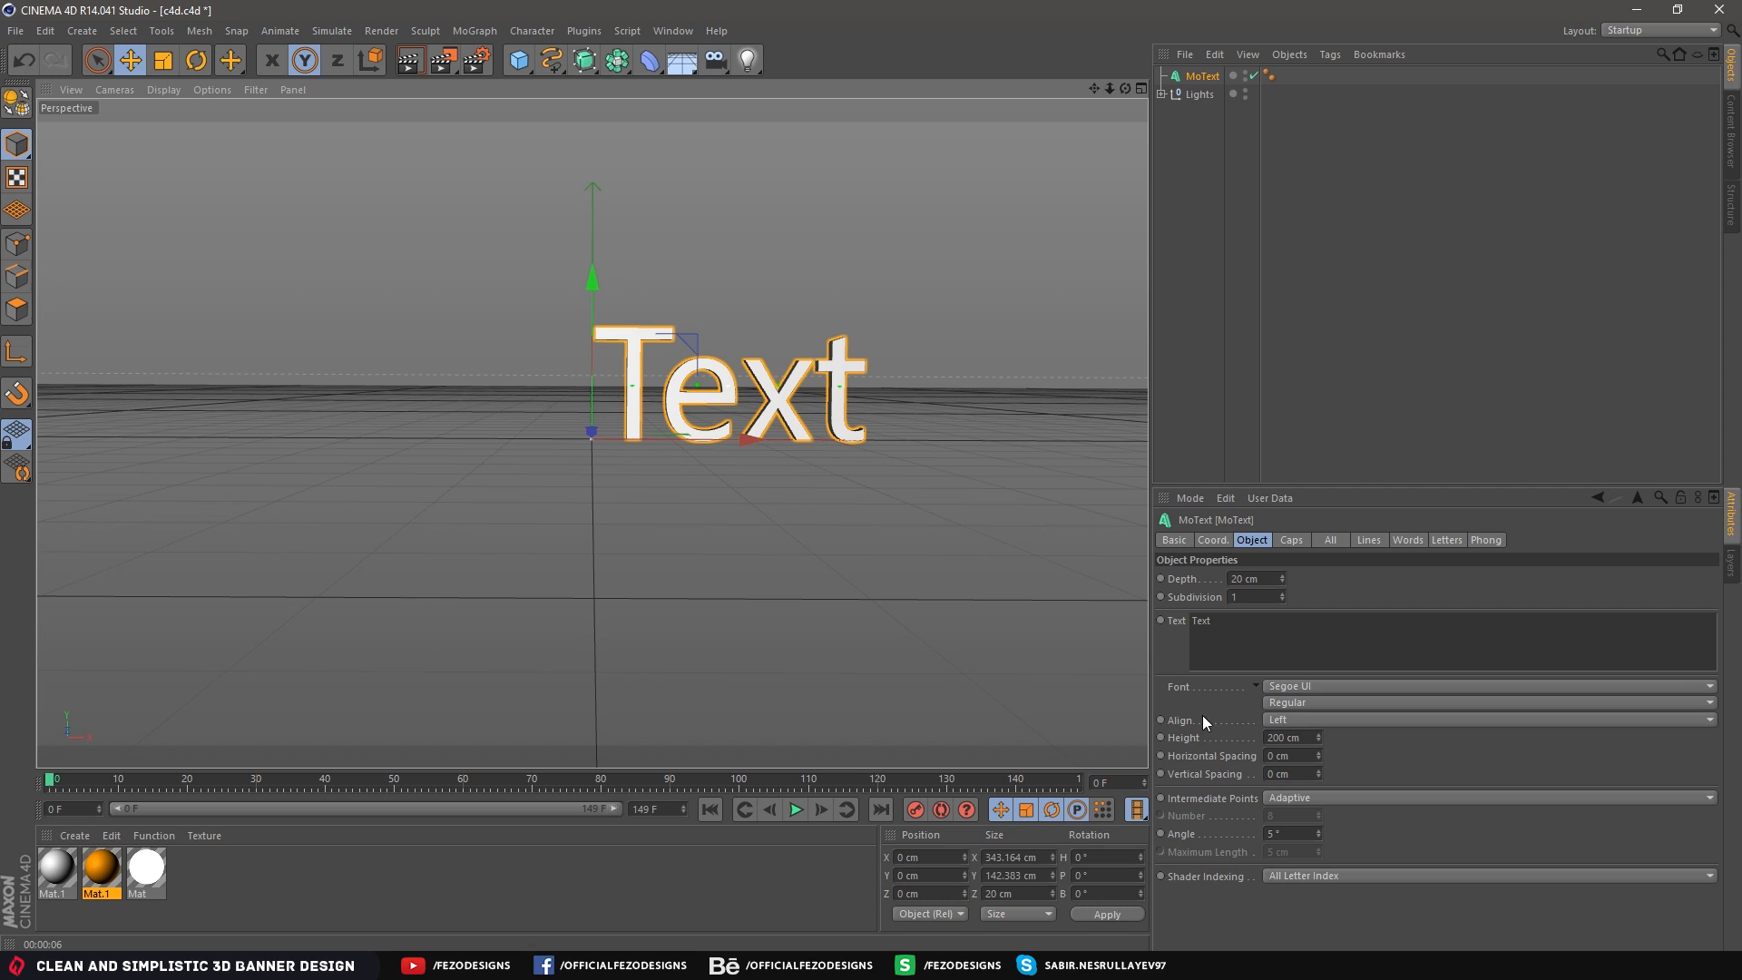
pyautogui.click(1313, 723)
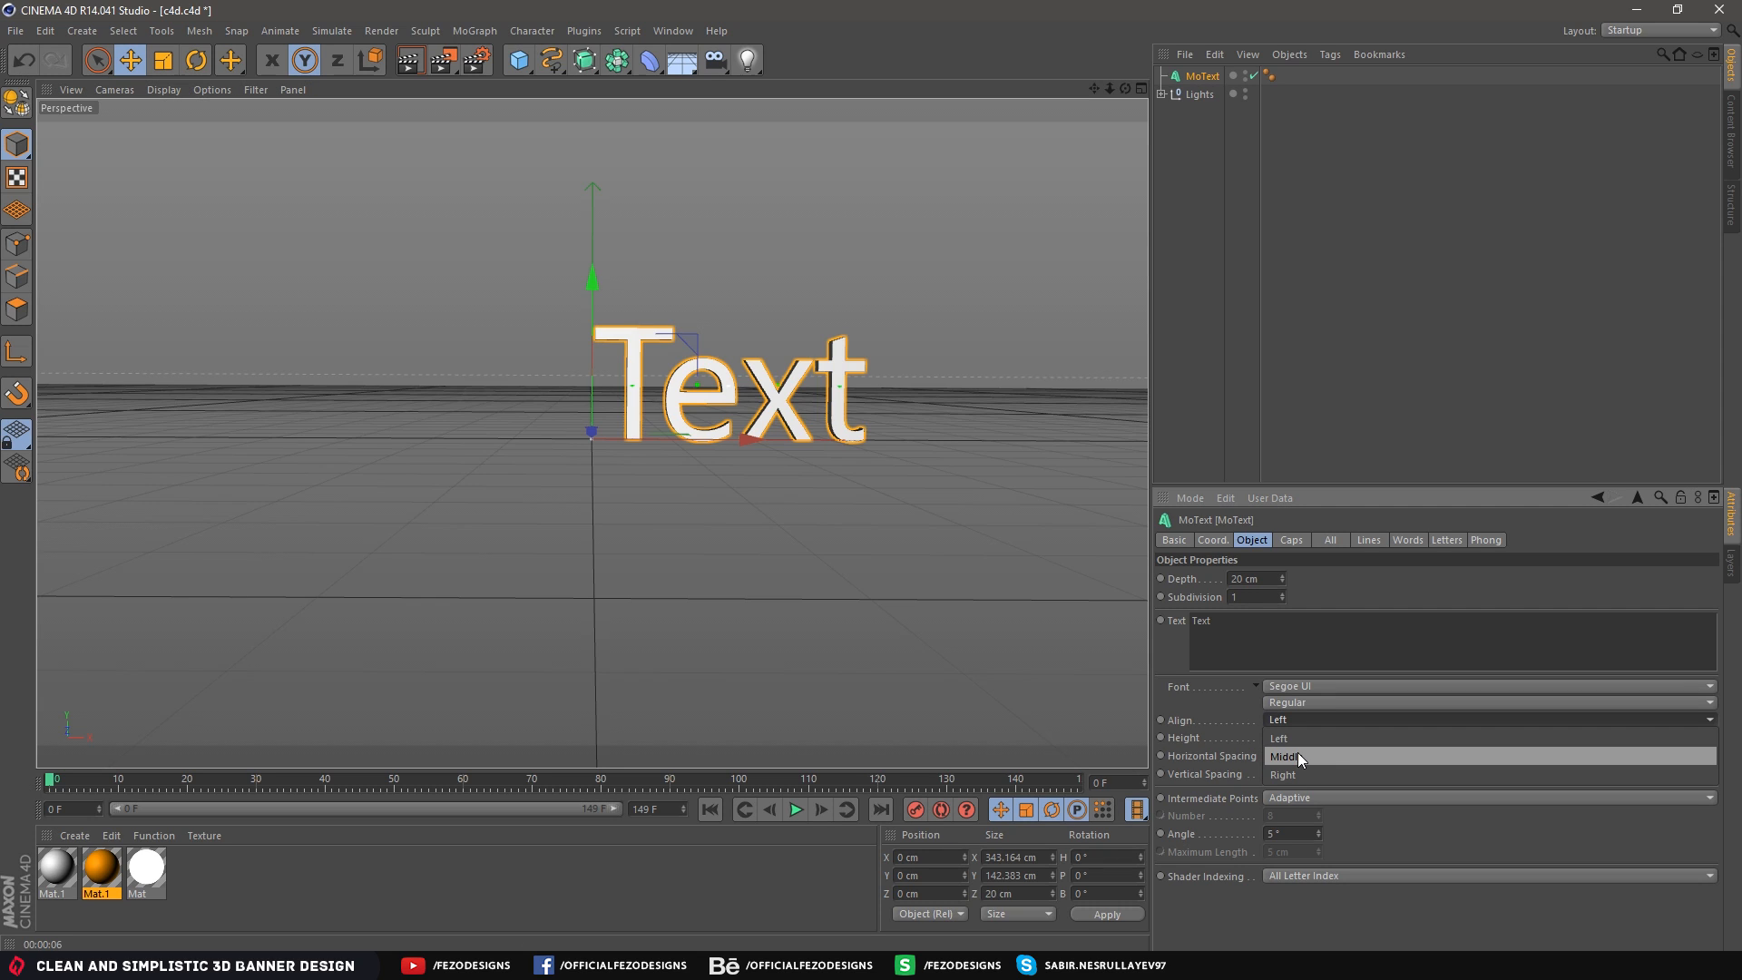
pyautogui.click(1297, 755)
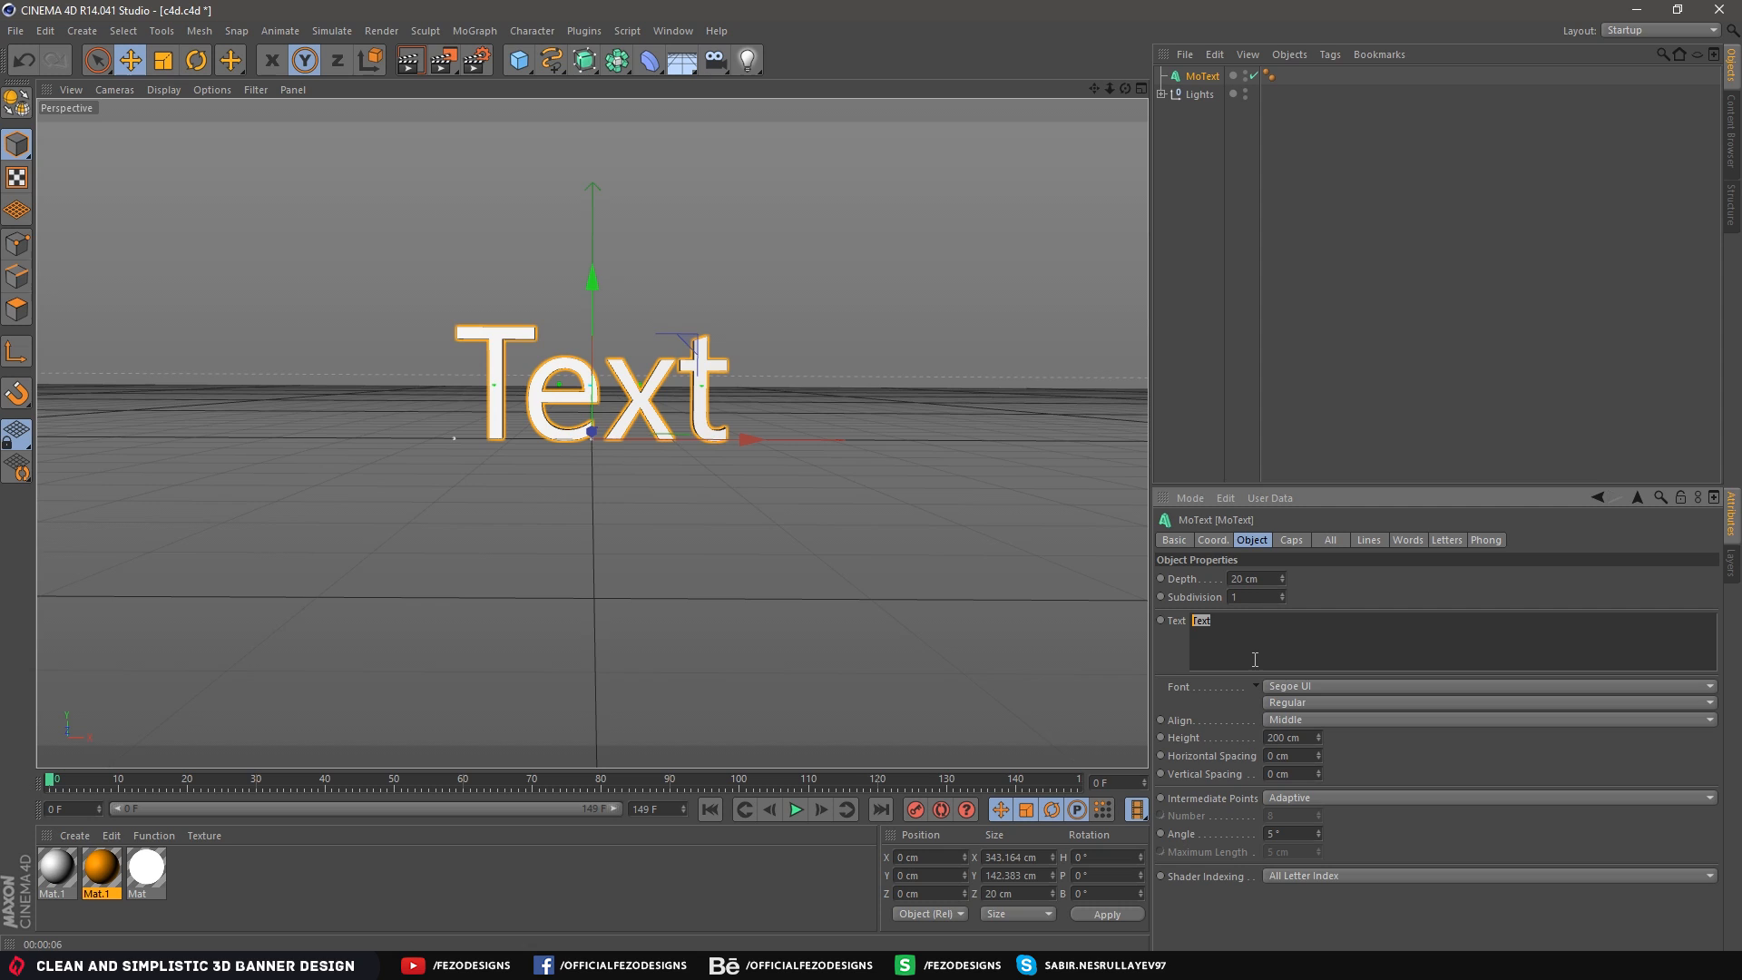
# Set the MoText object's text to BANNER and its depth to 100 cm
pyautogui.write('BANNER')
pyautogui.click(1265, 585)
pyautogui.write('100')
pyautogui.press('Return')
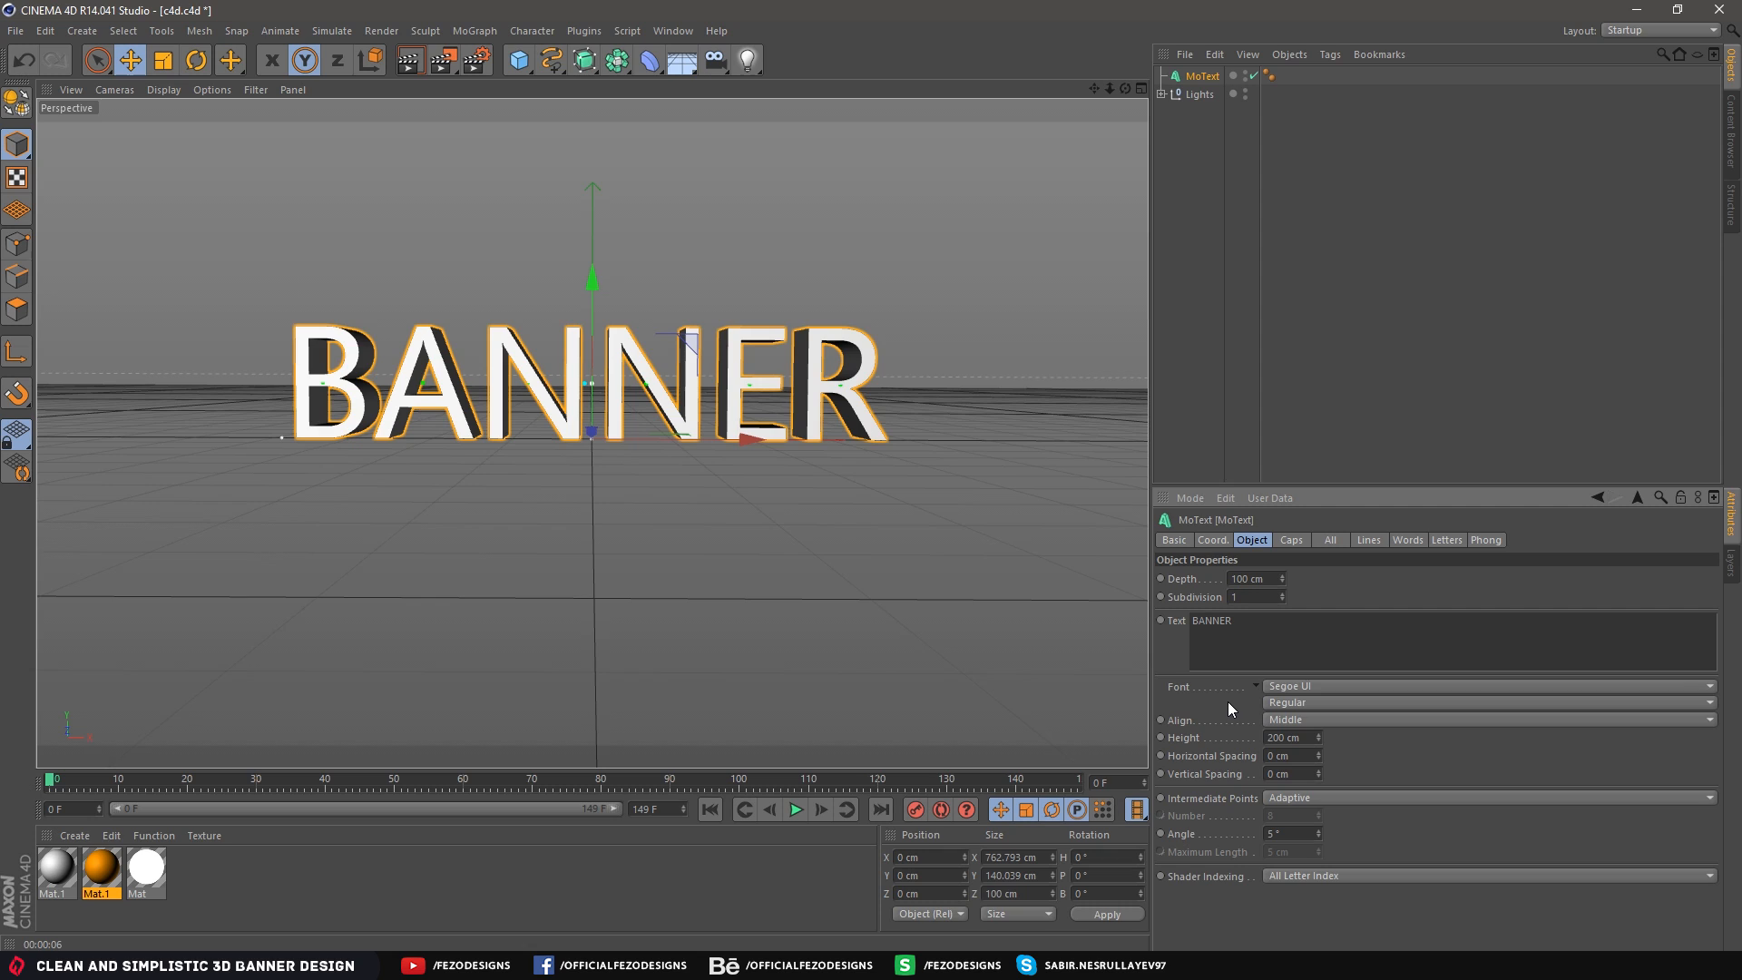
# Set both the start and end caps of the BANNER text to Fillet Cap
pyautogui.click(1296, 543)
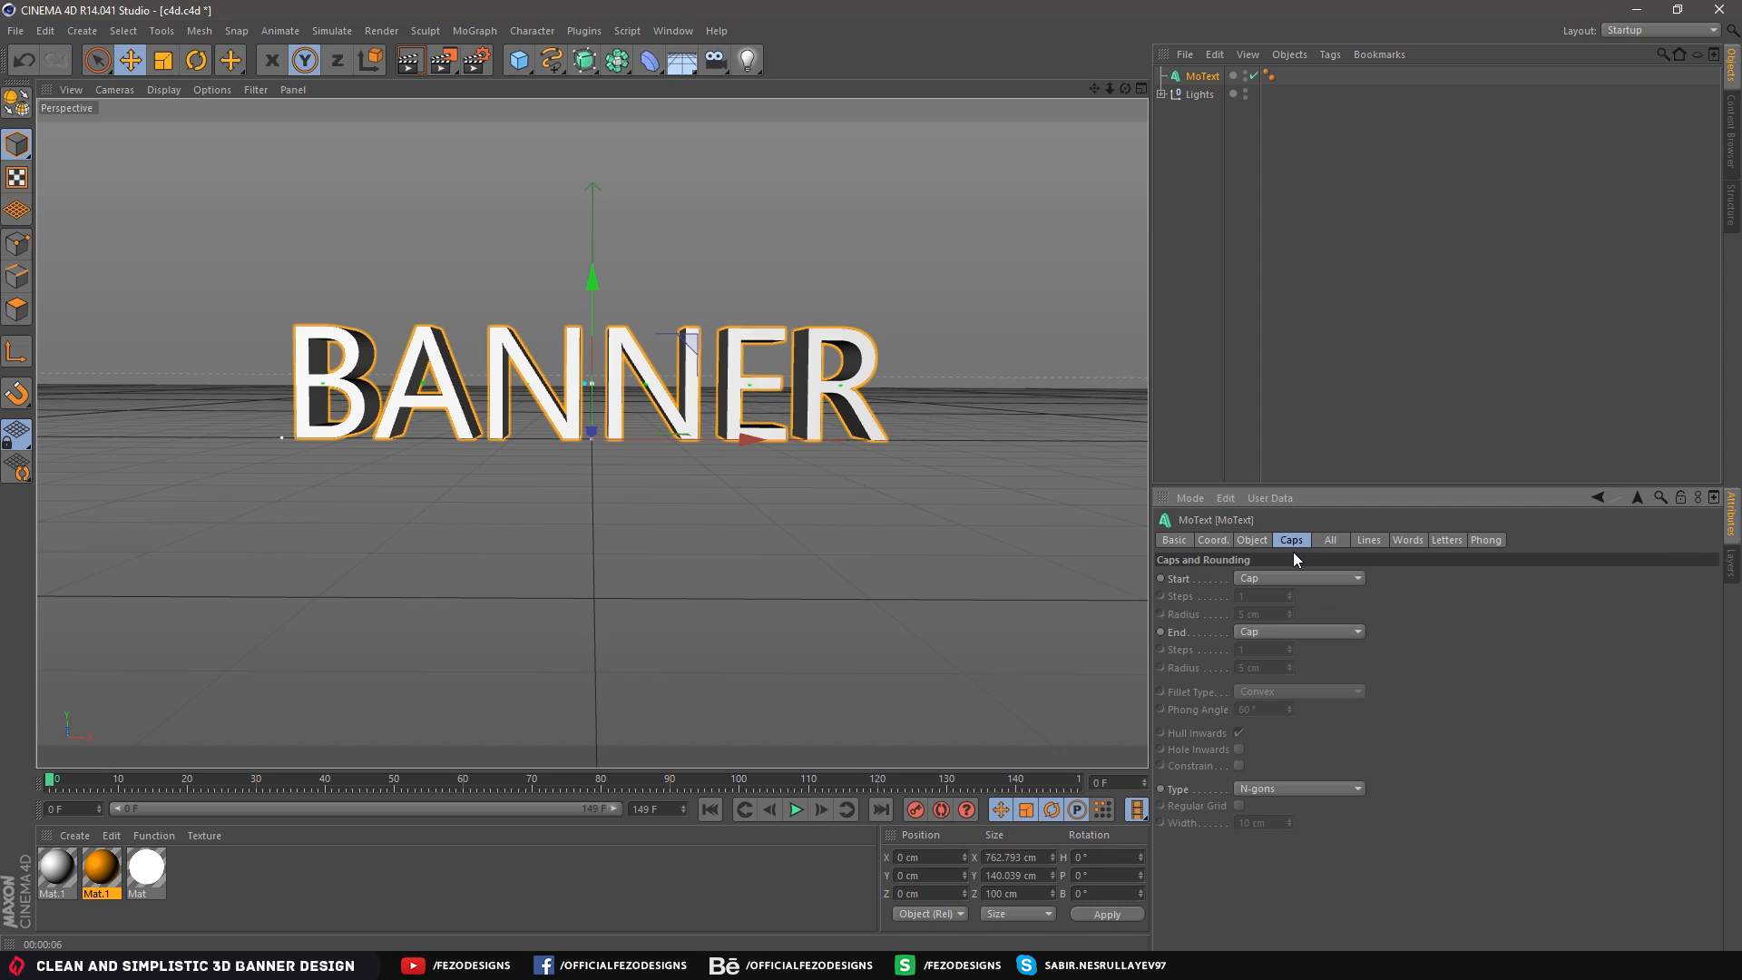
pyautogui.click(1255, 580)
pyautogui.click(1267, 656)
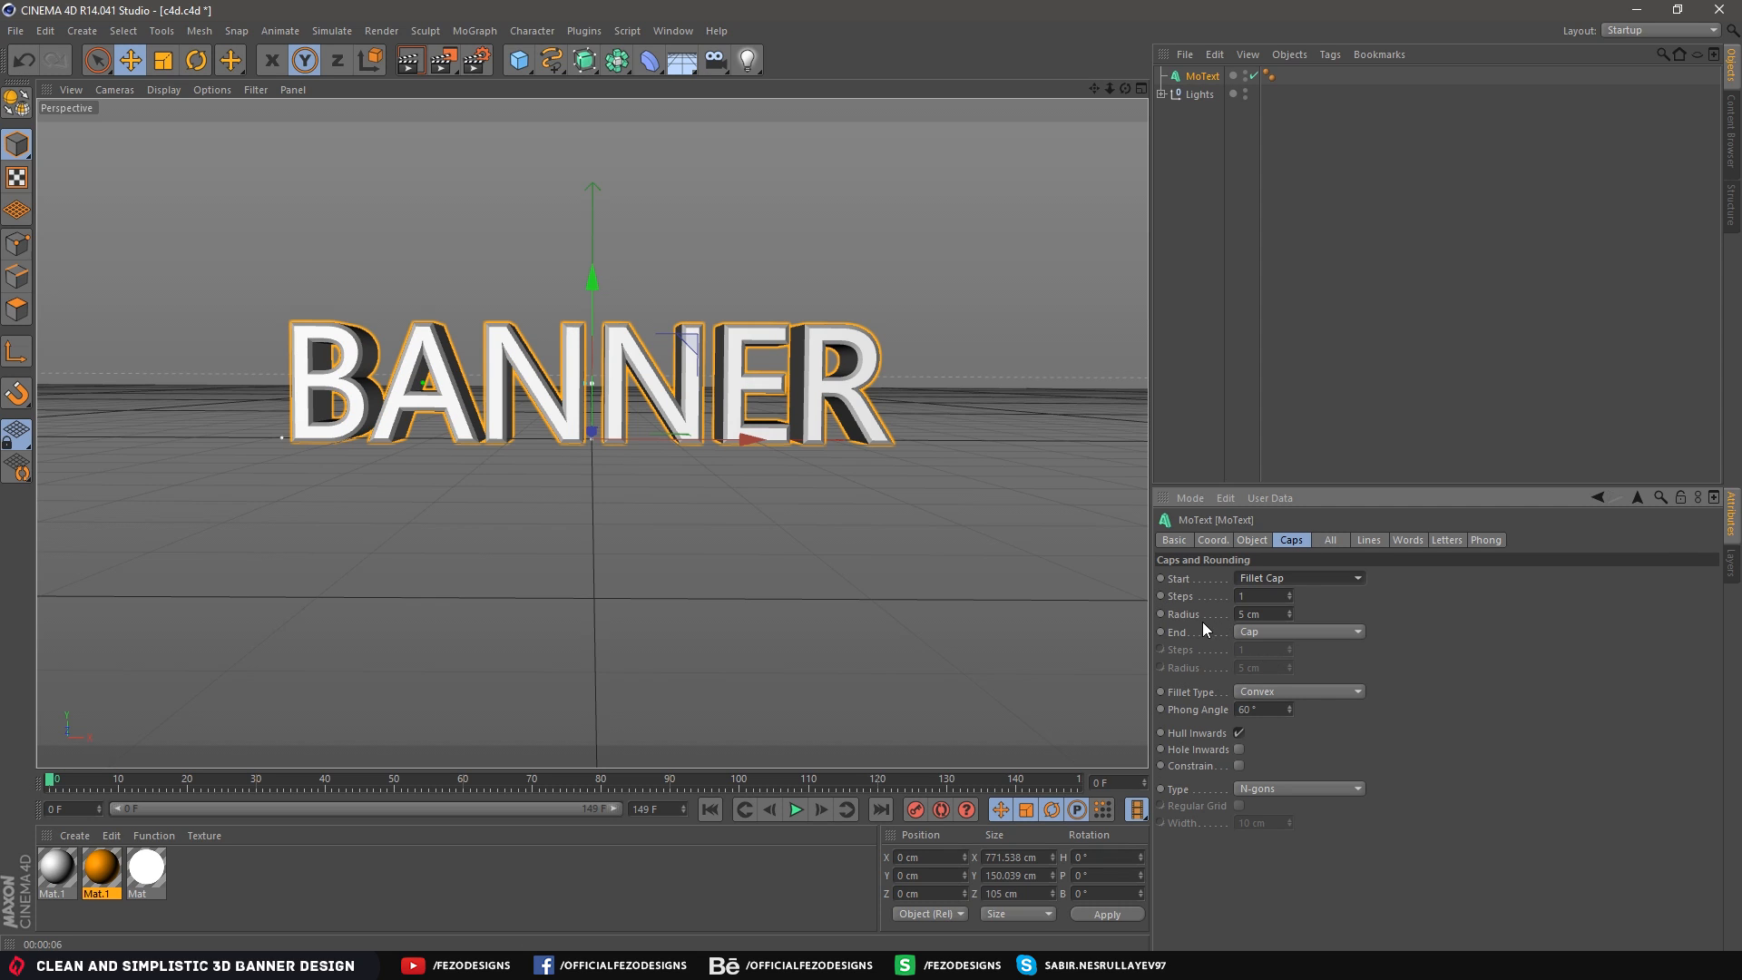
pyautogui.click(1273, 635)
pyautogui.click(1272, 700)
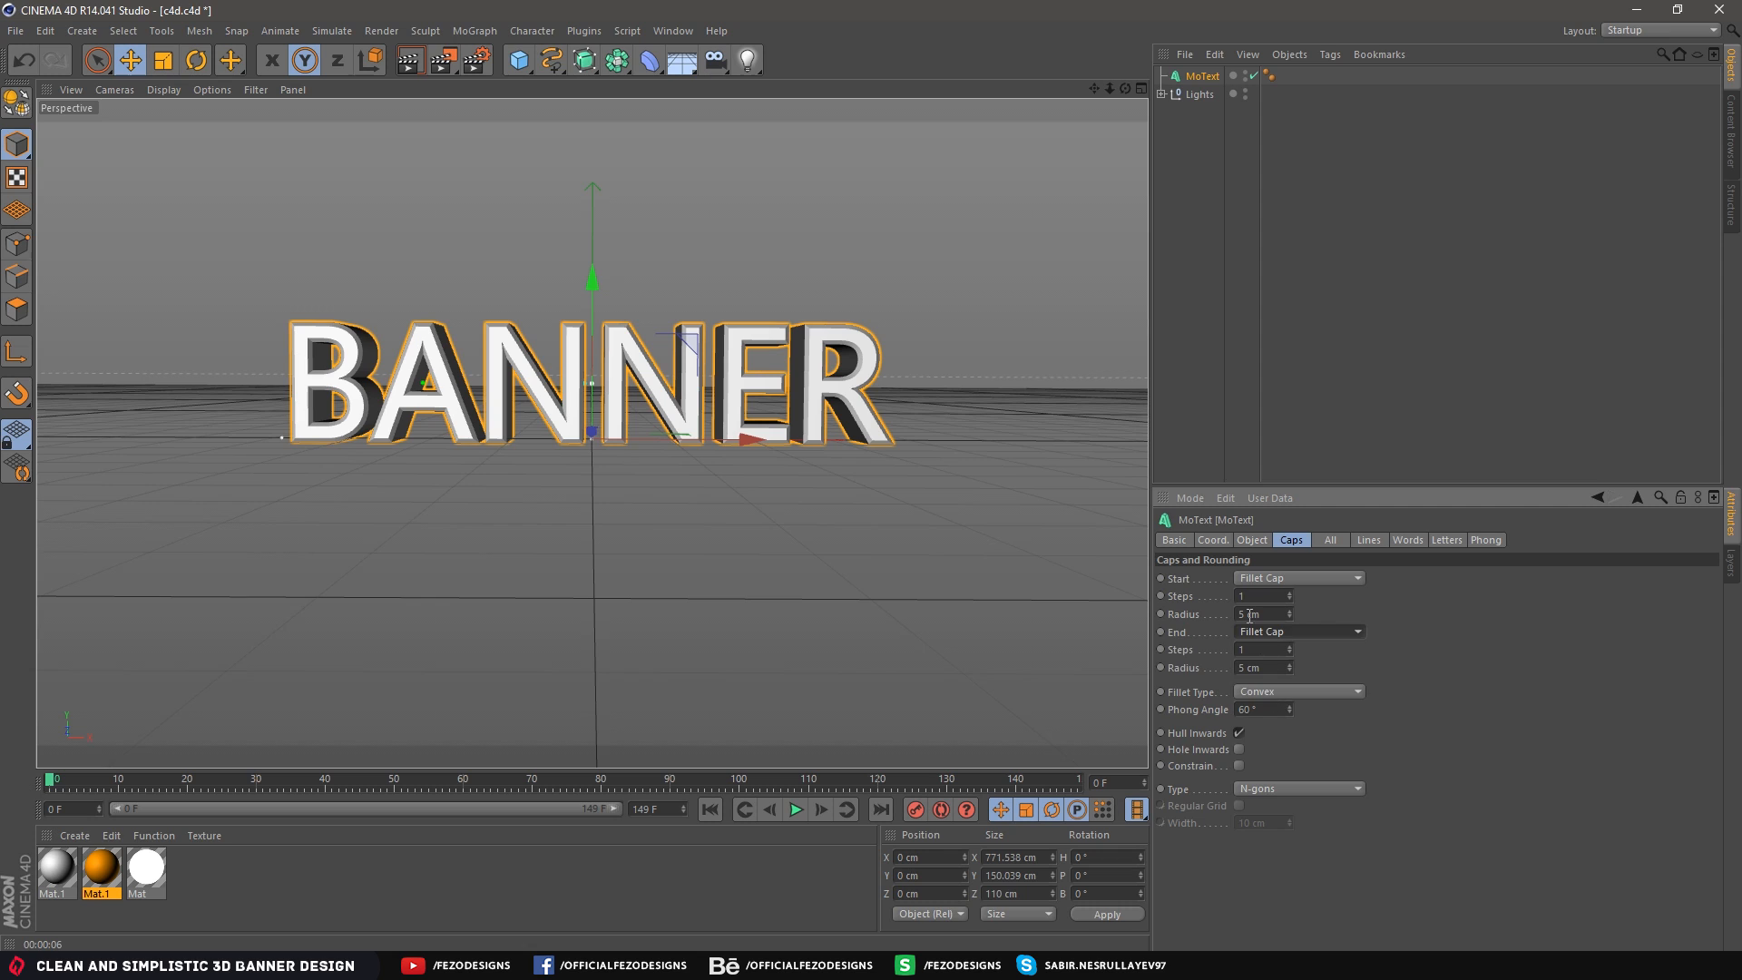
# Set the start and end fillet caps to 2 steps with a 2 cm radius each
pyautogui.doubleClick(1245, 596)
pyautogui.write('2')
pyautogui.press('Tab')
pyautogui.write('2')
pyautogui.press('Tab')
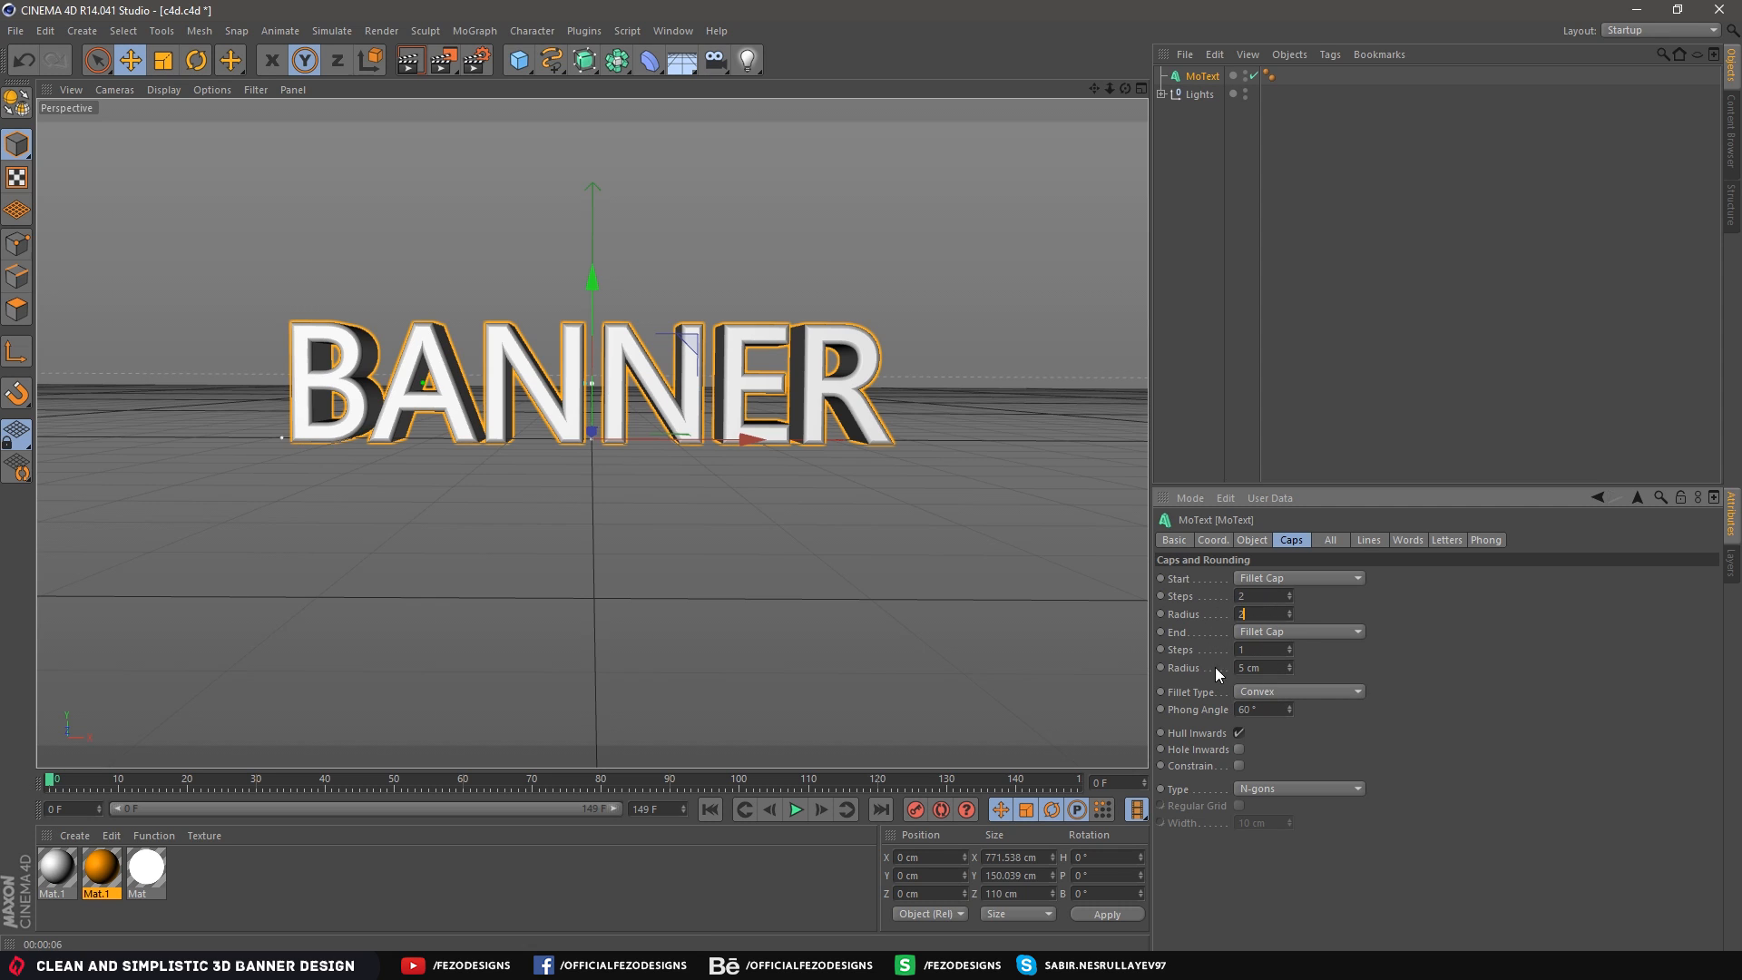
pyautogui.write('2')
pyautogui.press('Tab')
pyautogui.write('2')
pyautogui.press('Tab')
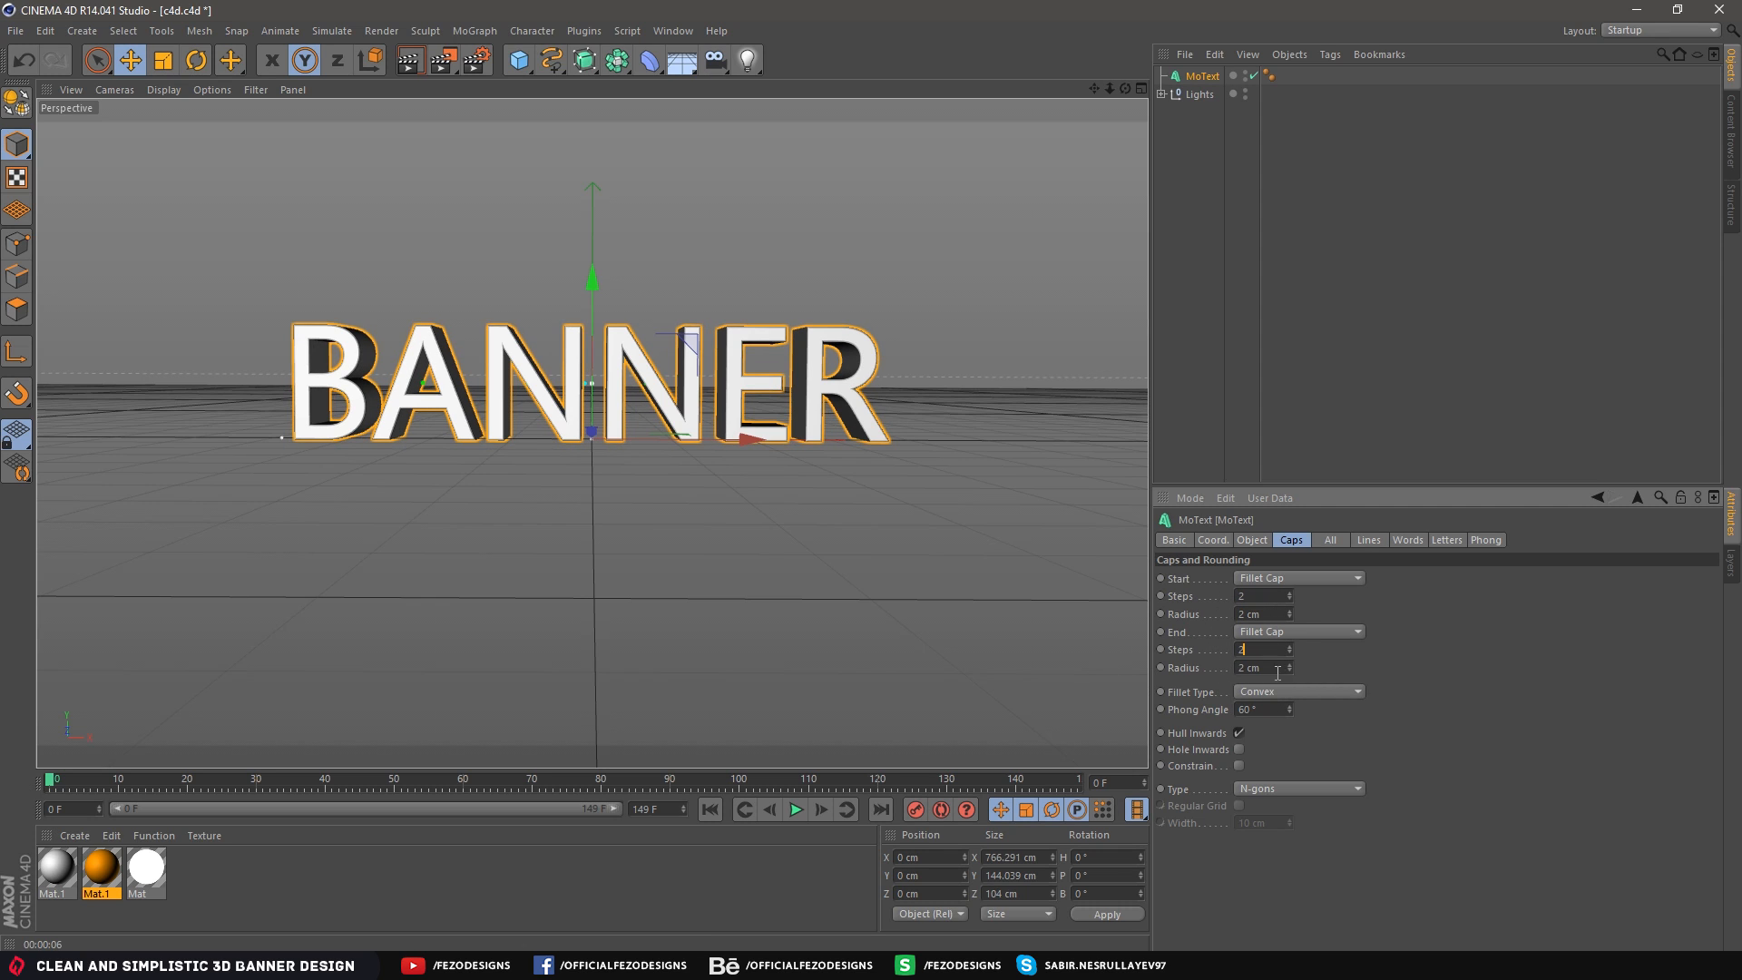
# Change the font of the BANNER text to Masque
pyautogui.click(1267, 540)
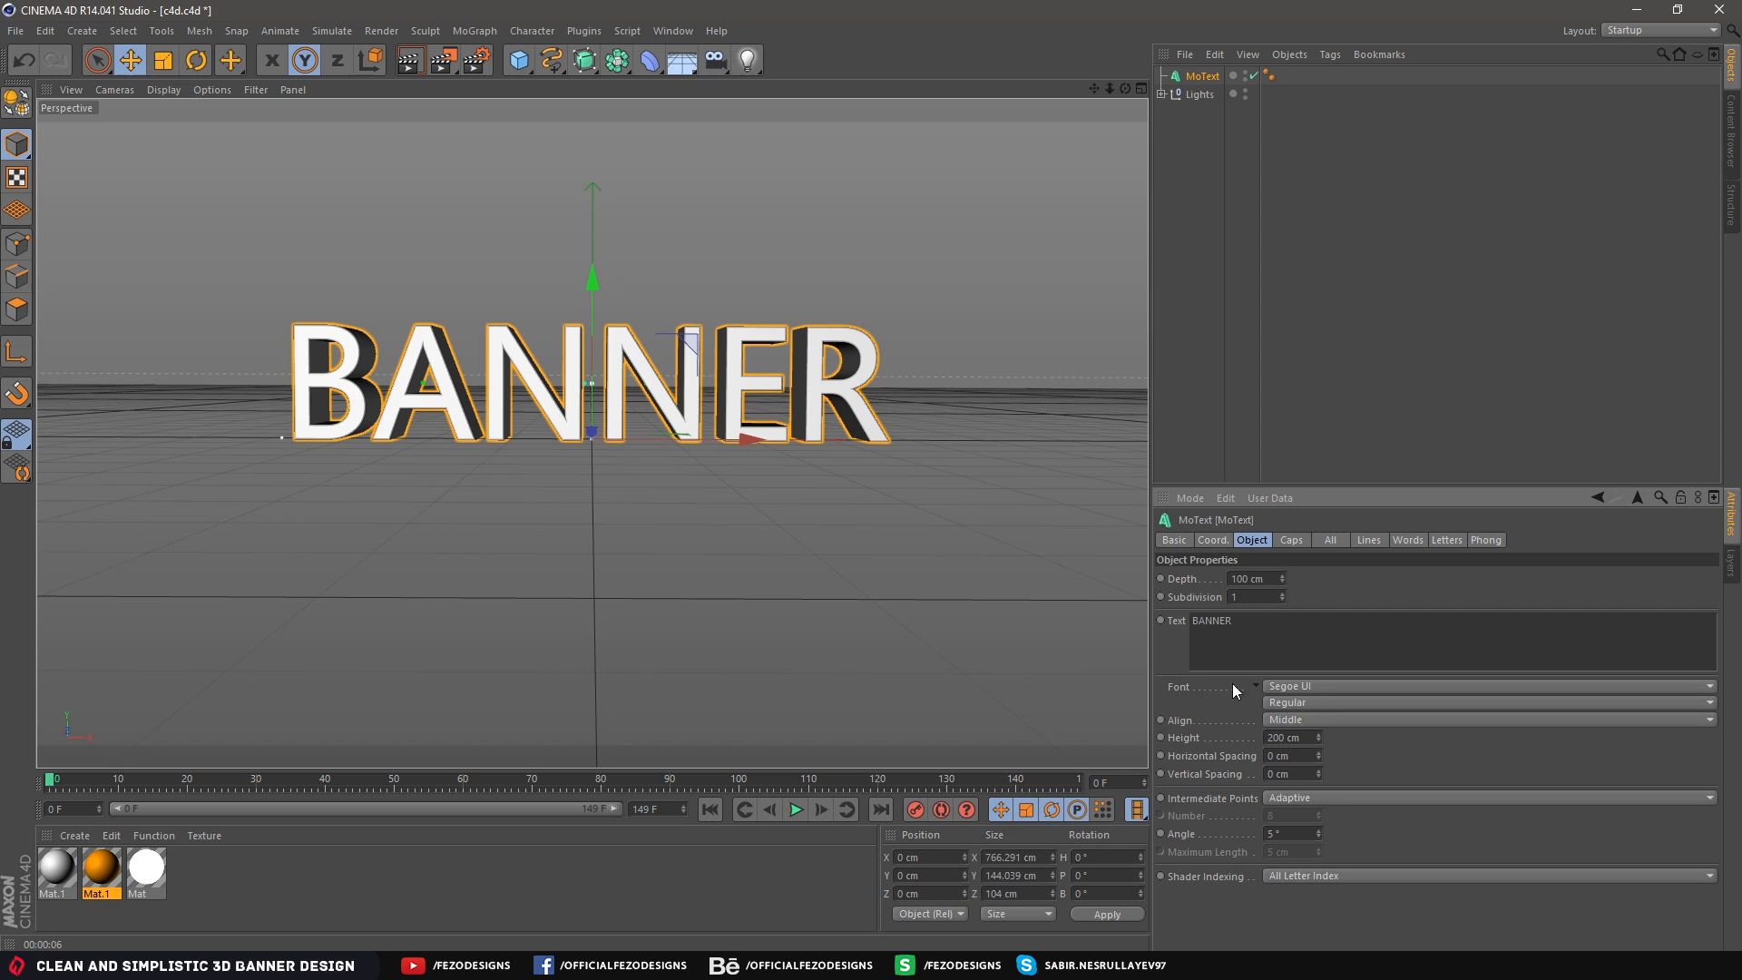
pyautogui.click(1305, 685)
pyautogui.scroll(10, 1347, 623)
pyautogui.scroll(15, 1346, 623)
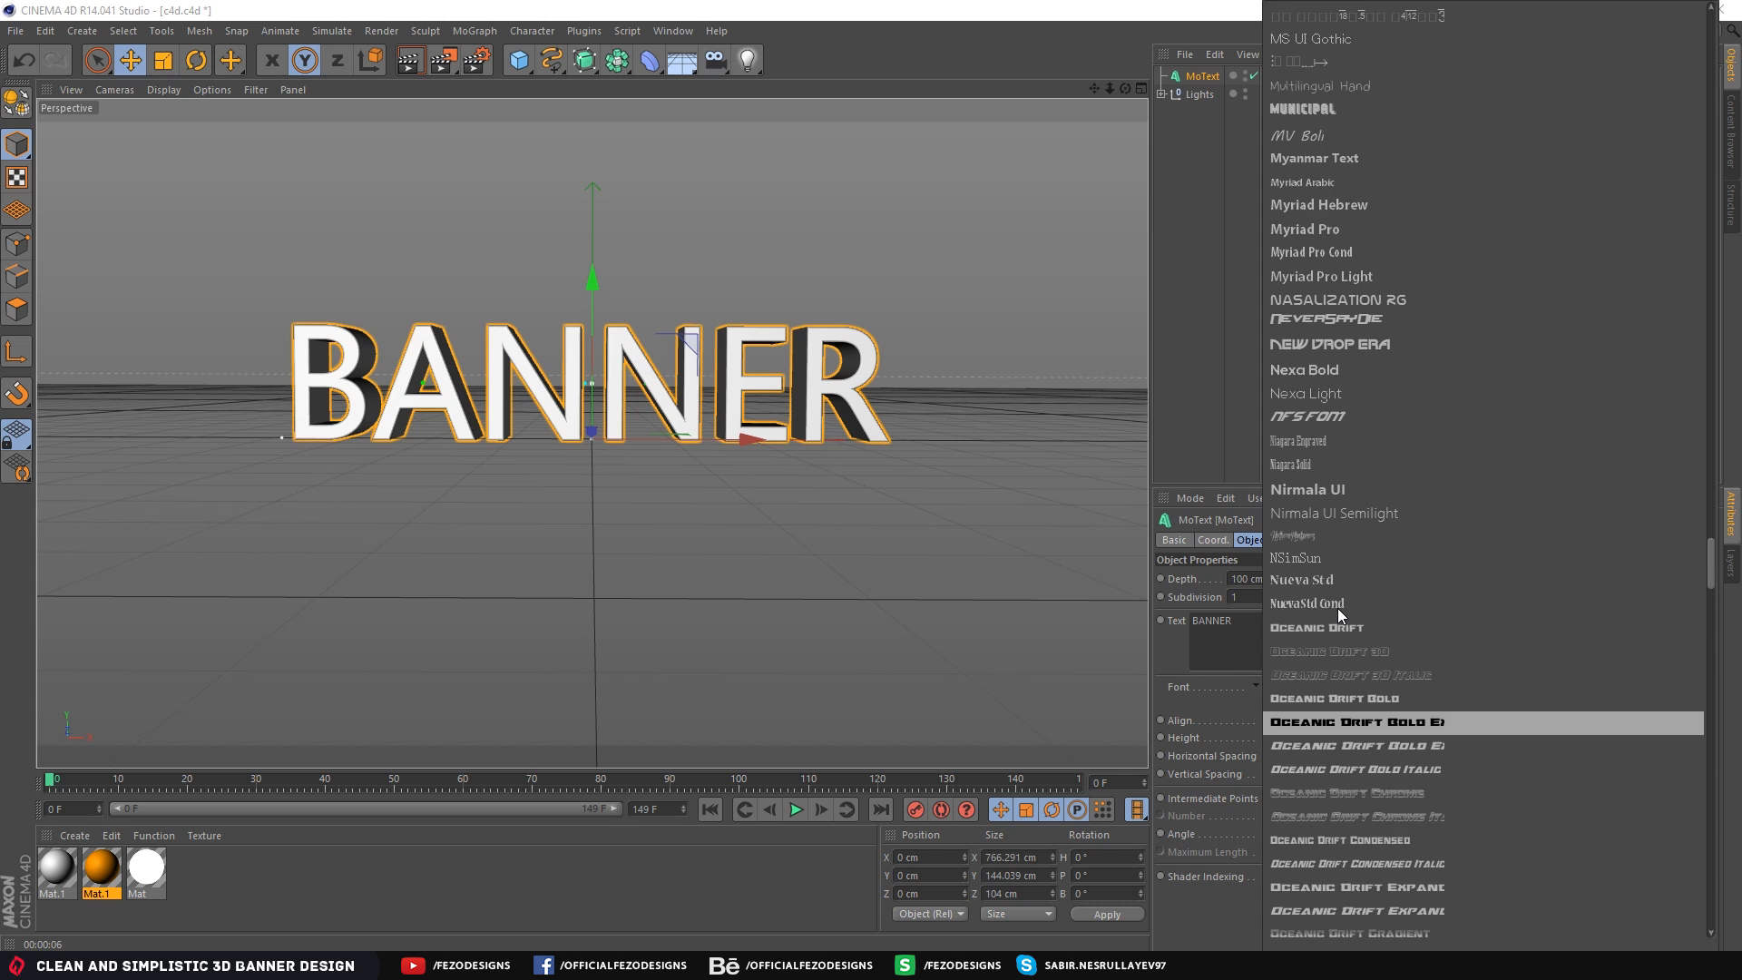
pyautogui.scroll(-6, 1323, 537)
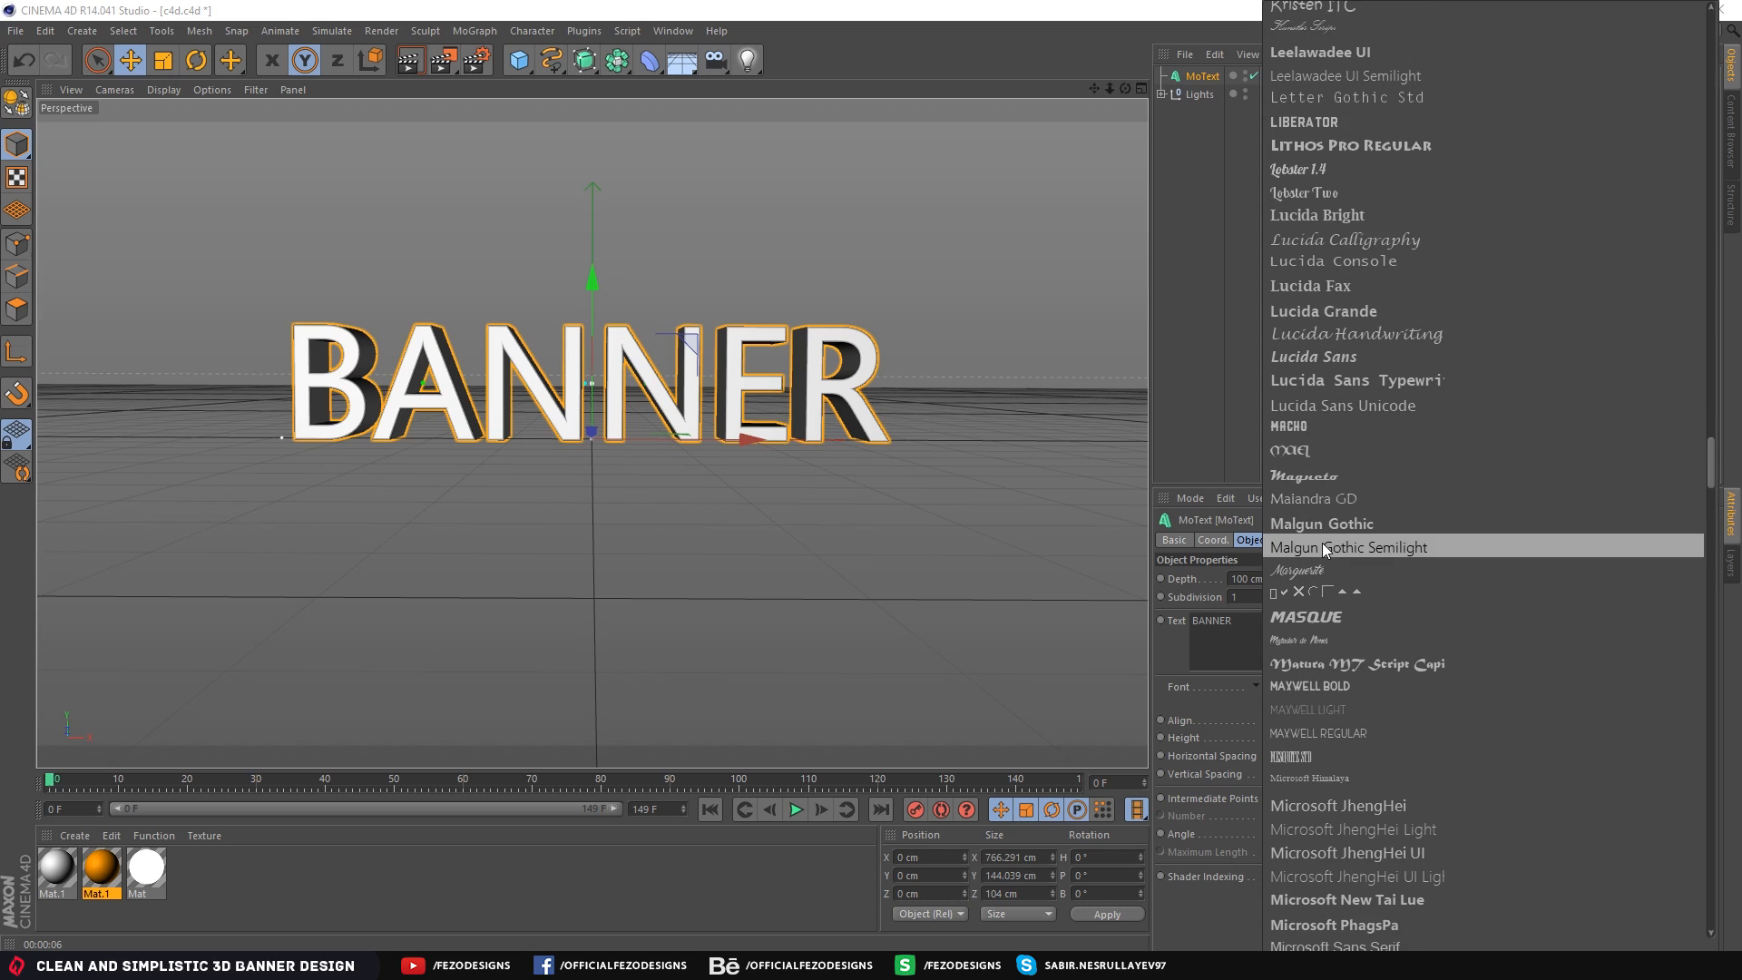
pyautogui.click(1325, 623)
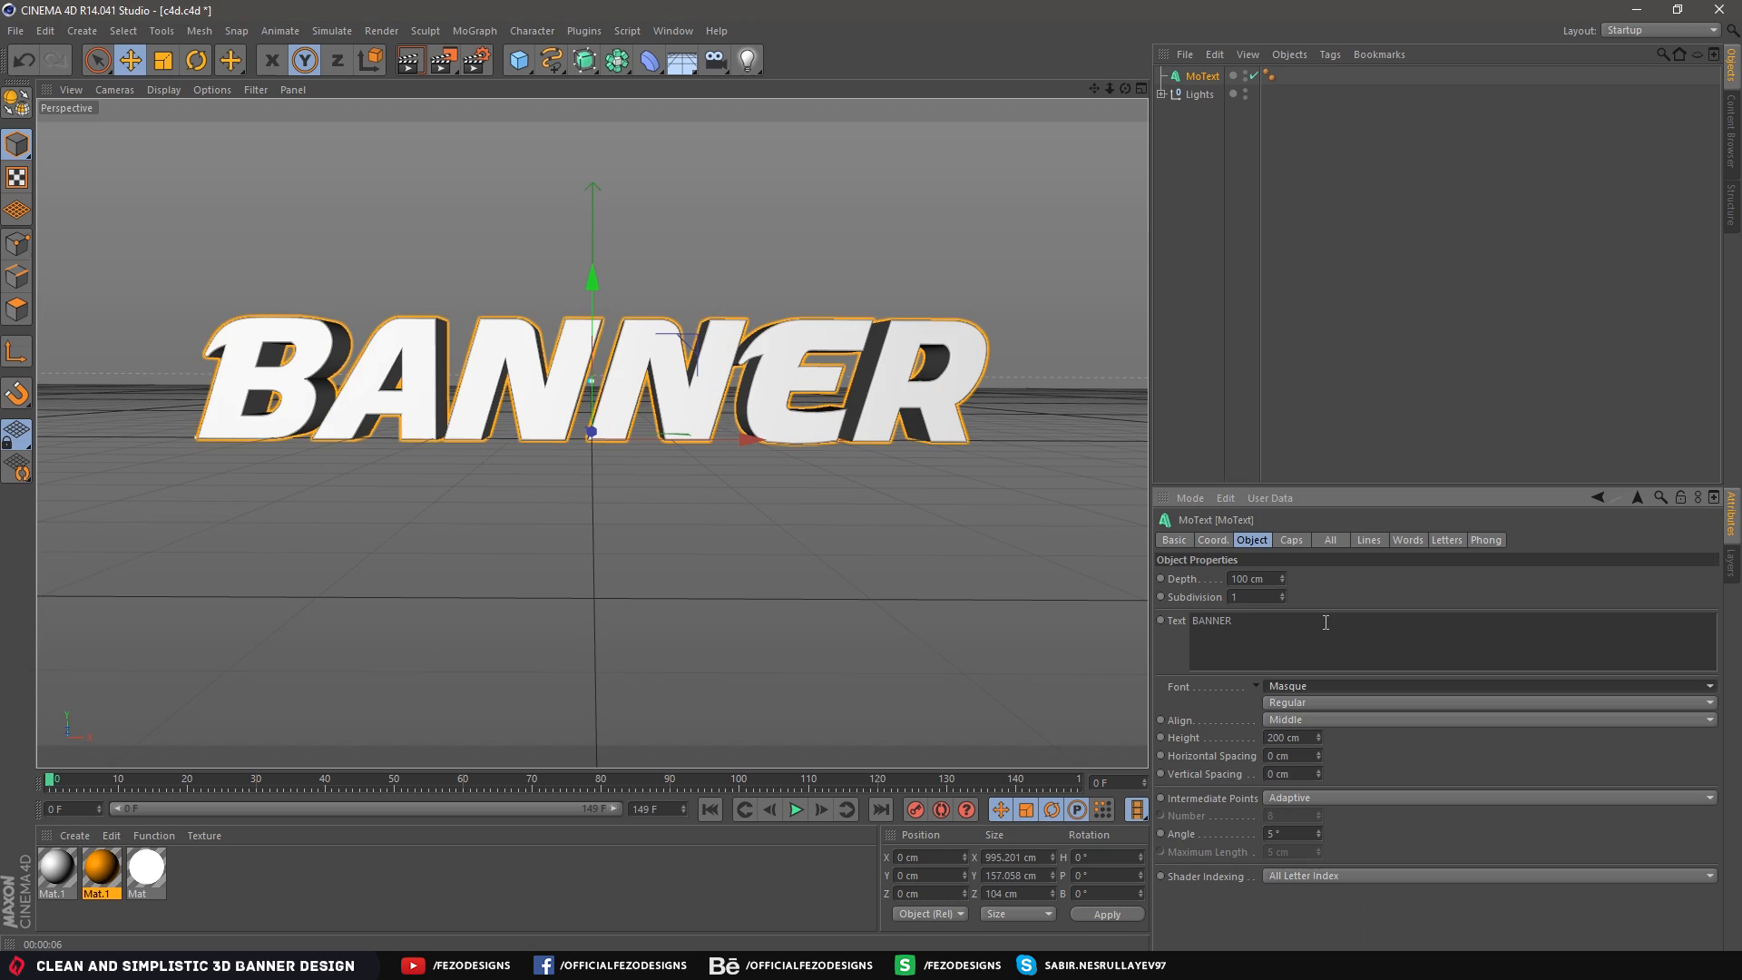
# Rename the MoText object as Banner
pyautogui.click(1206, 136)
pyautogui.click(1202, 81)
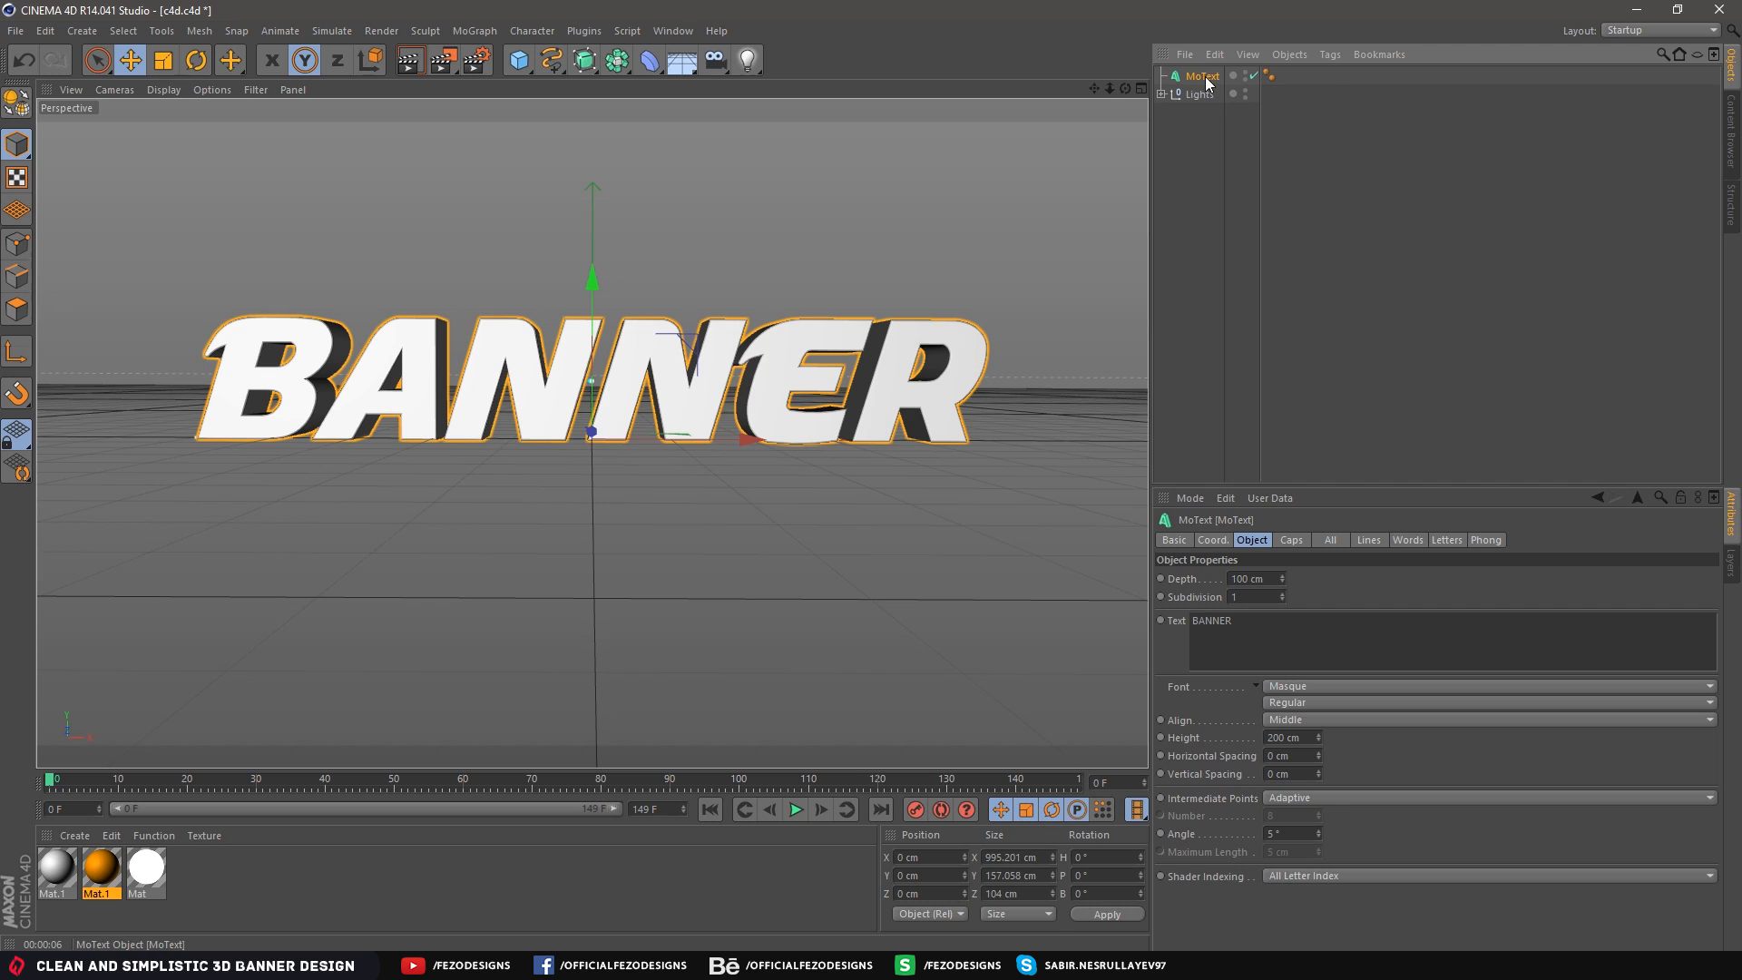
pyautogui.doubleClick(1204, 77)
pyautogui.write('Banner')
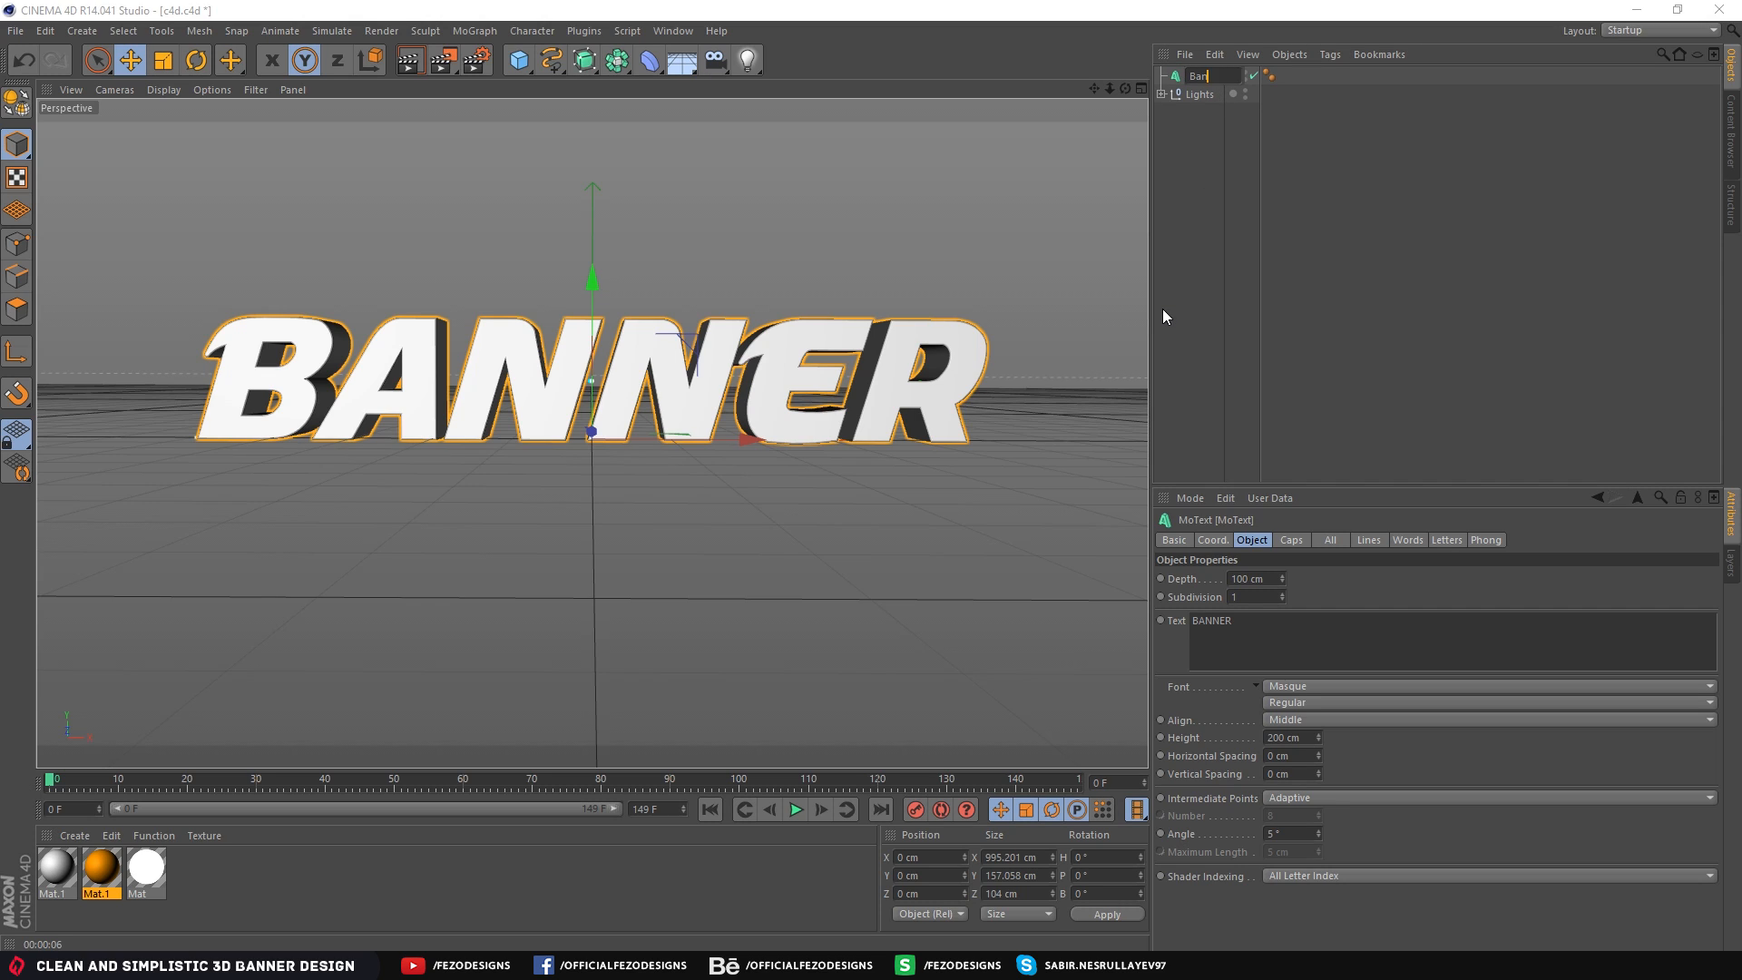
pyautogui.press('Return')
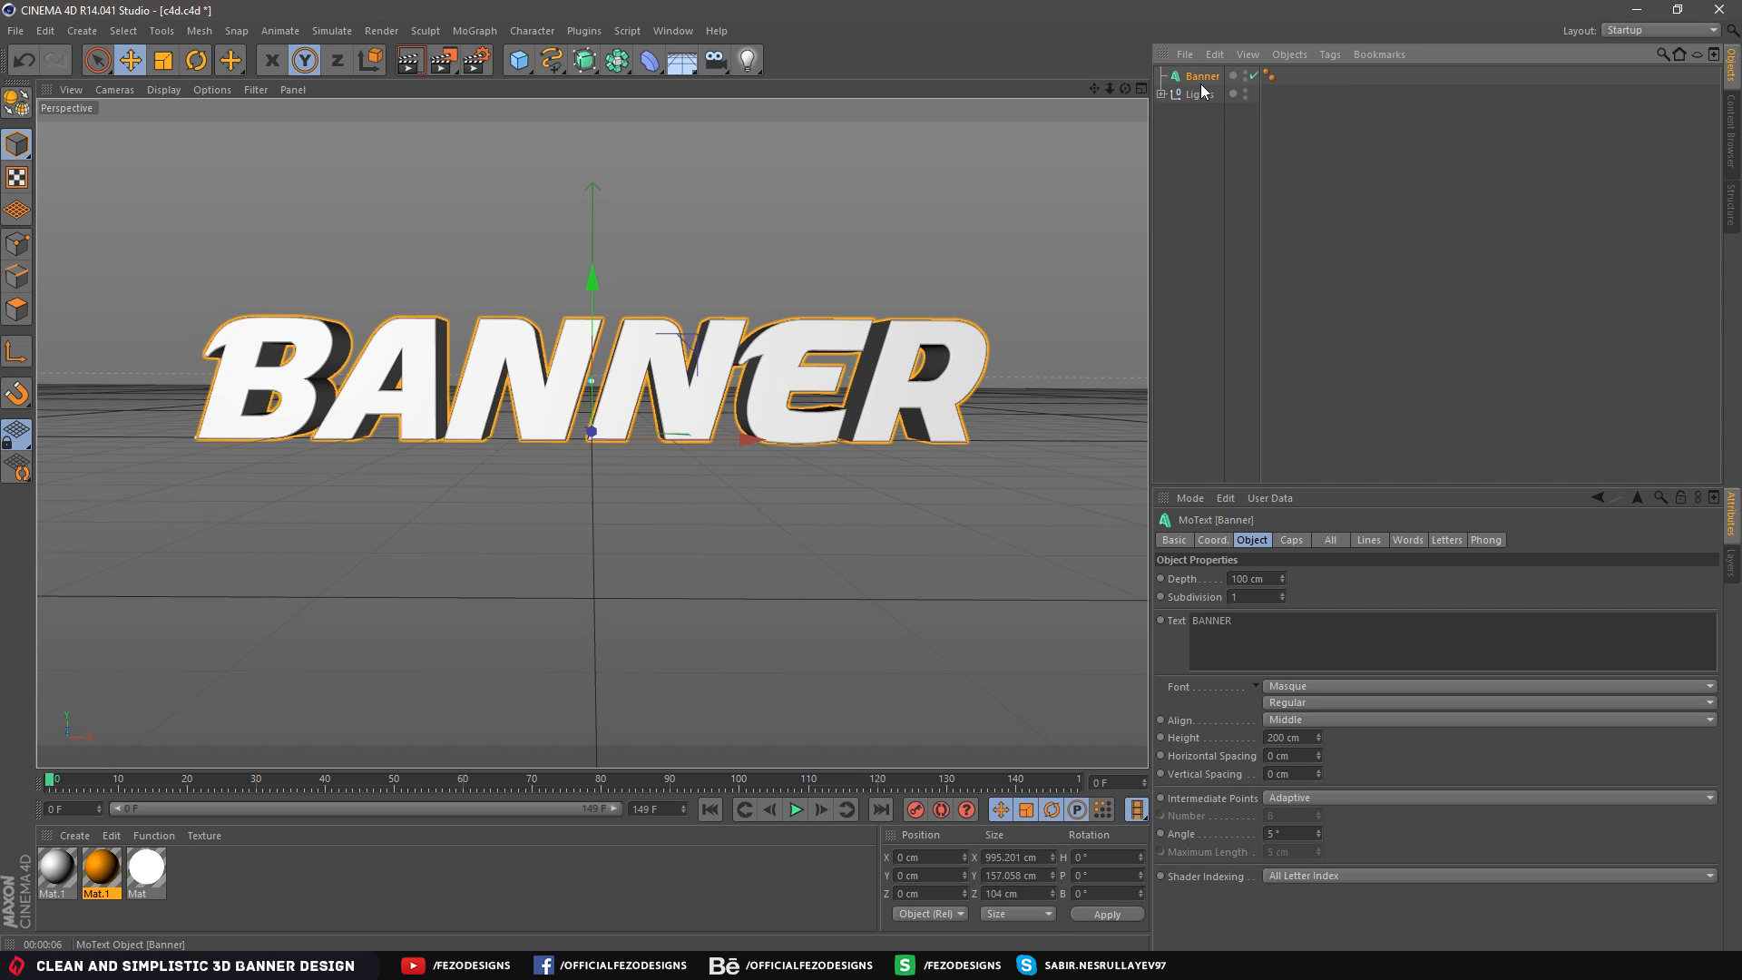
# Duplicate the Banner object and rename the copy as Designs
pyautogui.hotkey('ctrl', 'c')
pyautogui.hotkey('ctrl', 'v')
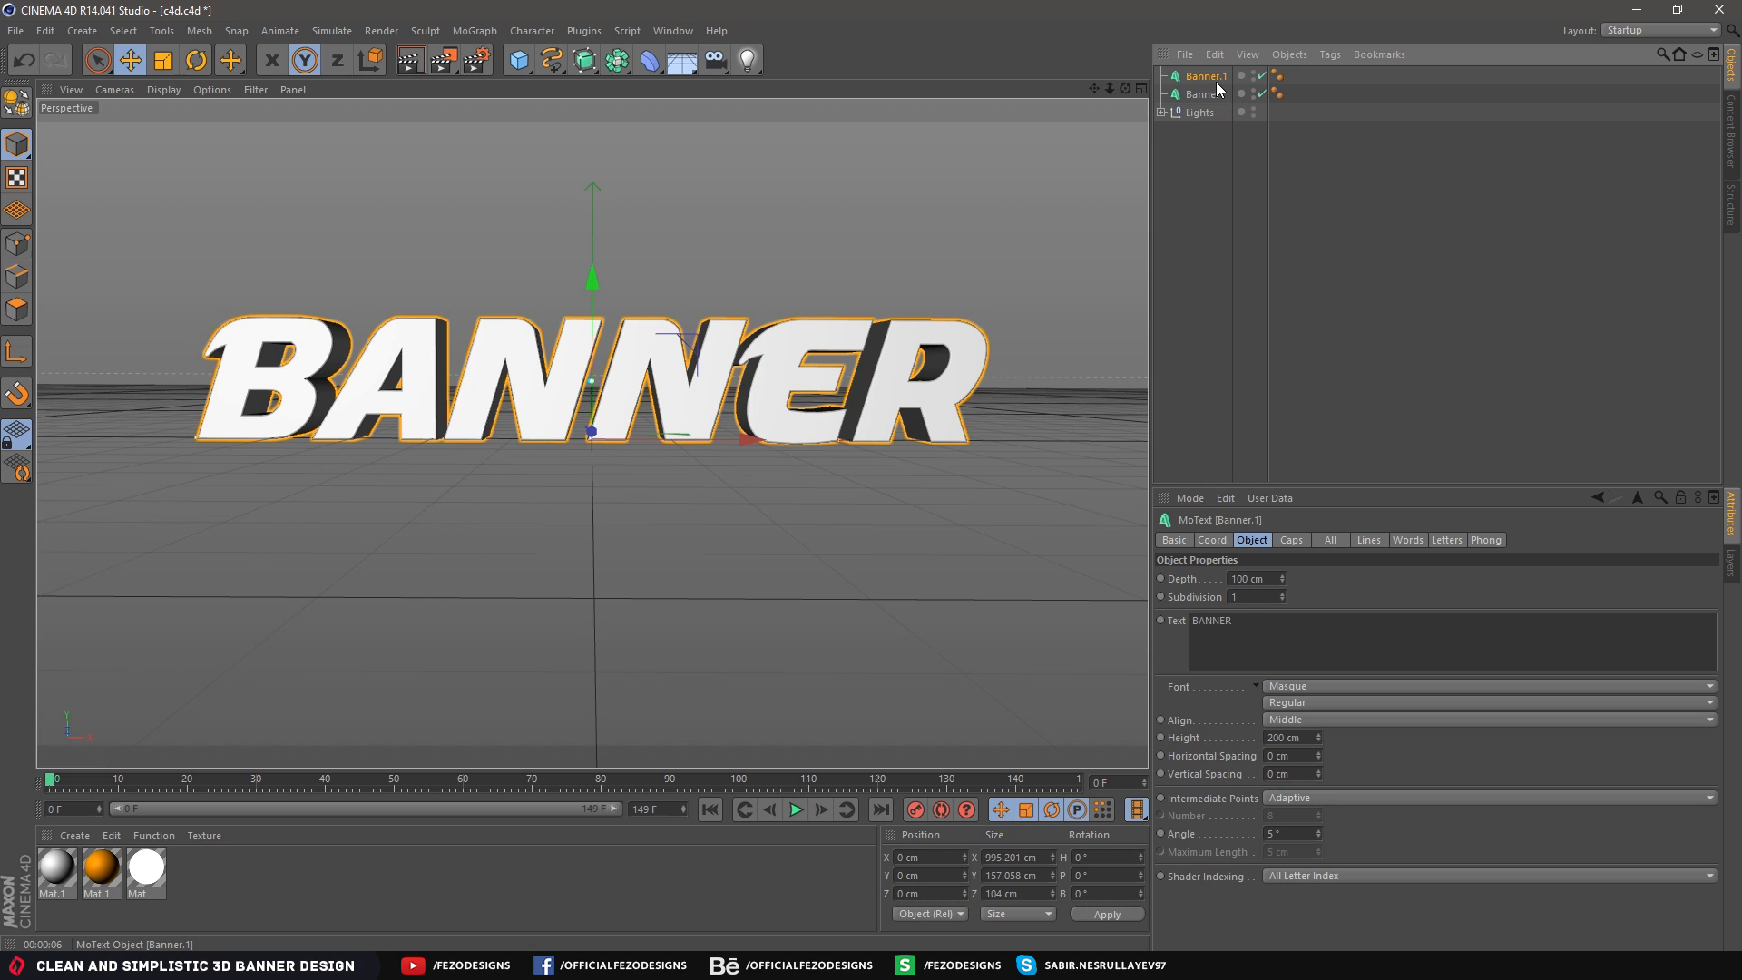
pyautogui.doubleClick(1202, 76)
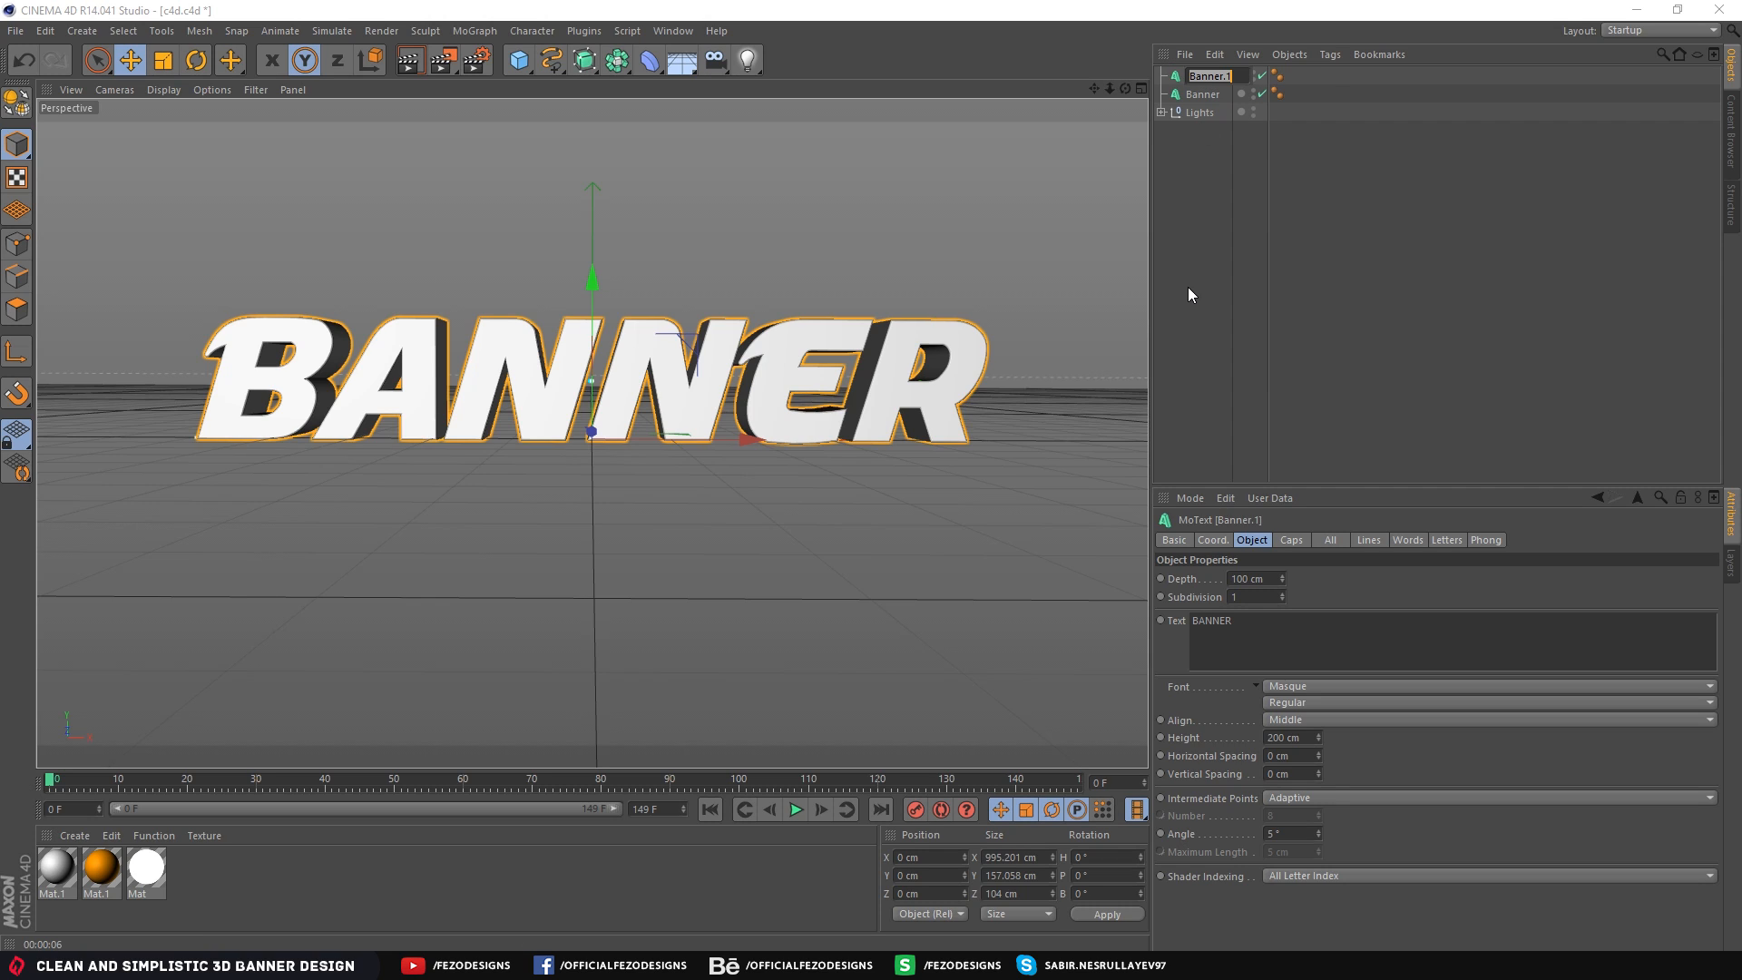
pyautogui.write('DESIGNS')
pyautogui.hotkey('ctrl', 'a')
pyautogui.write('Designs')
pyautogui.press('Return')
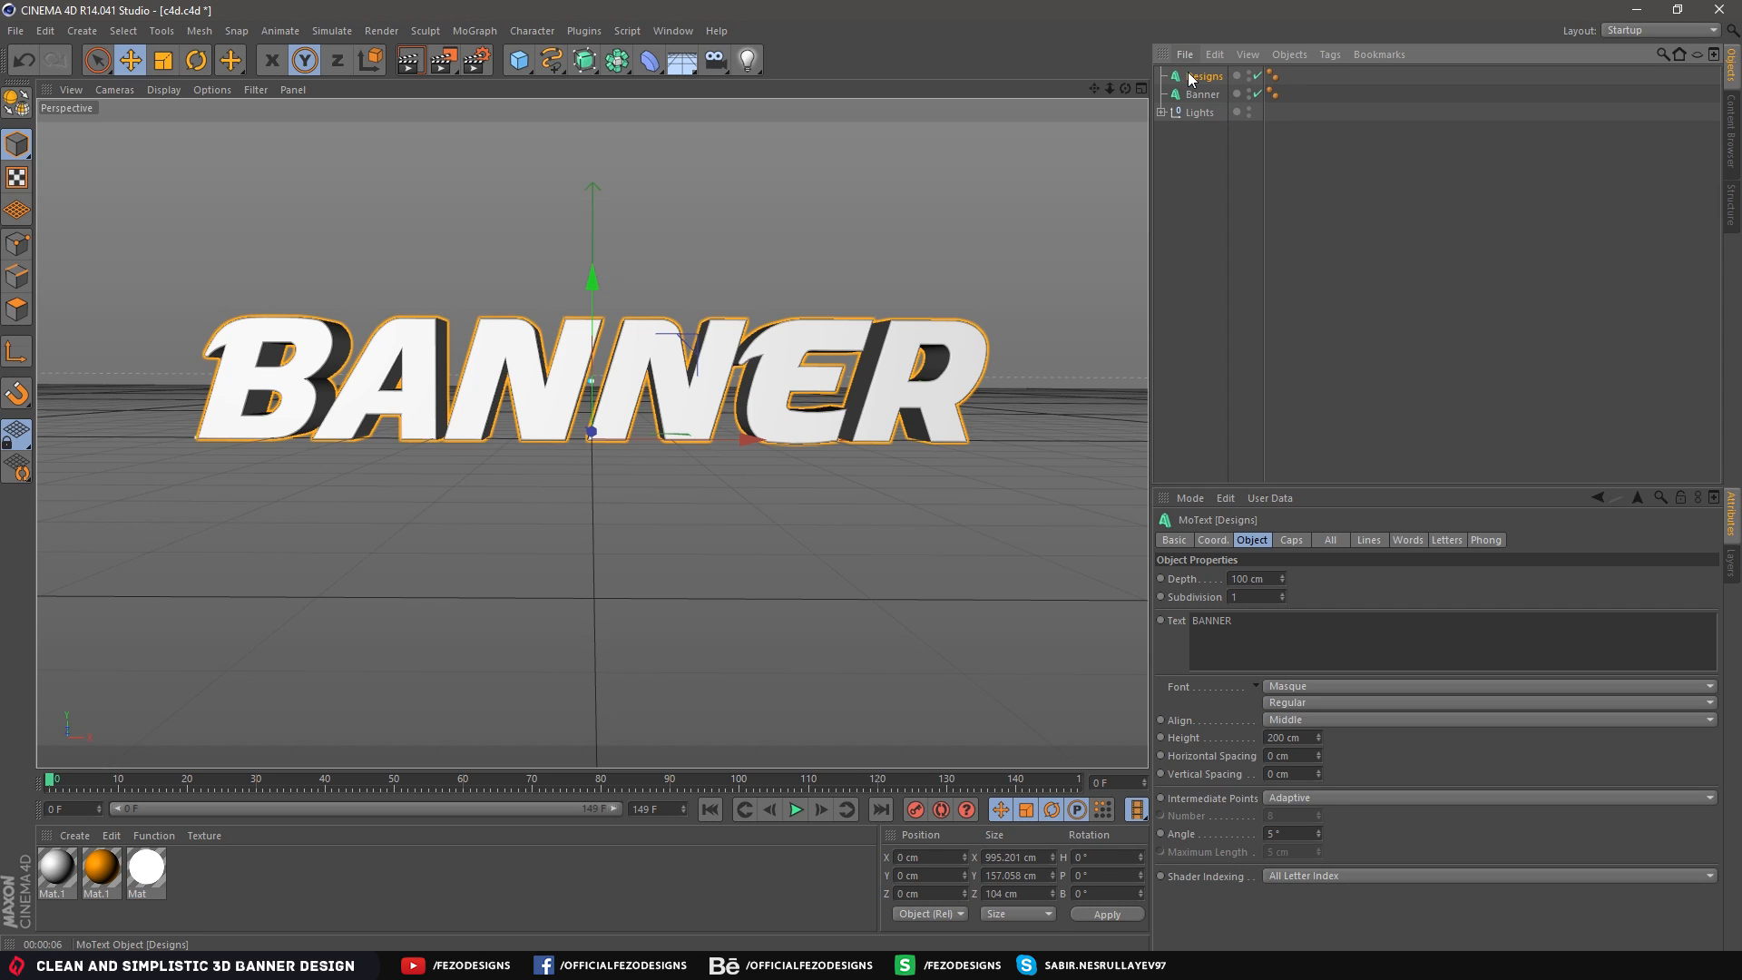
# Place the Designs object below Banner in the object list, lower it to about Y -174 cm, and change its text to DESIGNS
pyautogui.moveTo(1199, 80); pyautogui.dragTo(1209, 103)
pyautogui.moveTo(597, 290); pyautogui.dragTo(619, 432)
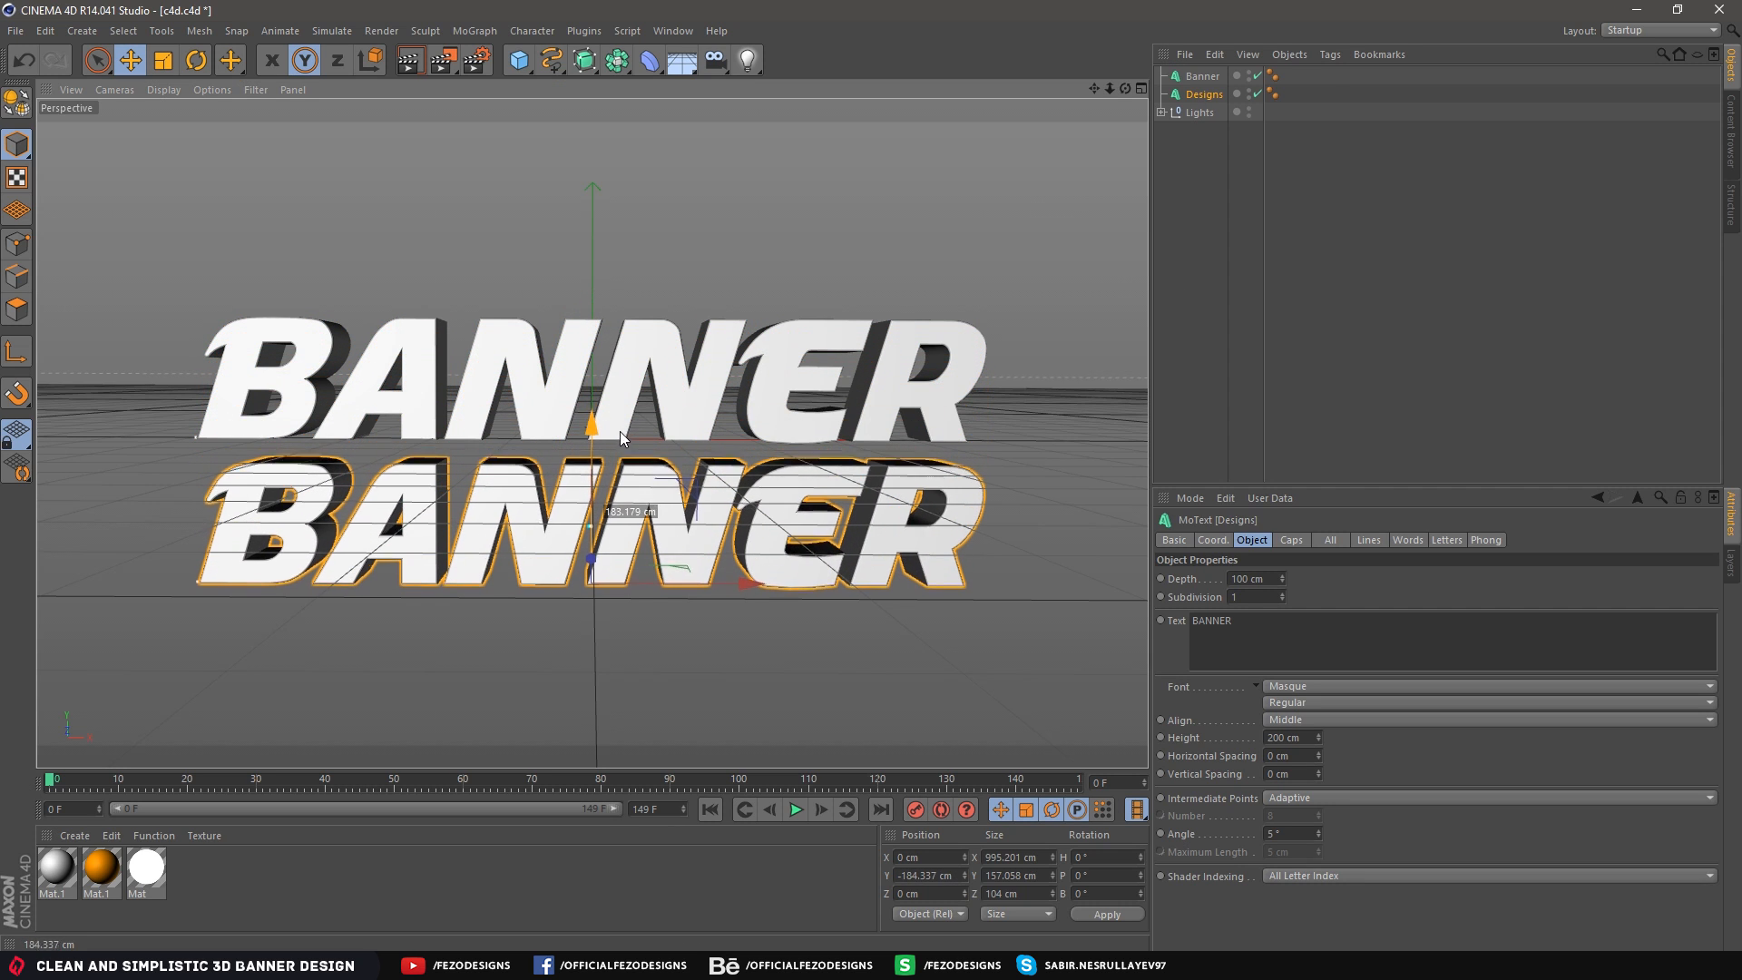
pyautogui.write('DESIGNS')
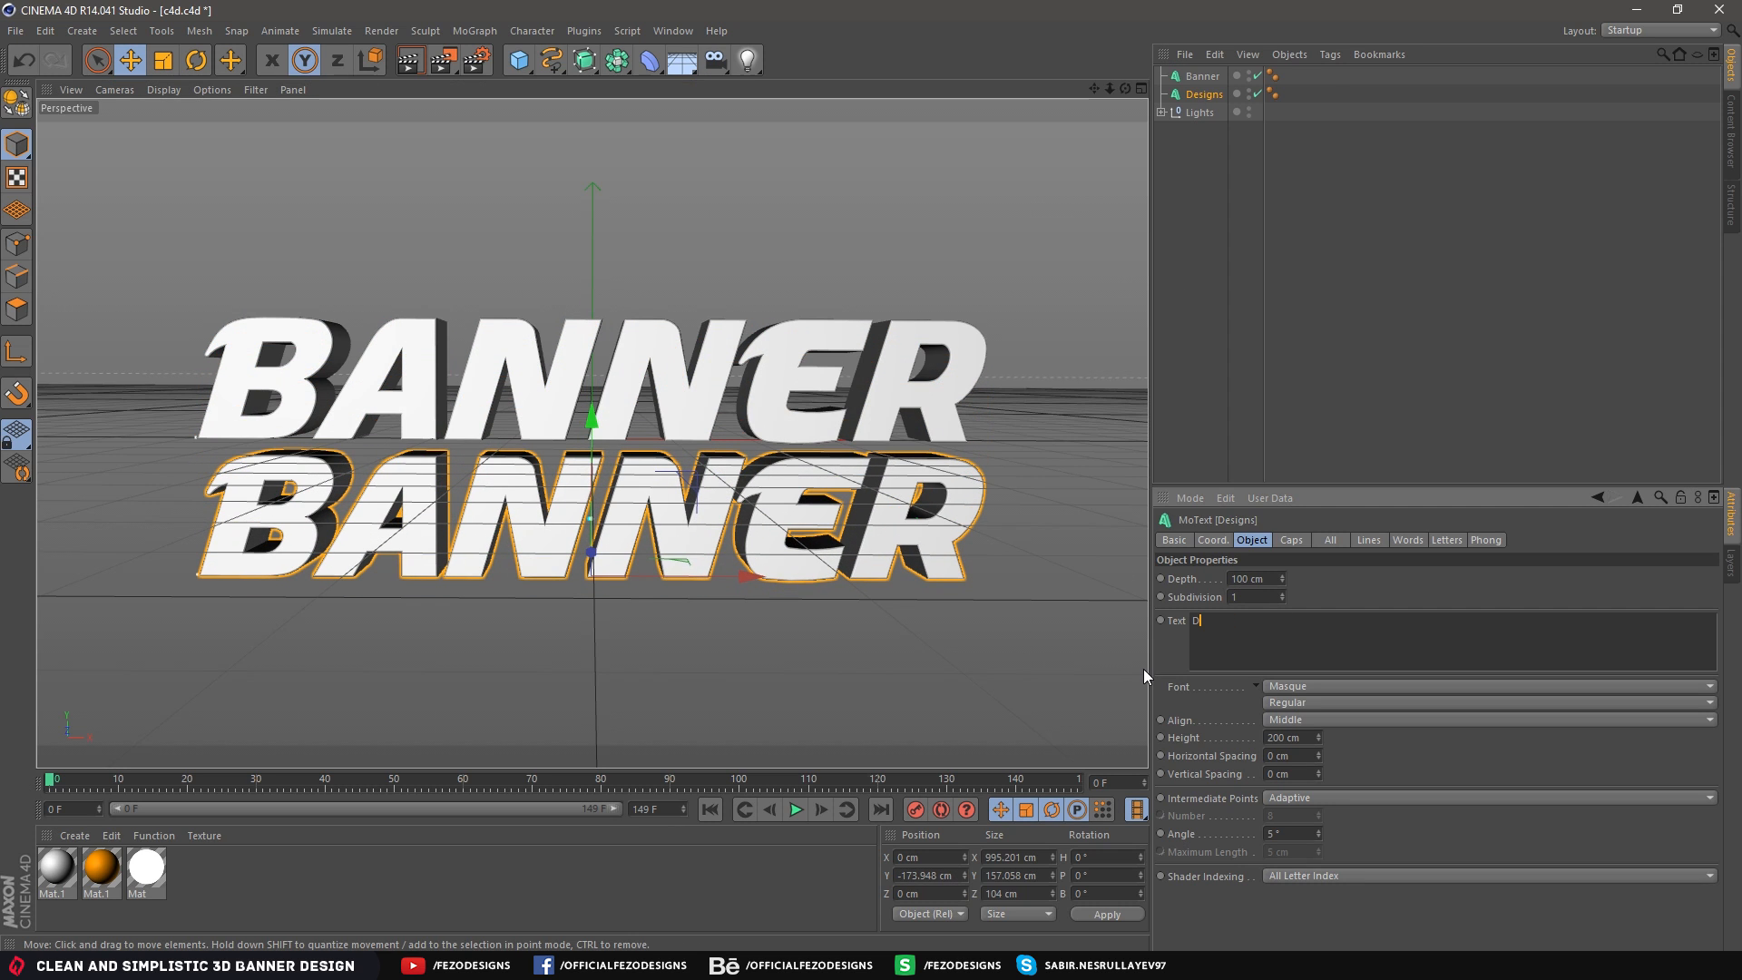
# Set the DESIGNS text height to 150 cm and raise it to about Y -128 cm, just beneath BANNER
pyautogui.click(1262, 579)
pyautogui.doubleClick(1290, 737)
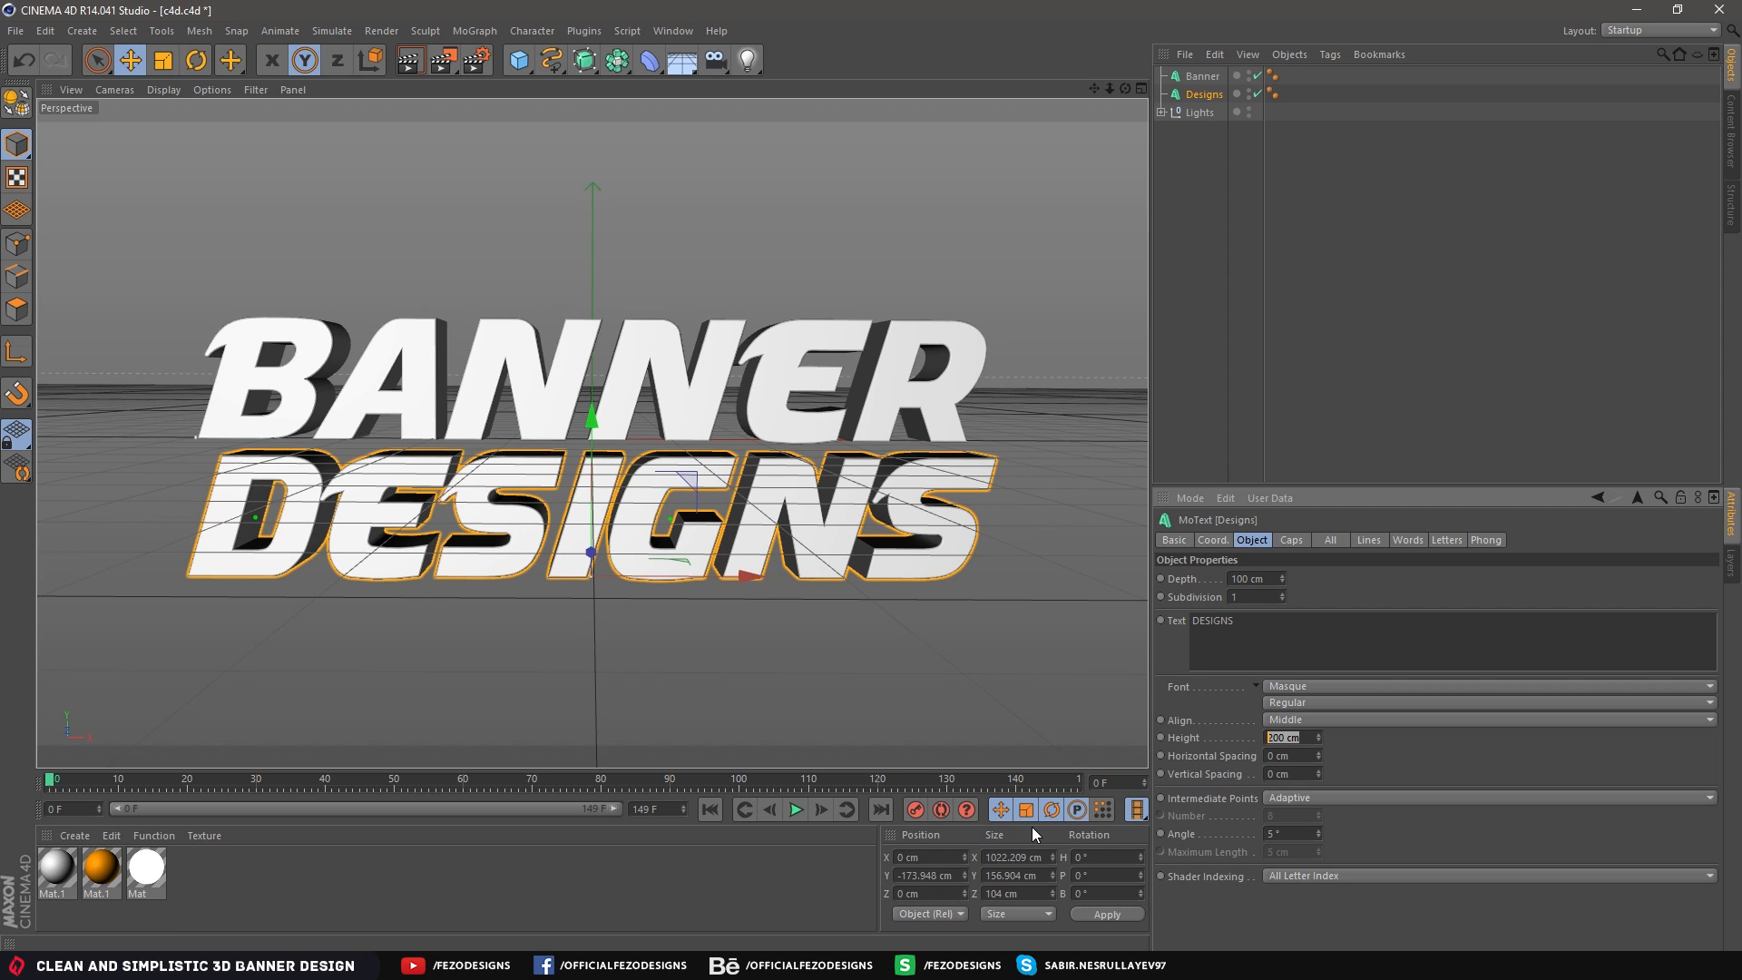
pyautogui.write('150')
pyautogui.press('Return')
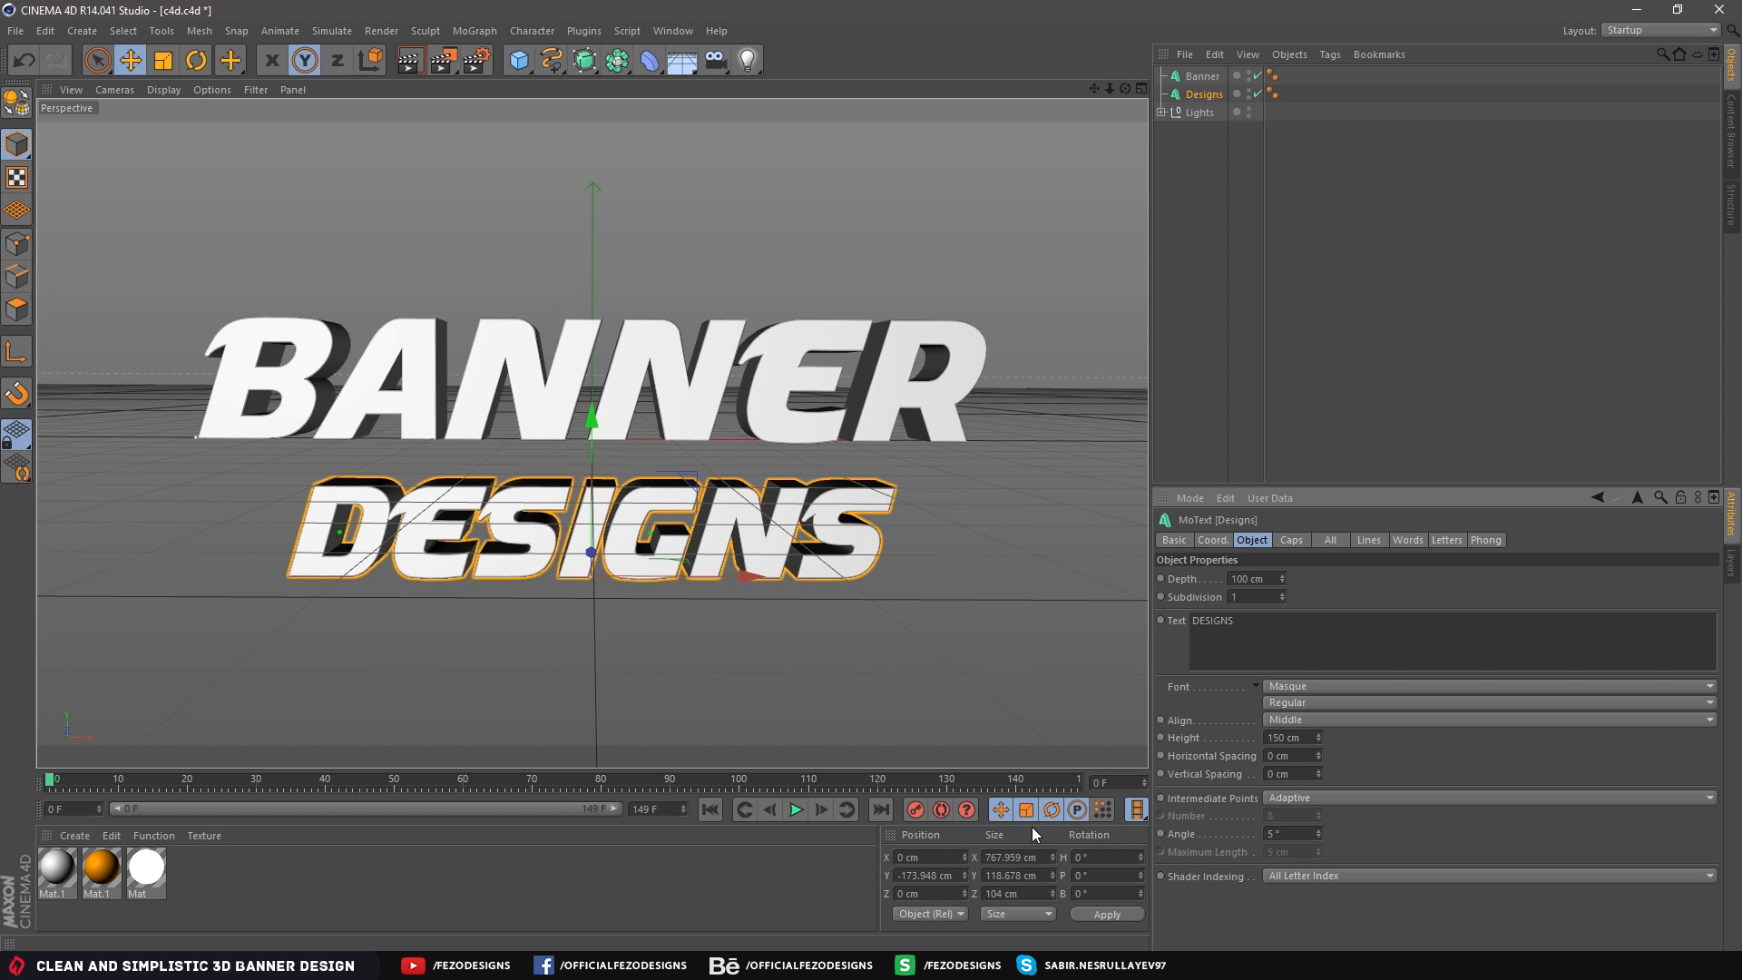
pyautogui.moveTo(596, 425); pyautogui.dragTo(592, 389)
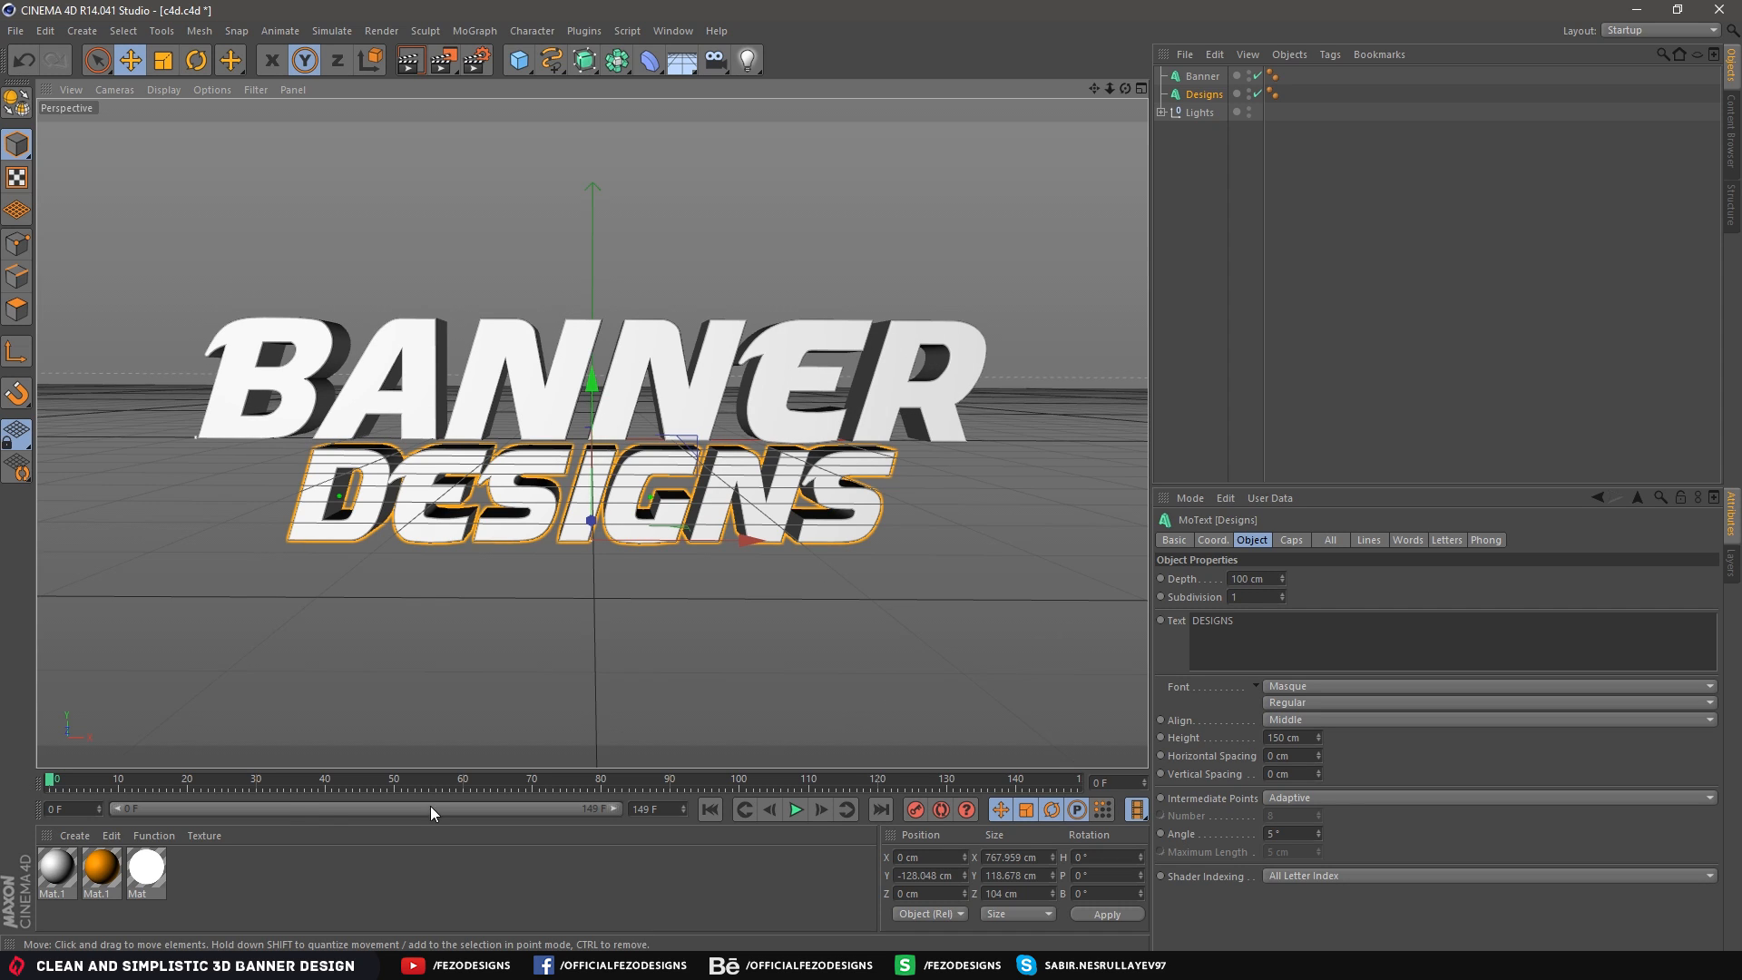
# Delete the two Mat.1 materials, keeping only the white Mat material
pyautogui.moveTo(125, 934); pyautogui.dragTo(69, 886)
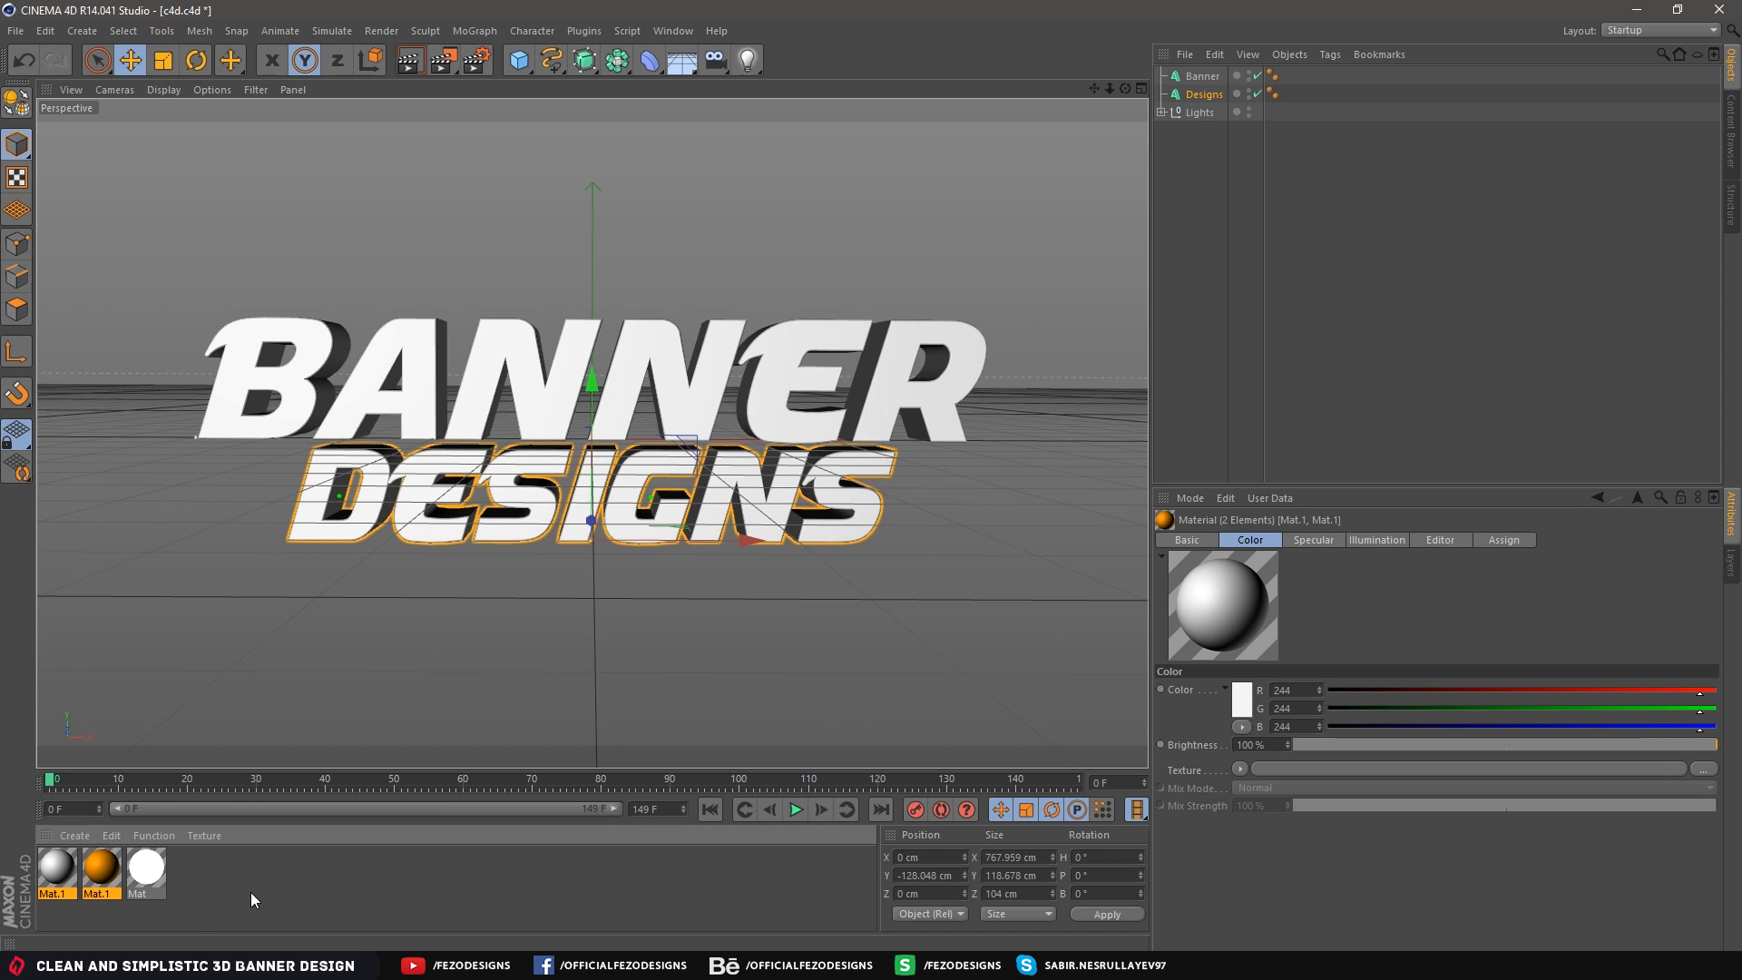
pyautogui.press('Delete')
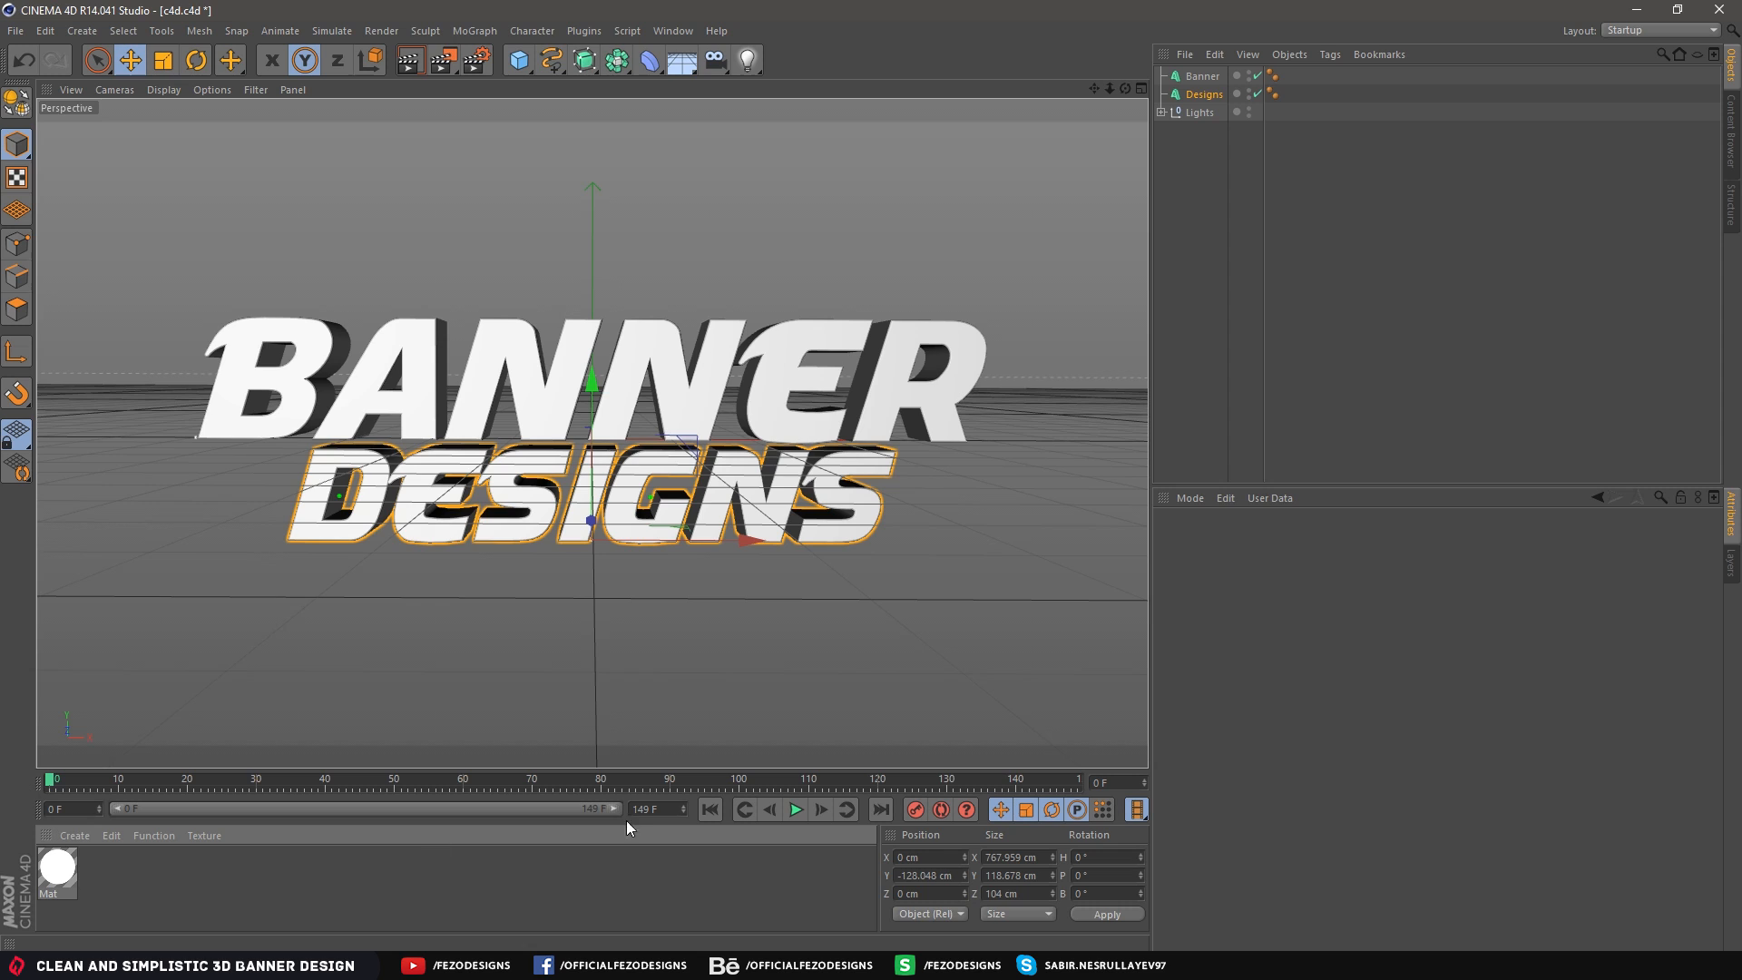
pyautogui.click(1244, 210)
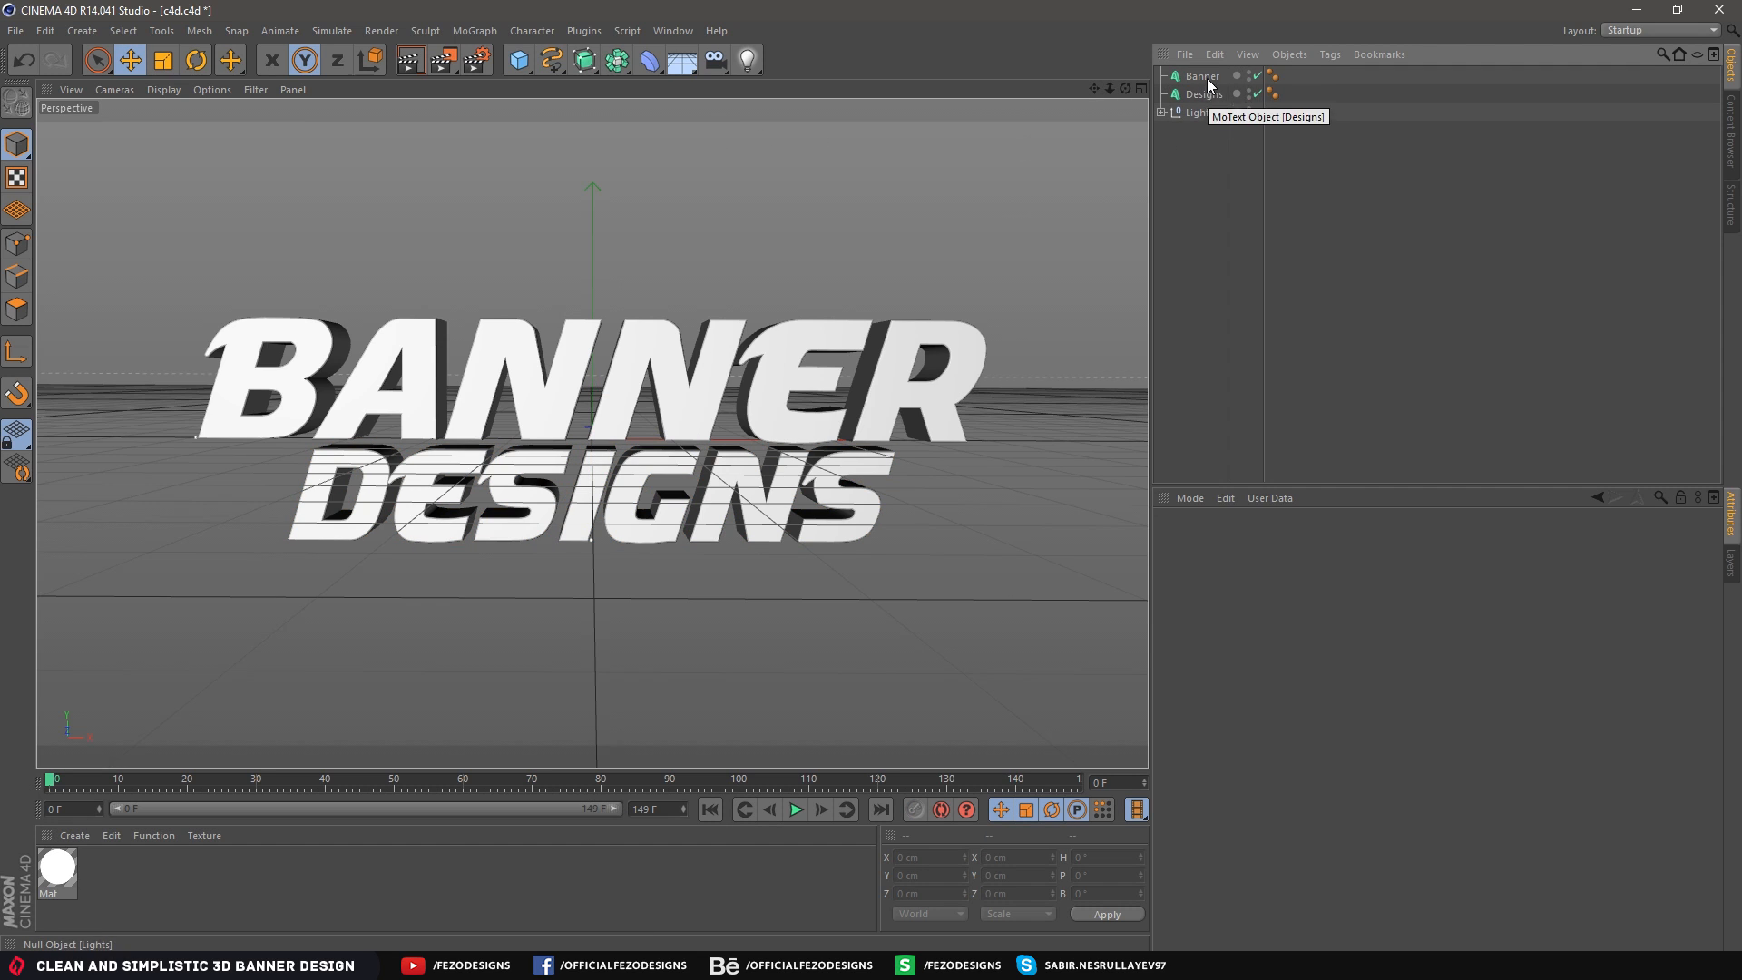
# Add a Wrap deformer and widen it to about 1071 cm so it spans the whole BANNER text
pyautogui.click(652, 70)
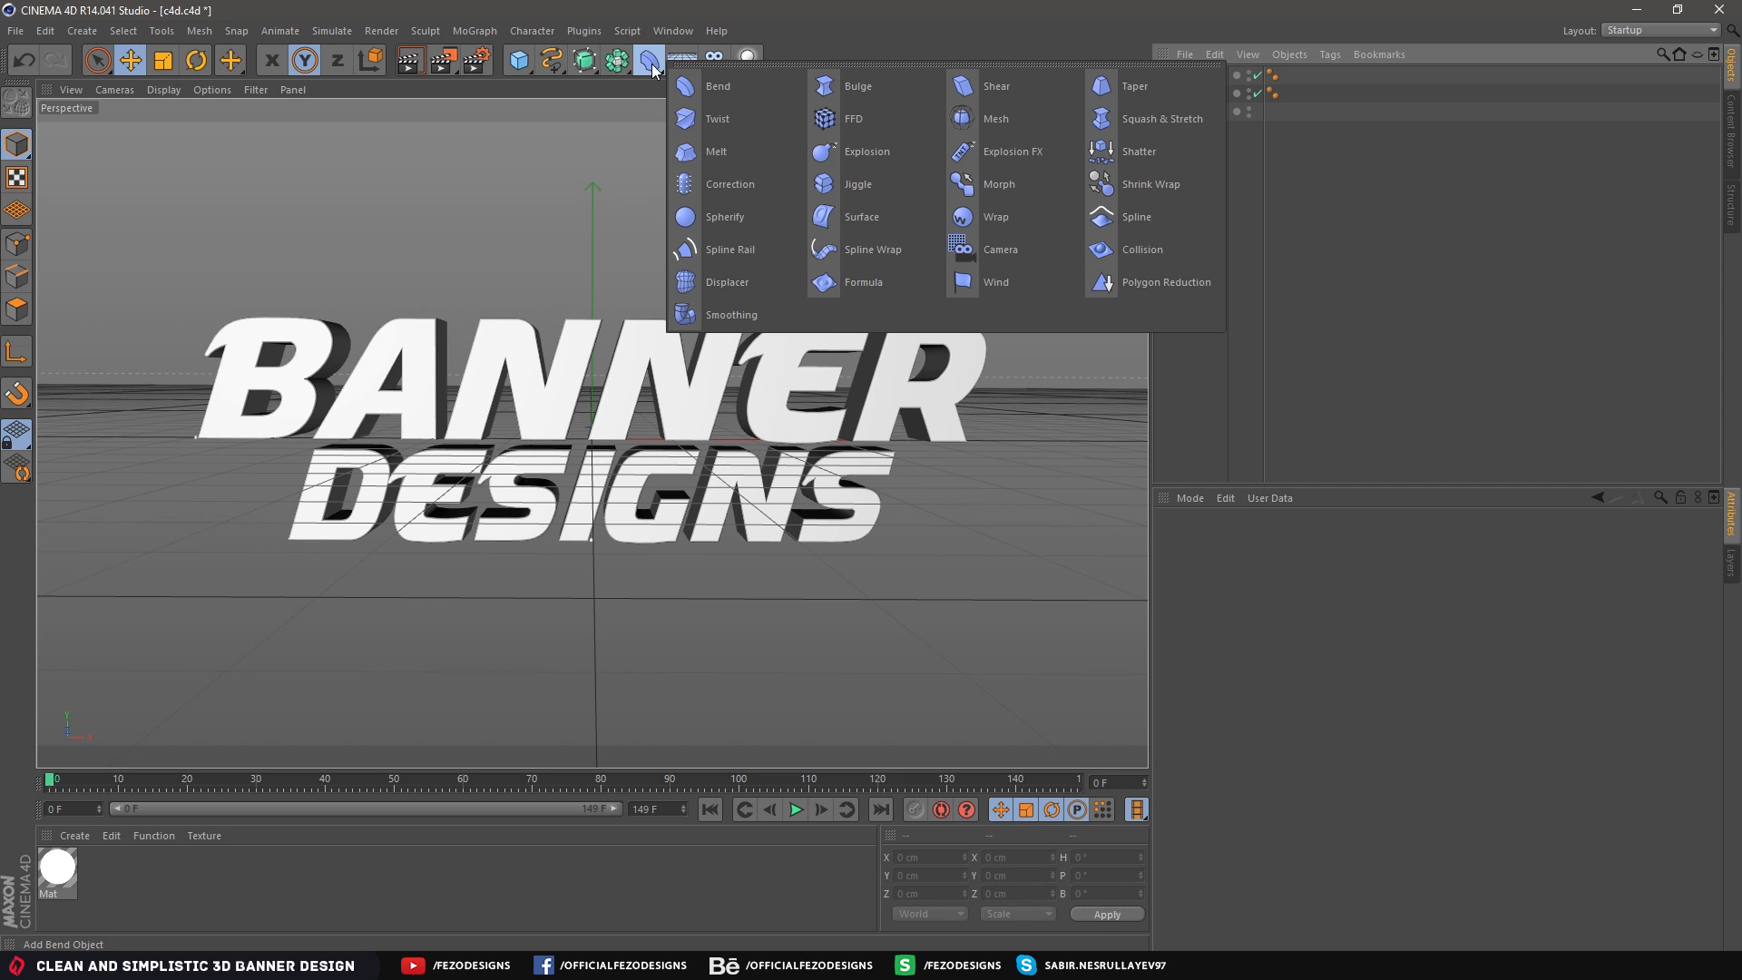
pyautogui.click(1026, 221)
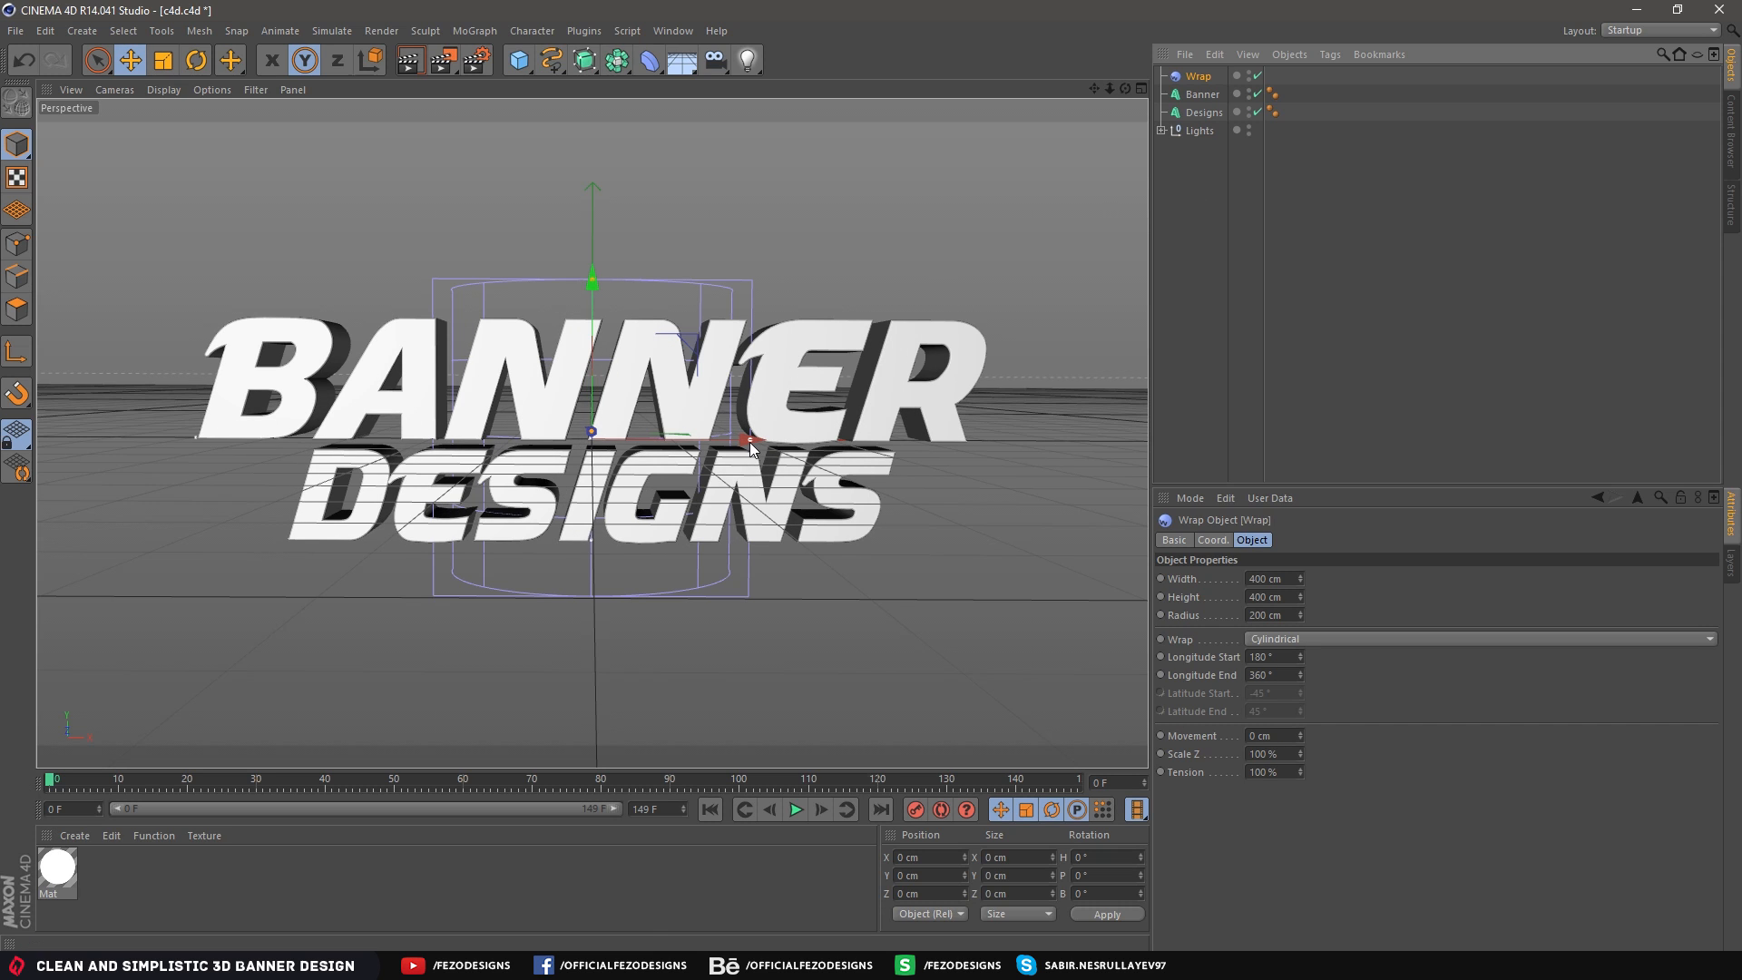
pyautogui.moveTo(750, 443); pyautogui.dragTo(1016, 441)
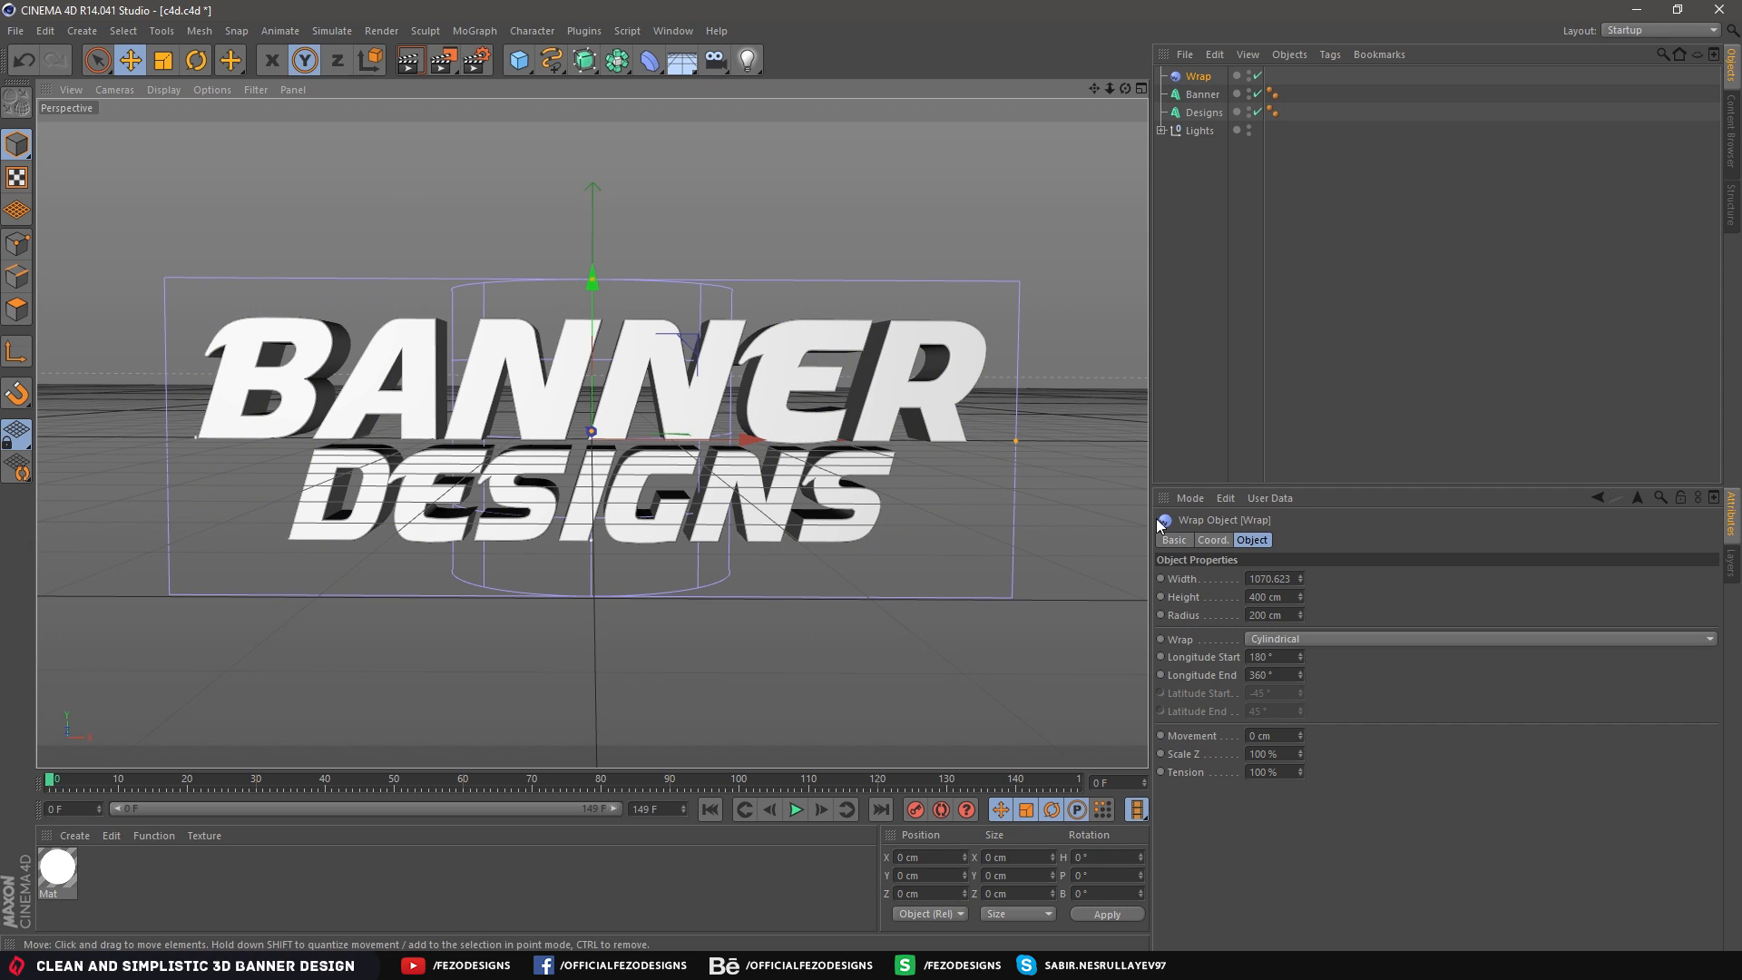
pyautogui.click(1291, 581)
pyautogui.click(1244, 182)
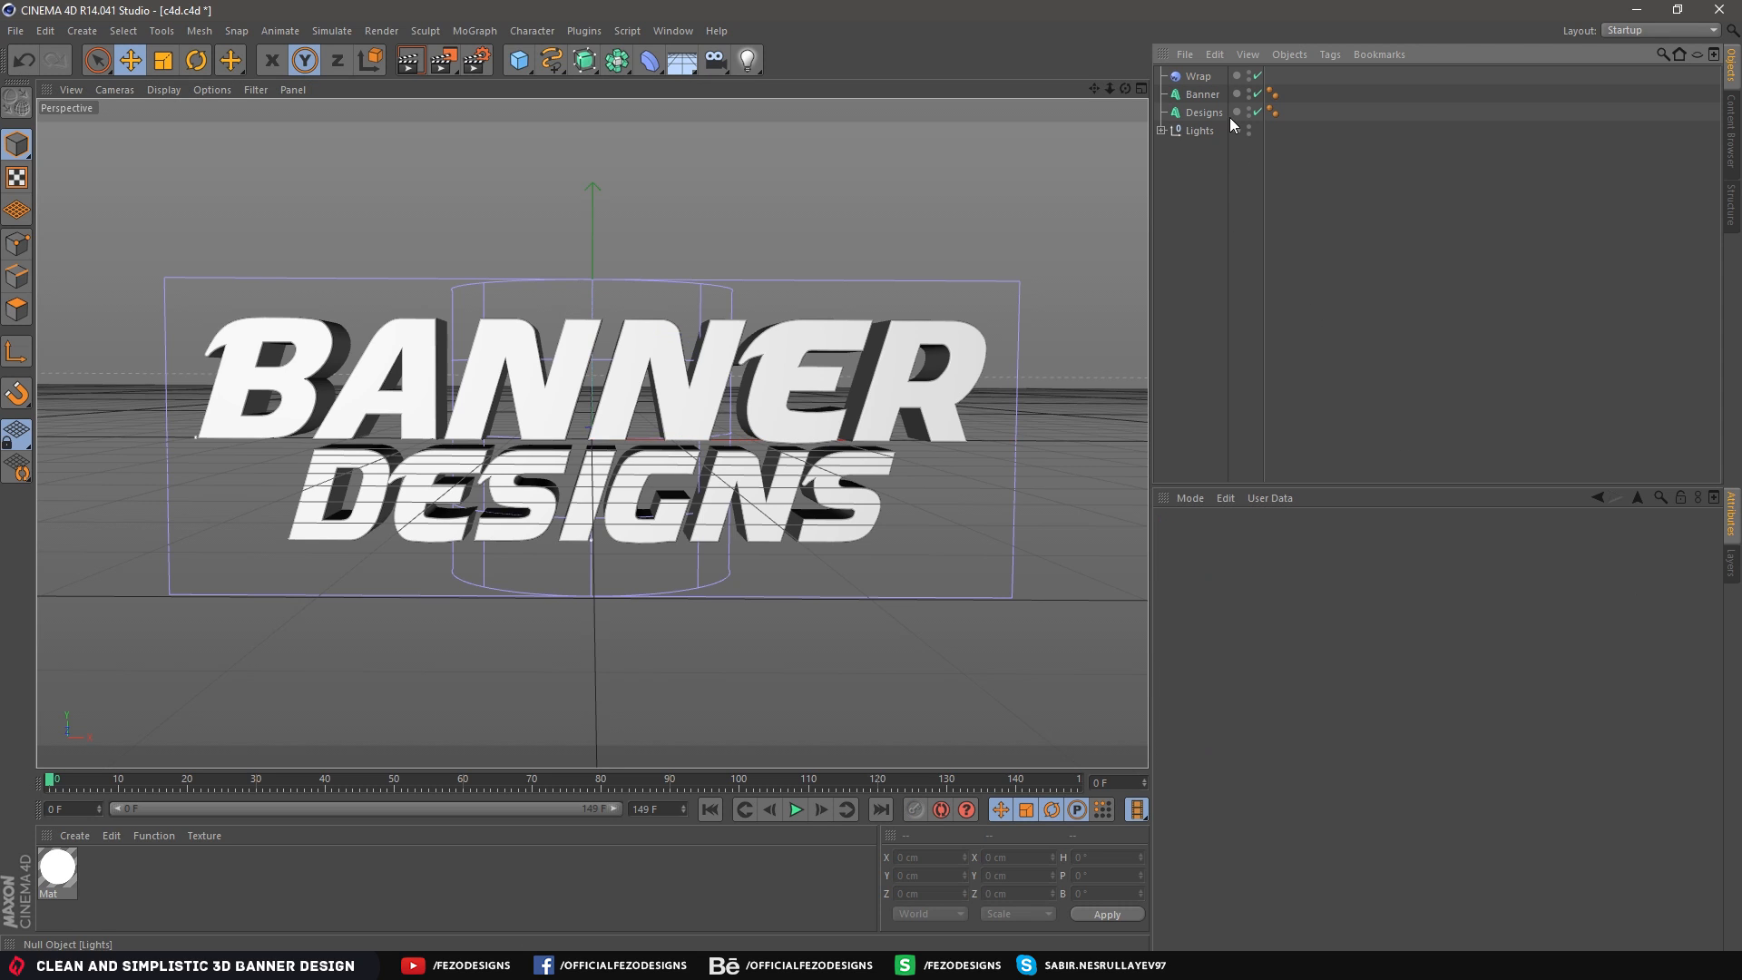
# Make the Wrap deformer a child of the Banner object and set its tension to 0%
pyautogui.click(1204, 79)
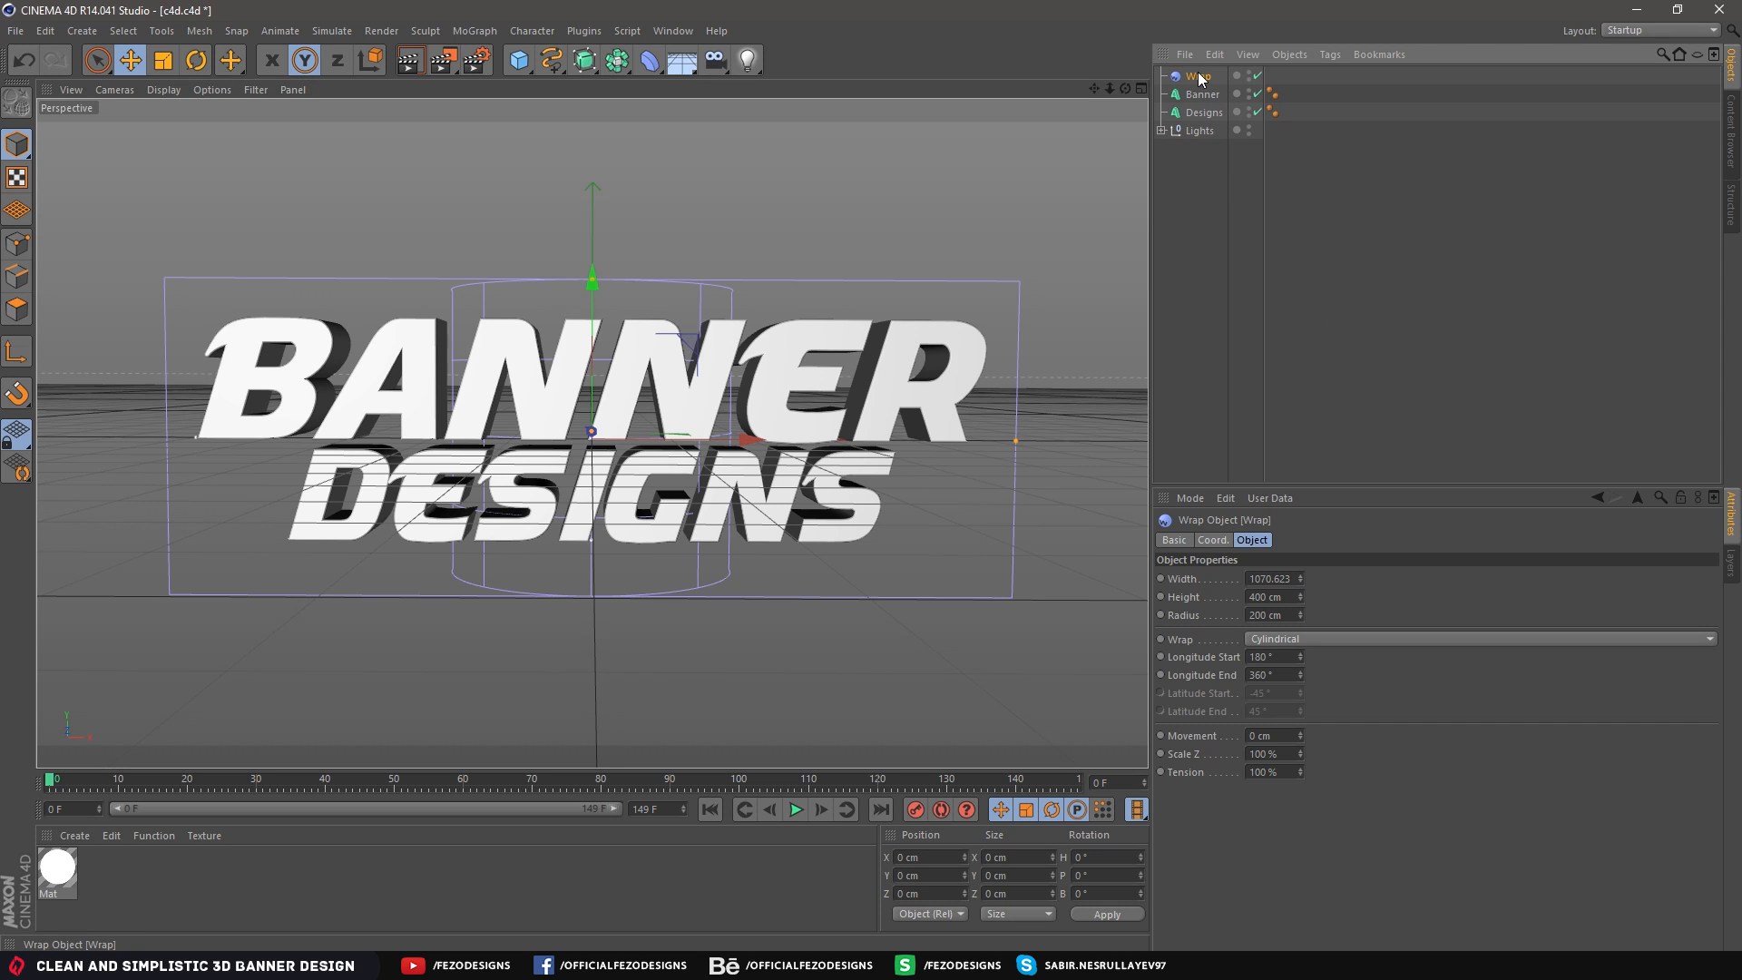
pyautogui.moveTo(1198, 78); pyautogui.dragTo(1203, 96)
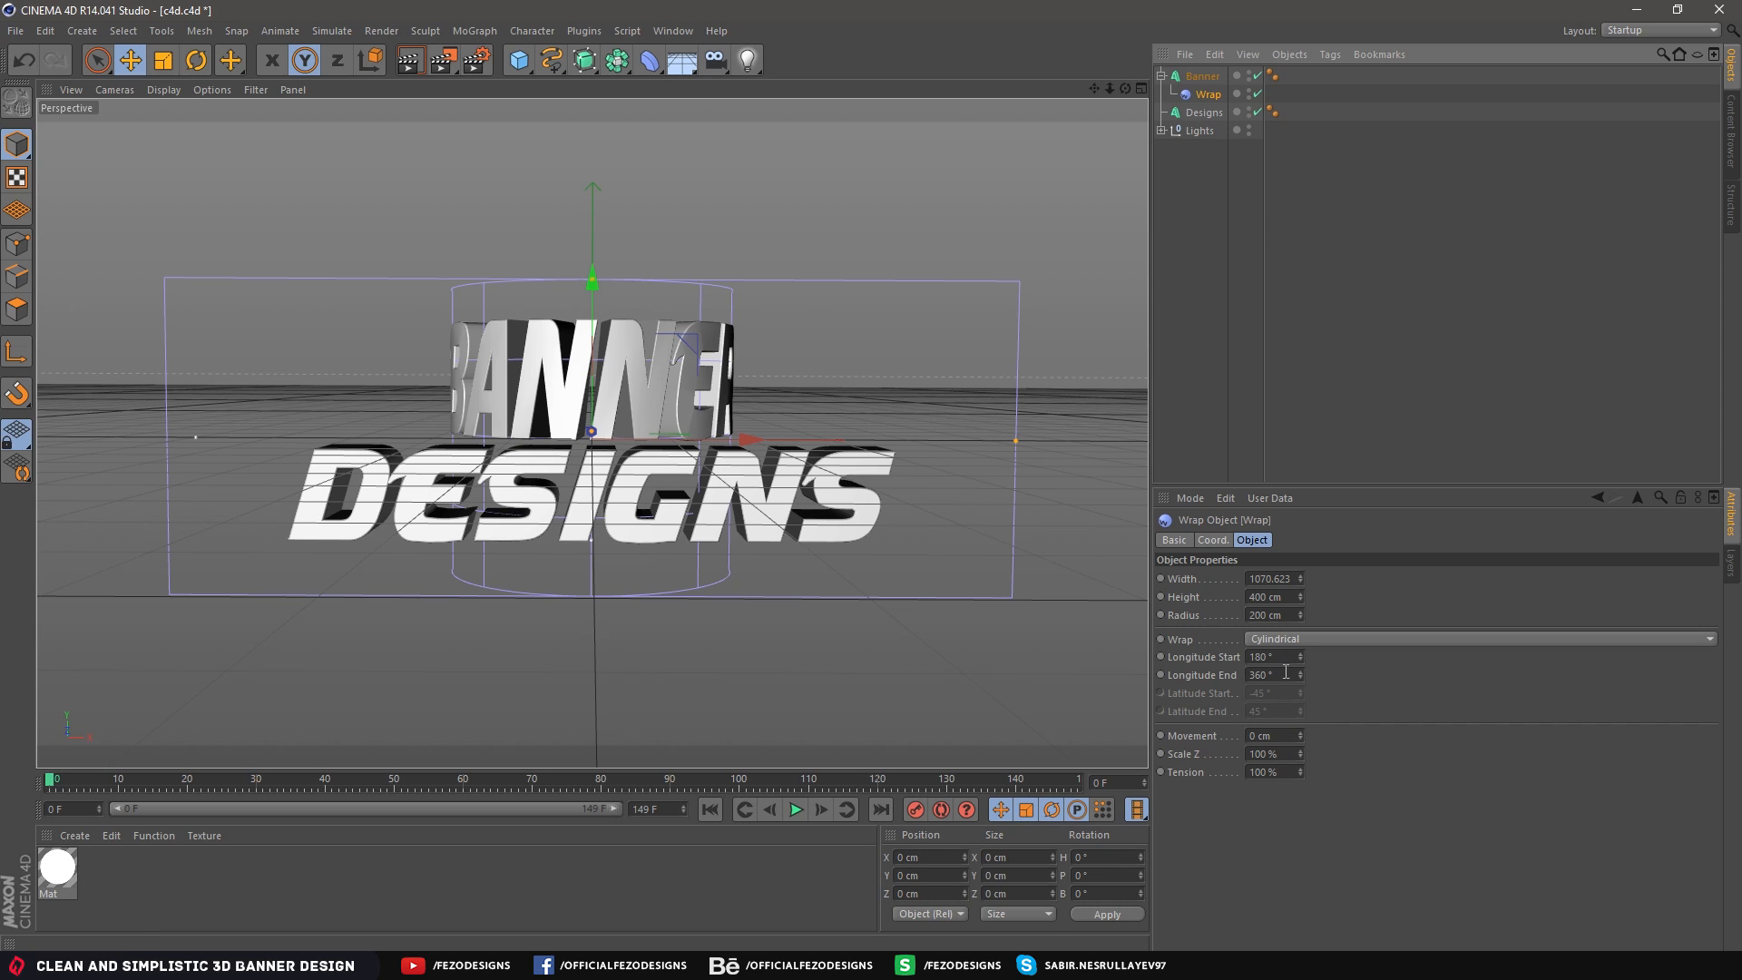
pyautogui.click(1279, 773)
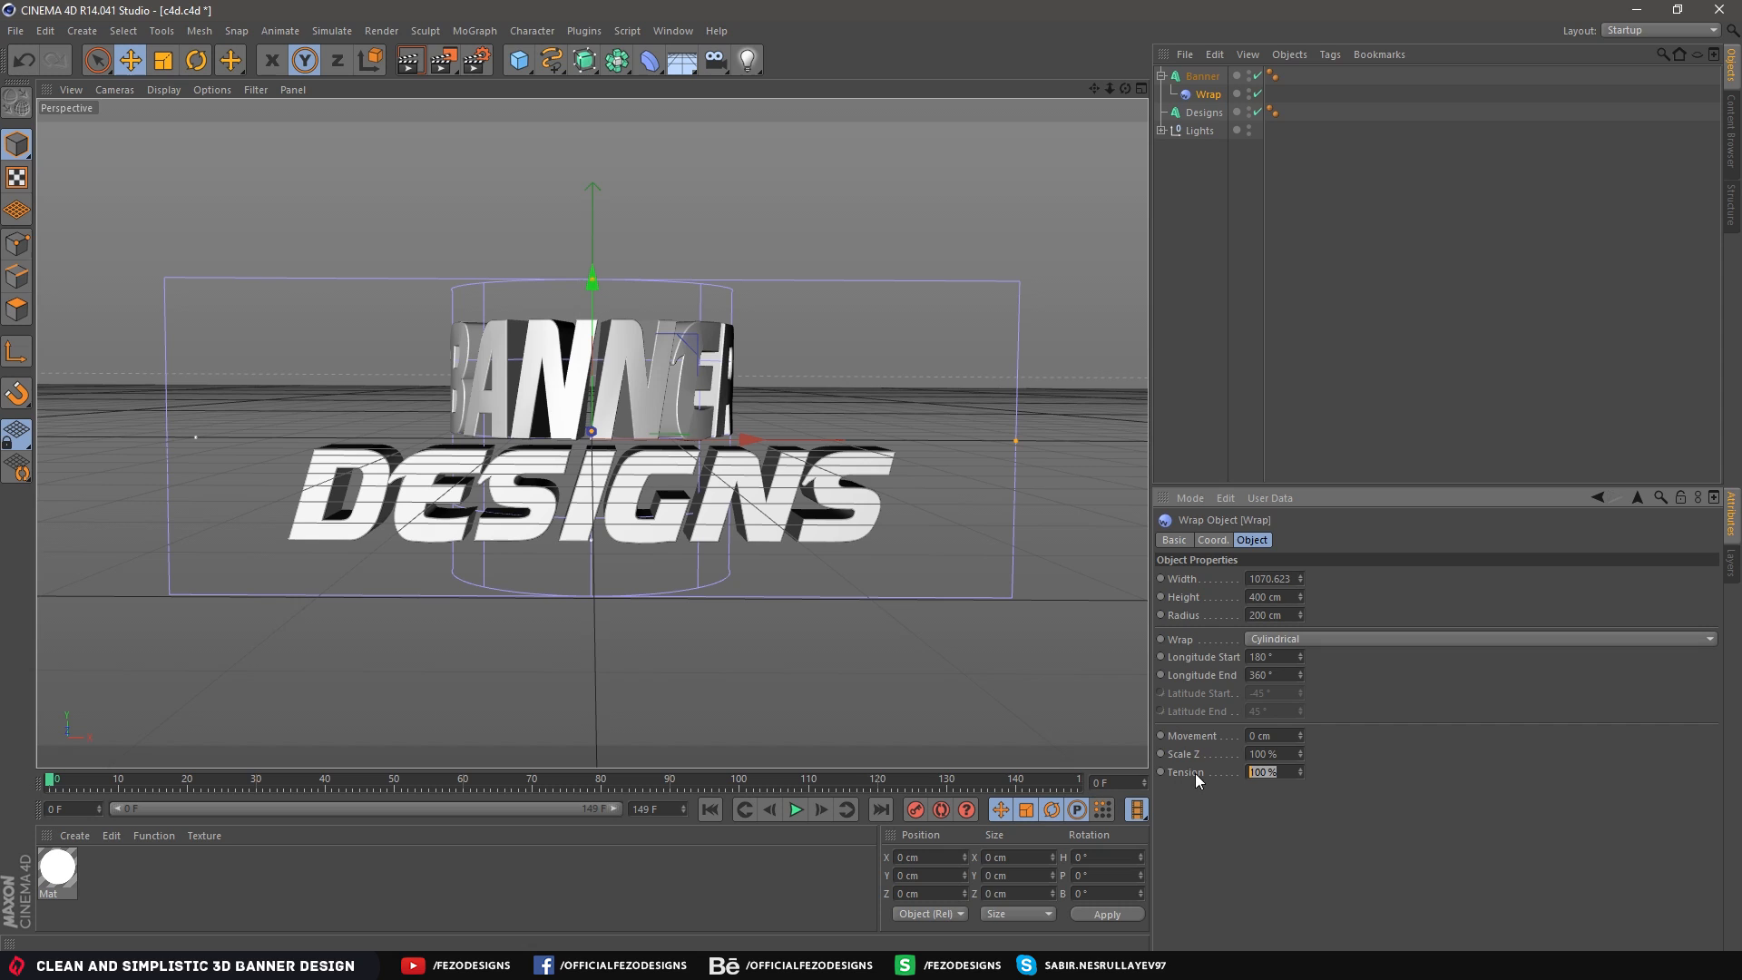
pyautogui.click(1279, 755)
pyautogui.click(1270, 772)
pyautogui.write('0')
pyautogui.press('Return')
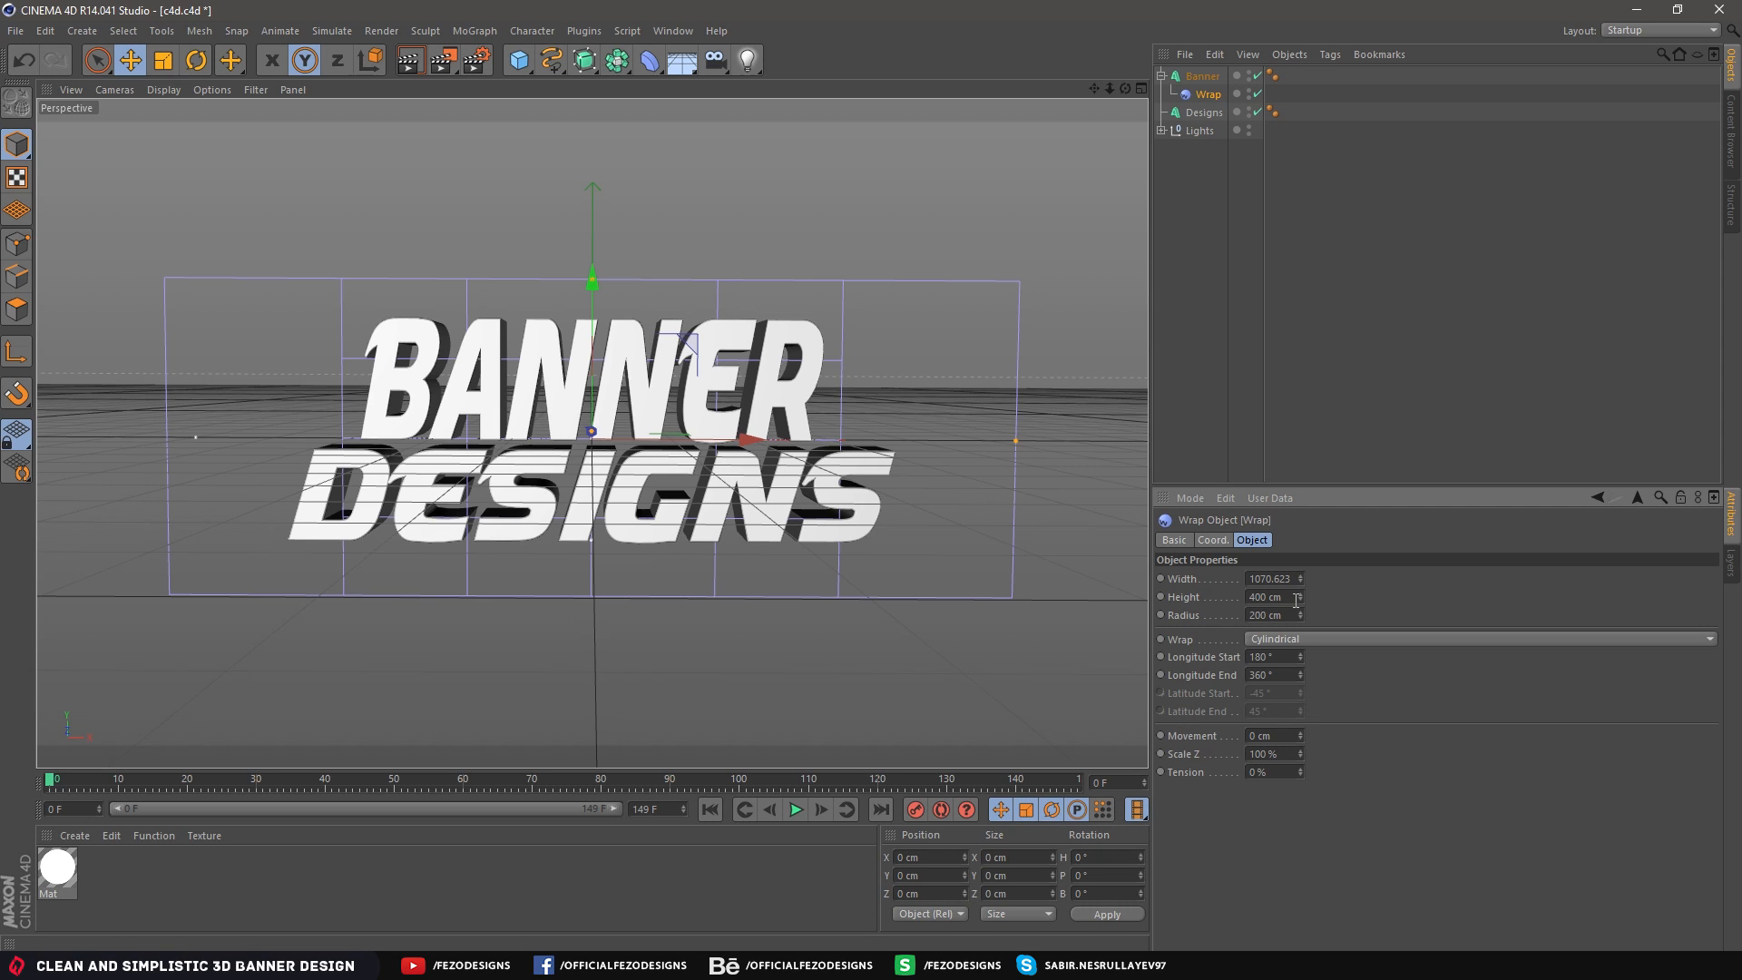
# Set the Wrap deformer's radius to 333 cm
pyautogui.moveTo(1300, 596); pyautogui.dragTo(1299, 580)
pyautogui.hotkey('ctrl', 'z')
pyautogui.moveTo(1299, 615); pyautogui.dragTo(1146, 607)
pyautogui.write('333')
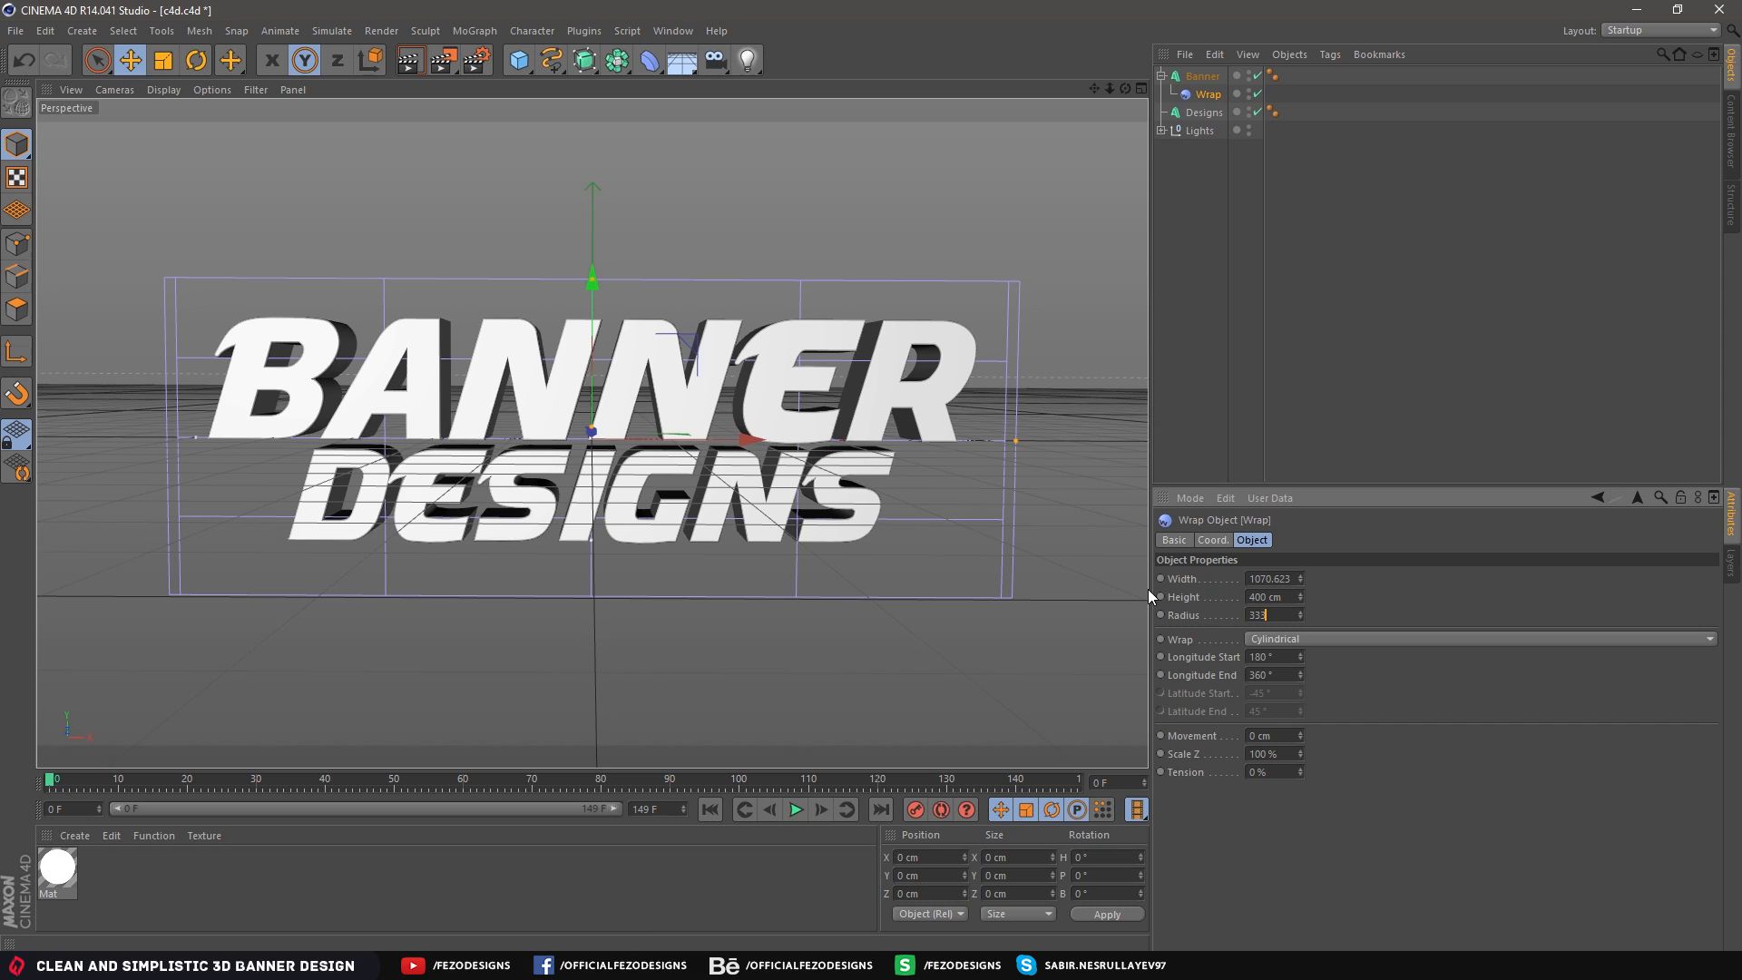
pyautogui.press('Return')
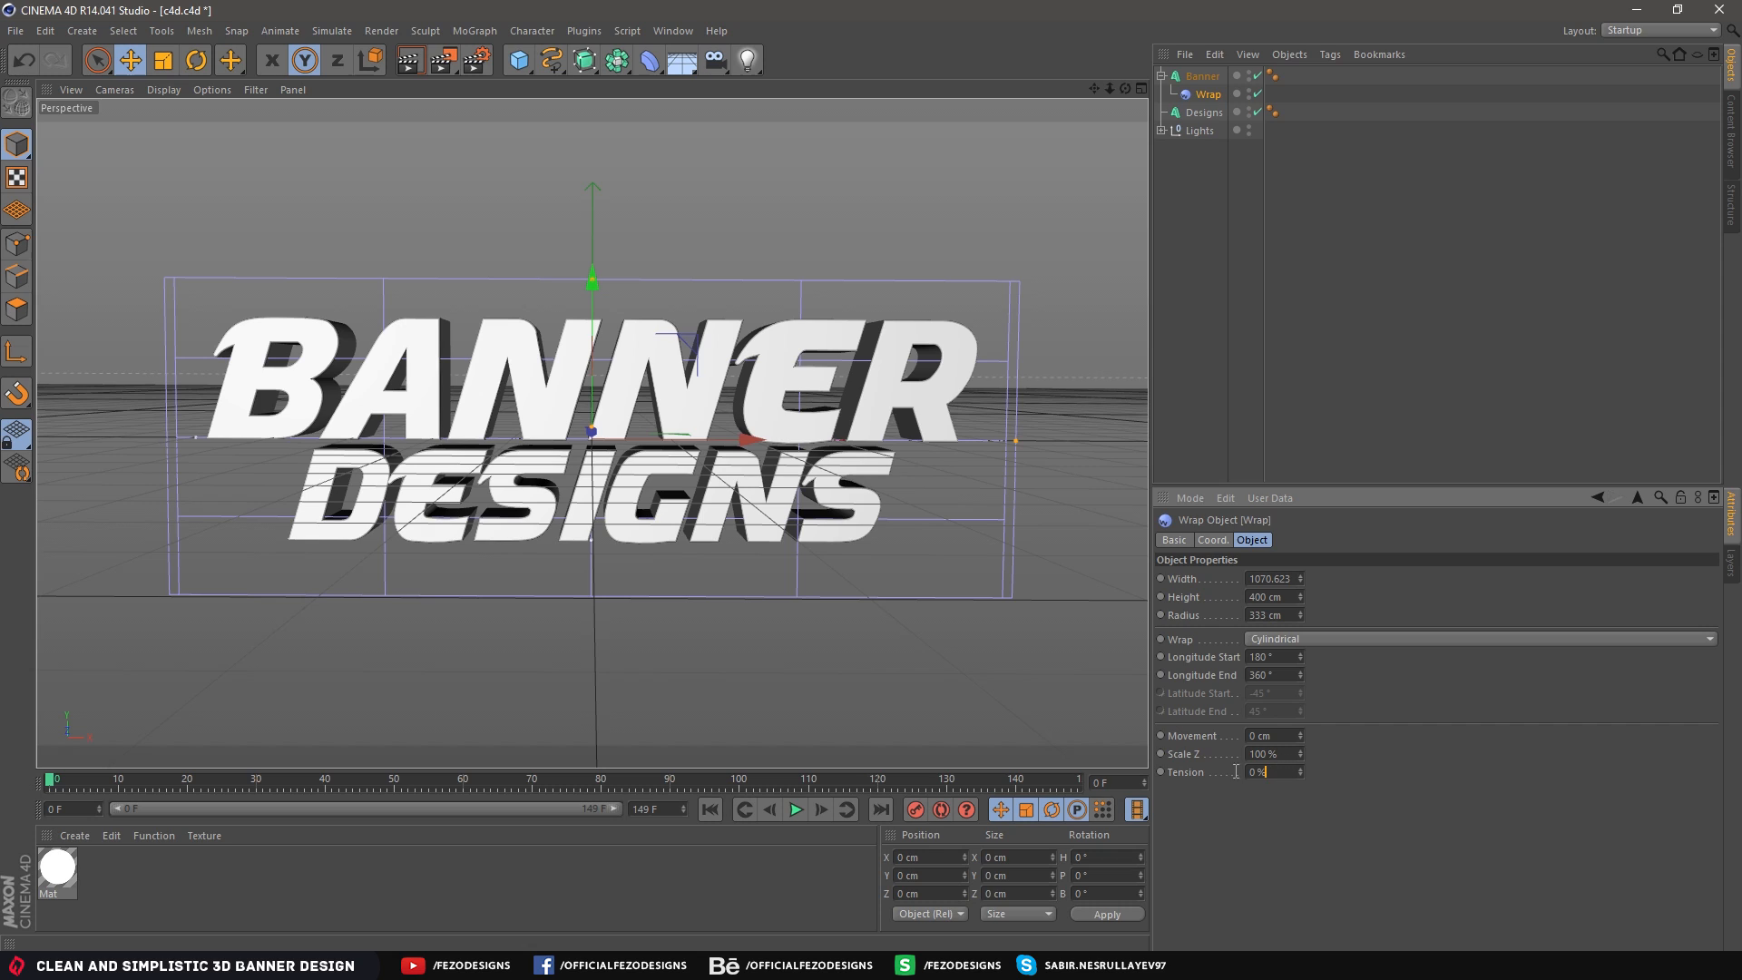
# Set the Wrap deformer's tension to 30% to curve the BANNER text
pyautogui.moveTo(1236, 771); pyautogui.dragTo(1133, 779)
pyautogui.write('30')
pyautogui.press('Return')
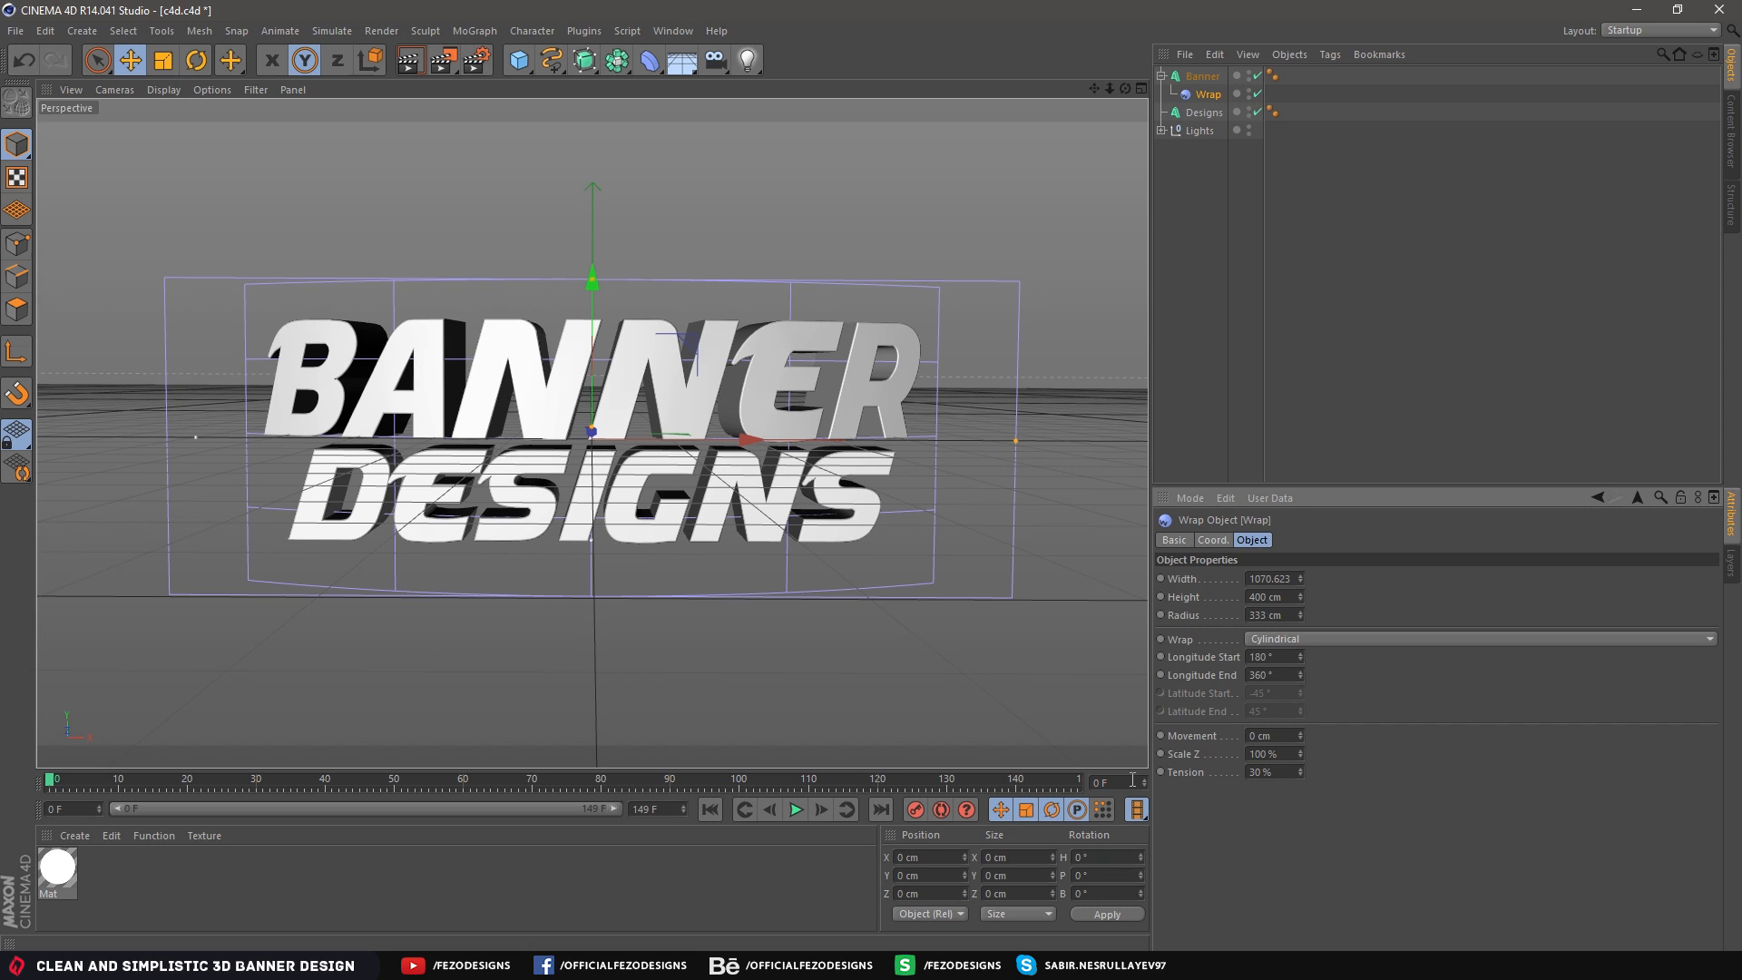
pyautogui.click(1198, 209)
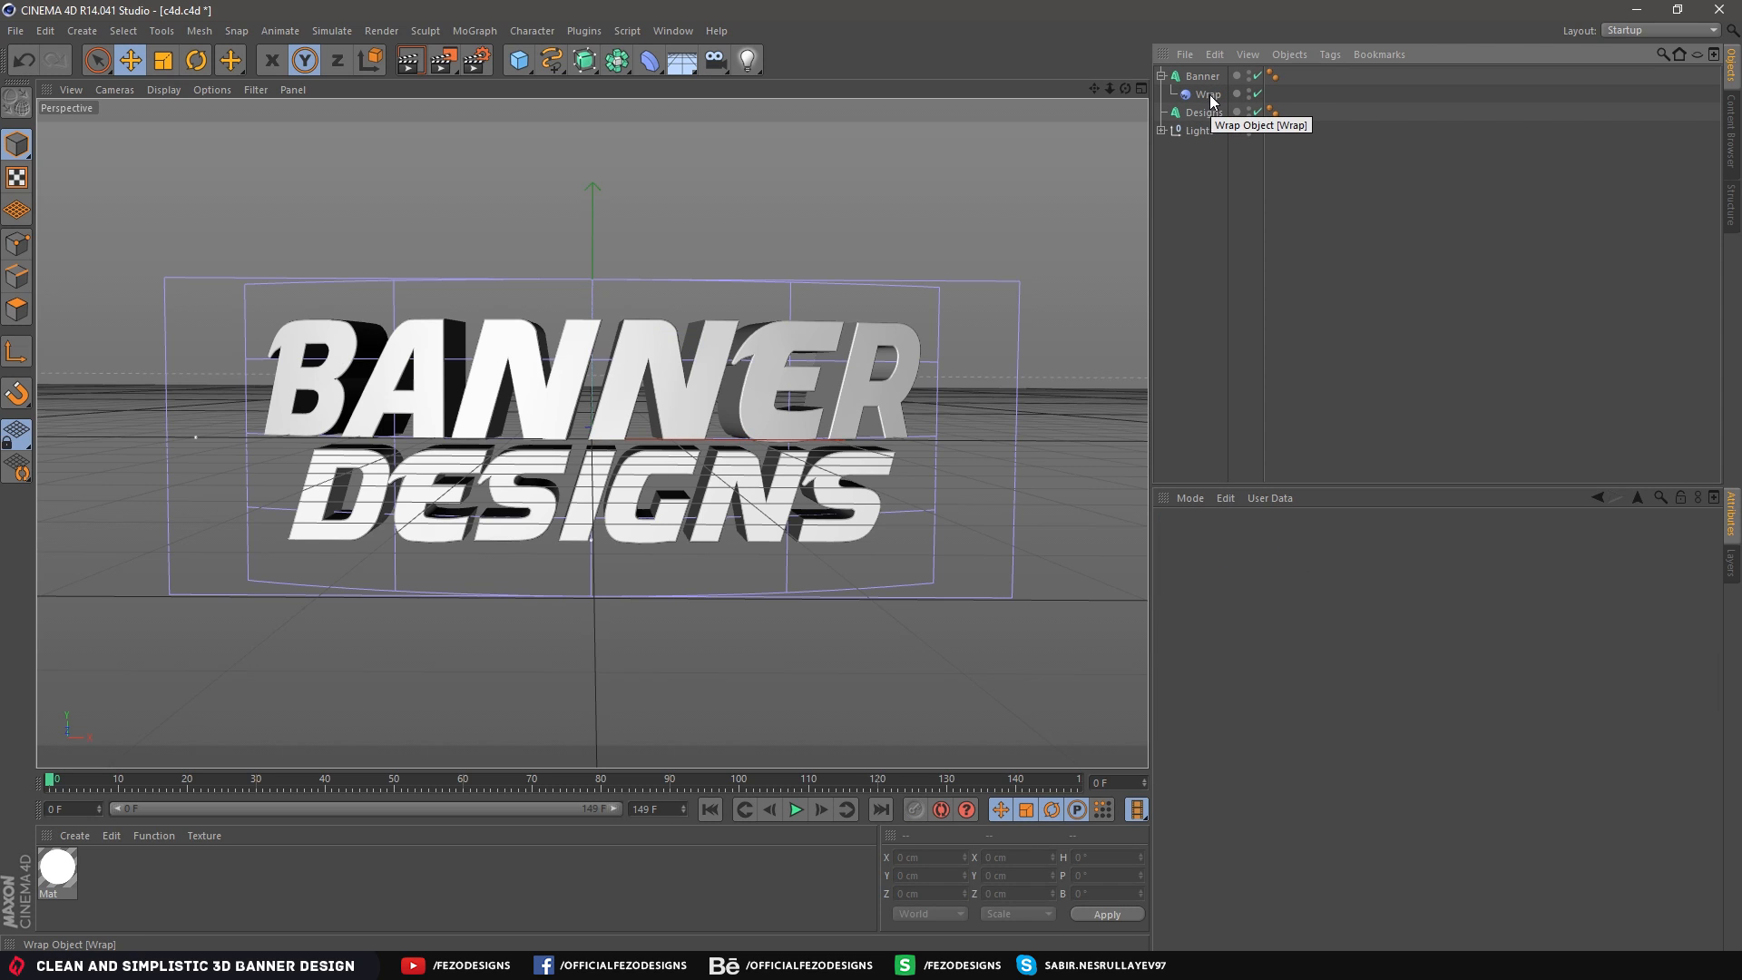
pyautogui.moveTo(1211, 94)
pyautogui.mouseDown()
pyautogui.moveTo(1205, 120)
pyautogui.moveTo(1204, 77)
pyautogui.moveTo(1212, 111)
pyautogui.mouseUp()
pyautogui.hotkey('ctrl', 'z')
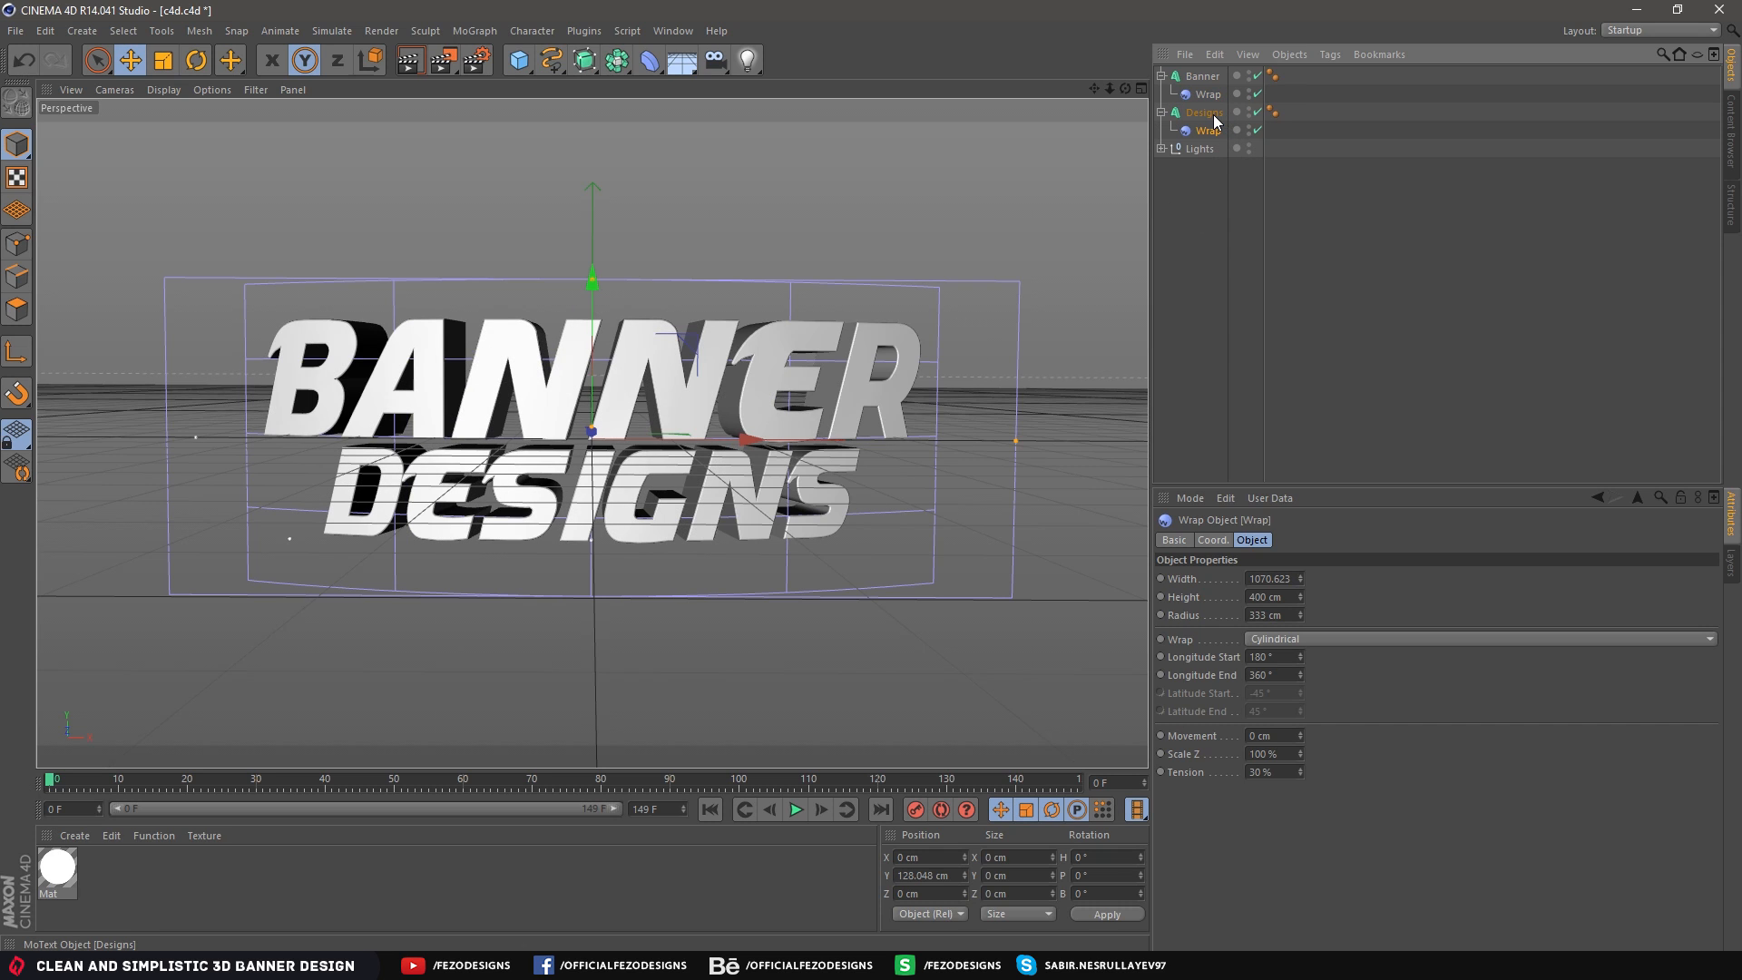
pyautogui.hotkey('ctrl', 'z')
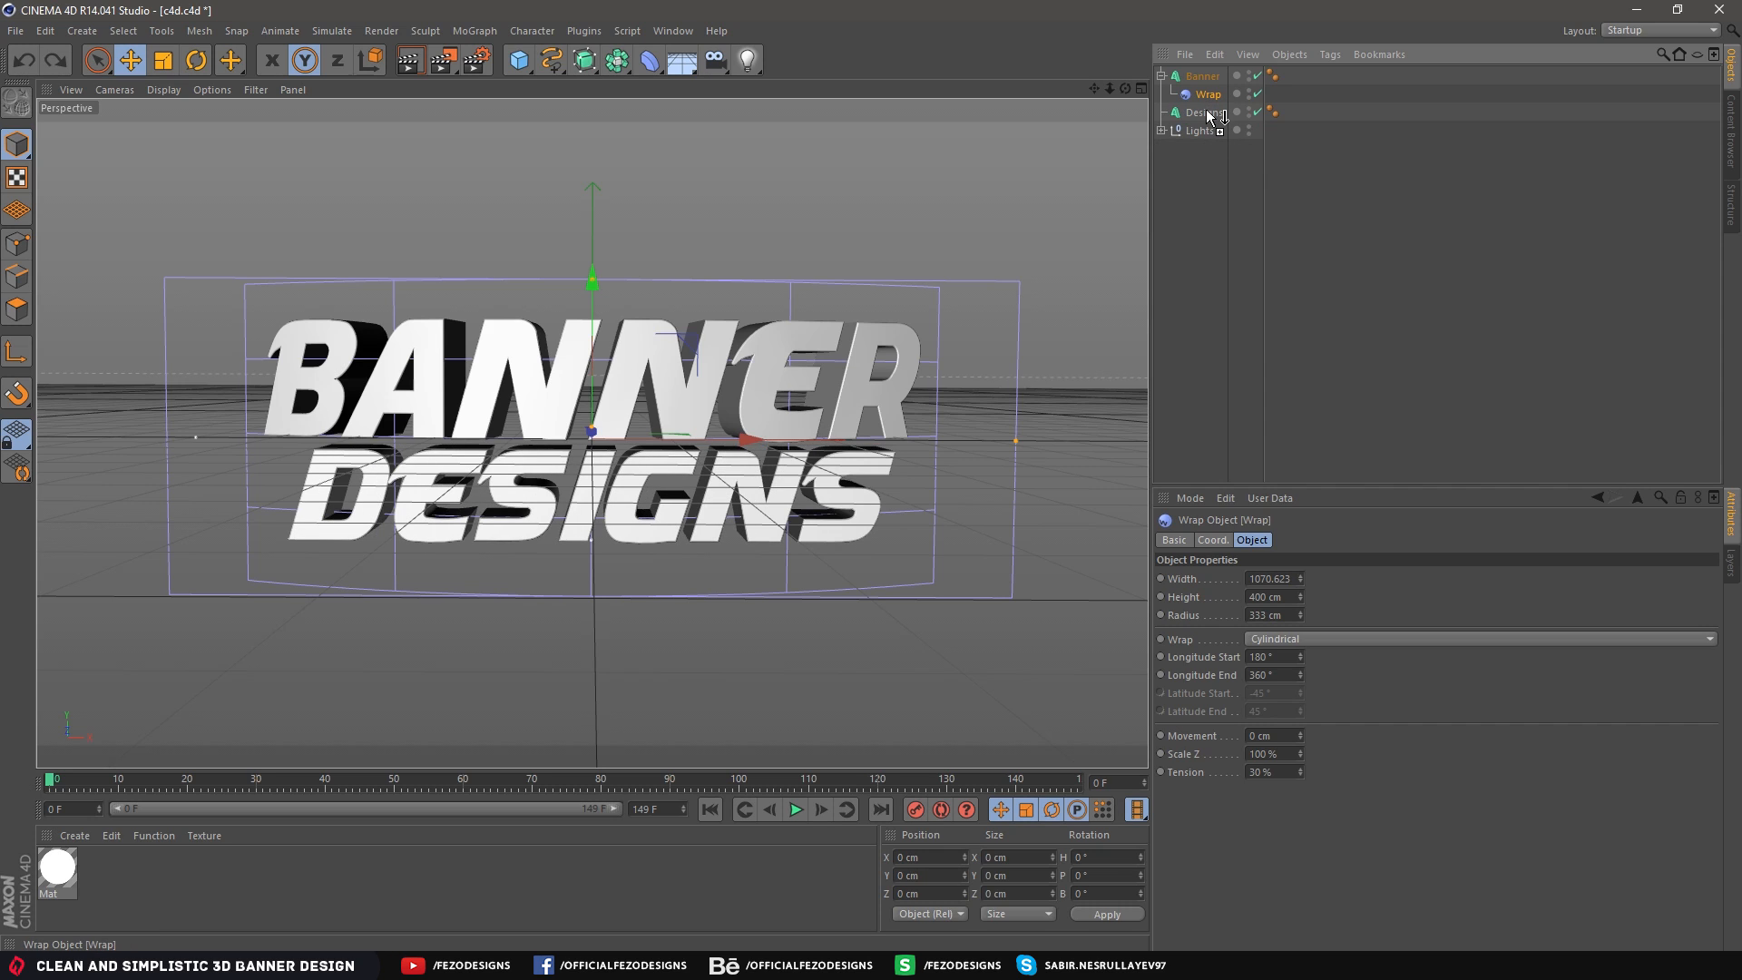
# Copy Banner's Wrap deformer into the Designs object as its child
pyautogui.keyDown('ctrl'); pyautogui.moveTo(1208, 110); pyautogui.dragTo(1208, 112); pyautogui.keyUp('ctrl')
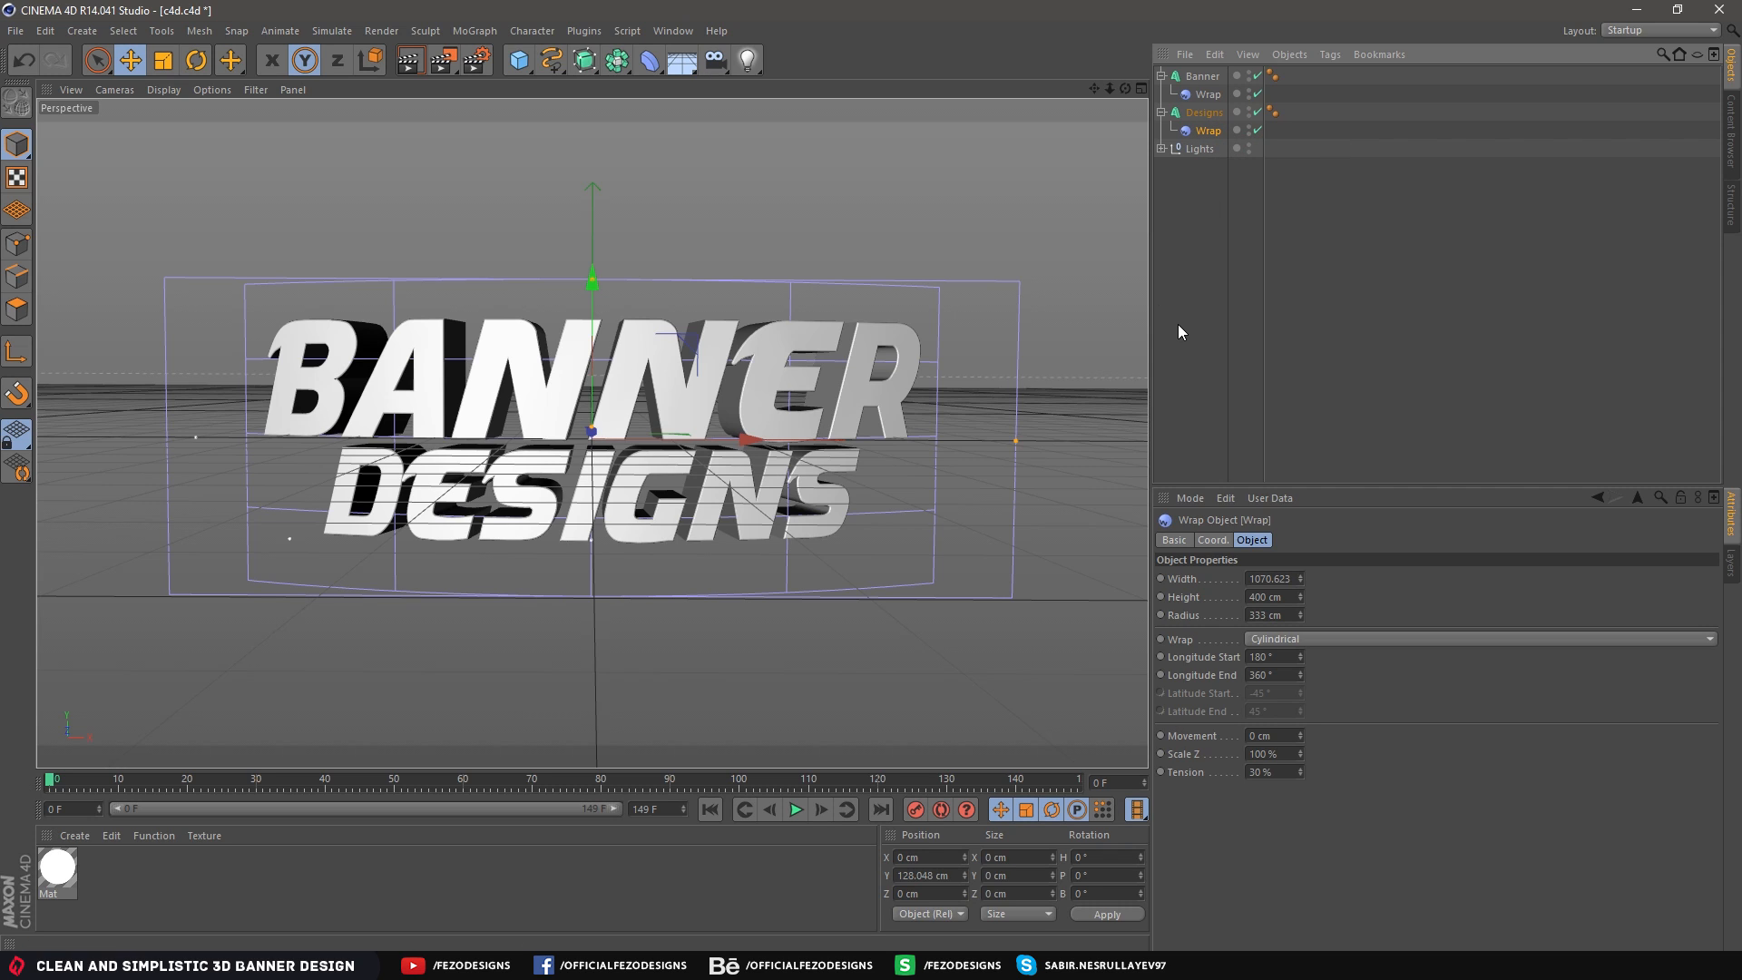
pyautogui.click(1204, 191)
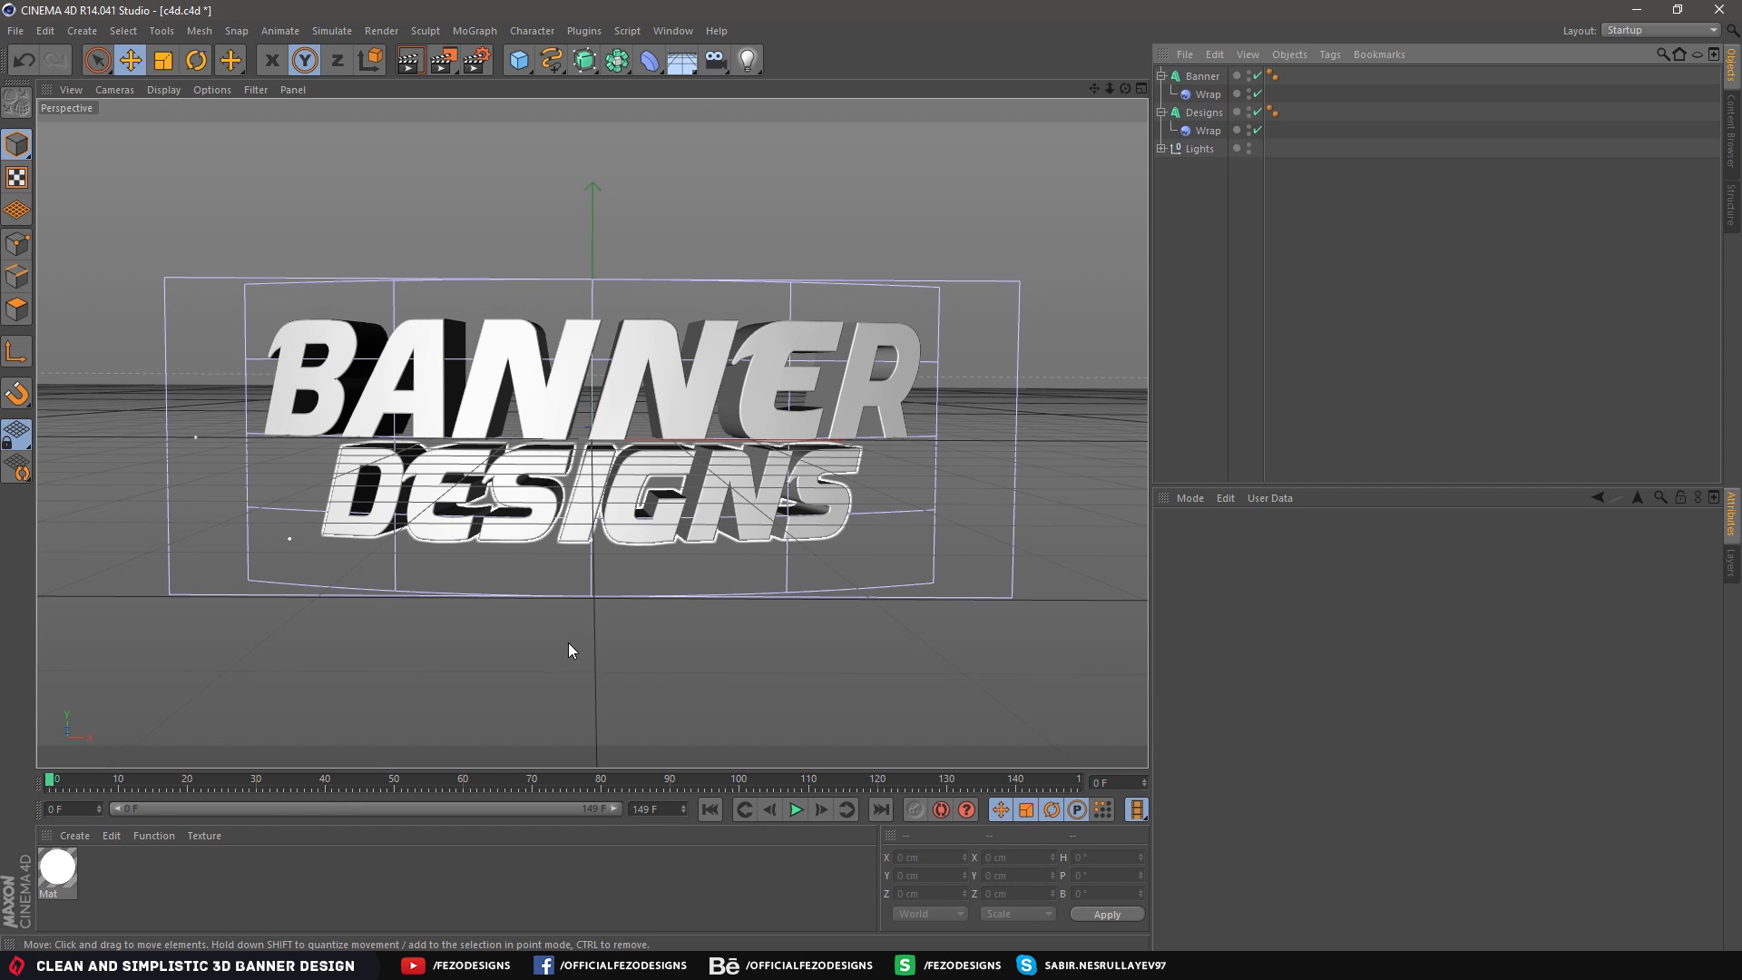
# Create a new material and set its specular brightness to 50%
pyautogui.doubleClick(120, 873)
pyautogui.doubleClick(56, 864)
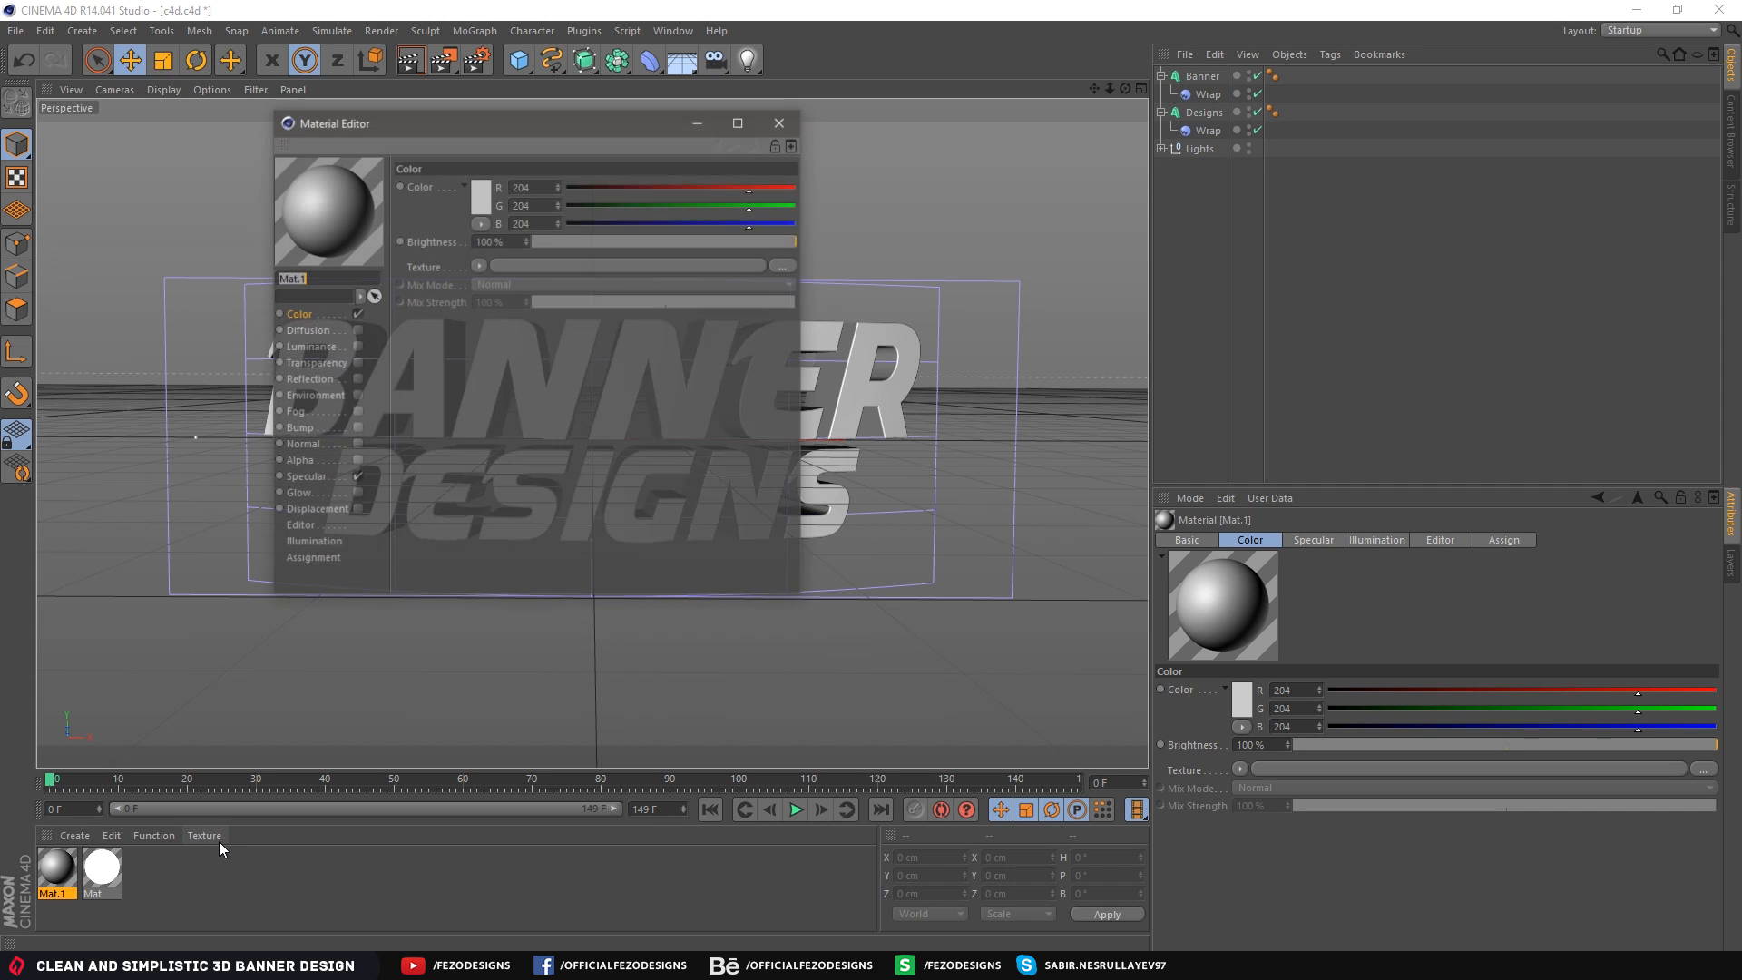
pyautogui.click(306, 477)
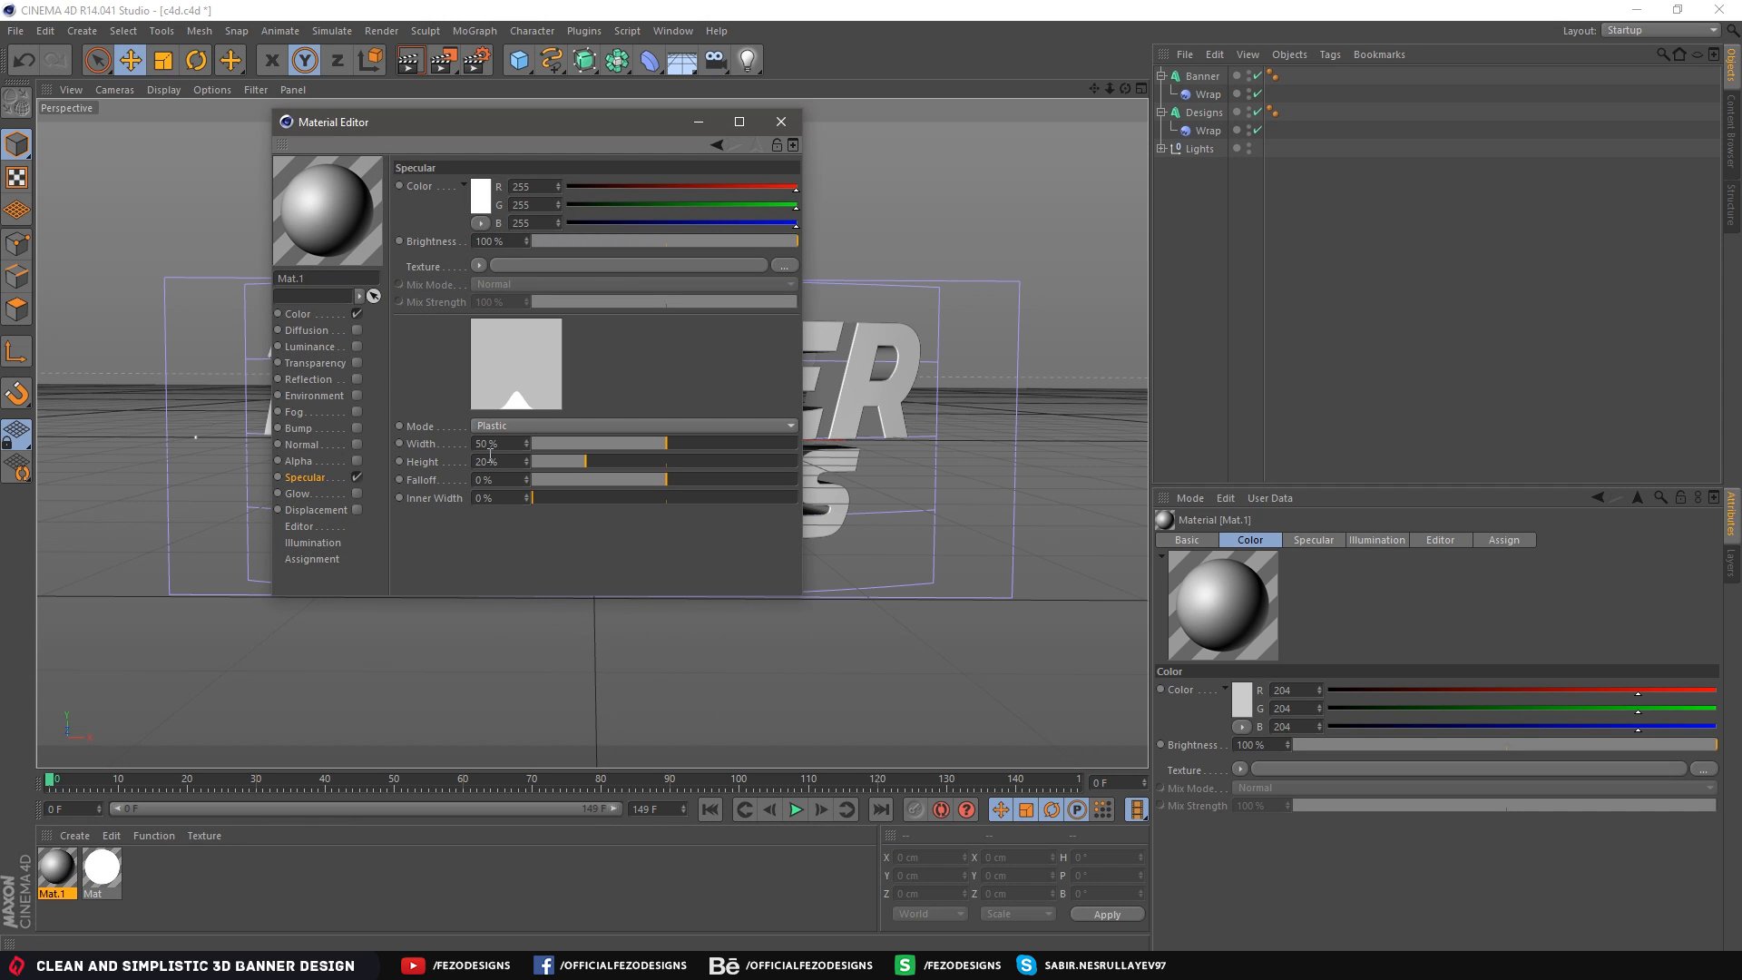
pyautogui.doubleClick(494, 241)
pyautogui.write('50')
# Set the Mat.1 material's color to near-white RGB 249, 249, 249 and close the material editor
pyautogui.click(301, 313)
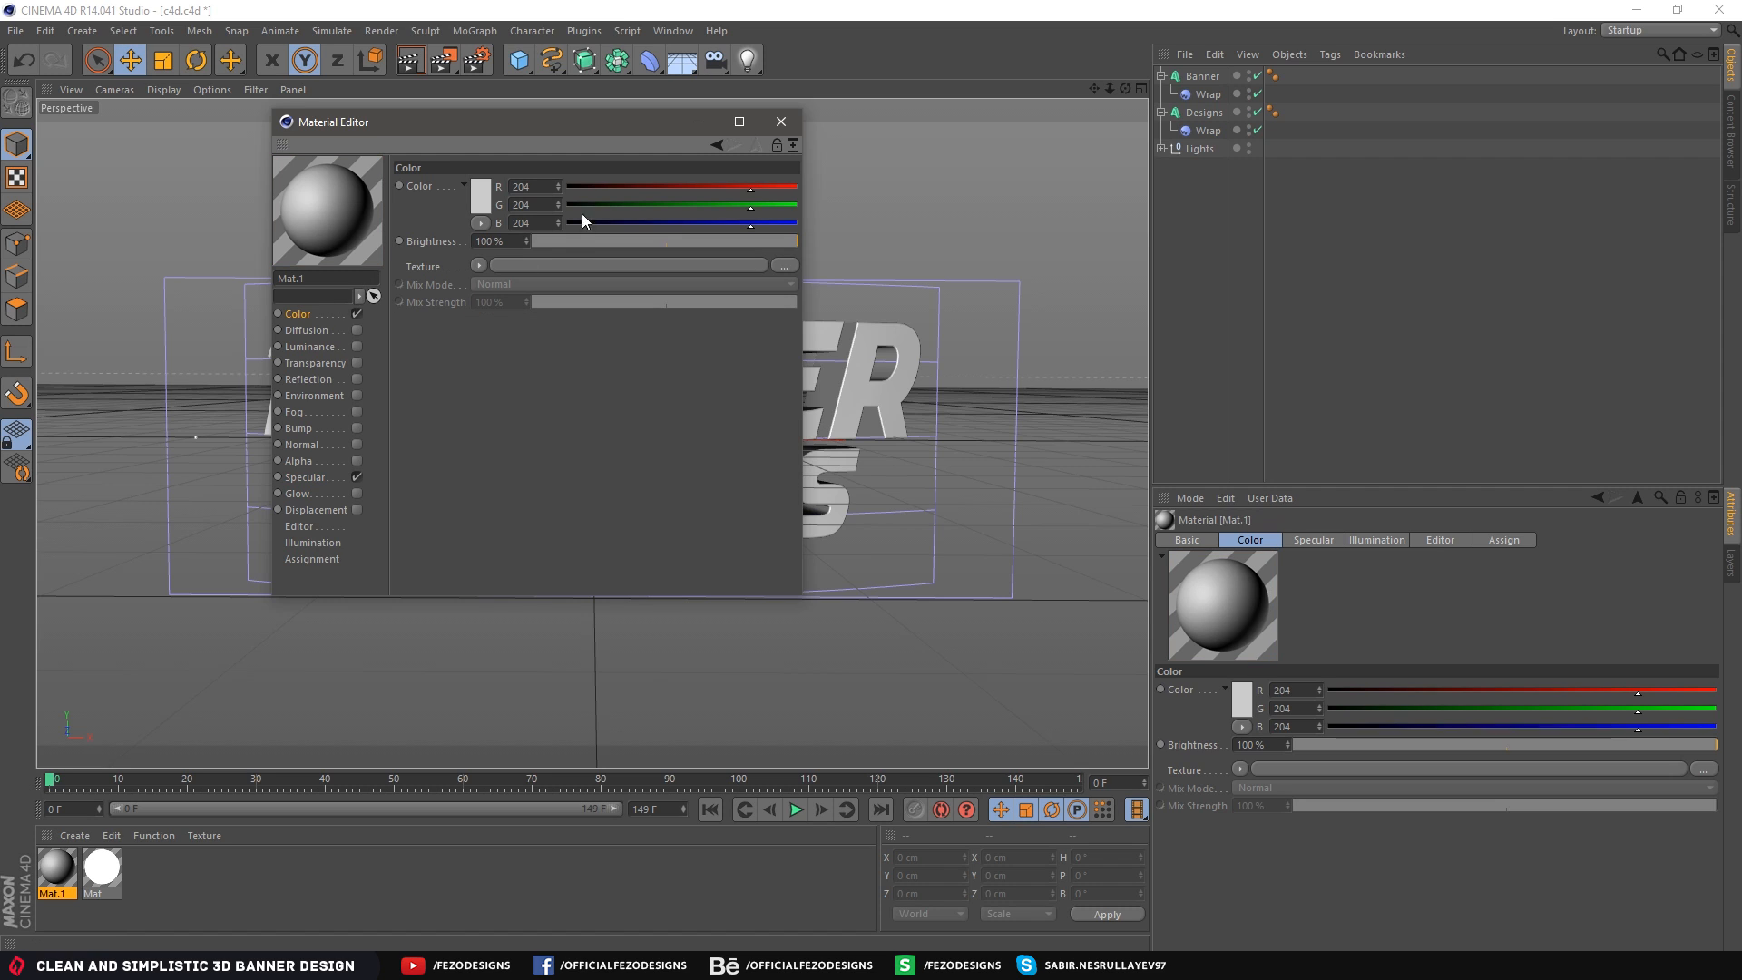
pyautogui.click(481, 199)
pyautogui.moveTo(398, 145); pyautogui.dragTo(367, 143)
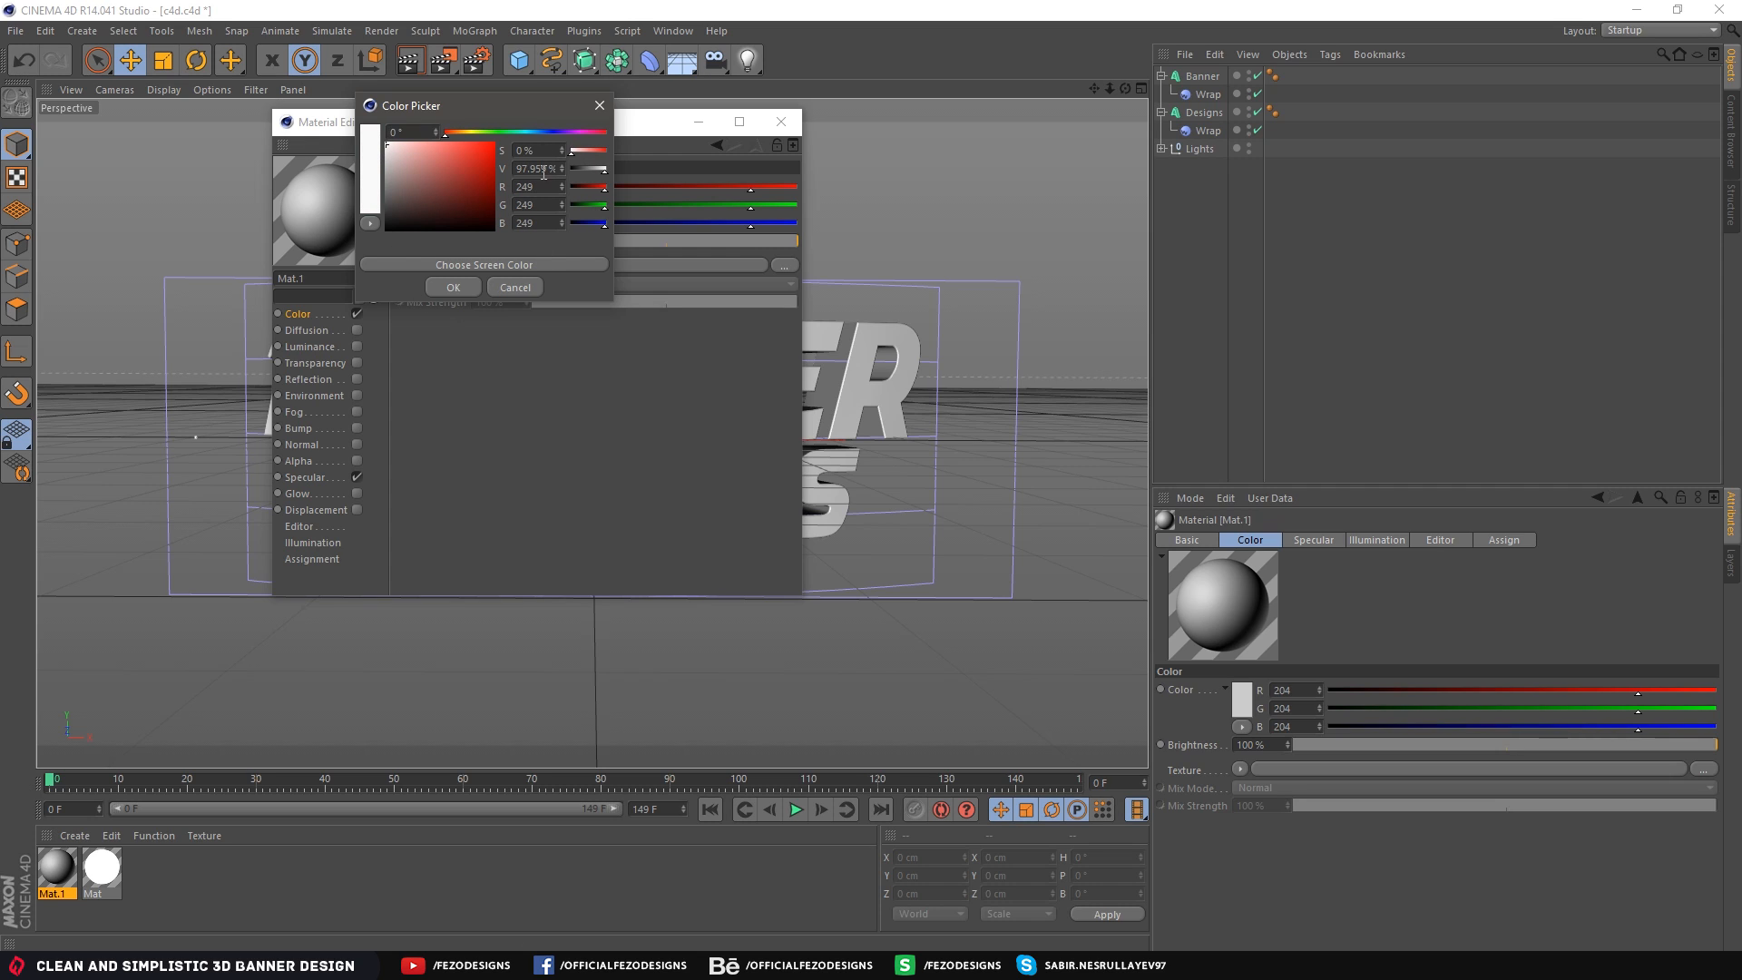
pyautogui.click(449, 287)
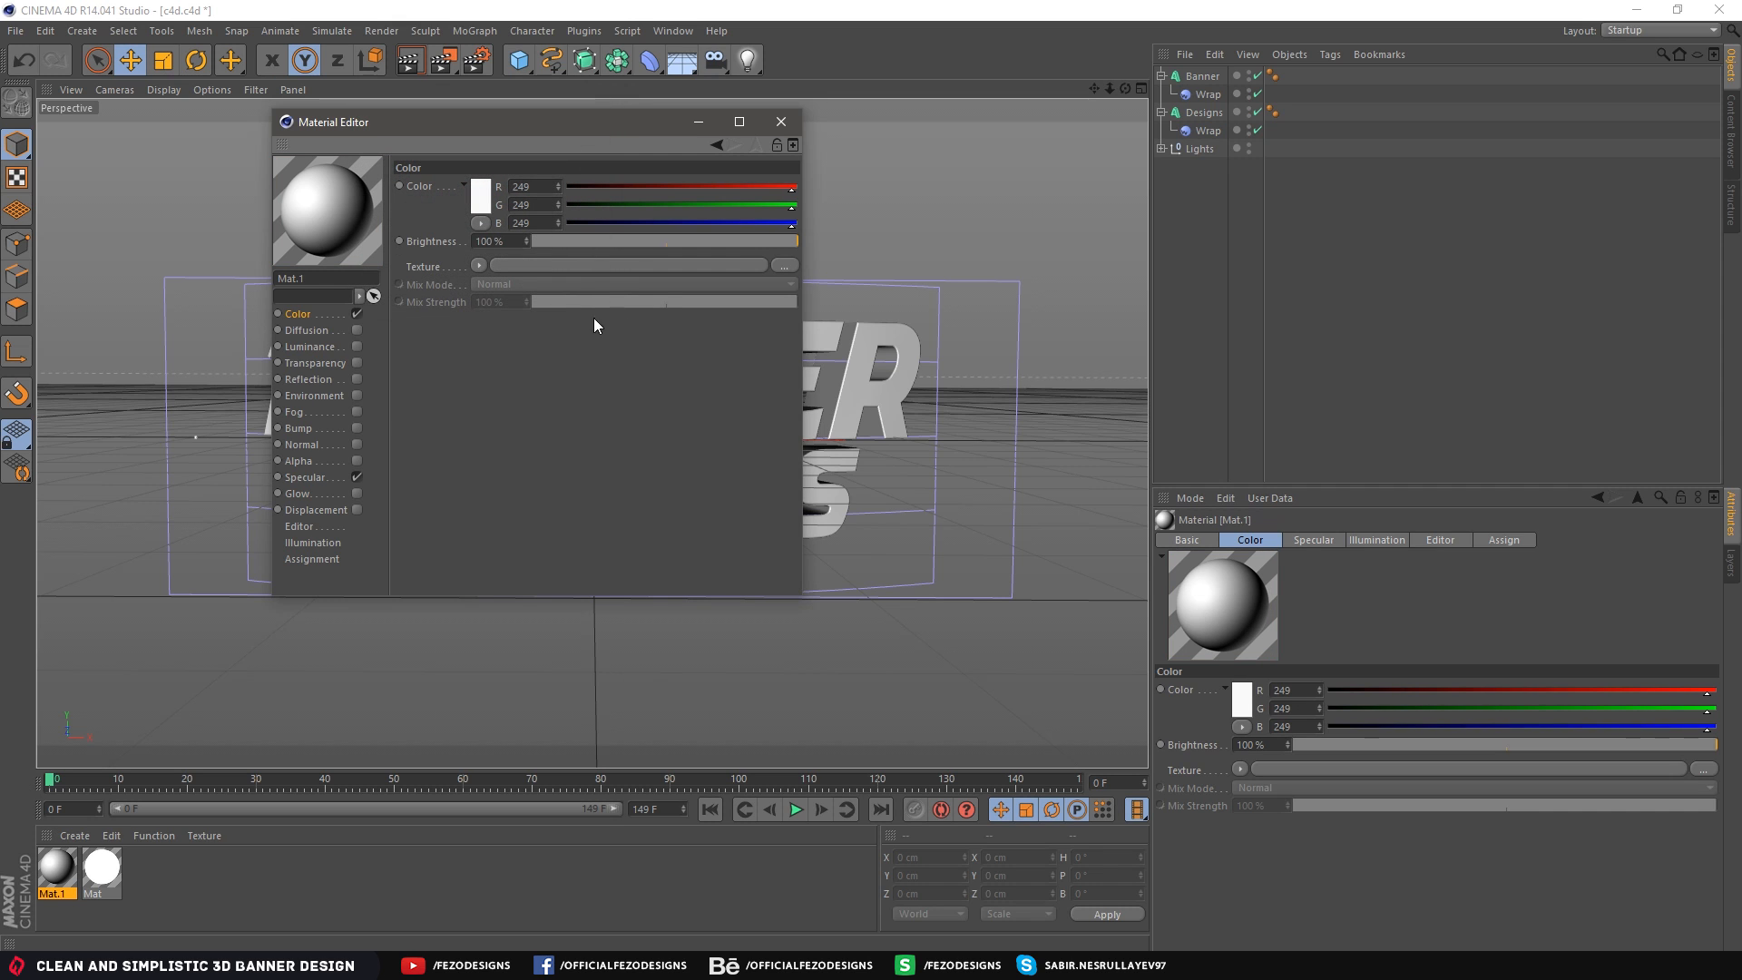
pyautogui.click(781, 122)
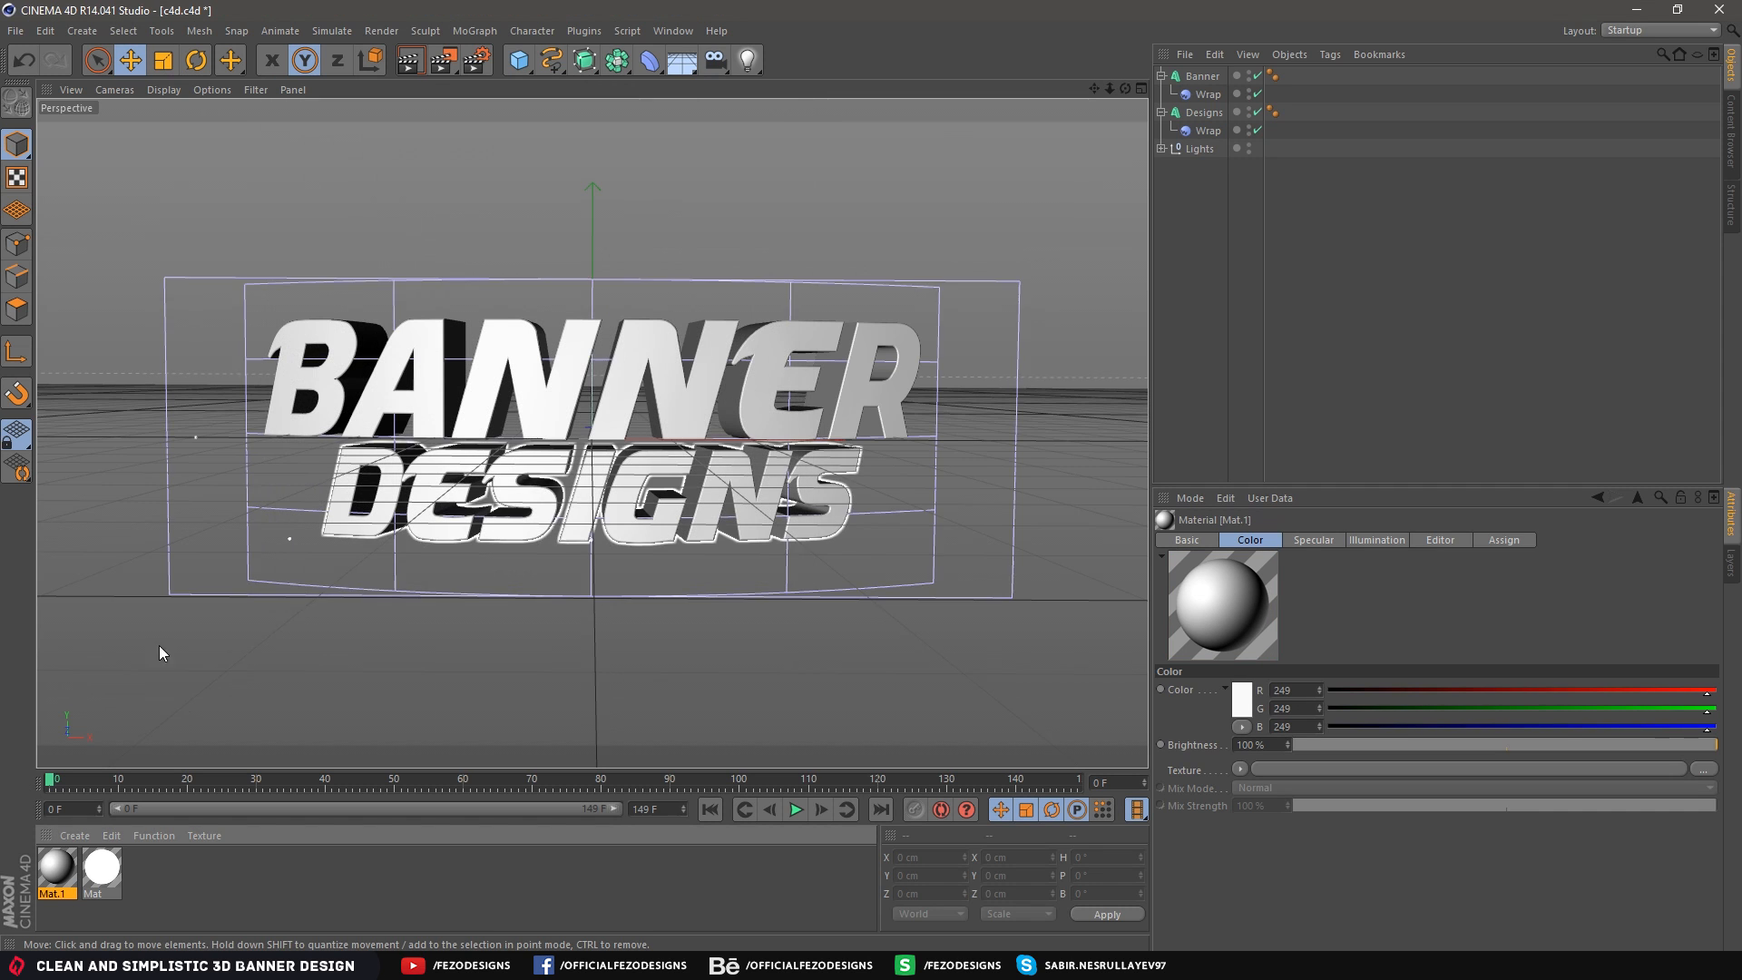
# Create a second new material for the text and set its specular brightness to 50%
pyautogui.doubleClick(165, 880)
pyautogui.doubleClick(57, 868)
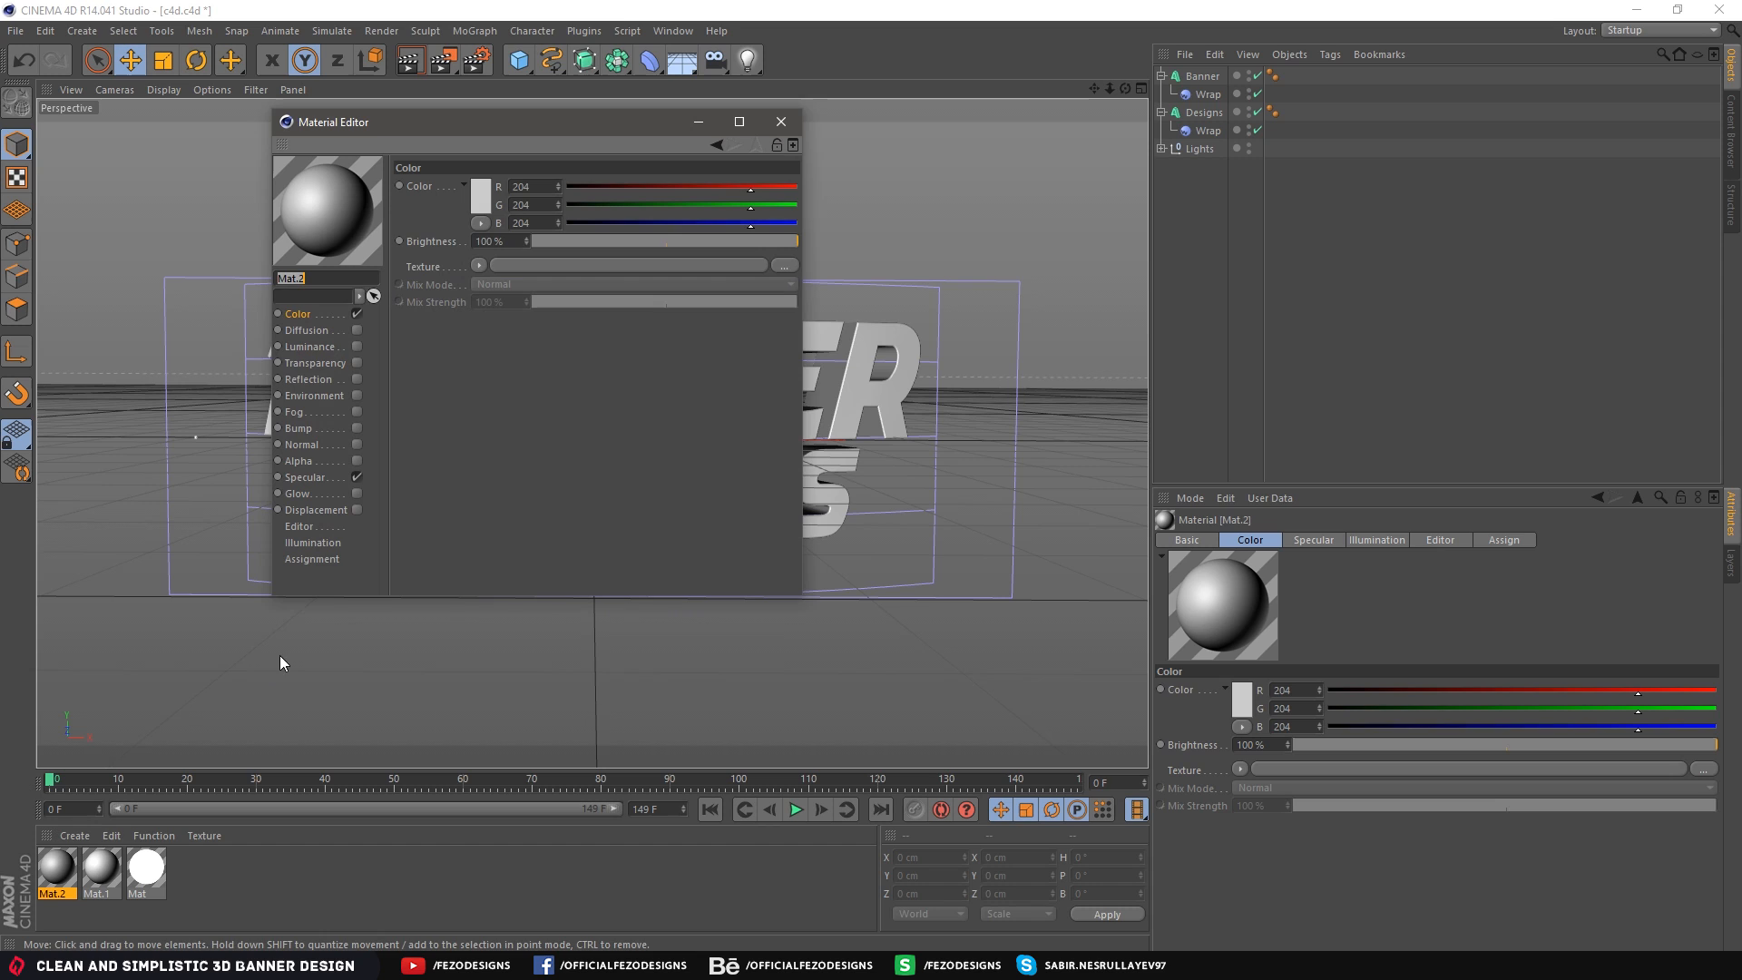
pyautogui.click(357, 477)
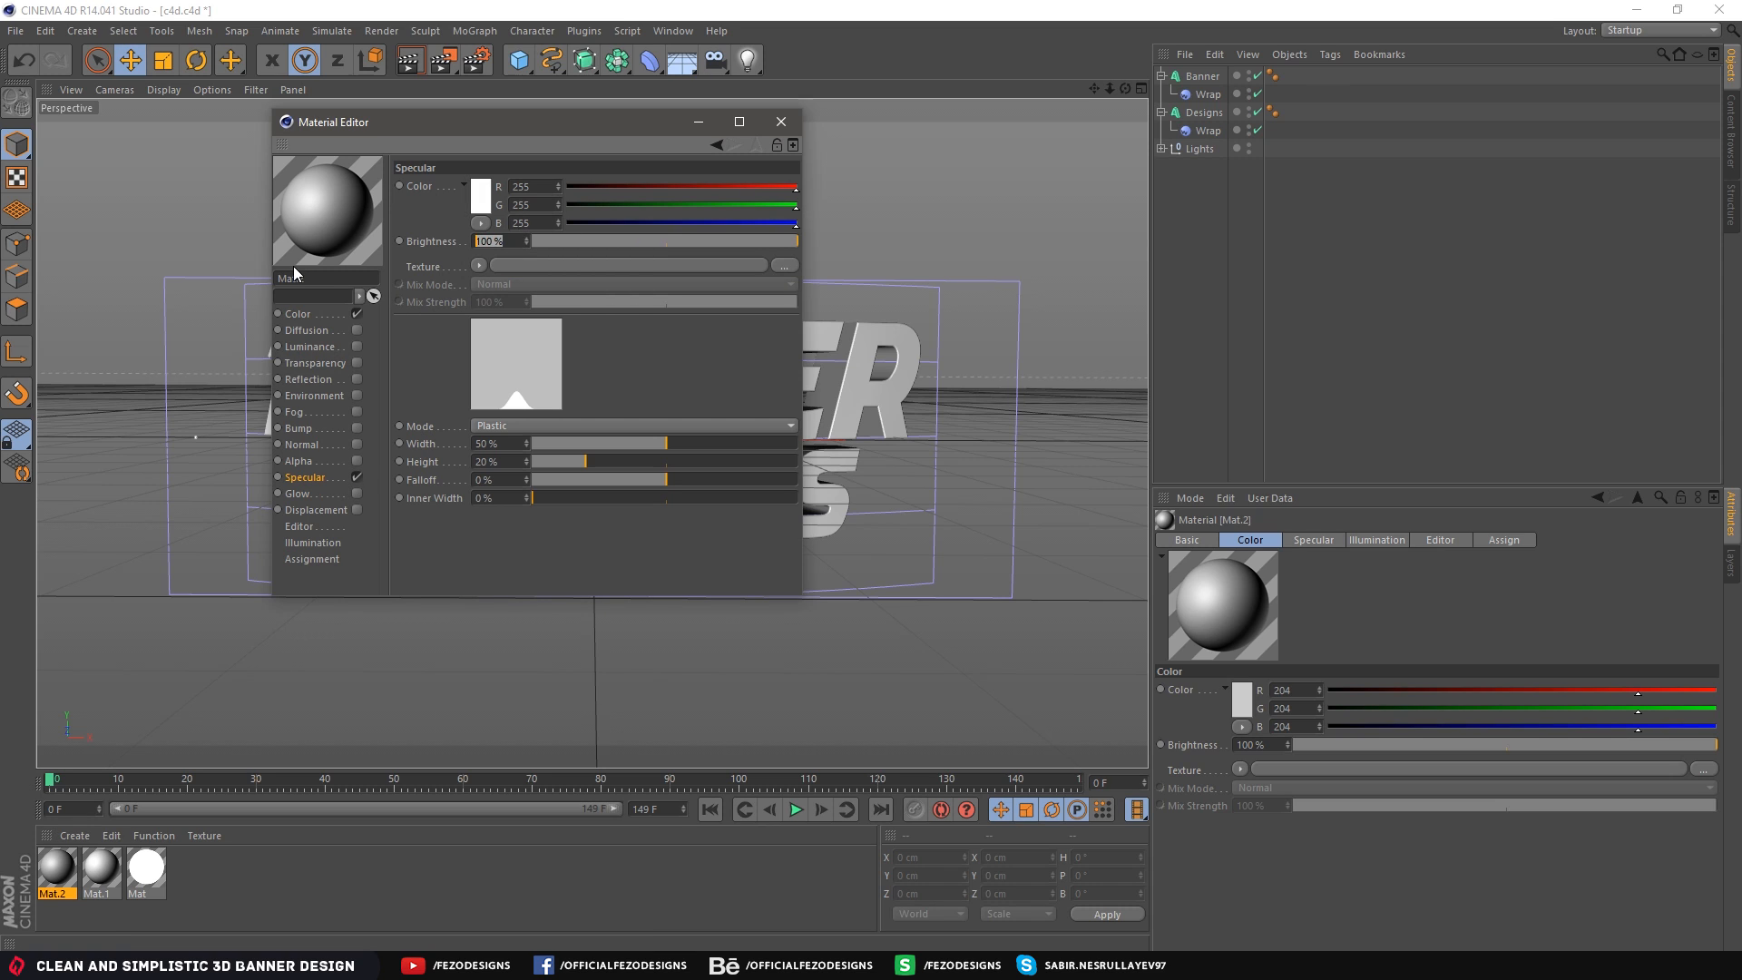
pyautogui.write('50')
# Set the Mat.2 material's color to orange RGB 255, 136, 0 and close the material editor
pyautogui.click(317, 314)
pyautogui.click(466, 195)
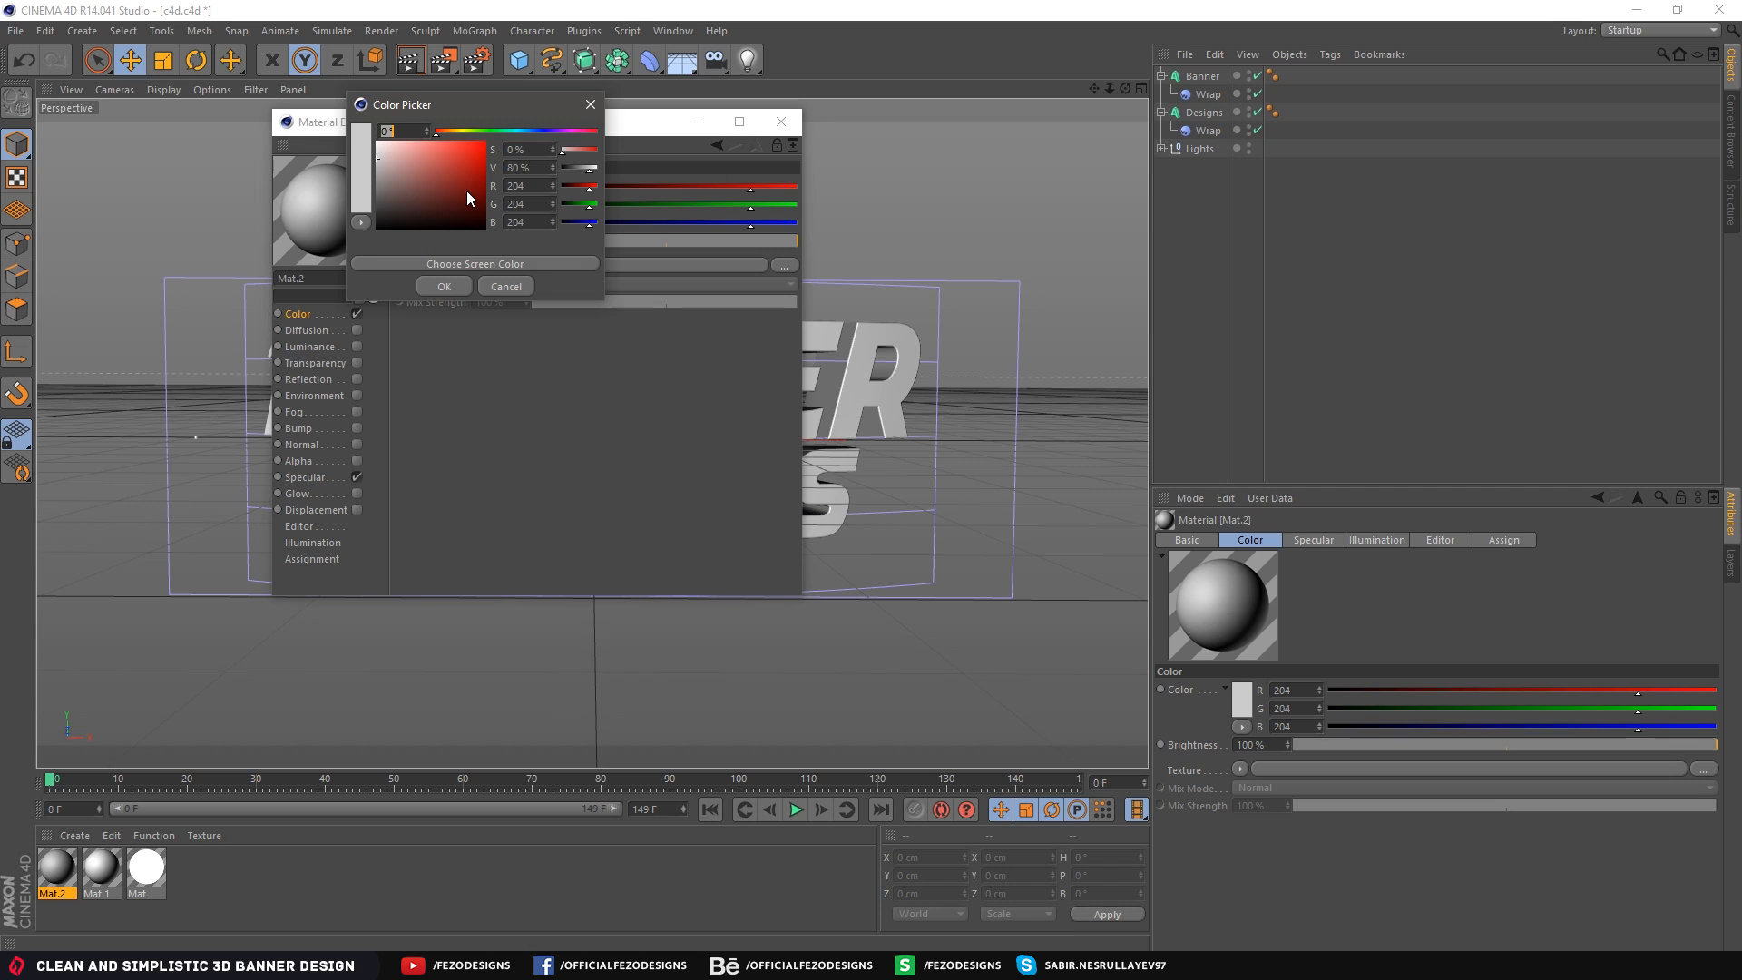
pyautogui.click(524, 132)
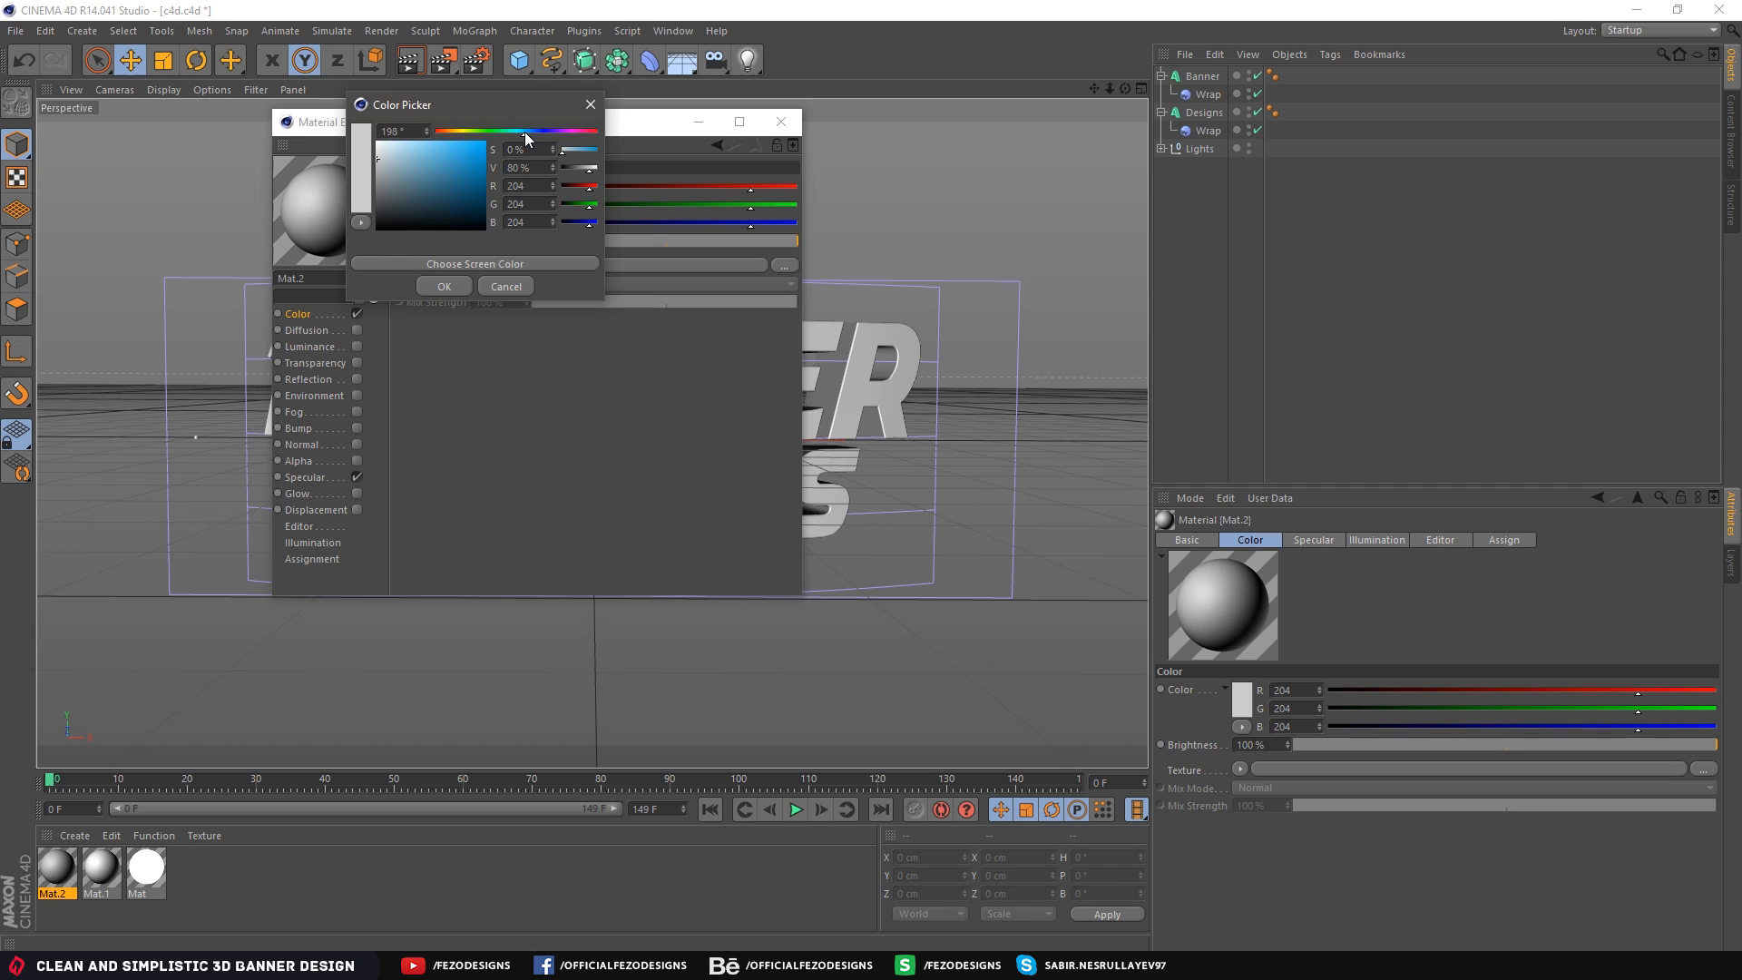
pyautogui.moveTo(523, 132)
pyautogui.mouseDown()
pyautogui.moveTo(449, 139)
pyautogui.moveTo(529, 120)
pyautogui.moveTo(449, 134)
pyautogui.mouseUp()
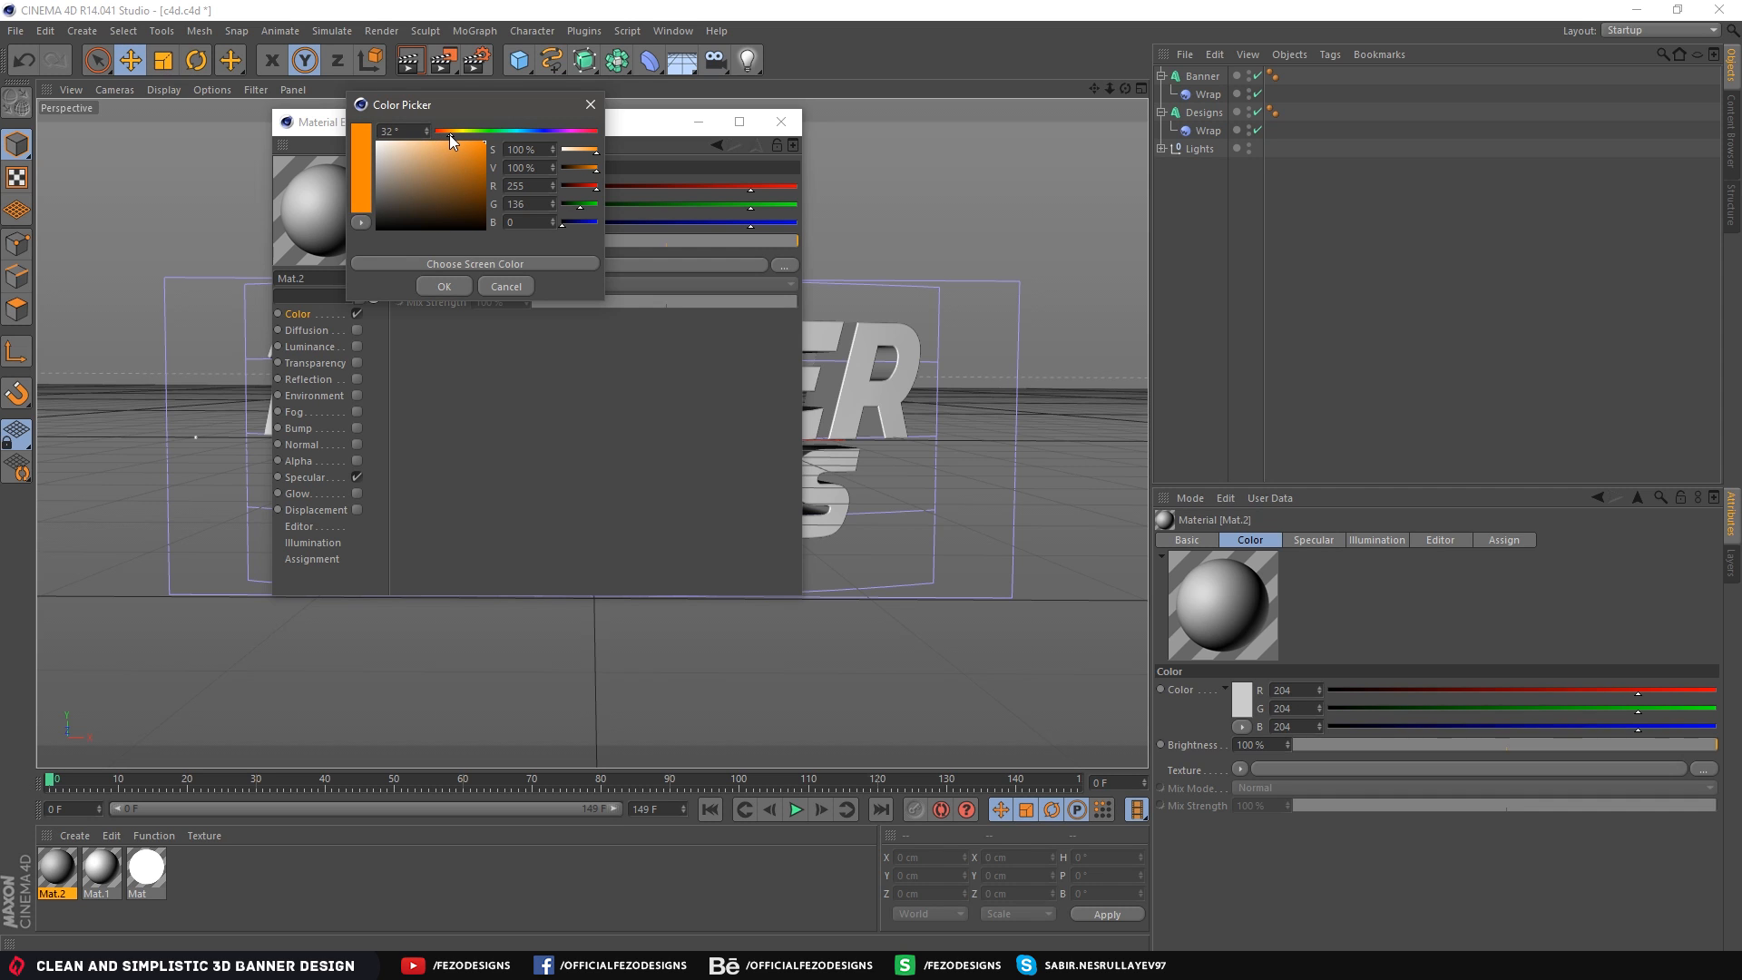
pyautogui.click(464, 285)
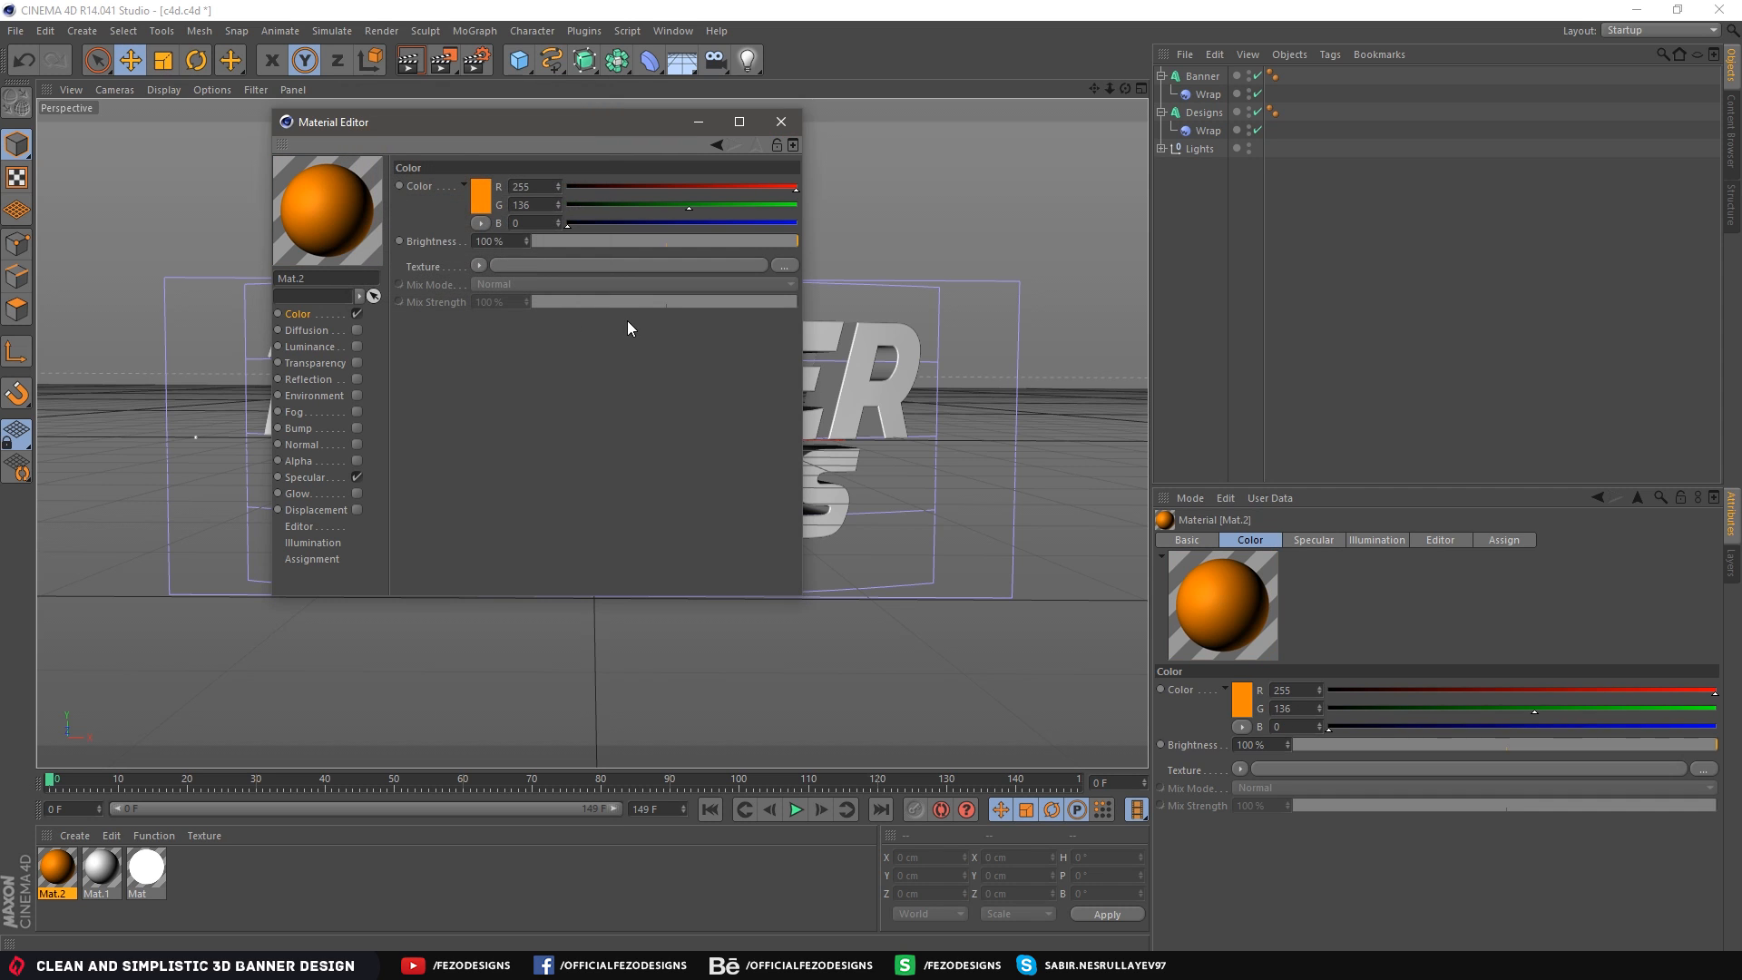
pyautogui.click(780, 123)
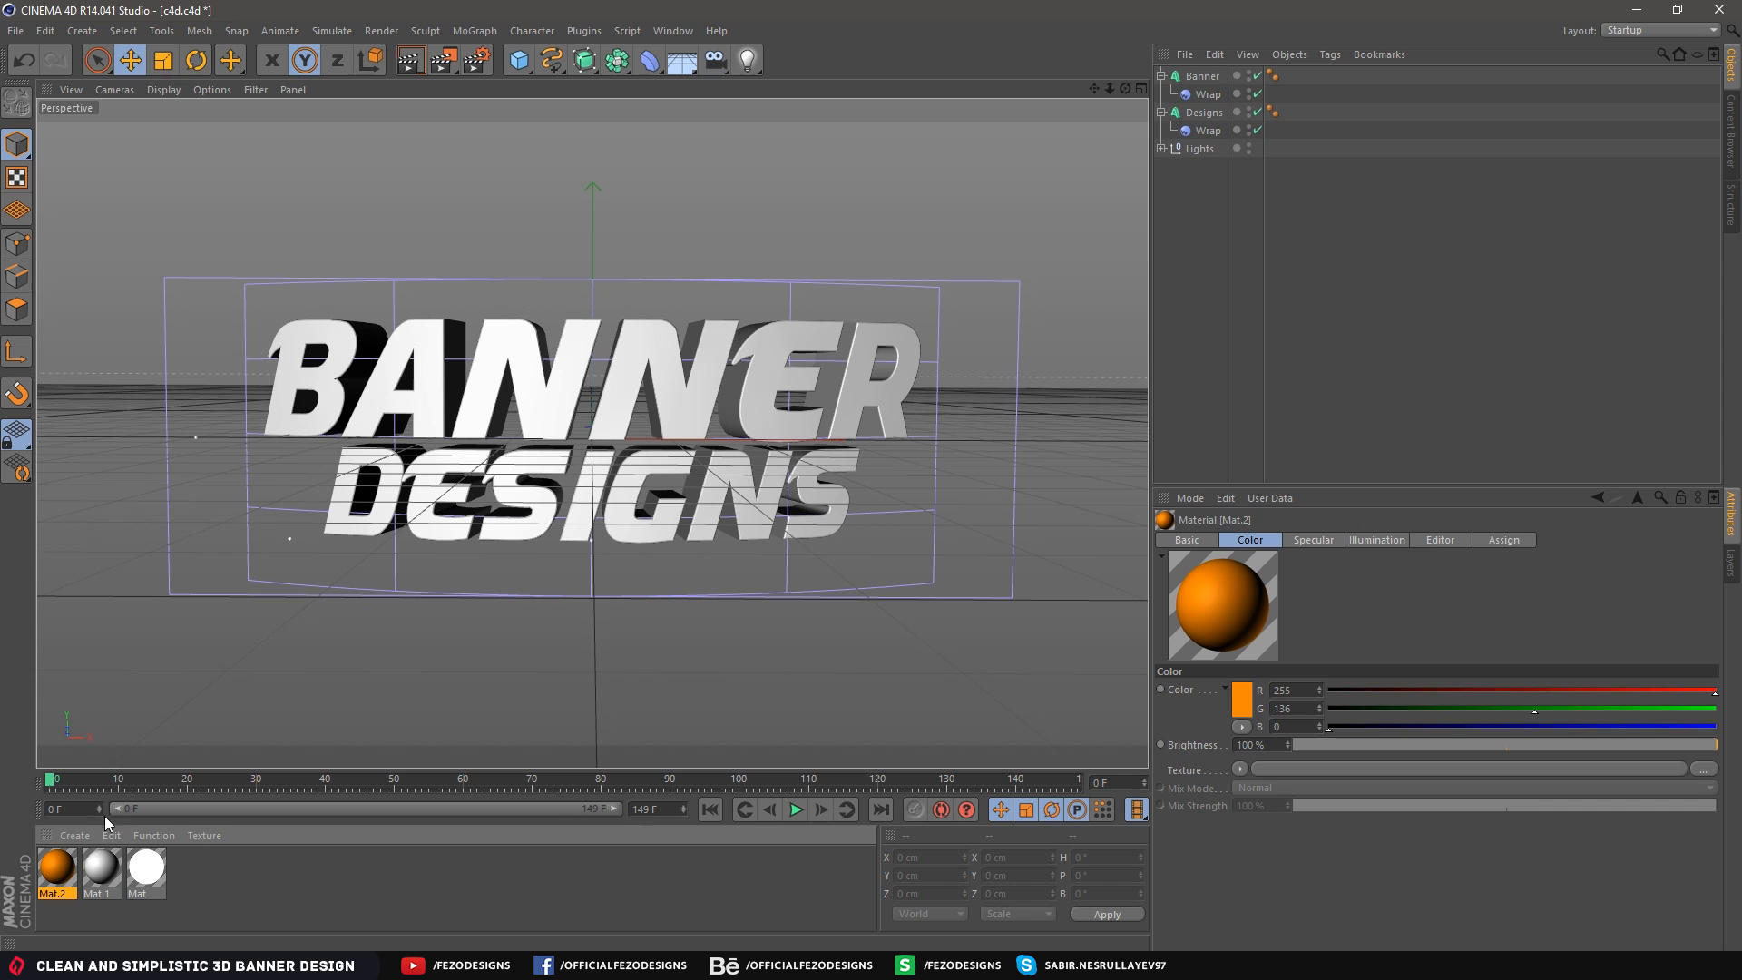
# Apply the orange Mat.2 material to the DESIGNS text and the near-white Mat.1 material to the BANNER text
pyautogui.moveTo(60, 865); pyautogui.dragTo(541, 497)
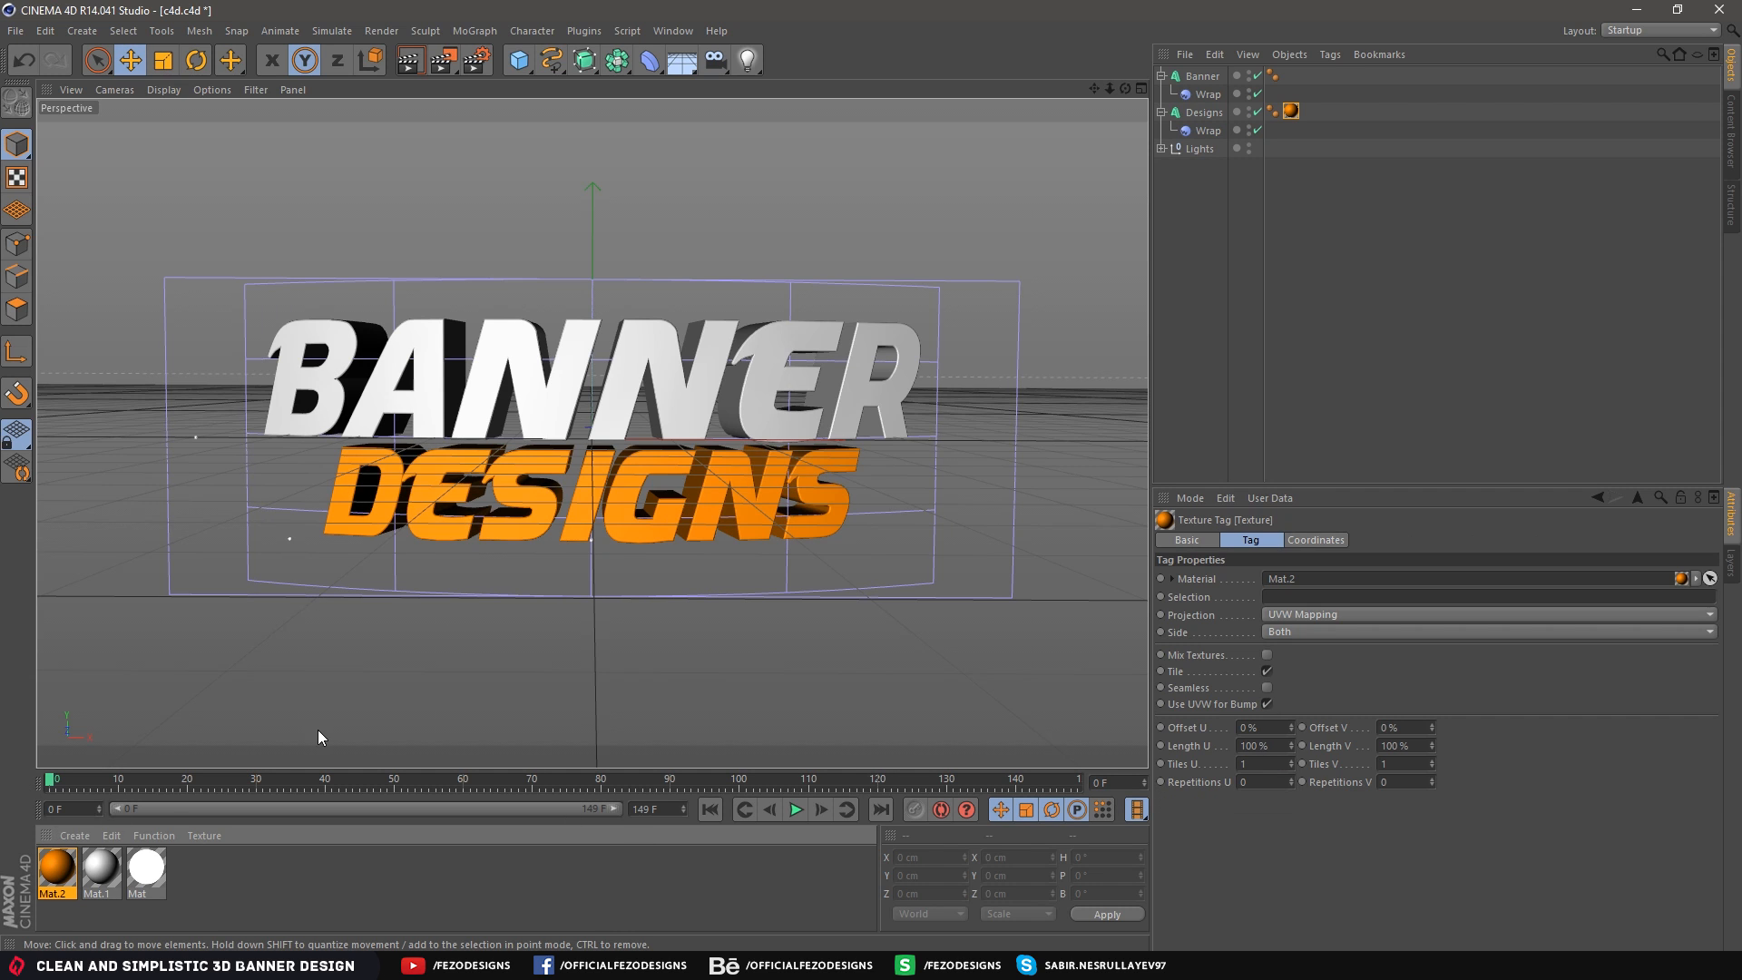
pyautogui.moveTo(95, 867); pyautogui.dragTo(433, 373)
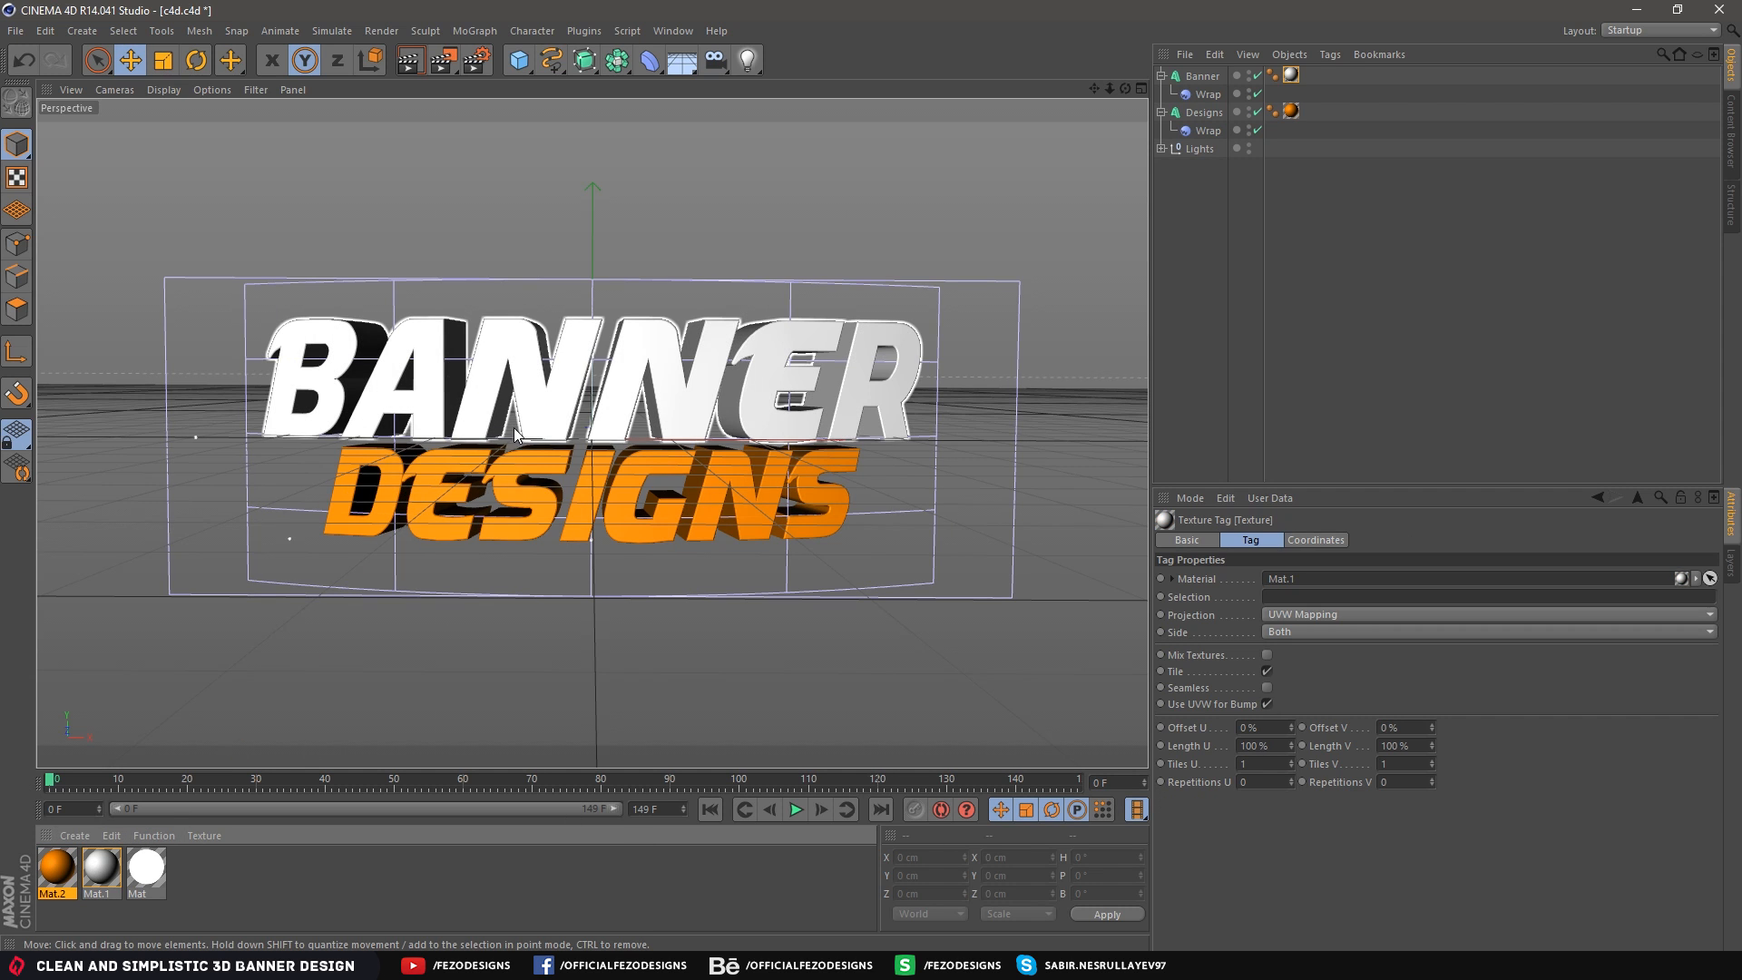
pyautogui.click(1244, 434)
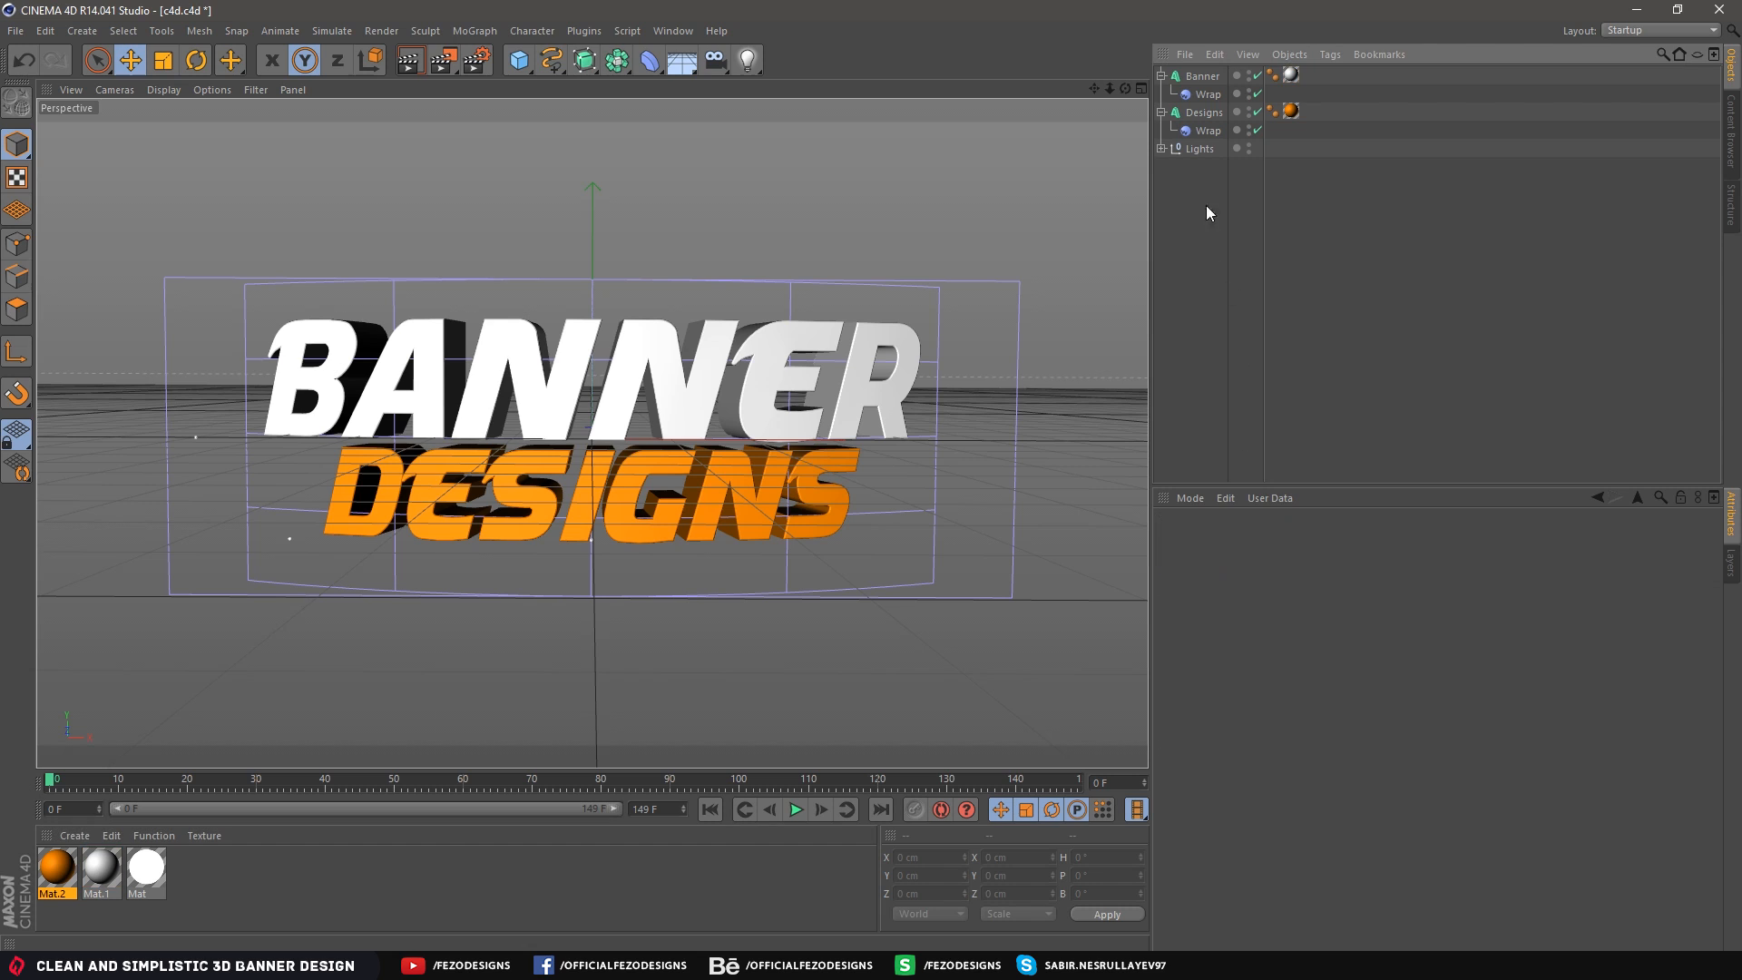
# Collapse the Banner and Designs hierarchies and render a preview of the active view to check the materials
pyautogui.click(1163, 76)
pyautogui.click(1162, 95)
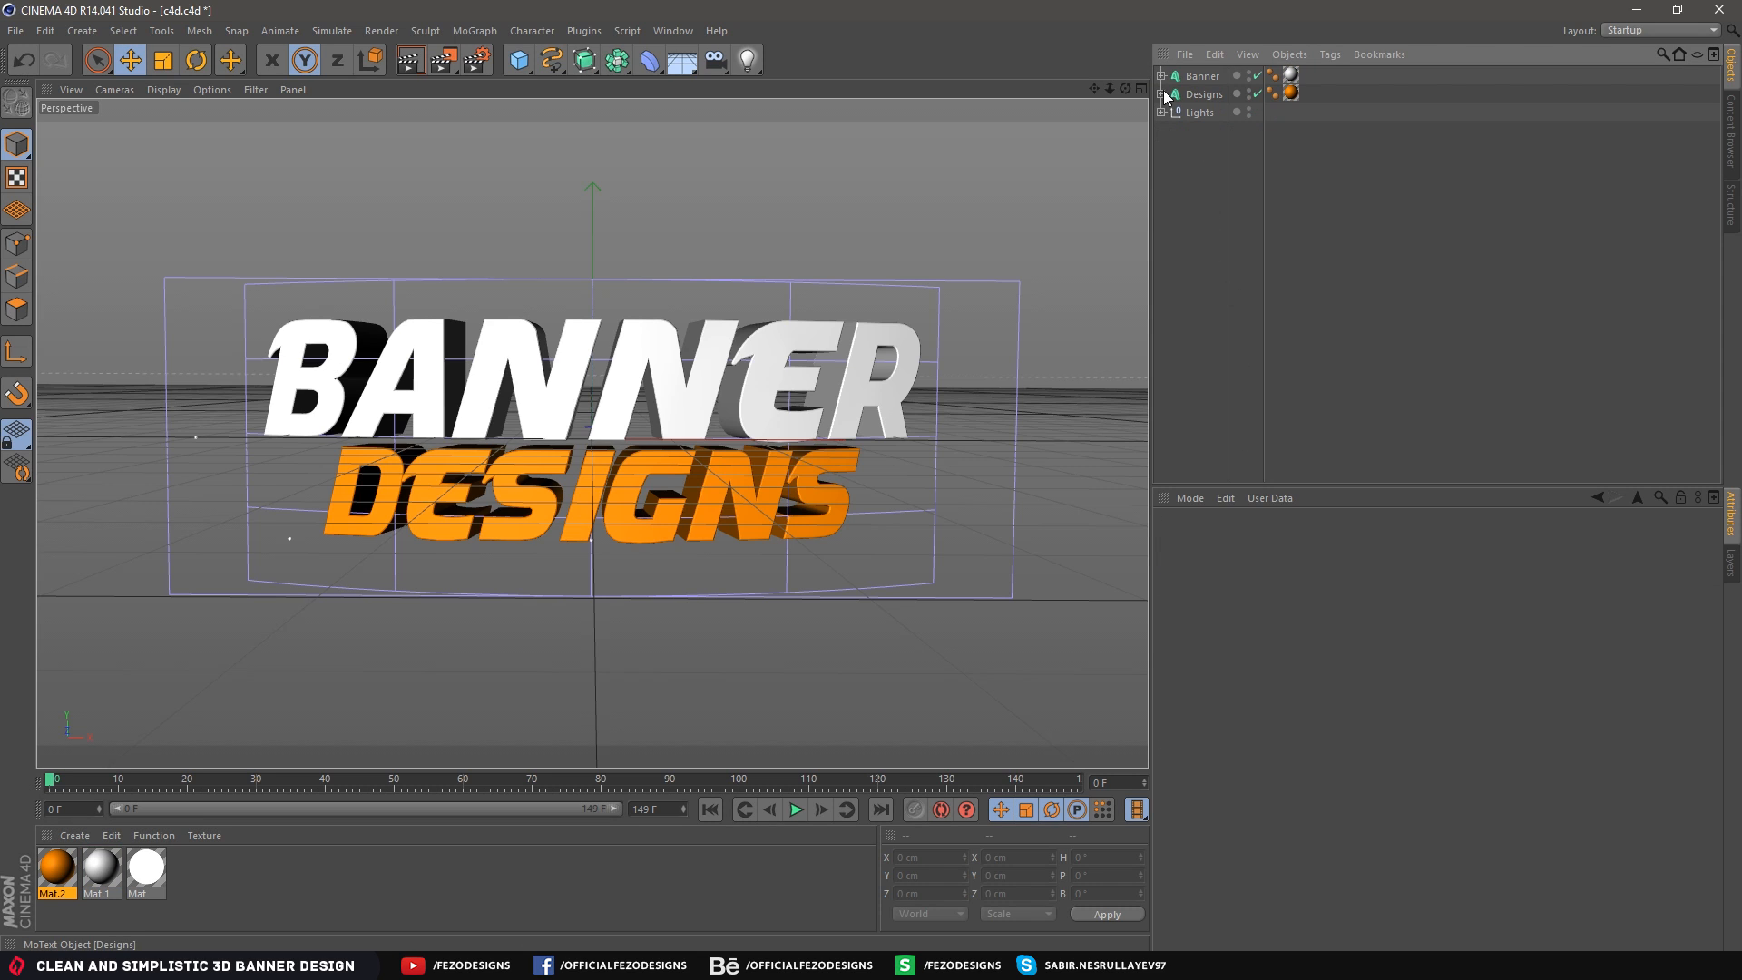
pyautogui.click(397, 63)
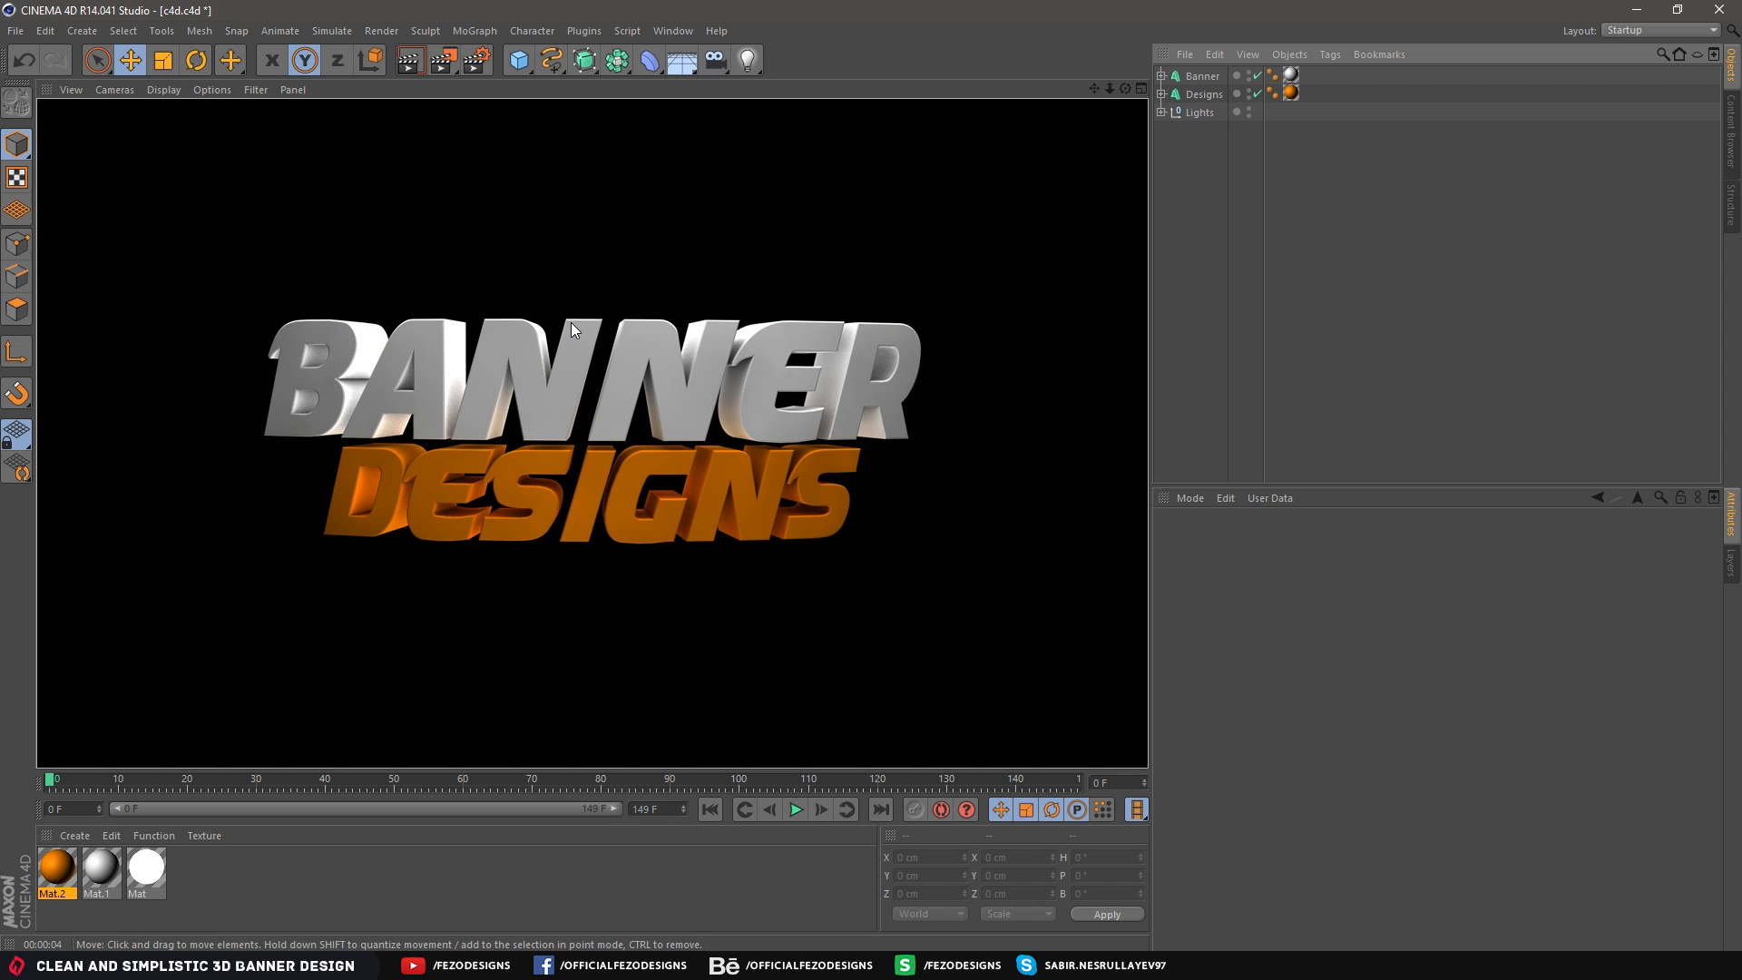
pyautogui.click(1224, 247)
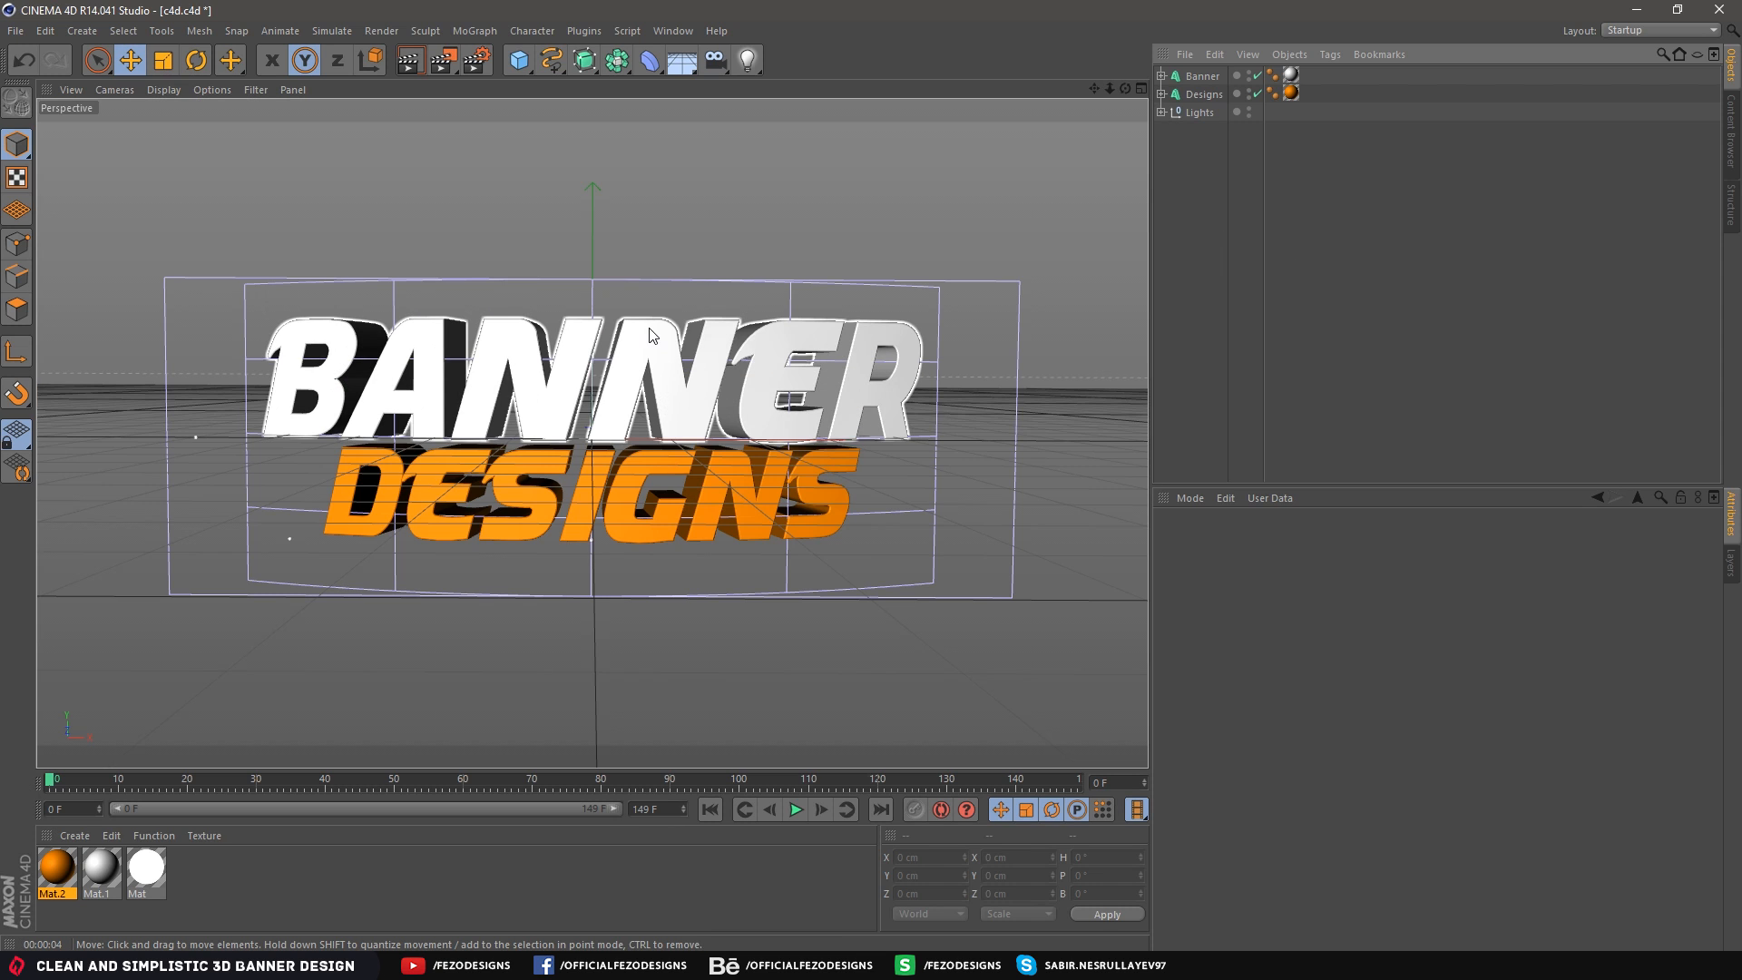
# Rotate the Banner and Designs texts together to a pitch of about -17.7°, then deselect them
pyautogui.click(1203, 95)
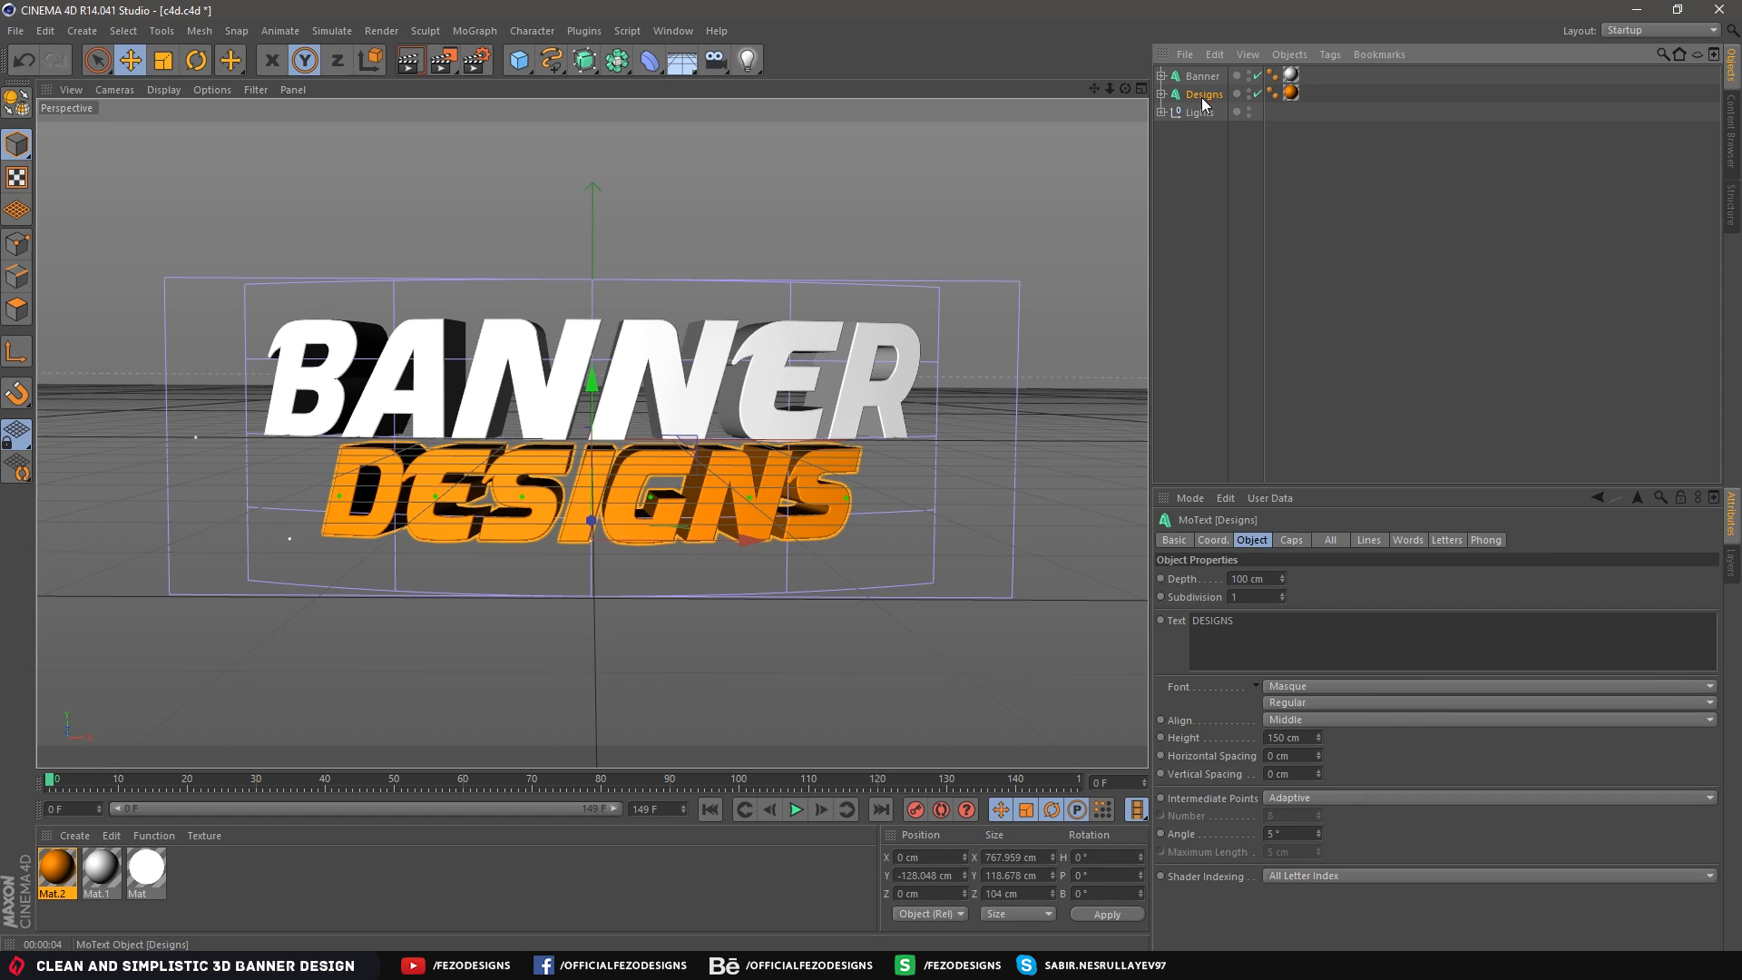
pyautogui.keyDown('ctrl'); pyautogui.click(1202, 76); pyautogui.keyUp('ctrl')
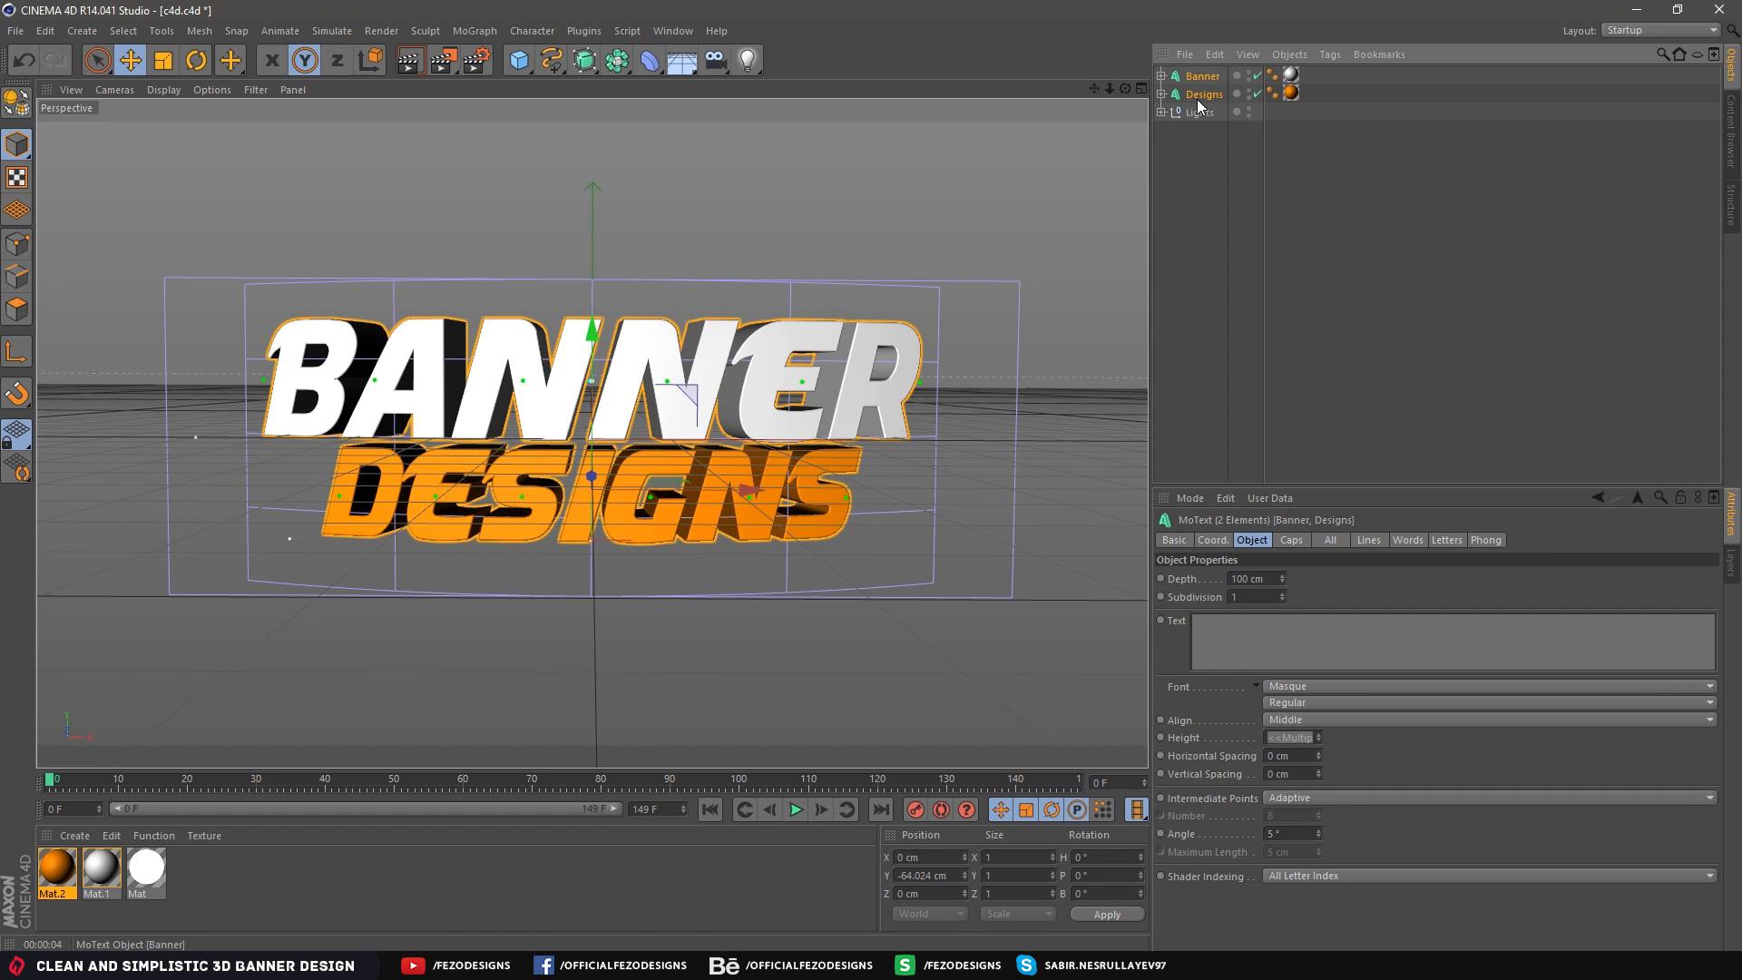
pyautogui.click(198, 61)
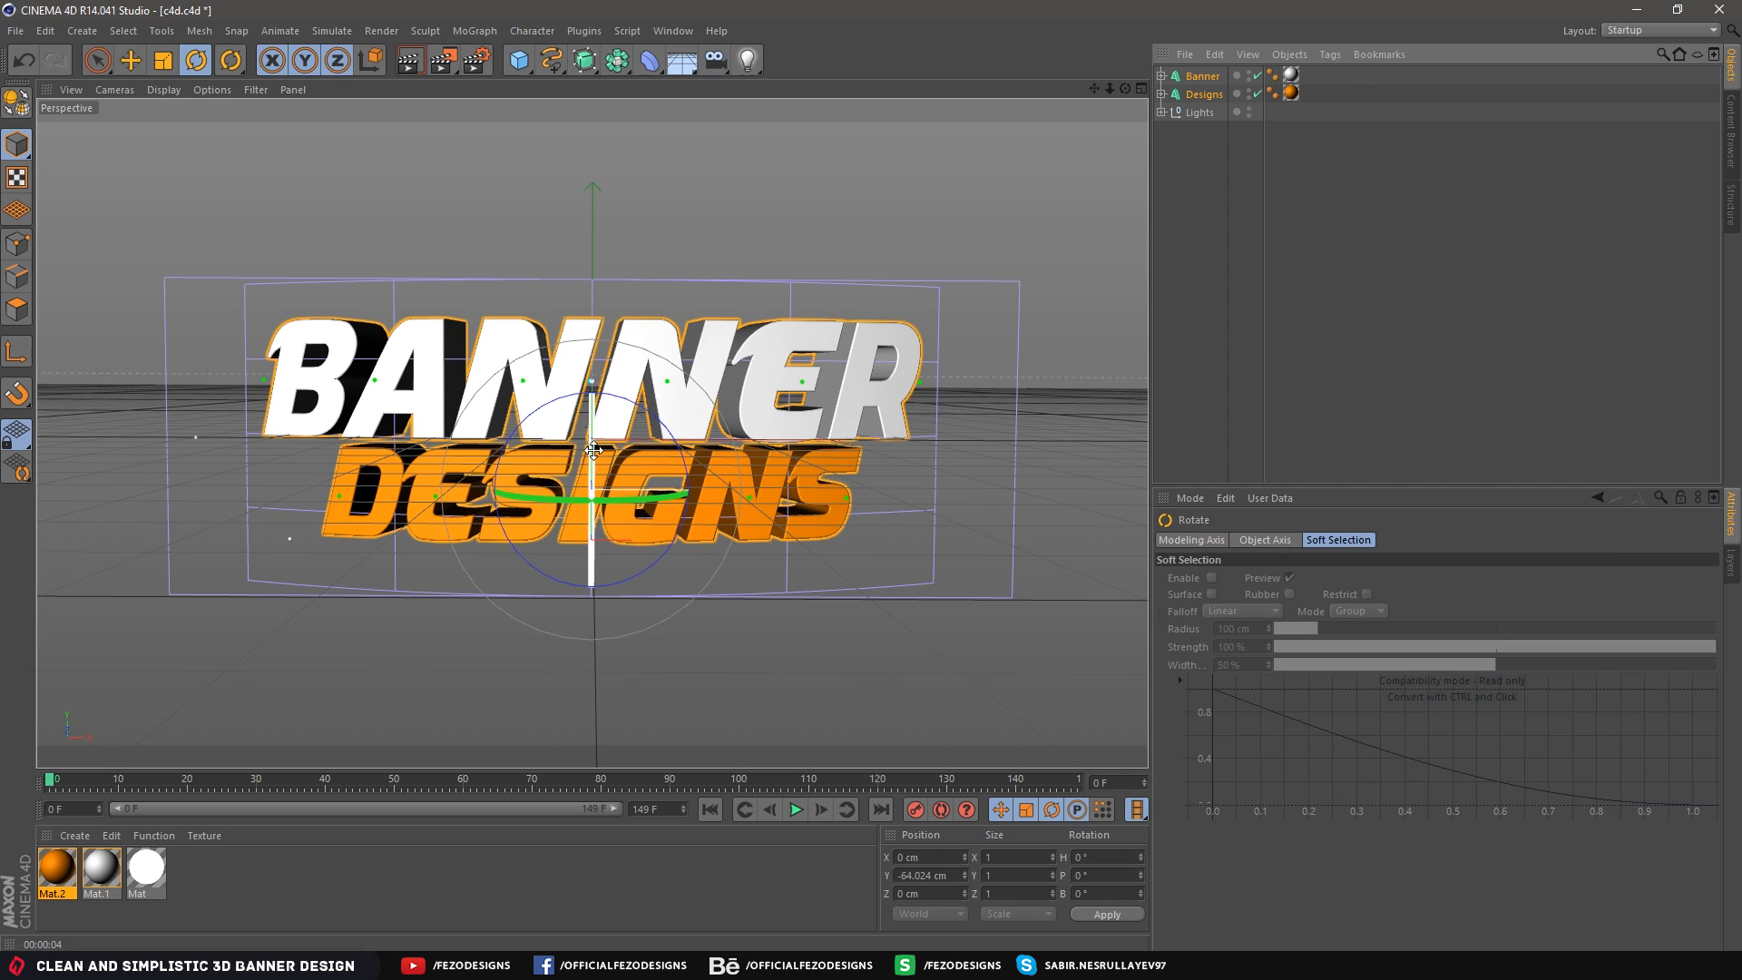
pyautogui.moveTo(594, 454); pyautogui.dragTo(646, 402)
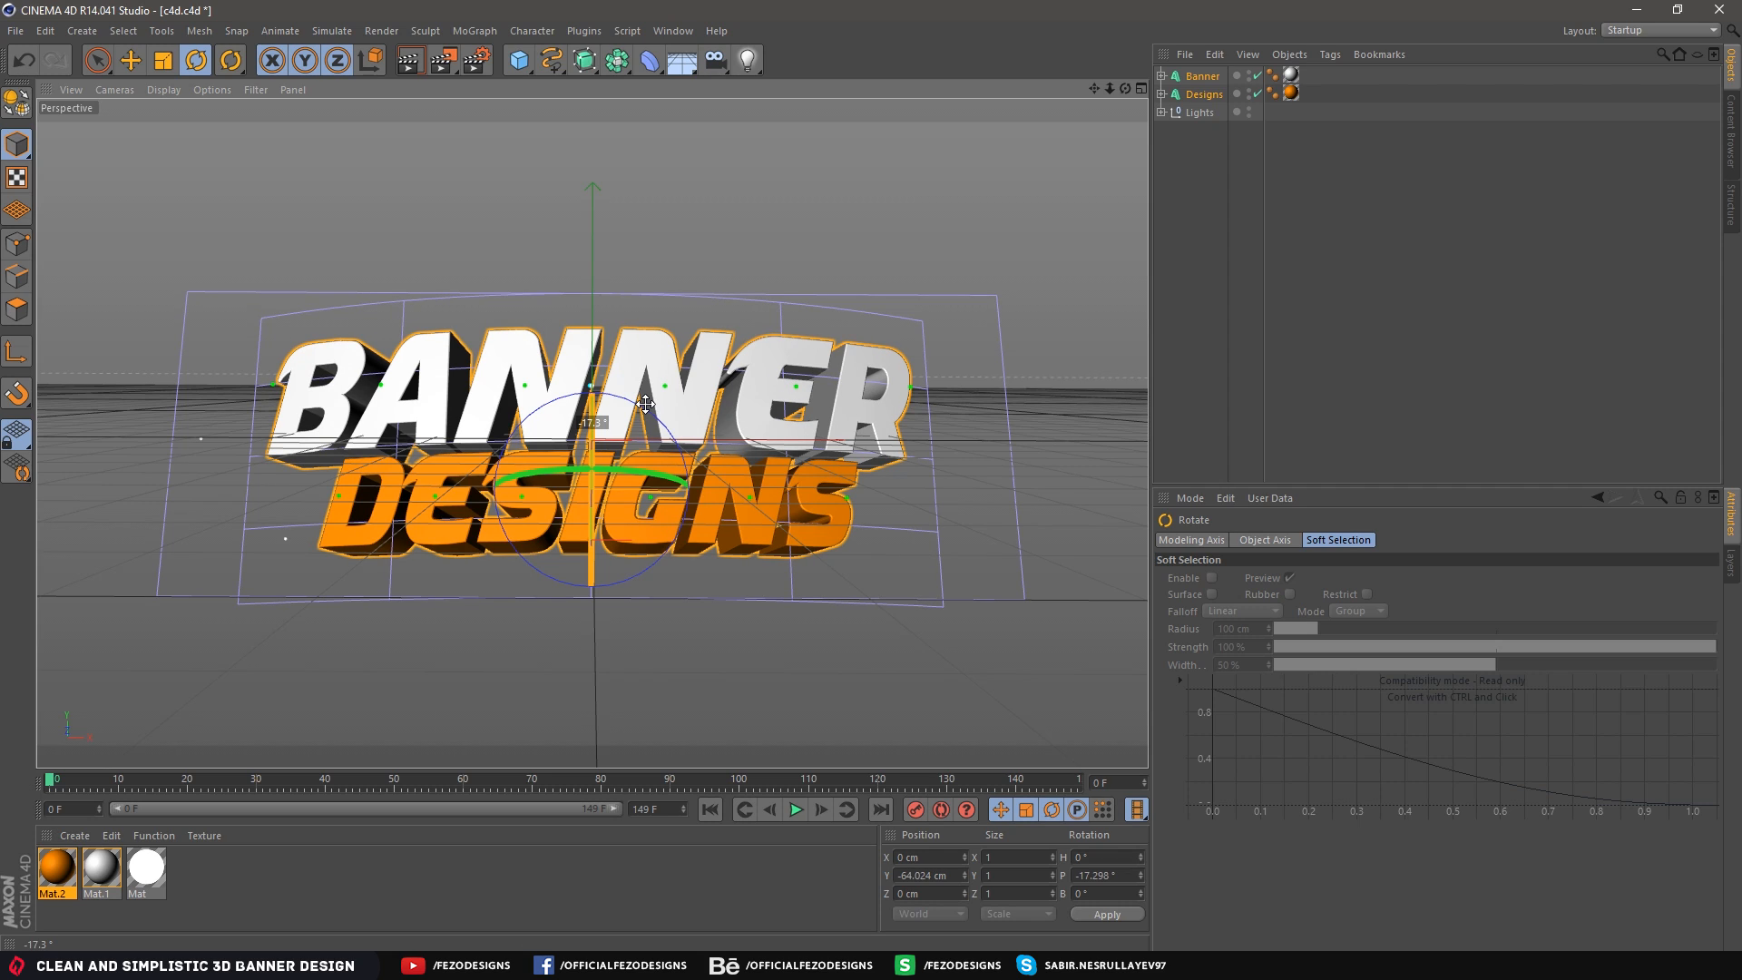
pyautogui.moveTo(647, 403); pyautogui.dragTo(645, 405)
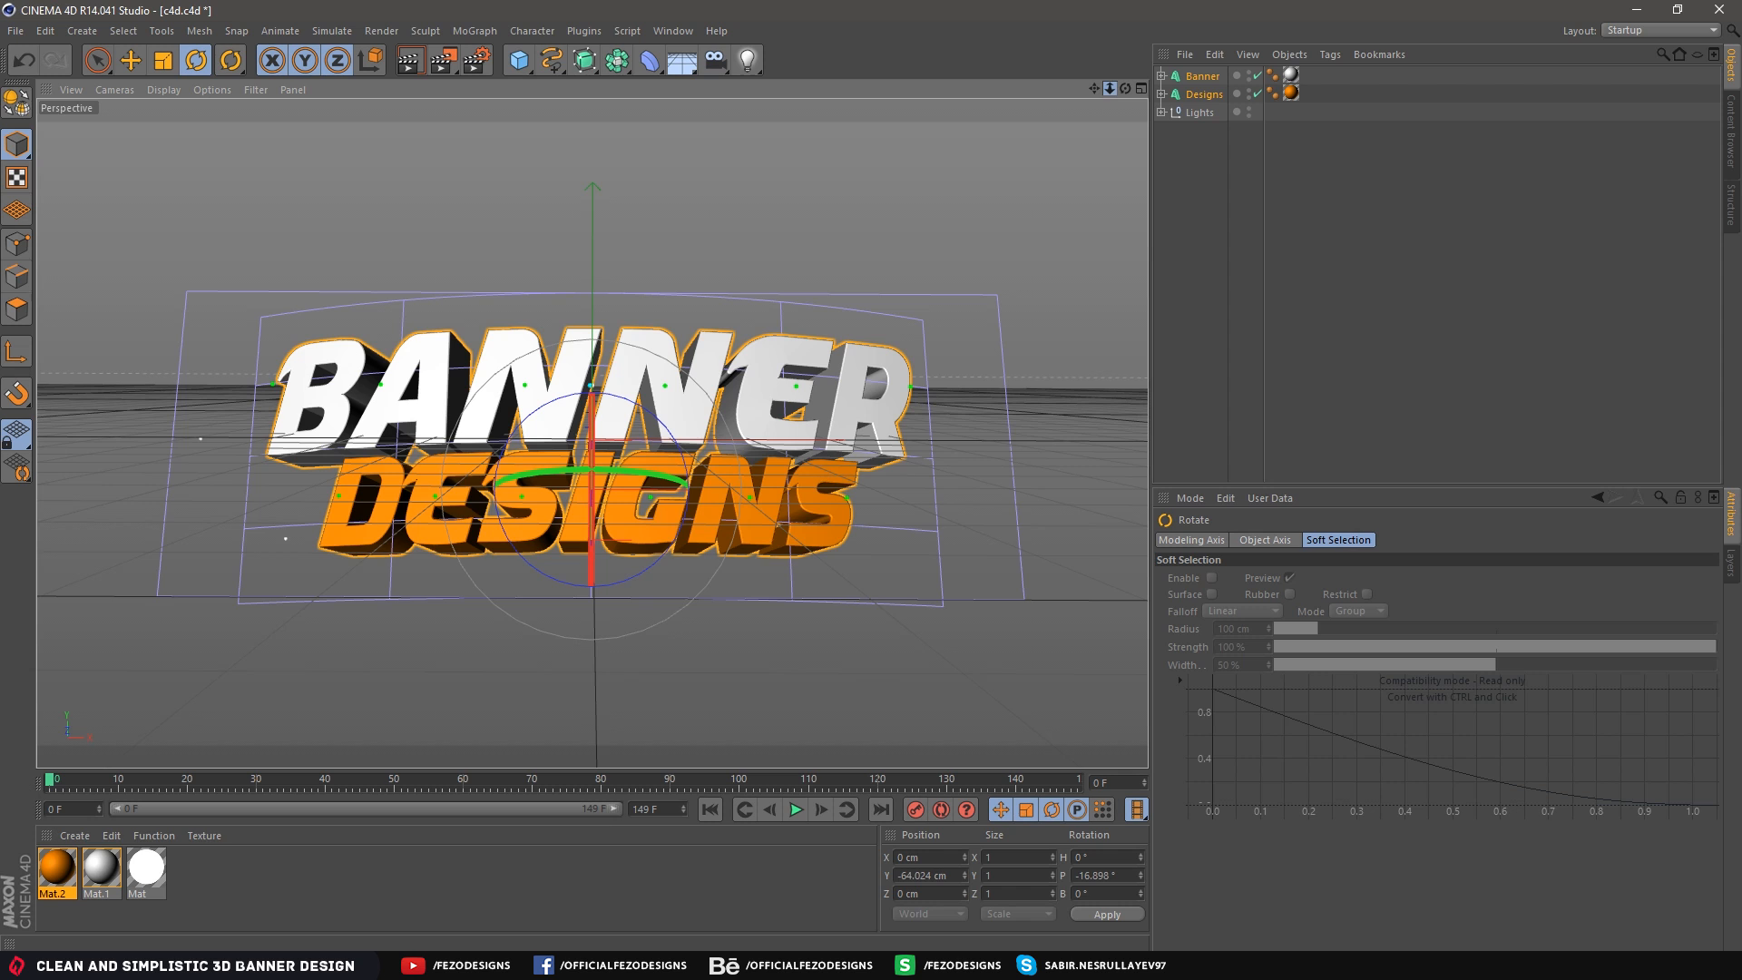
pyautogui.moveTo(1109, 89)
pyautogui.mouseDown()
pyautogui.moveTo(1132, 89)
pyautogui.moveTo(1096, 79)
pyautogui.moveTo(1135, 88)
pyautogui.mouseUp()
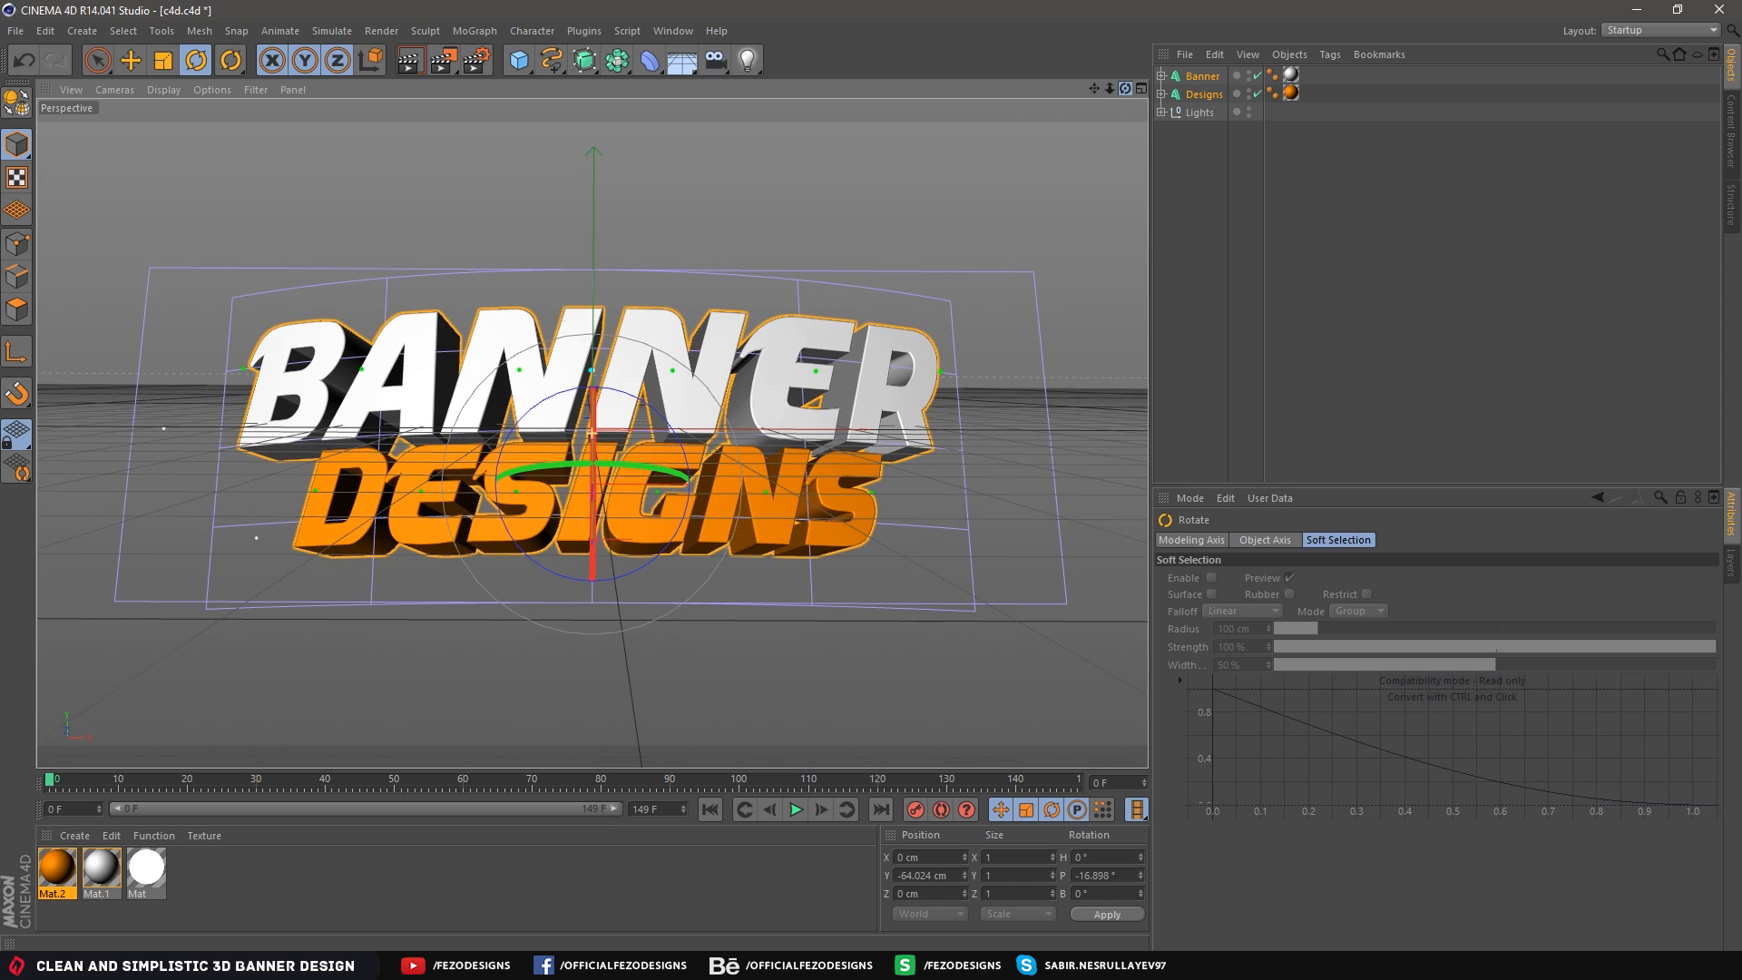
pyautogui.moveTo(602, 418); pyautogui.dragTo(599, 416)
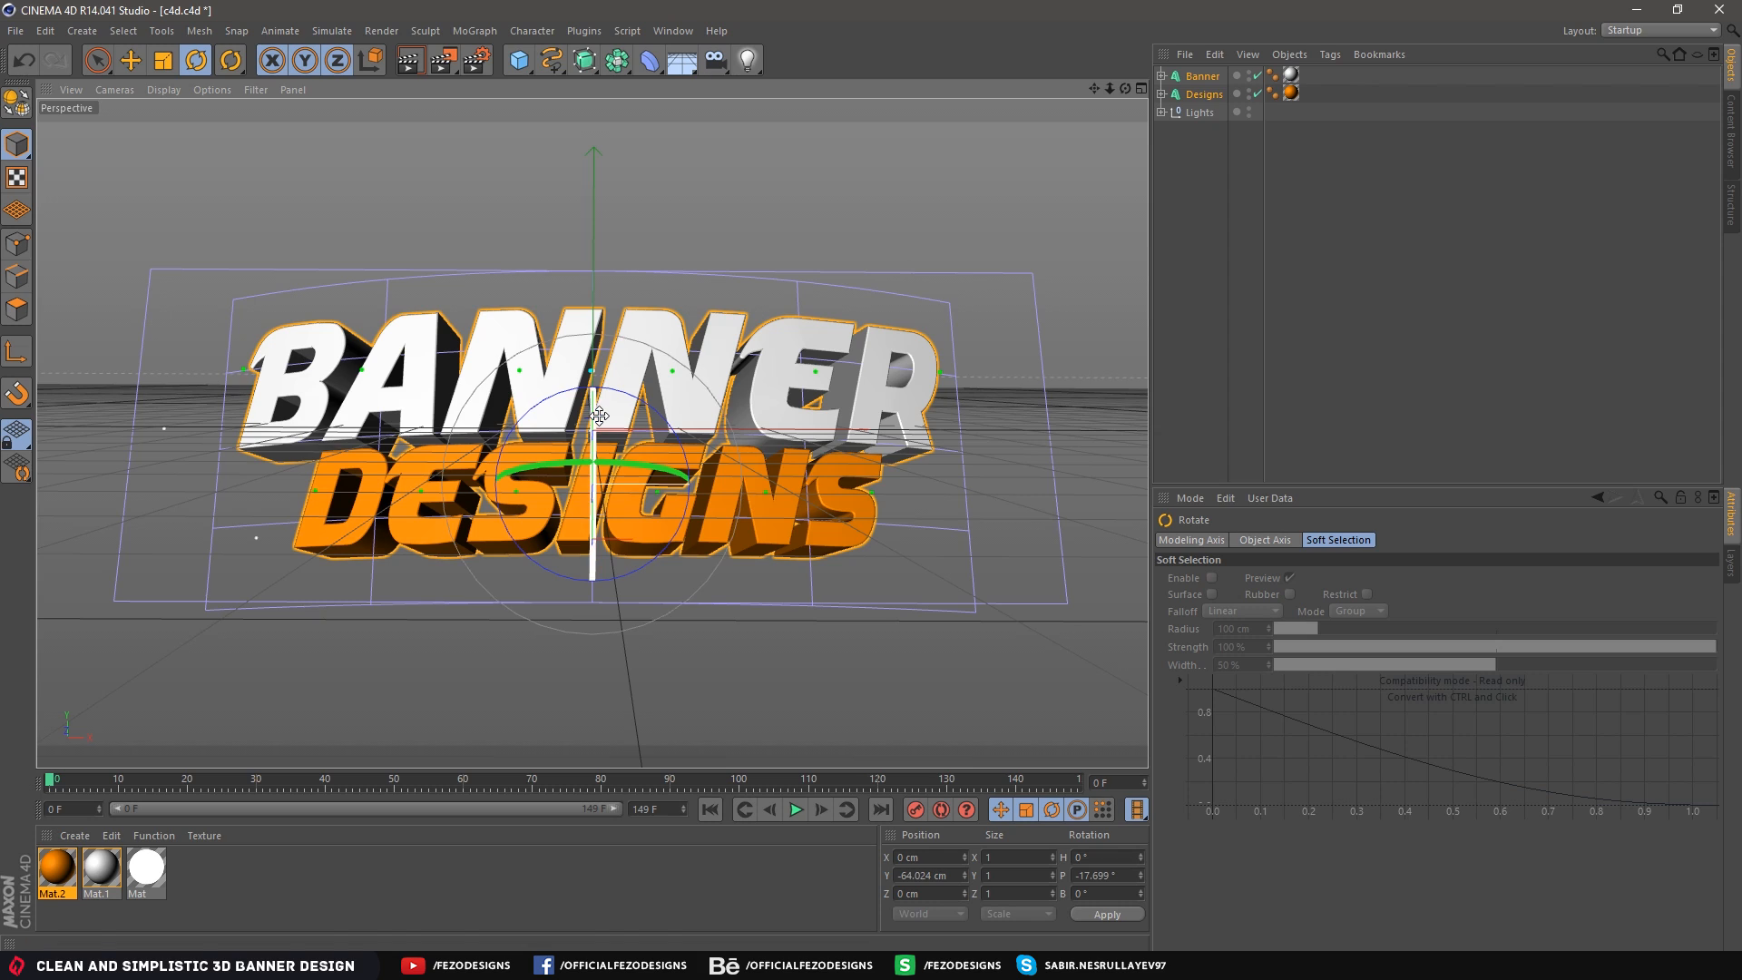
pyautogui.click(1239, 342)
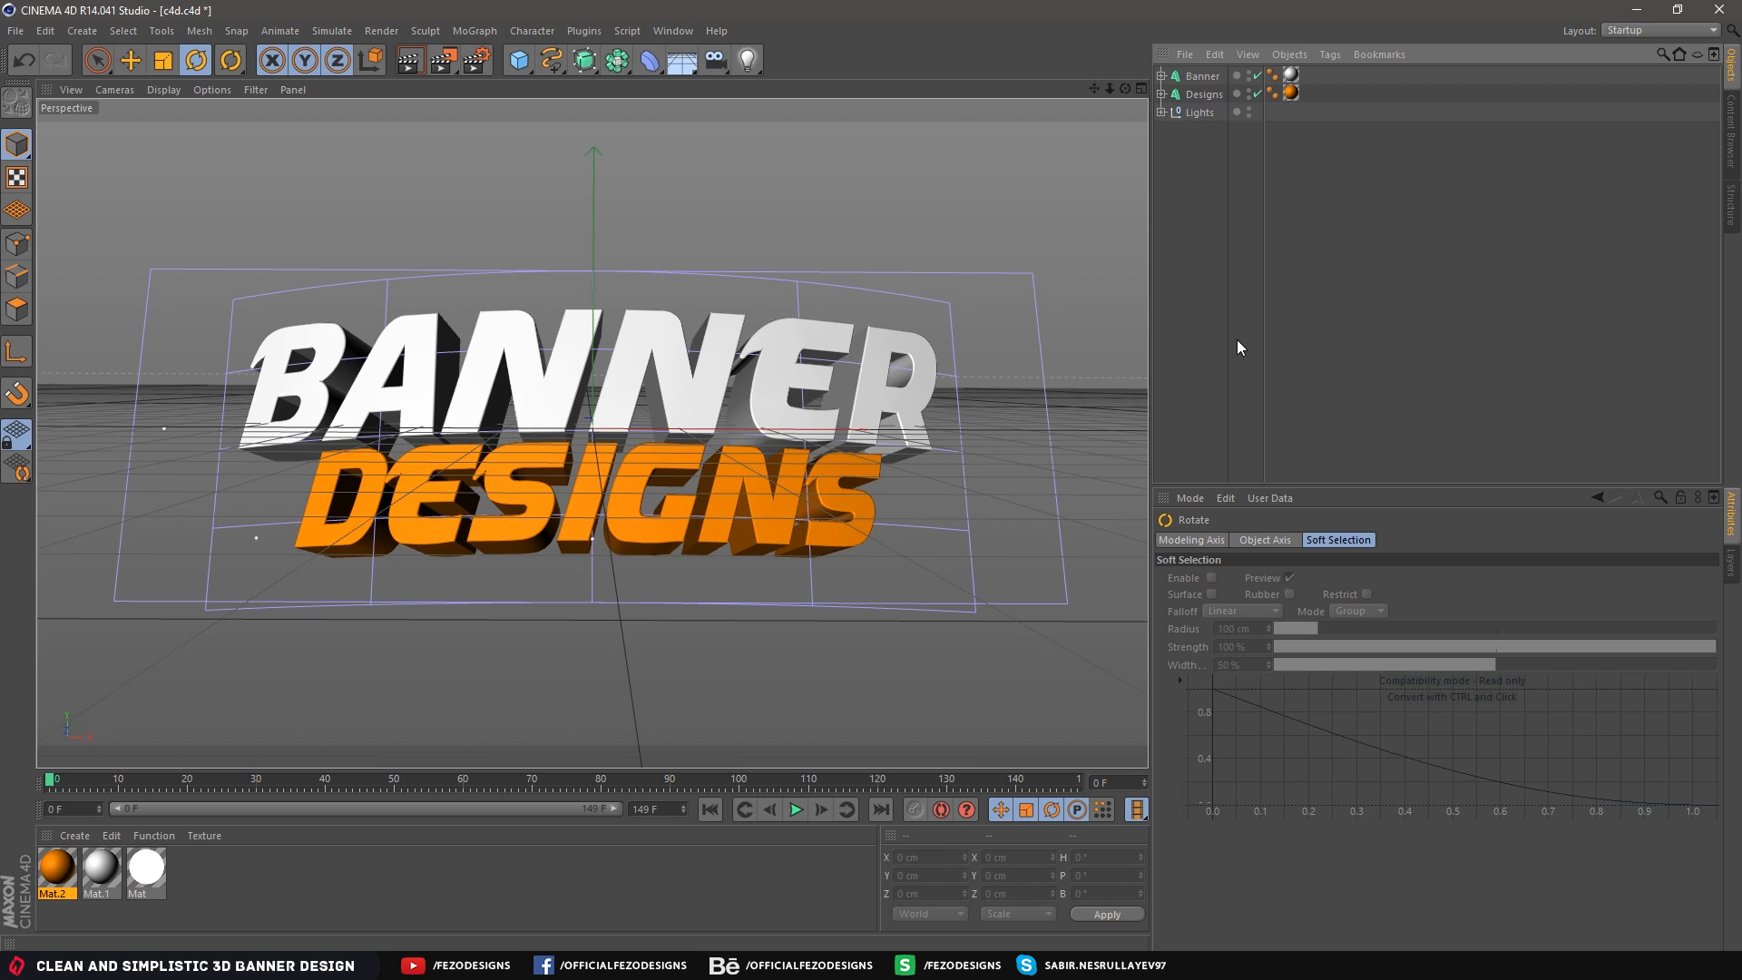
# In the render settings' save options, create a Renders folder on the Desktop and open it as the output location
pyautogui.click(473, 63)
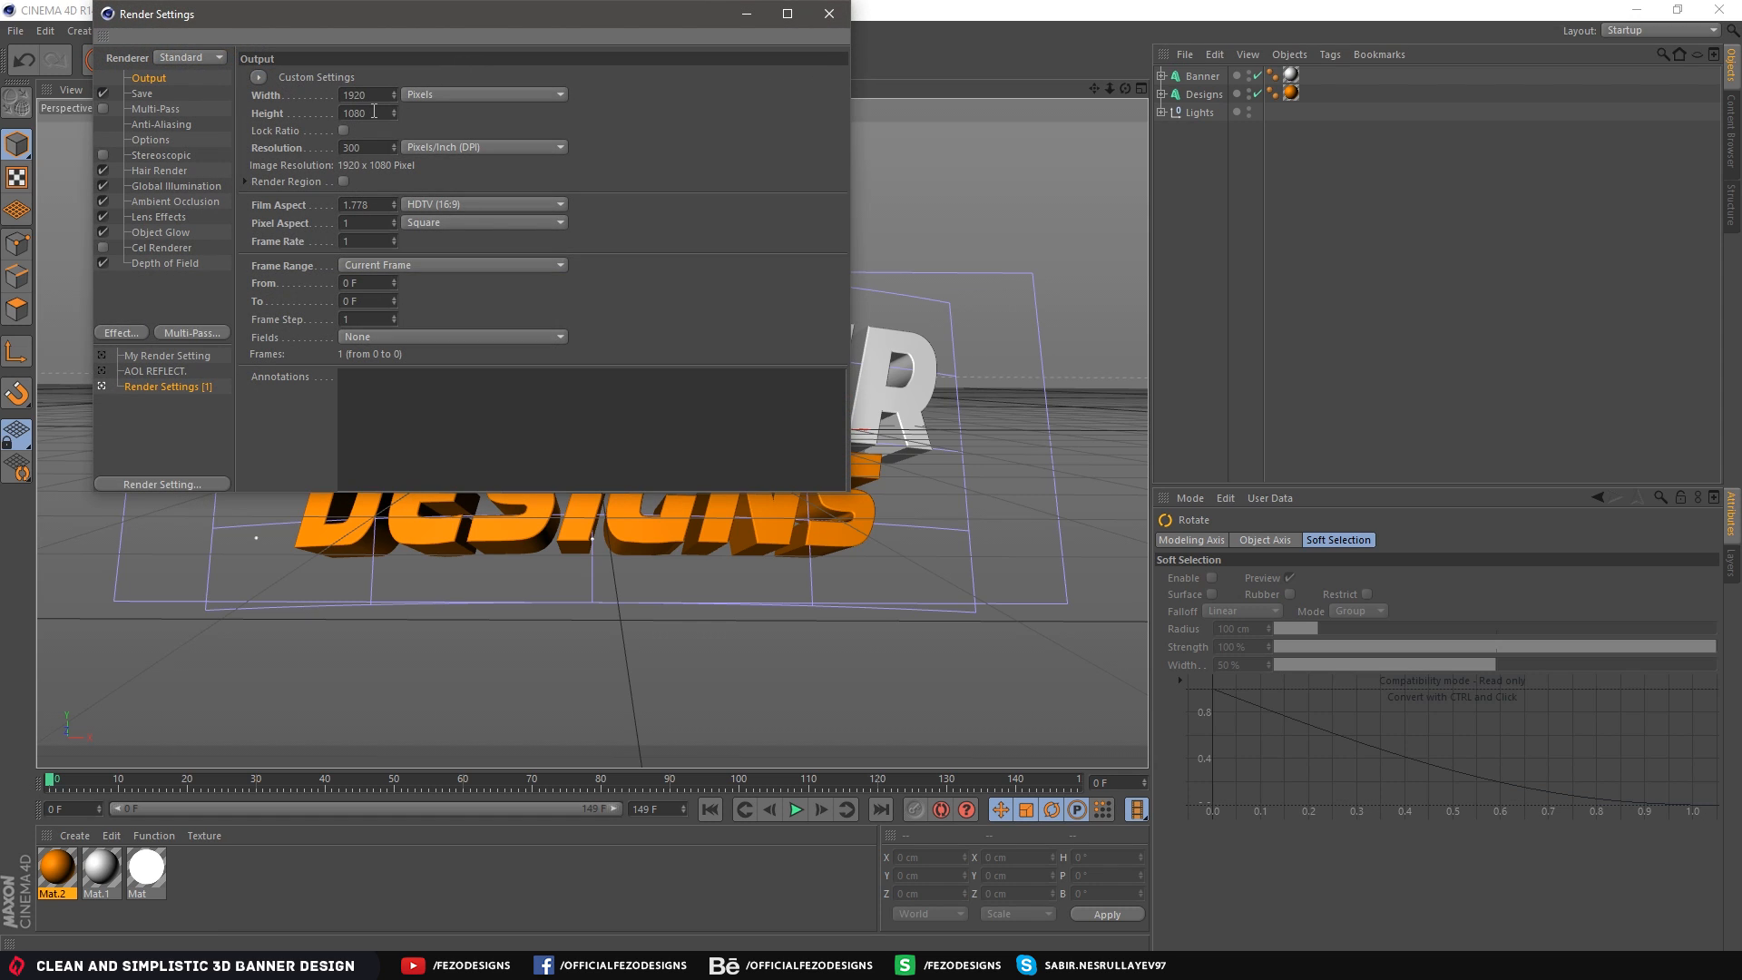
pyautogui.click(148, 94)
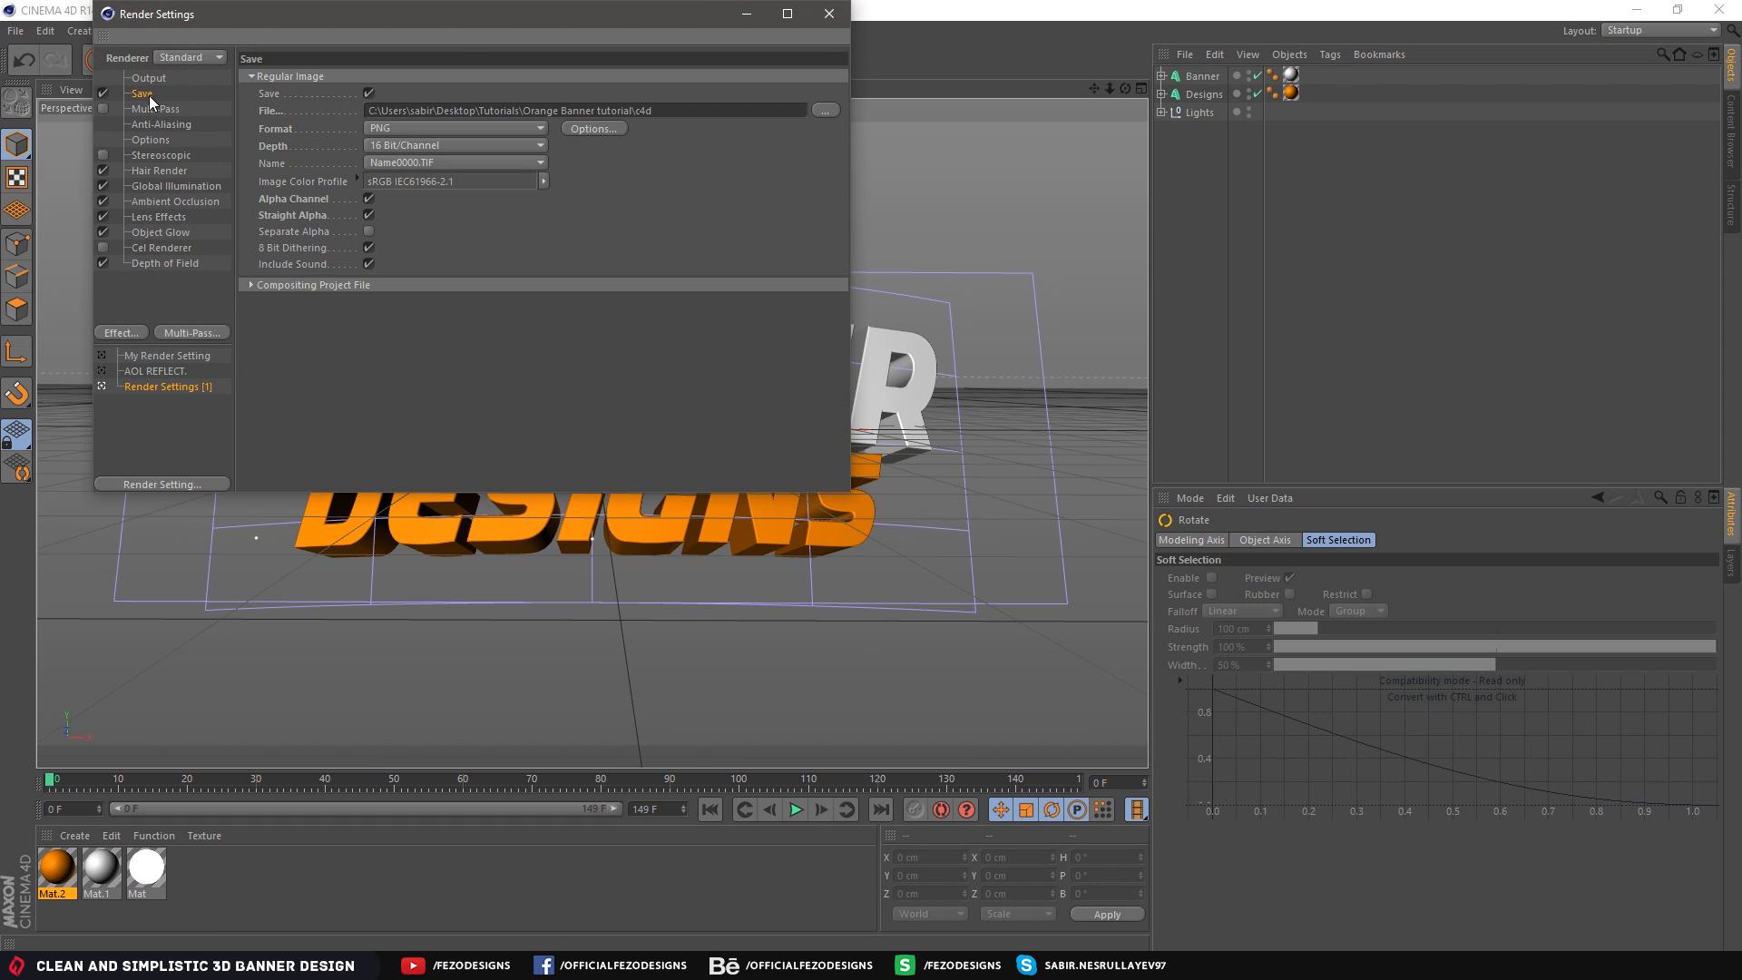
pyautogui.click(824, 111)
pyautogui.click(169, 206)
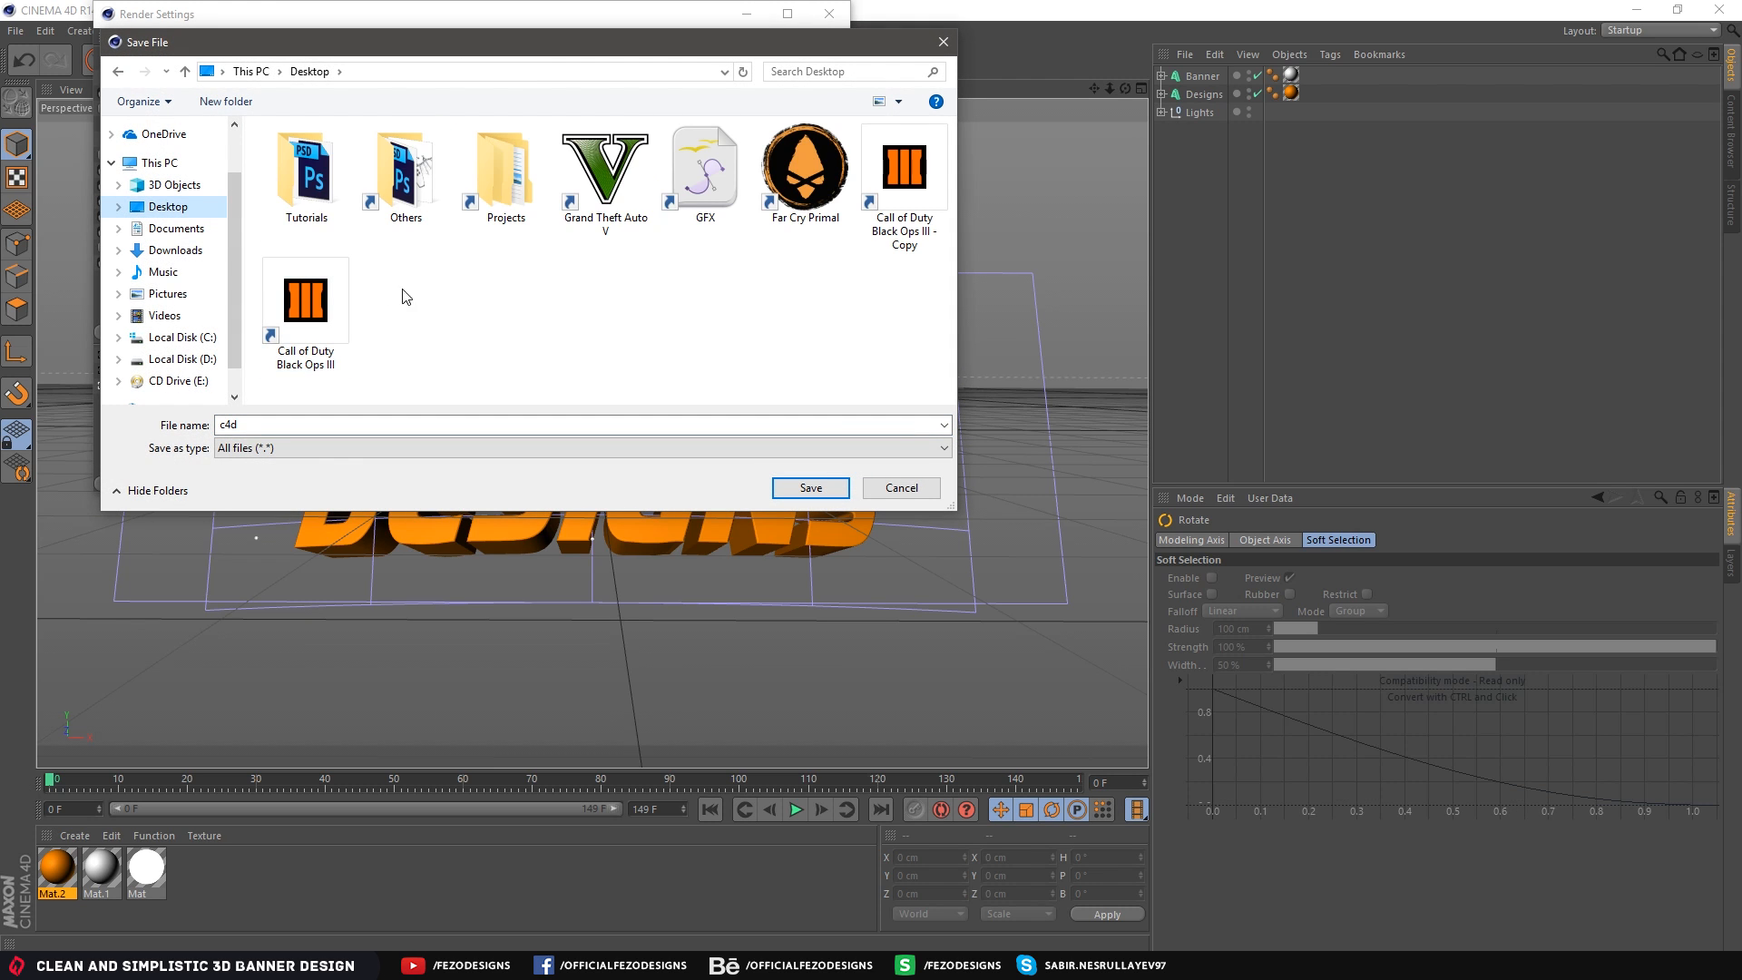
pyautogui.click(241, 106)
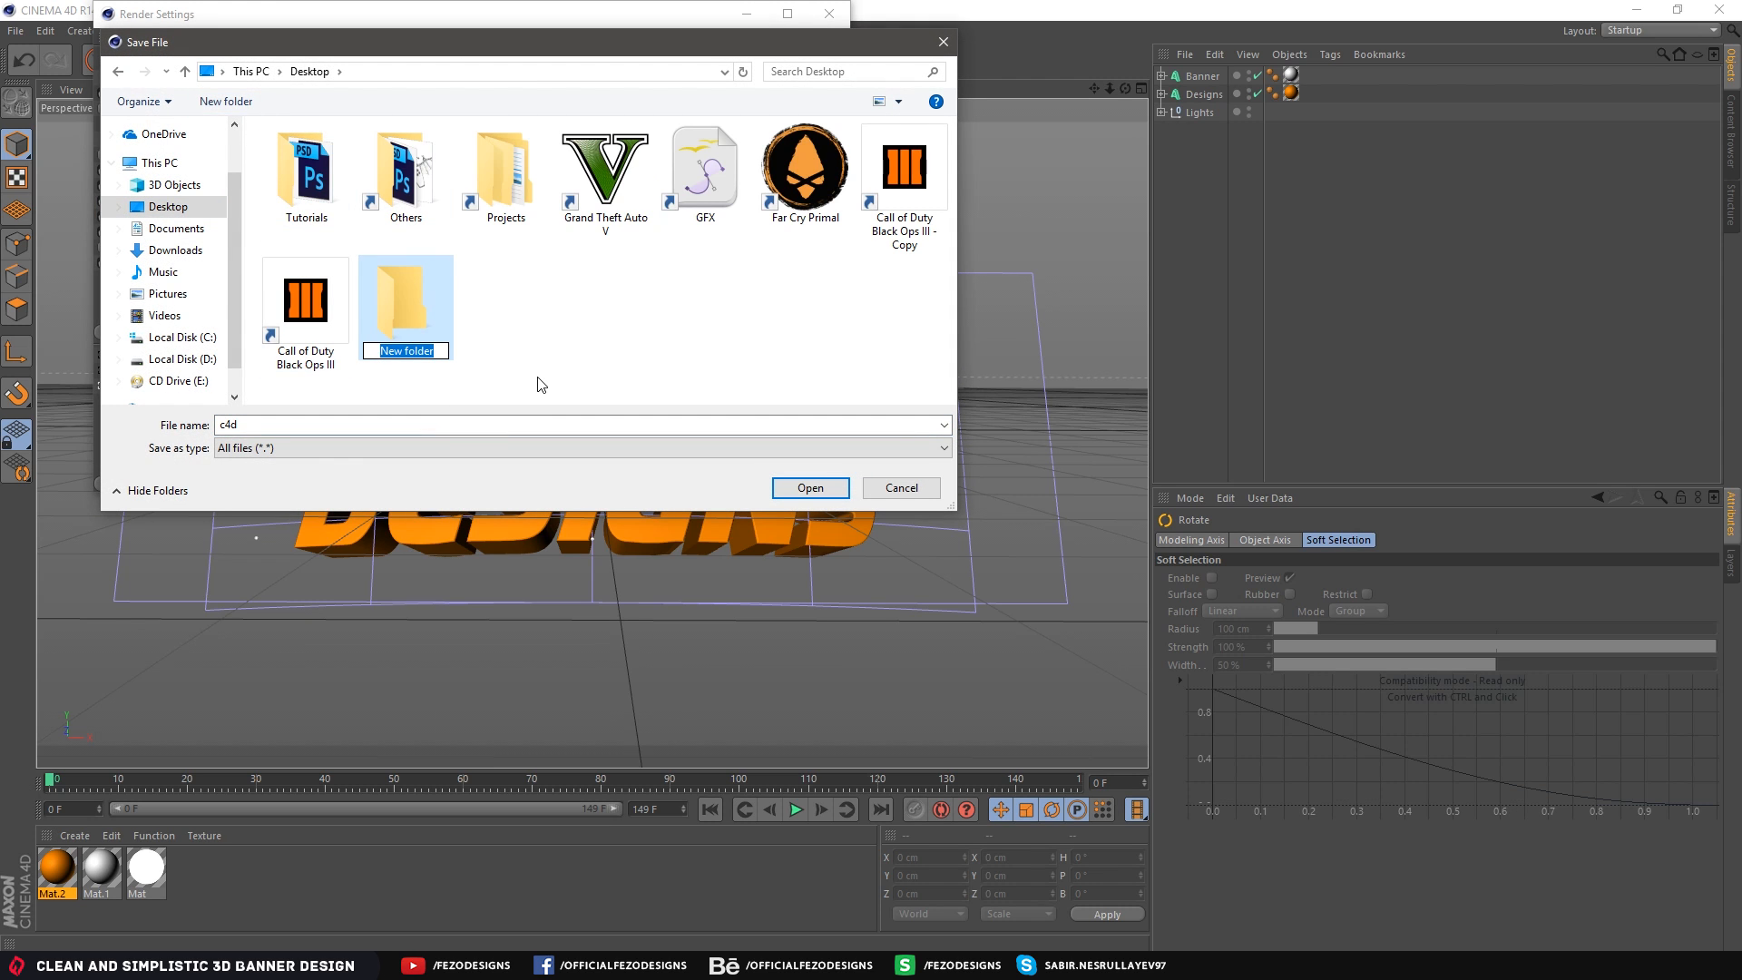
pyautogui.write('Rene')
pyautogui.write('ers')
pyautogui.press('Return')
pyautogui.press('Return')
# Name the render output file render1, save the path and close the render settings
pyautogui.click(278, 432)
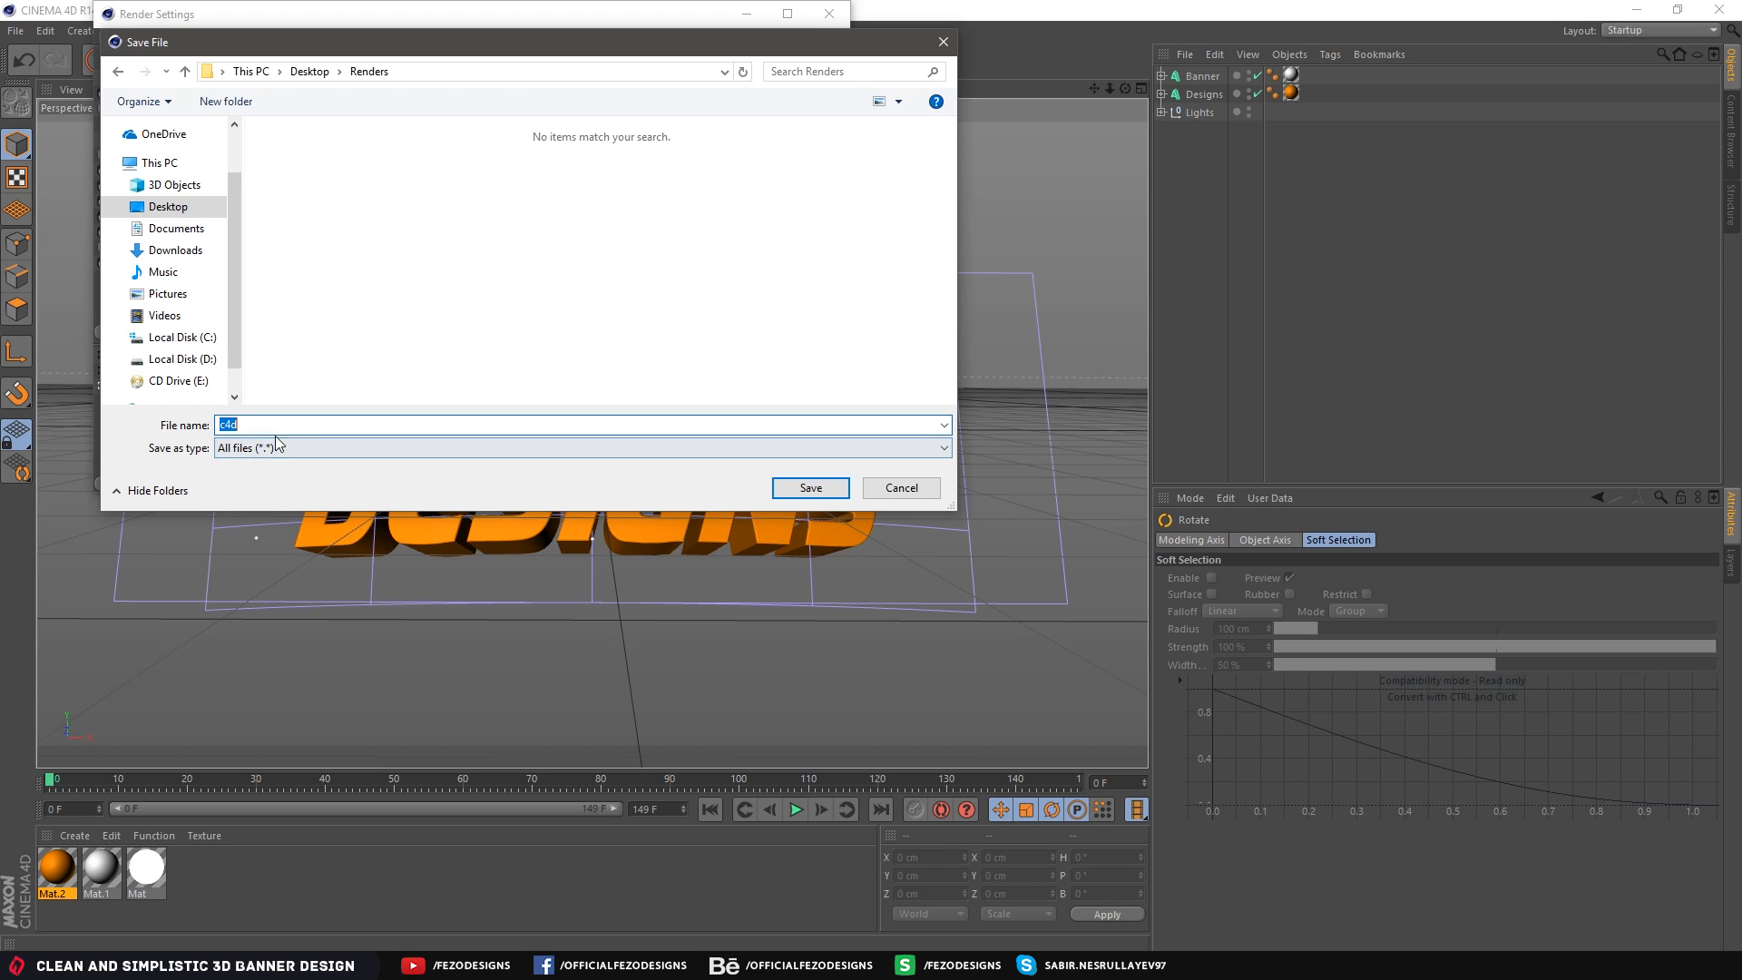
pyautogui.write('render1')
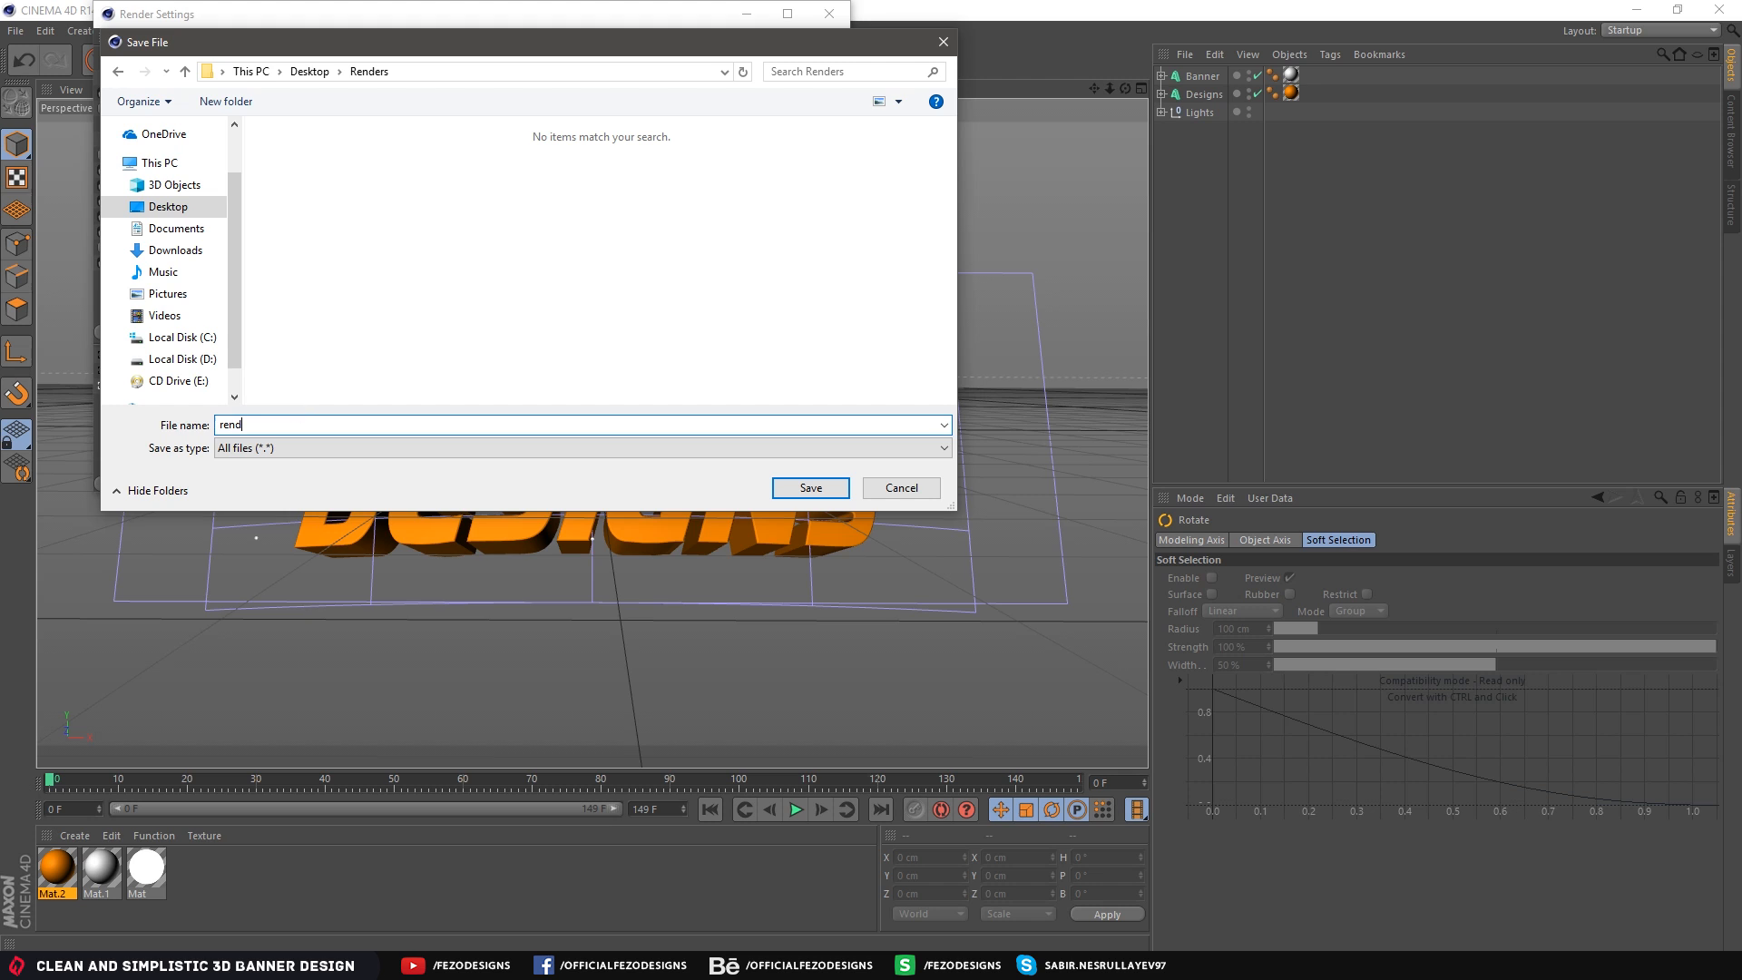
pyautogui.click(798, 494)
pyautogui.click(829, 14)
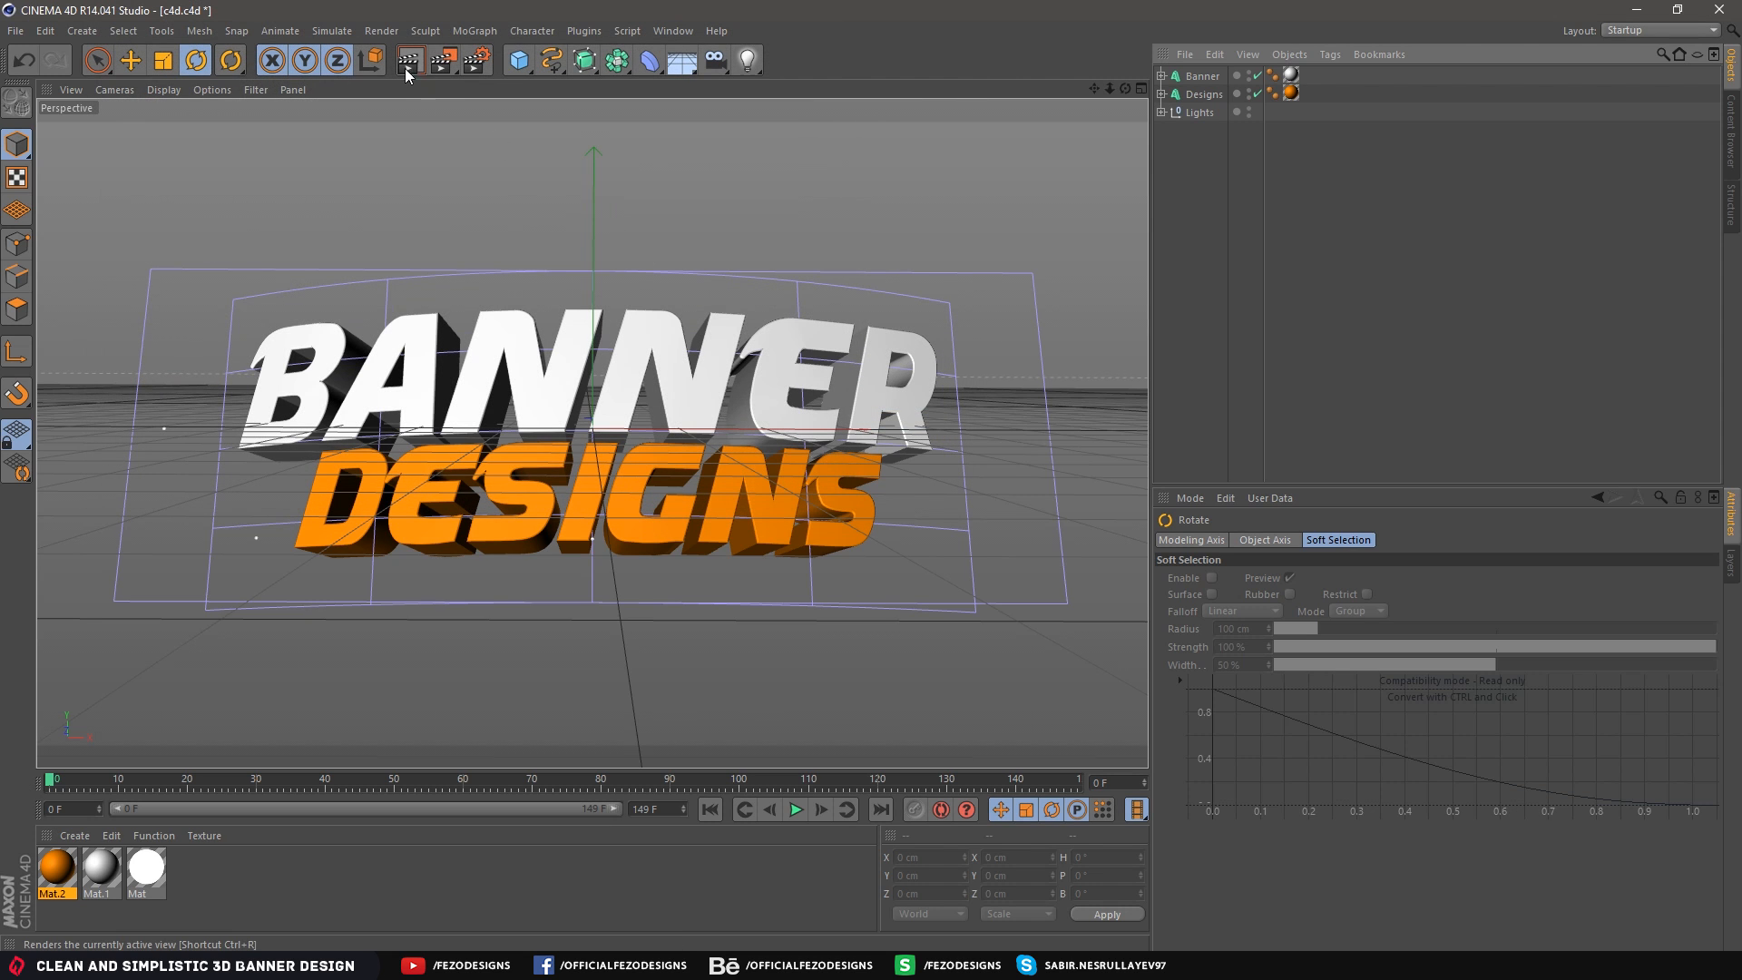
# Render the filleted text to the Picture Viewer as render1, inspect the finished image and close the viewer
pyautogui.click(444, 64)
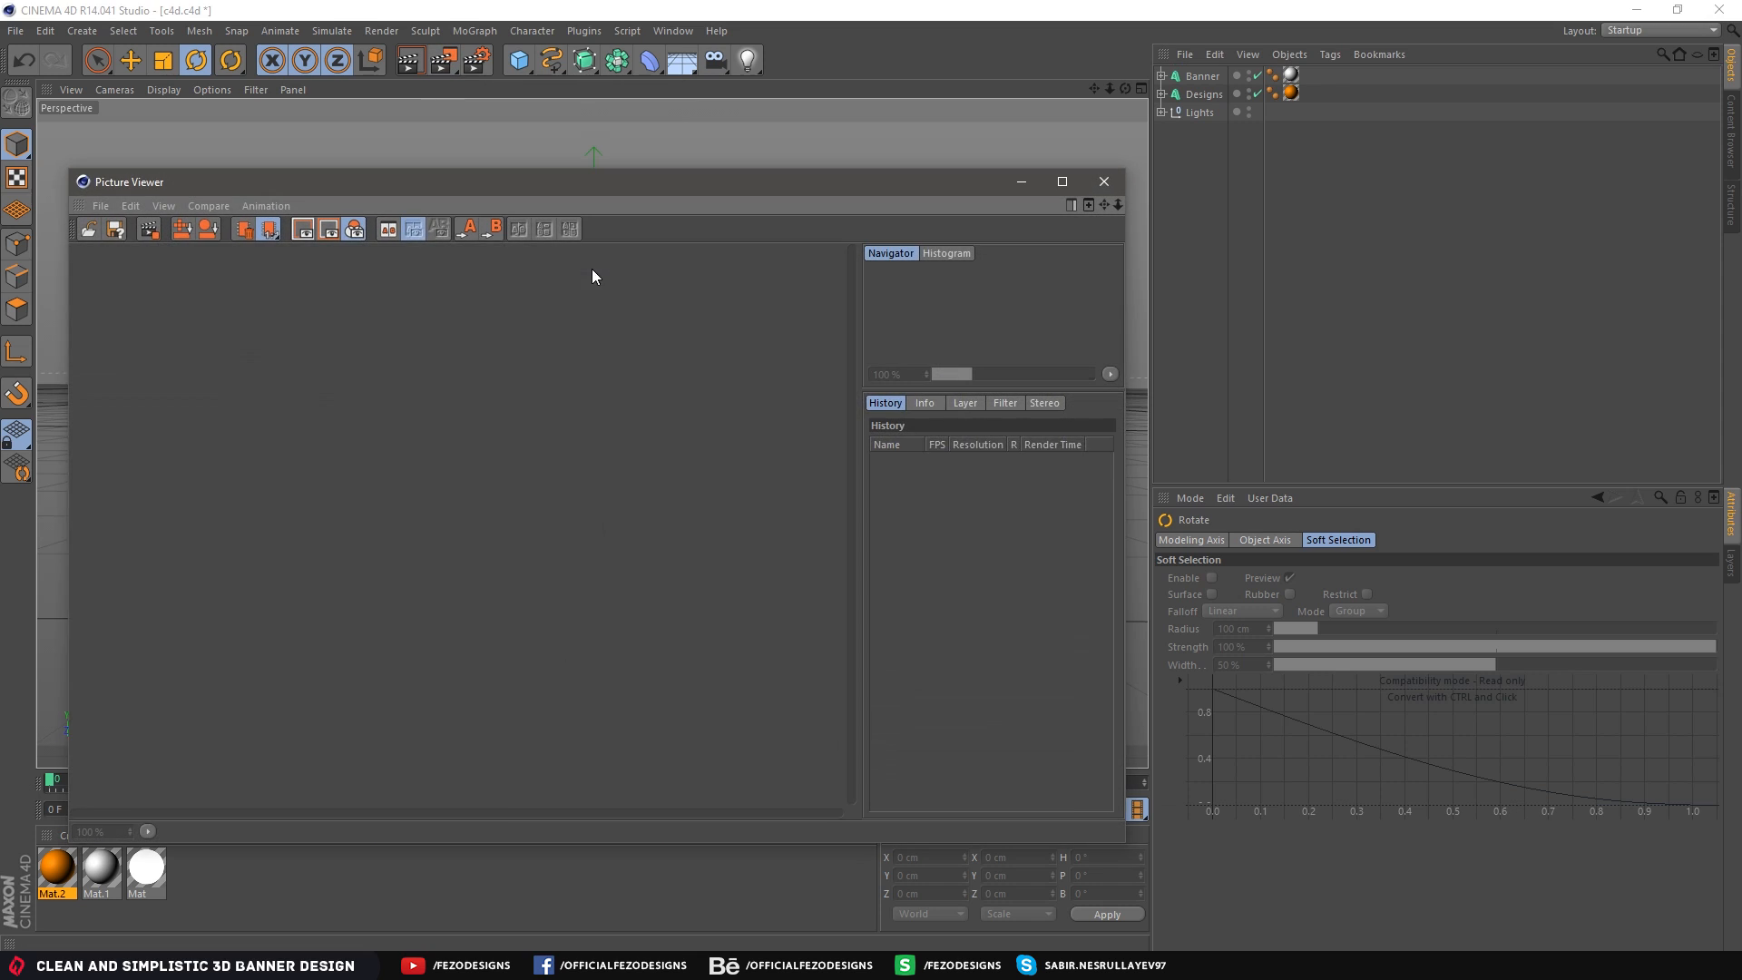
pyautogui.scroll(-1, 673, 607)
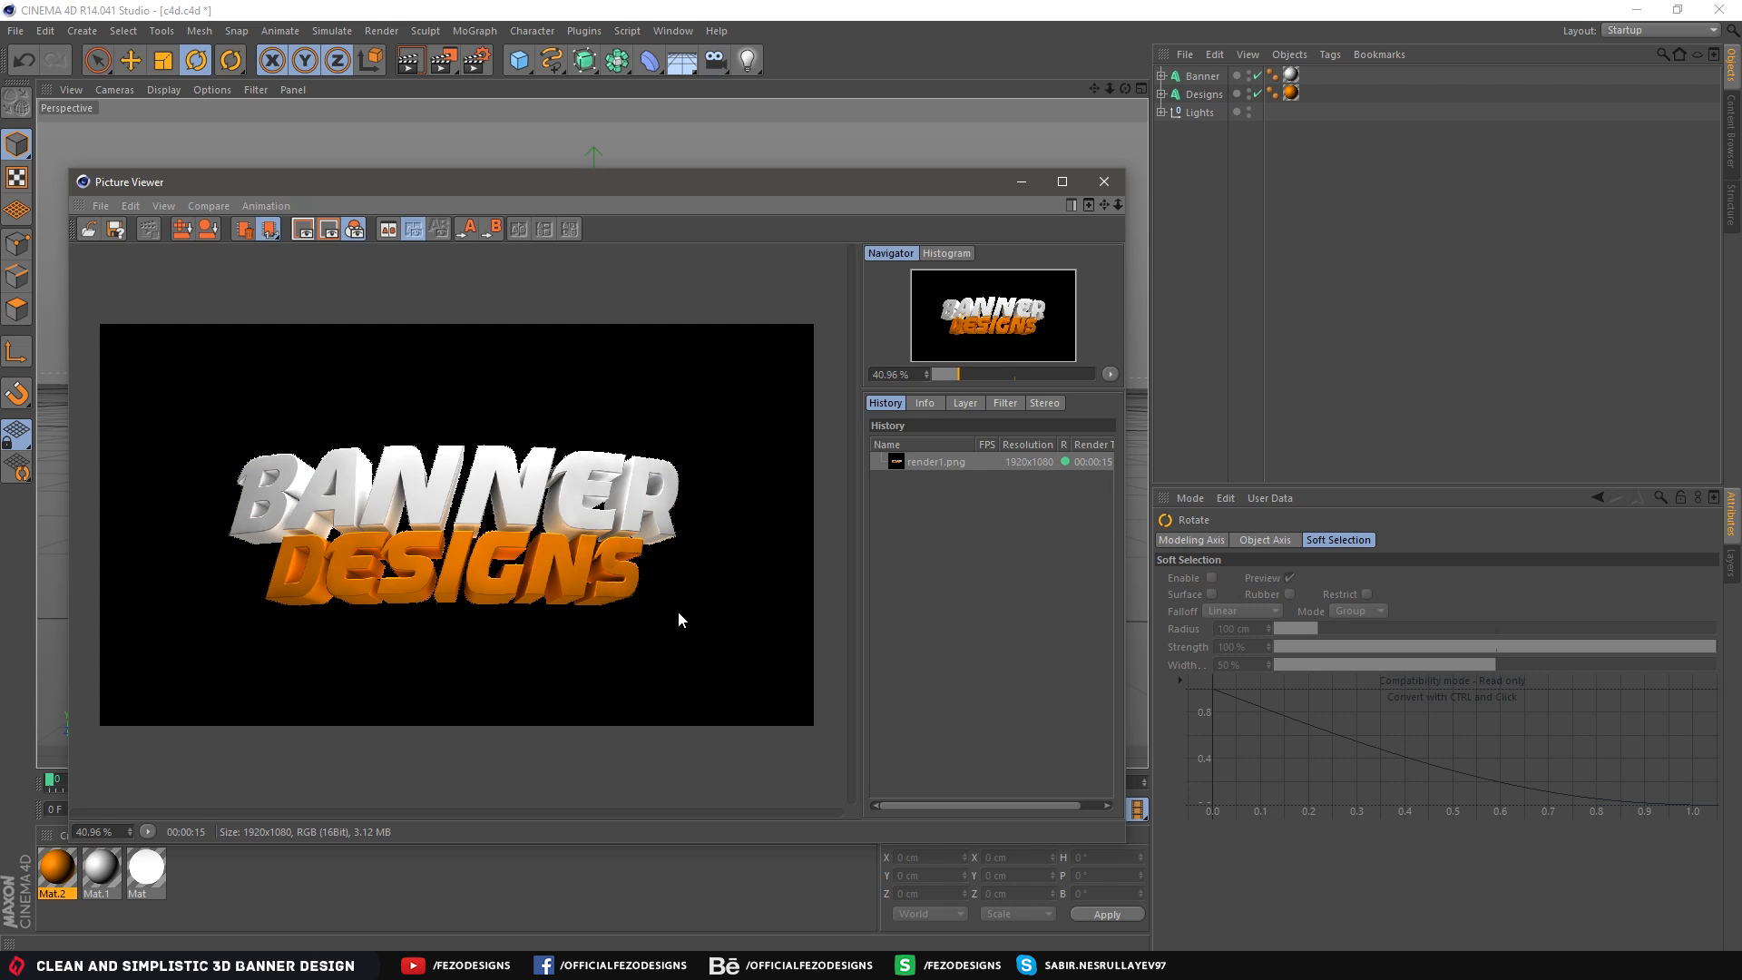
pyautogui.click(1103, 181)
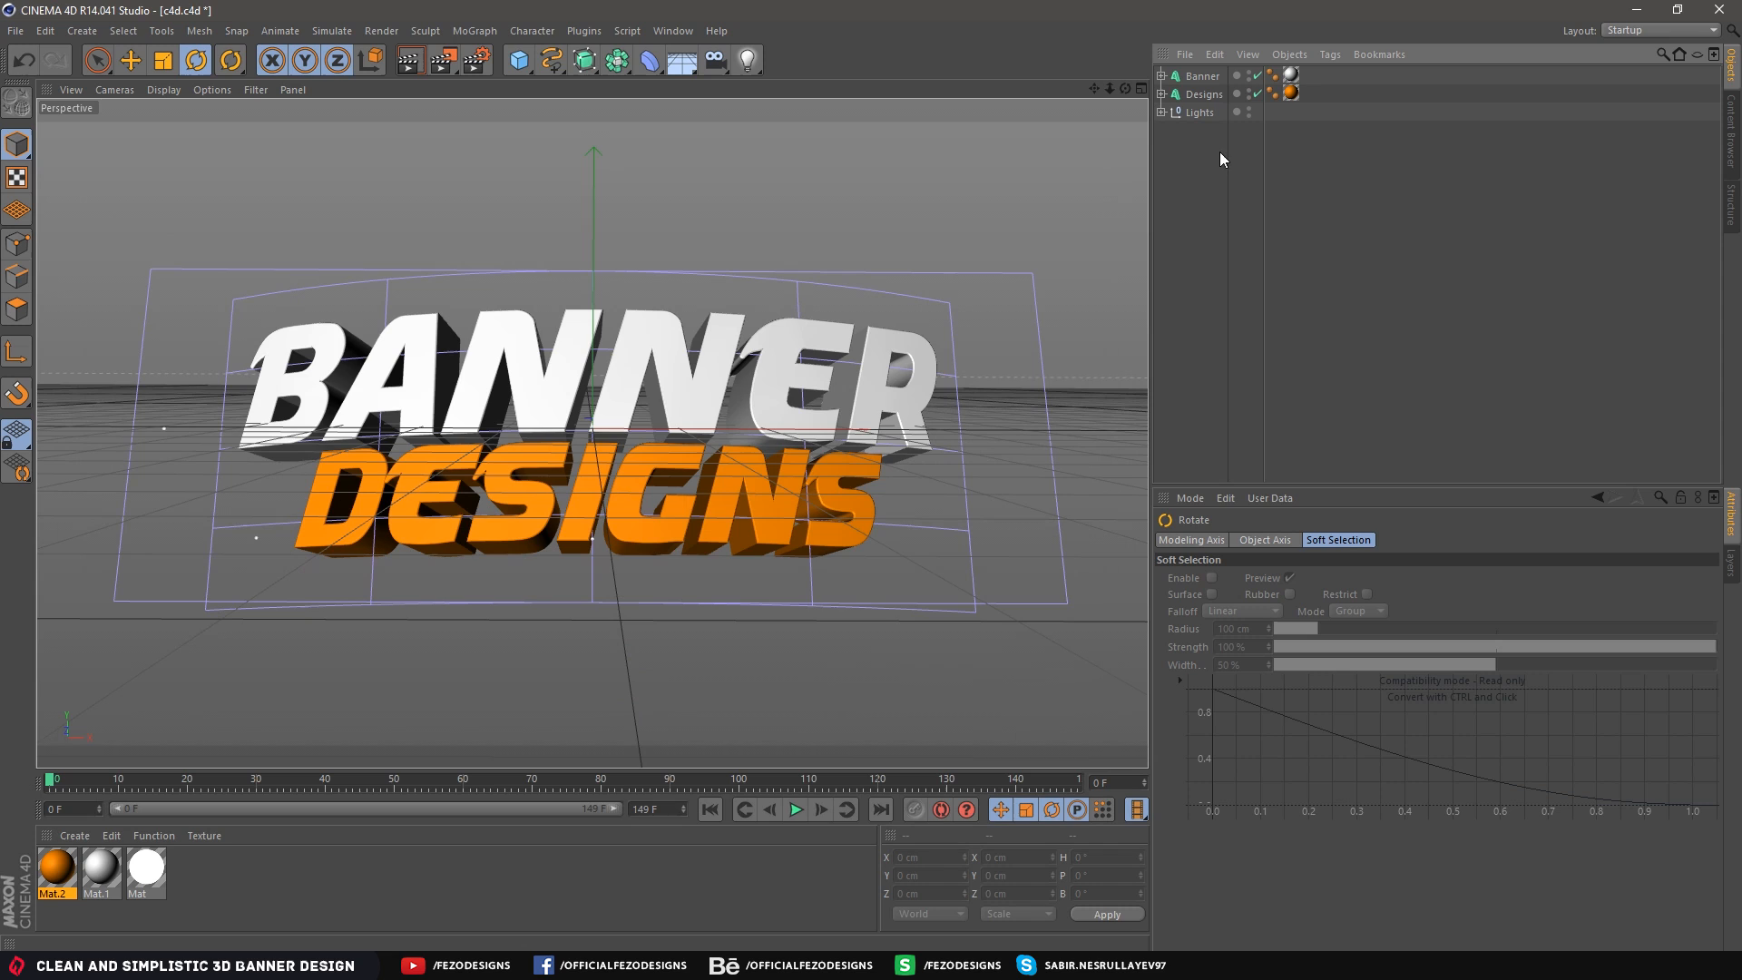
# Select the Banner and Designs text objects together and show their caps and rounding settings
pyautogui.click(1203, 76)
pyautogui.keyDown('ctrl'); pyautogui.click(1204, 94); pyautogui.keyUp('ctrl')
pyautogui.click(1293, 540)
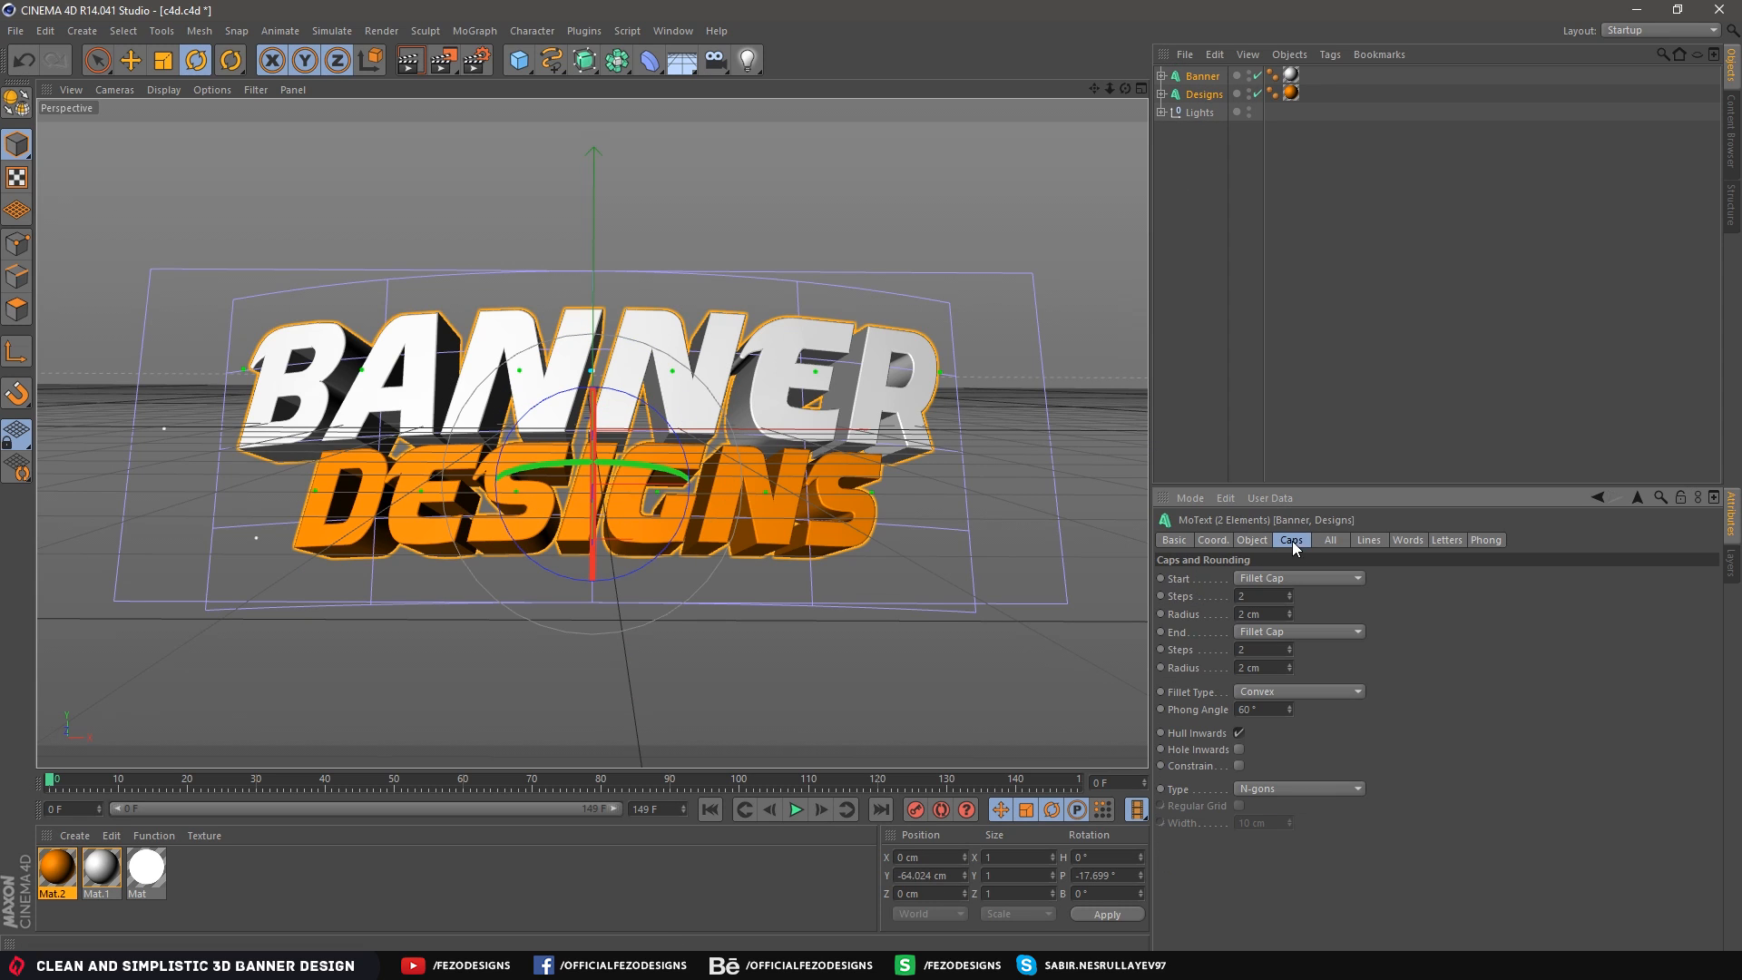
# Try the plain Cap type for both the start and end caps of the two texts
pyautogui.click(1268, 581)
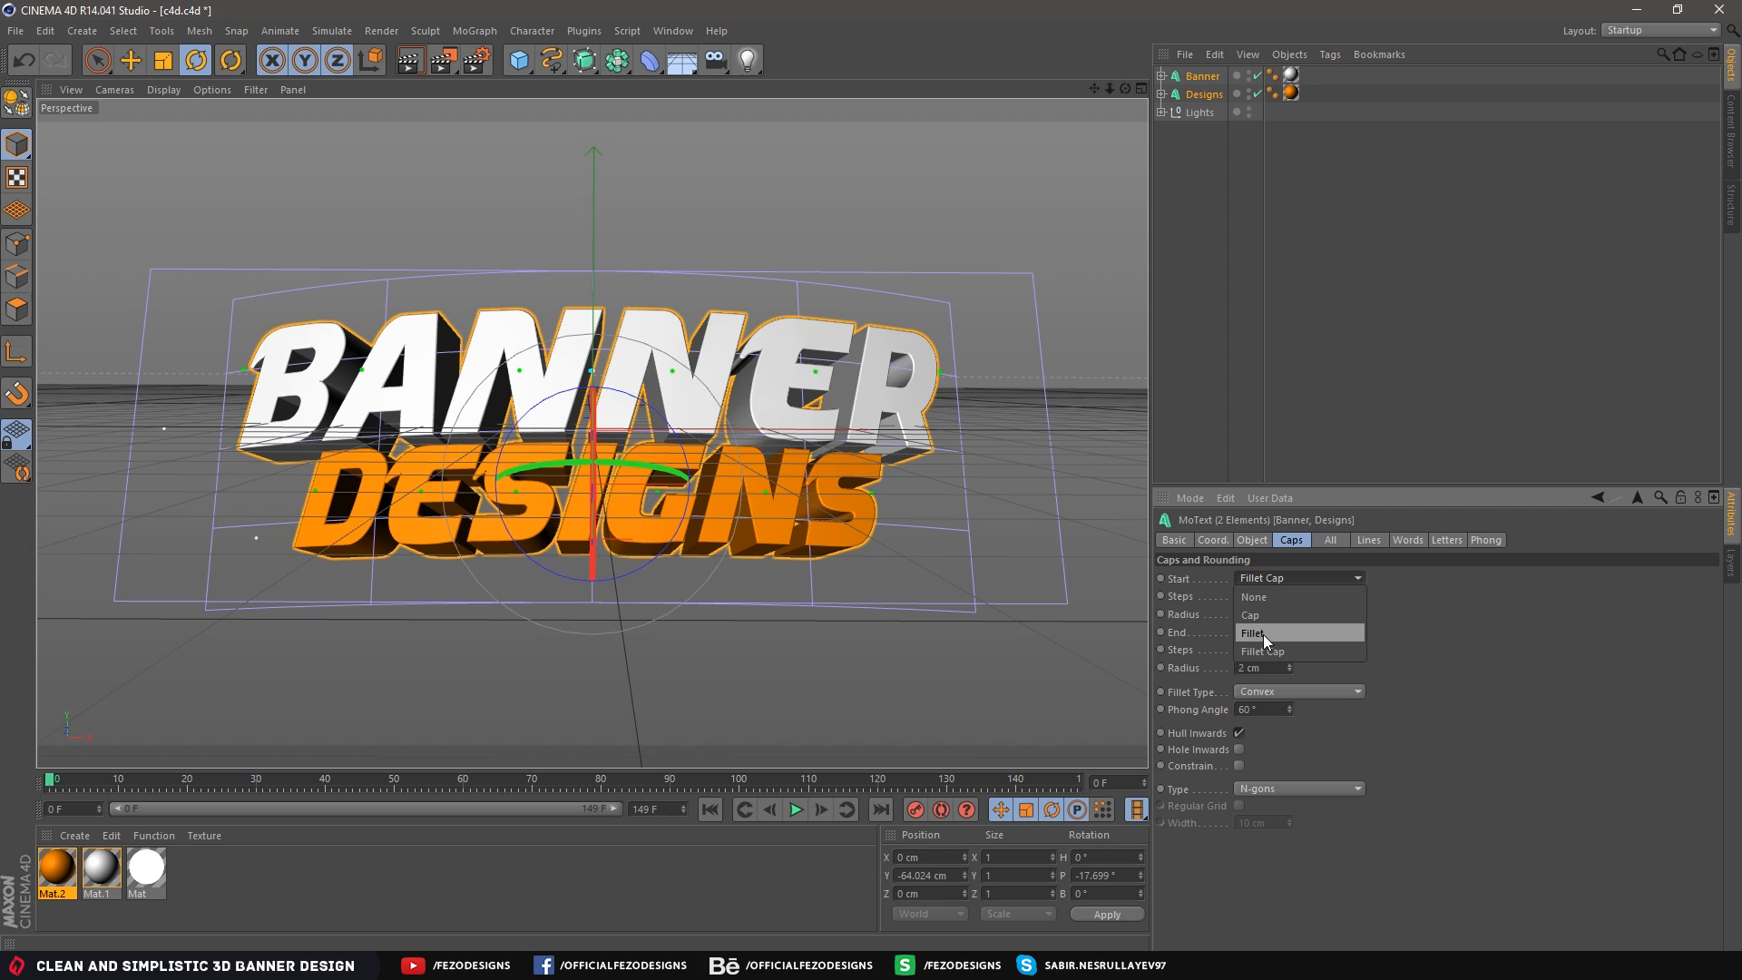
pyautogui.click(1269, 614)
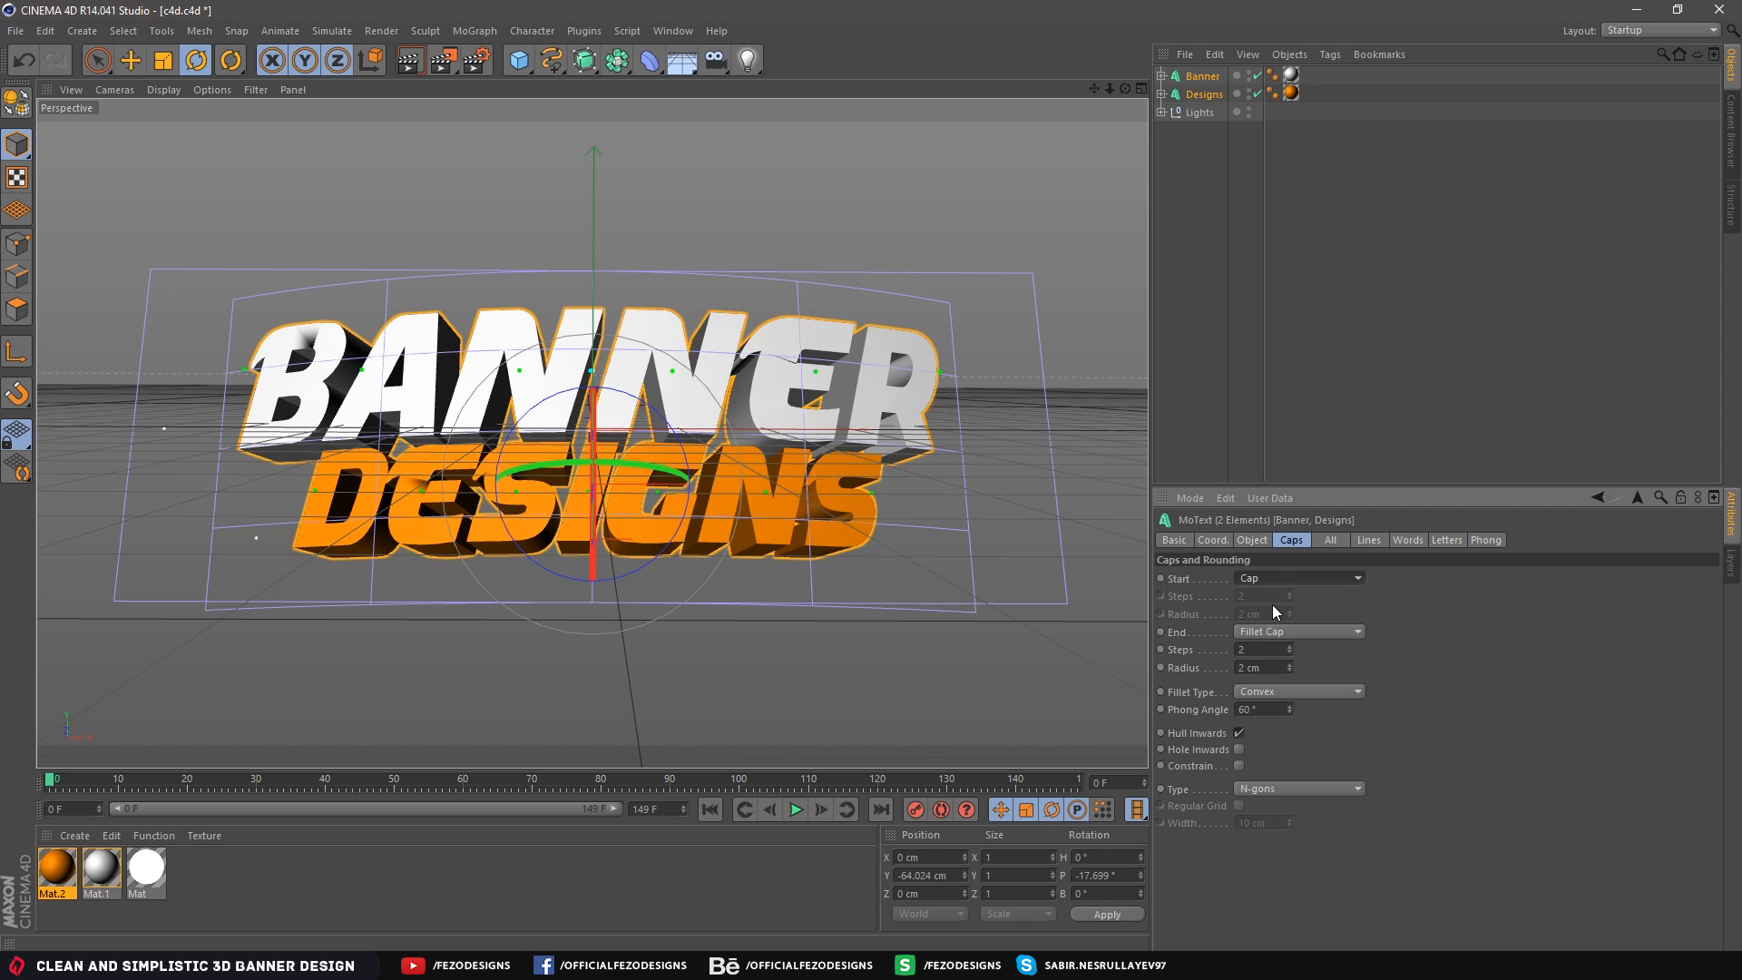
pyautogui.click(1263, 631)
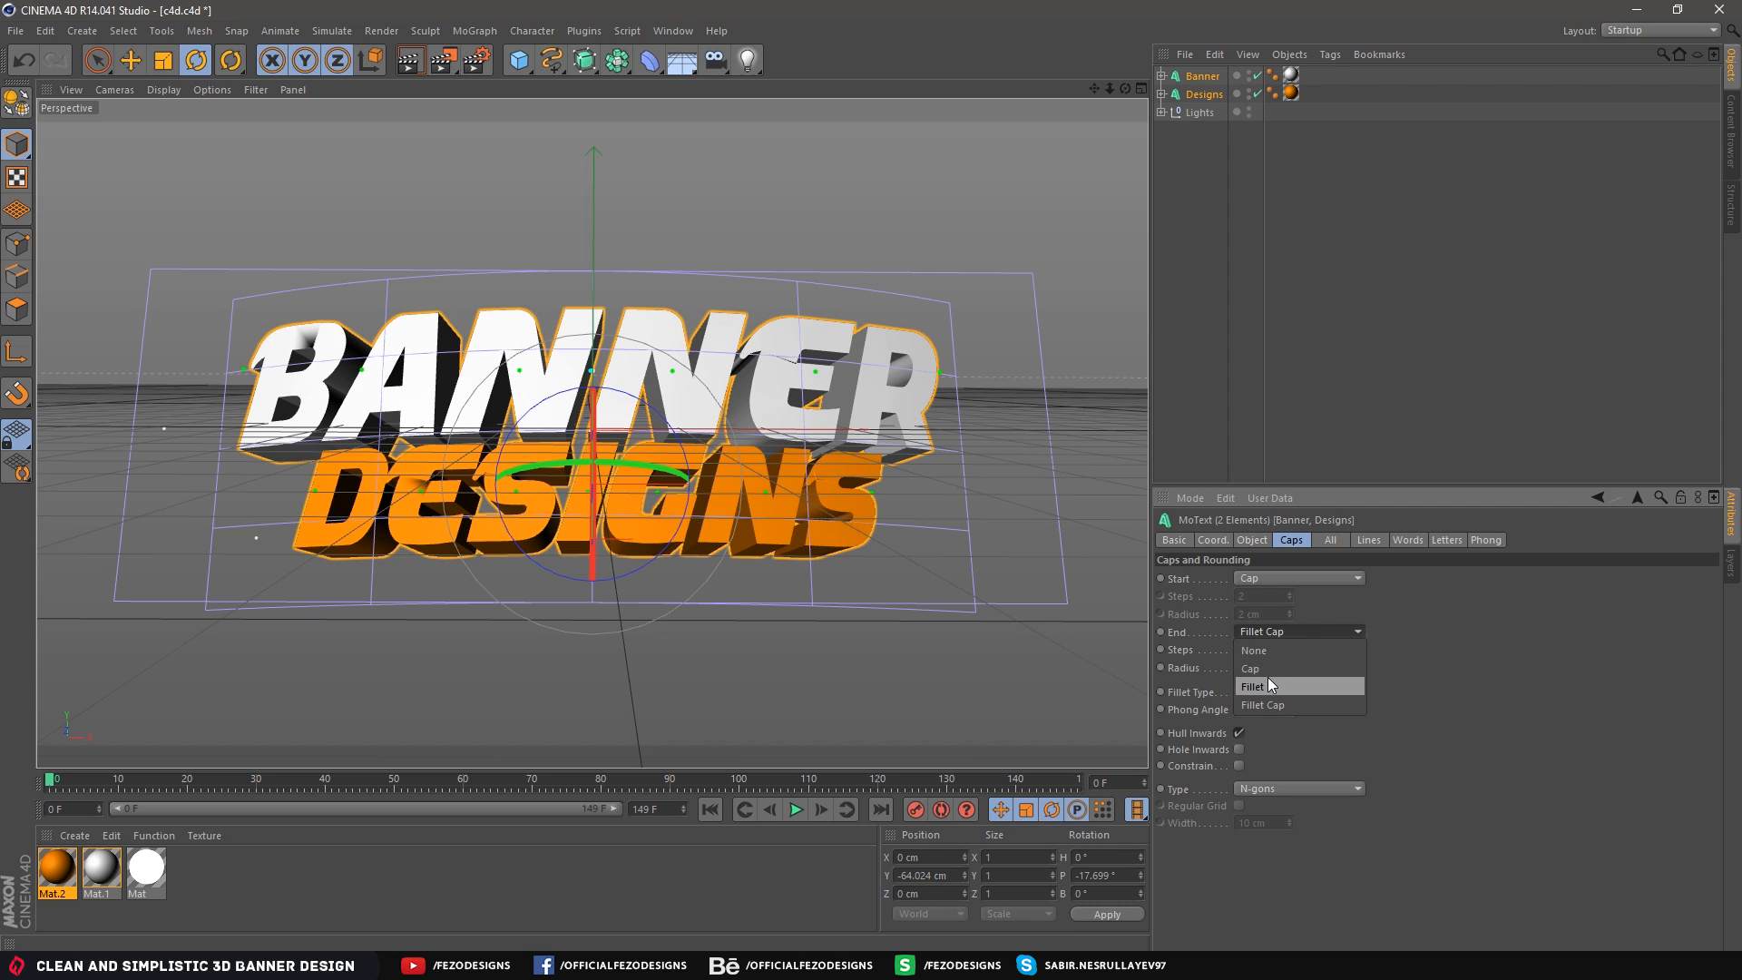
pyautogui.click(1267, 670)
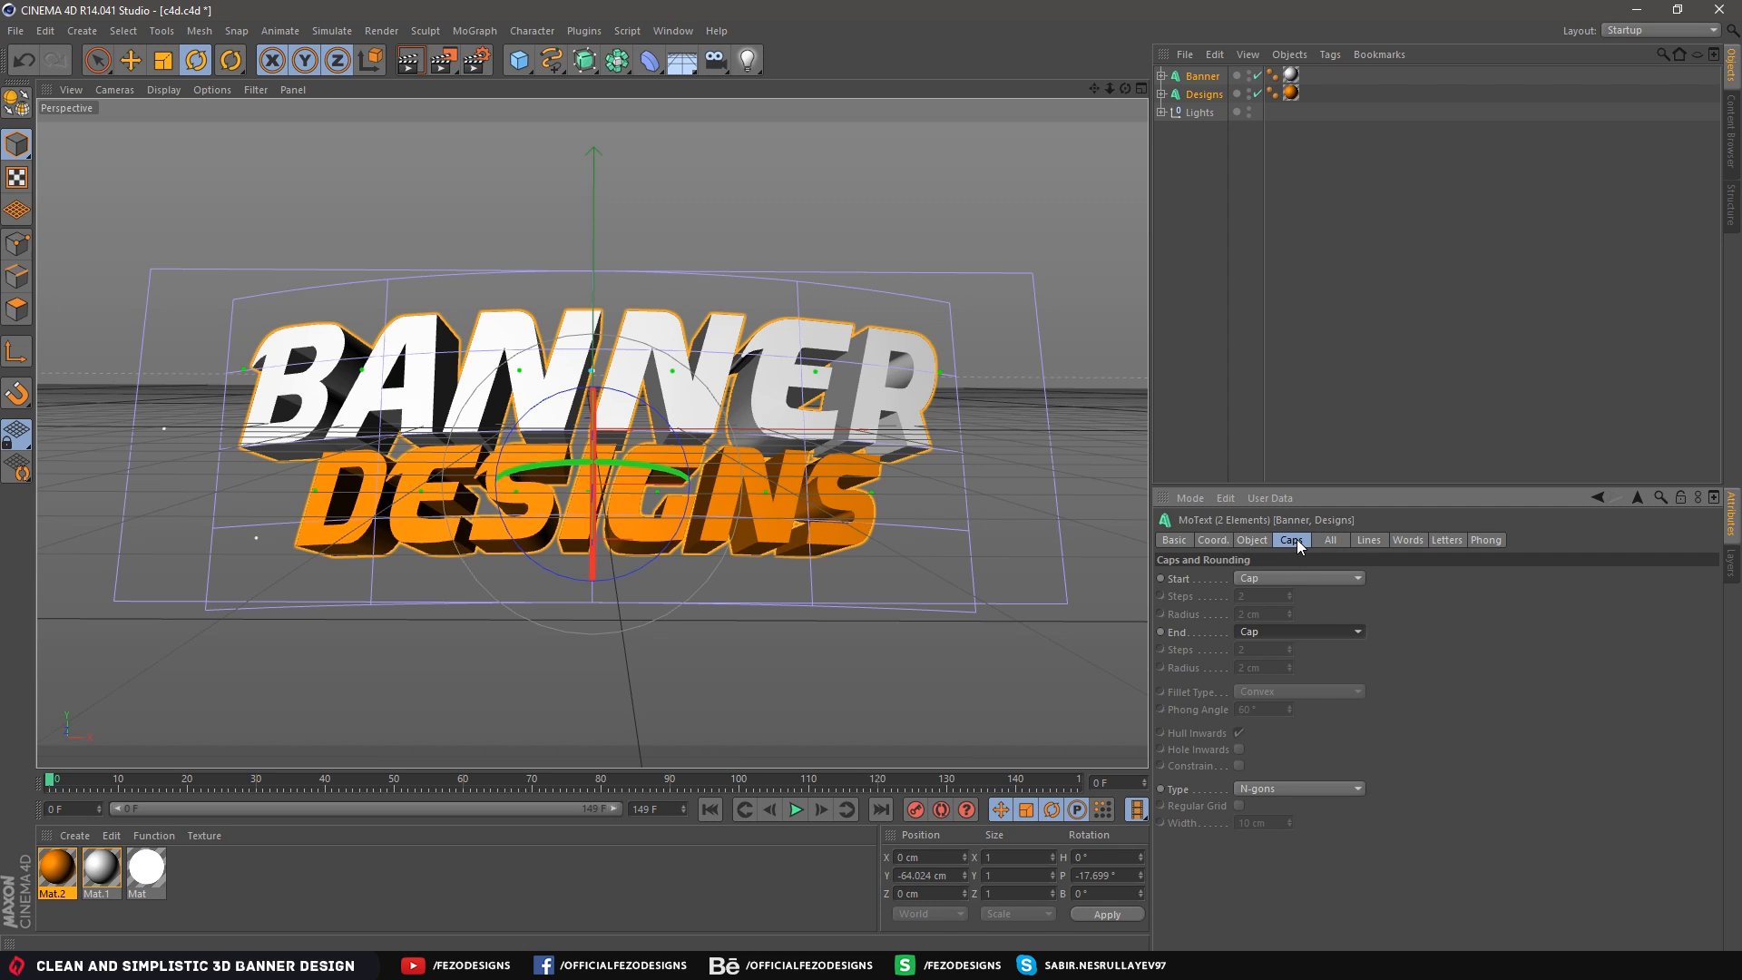
# Set the start and end caps of both texts to Fillet Cap with 1 step and a 1 cm radius
pyautogui.click(1287, 579)
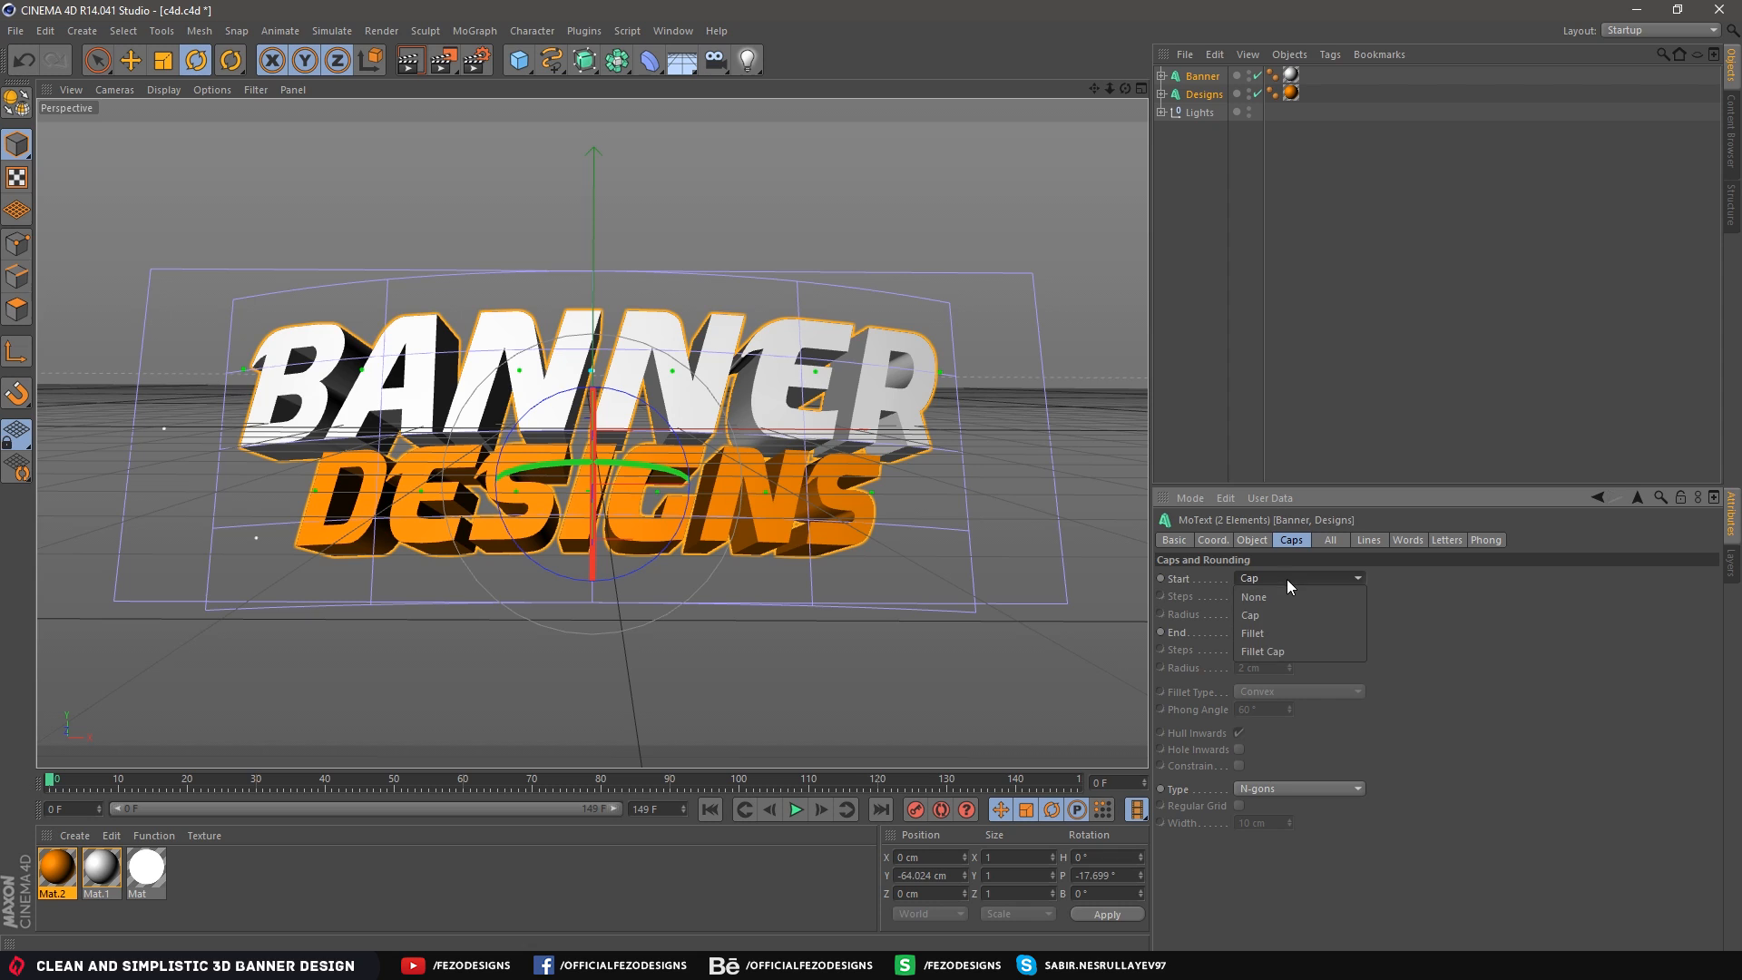
pyautogui.click(1298, 652)
pyautogui.click(1283, 633)
pyautogui.click(1274, 704)
pyautogui.moveTo(1252, 597); pyautogui.dragTo(1224, 624)
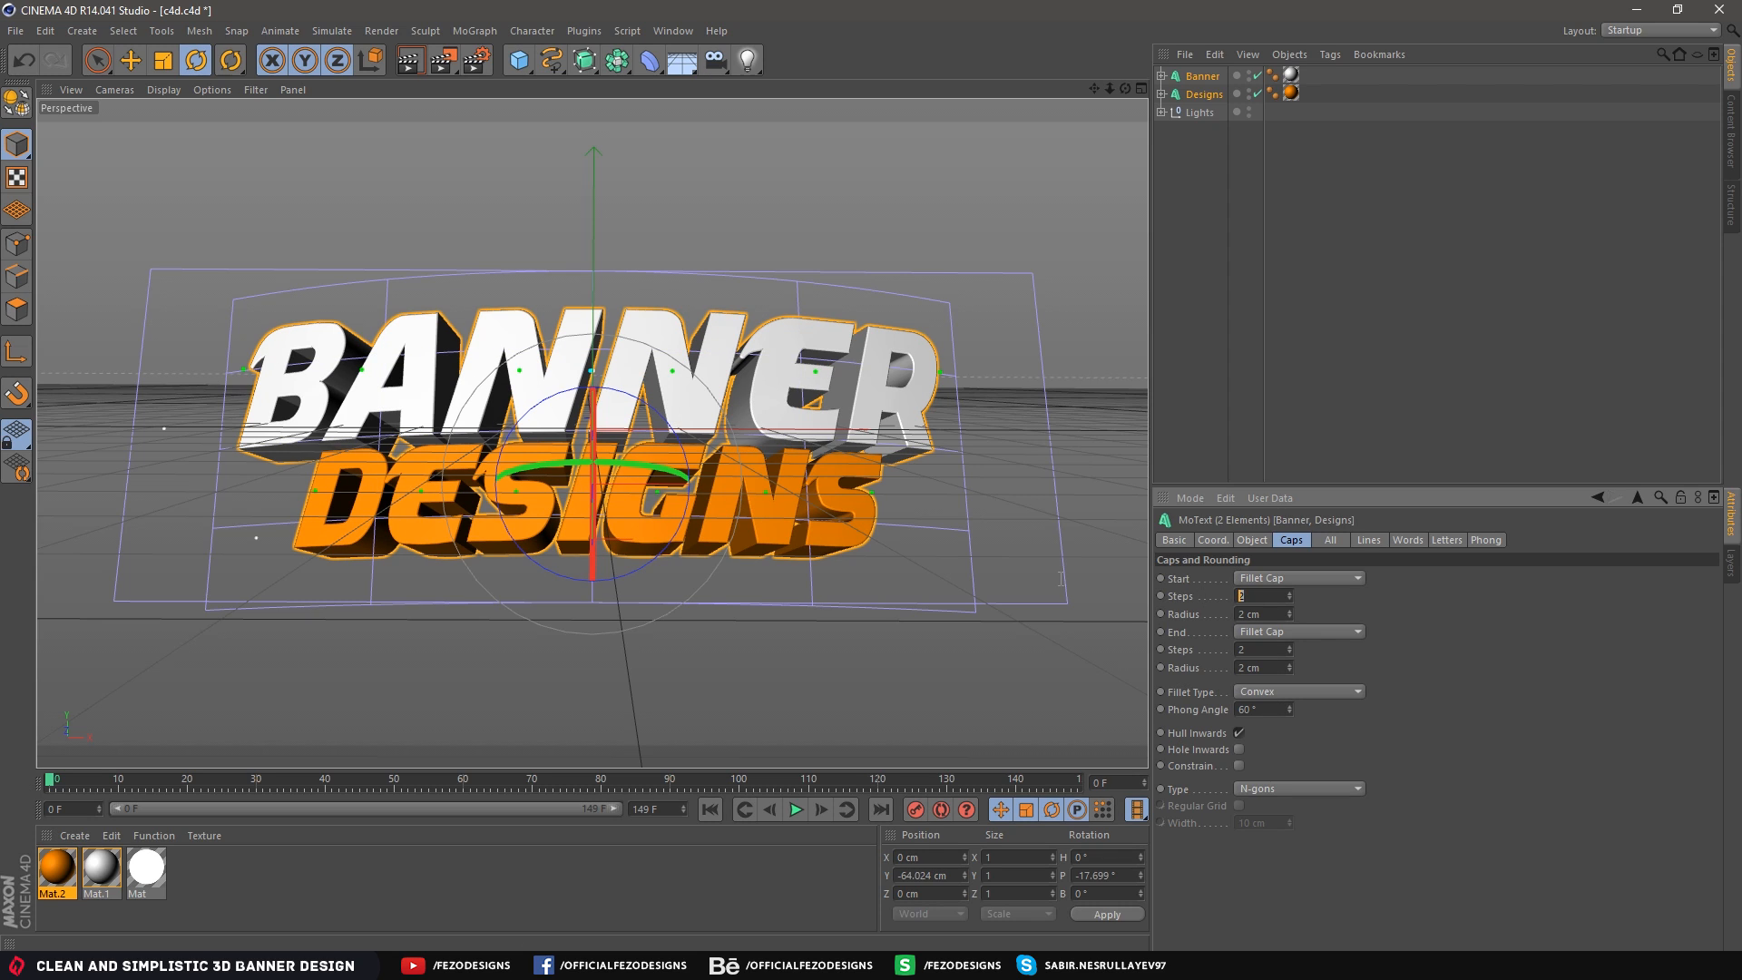
pyautogui.write('1')
pyautogui.press('Tab')
pyautogui.write('1')
pyautogui.doubleClick(1270, 649)
pyautogui.write('1')
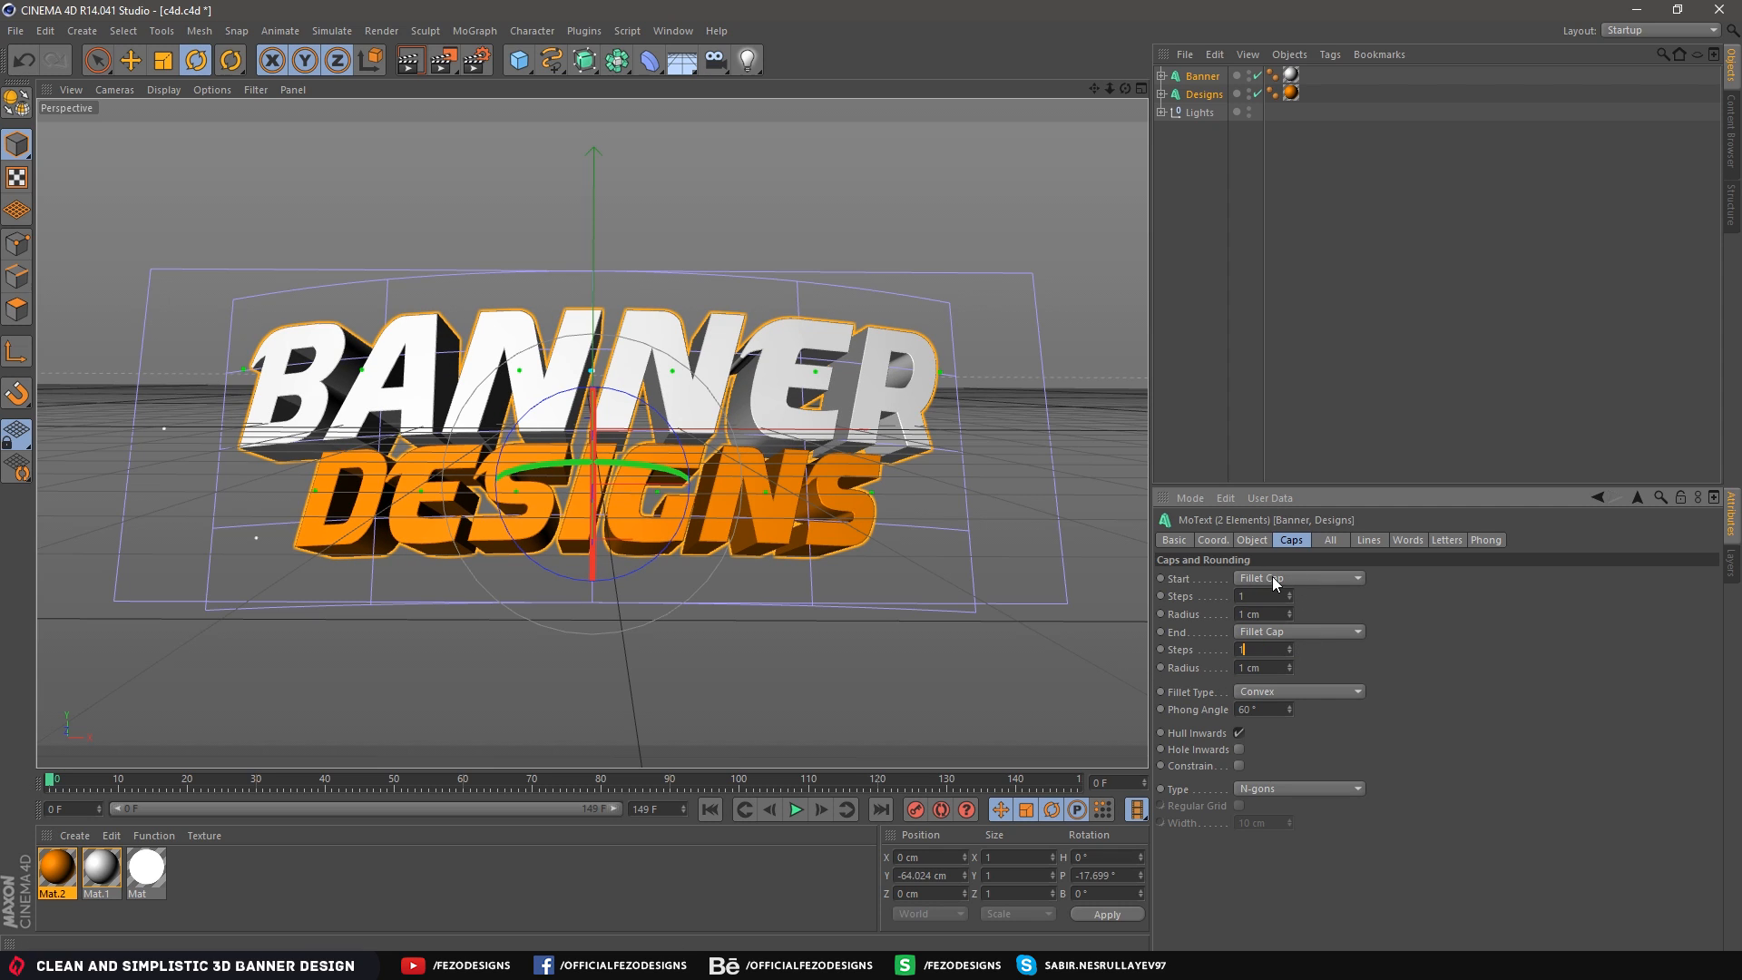
pyautogui.click(1261, 543)
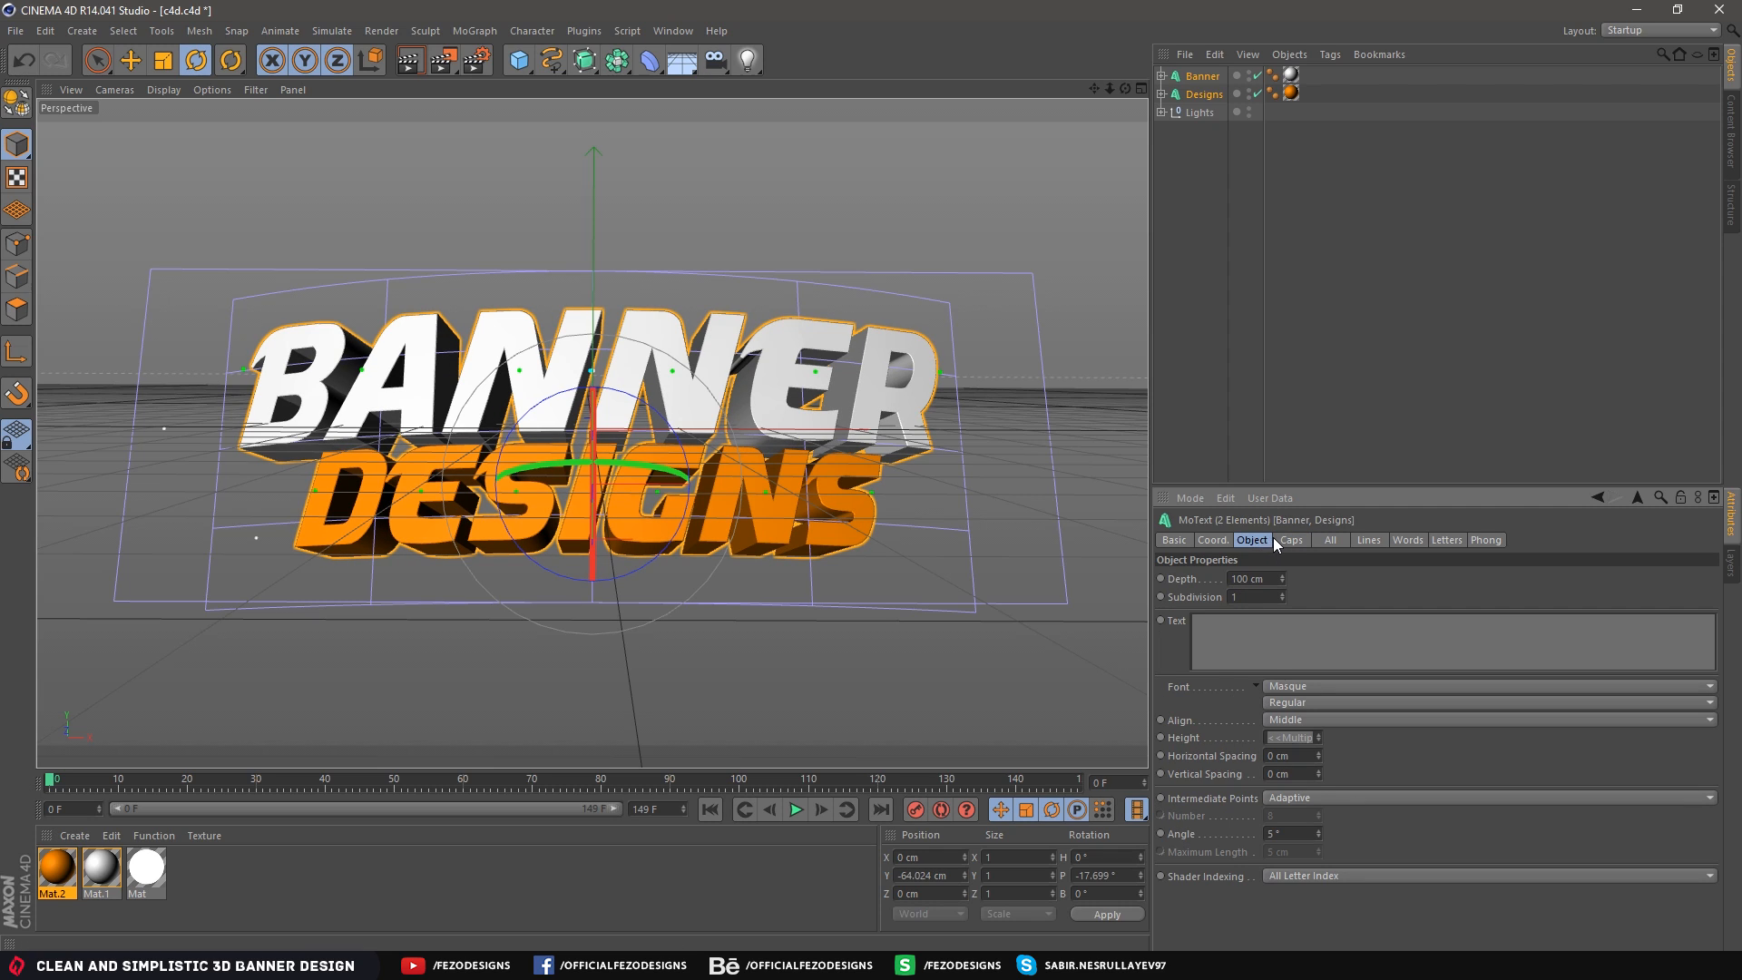
pyautogui.click(1282, 541)
pyautogui.click(1280, 579)
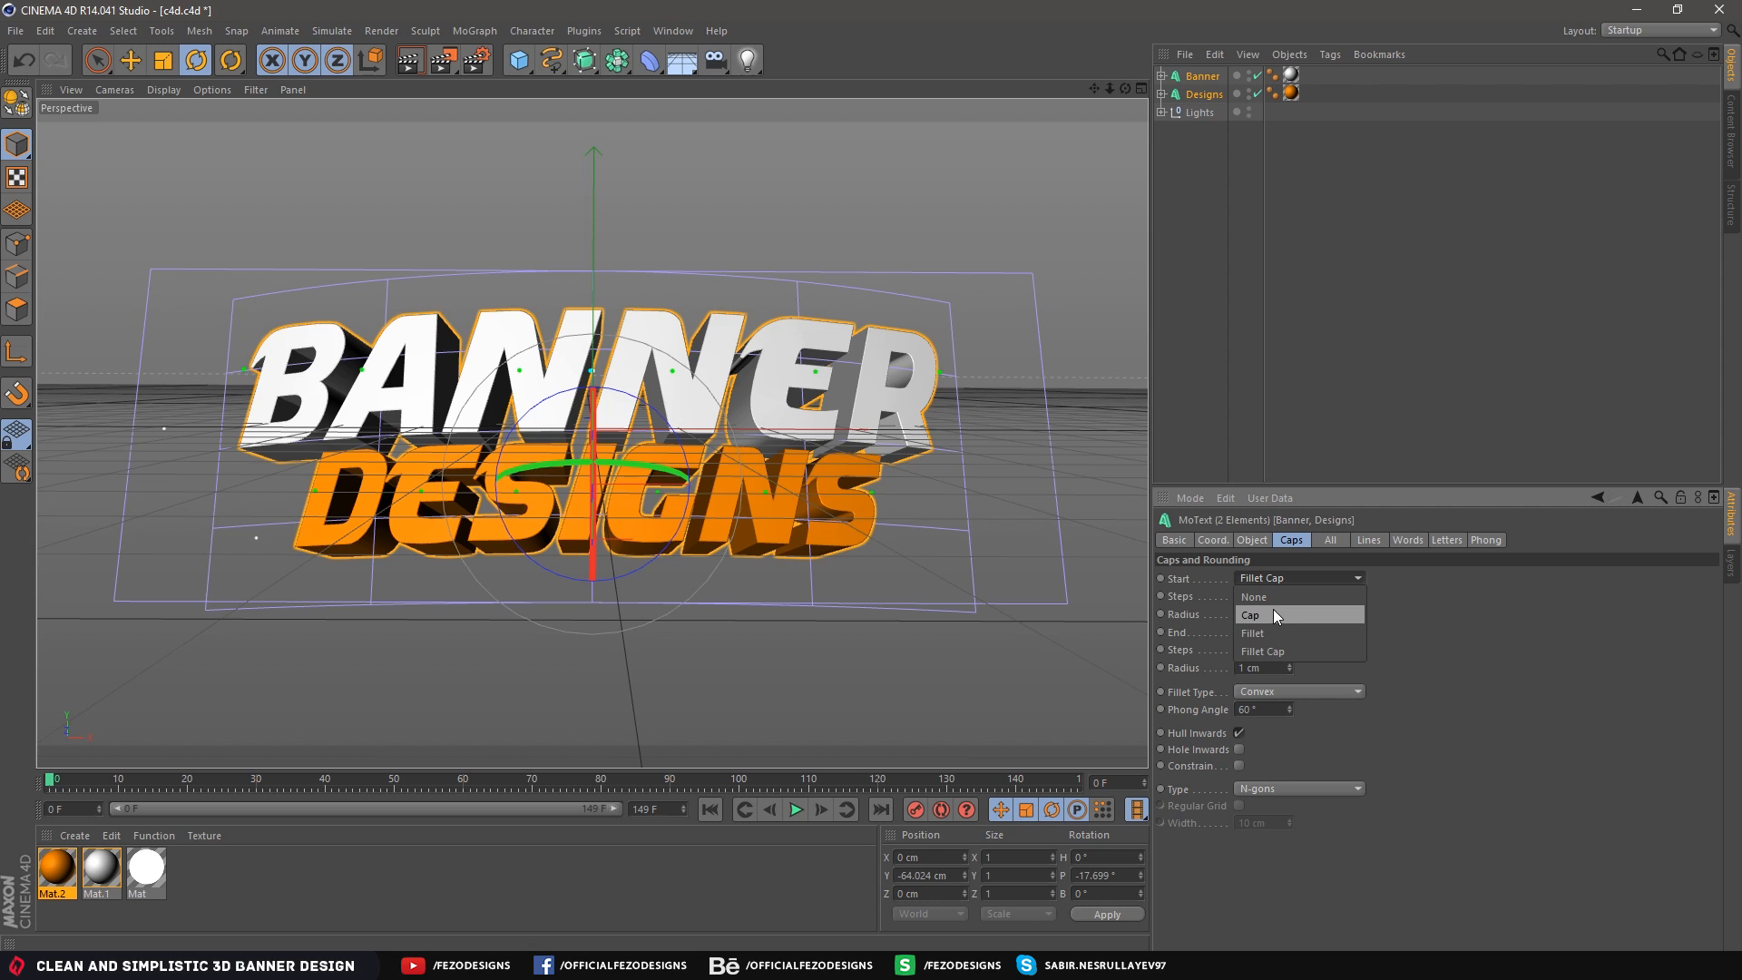
pyautogui.click(1435, 628)
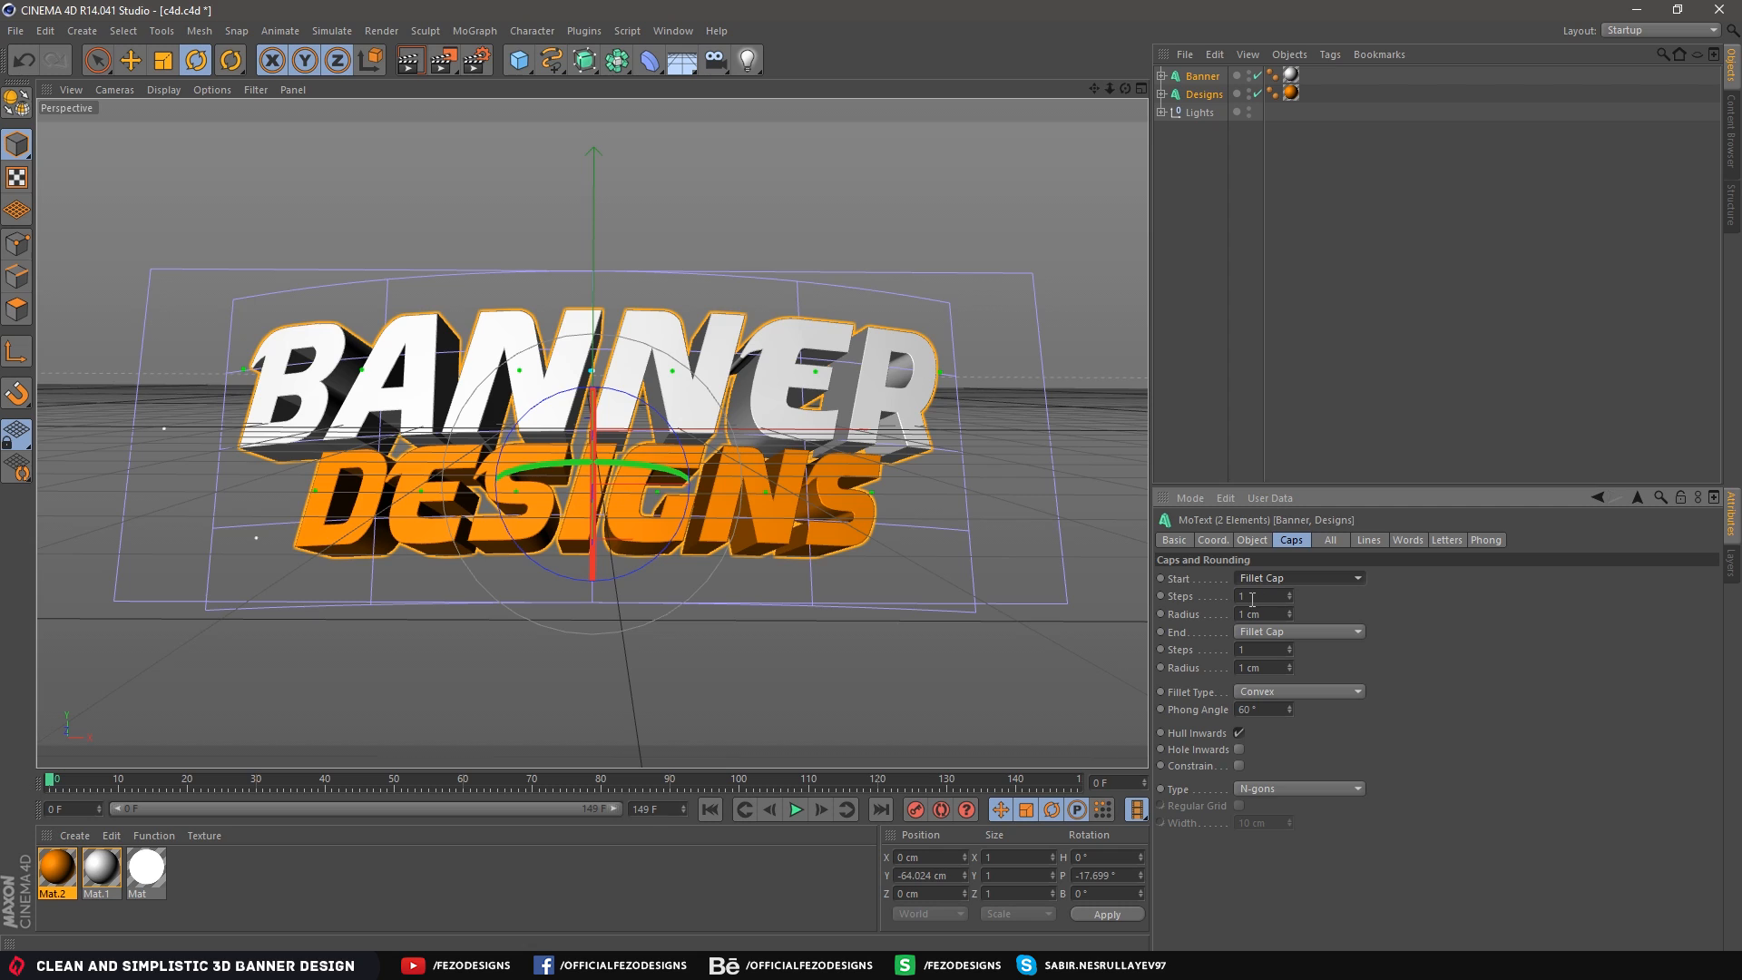
# Set the extrusion depth of the Banner and Designs texts to 1 cm and deselect them
pyautogui.click(1252, 541)
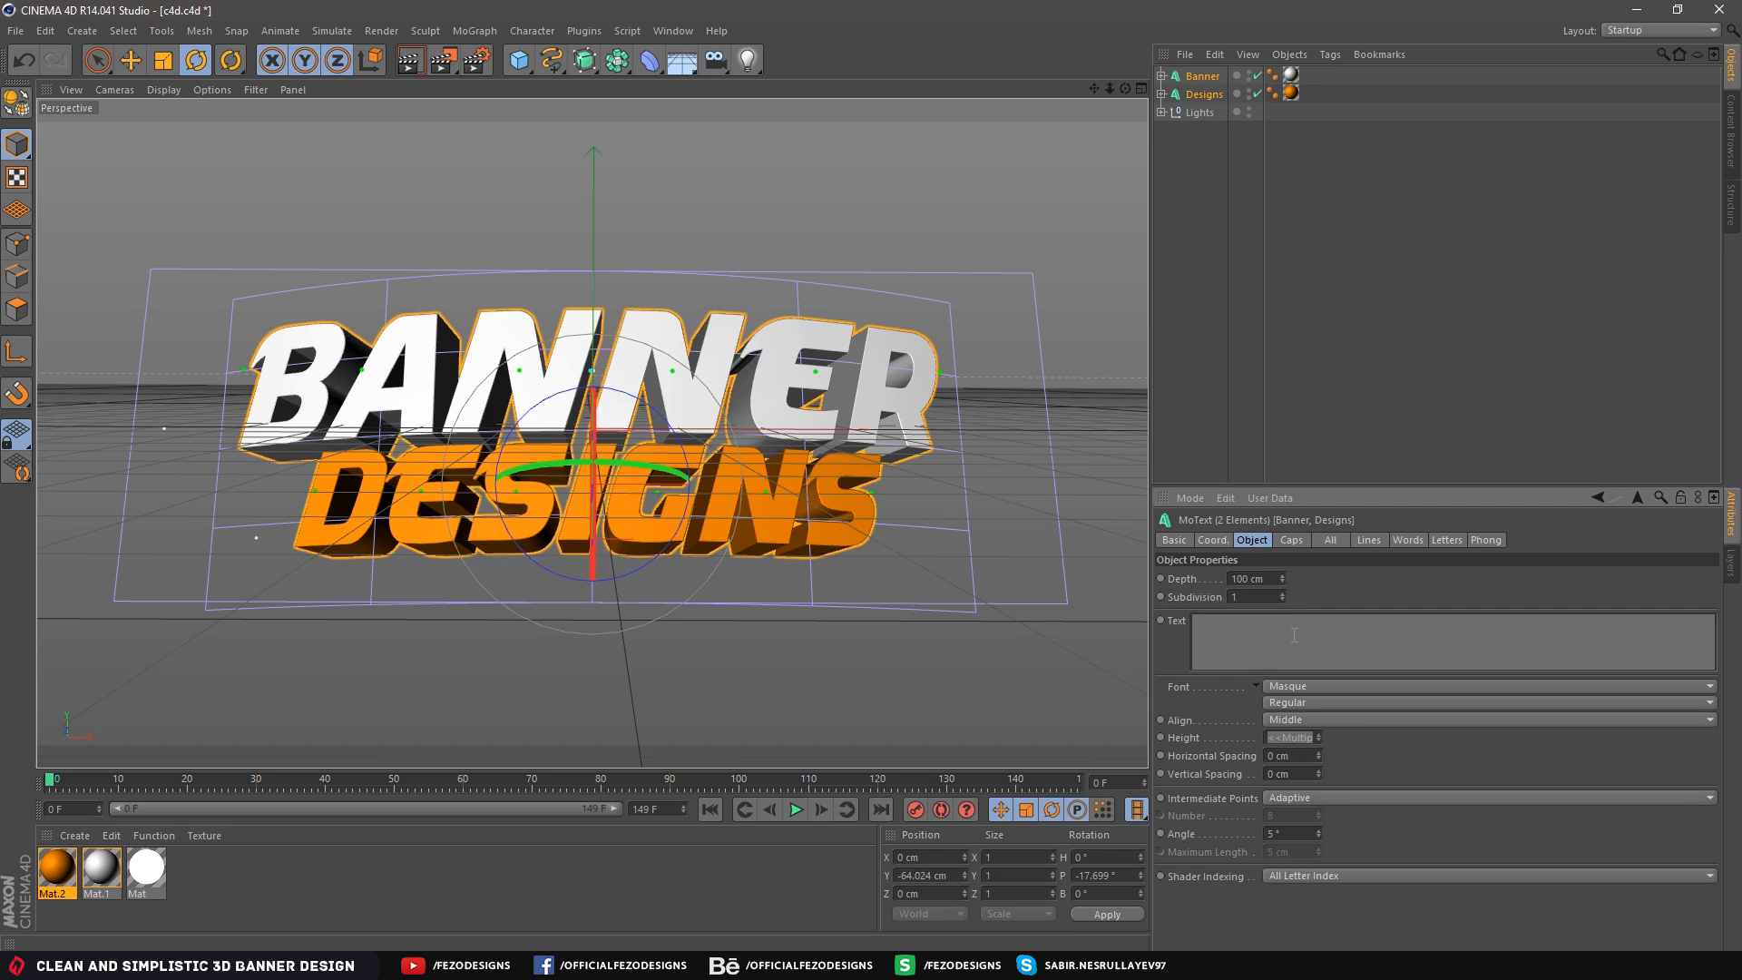
pyautogui.click(1271, 579)
pyautogui.write('1')
pyautogui.press('Return')
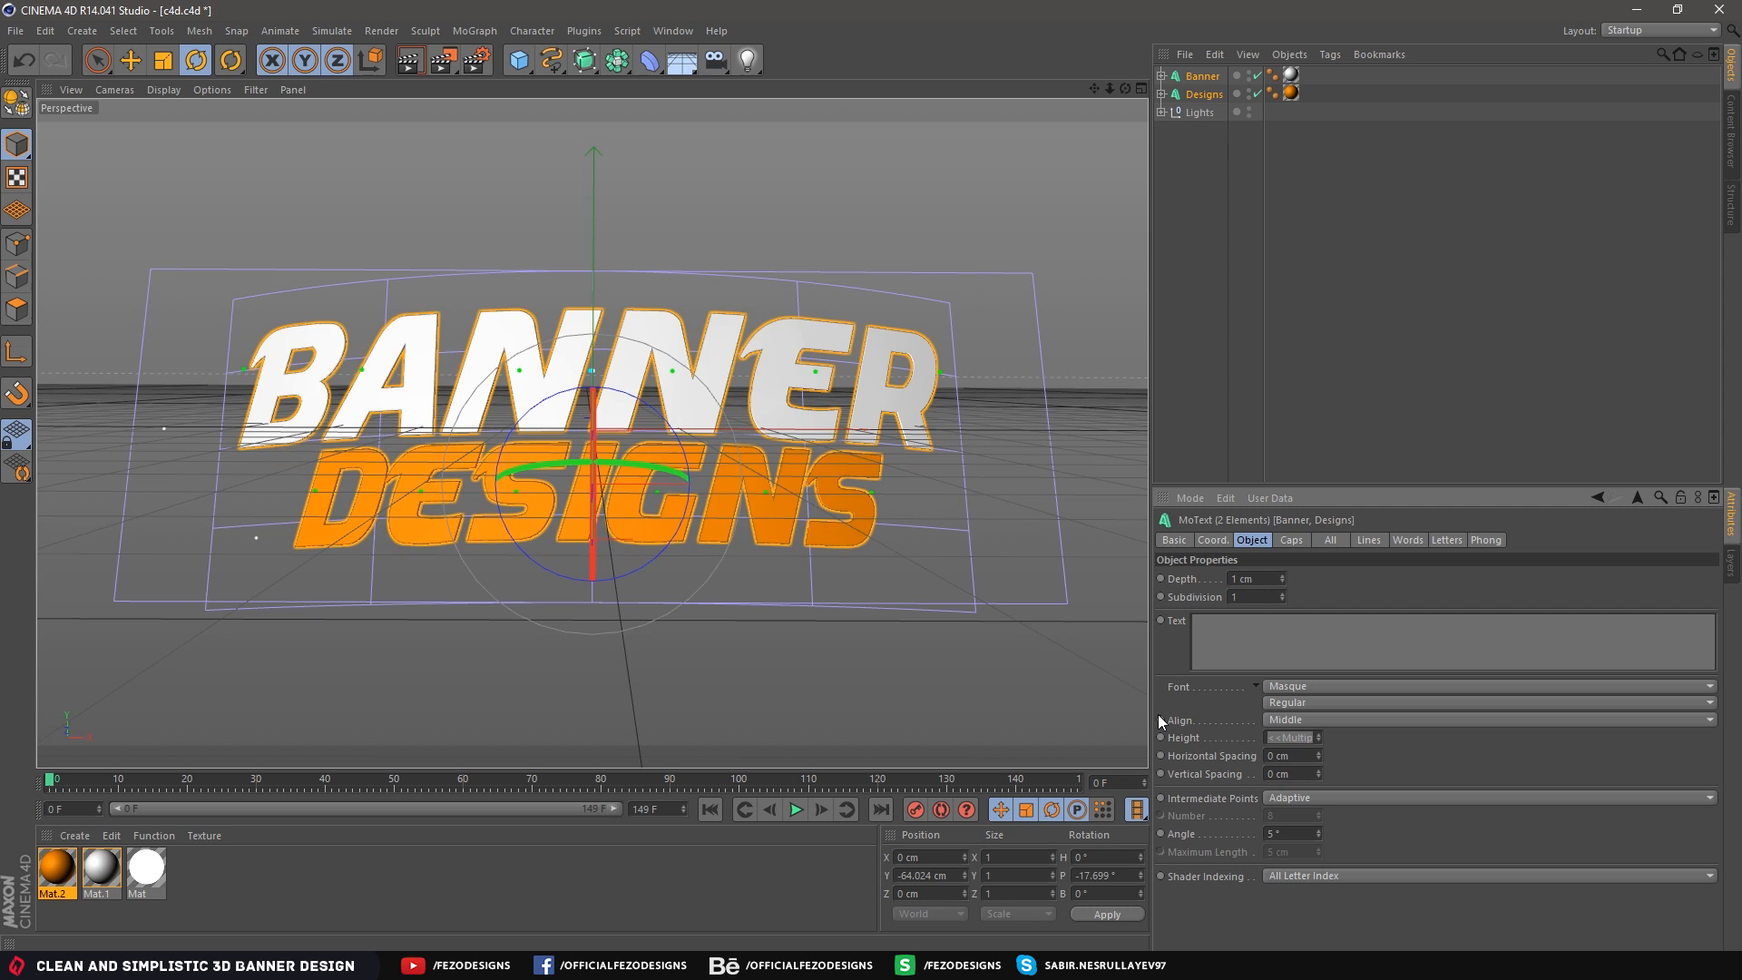
pyautogui.click(1277, 329)
# Change the render output file to render2 in the Renders folder and close the render settings
pyautogui.click(476, 60)
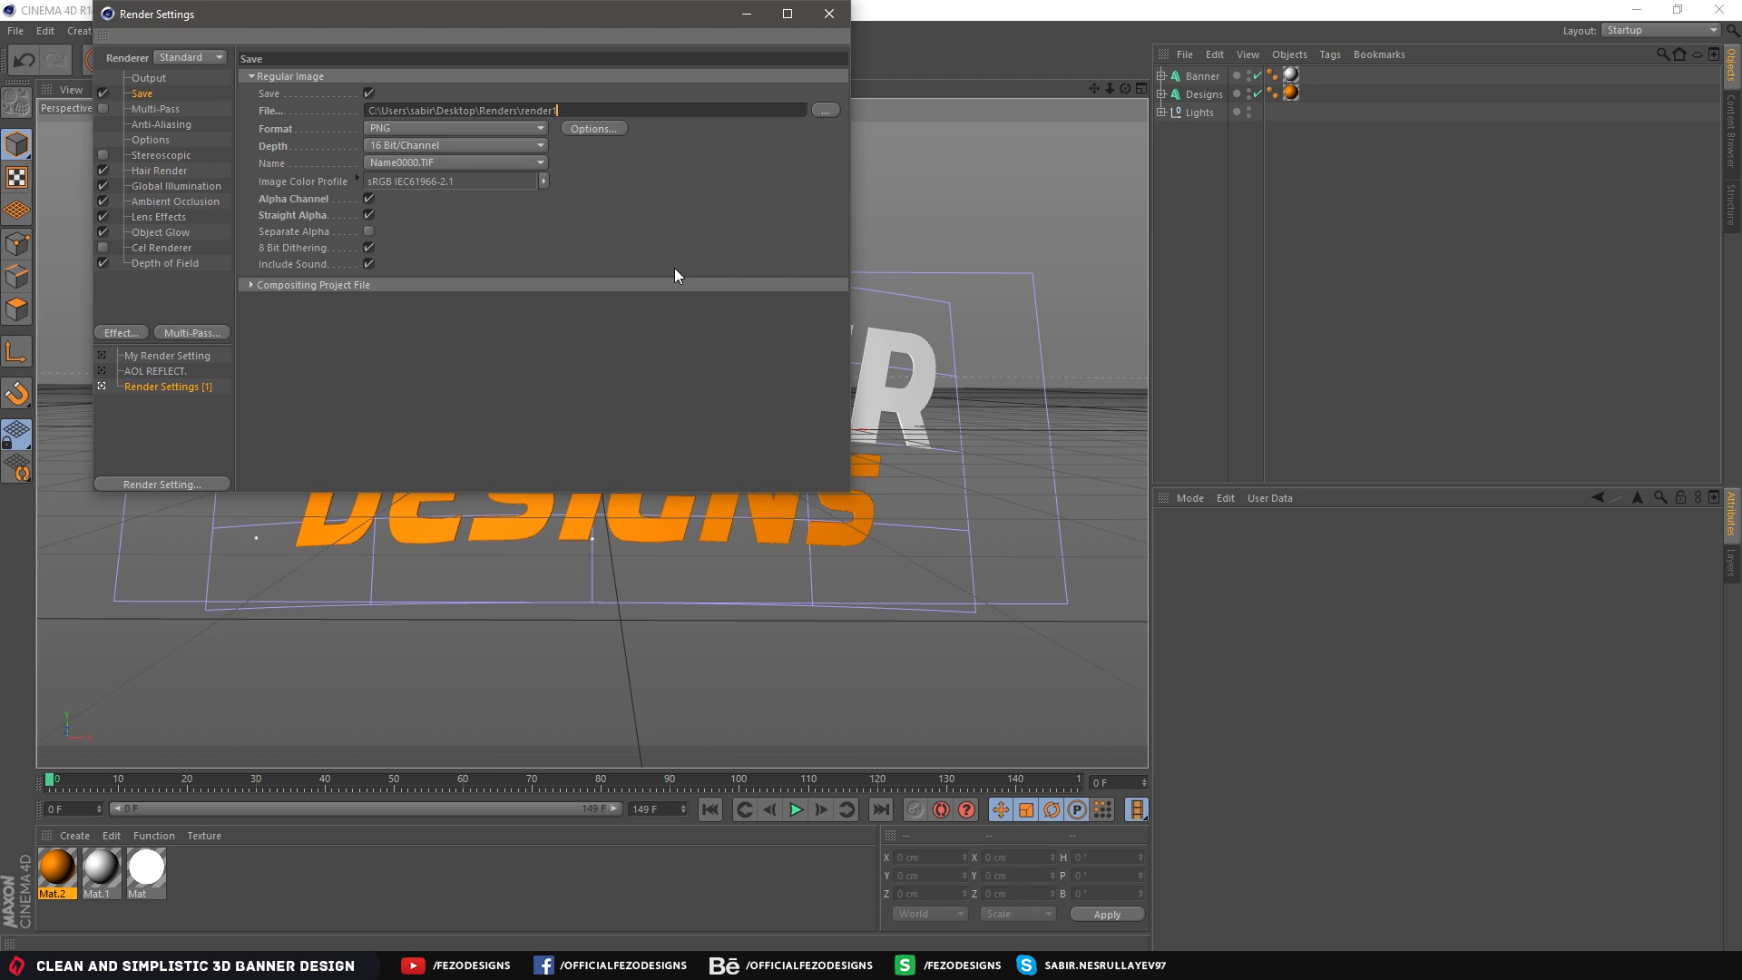
pyautogui.click(825, 110)
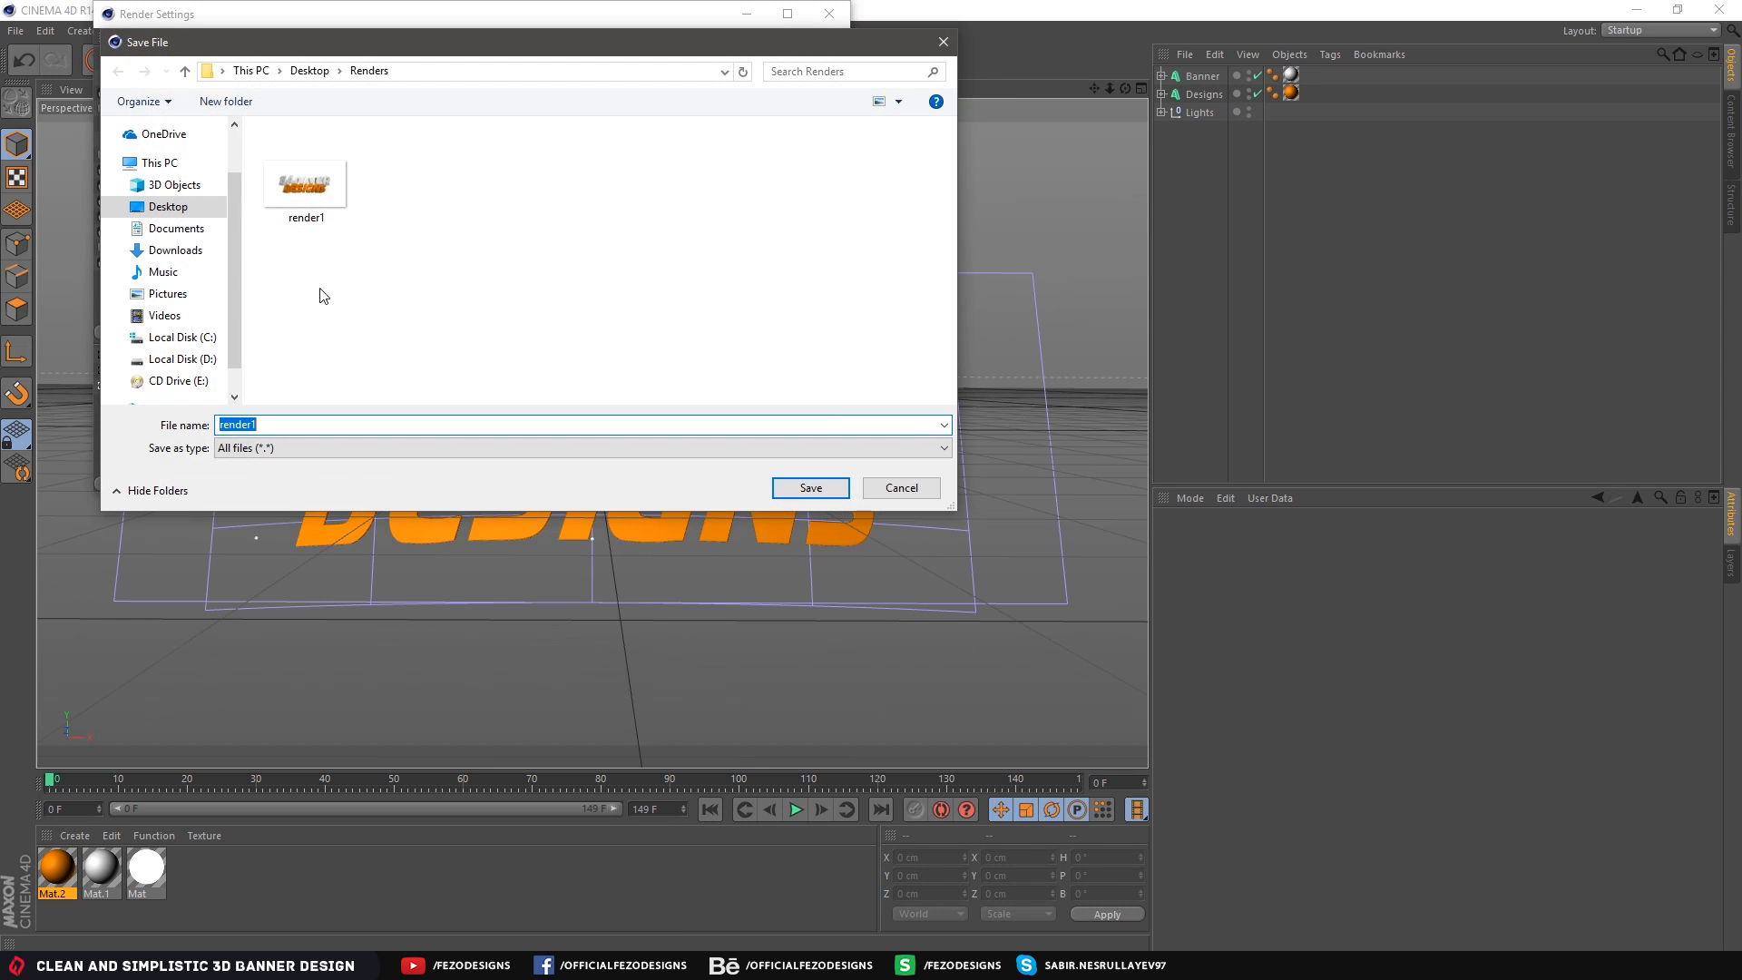
pyautogui.write('render2')
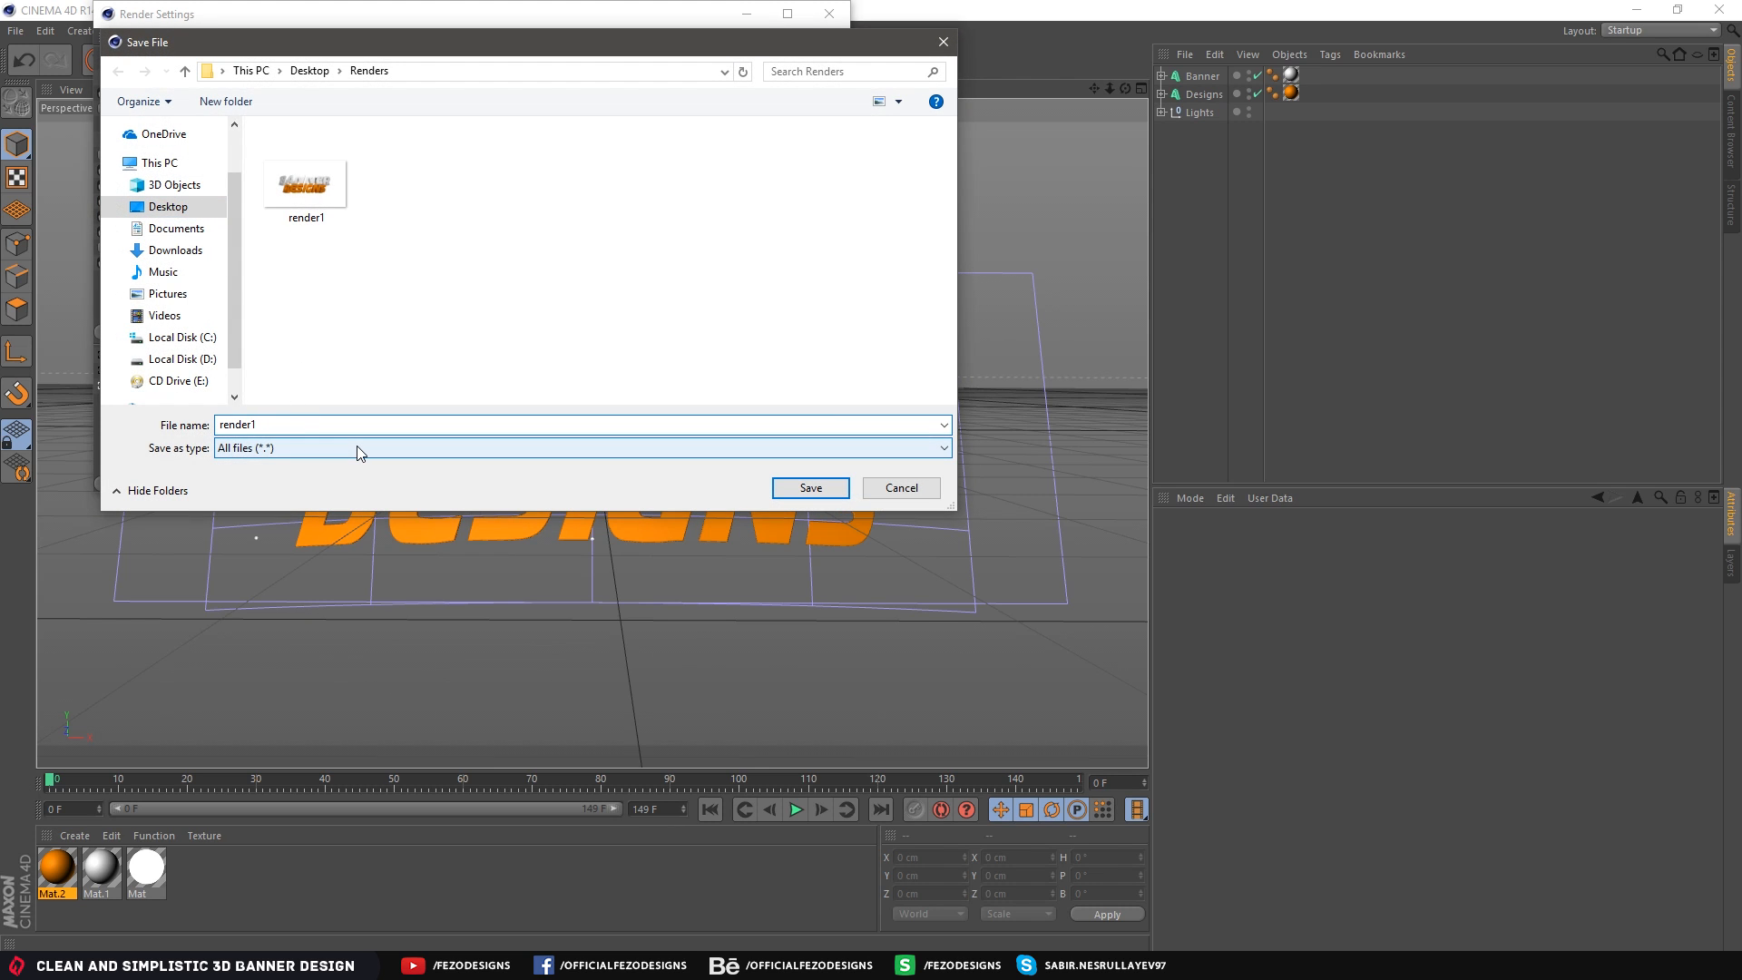
pyautogui.click(811, 488)
pyautogui.click(835, 20)
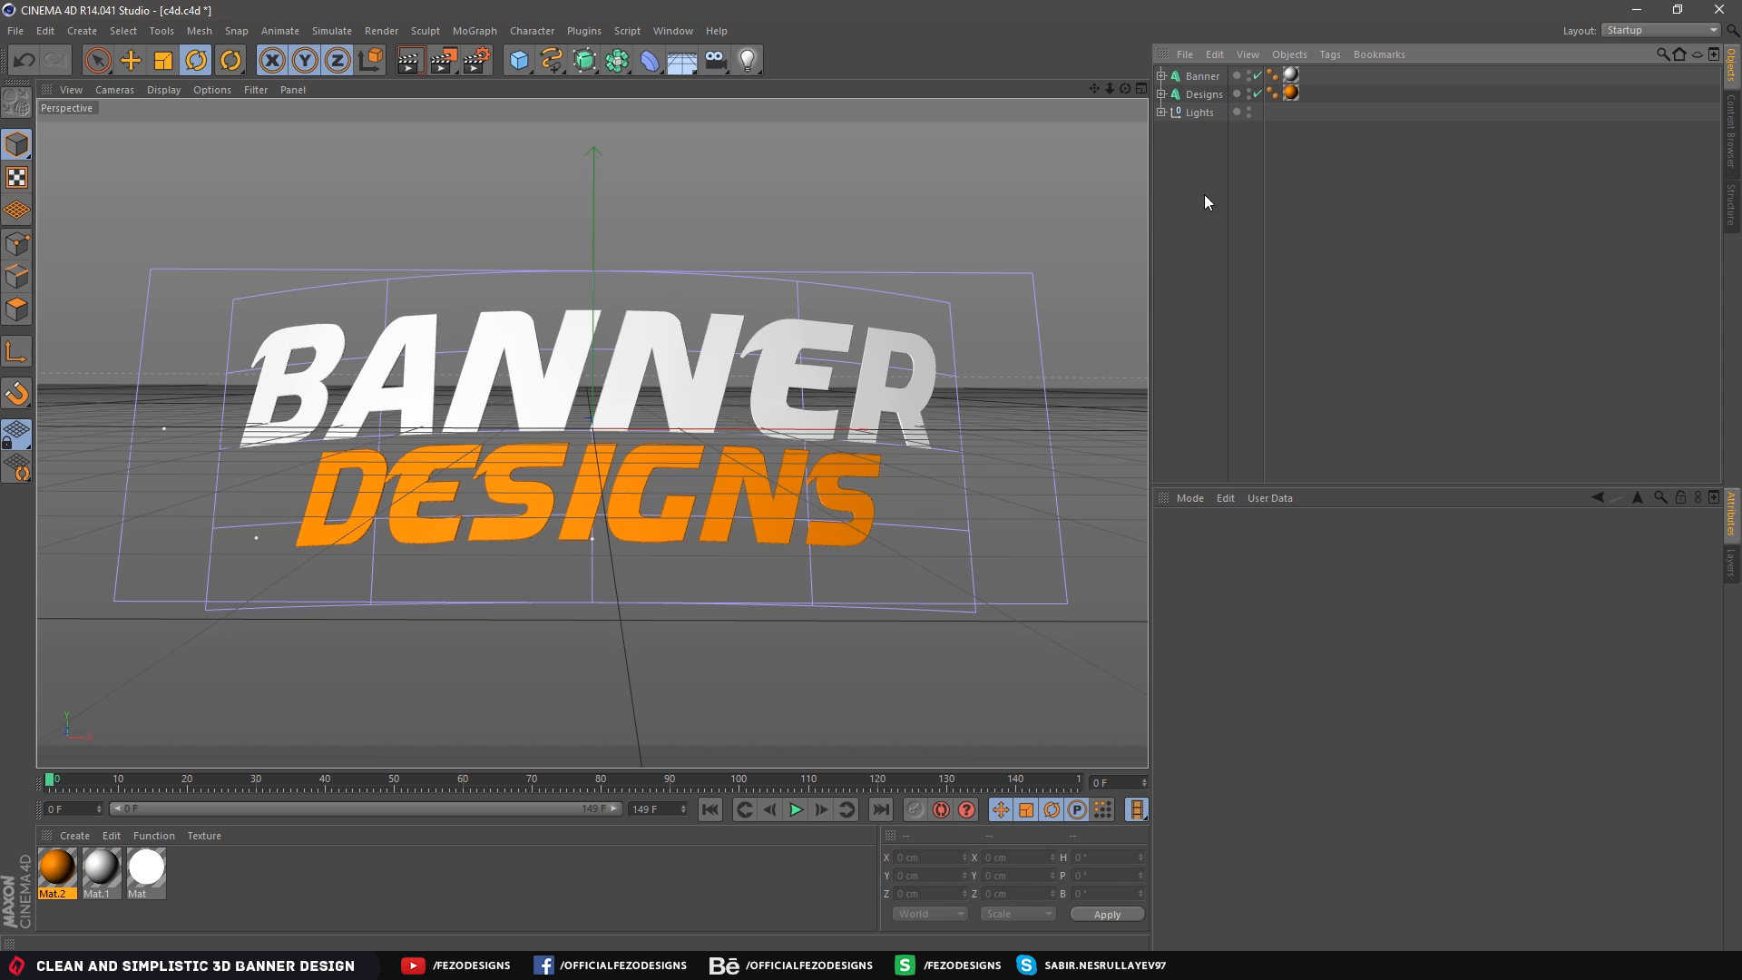
# Recheck the caps and depth settings of both texts, and render them to the Picture Viewer as render2
pyautogui.click(1200, 77)
pyautogui.keyDown('shift'); pyautogui.click(1202, 94); pyautogui.keyUp('shift')
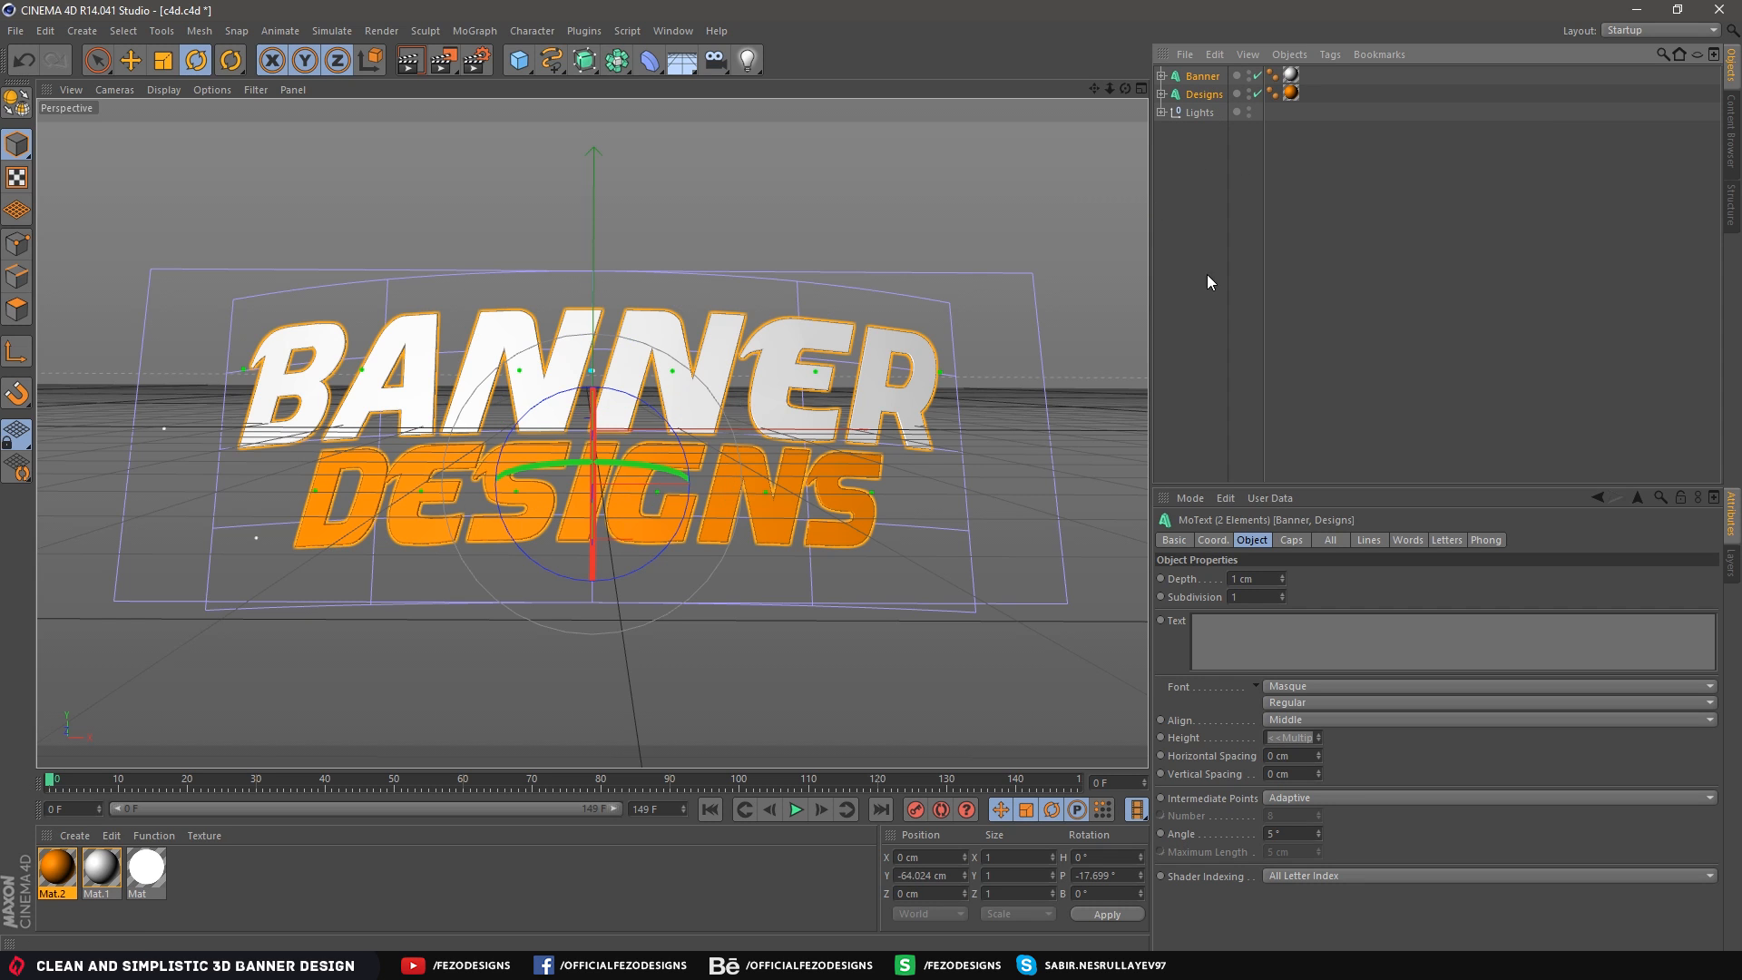
pyautogui.click(1292, 540)
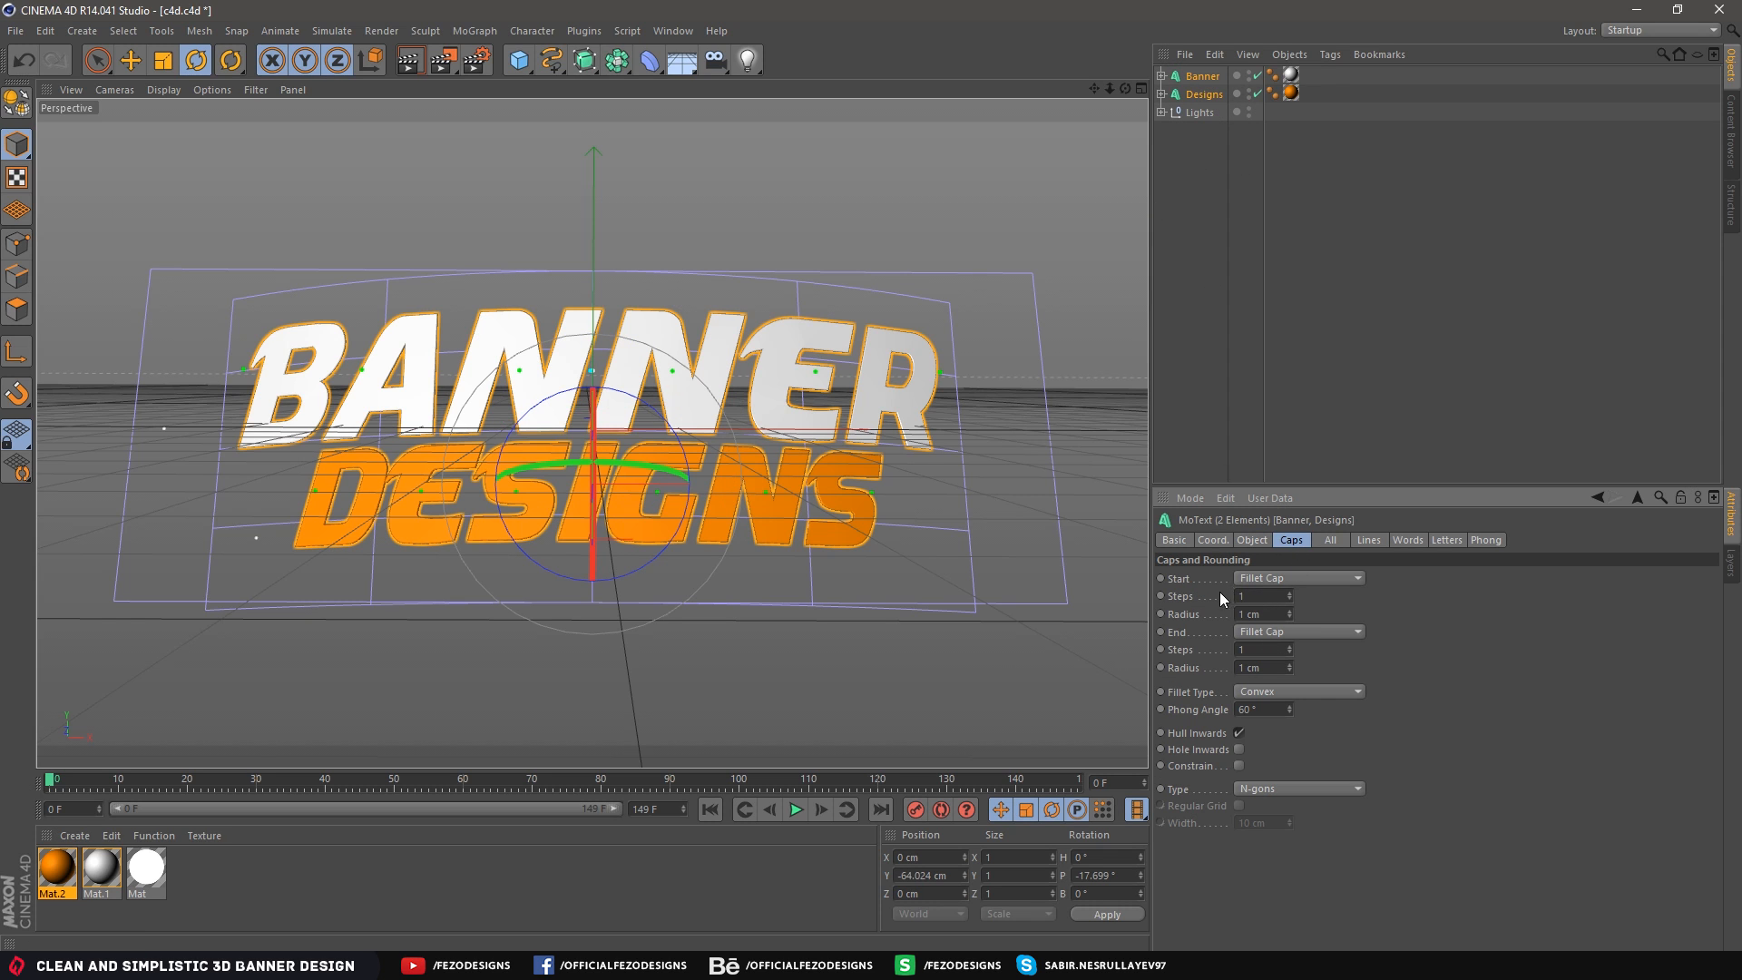
pyautogui.click(1252, 541)
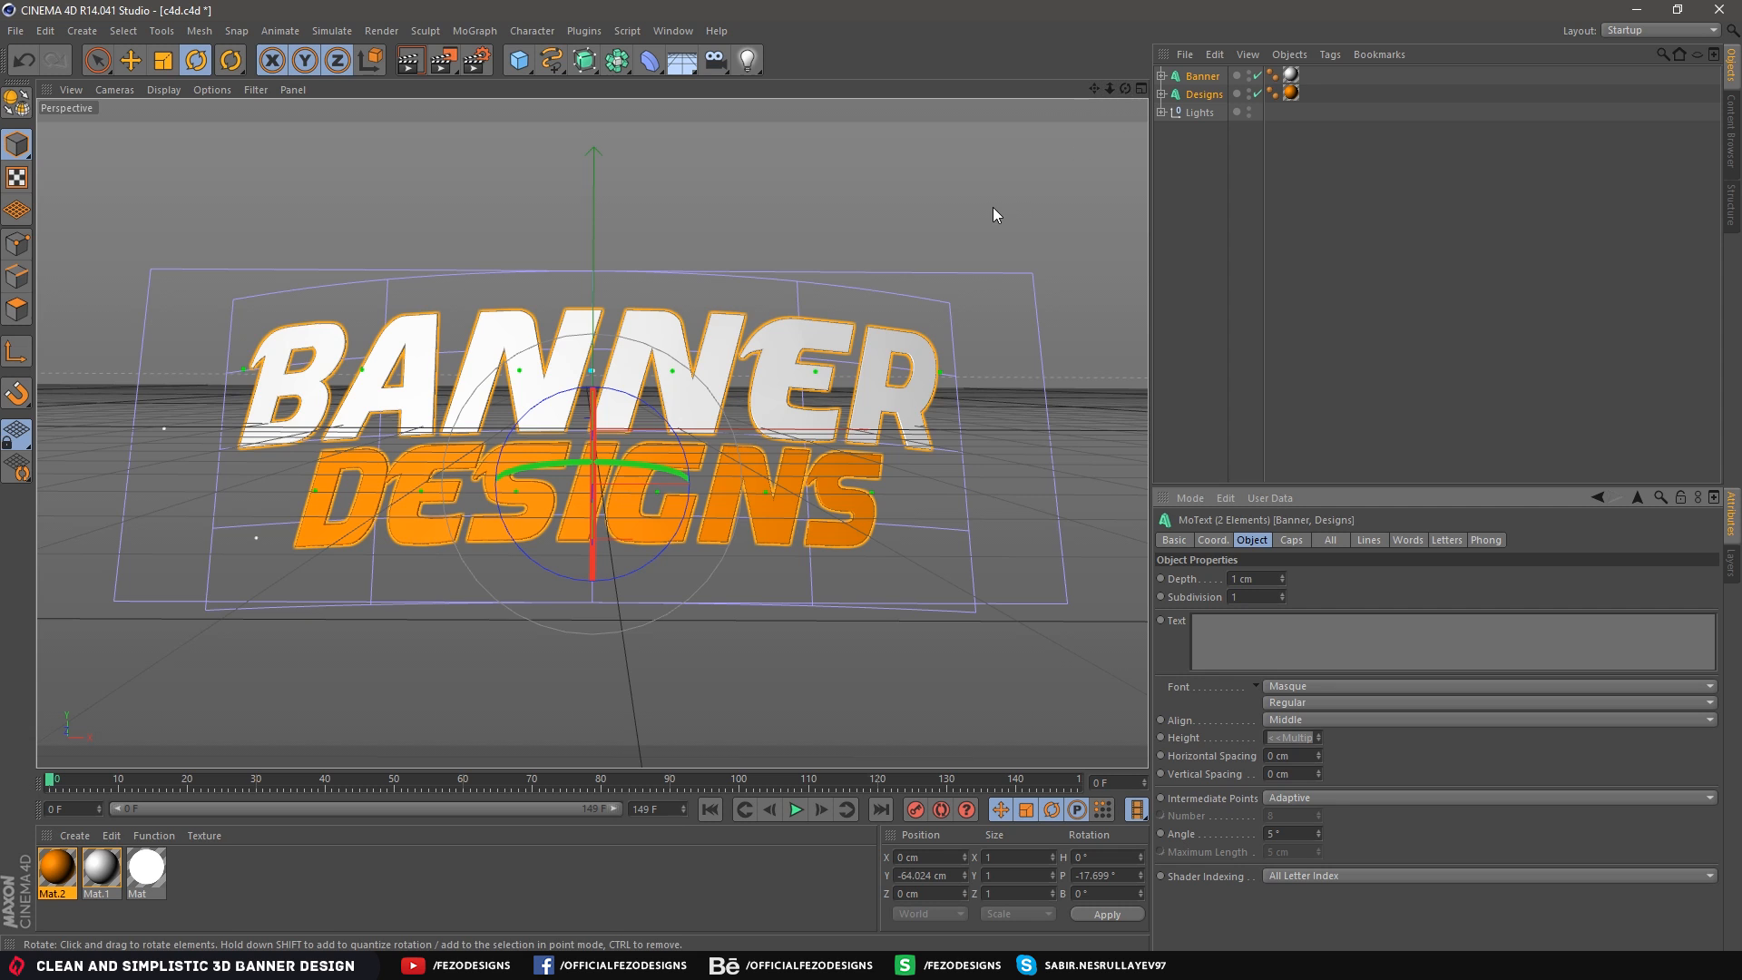
pyautogui.click(444, 68)
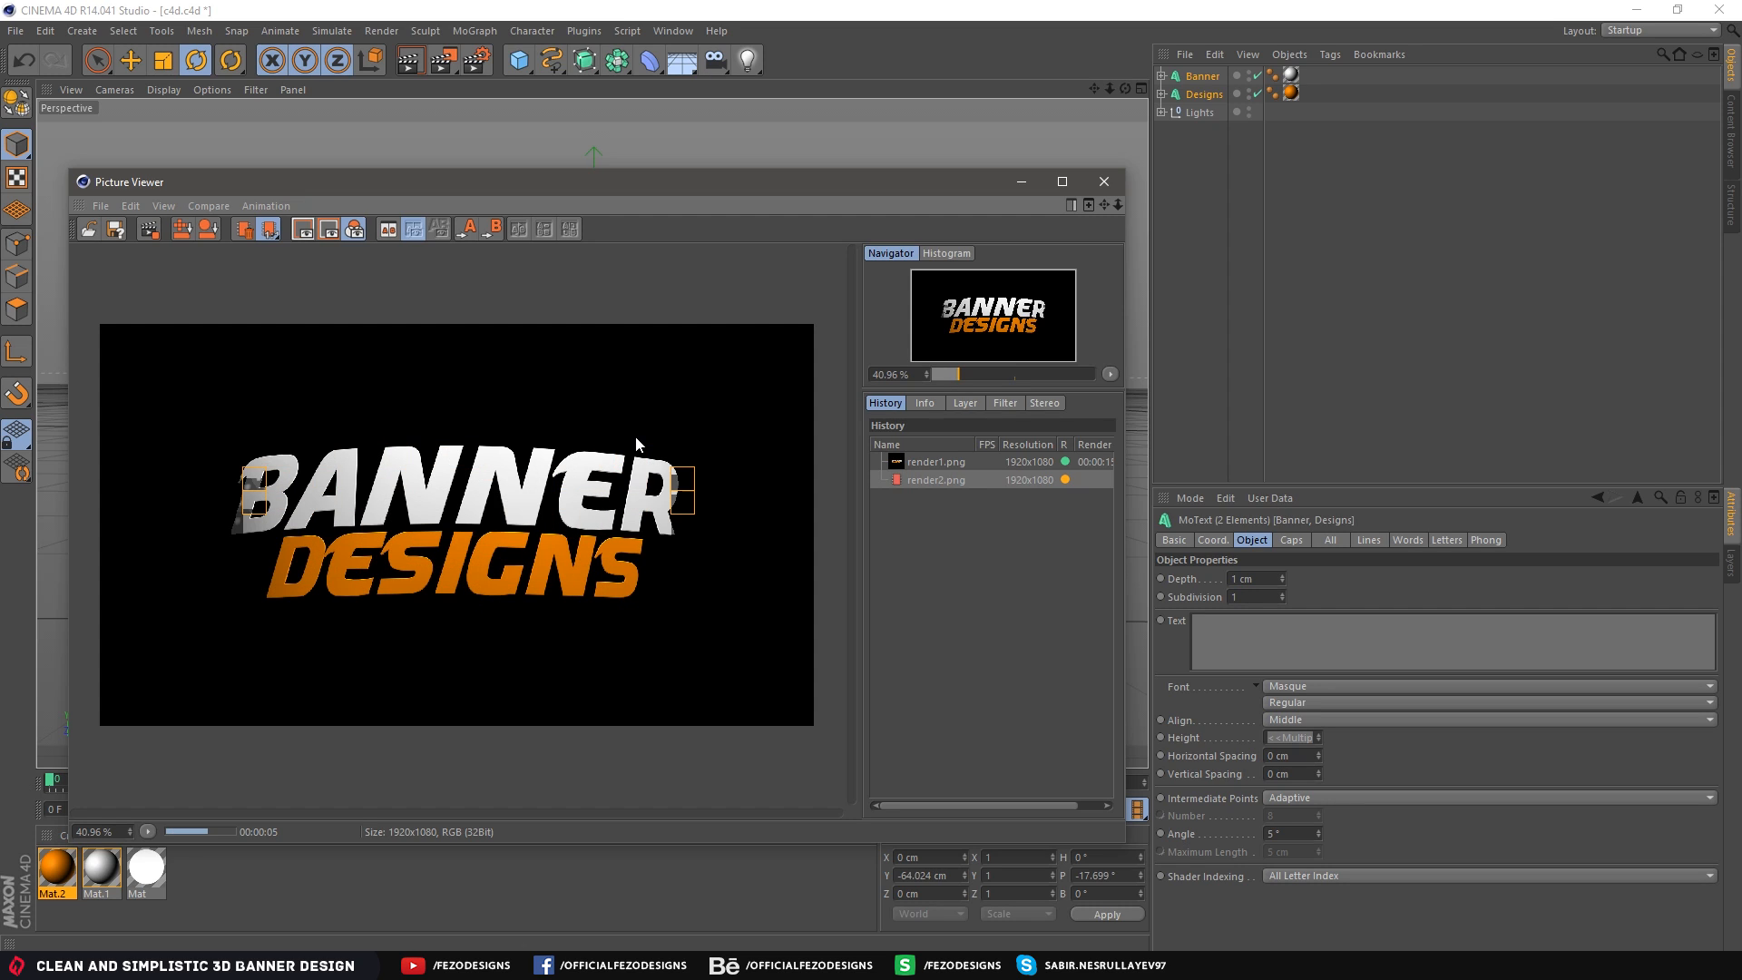
pyautogui.click(1103, 181)
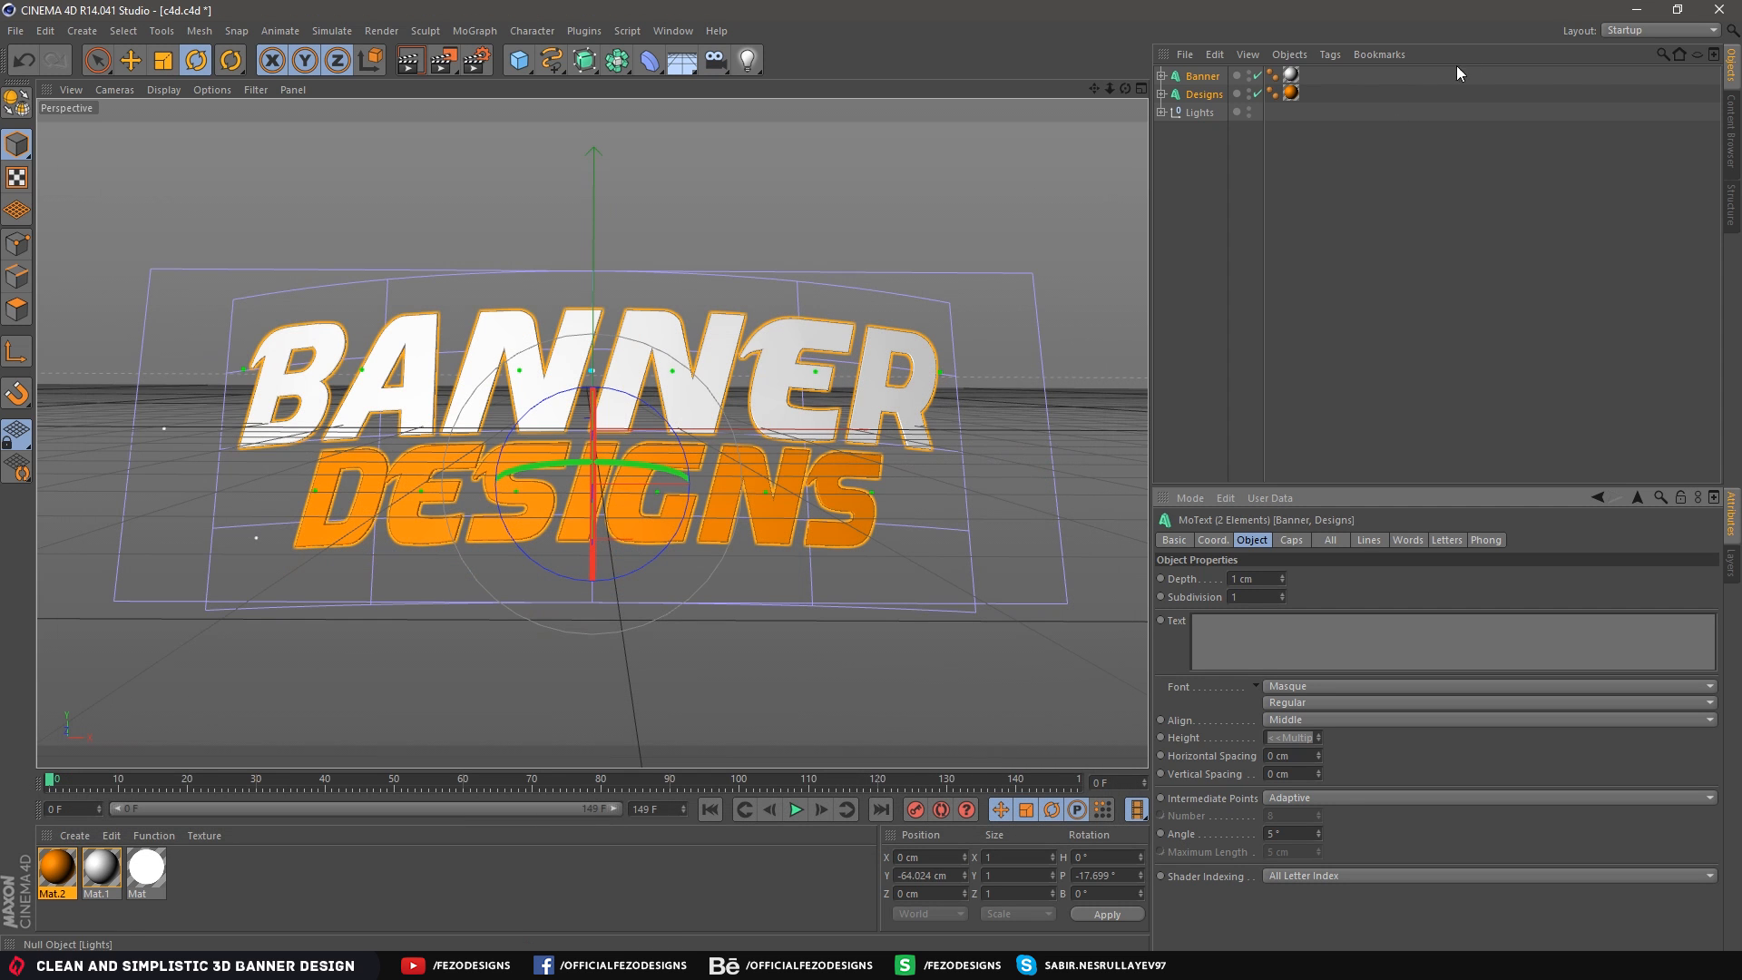
# Switch to Photoshop and open render1 and render2 together from the Renders folder on the Desktop
pyautogui.click(1638, 9)
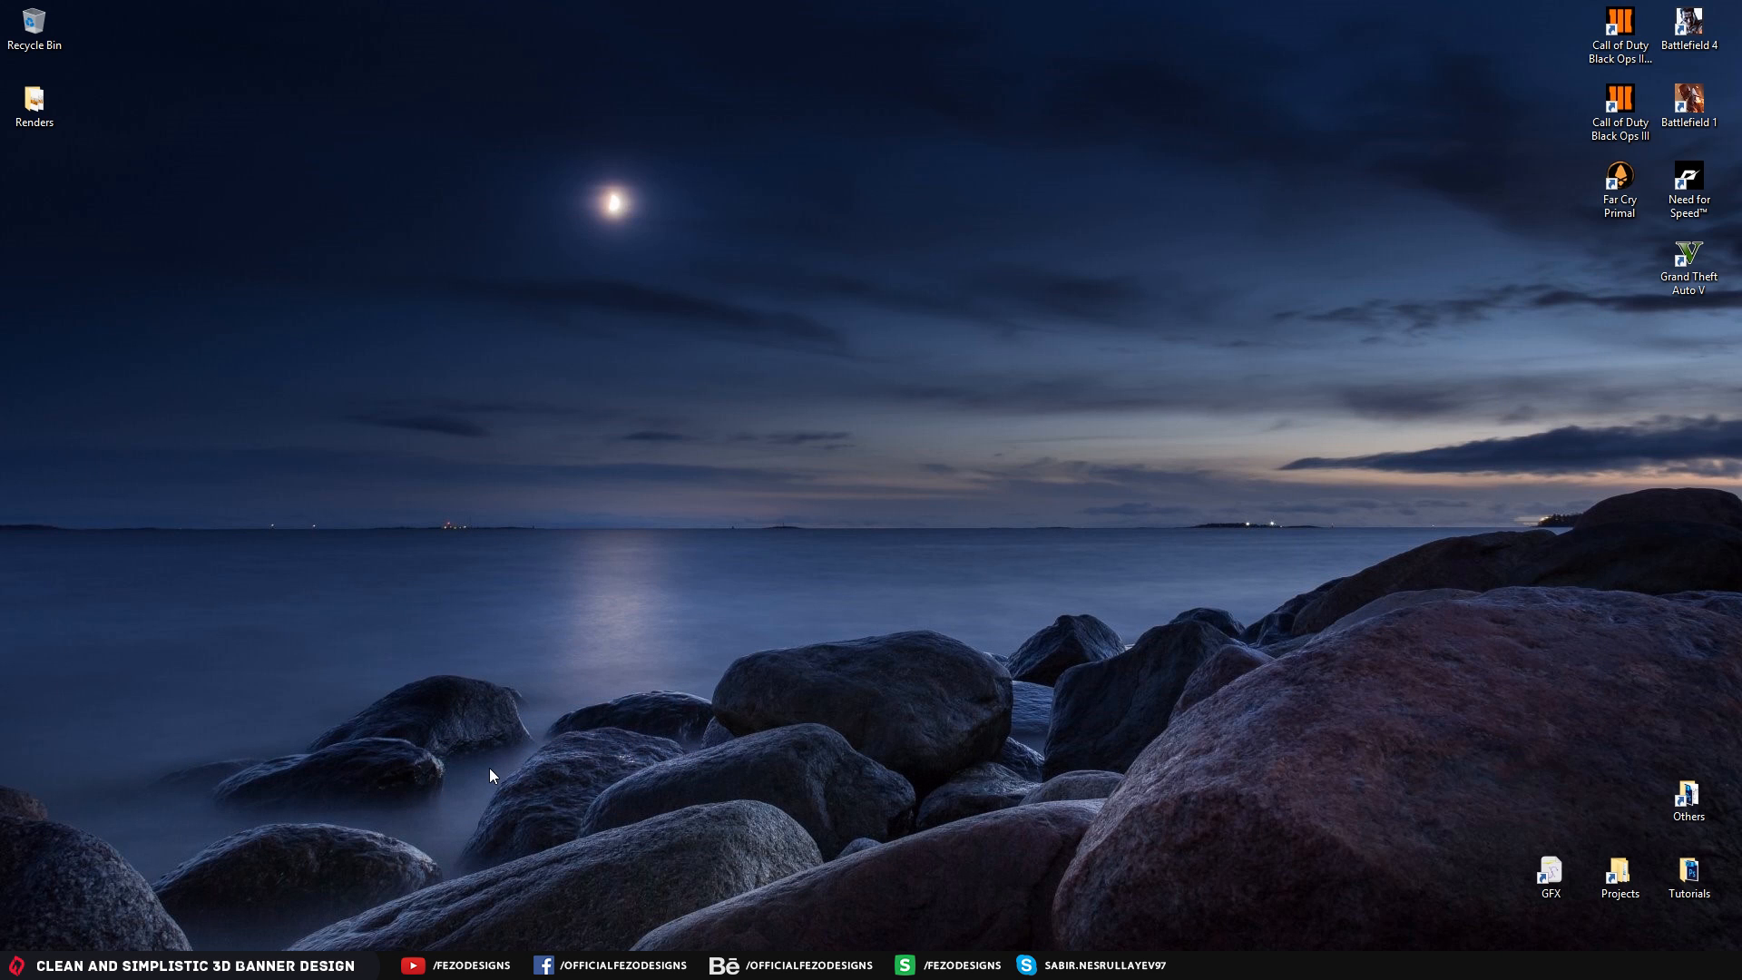
pyautogui.moveTo(251, 965)
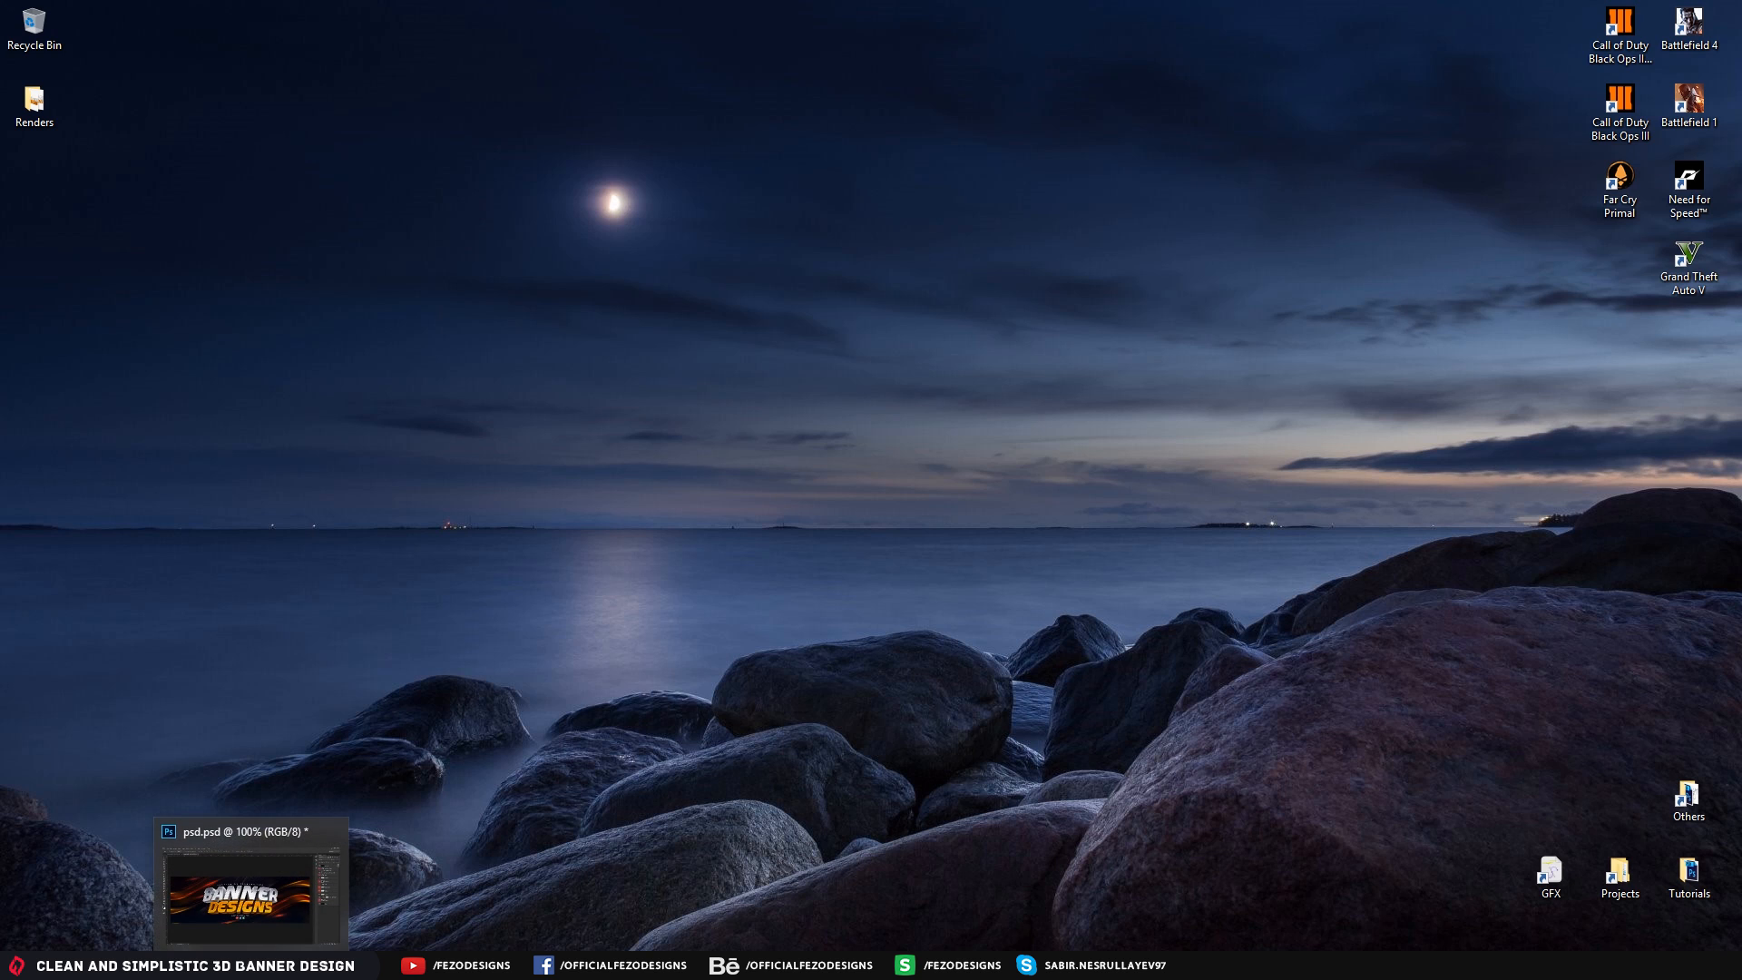
pyautogui.click(252, 965)
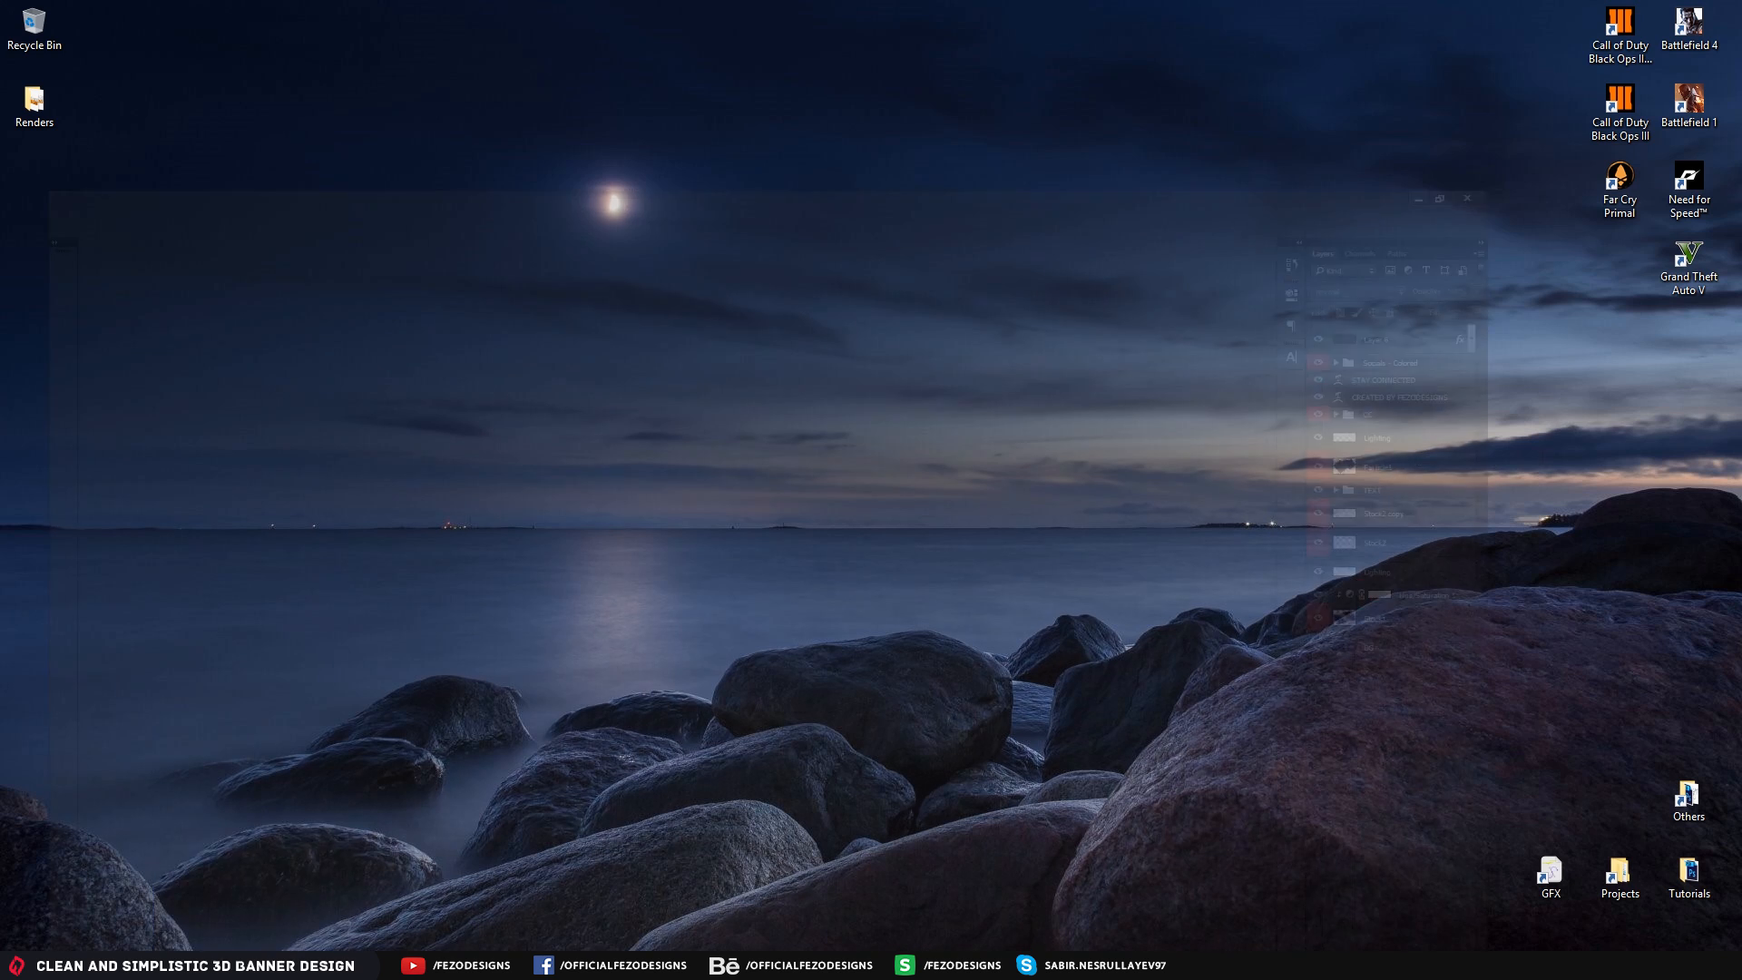
pyautogui.click(51, 13)
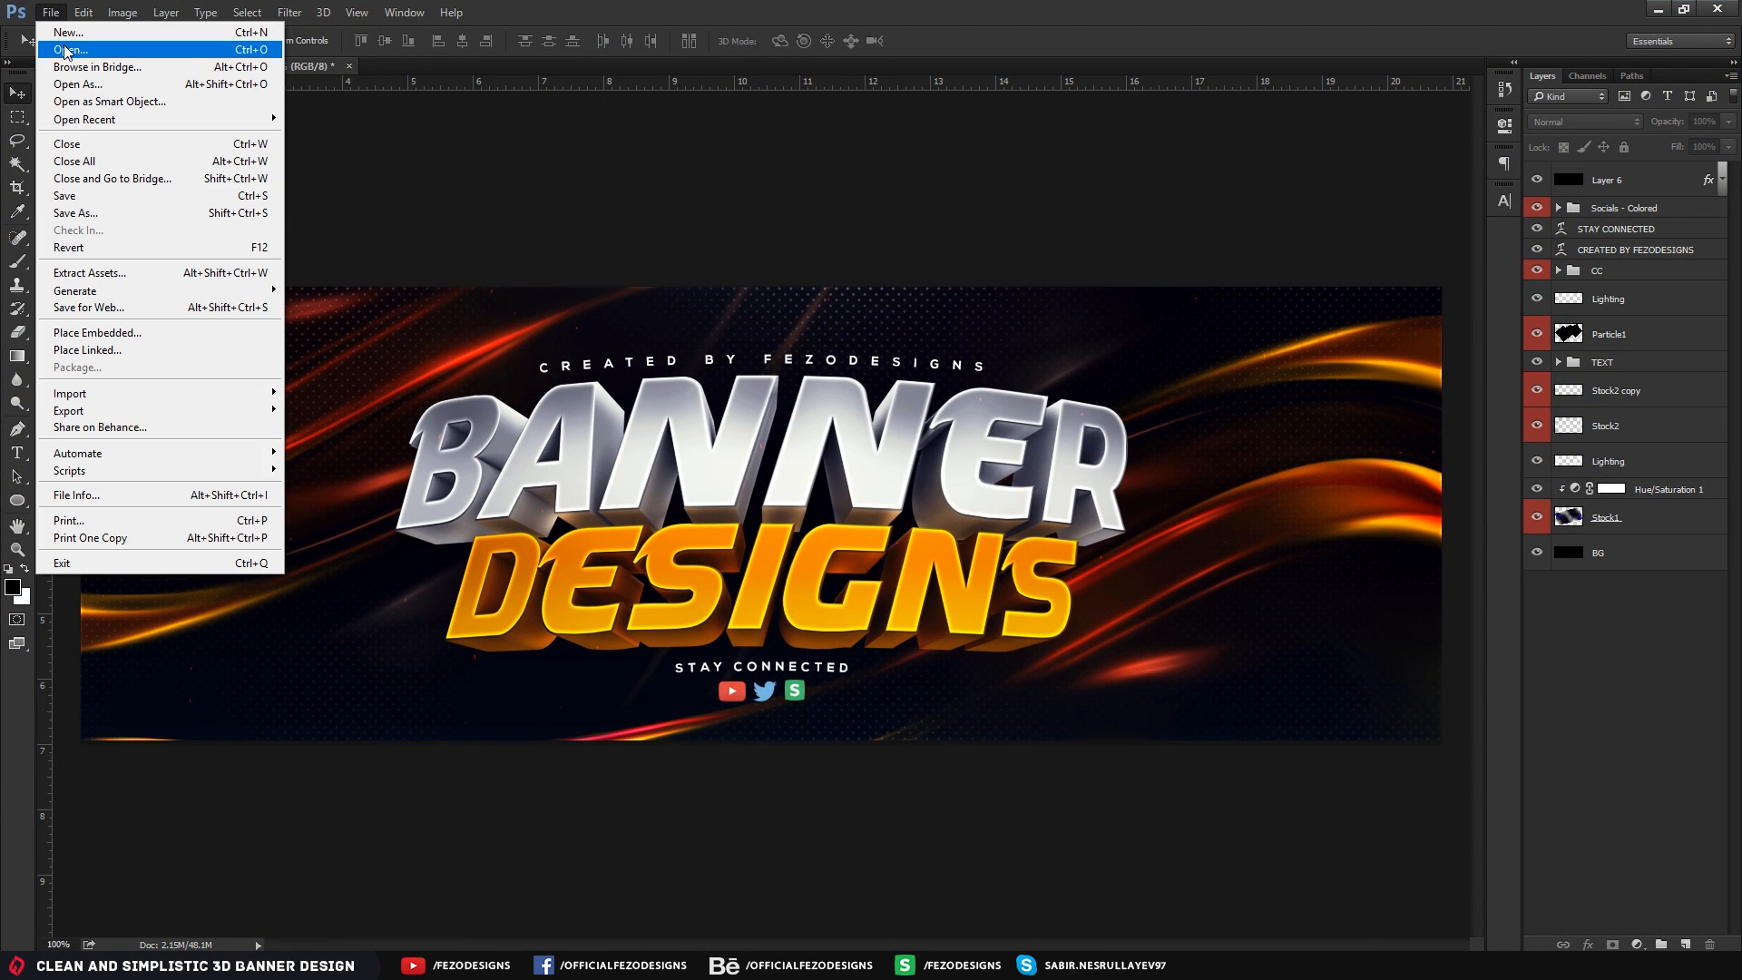
pyautogui.click(66, 50)
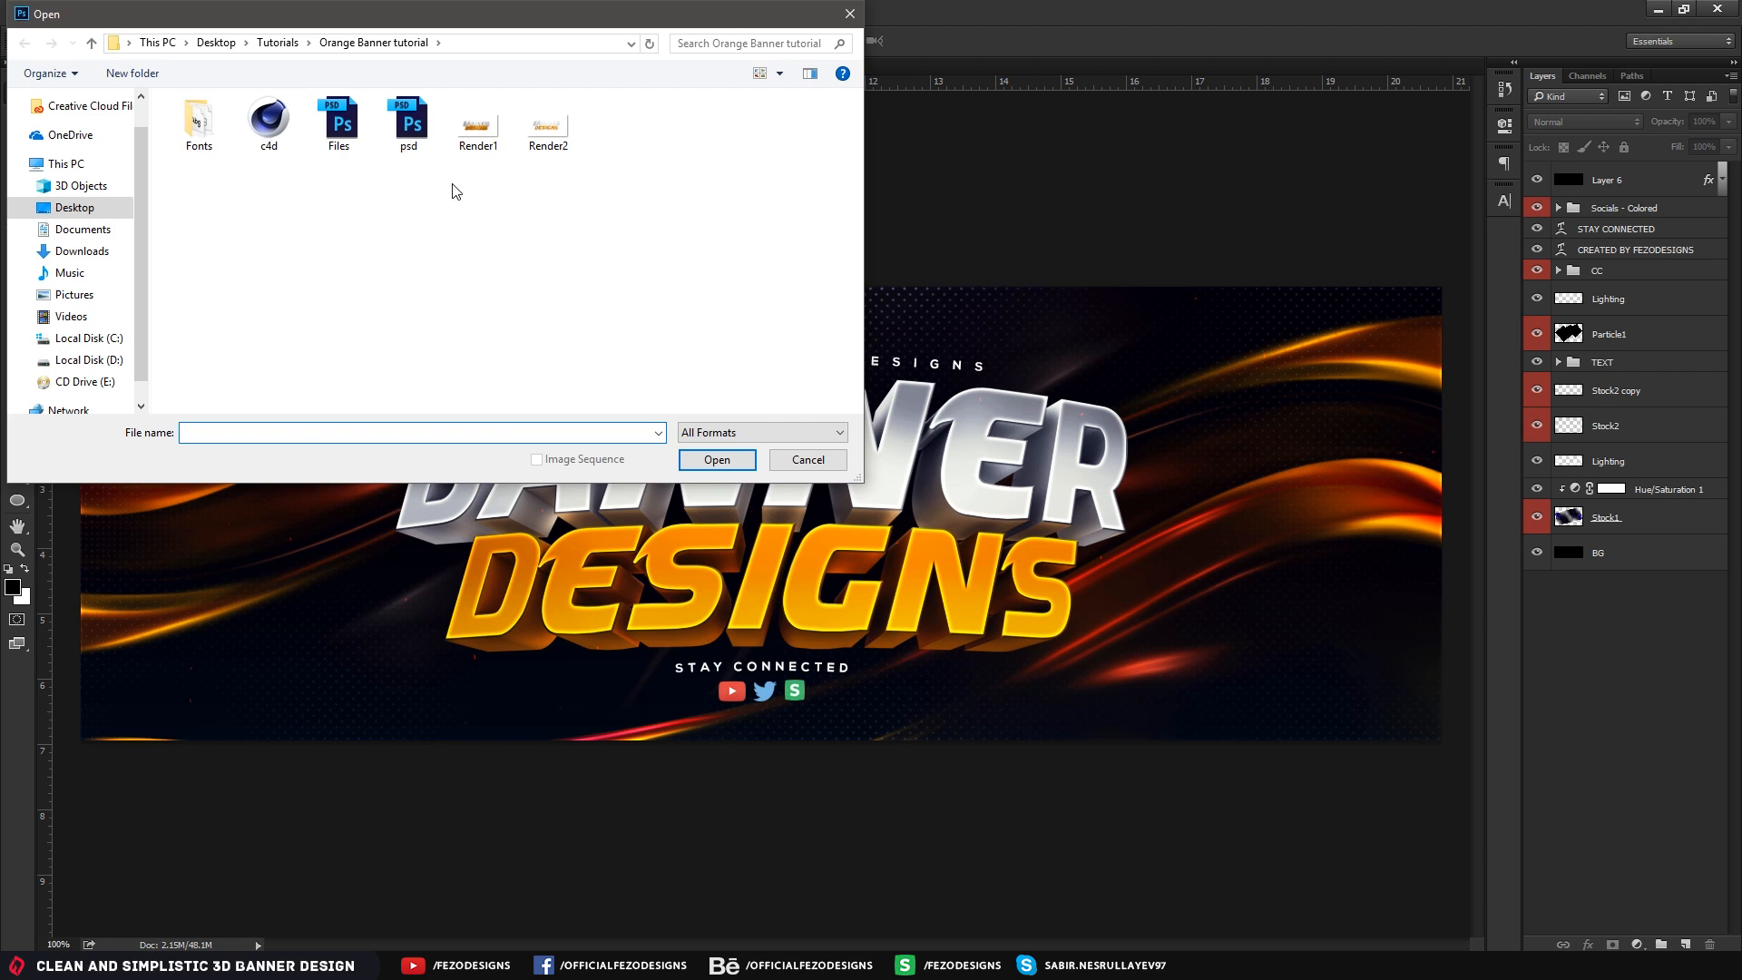
pyautogui.click(75, 207)
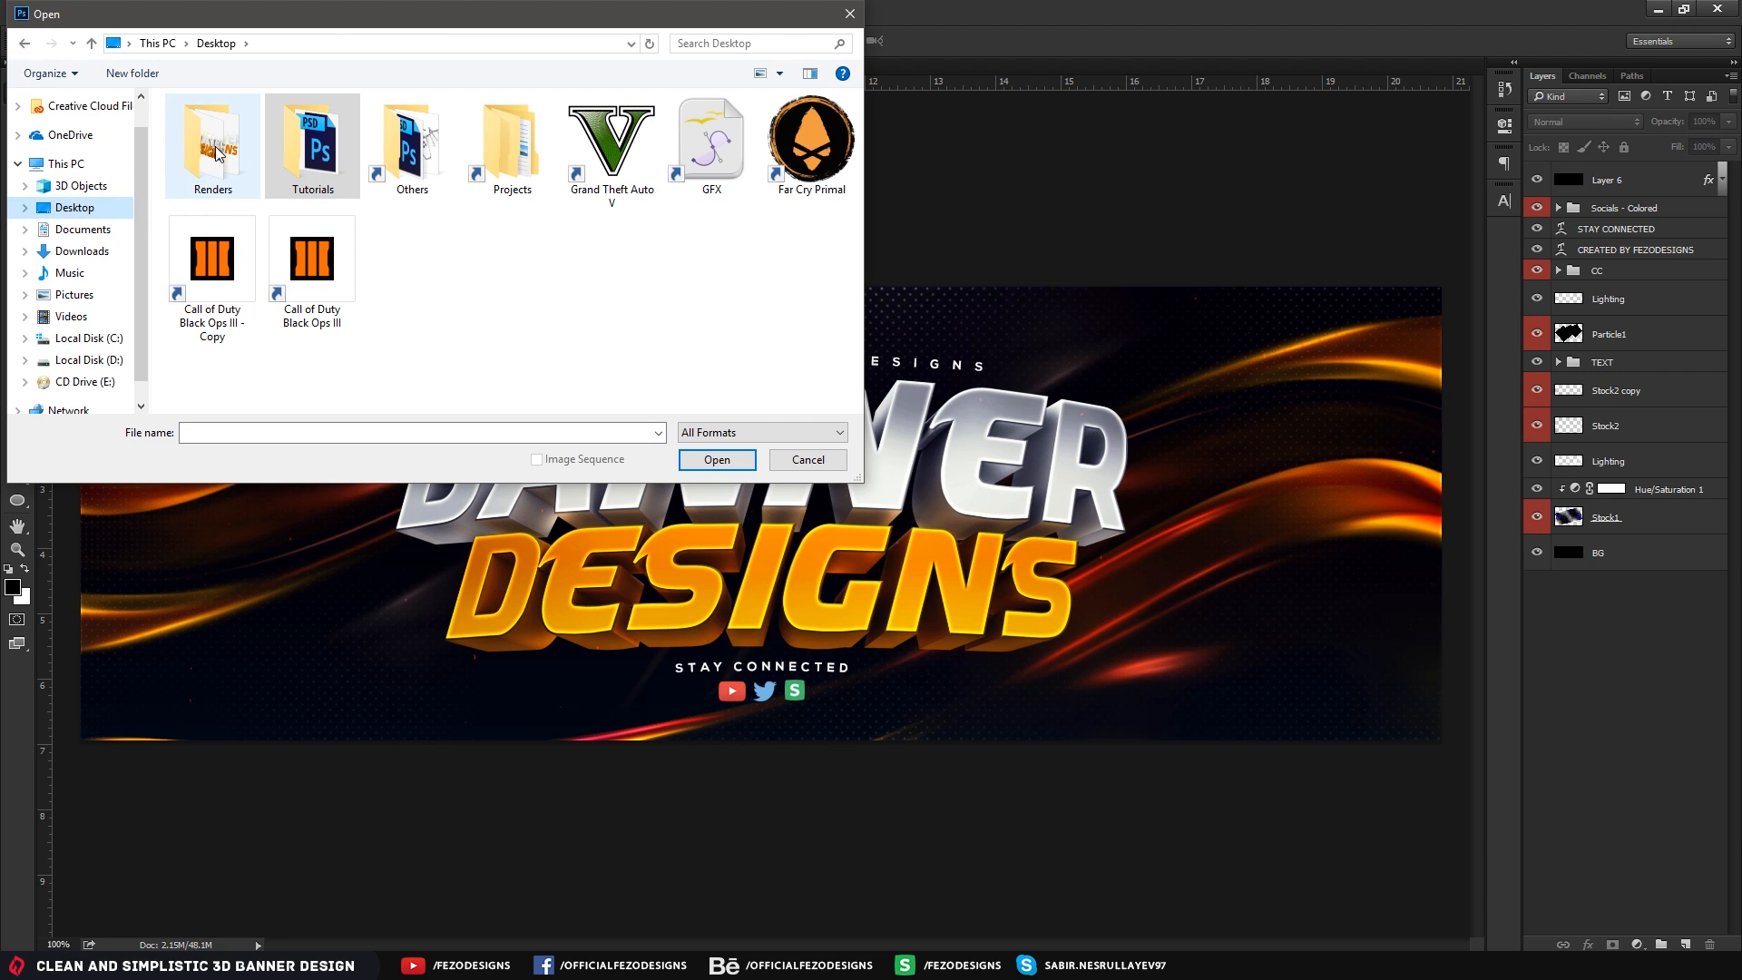
pyautogui.doubleClick(313, 136)
pyautogui.moveTo(193, 221); pyautogui.dragTo(400, 136)
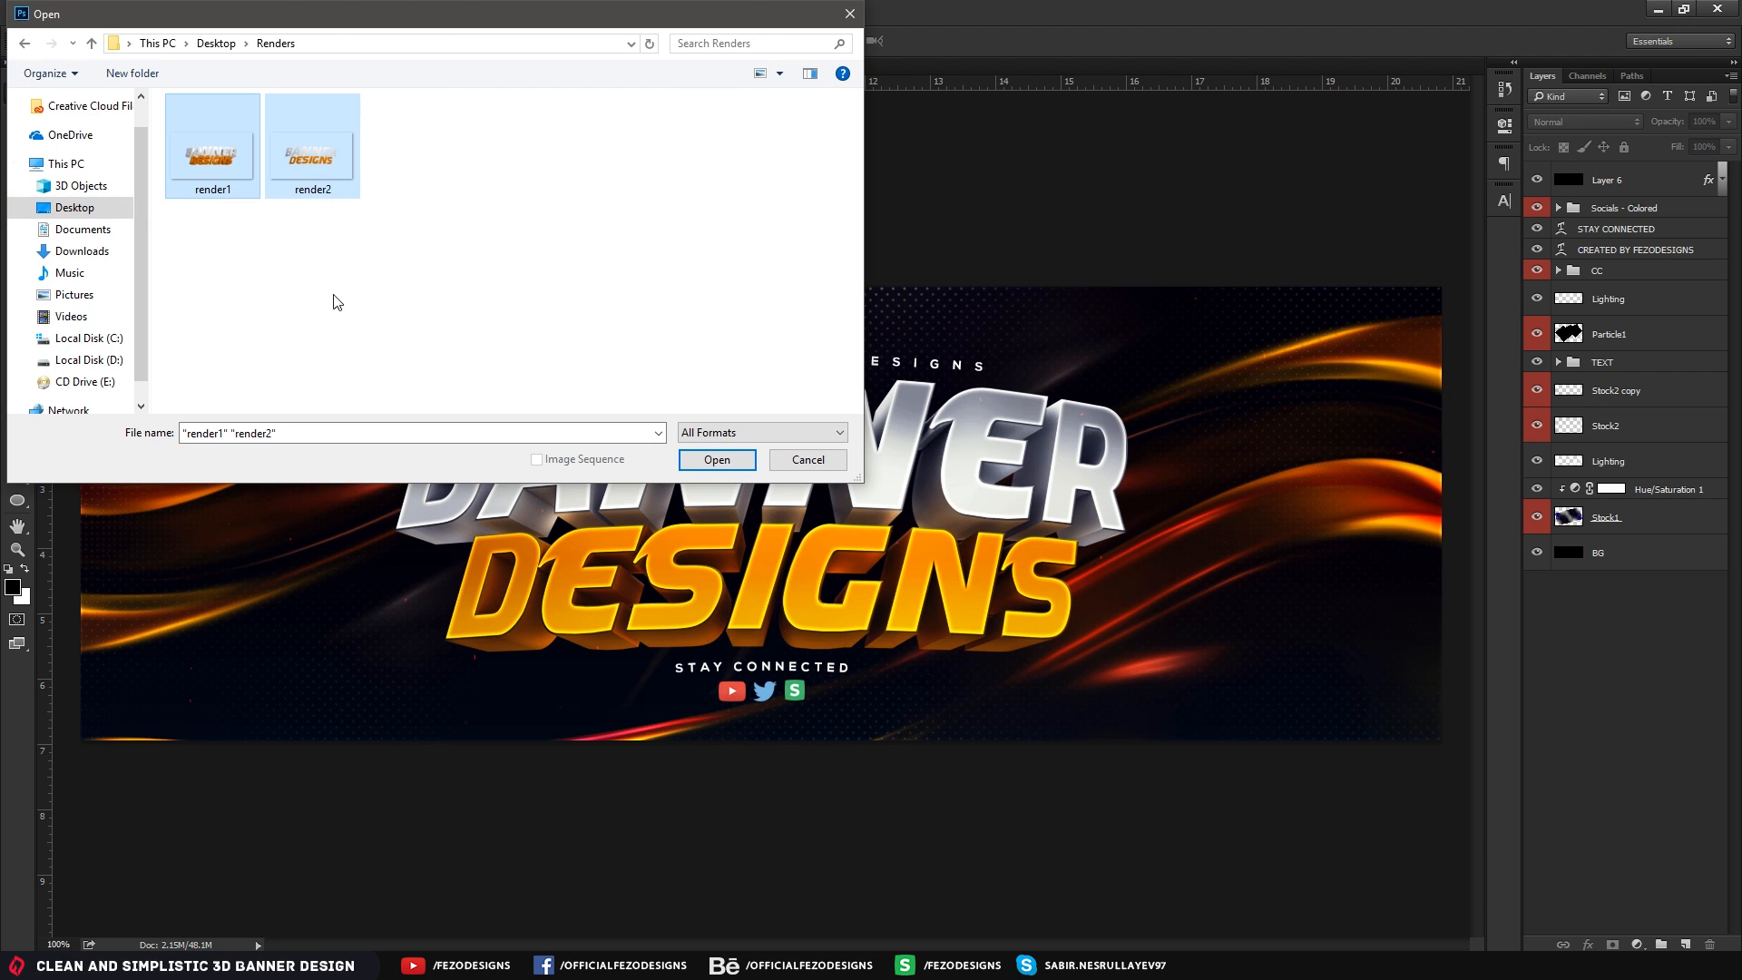
pyautogui.click(717, 460)
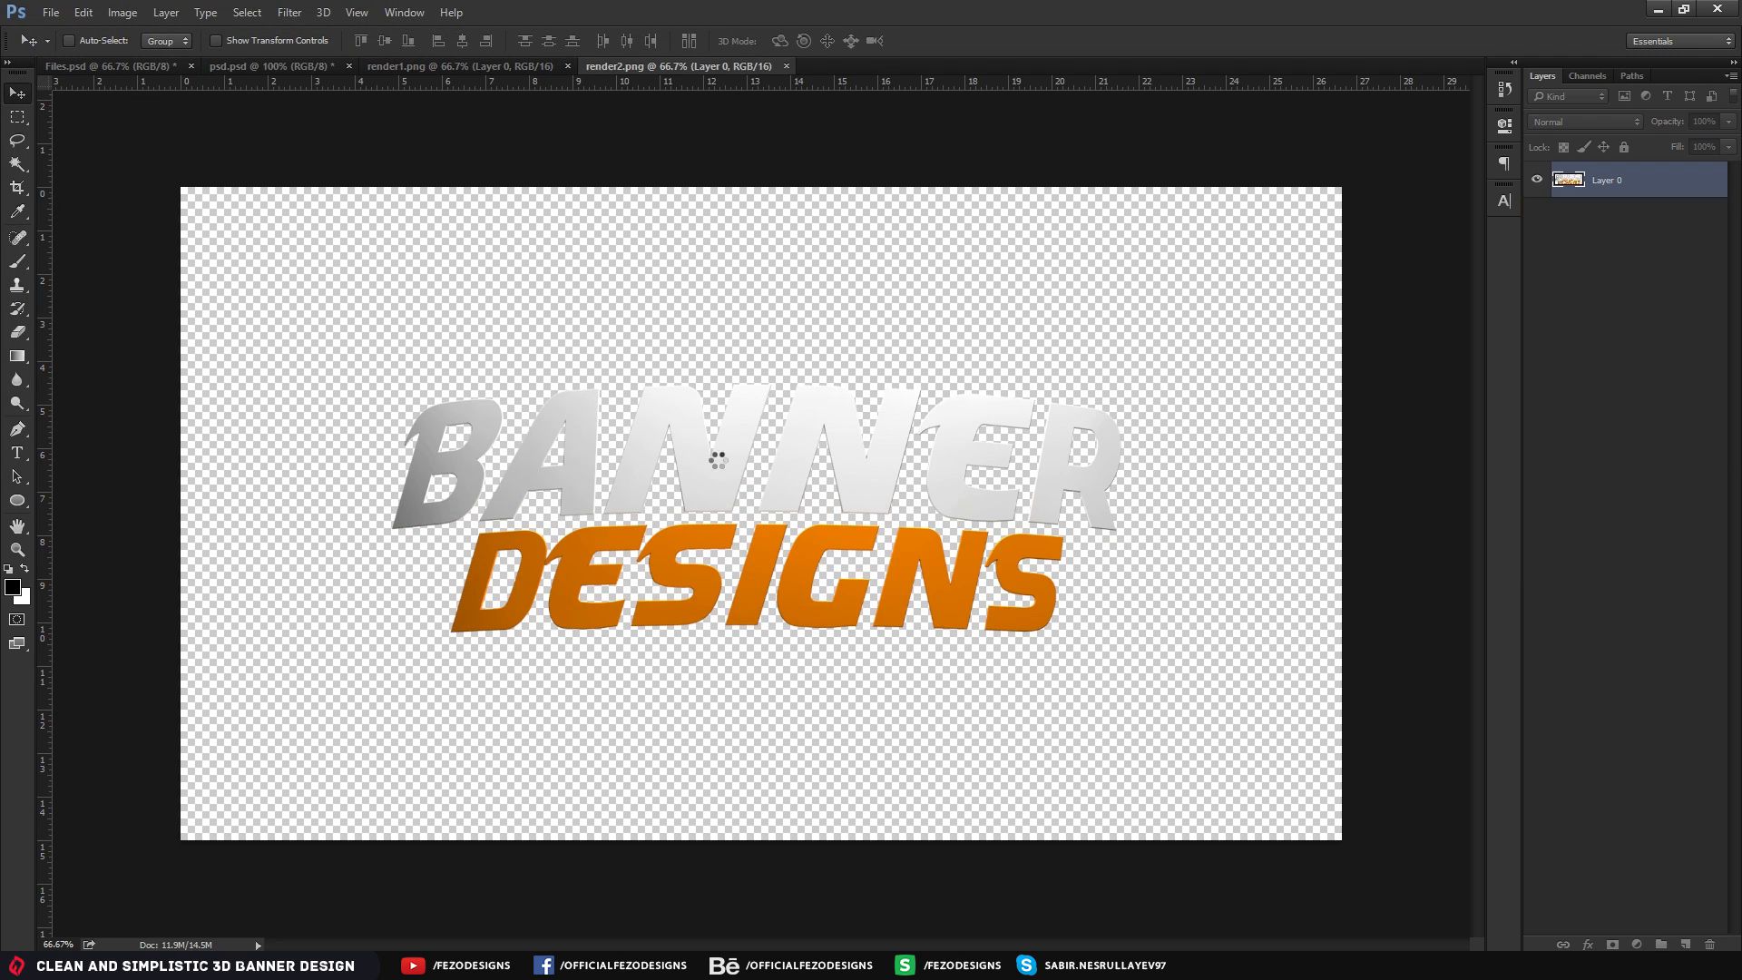
# Rename the flat-text layer in render2.png as render1
pyautogui.doubleClick(1608, 181)
pyautogui.write('rende')
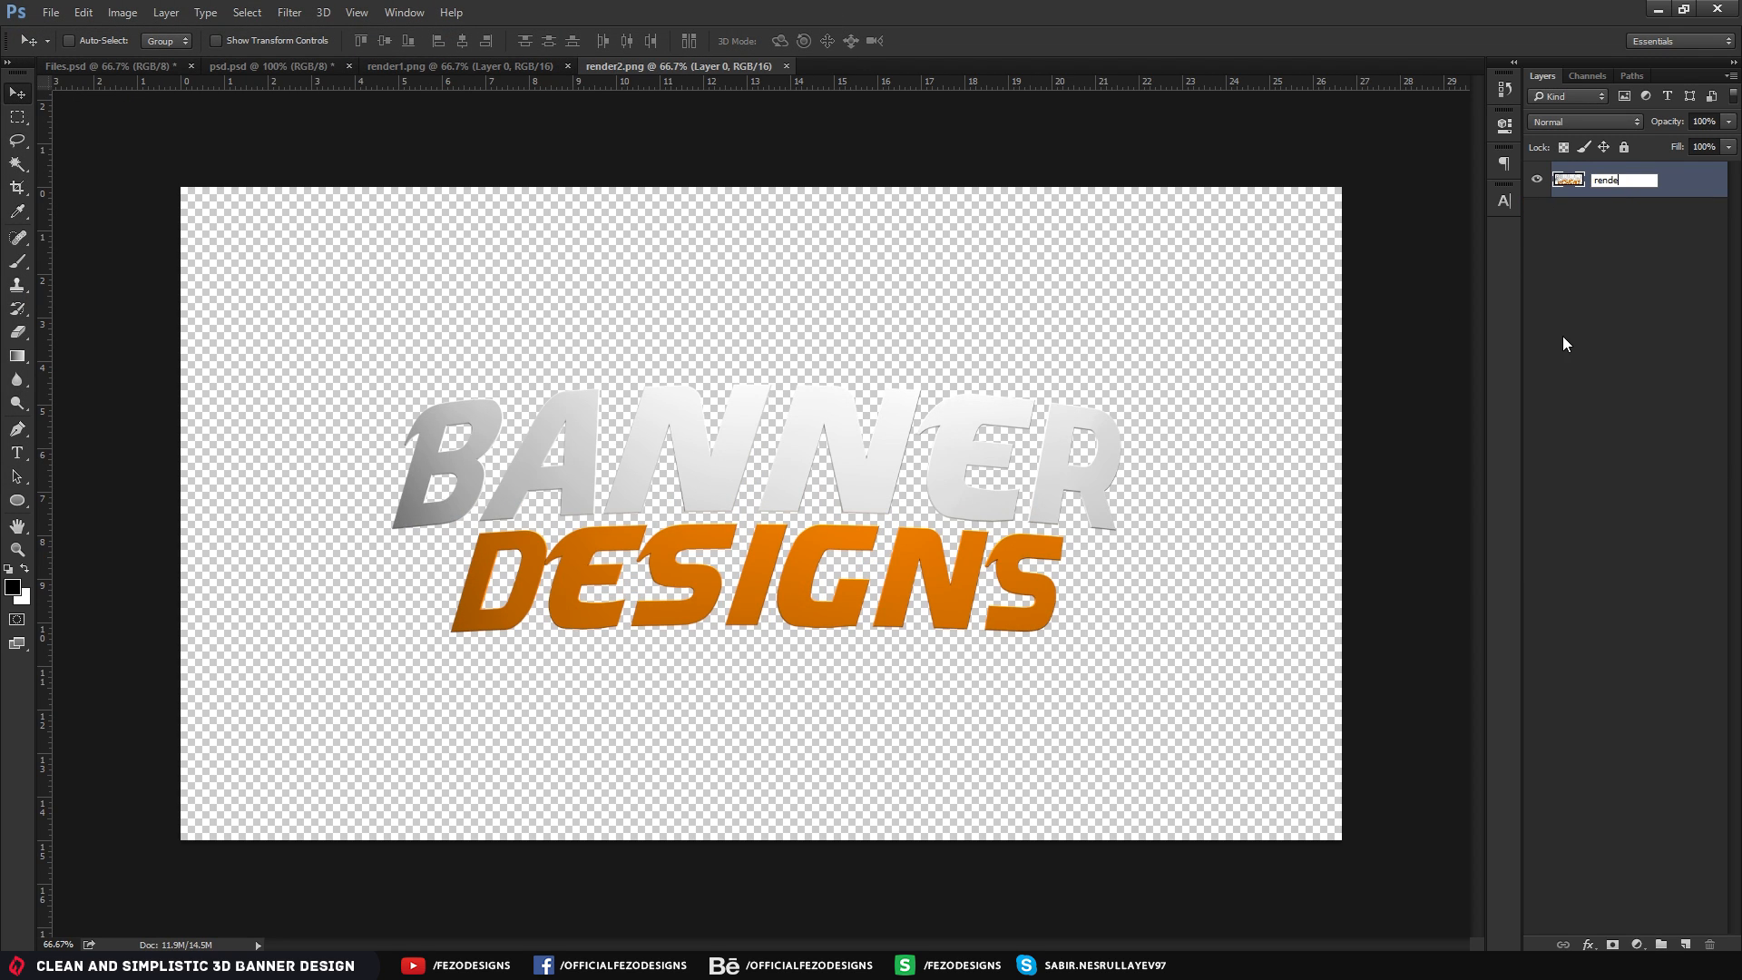
pyautogui.write('r1')
pyautogui.press('Return')
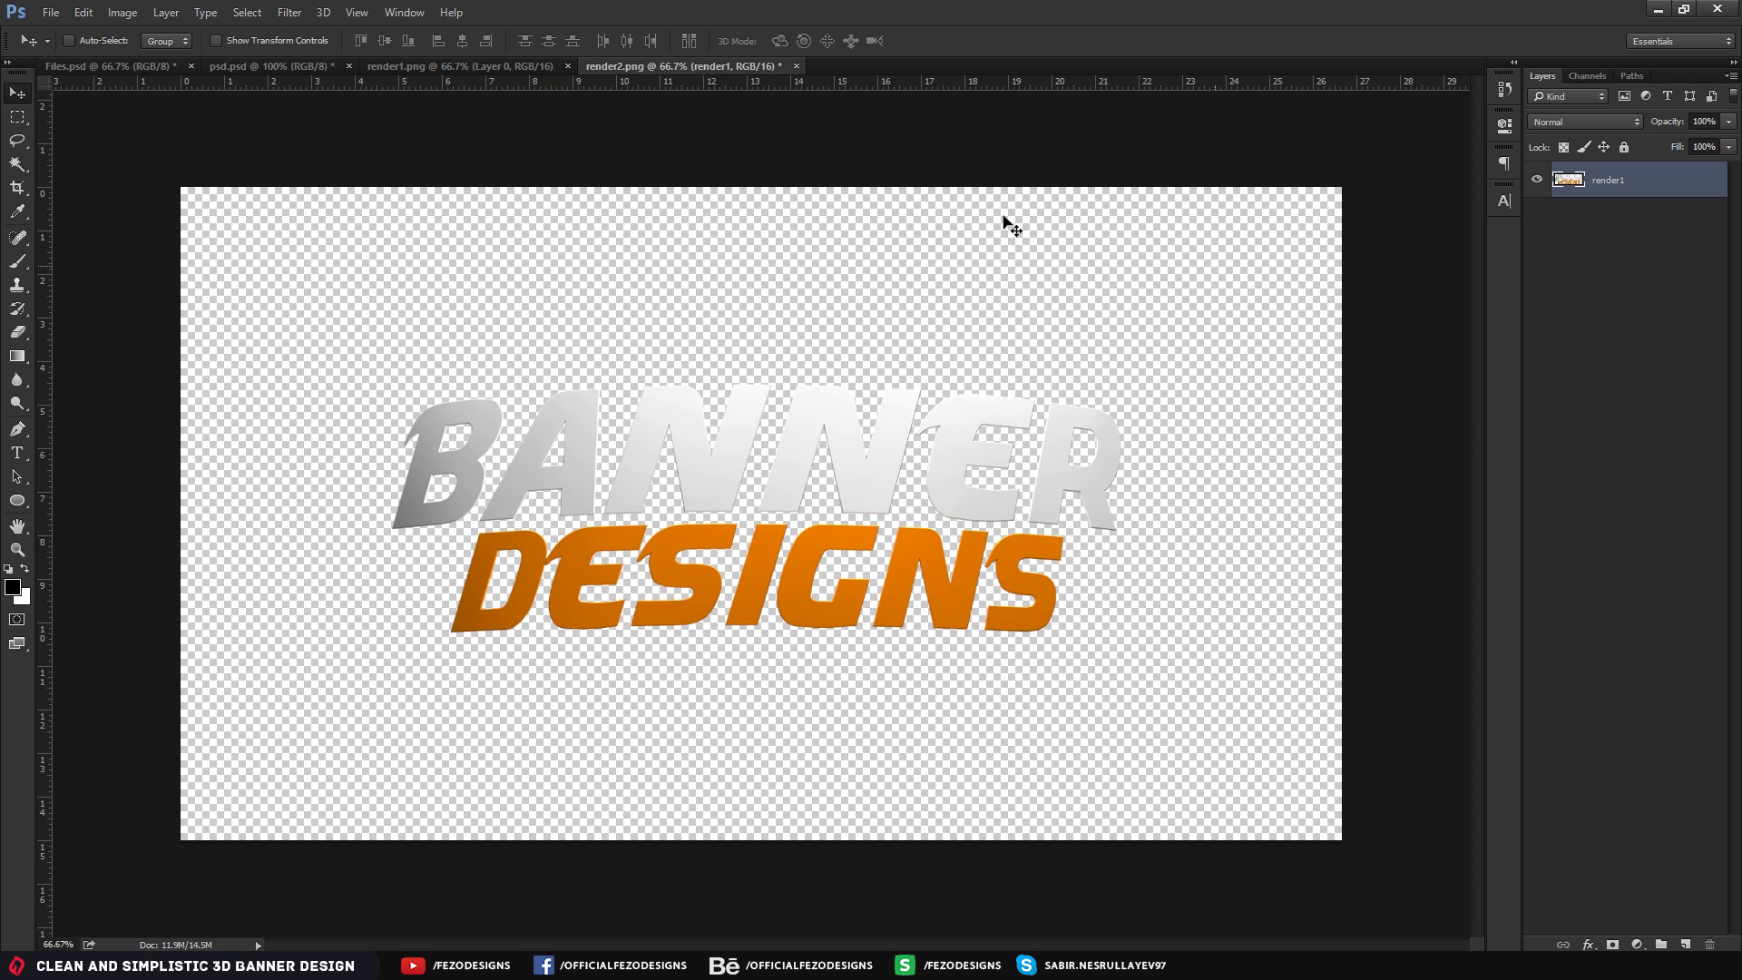
# Rename the extruded-text layer in render1.png as render2
pyautogui.click(498, 66)
pyautogui.doubleClick(1608, 181)
pyautogui.write('r')
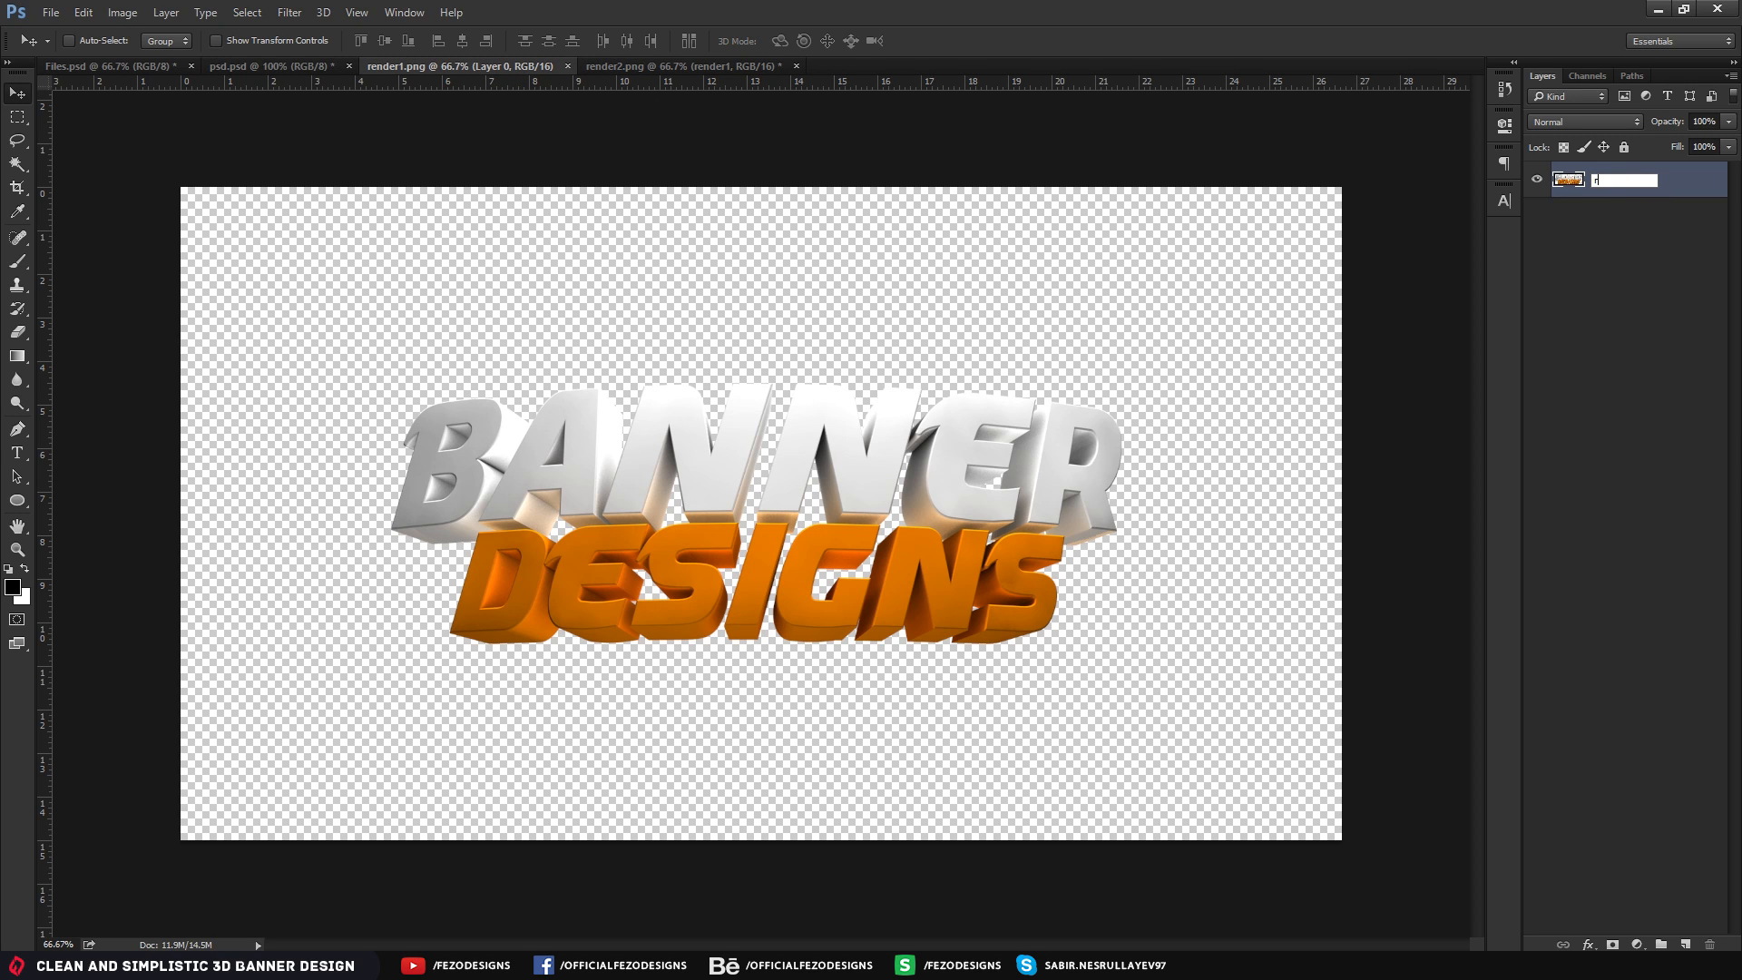
pyautogui.write('ender2')
pyautogui.press('Return')
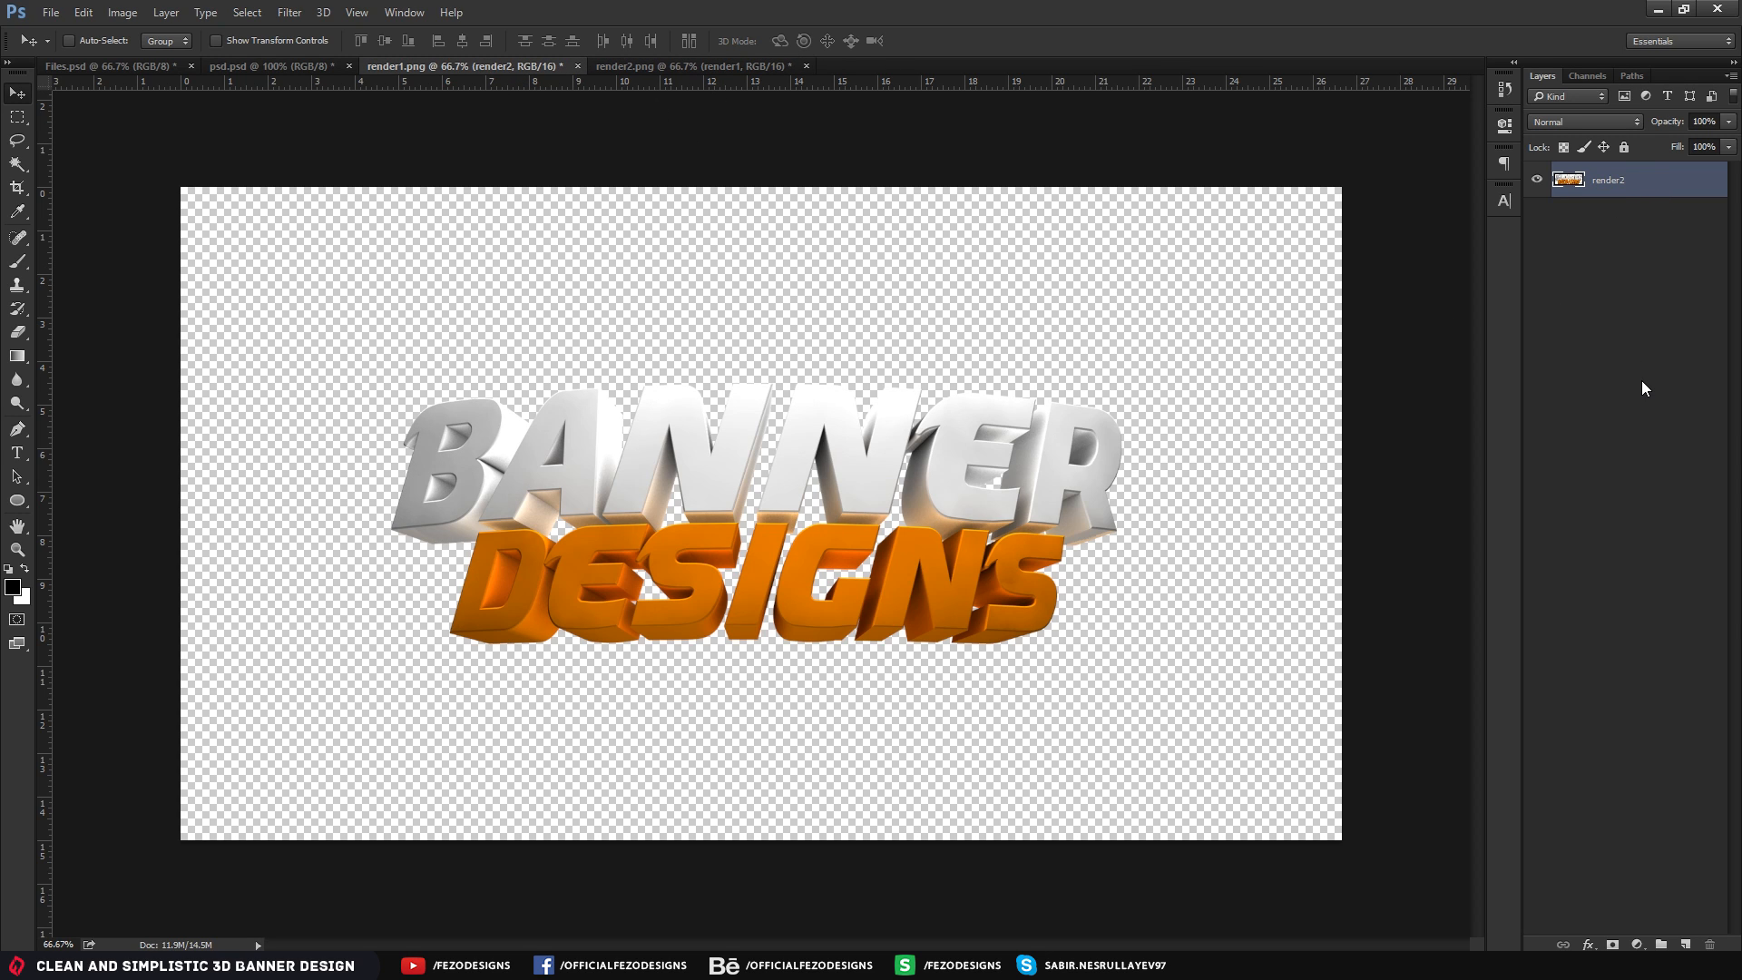
# Copy the flat-text render1 layer from render2.png into render1.png, aligned over the extruded text, and close render2.png without saving
pyautogui.click(717, 66)
pyautogui.click(478, 66)
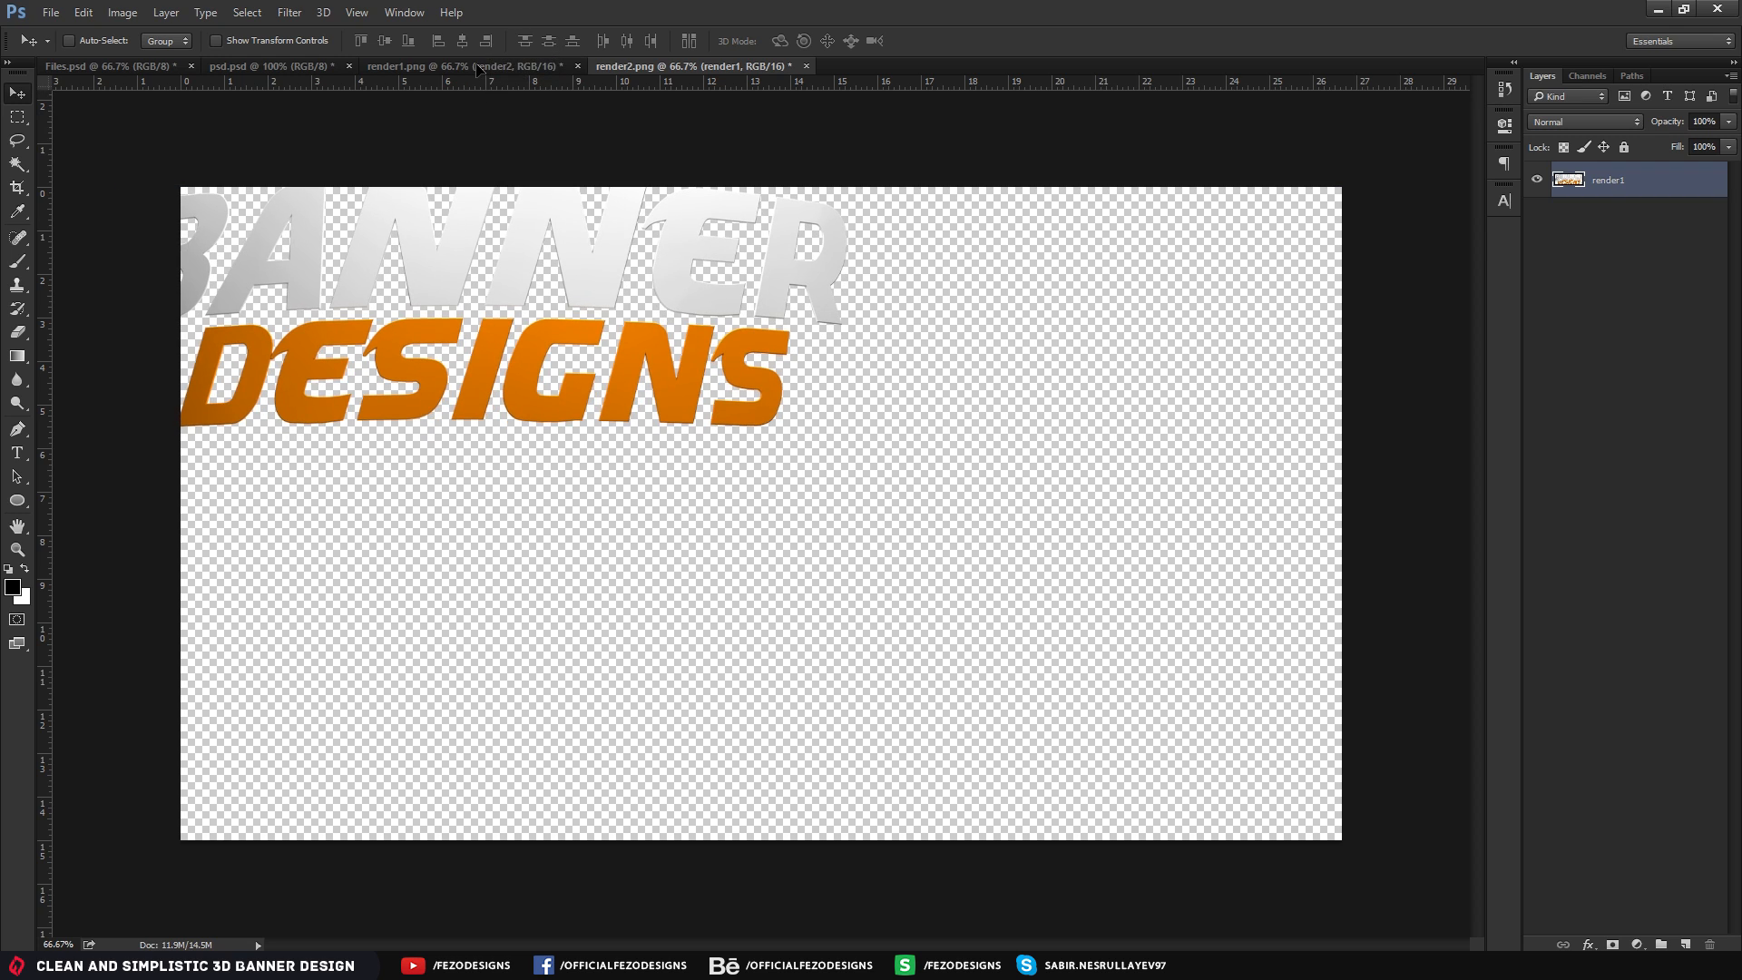
pyautogui.moveTo(478, 66); pyautogui.dragTo(795, 467)
pyautogui.click(713, 69)
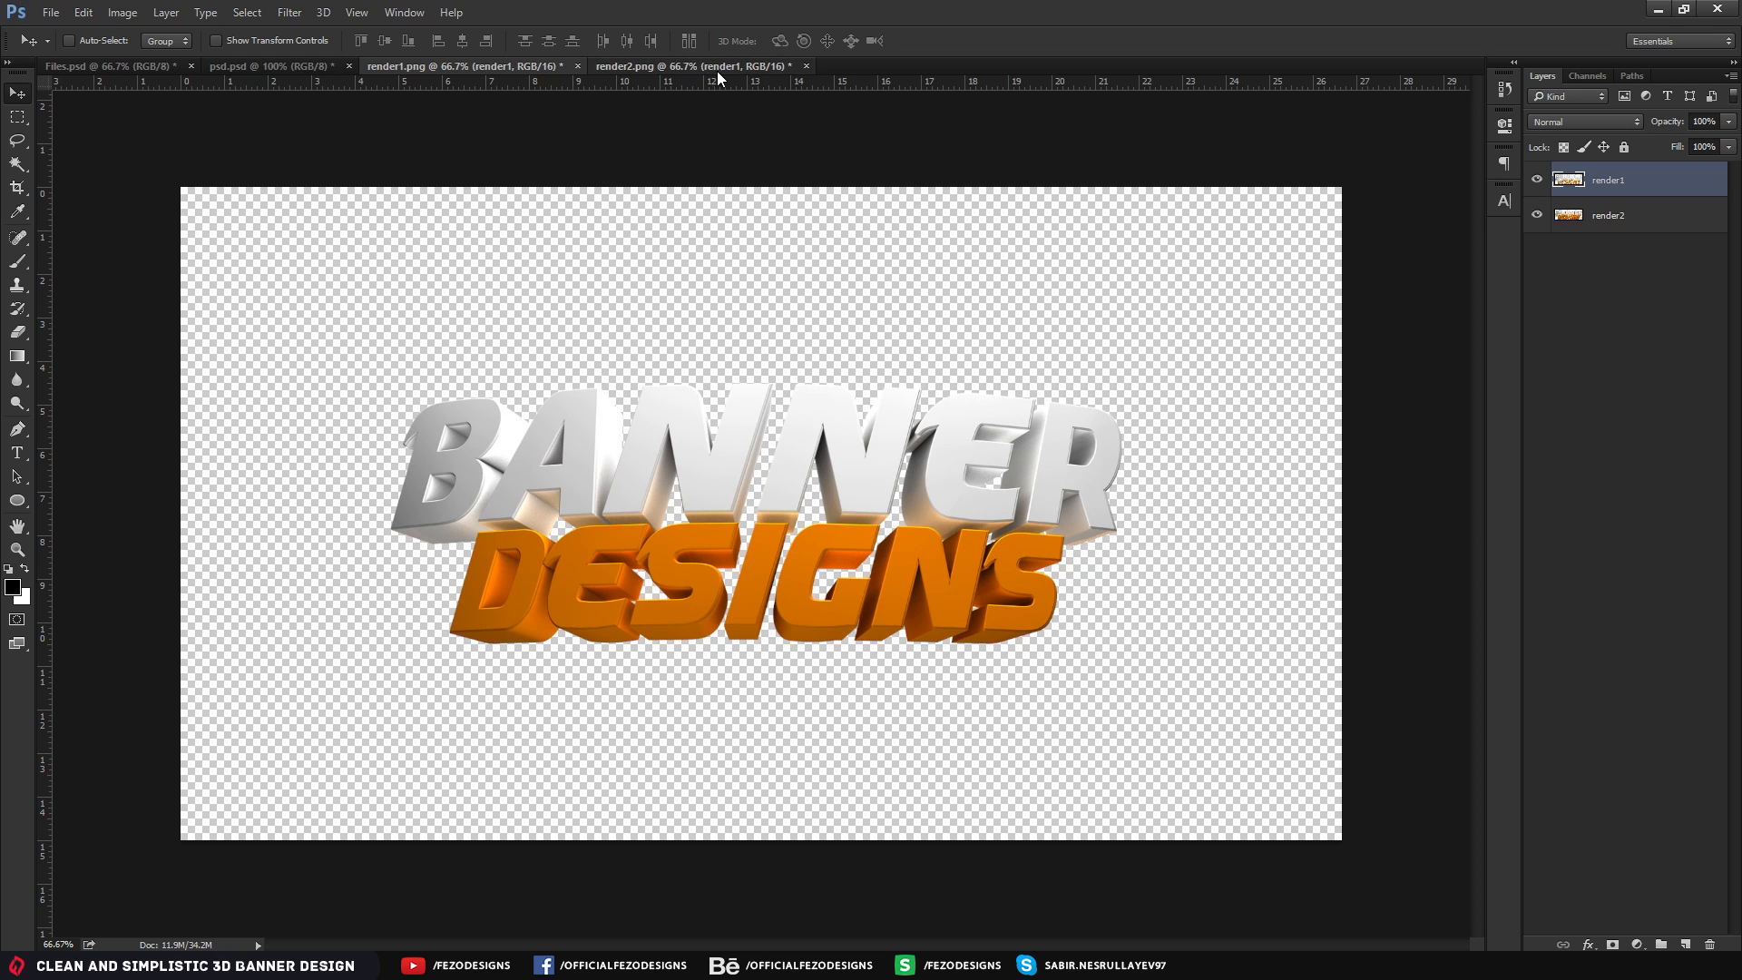
pyautogui.click(807, 65)
pyautogui.click(873, 372)
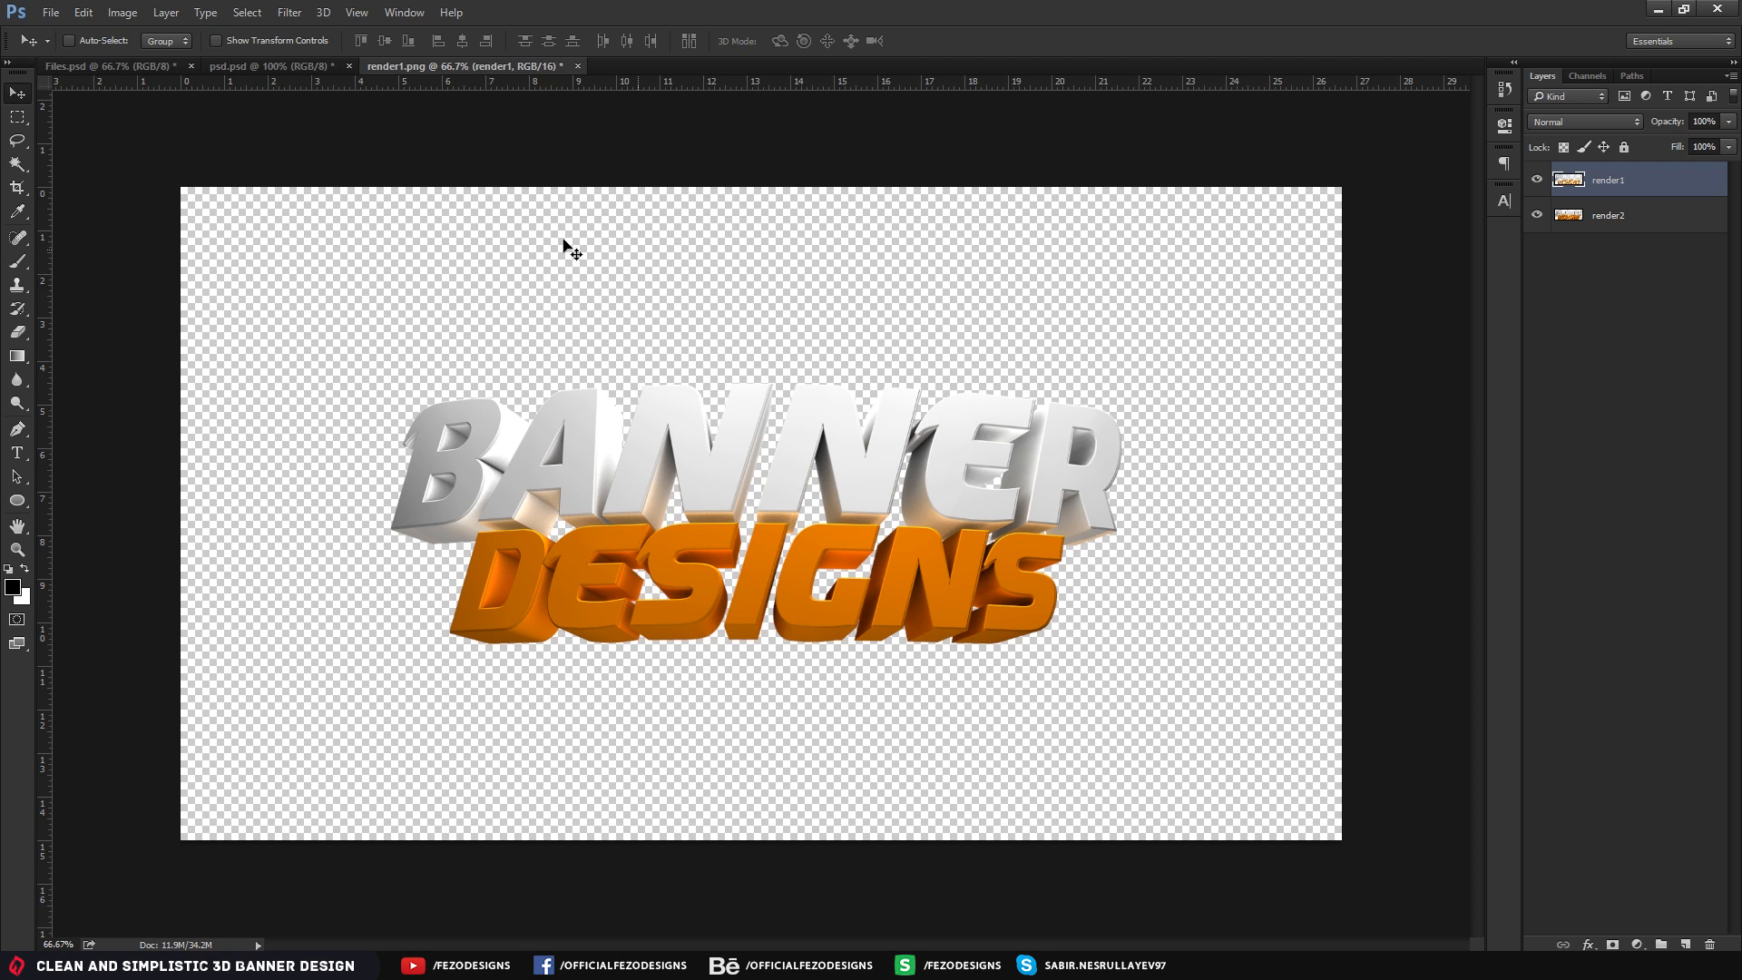
# Open the Twitter Header PSD from the GFX > Photoshop Files folder on Local Disk (D:)
pyautogui.click(51, 13)
pyautogui.click(68, 51)
pyautogui.click(81, 359)
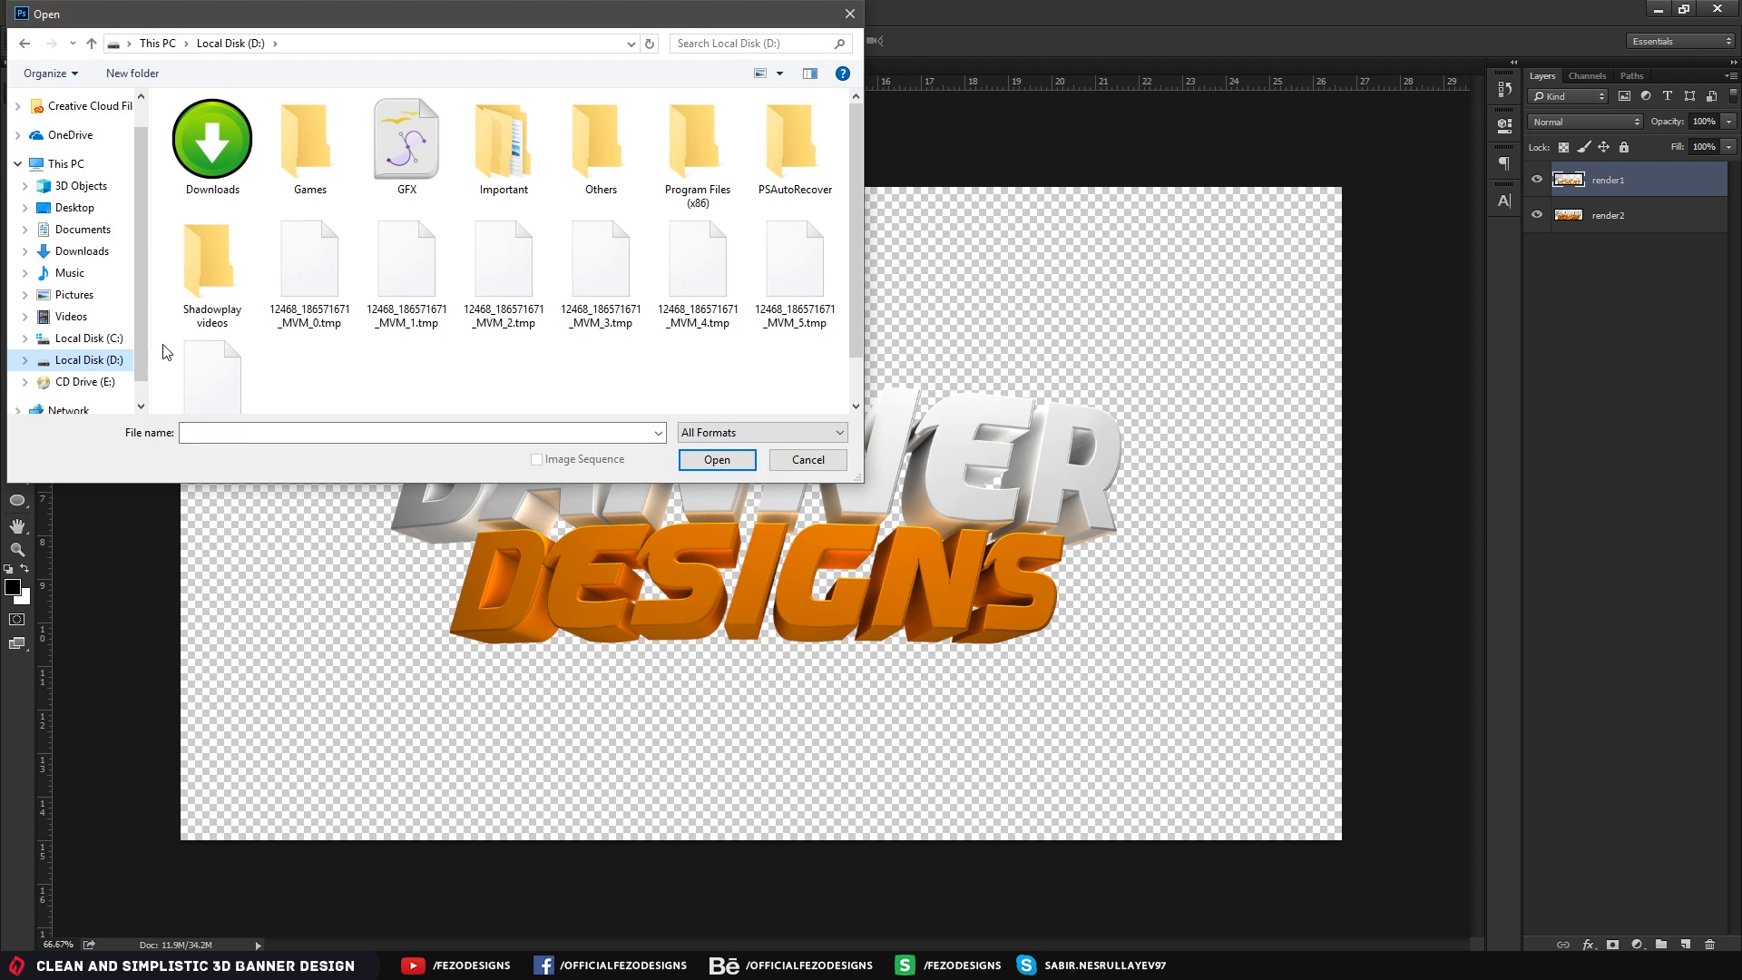
pyautogui.click(717, 182)
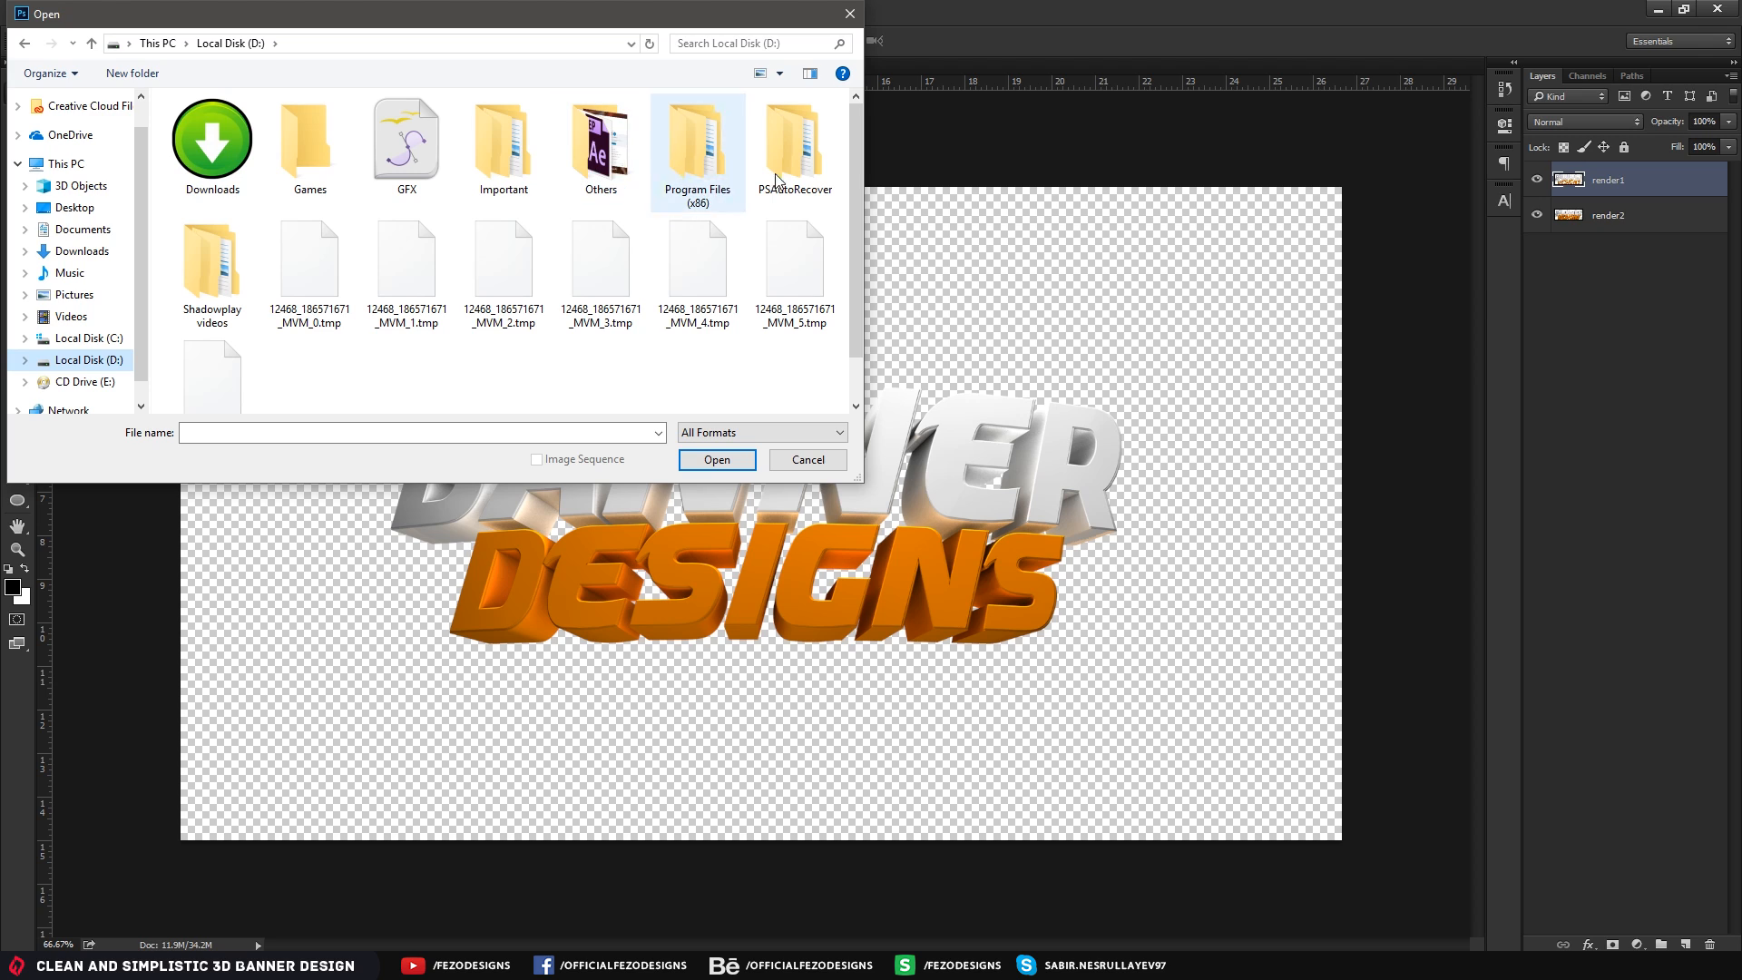
pyautogui.doubleClick(406, 164)
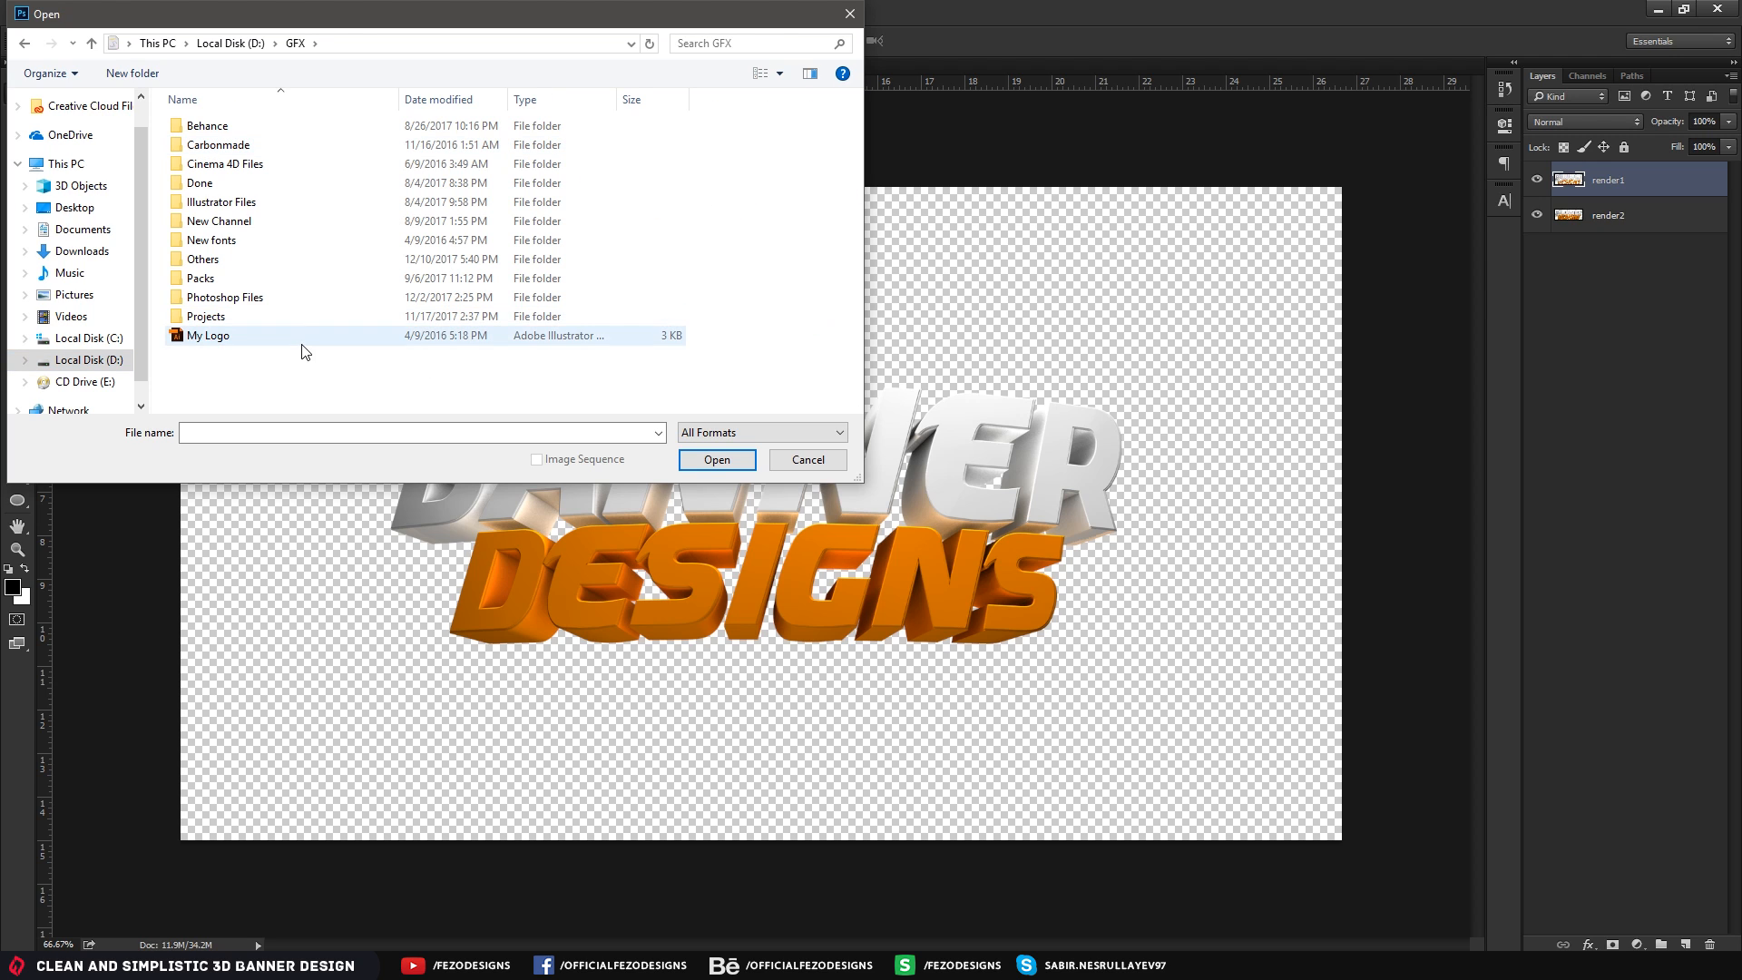
pyautogui.doubleClick(234, 299)
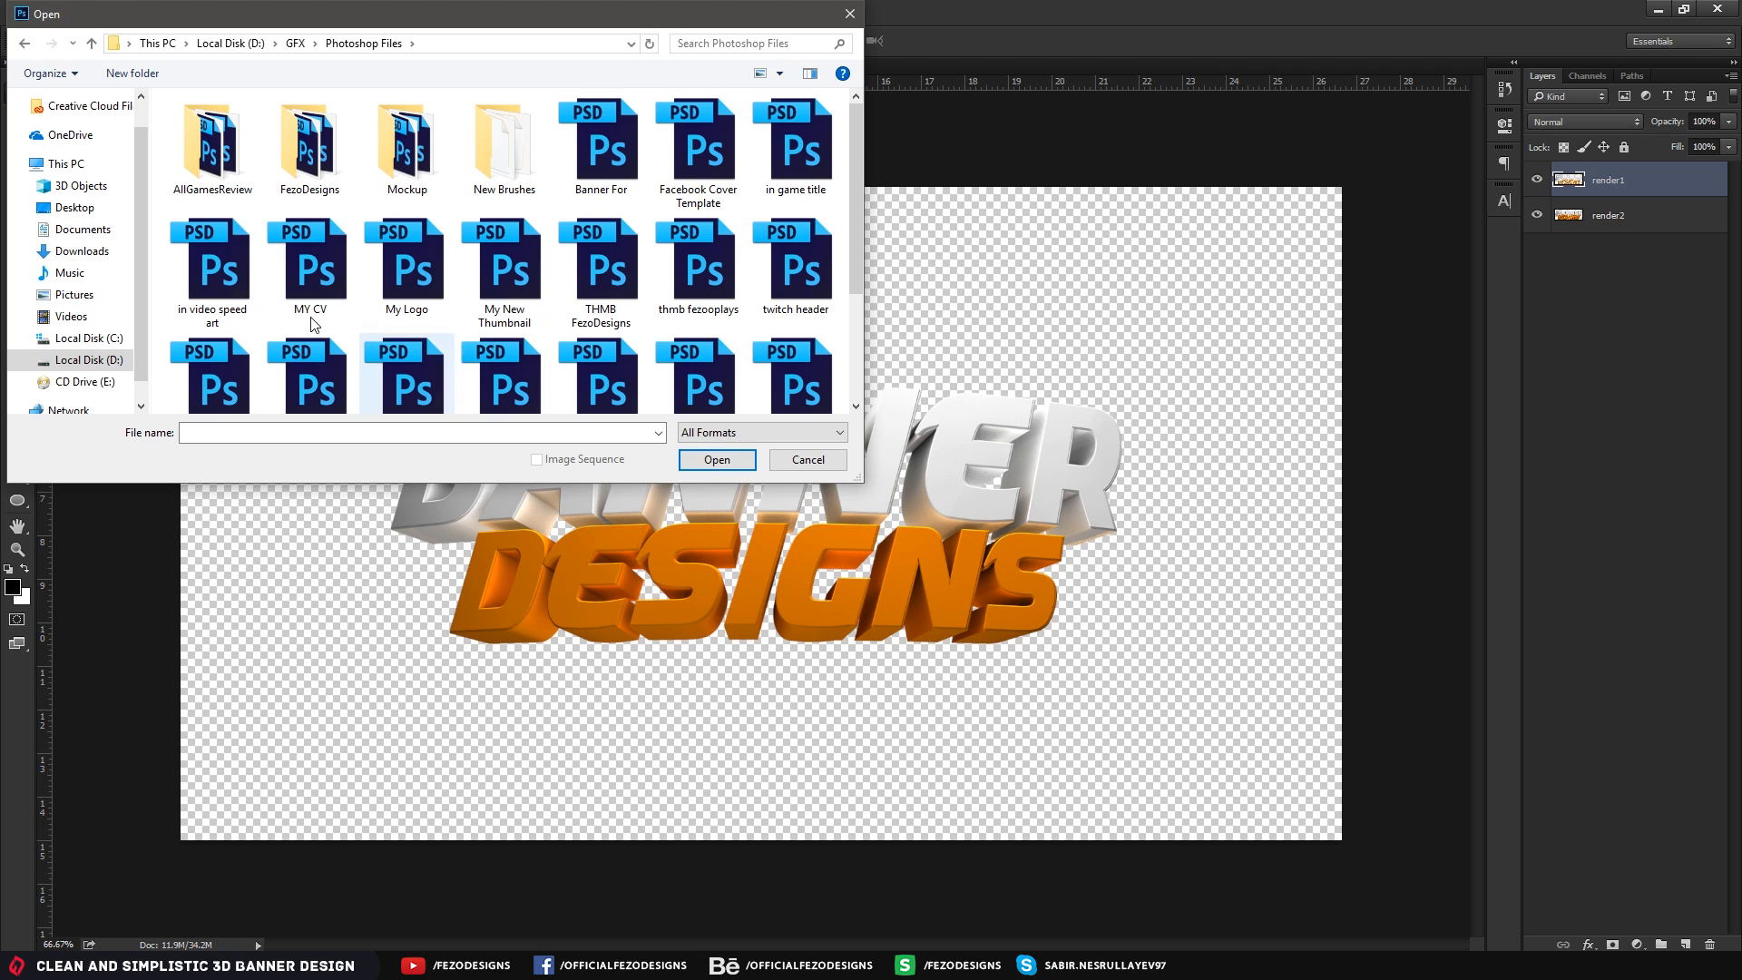
pyautogui.scroll(-1, 392, 343)
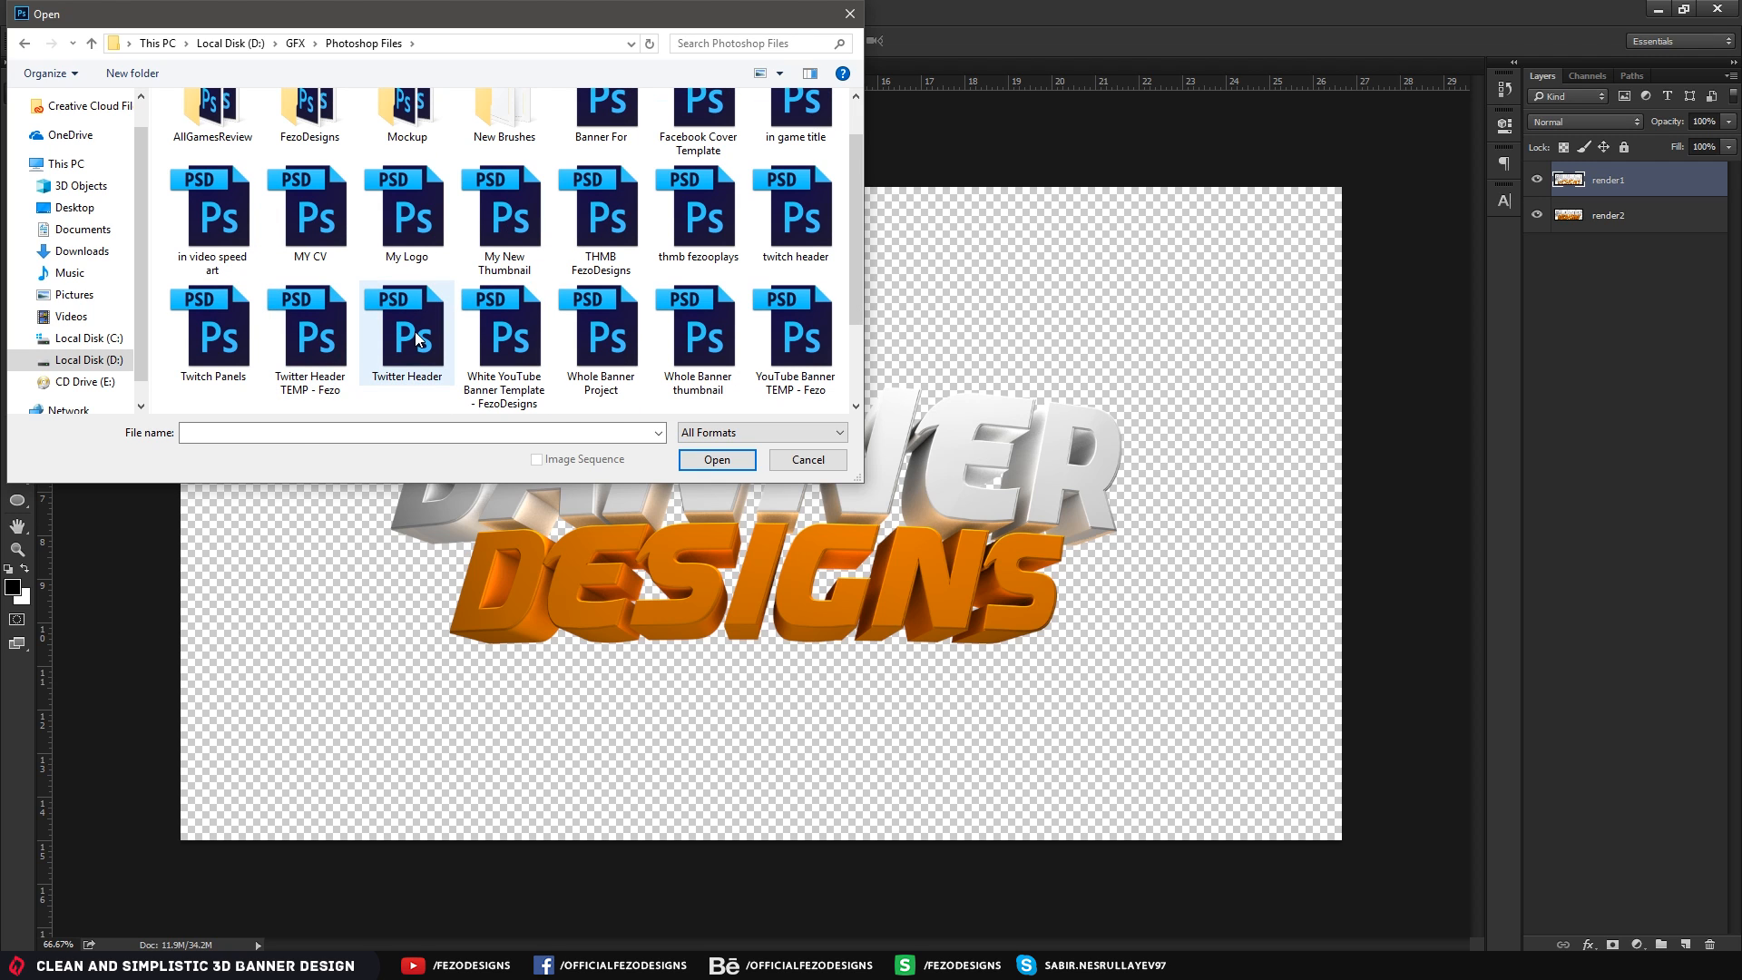
pyautogui.doubleClick(395, 338)
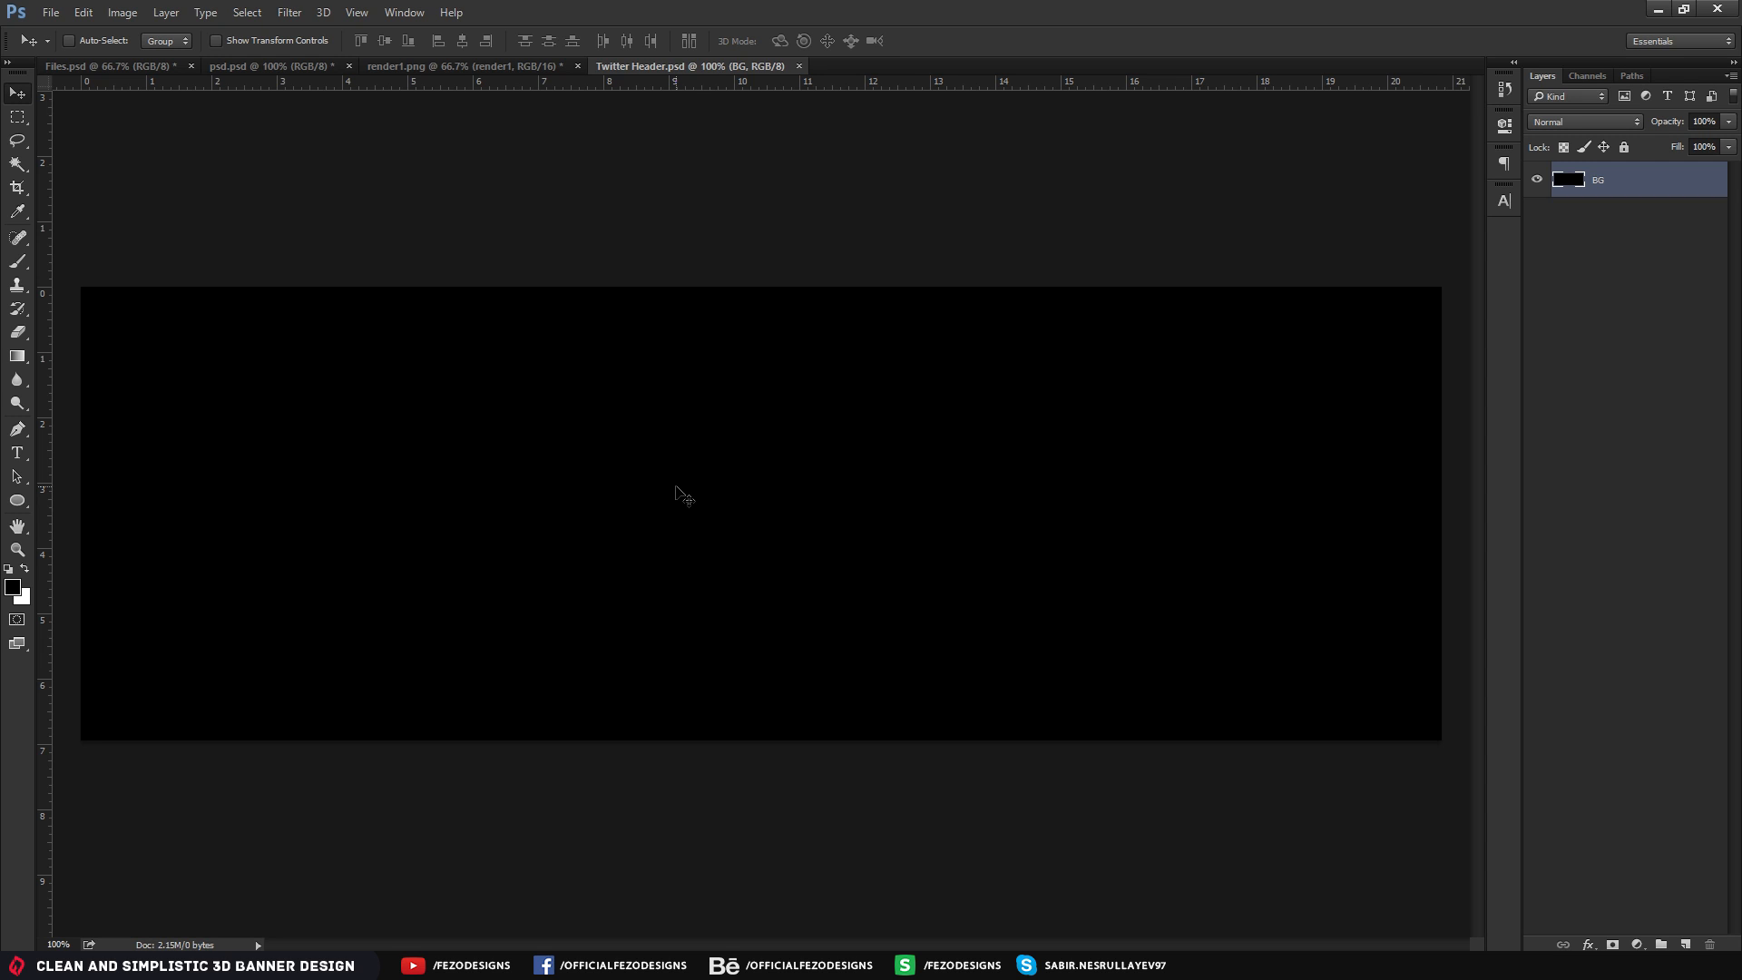
# Copy the render1 and render2 layers together into Twitter Header.psd, and close render1.png without saving
pyautogui.click(531, 65)
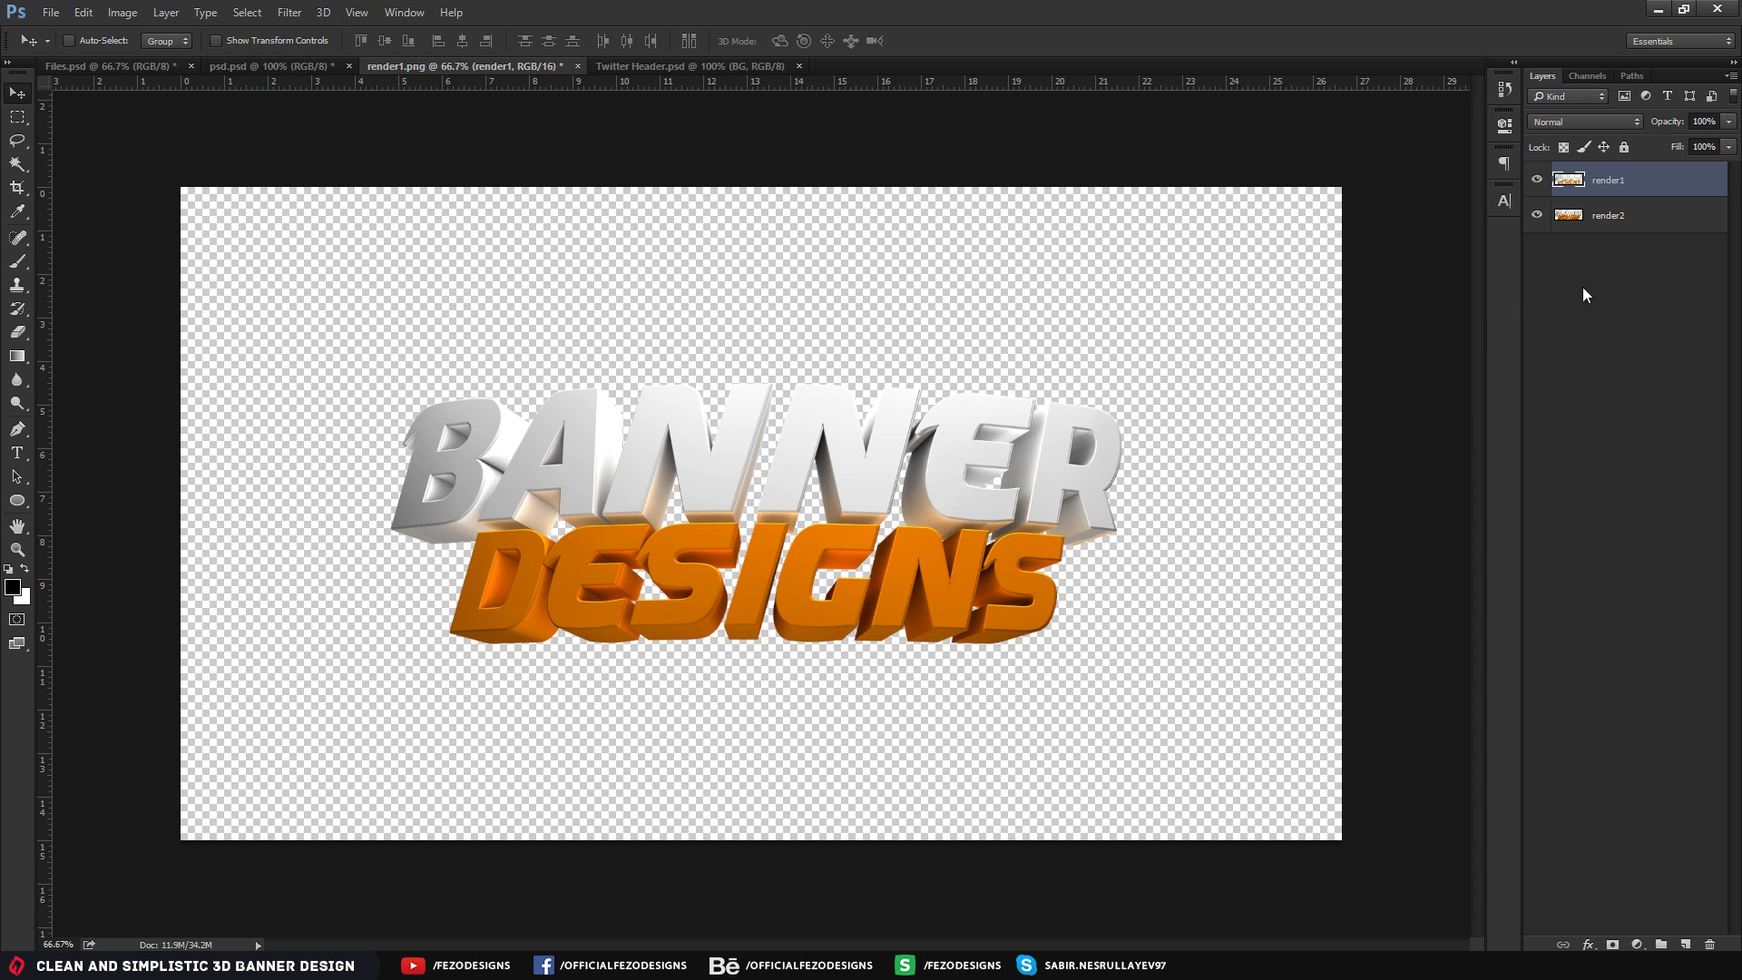
pyautogui.keyDown('shift'); pyautogui.click(1666, 221); pyautogui.keyUp('shift')
pyautogui.moveTo(815, 261); pyautogui.dragTo(715, 353)
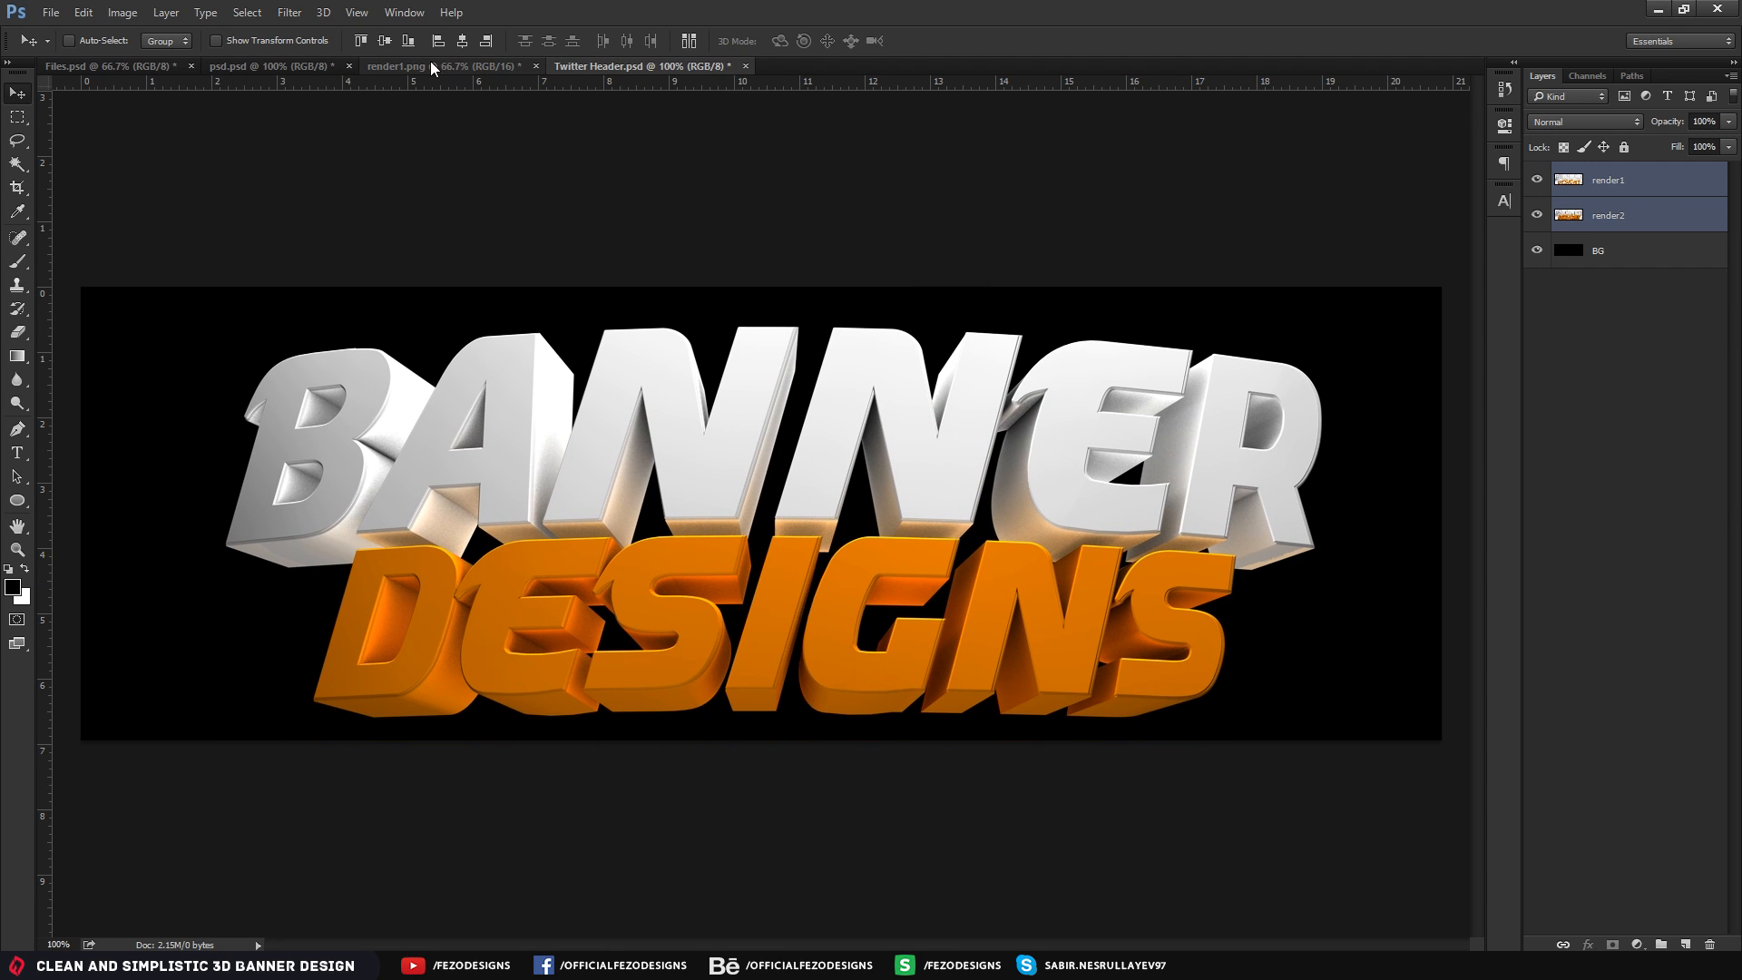
pyautogui.click(430, 63)
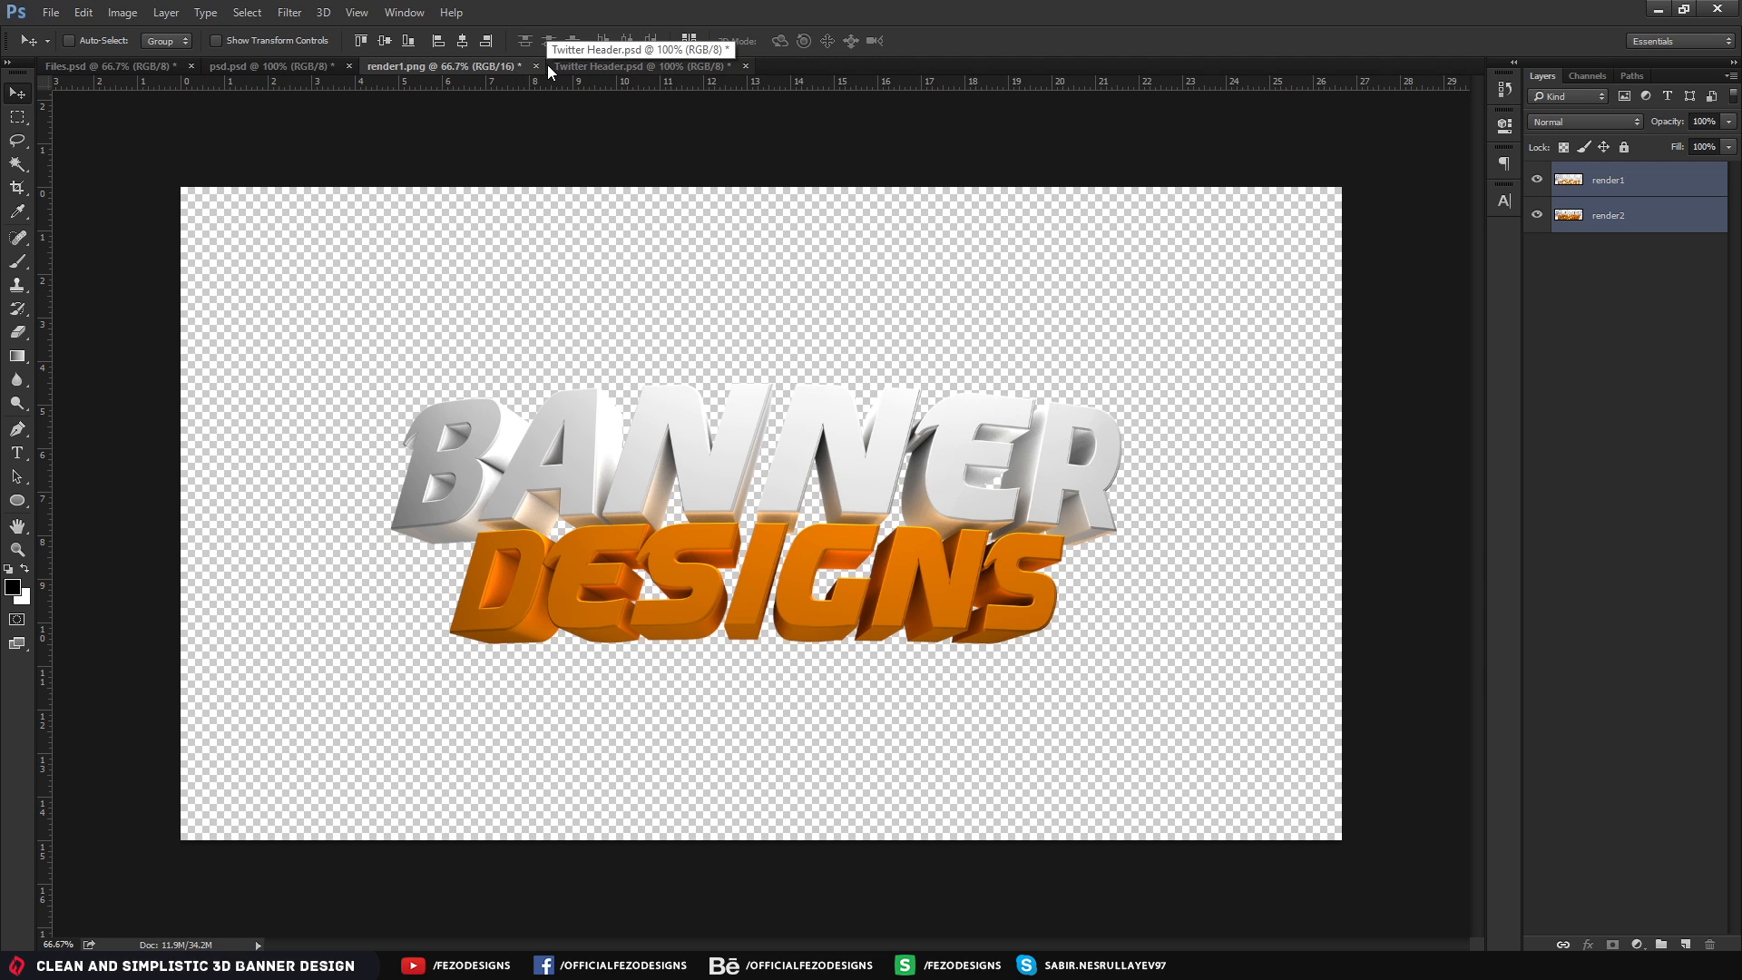
pyautogui.click(536, 66)
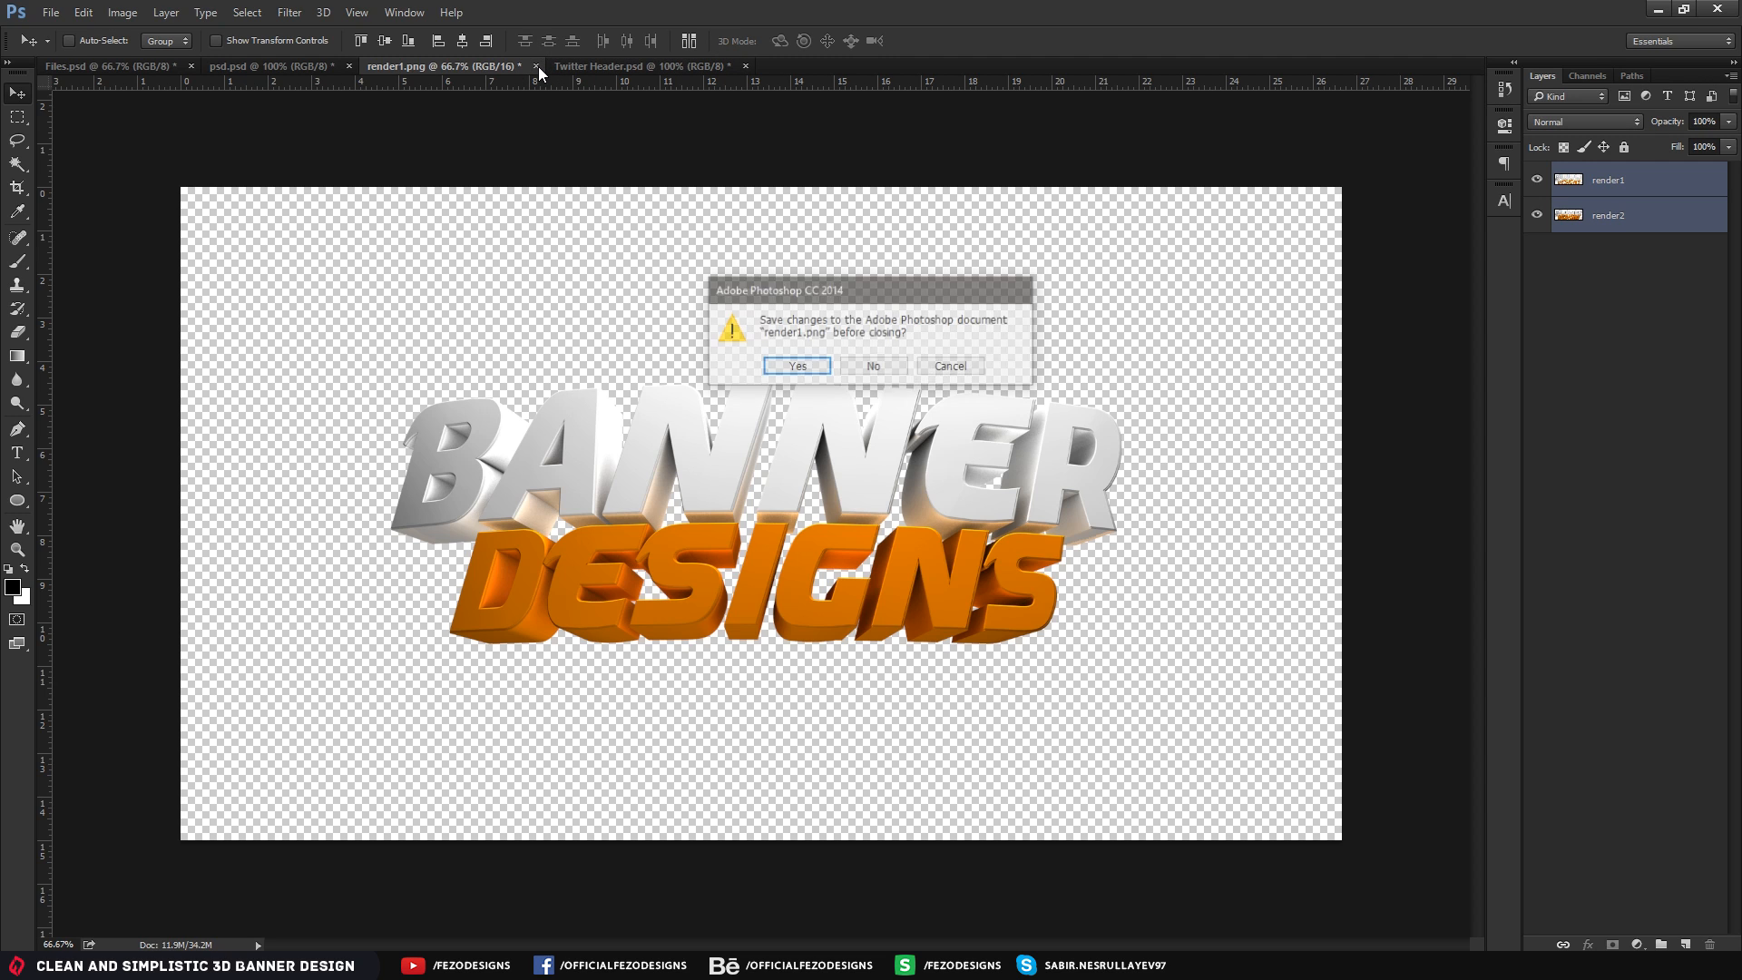
pyautogui.click(873, 367)
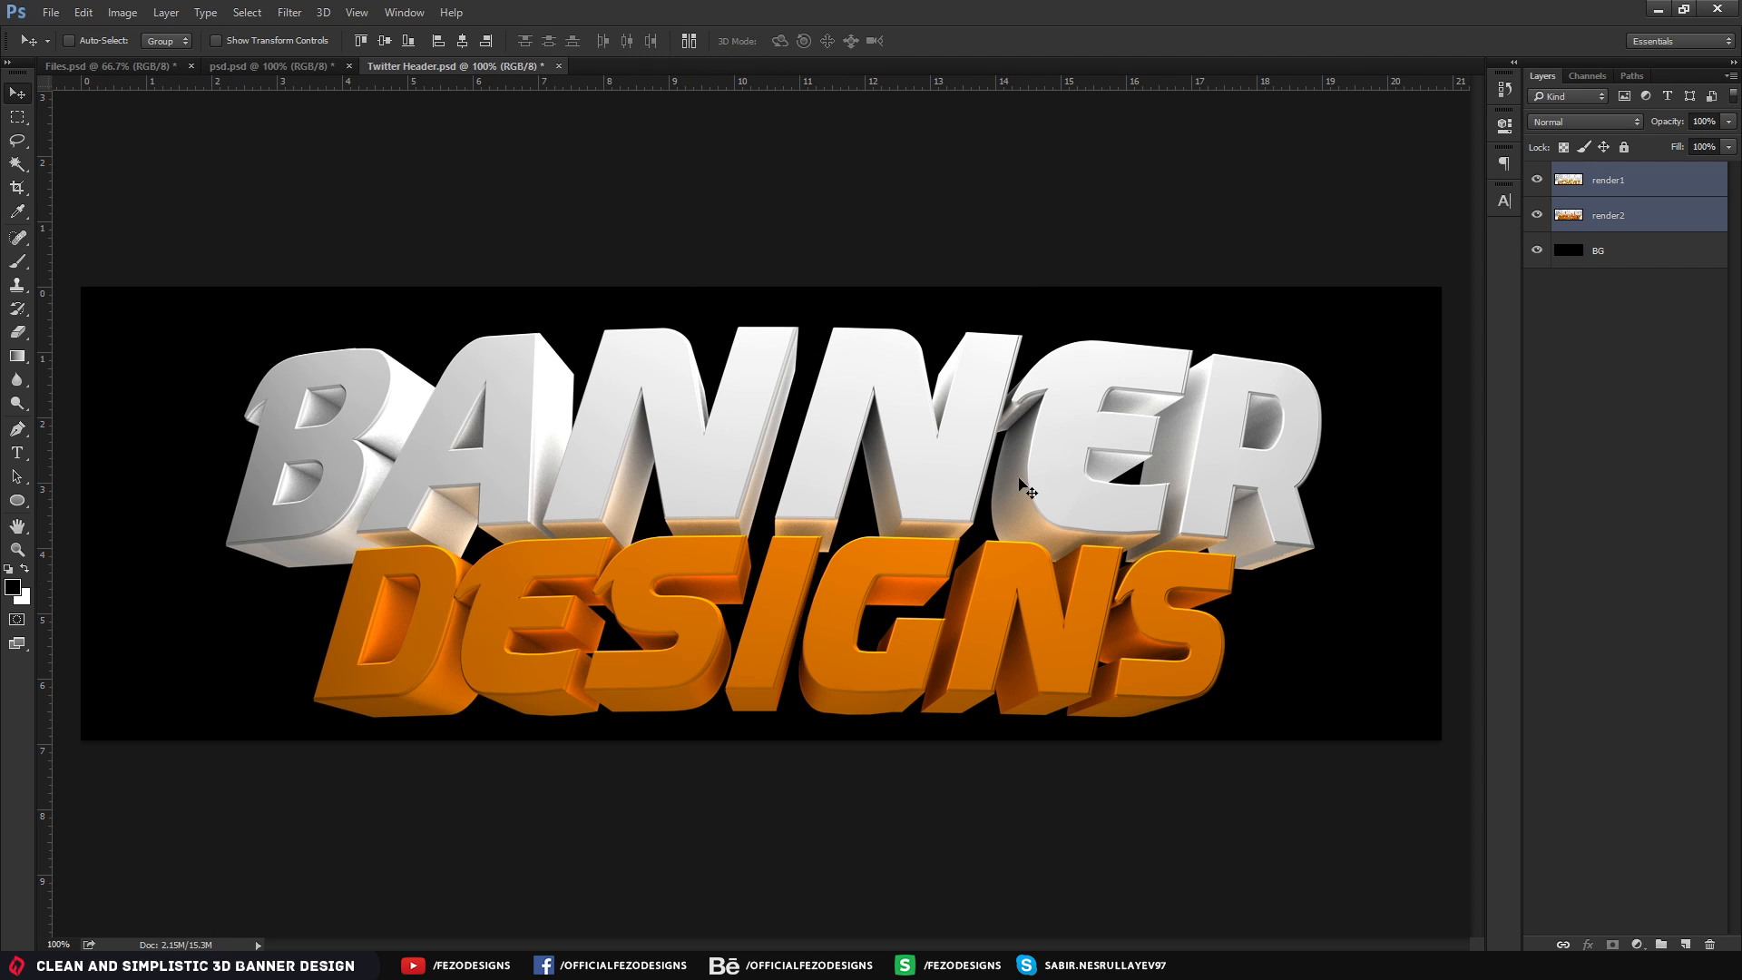
# Center the render1 and render2 layers vertically and horizontally on the header canvas, and clear the selection
pyautogui.moveTo(1123, 446); pyautogui.dragTo(1103, 432)
pyautogui.click(1550, 369)
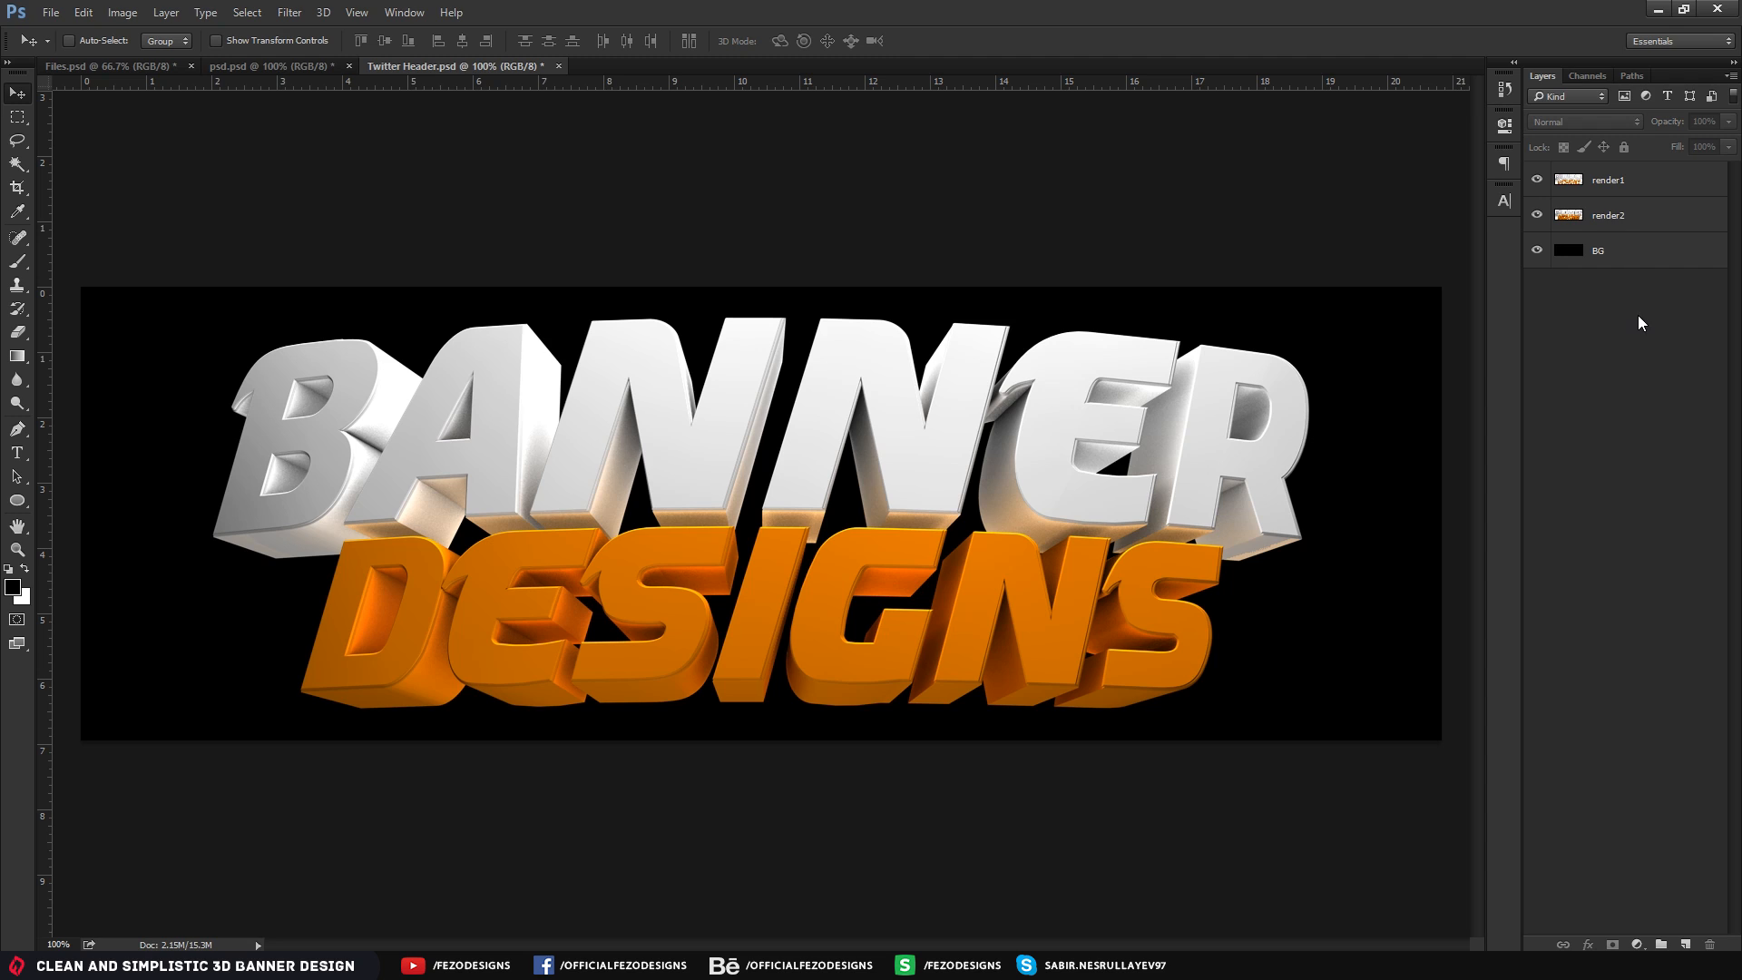
pyautogui.hotkey('ctrl', 'a')
pyautogui.click(1660, 223)
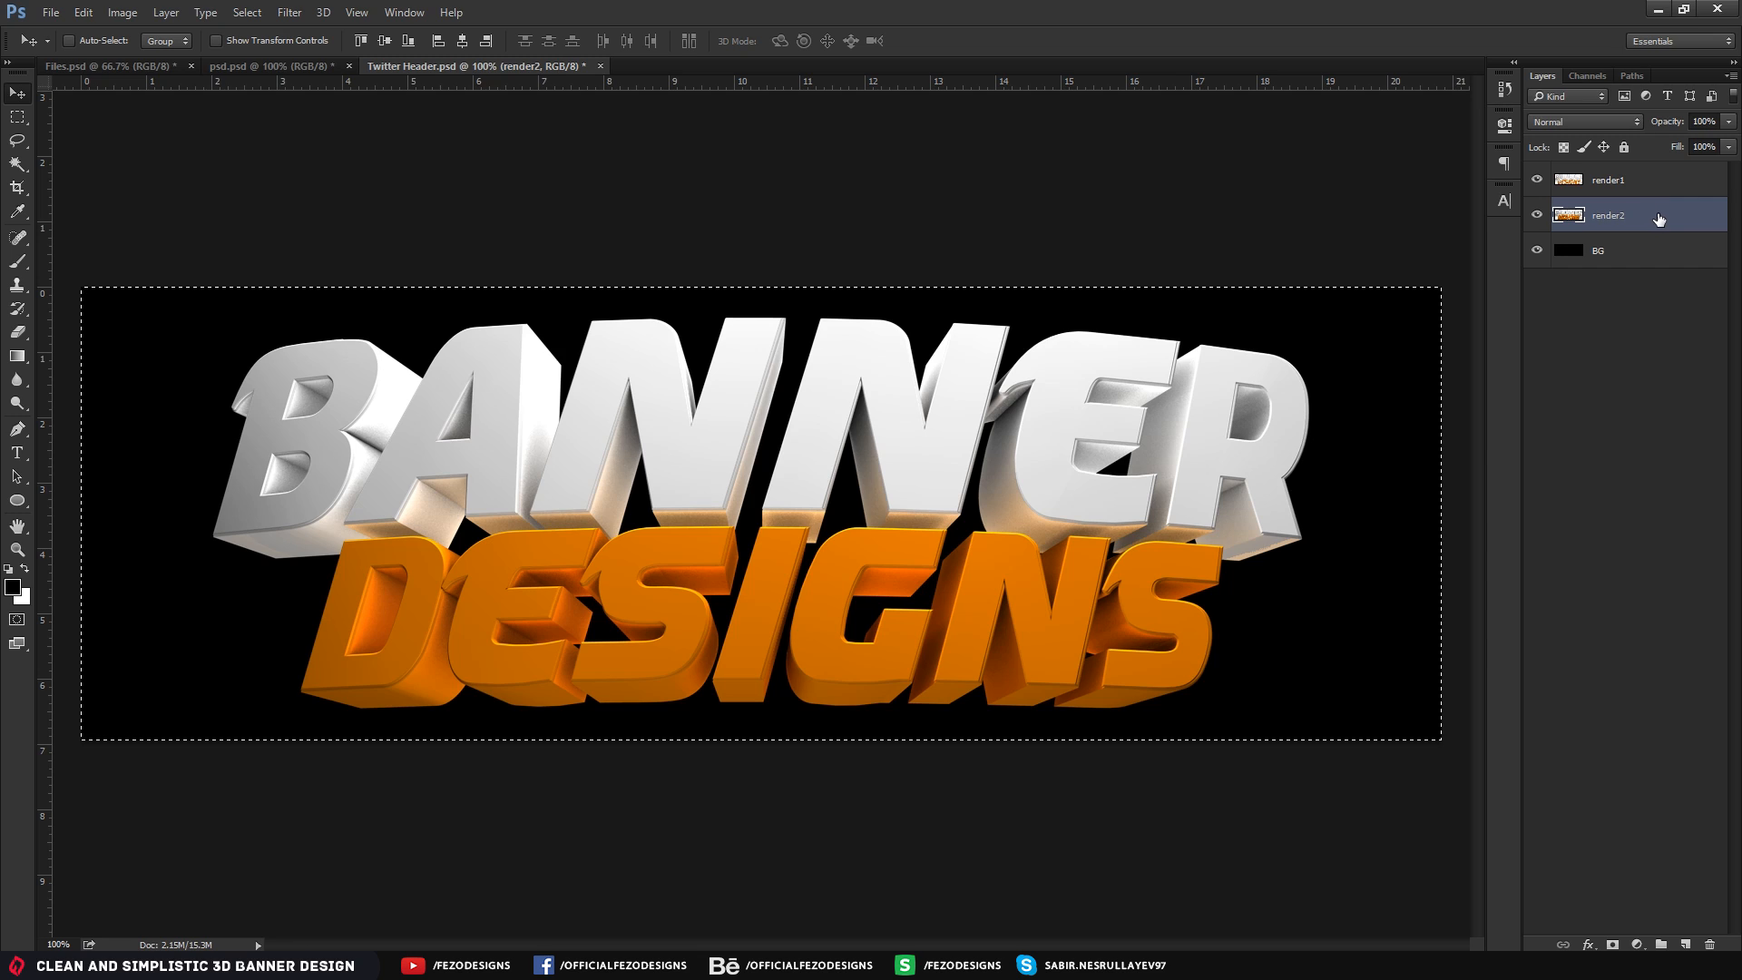
pyautogui.press('ctrl')
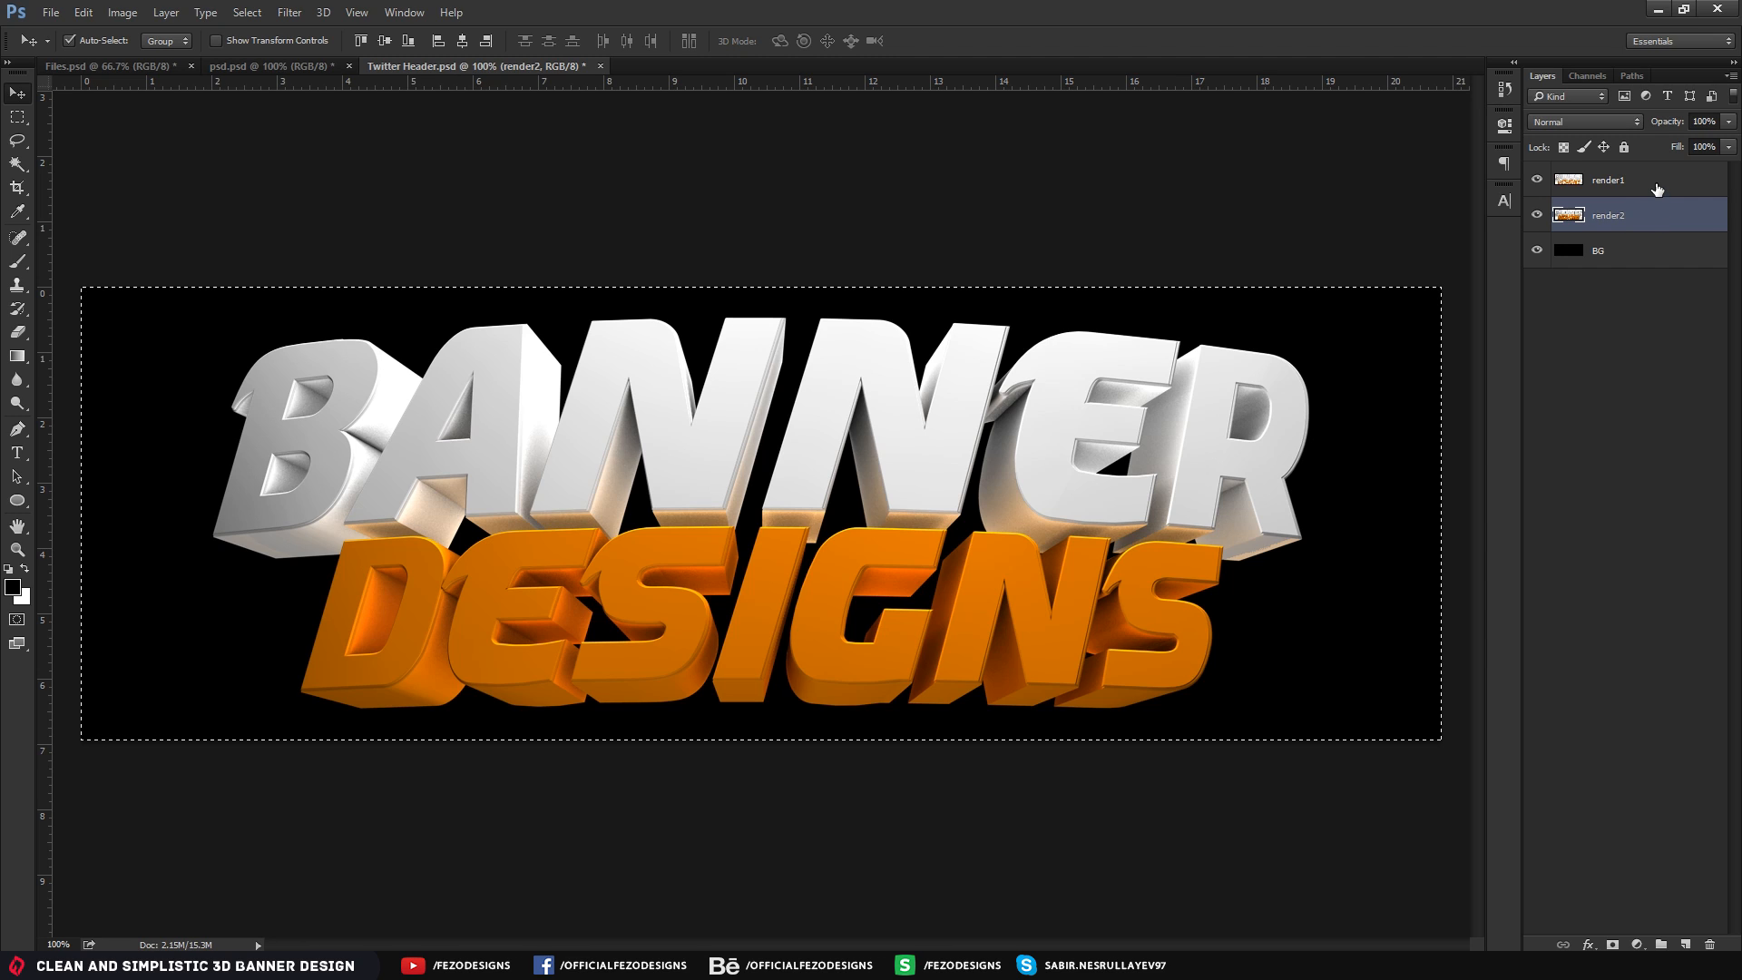
pyautogui.keyDown('ctrl'); pyautogui.click(1616, 181); pyautogui.keyUp('ctrl')
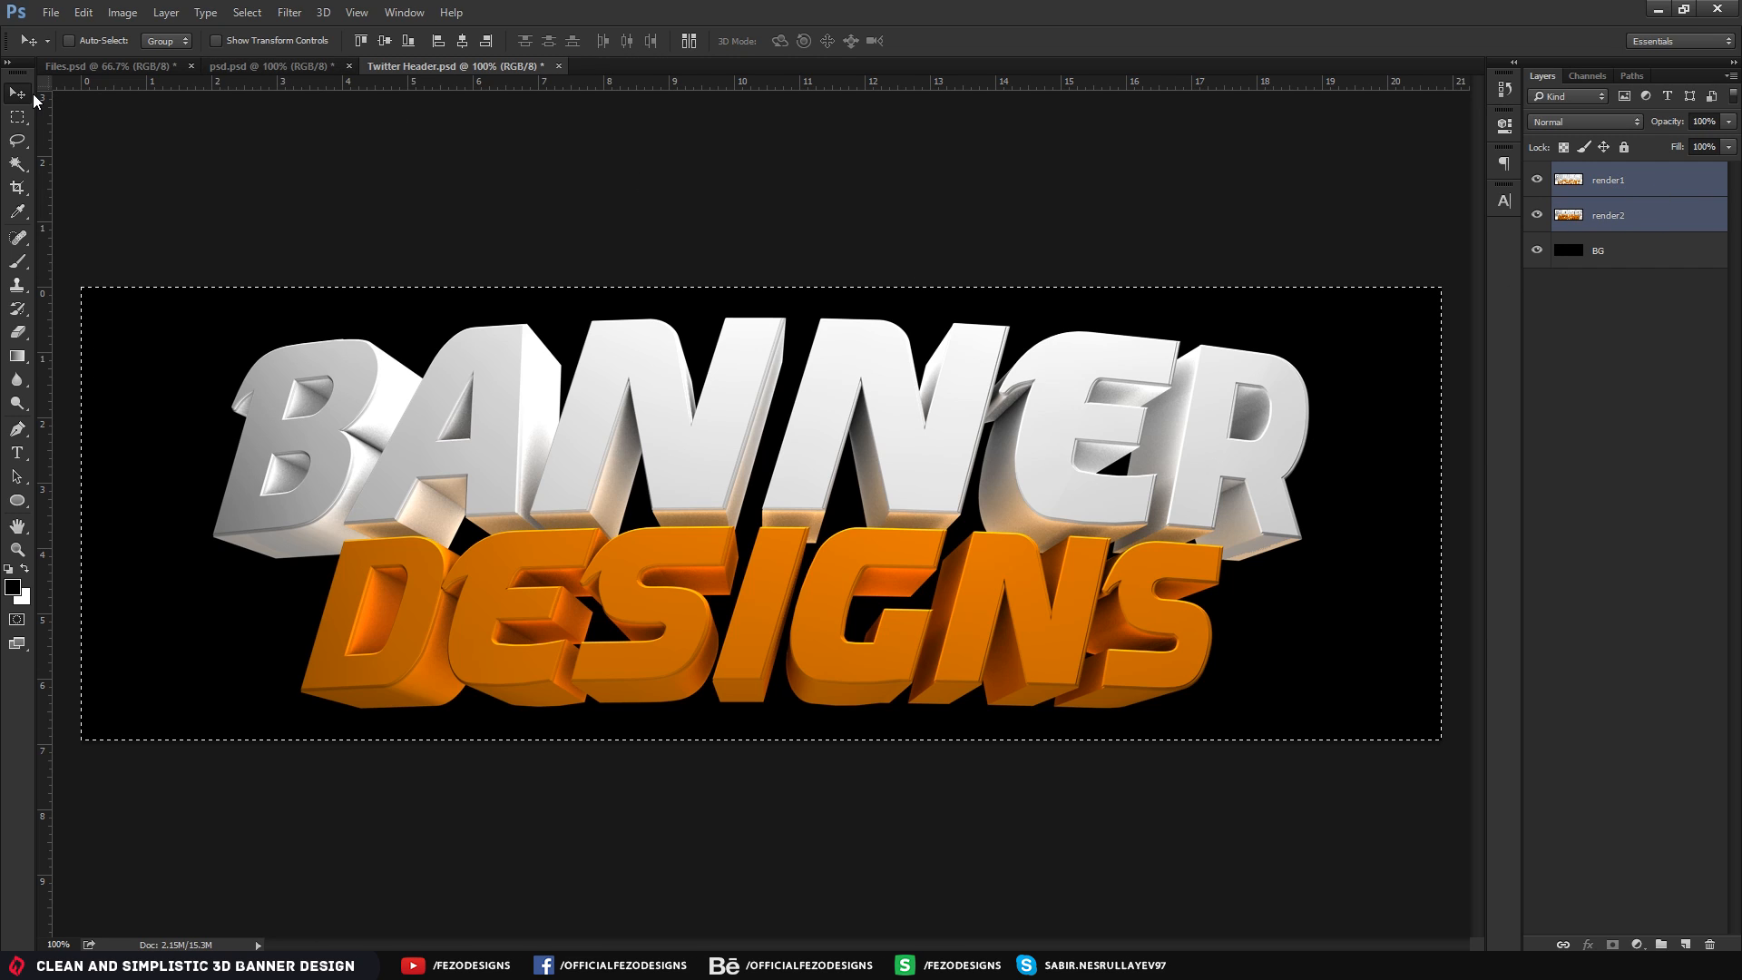
pyautogui.click(385, 40)
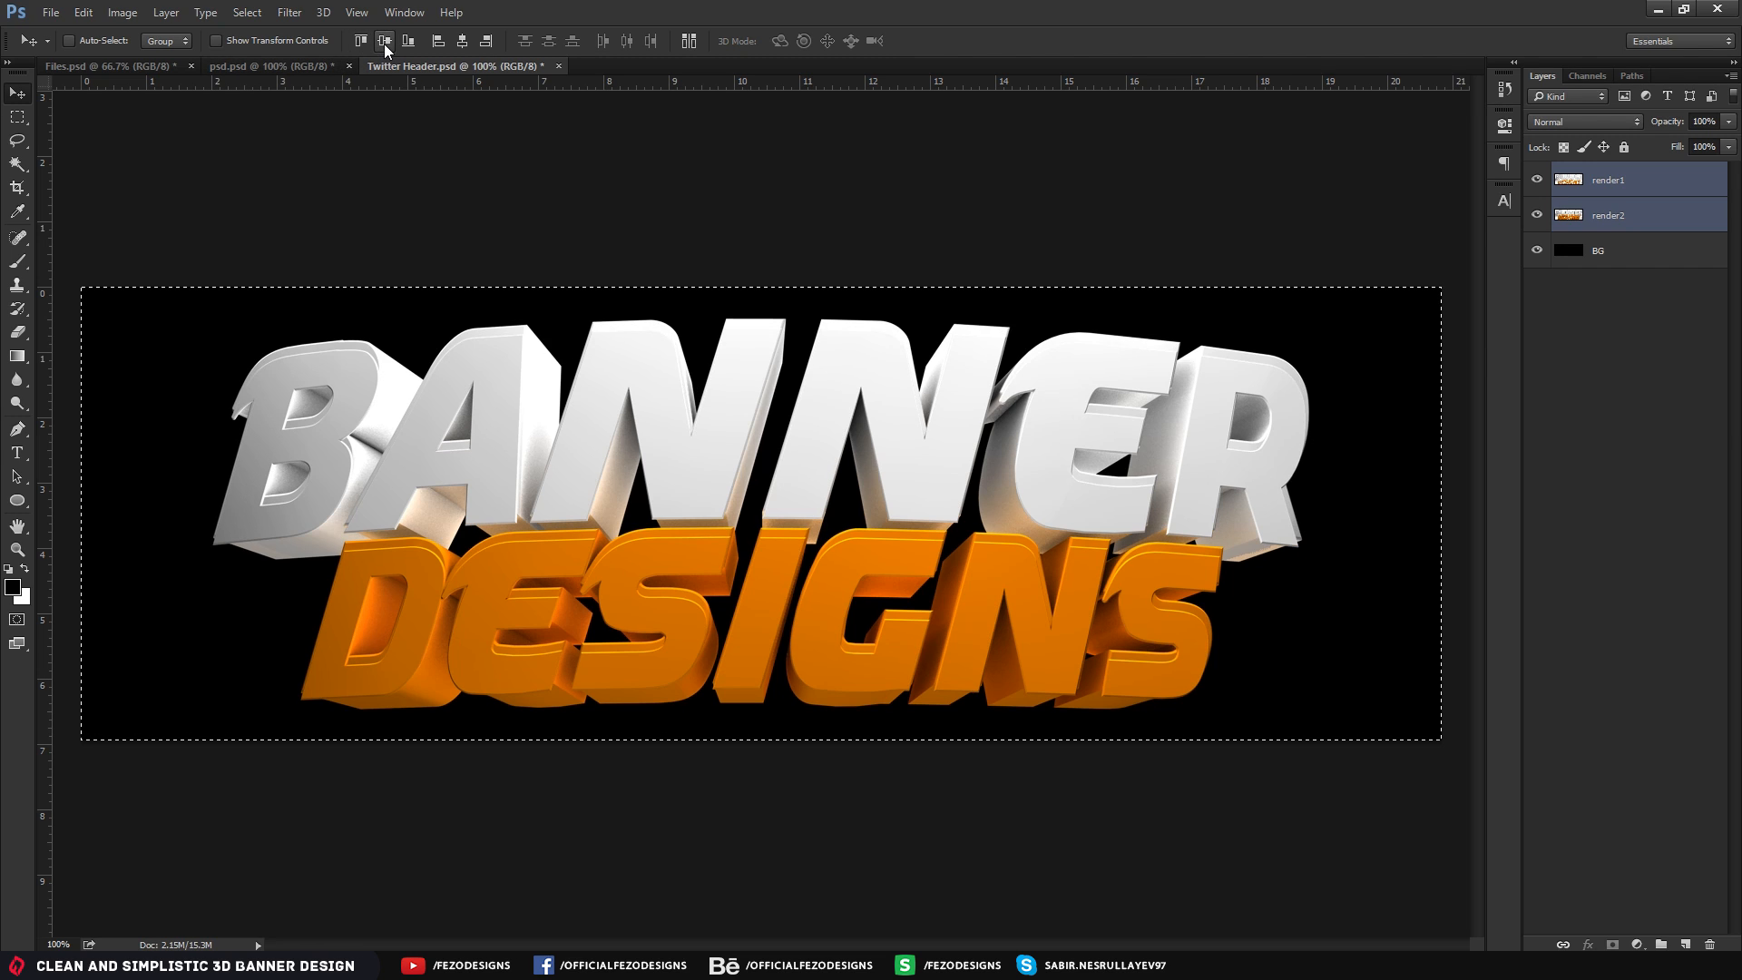
pyautogui.click(462, 41)
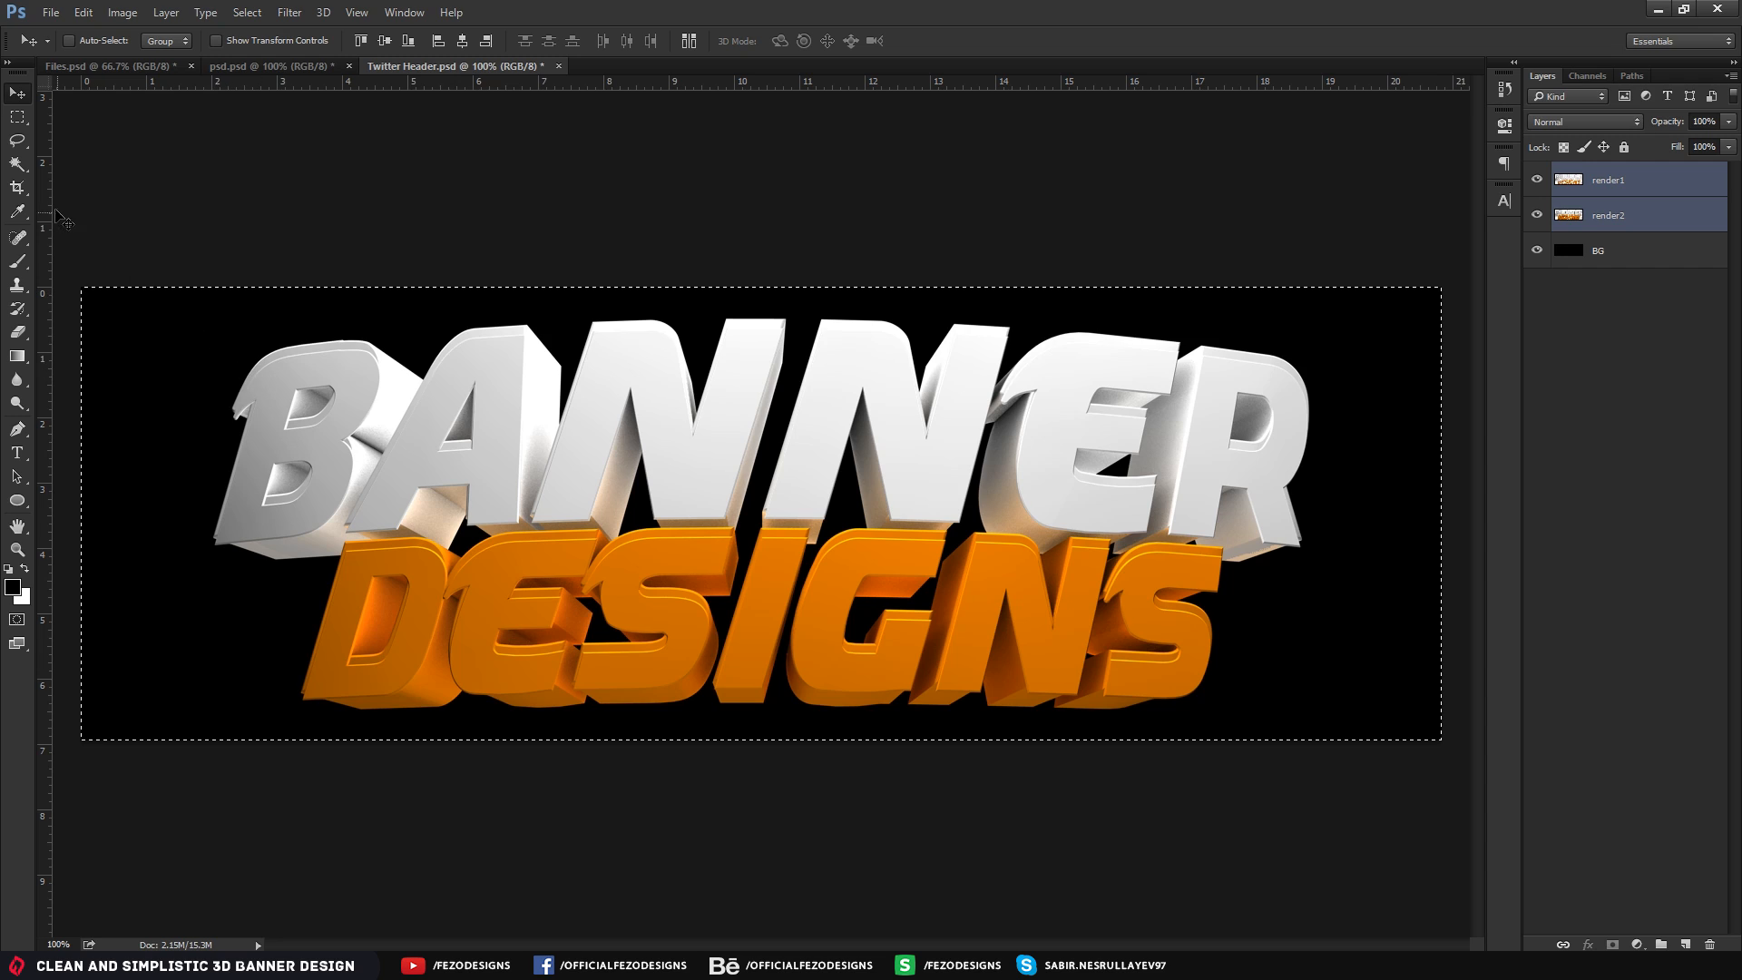
pyautogui.press('ctrl')
pyautogui.hotkey('ctrl', 'd')
# Scale the render1 and render2 layers together proportionally about their center to about 70%
pyautogui.click(1663, 182)
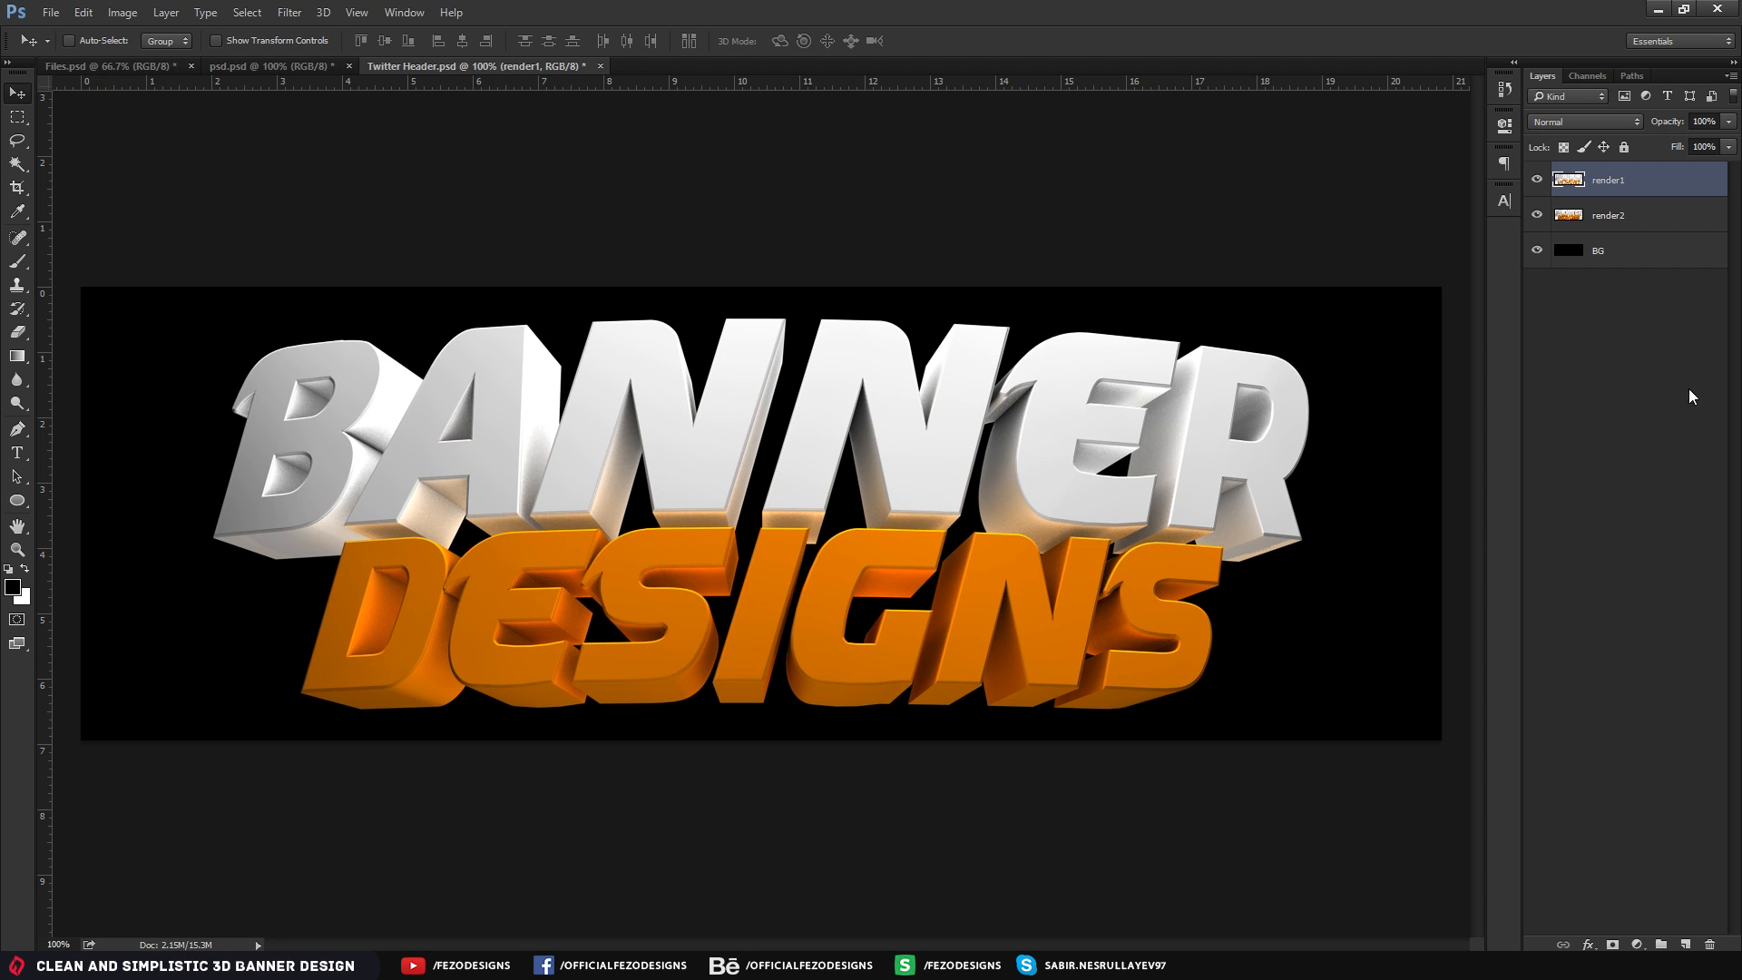
pyautogui.keyDown('ctrl'); pyautogui.click(1663, 221); pyautogui.keyUp('ctrl')
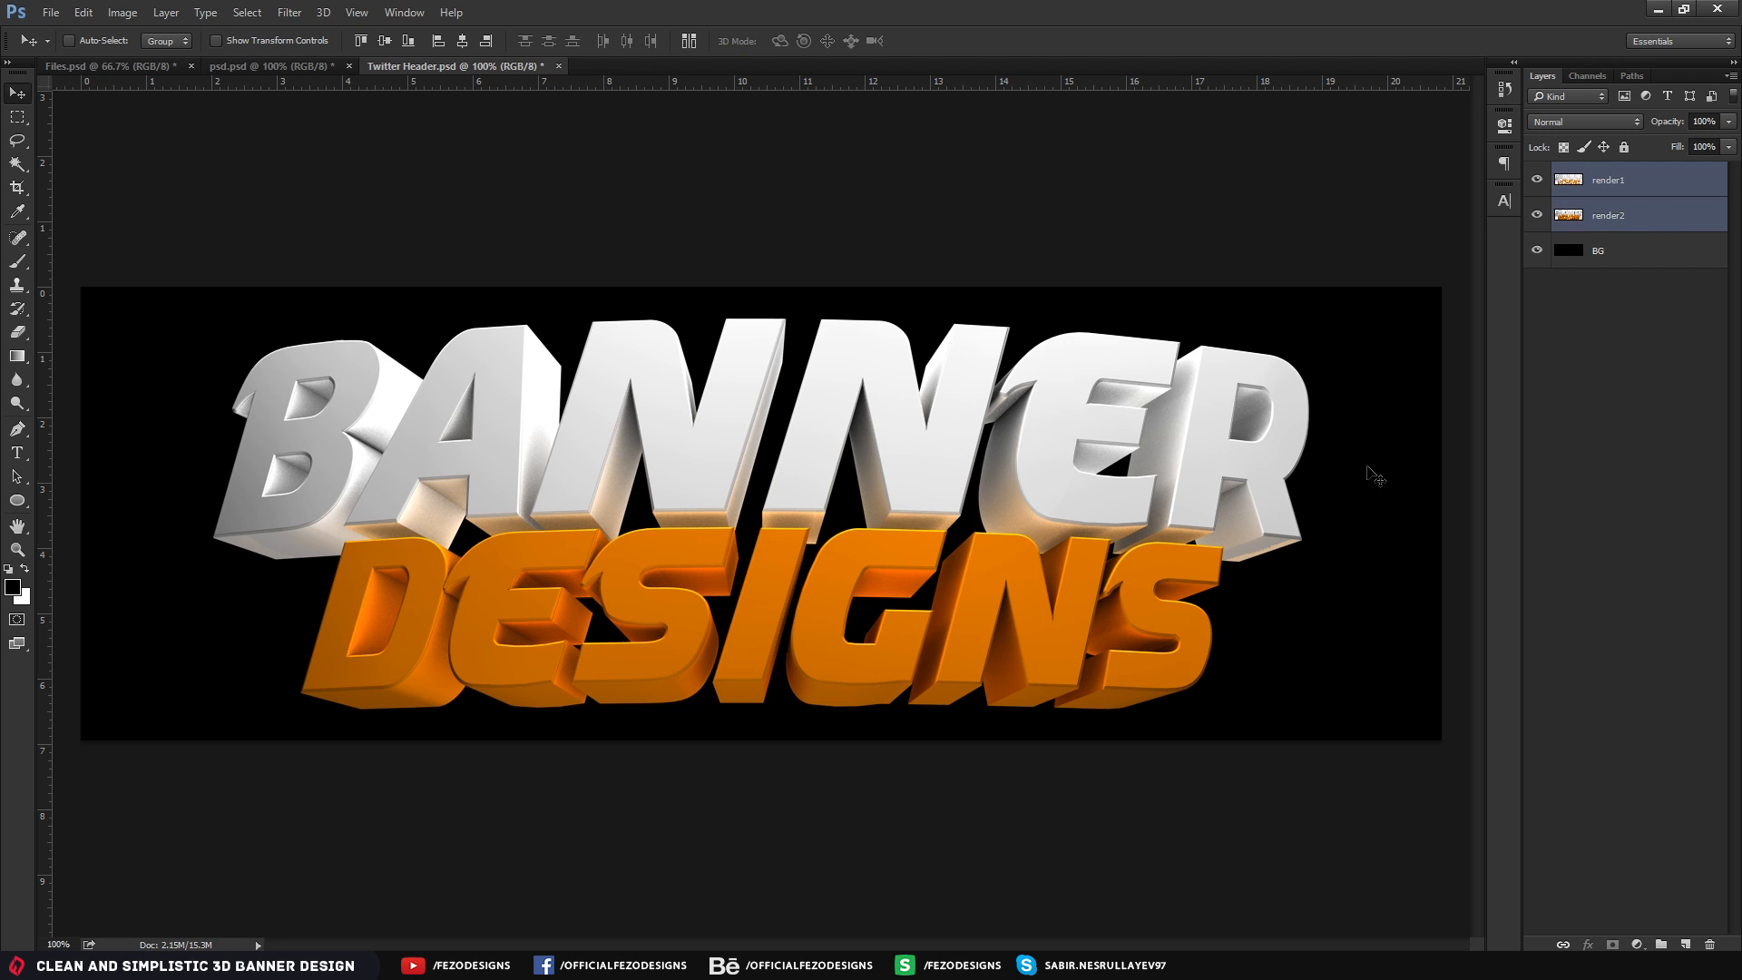
pyautogui.hotkey('ctrl', 't')
pyautogui.keyDown('alt'); pyautogui.keyDown('shift'); pyautogui.moveTo(1315, 311); pyautogui.dragTo(1166, 401); pyautogui.keyUp('shift'); pyautogui.keyUp('alt')
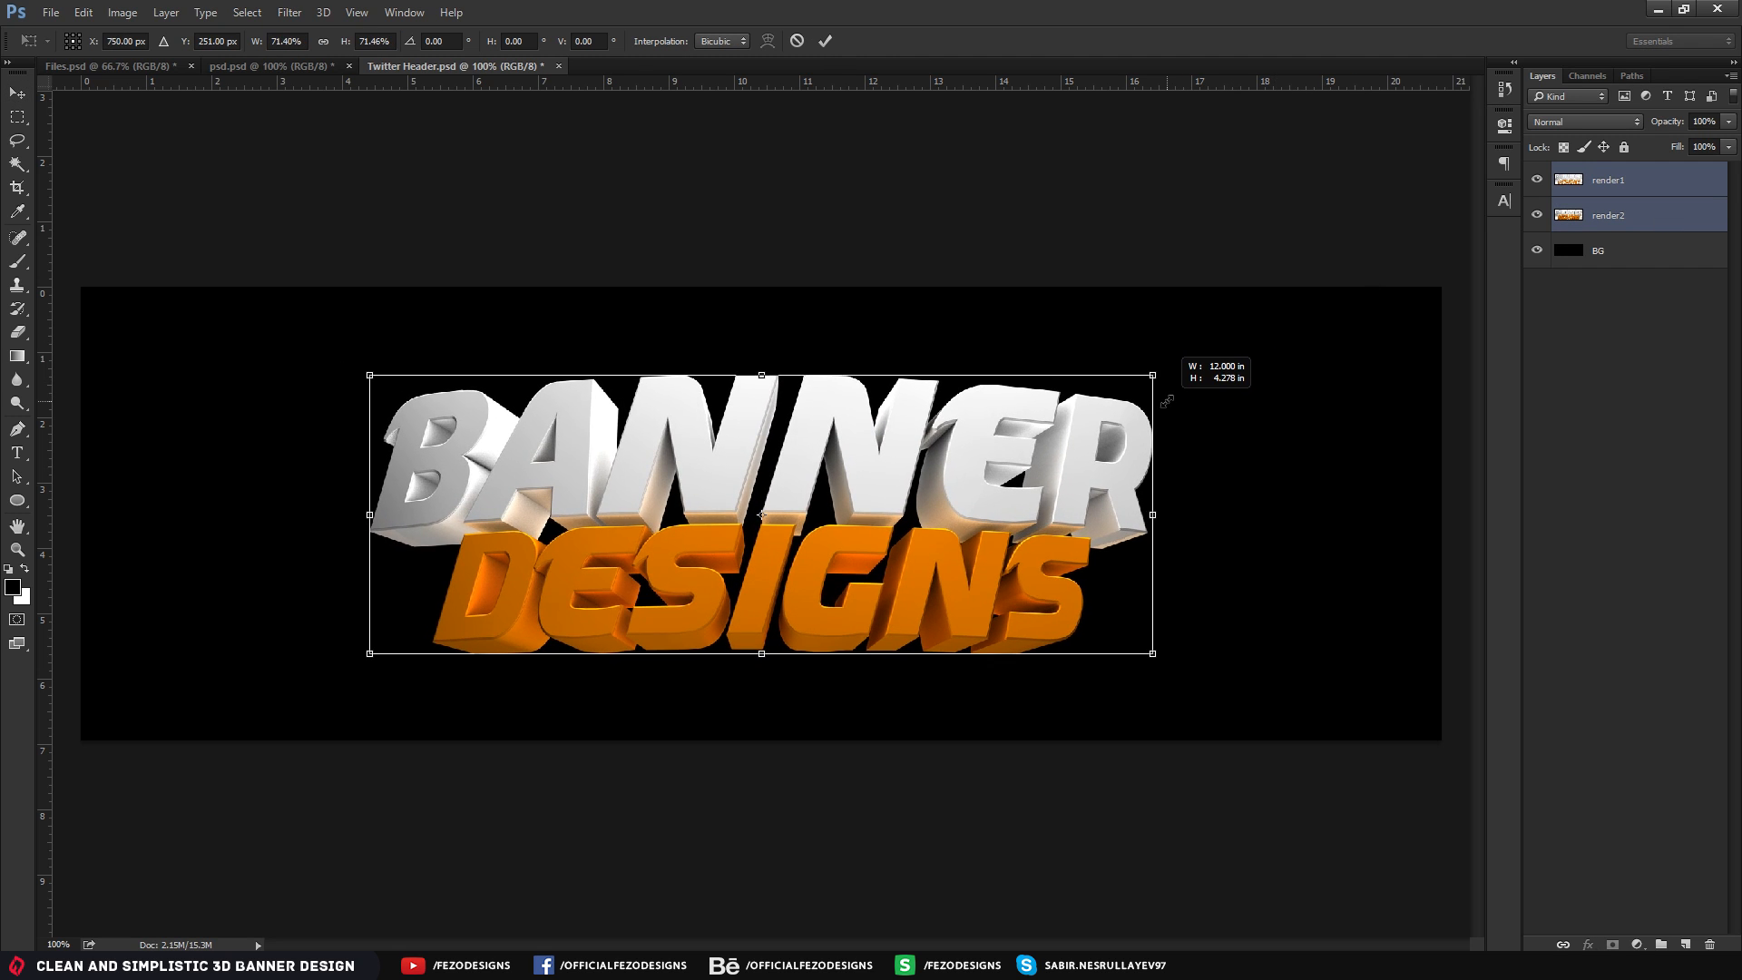
pyautogui.press('Return')
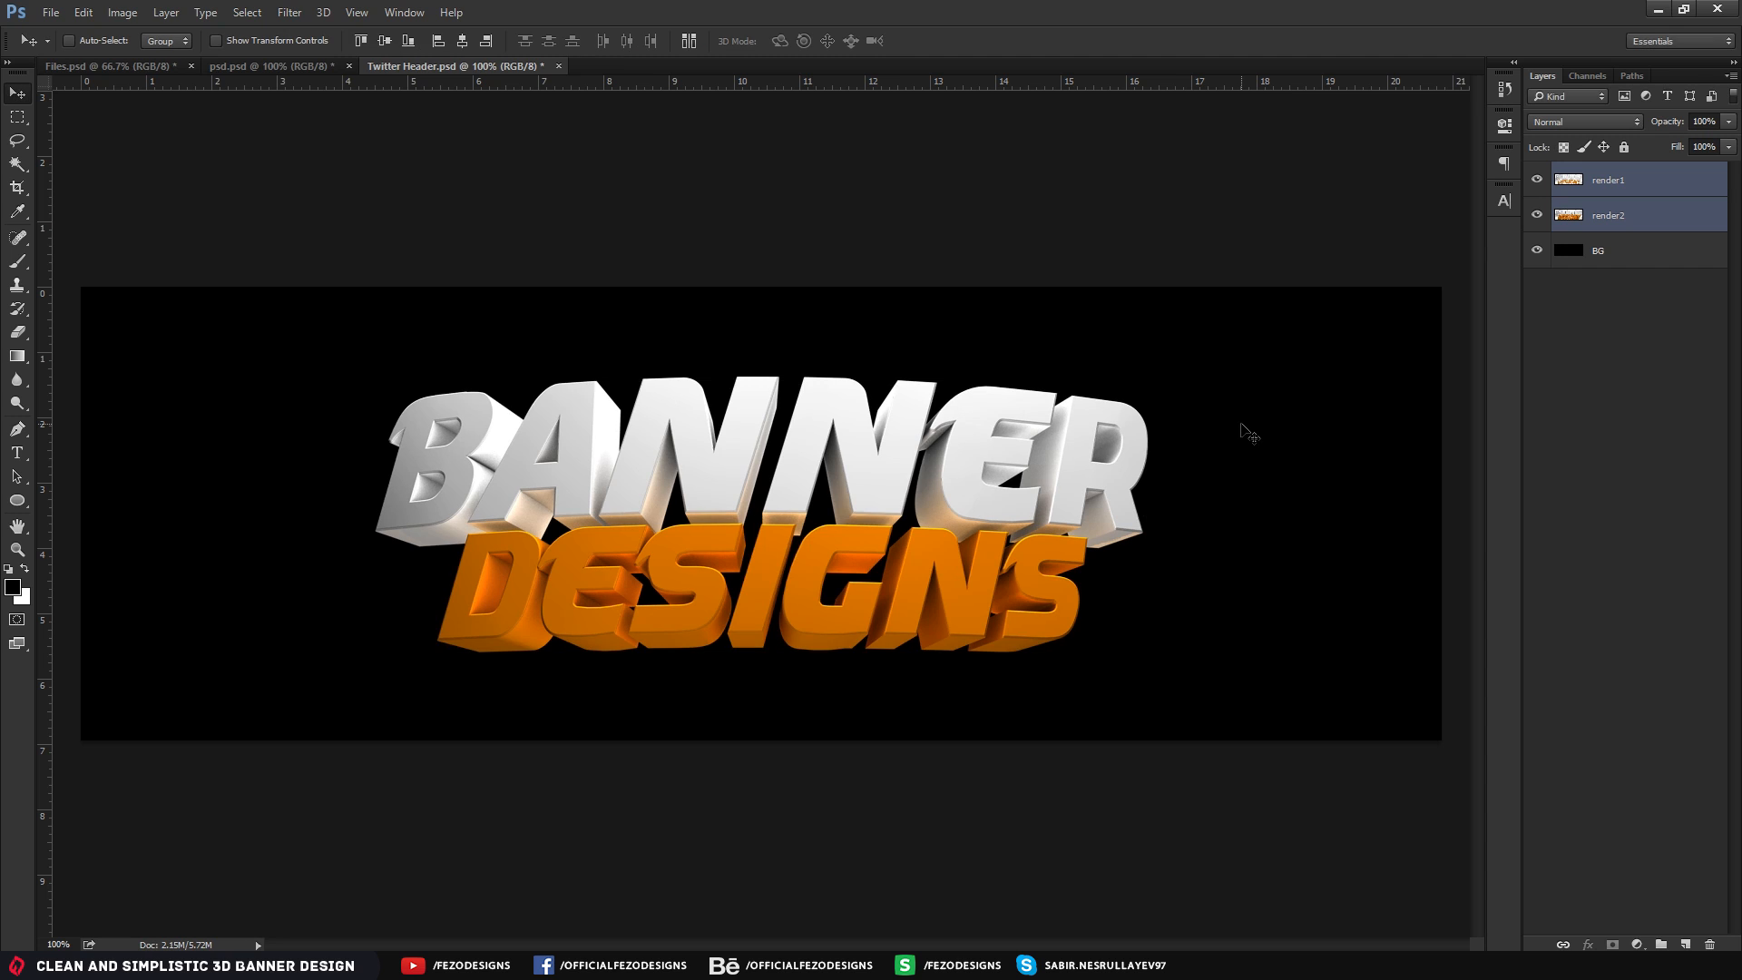
pyautogui.click(169, 62)
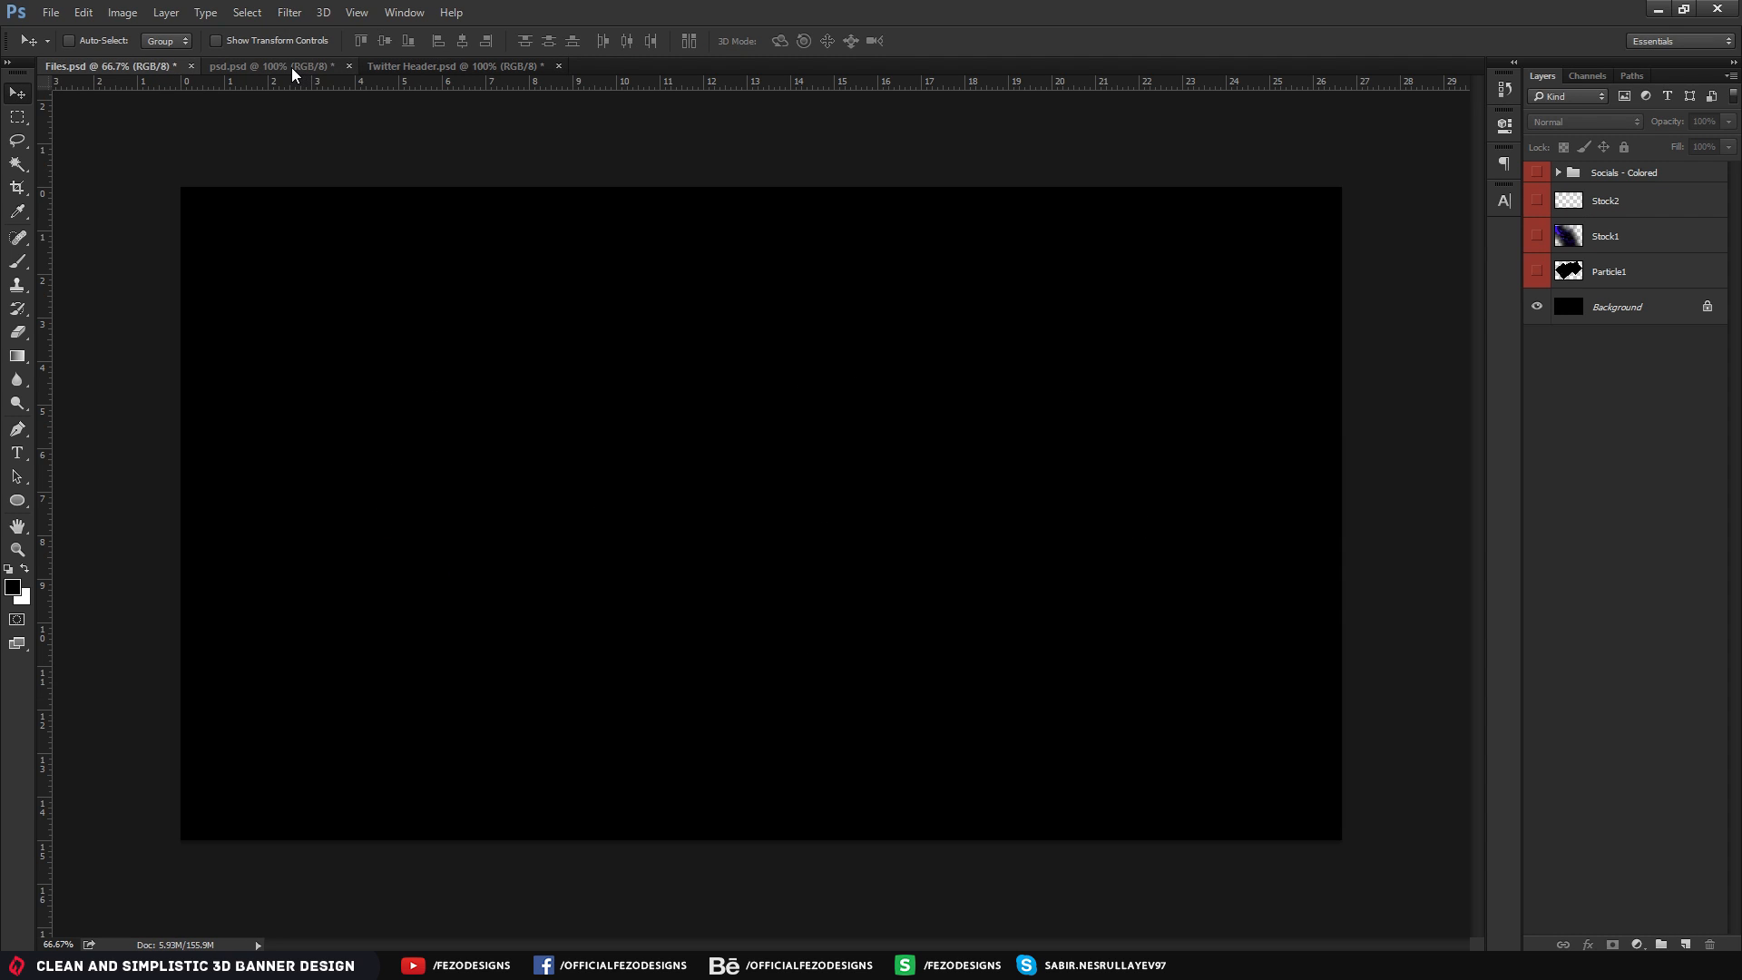
pyautogui.click(291, 67)
pyautogui.click(481, 67)
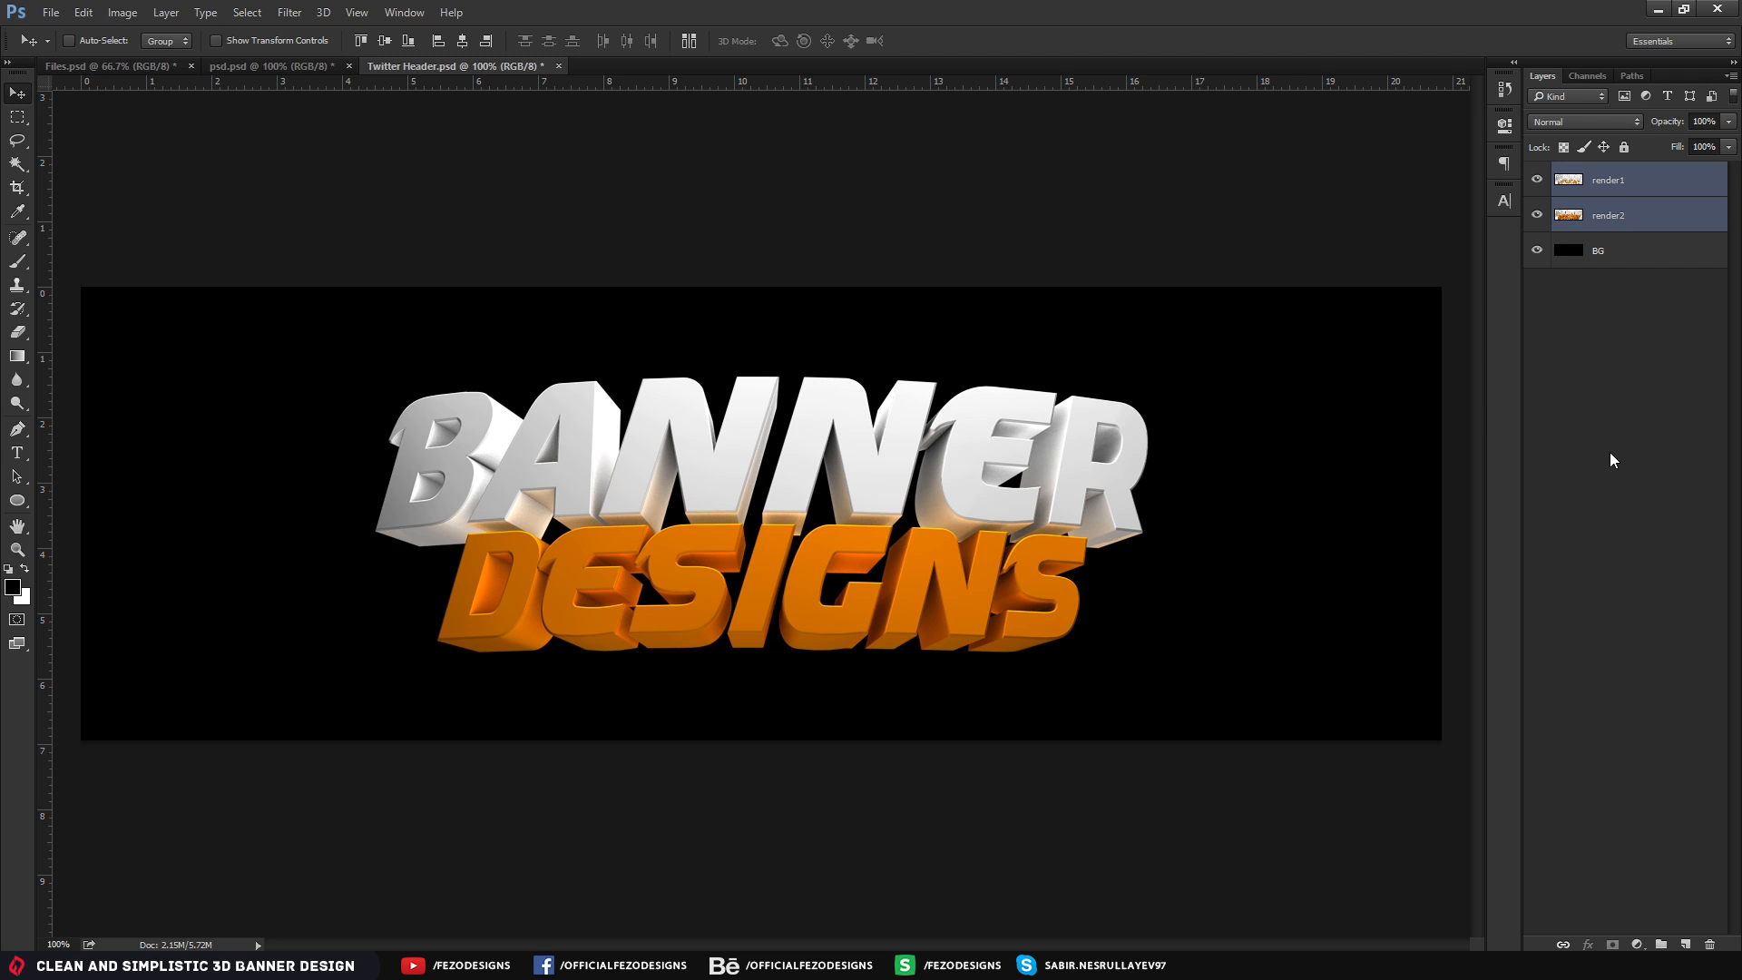
# Group the render1 and render2 layers and name the group TEXT
pyautogui.click(1624, 279)
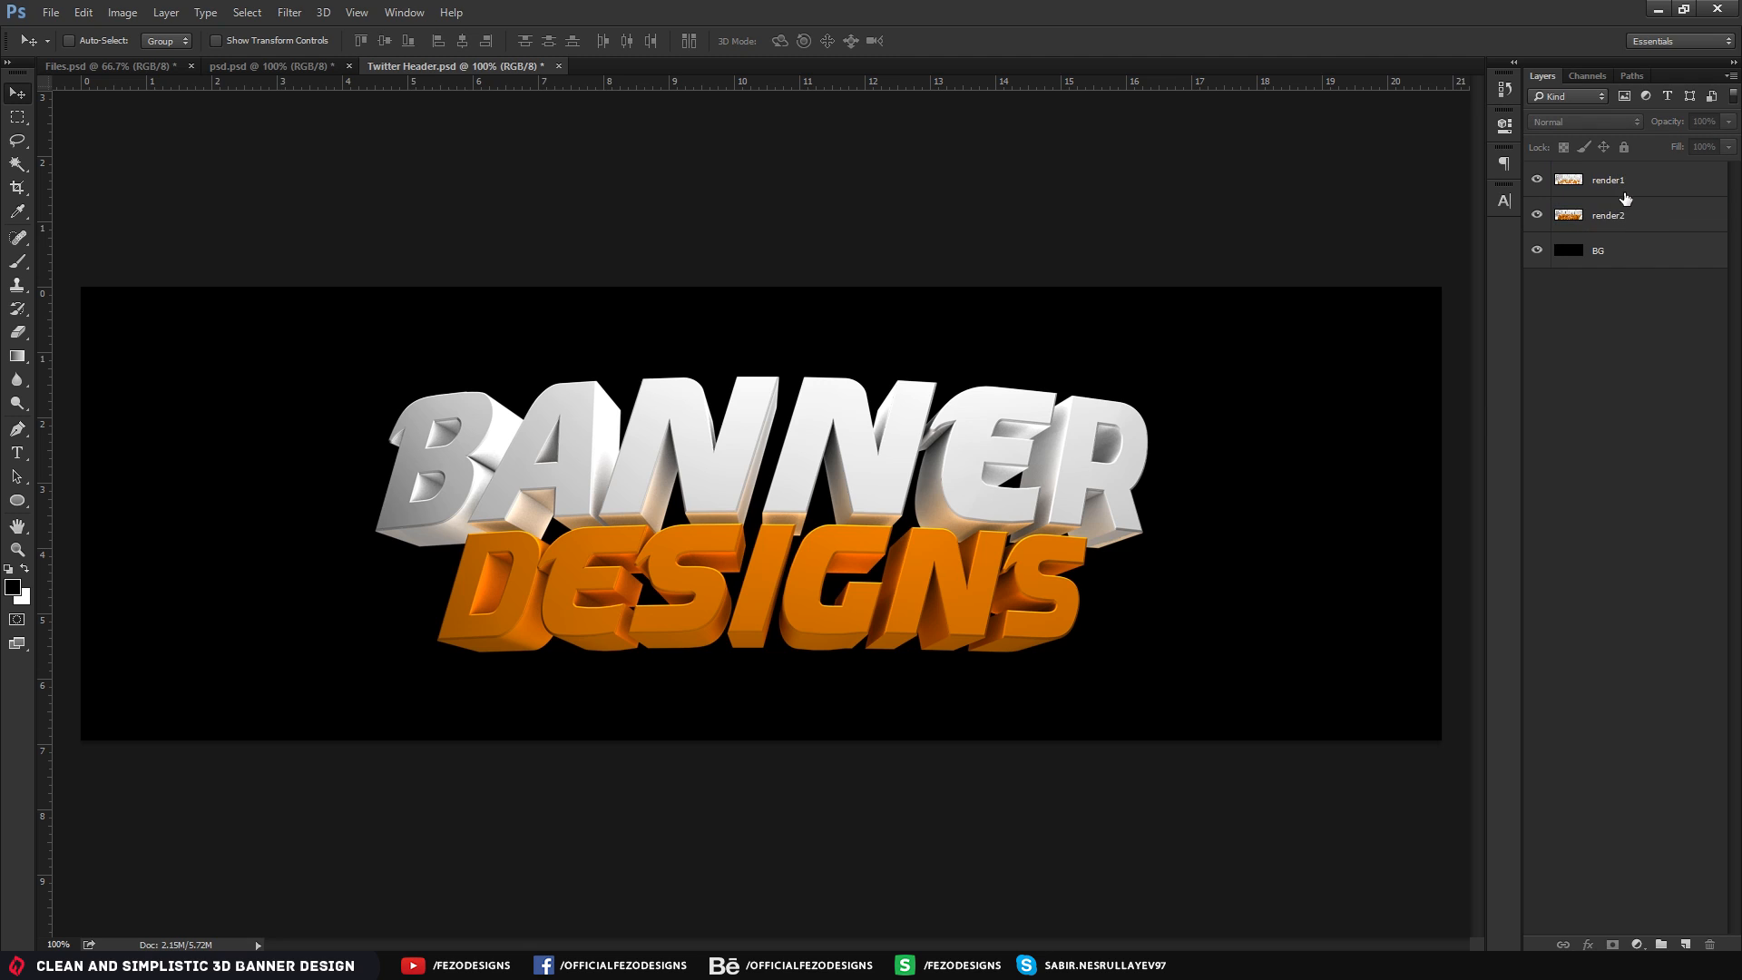
pyautogui.click(1638, 182)
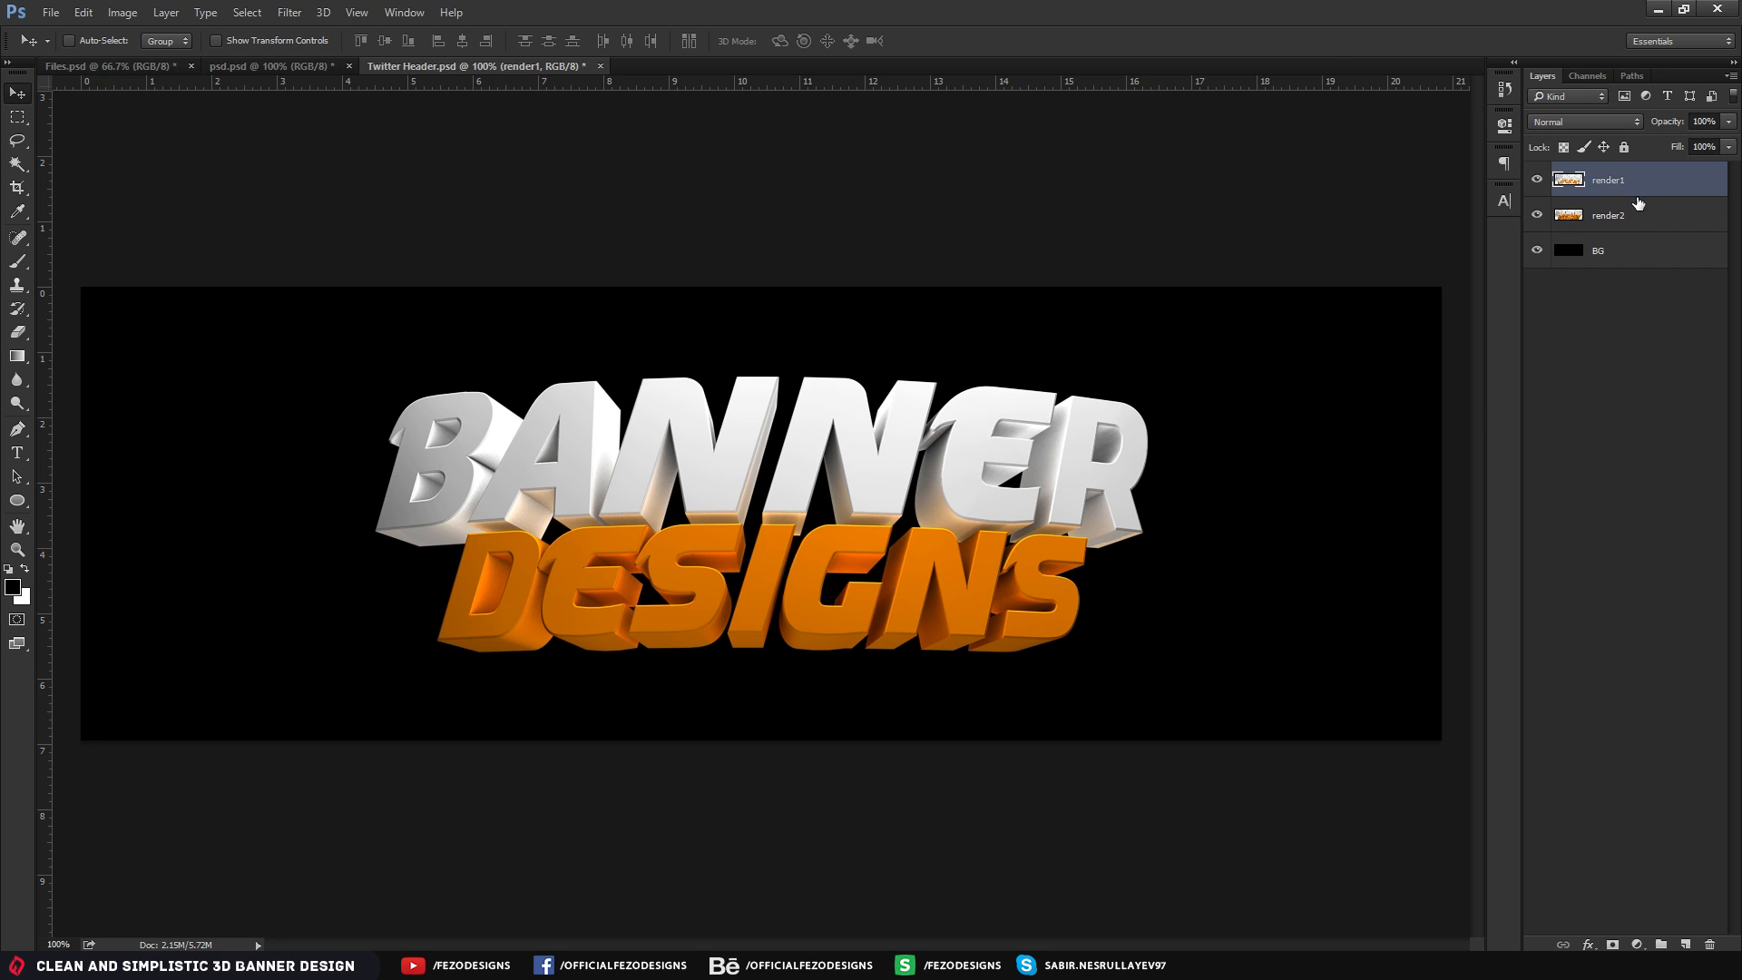
pyautogui.keyDown('shift'); pyautogui.click(1639, 216); pyautogui.keyUp('shift')
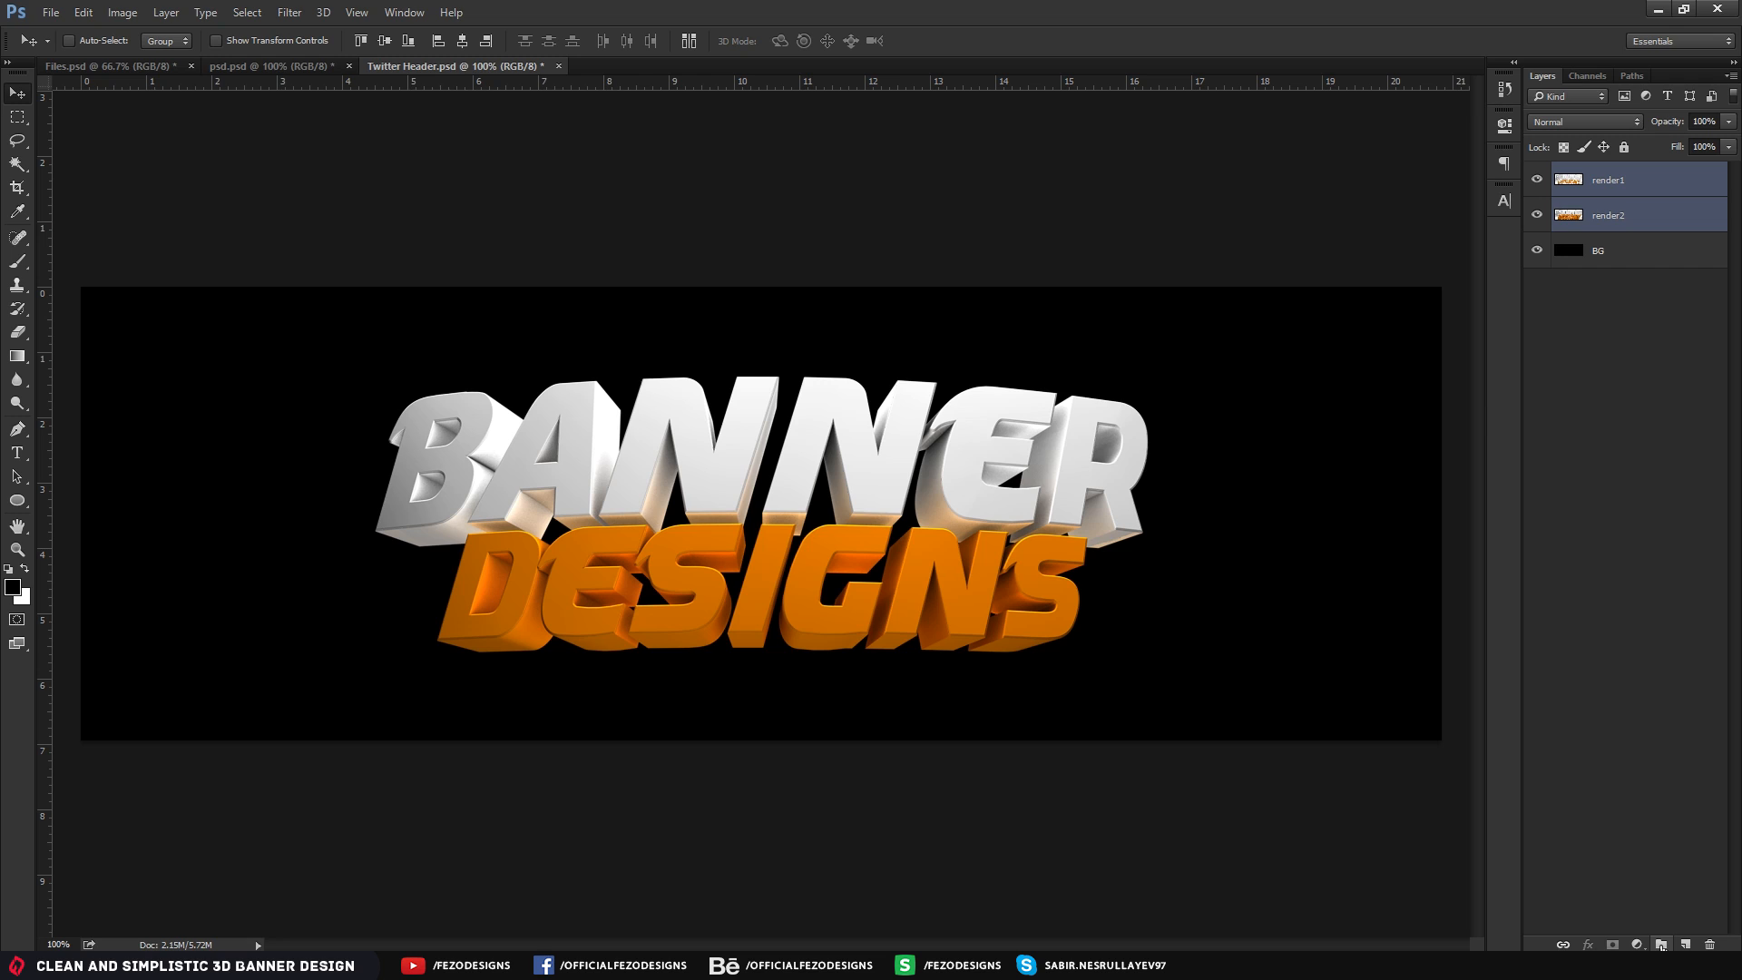
pyautogui.click(1661, 946)
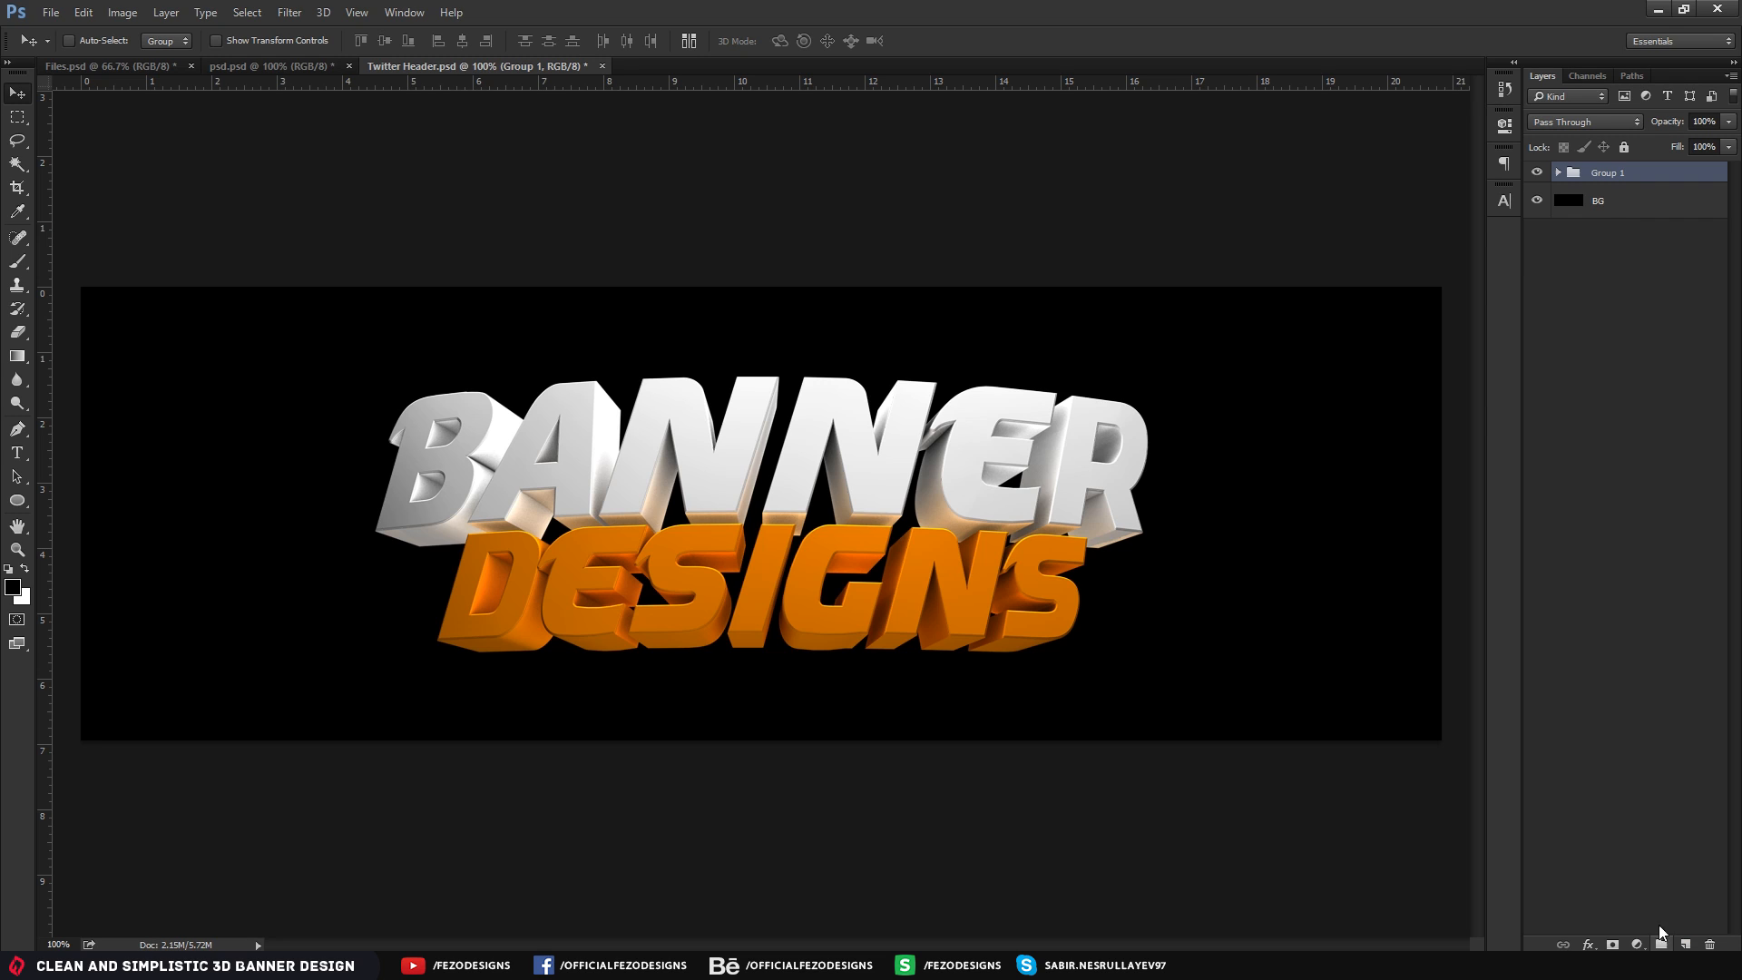
pyautogui.doubleClick(1605, 174)
pyautogui.write('Te')
pyautogui.write('EXT')
pyautogui.press('Return')
# Add a Satin effect to the render2 layer: black Multiply, 50% opacity, 90° angle, 12 px distance and 19 px size
pyautogui.click(1559, 173)
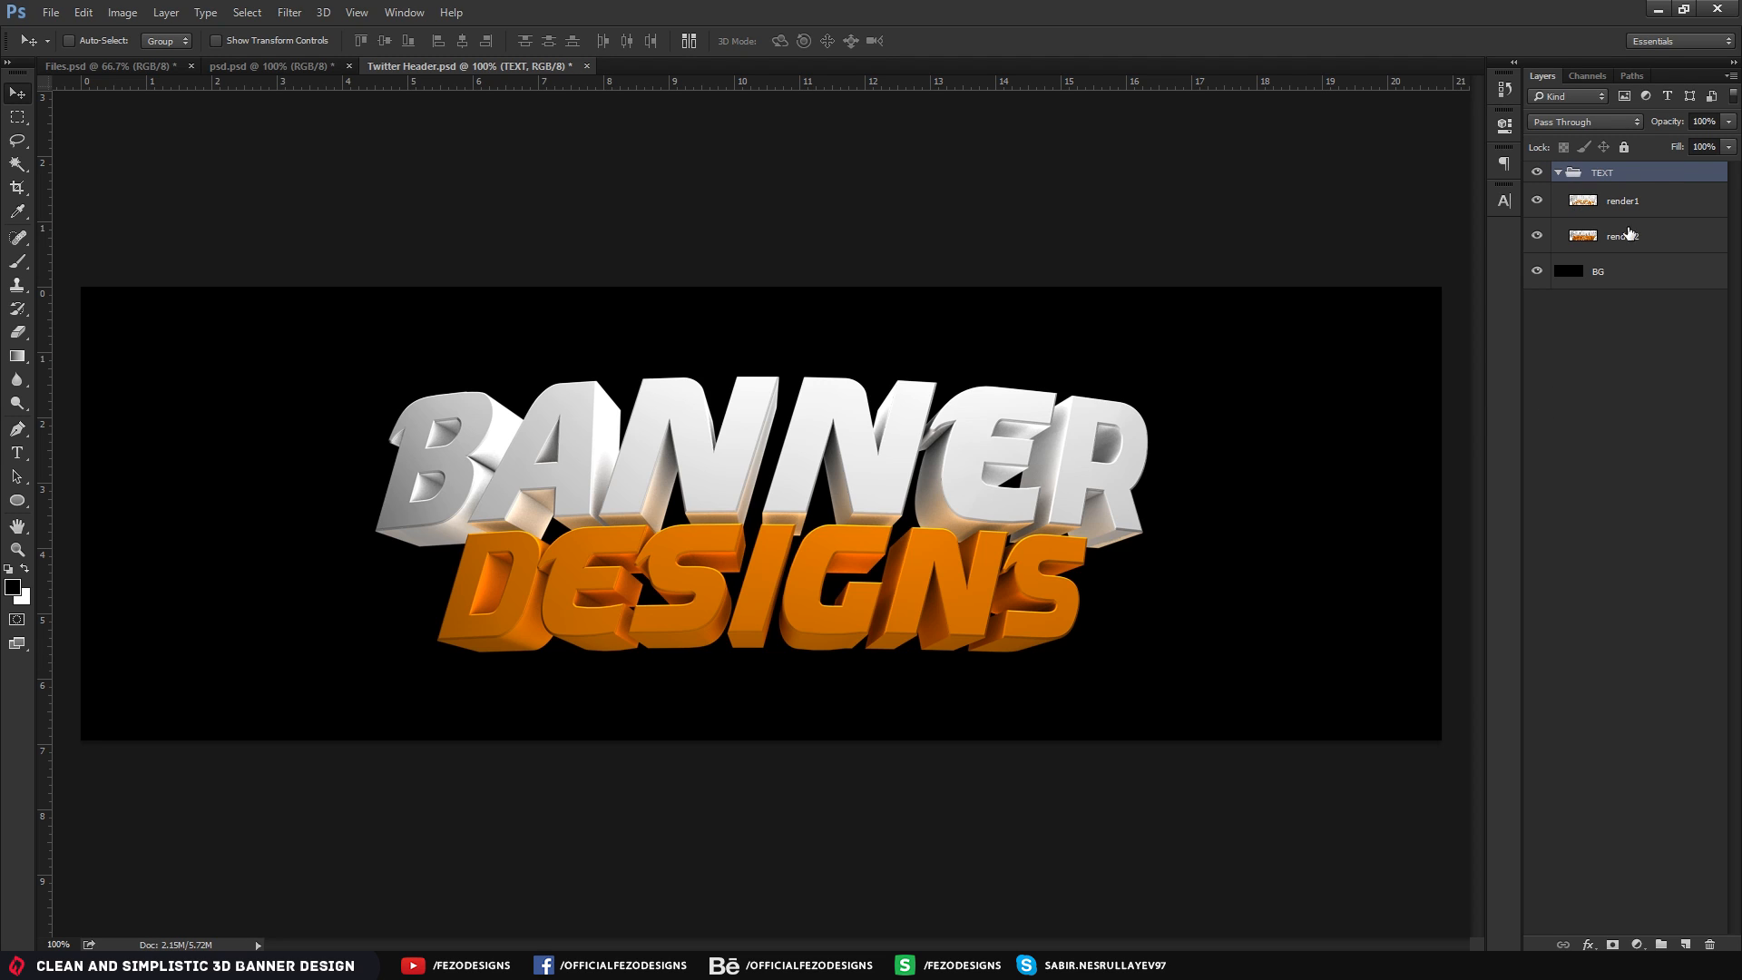
pyautogui.click(1537, 236)
pyautogui.click(1537, 236)
pyautogui.click(1689, 238)
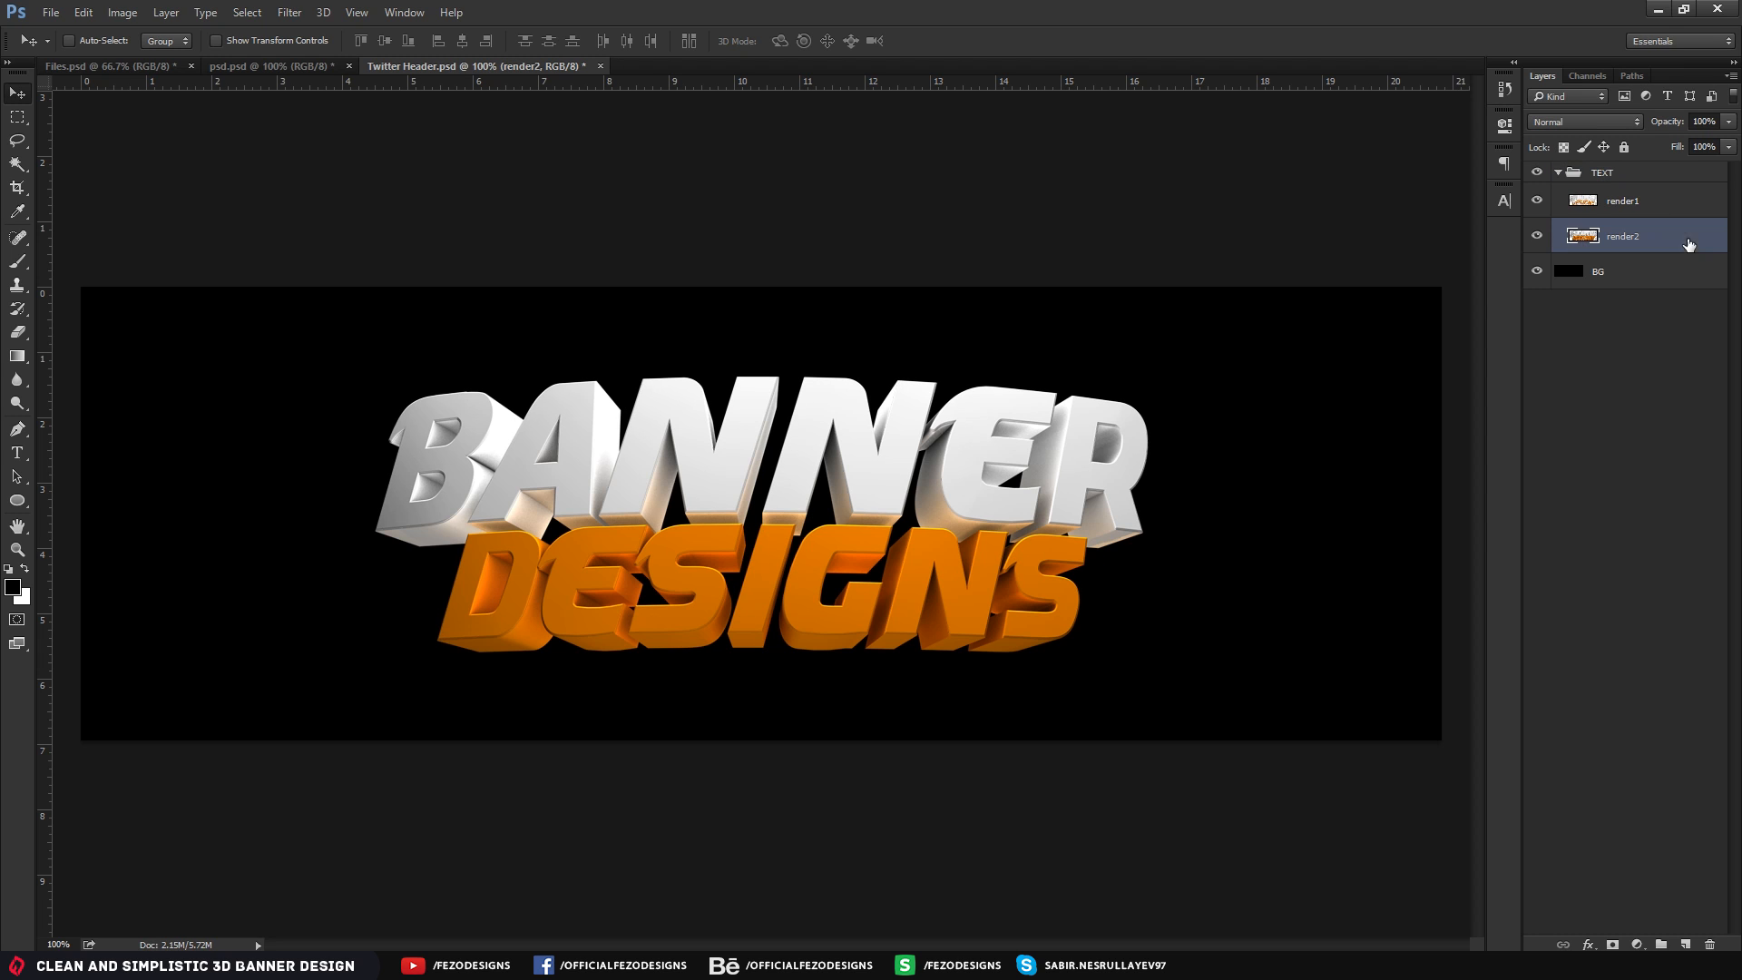
pyautogui.doubleClick(1685, 238)
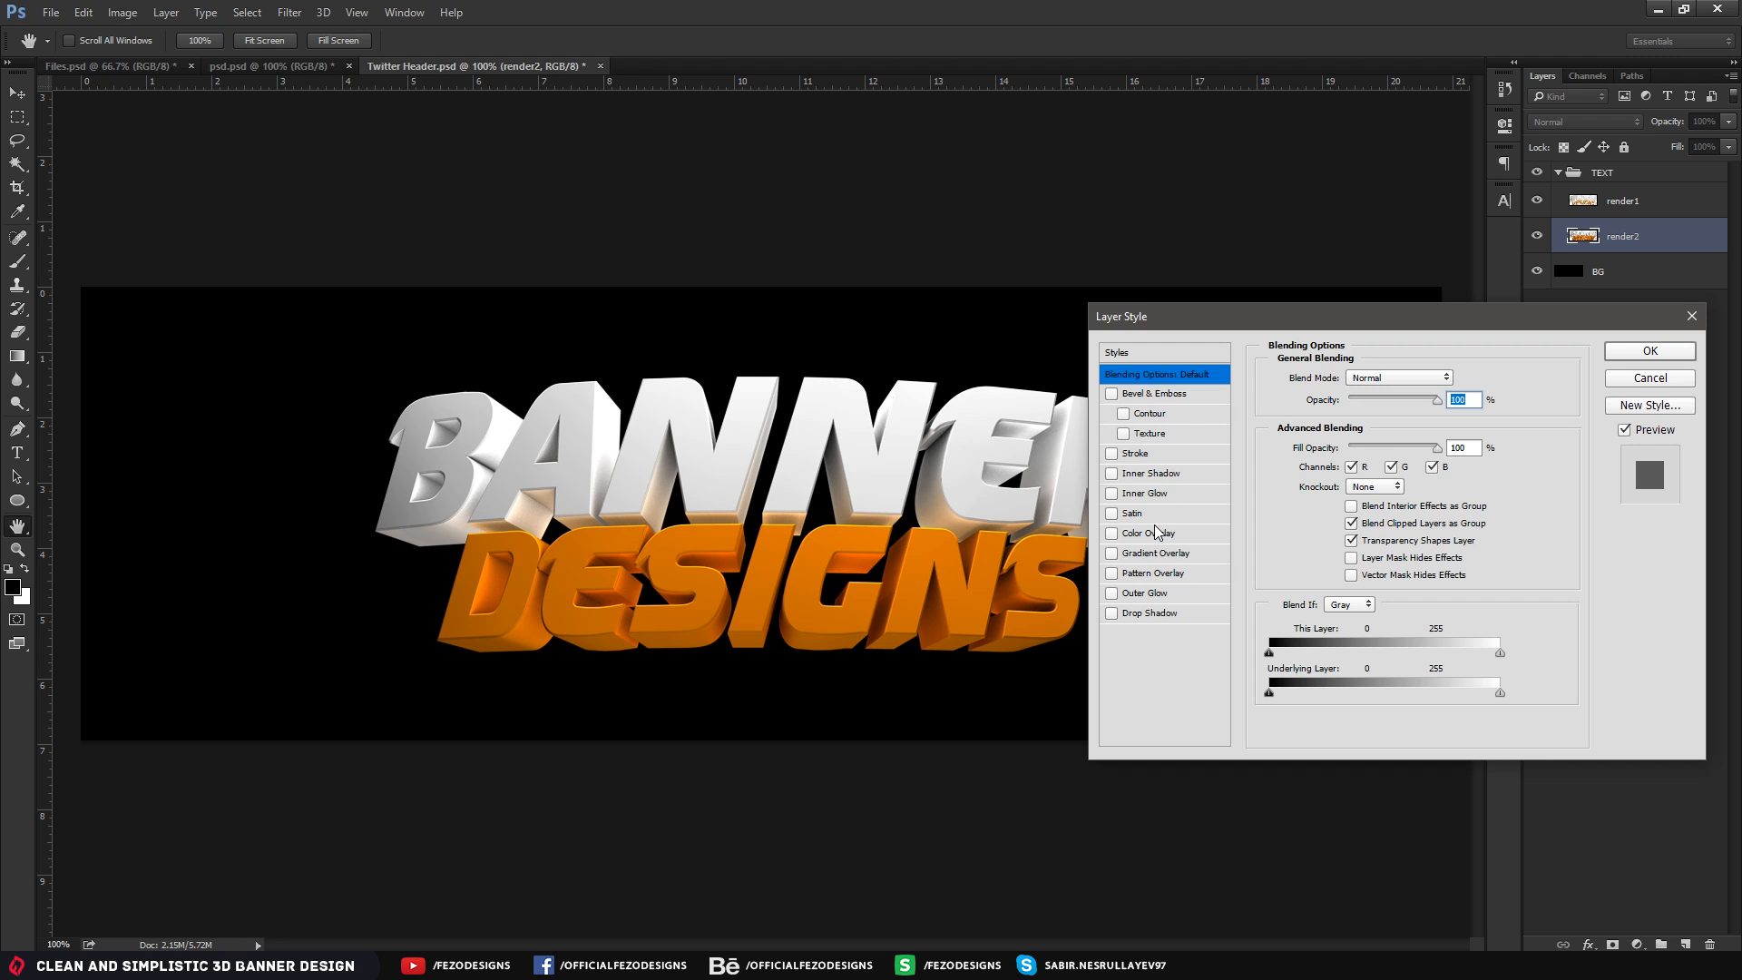
pyautogui.click(1172, 515)
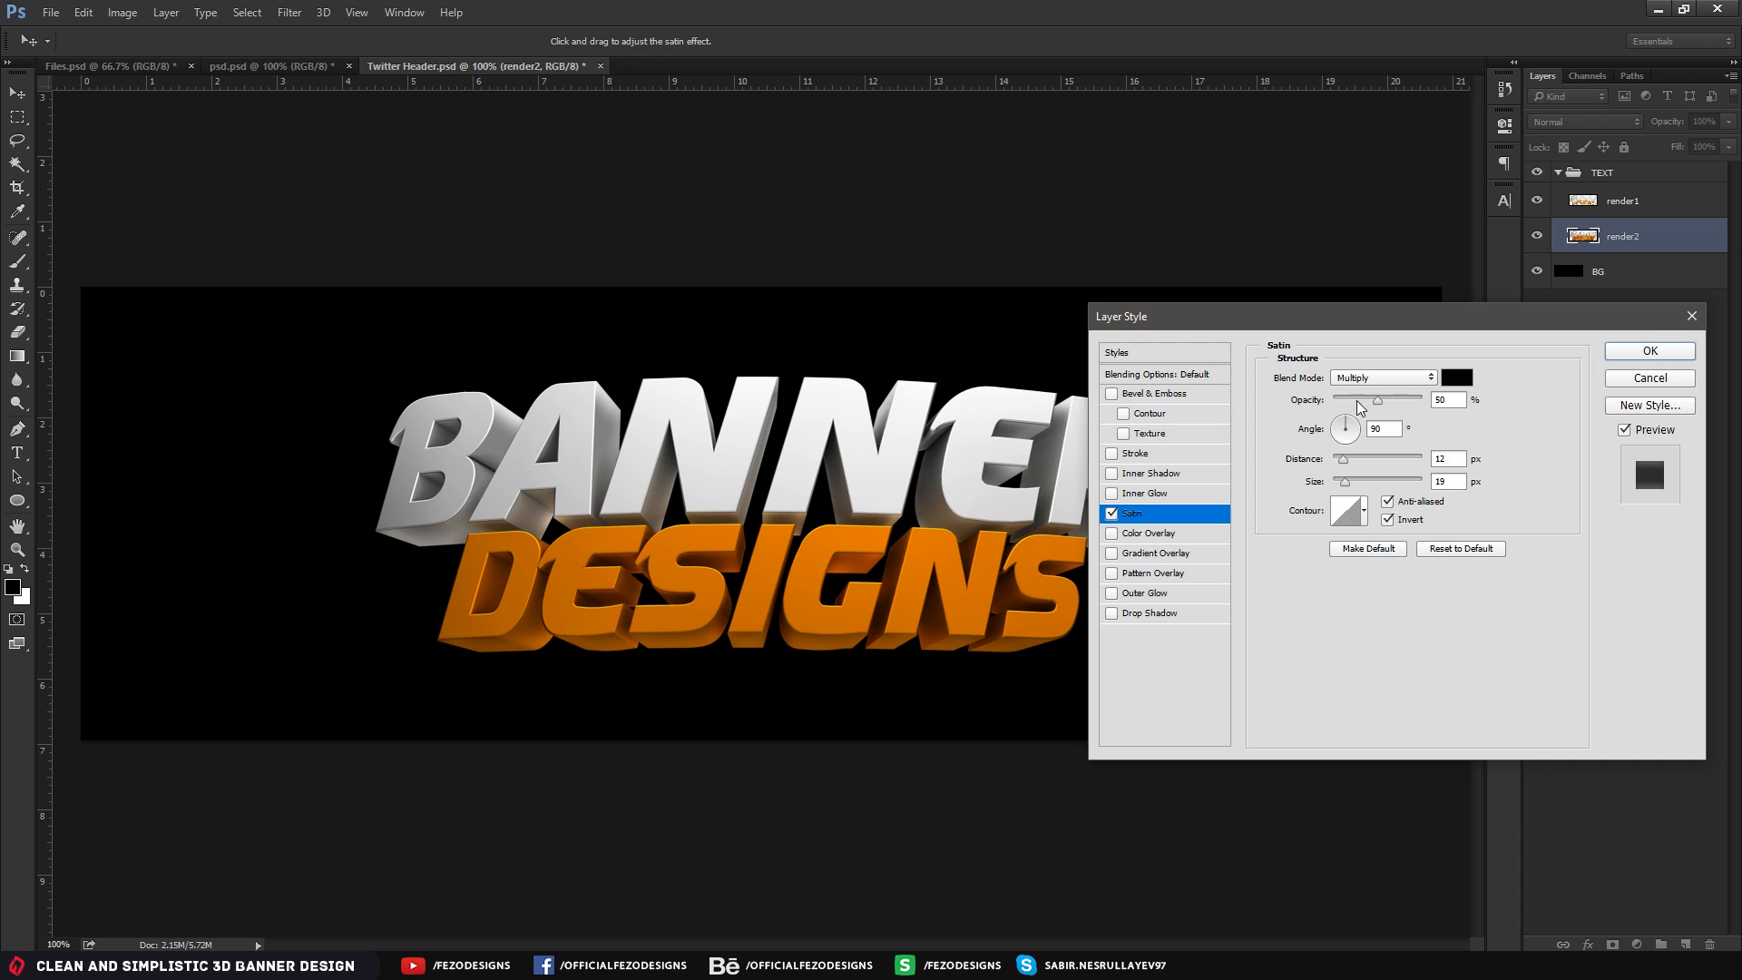
pyautogui.click(1445, 400)
# Add a Bevel & Emboss effect to render2 with depth 36%, size 4 px and shadow opacity 0%, and apply the layer style
pyautogui.click(1168, 396)
pyautogui.click(1471, 420)
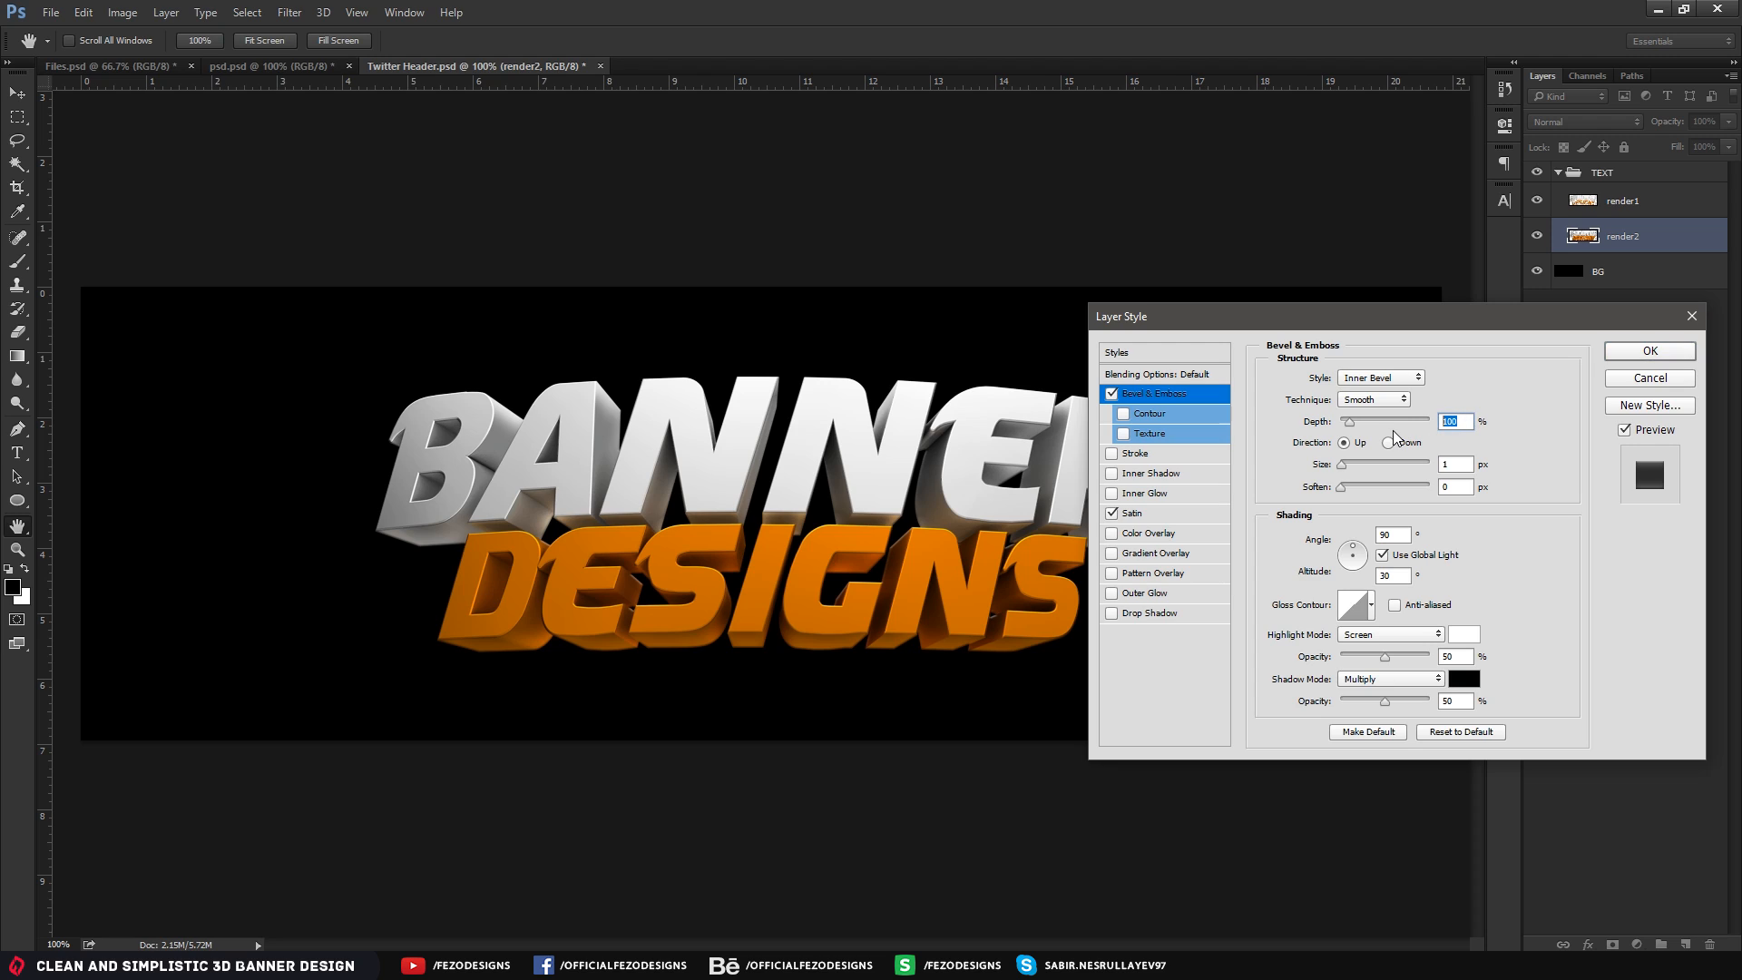
pyautogui.write('36')
pyautogui.press('Tab')
pyautogui.write('4')
pyautogui.moveTo(1385, 701); pyautogui.dragTo(1340, 701)
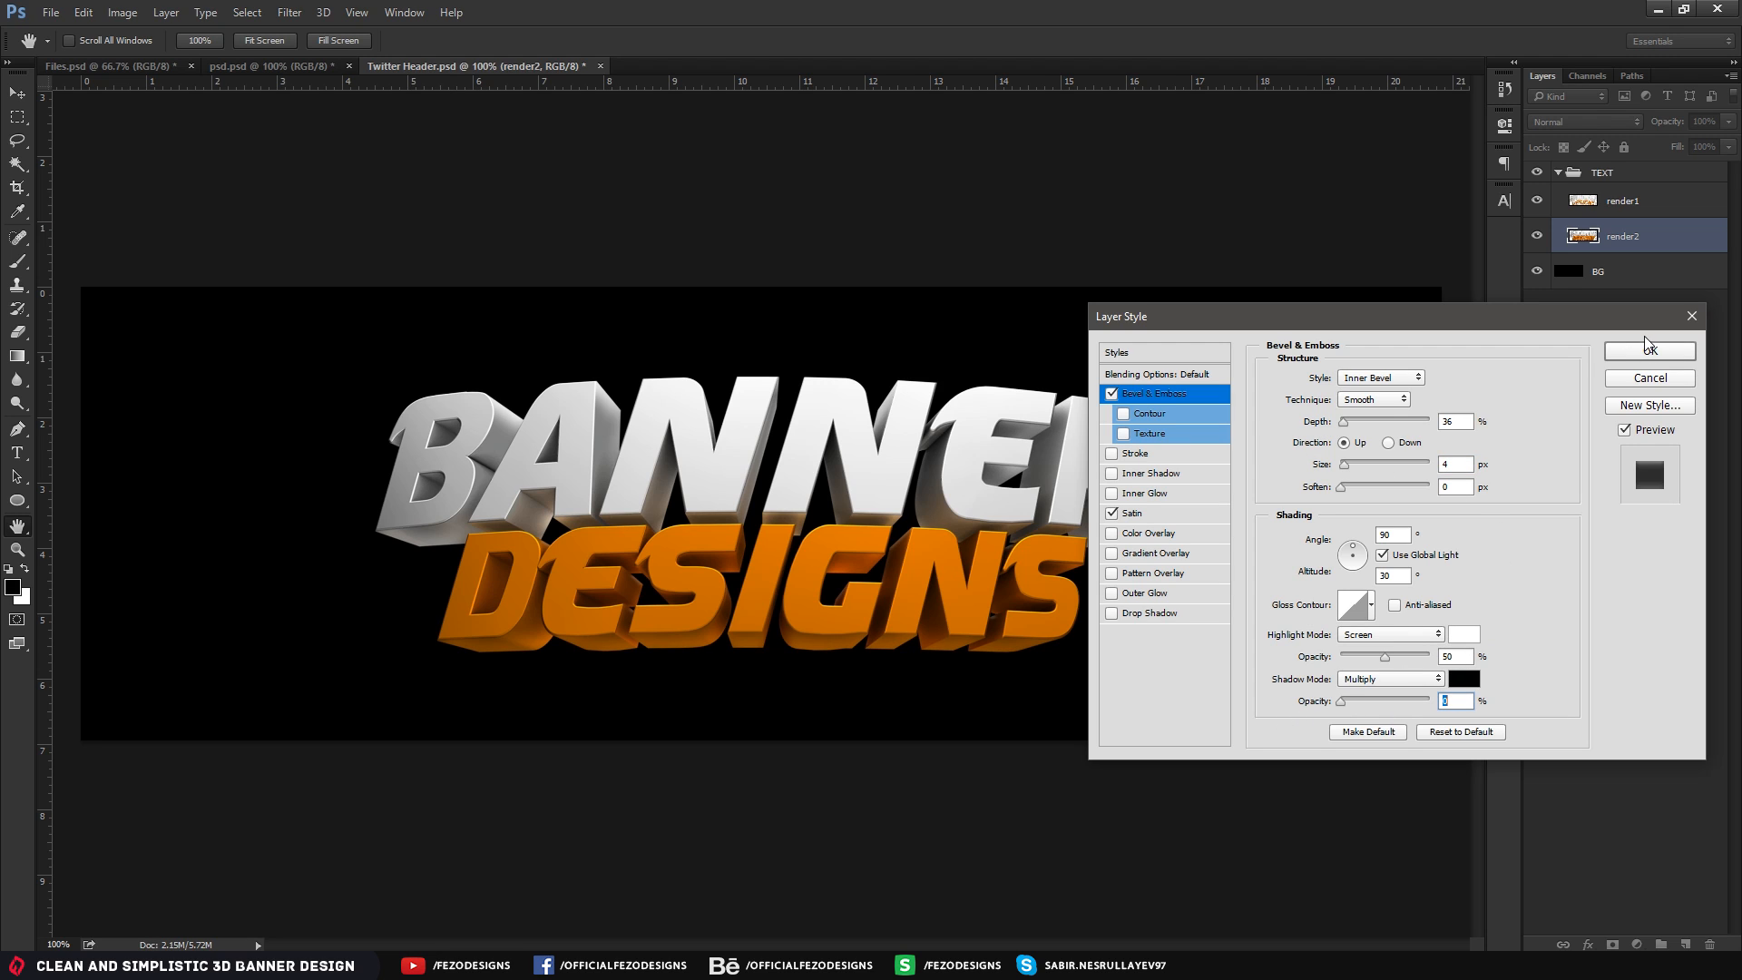
pyautogui.click(1652, 351)
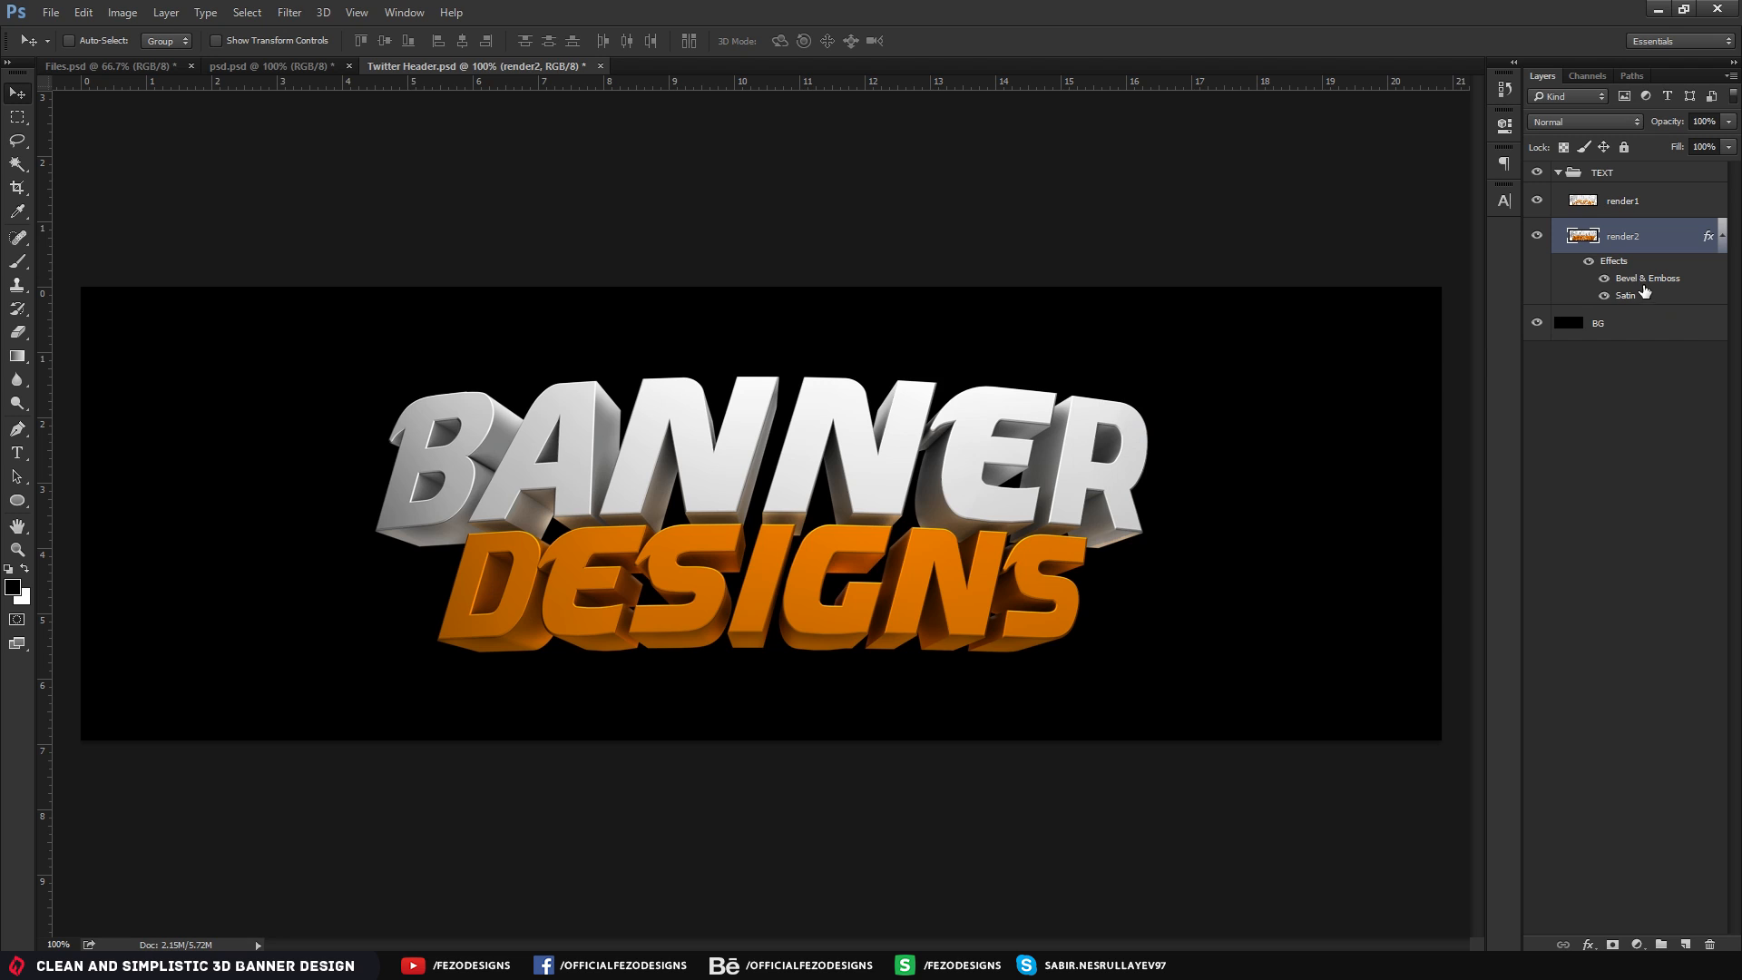
# Compare the render2 layer with and without its effects, and collapse its effects list
pyautogui.click(1588, 264)
pyautogui.click(1589, 264)
pyautogui.click(1589, 265)
pyautogui.click(1589, 265)
pyautogui.click(1589, 265)
pyautogui.click(1589, 265)
pyautogui.click(1722, 238)
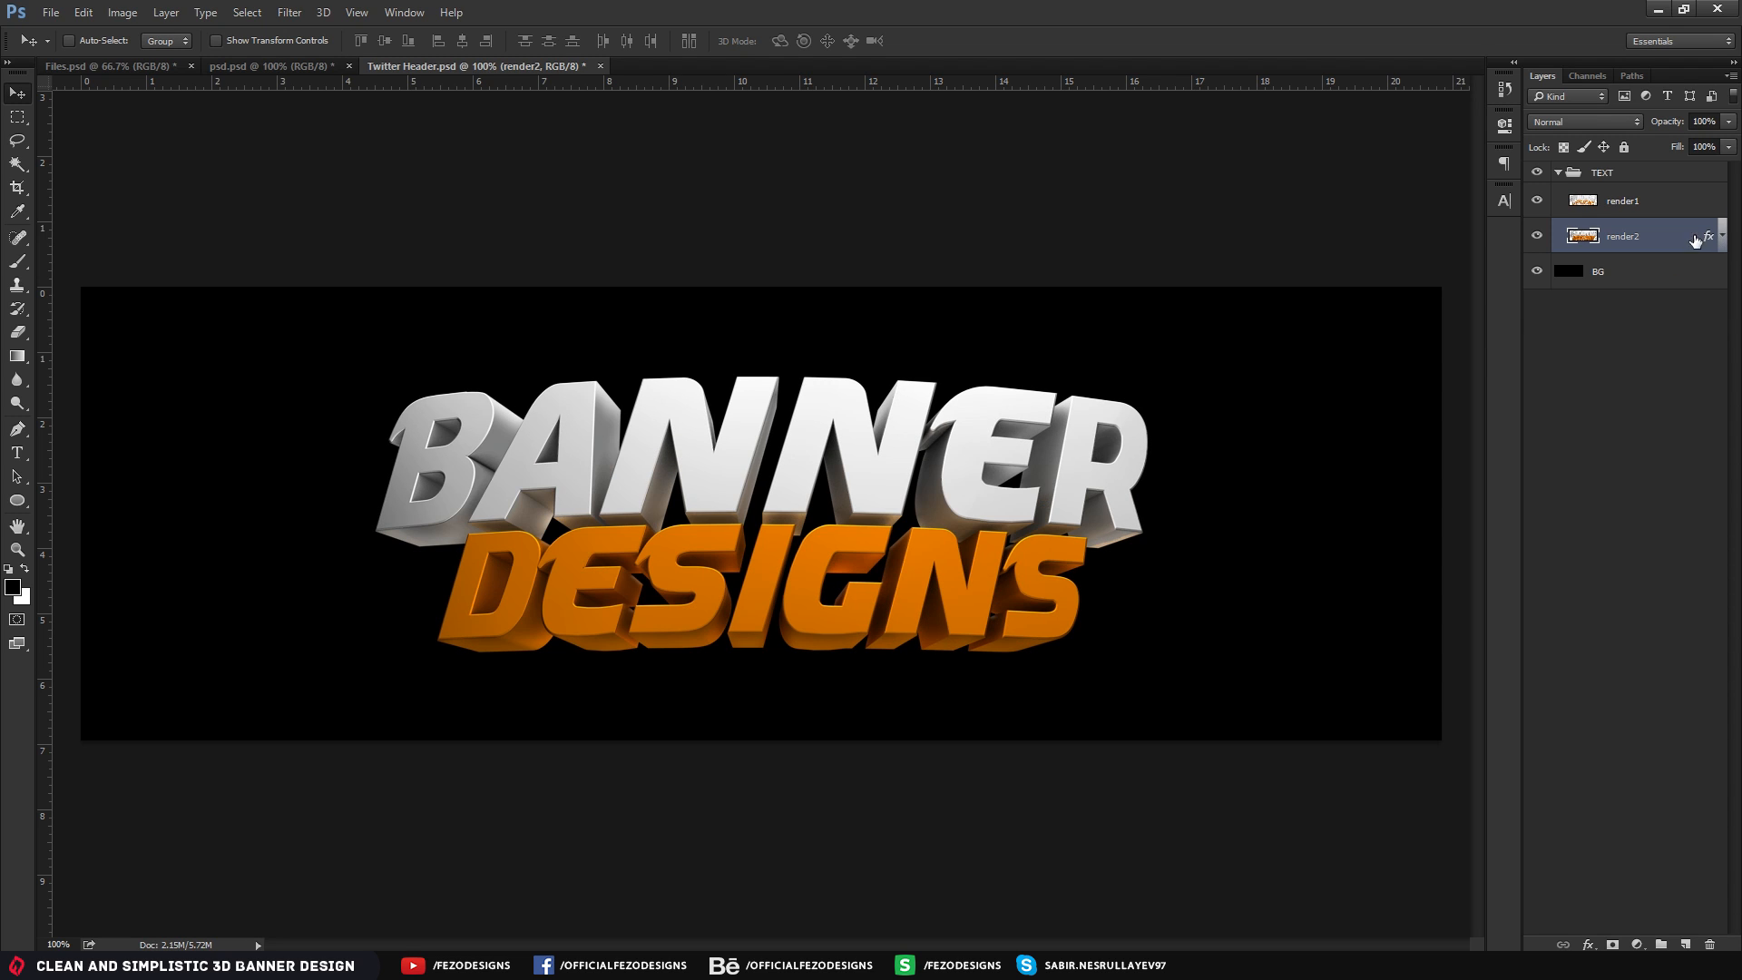
# Add an Inner Glow to the render1 layer with Color Dodge blending, 55% opacity and a size of 6 px
pyautogui.click(1671, 201)
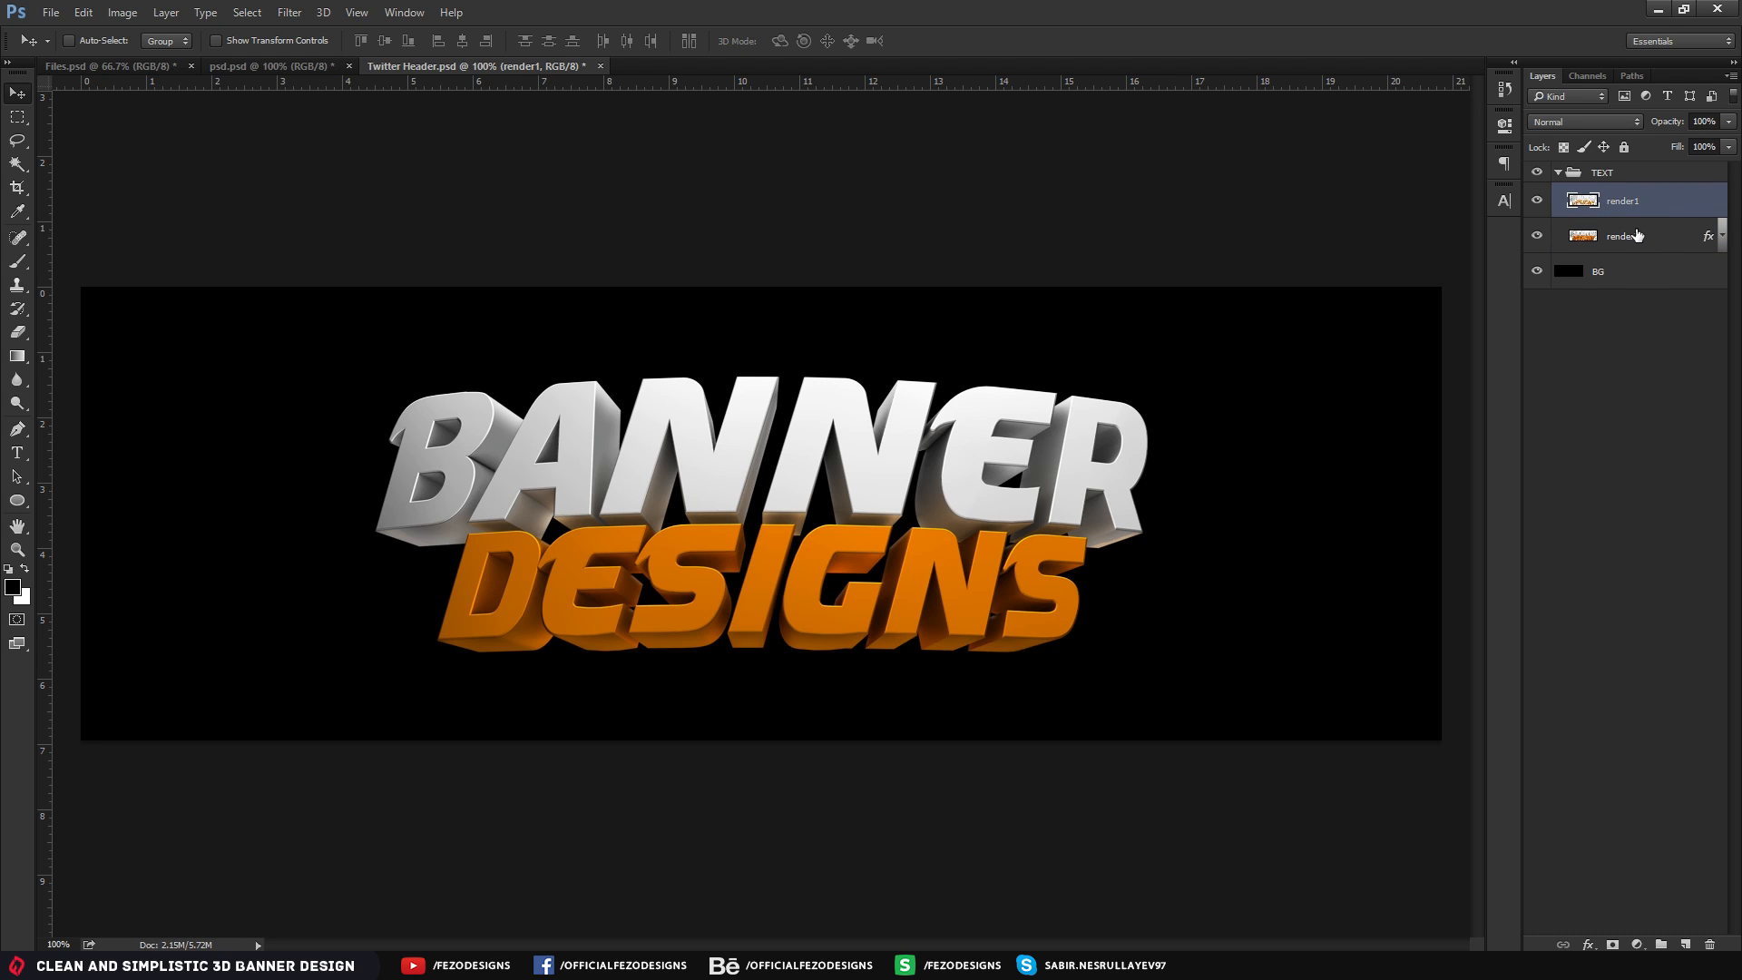
pyautogui.doubleClick(1695, 201)
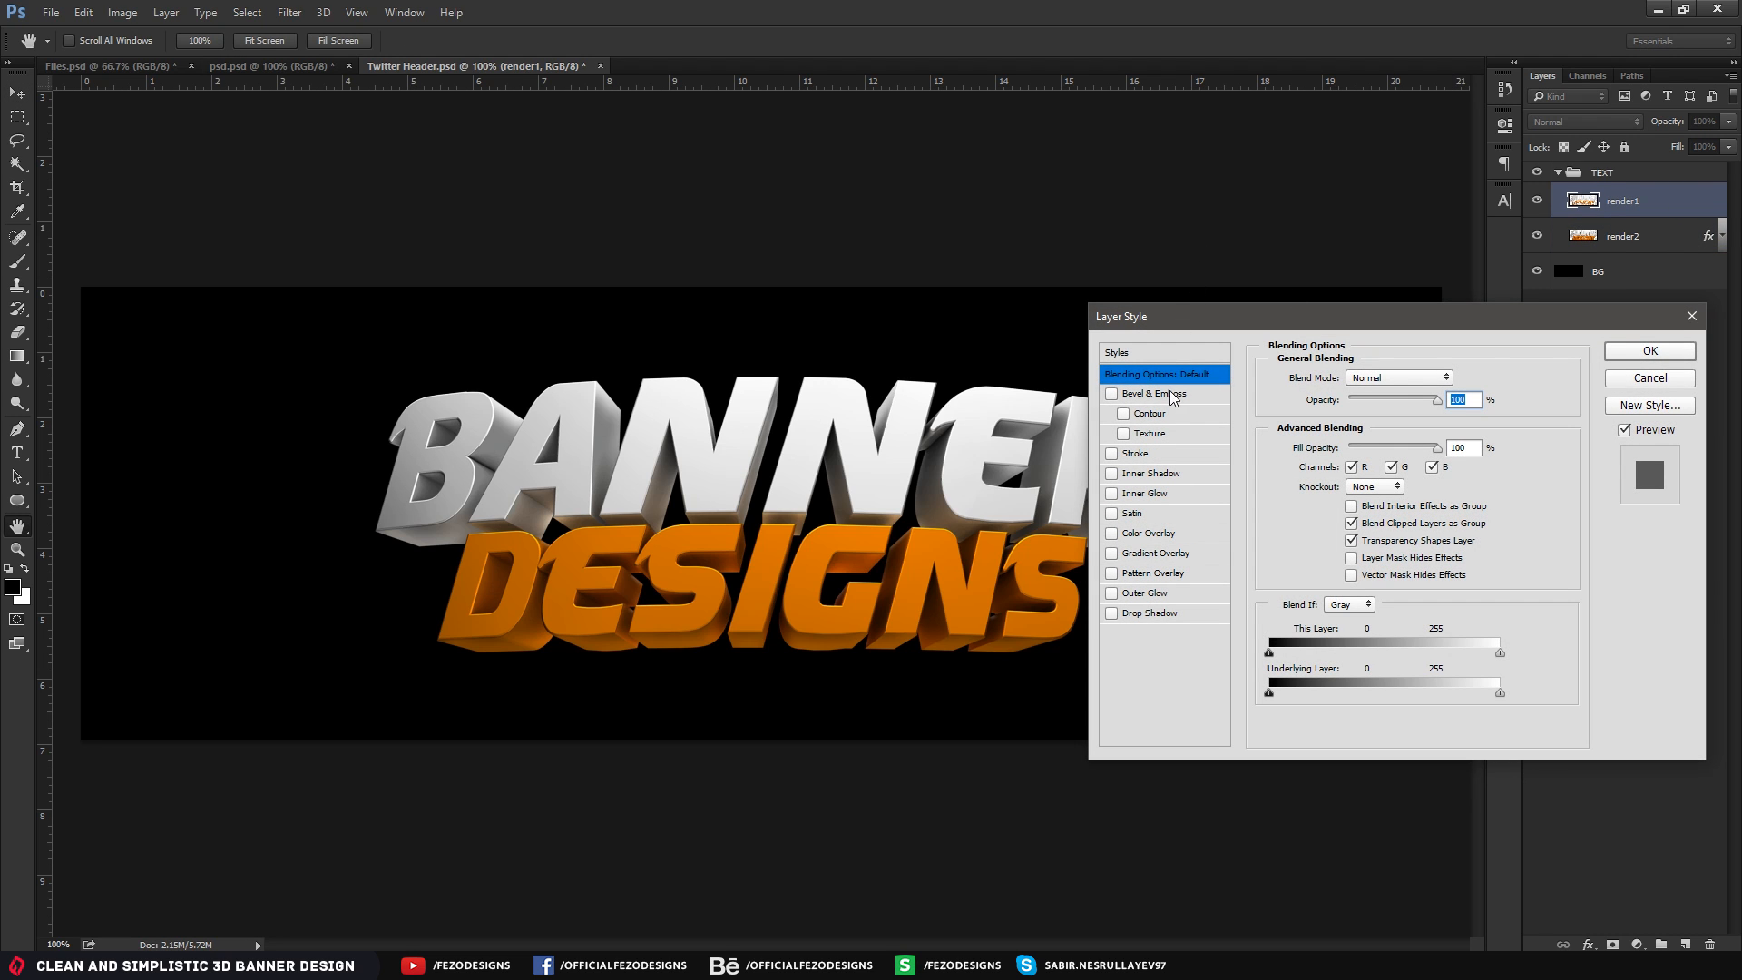
pyautogui.click(1161, 495)
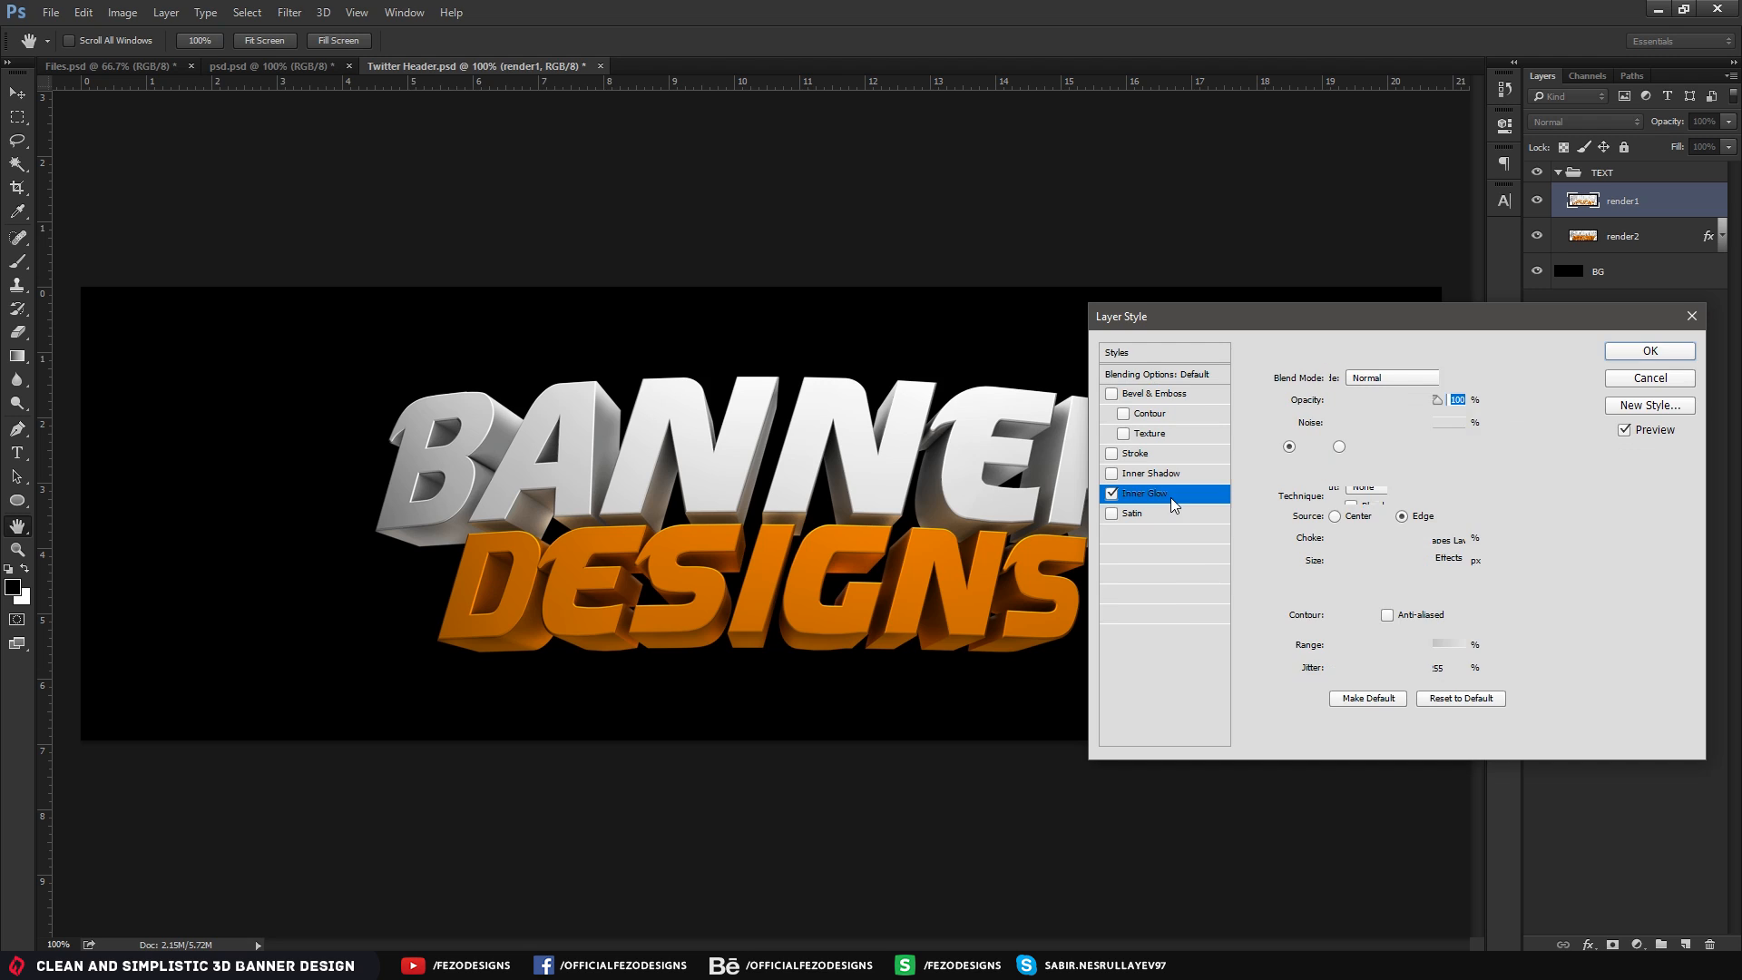
pyautogui.click(1378, 378)
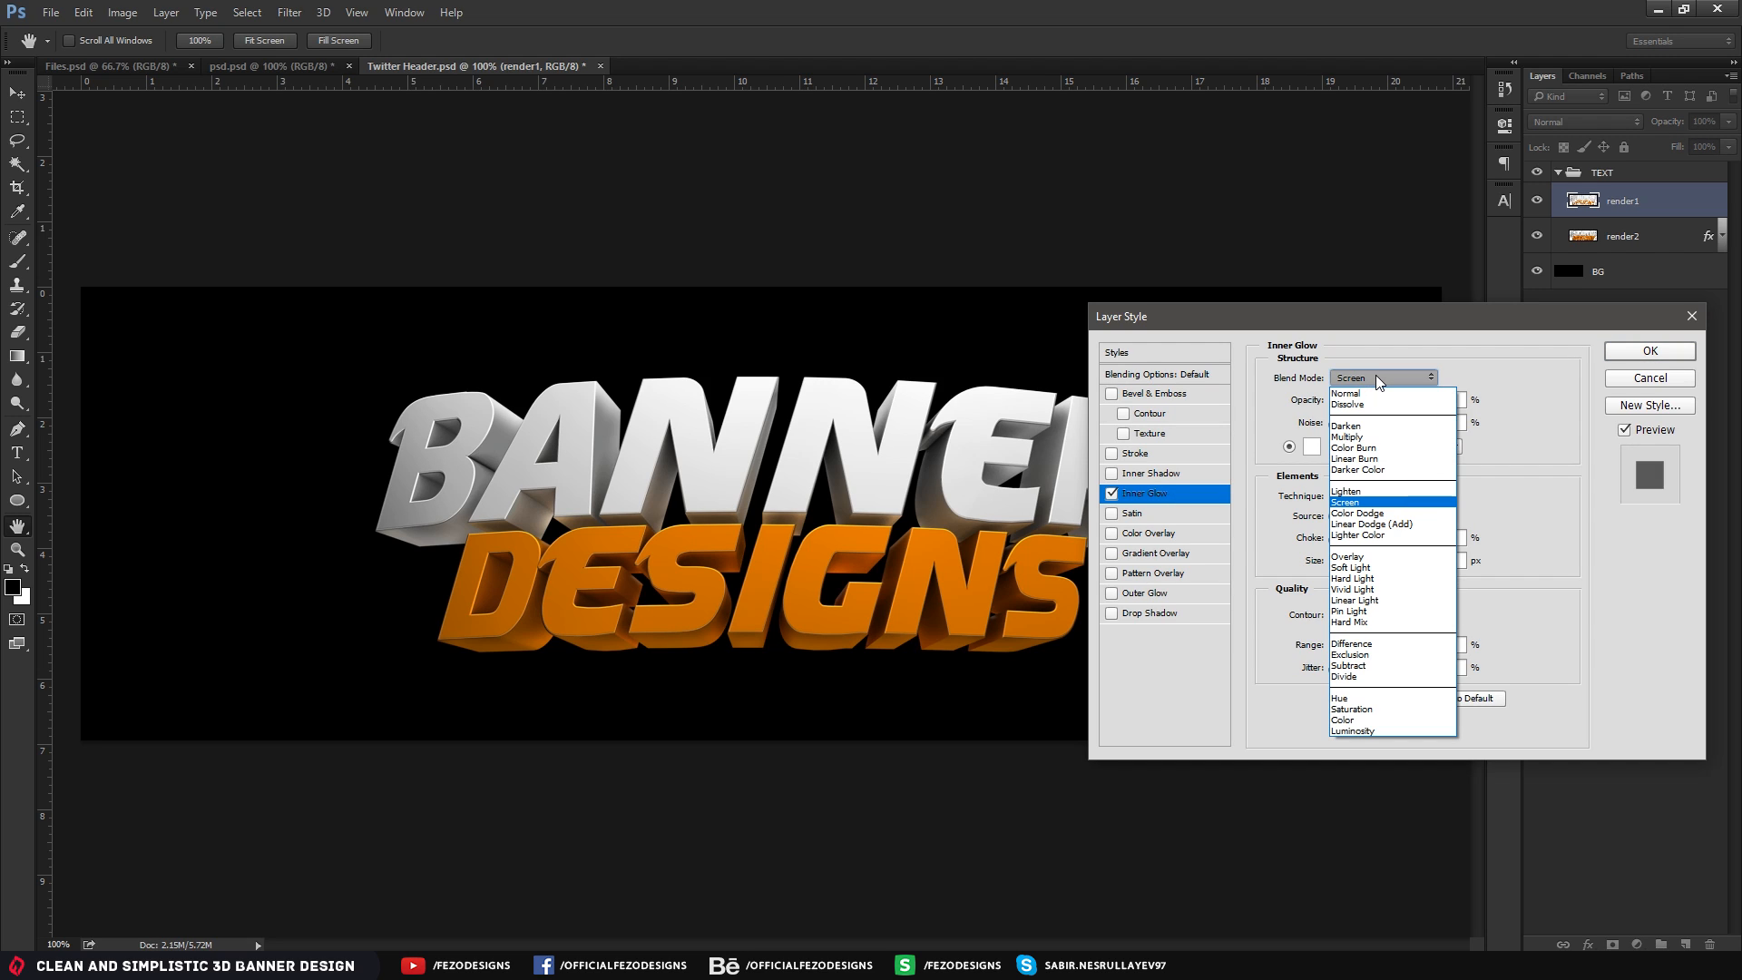
pyautogui.click(1361, 516)
pyautogui.doubleClick(1449, 400)
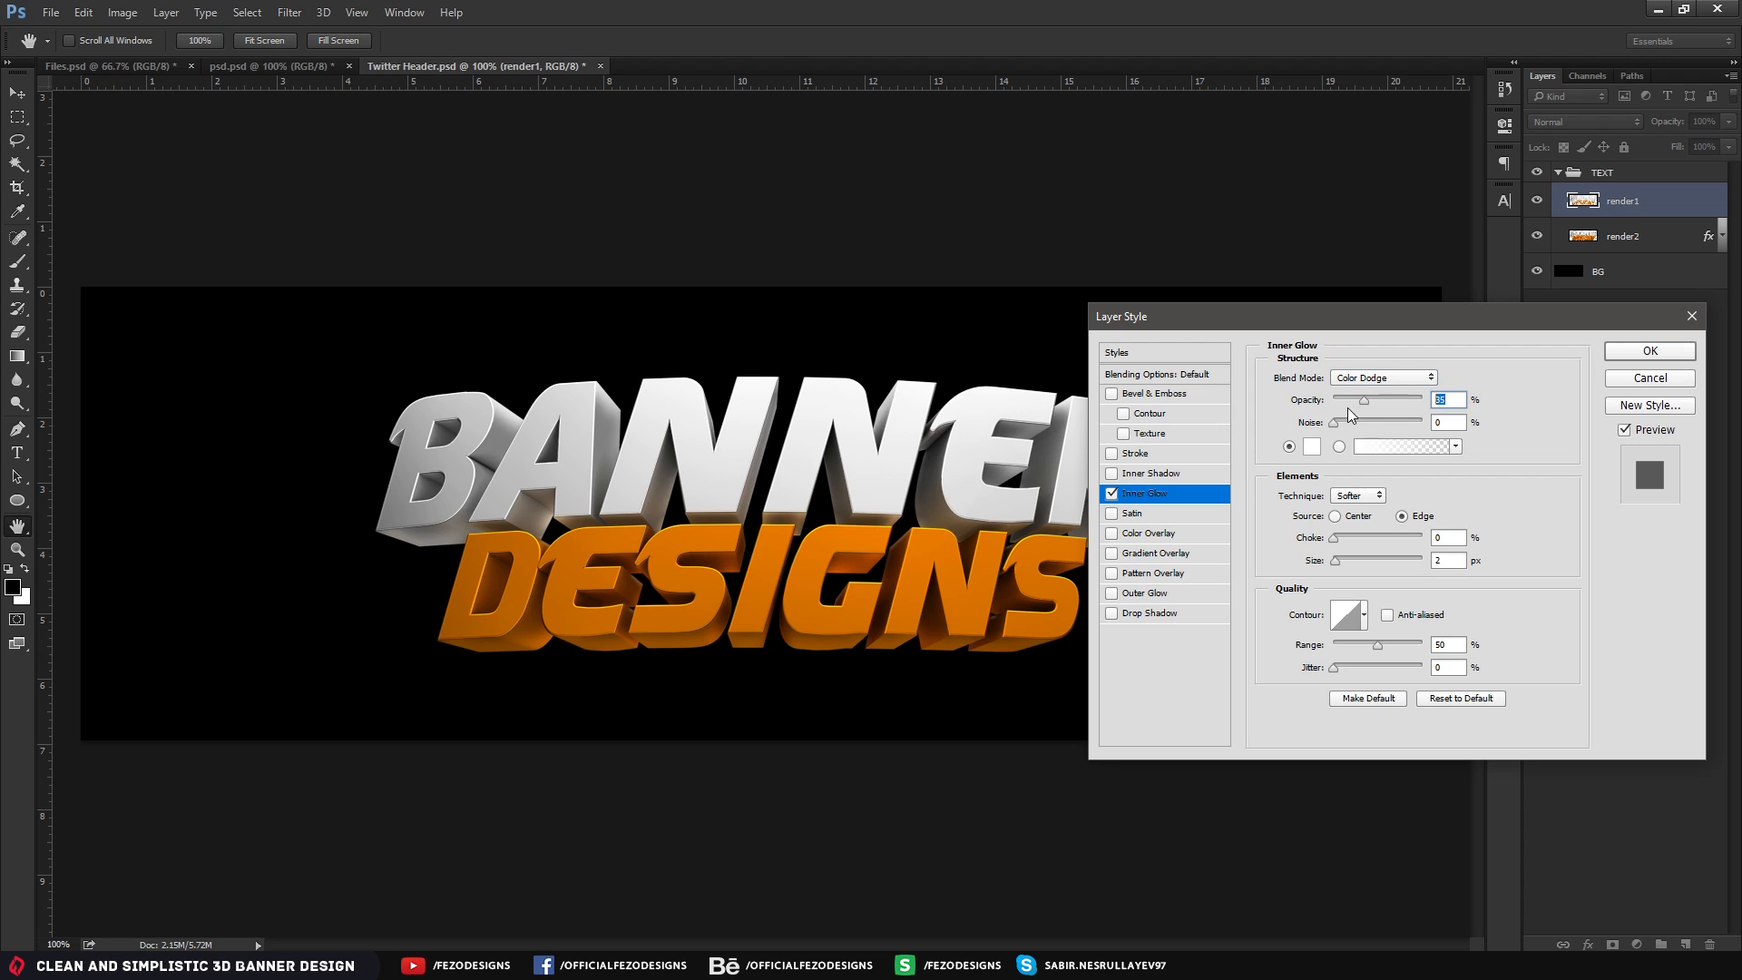
pyautogui.write('55')
pyautogui.doubleClick(1448, 561)
pyautogui.write('6')
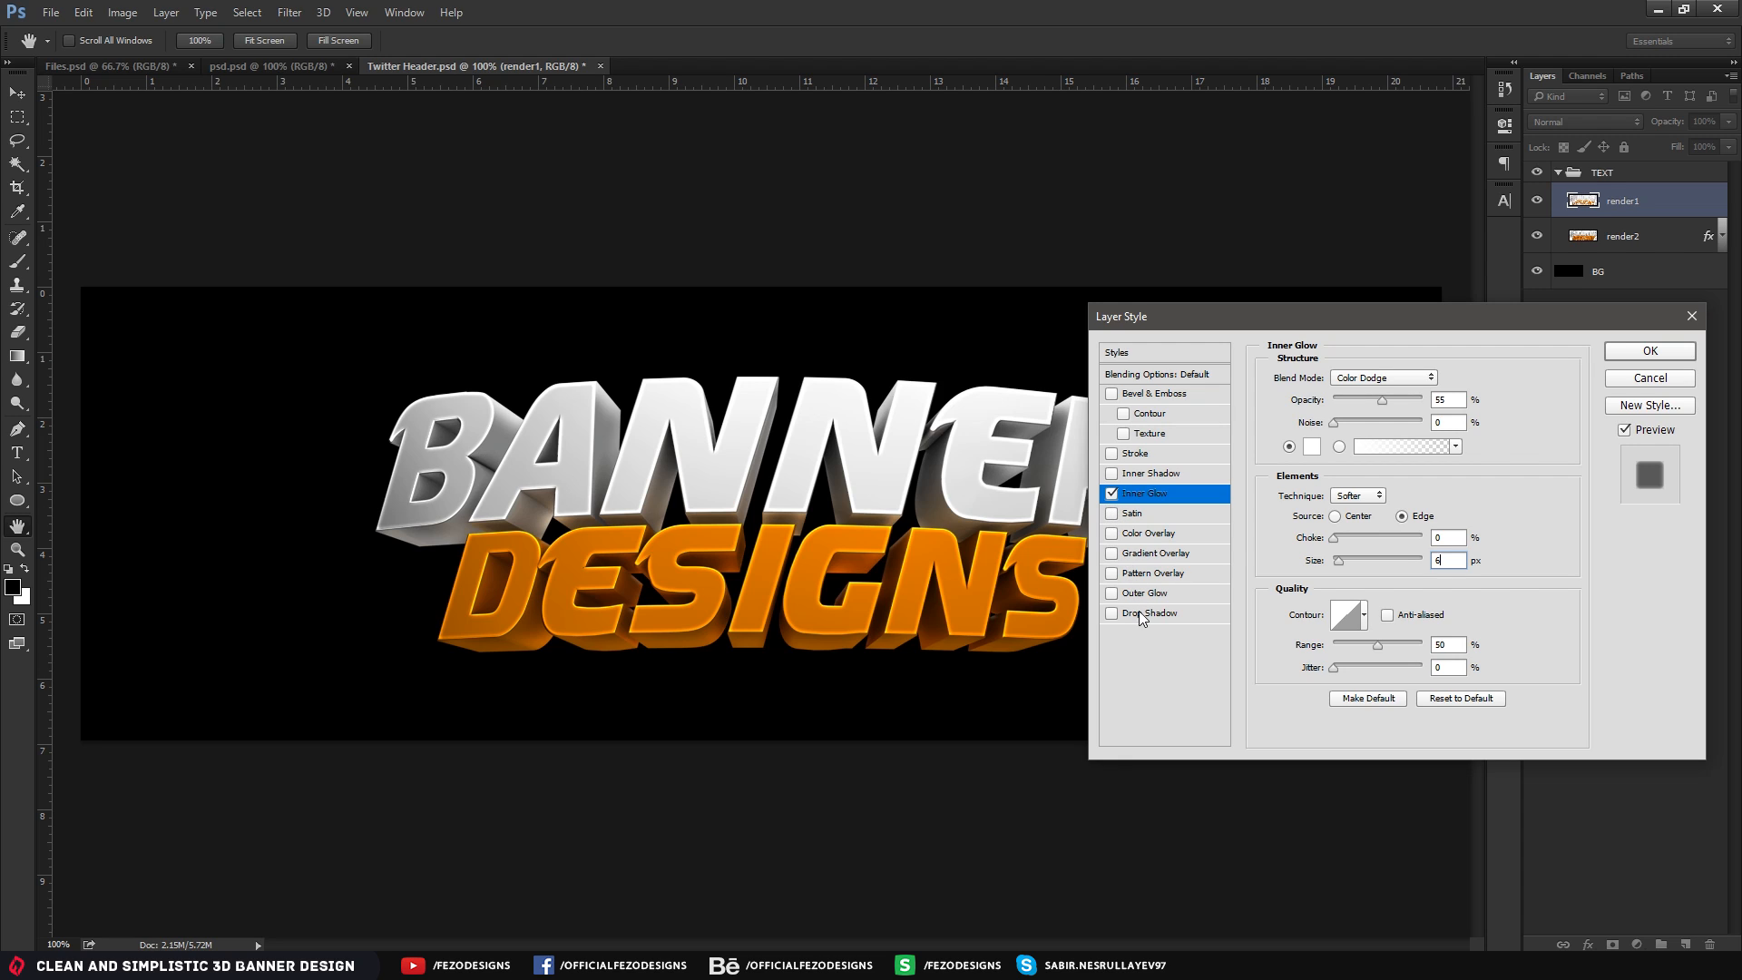
# Add a Gradient Overlay to render1 whose gradient starts in #e3e3e3 and fades to 0% opacity at location 30%
pyautogui.click(1168, 557)
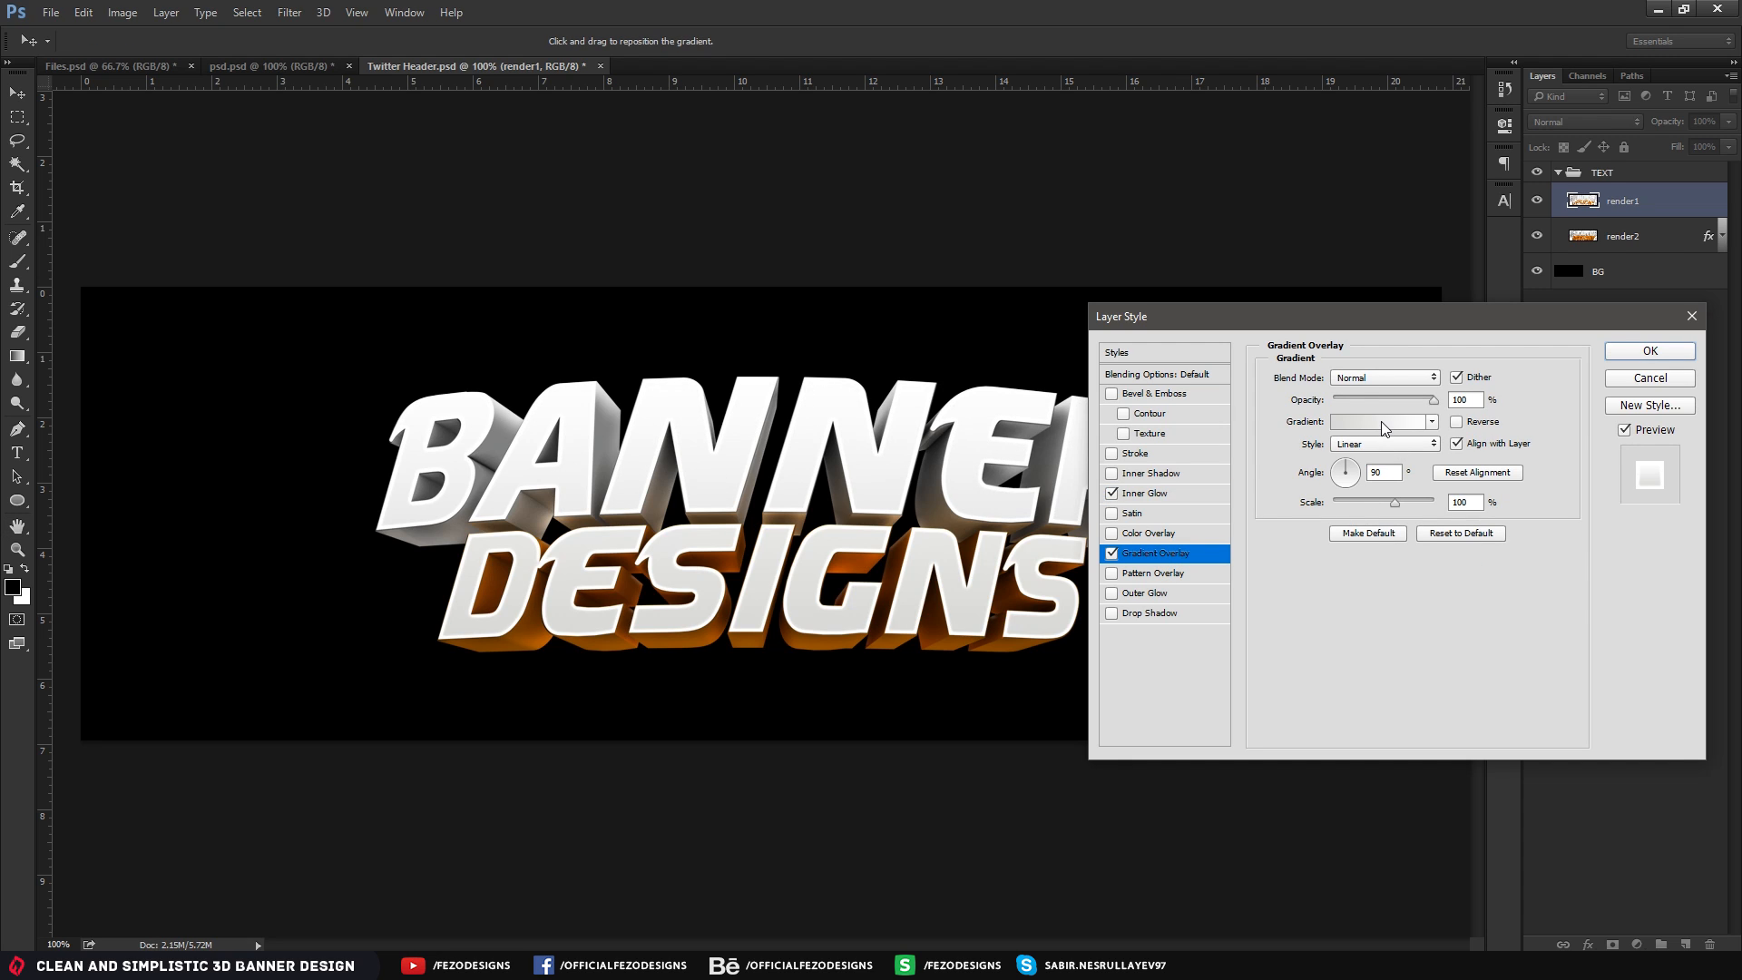
pyautogui.click(1381, 422)
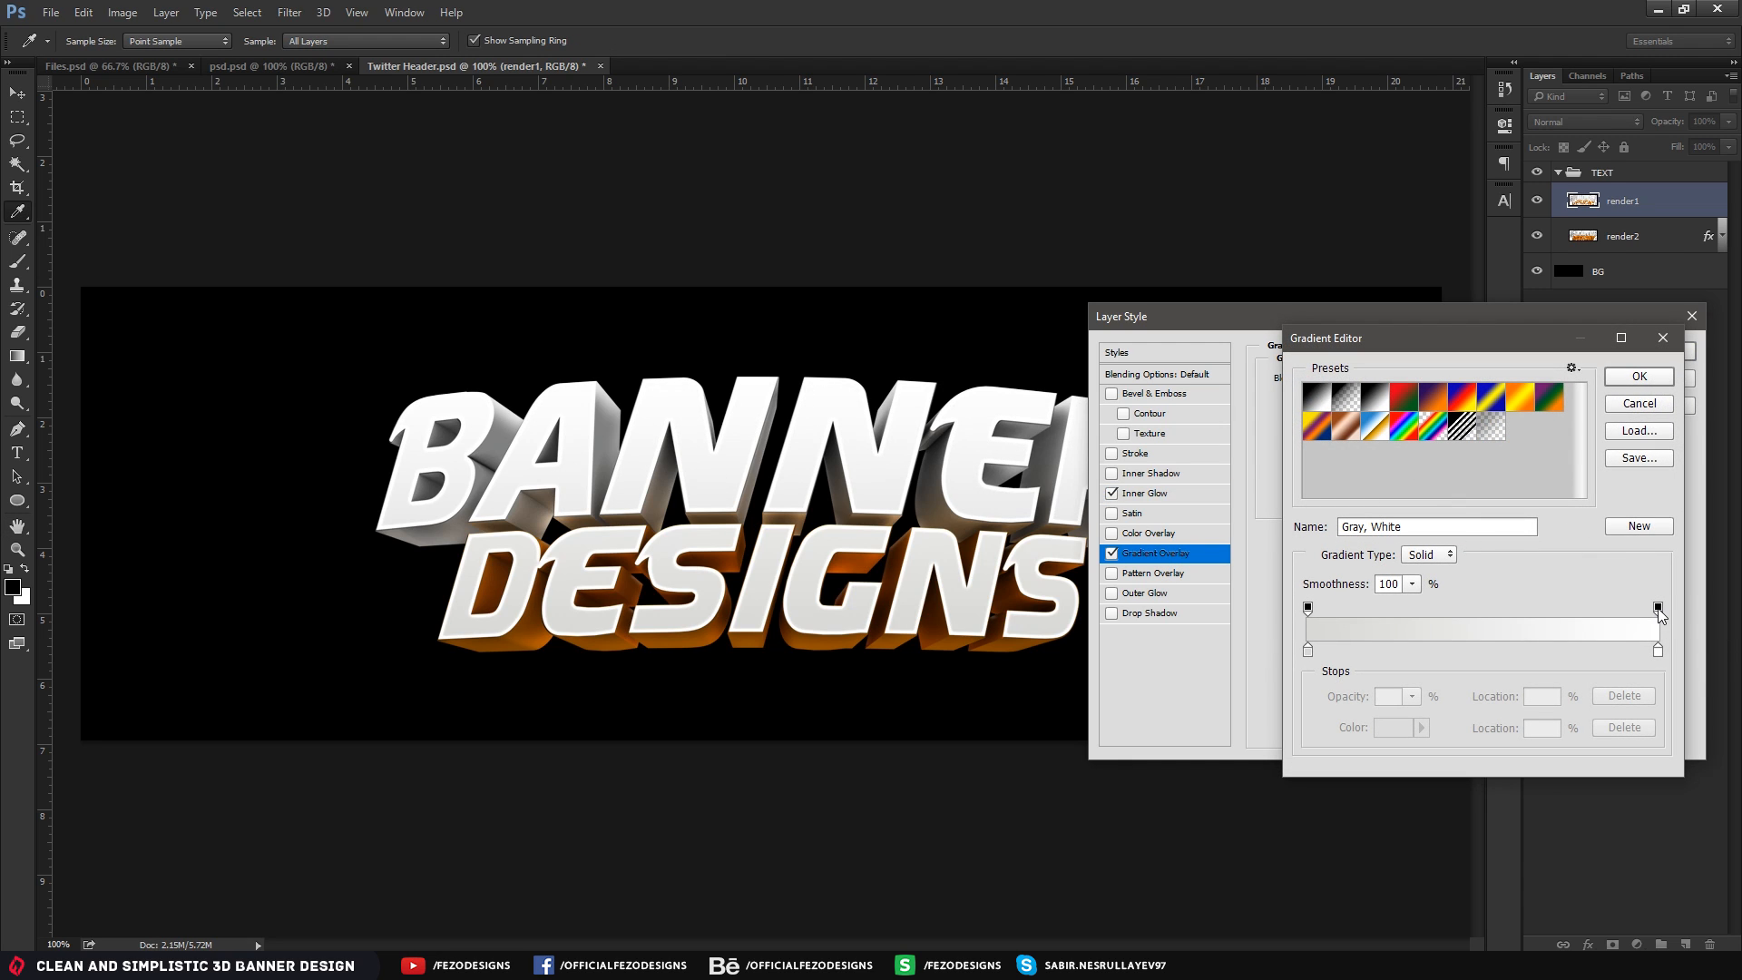
pyautogui.moveTo(1660, 614); pyautogui.dragTo(1413, 624)
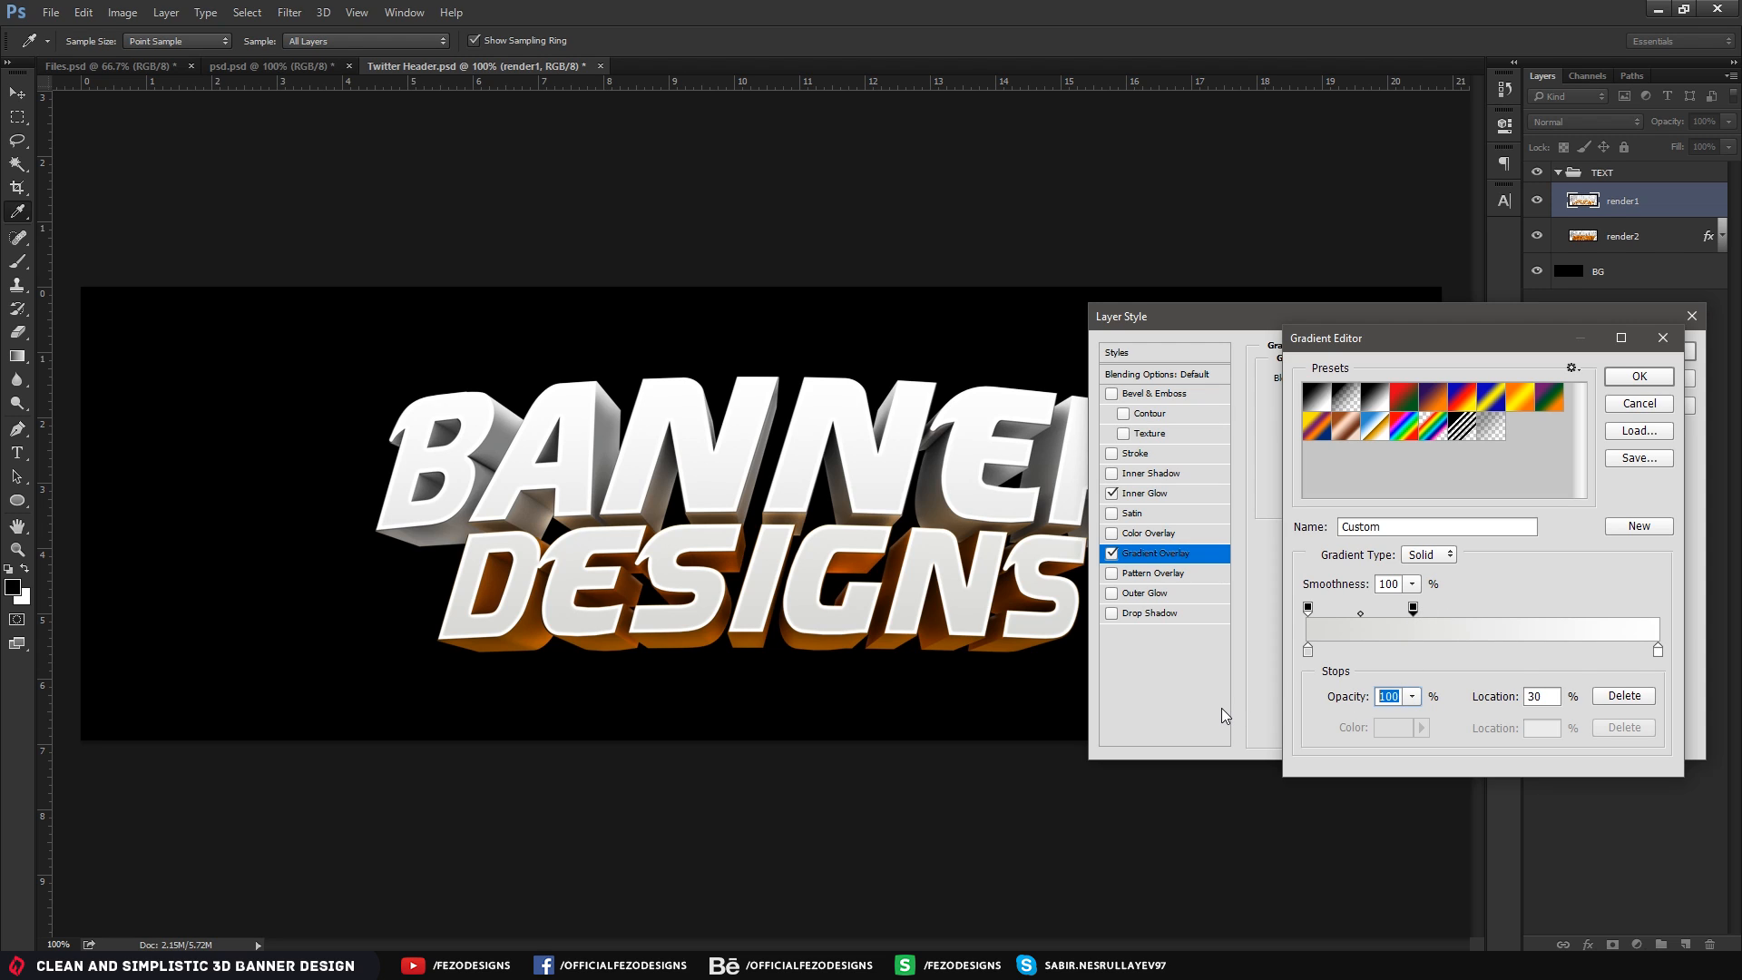
pyautogui.write('0')
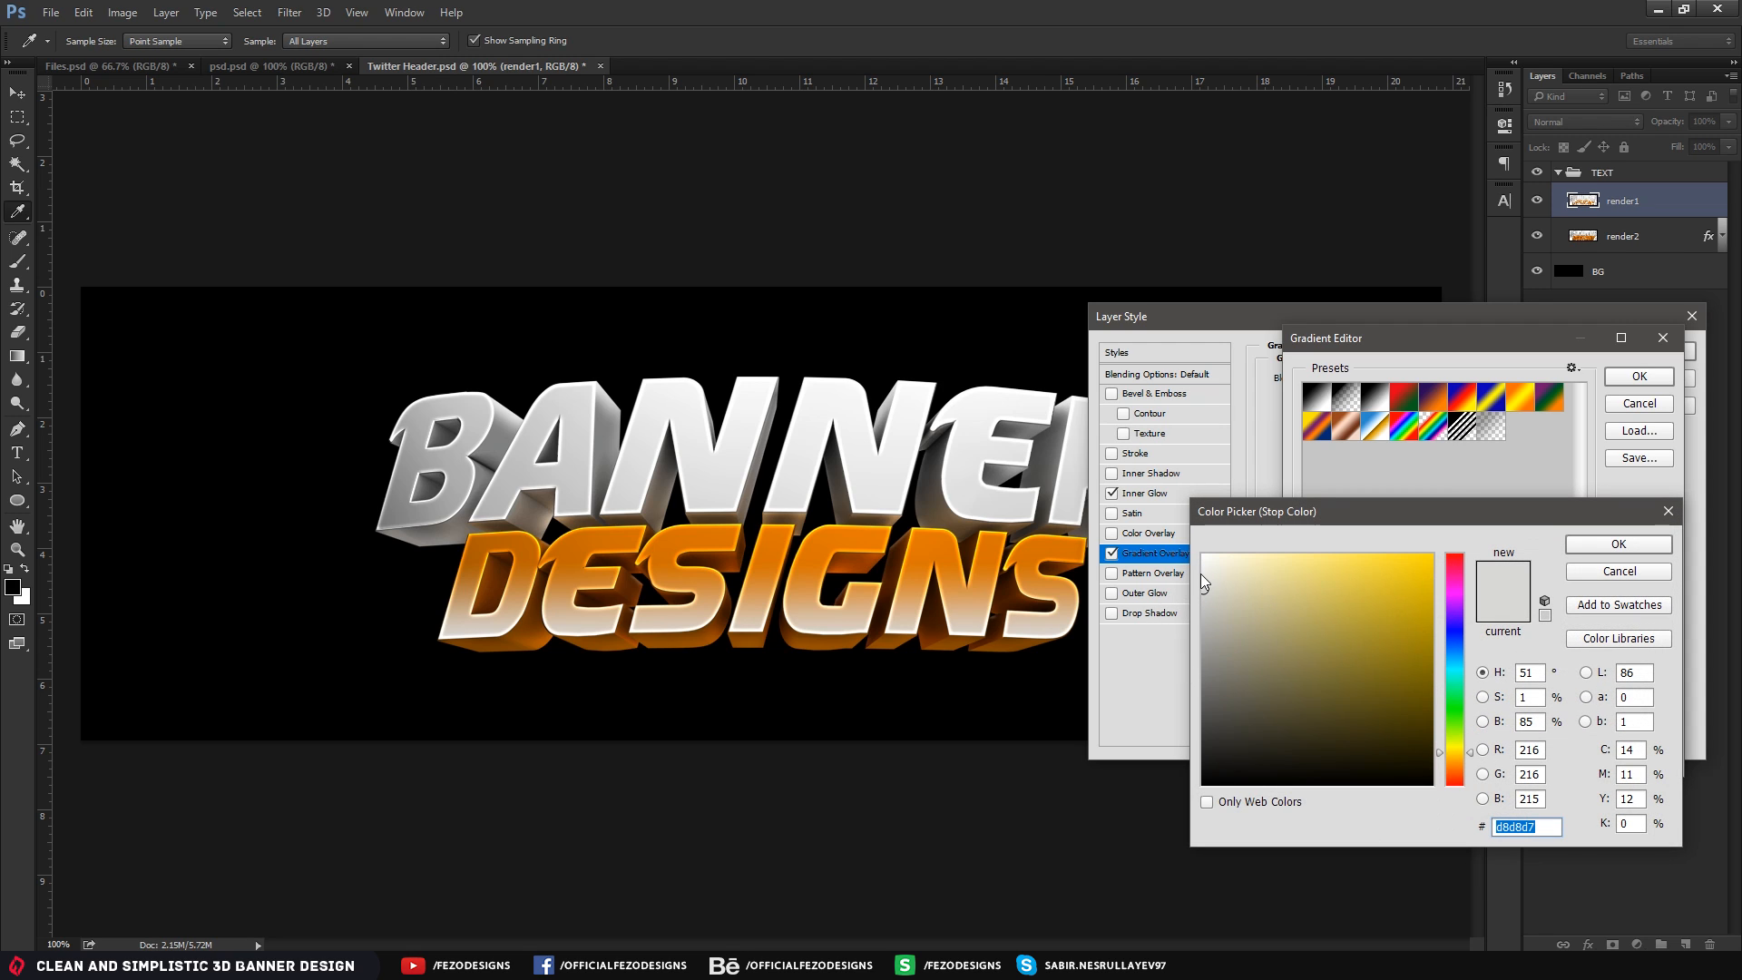
pyautogui.click(1185, 577)
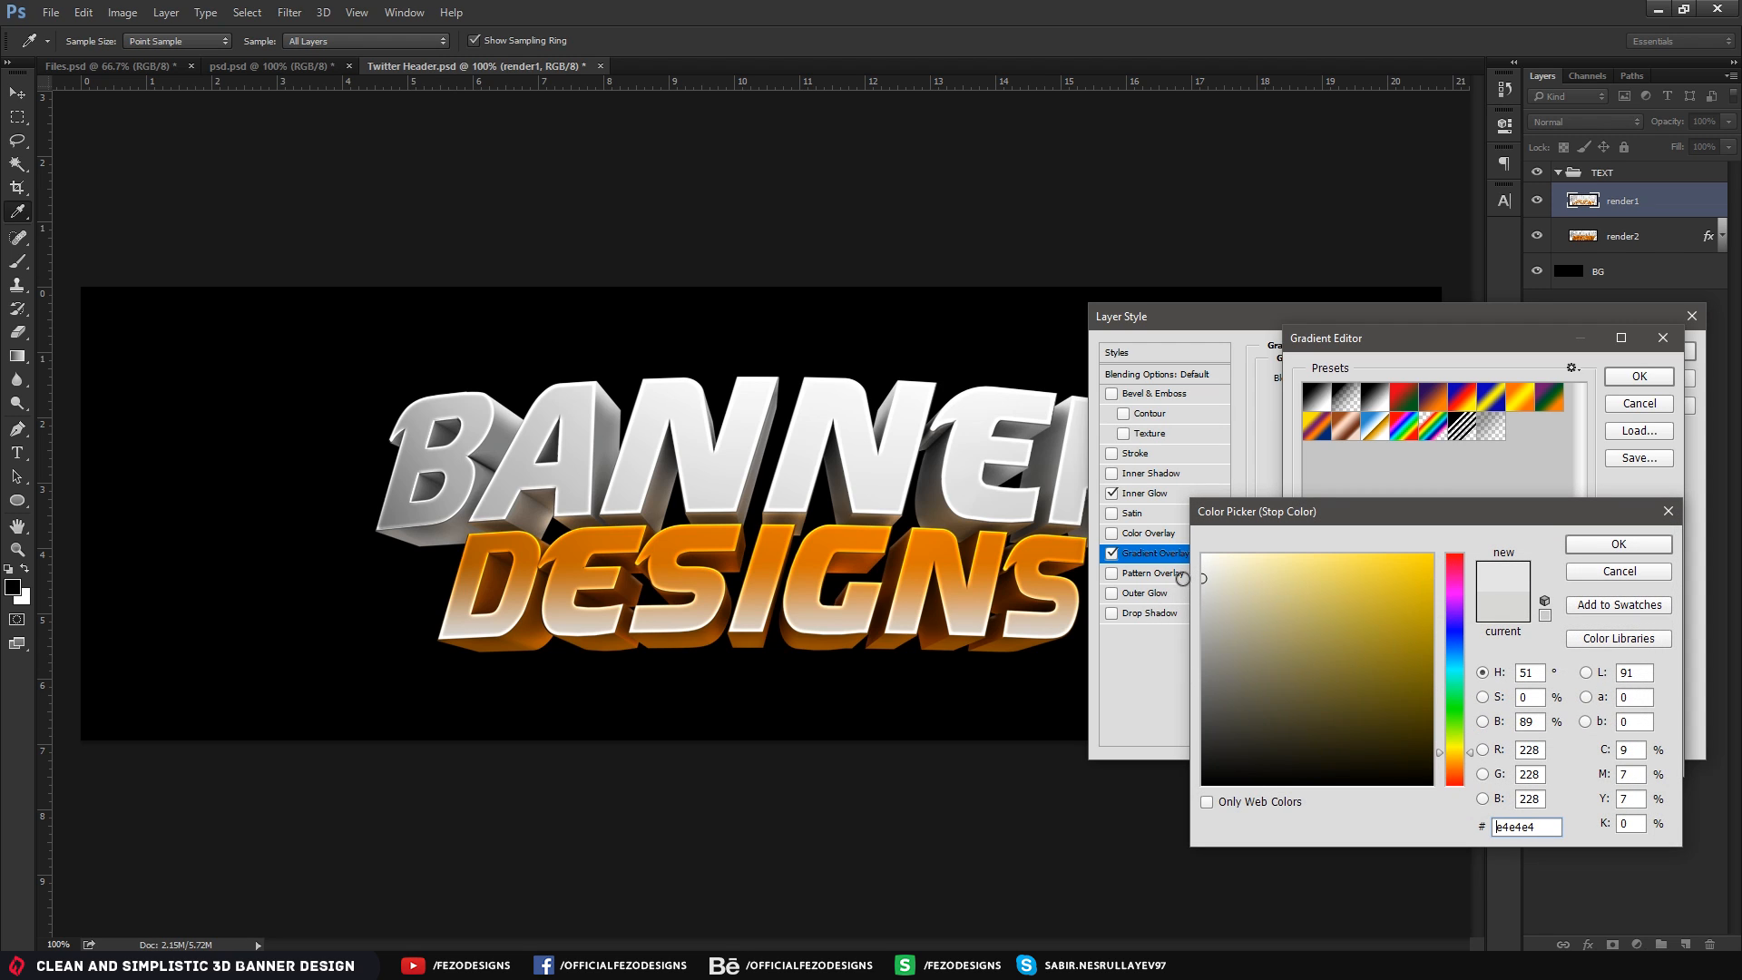
pyautogui.moveTo(1208, 581); pyautogui.dragTo(1185, 580)
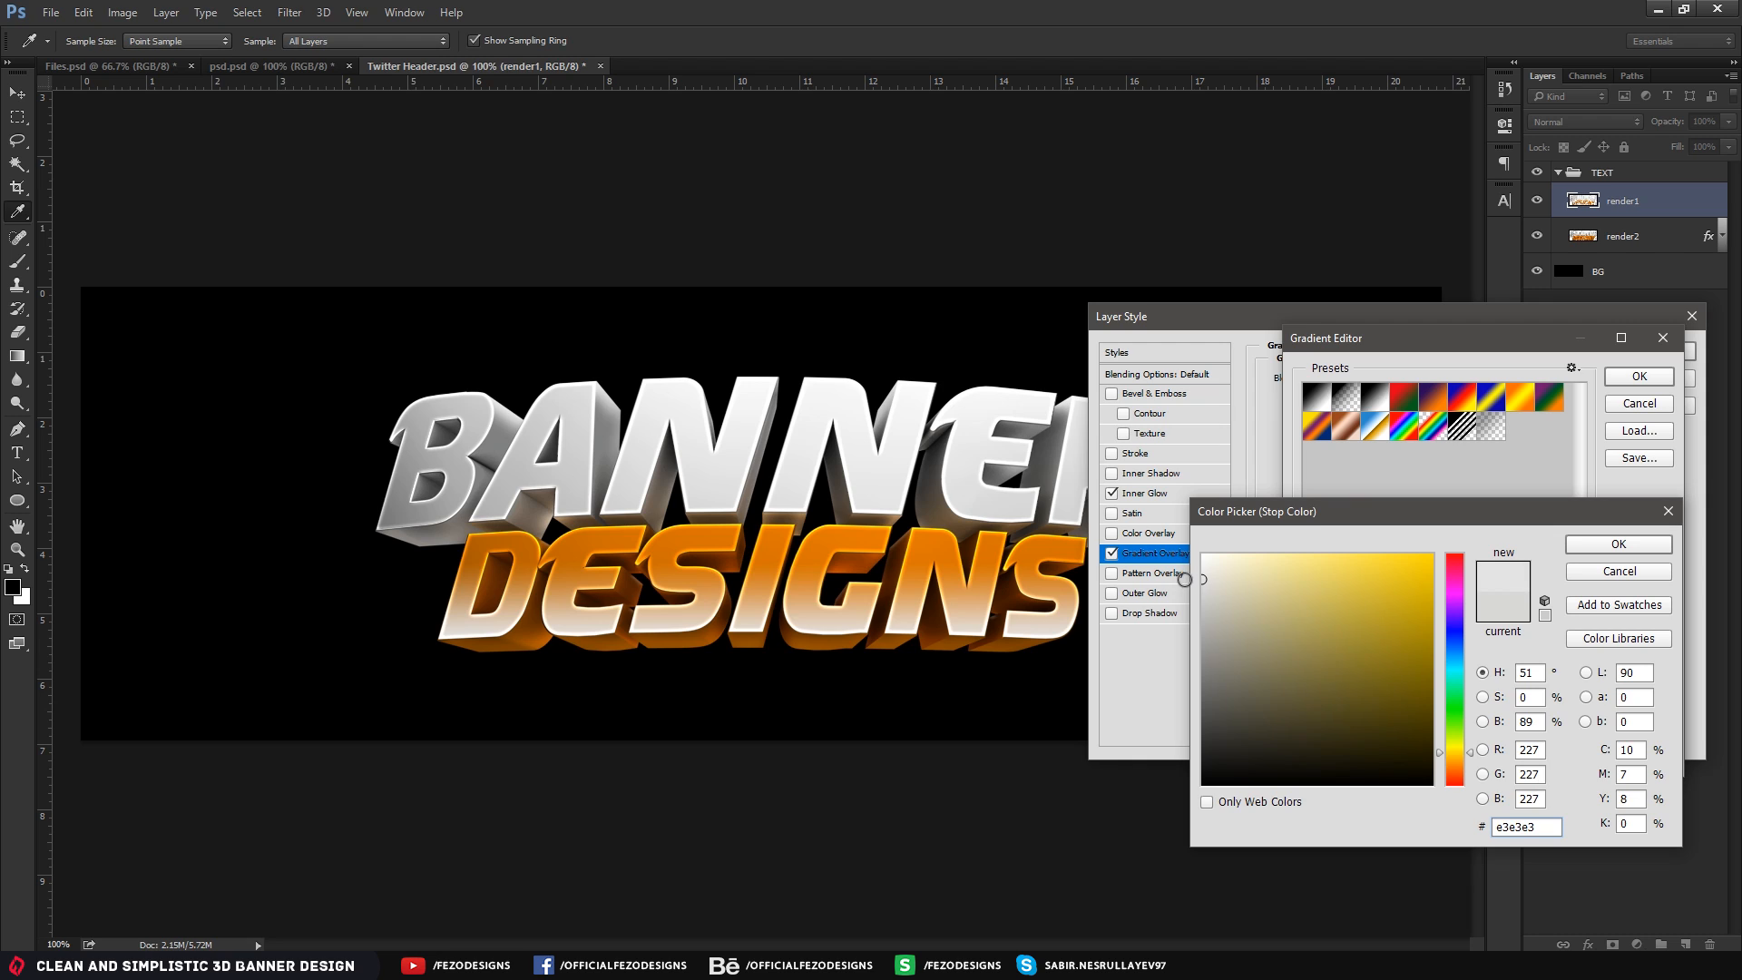
pyautogui.click(1618, 545)
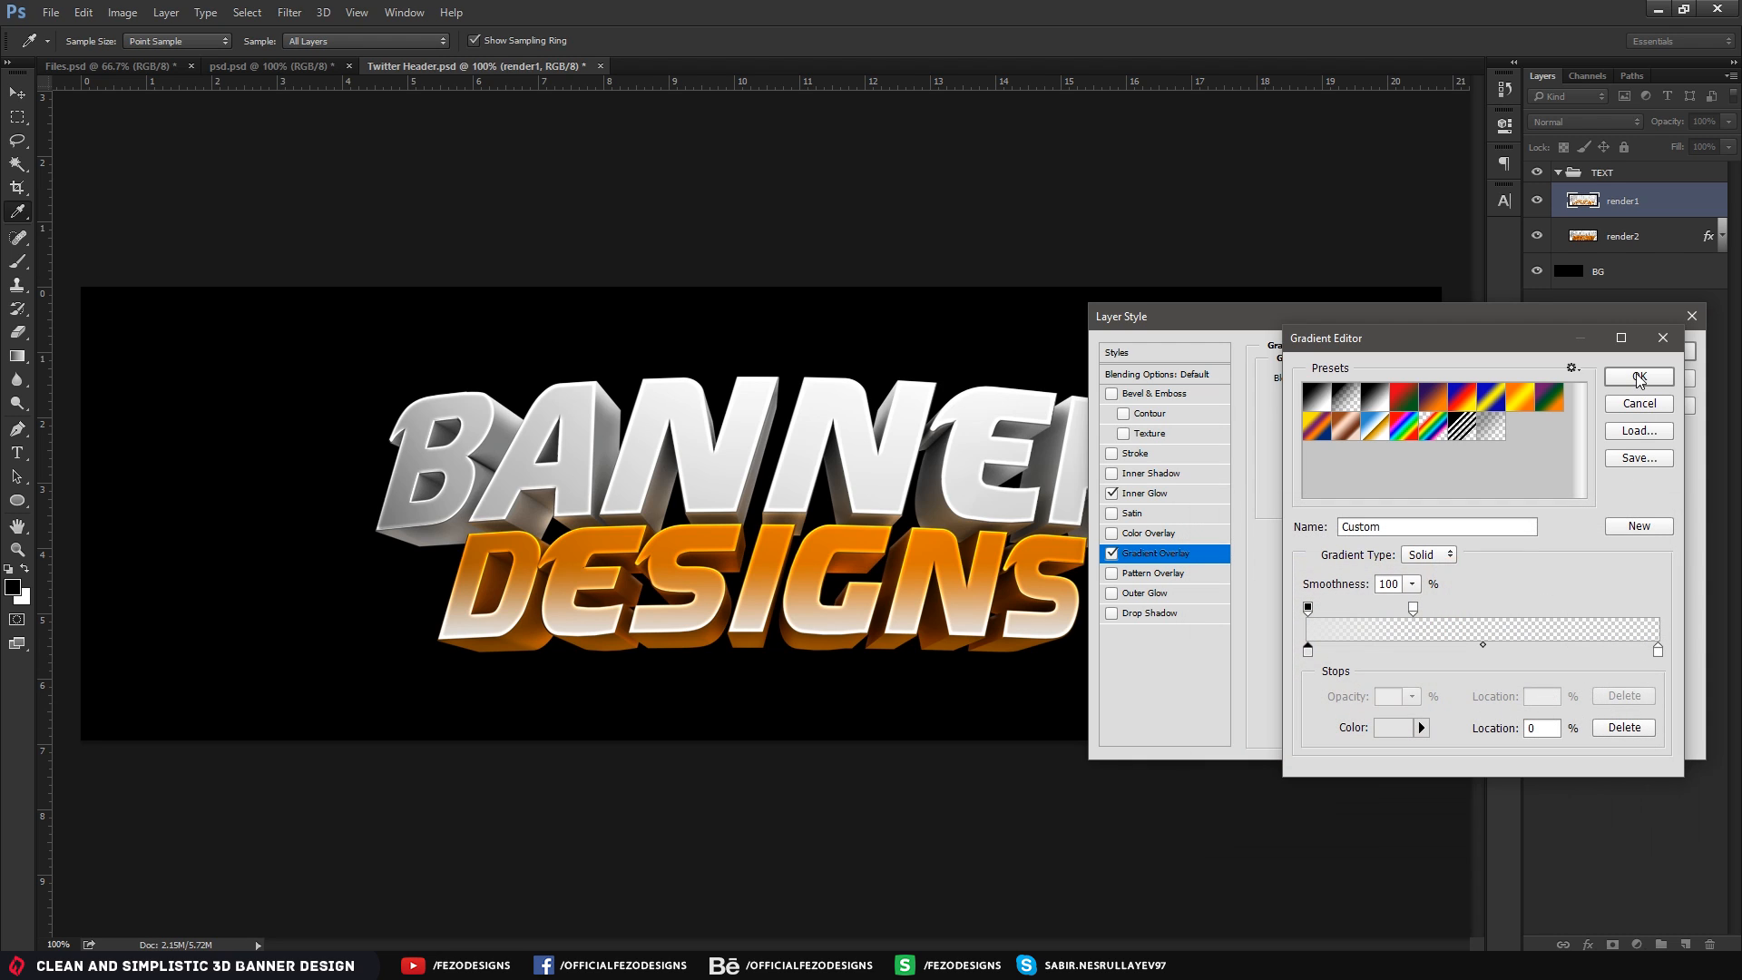
pyautogui.click(1640, 378)
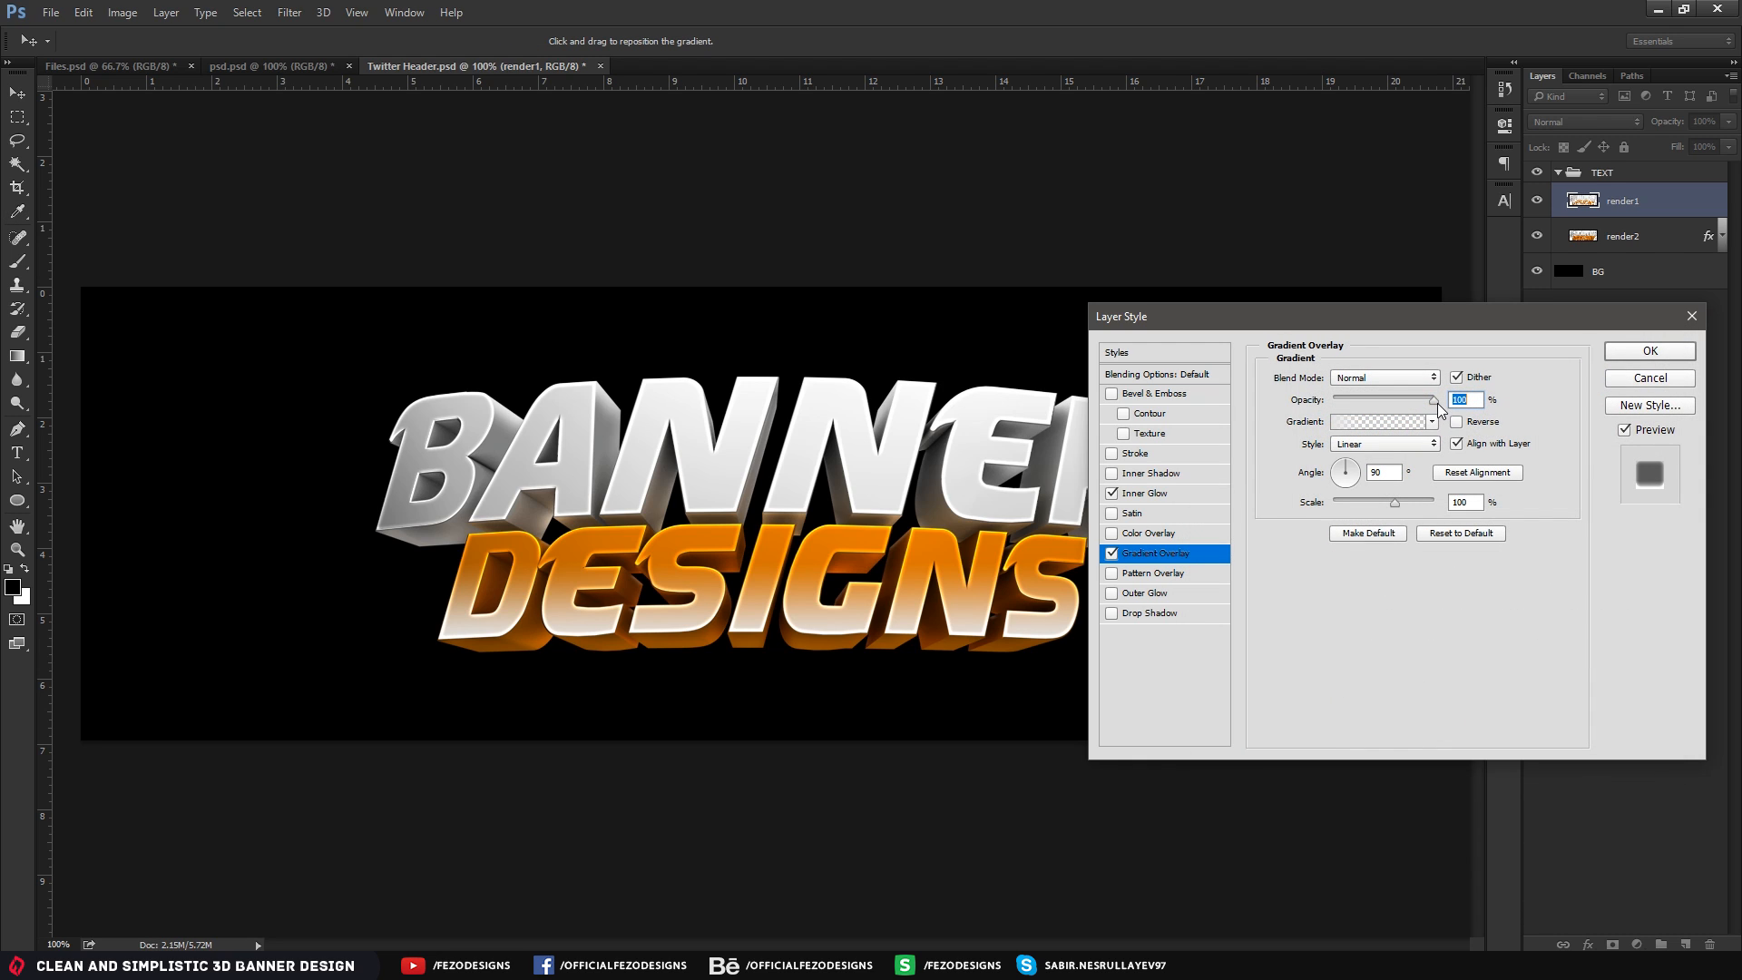
# Set render1's Gradient Overlay to Overlay blending at 75% opacity, check the Inner Glow settings, and apply the layer style
pyautogui.moveTo(1435, 401); pyautogui.dragTo(1338, 401)
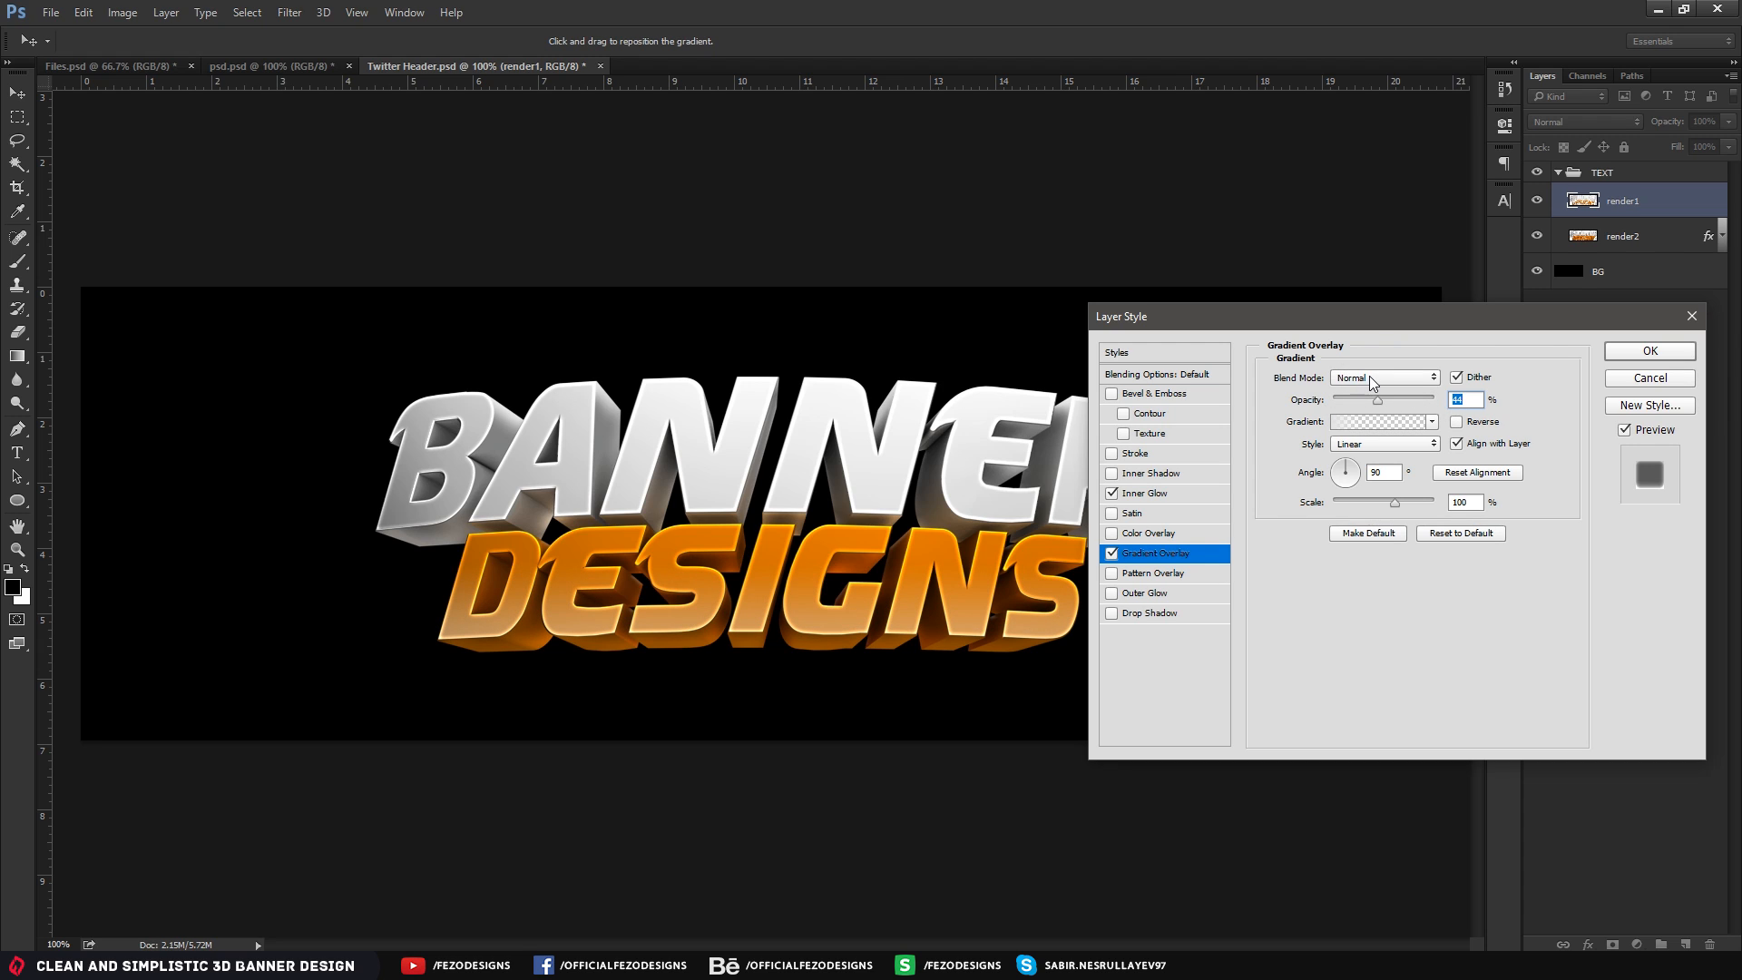
pyautogui.click(1362, 377)
pyautogui.click(1340, 555)
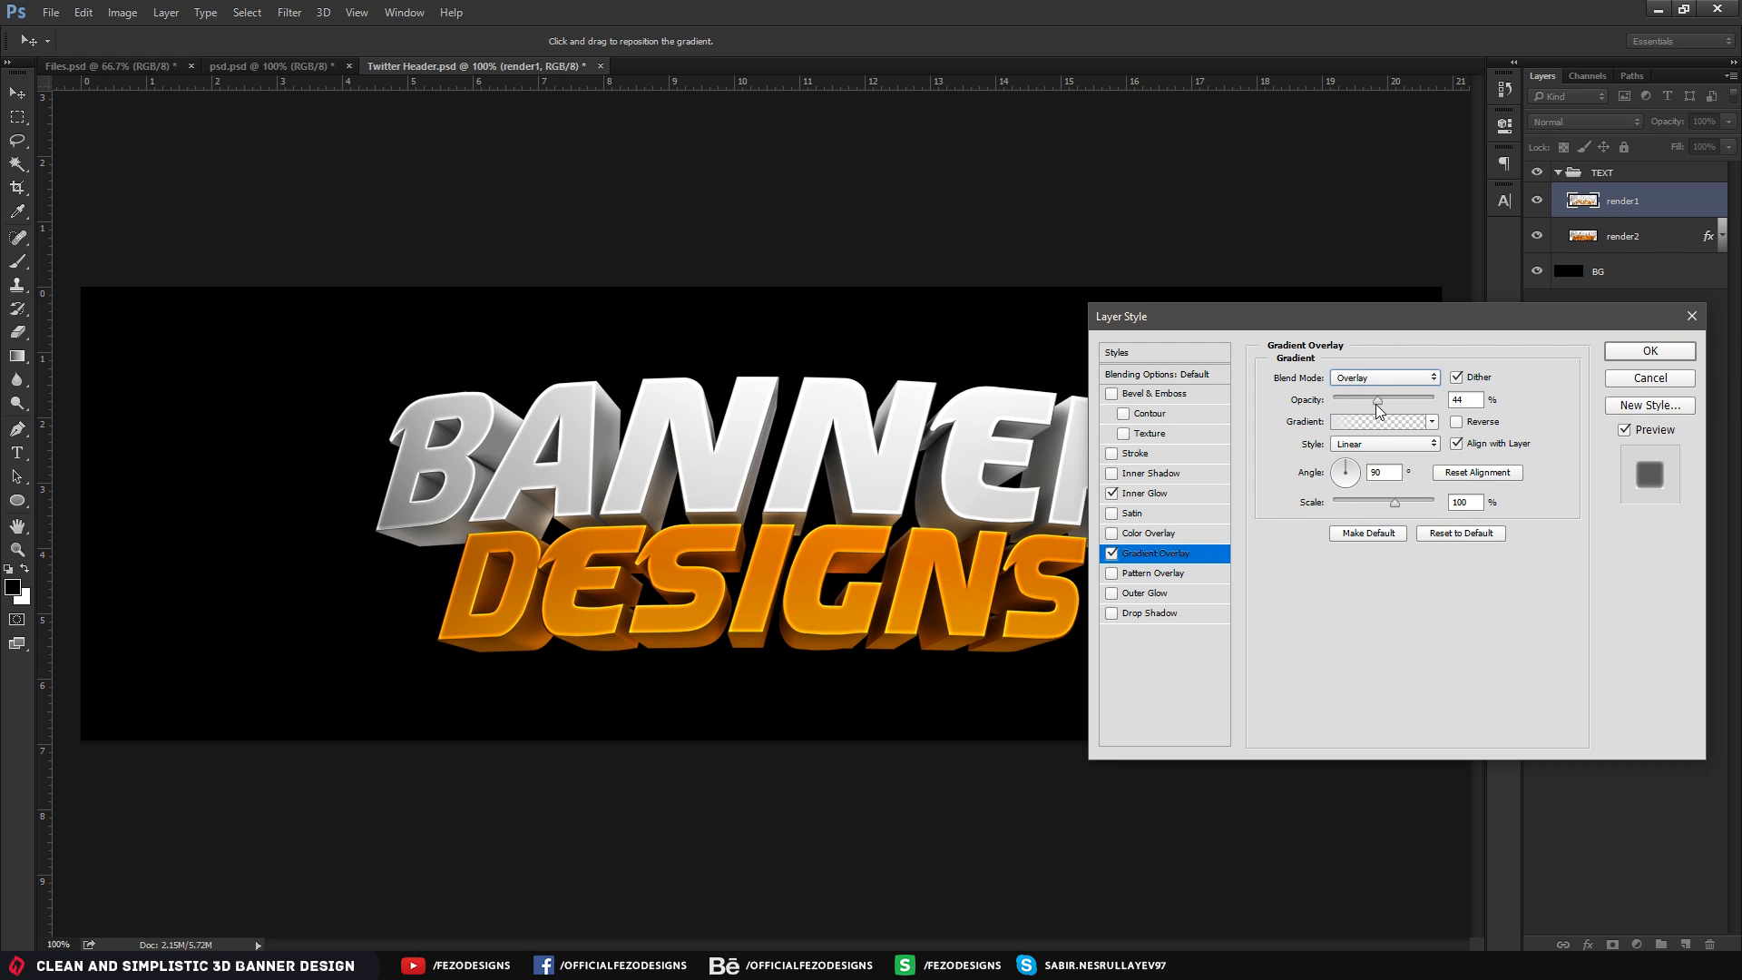
pyautogui.moveTo(1378, 400); pyautogui.dragTo(1438, 400)
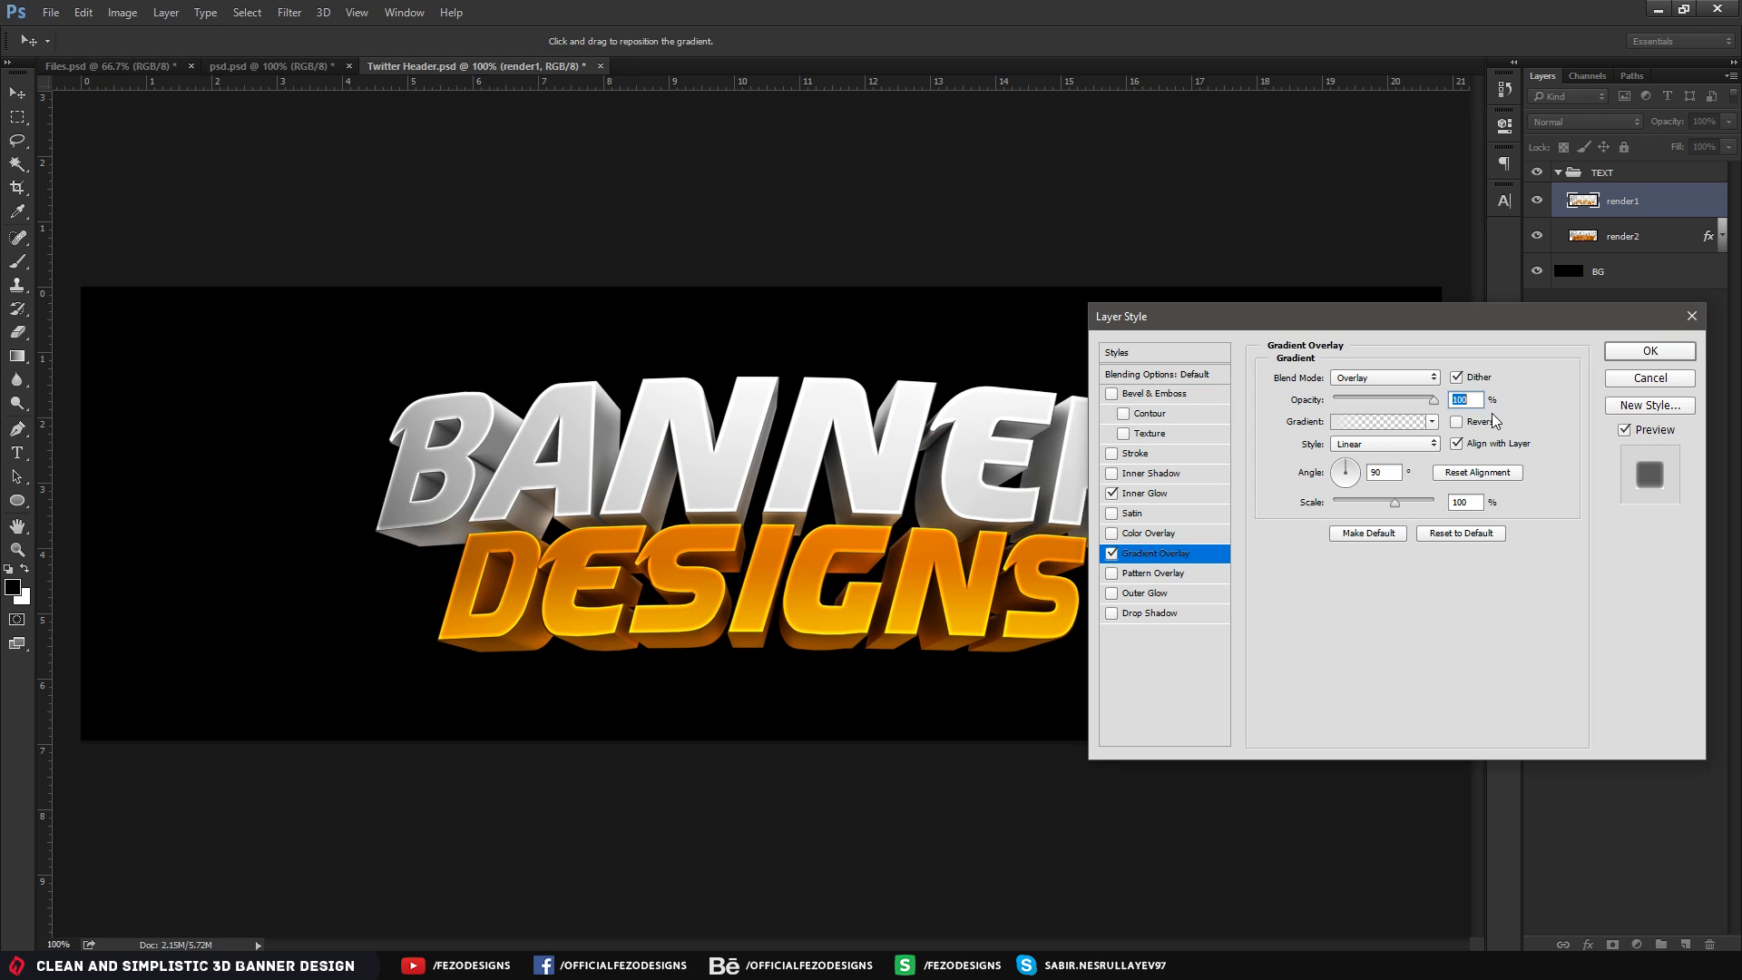
pyautogui.write('70')
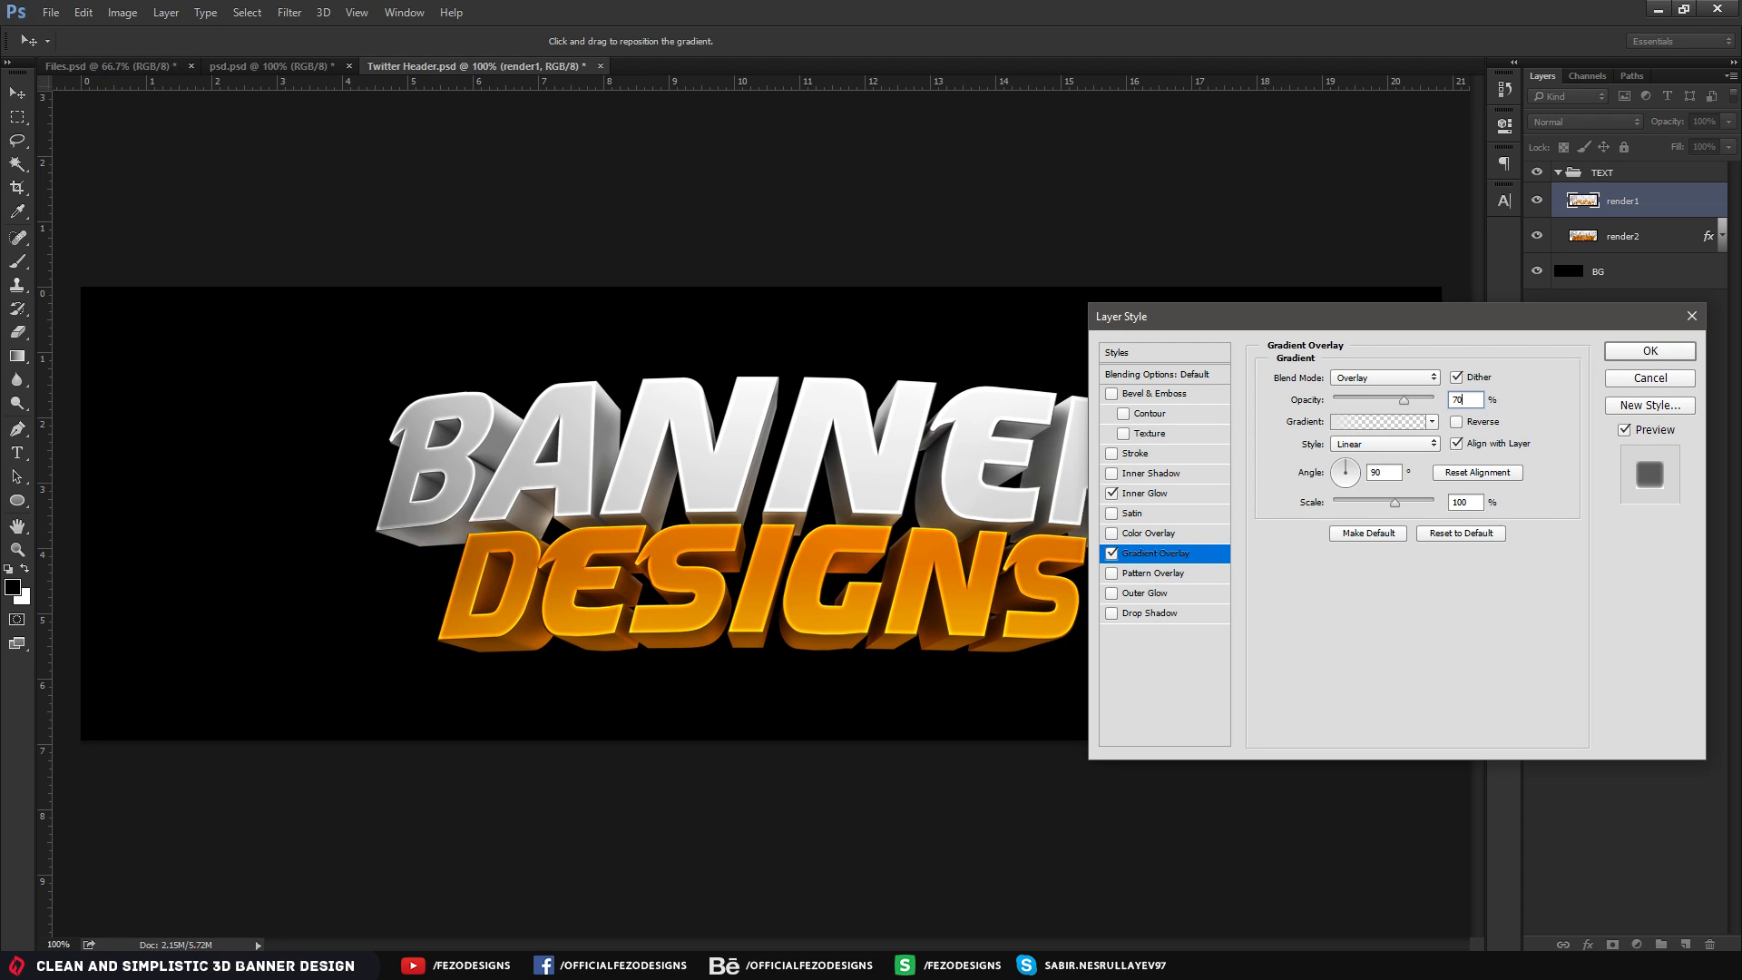
pyautogui.press('BackSpace')
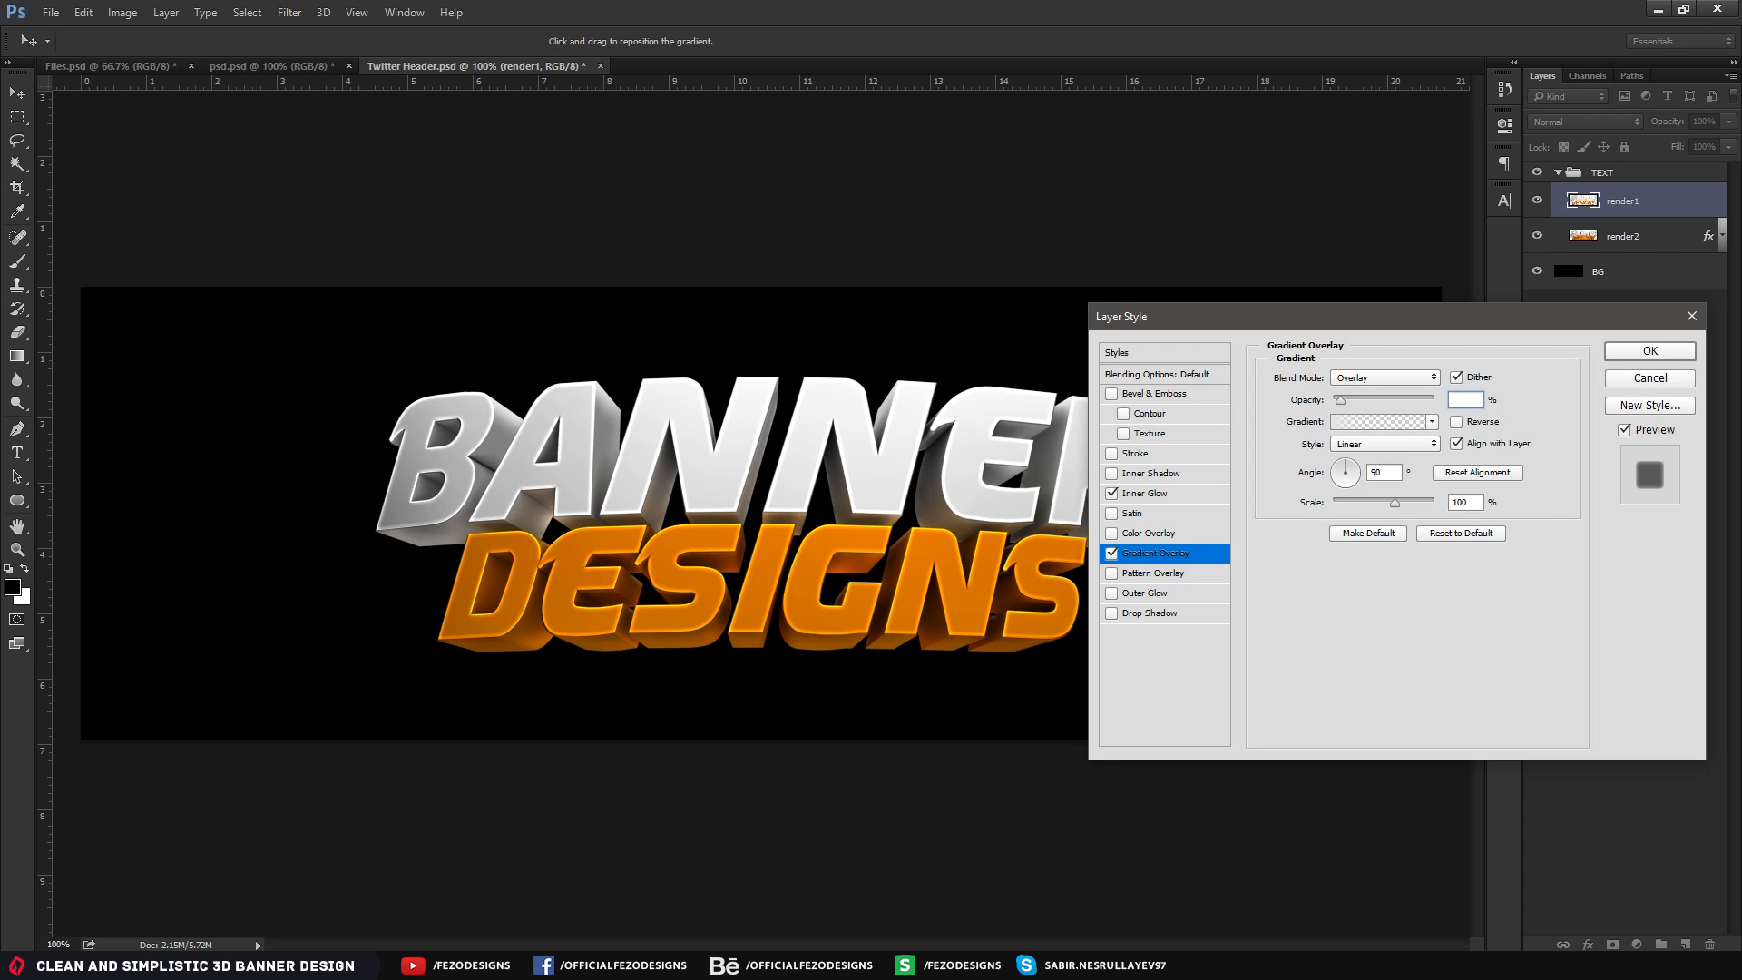
pyautogui.write('5')
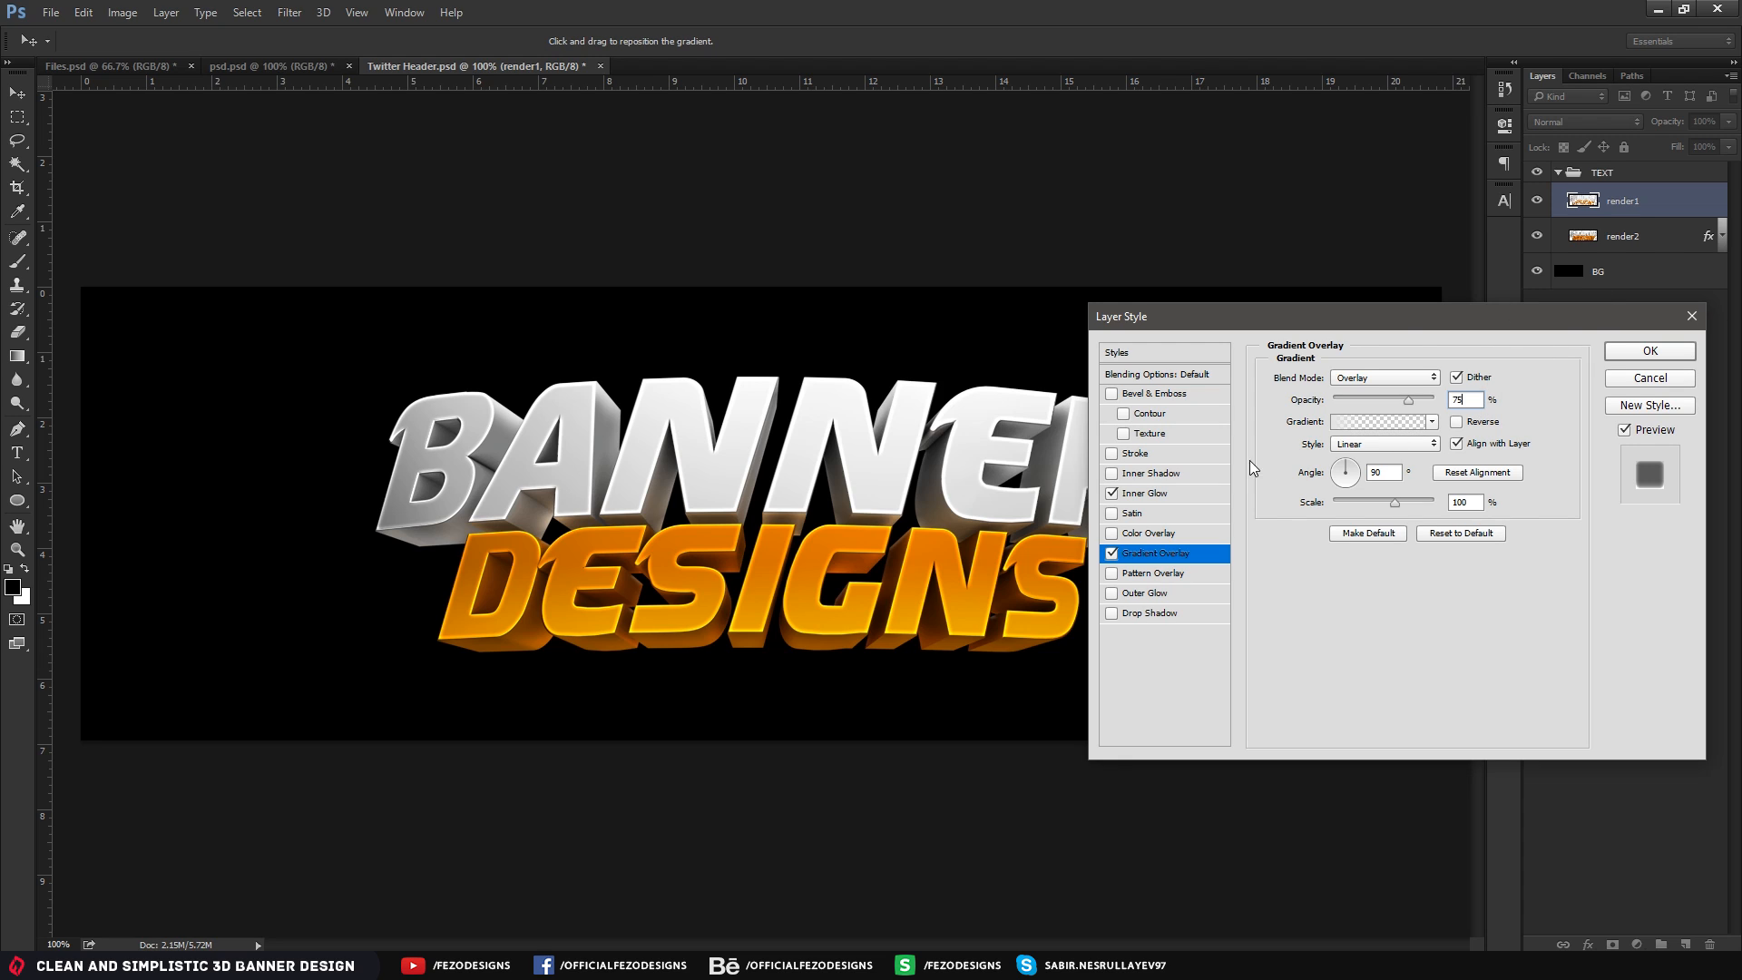
pyautogui.click(1174, 492)
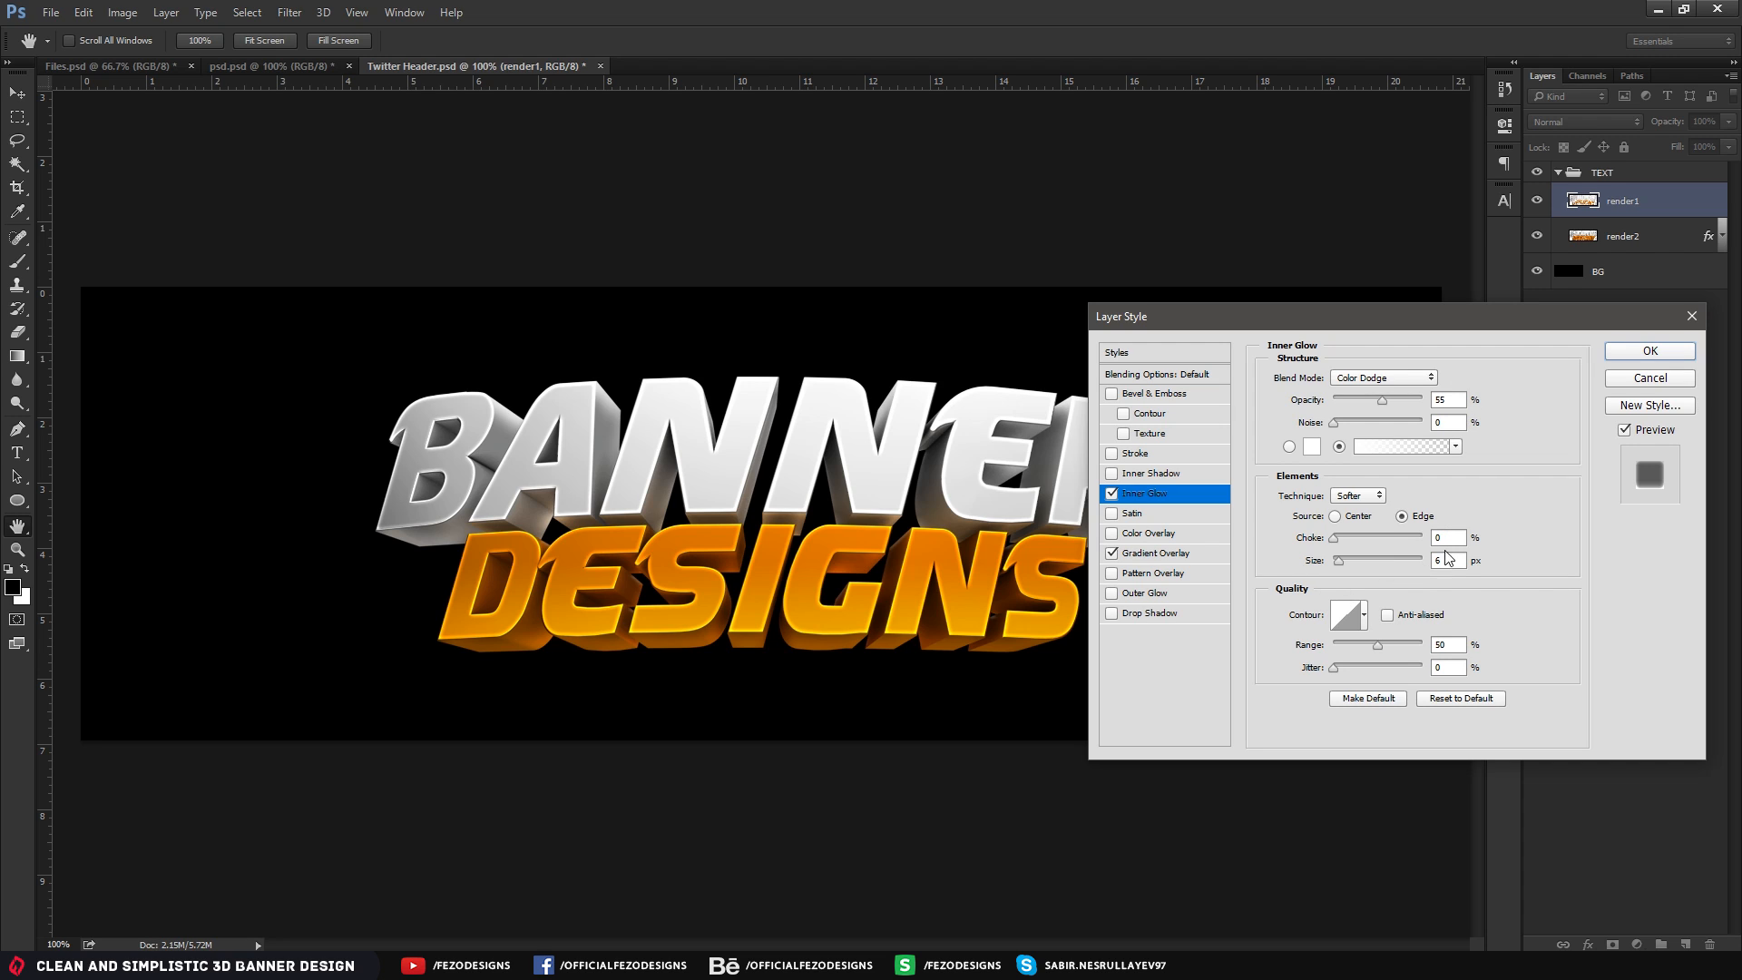
pyautogui.click(1648, 353)
pyautogui.press('v')
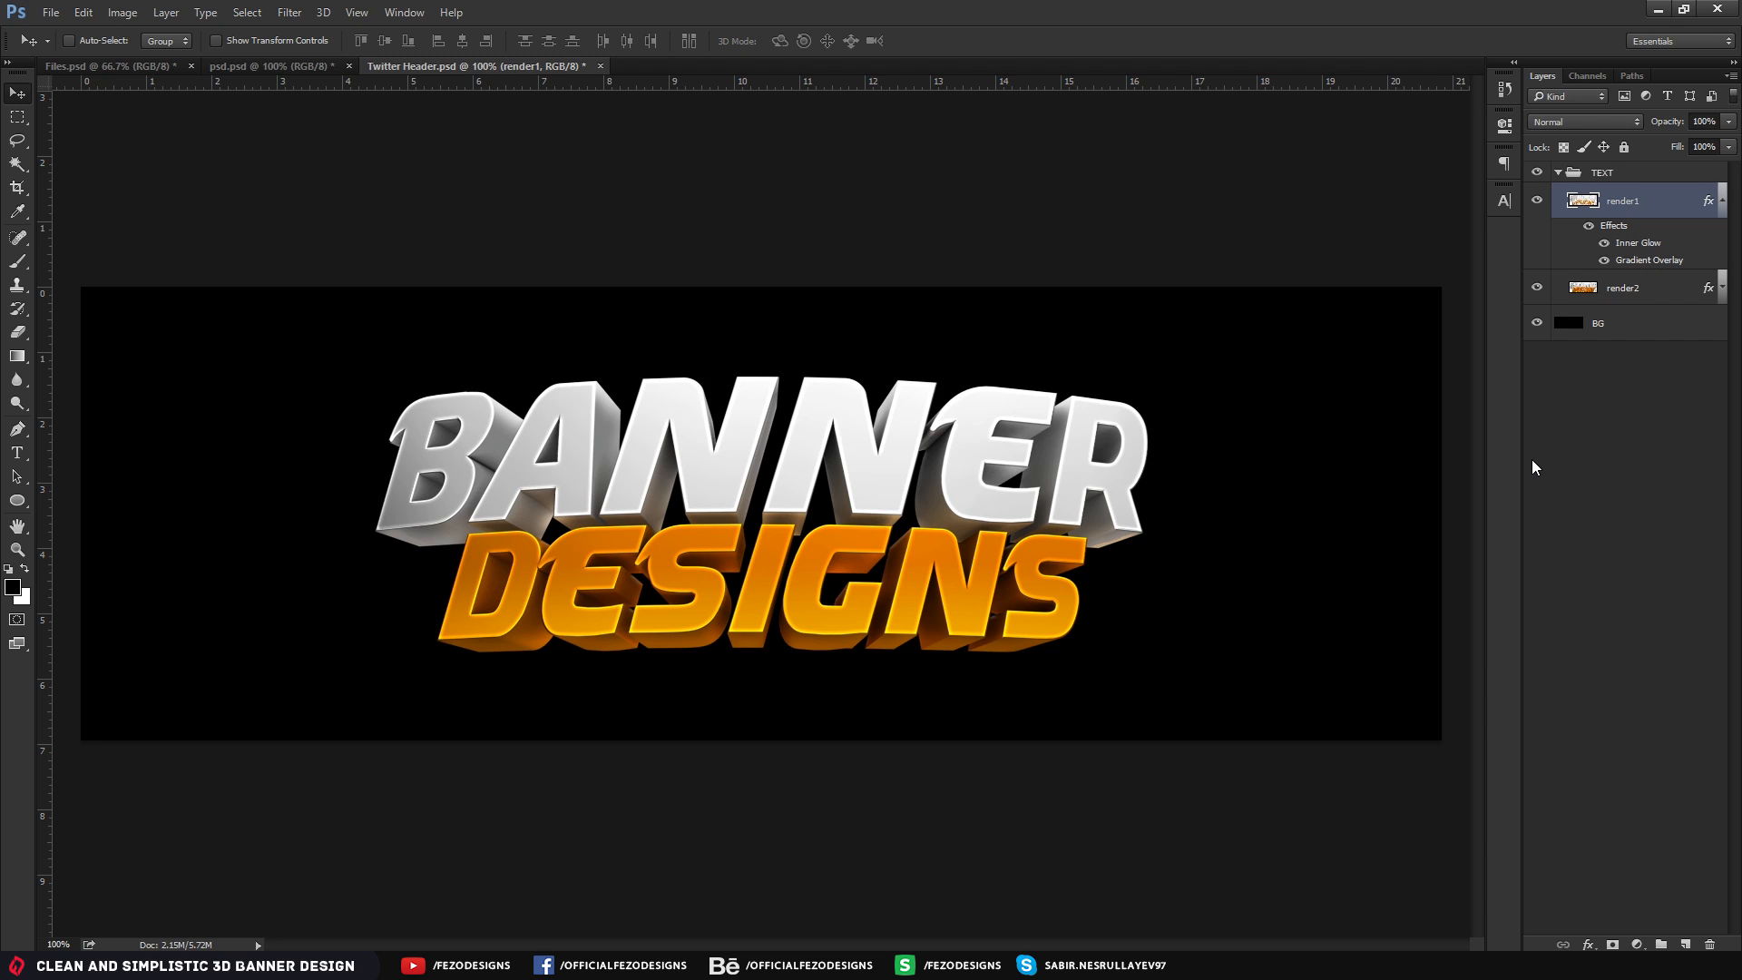
# Compare the text with and without the effects of render1 and render2, and collapse both effects lists
pyautogui.click(1710, 287)
pyautogui.click(1589, 313)
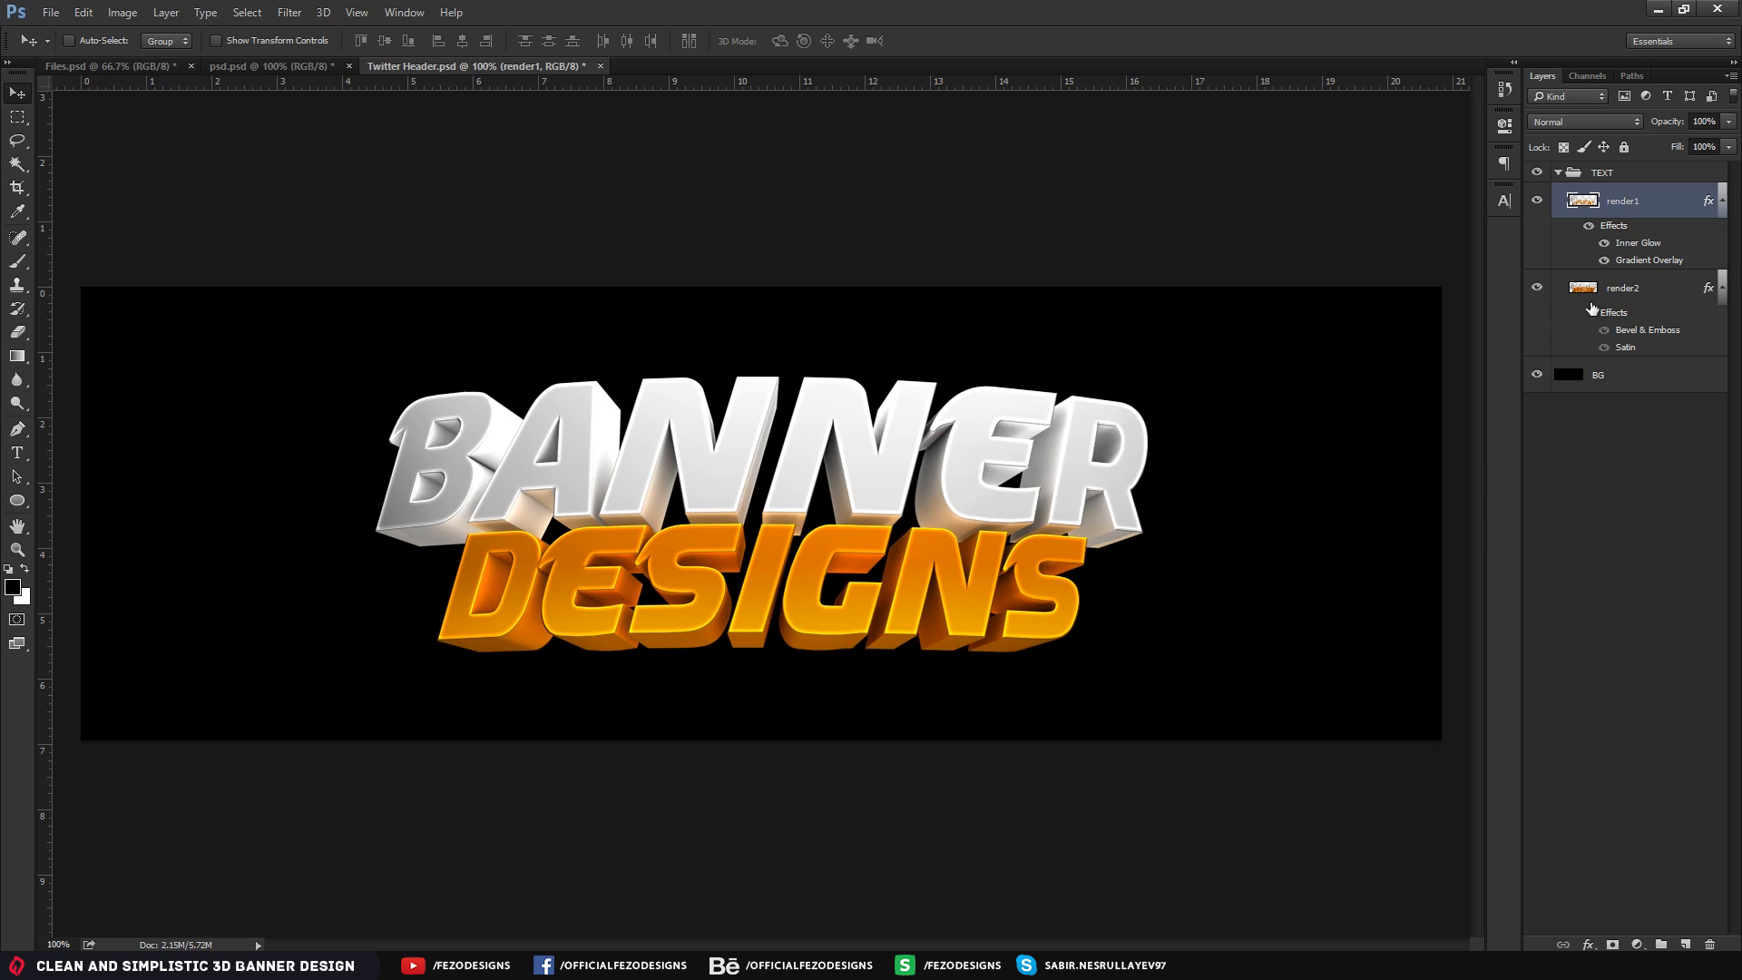
pyautogui.click(1592, 225)
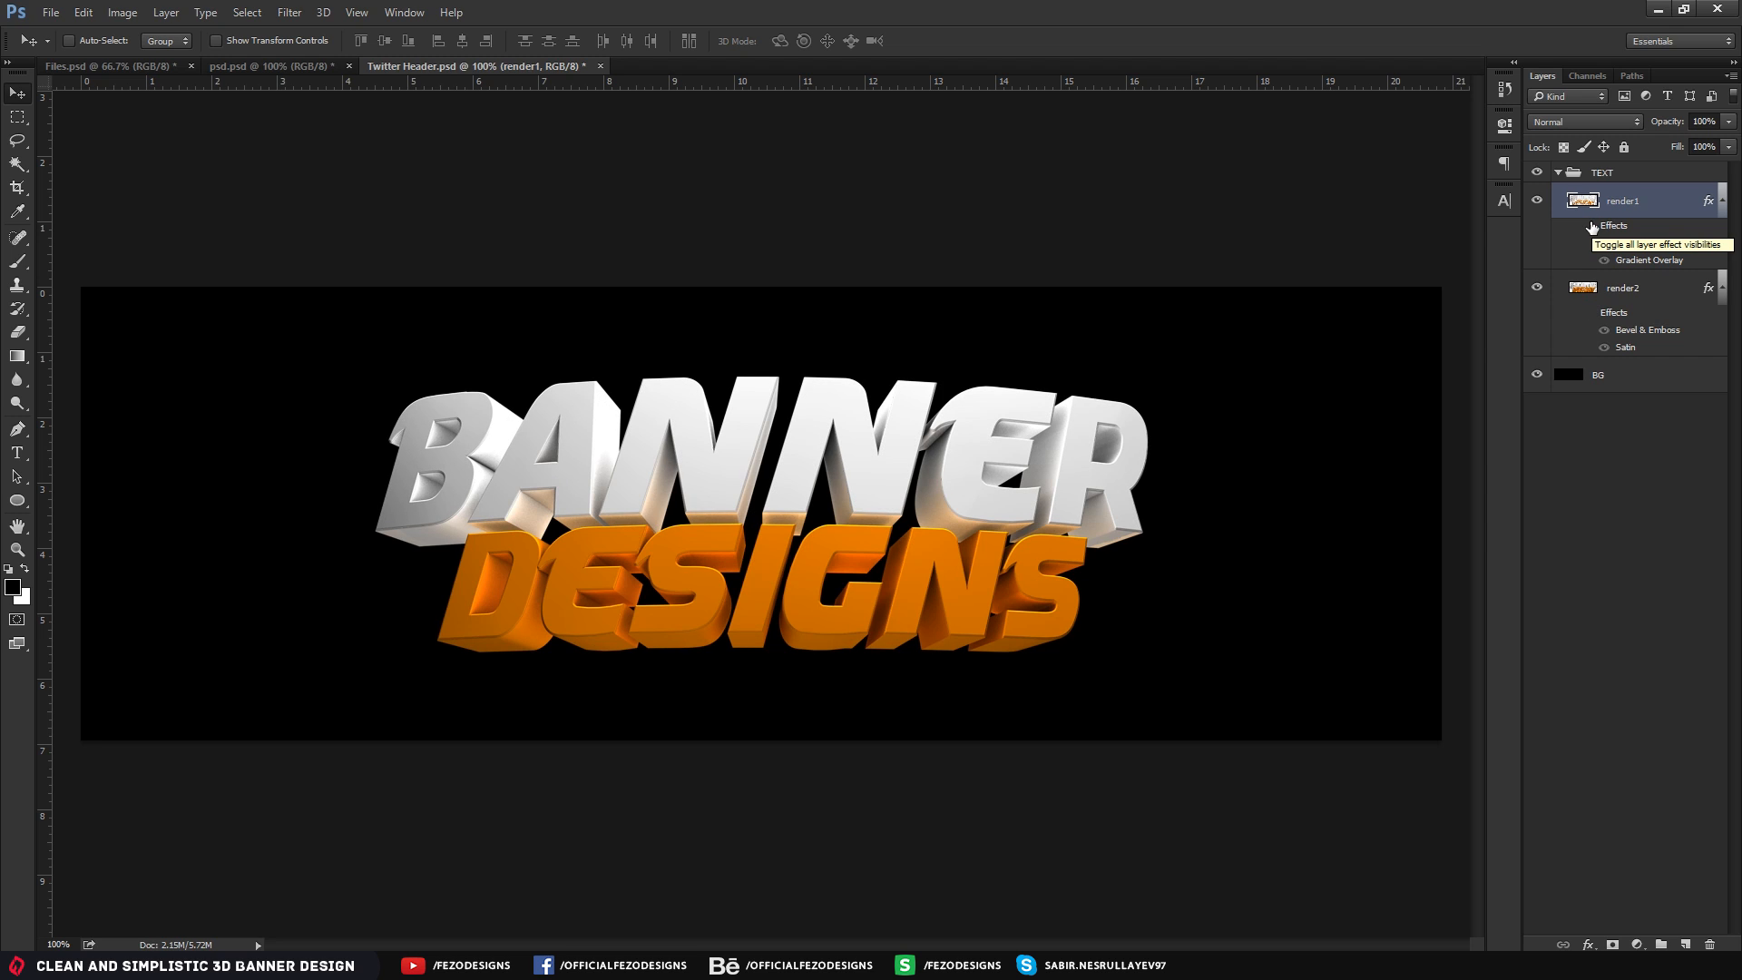
pyautogui.click(1589, 226)
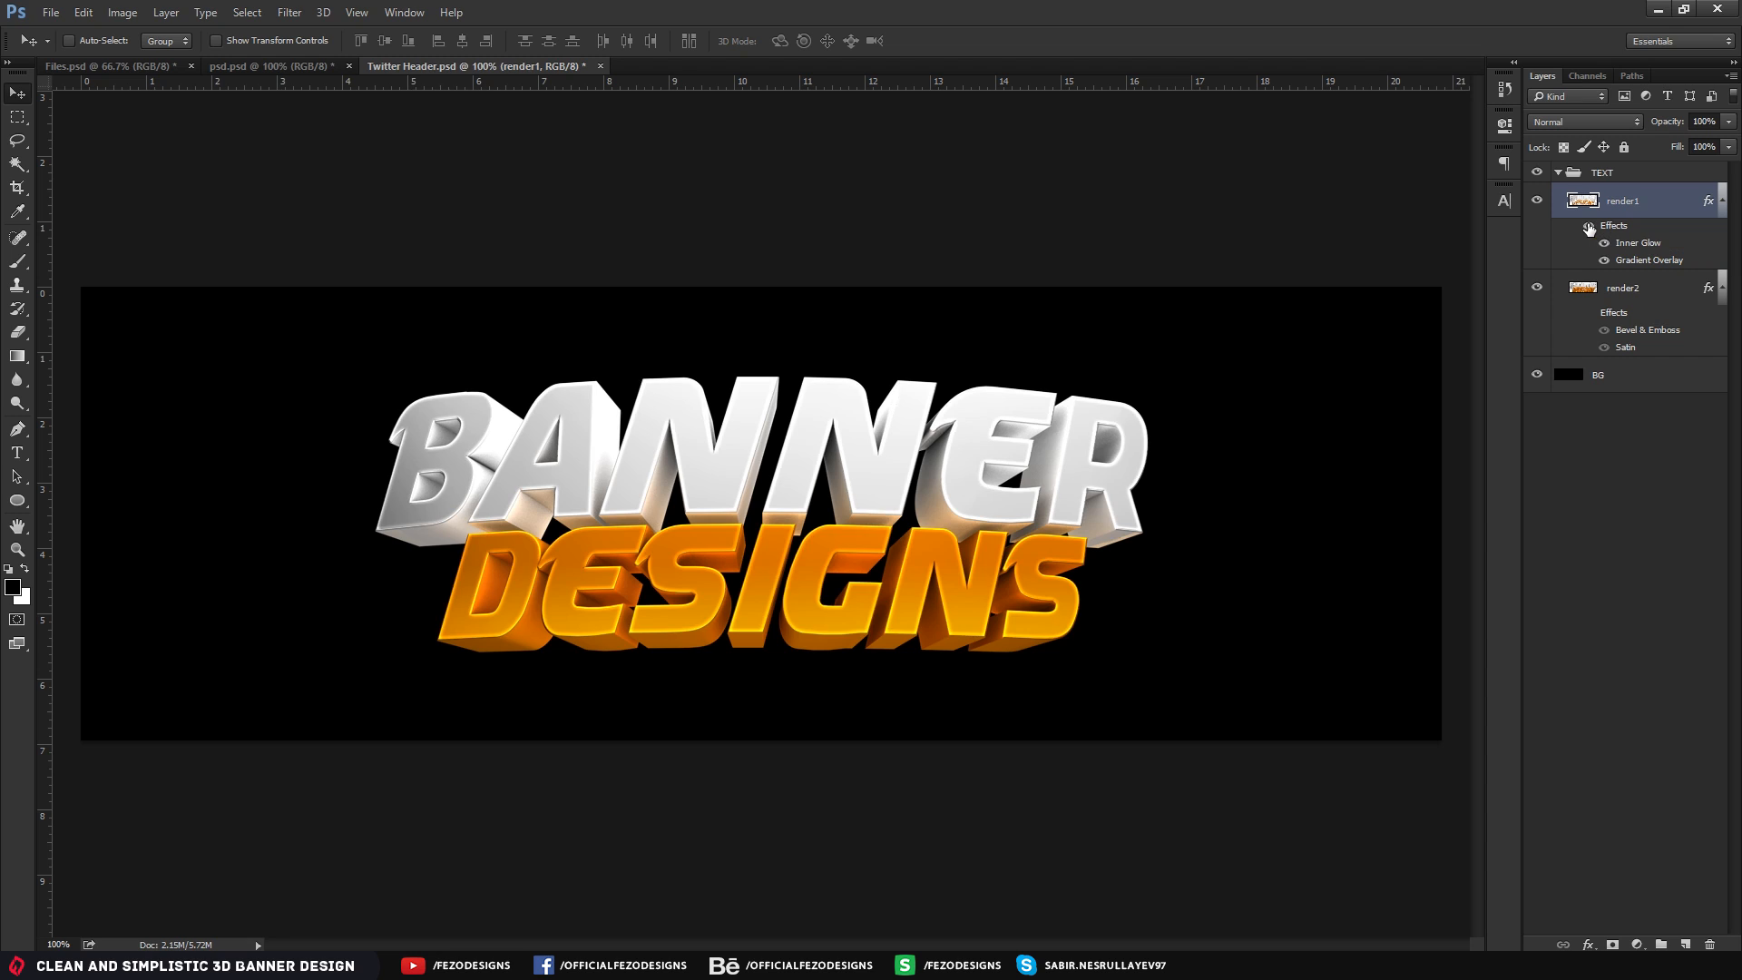
pyautogui.click(1590, 313)
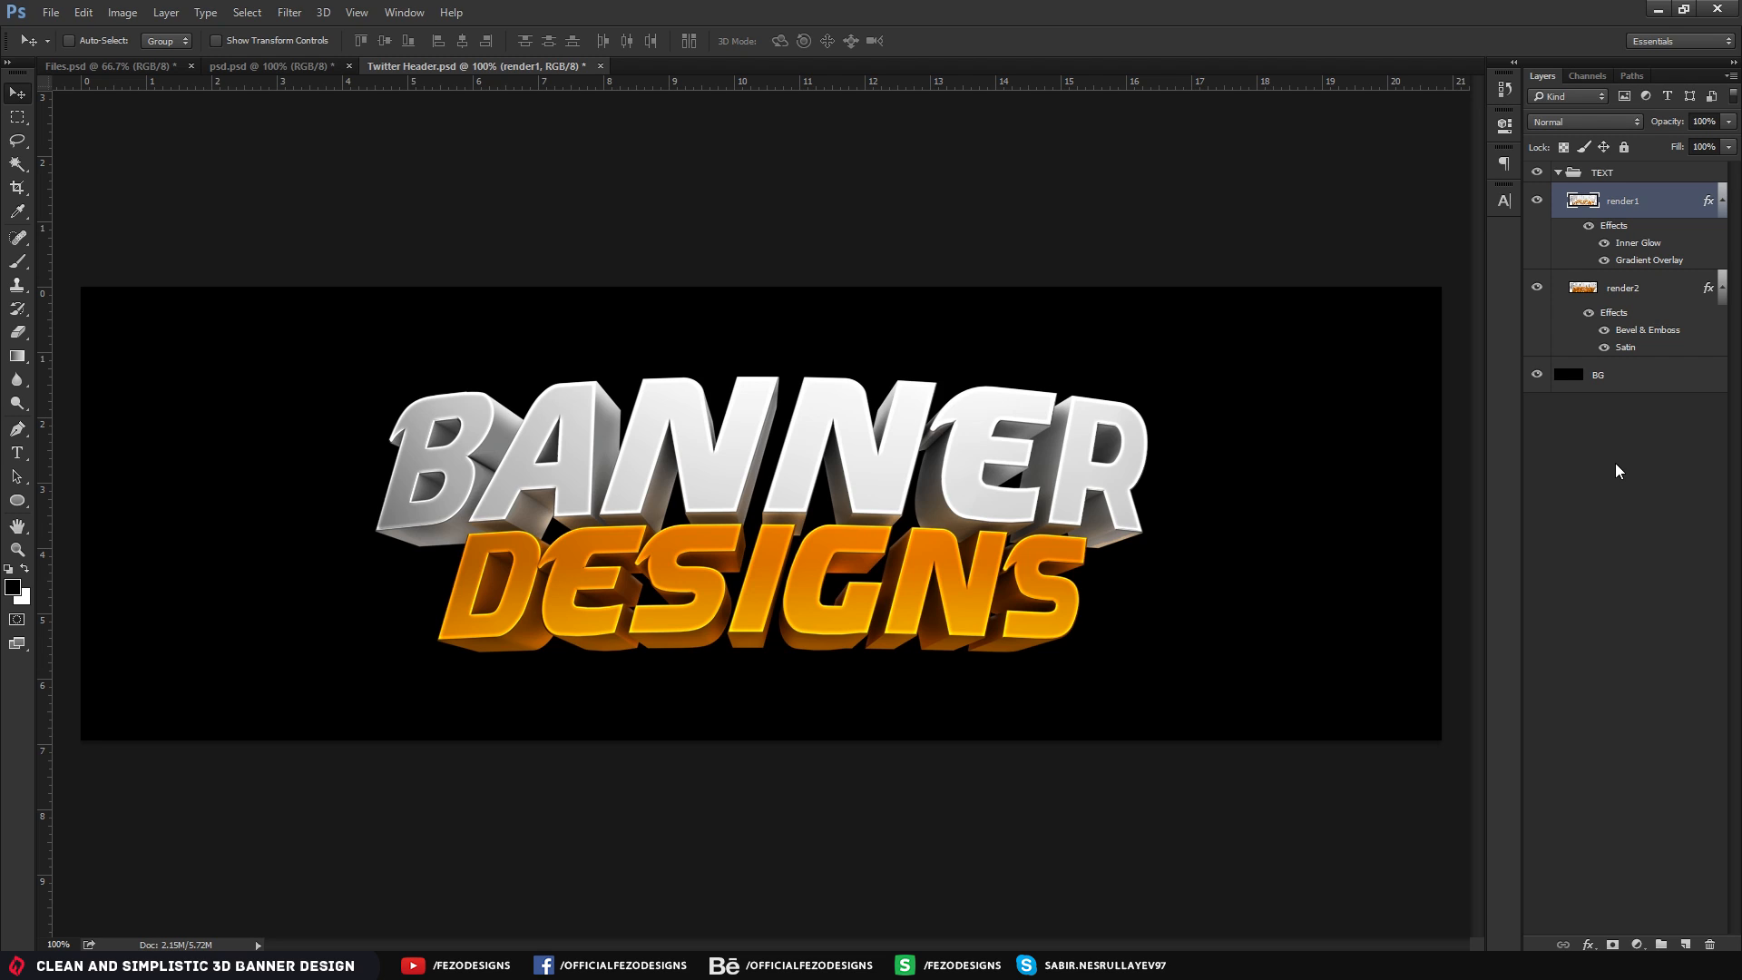
pyautogui.click(1722, 201)
pyautogui.click(1722, 238)
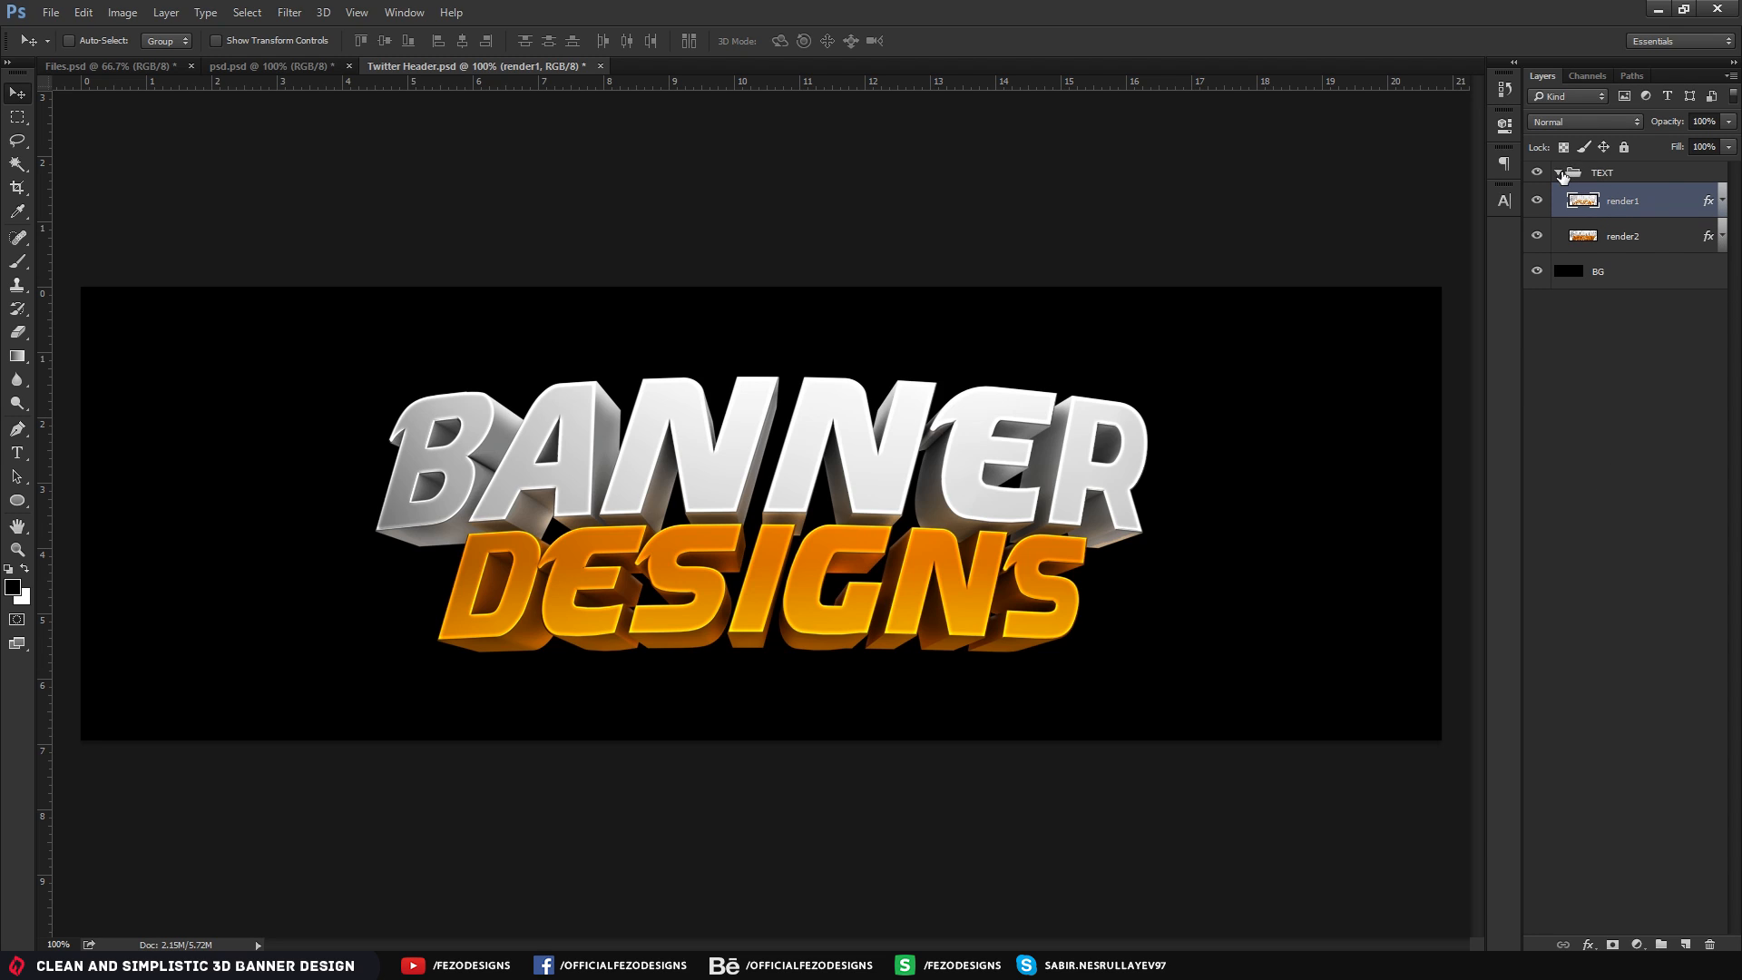
# Collapse the TEXT group and create a new layer group named CC above it
pyautogui.click(1558, 173)
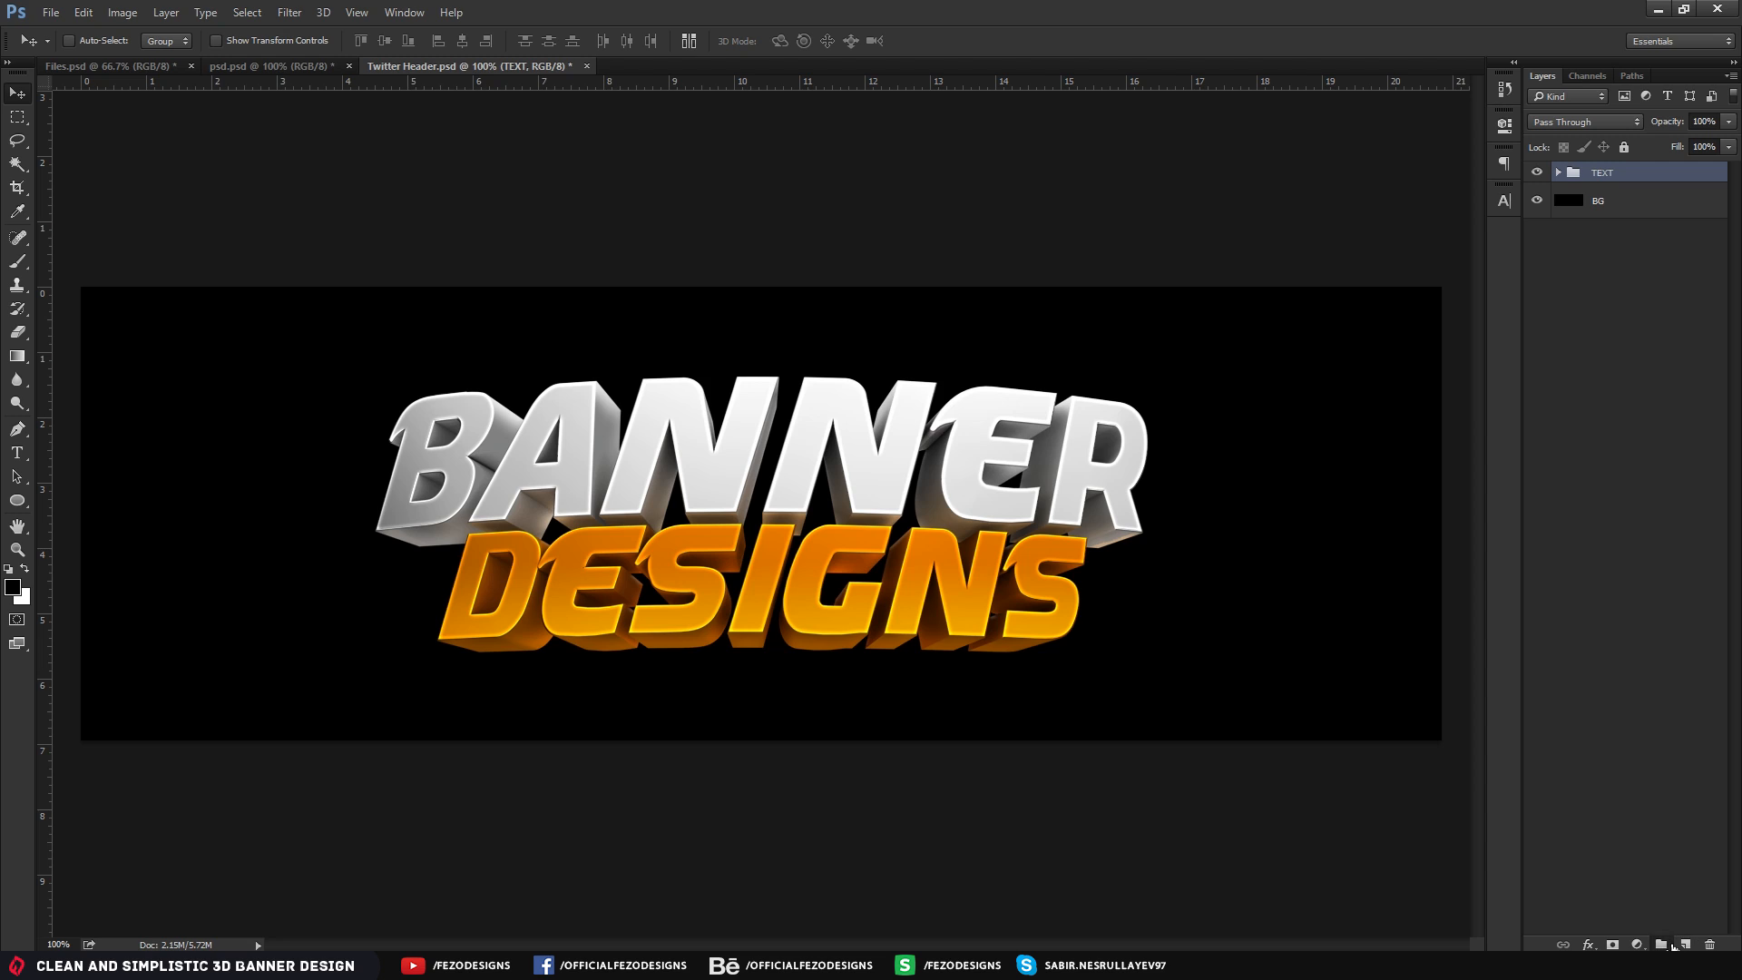
pyautogui.click(1661, 945)
pyautogui.doubleClick(1608, 172)
pyautogui.write('CC')
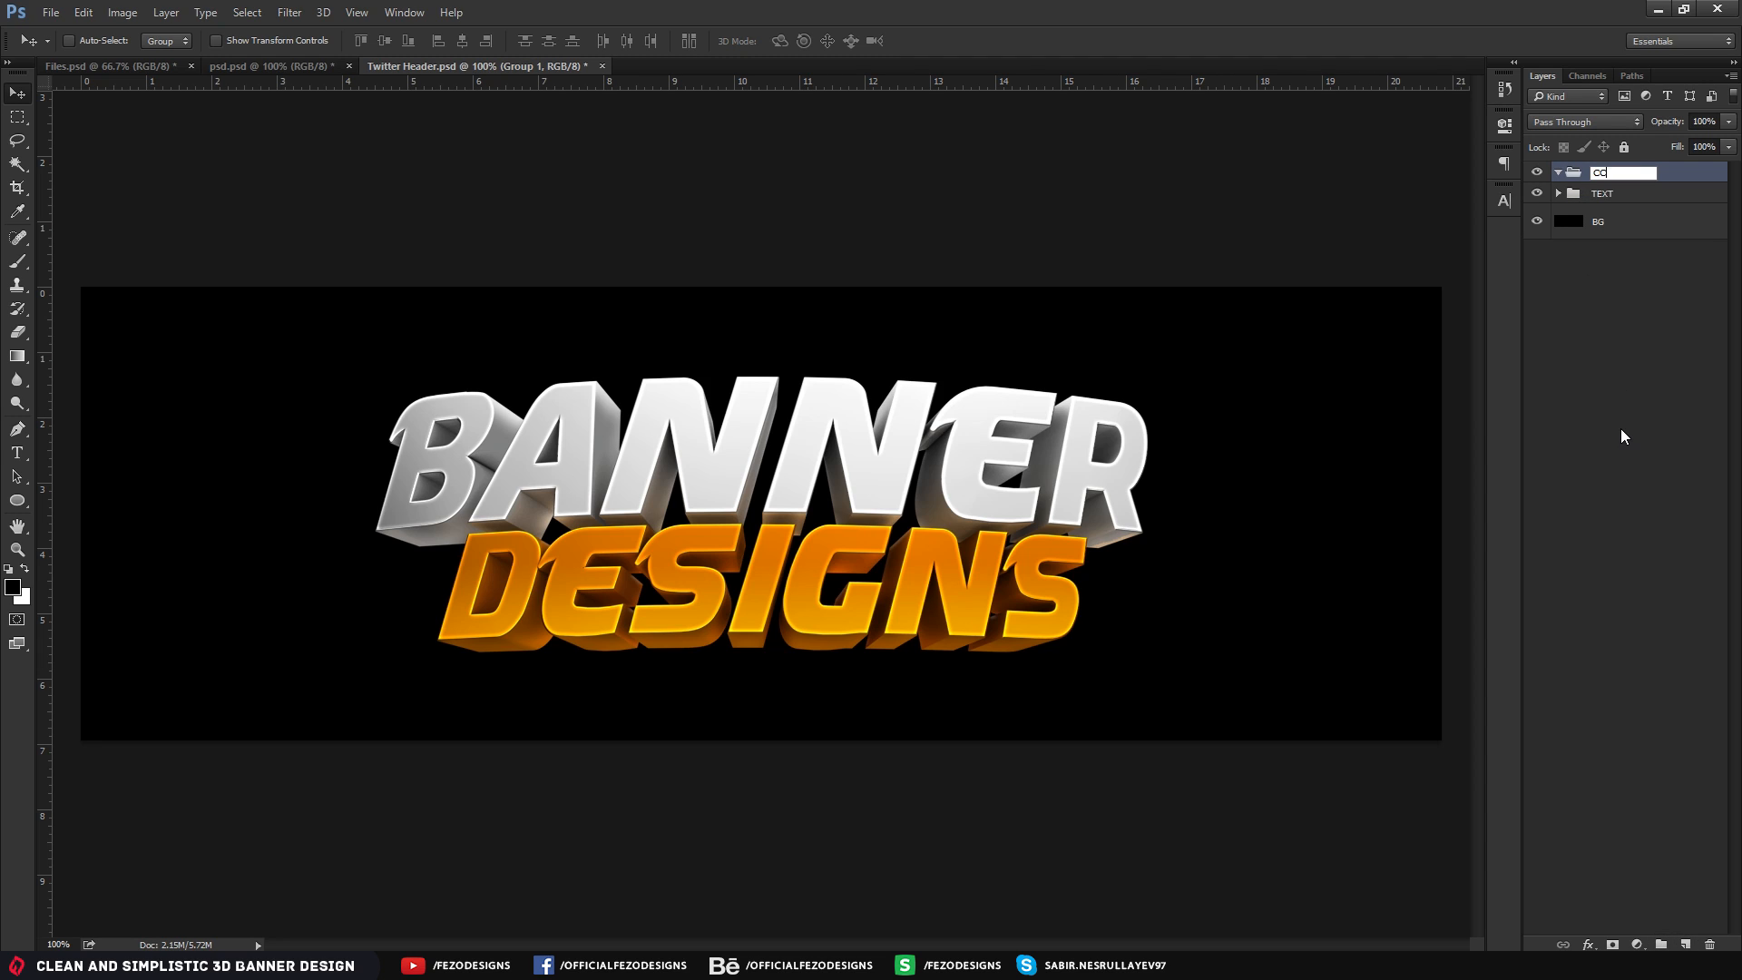
pyautogui.press('Return')
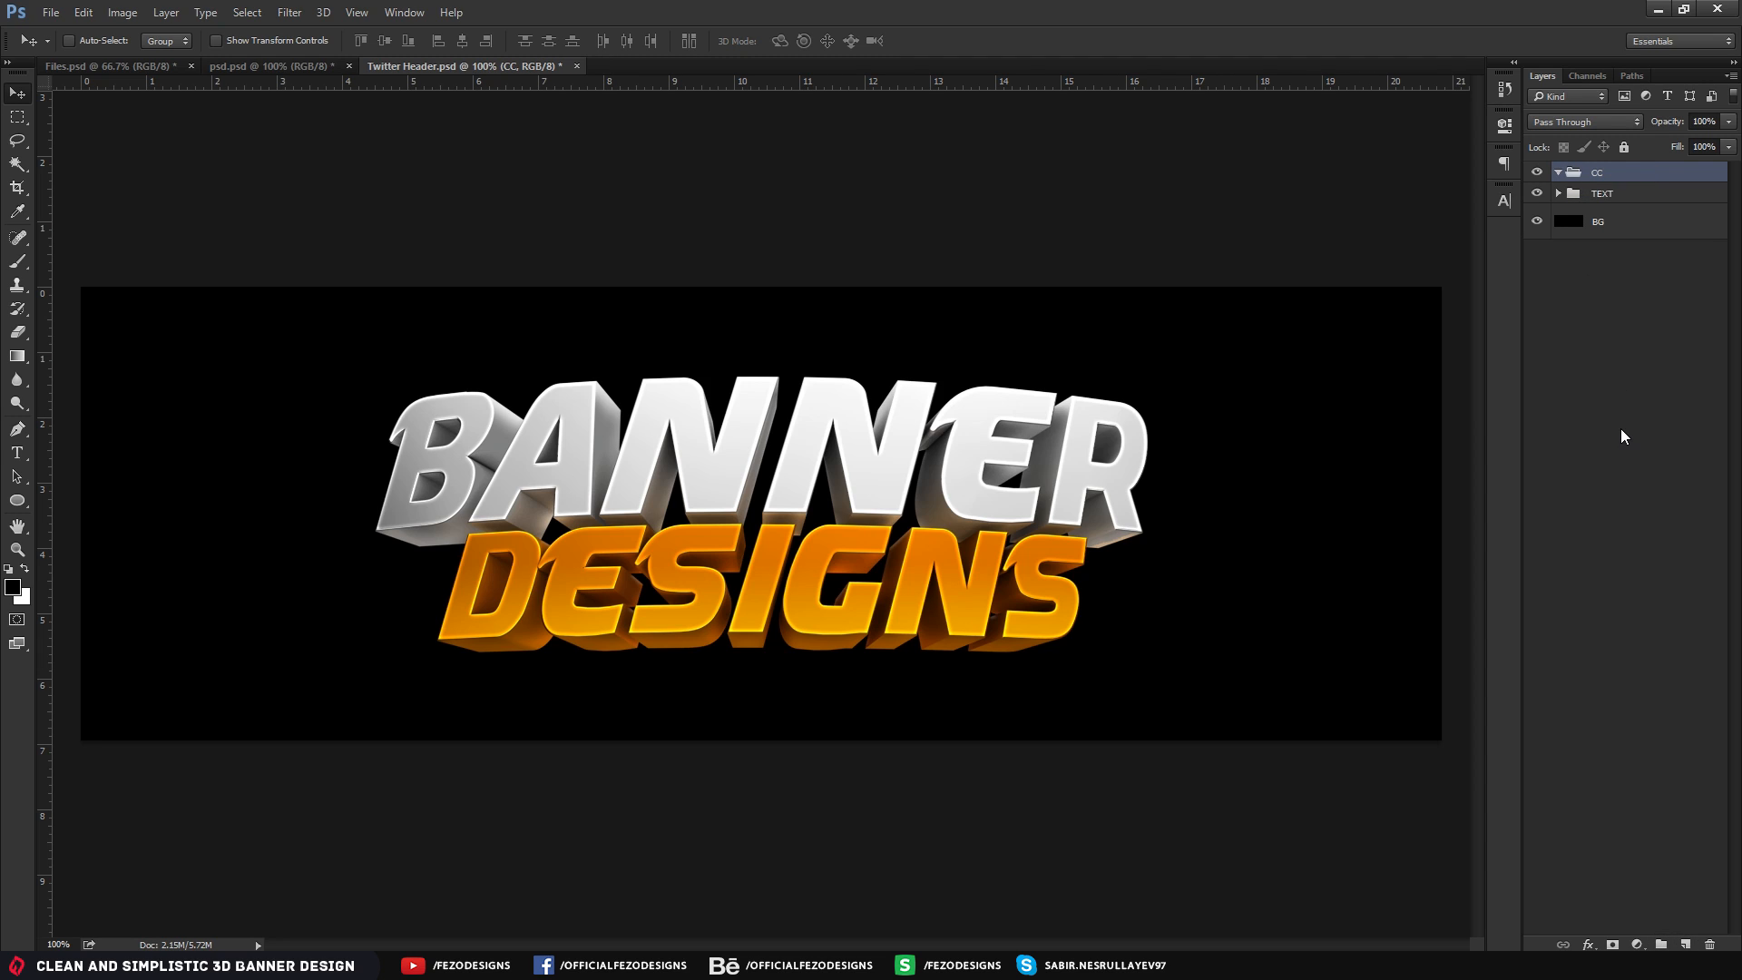
# Add a Gradient Map adjustment to the CC group with Reverse turned off, so it runs from black to white
pyautogui.click(1638, 945)
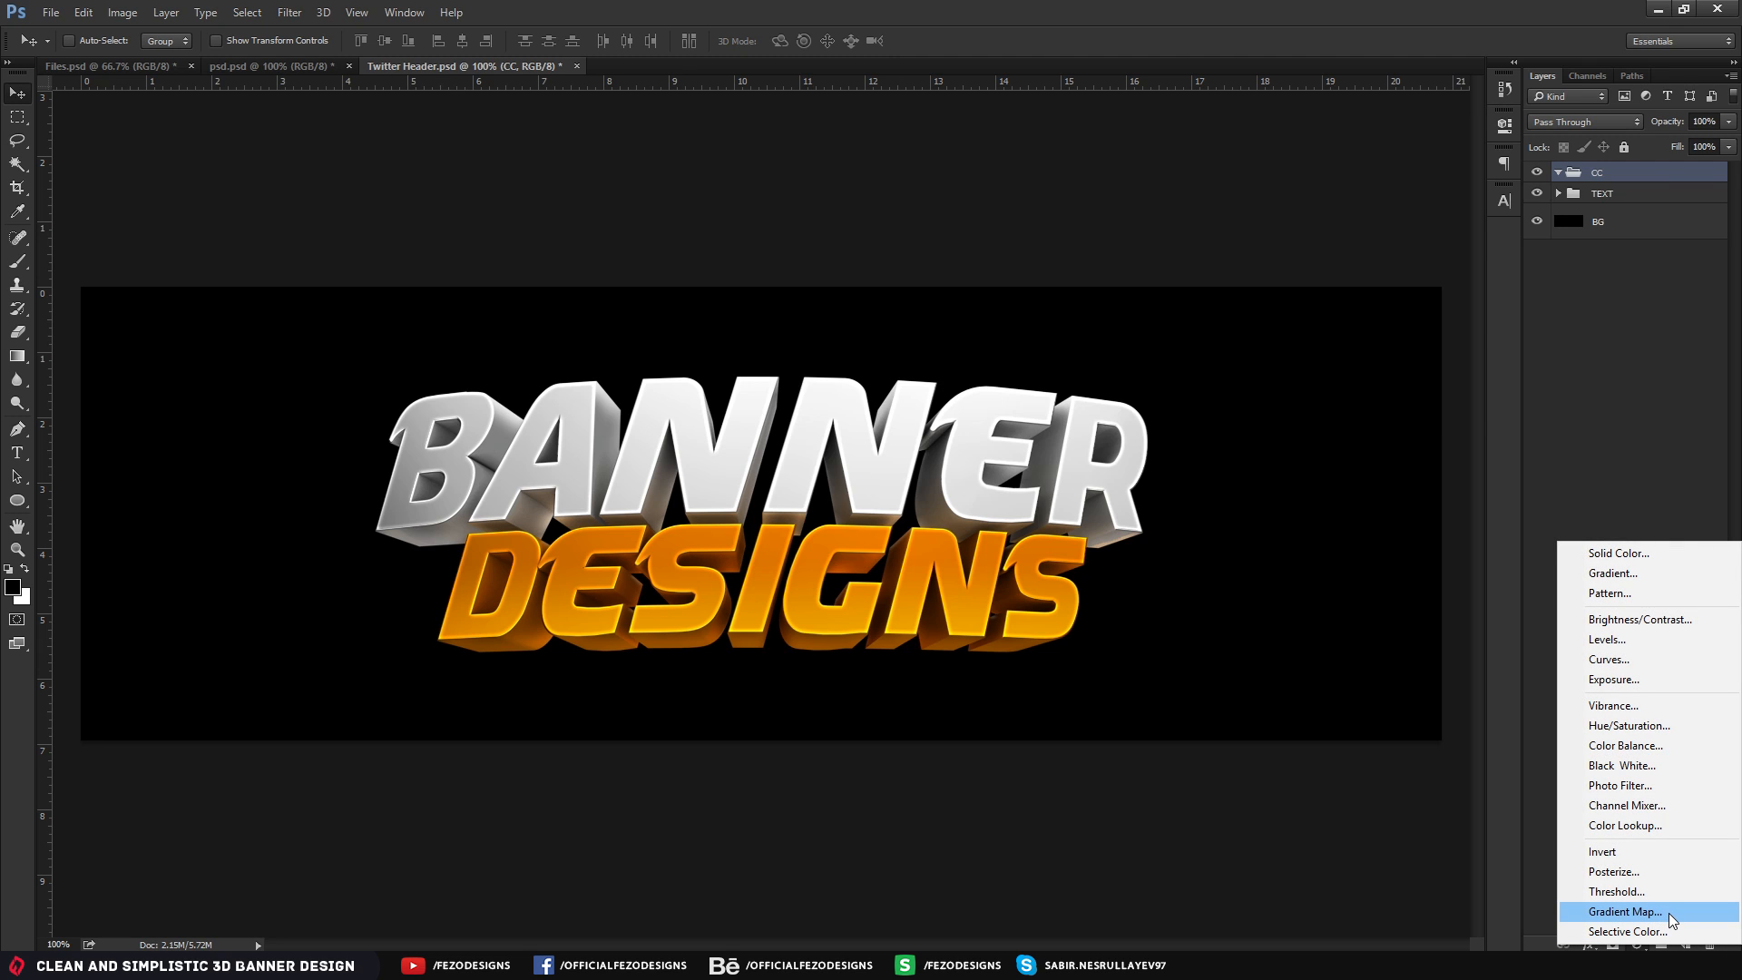
pyautogui.click(1669, 913)
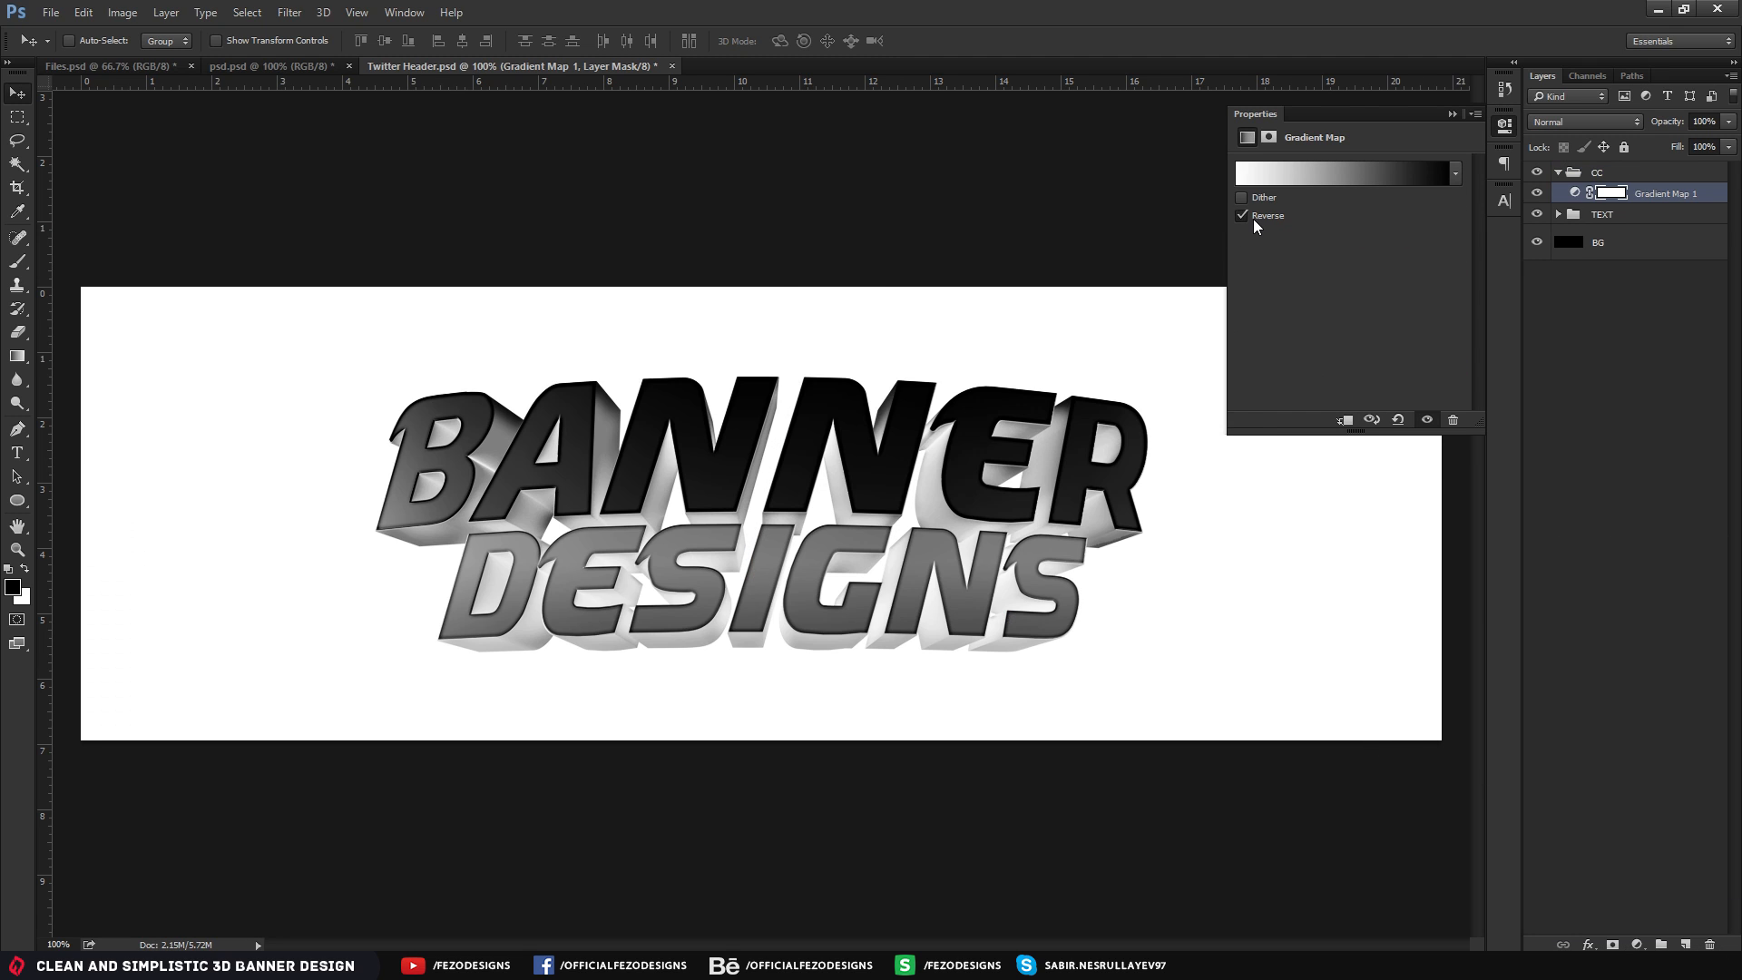
pyautogui.click(1254, 219)
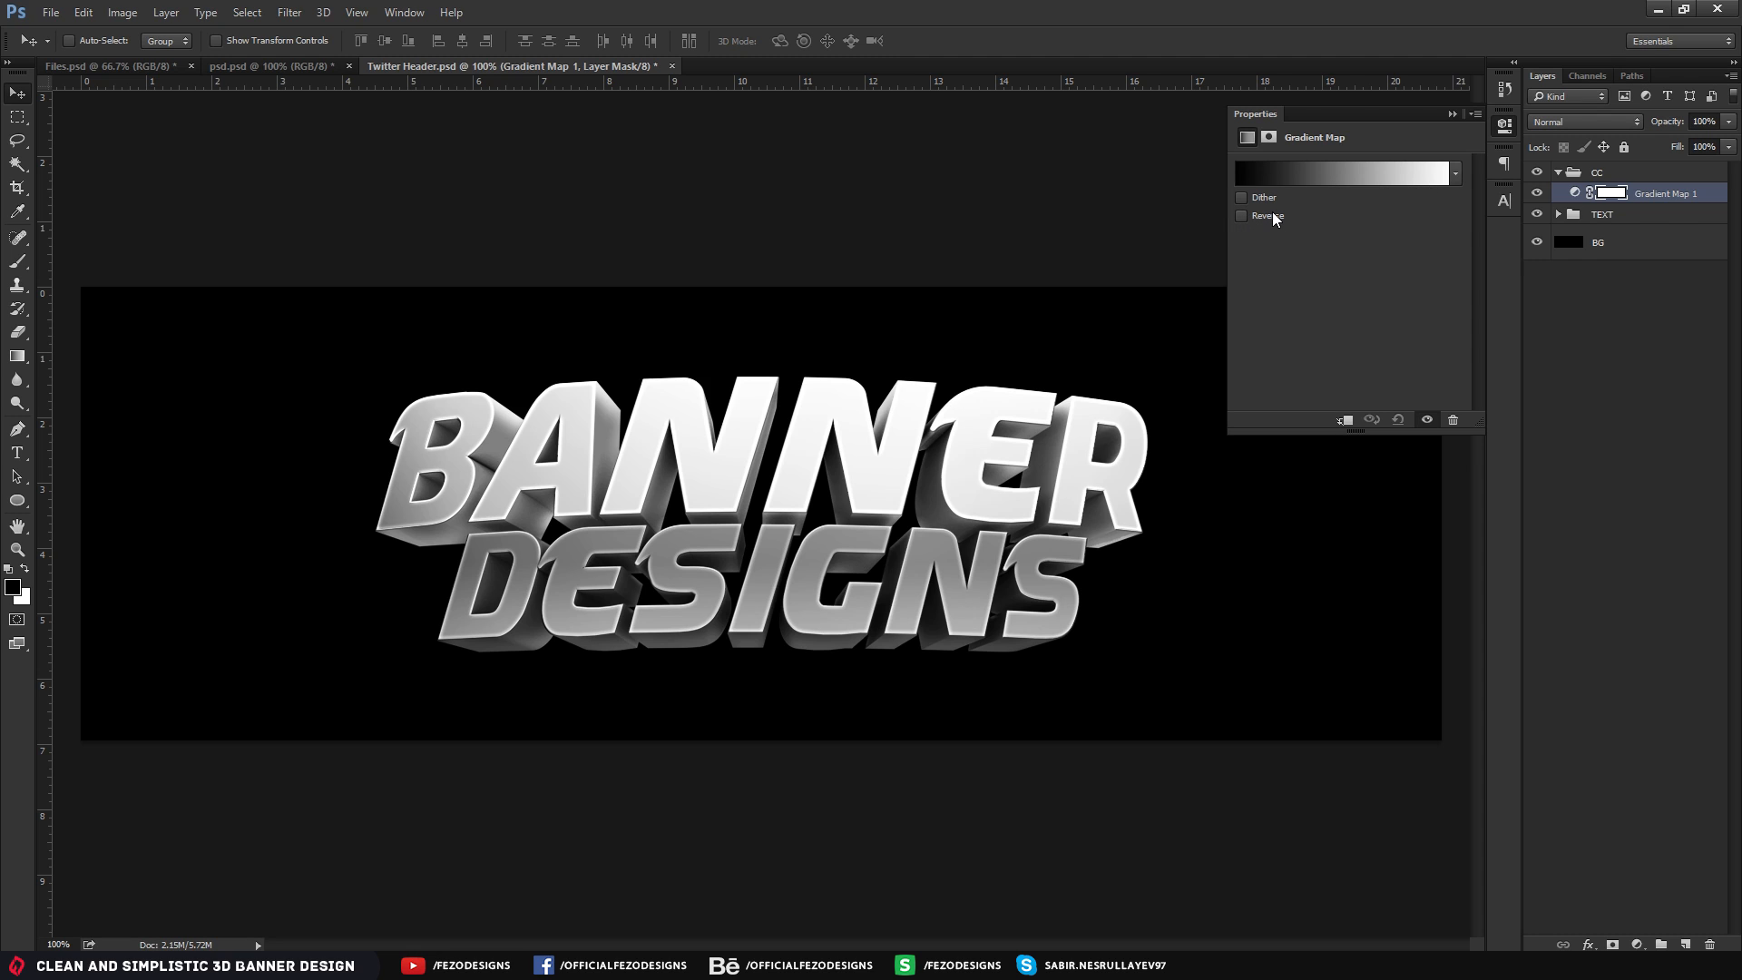
pyautogui.click(1450, 115)
# Set the Gradient Map layer to Overlay blending at 25% opacity
pyautogui.click(1584, 121)
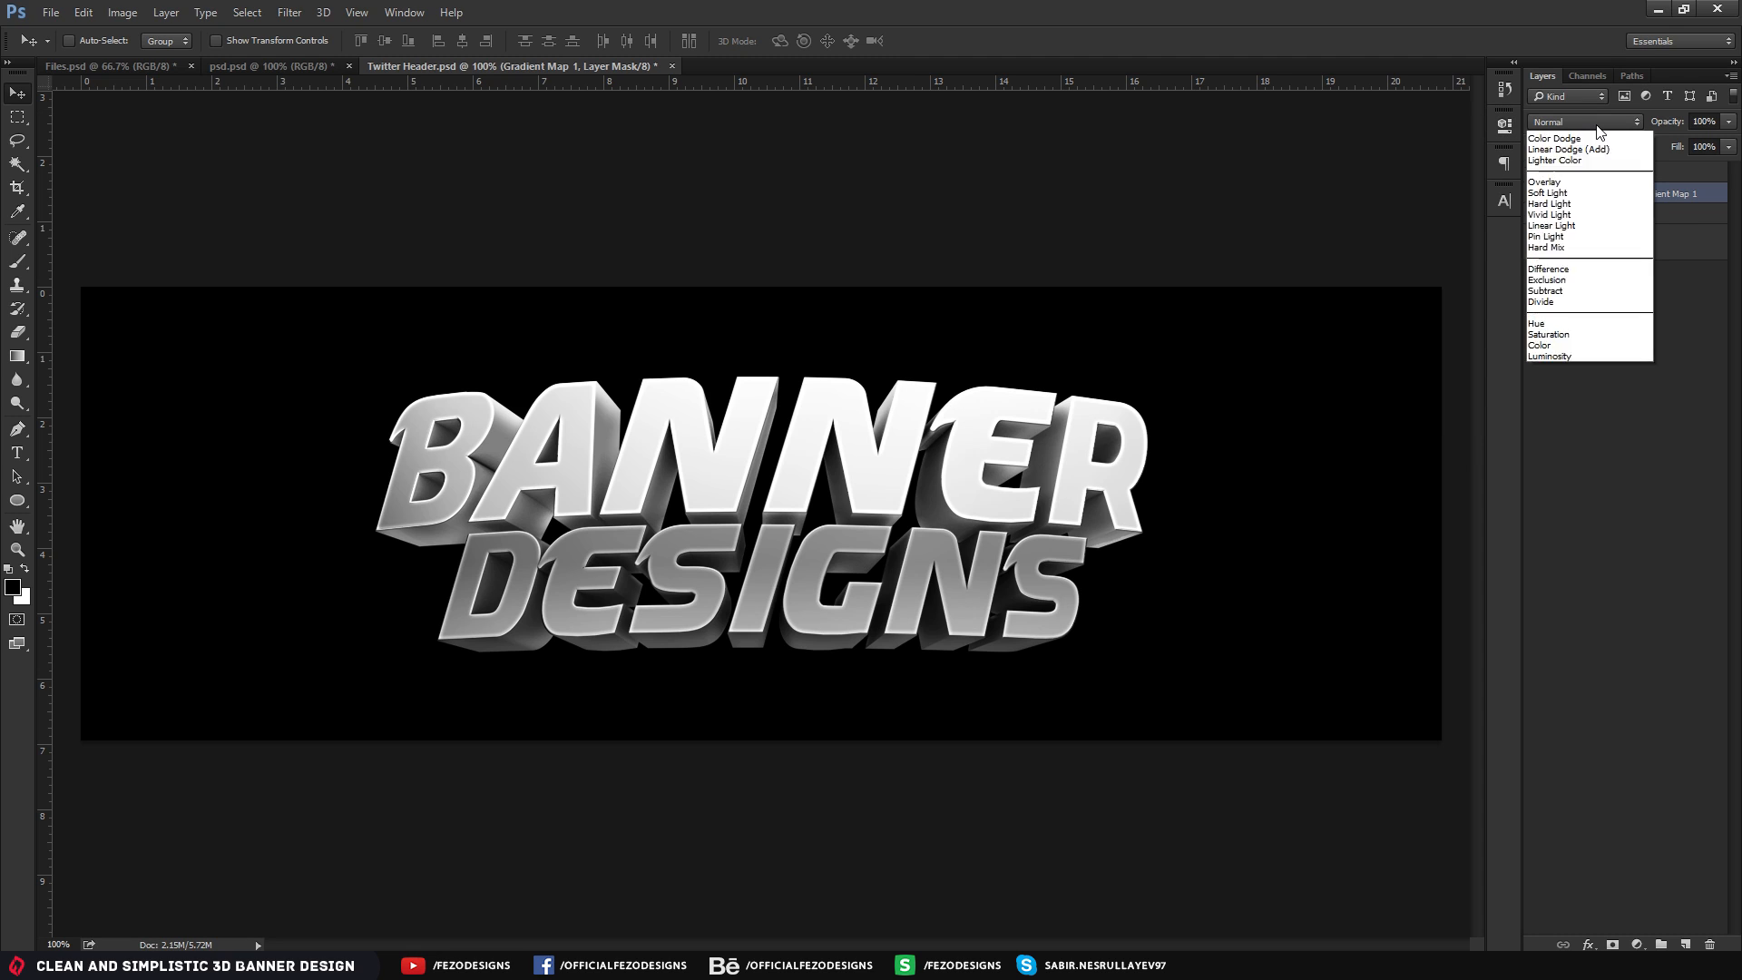
pyautogui.click(1573, 302)
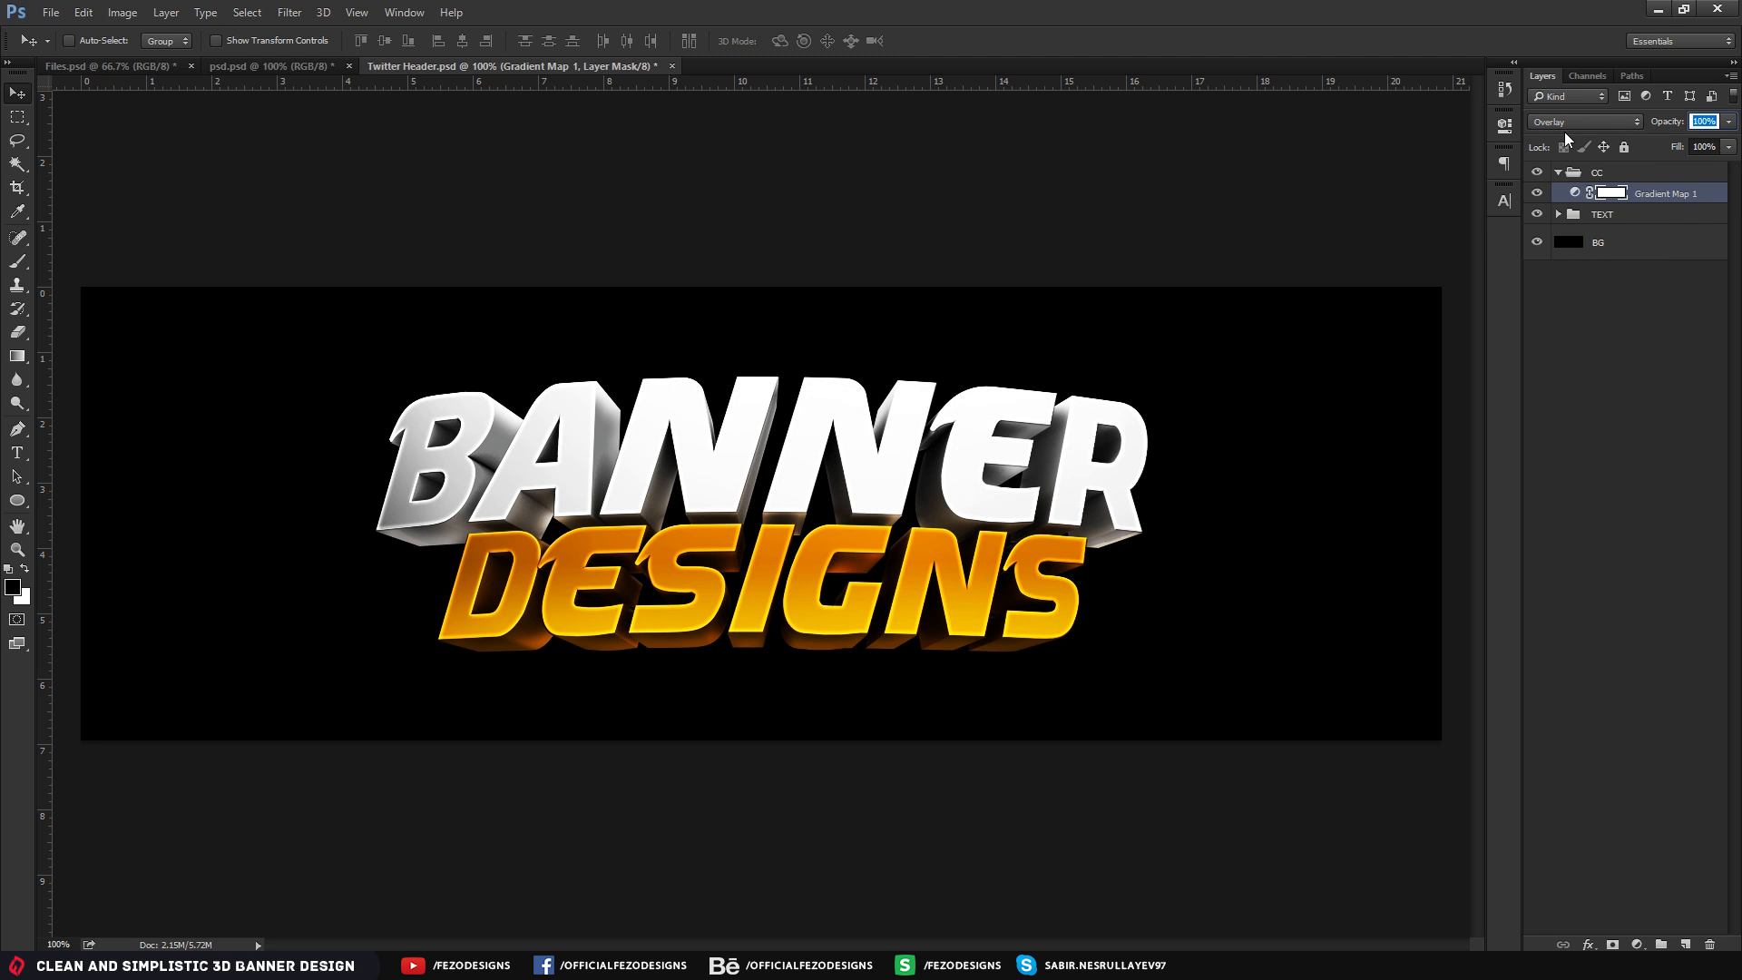
pyautogui.write('35')
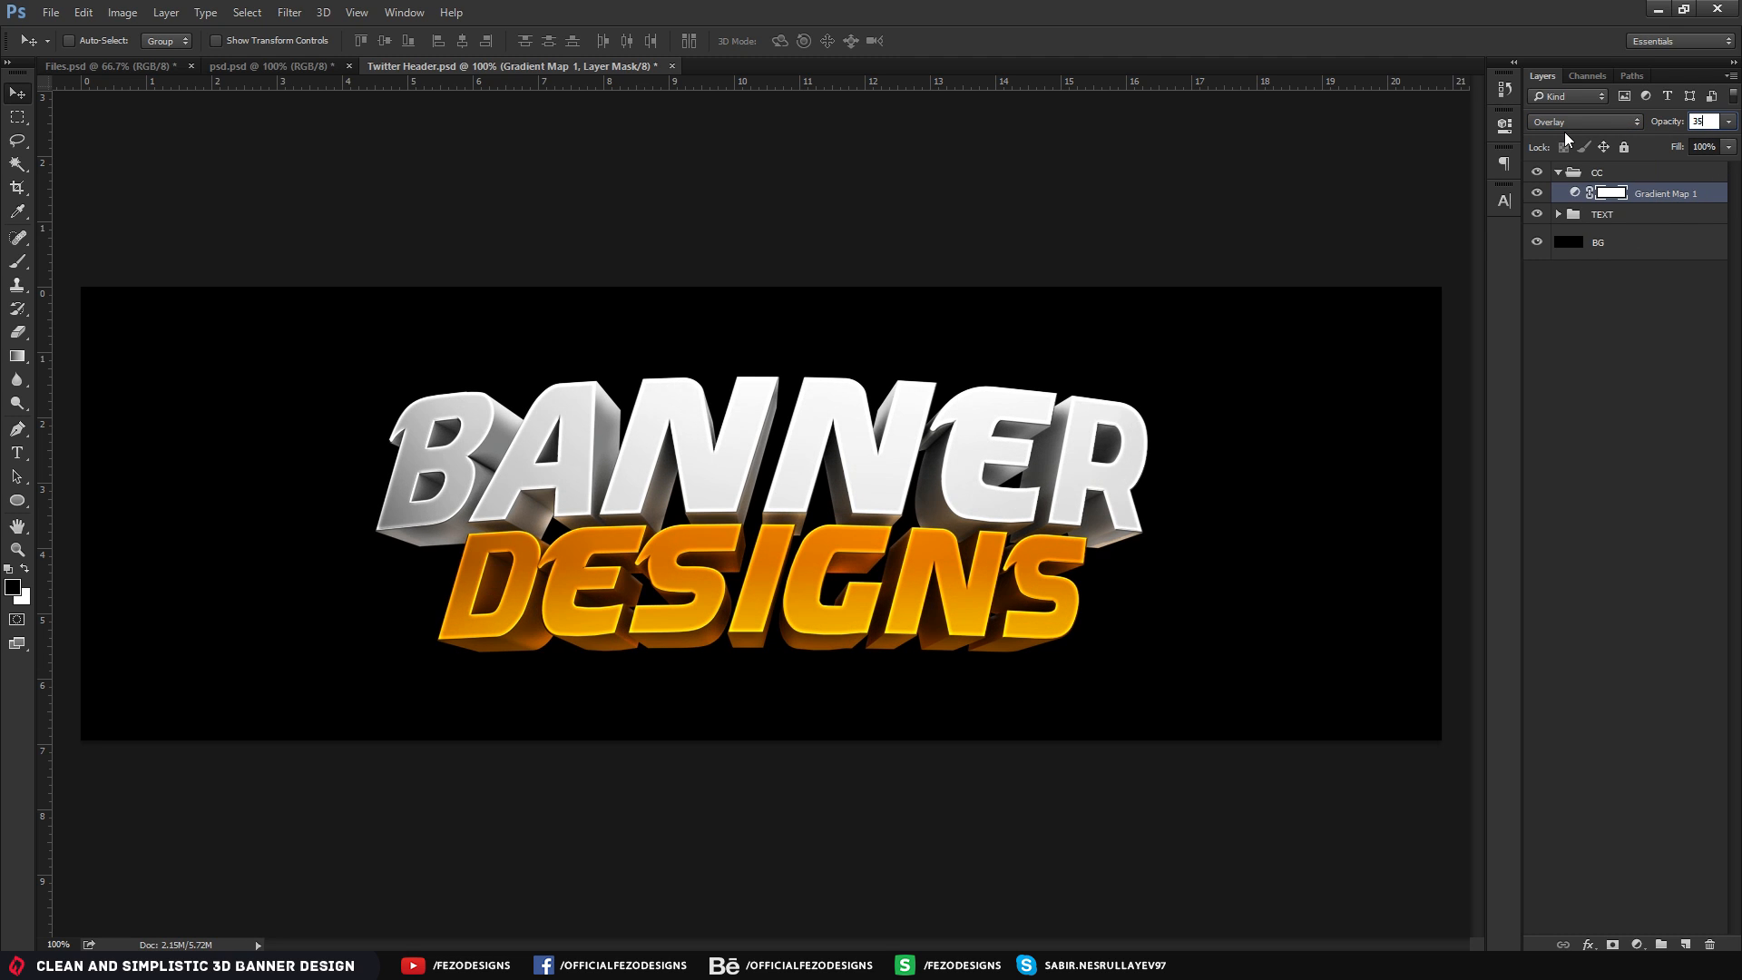
pyautogui.press('BackSpace')
pyautogui.press('BackSpace')
pyautogui.write('50')
pyautogui.press('BackSpace')
pyautogui.press('BackSpace')
pyautogui.write('25')
pyautogui.press('Return')
# Add a Curves adjustment with two points on the RGB curve and slightly darken the lower one, keeping the highlights in place
pyautogui.click(1638, 944)
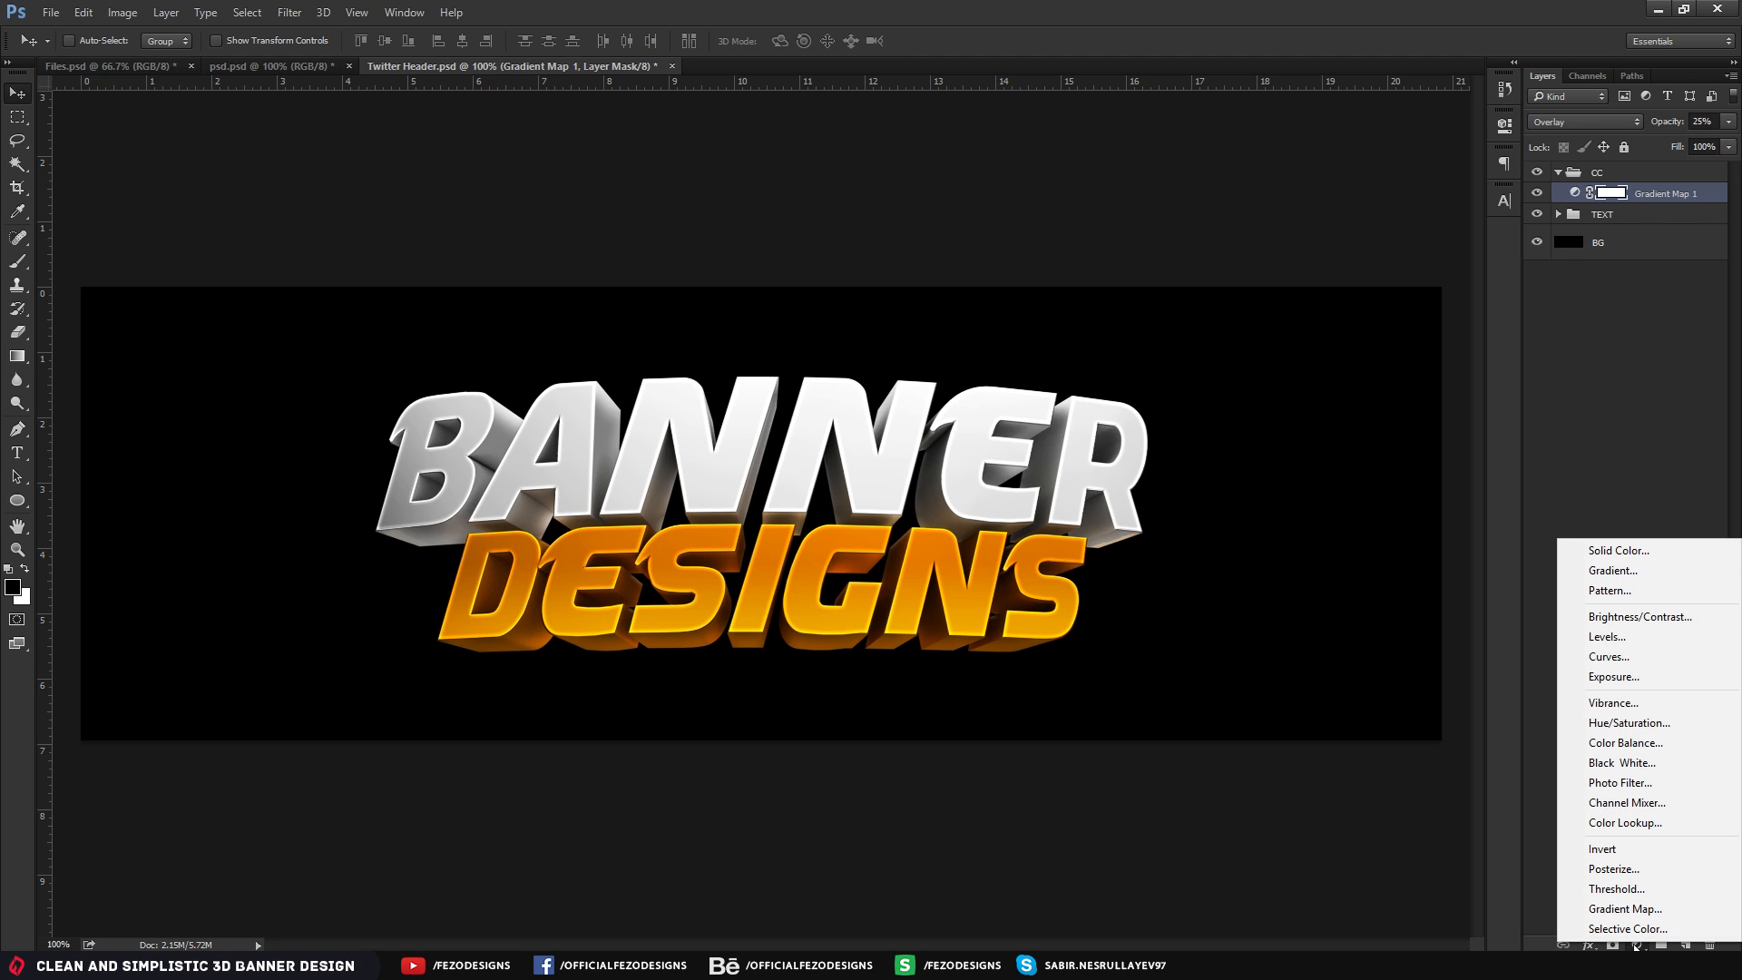
pyautogui.click(1638, 944)
pyautogui.click(1638, 943)
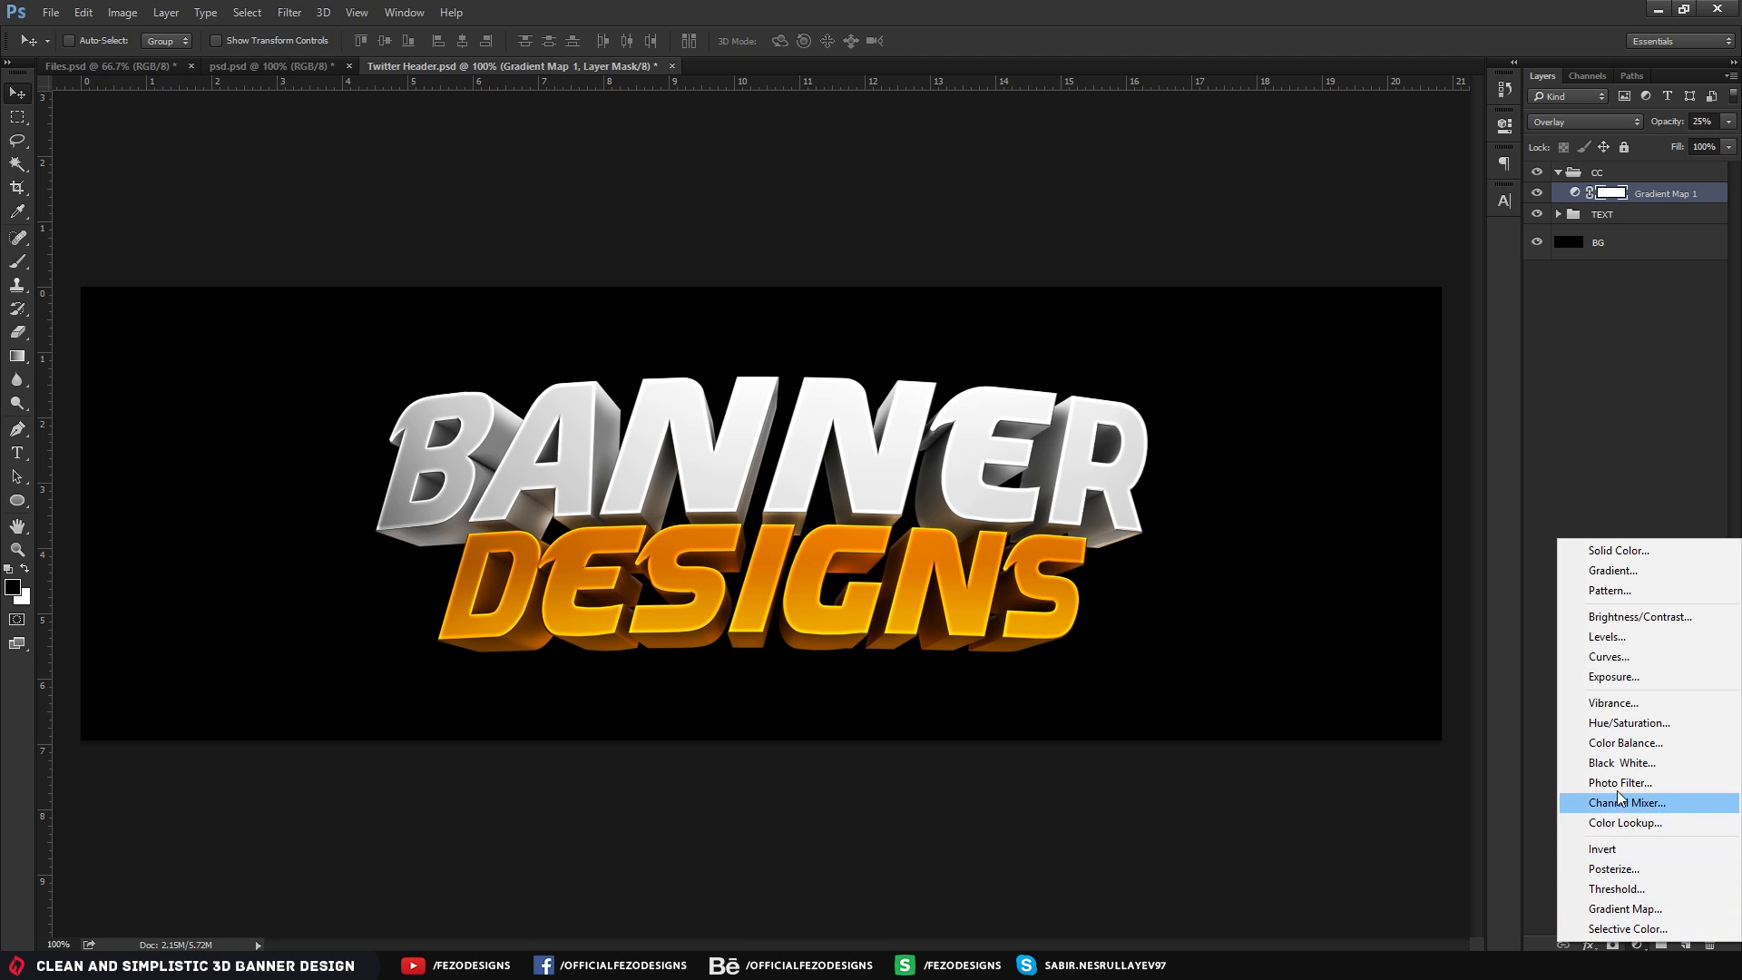
pyautogui.click(1625, 657)
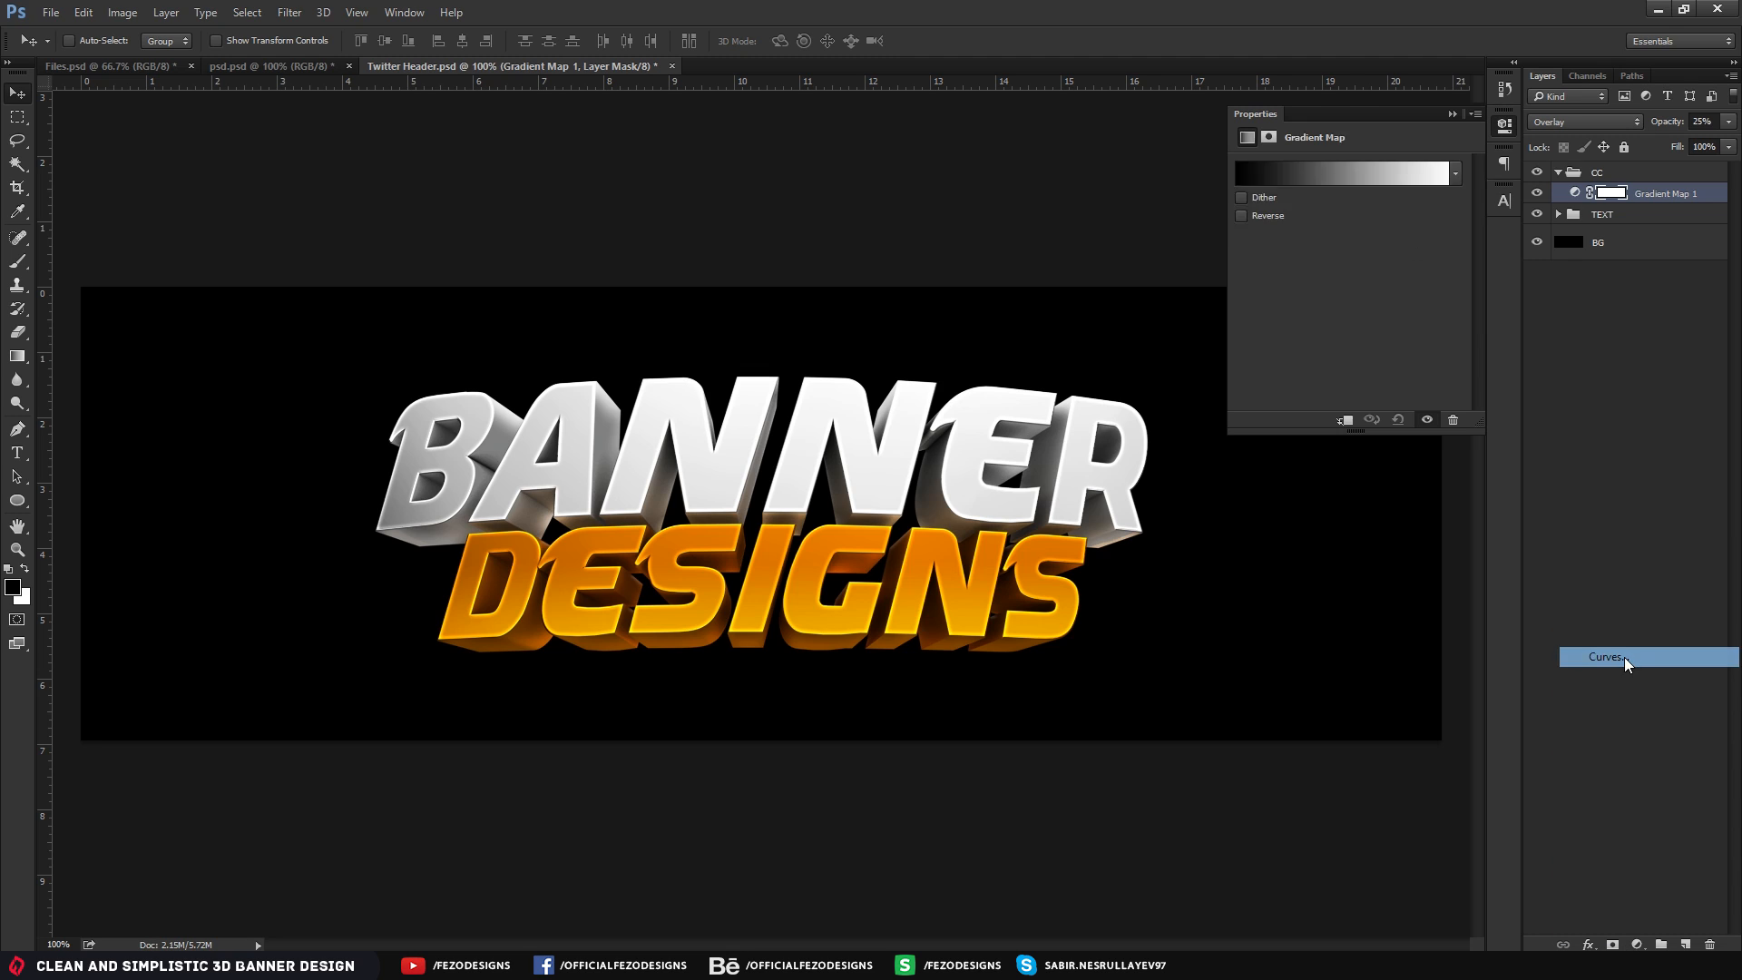
pyautogui.click(1334, 328)
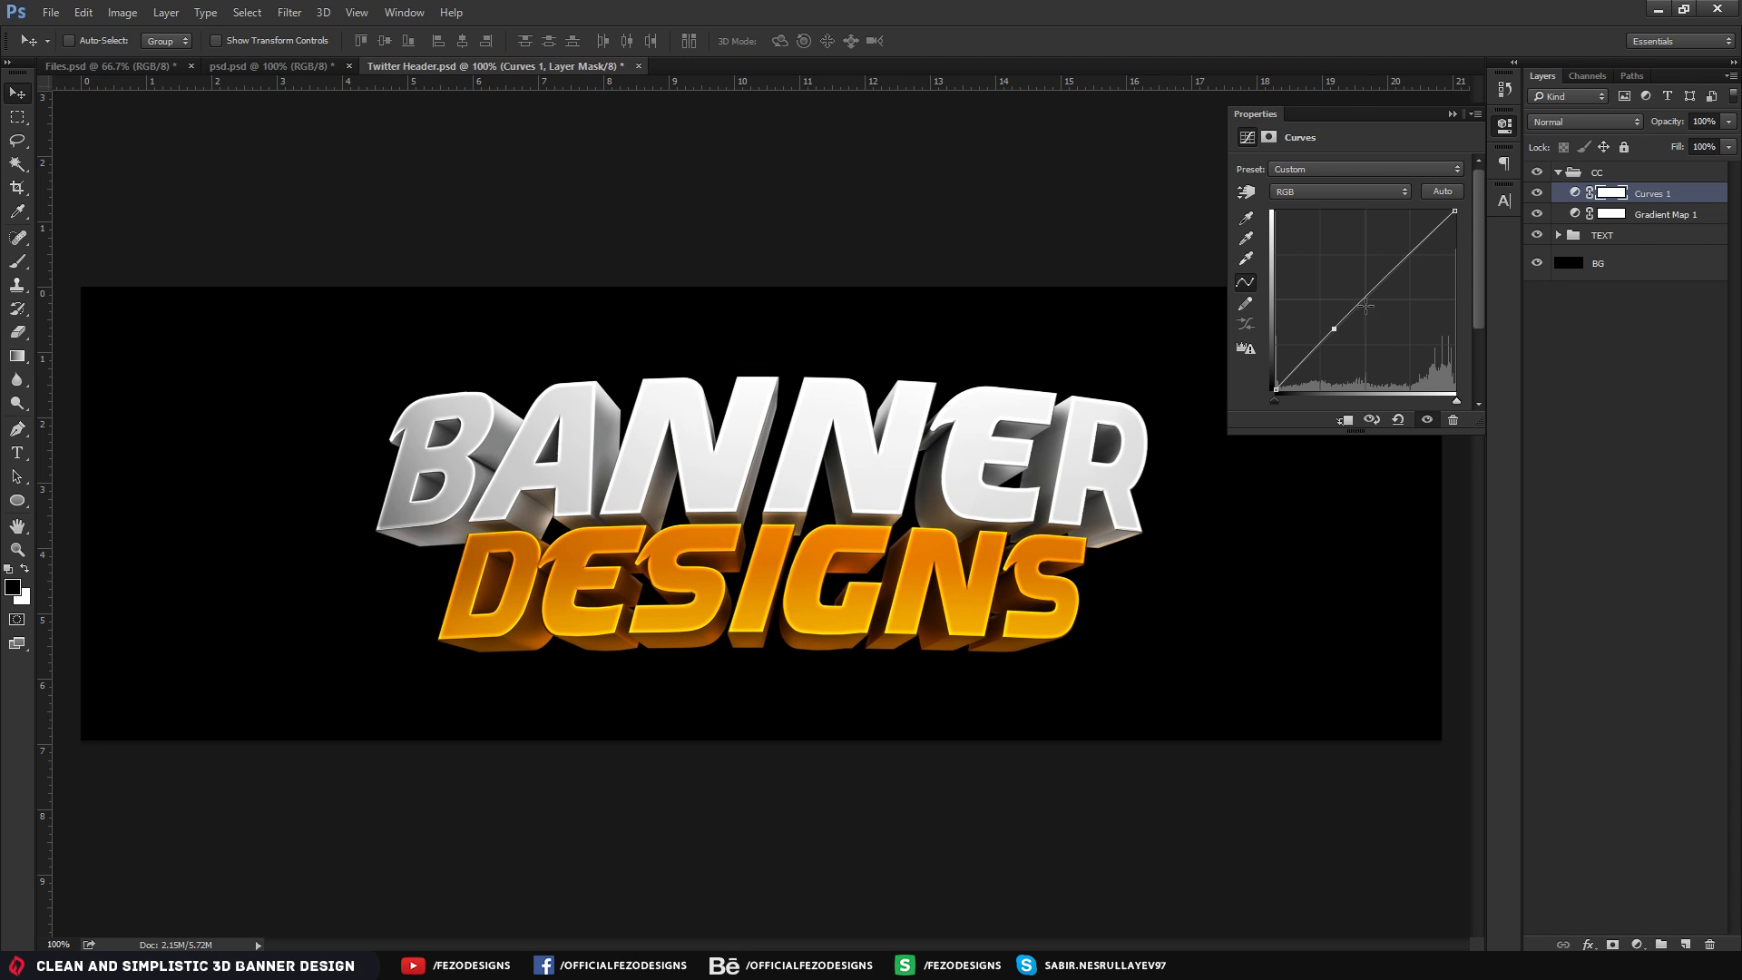
pyautogui.click(1419, 247)
pyautogui.click(1334, 328)
pyautogui.moveTo(1334, 328); pyautogui.dragTo(1346, 327)
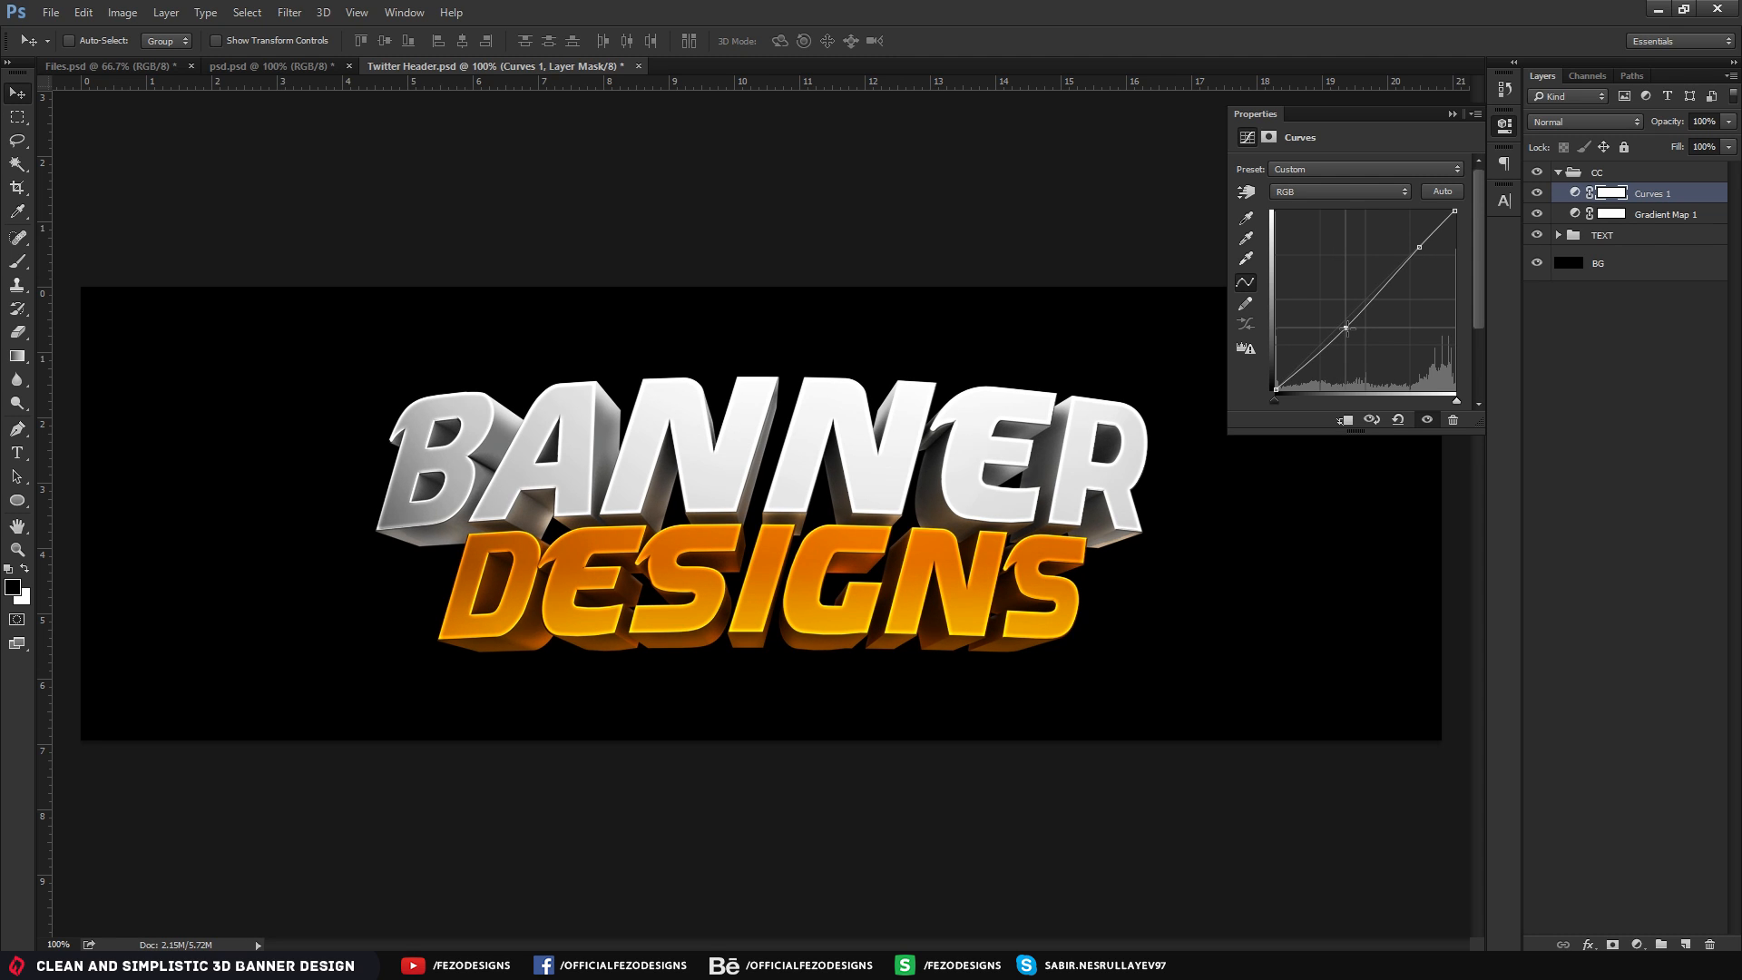
pyautogui.moveTo(1419, 247); pyautogui.dragTo(1419, 247)
# Raise the black point of the Curves layer's Blue channel slightly and set the Green channel's black point to input 4, output 0
pyautogui.click(1316, 192)
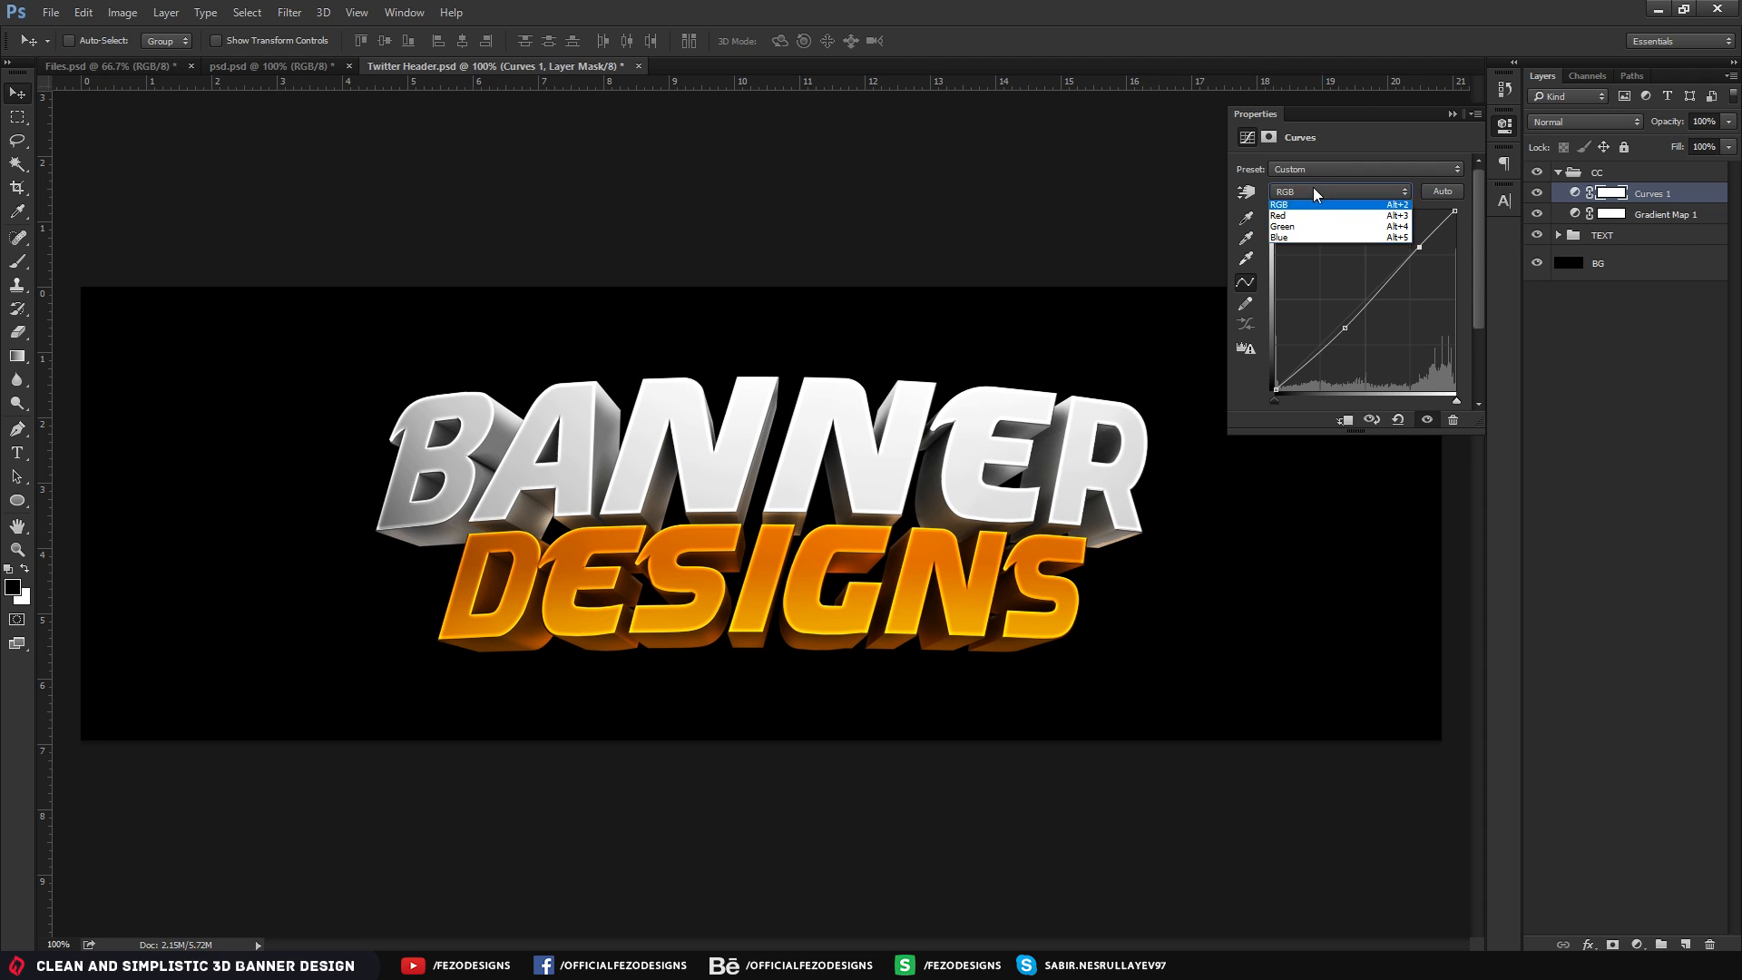
pyautogui.click(1283, 238)
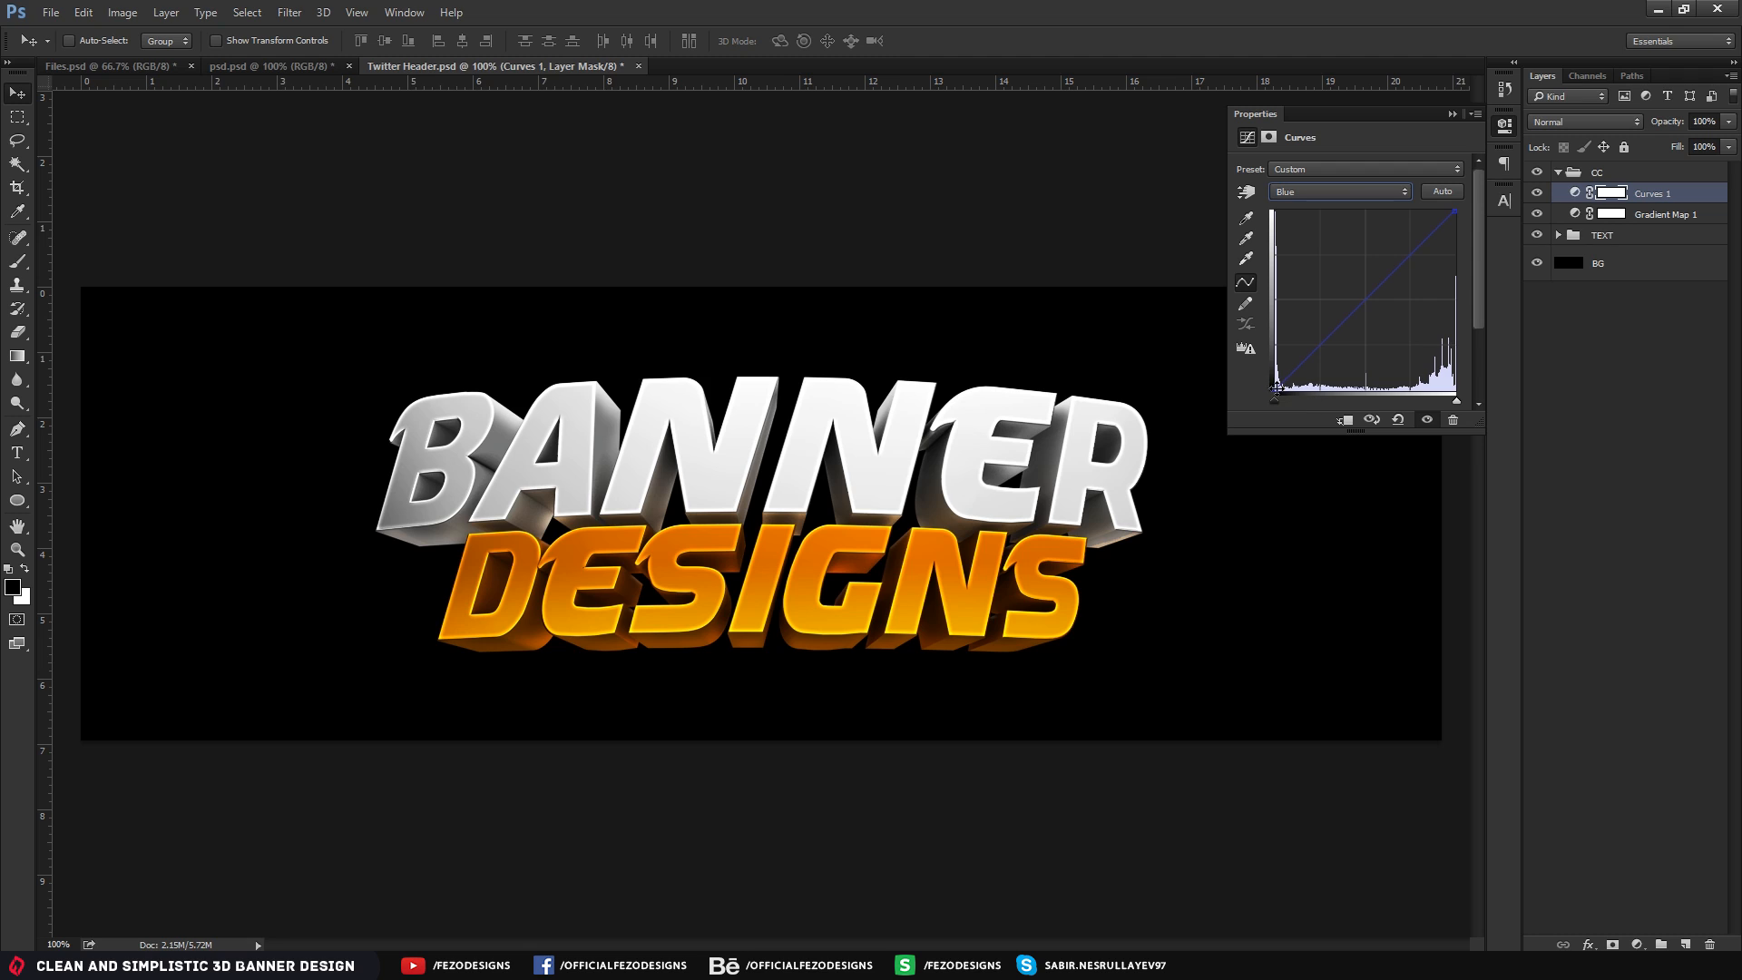
pyautogui.moveTo(1276, 392); pyautogui.dragTo(1263, 380)
pyautogui.click(1310, 192)
pyautogui.click(1287, 226)
pyautogui.moveTo(1275, 391); pyautogui.dragTo(1361, 501)
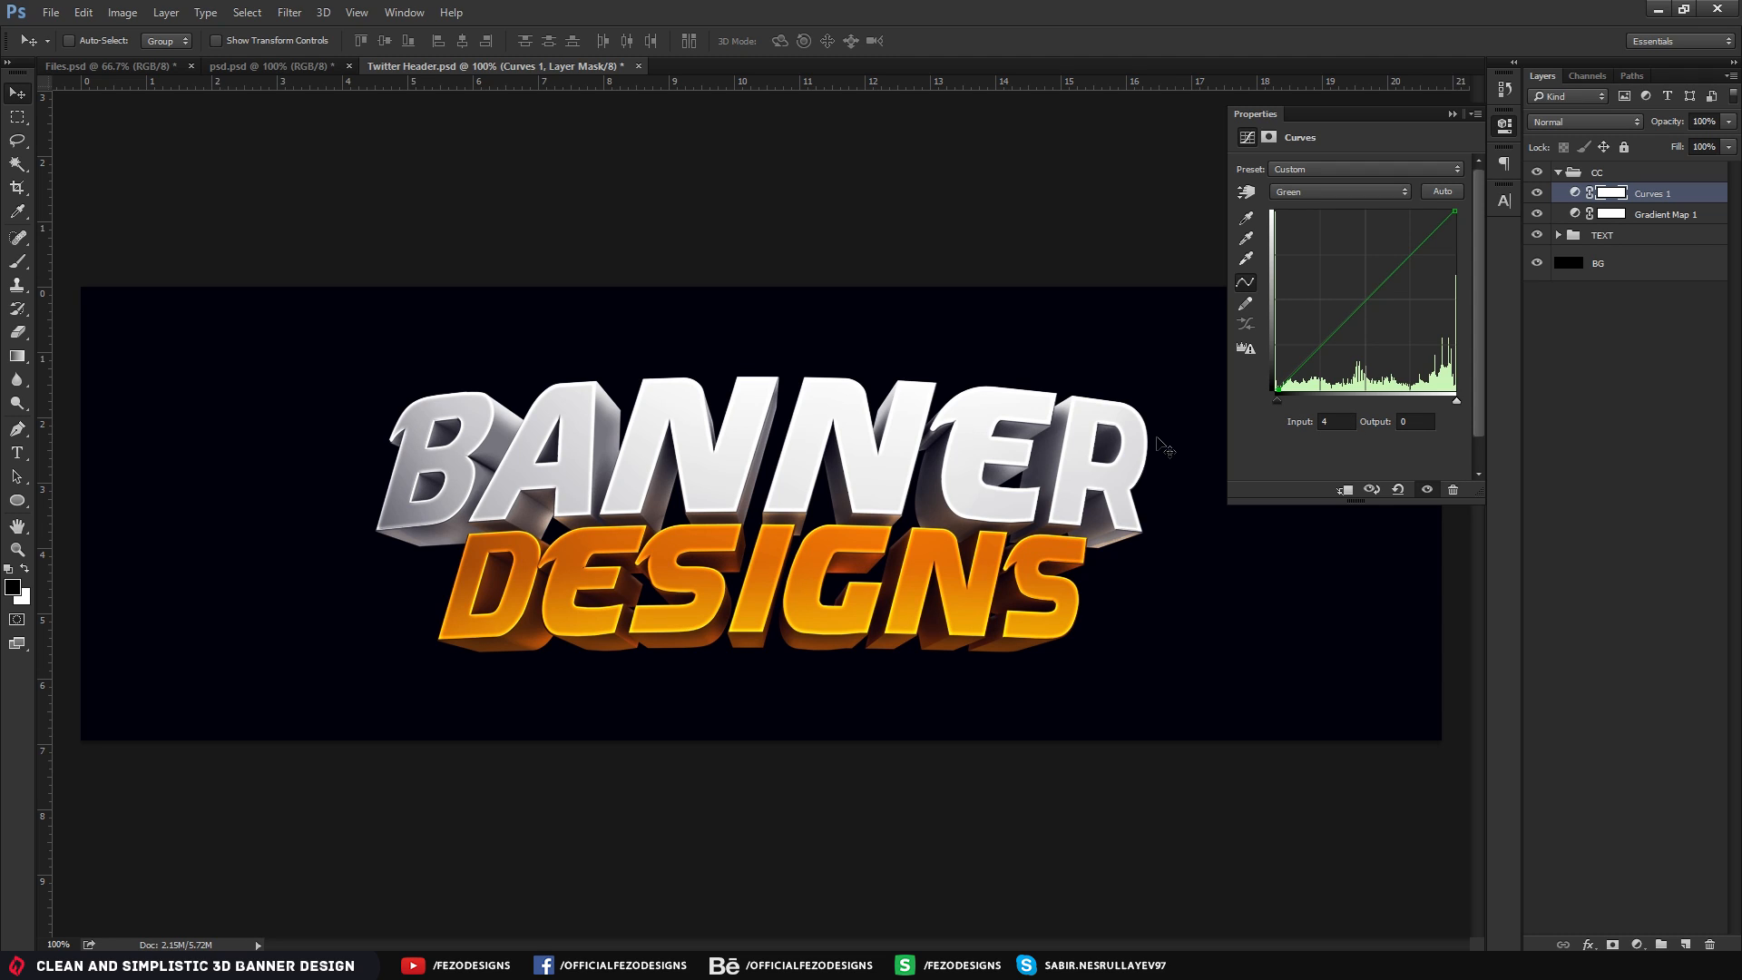
pyautogui.click(1453, 114)
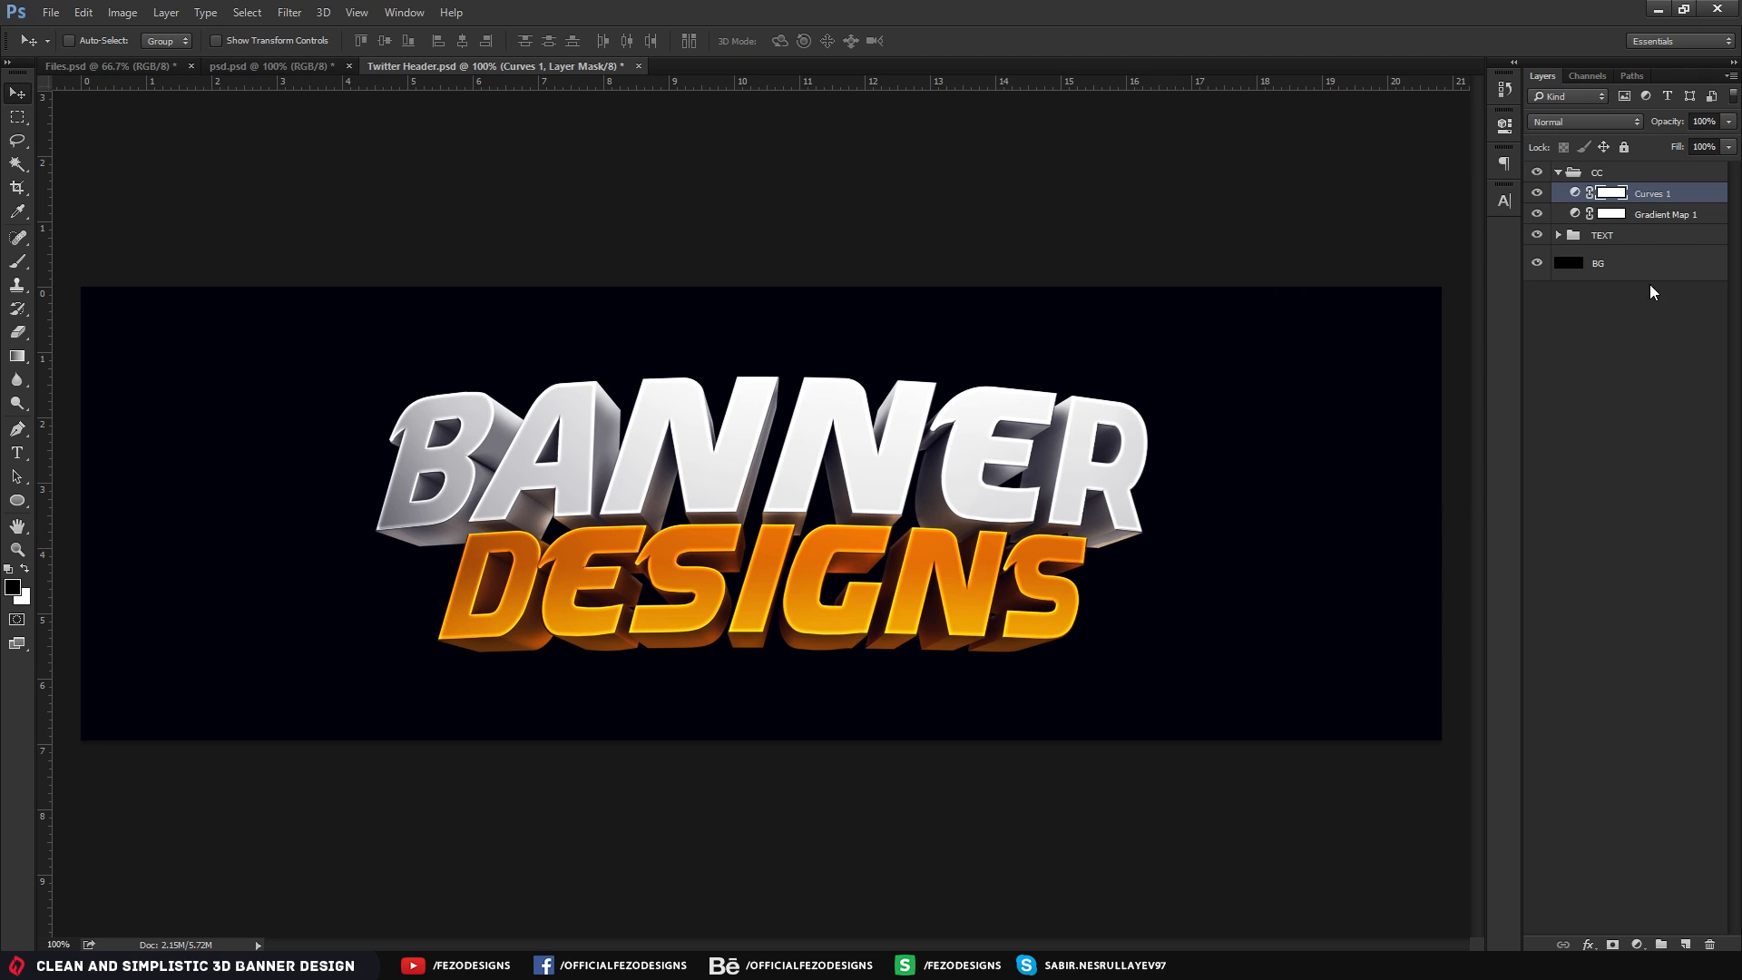
# Reduce the Curves layer's opacity to 75%
pyautogui.click(1704, 120)
pyautogui.write('75')
pyautogui.press('Return')
# Add a Levels adjustment above the Curves layer and darken its RGB midtones slightly
pyautogui.click(1637, 945)
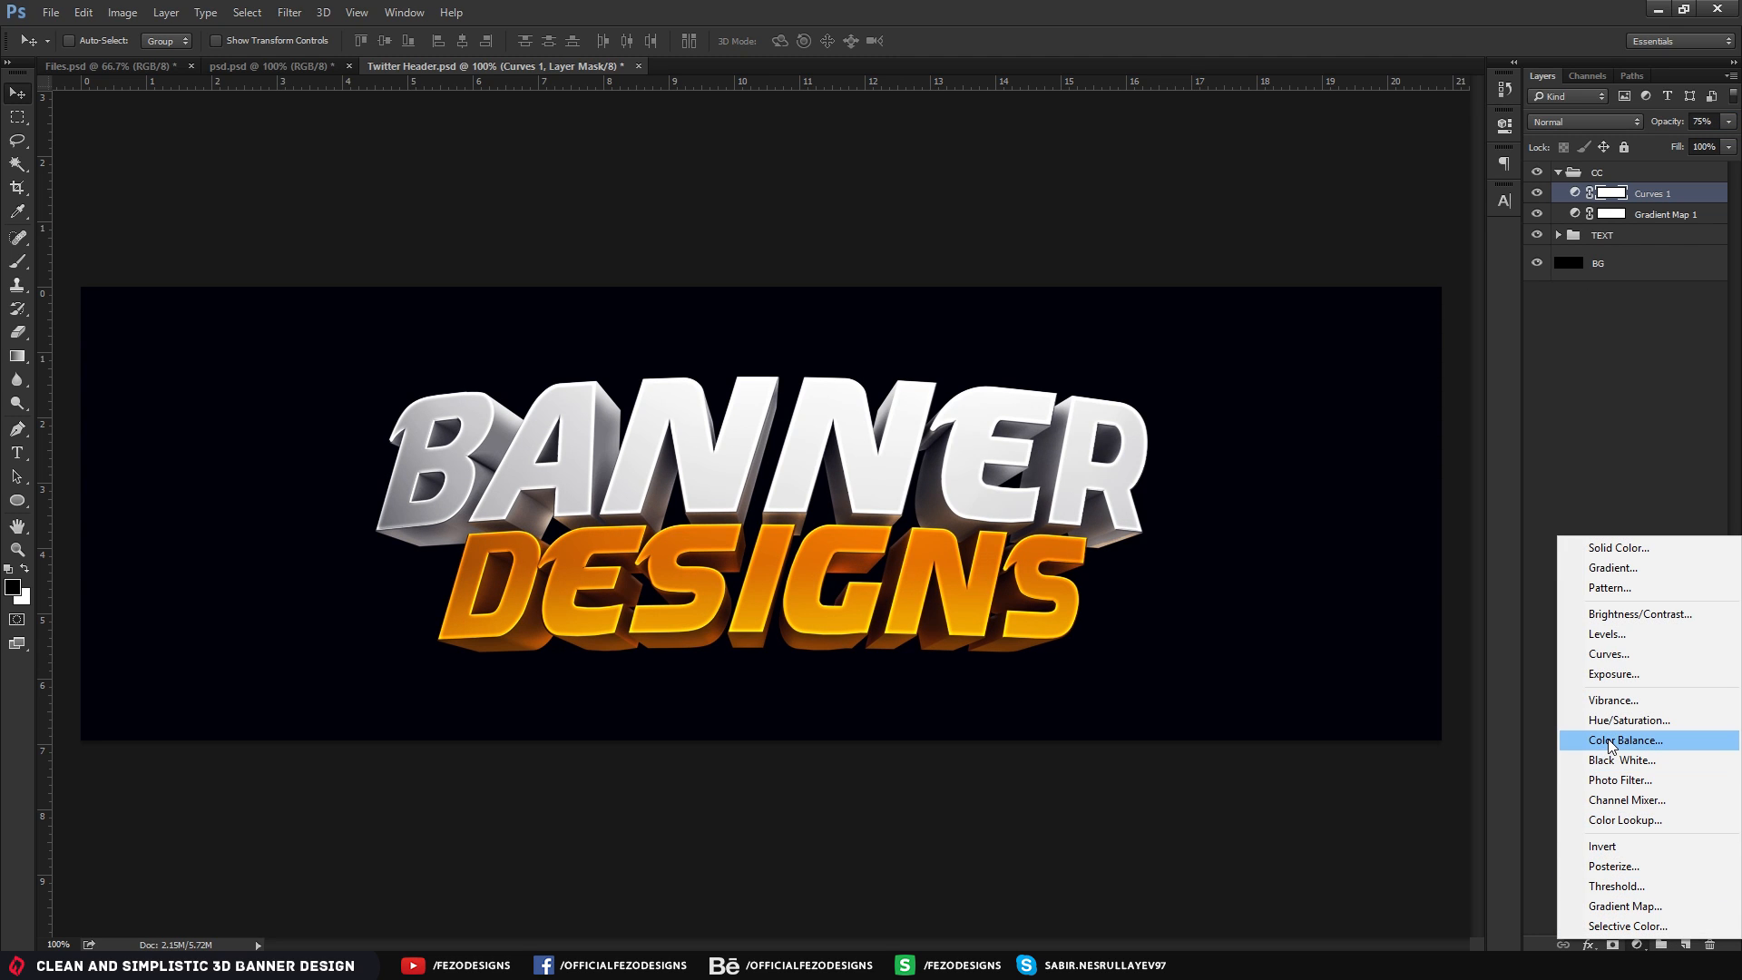
pyautogui.click(1611, 633)
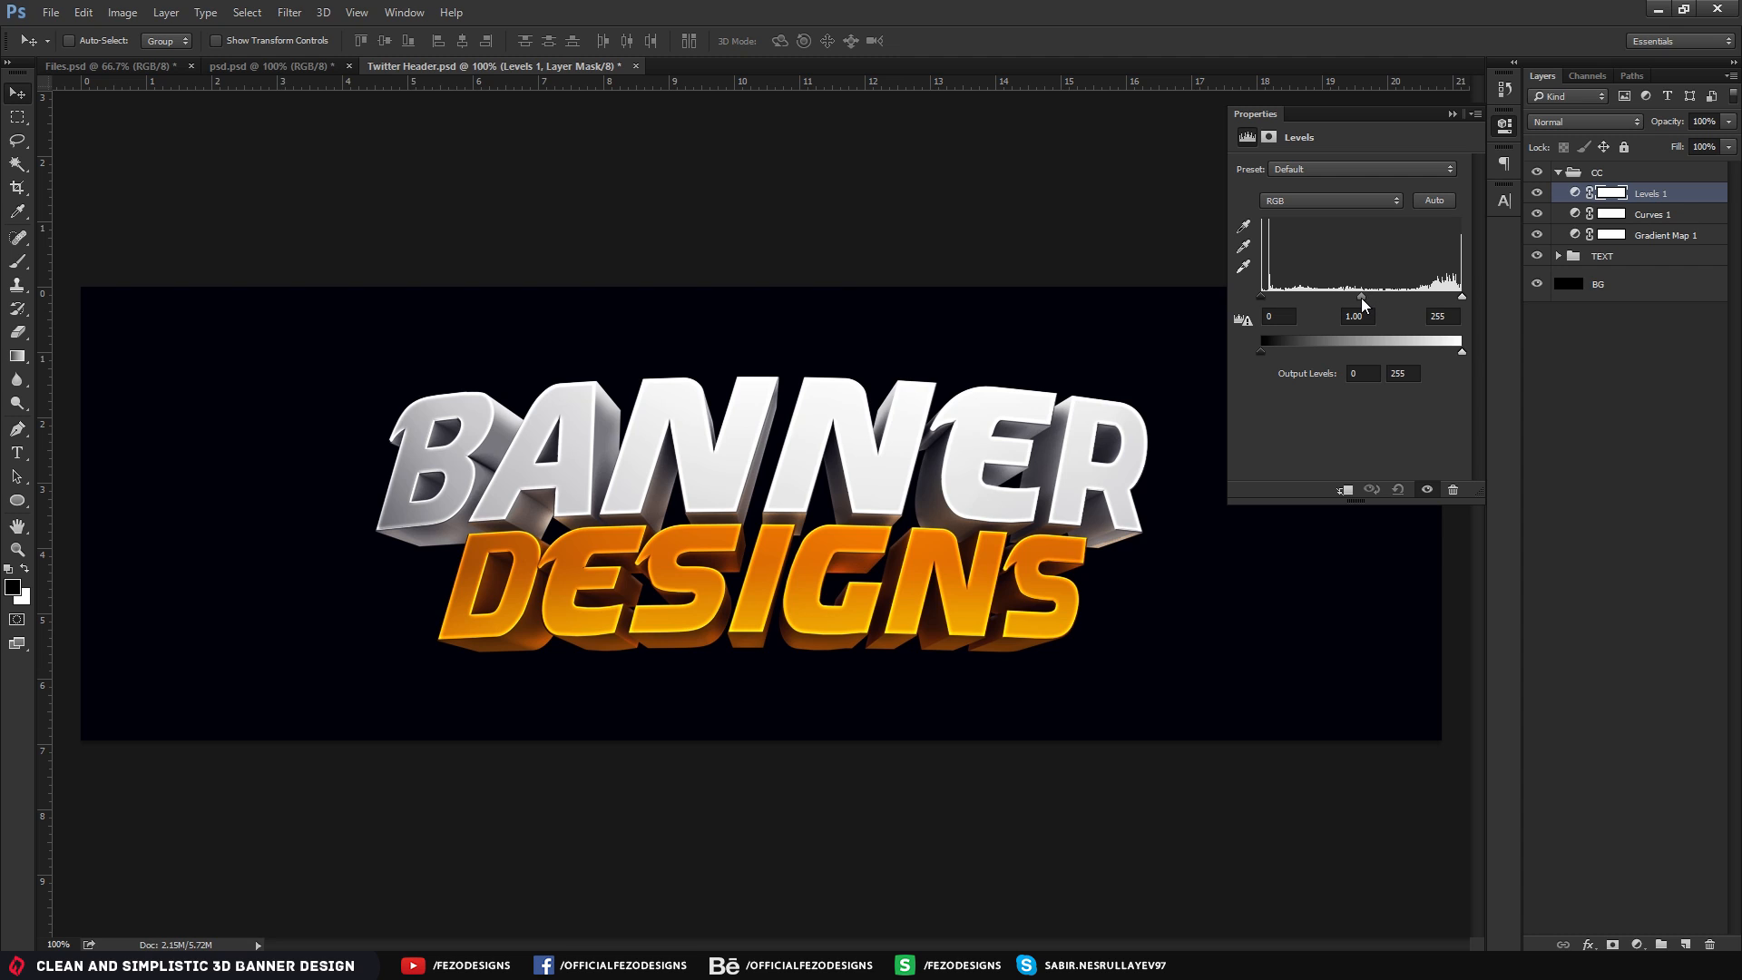
pyautogui.moveTo(1362, 297); pyautogui.dragTo(1361, 299)
pyautogui.click(1452, 114)
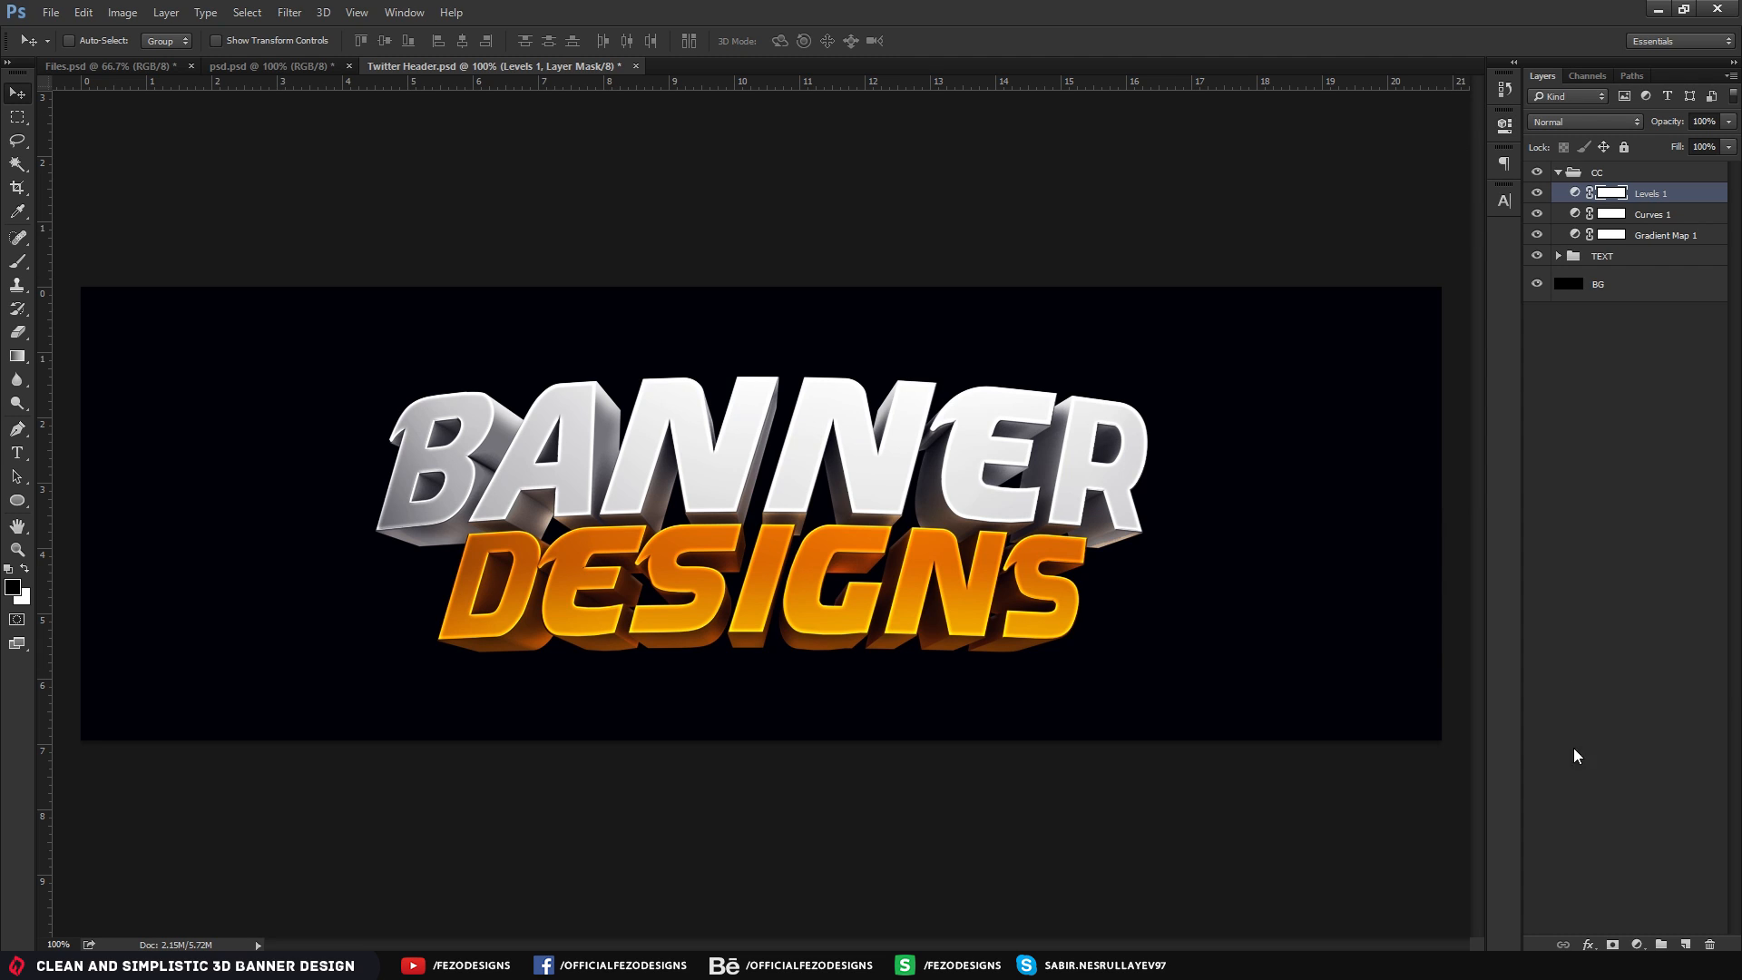
# Add a Hue/Saturation adjustment above the Levels layer and raise the master saturation slightly
pyautogui.click(1636, 944)
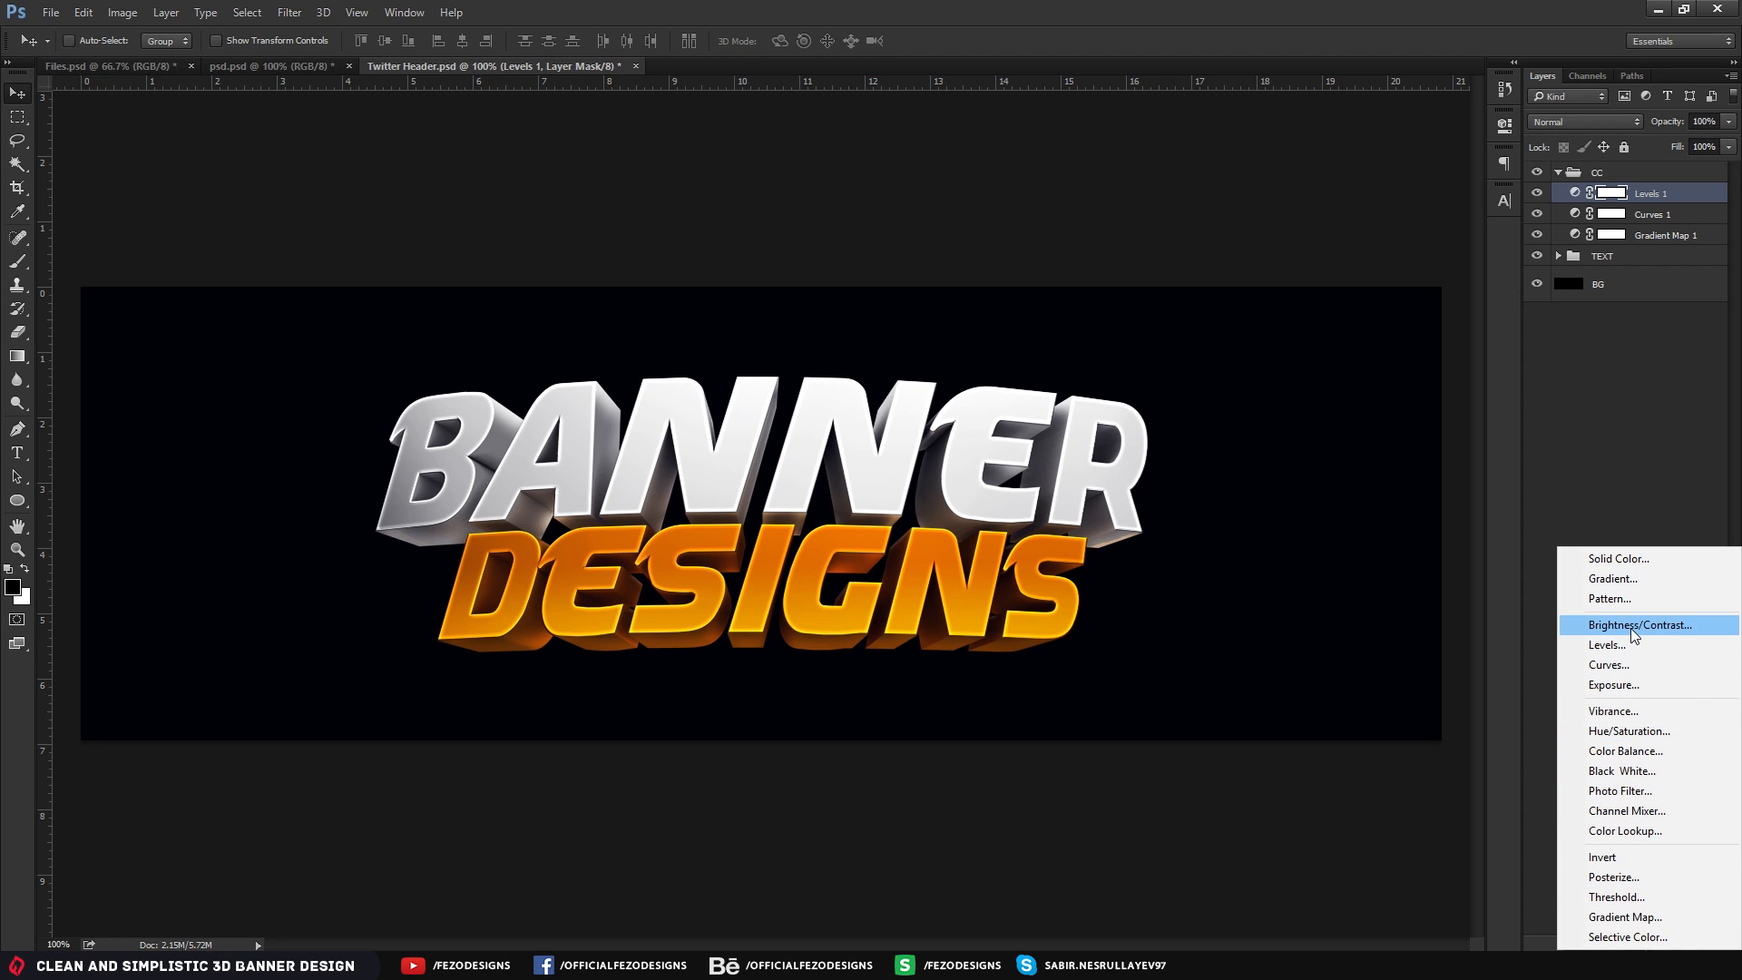
pyautogui.click(1629, 731)
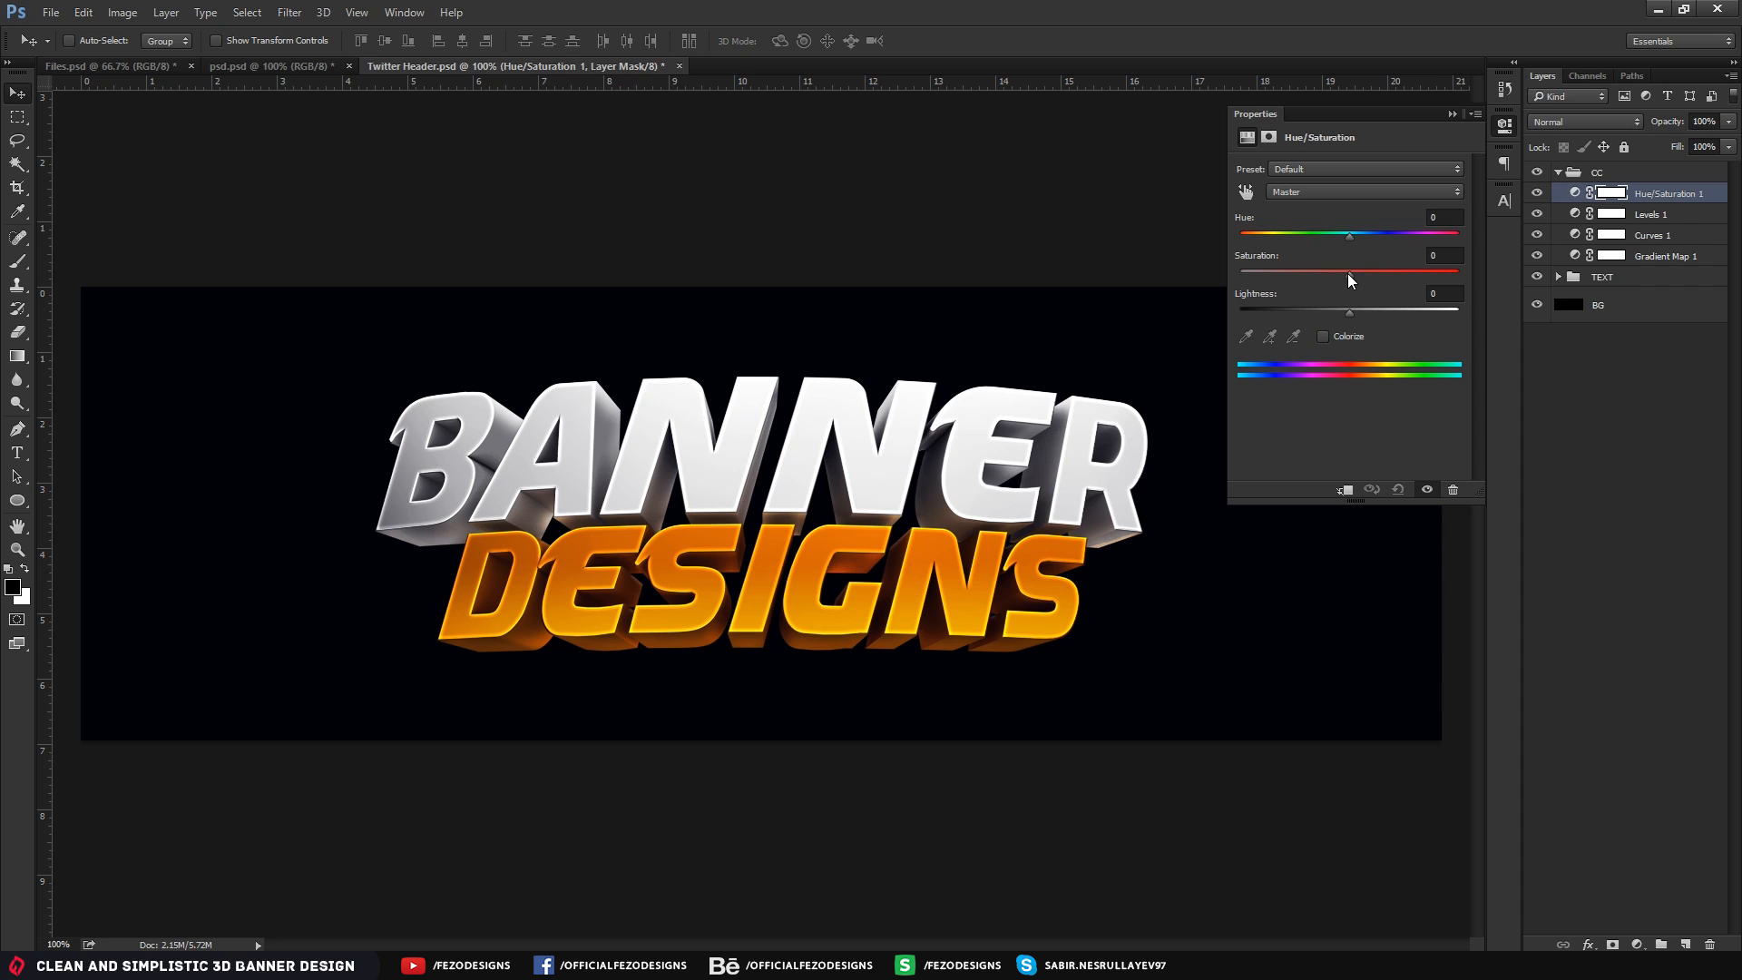
pyautogui.moveTo(1353, 275); pyautogui.dragTo(1351, 275)
pyautogui.click(1453, 114)
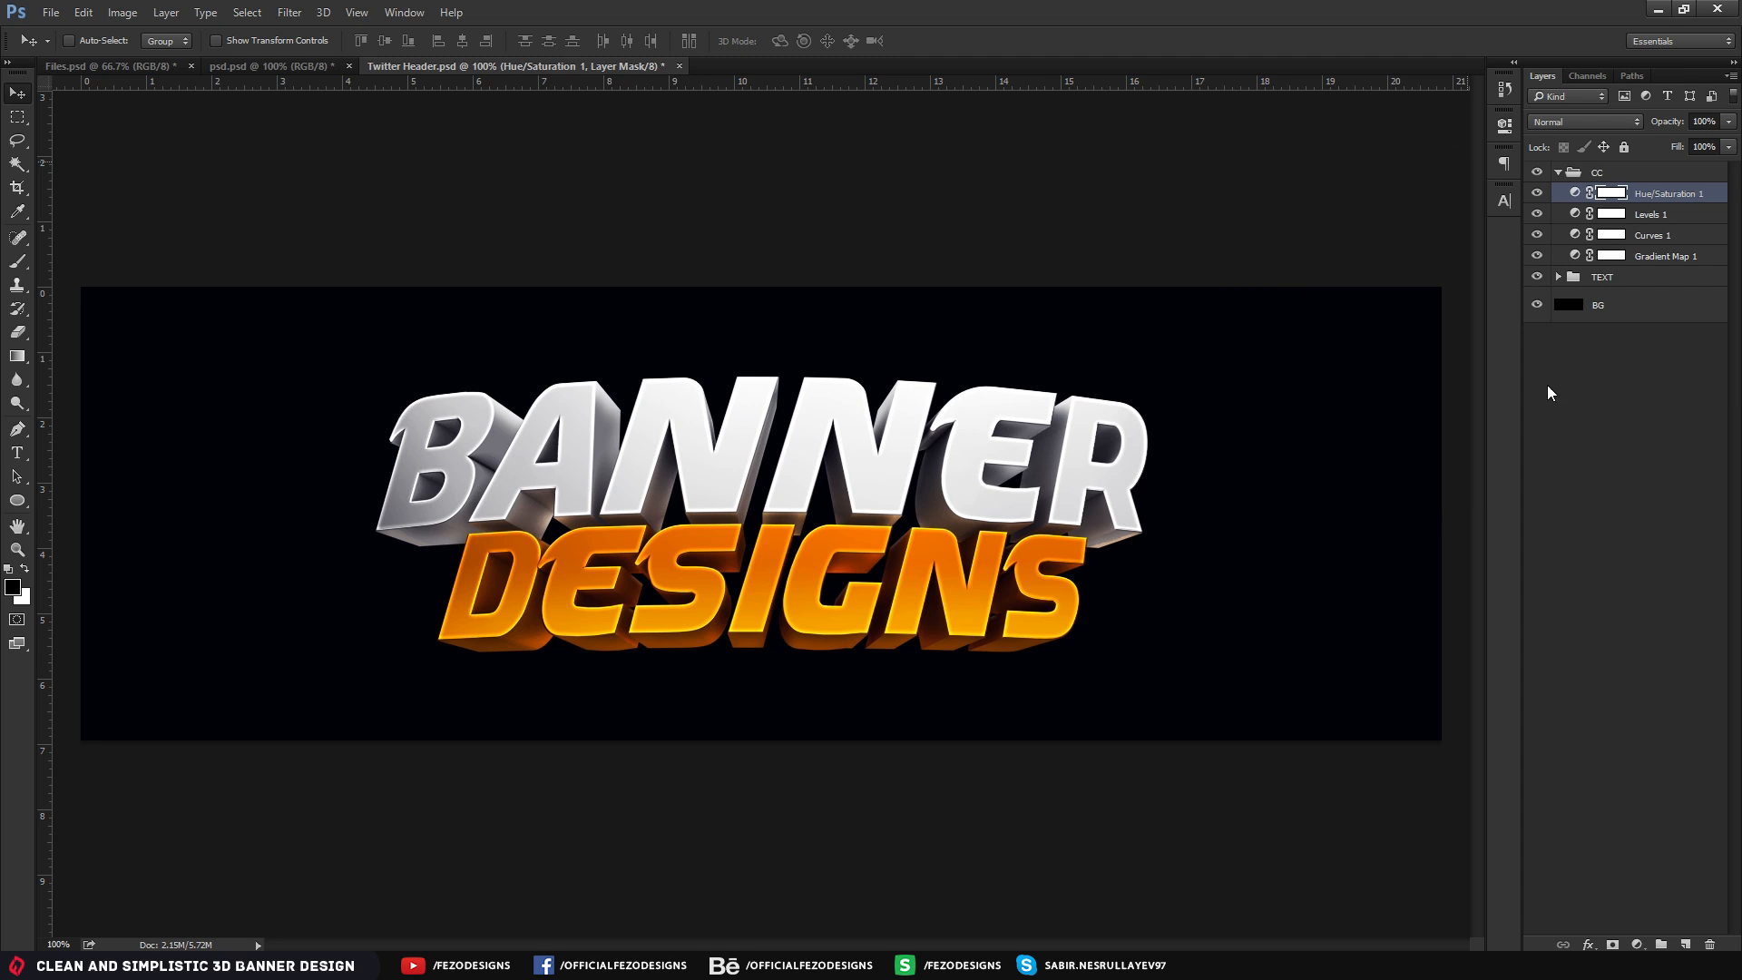
# Add a Brightness/Contrast adjustment above Hue/Saturation with contrast 17 and brightness 0
pyautogui.click(1638, 945)
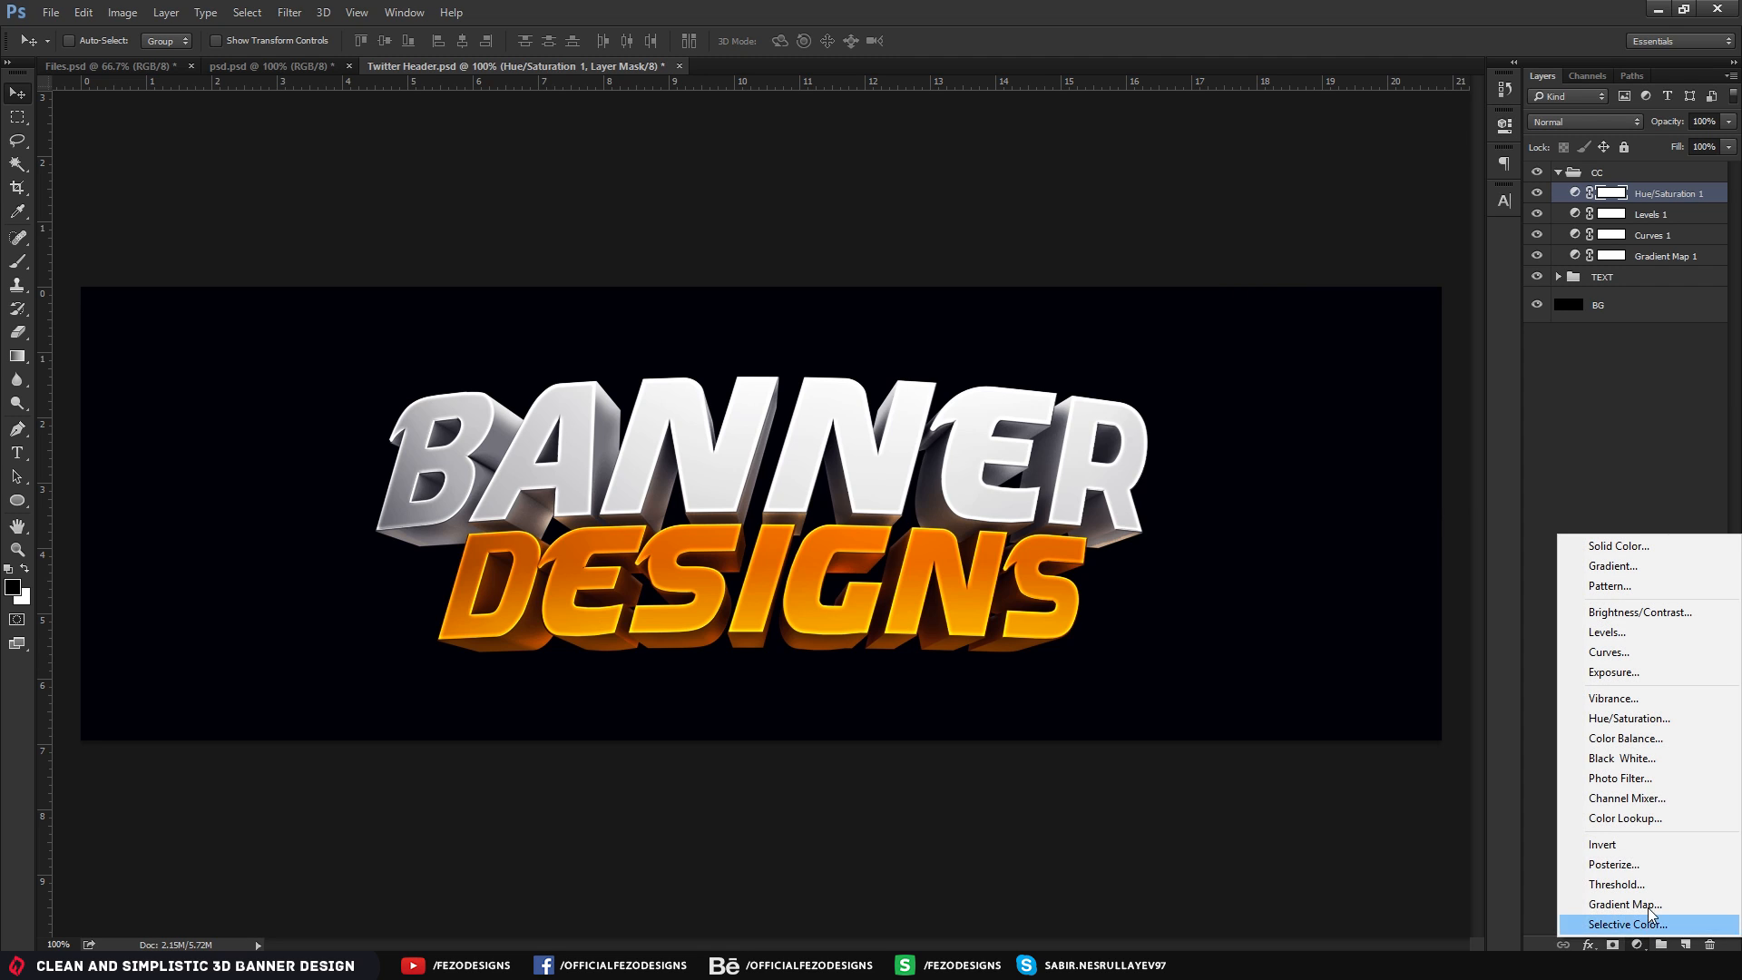
pyautogui.click(1635, 613)
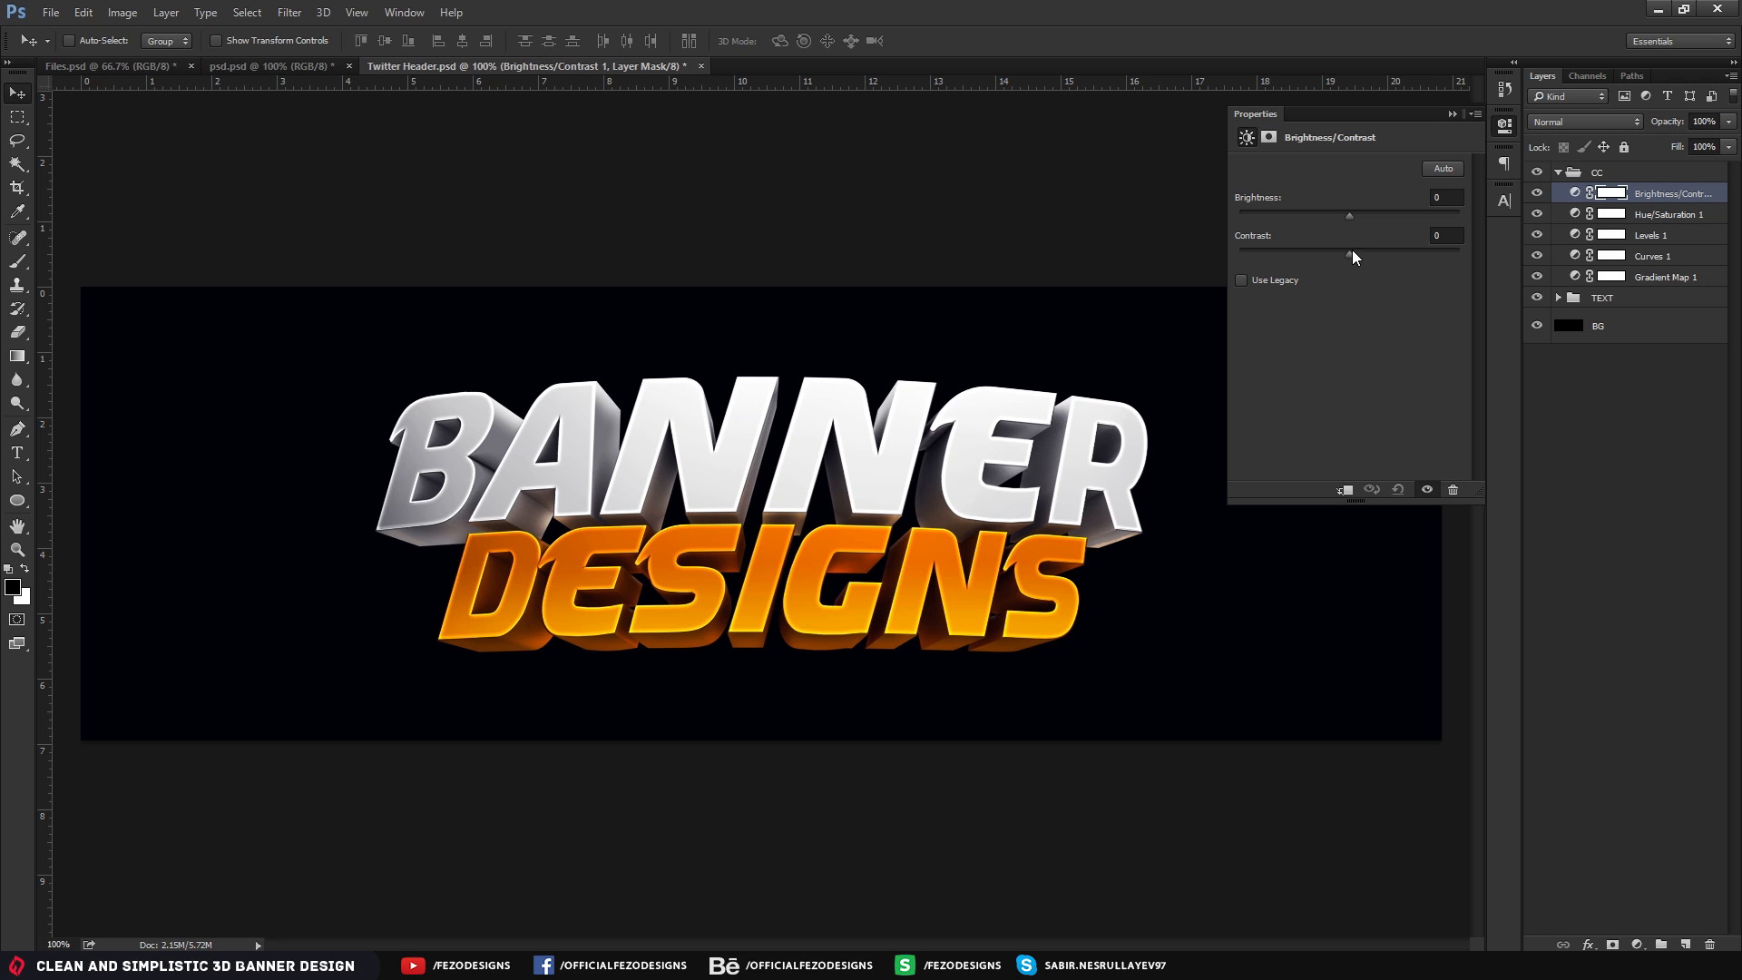
pyautogui.moveTo(1363, 258); pyautogui.dragTo(1369, 263)
pyautogui.click(1447, 236)
pyautogui.moveTo(1350, 216); pyautogui.dragTo(1368, 216)
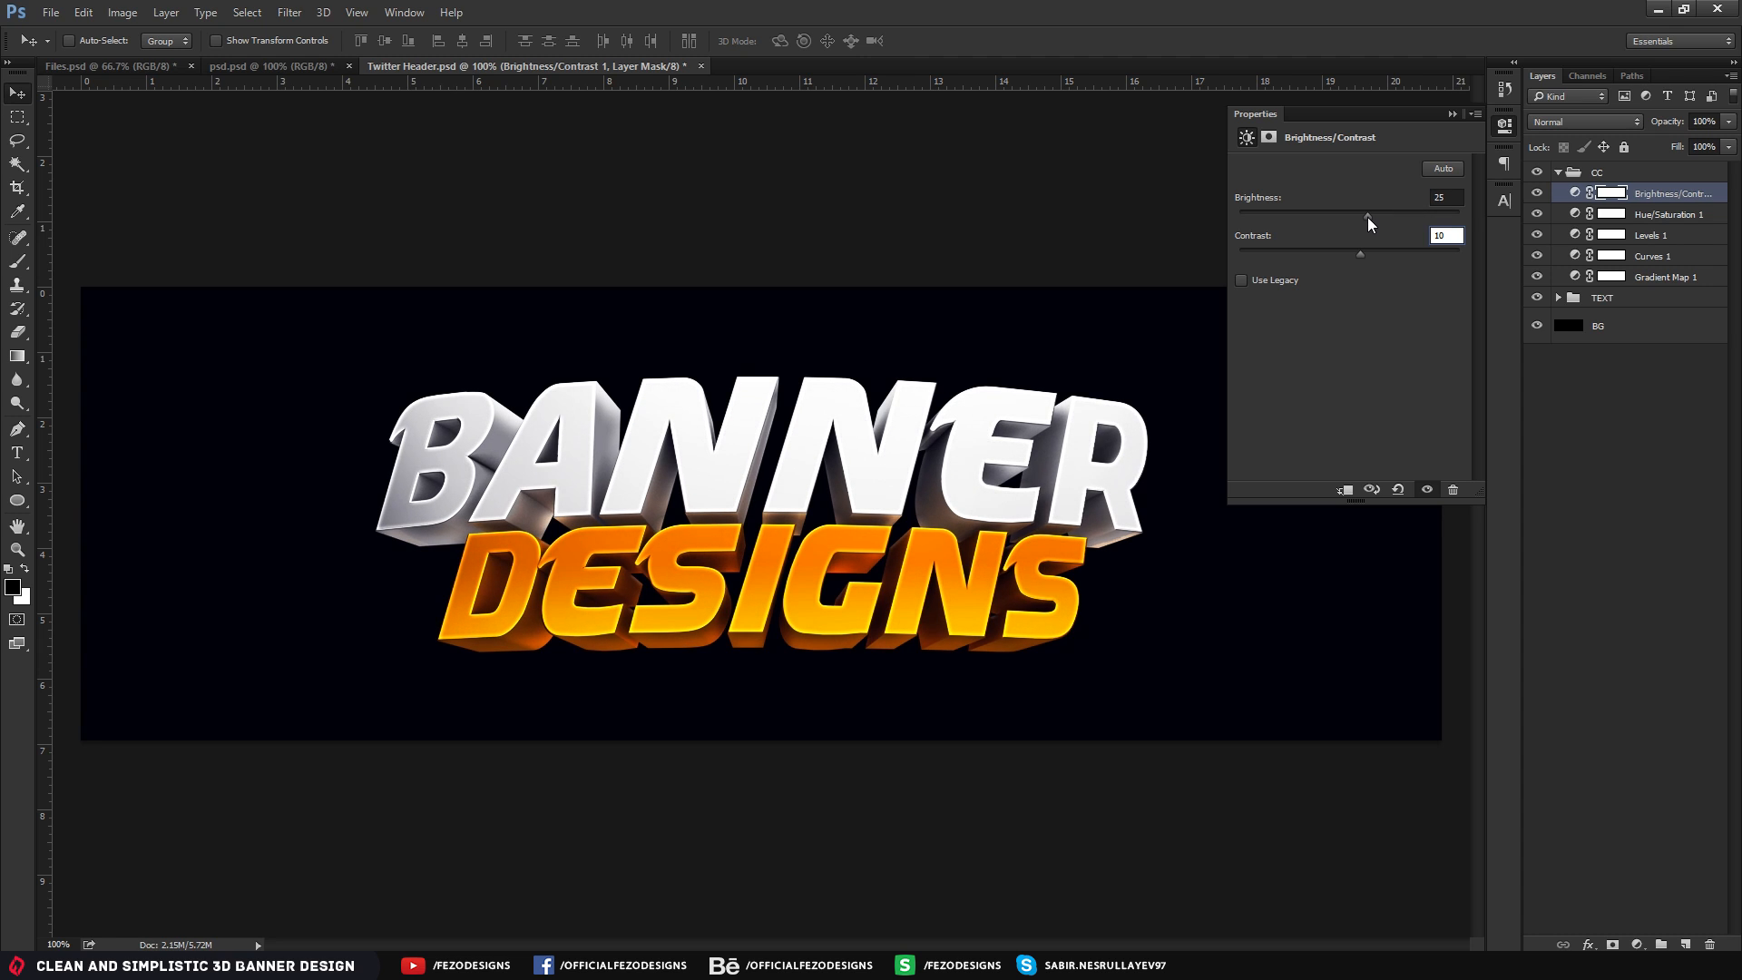
pyautogui.doubleClick(1447, 235)
pyautogui.write('17')
pyautogui.press('Tab')
pyautogui.write('0')
pyautogui.press('Return')
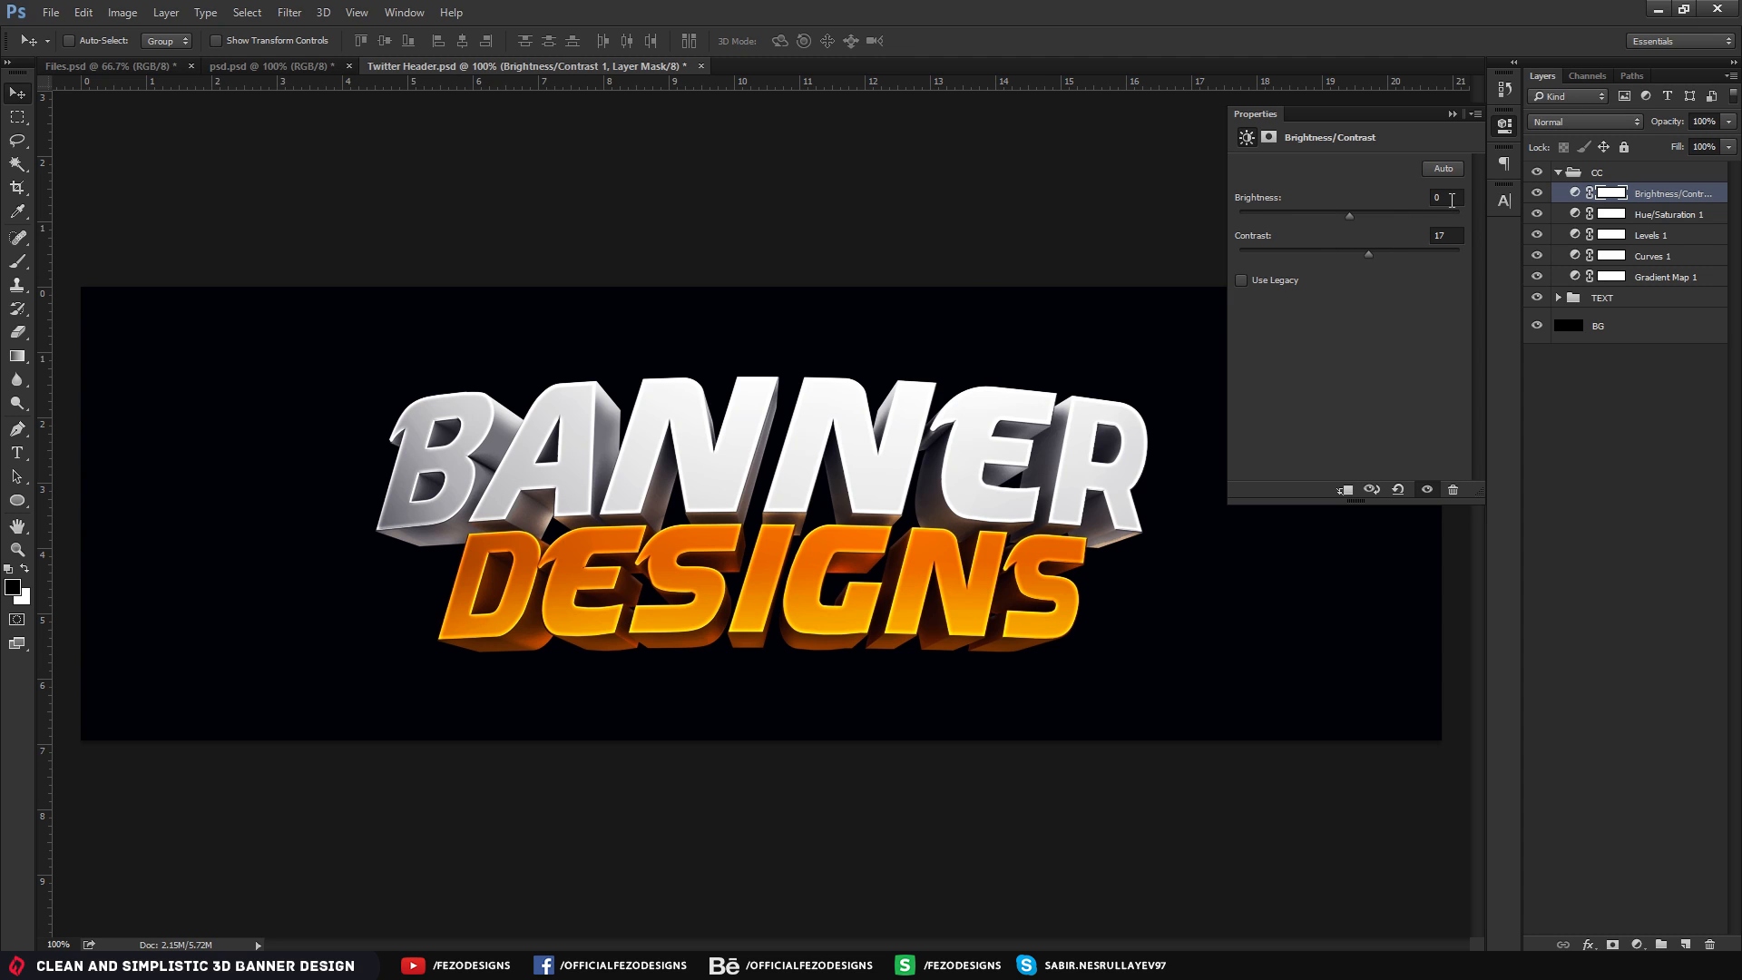
pyautogui.click(1453, 114)
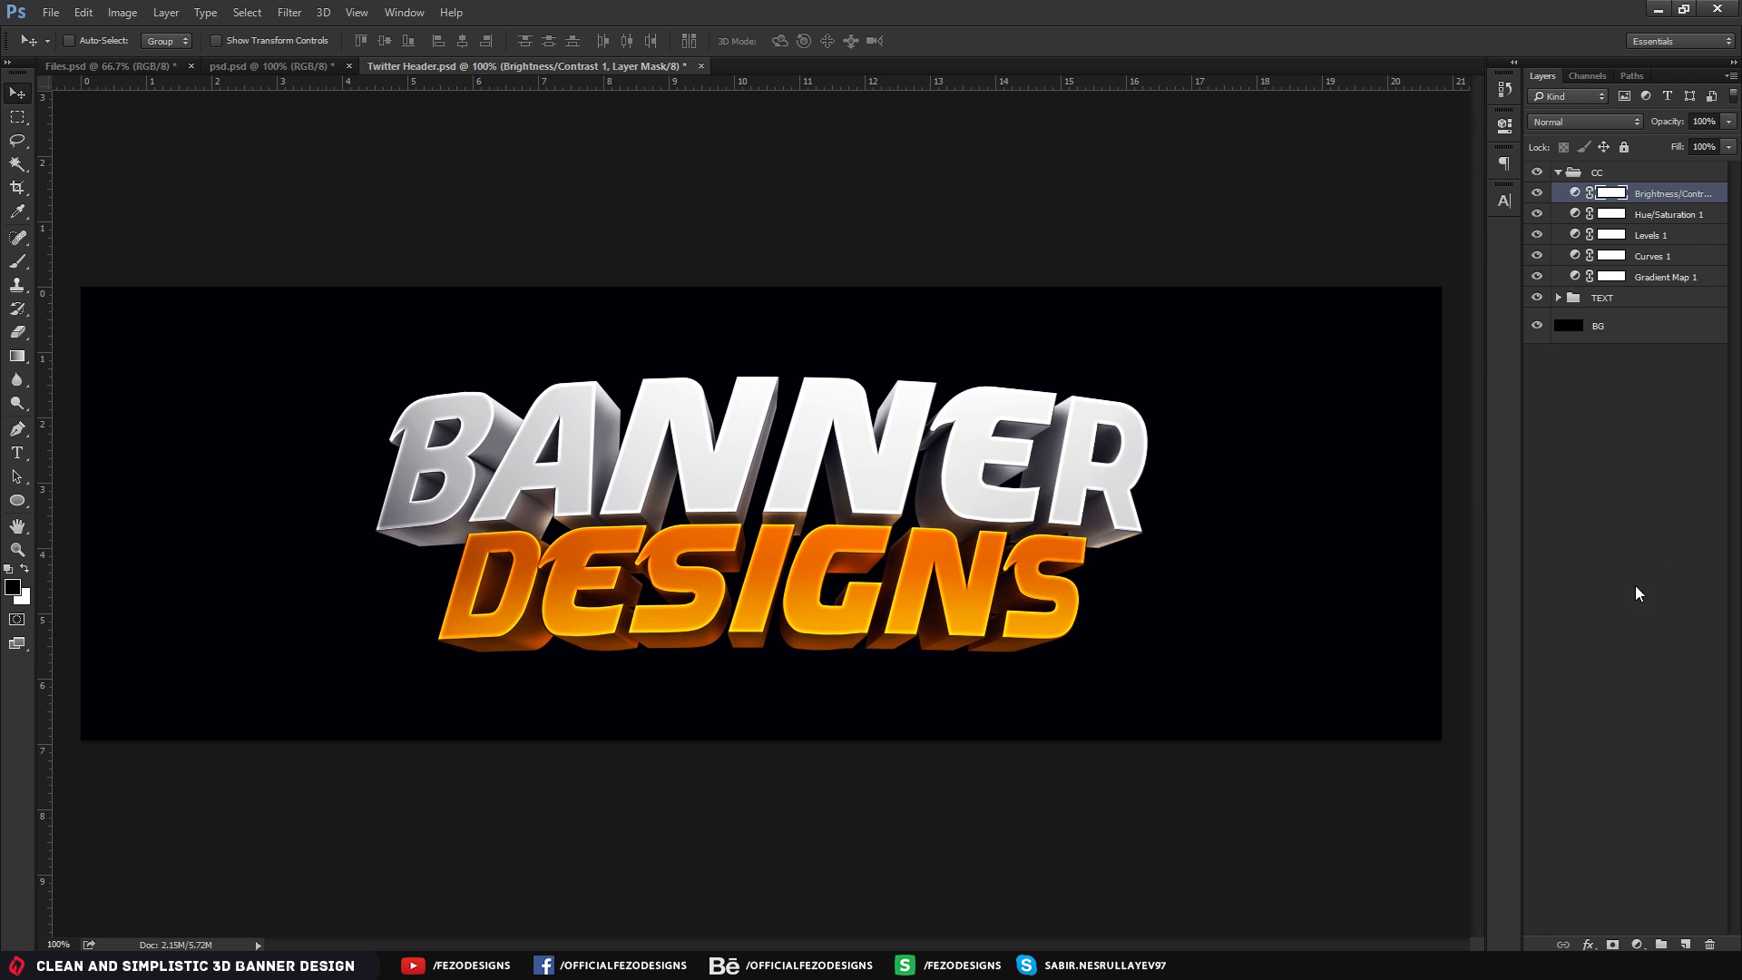
# Add a linear Gradient Fill layer using Color to Transparent, with the transparent stop moved to about the middle of the gradient
pyautogui.click(1638, 945)
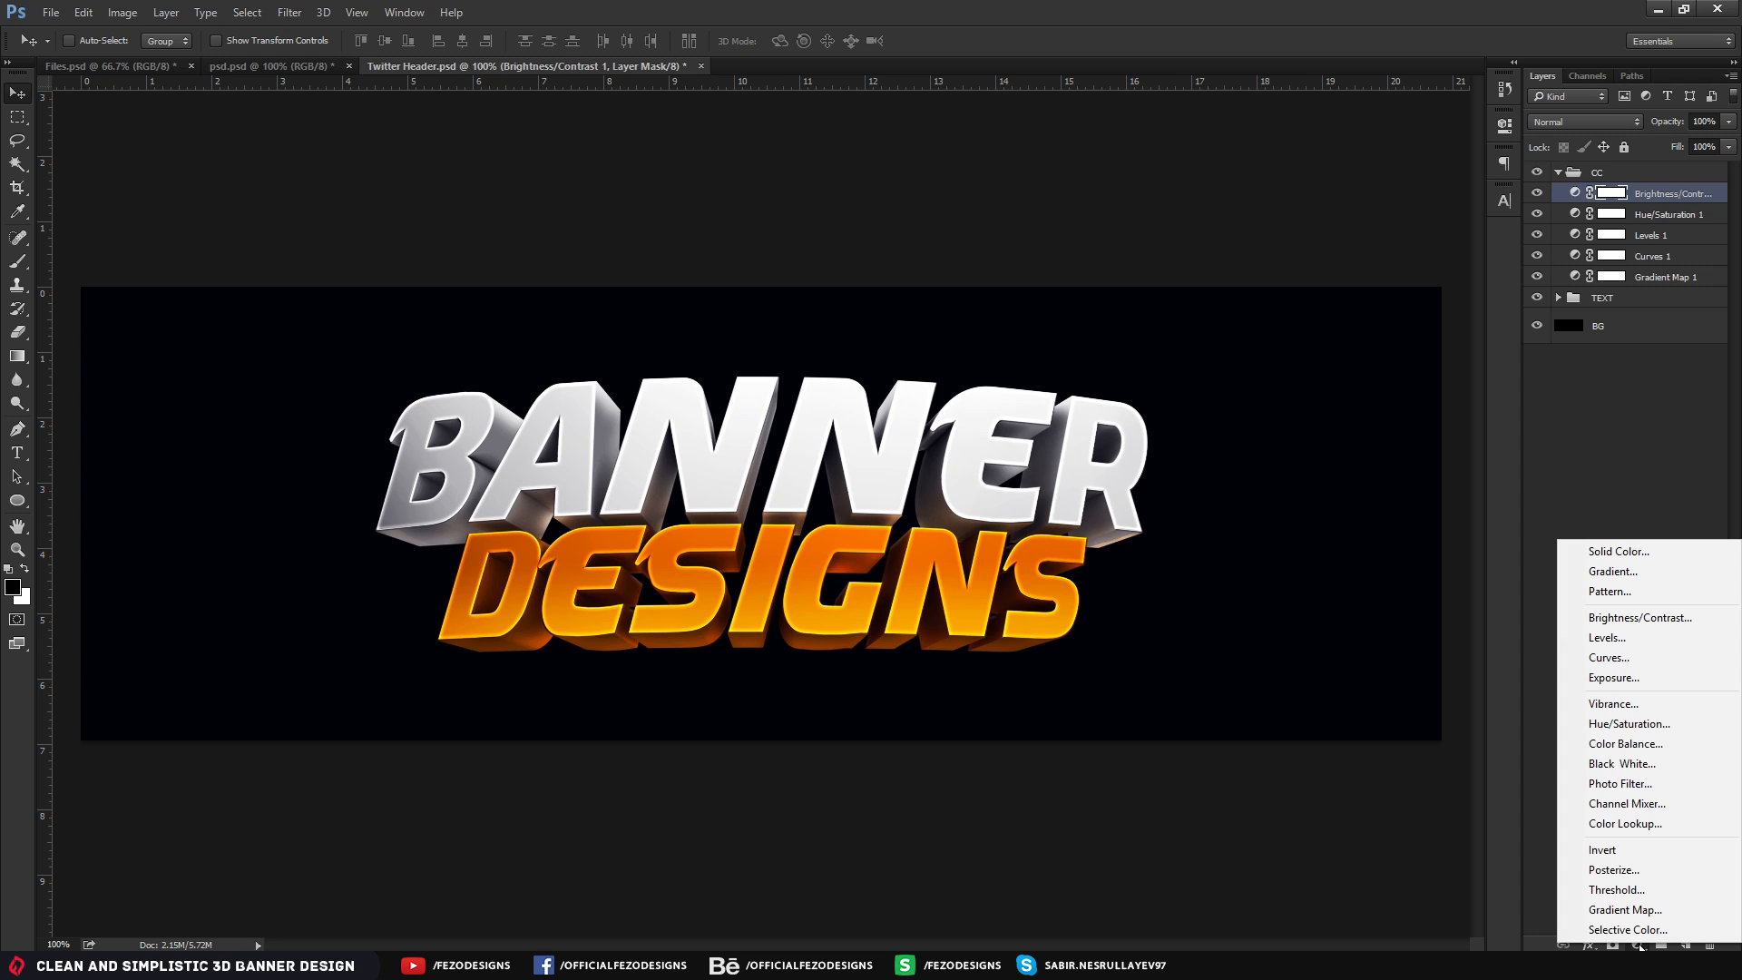
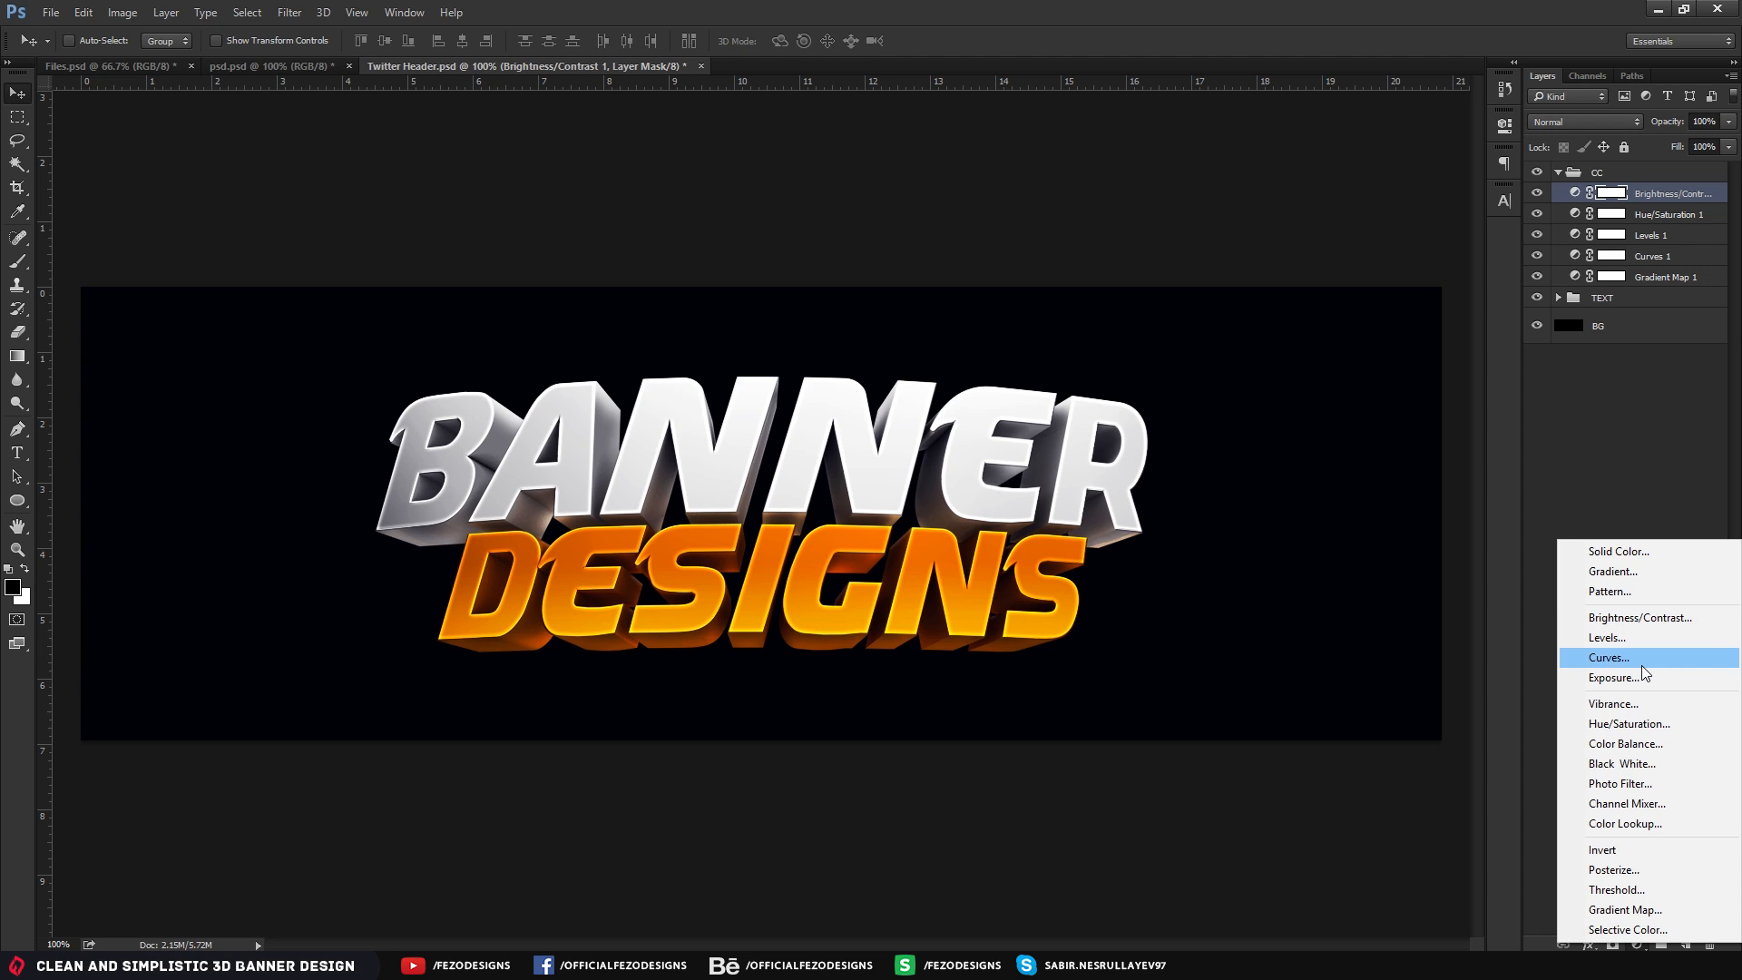
pyautogui.click(1630, 574)
pyautogui.click(839, 285)
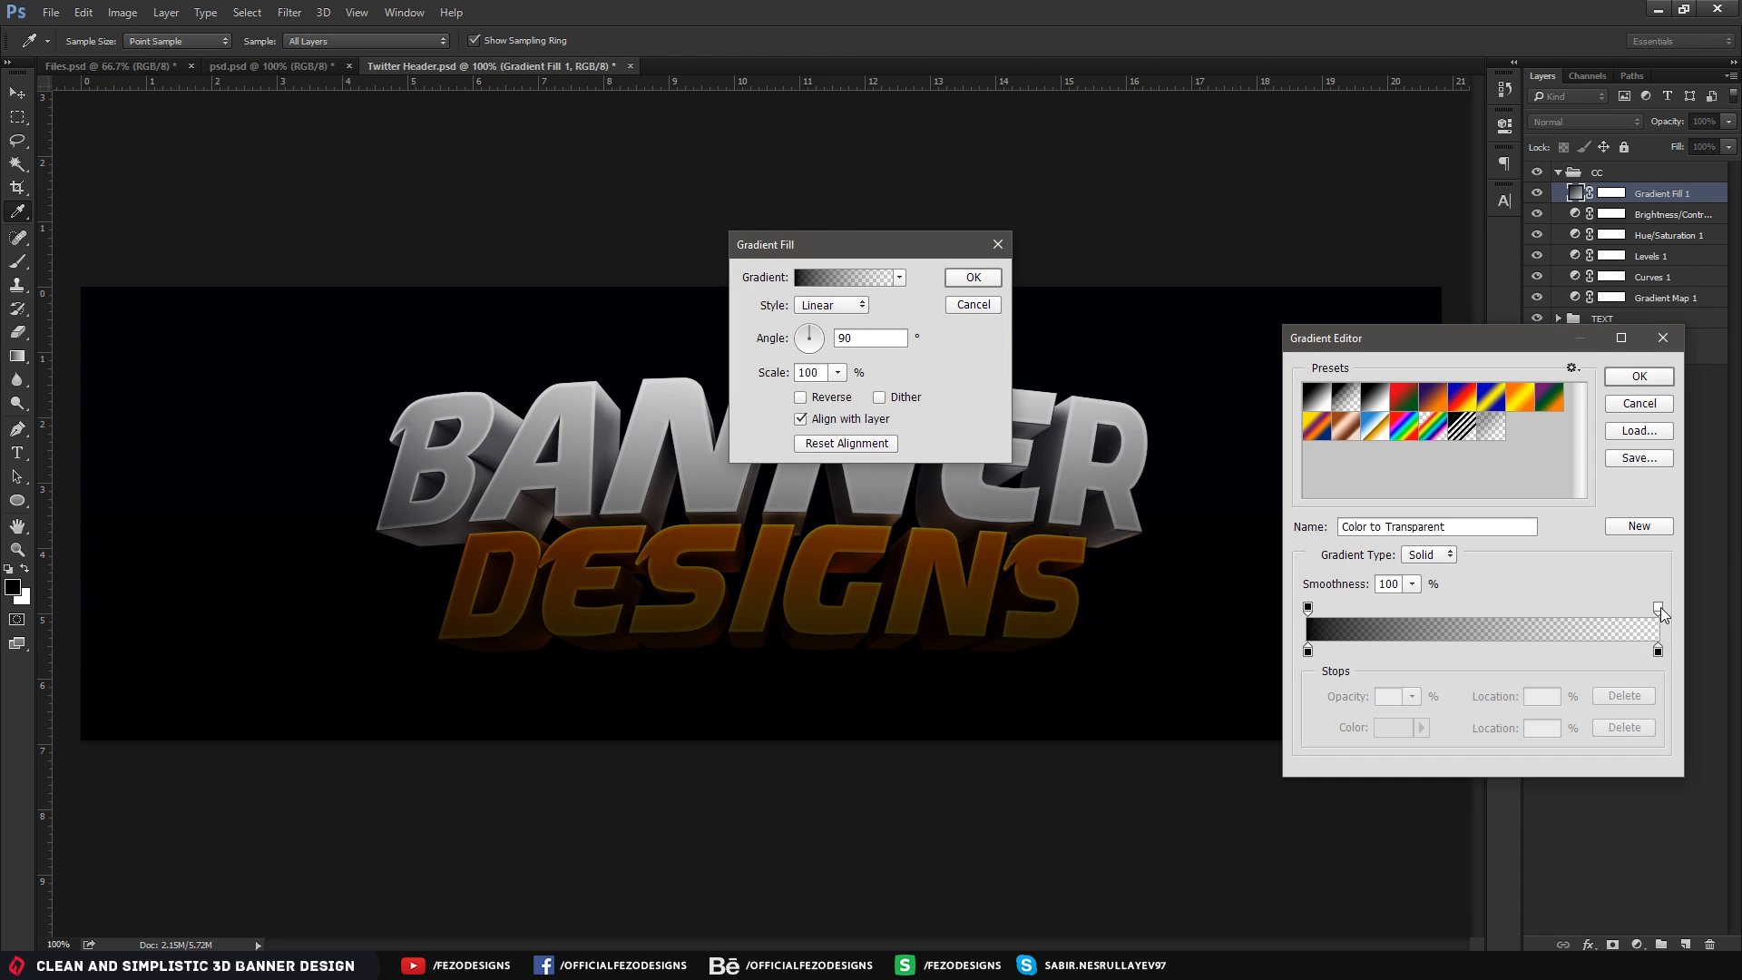
pyautogui.moveTo(1659, 610); pyautogui.dragTo(1484, 616)
# Change the starting color of the Gradient Fill's gradient to the bright blue #009cff
pyautogui.doubleClick(1308, 651)
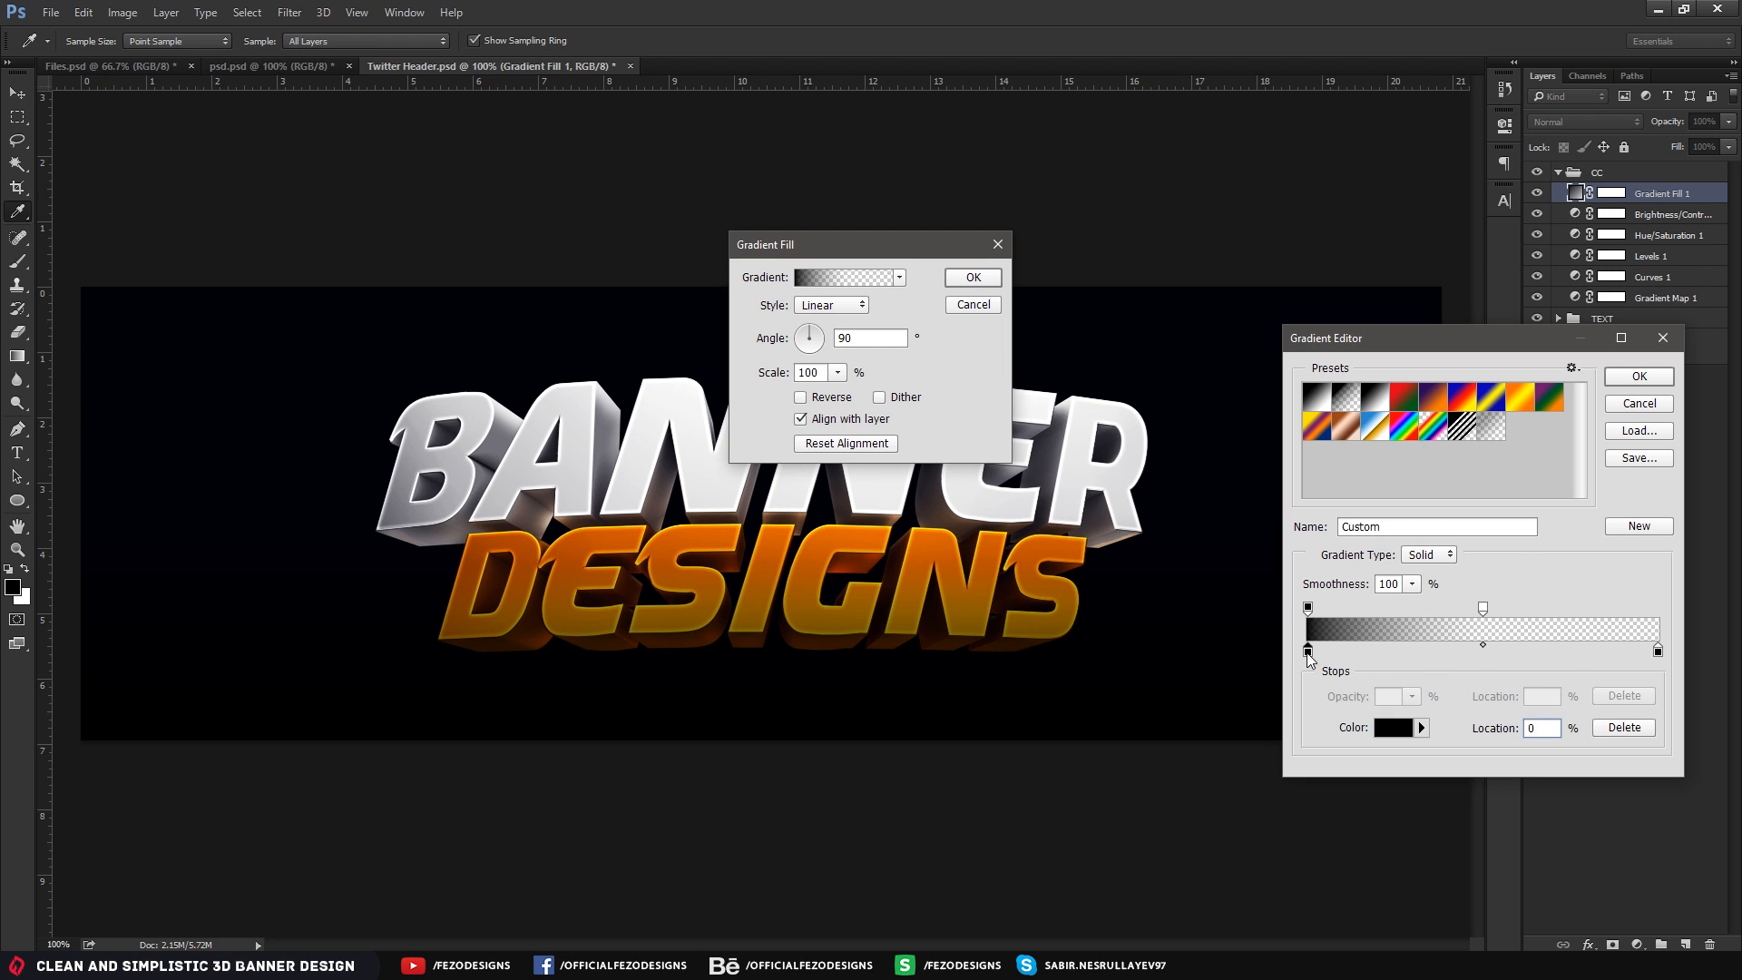
pyautogui.write('0084ff')
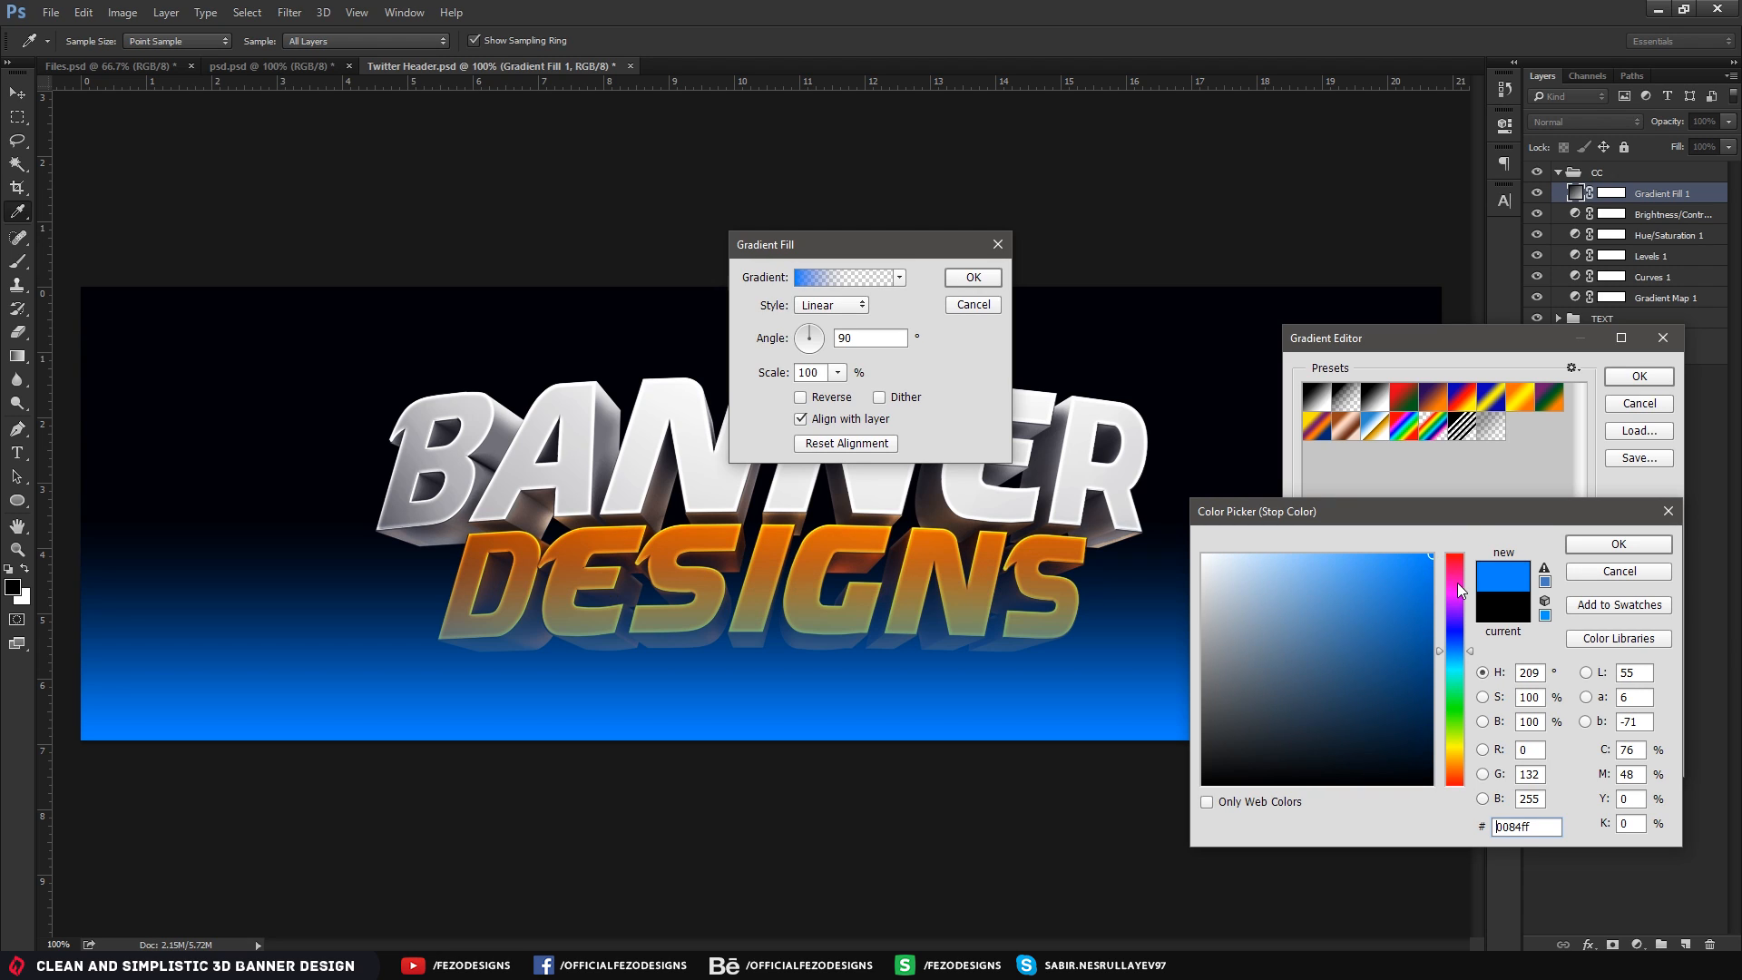
pyautogui.click(1458, 657)
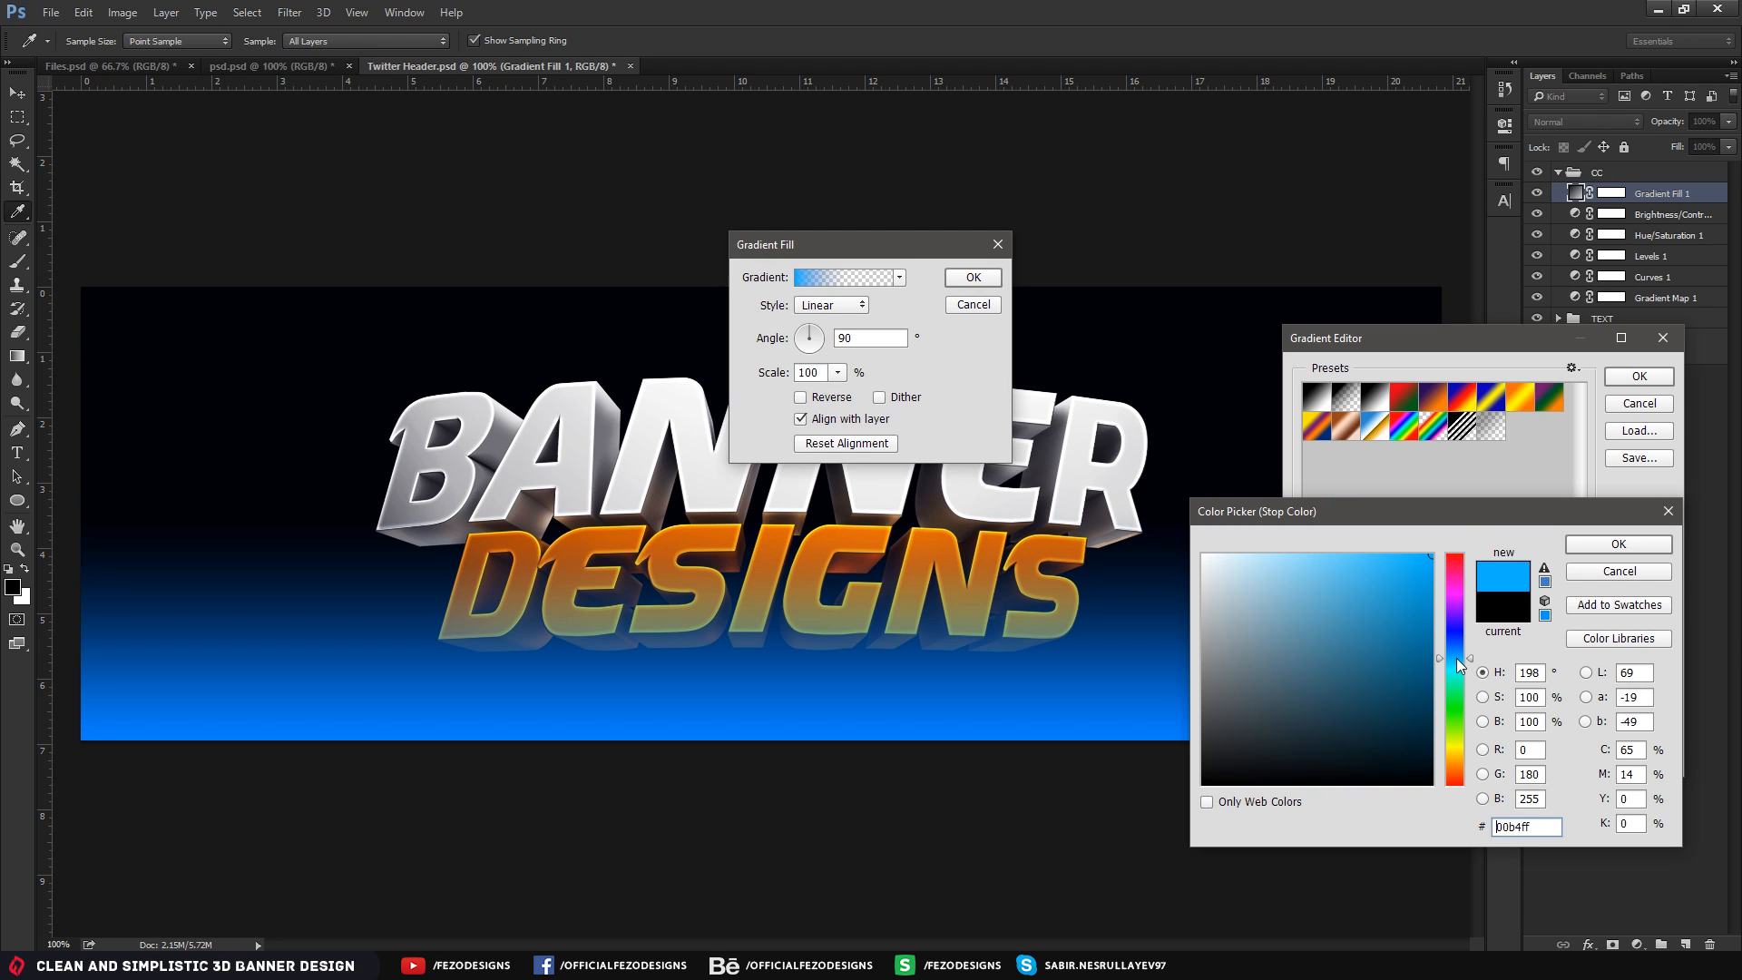
pyautogui.click(1458, 653)
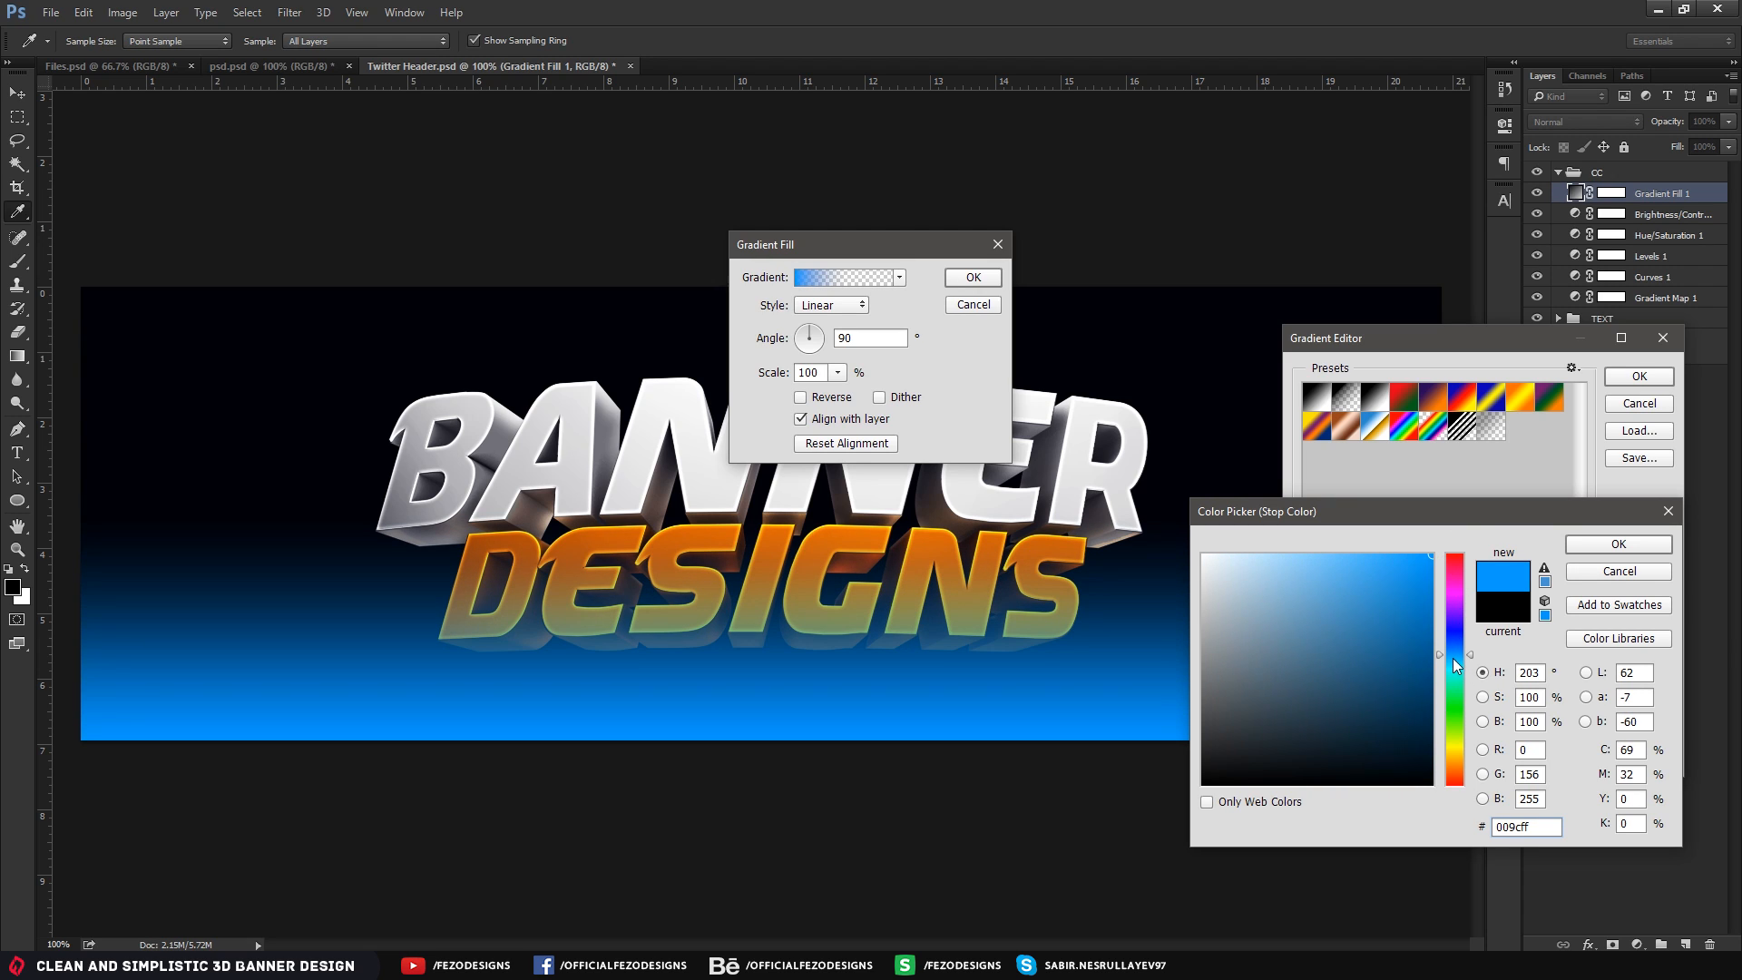
# Recolor the gradient fill's stop to bright blue, apply the gradient, and set the Gradient Fill layer's opacity to 8%
pyautogui.click(1454, 658)
pyautogui.click(1606, 549)
pyautogui.click(1639, 377)
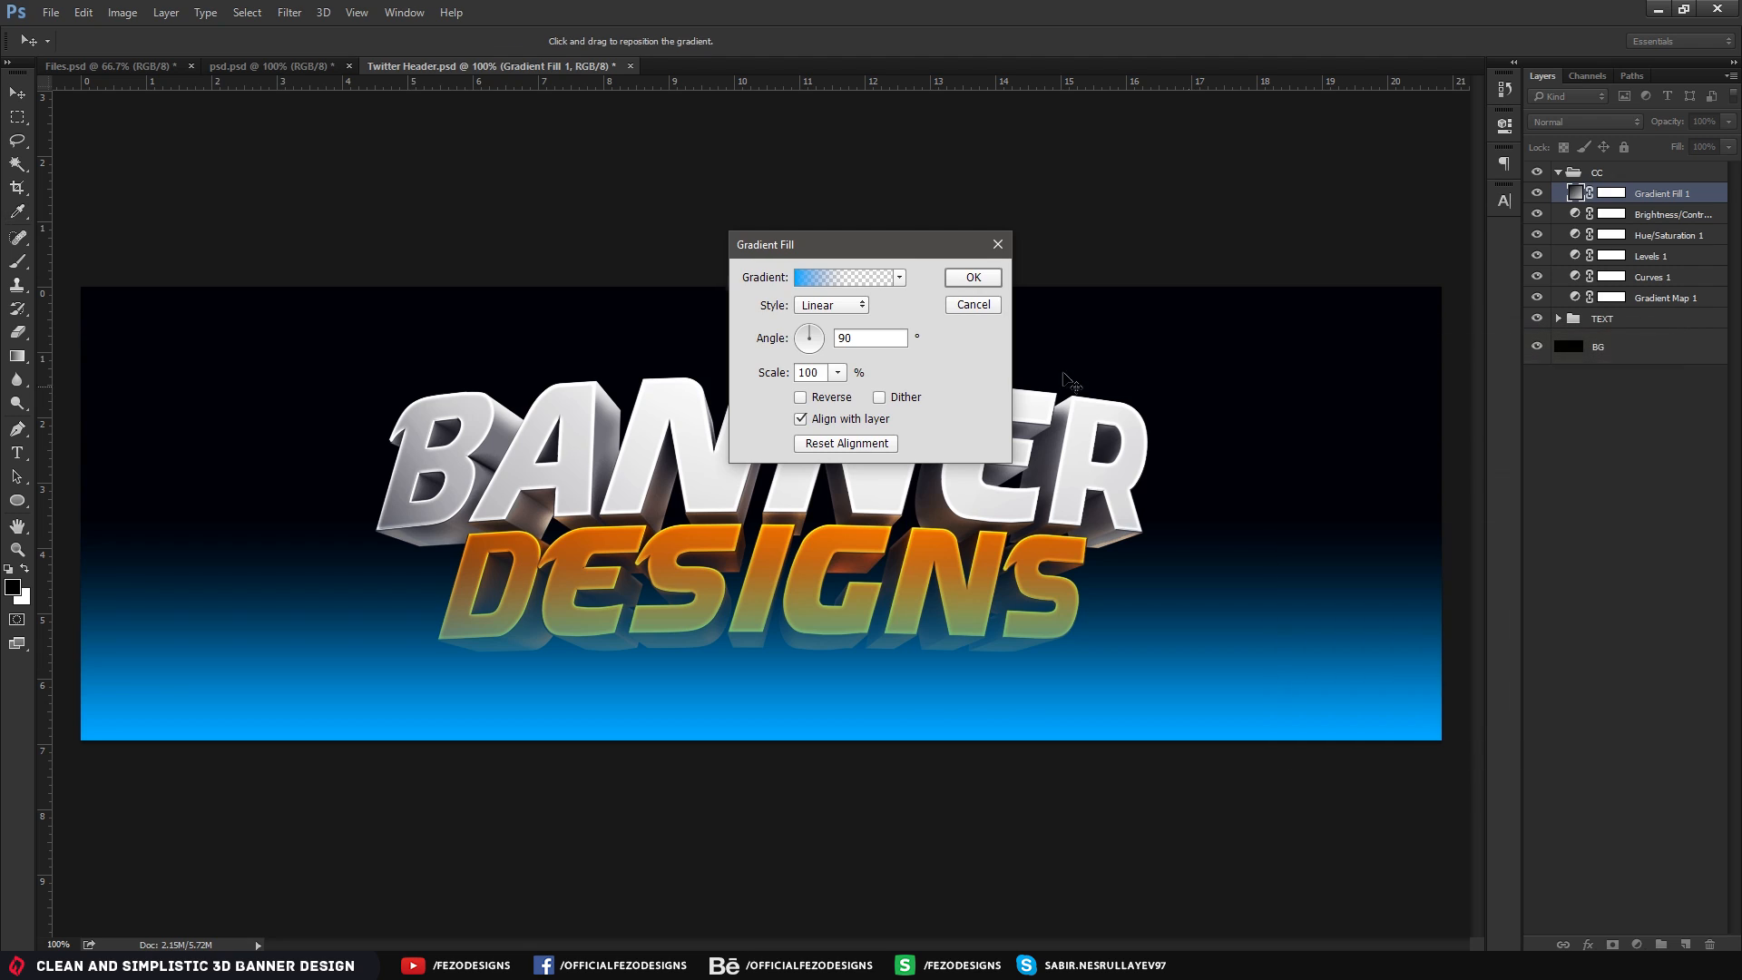
pyautogui.click(973, 279)
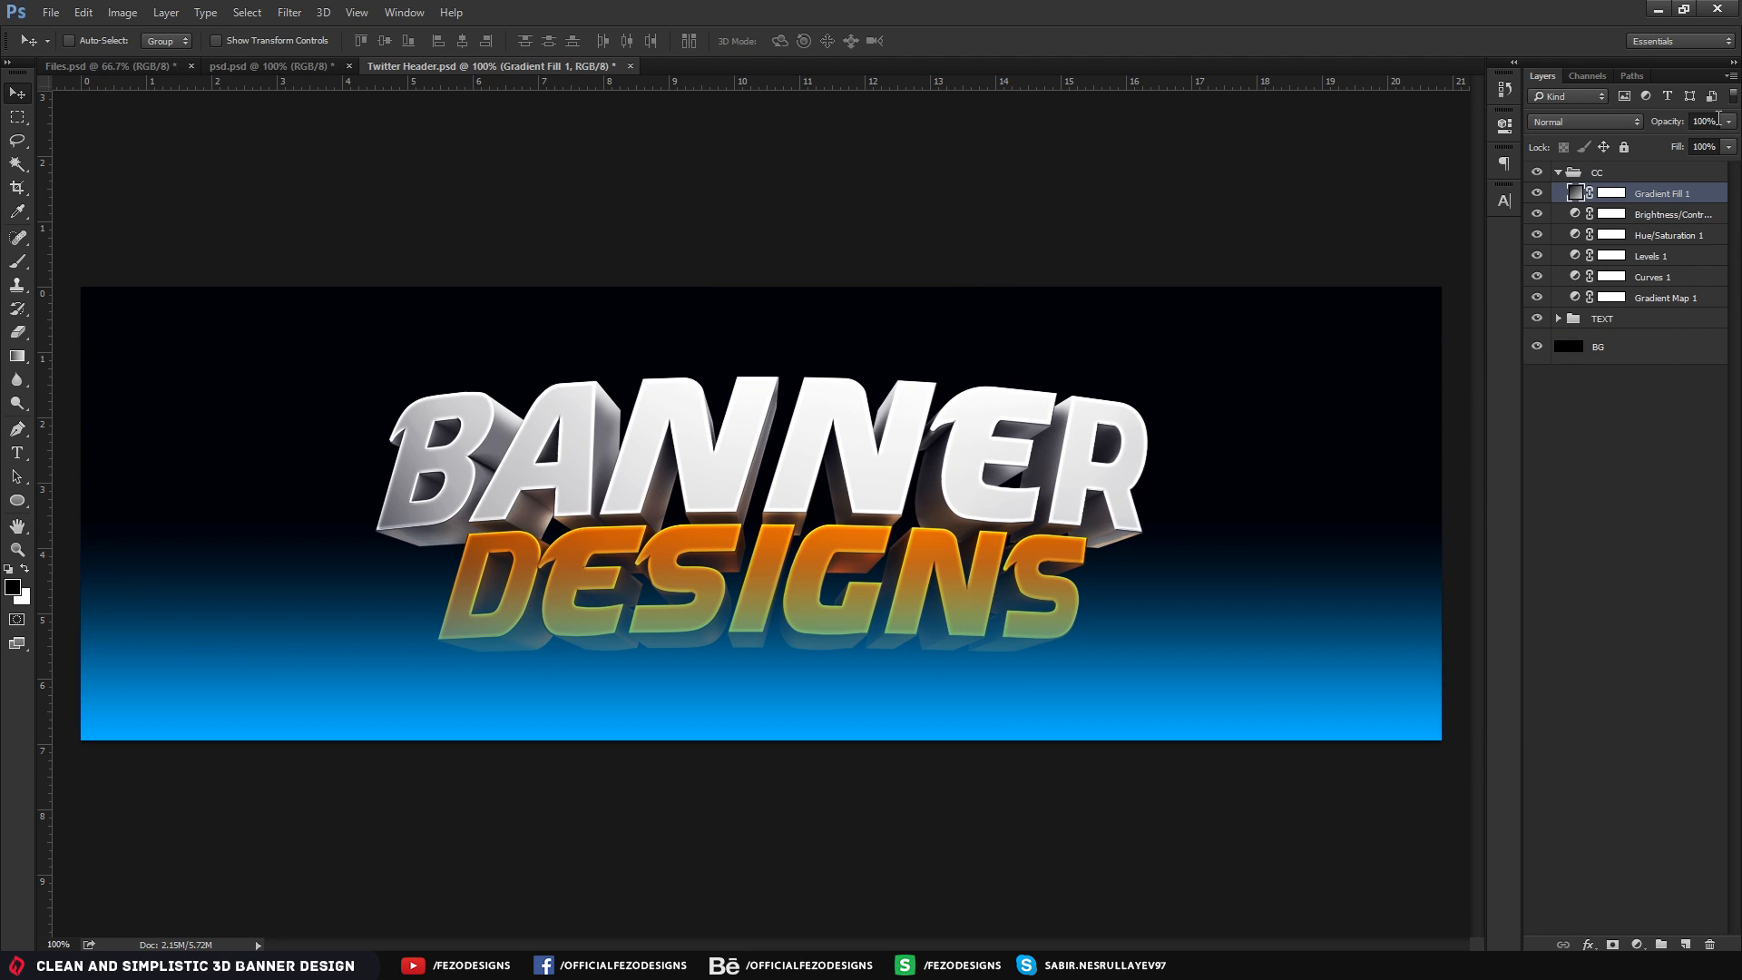
pyautogui.write('8')
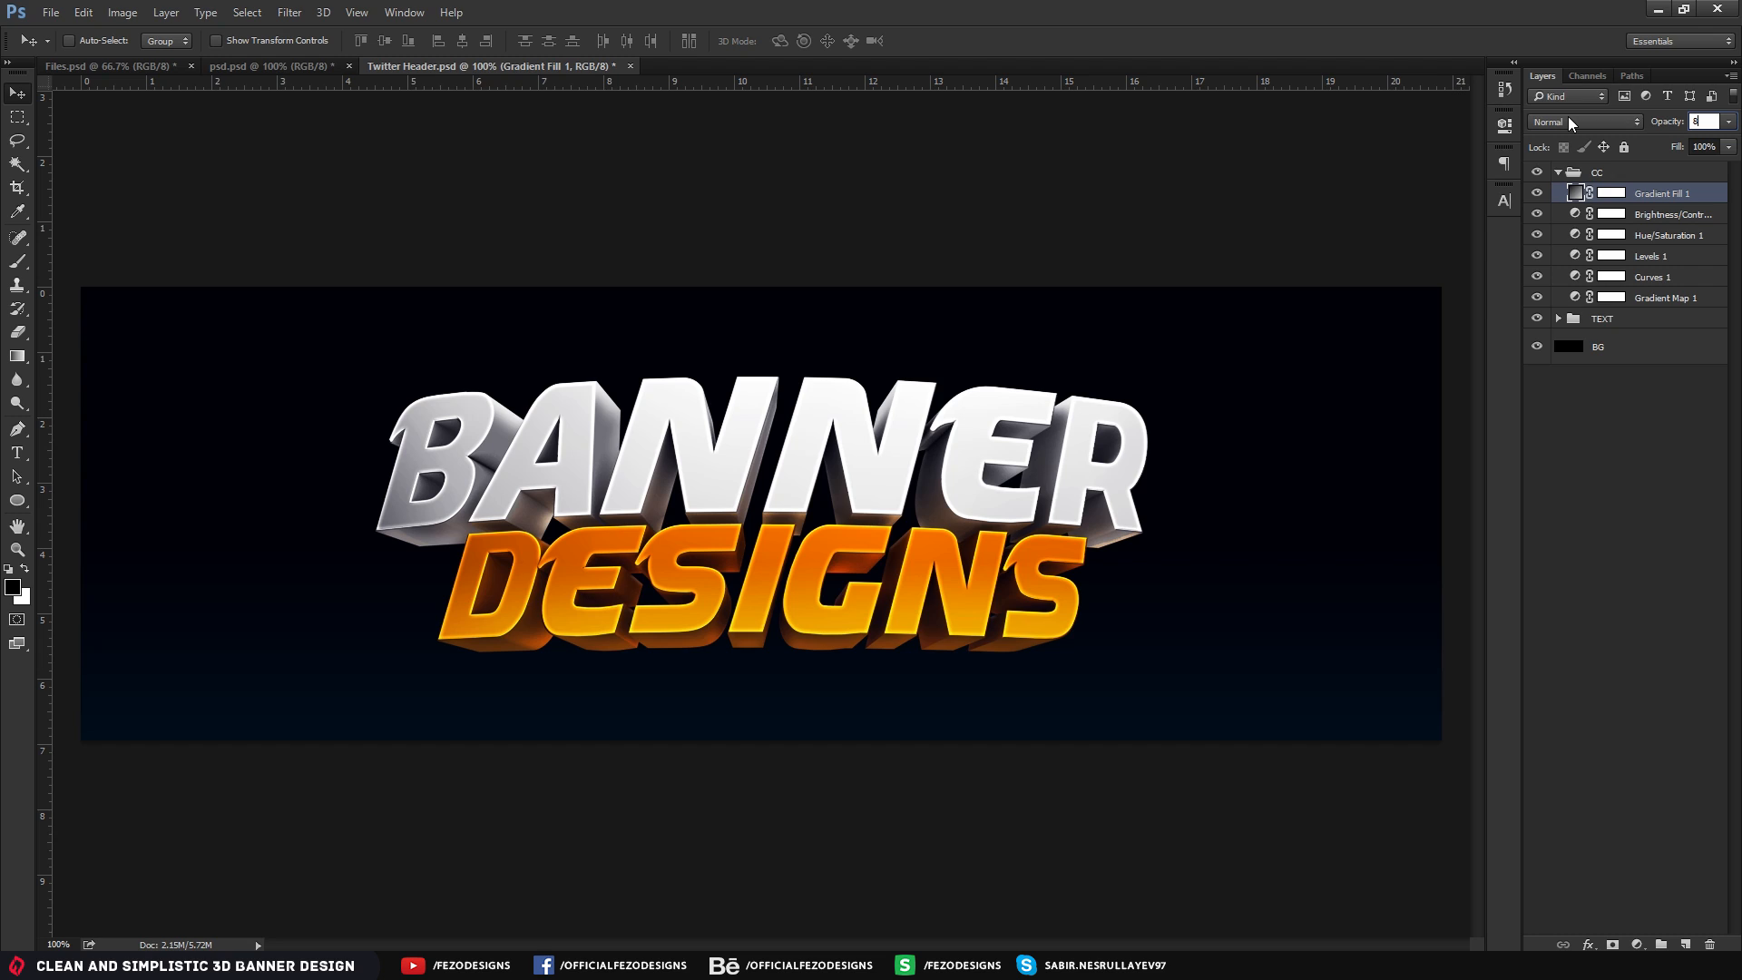
pyautogui.press('Return')
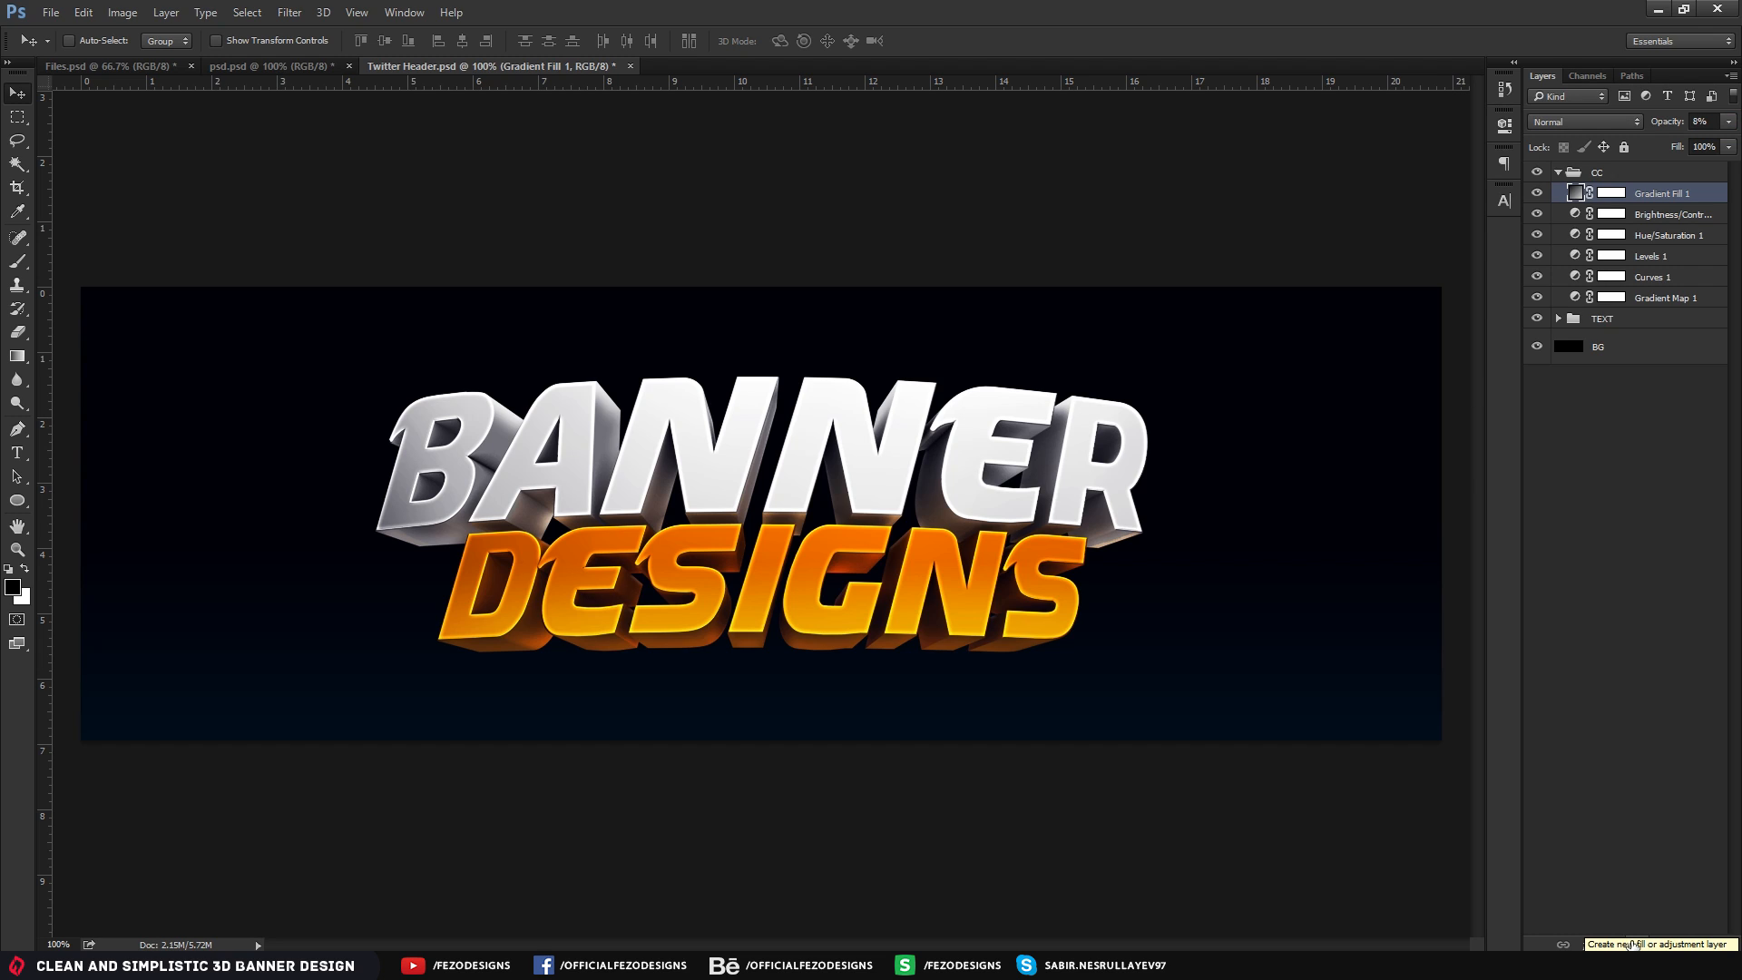
# Add a Color Lookup adjustment layer using 3Strip.look above the gradient fill, at 25% opacity
pyautogui.click(1634, 945)
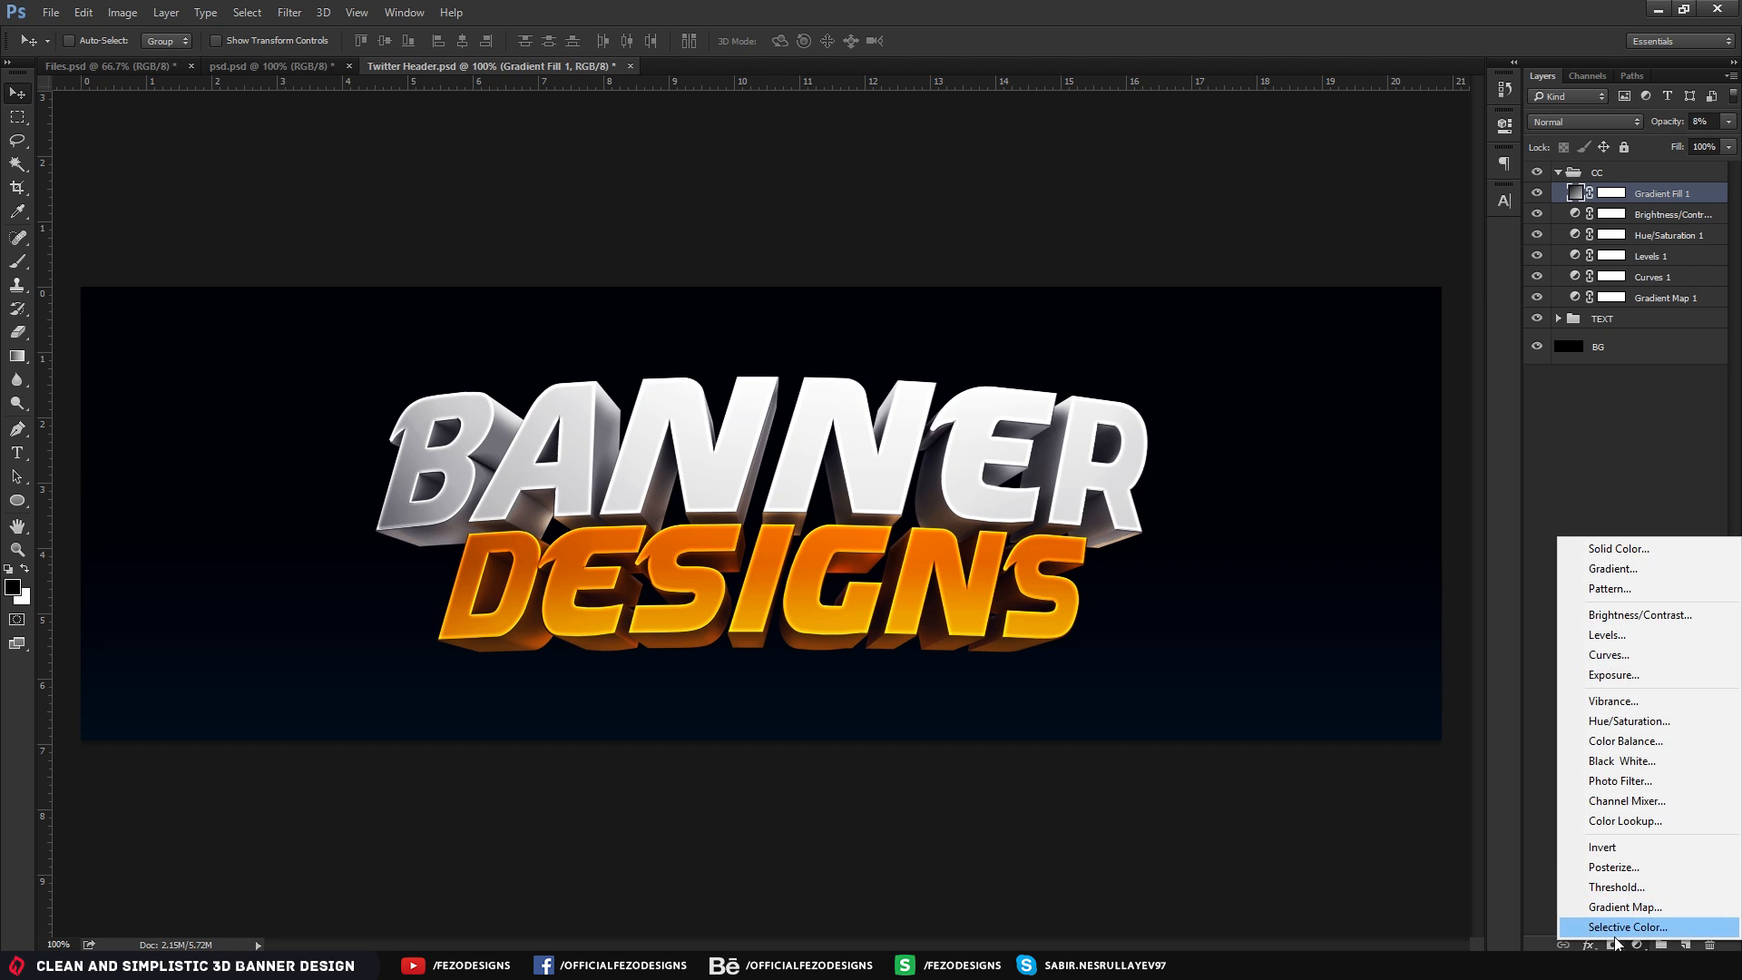
pyautogui.click(1631, 823)
pyautogui.click(1355, 168)
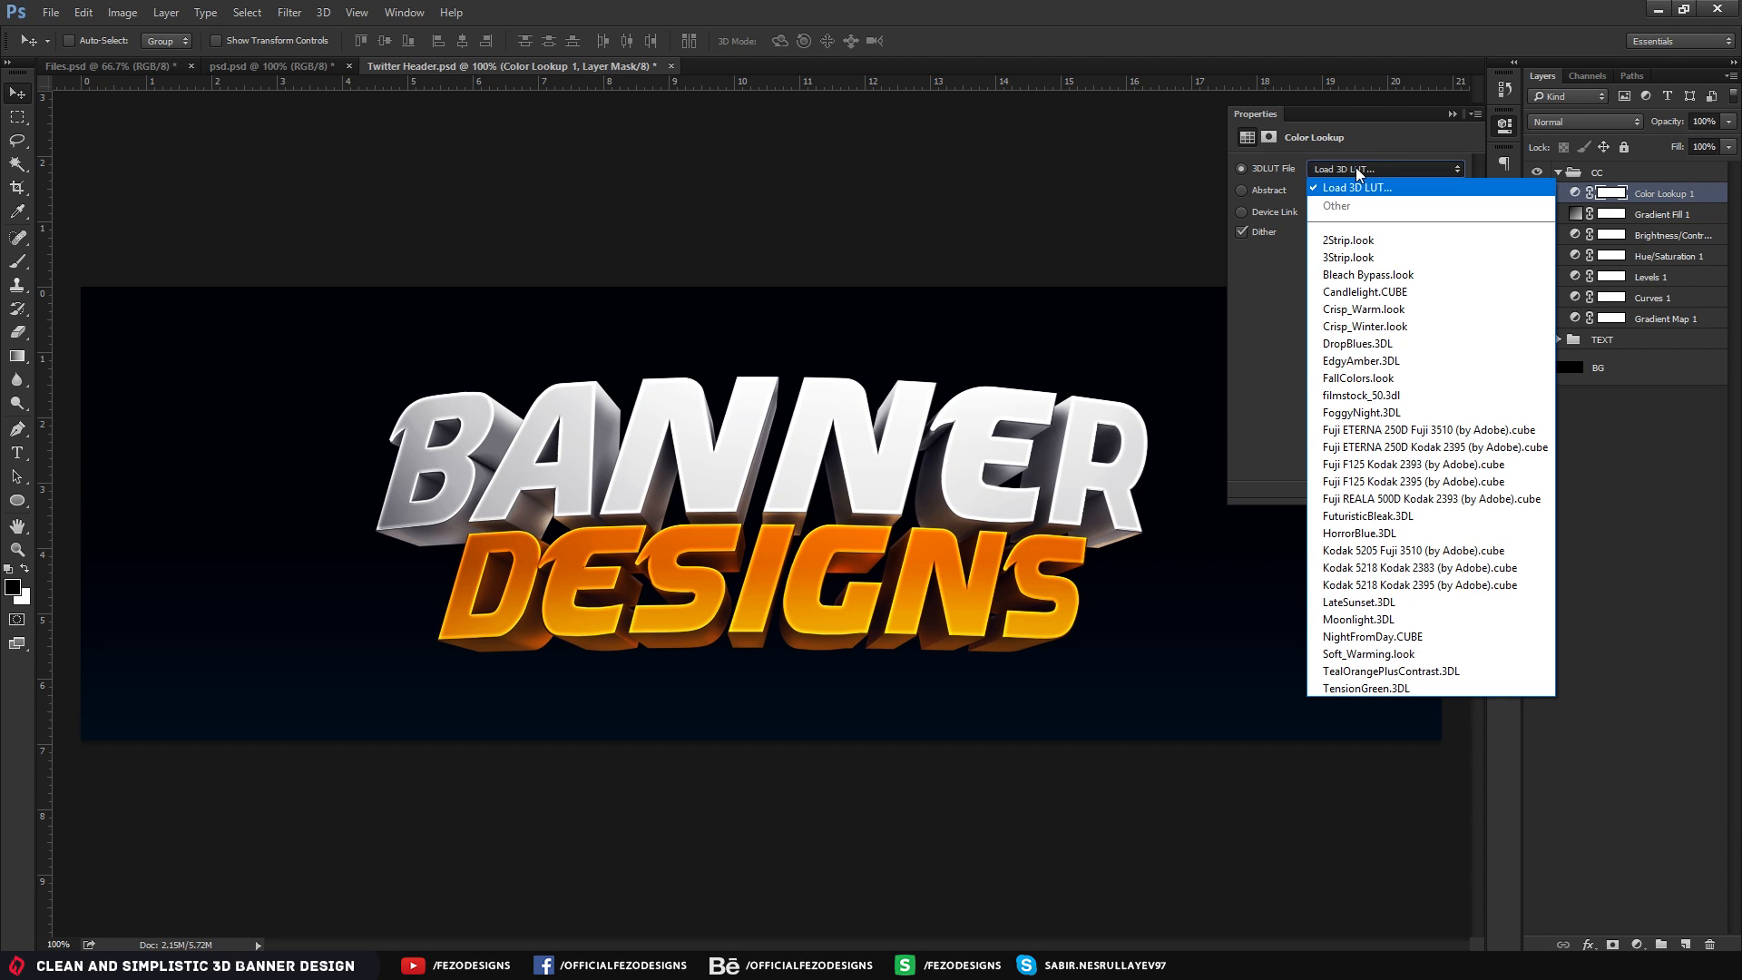
pyautogui.click(1347, 258)
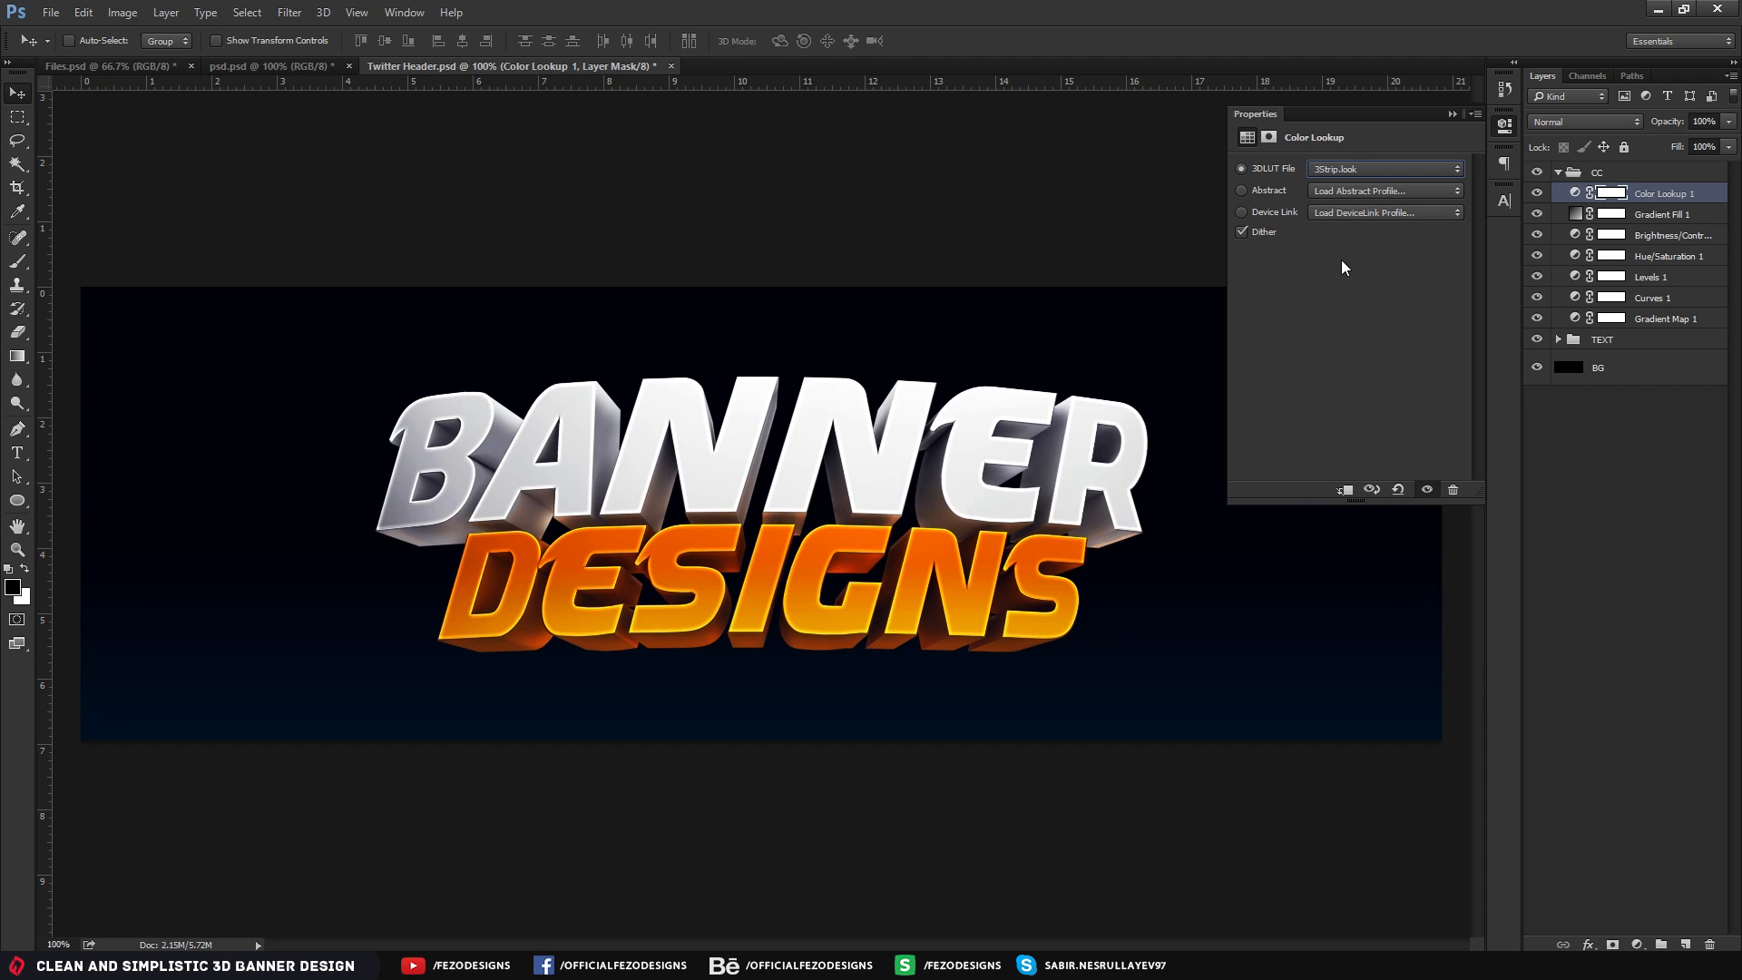
pyautogui.click(1662, 116)
pyautogui.write('25')
pyautogui.press('Return')
# Add a second Color Lookup adjustment layer using Crisp_Warm.look, at 25% opacity
pyautogui.click(1635, 944)
pyautogui.click(1630, 824)
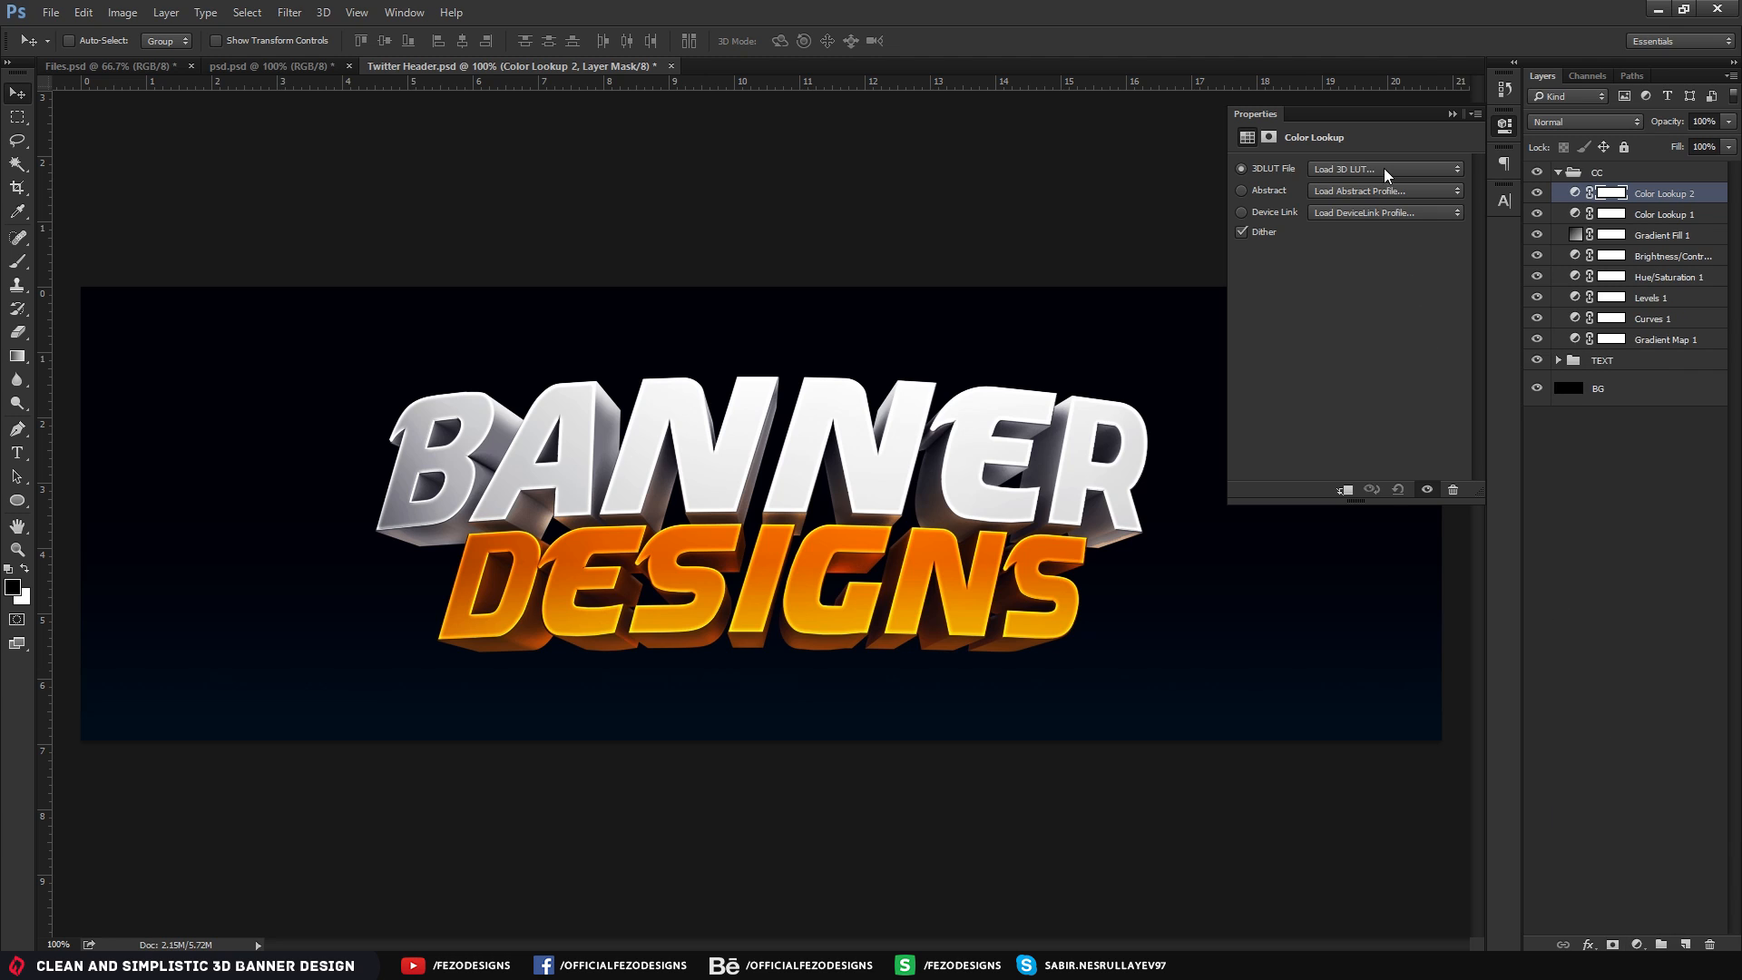
pyautogui.click(1383, 169)
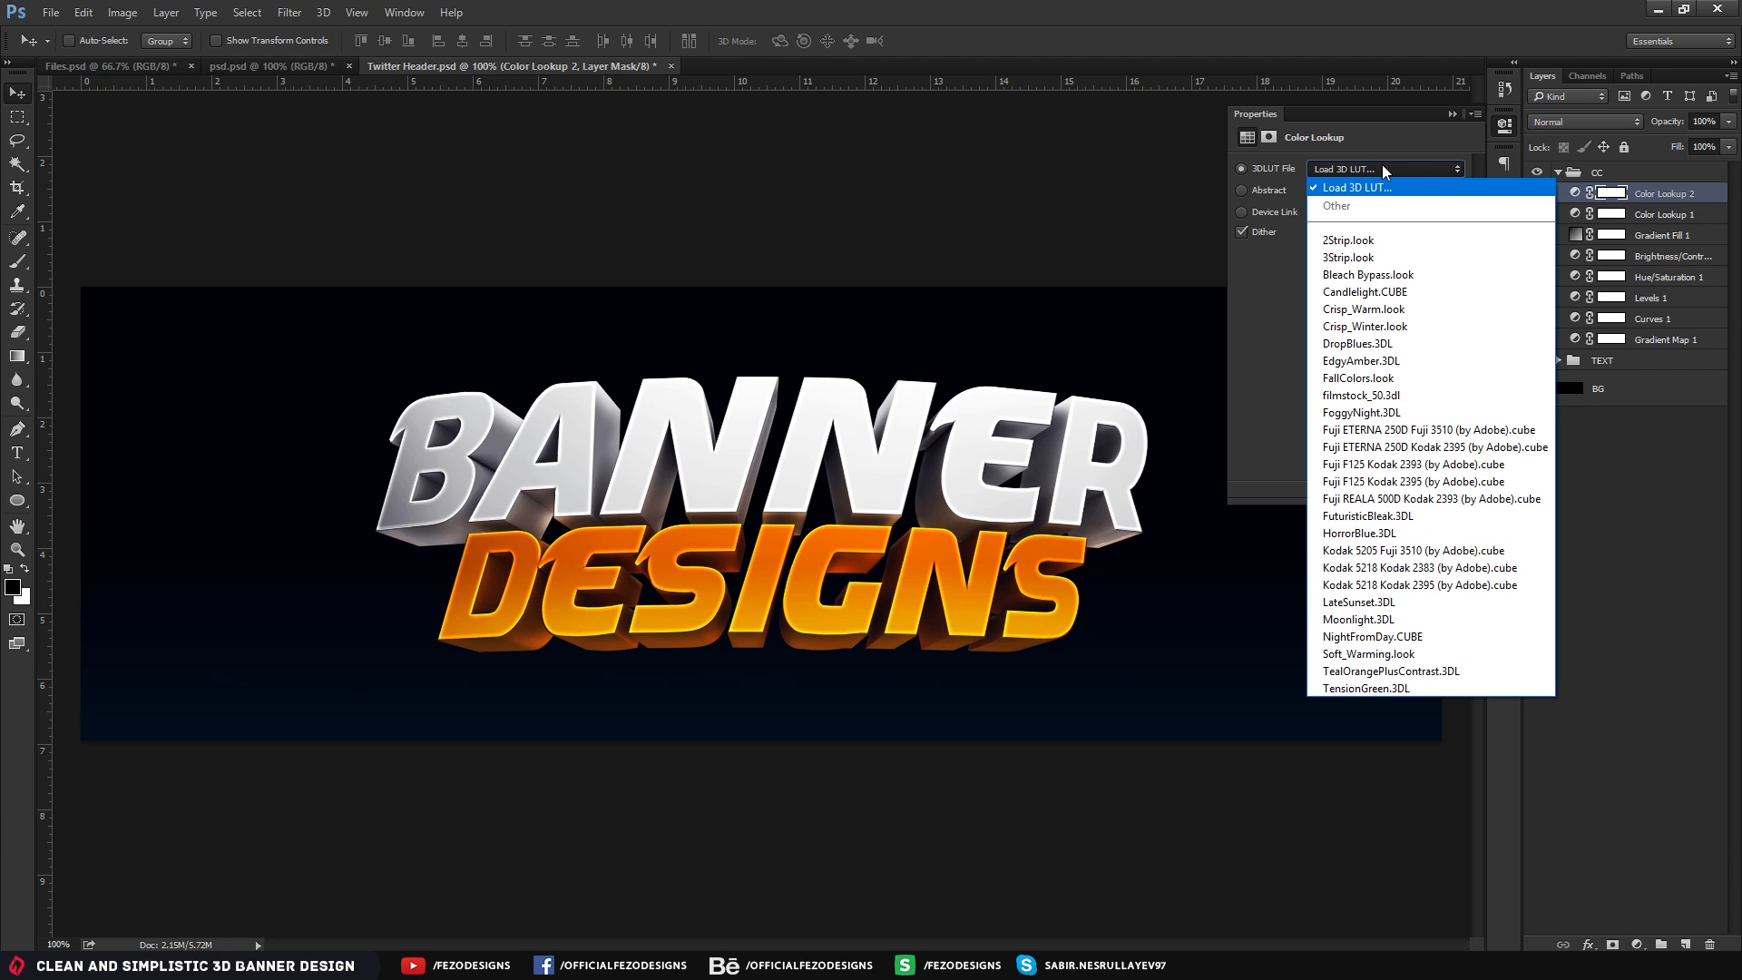
pyautogui.click(1413, 312)
pyautogui.doubleClick(1703, 121)
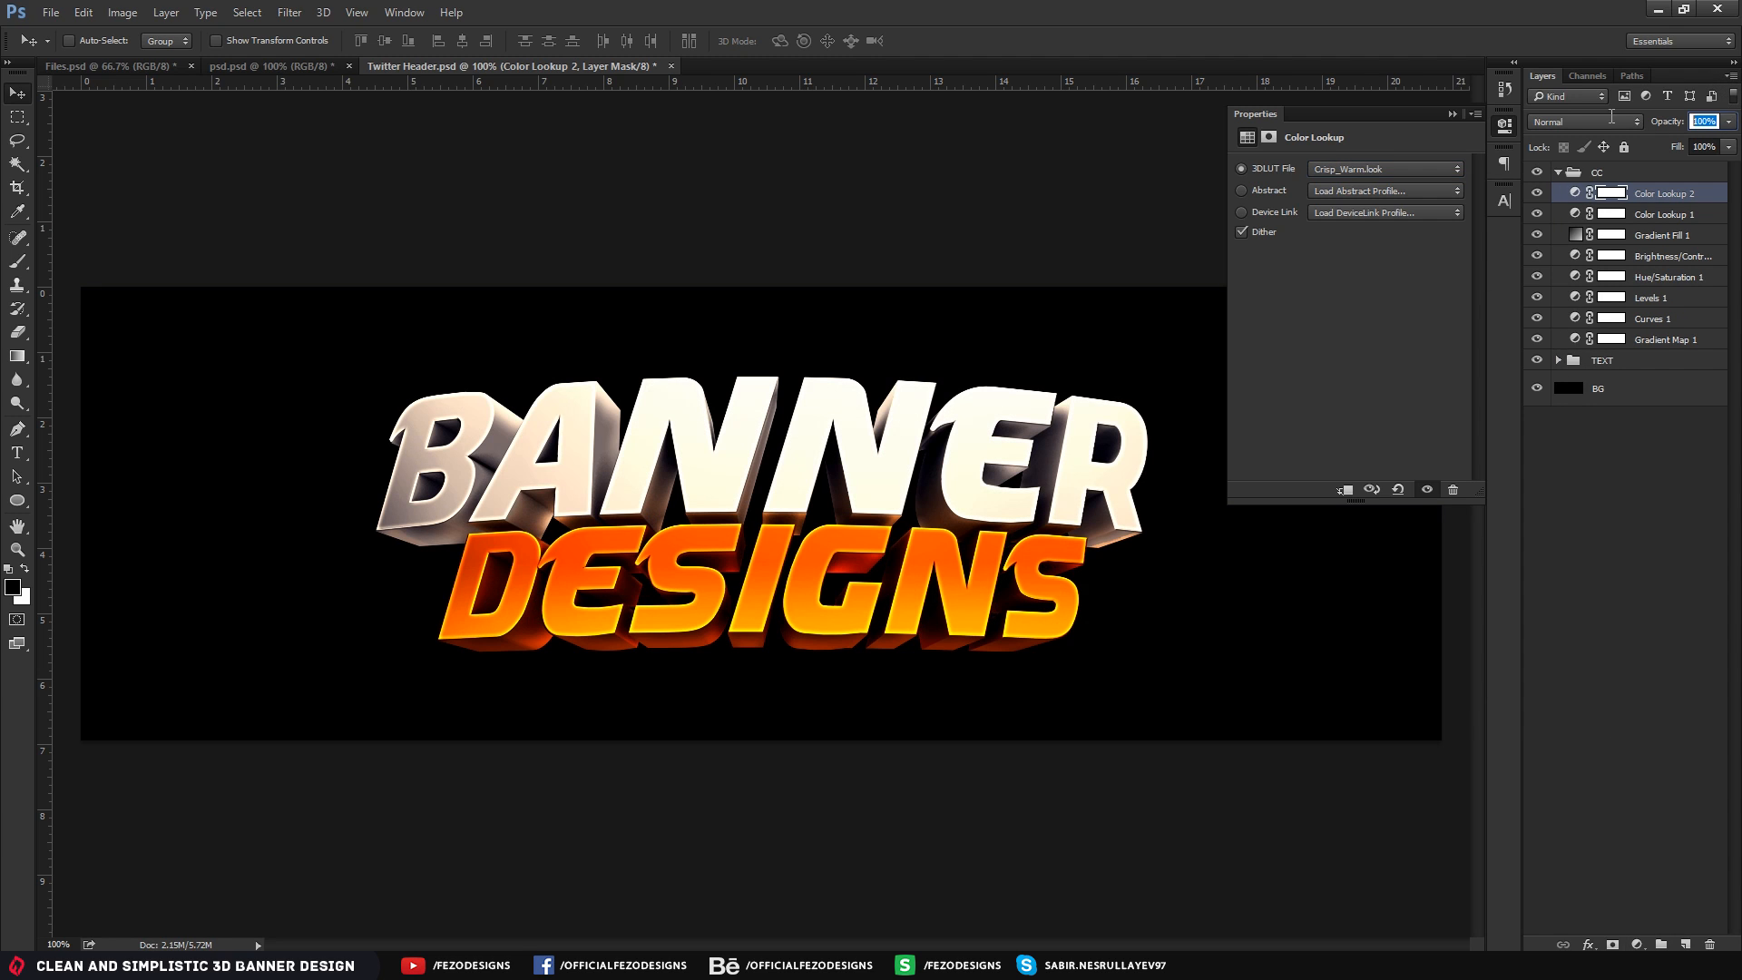
pyautogui.write('25')
pyautogui.press('Return')
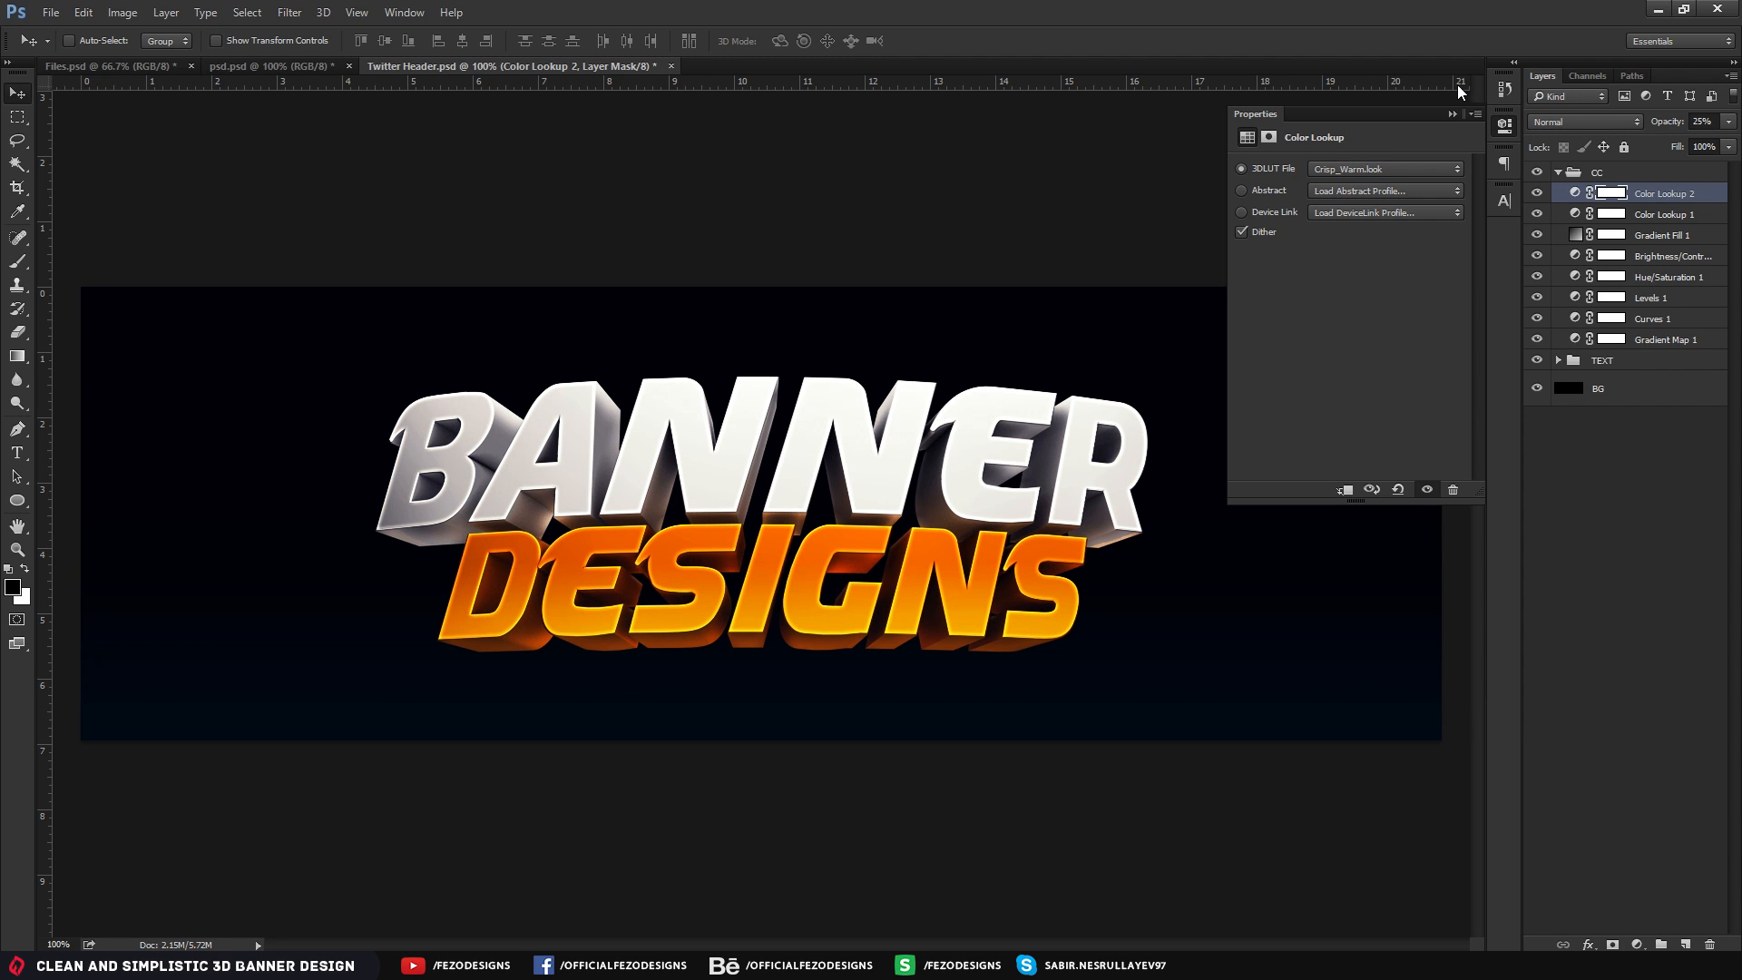
# Add a third Color Lookup adjustment layer using Crisp_Winter.look, at 25% opacity, and close its properties
pyautogui.click(1638, 944)
pyautogui.click(1647, 817)
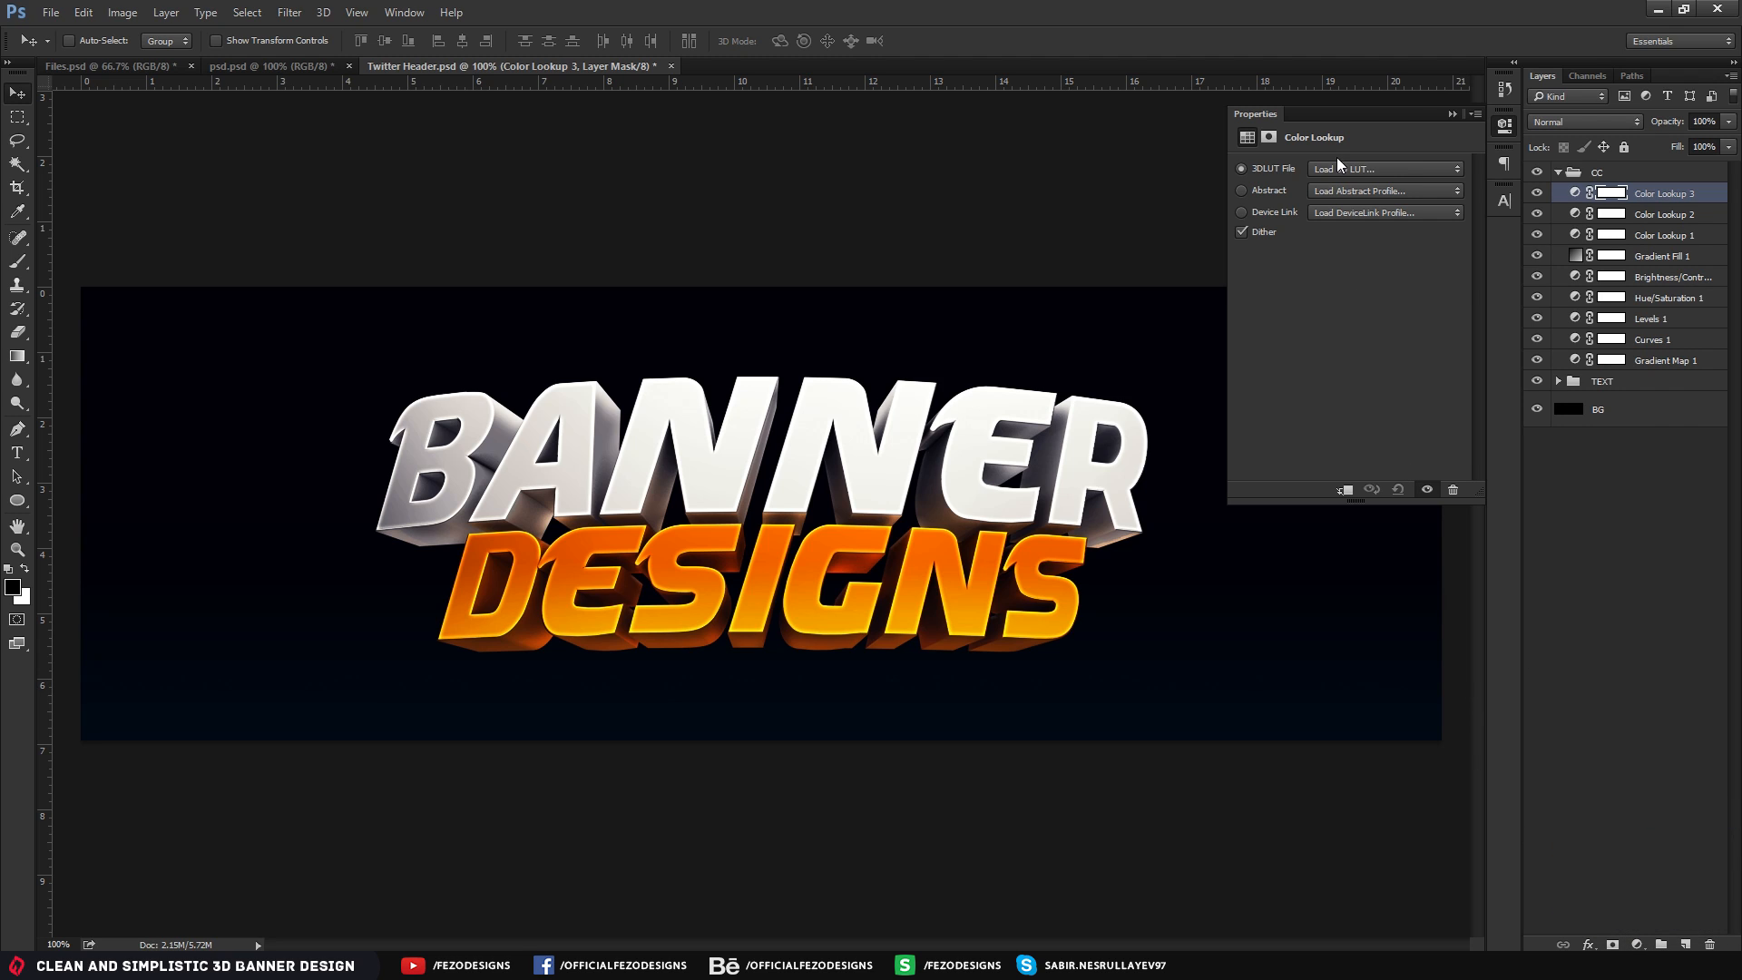
pyautogui.click(1341, 166)
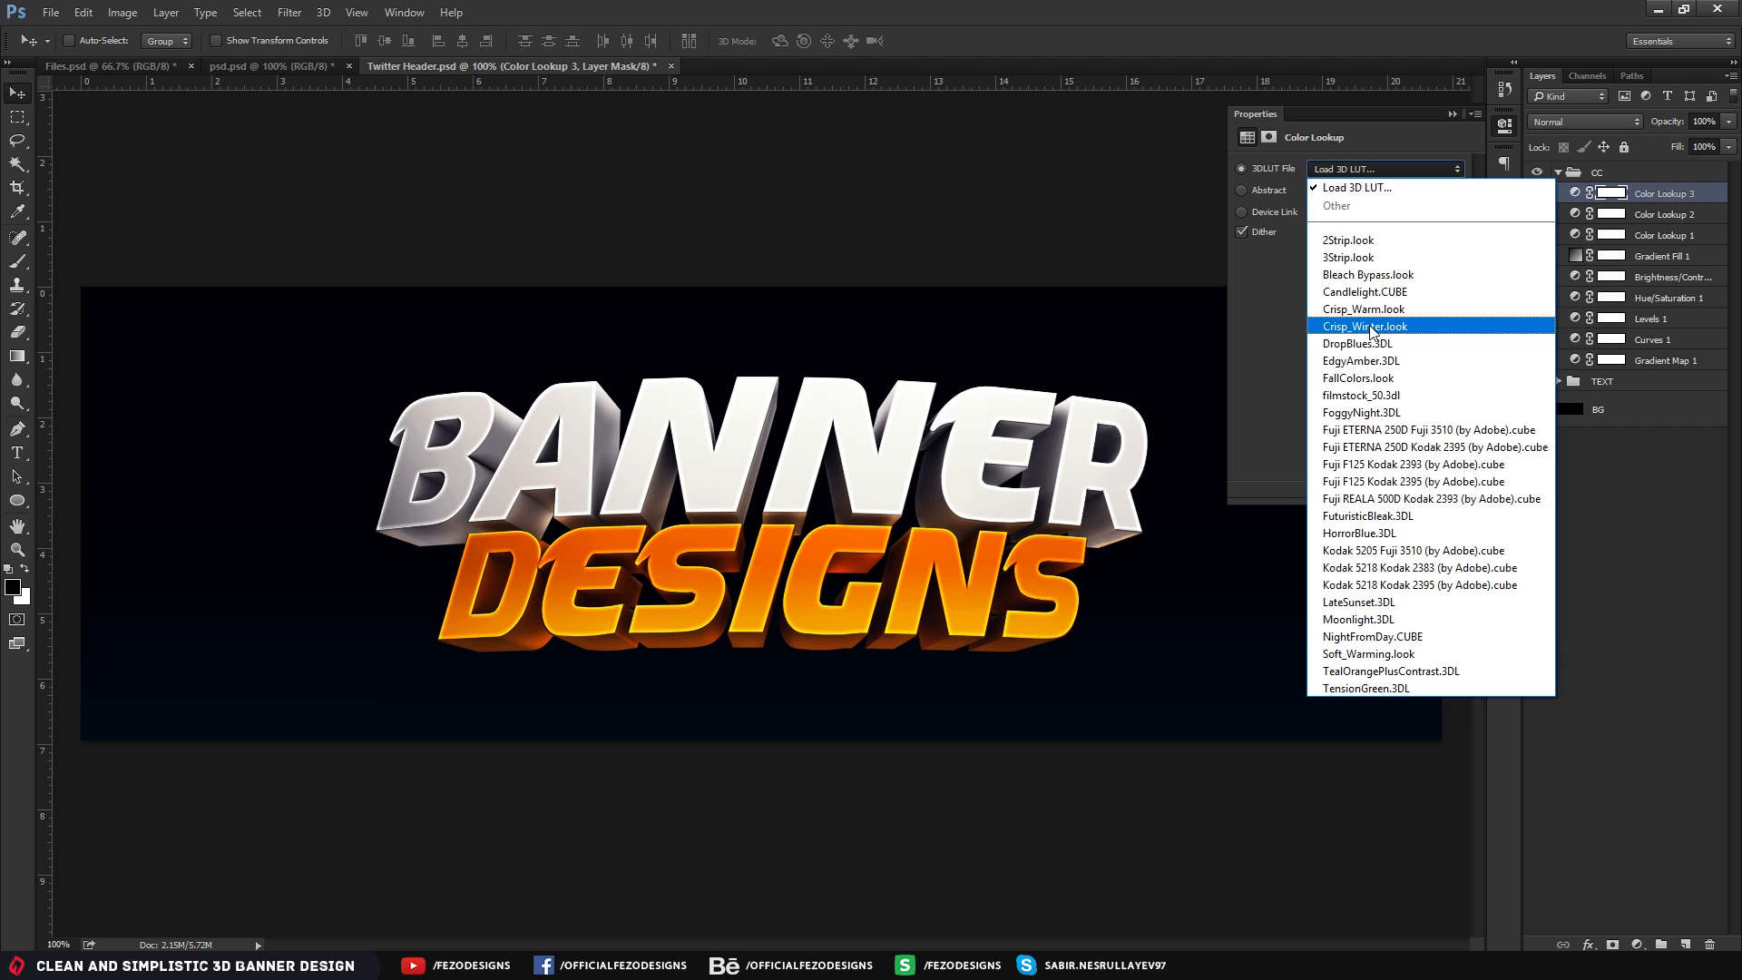
pyautogui.click(1365, 327)
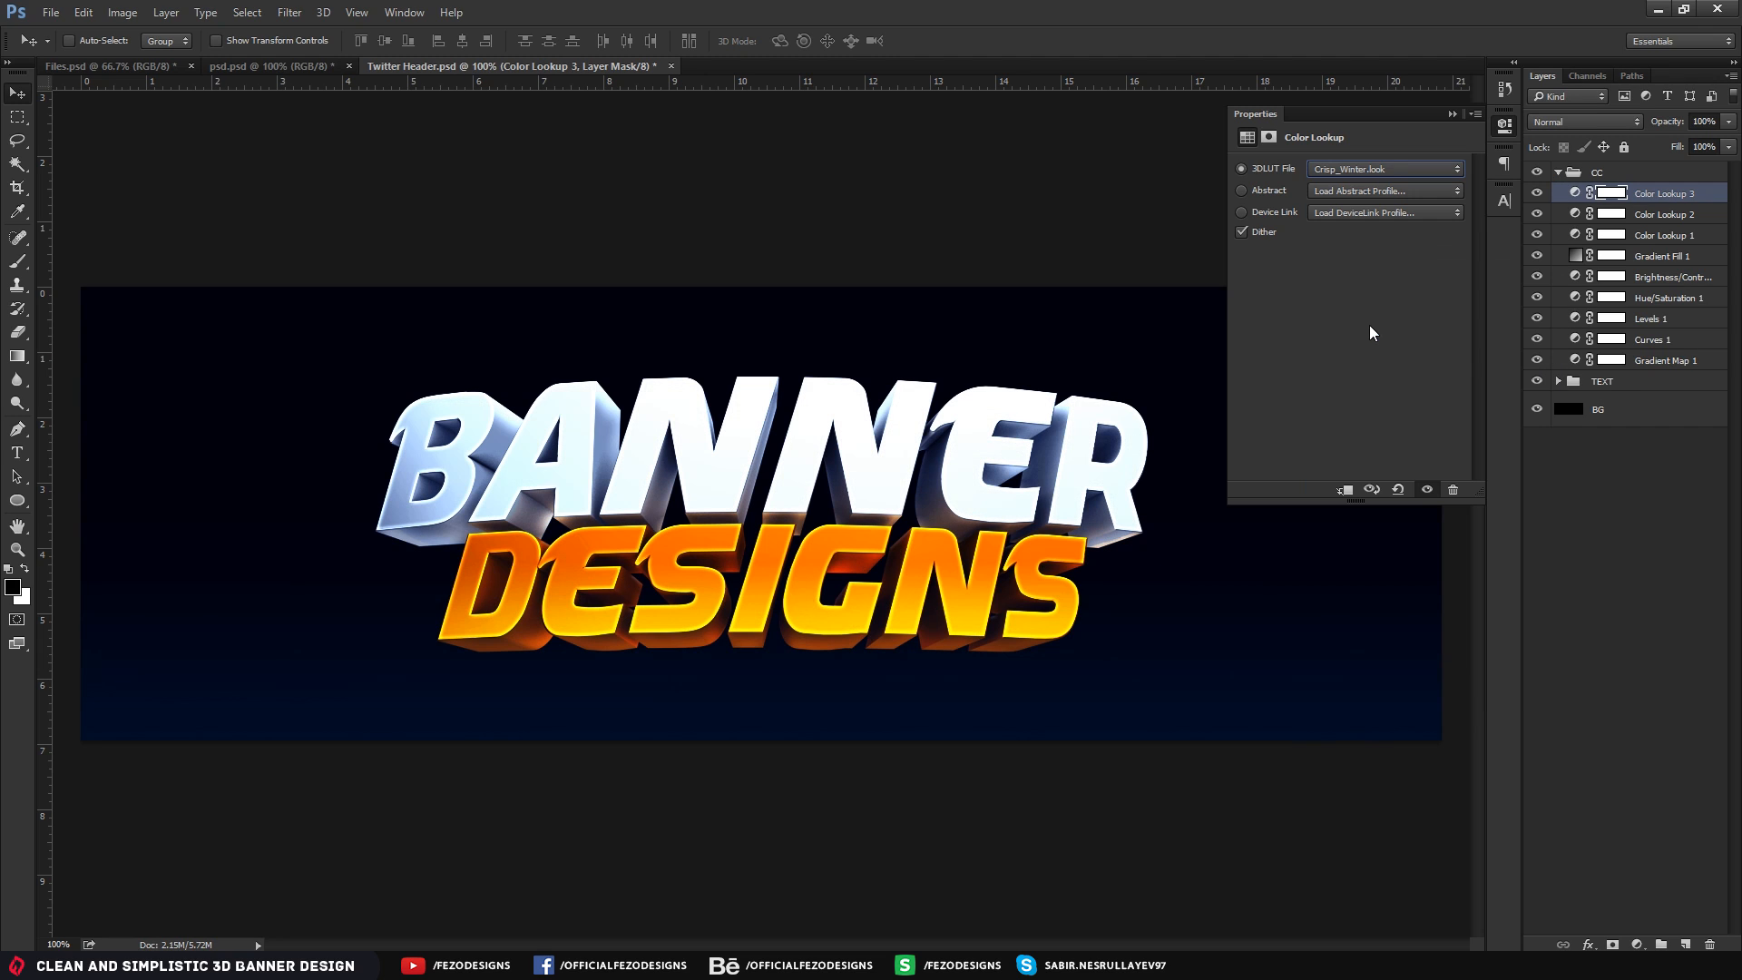
pyautogui.click(1706, 121)
pyautogui.write('25')
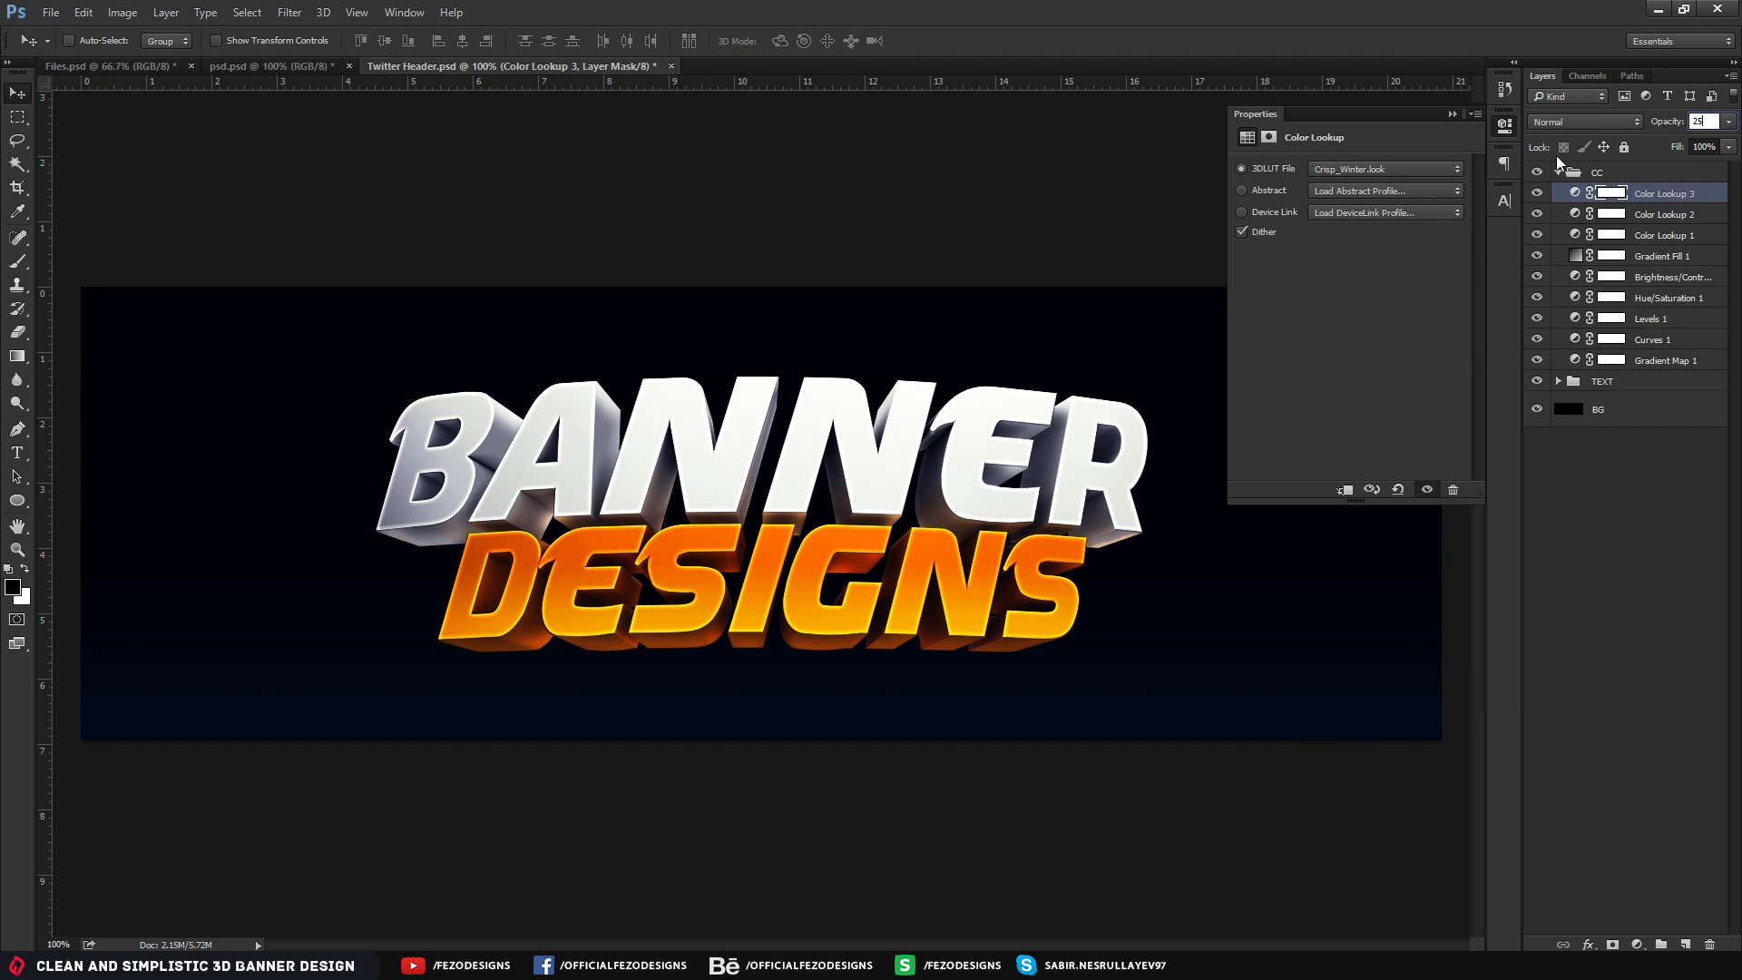
pyautogui.press('Return')
pyautogui.click(1452, 114)
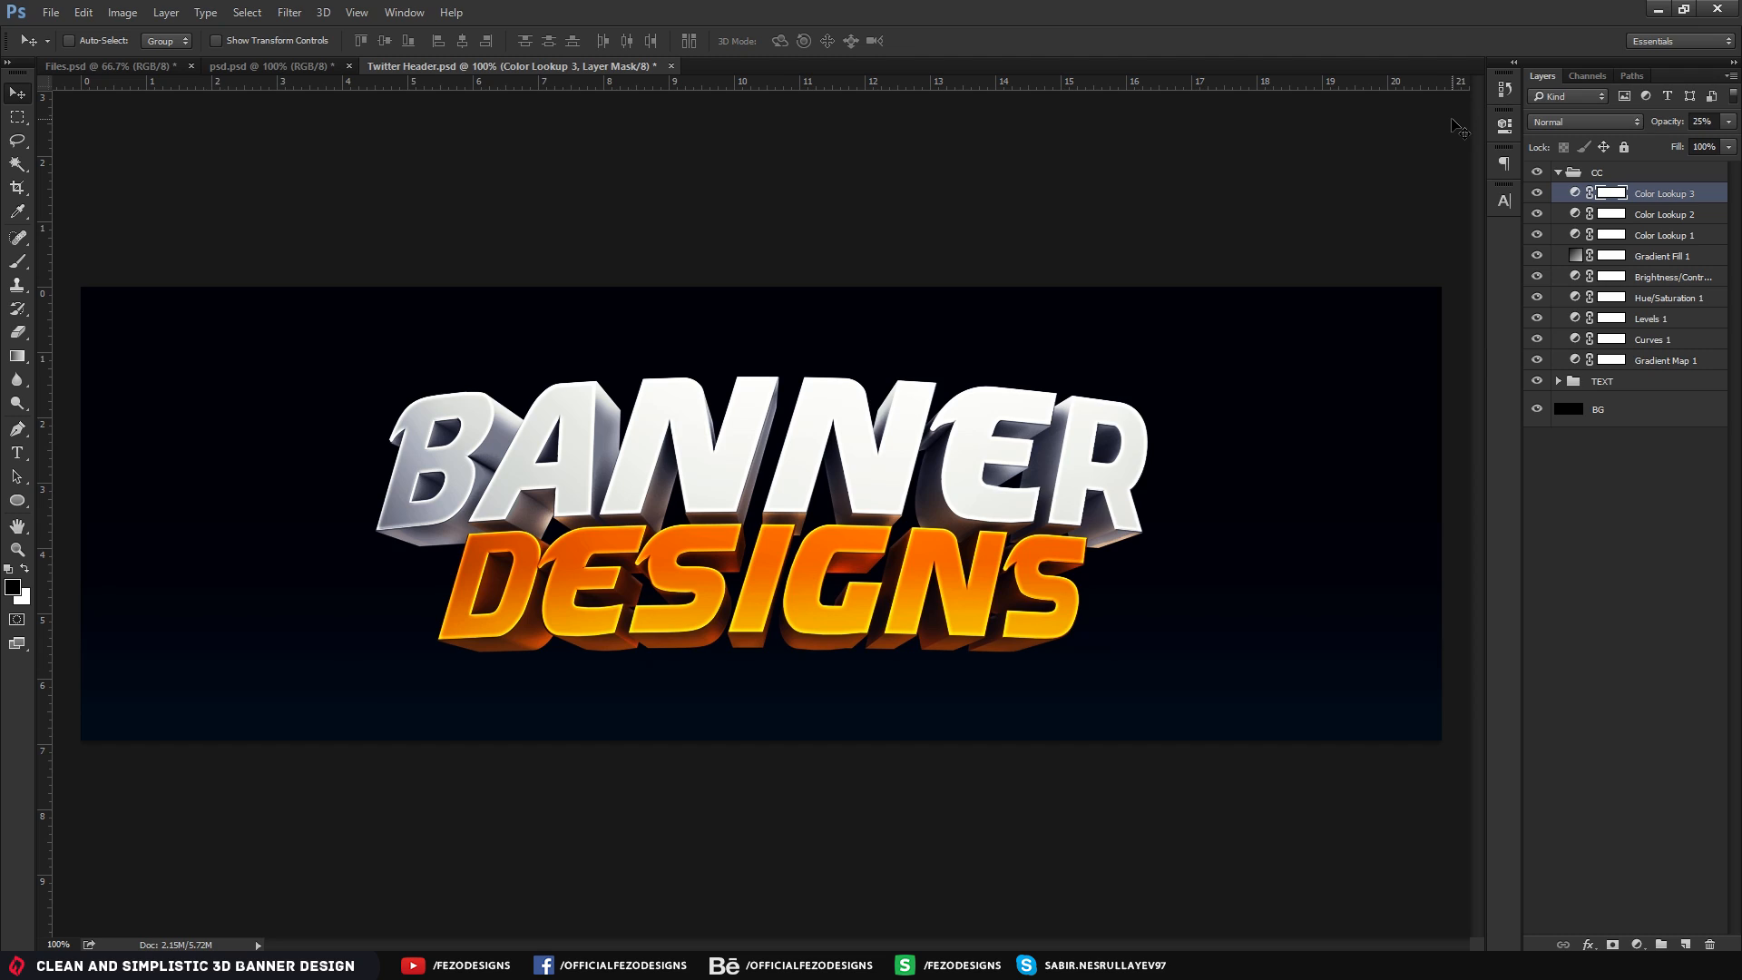
# Collapse the CC group, expand the TEXT group, and create a layer named "black color" above render1
pyautogui.click(1557, 173)
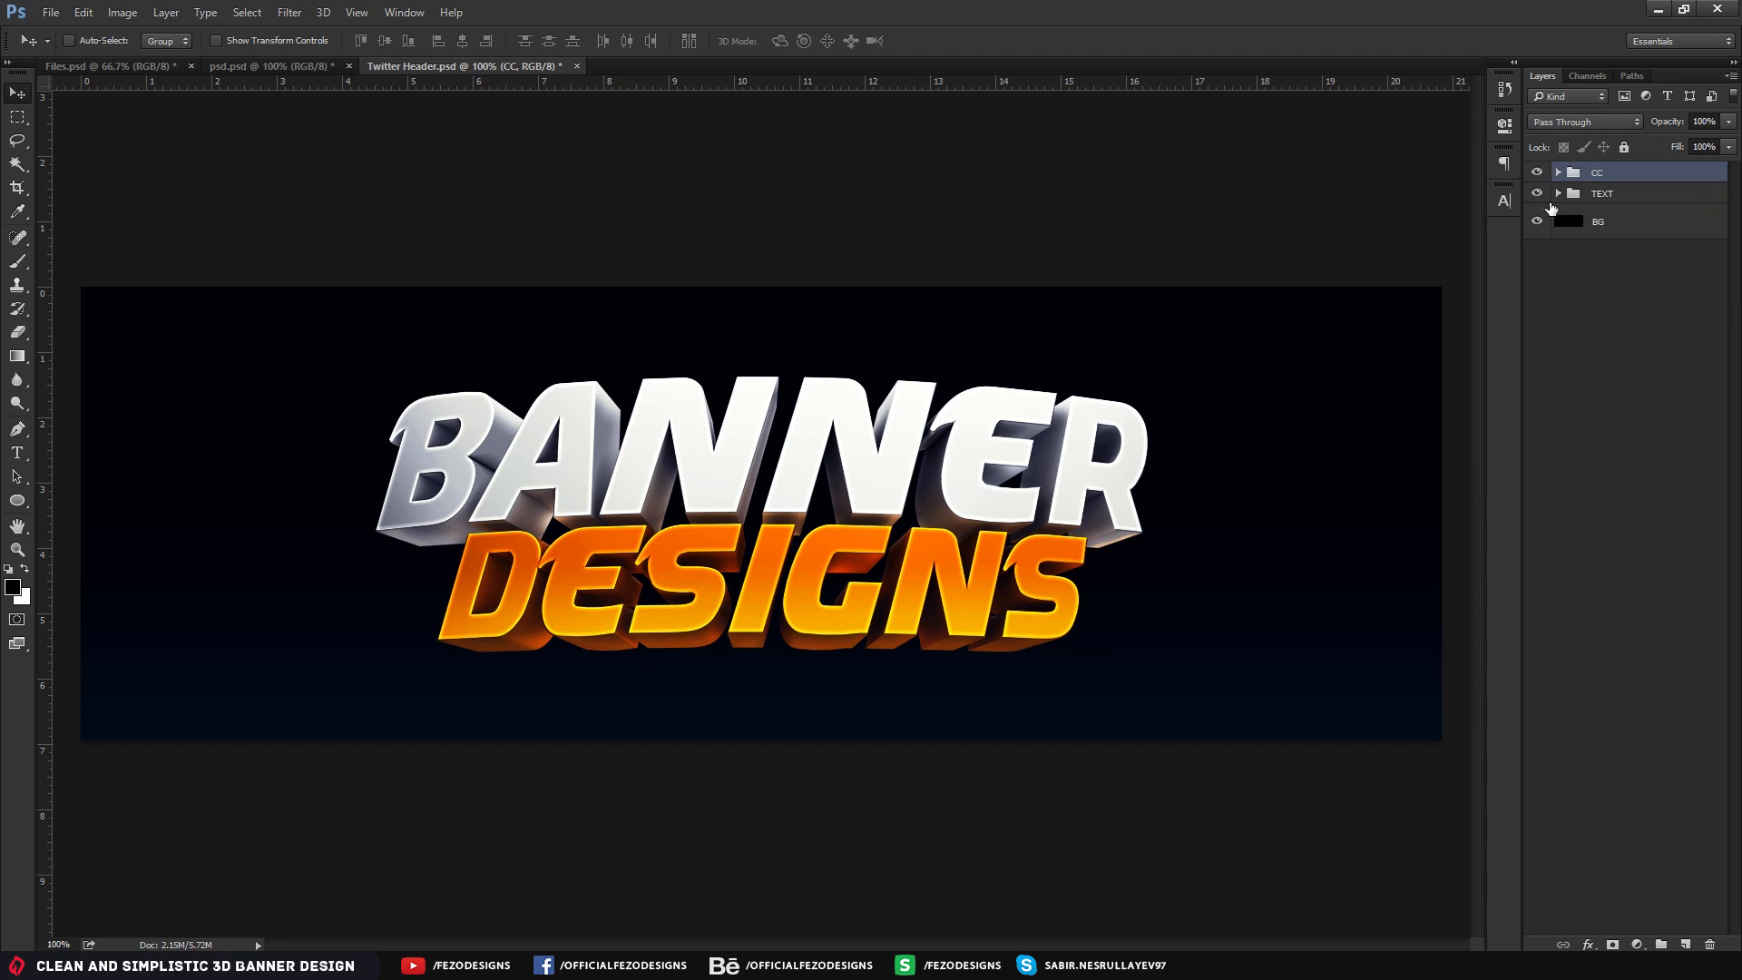
pyautogui.click(1579, 193)
pyautogui.click(1559, 193)
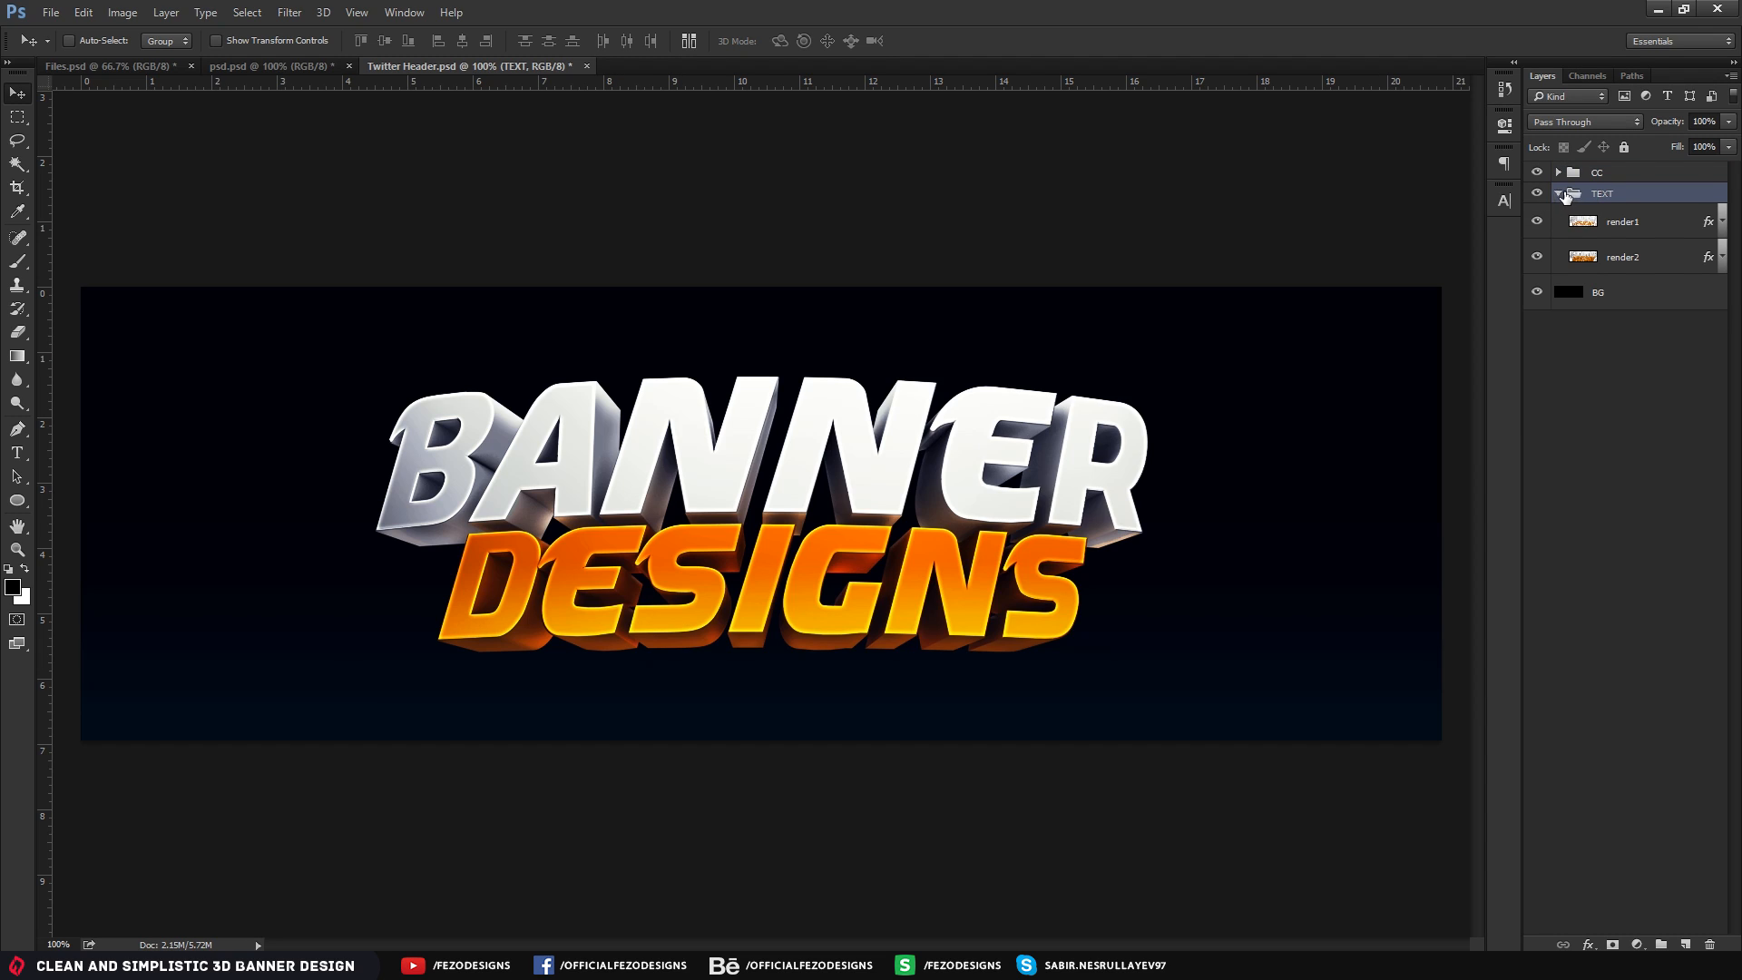
pyautogui.click(1638, 227)
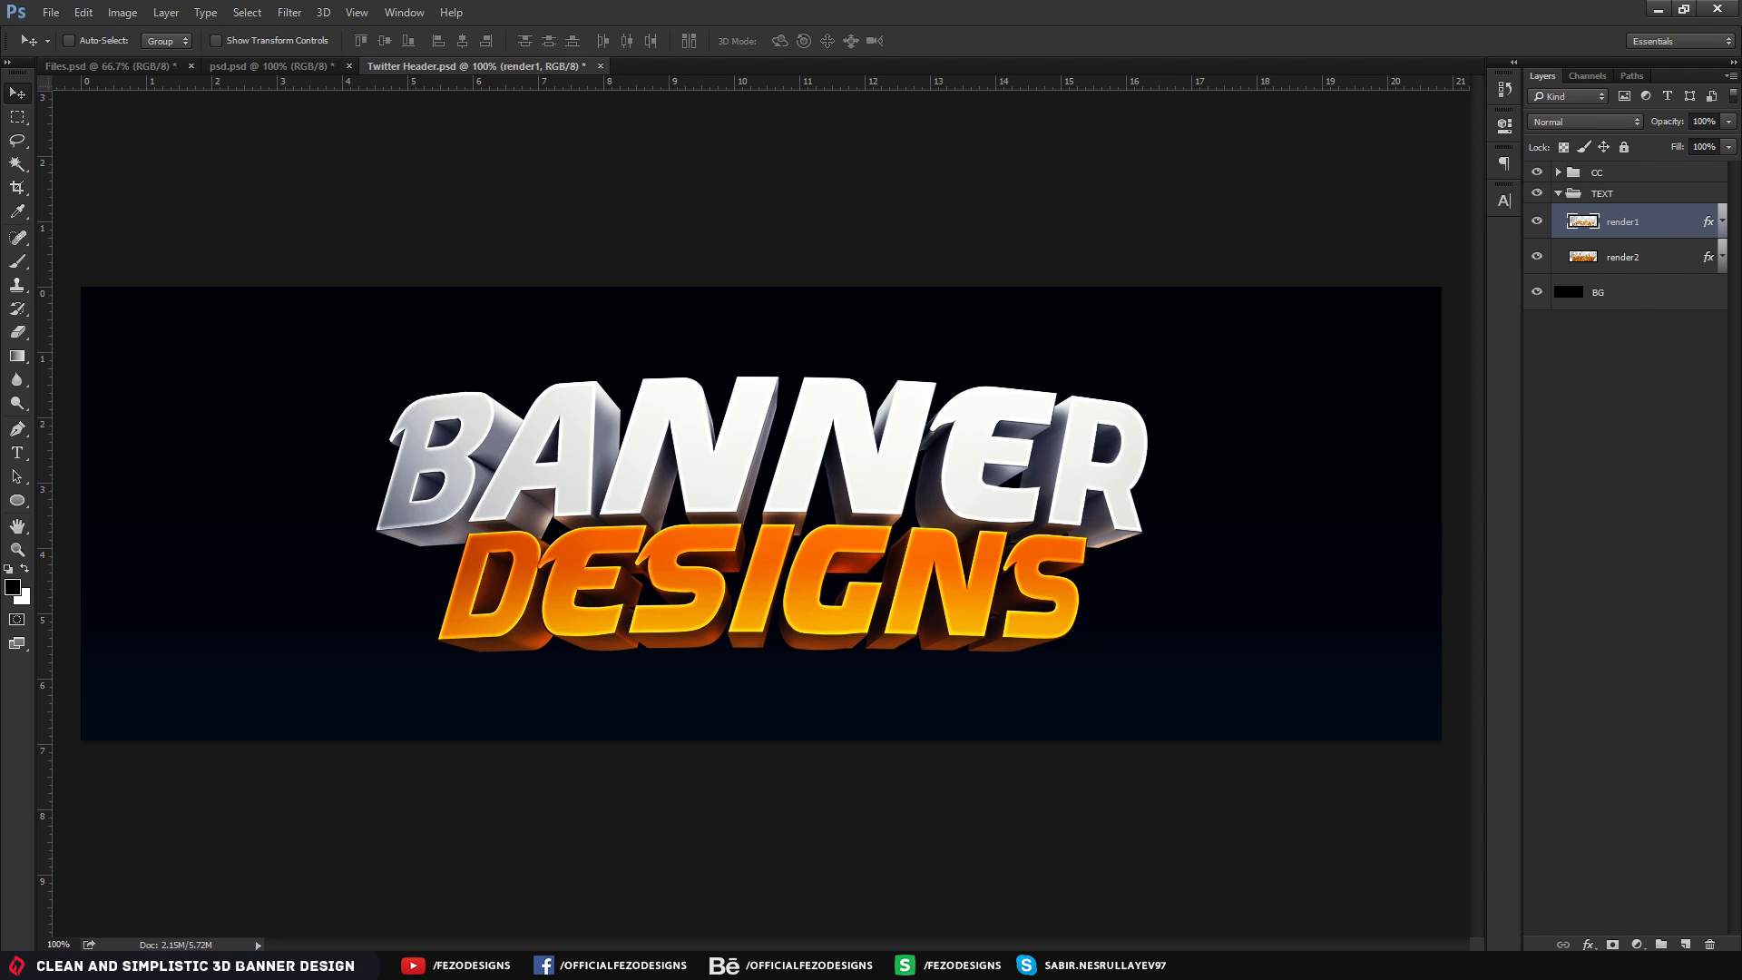
pyautogui.click(1684, 945)
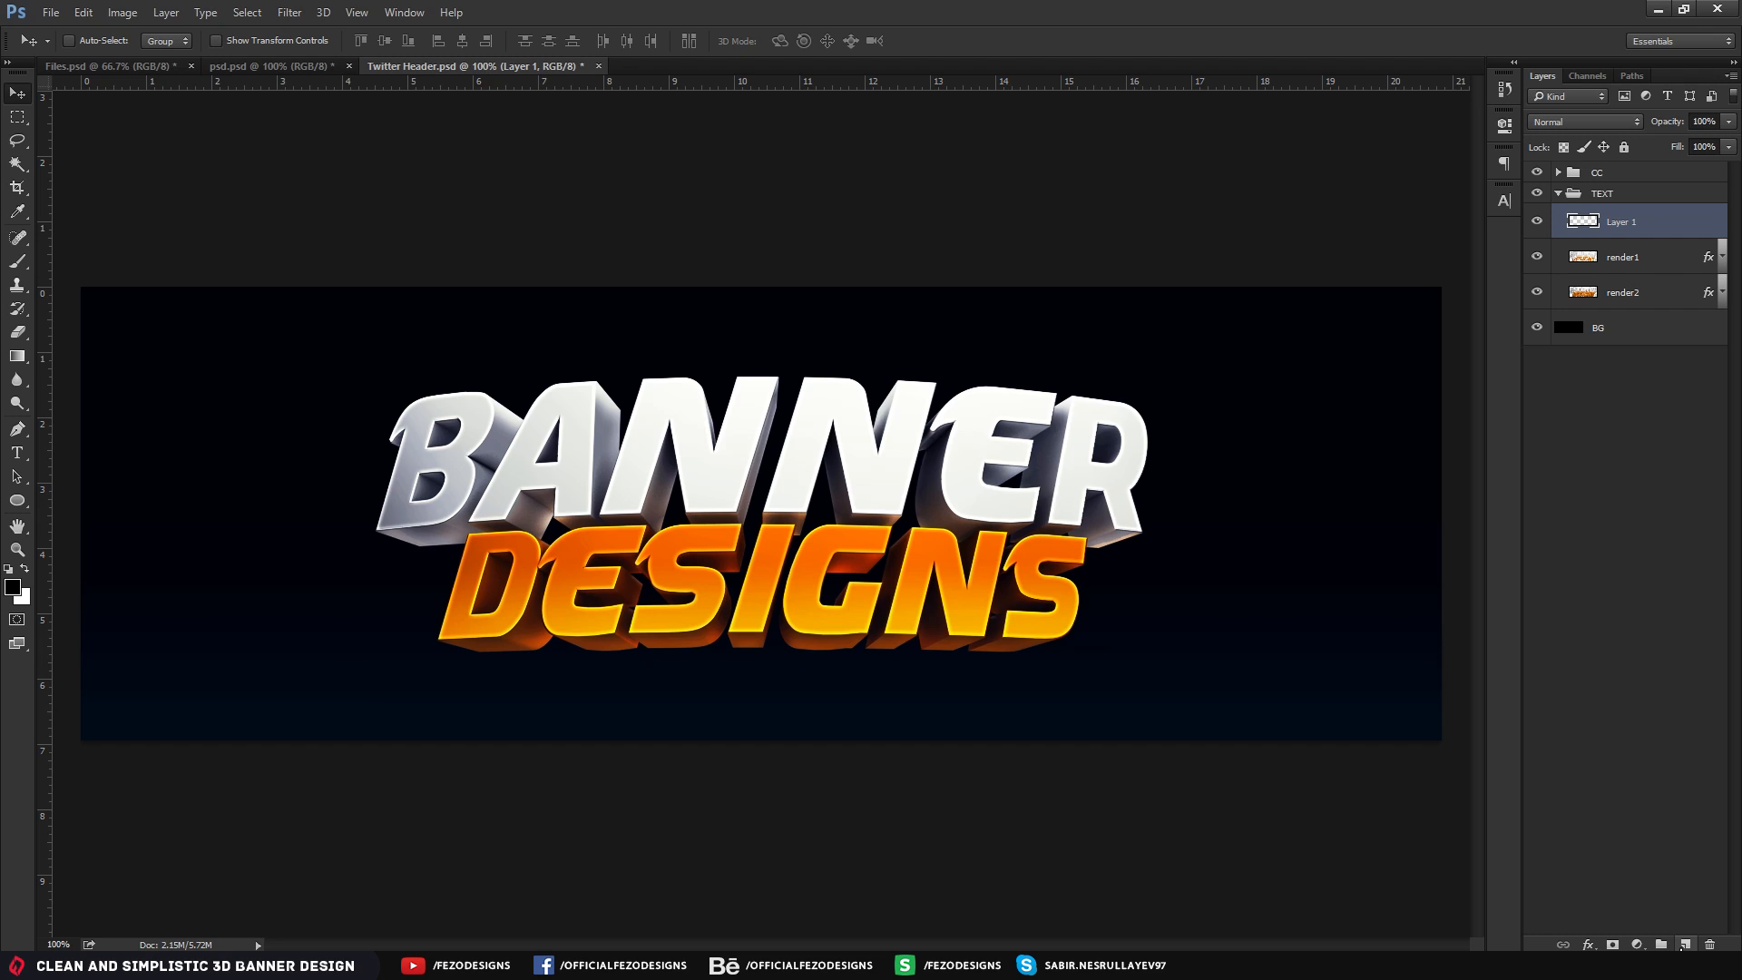
pyautogui.doubleClick(1618, 224)
pyautogui.write('deack color')
pyautogui.press('Return')
pyautogui.rightClick(1669, 219)
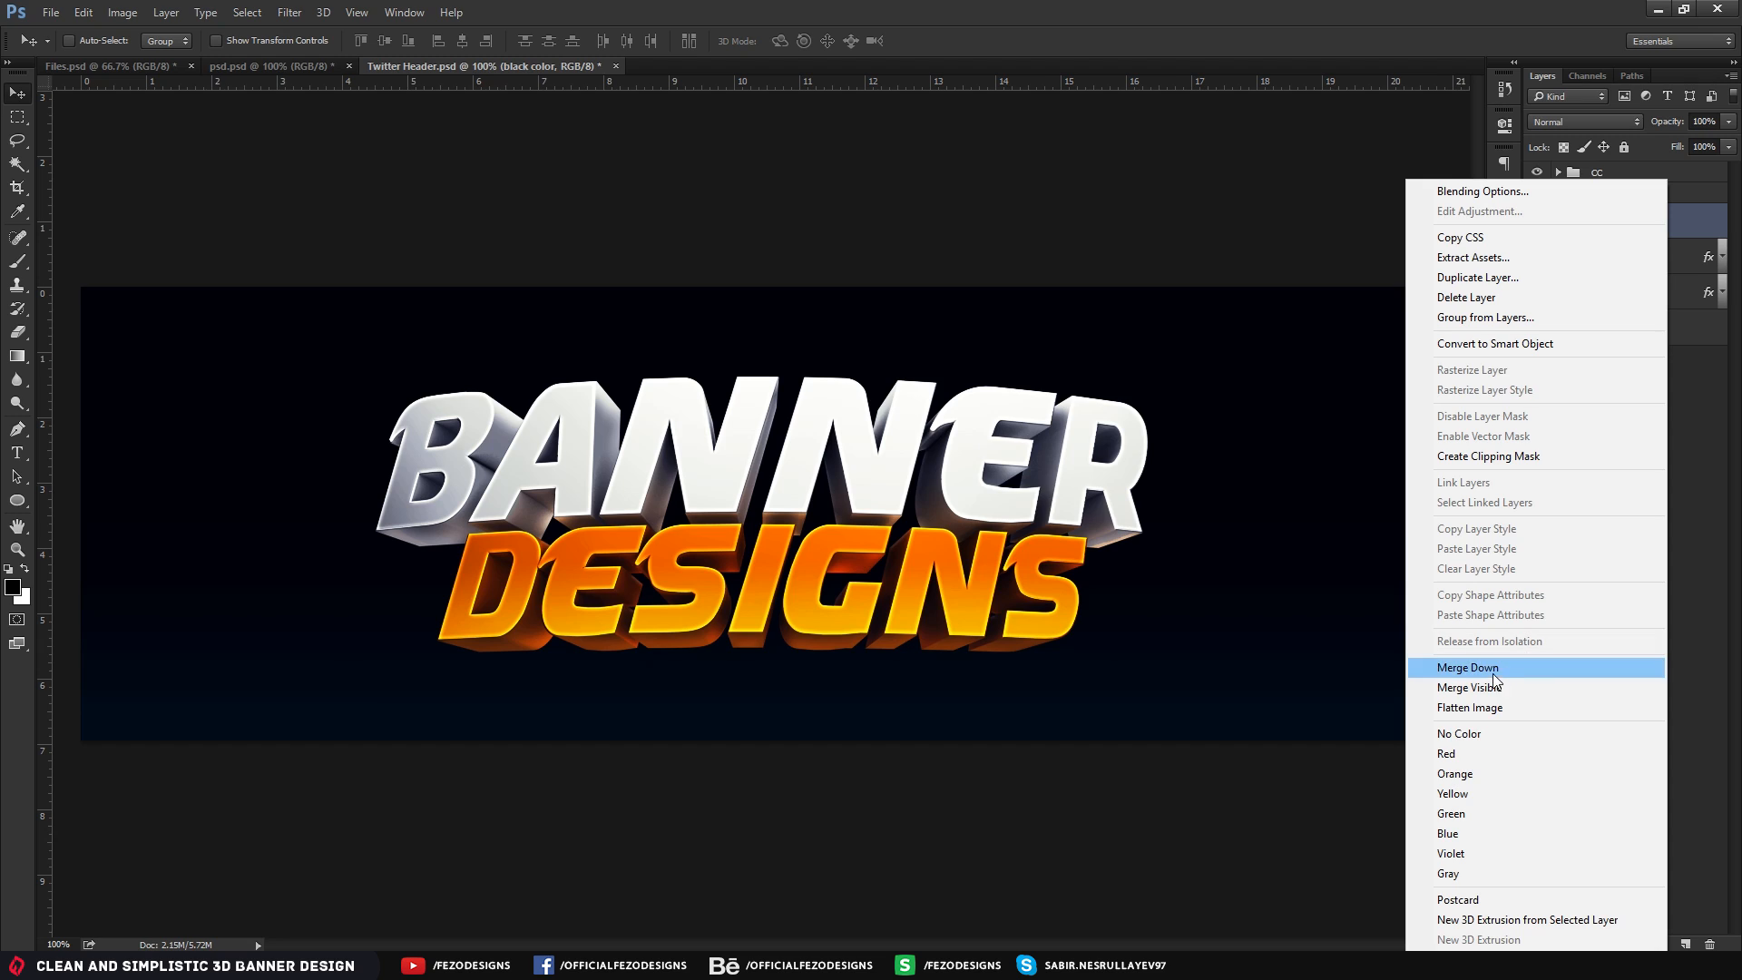
pyautogui.click(1508, 465)
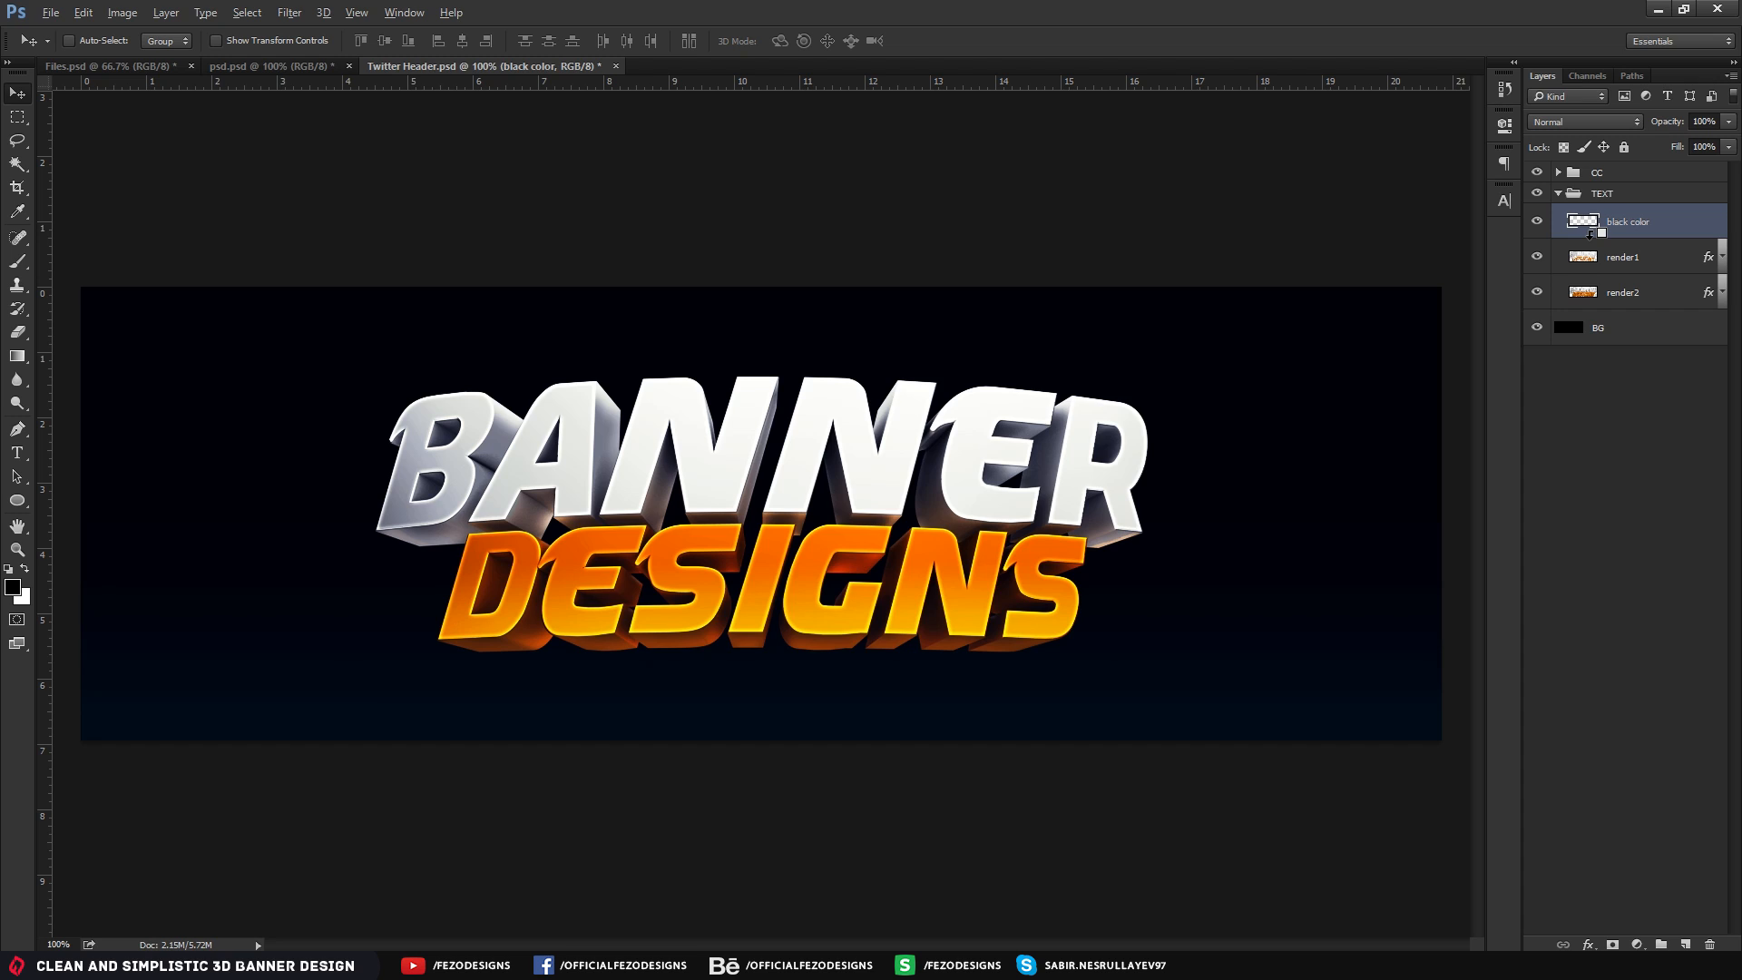
pyautogui.keyDown('alt'); pyautogui.click(1589, 234); pyautogui.keyUp('alt')
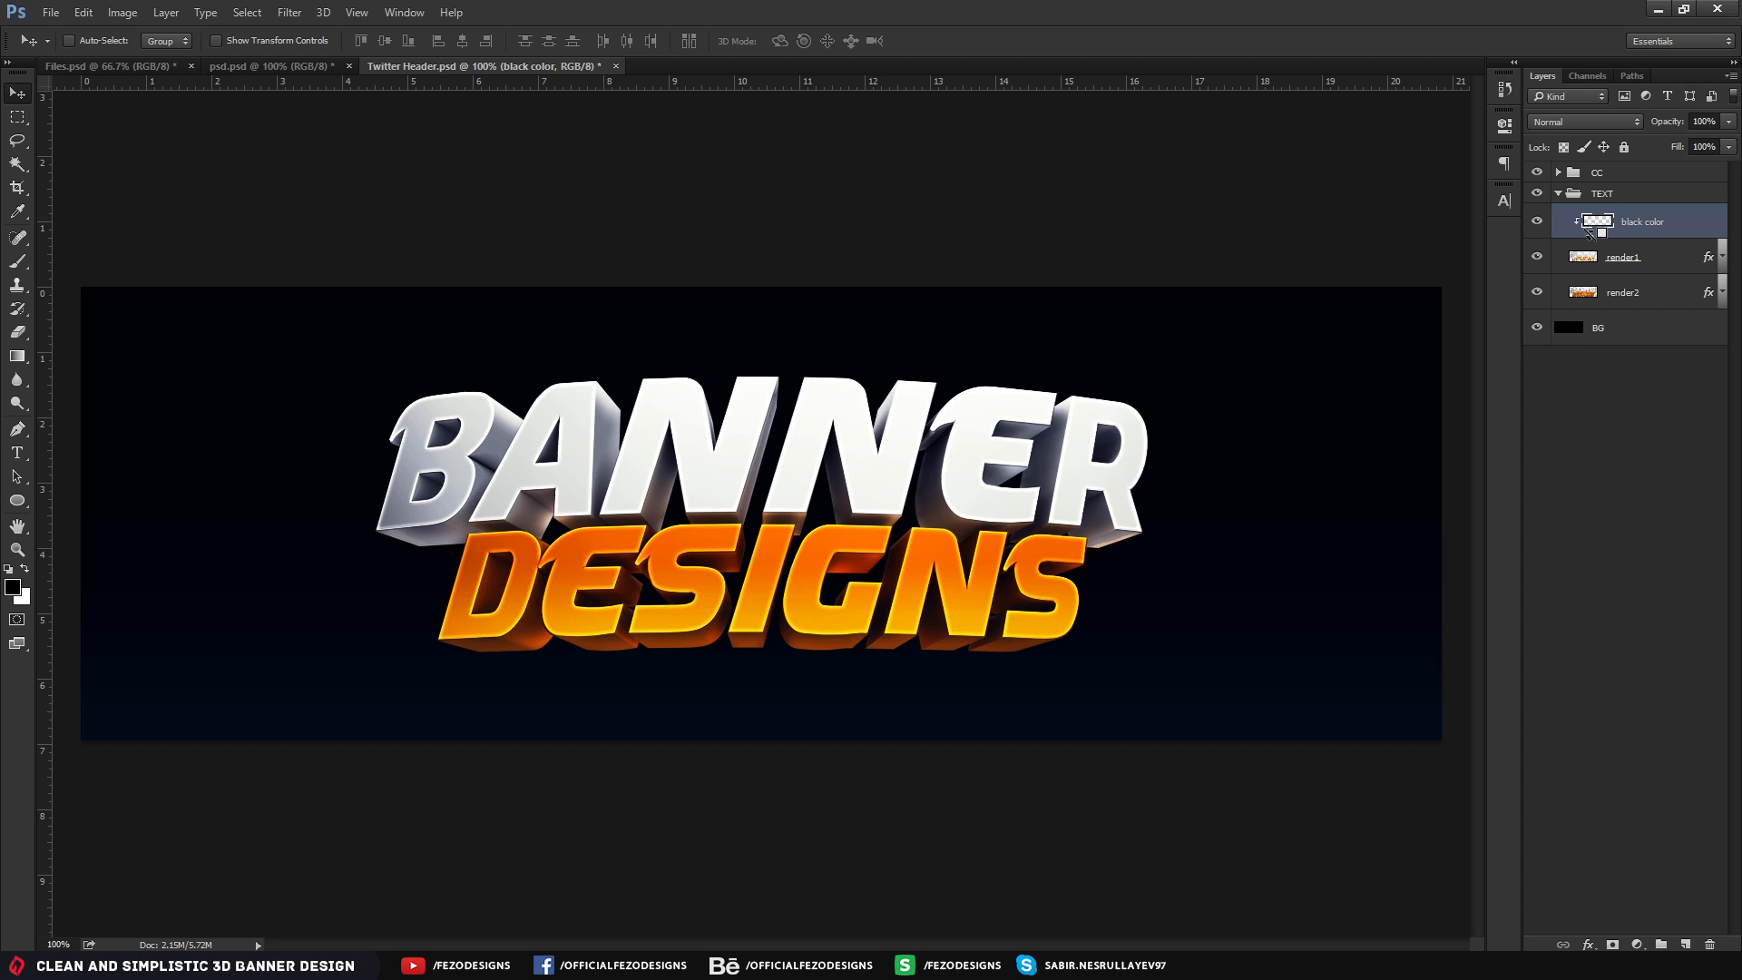
pyautogui.hotkey('ctrl', 'alt', 'g')
# Clip the black color layer to the render1 layer with a clipping mask and keep it selected
pyautogui.rightClick(1666, 227)
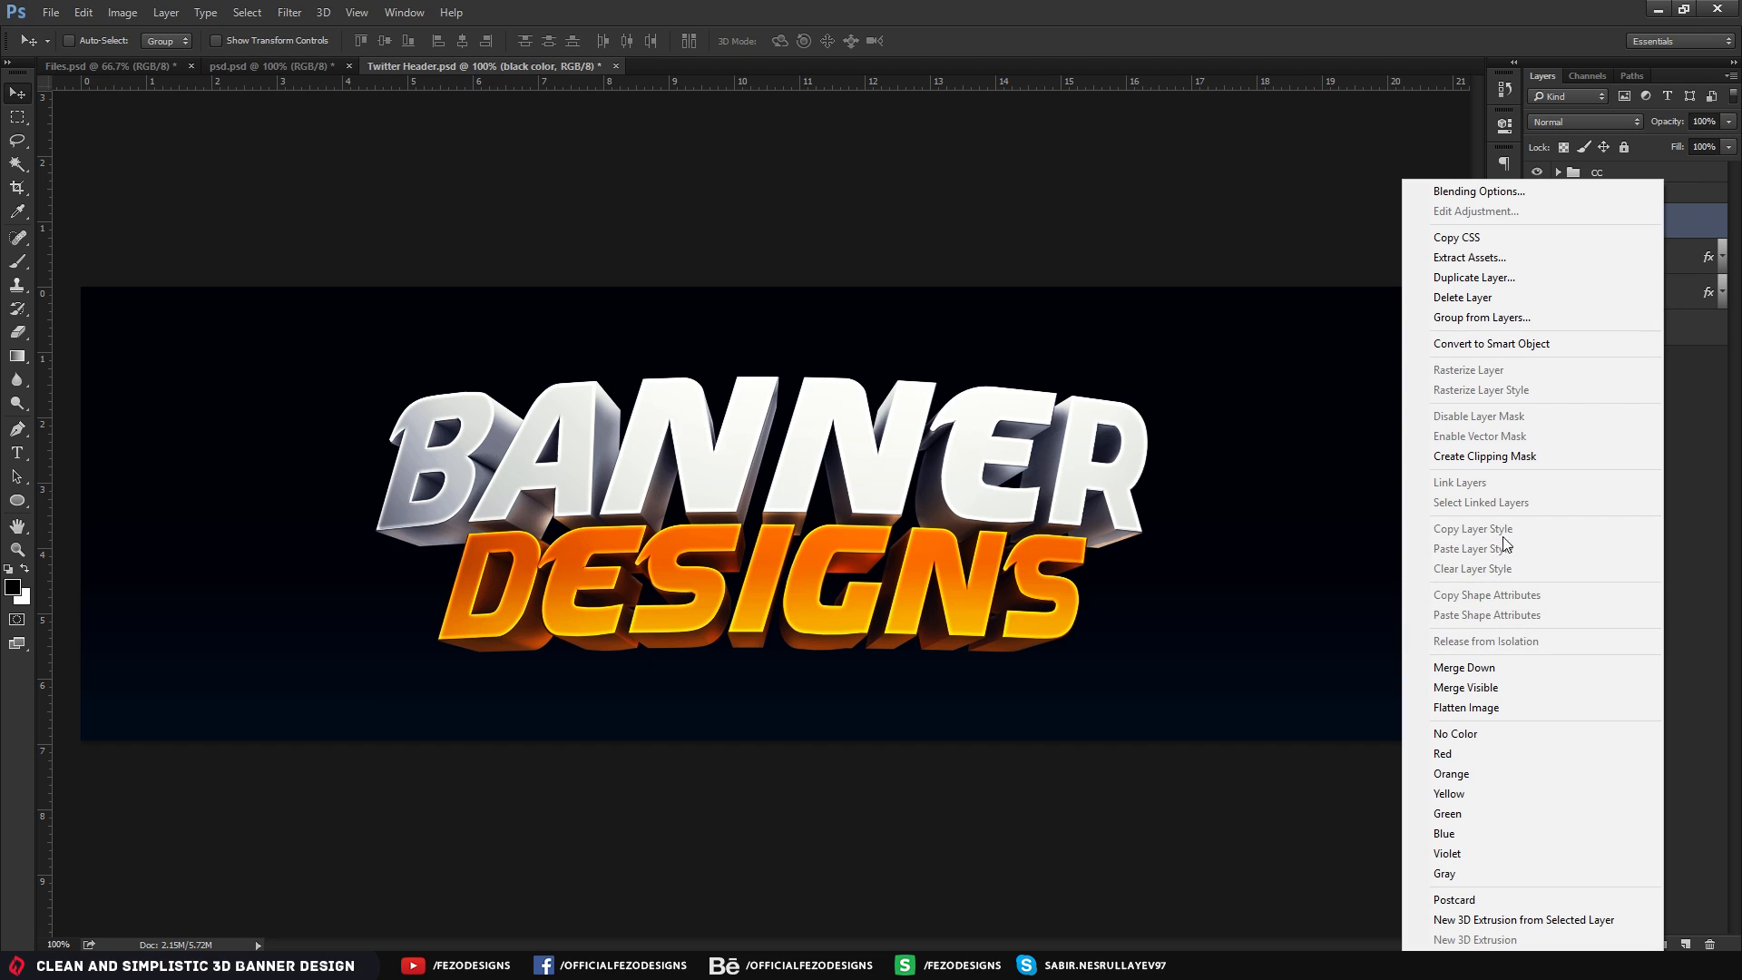
pyautogui.click(1495, 455)
pyautogui.click(1571, 464)
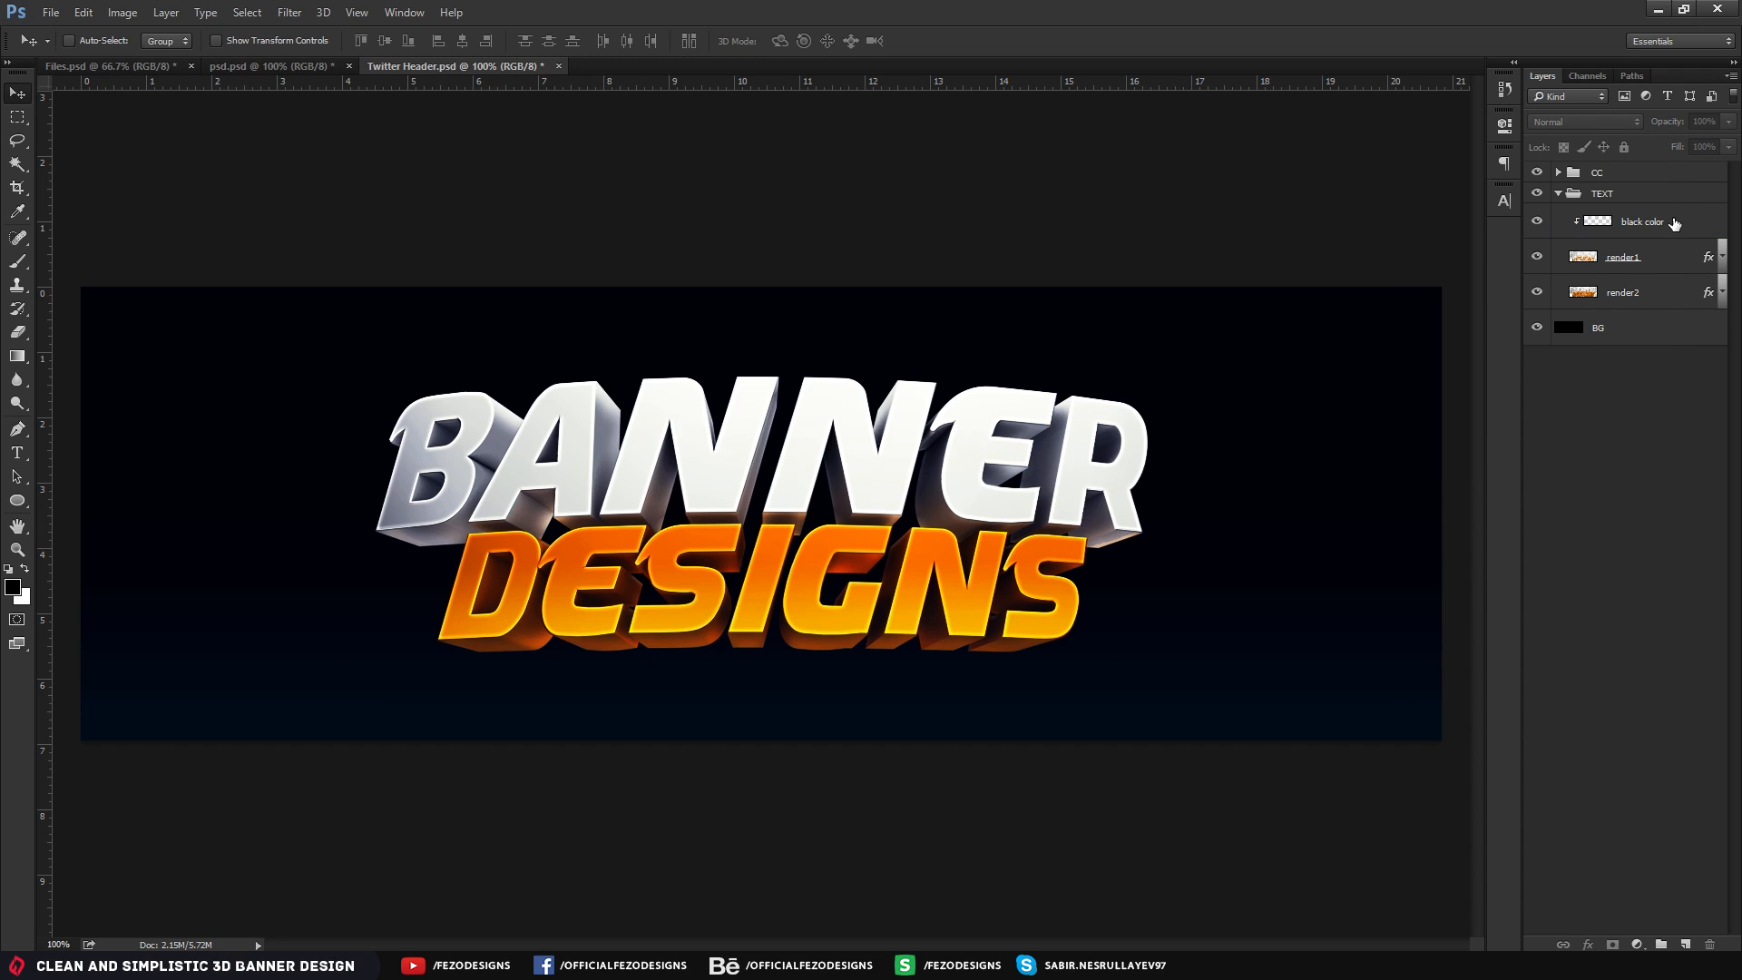
pyautogui.click(1675, 225)
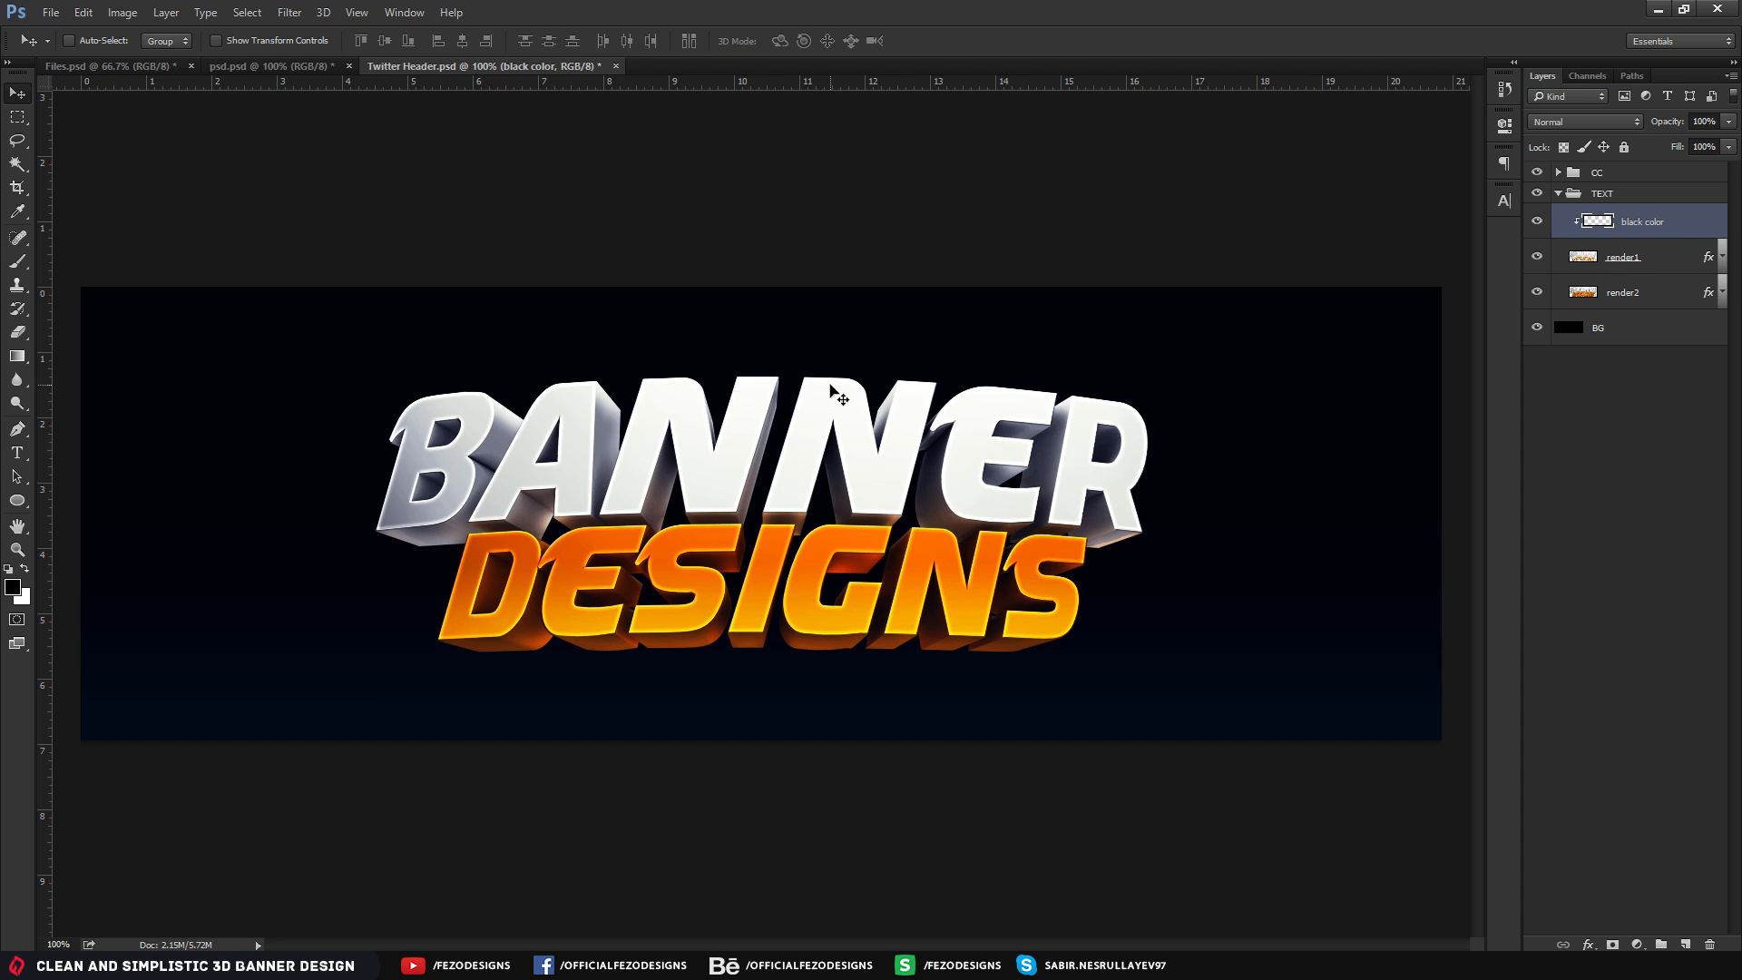
# Paint a black stroke across the top of the word BANNER on the black color layer with a soft 249 px brush
pyautogui.press('b')
pyautogui.rightClick(581, 394)
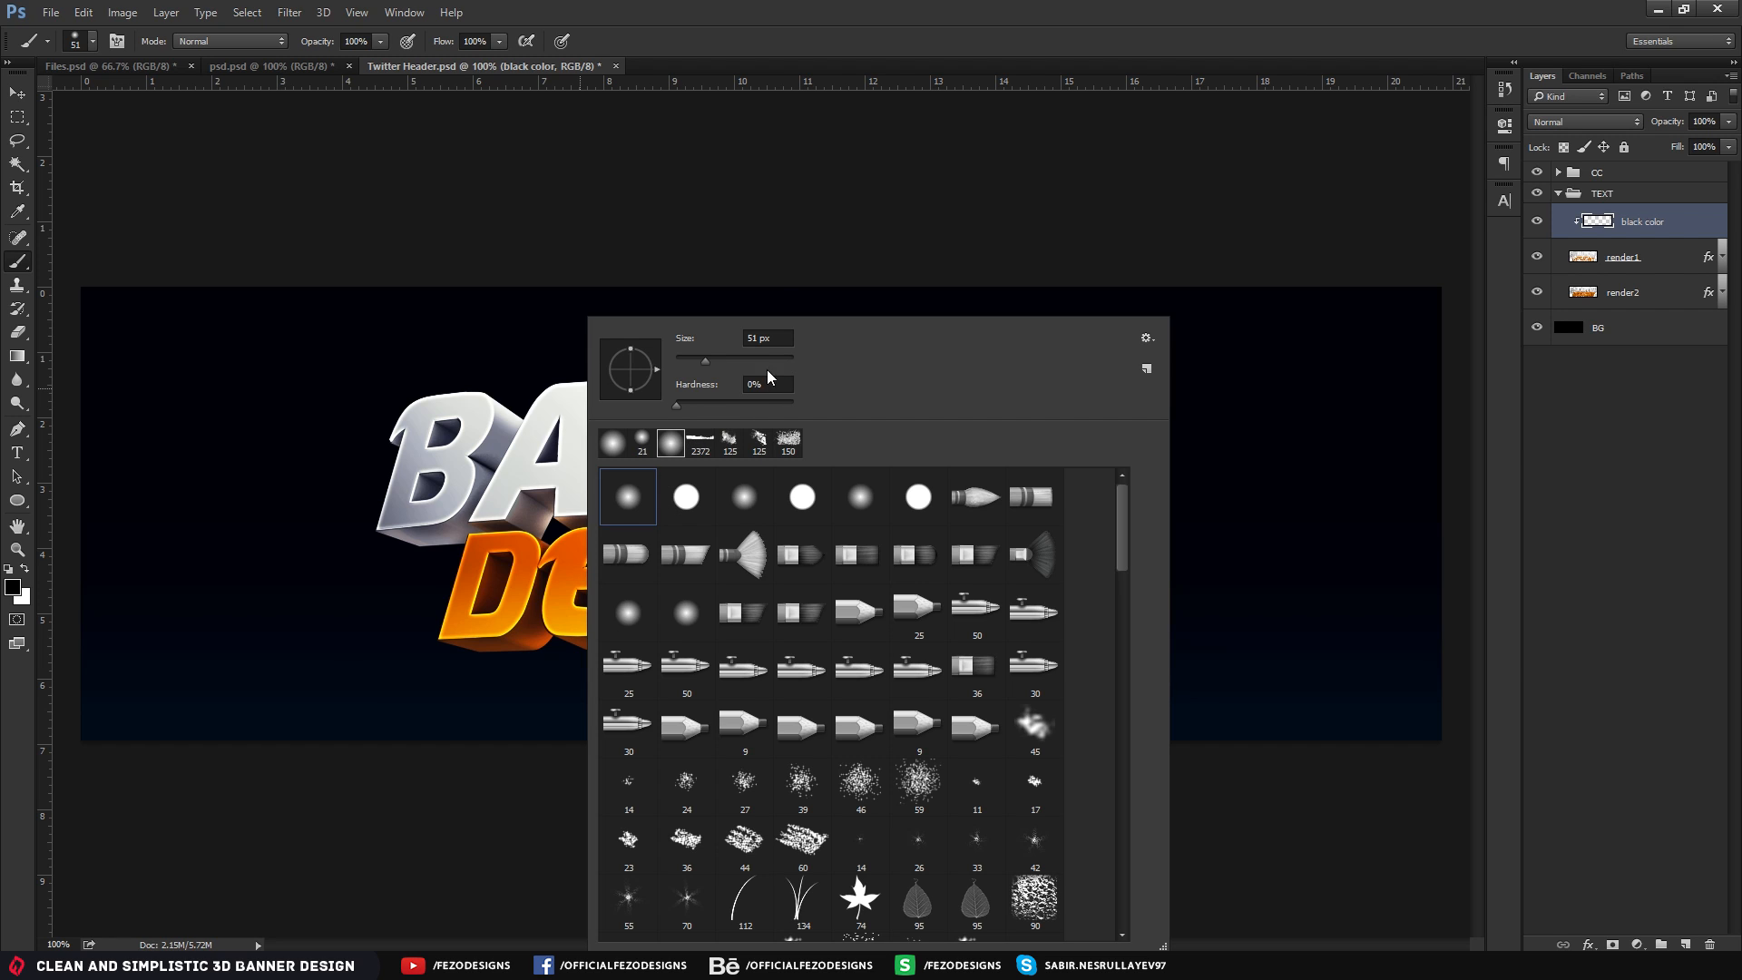
pyautogui.click(834, 5)
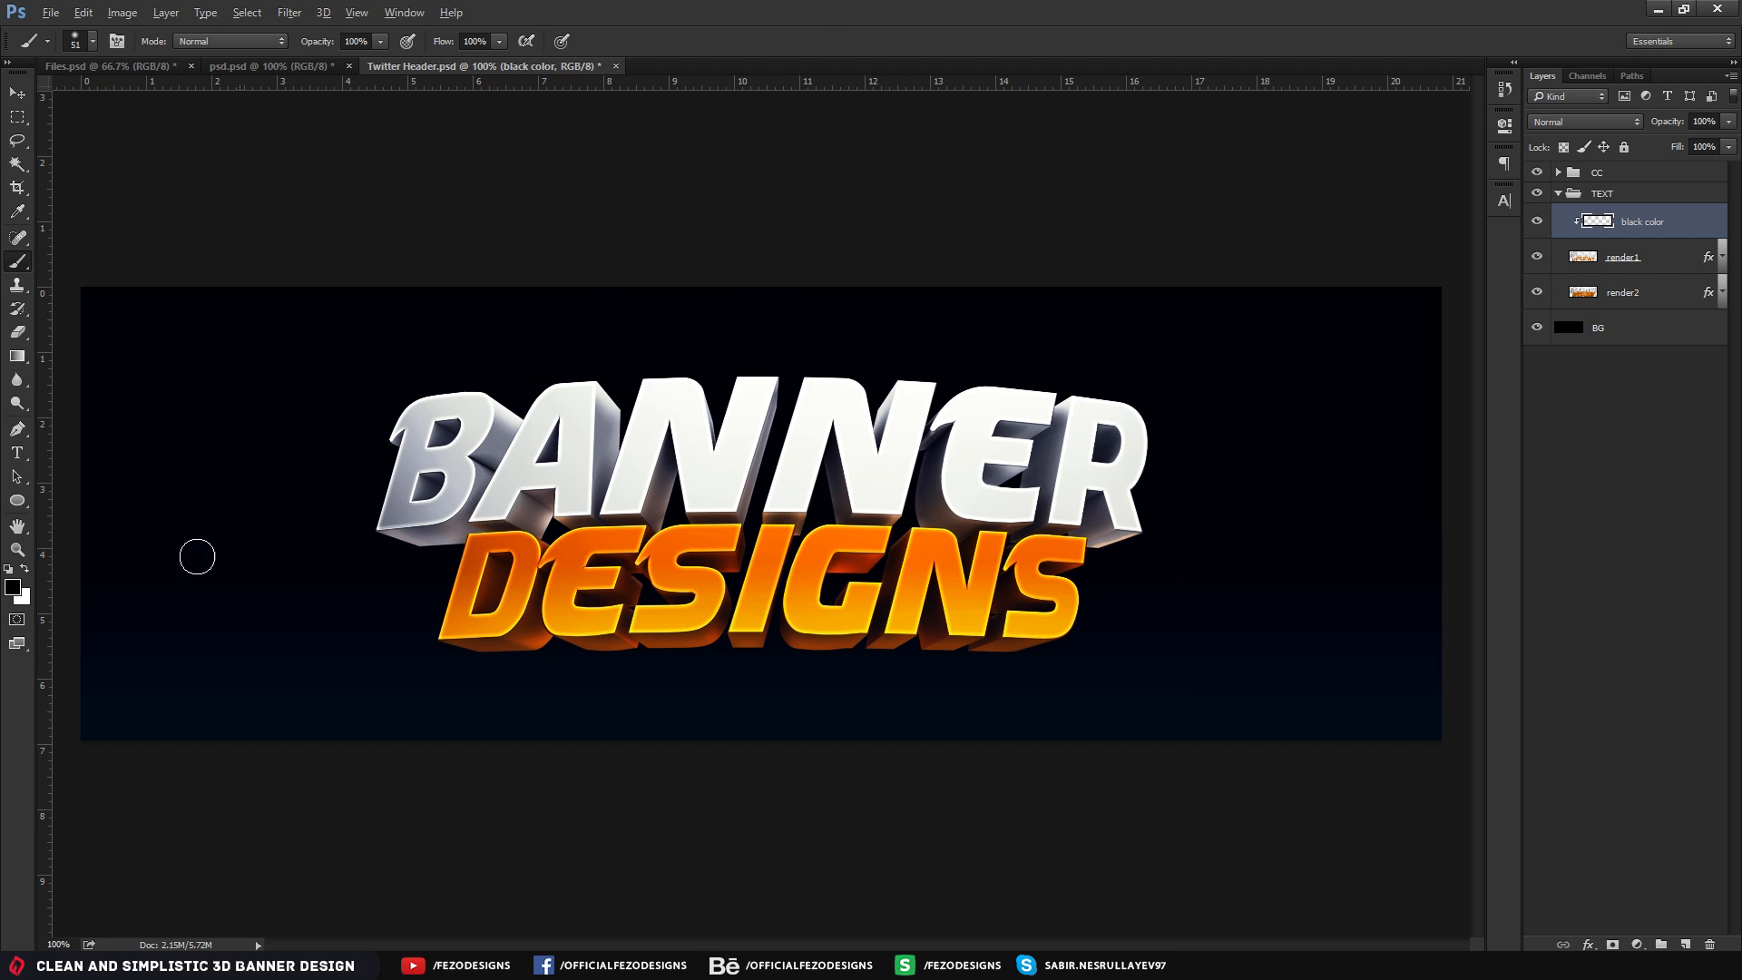
pyautogui.click(13, 589)
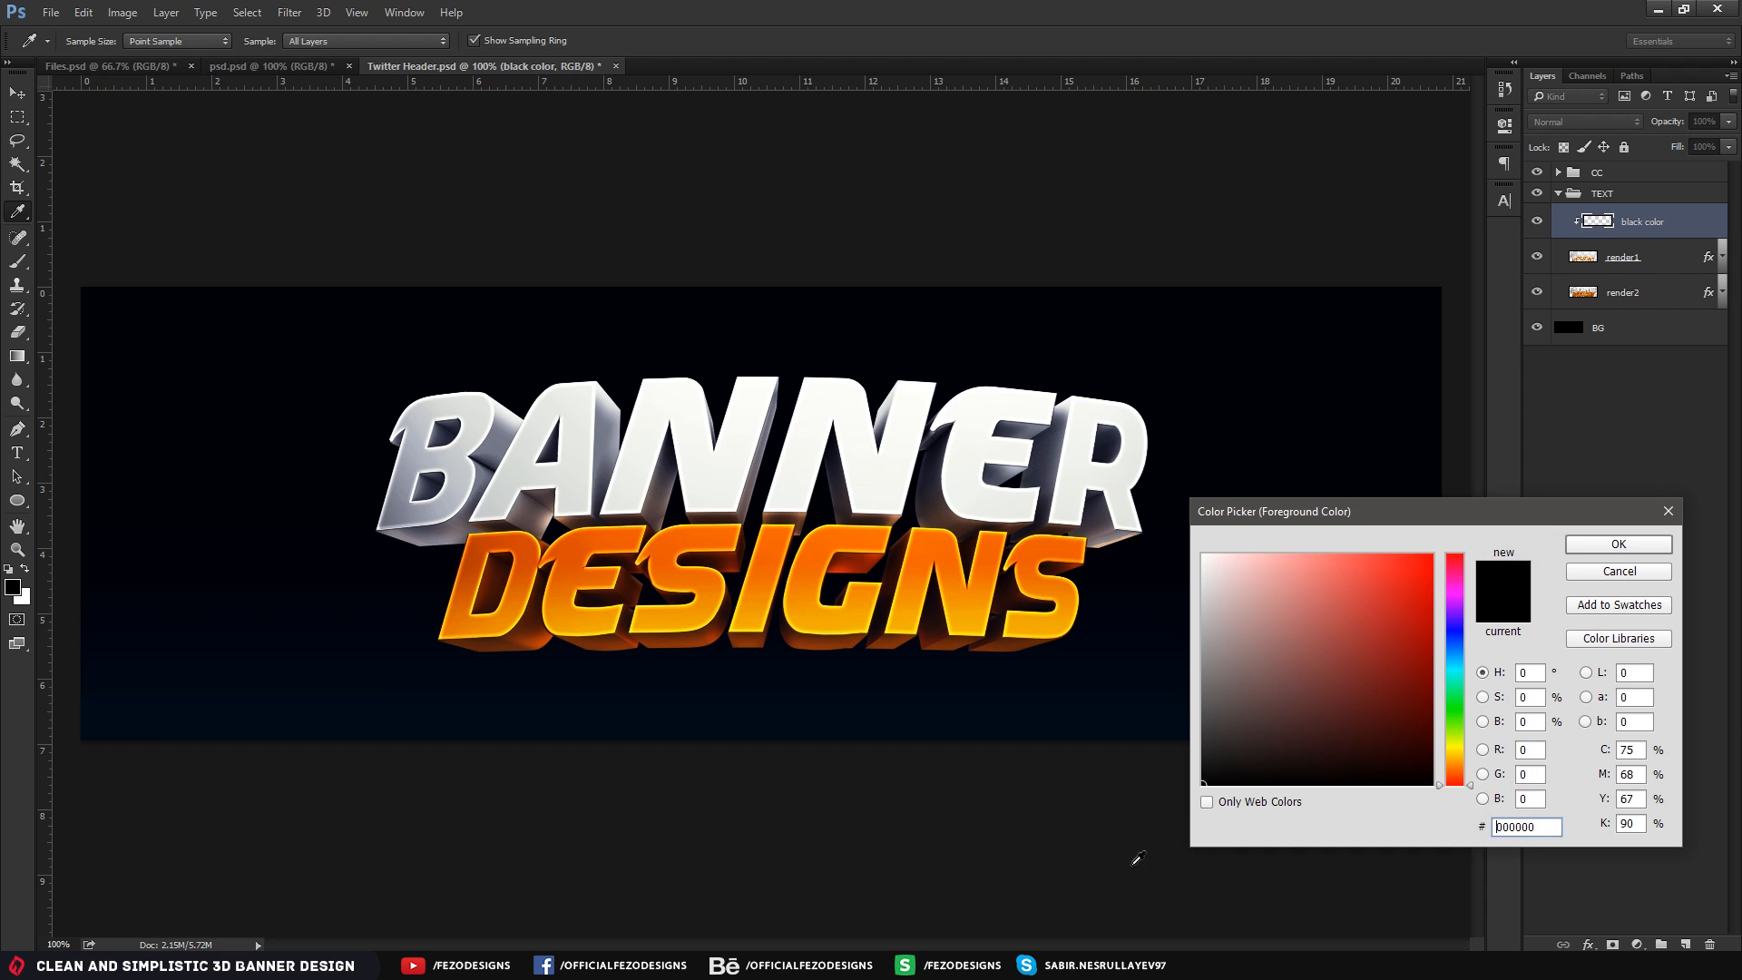
pyautogui.click(1603, 542)
pyautogui.press('b')
pyautogui.moveTo(626, 455)
pyautogui.keyDown('alt'); pyautogui.mouseDown(button='right')
pyautogui.moveTo(737, 445)
pyautogui.moveTo(703, 451)
pyautogui.mouseUp(button='right'); pyautogui.keyUp('alt')
pyautogui.moveTo(272, 272)
pyautogui.mouseDown()
pyautogui.moveTo(759, 218)
pyautogui.moveTo(1035, 247)
pyautogui.moveTo(1177, 292)
pyautogui.mouseUp()
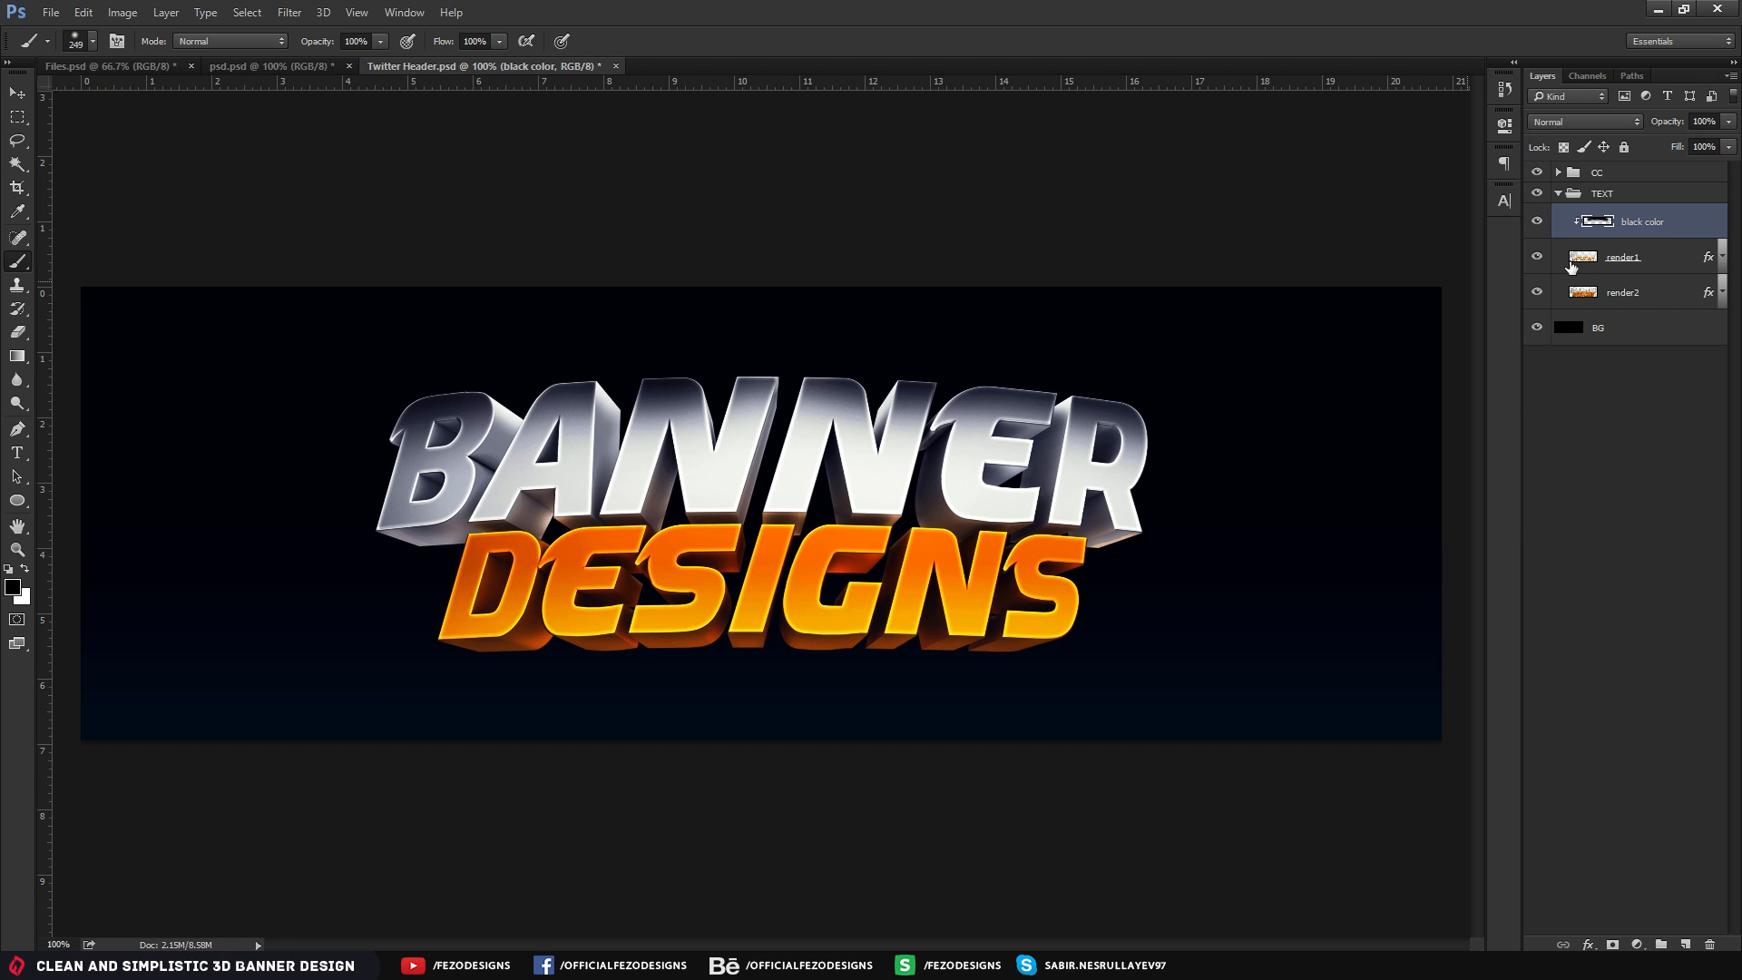
# Set the black color layer's opacity to 55%
pyautogui.click(1715, 120)
pyautogui.write('50')
pyautogui.press('BackSpace')
pyautogui.press('BackSpace')
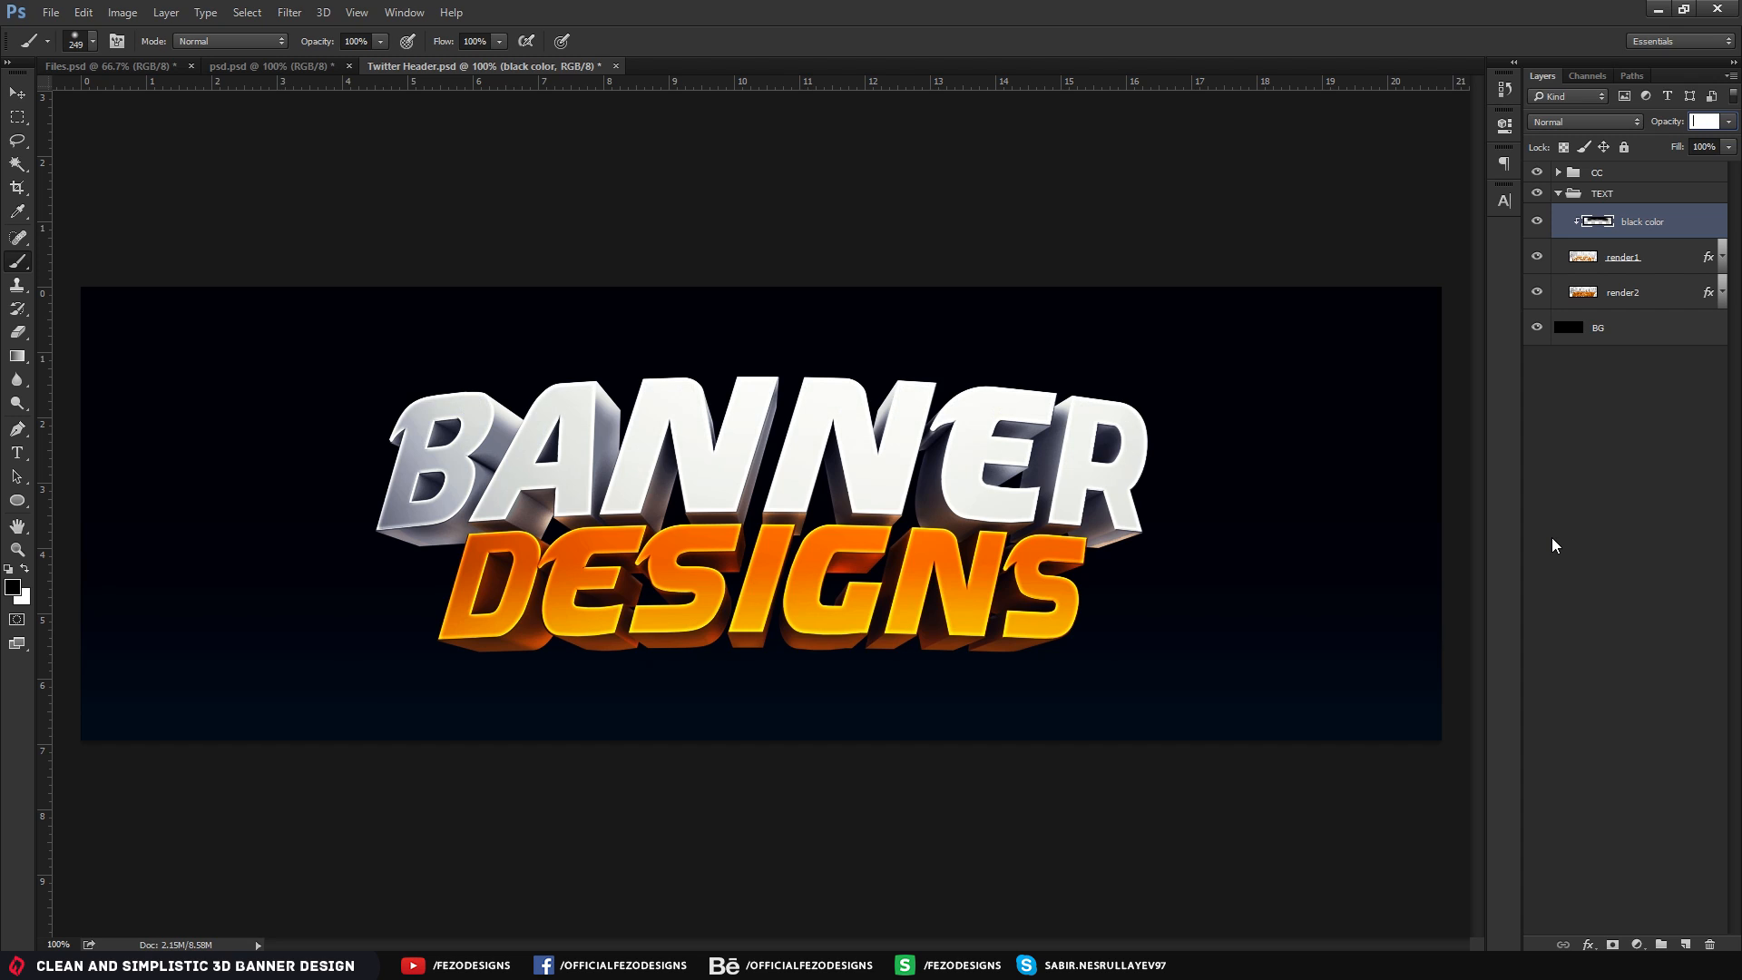
pyautogui.press('BackSpace')
pyautogui.write('55')
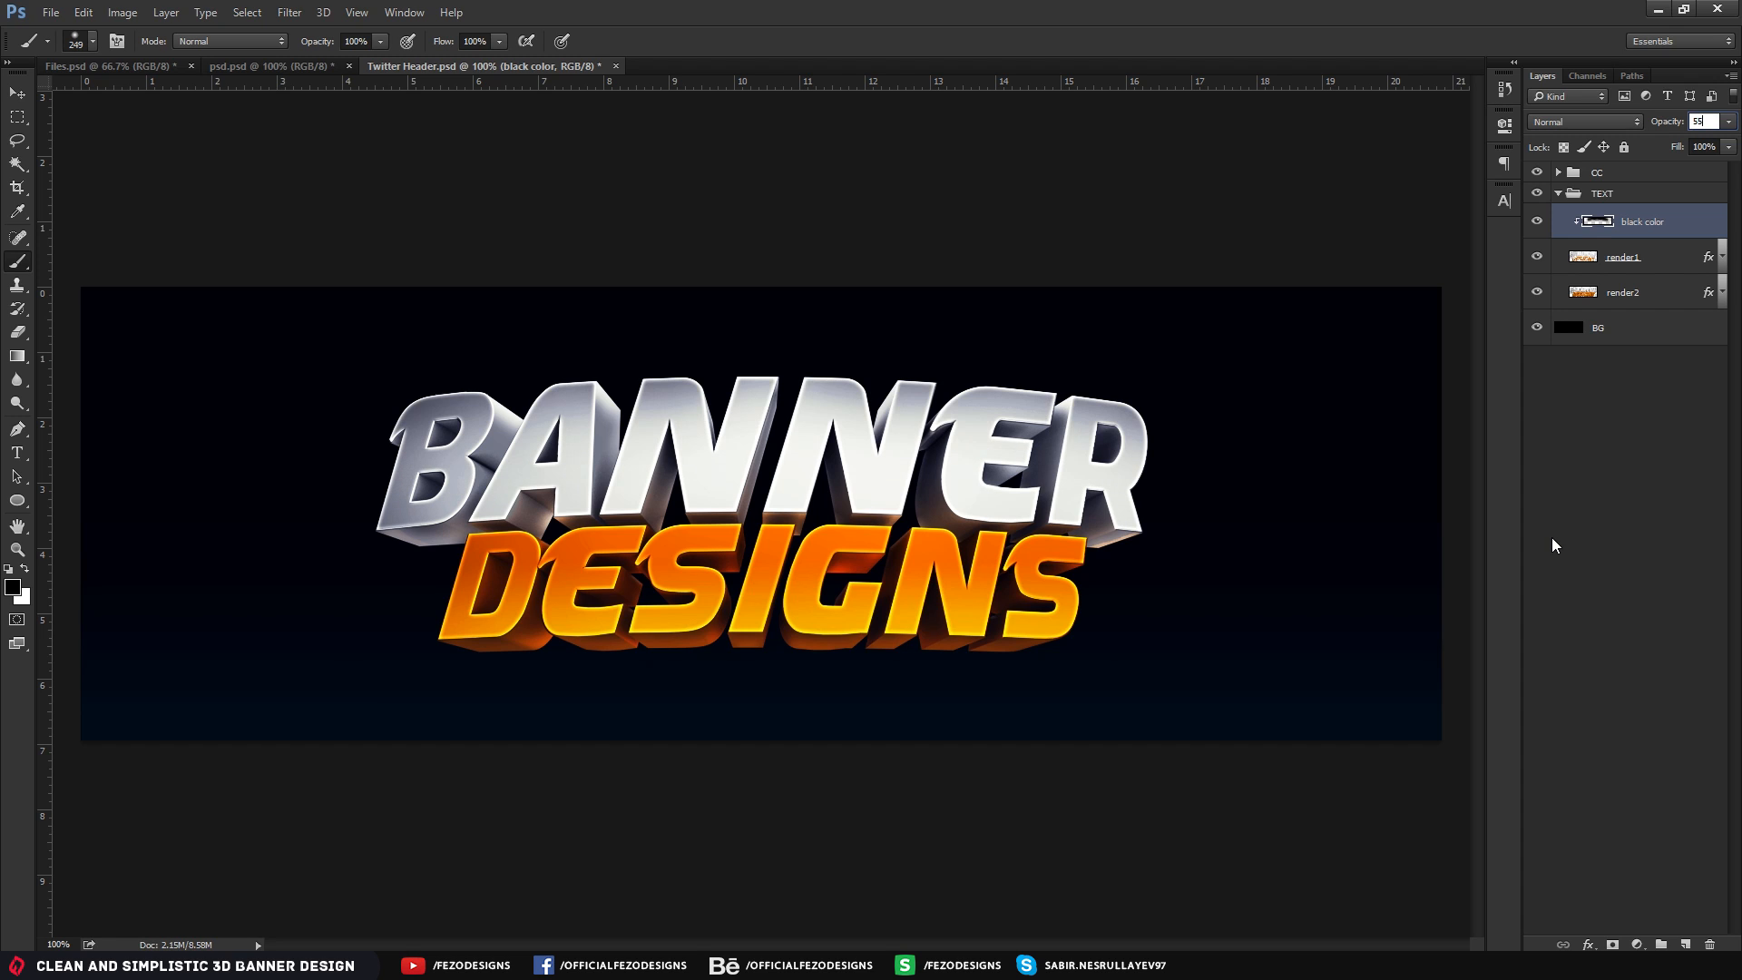
pyautogui.press('Return')
pyautogui.rightClick(682, 199)
pyautogui.click(1011, 5)
pyautogui.keyDown('alt'); pyautogui.moveTo(765, 290); pyautogui.dragTo(798, 288, button='right'); pyautogui.keyUp('alt')
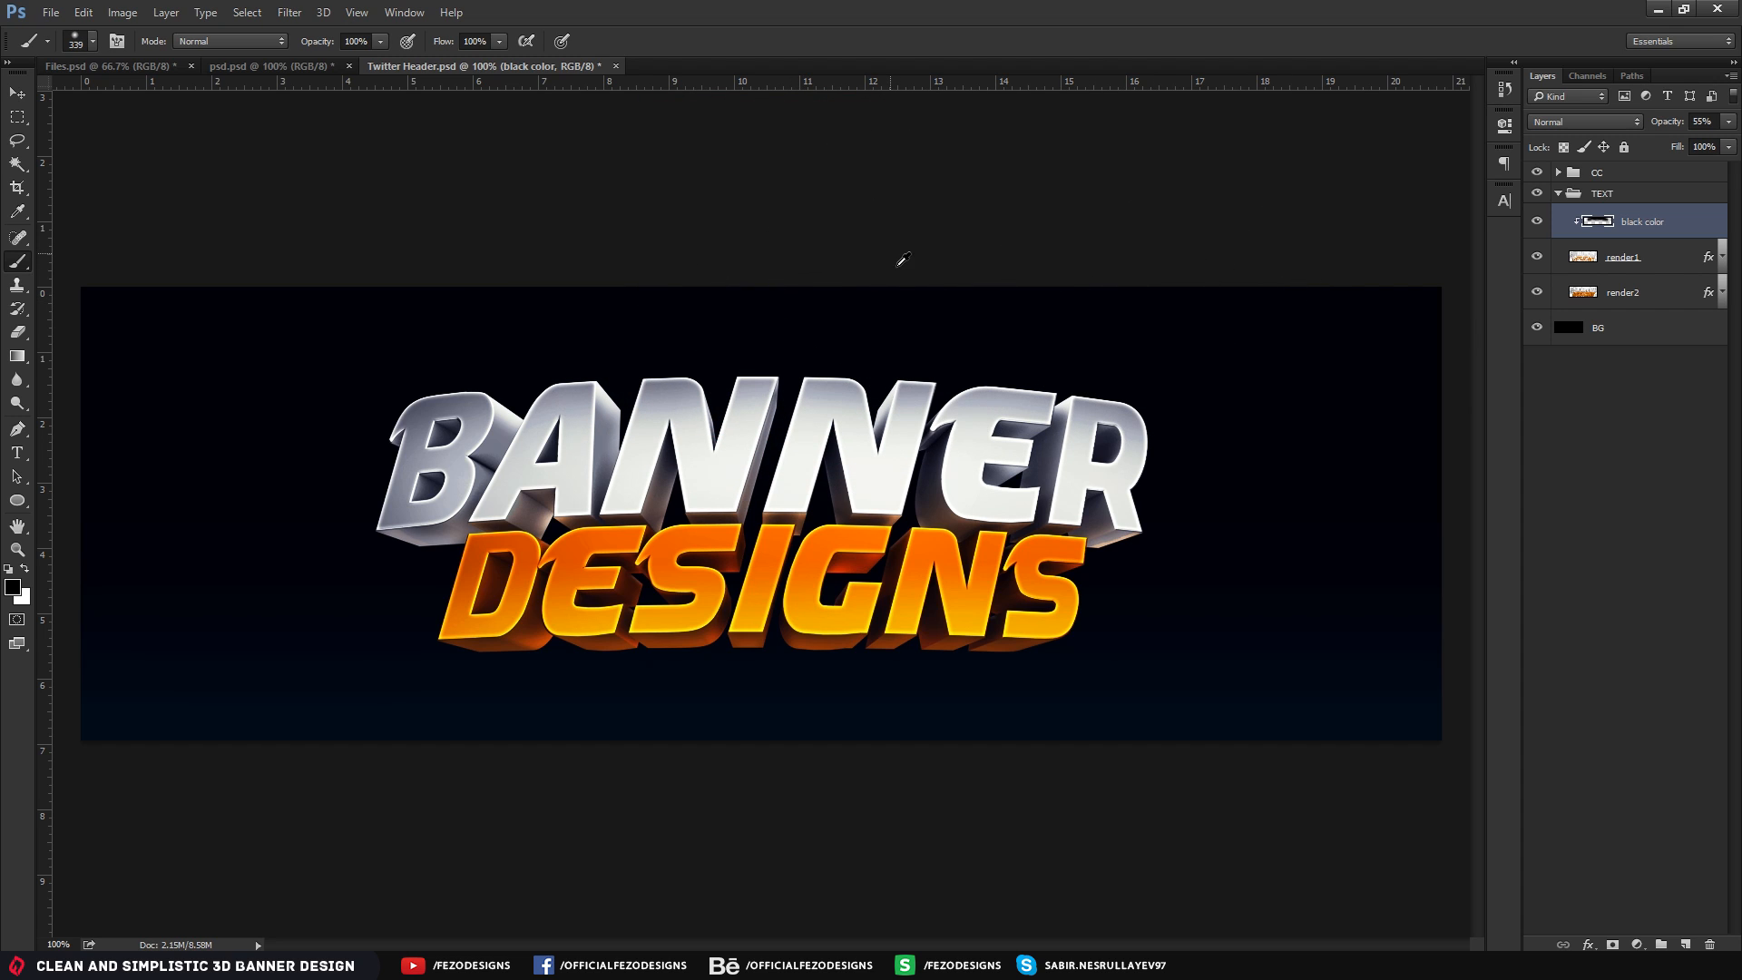
pyautogui.keyDown('alt'); pyautogui.moveTo(896, 336); pyautogui.dragTo(873, 335, button='right'); pyautogui.keyUp('alt')
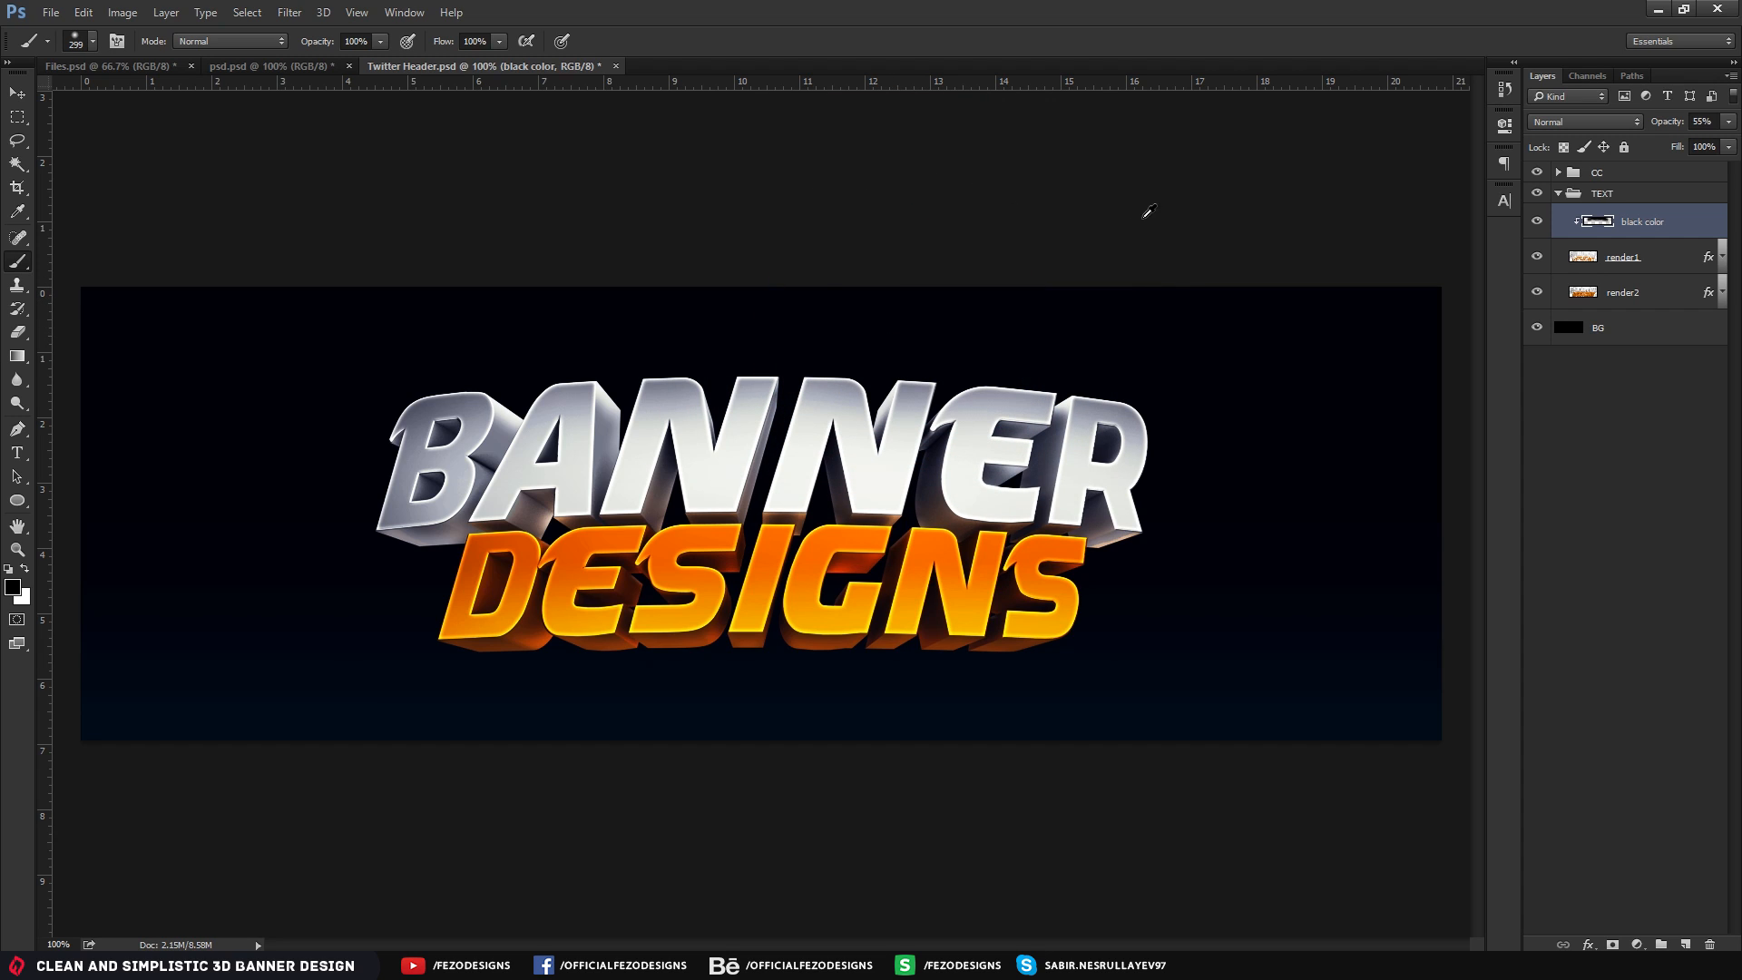
pyautogui.hotkey('ctrl', 'alt', 'z')
pyautogui.press('z')
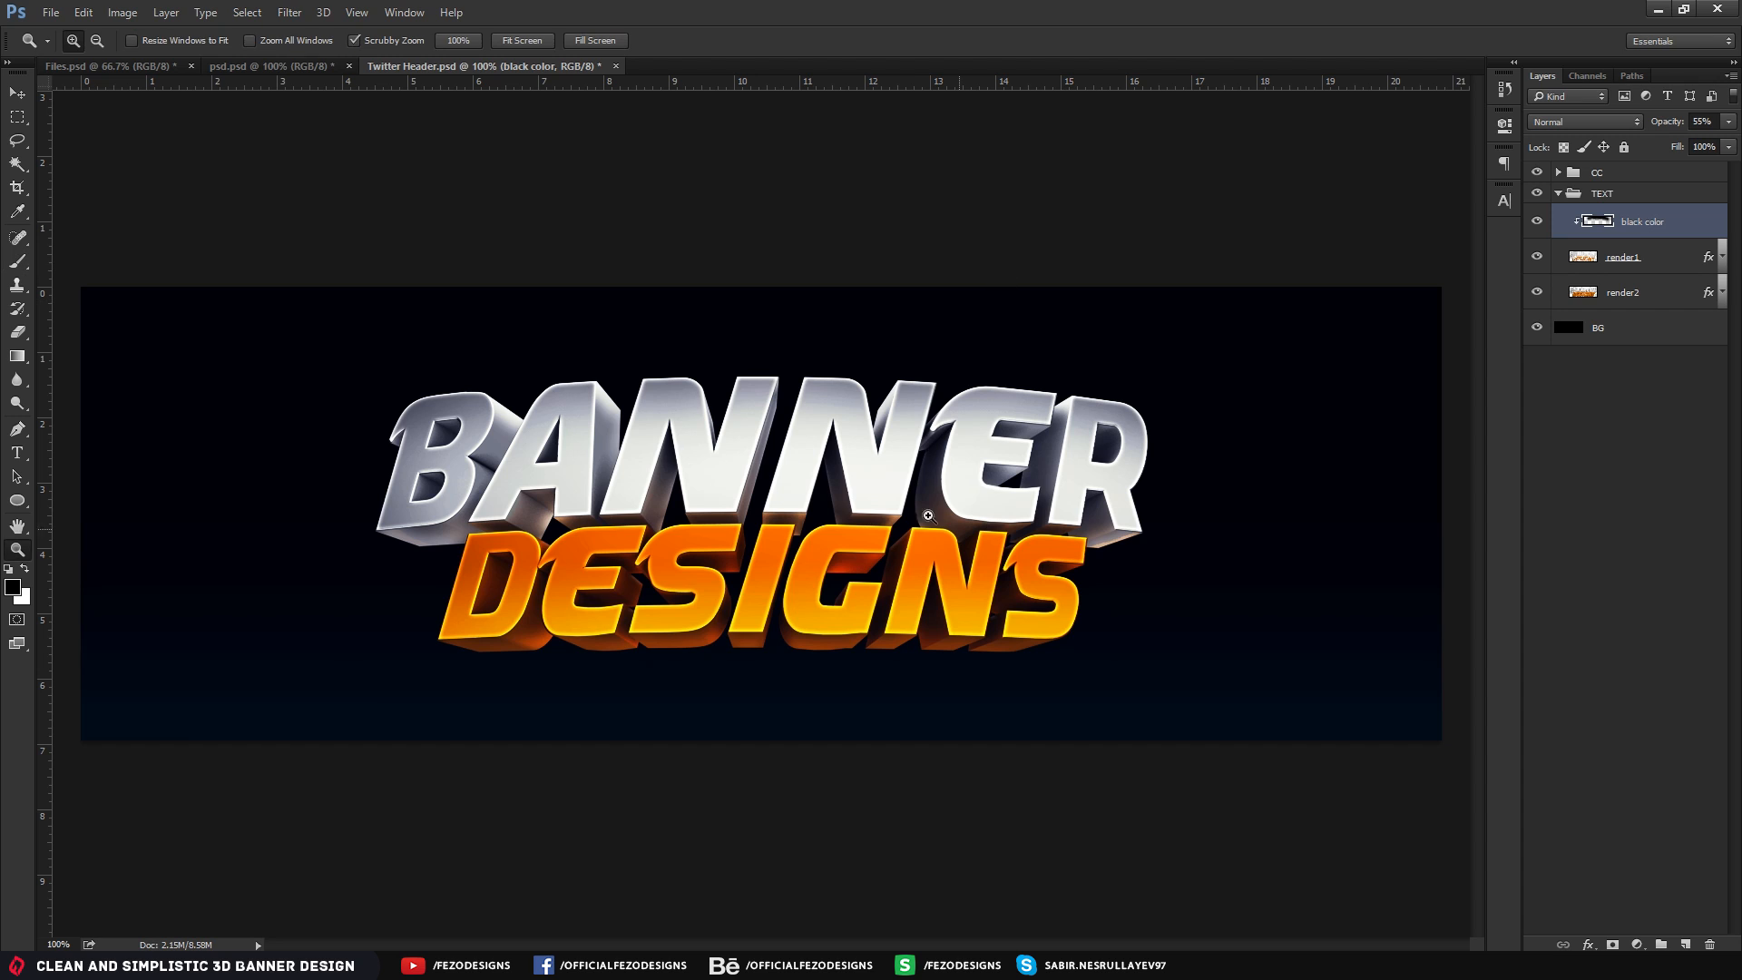
pyautogui.keyDown('alt'); pyautogui.click(927, 515); pyautogui.keyUp('alt')
pyautogui.click(928, 516)
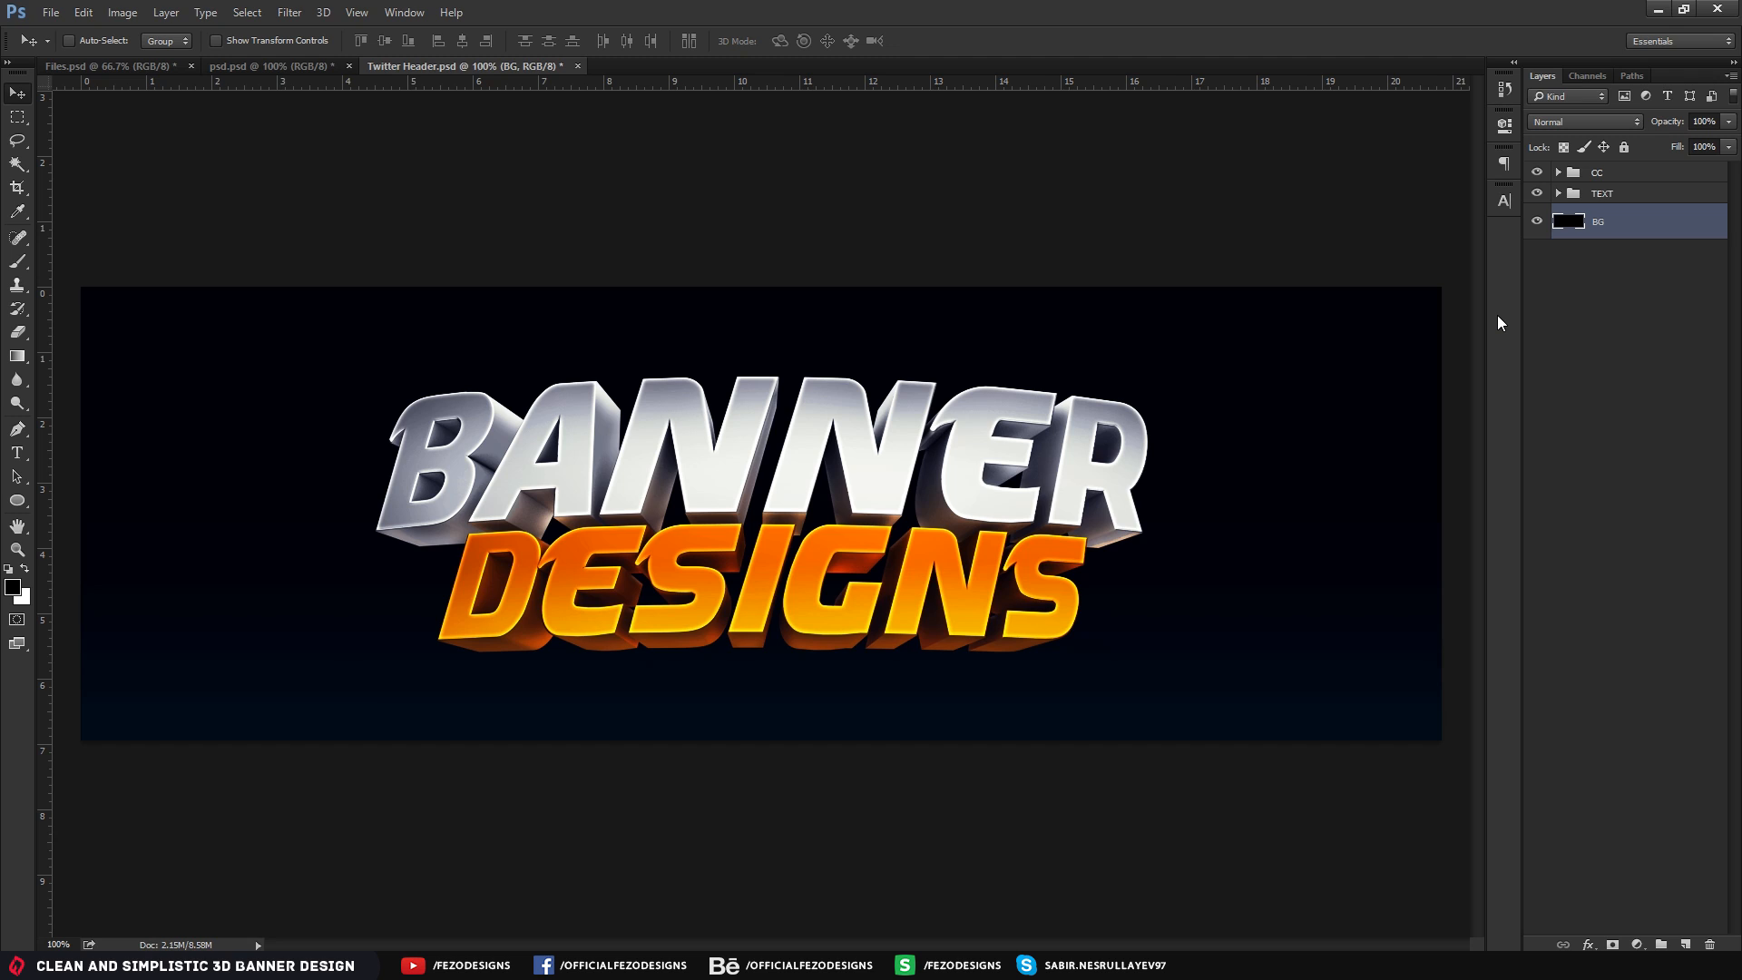
# Show the Stock1 layer in Files.psd and copy it into the Twitter Header document directly above the BG layer
pyautogui.click(95, 67)
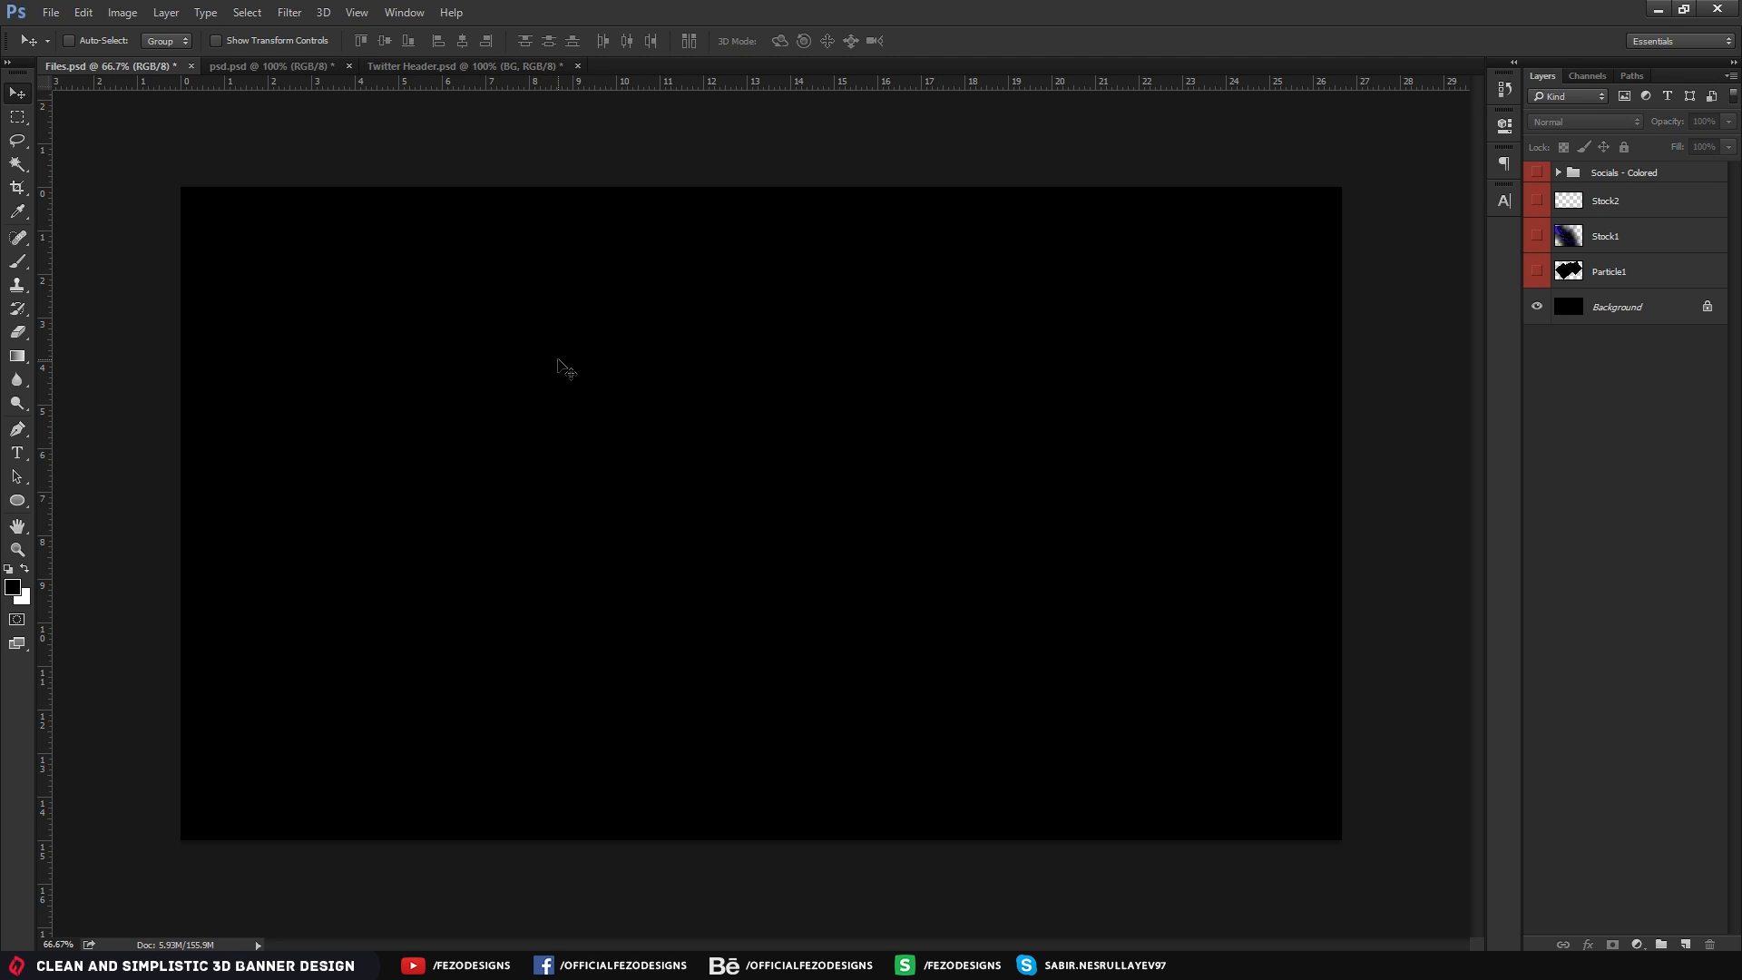
pyautogui.click(1661, 245)
pyautogui.click(1536, 239)
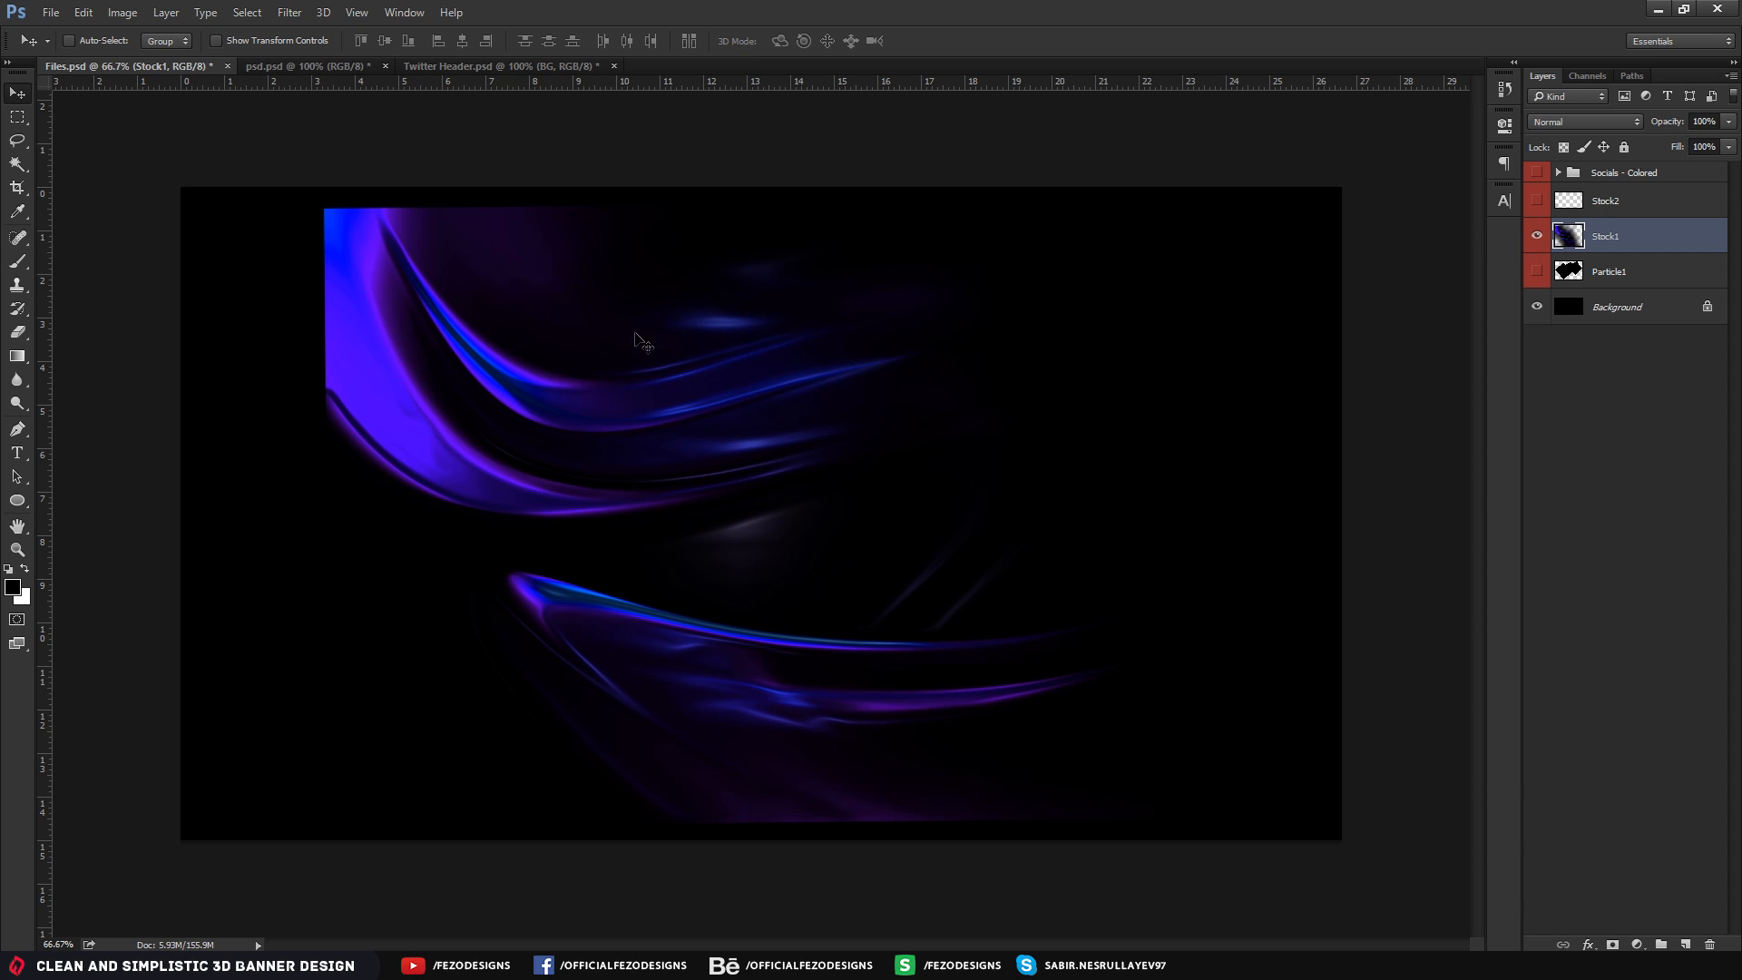
pyautogui.moveTo(635, 330); pyautogui.dragTo(501, 138)
pyautogui.click(506, 67)
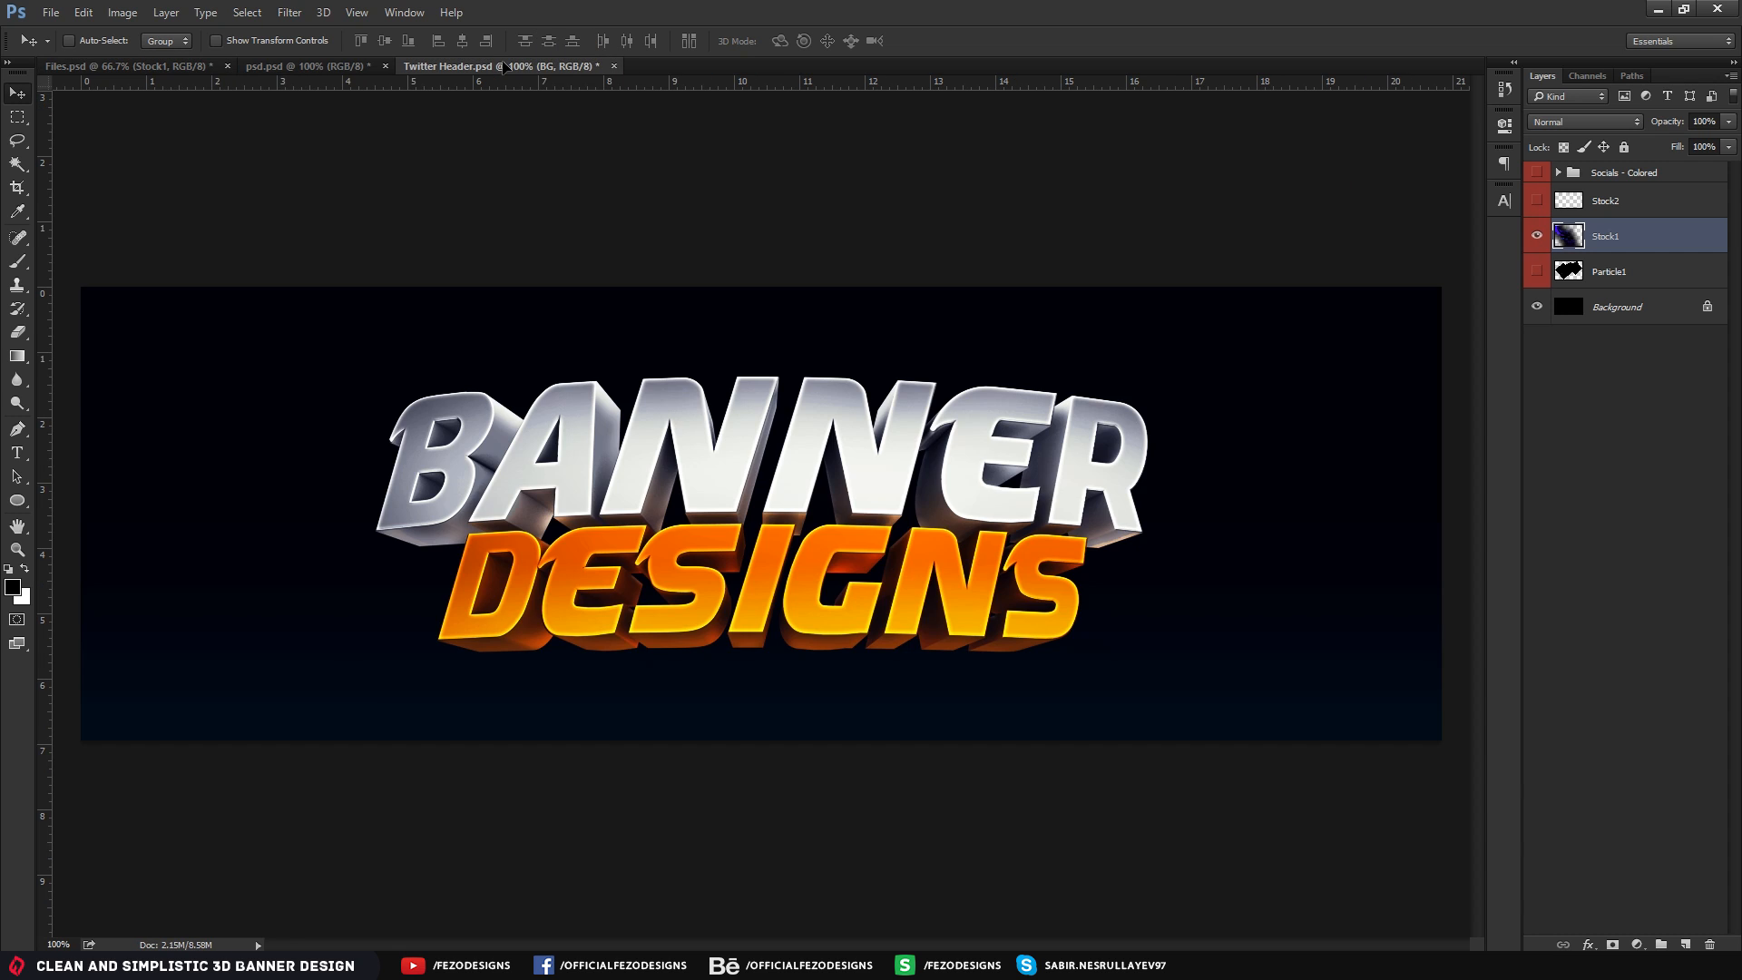
pyautogui.moveTo(505, 67); pyautogui.dragTo(819, 526)
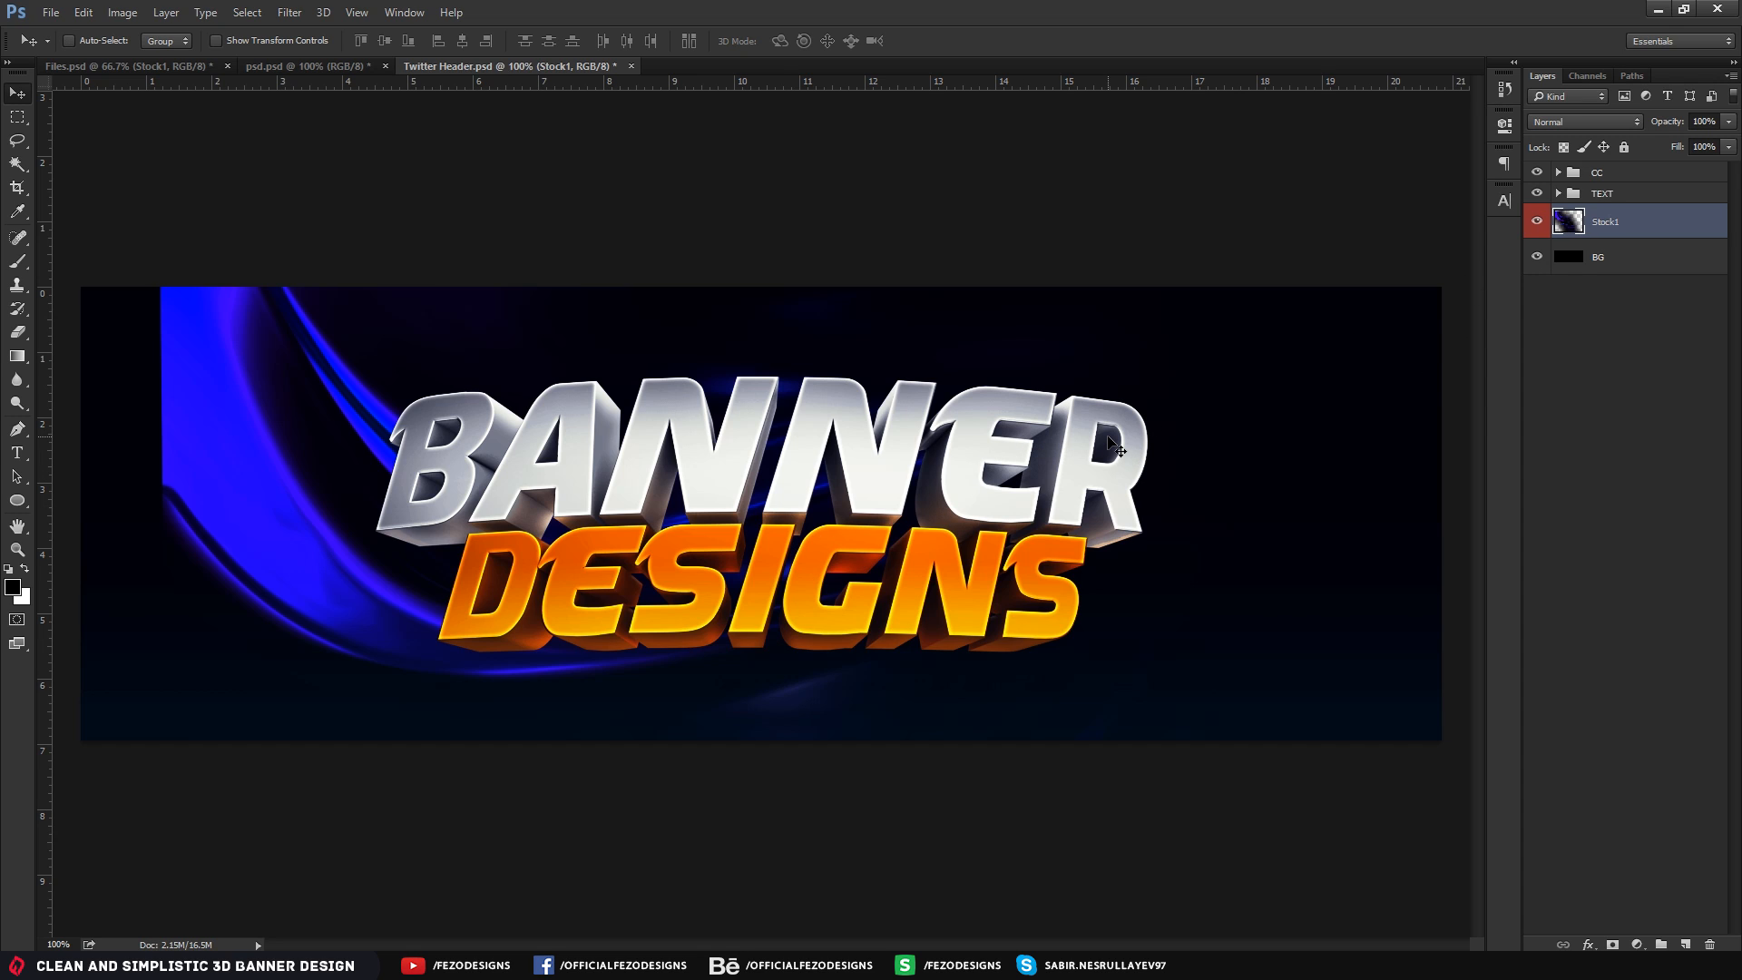
# Rotate the Stock1 layer counterclockwise to about -11.1° and shift it toward the banner's upper left
pyautogui.hotkey('ctrl', 't')
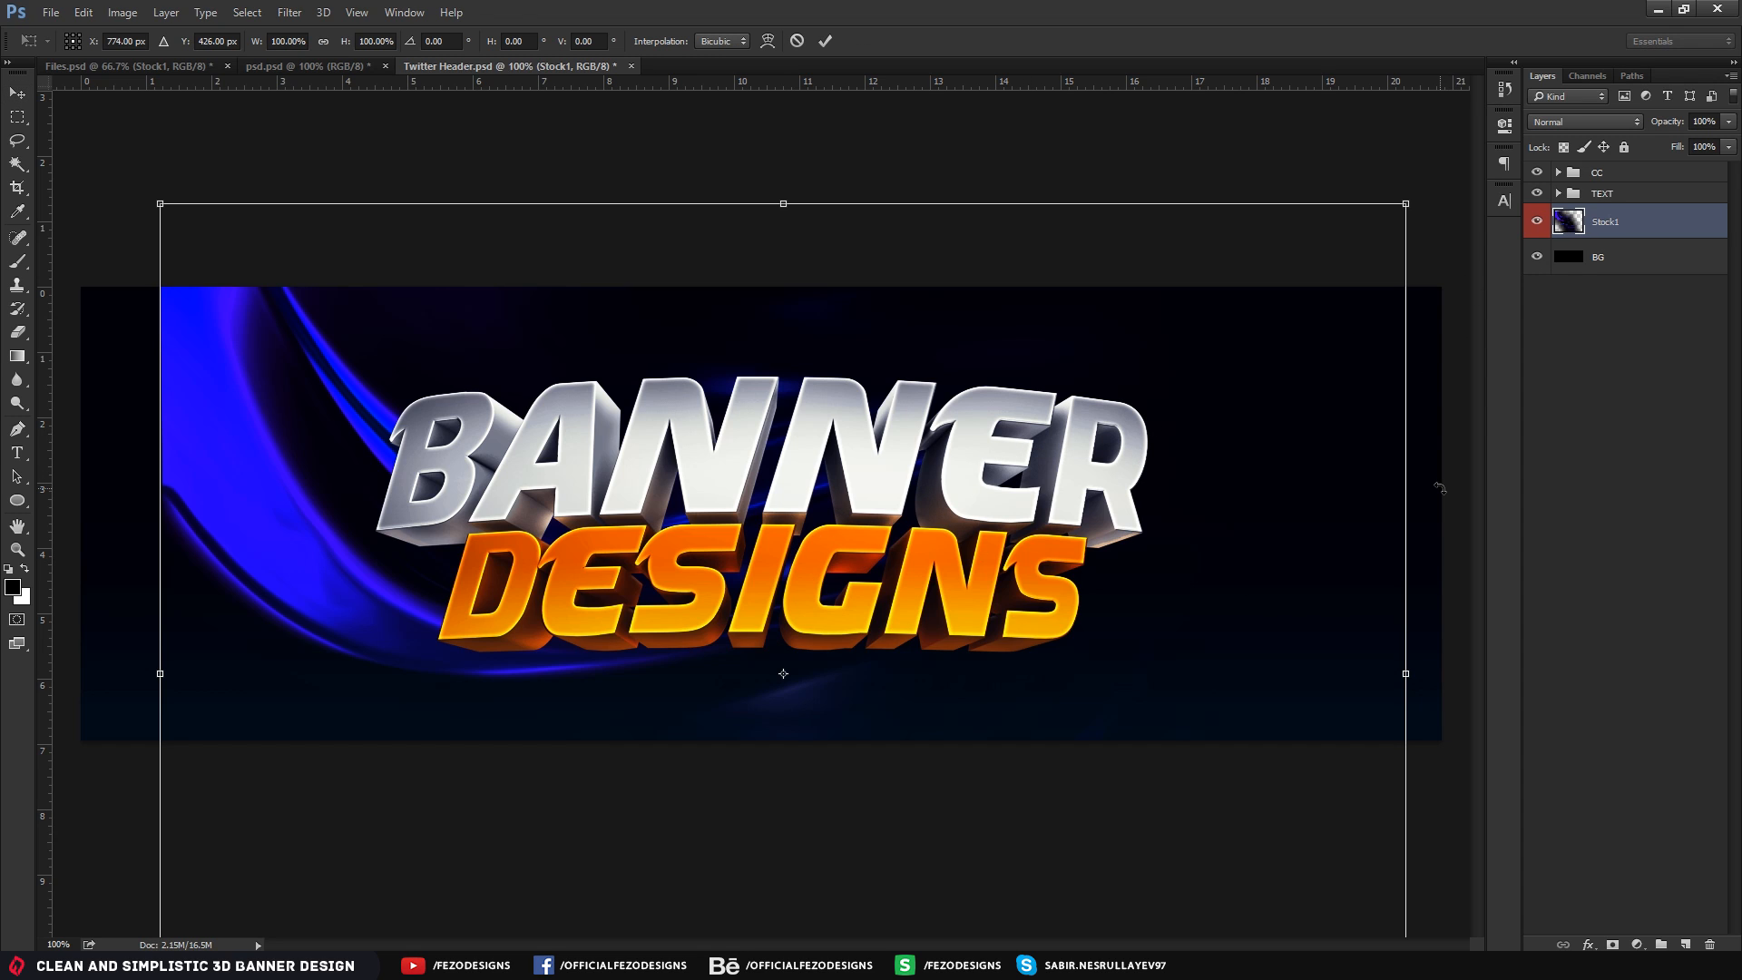
pyautogui.moveTo(1441, 215); pyautogui.dragTo(1348, 152)
pyautogui.moveTo(1116, 404); pyautogui.dragTo(1084, 362)
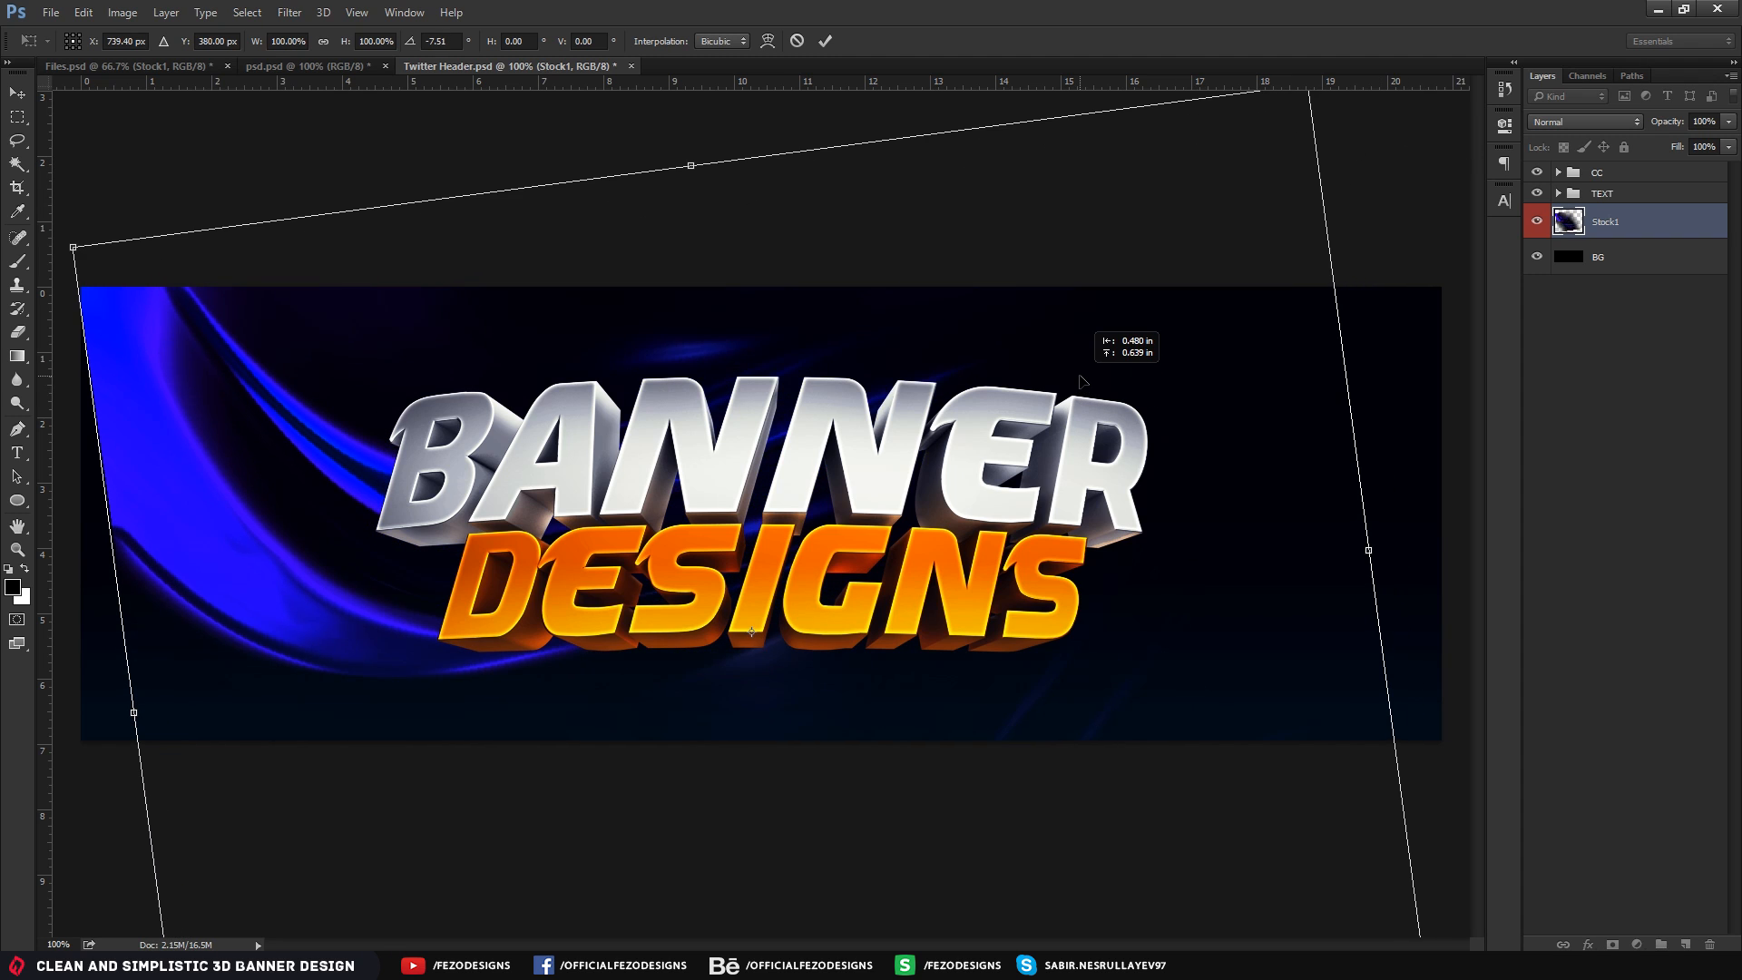
pyautogui.moveTo(1416, 289); pyautogui.dragTo(1354, 289)
pyautogui.moveTo(1109, 356); pyautogui.dragTo(1126, 347)
pyautogui.moveTo(1400, 360); pyautogui.dragTo(1392, 335)
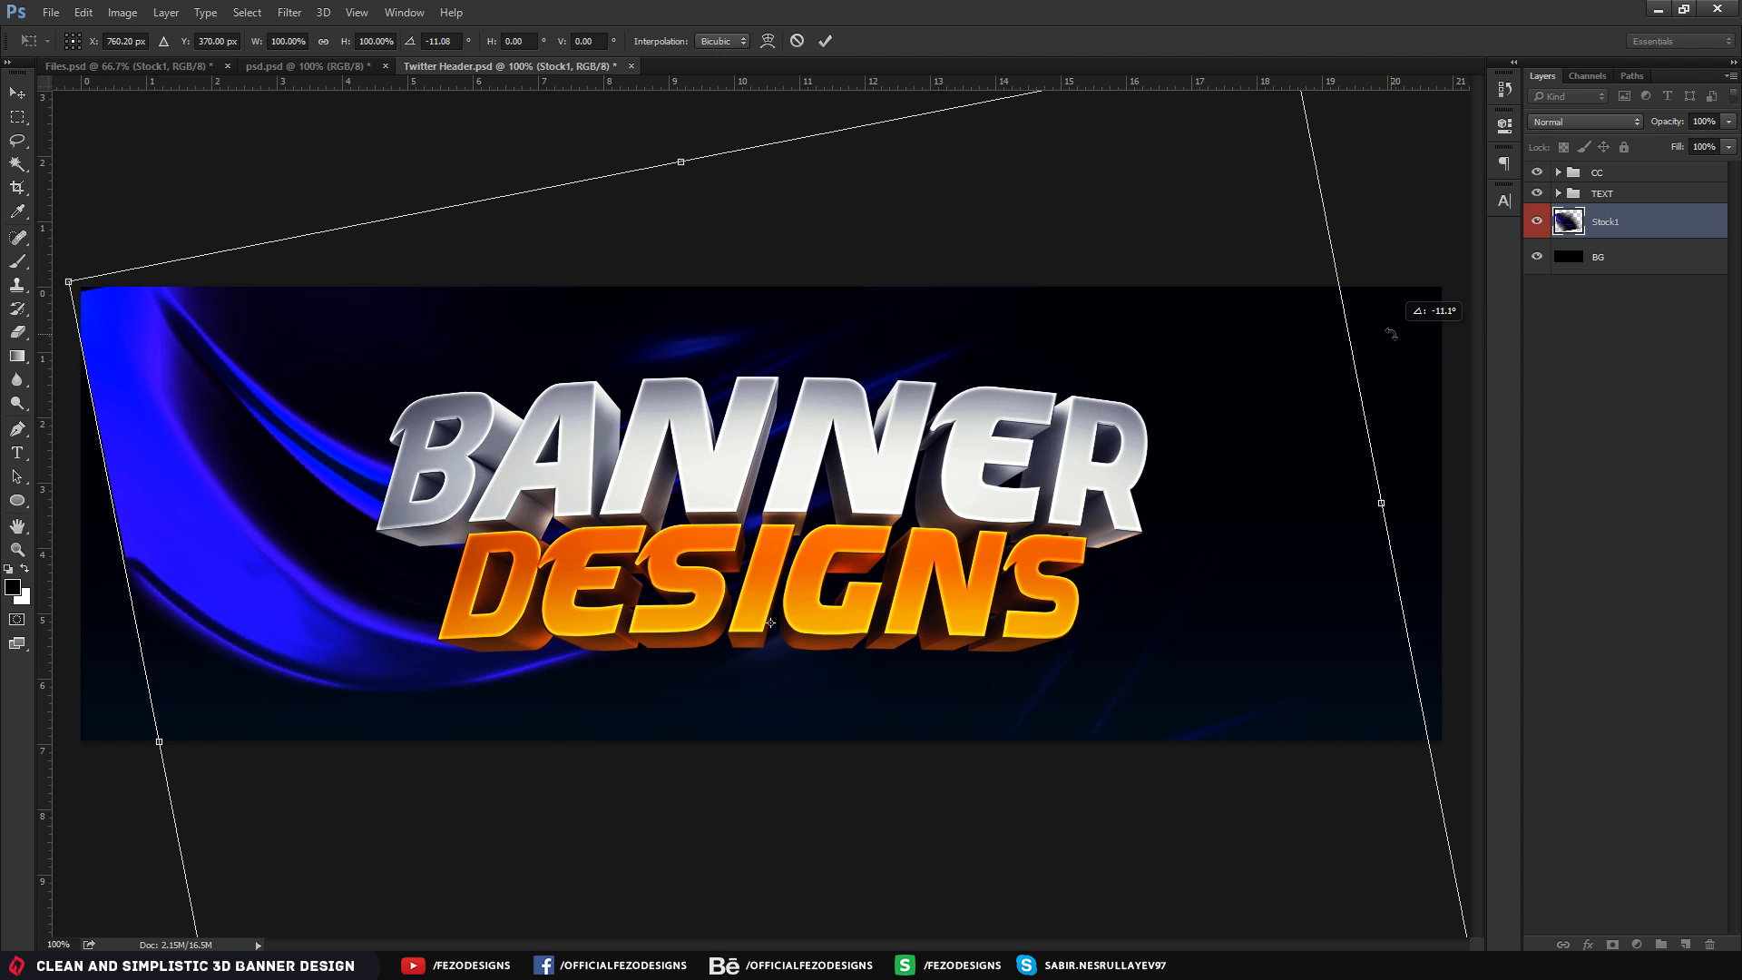
pyautogui.press('Return')
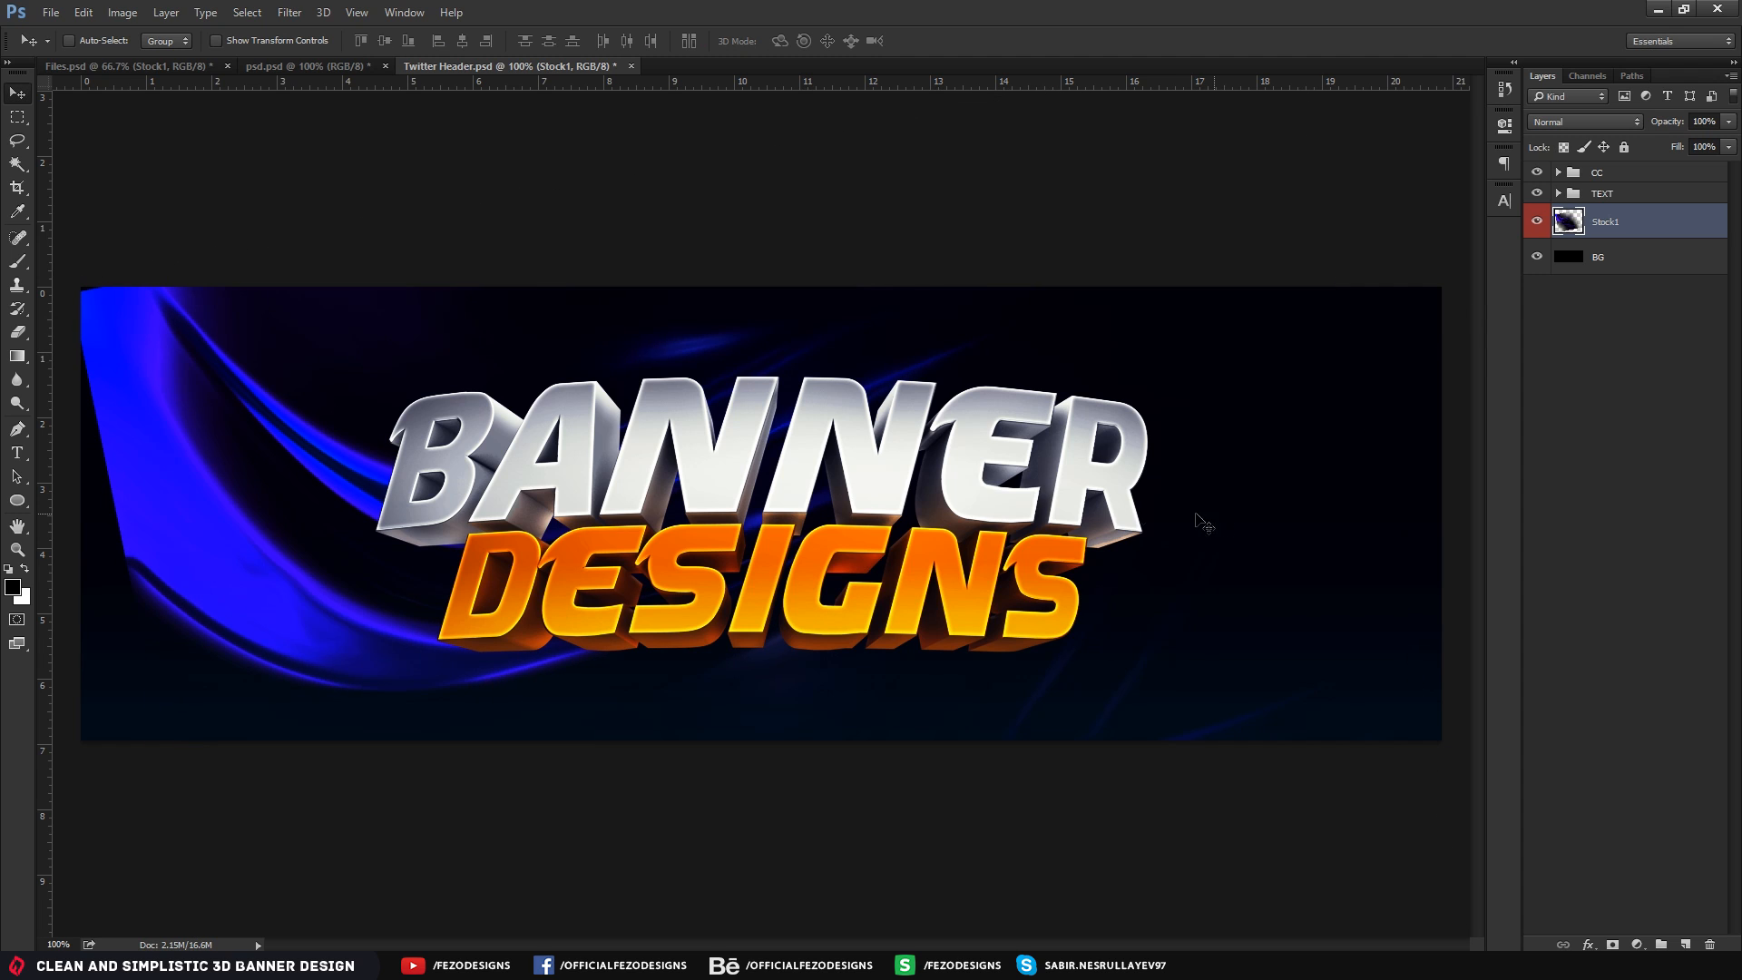
# Reposition the Stock1 layer so its thin wavy streaks fill the left side of the banner behind the lettering
pyautogui.moveTo(757, 470); pyautogui.dragTo(853, 337)
pyautogui.moveTo(830, 528)
pyautogui.mouseDown()
pyautogui.moveTo(858, 525)
pyautogui.moveTo(673, 529)
pyautogui.moveTo(817, 540)
pyautogui.mouseUp()
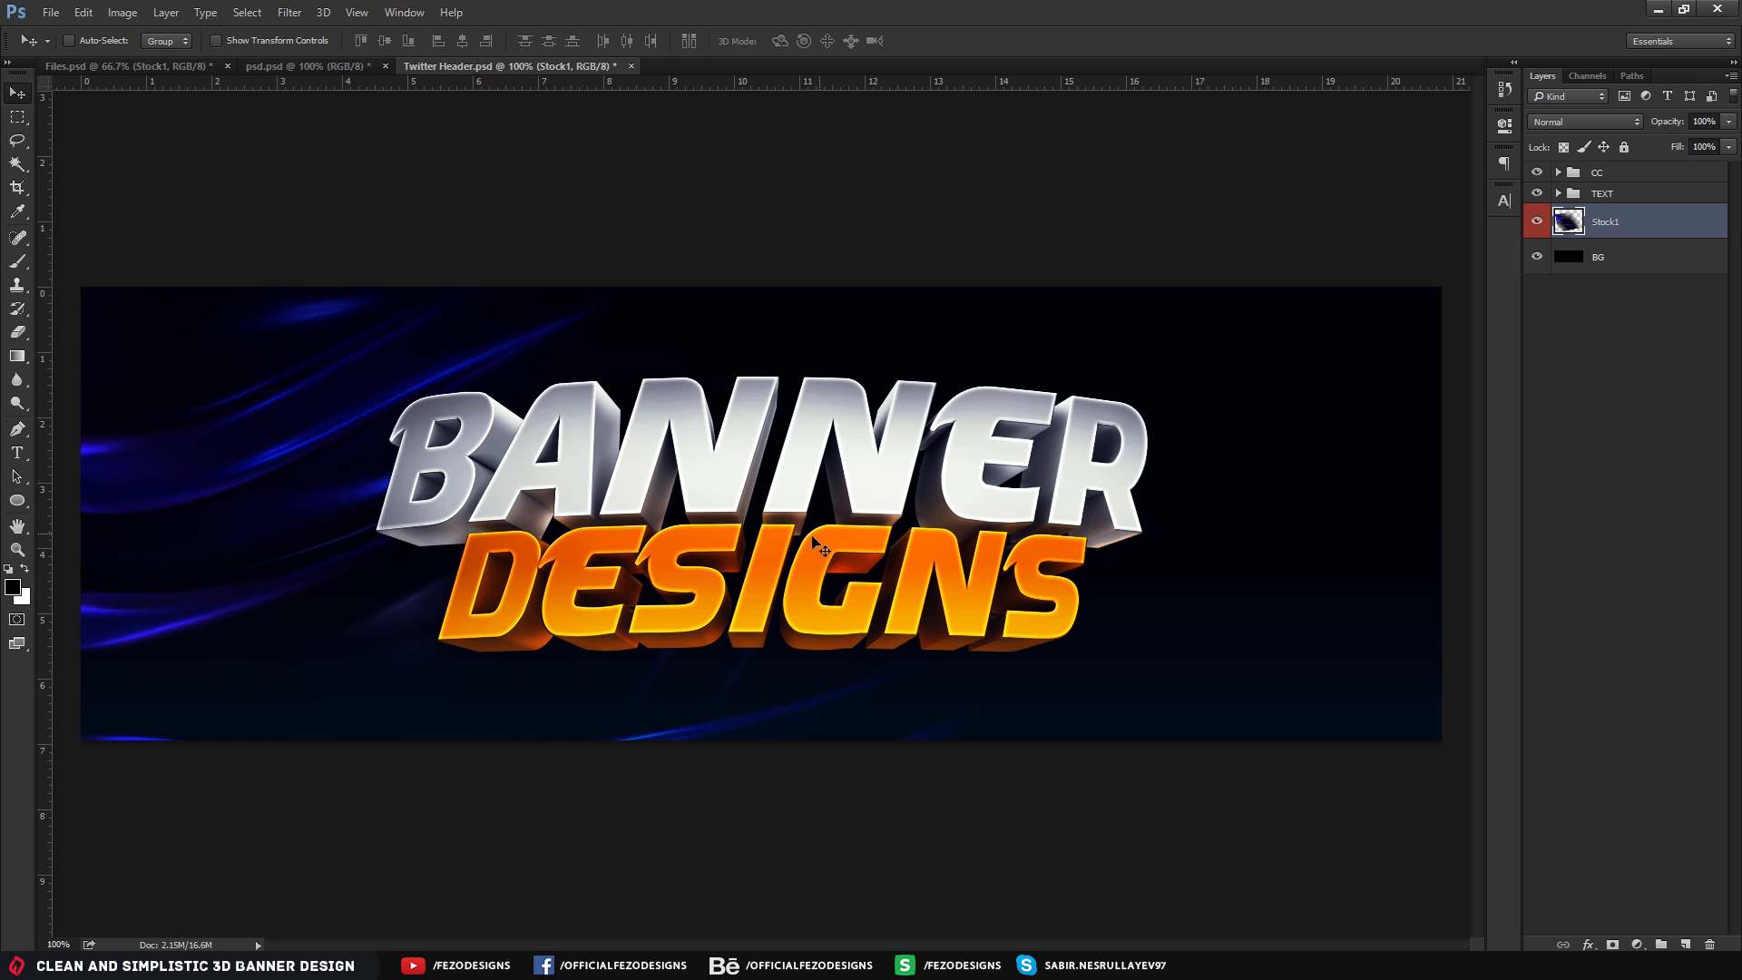
pyautogui.moveTo(651, 549)
pyautogui.mouseDown()
pyautogui.moveTo(674, 548)
pyautogui.moveTo(652, 535)
pyautogui.moveTo(647, 563)
pyautogui.moveTo(671, 564)
pyautogui.mouseUp()
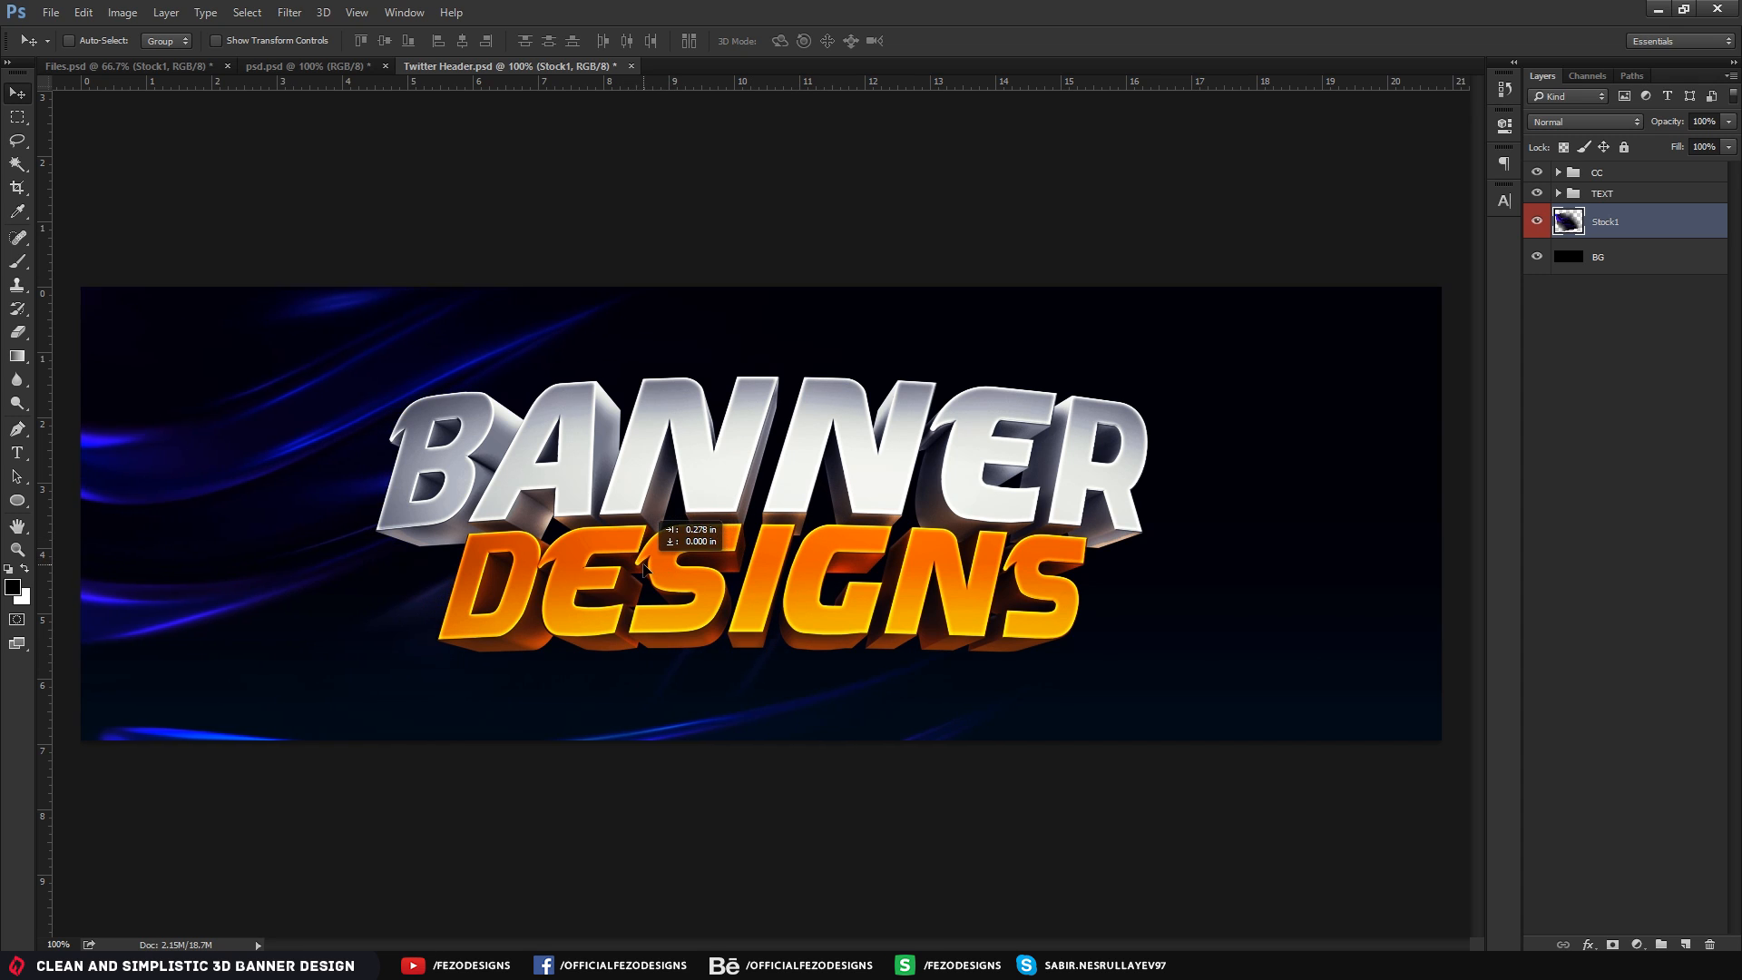
# Duplicate the Stock1 layer and flip the copy both horizontally and vertically
pyautogui.hotkey('ctrl', 'j')
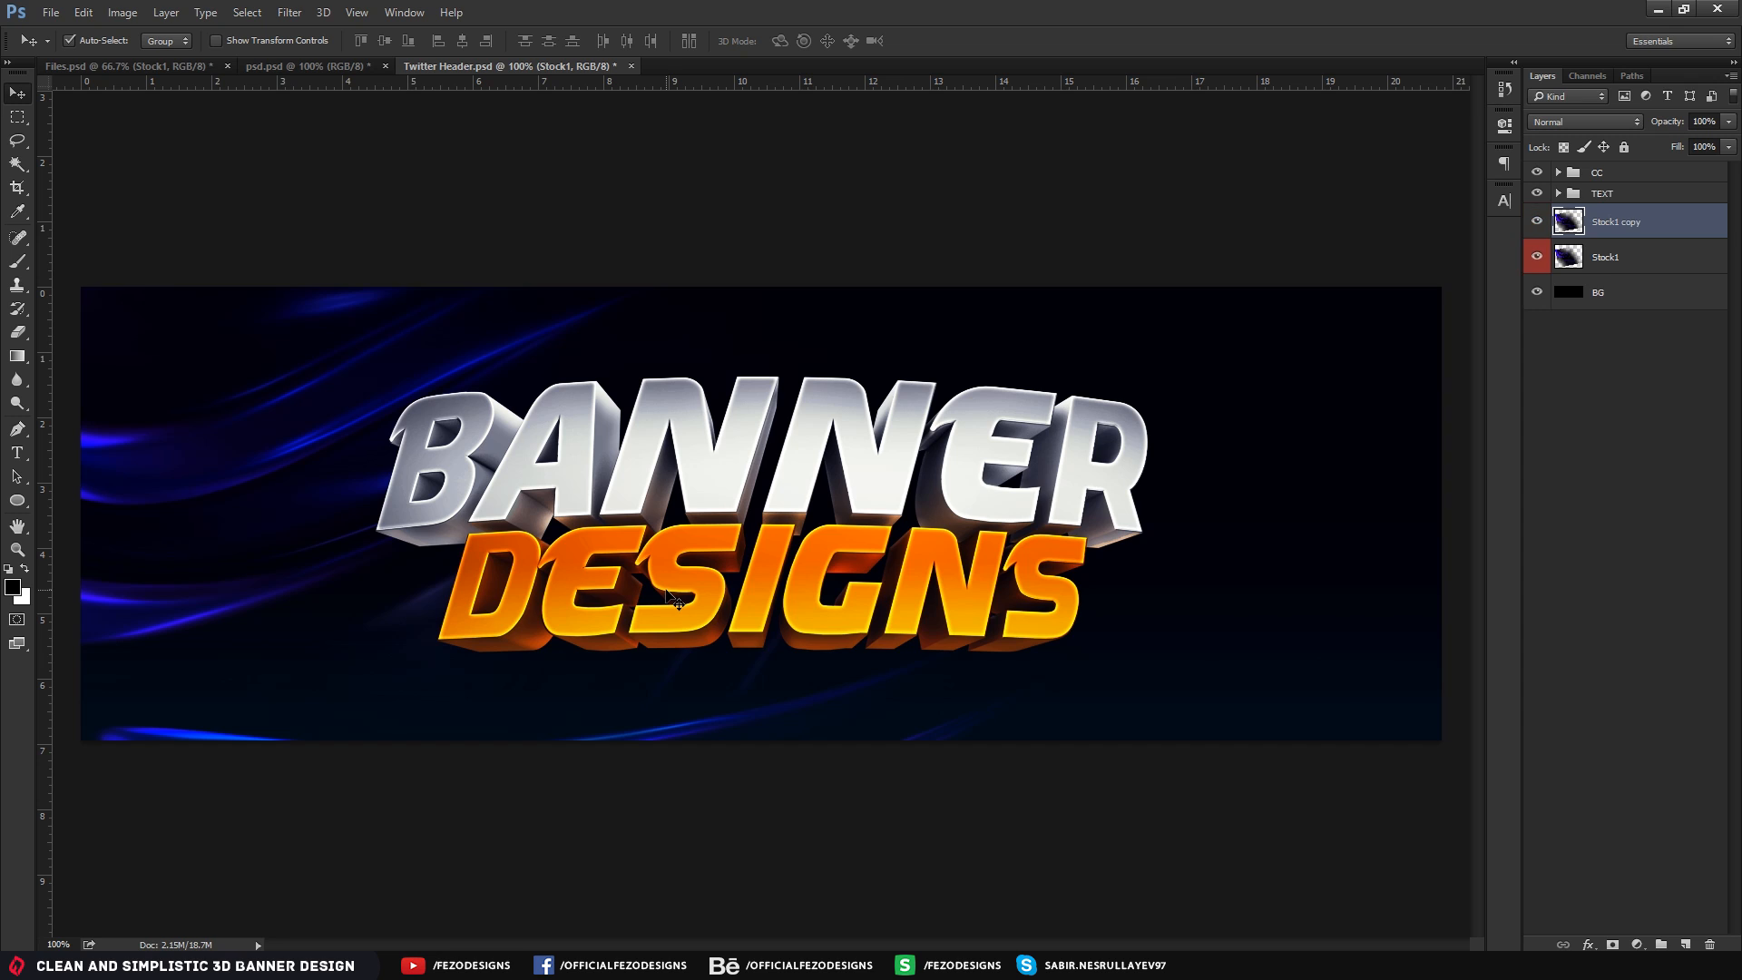
pyautogui.hotkey('ctrl', 't')
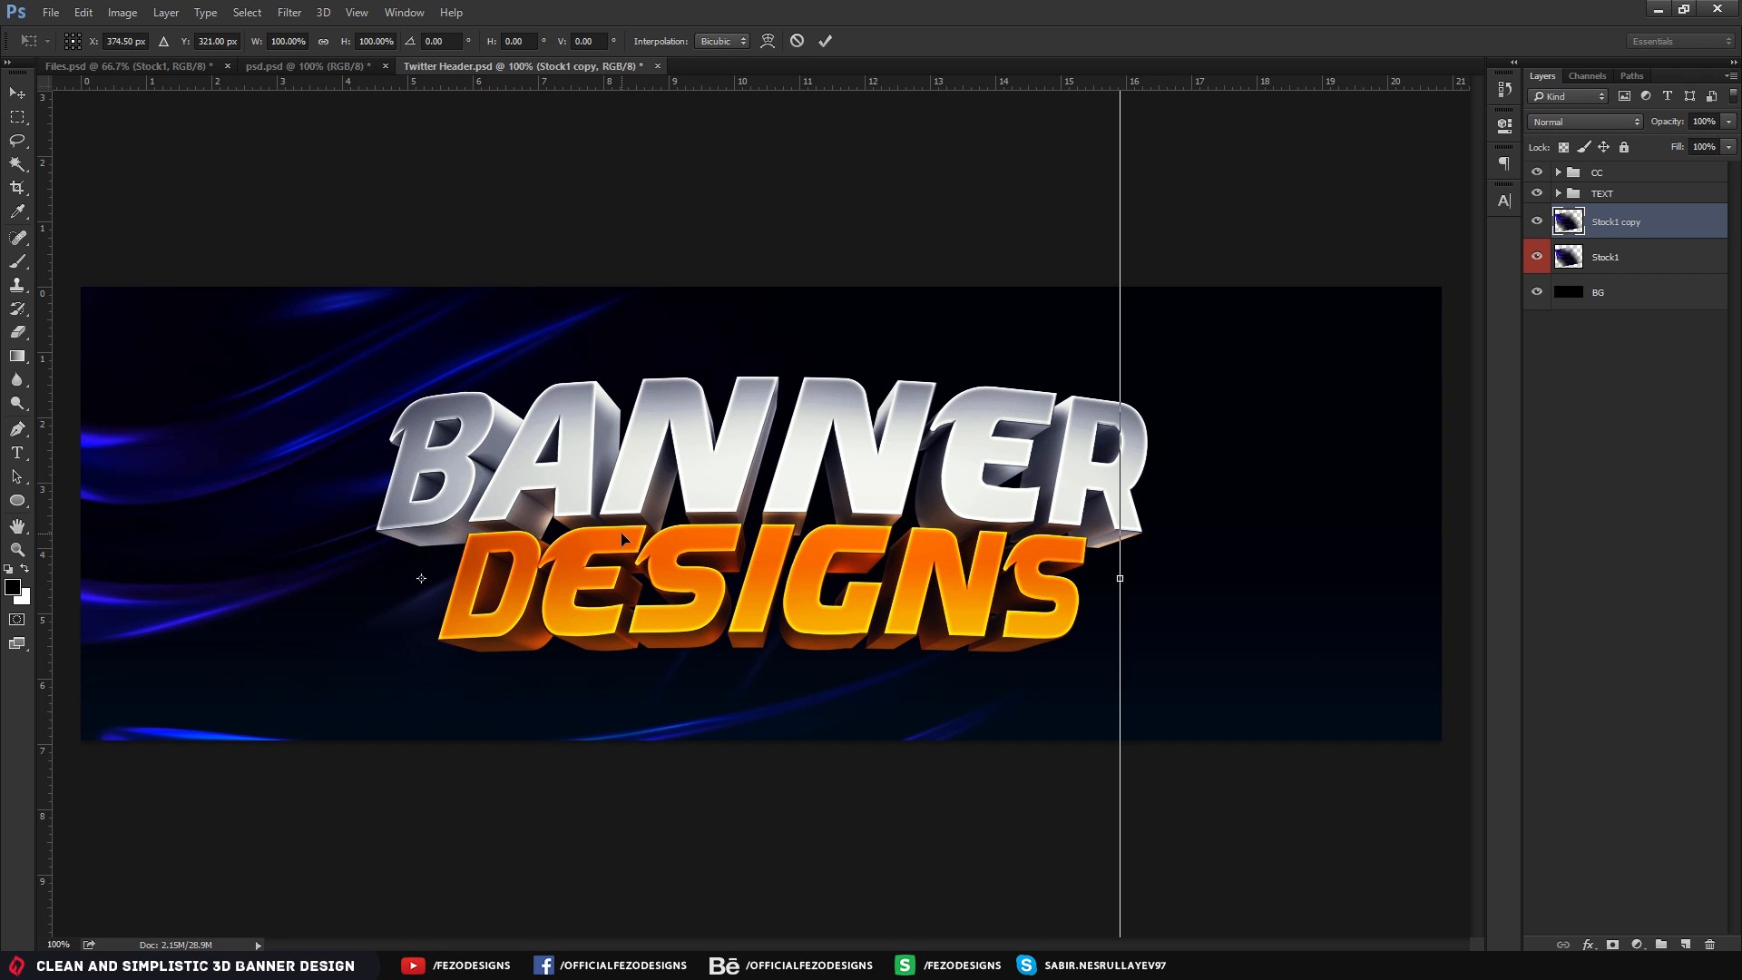
pyautogui.rightClick(686, 443)
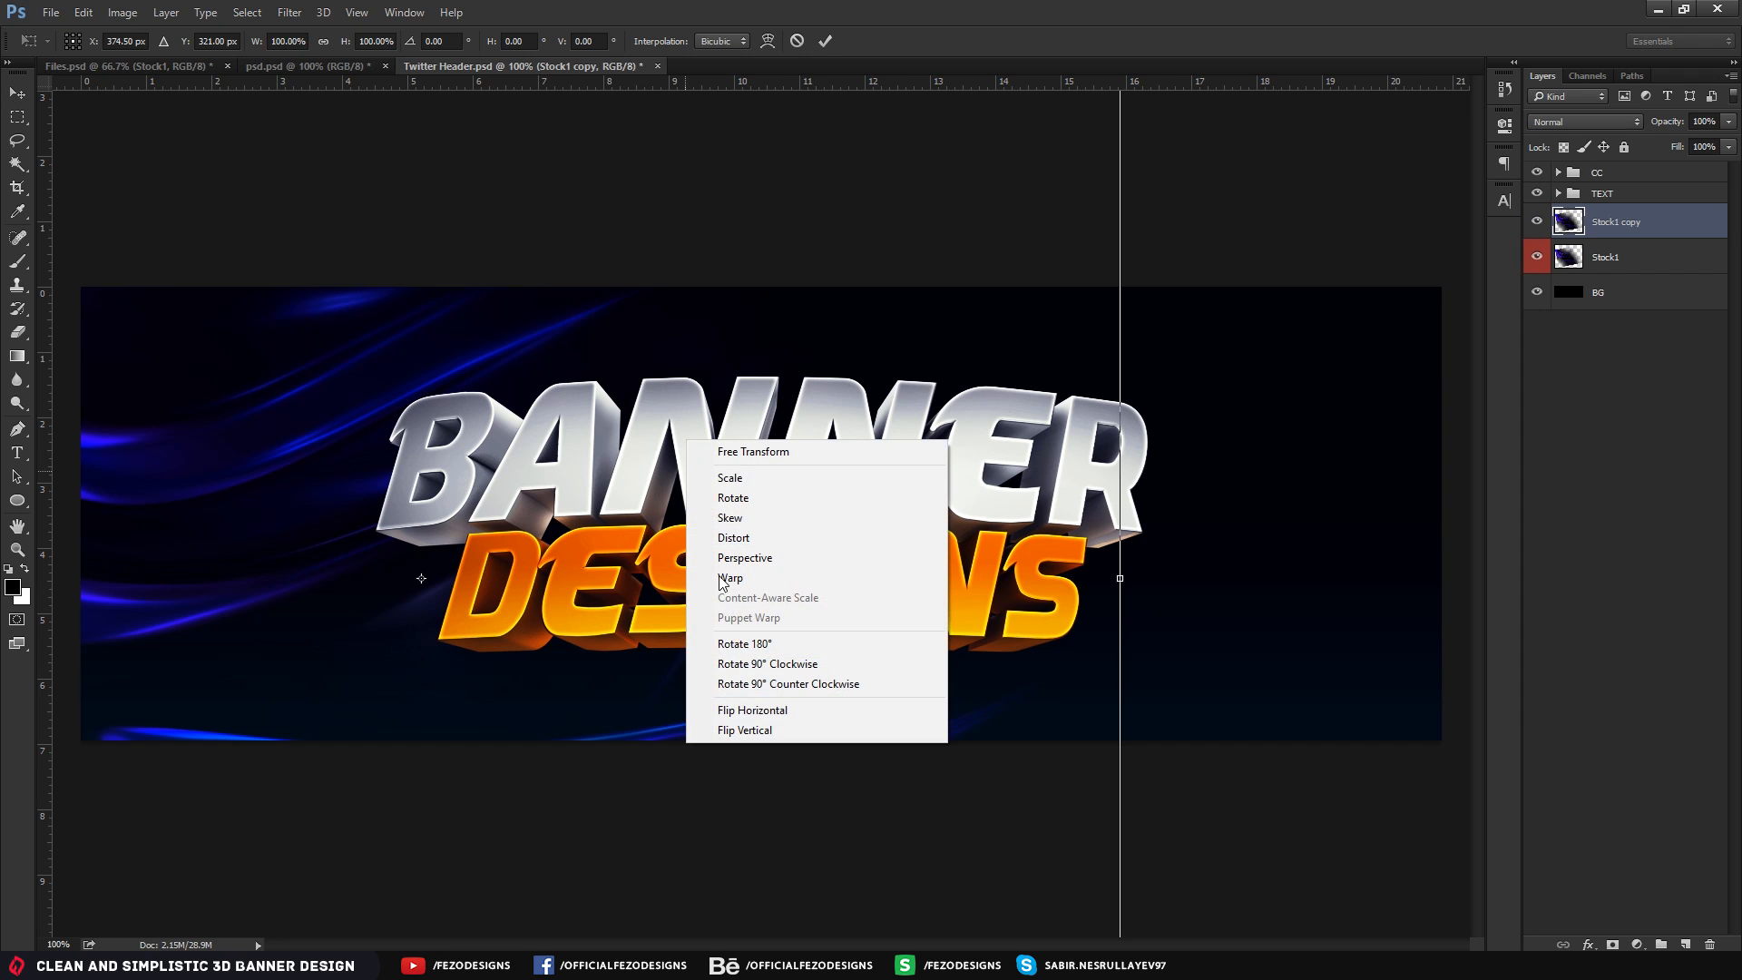
pyautogui.click(753, 707)
pyautogui.rightClick(747, 453)
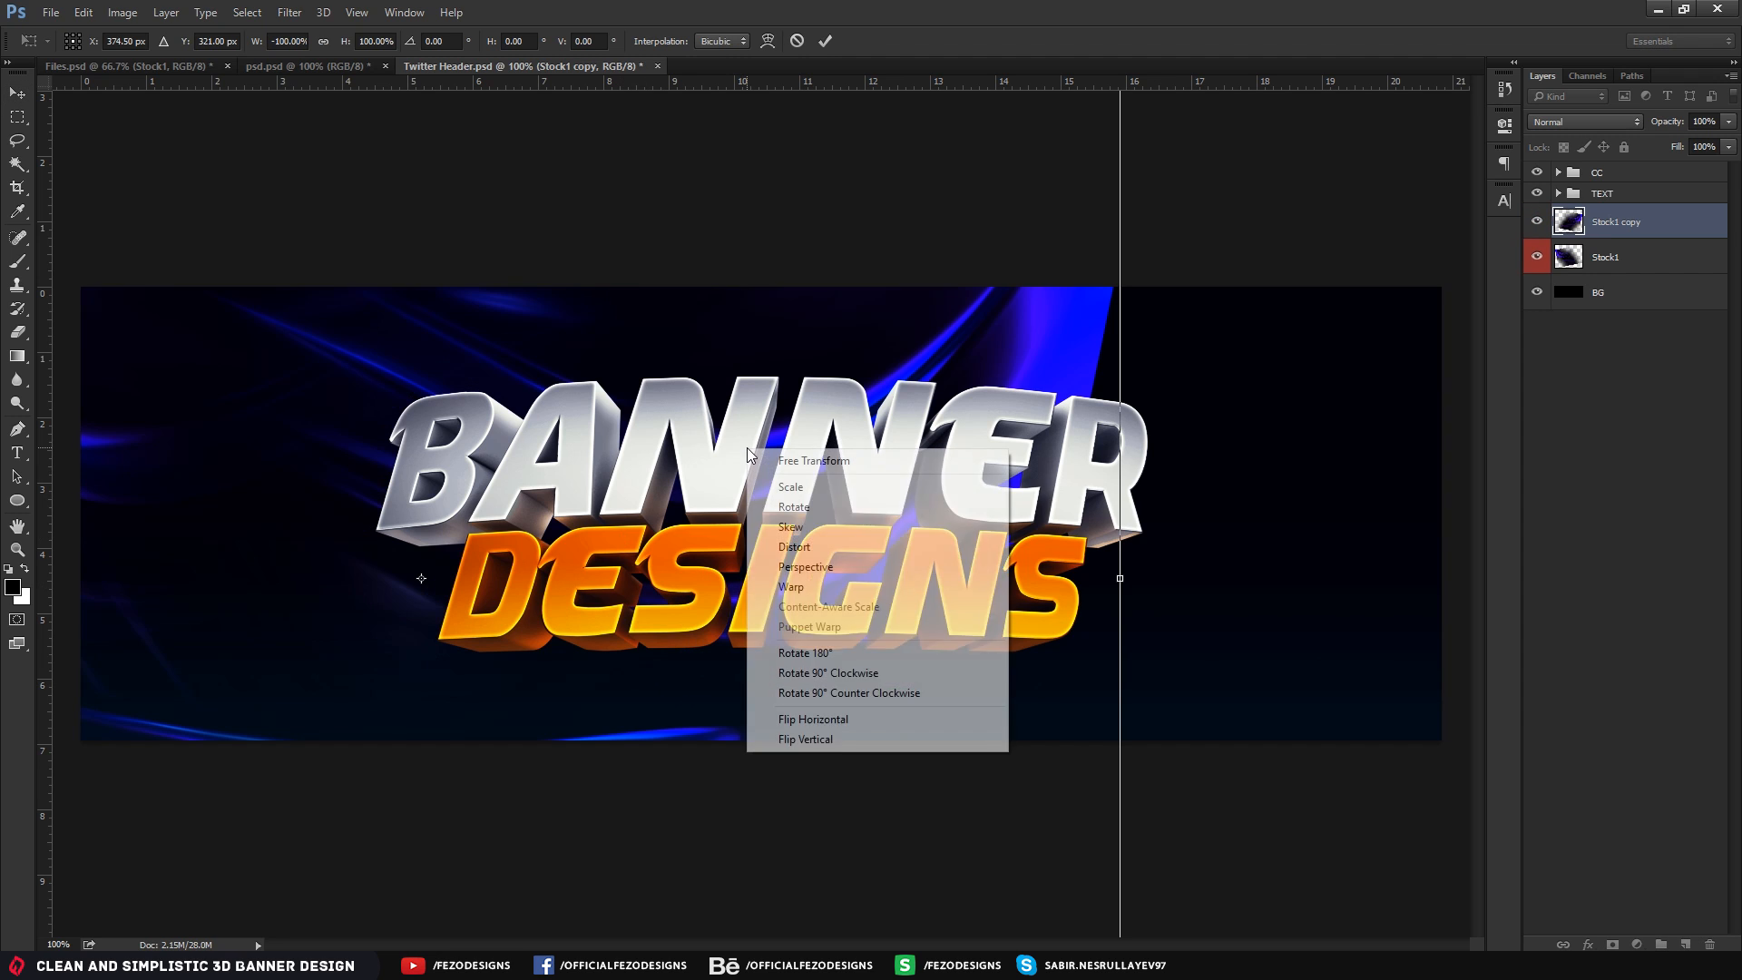
pyautogui.click(765, 741)
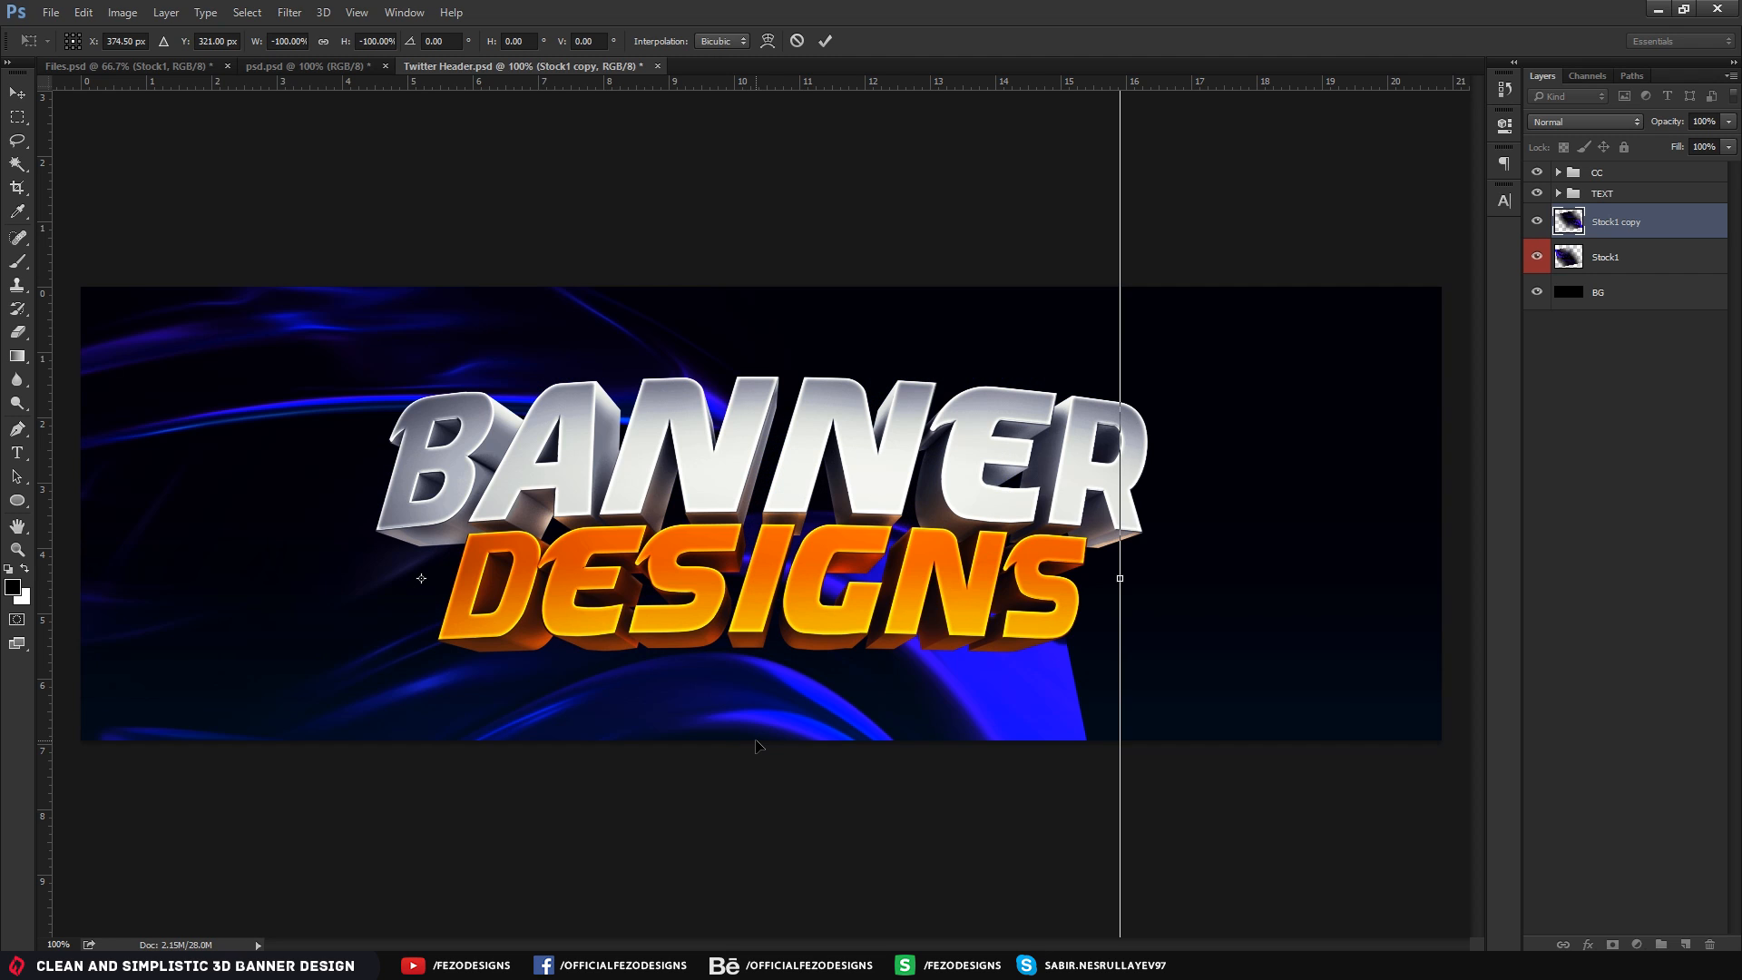
pyautogui.click(824, 41)
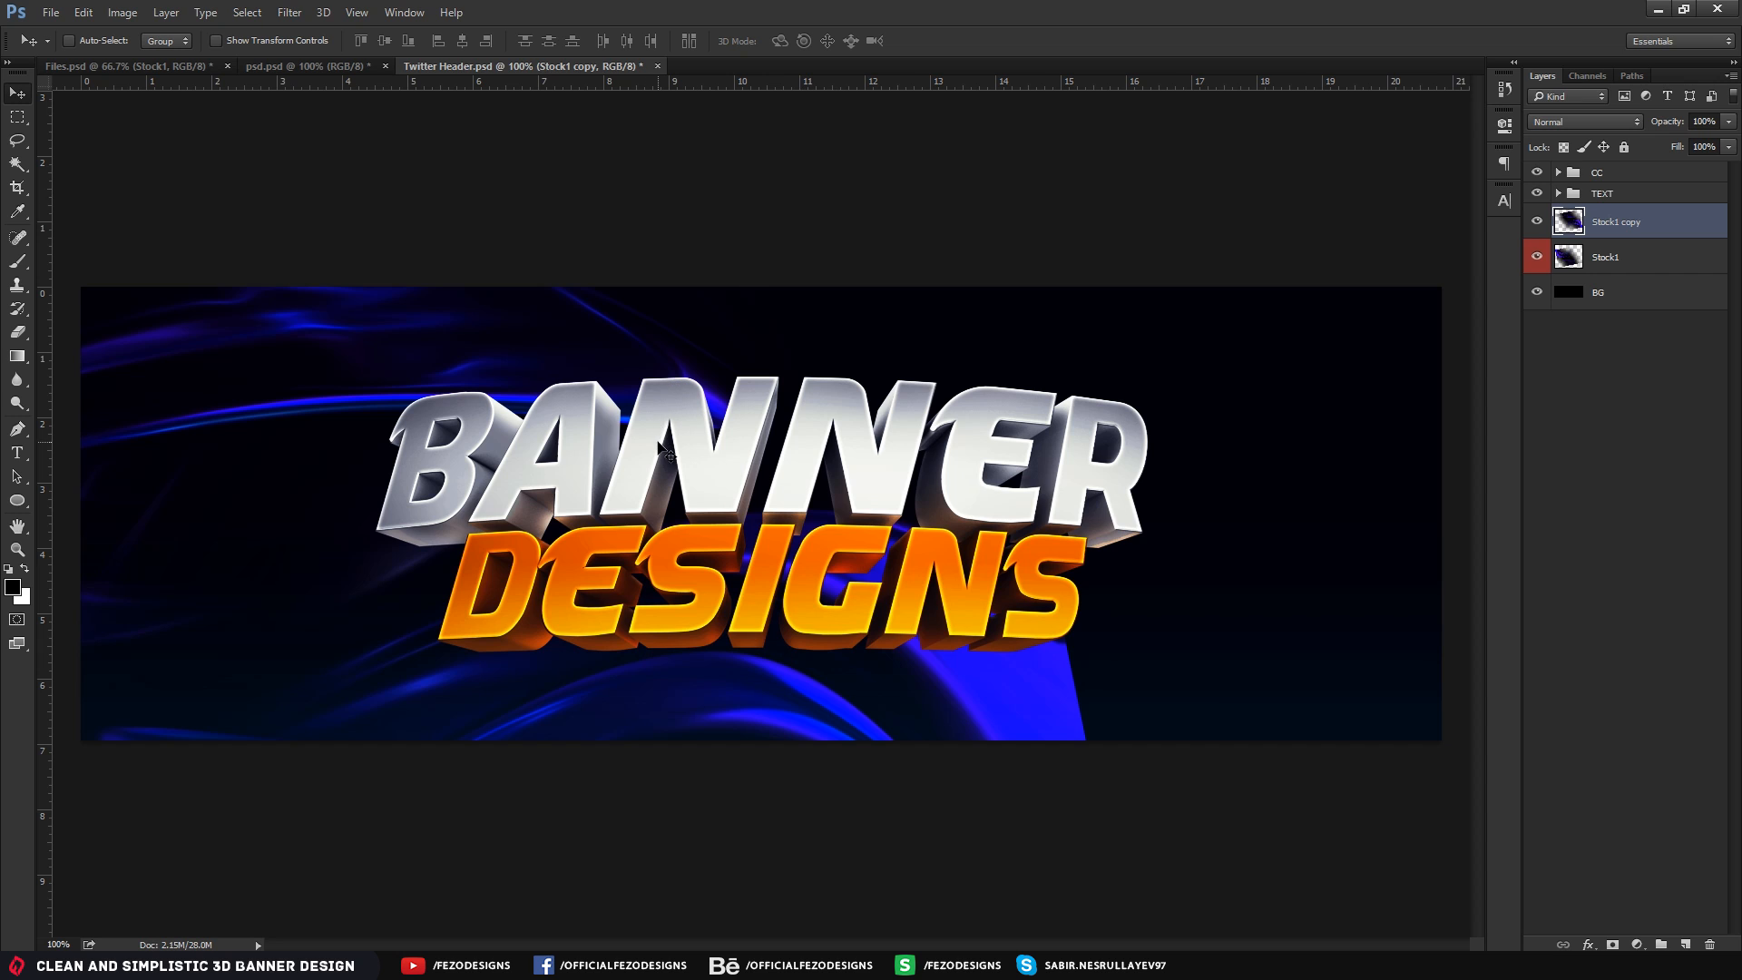
# Move the flipped Stock1 copy to the banner's right side so its streaks balance those on the left
pyautogui.moveTo(733, 464); pyautogui.dragTo(1280, 474)
pyautogui.keyDown('shift'); pyautogui.moveTo(1147, 624); pyautogui.dragTo(1178, 454); pyautogui.keyUp('shift')
pyautogui.moveTo(1136, 583); pyautogui.dragTo(1211, 595)
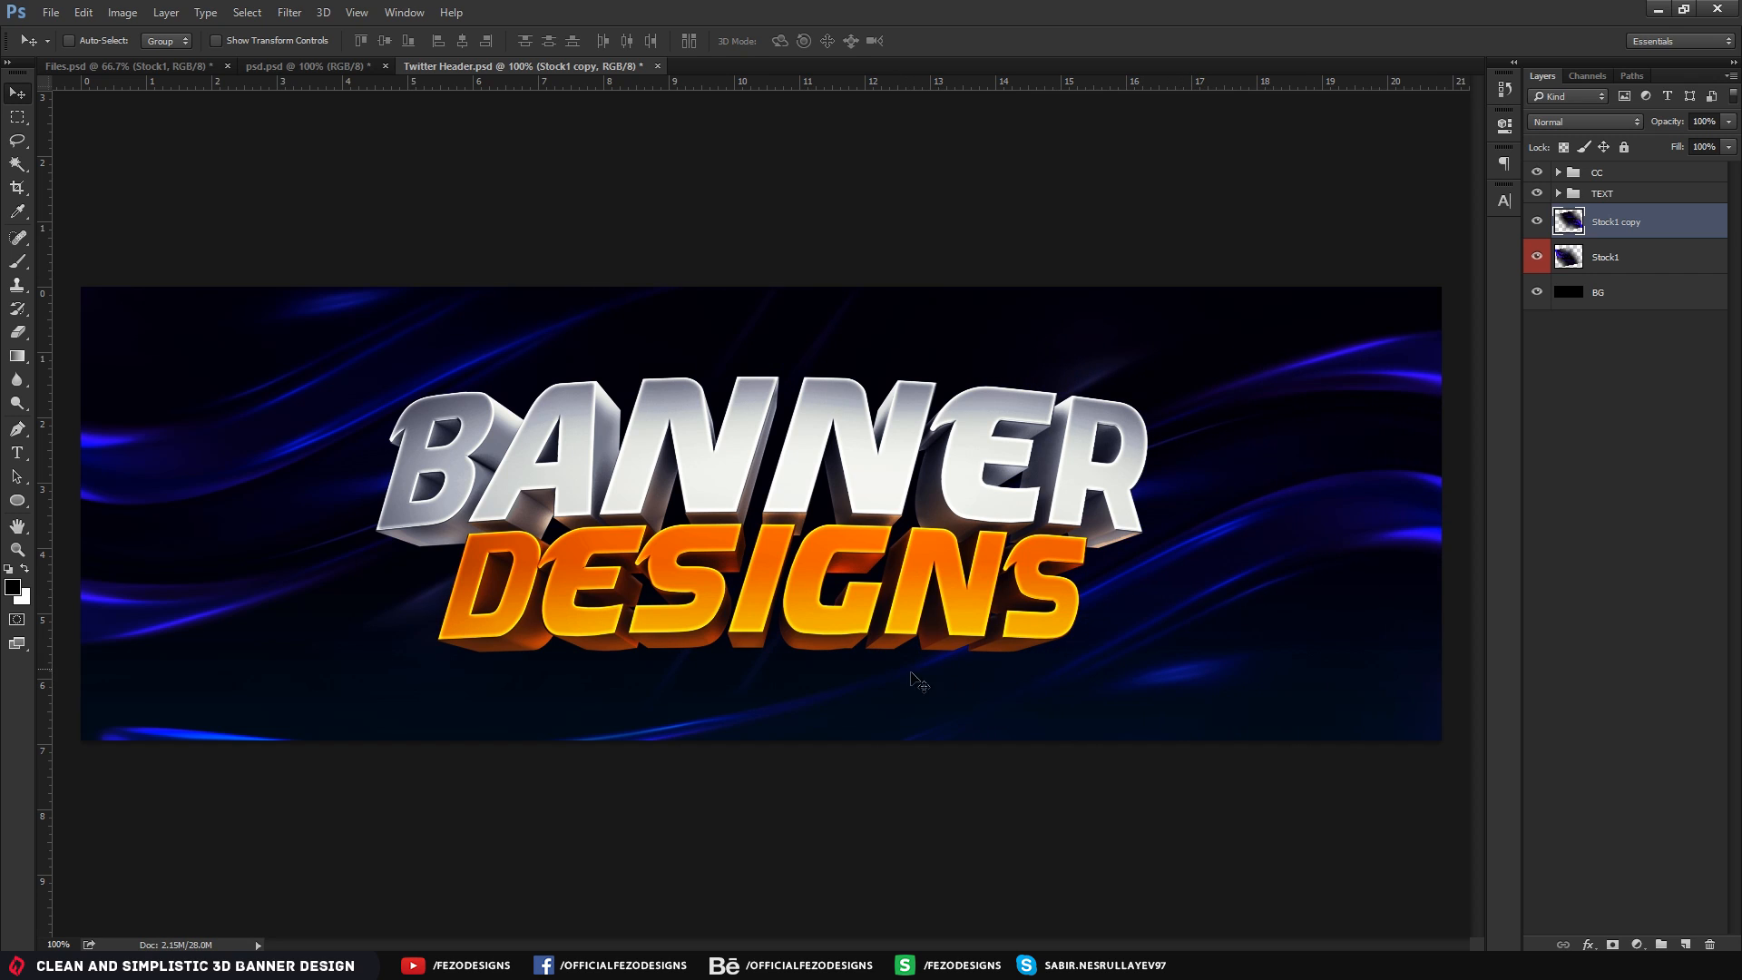
pyautogui.moveTo(1066, 594)
pyautogui.mouseDown()
pyautogui.moveTo(1089, 585)
pyautogui.moveTo(1032, 591)
pyautogui.moveTo(1060, 588)
pyautogui.mouseUp()
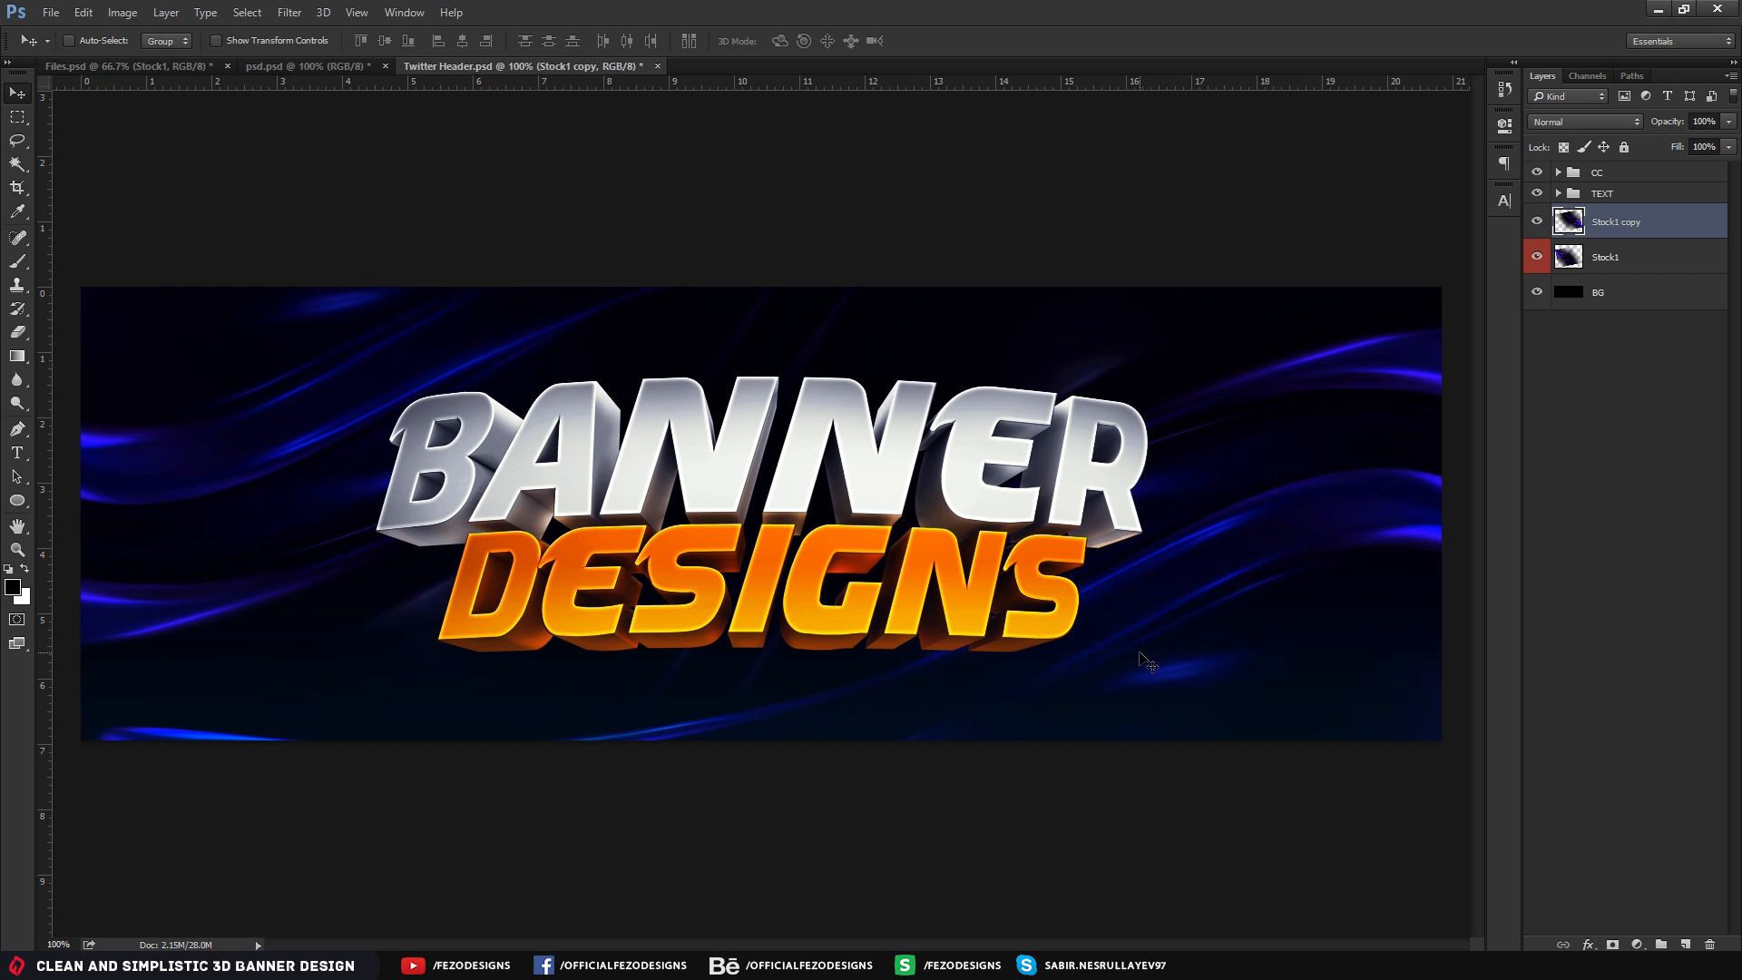
# Merge Stock1 and its copy into one layer and rename the merged layer "Stock1"
pyautogui.keyDown('shift'); pyautogui.click(1635, 265); pyautogui.keyUp('shift')
pyautogui.click(1637, 345)
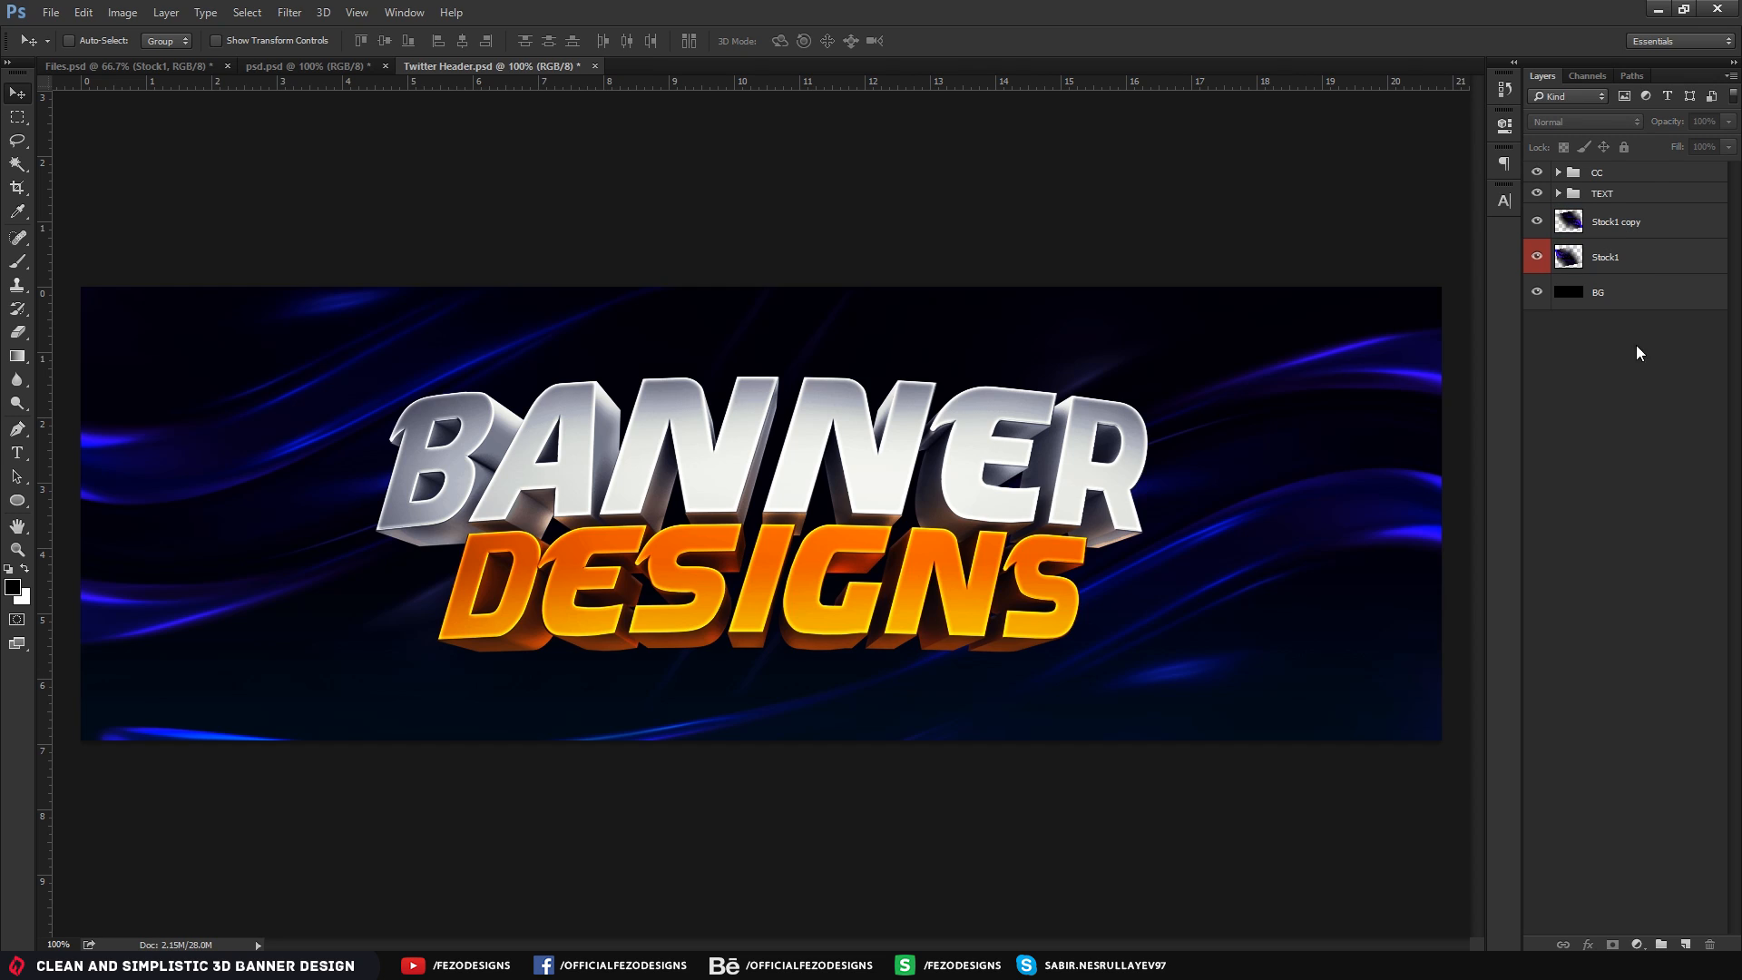
pyautogui.click(1645, 263)
pyautogui.keyDown('shift'); pyautogui.click(1652, 228); pyautogui.keyUp('shift')
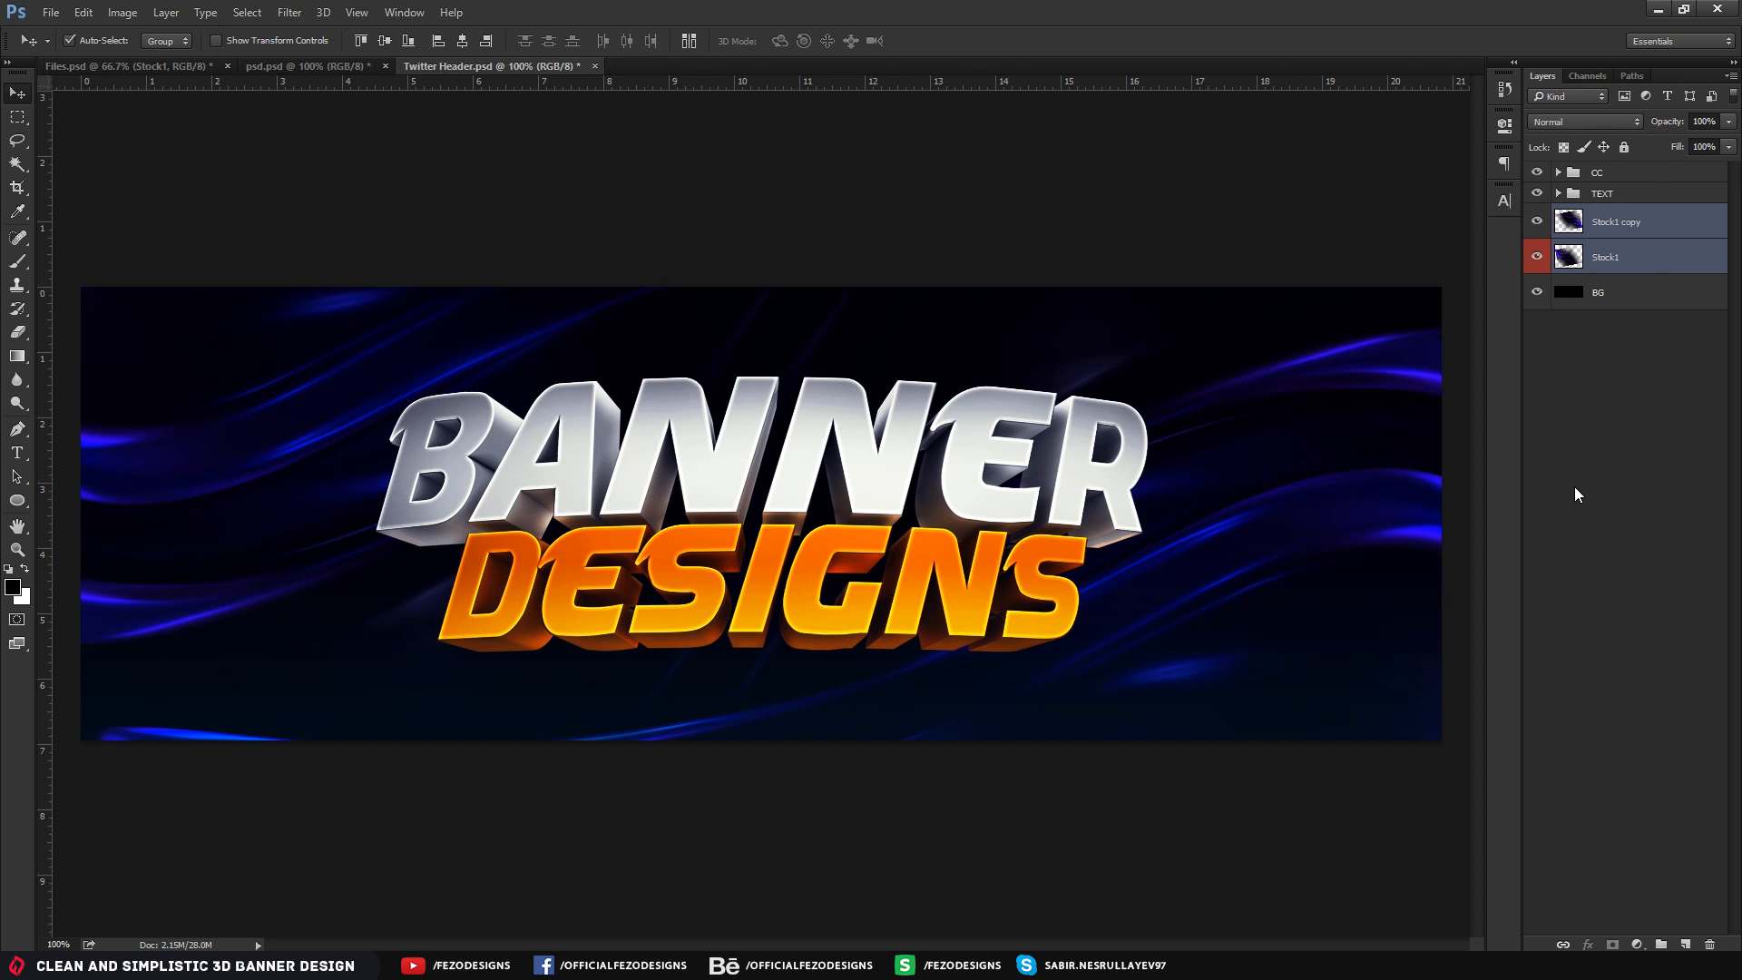
pyautogui.rightClick(1634, 263)
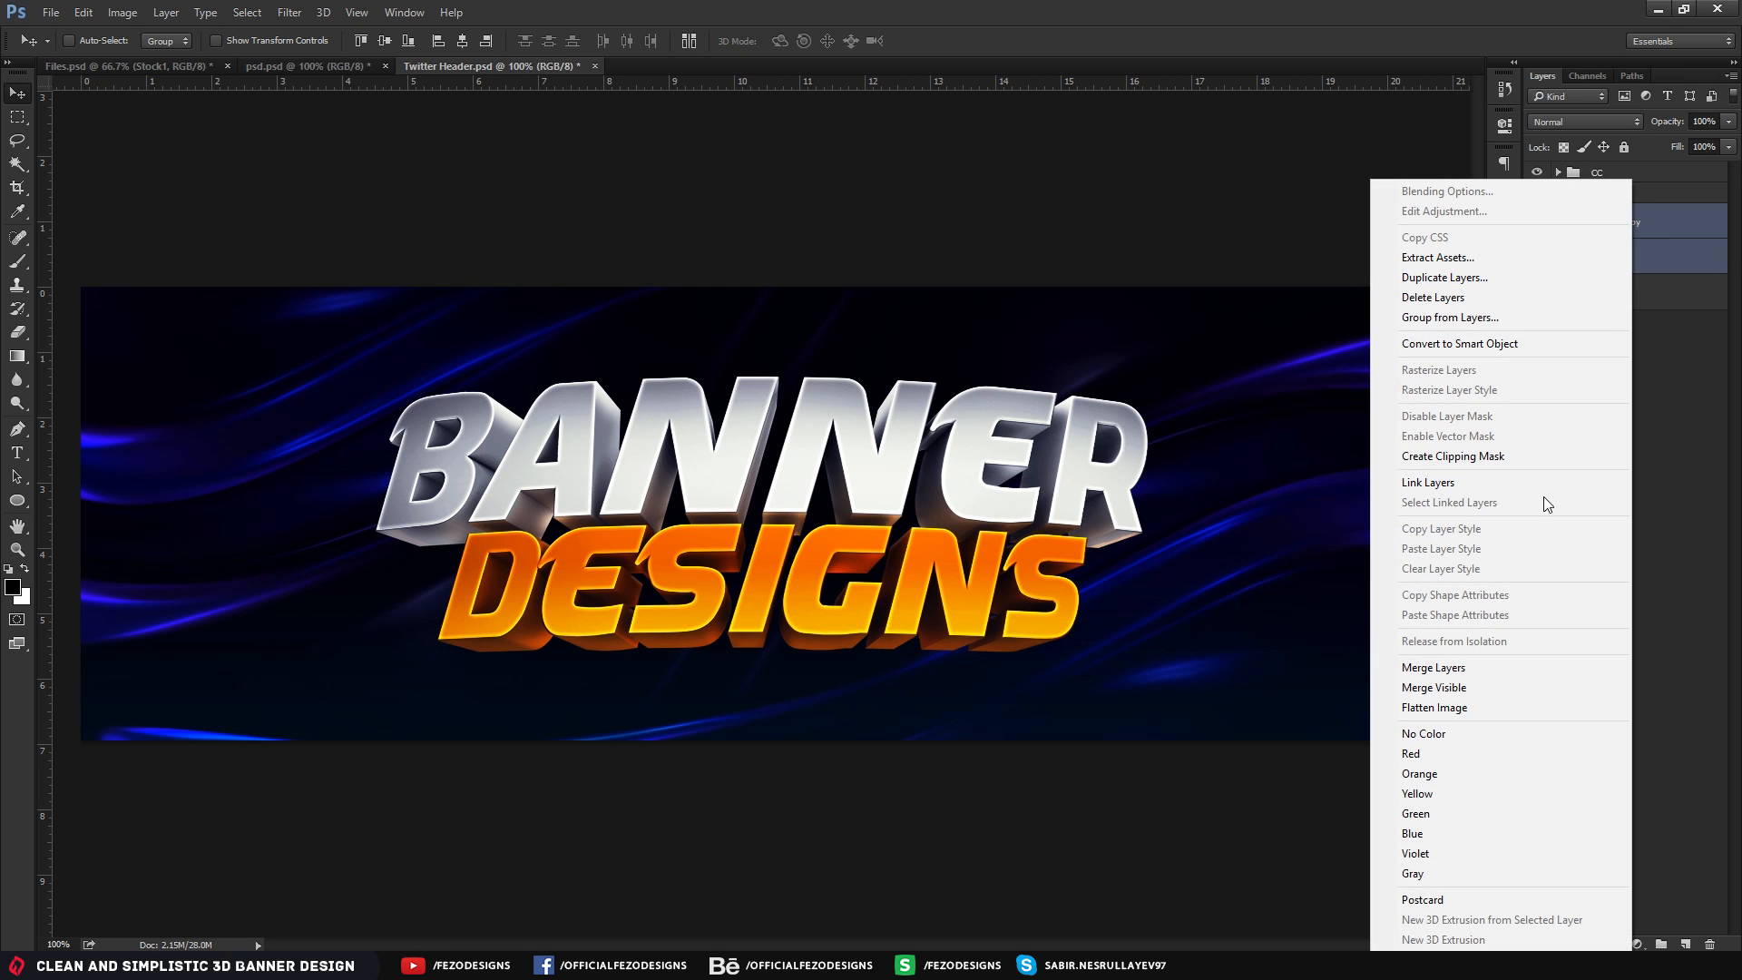
pyautogui.click(1470, 664)
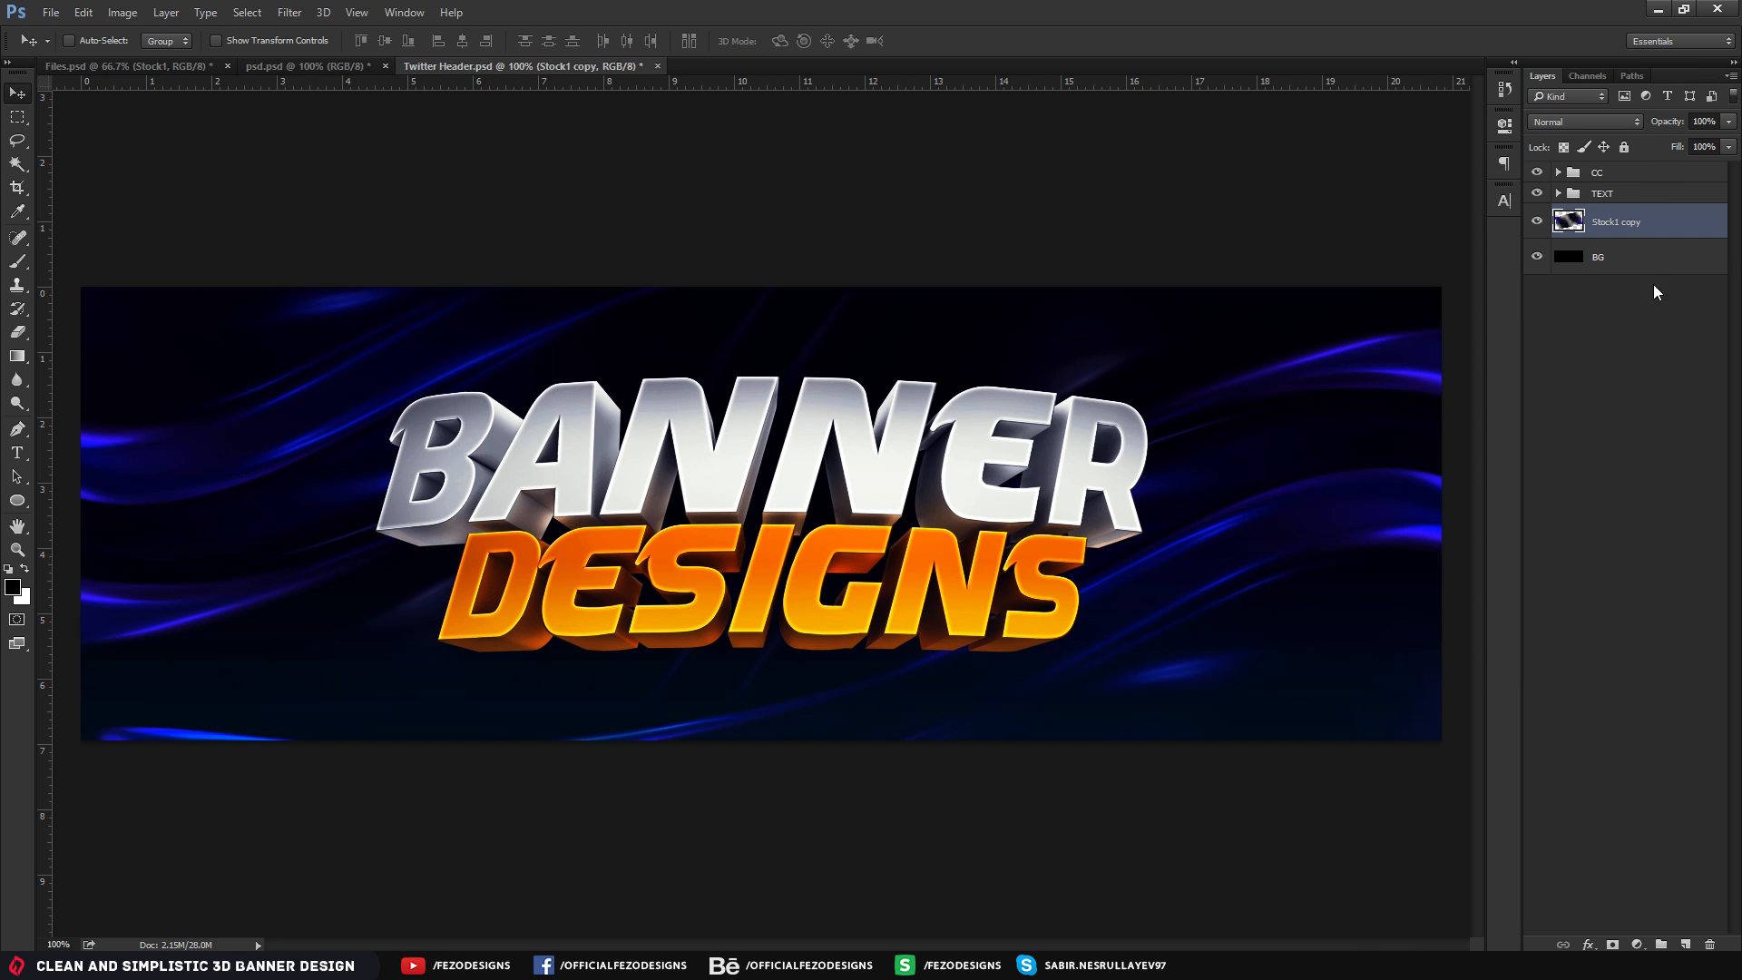
pyautogui.doubleClick(1614, 223)
pyautogui.write('Stock1')
pyautogui.press('Return')
# Add a Hue/Saturation adjustment layer above Stock1 and clip it to that layer
pyautogui.click(1637, 945)
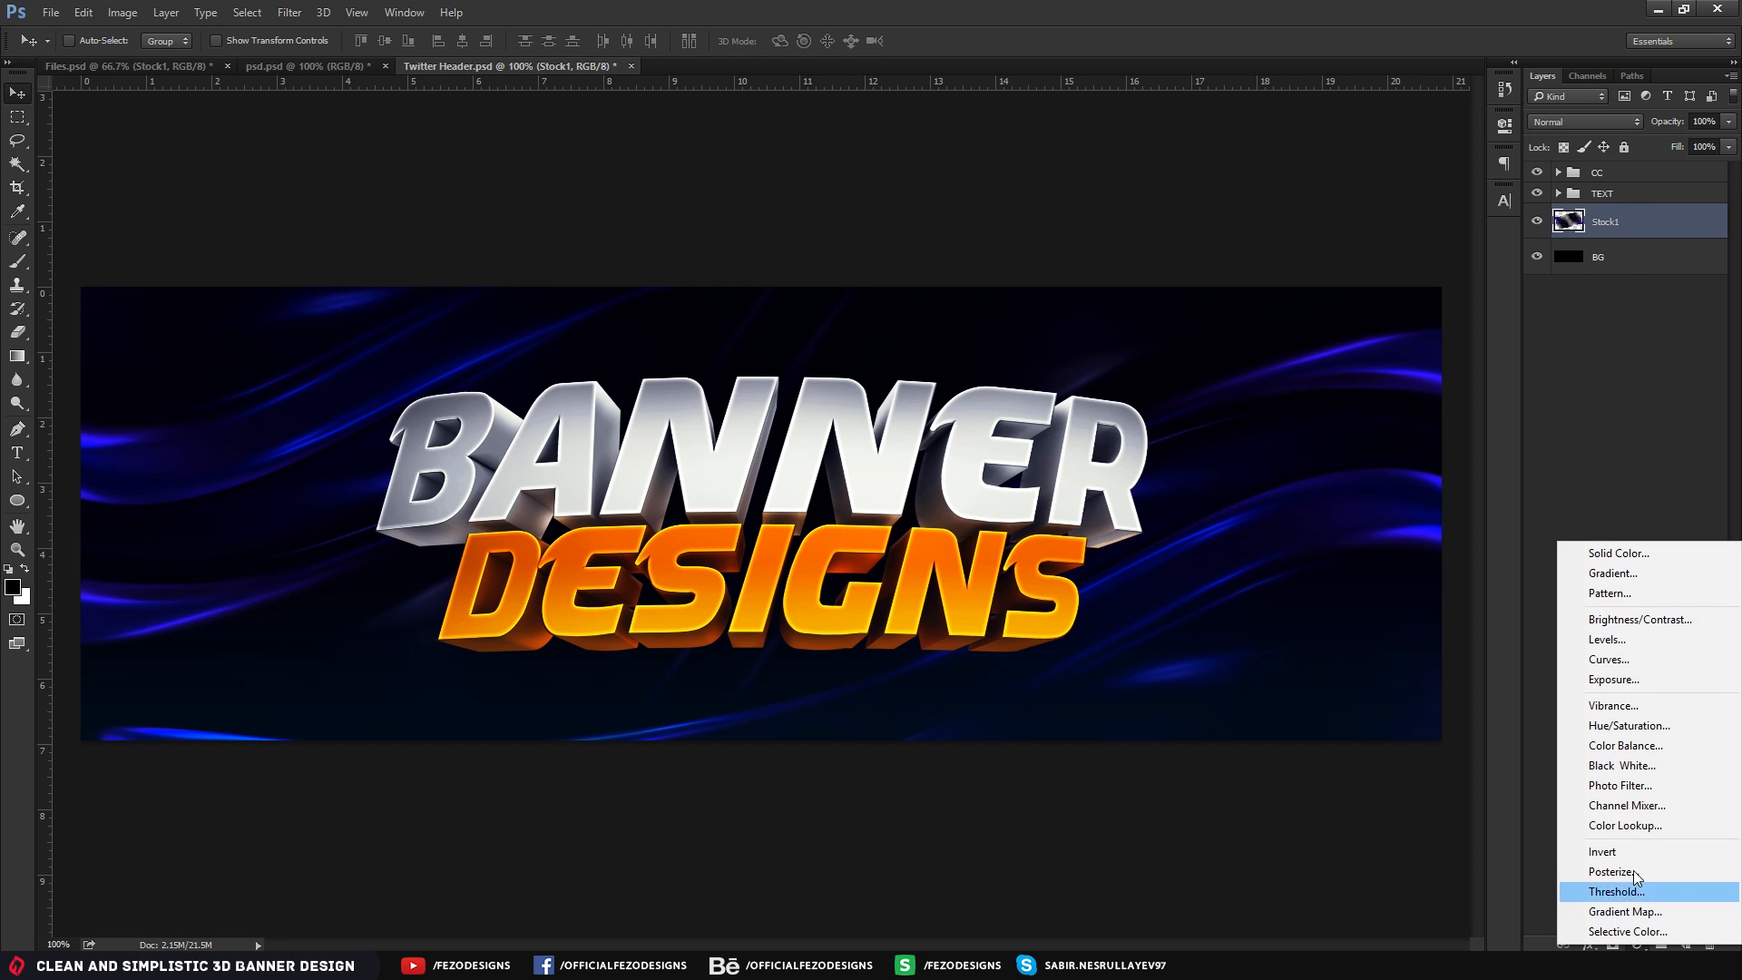
pyautogui.click(1629, 726)
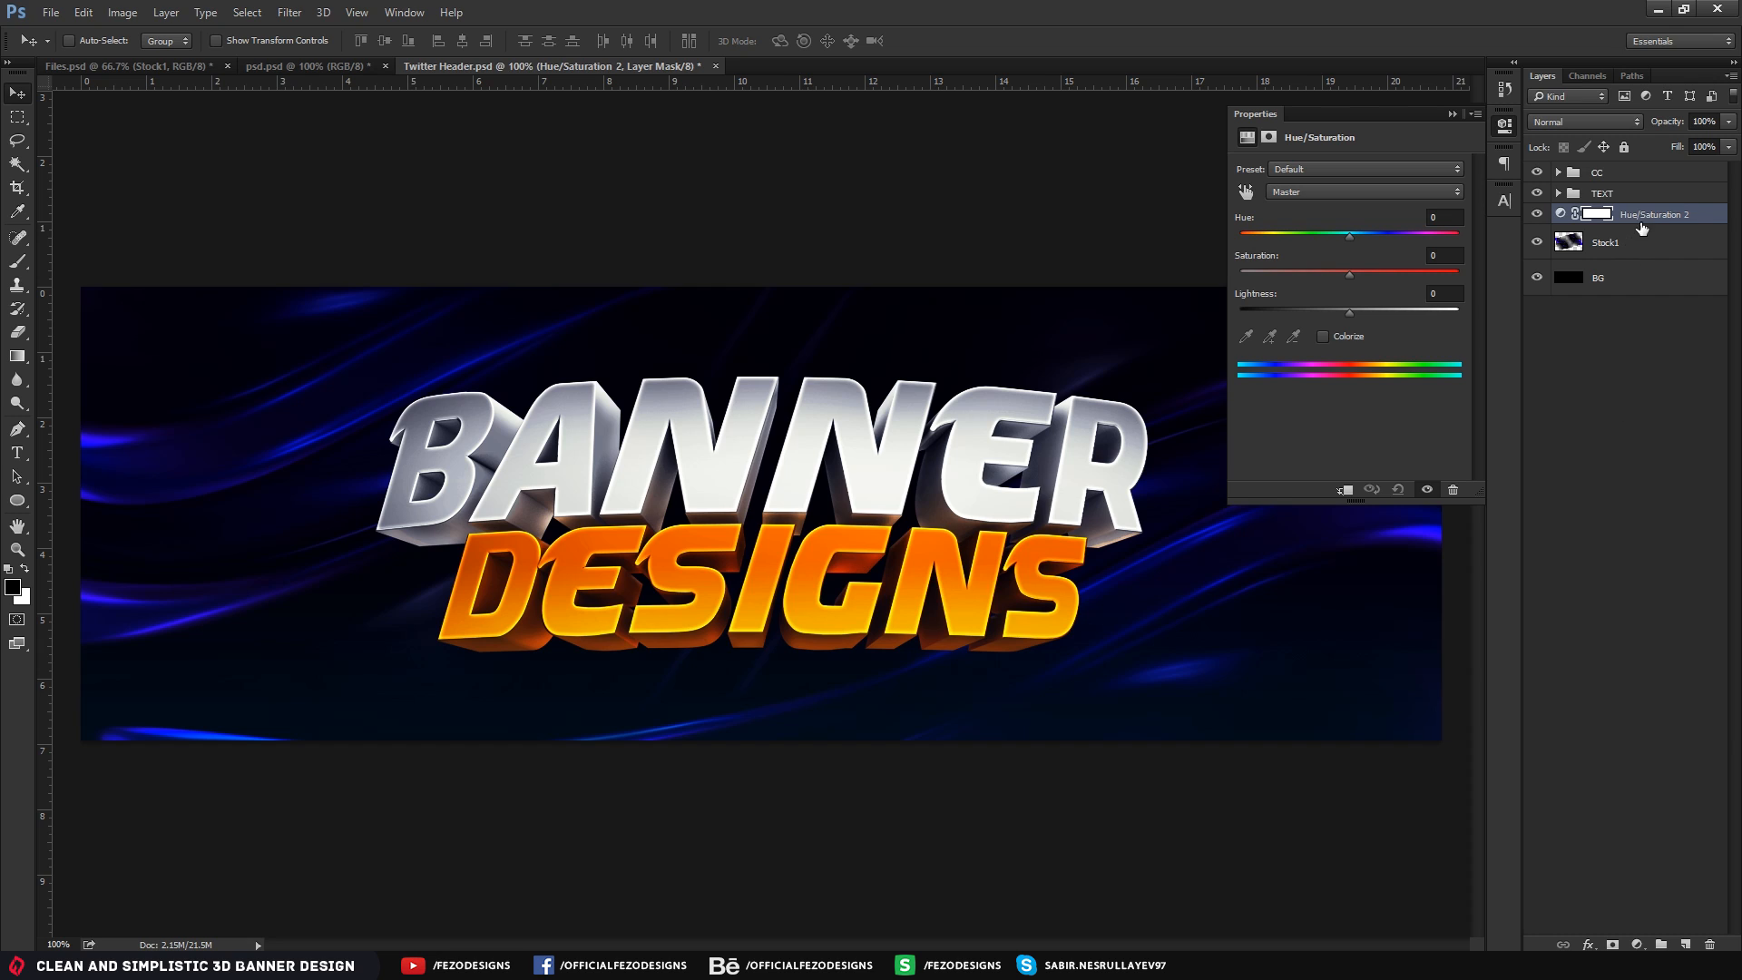
pyautogui.rightClick(1690, 213)
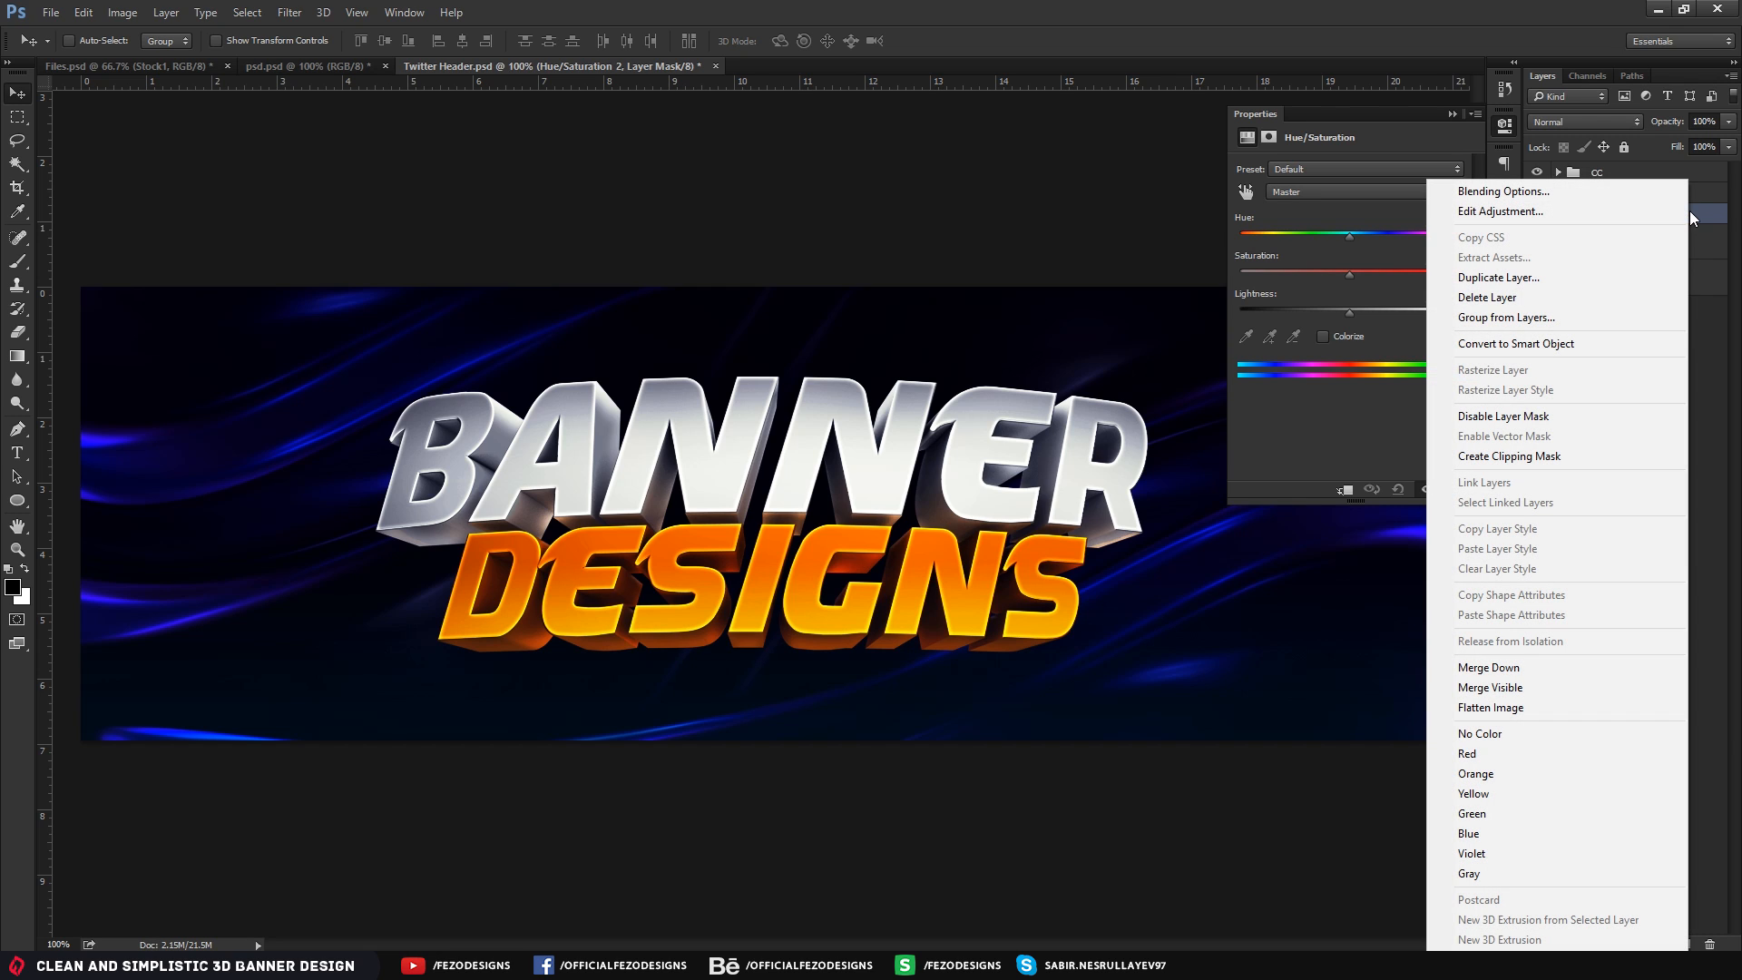
pyautogui.click(1517, 455)
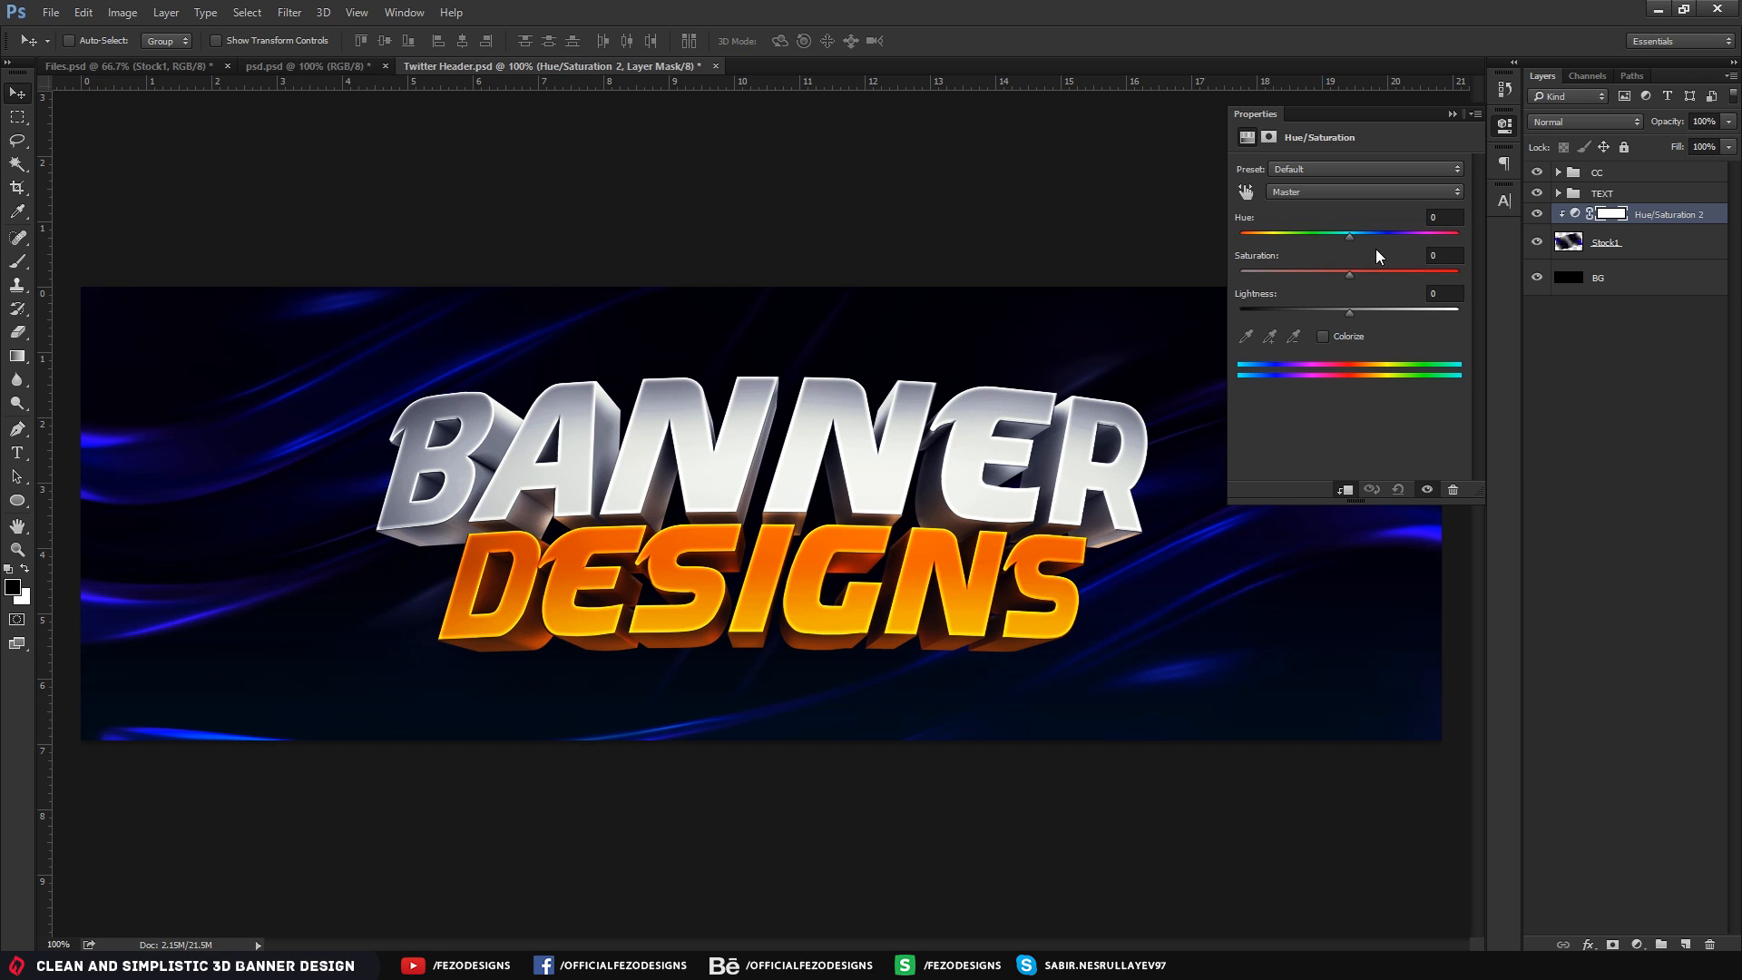
# Set the clipped Hue/Saturation adjustment's hue to about +135 and its saturation to 10, turning the streaks orange
pyautogui.moveTo(1353, 238); pyautogui.dragTo(1439, 240)
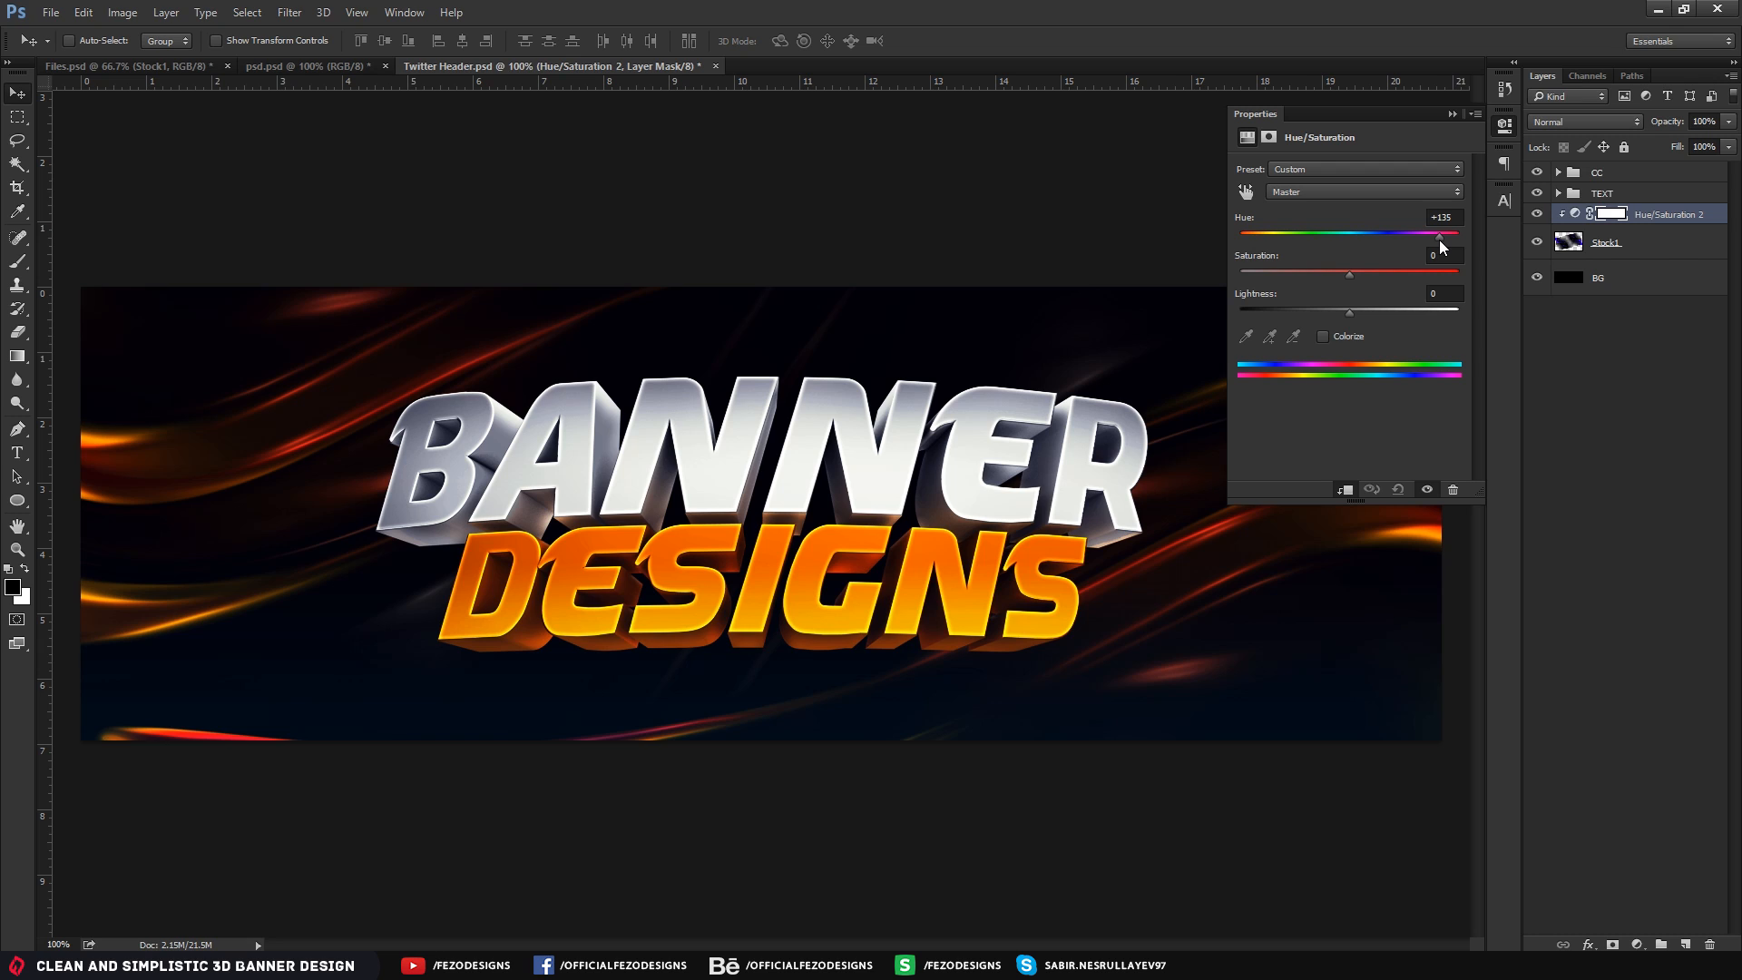
pyautogui.moveTo(1441, 240); pyautogui.dragTo(1441, 245)
pyautogui.click(1439, 255)
pyautogui.write('10')
pyautogui.press('Return')
pyautogui.click(1455, 116)
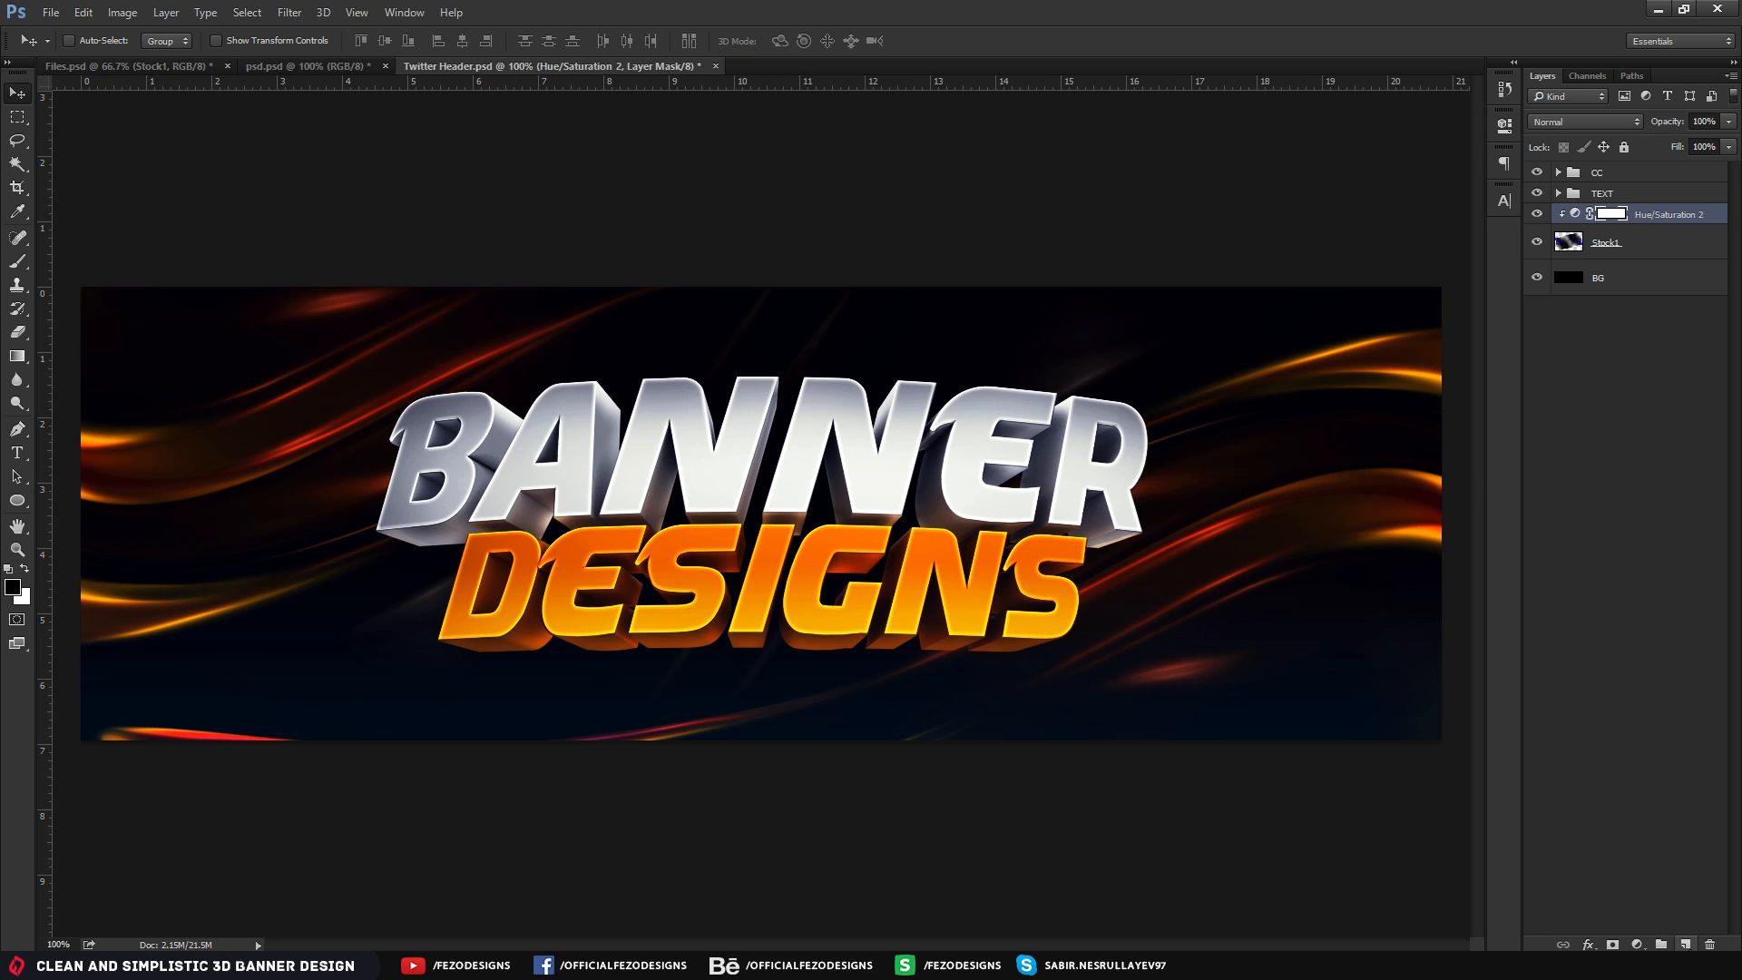
# Create a new layer above the Hue/Saturation adjustment and name it "Lighting"
pyautogui.click(1686, 944)
pyautogui.doubleClick(1606, 223)
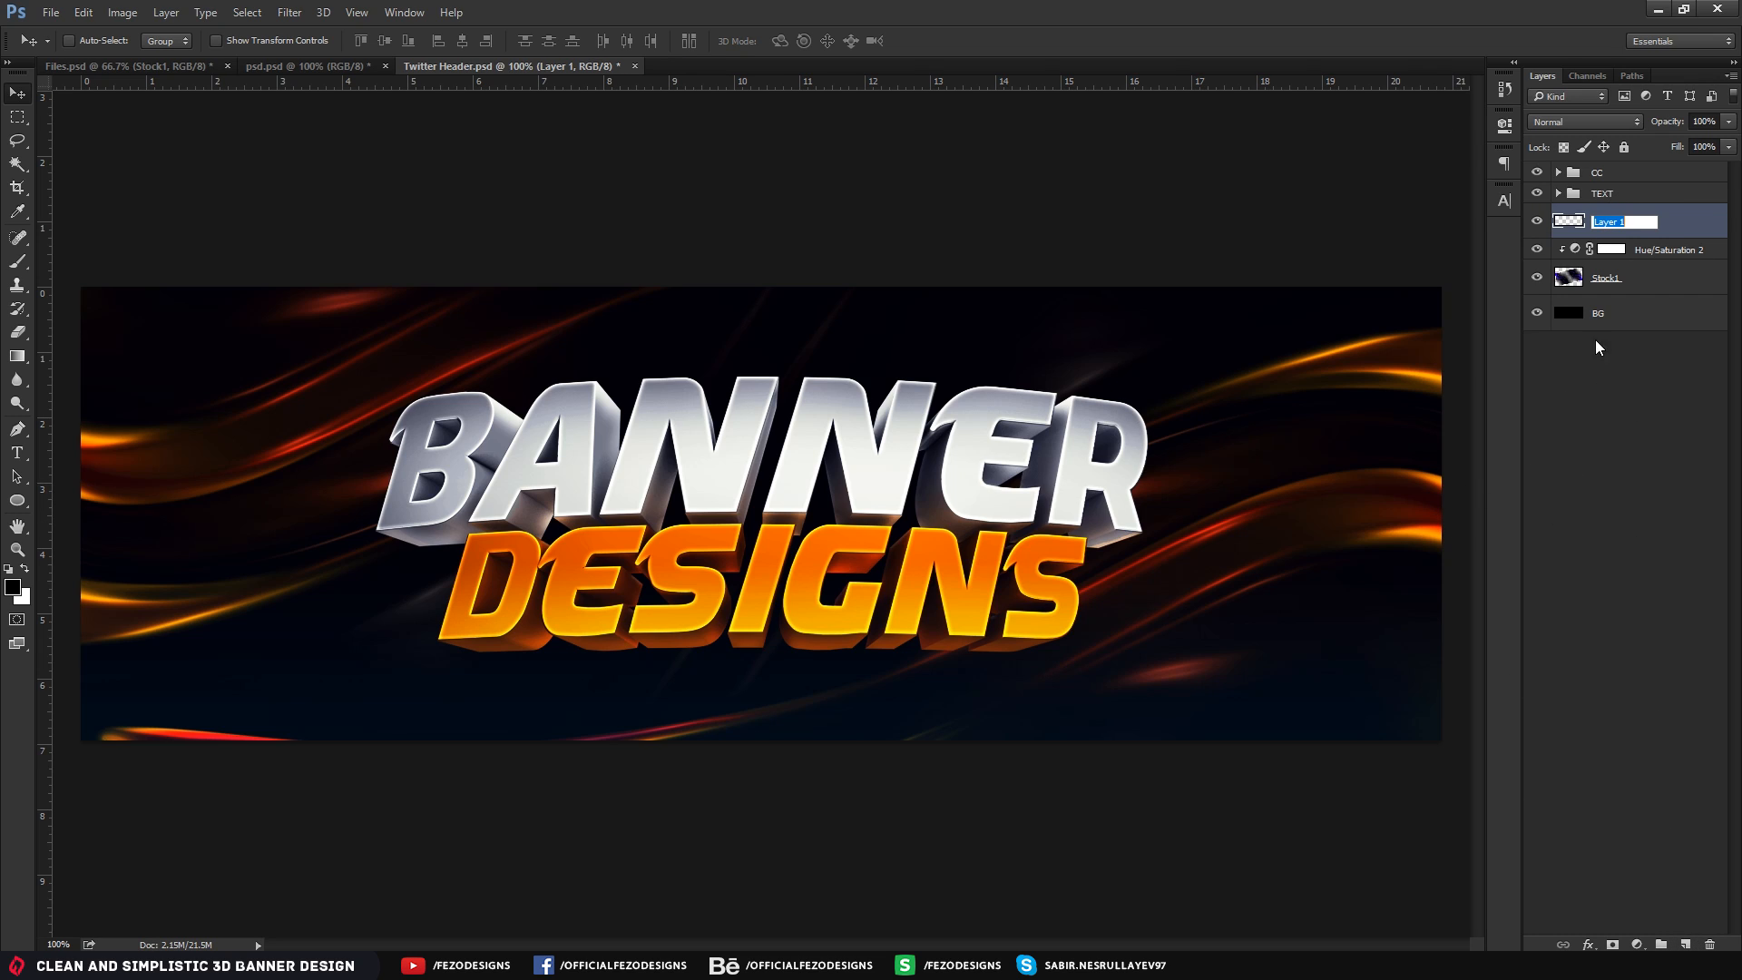
pyautogui.write('Lighting')
pyautogui.press('Return')
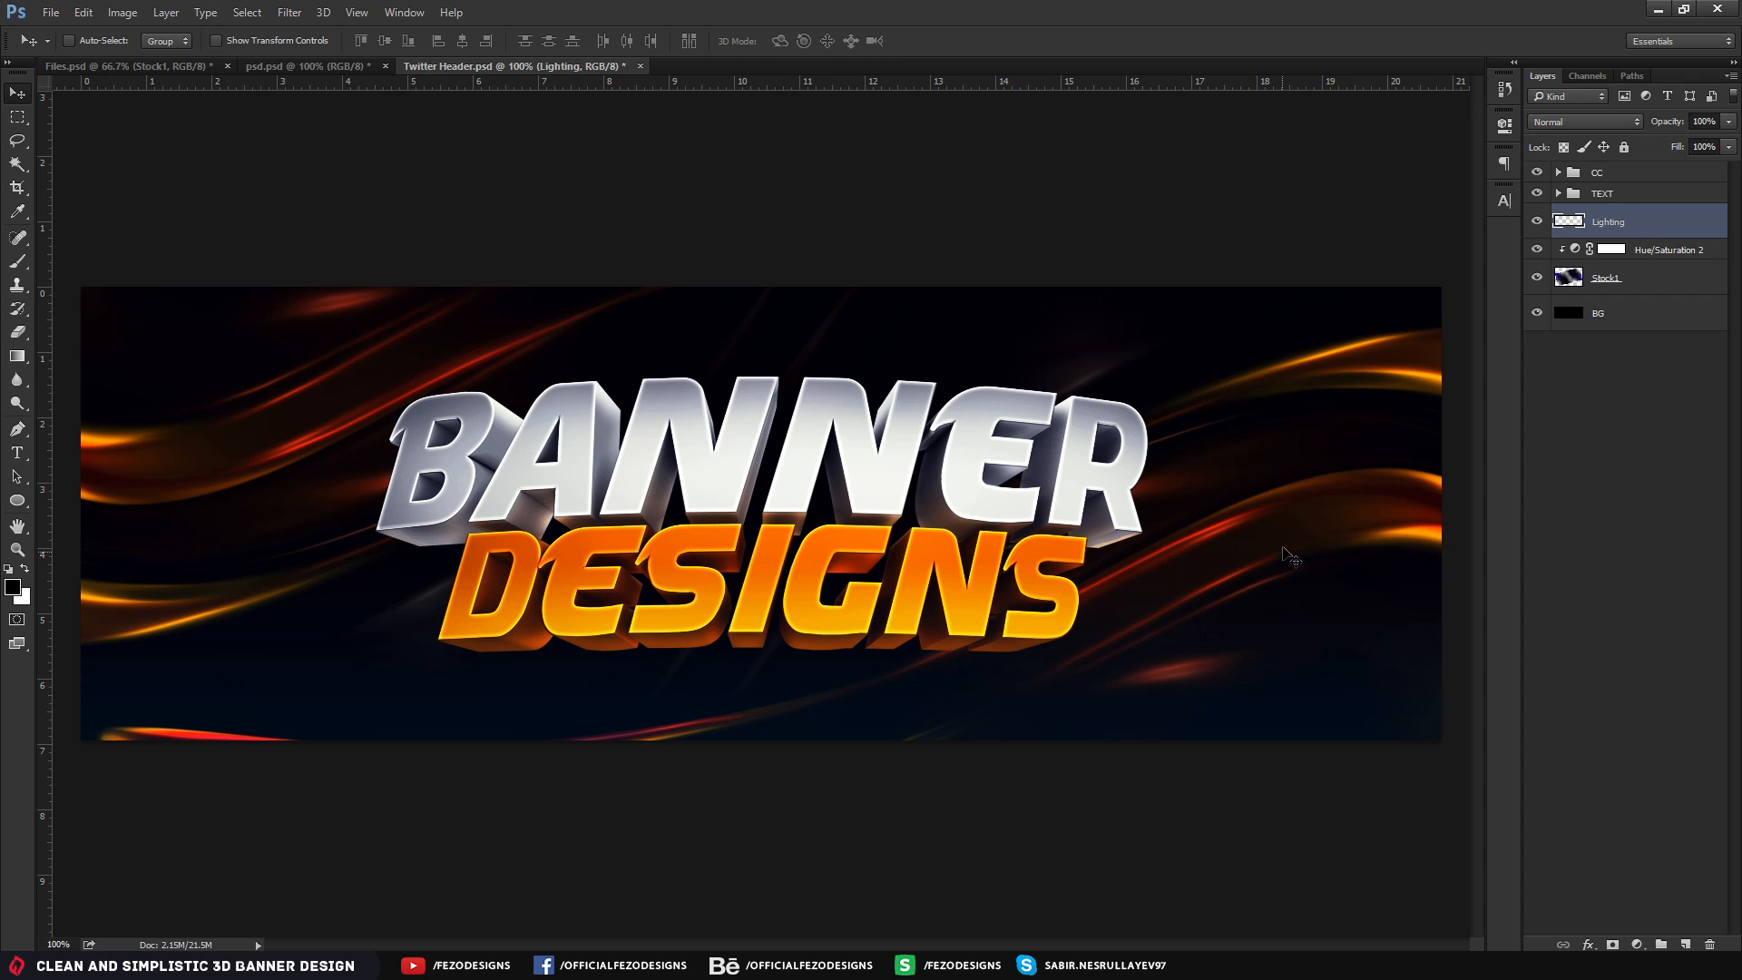
# Set the Lighting layer's blend mode to Overlay and make white the foreground color for the Brush tool
pyautogui.press('b')
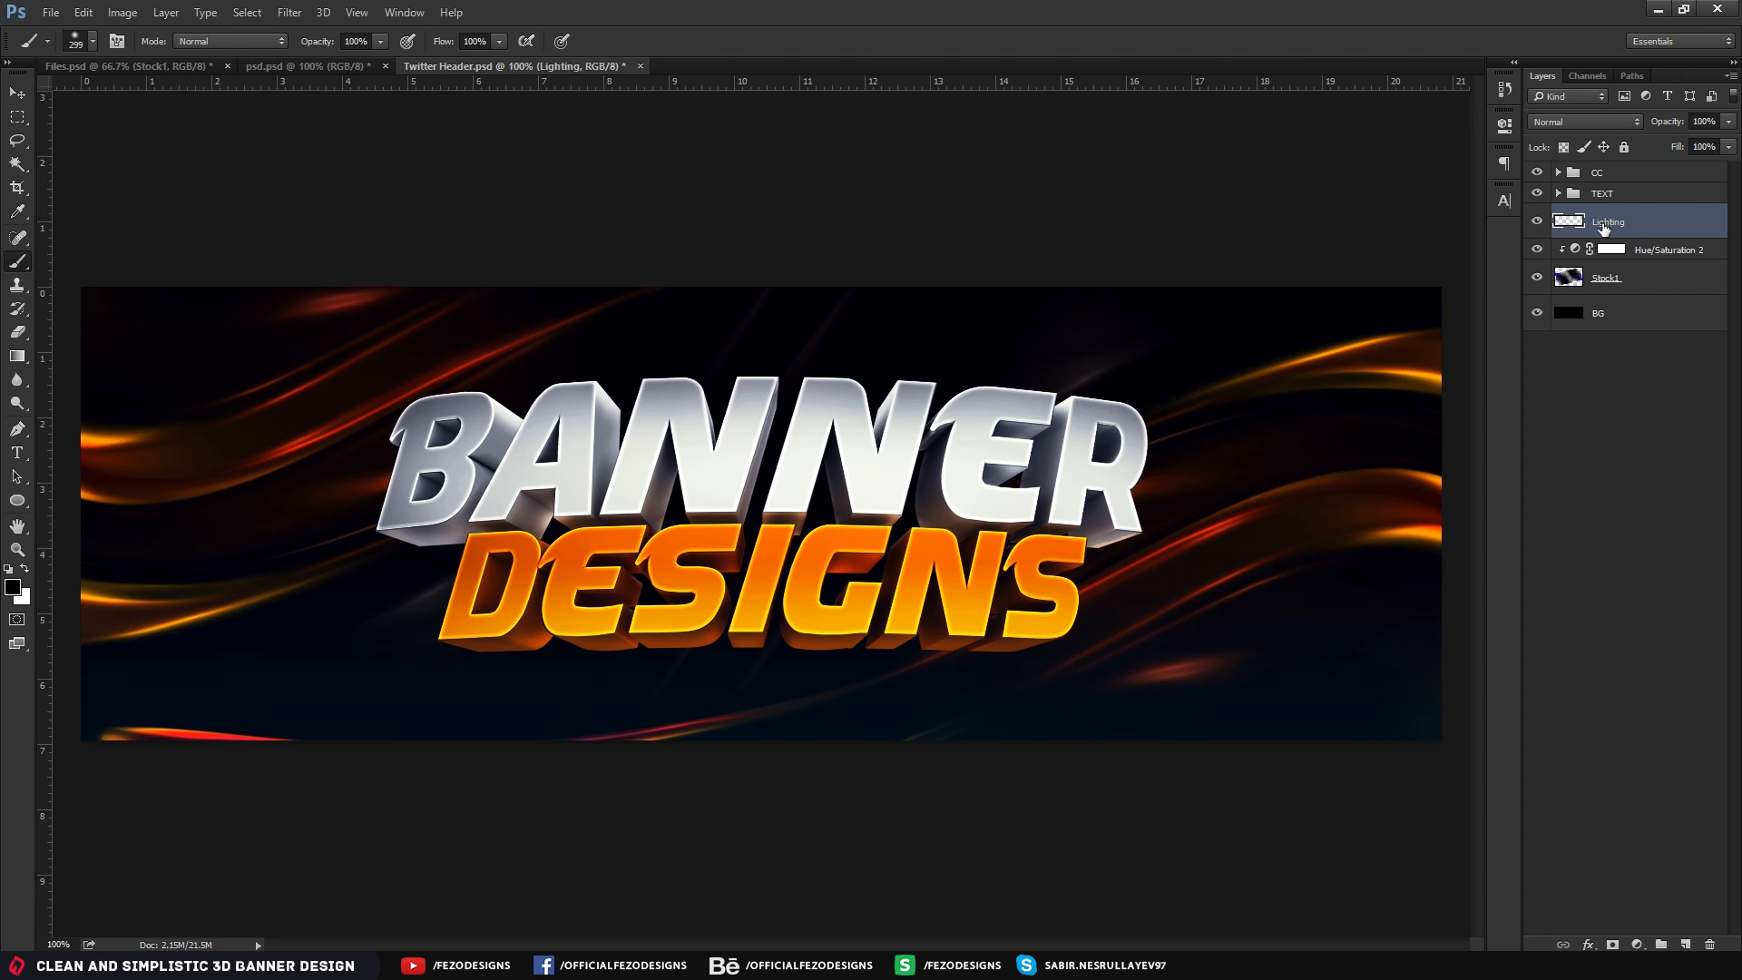
pyautogui.click(1588, 124)
pyautogui.click(1576, 302)
pyautogui.press('x')
# Set the soft round brush's size to 250 px
pyautogui.rightClick(332, 320)
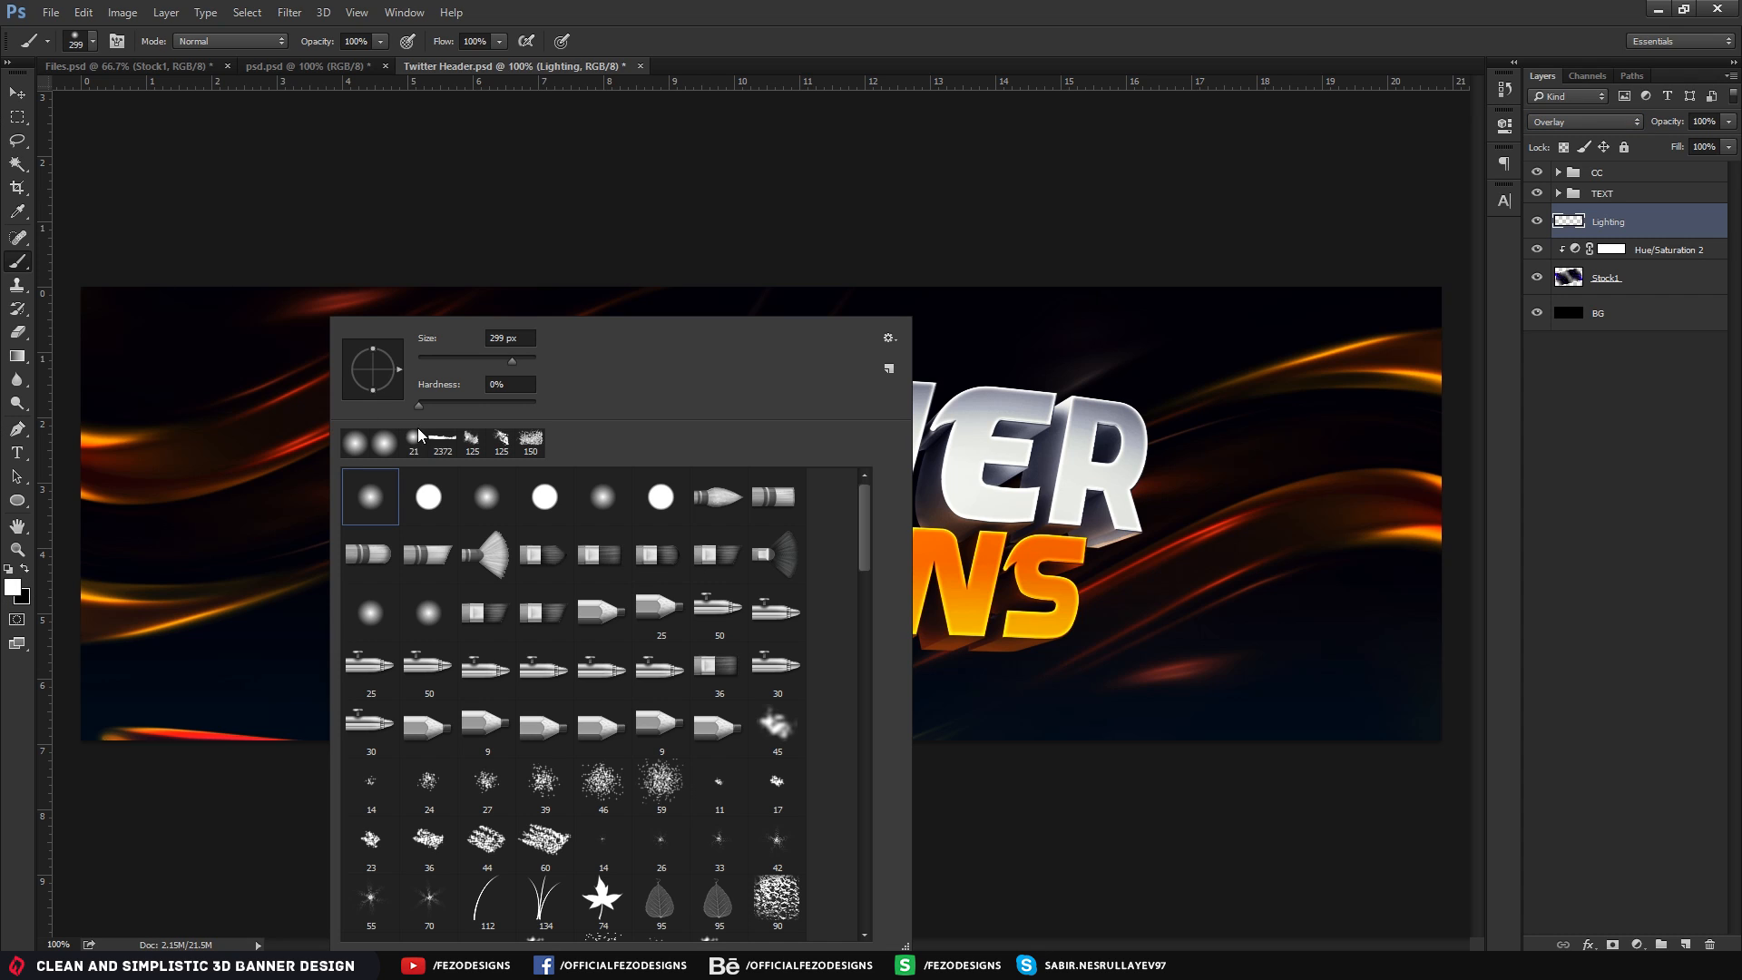
pyautogui.click(755, 2)
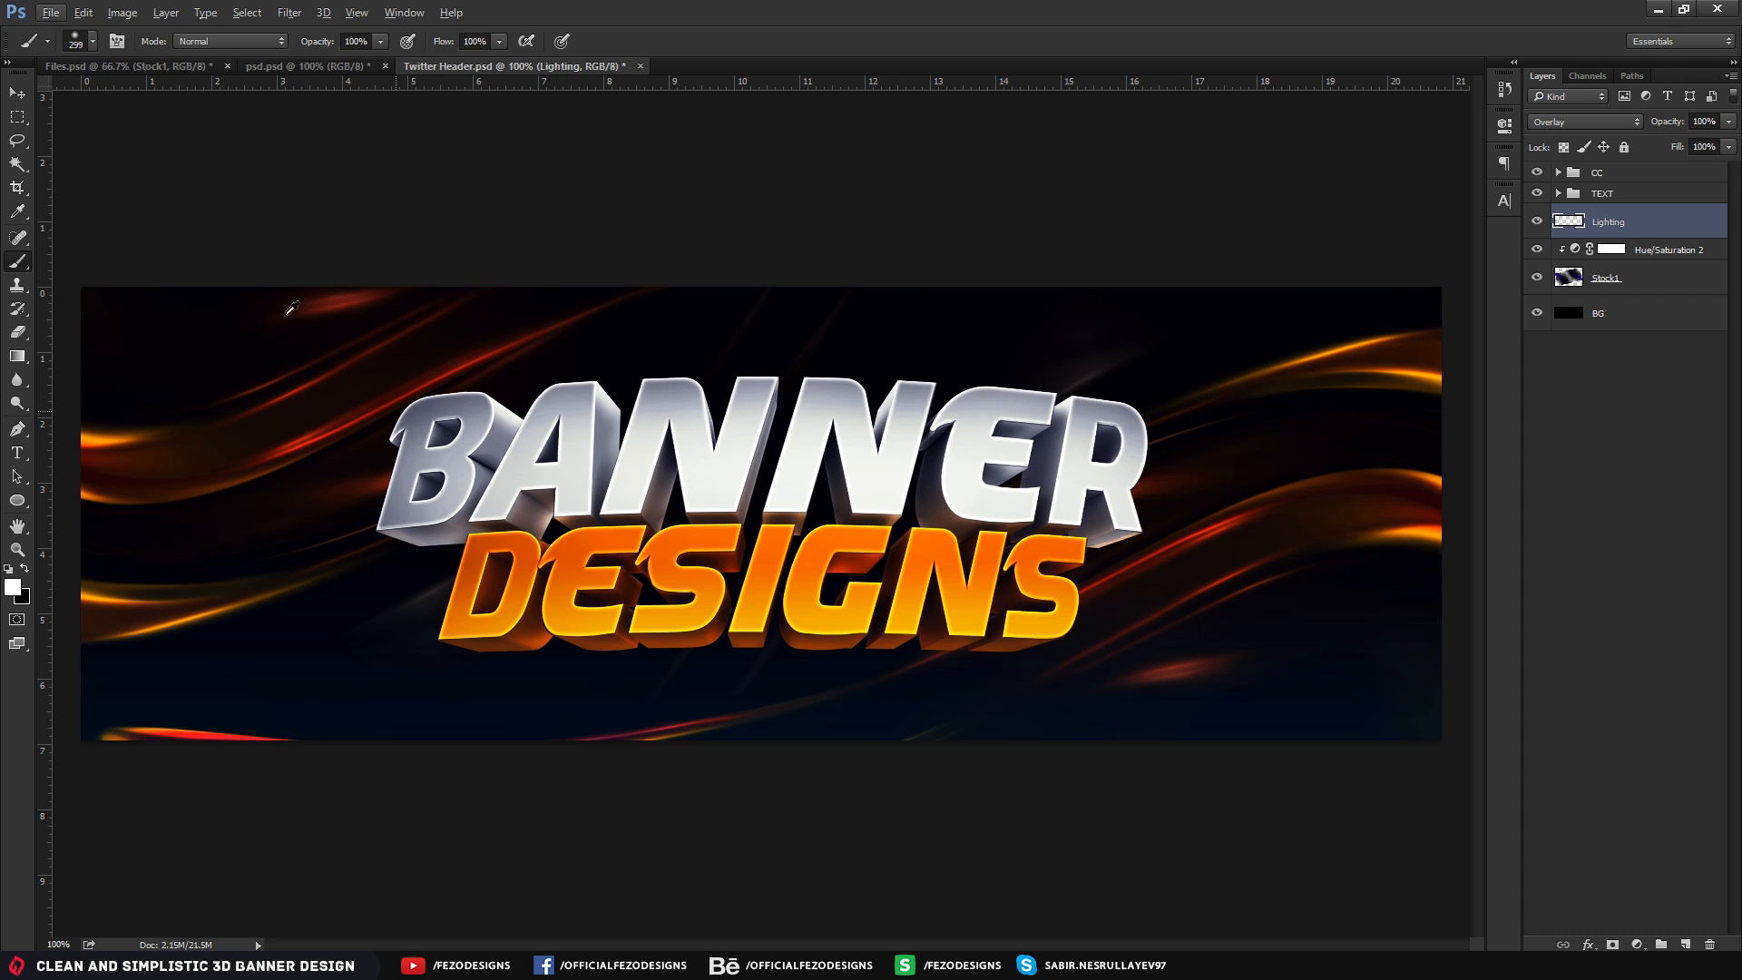
pyautogui.rightClick(396, 319)
pyautogui.doubleClick(600, 337)
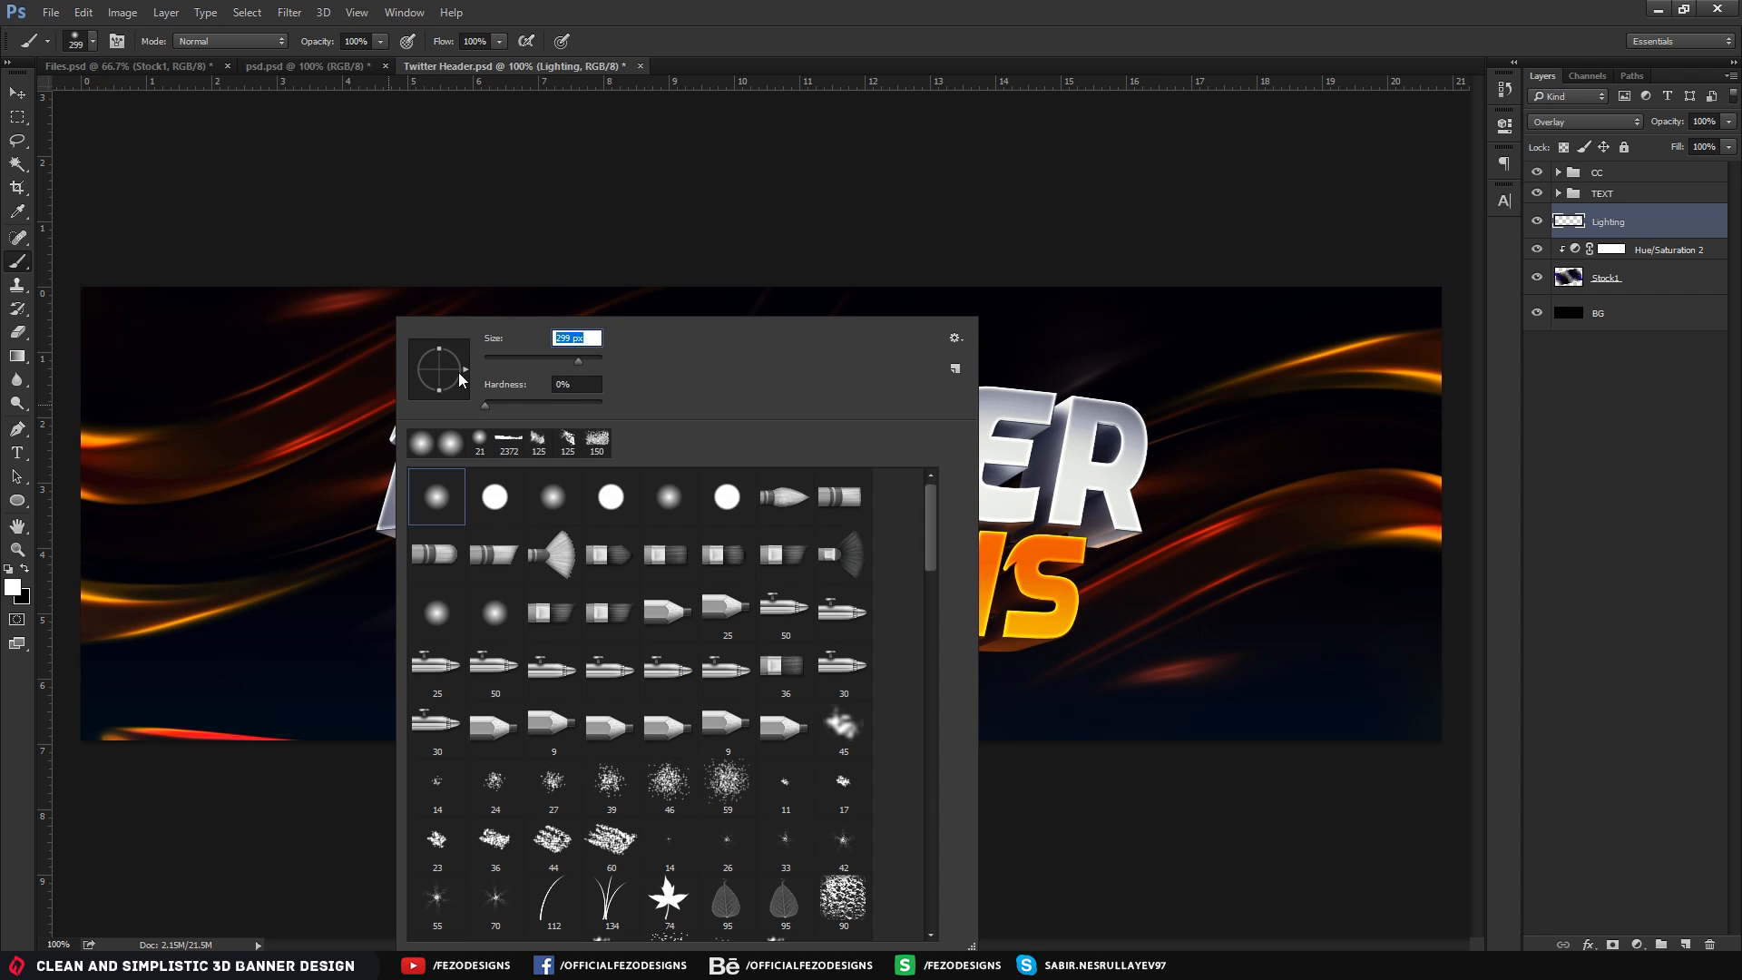
pyautogui.write('250')
pyautogui.press('Return')
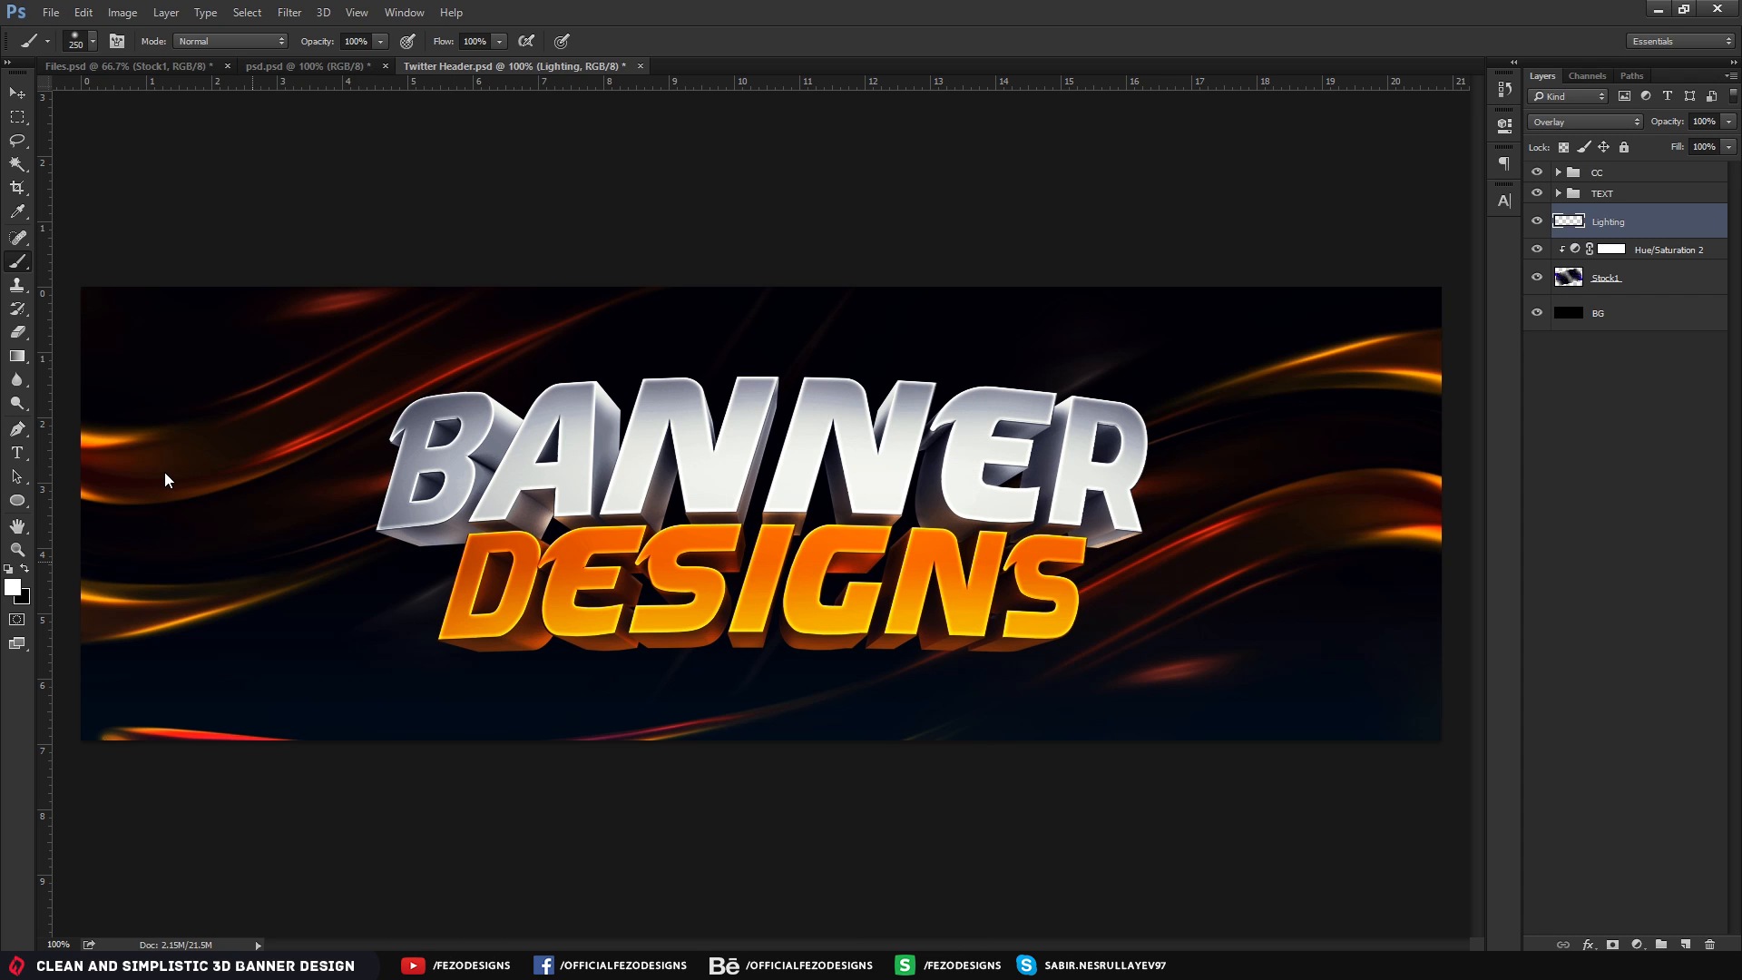
# Set the soft round brush's size to 200 px
pyautogui.rightClick(618, 425)
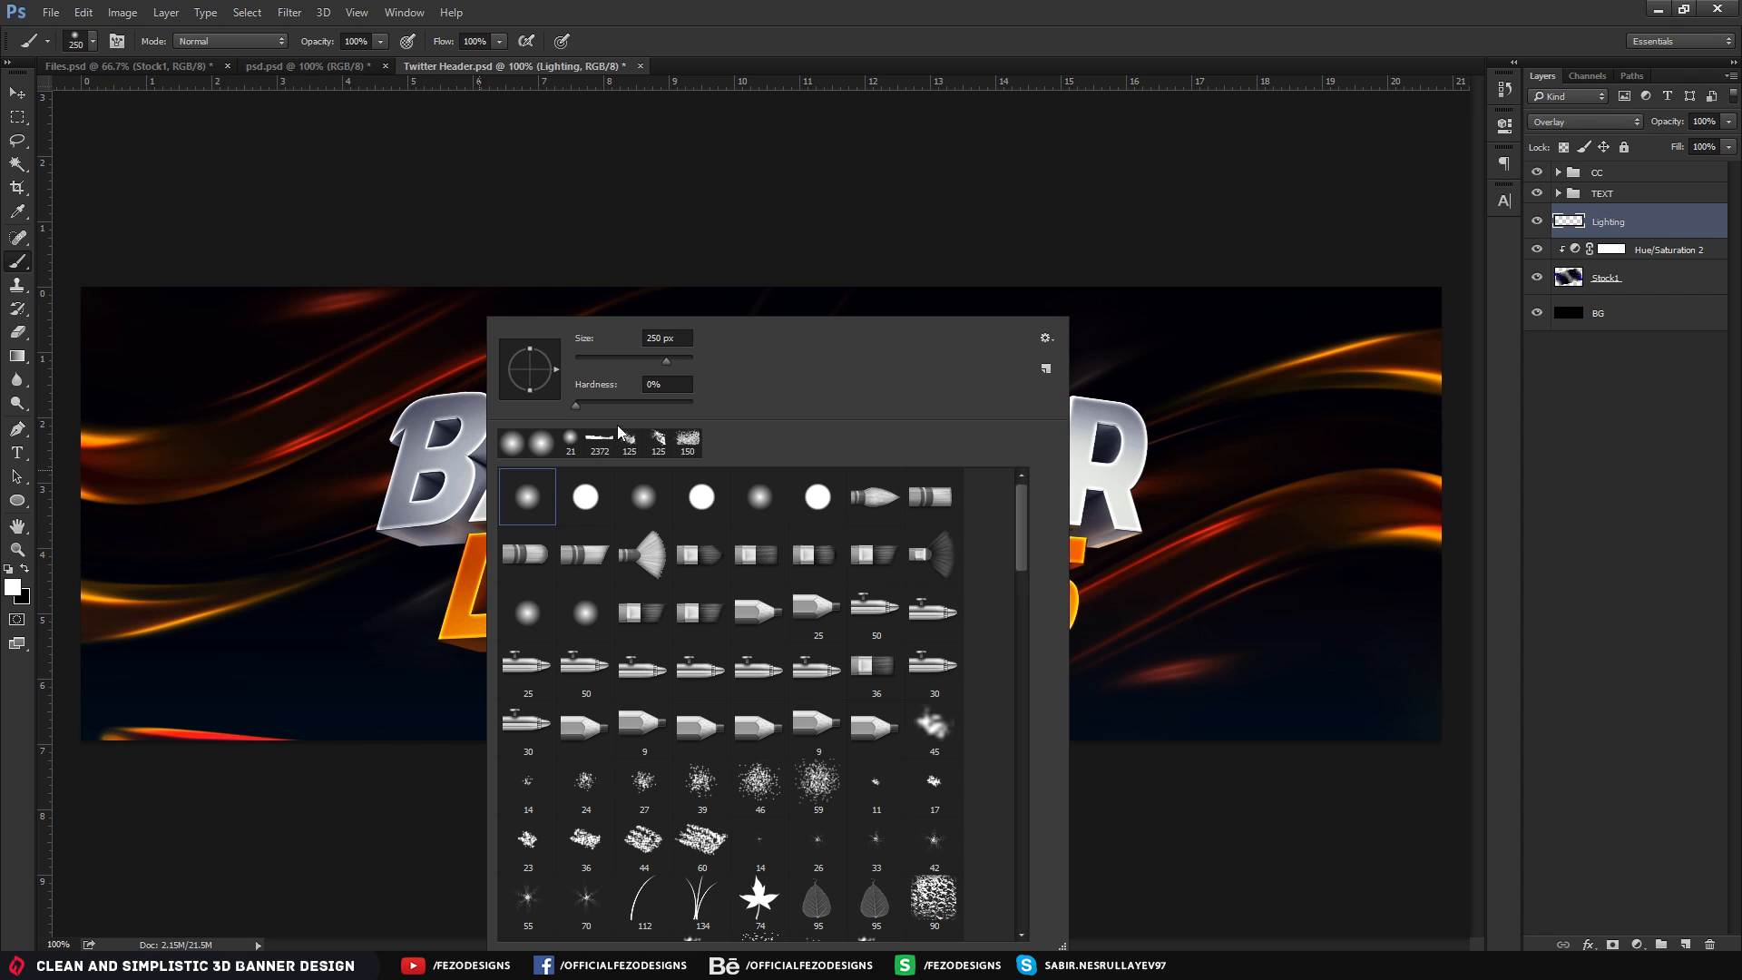
pyautogui.doubleClick(683, 336)
pyautogui.write('200')
pyautogui.press('Return')
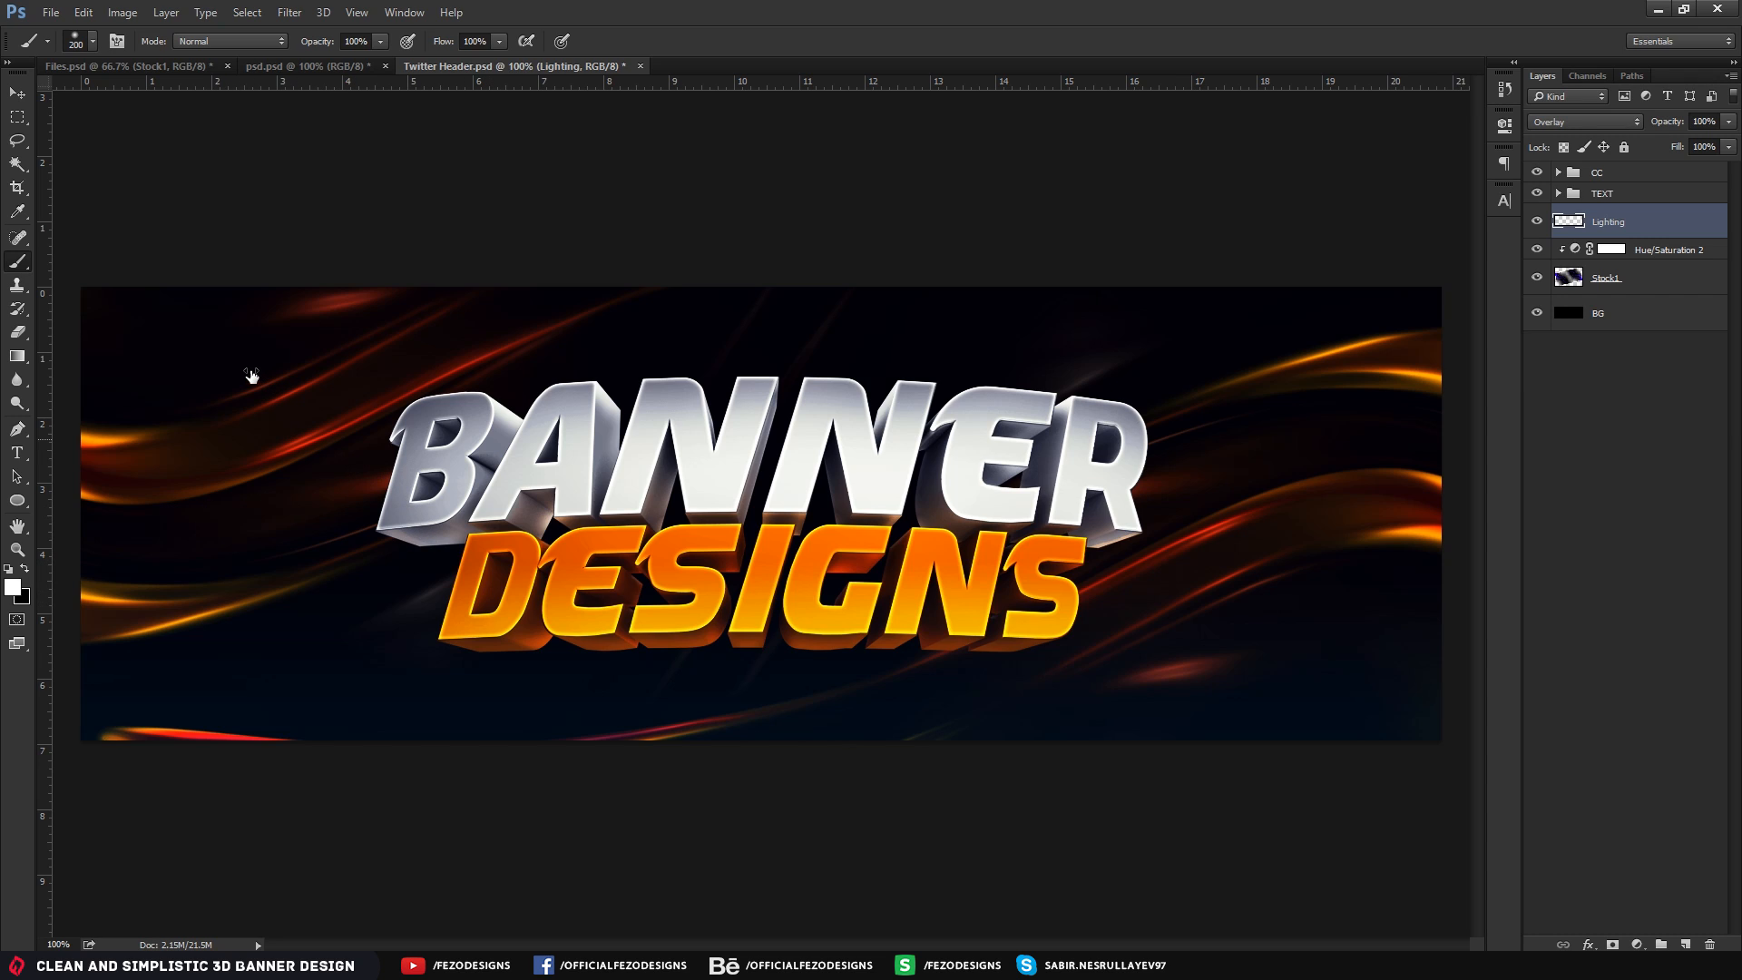
# Paint single white dabs on the Lighting layer over the streaks around the lettering's left side, comparing before and after
pyautogui.click(313, 447)
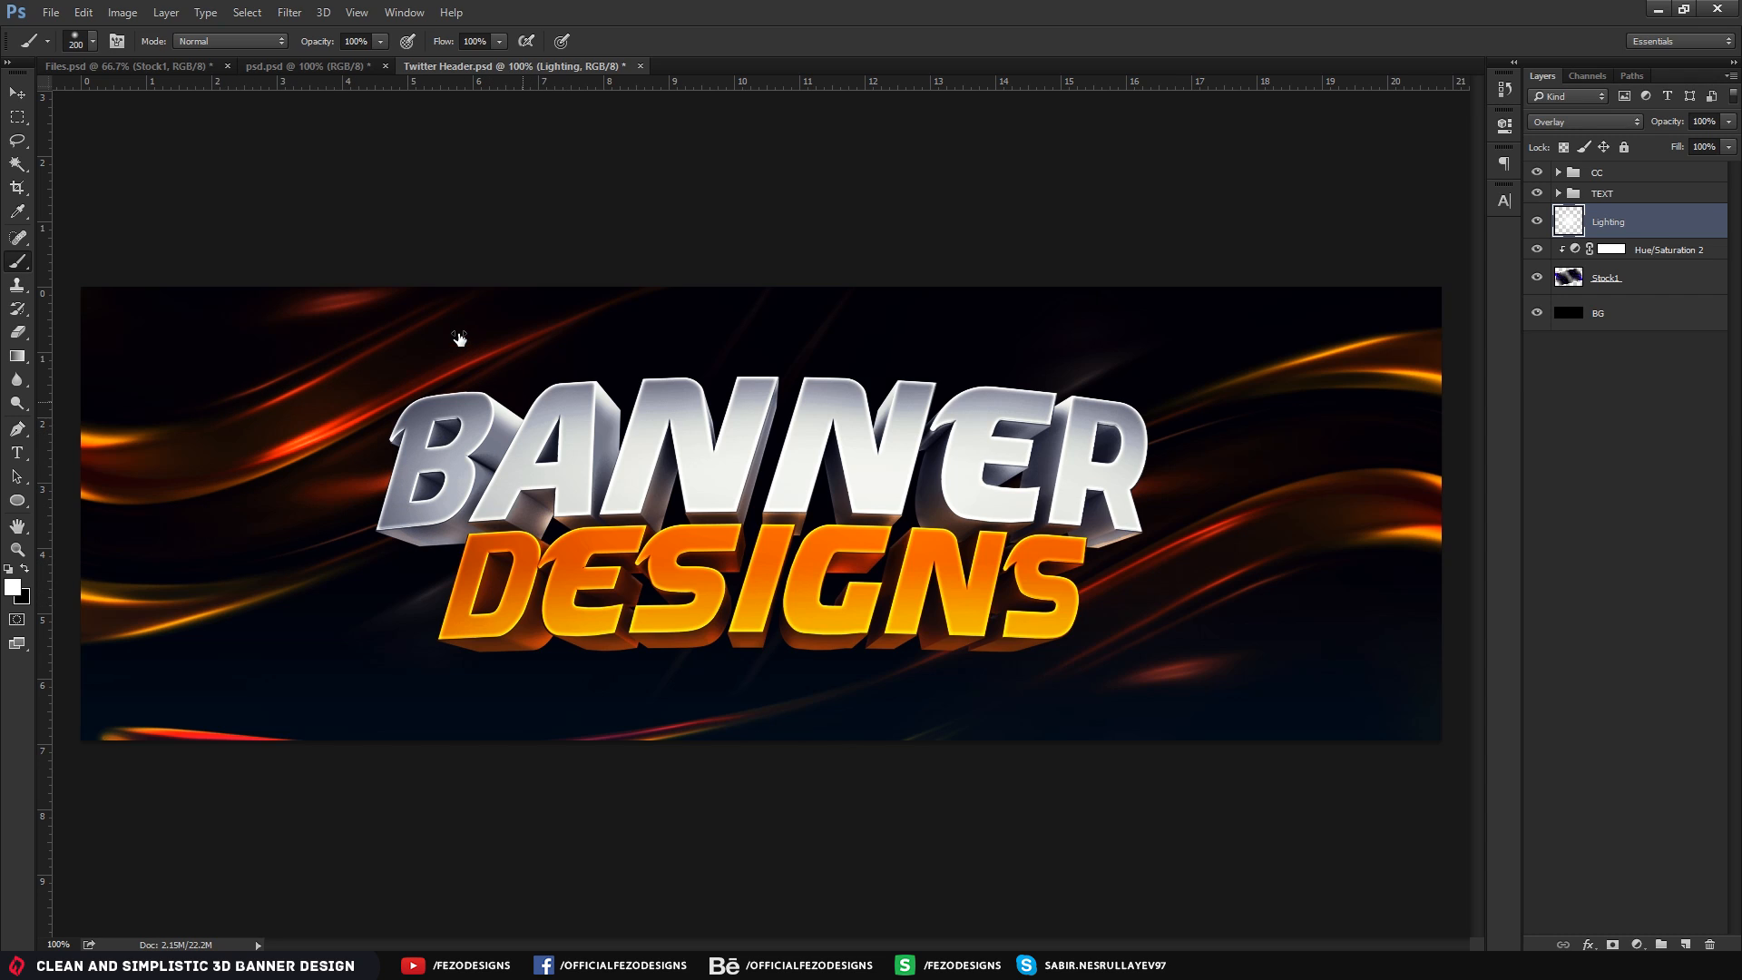
pyautogui.hotkey('ctrl', 'z')
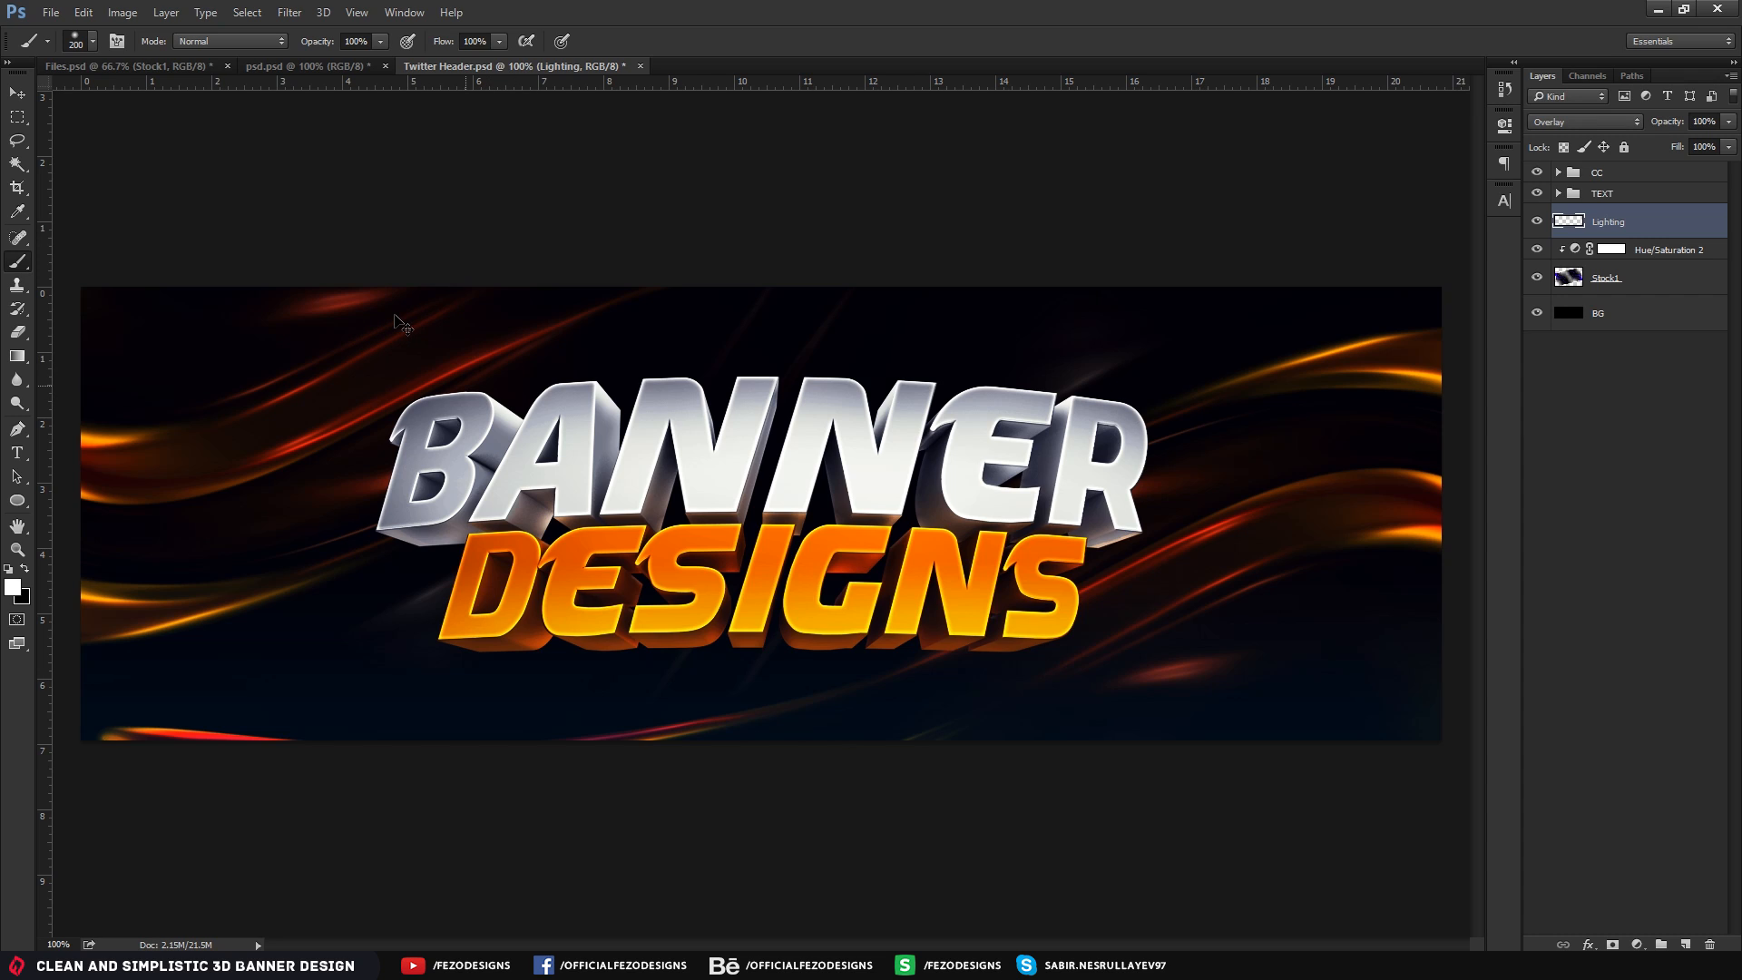
pyautogui.click(445, 283)
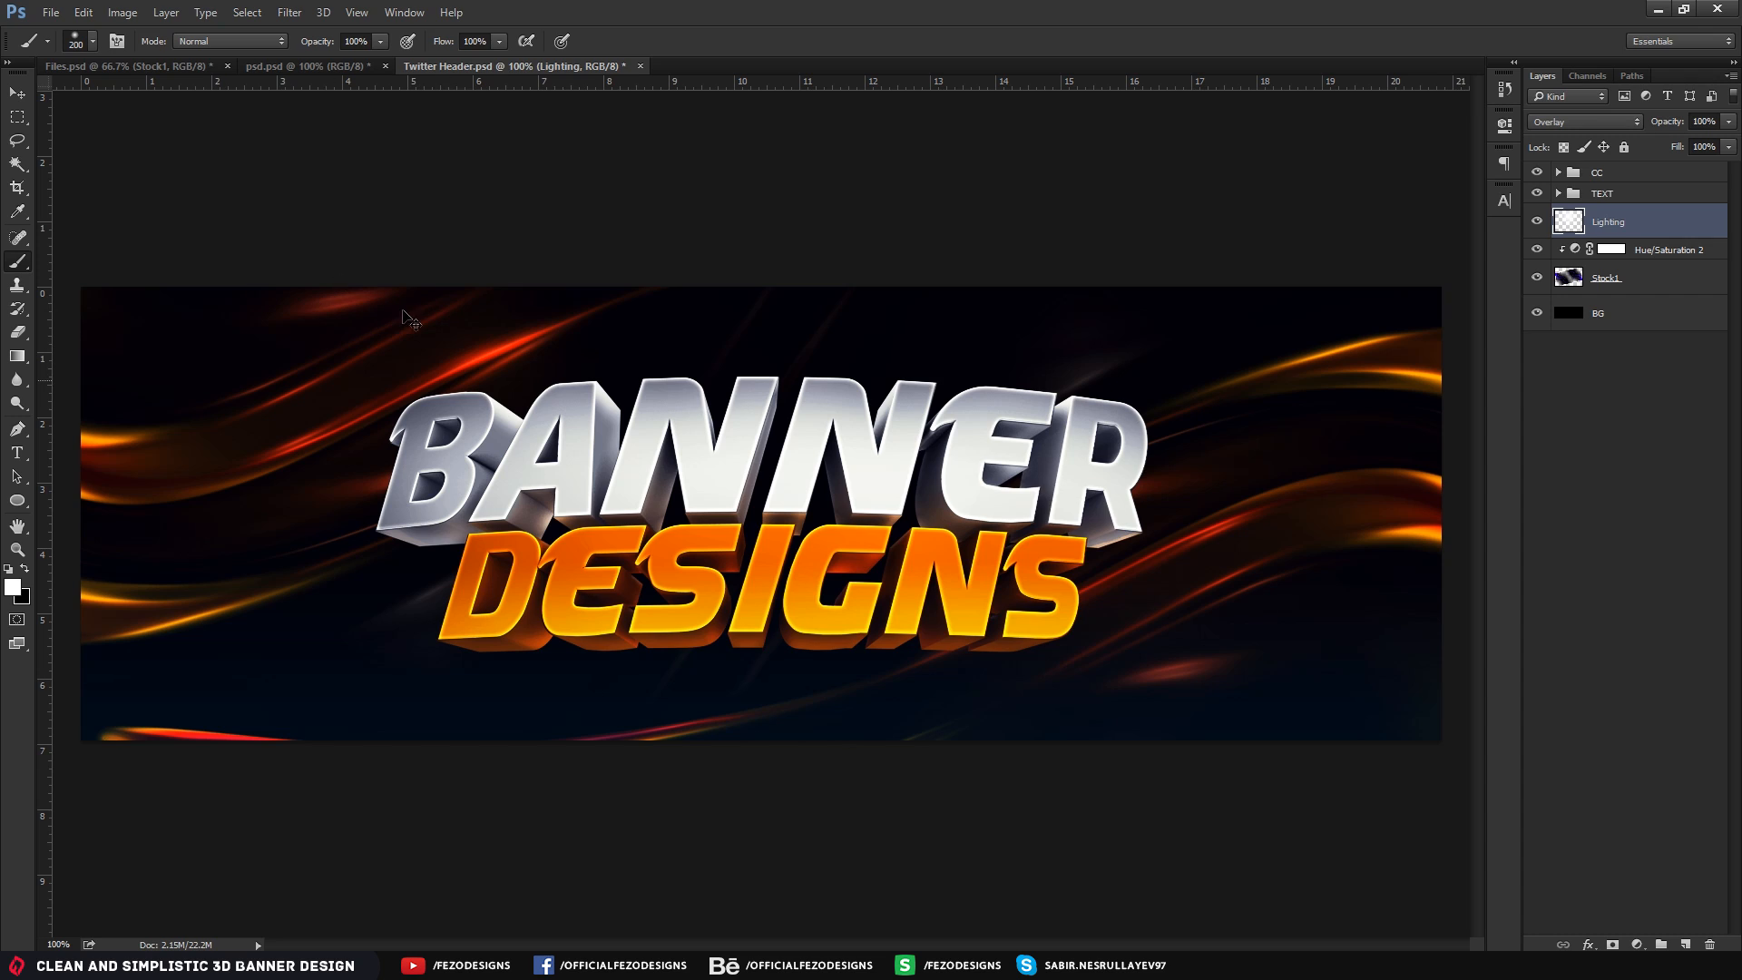
pyautogui.hotkey('ctrl', 'z')
pyautogui.hotkey('ctrl', 'z')
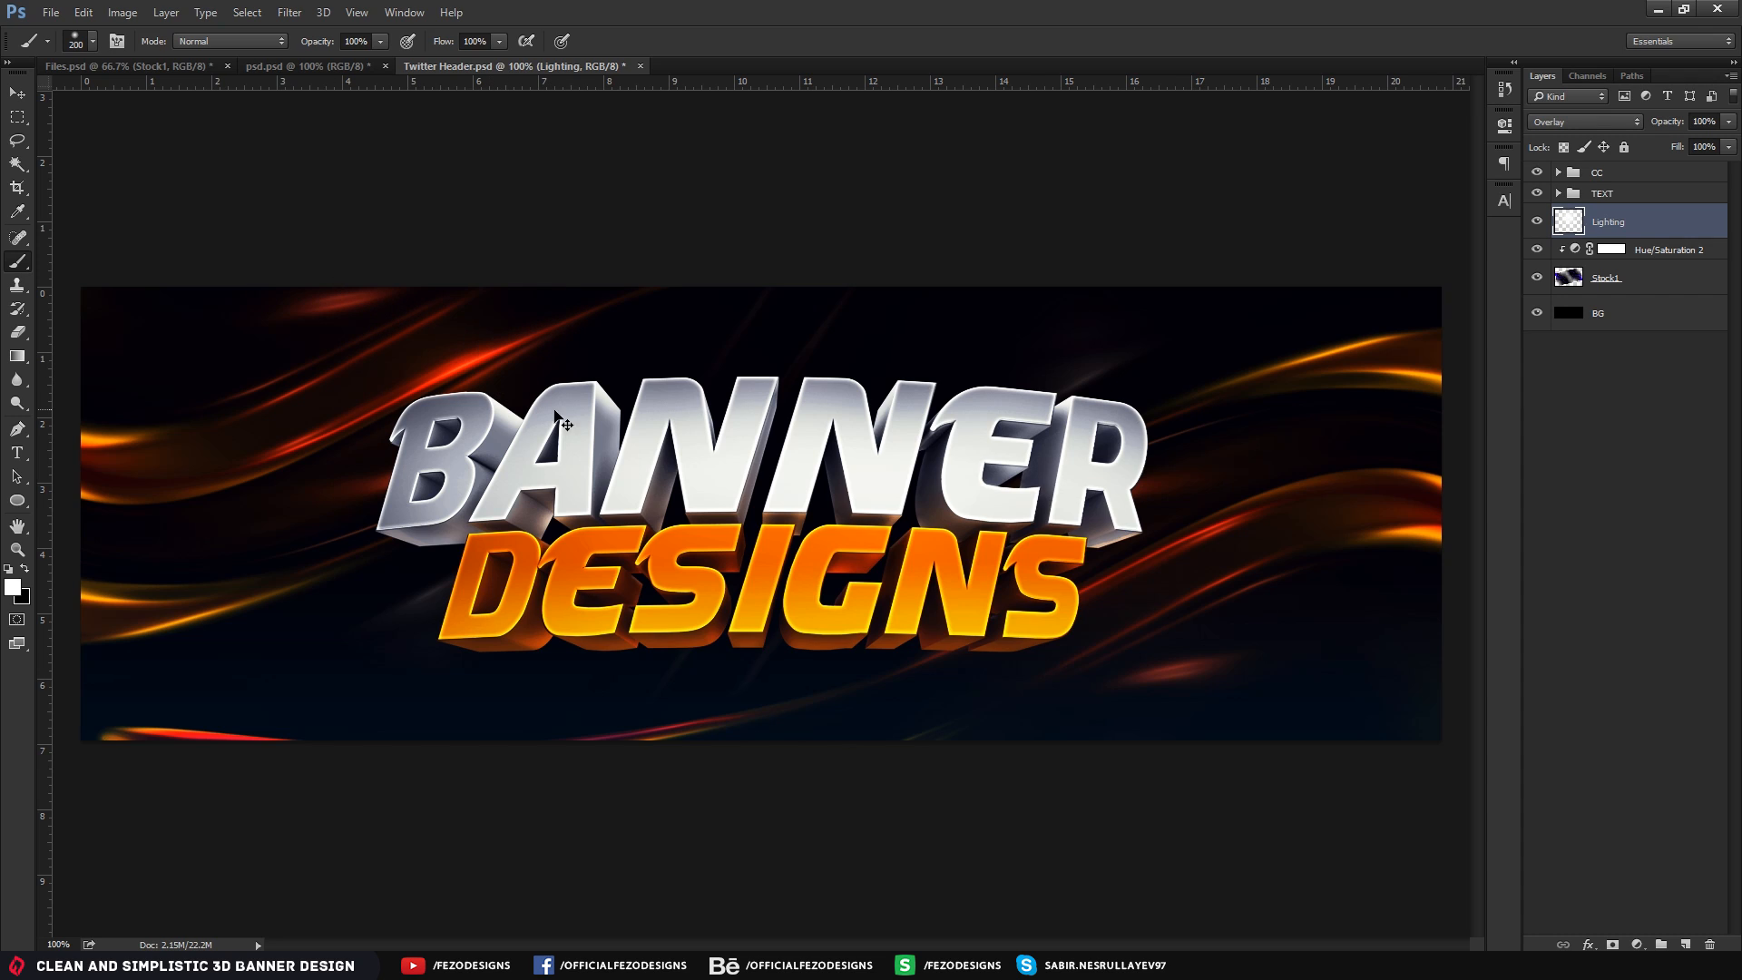
pyautogui.hotkey('ctrl', 'z')
pyautogui.hotkey('ctrl', 'z')
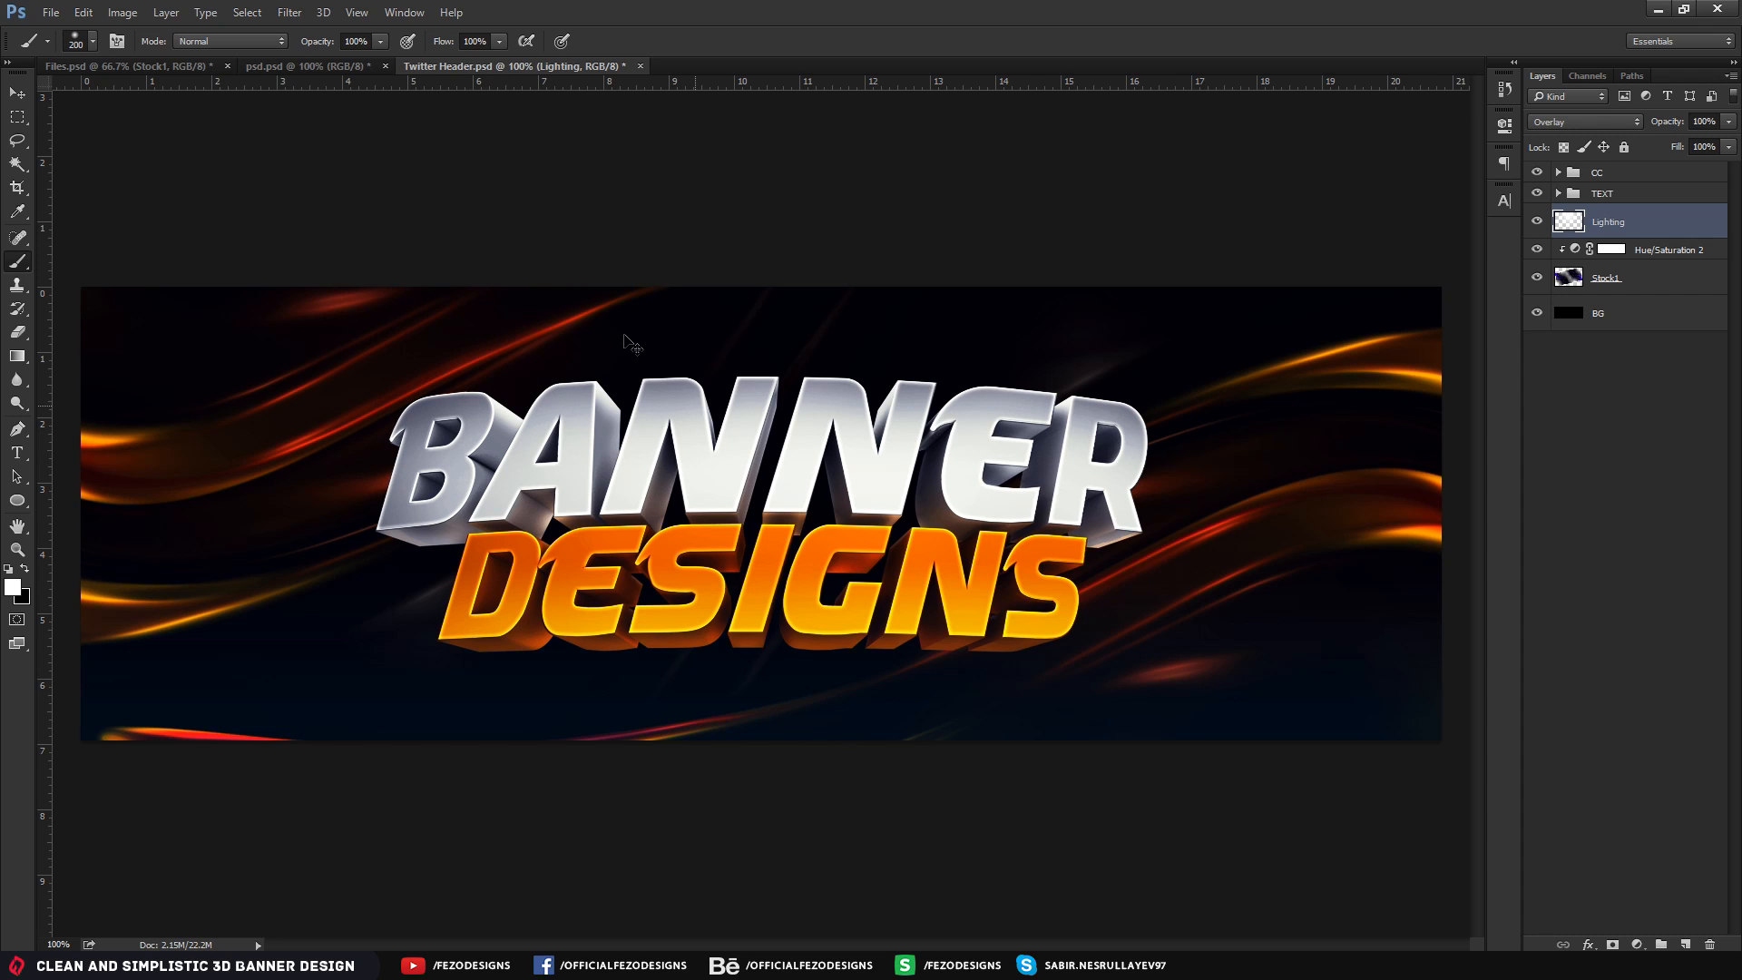
pyautogui.click(385, 614)
pyautogui.hotkey('ctrl', 'z')
pyautogui.hotkey('ctrl', 'z')
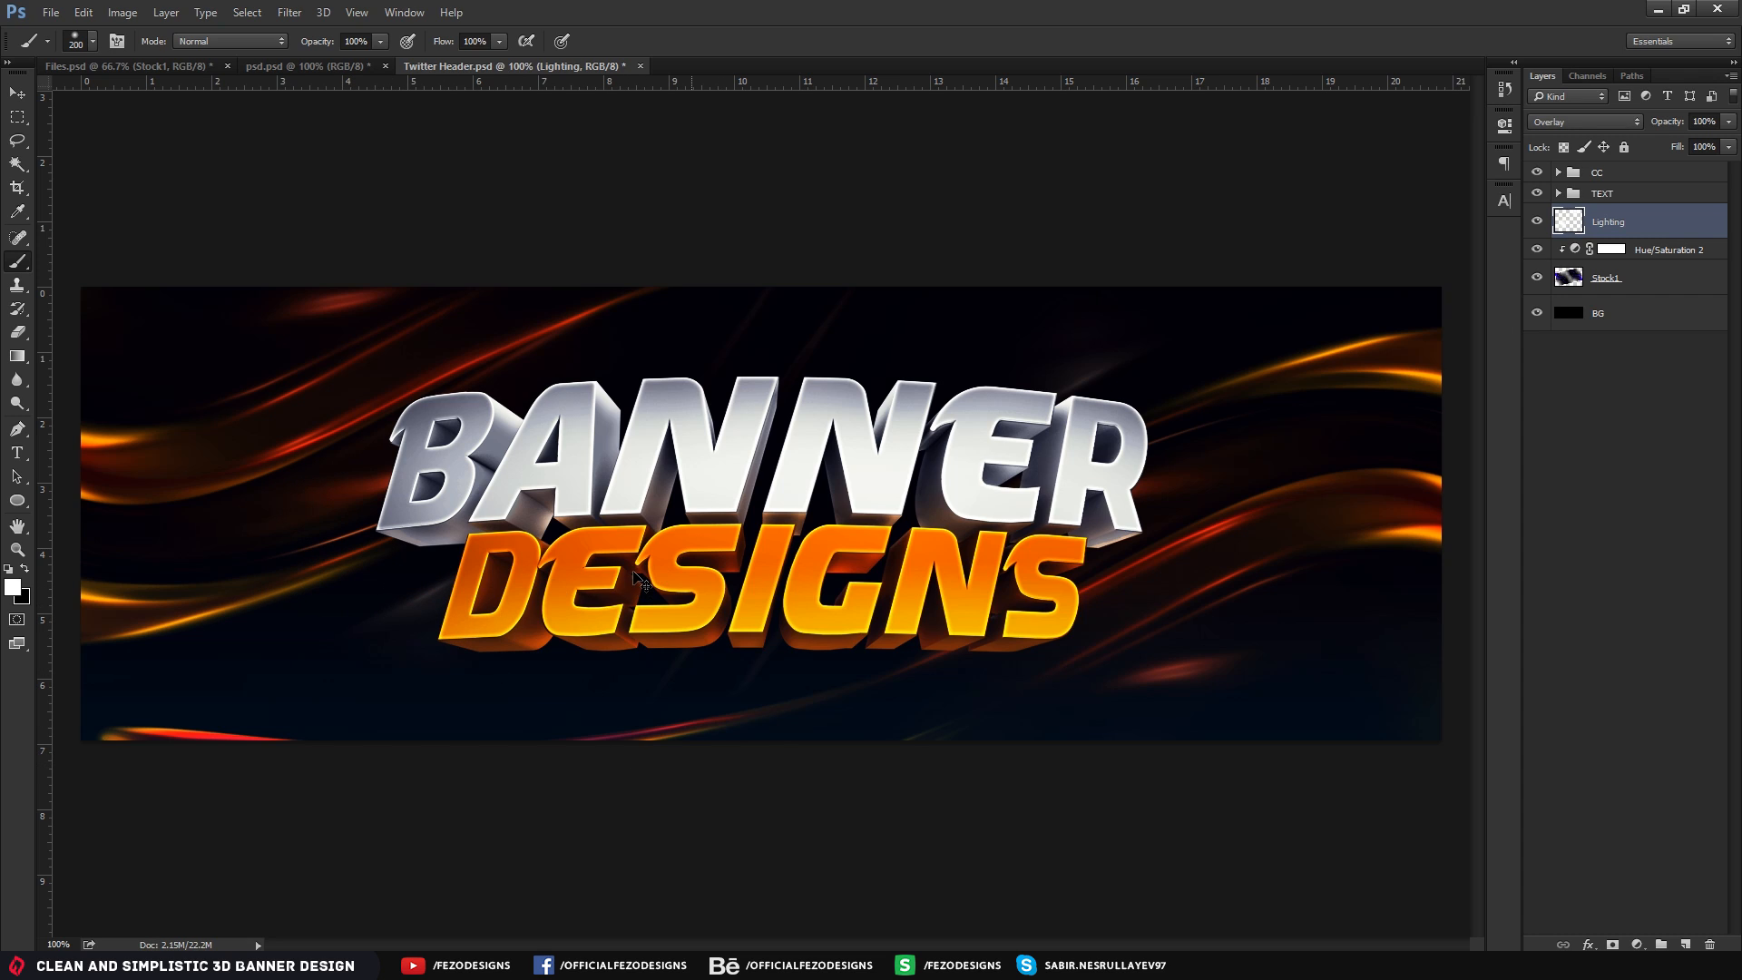
# Dab white highlights on the Lighting layer over the right-hand streaks, below the lettering and in the banner's upper-left corner
pyautogui.click(1171, 562)
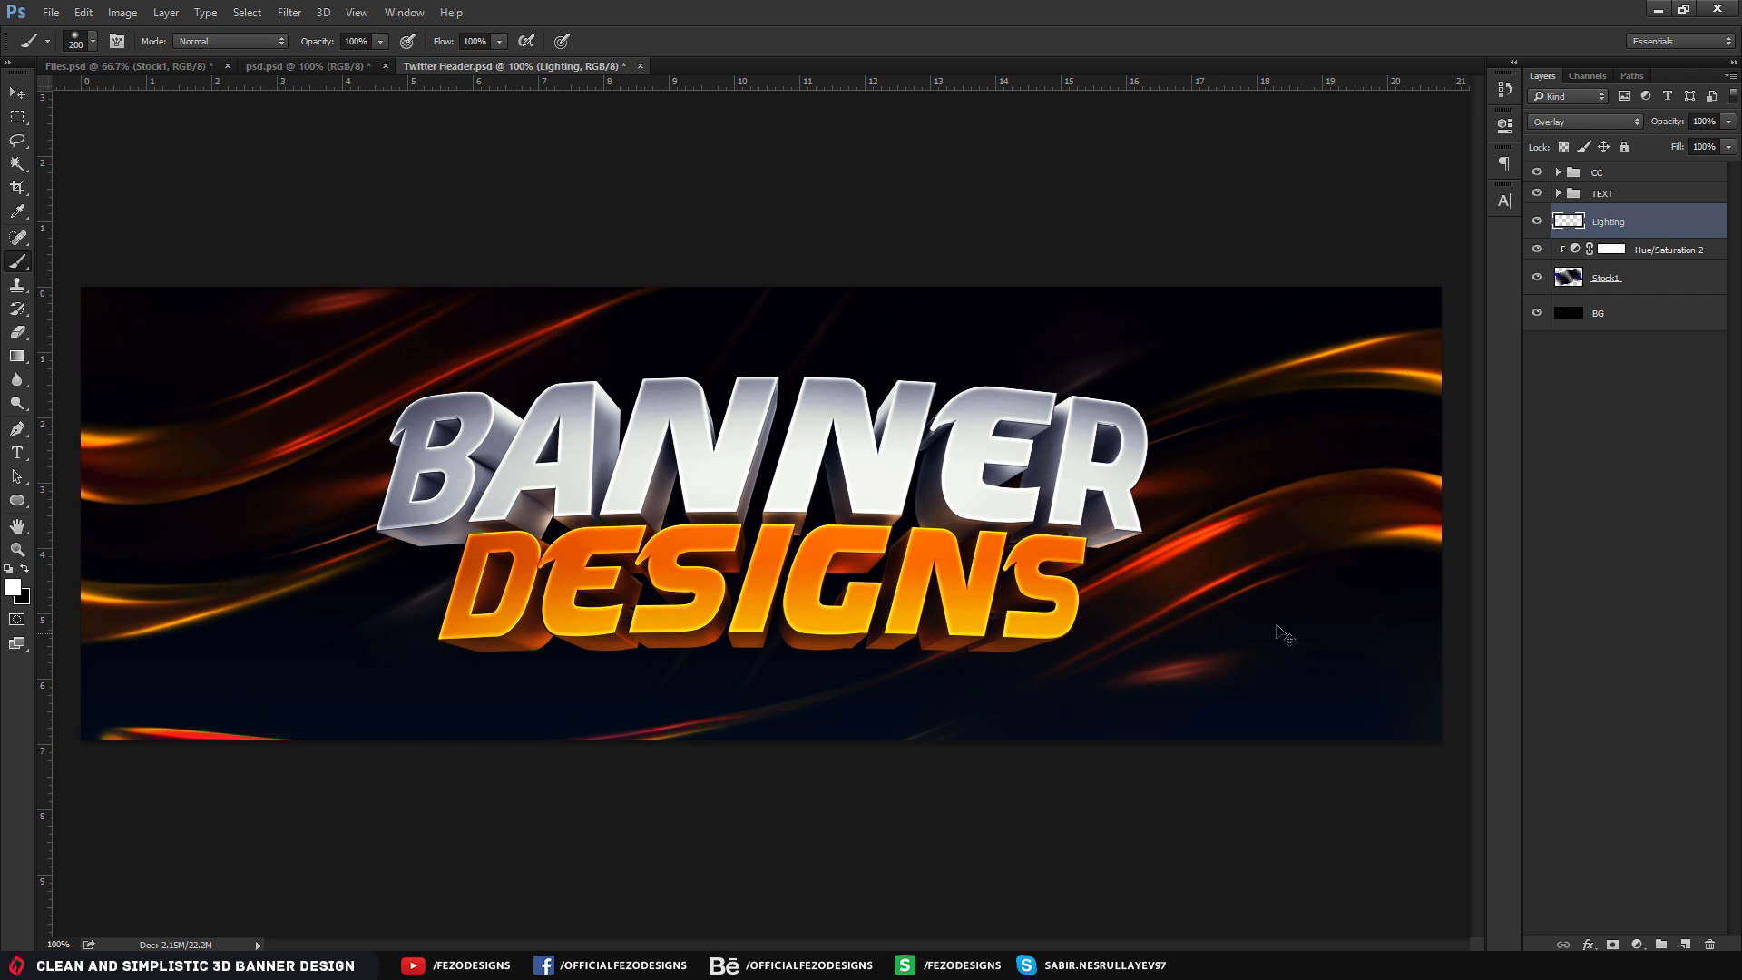
pyautogui.hotkey('ctrl', 'z')
pyautogui.click(1275, 610)
pyautogui.click(1268, 459)
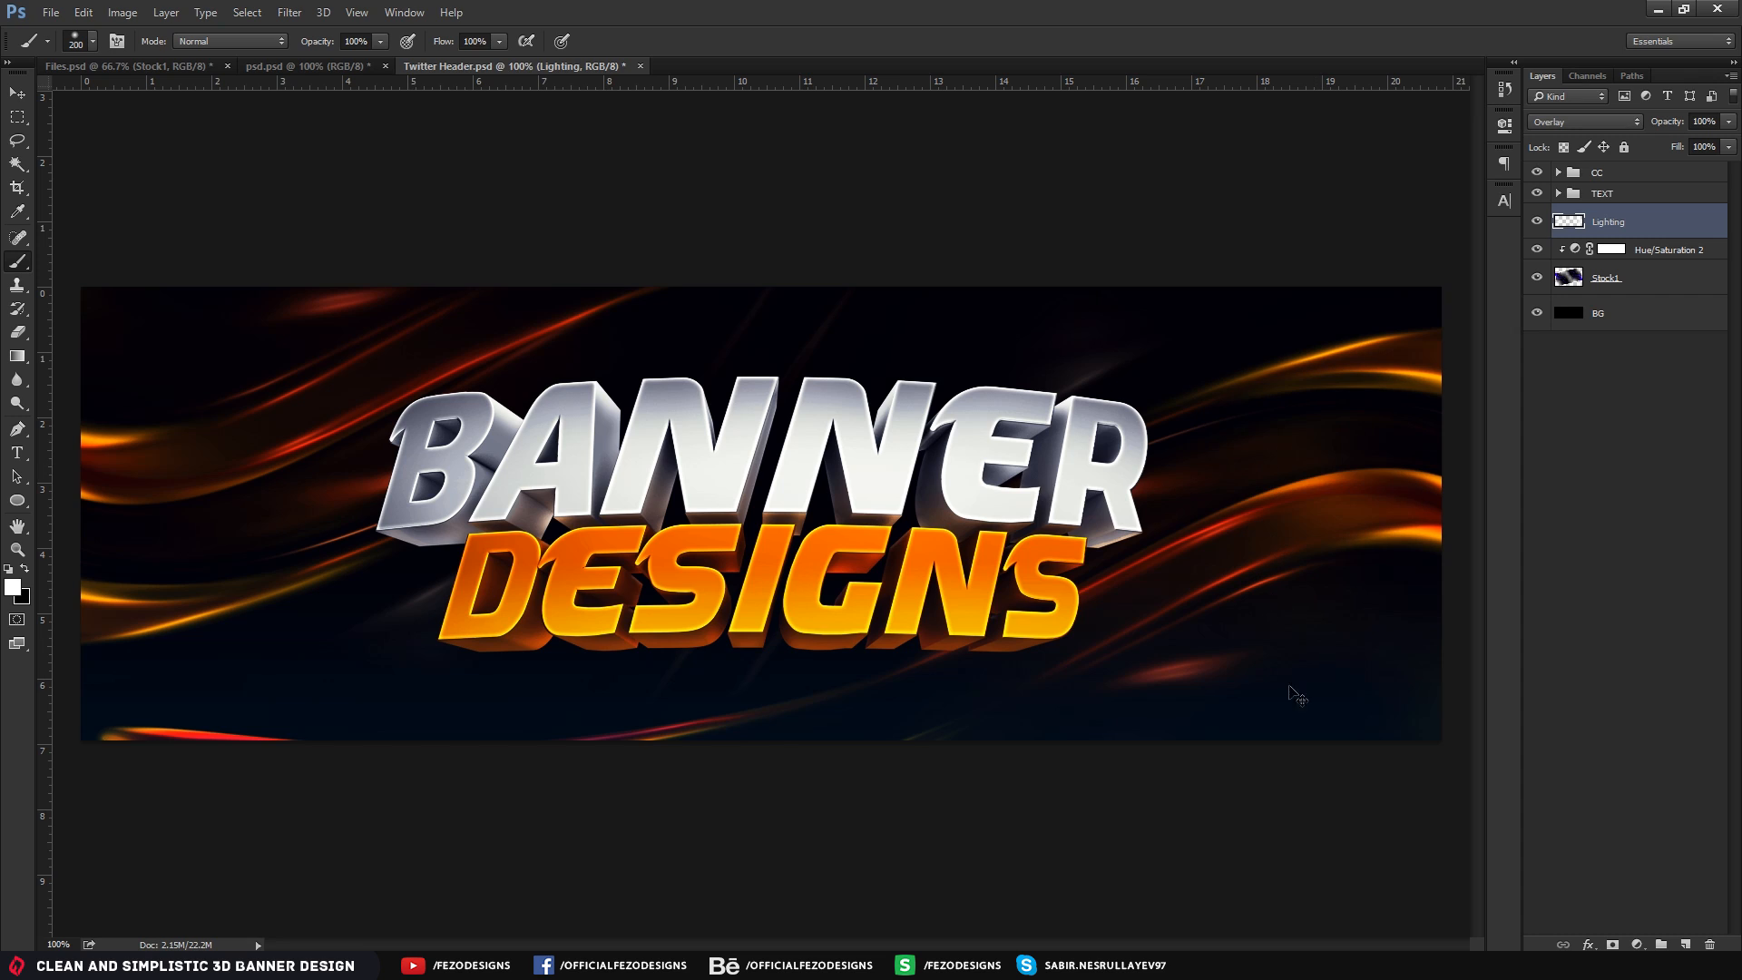
pyautogui.click(1147, 602)
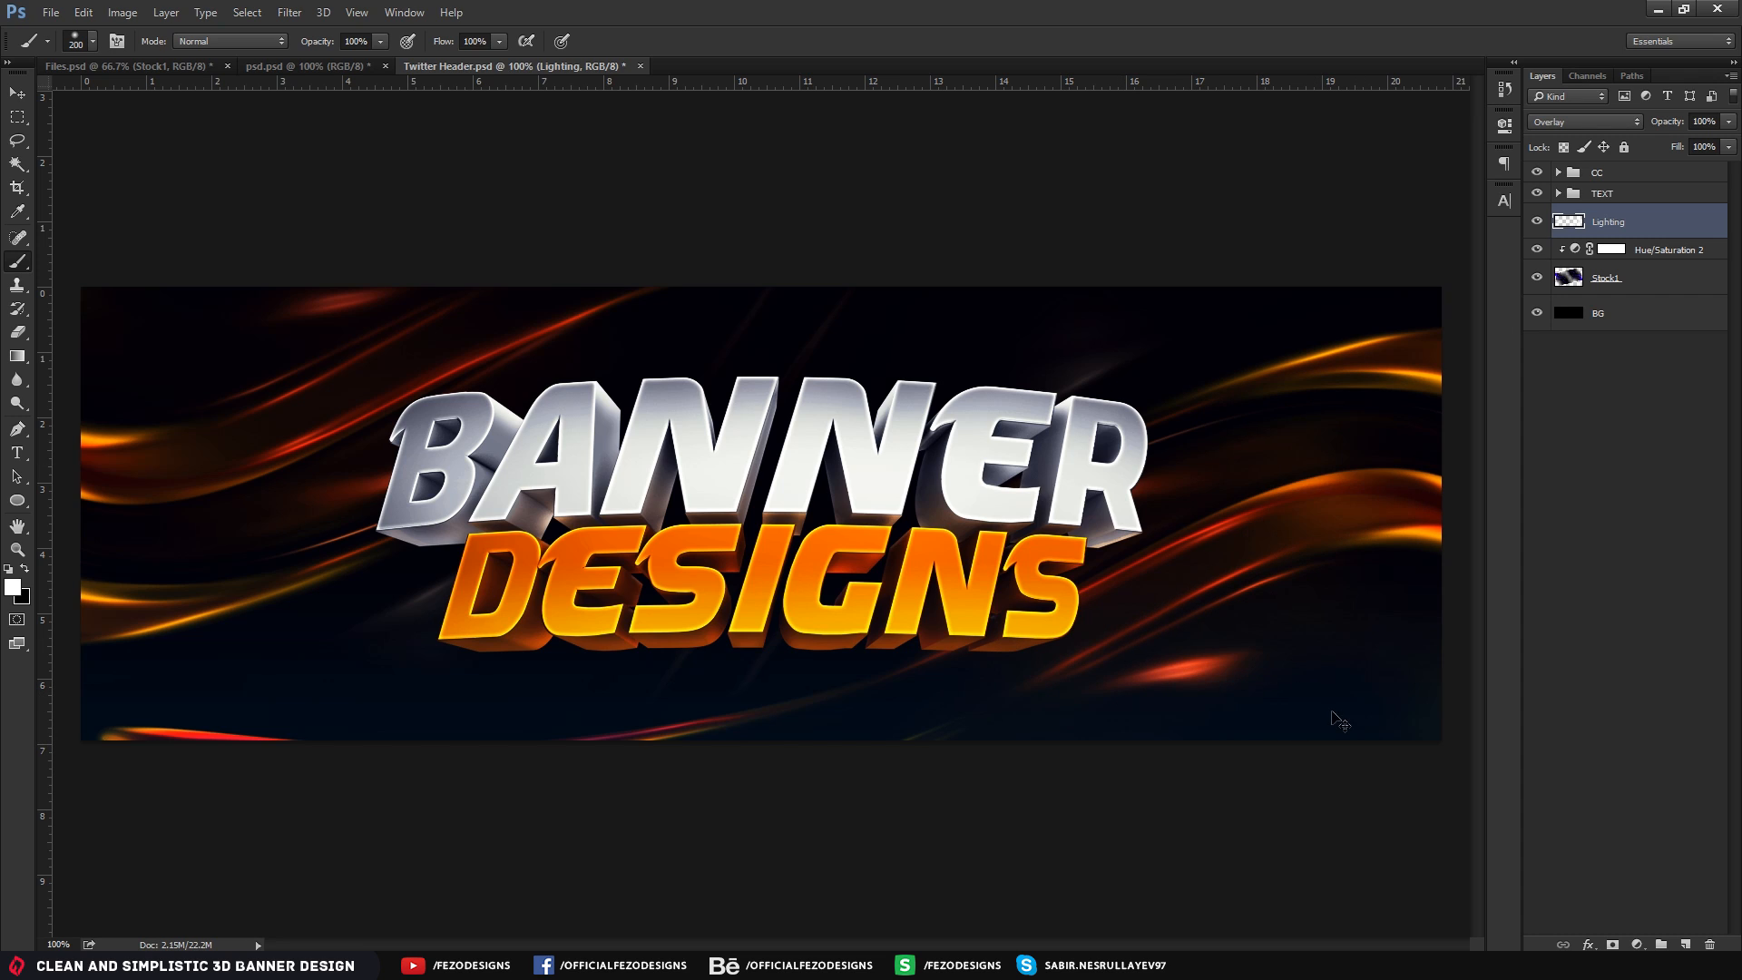
pyautogui.hotkey('ctrl', 'z')
pyautogui.click(722, 698)
pyautogui.hotkey('ctrl', 'z')
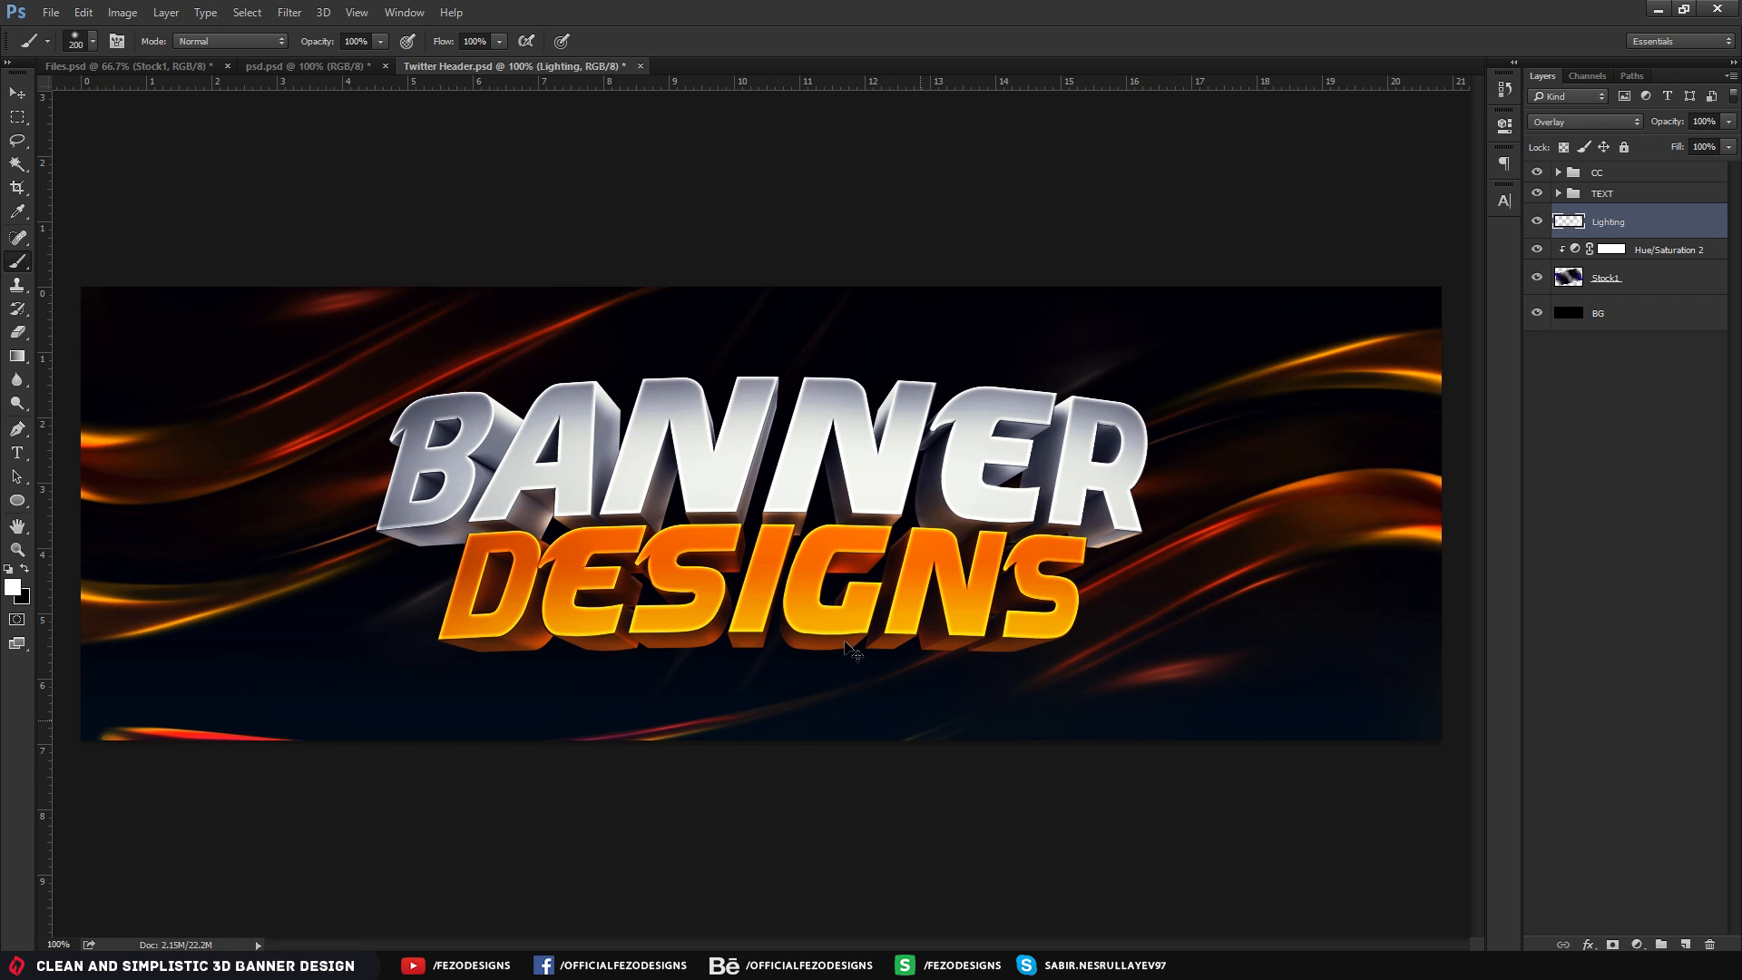
pyautogui.click(860, 655)
pyautogui.click(304, 311)
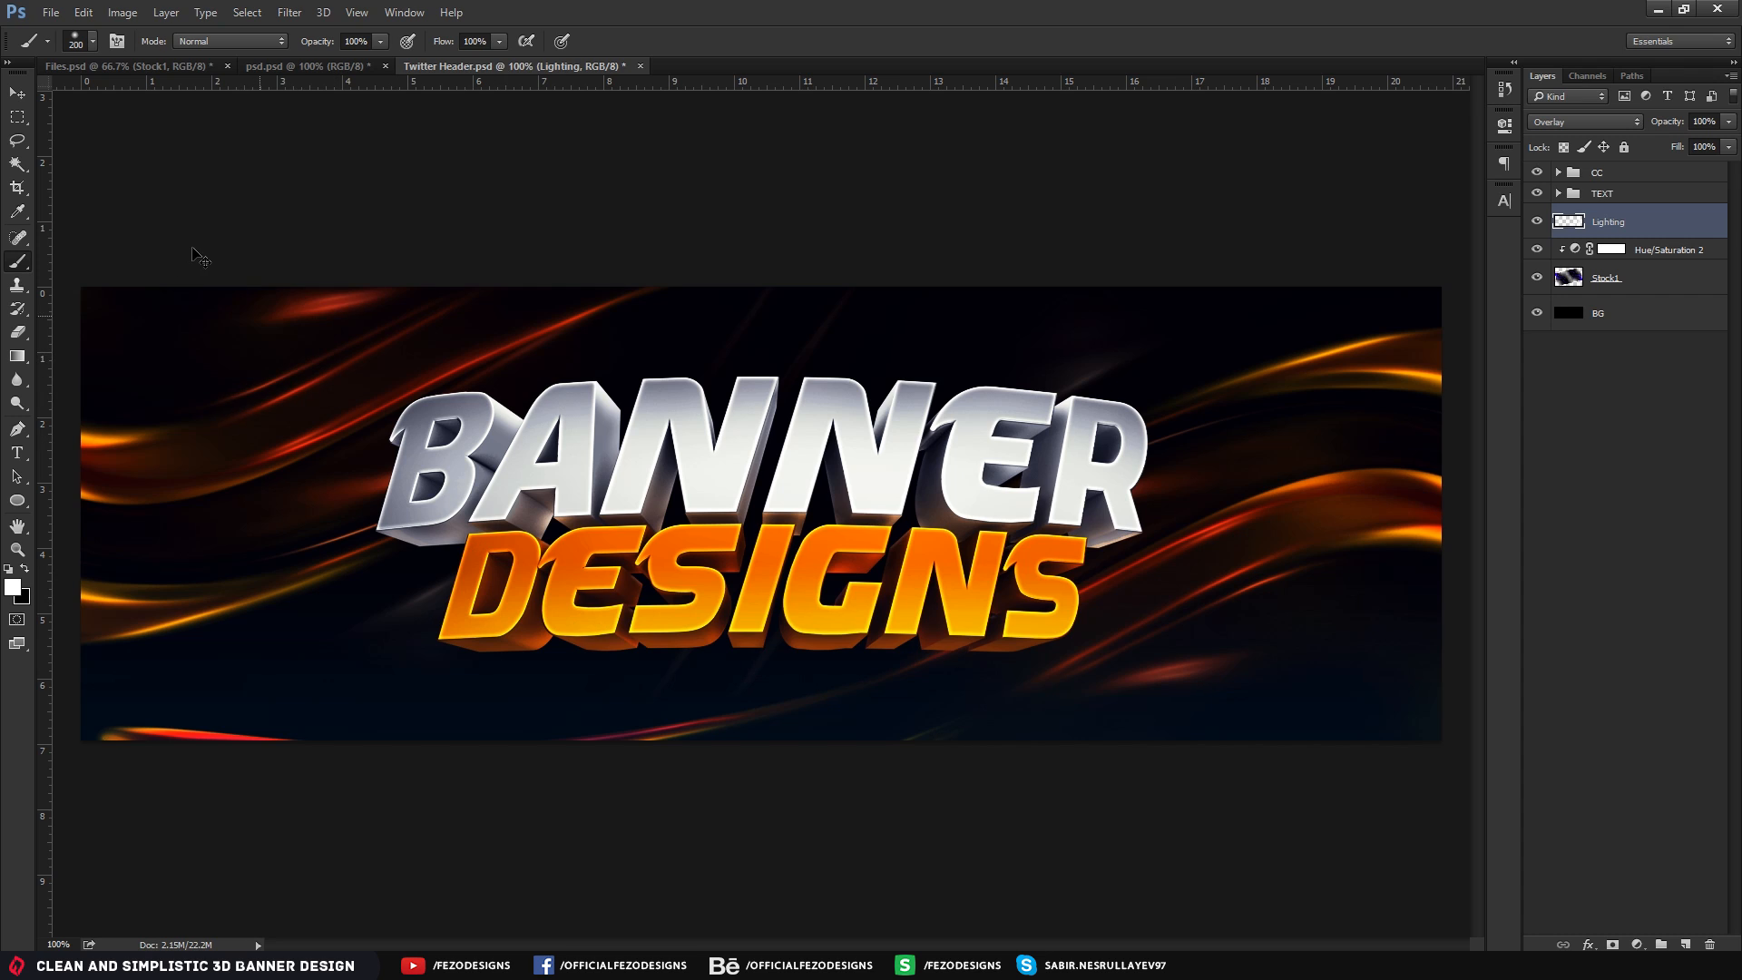
pyautogui.hotkey('ctrl', 'z')
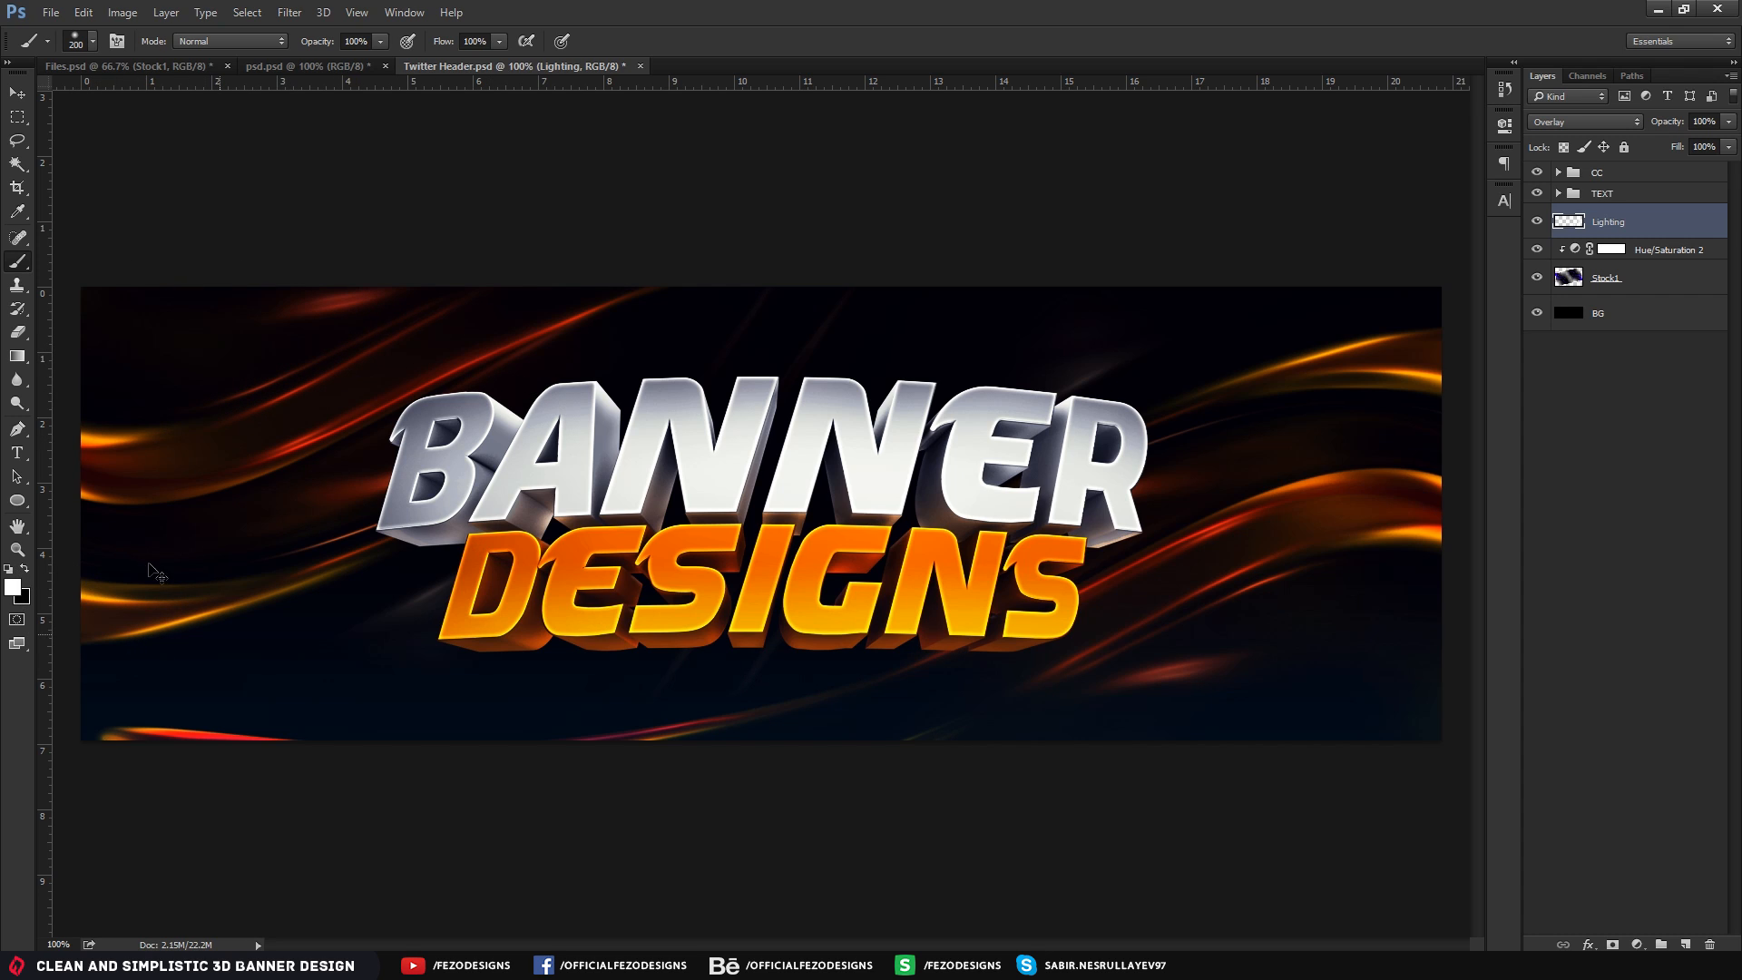
# Paint more white highlights over the streaks beside the R of BANNER, using brush sizes of about 280 px and 194 px
pyautogui.keyDown('alt'); pyautogui.moveTo(227, 624); pyautogui.dragTo(263, 624, button='right'); pyautogui.keyUp('alt')
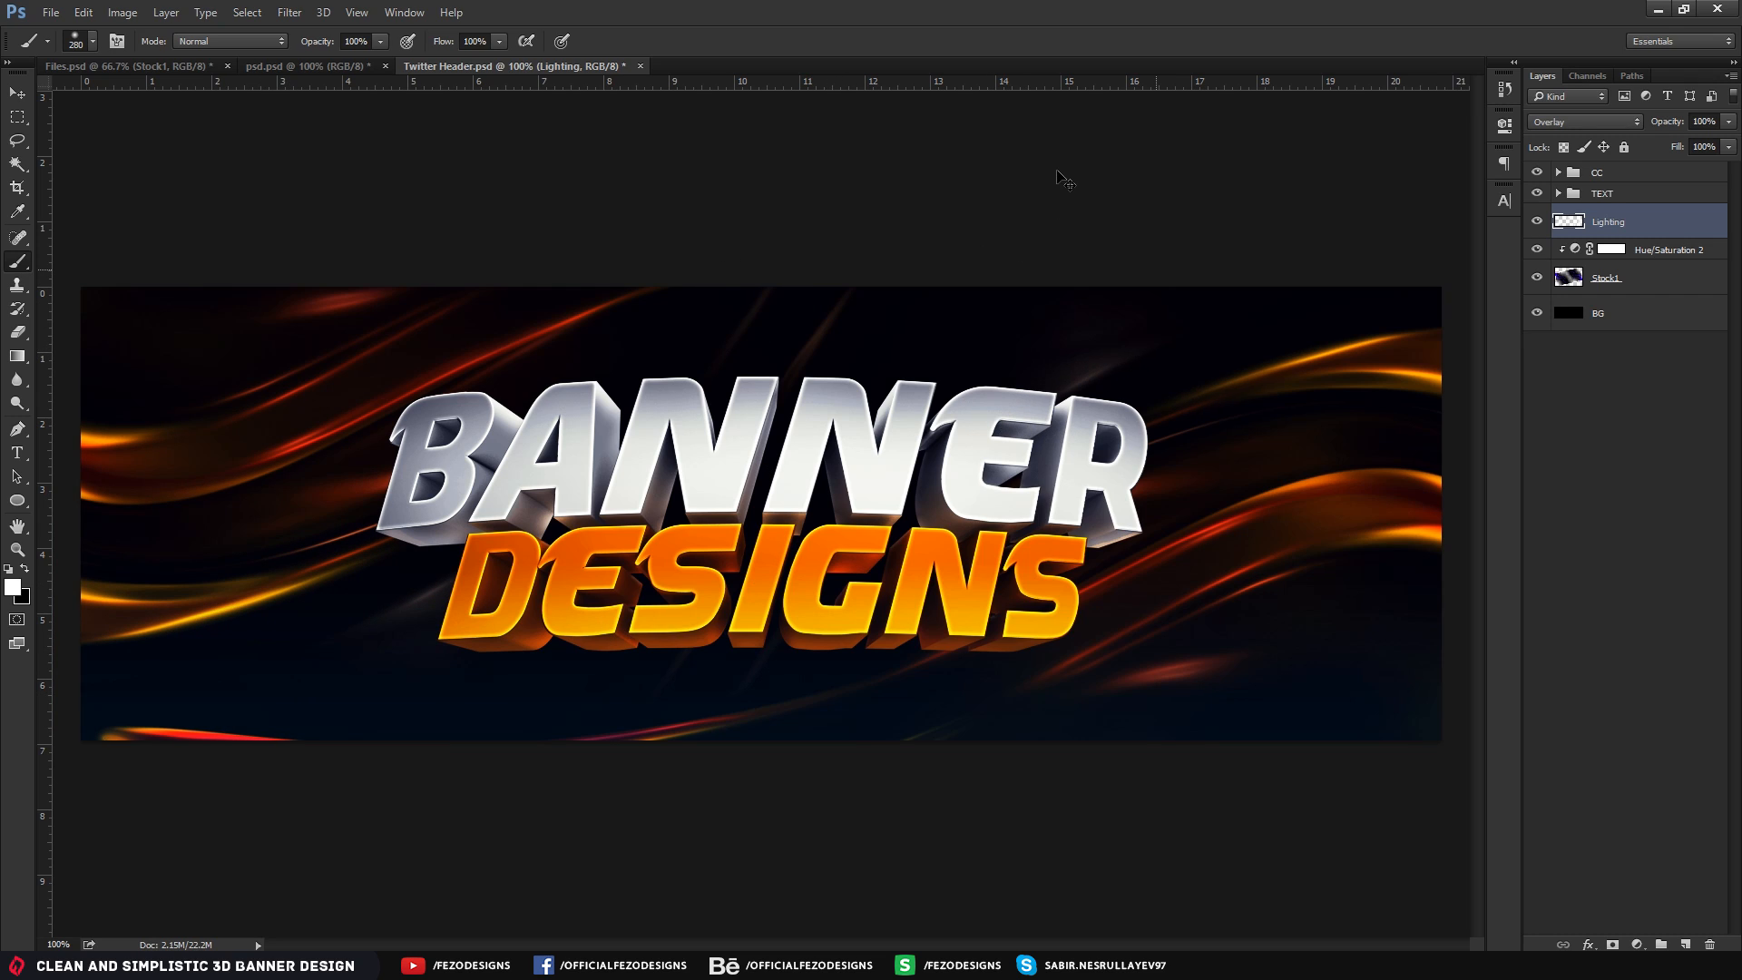
pyautogui.moveTo(1107, 392); pyautogui.dragTo(1313, 520)
pyautogui.keyDown('alt'); pyautogui.moveTo(1189, 515); pyautogui.dragTo(1148, 519, button='right'); pyautogui.keyUp('alt')
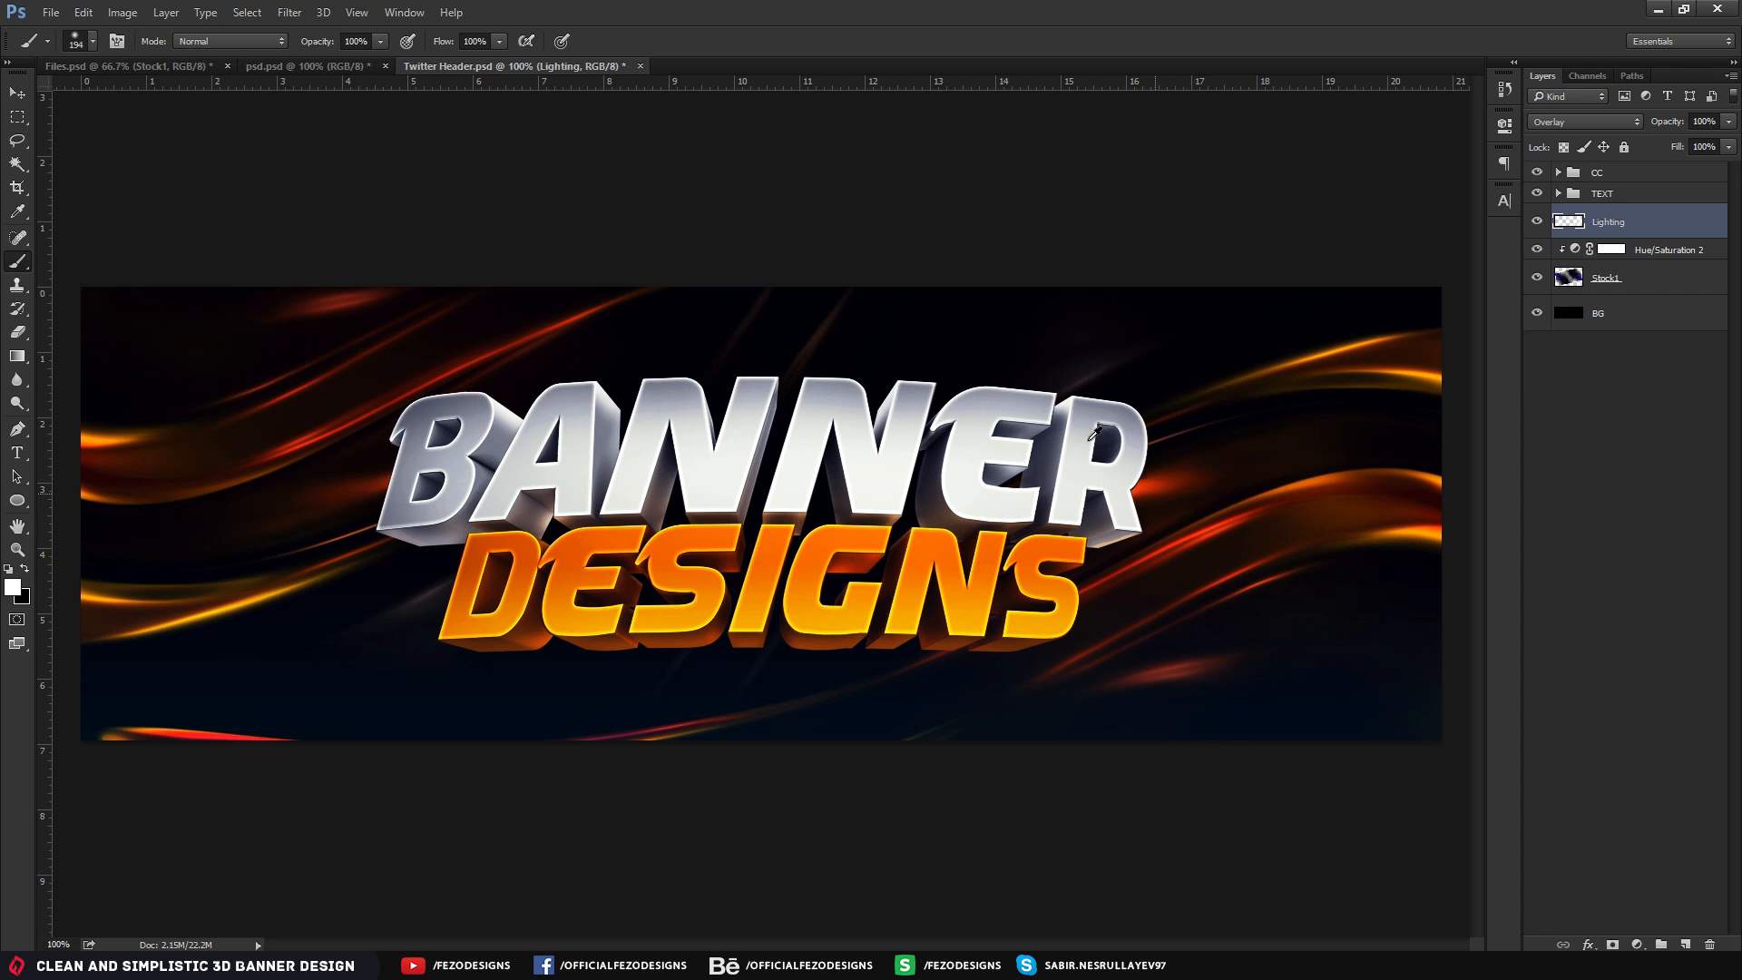
pyautogui.hotkey('ctrl', 'z')
pyautogui.click(1207, 504)
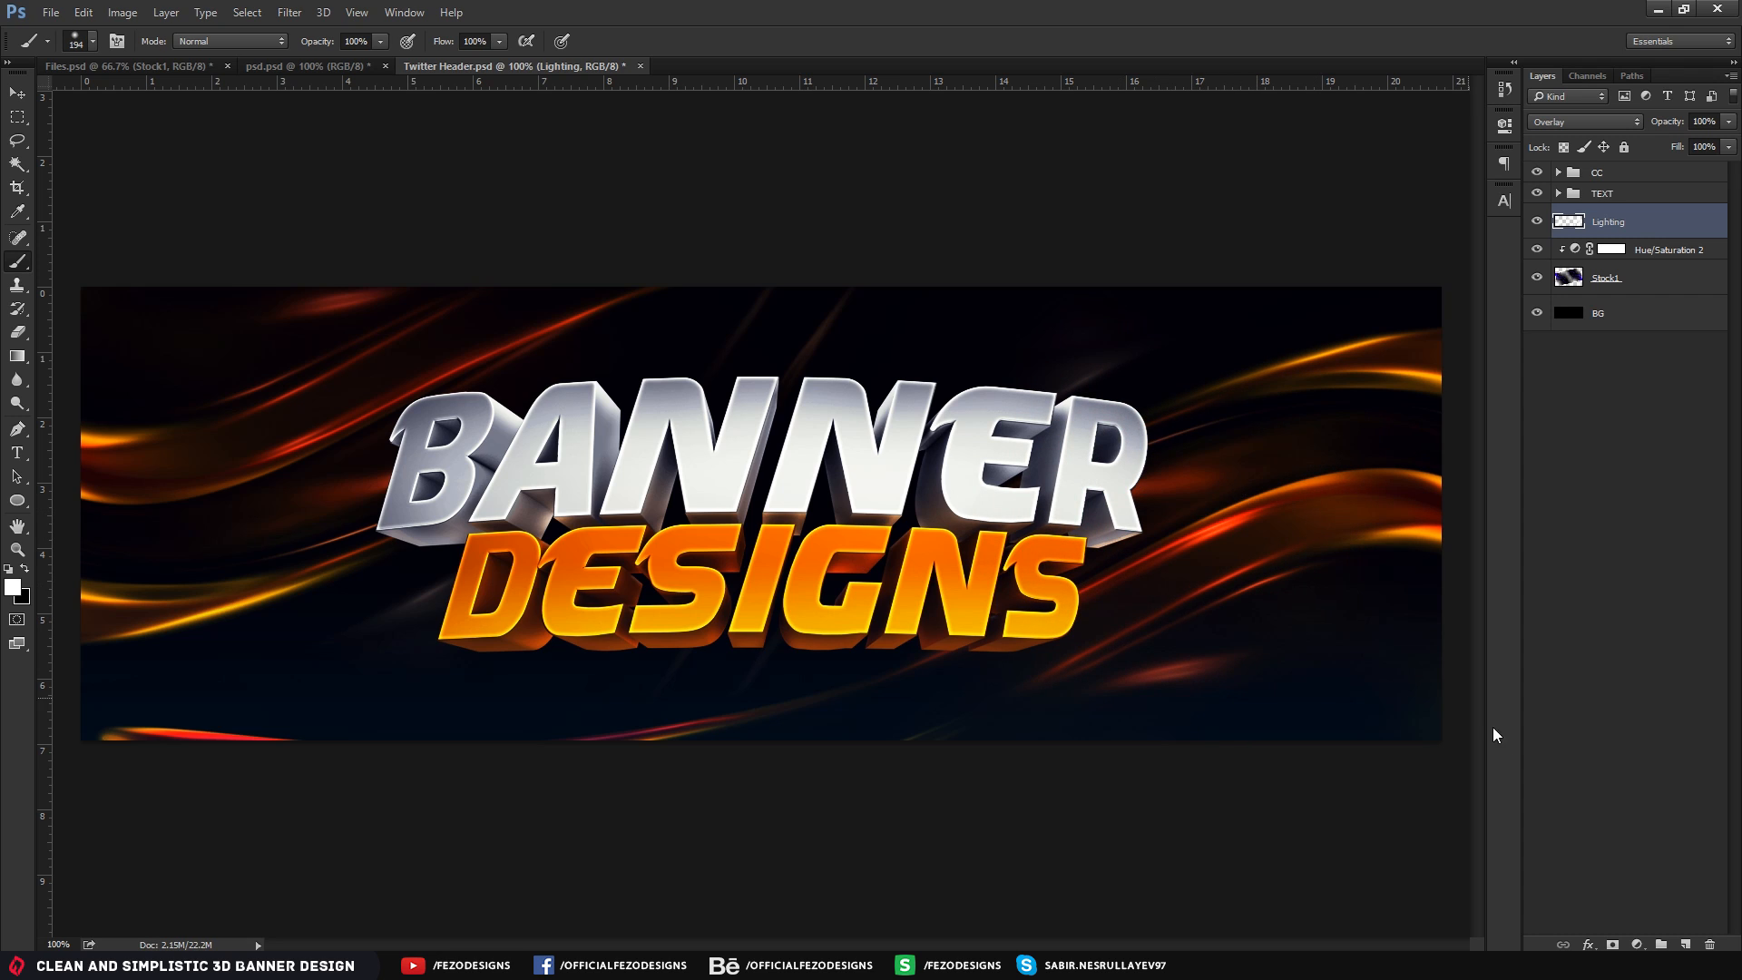
# Select the Stock1 layer with the Move tool and nudge the streaks slightly downward
pyautogui.click(1642, 279)
pyautogui.press('v')
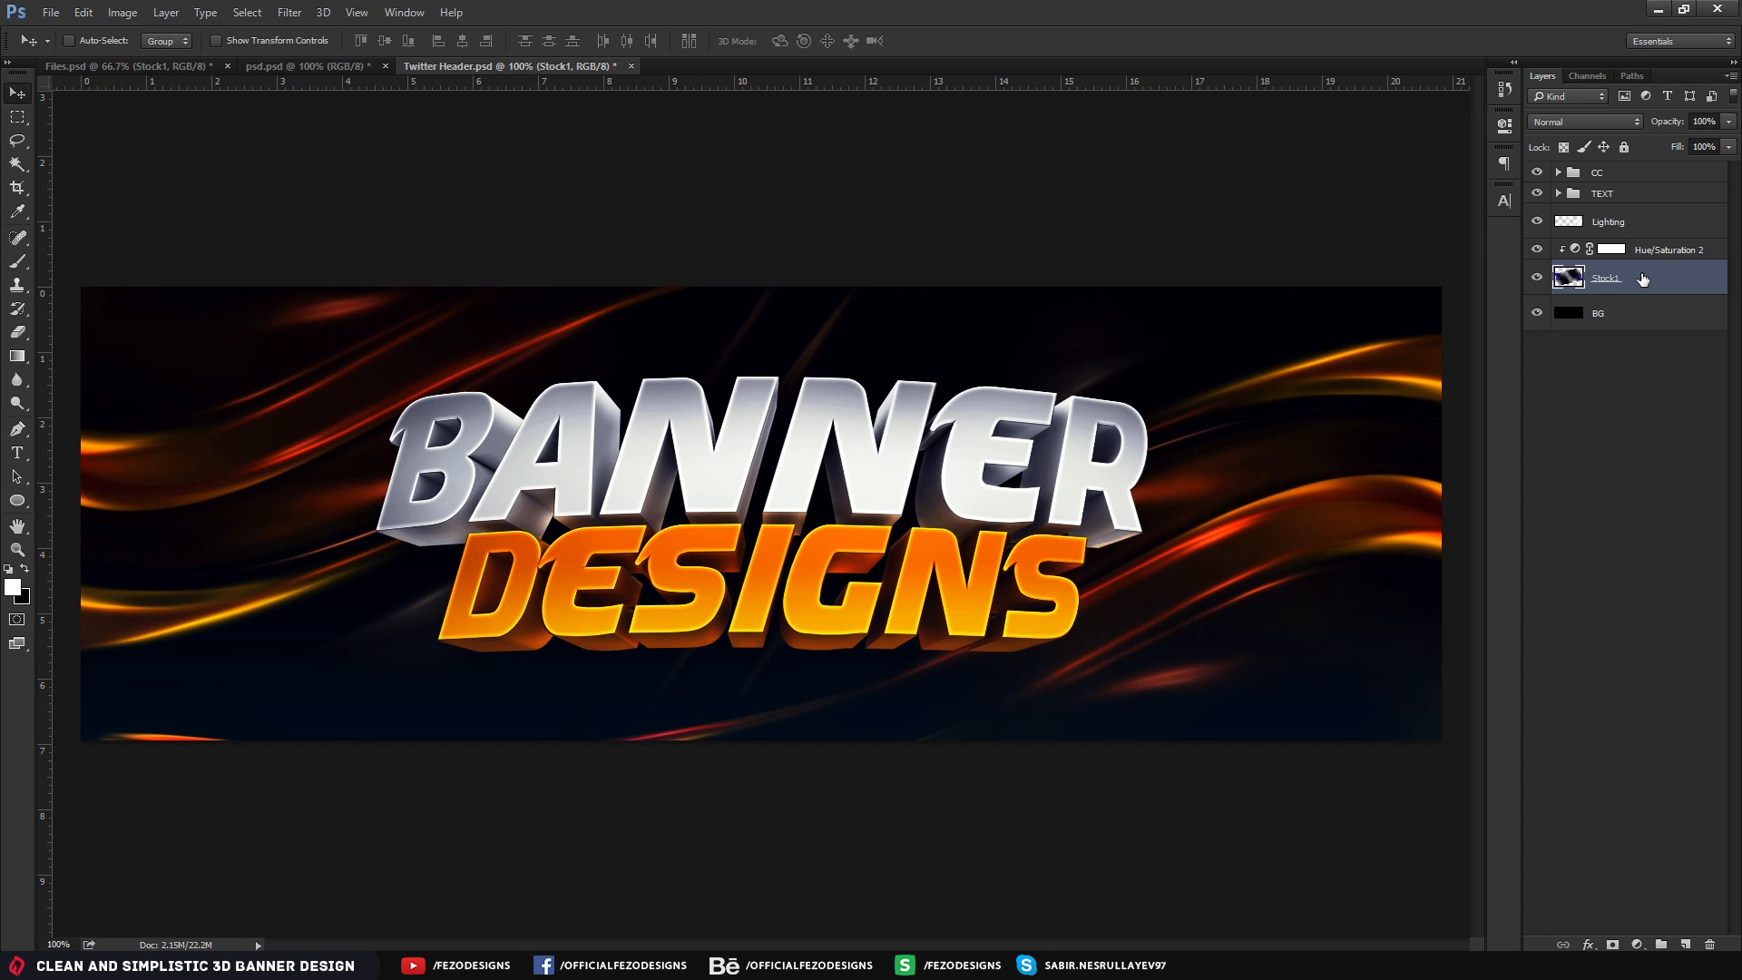
# Compare the banner with the Hue/Saturation and Lighting layers hidden and shown, and check it against the finished design in psd.psd
pyautogui.click(1536, 349)
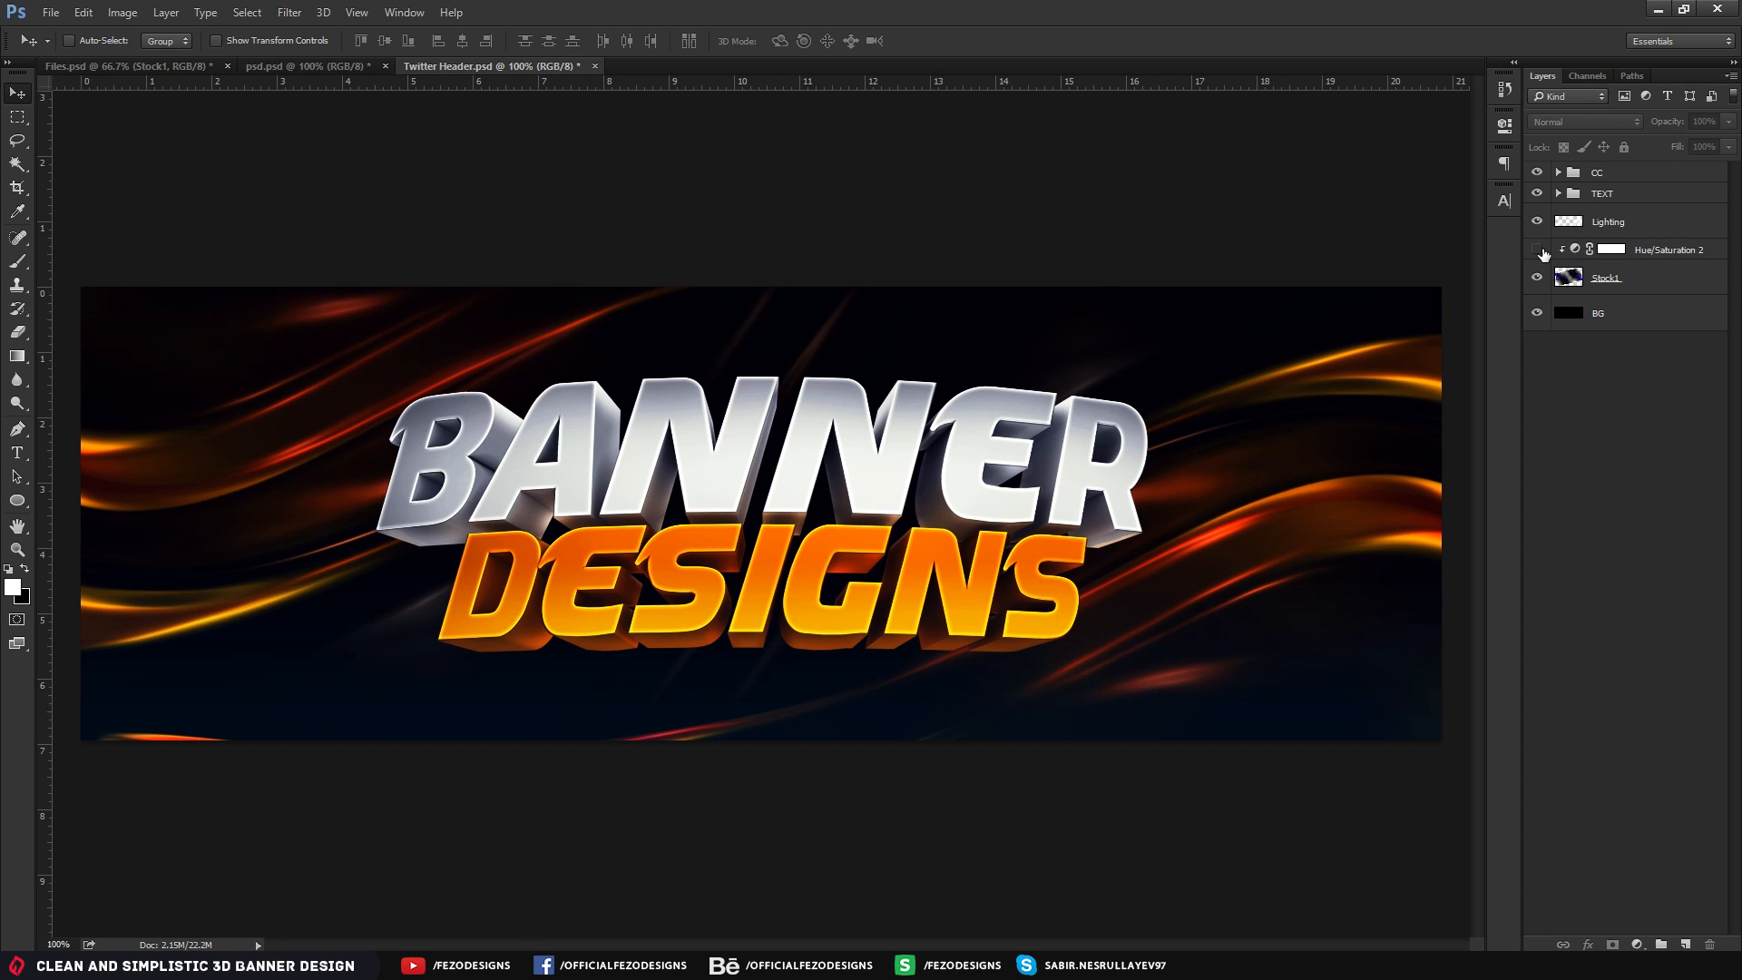
pyautogui.click(1537, 250)
pyautogui.click(1644, 234)
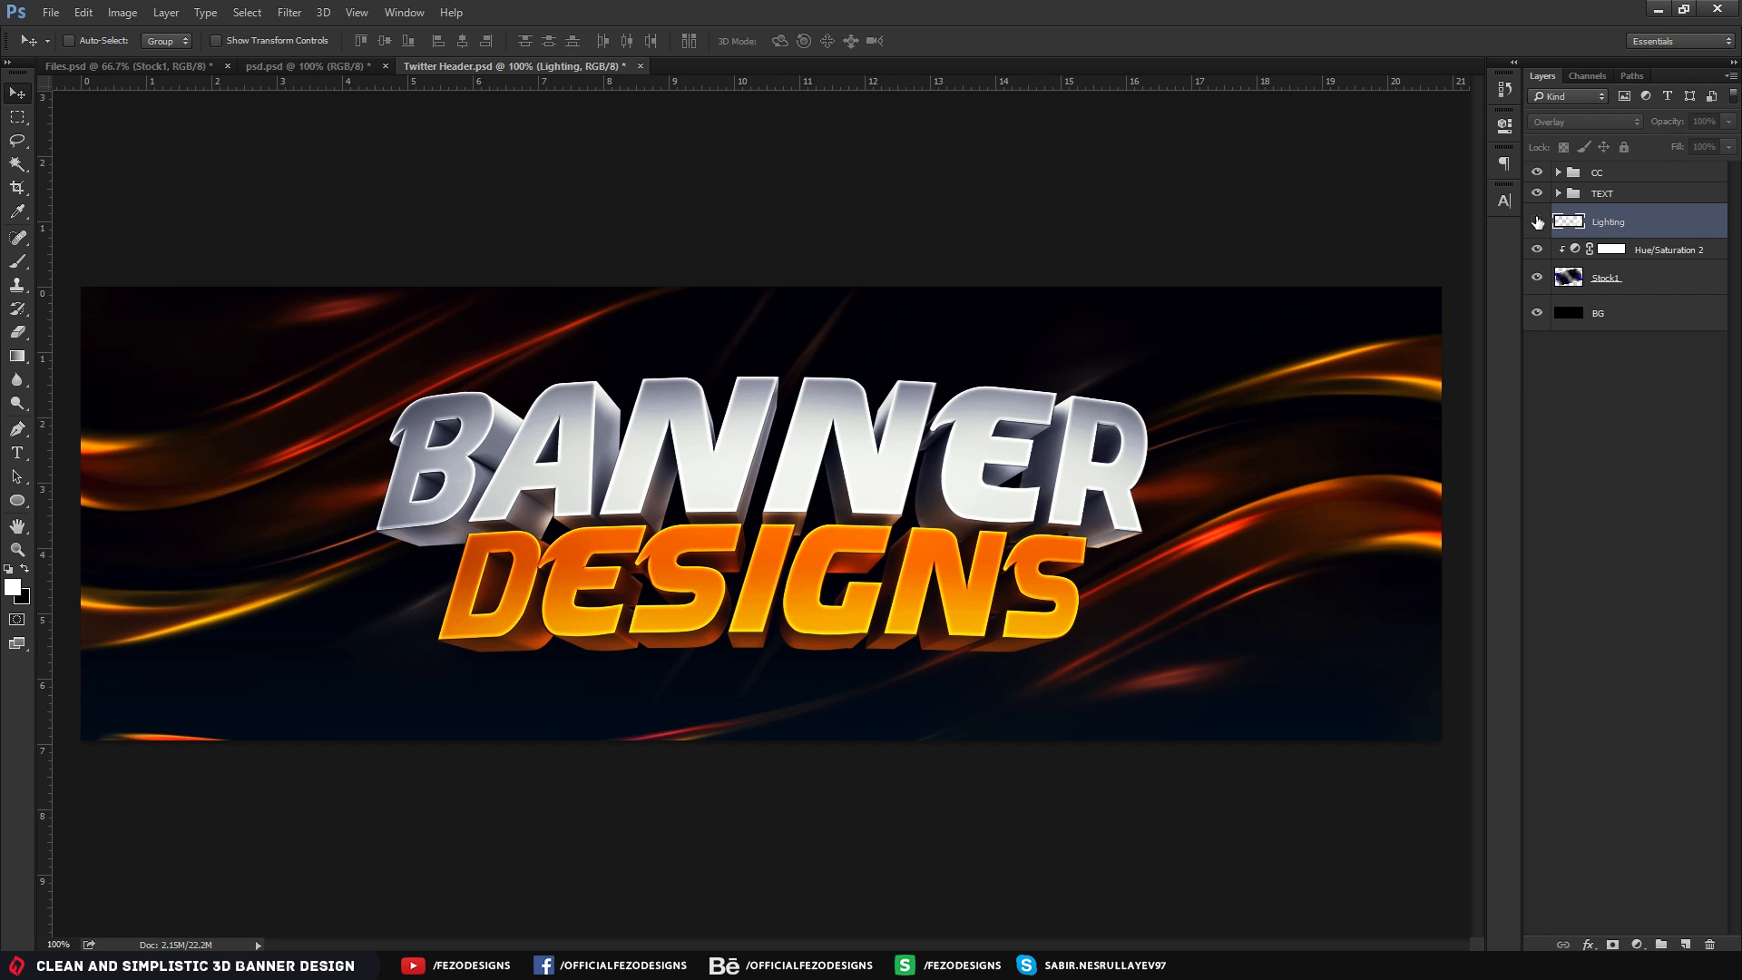
pyautogui.click(1537, 223)
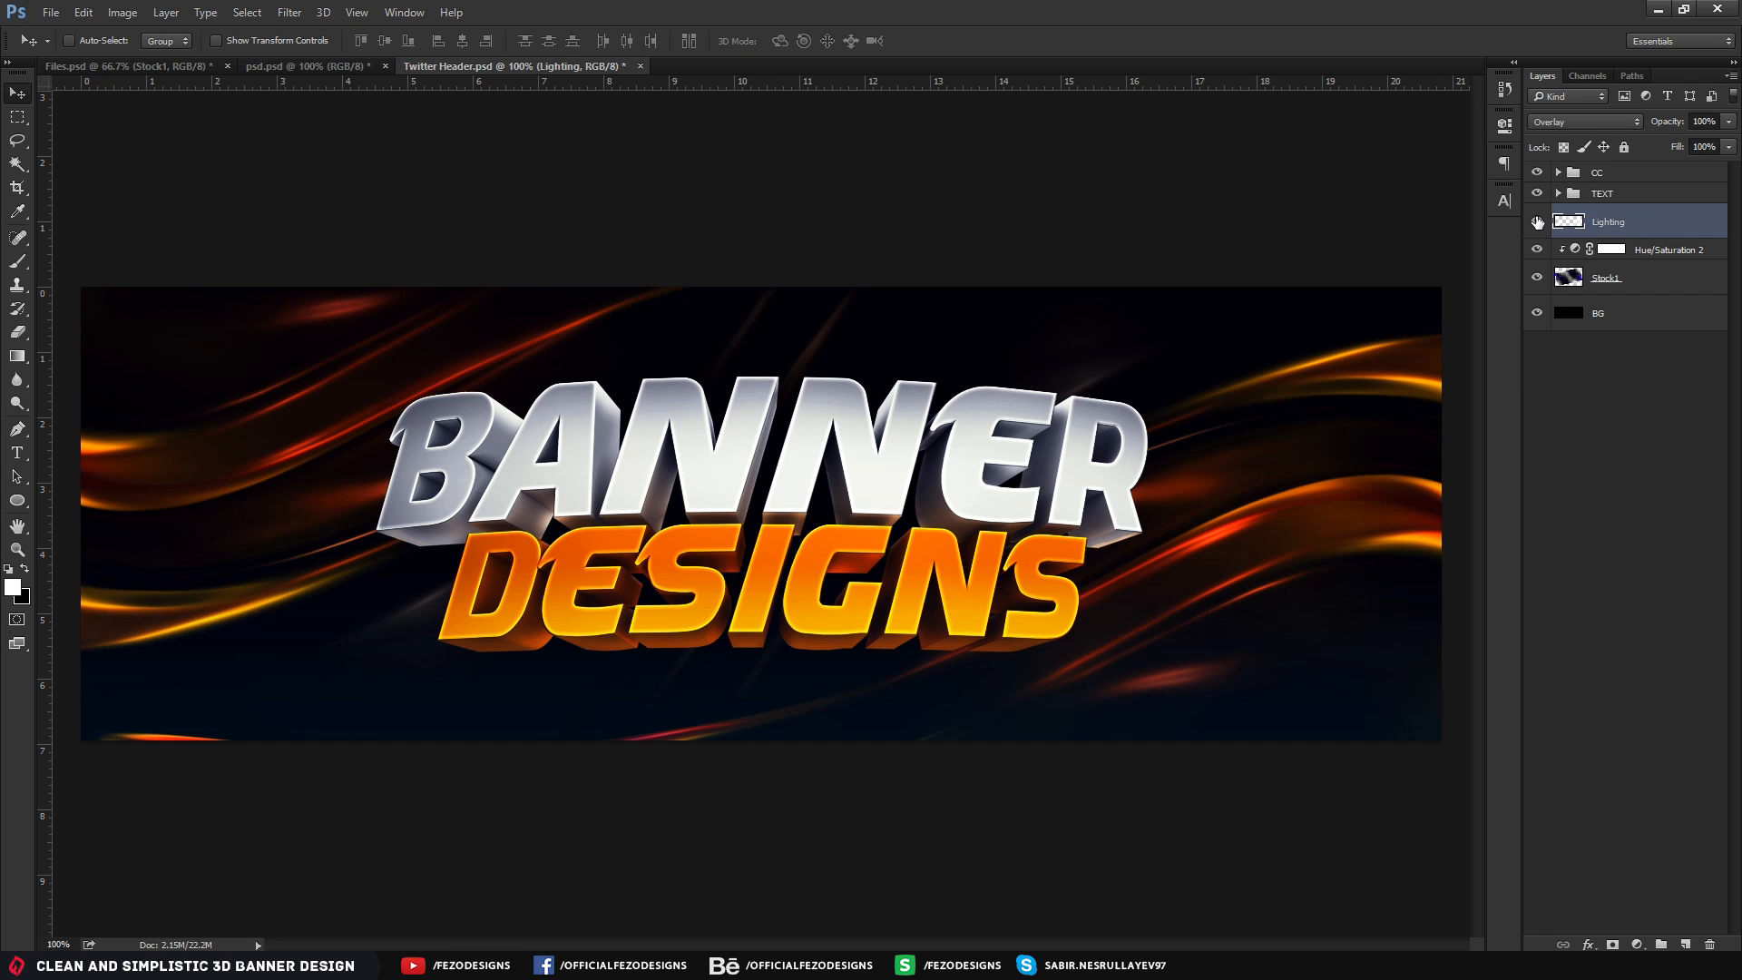
pyautogui.click(1537, 222)
pyautogui.click(1538, 222)
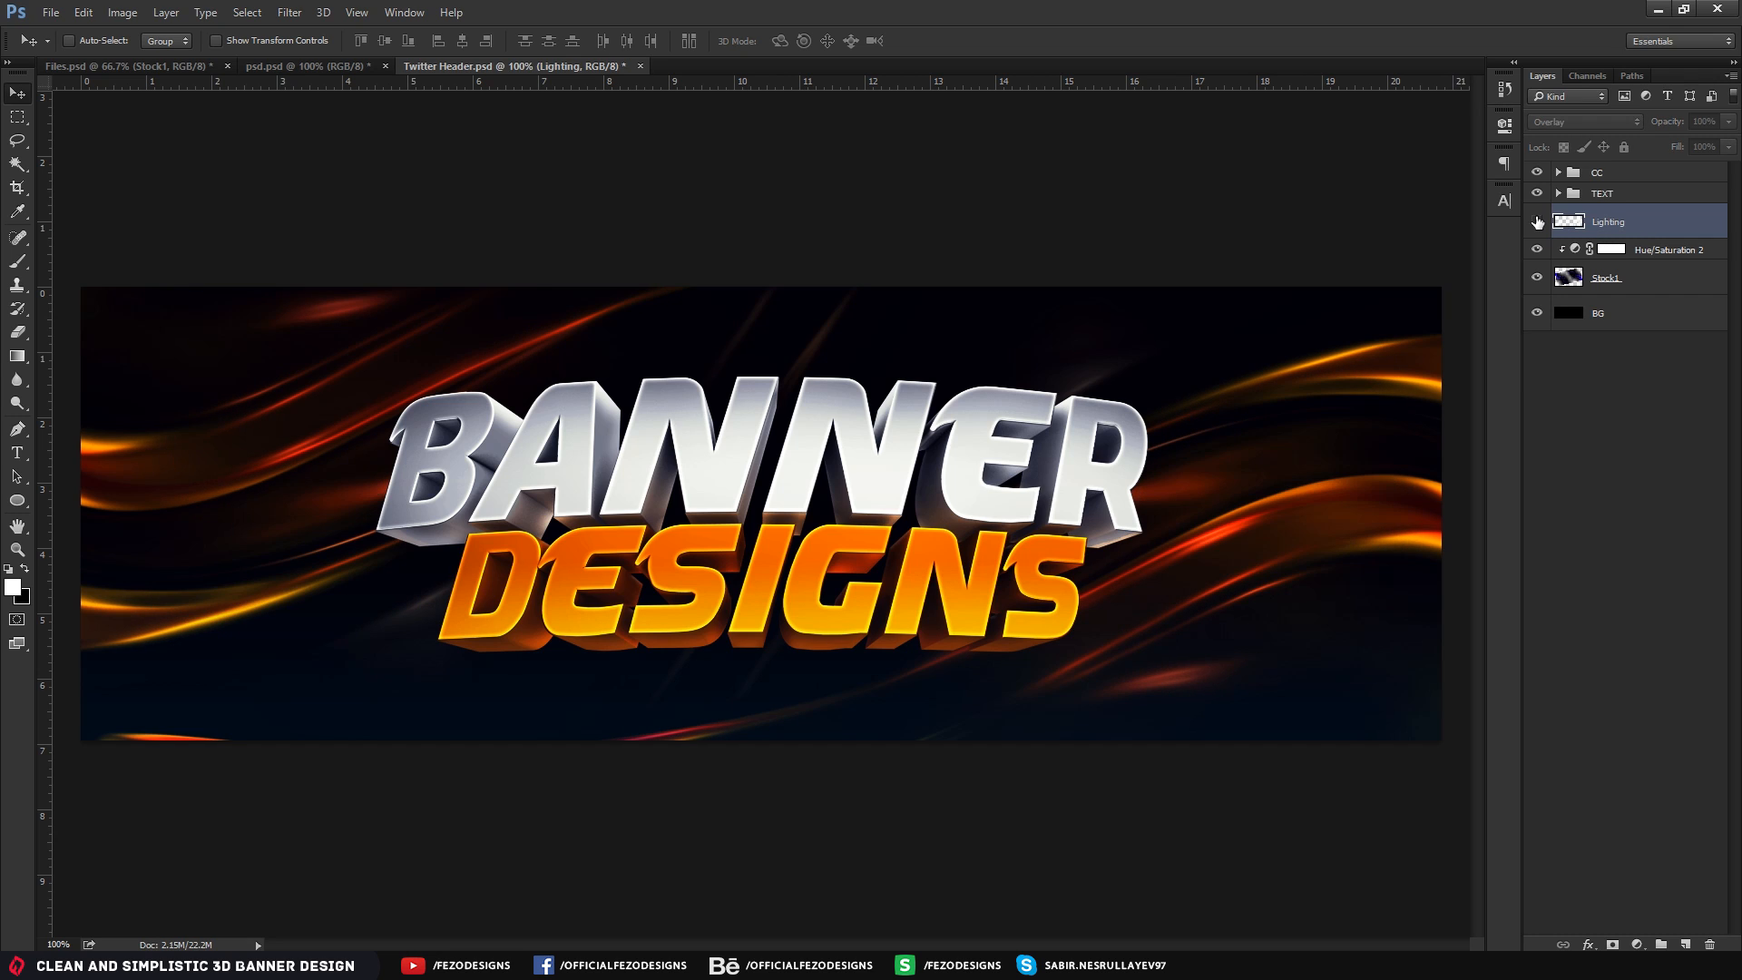
pyautogui.click(1537, 222)
pyautogui.click(1538, 222)
pyautogui.click(1538, 223)
pyautogui.click(1538, 222)
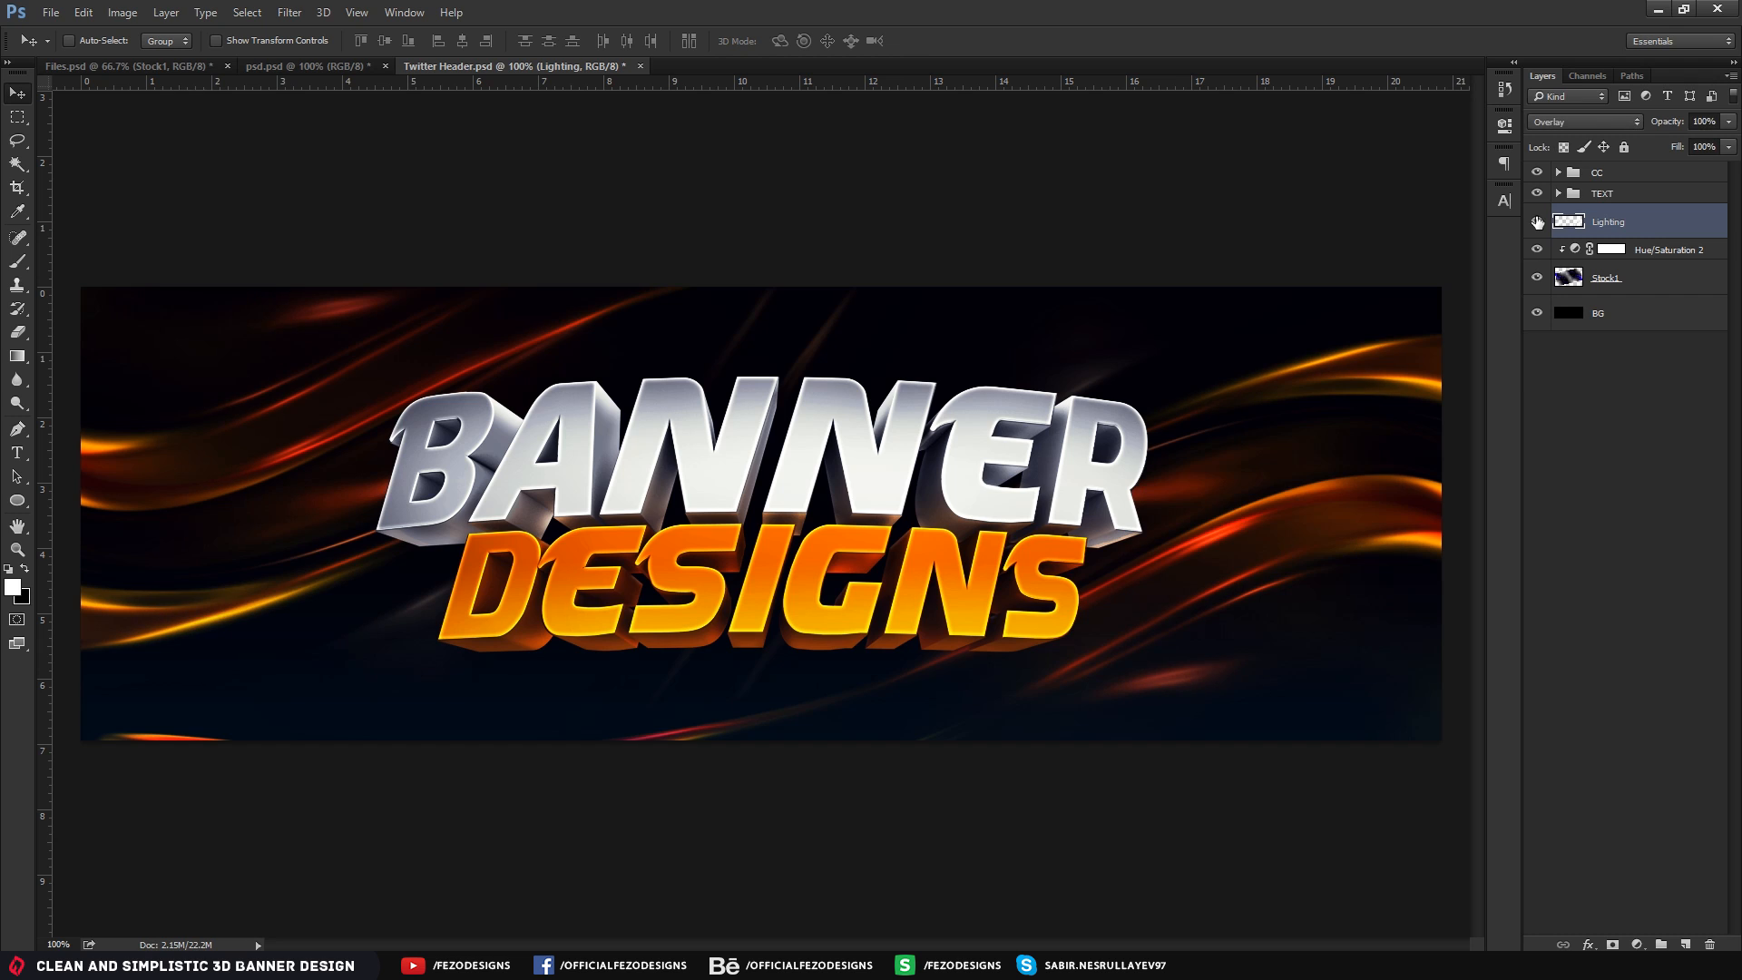
pyautogui.click(301, 67)
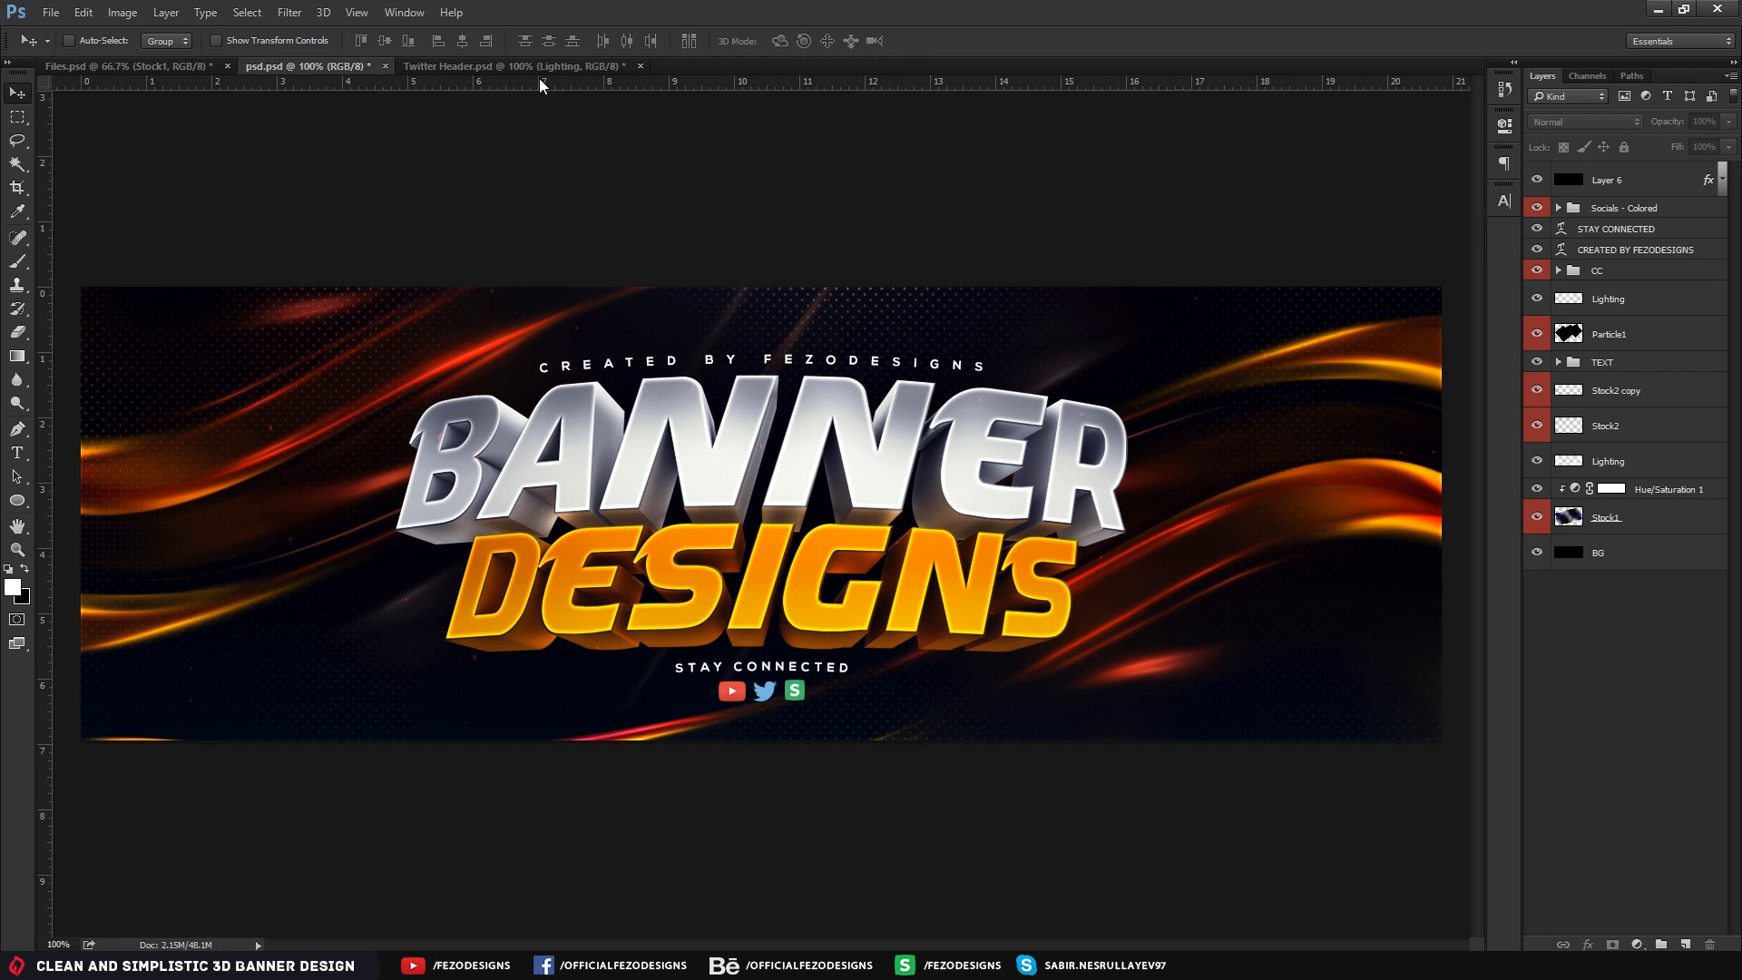
pyautogui.click(514, 66)
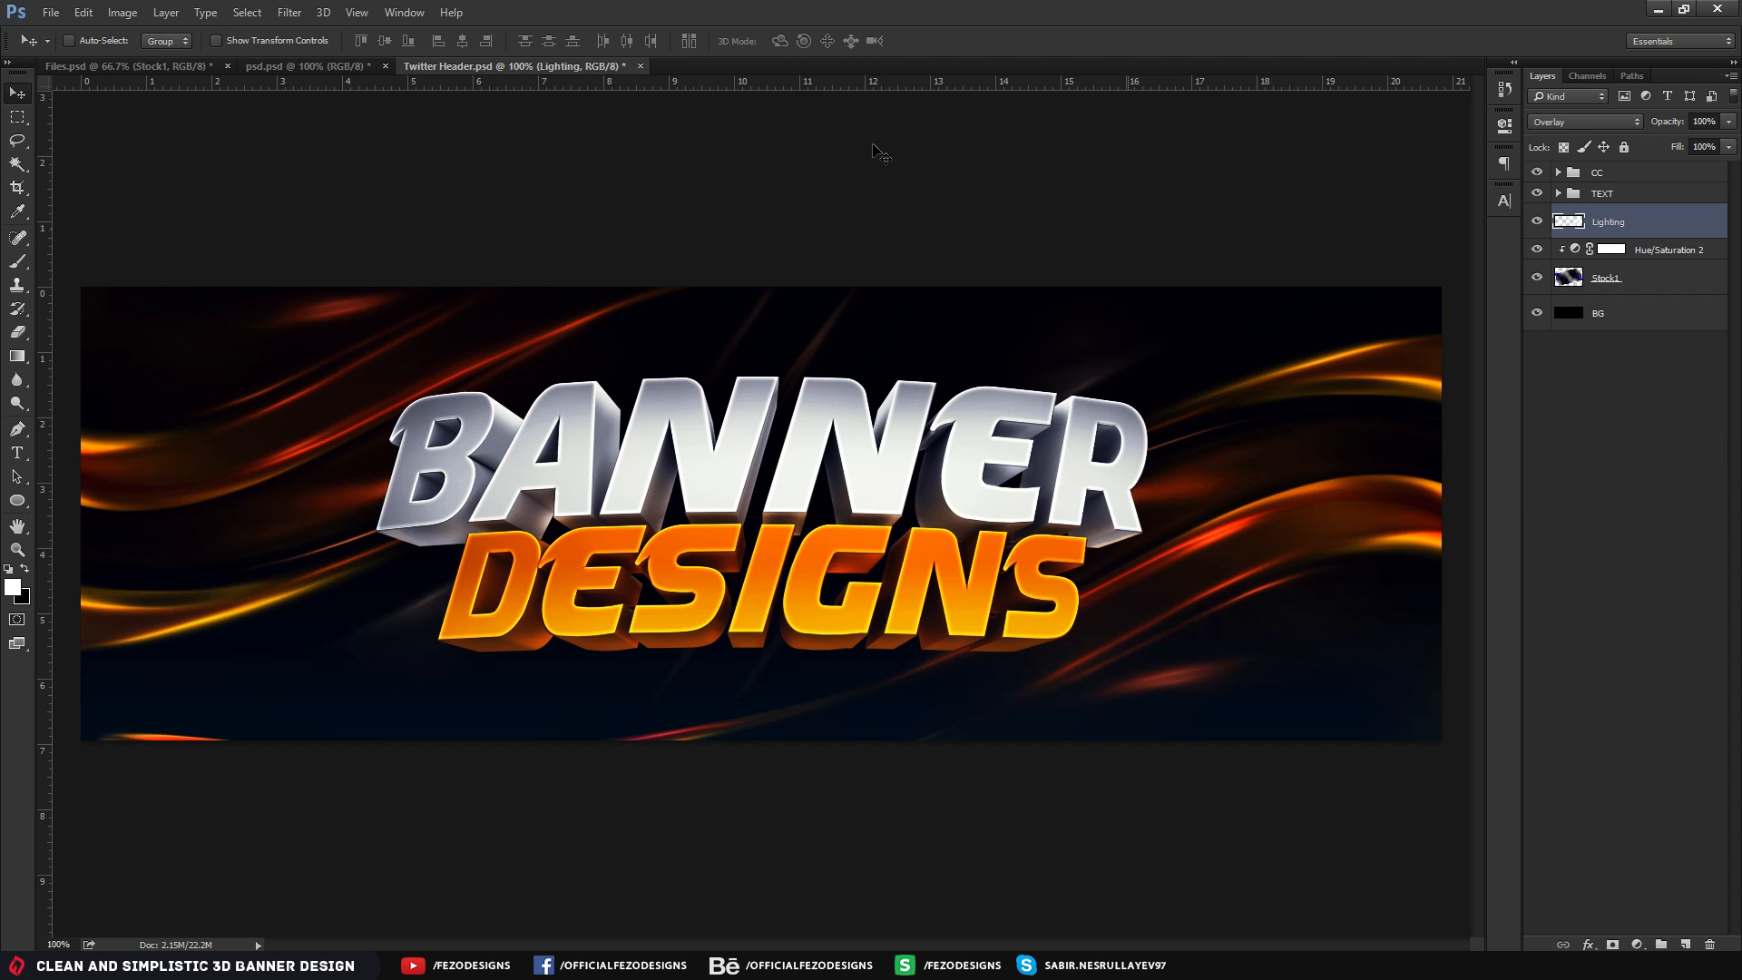
# In Files.psd, hide Stock1, show Particle1, and copy Particle1 into Twitter Header.psd above the Lighting layer
pyautogui.click(152, 67)
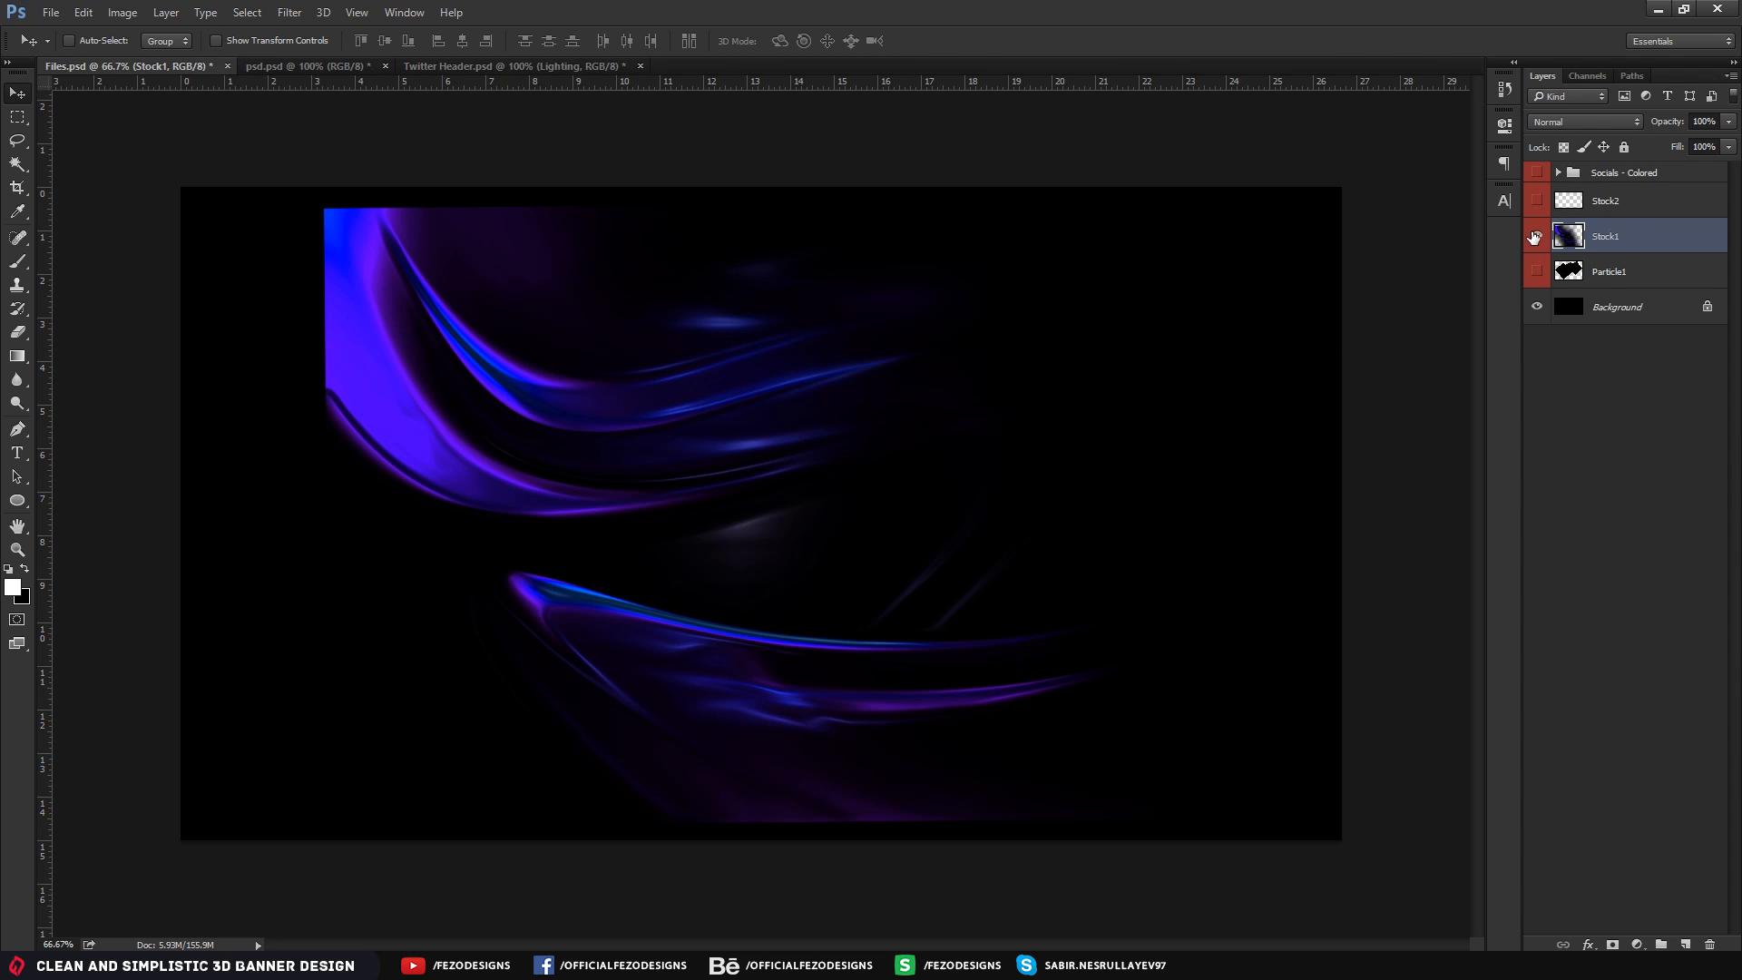
pyautogui.click(1537, 236)
pyautogui.click(1608, 271)
pyautogui.click(1537, 271)
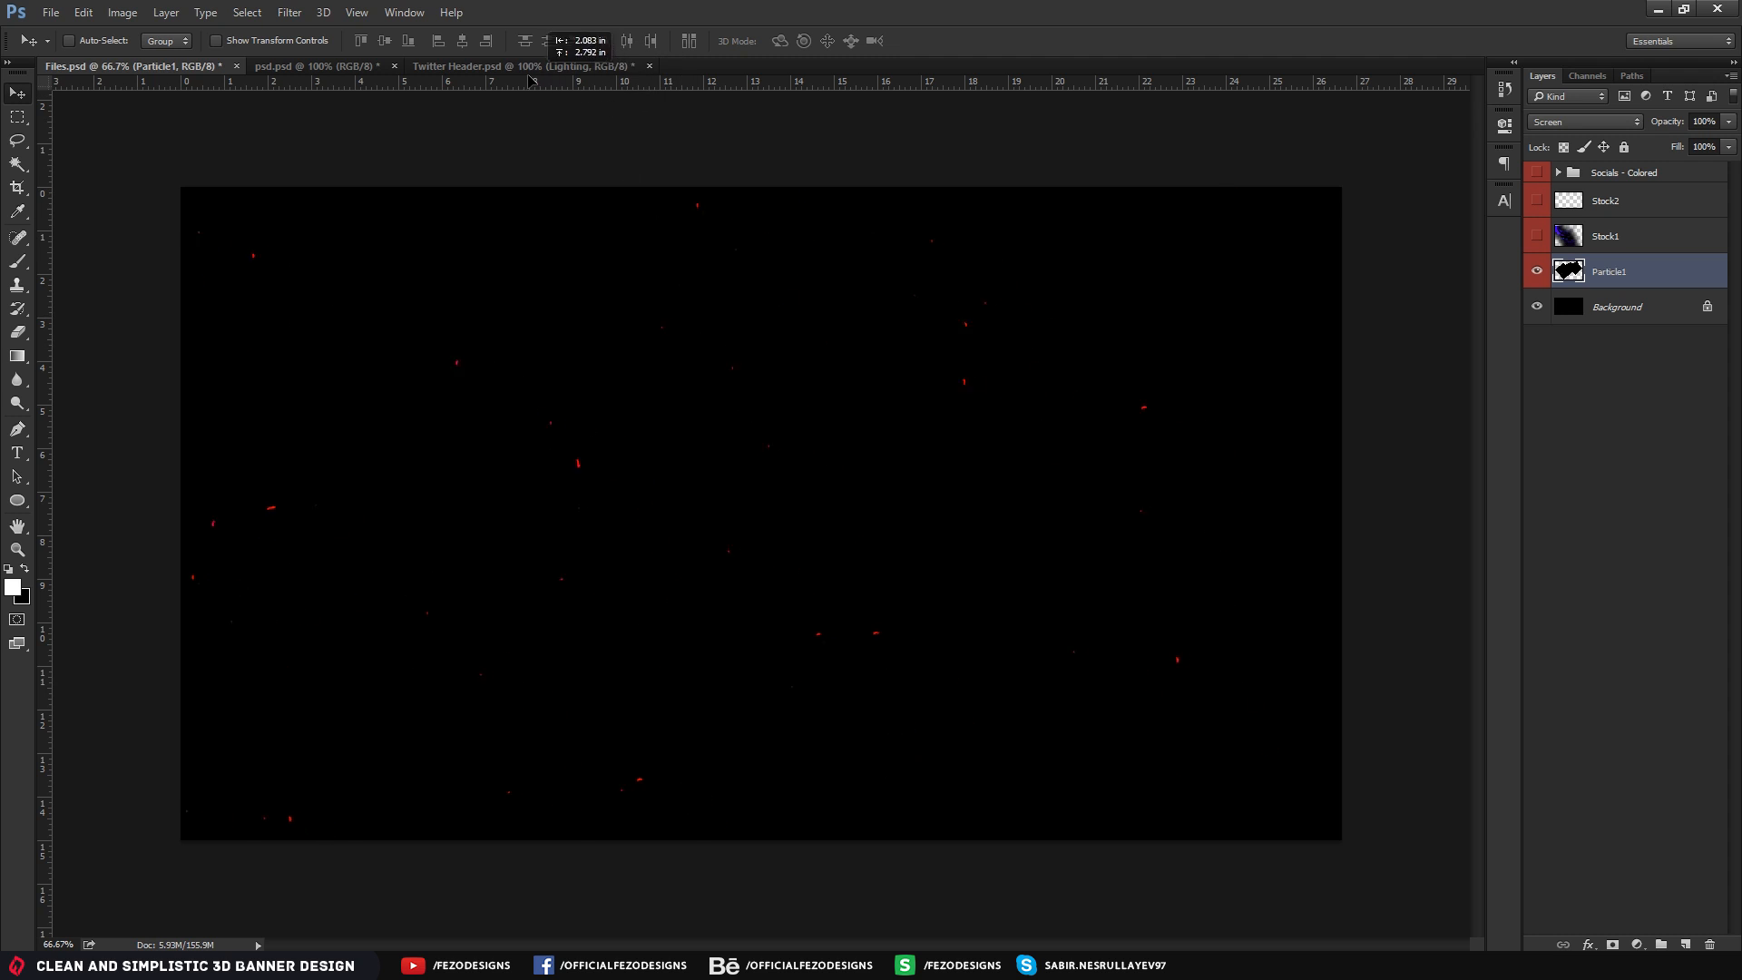
pyautogui.moveTo(532, 80); pyautogui.dragTo(662, 309)
pyautogui.moveTo(894, 424); pyautogui.dragTo(782, 424)
# Scale the Particle1 layer down around its centre to about 45%
pyautogui.press('z')
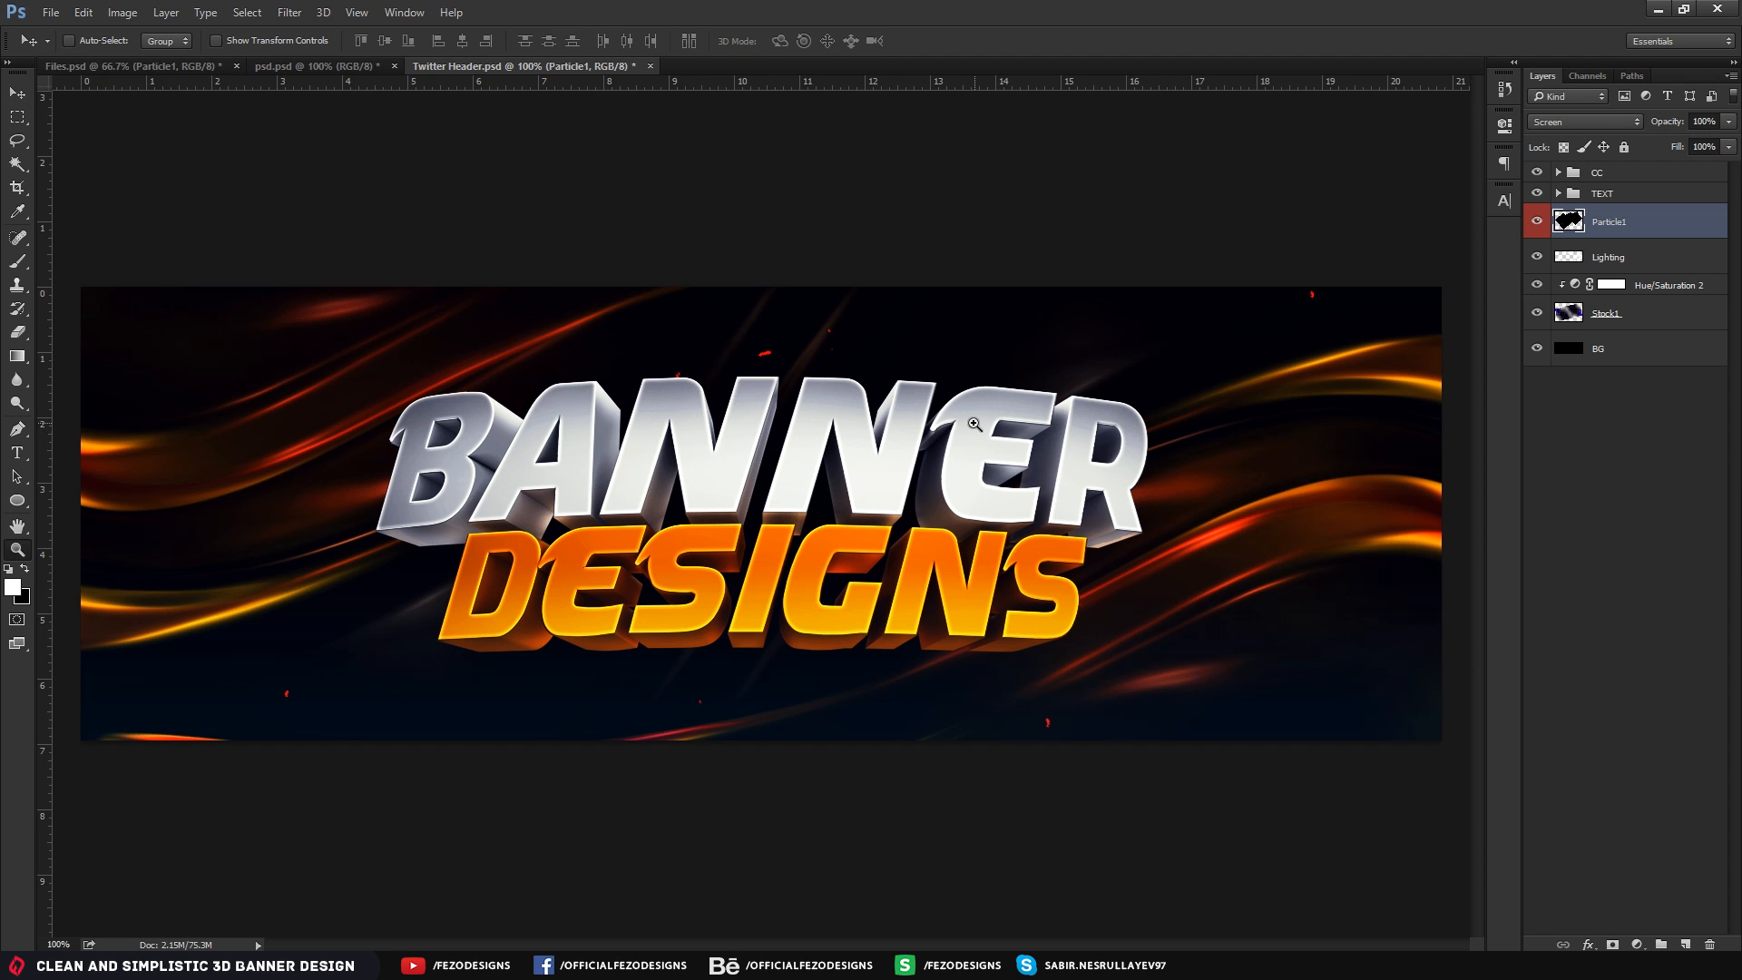
pyautogui.moveTo(974, 424); pyautogui.dragTo(848, 412)
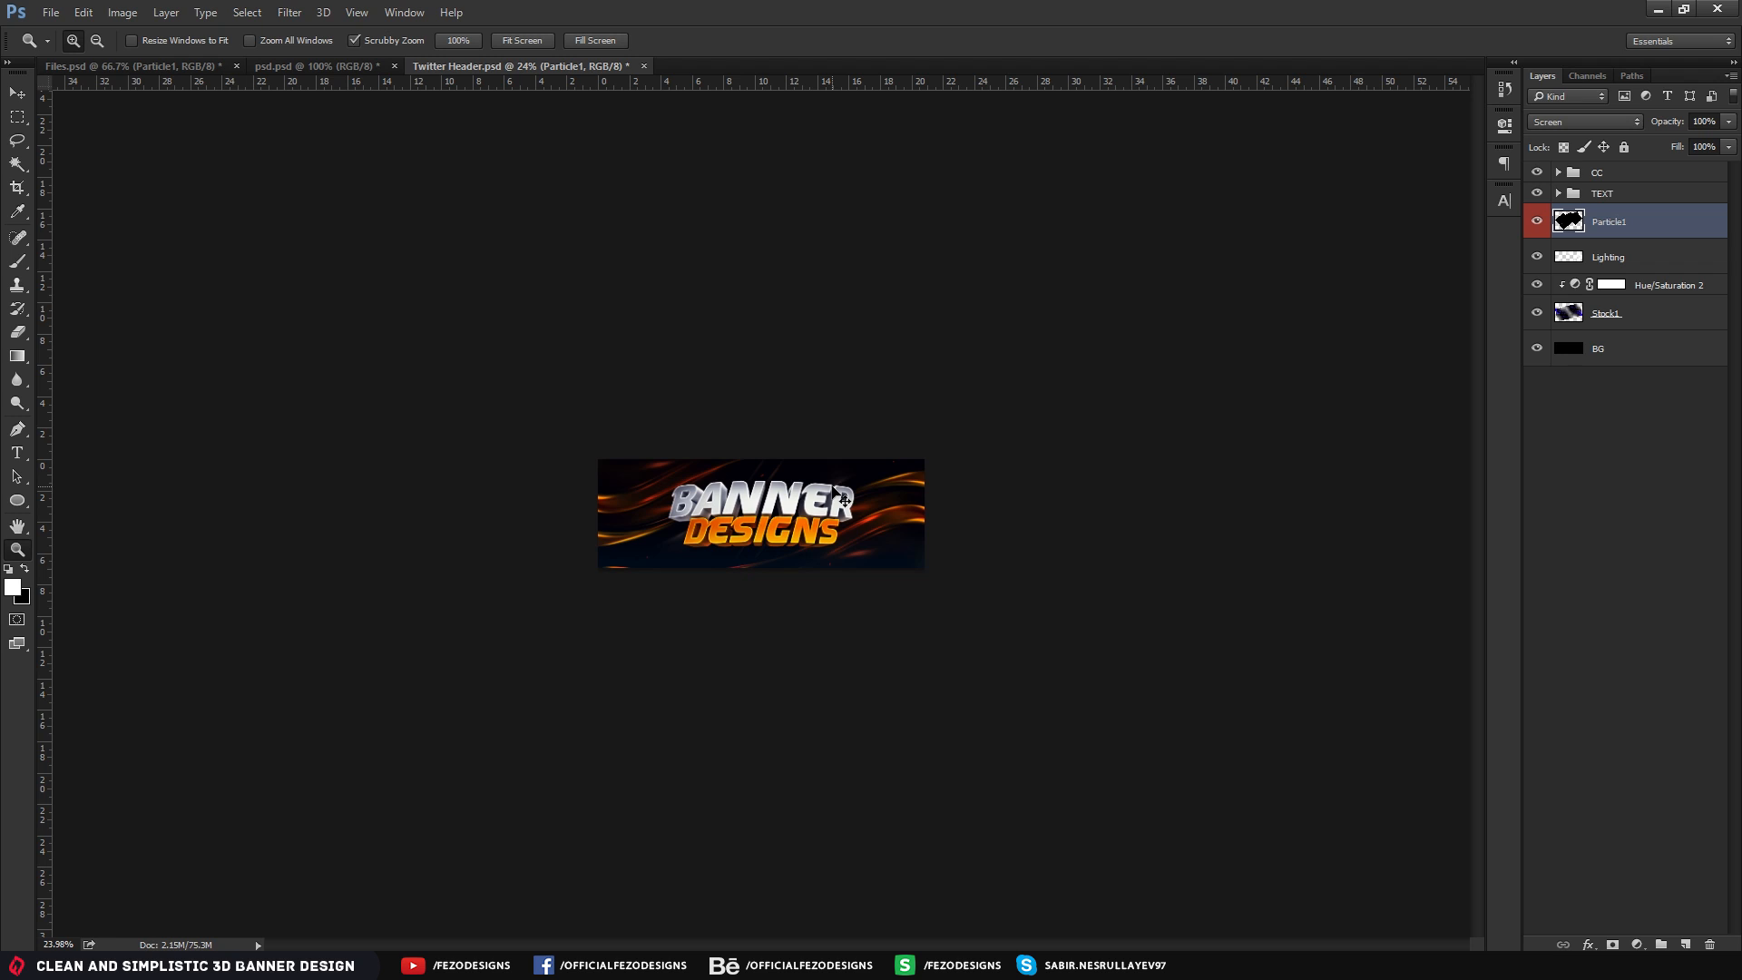
pyautogui.hotkey('ctrl', 't')
pyautogui.keyDown('alt'); pyautogui.keyDown('shift'); pyautogui.moveTo(1283, 243); pyautogui.dragTo(1015, 424); pyautogui.keyUp('shift'); pyautogui.keyUp('alt')
pyautogui.moveTo(834, 551); pyautogui.dragTo(921, 435)
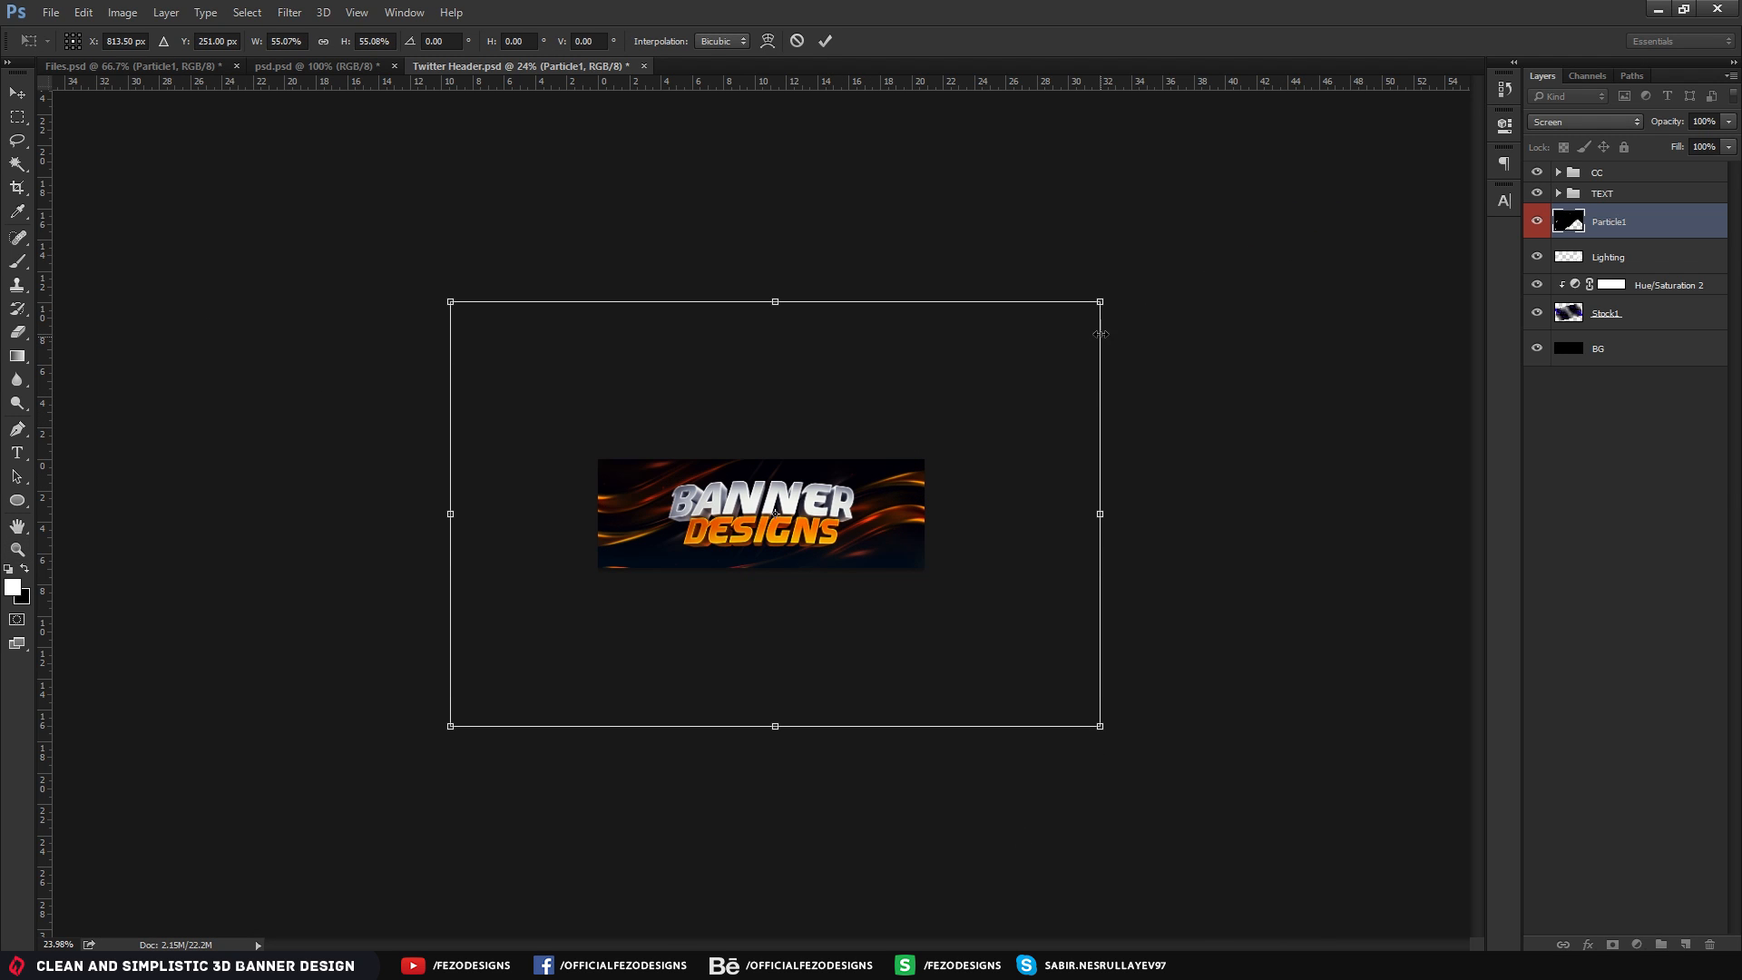
pyautogui.keyDown('alt'); pyautogui.keyDown('shift'); pyautogui.moveTo(1101, 305); pyautogui.dragTo(1041, 342); pyautogui.keyUp('shift'); pyautogui.keyUp('alt')
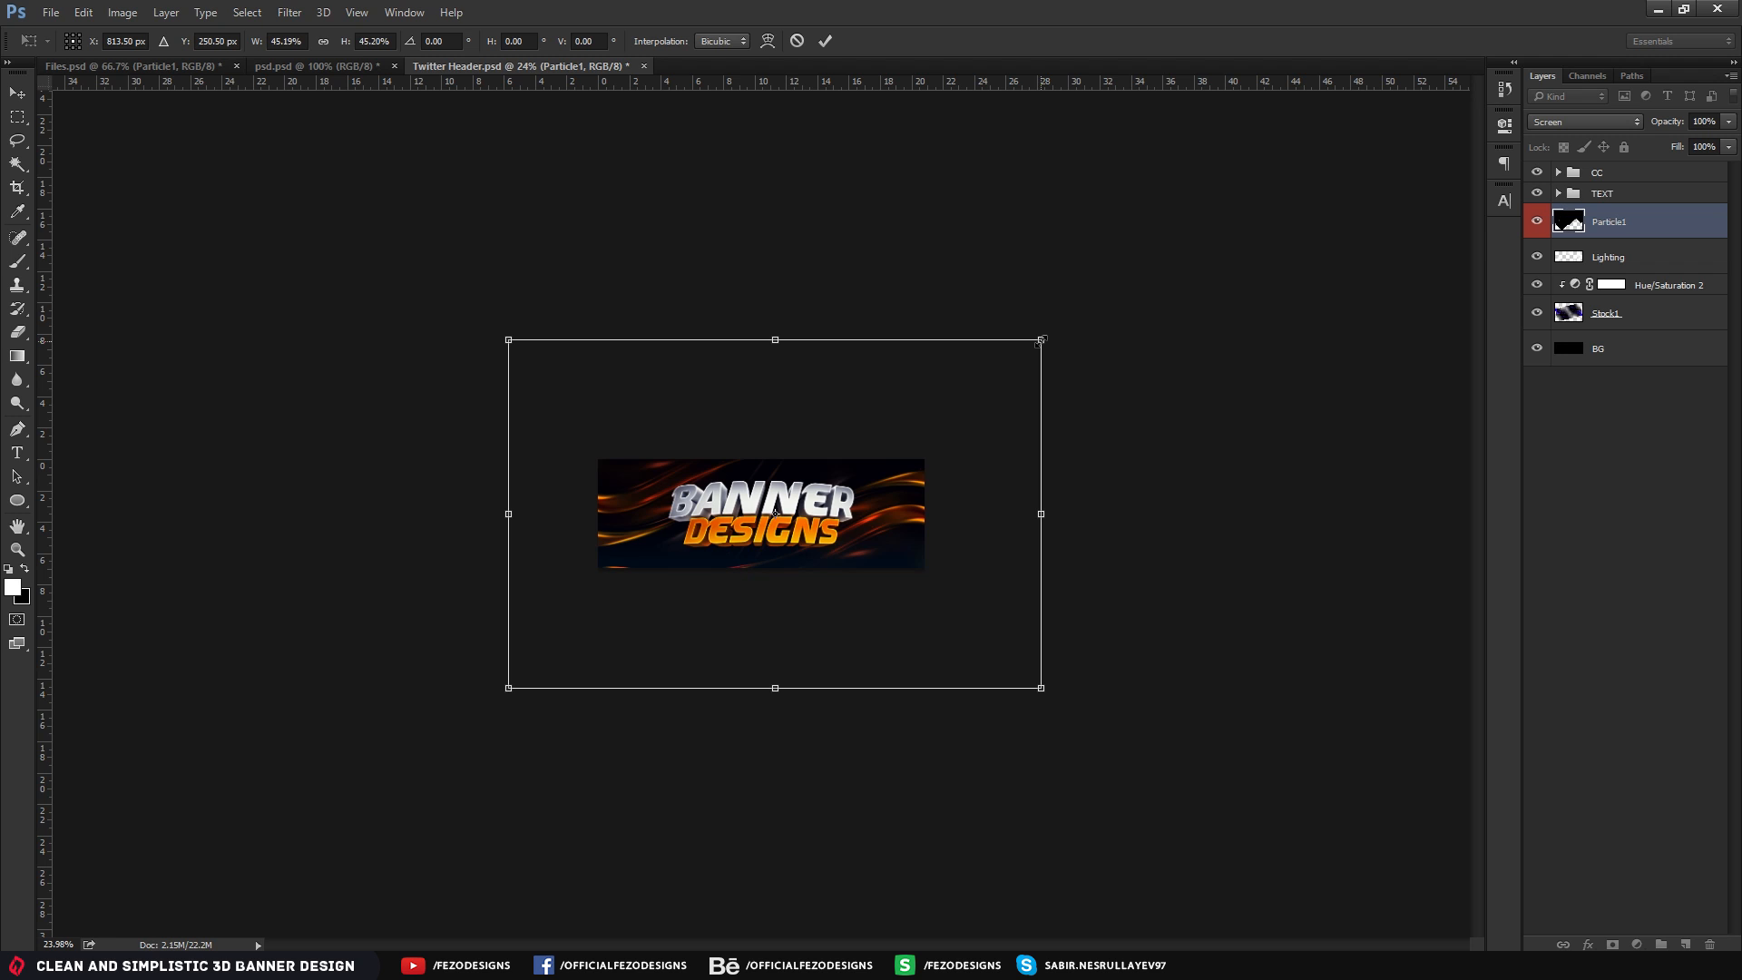
pyautogui.press('Return')
pyautogui.moveTo(752, 512); pyautogui.dragTo(816, 515)
pyautogui.hotkey('ctrl', '1')
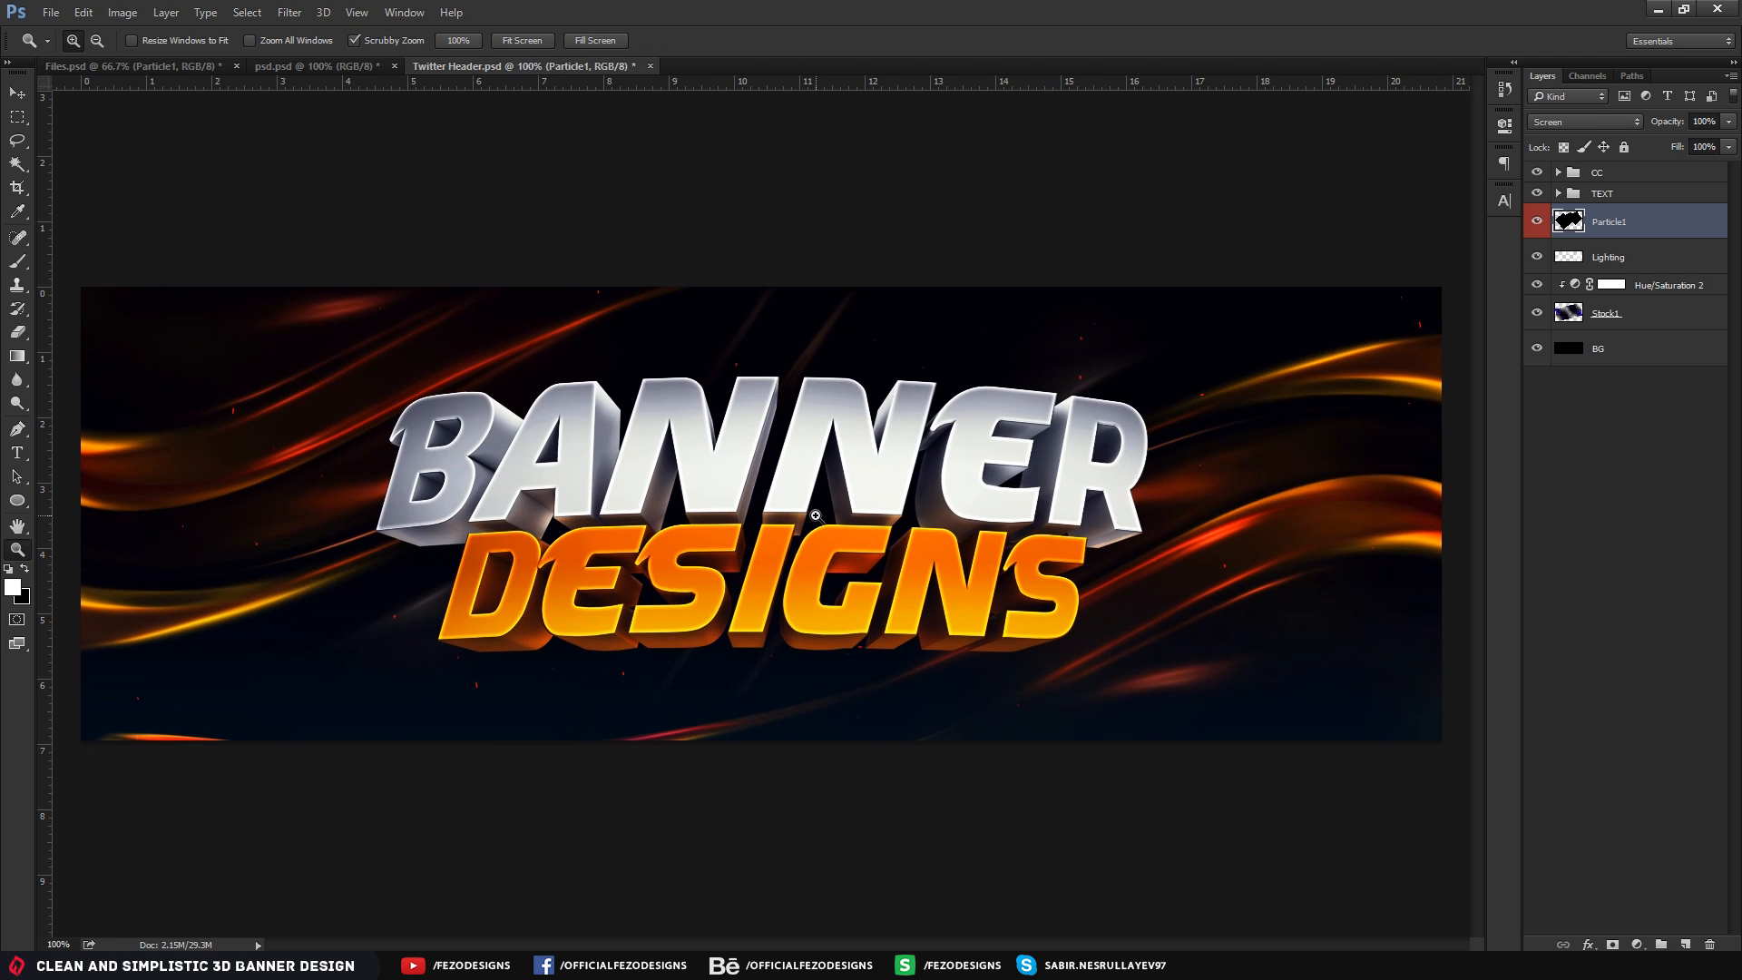
# Set the Particle1 layer's opacity to 70% and nudge the particles to a better position over the banner
pyautogui.press('v')
pyautogui.moveTo(993, 473); pyautogui.dragTo(1000, 509)
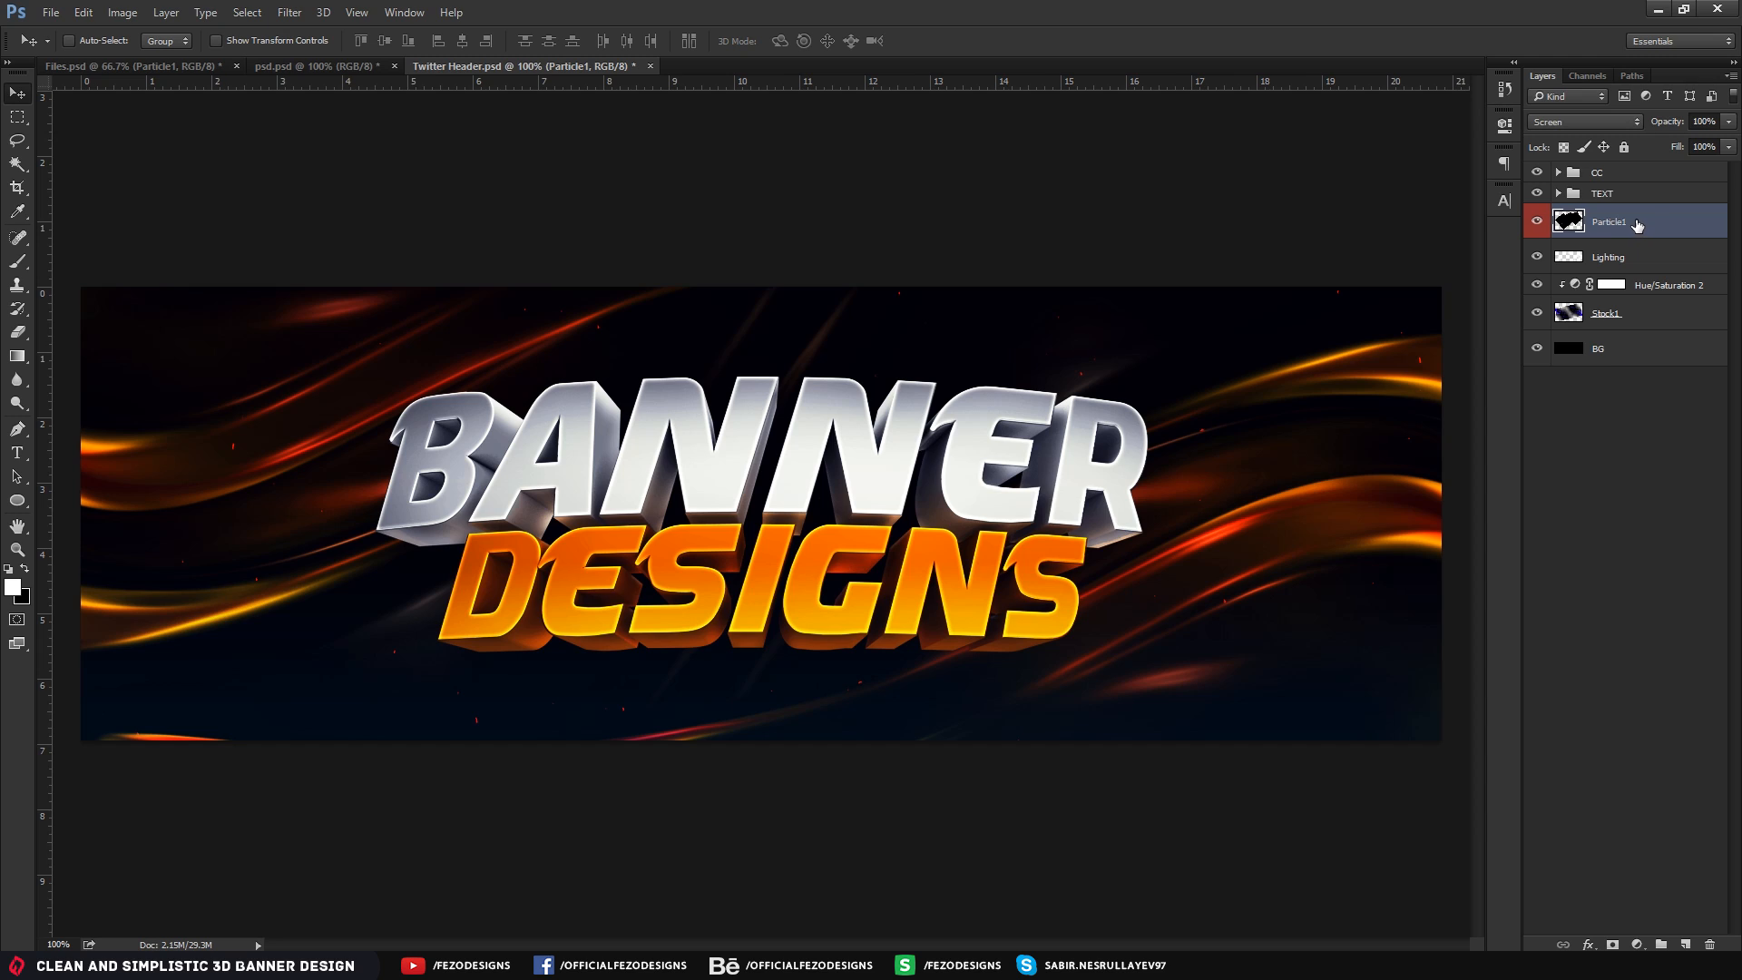
pyautogui.click(1715, 118)
pyautogui.write('70')
pyautogui.press('Return')
pyautogui.moveTo(1166, 468); pyautogui.dragTo(1158, 487)
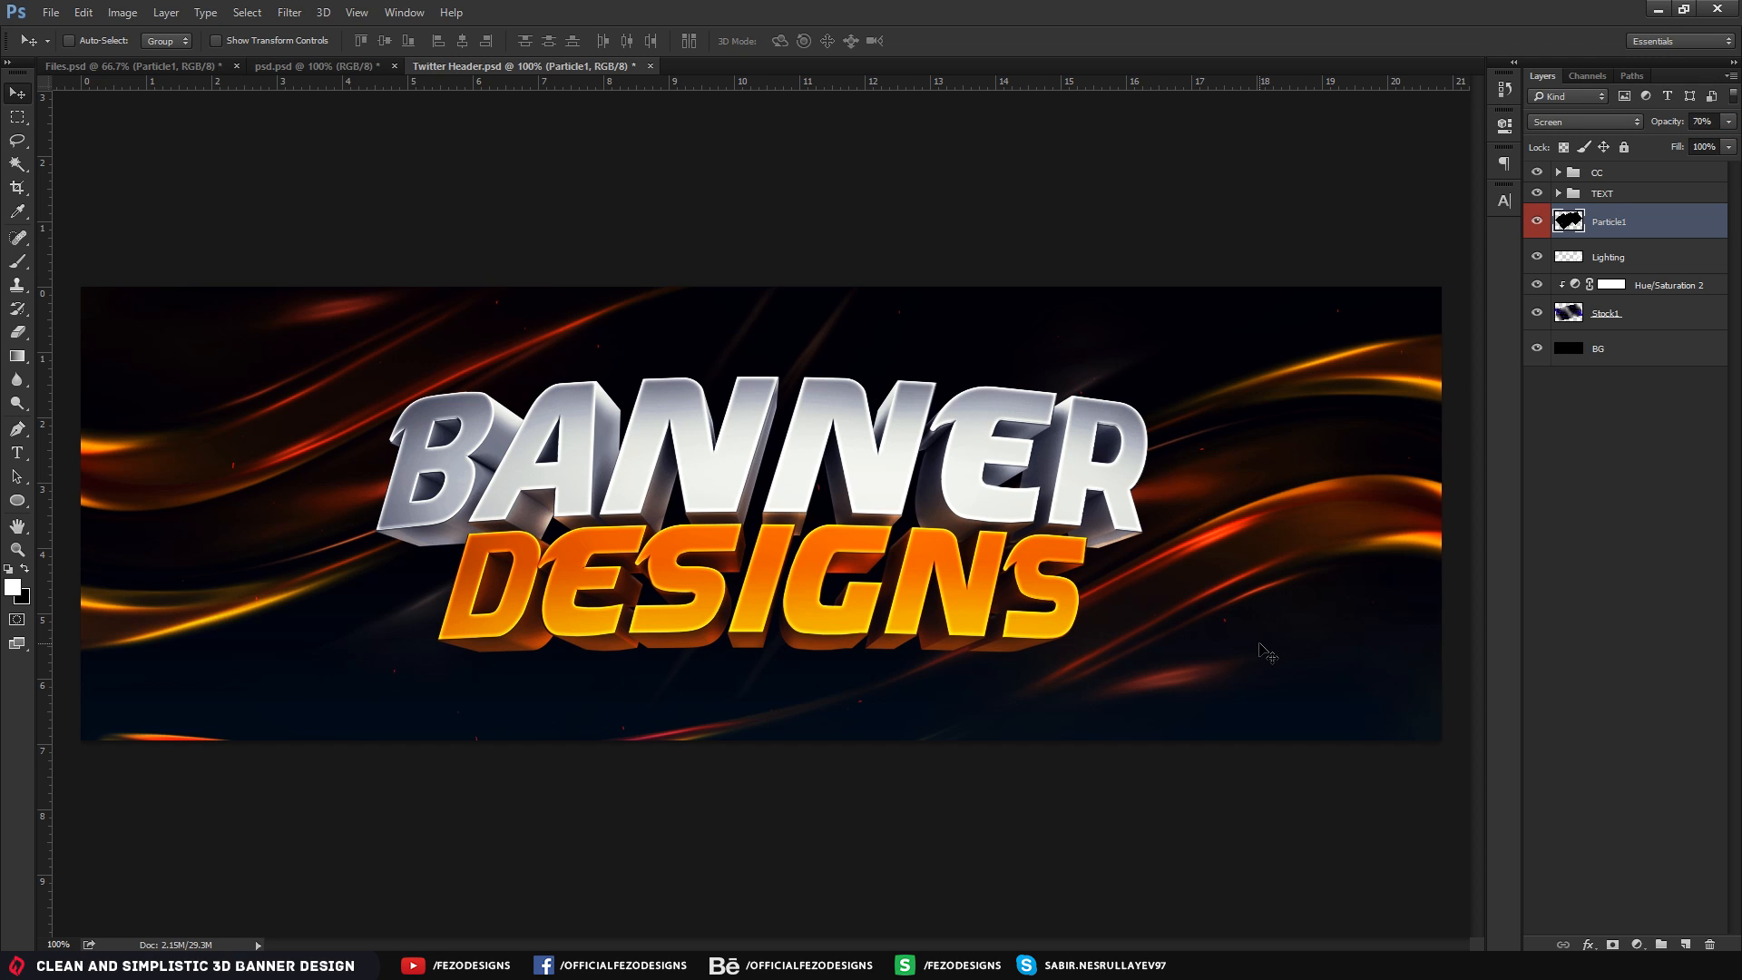
# Check psd.psd, hide Particle1 in Files.psd, and copy Stock2 into Twitter Header.psd above the Particle1 layer
pyautogui.click(295, 69)
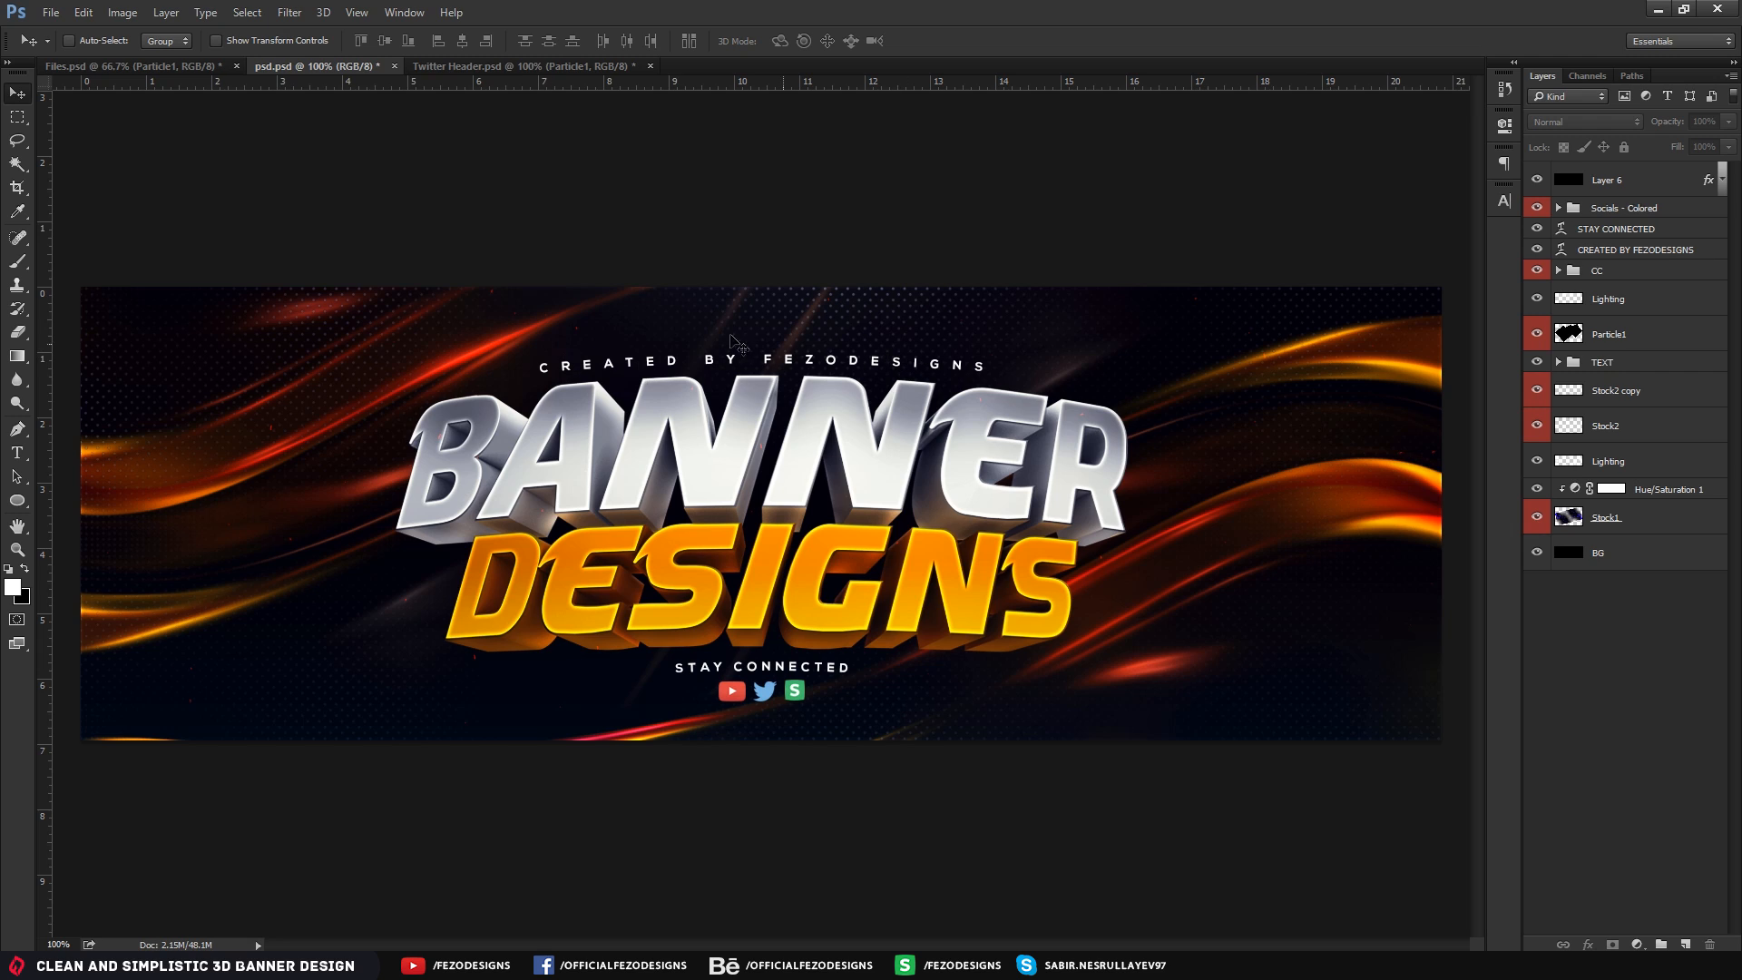
pyautogui.click(168, 67)
pyautogui.click(1536, 271)
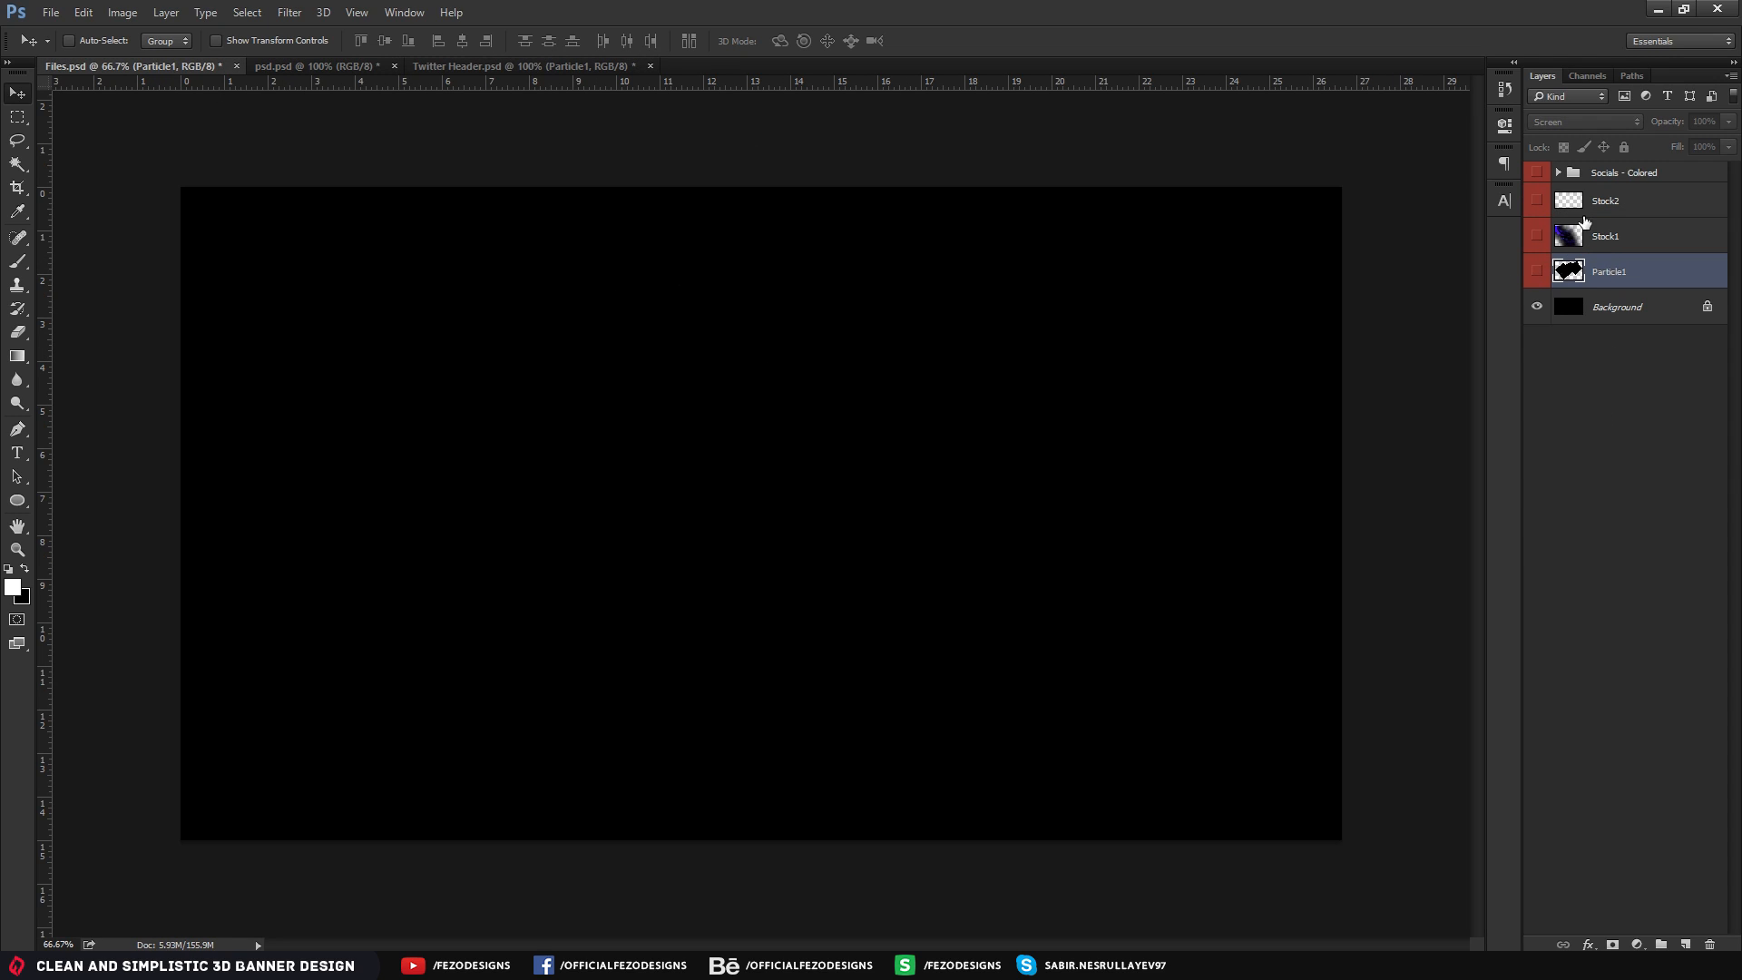
pyautogui.click(1611, 201)
pyautogui.moveTo(557, 65); pyautogui.dragTo(781, 430)
pyautogui.moveTo(893, 445); pyautogui.dragTo(450, 579)
pyautogui.moveTo(639, 512); pyautogui.dragTo(619, 477)
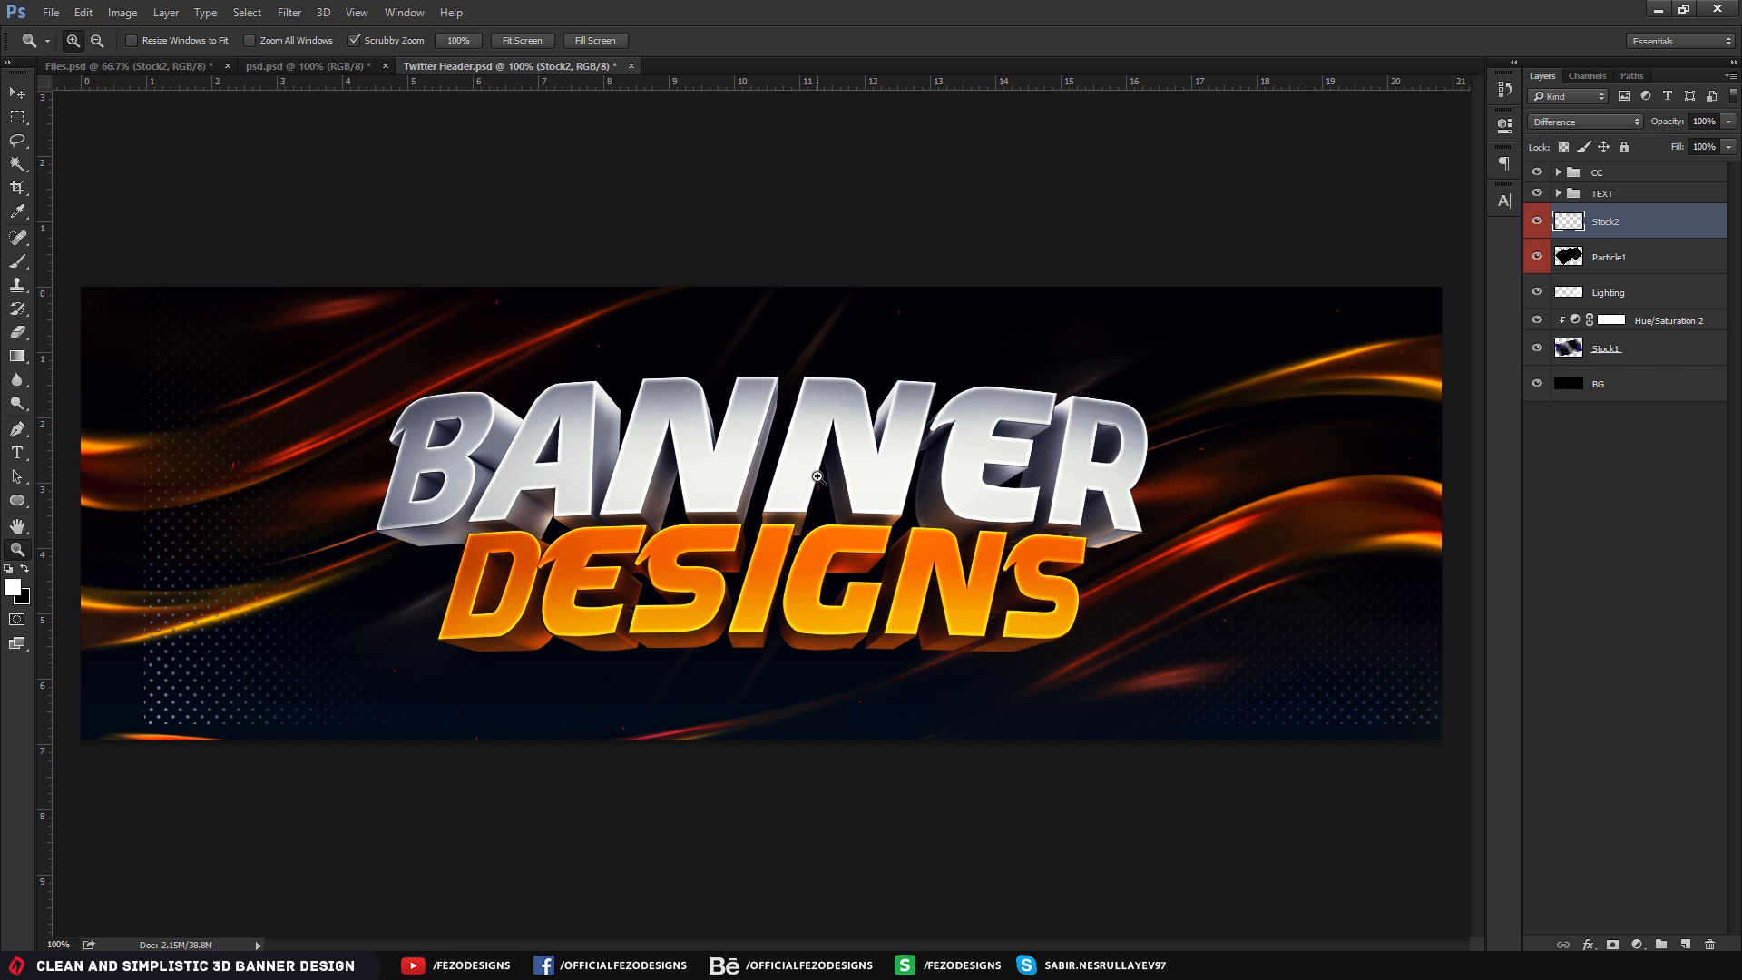
# Try to scale the Stock2 dot pattern to about 46.5%, matching the banner's height at its left edge
pyautogui.hotkey('ctrl', '-')
pyautogui.hotkey('ctrl', '-')
pyautogui.hotkey('ctrl', 't')
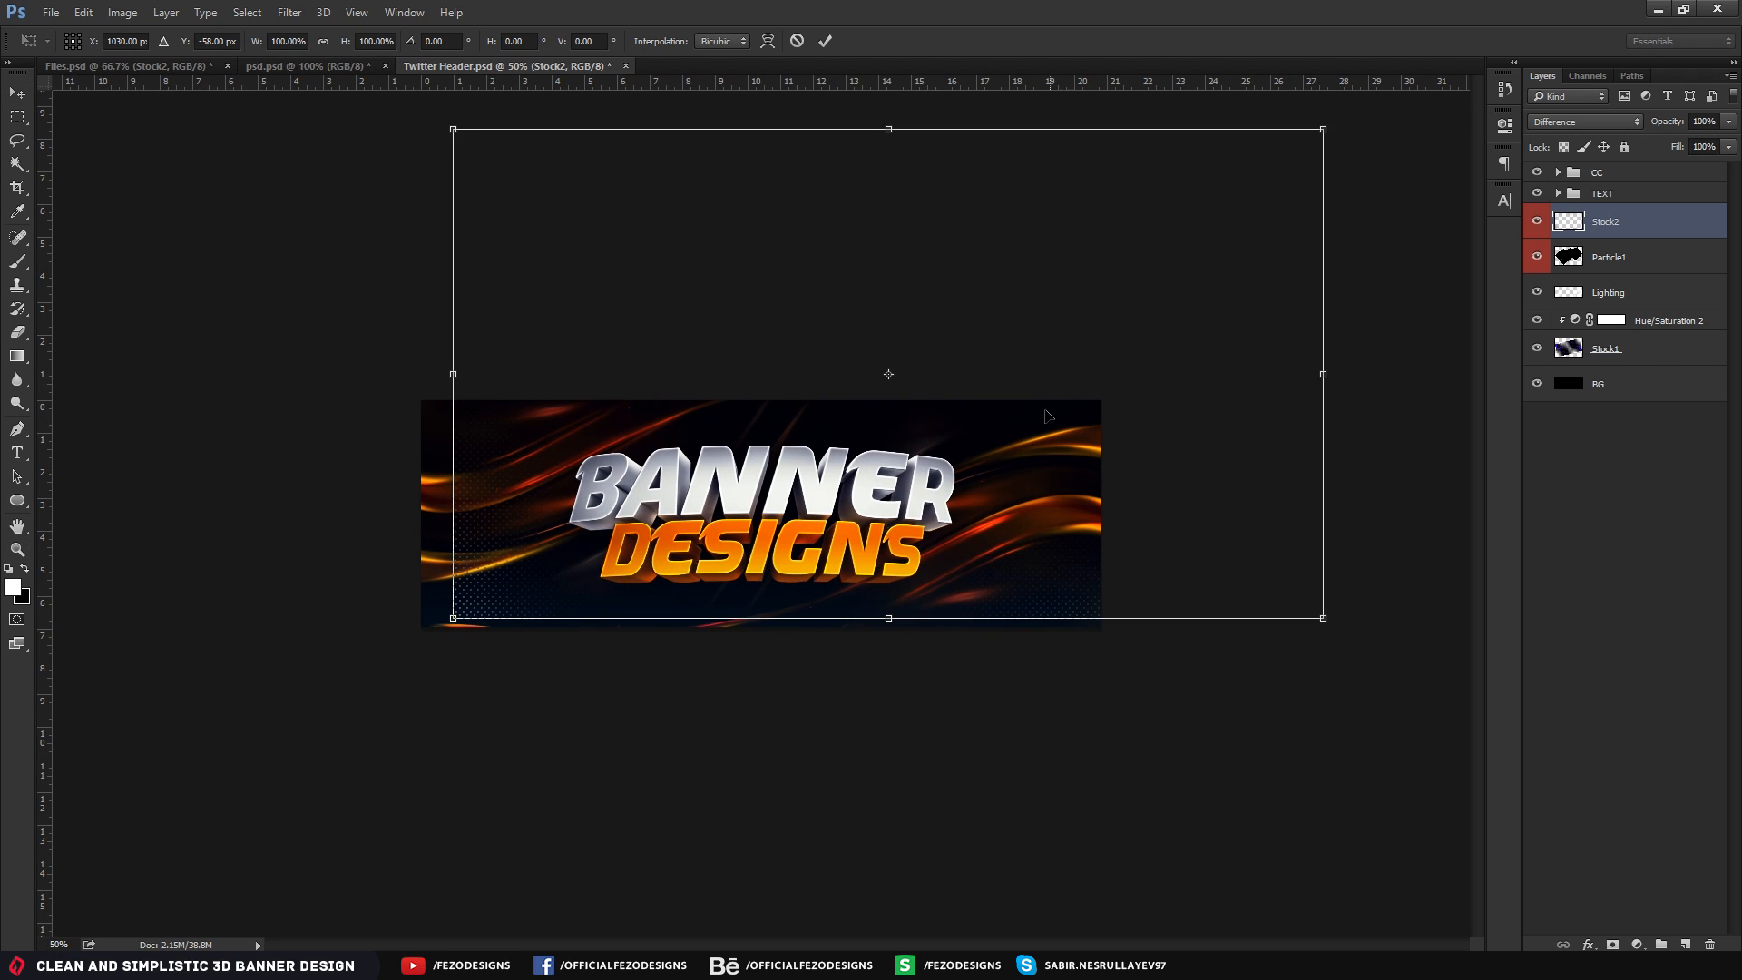
pyautogui.moveTo(1057, 412); pyautogui.dragTo(1026, 420)
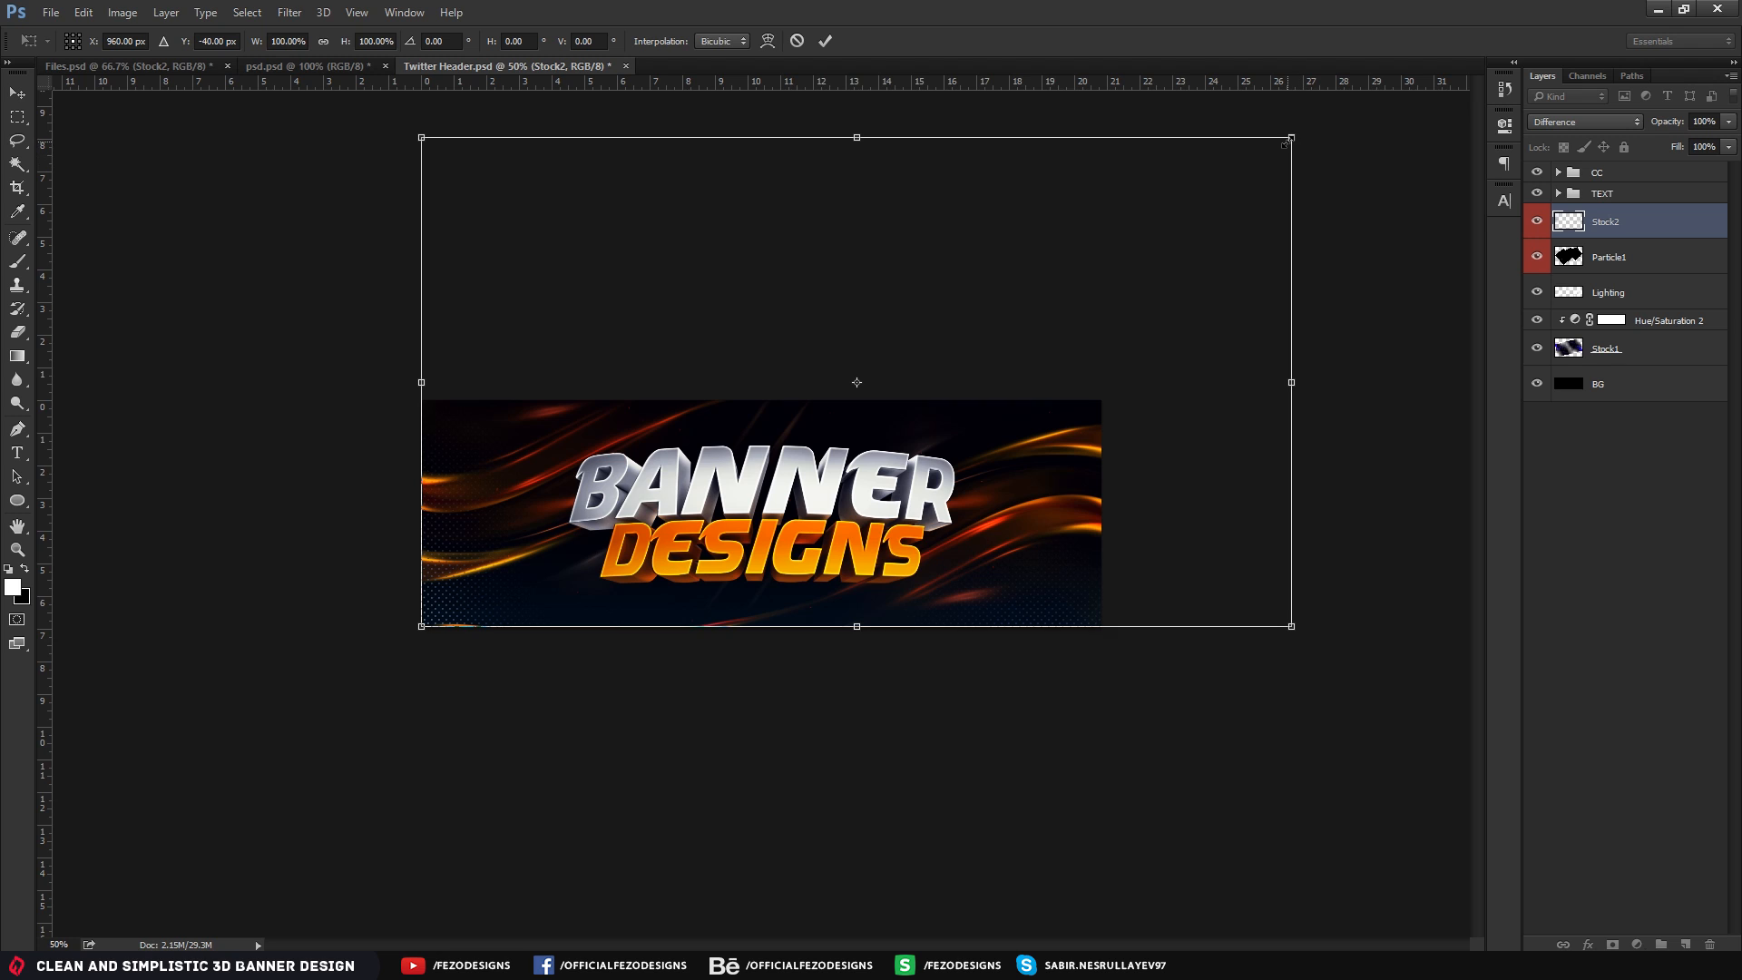
pyautogui.keyDown('shift'); pyautogui.moveTo(1287, 143); pyautogui.dragTo(819, 396); pyautogui.keyUp('shift')
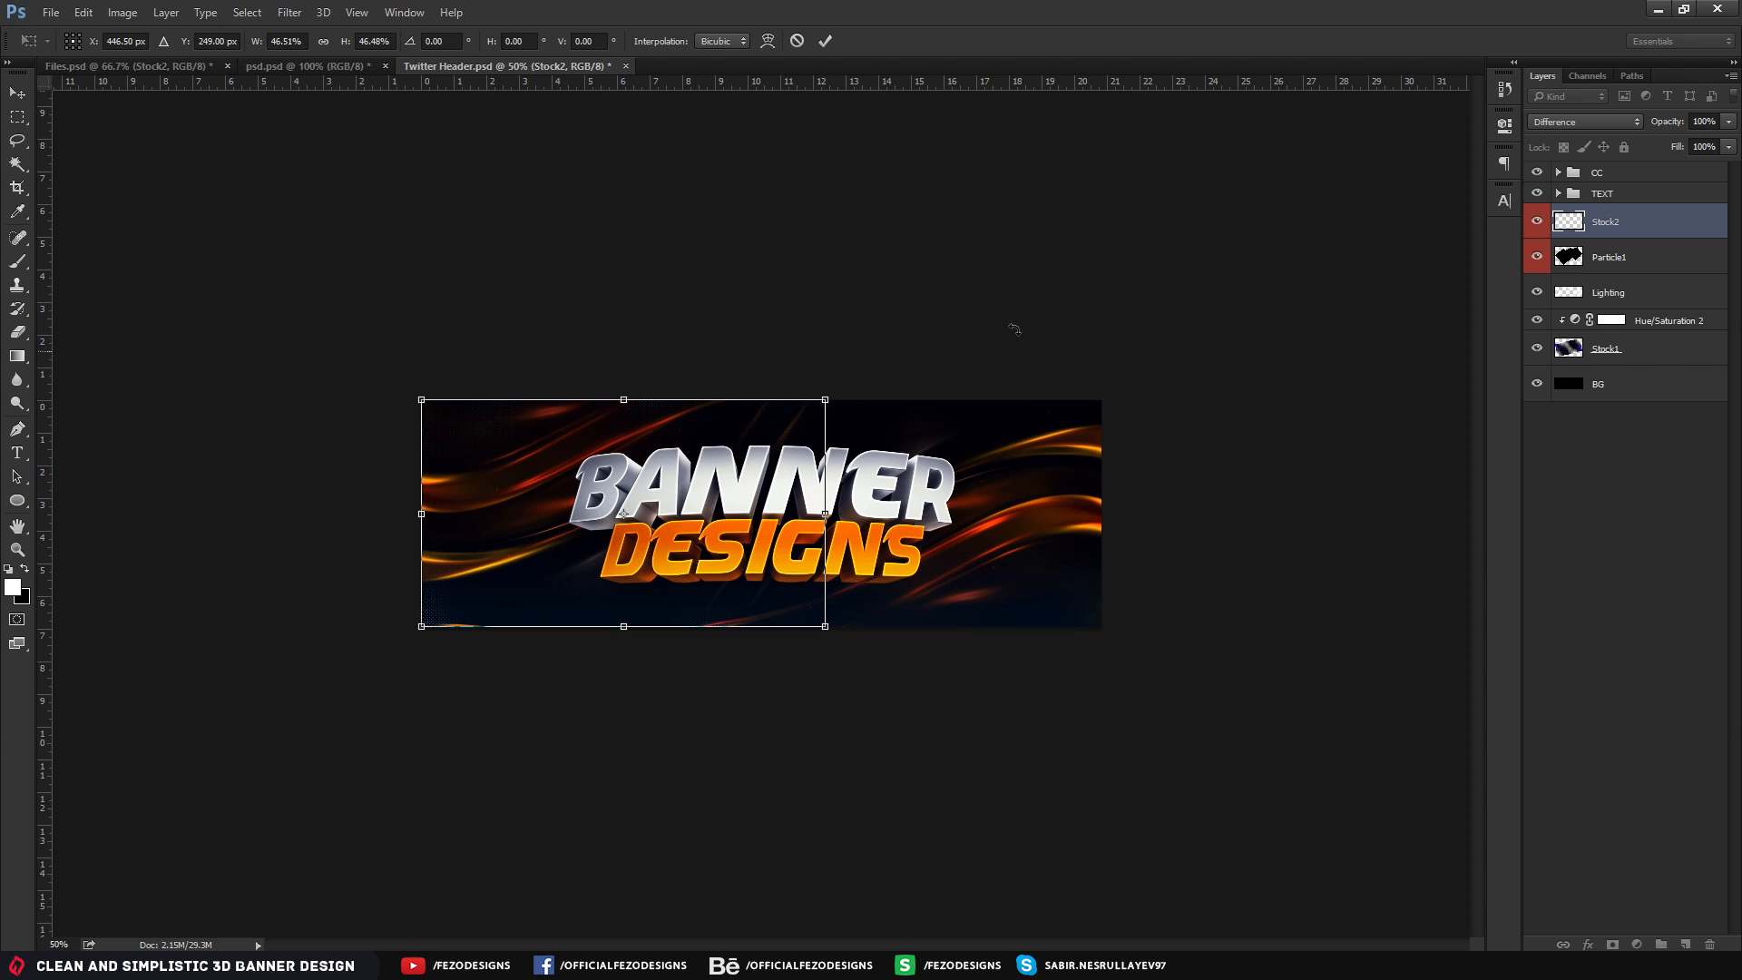
pyautogui.press('Return')
pyautogui.press('z')
pyautogui.click(722, 486)
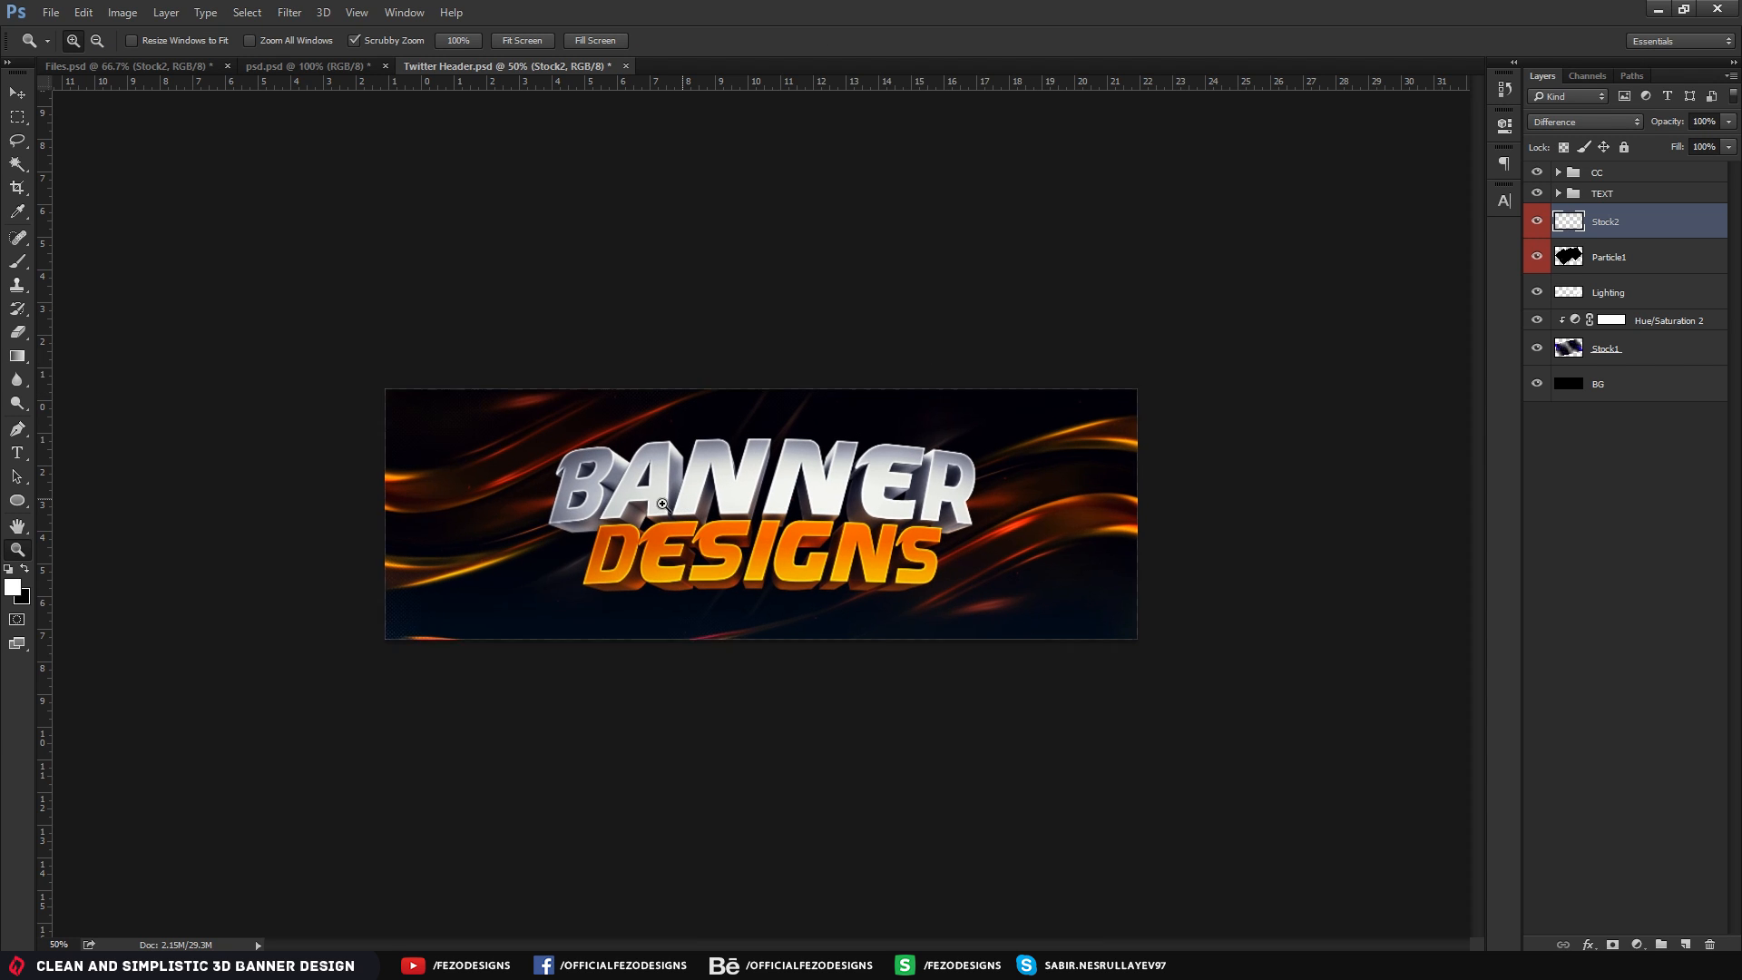
pyautogui.click(461, 544)
pyautogui.press('v')
pyautogui.moveTo(270, 447)
pyautogui.mouseDown()
pyautogui.moveTo(379, 450)
pyautogui.moveTo(274, 471)
pyautogui.mouseUp()
pyautogui.press('ctrl')
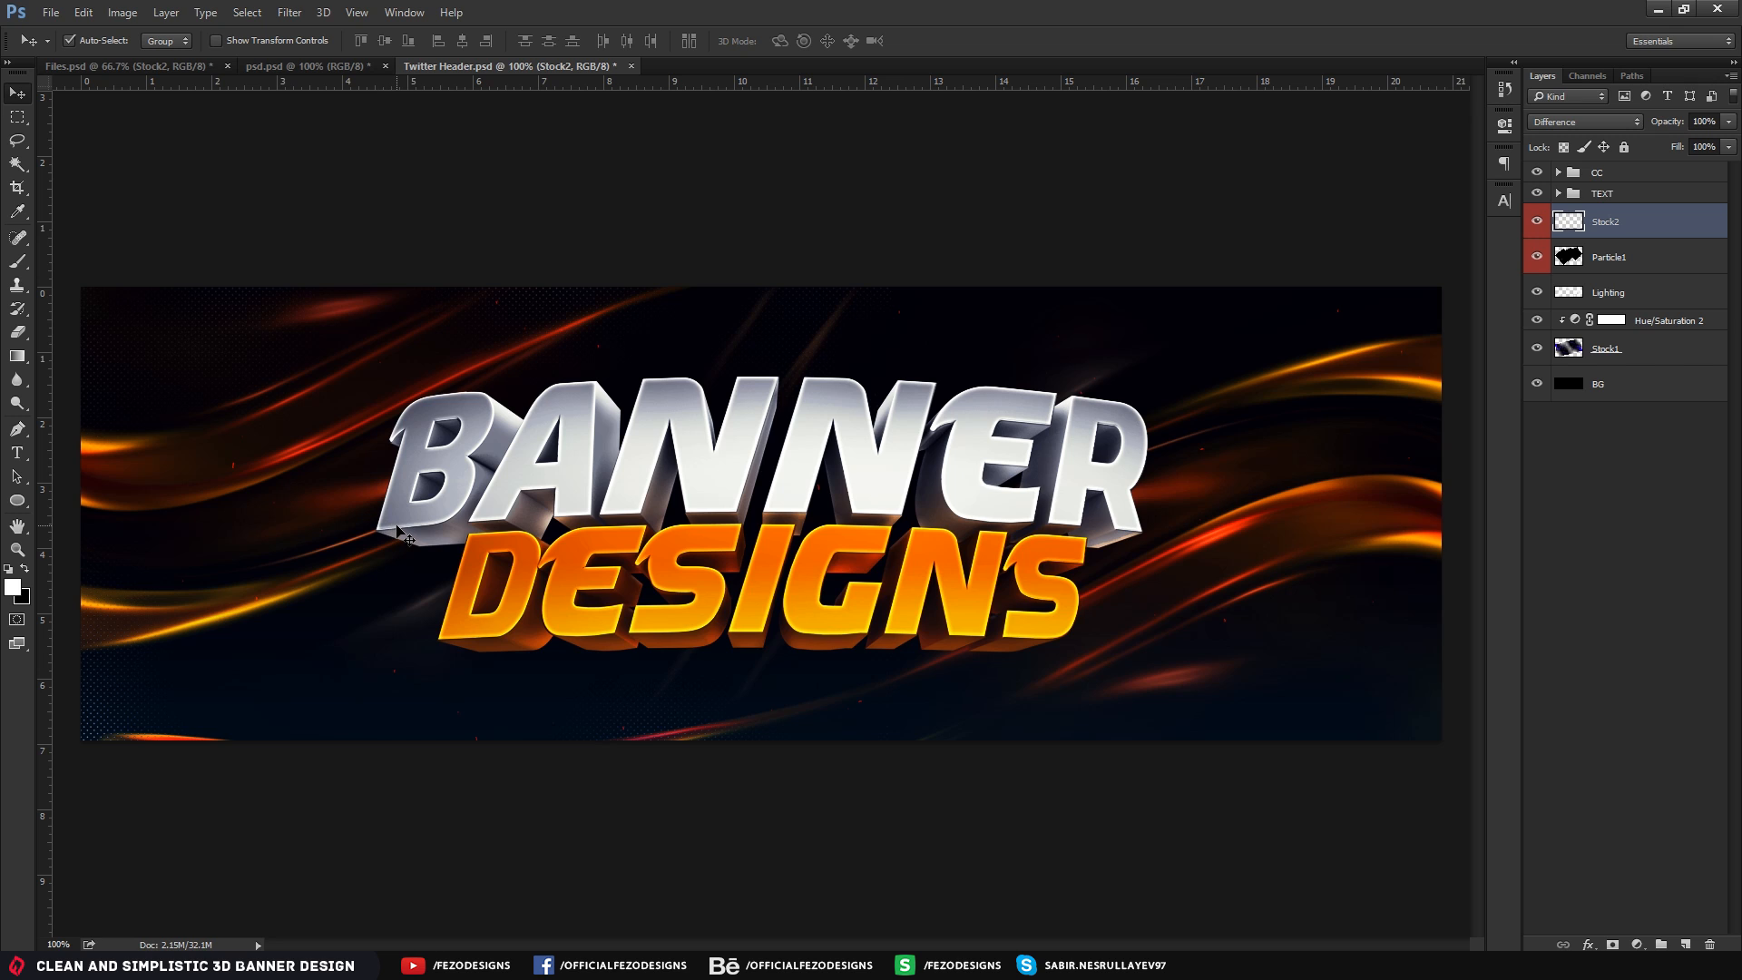
# Scale the Stock2 dot pattern to about 78.3% so it spans the banner's full width, aligned with its lower-left corner
pyautogui.hotkey('ctrl', '-')
pyautogui.hotkey('ctrl', '-')
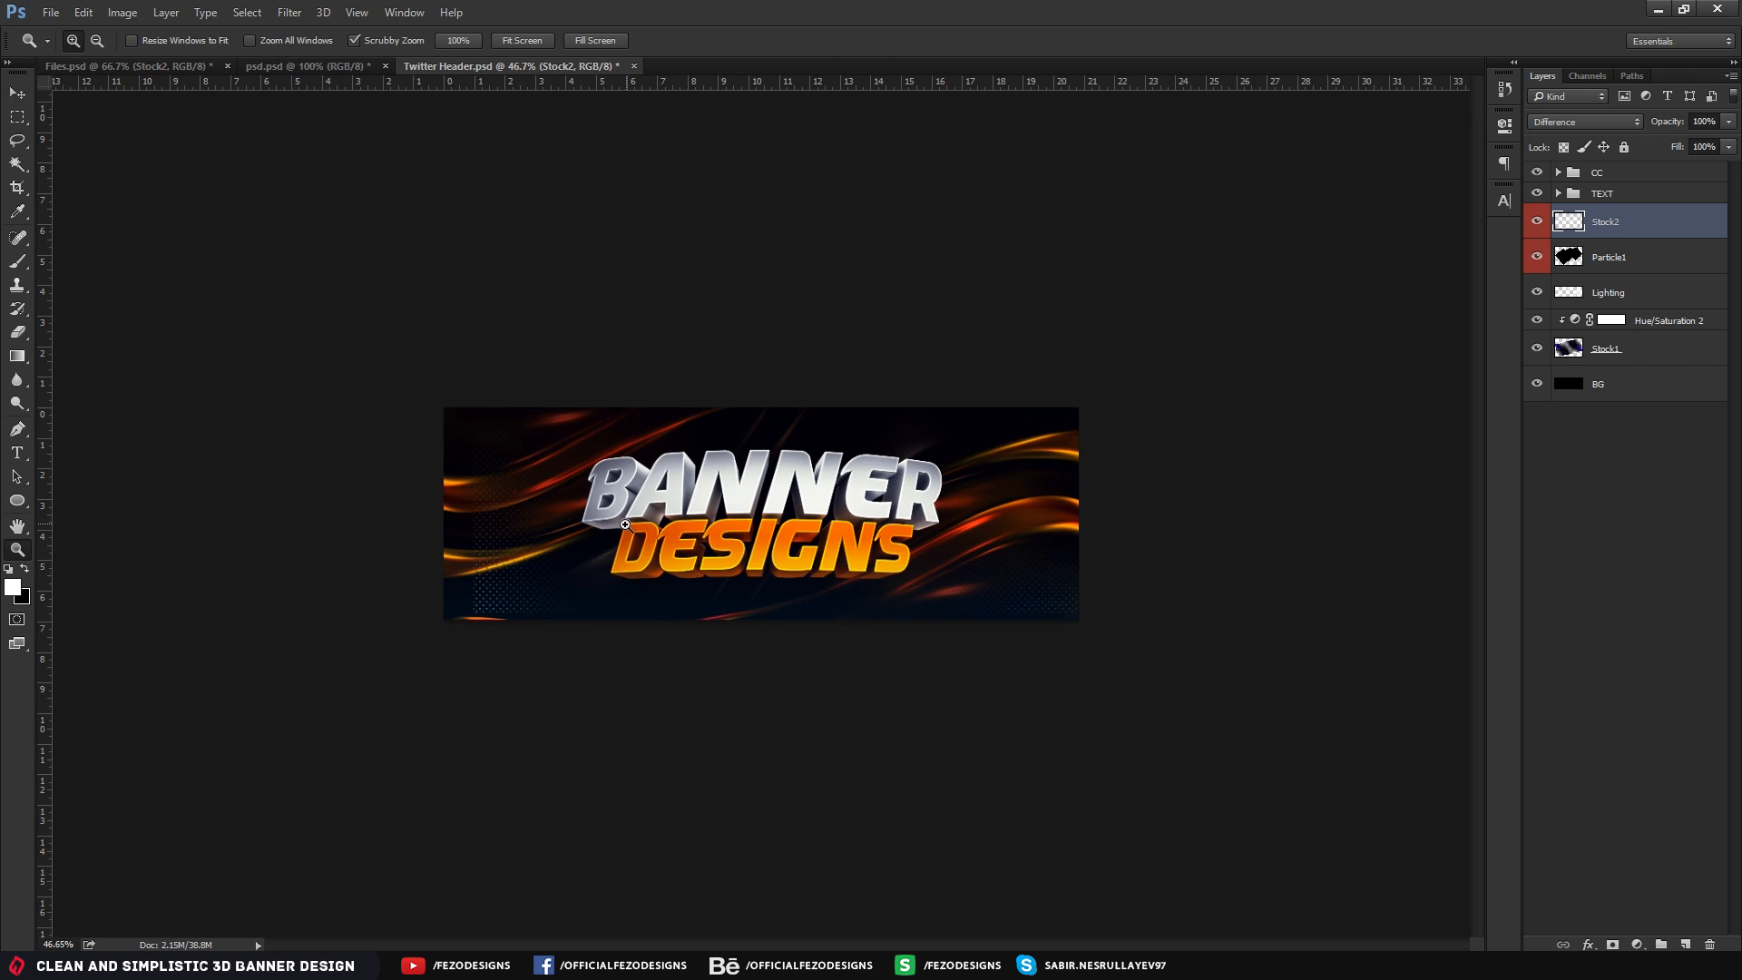
pyautogui.moveTo(628, 515); pyautogui.dragTo(651, 523)
pyautogui.hotkey('ctrl', 't')
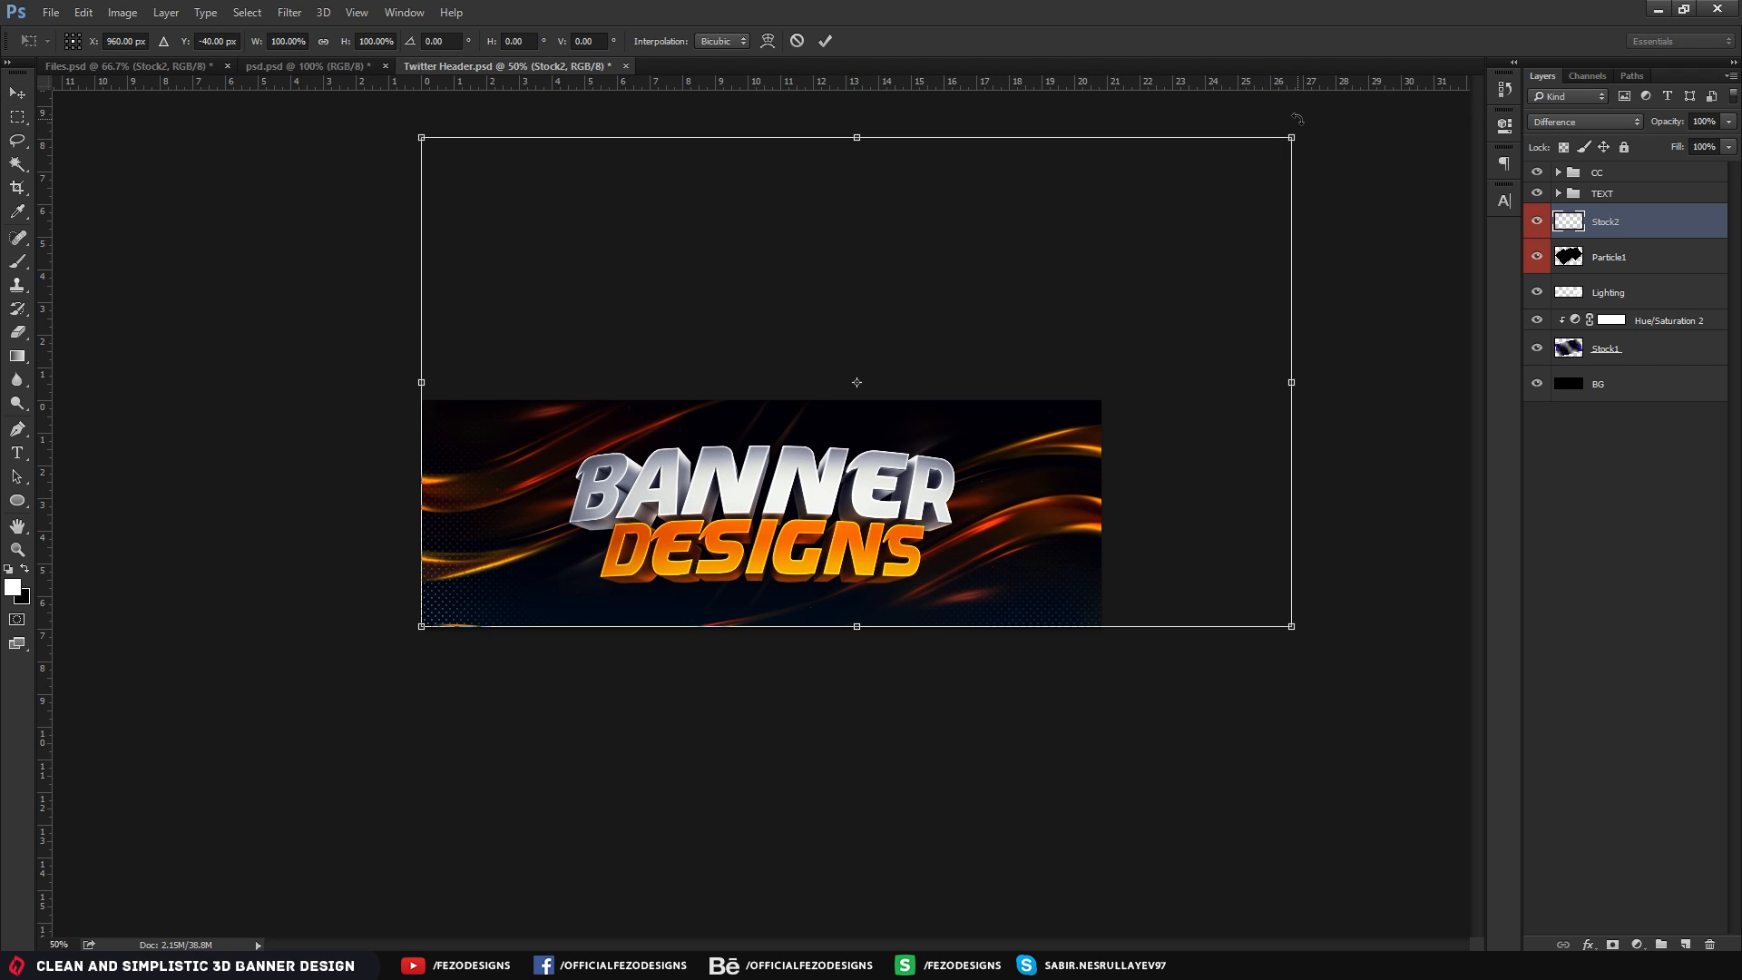
pyautogui.keyDown('shift'); pyautogui.moveTo(1292, 138); pyautogui.dragTo(1151, 313); pyautogui.keyUp('shift')
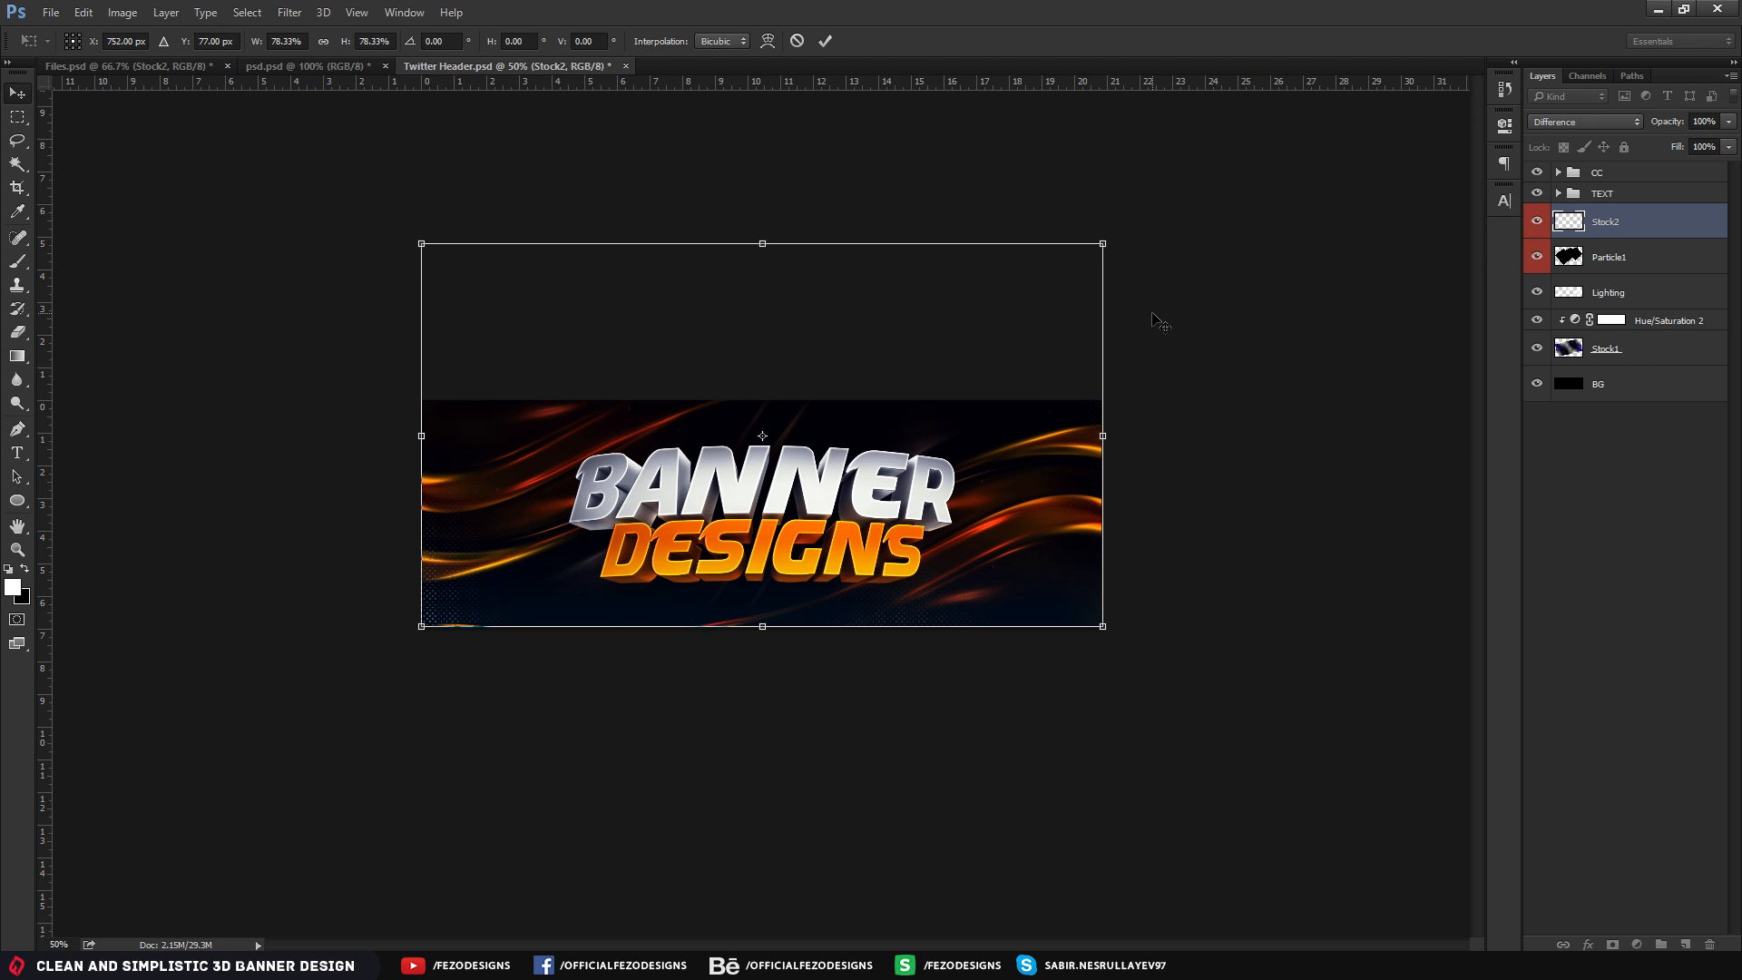
pyautogui.press('Return')
pyautogui.press('z')
pyautogui.click(814, 495)
pyautogui.click(747, 510)
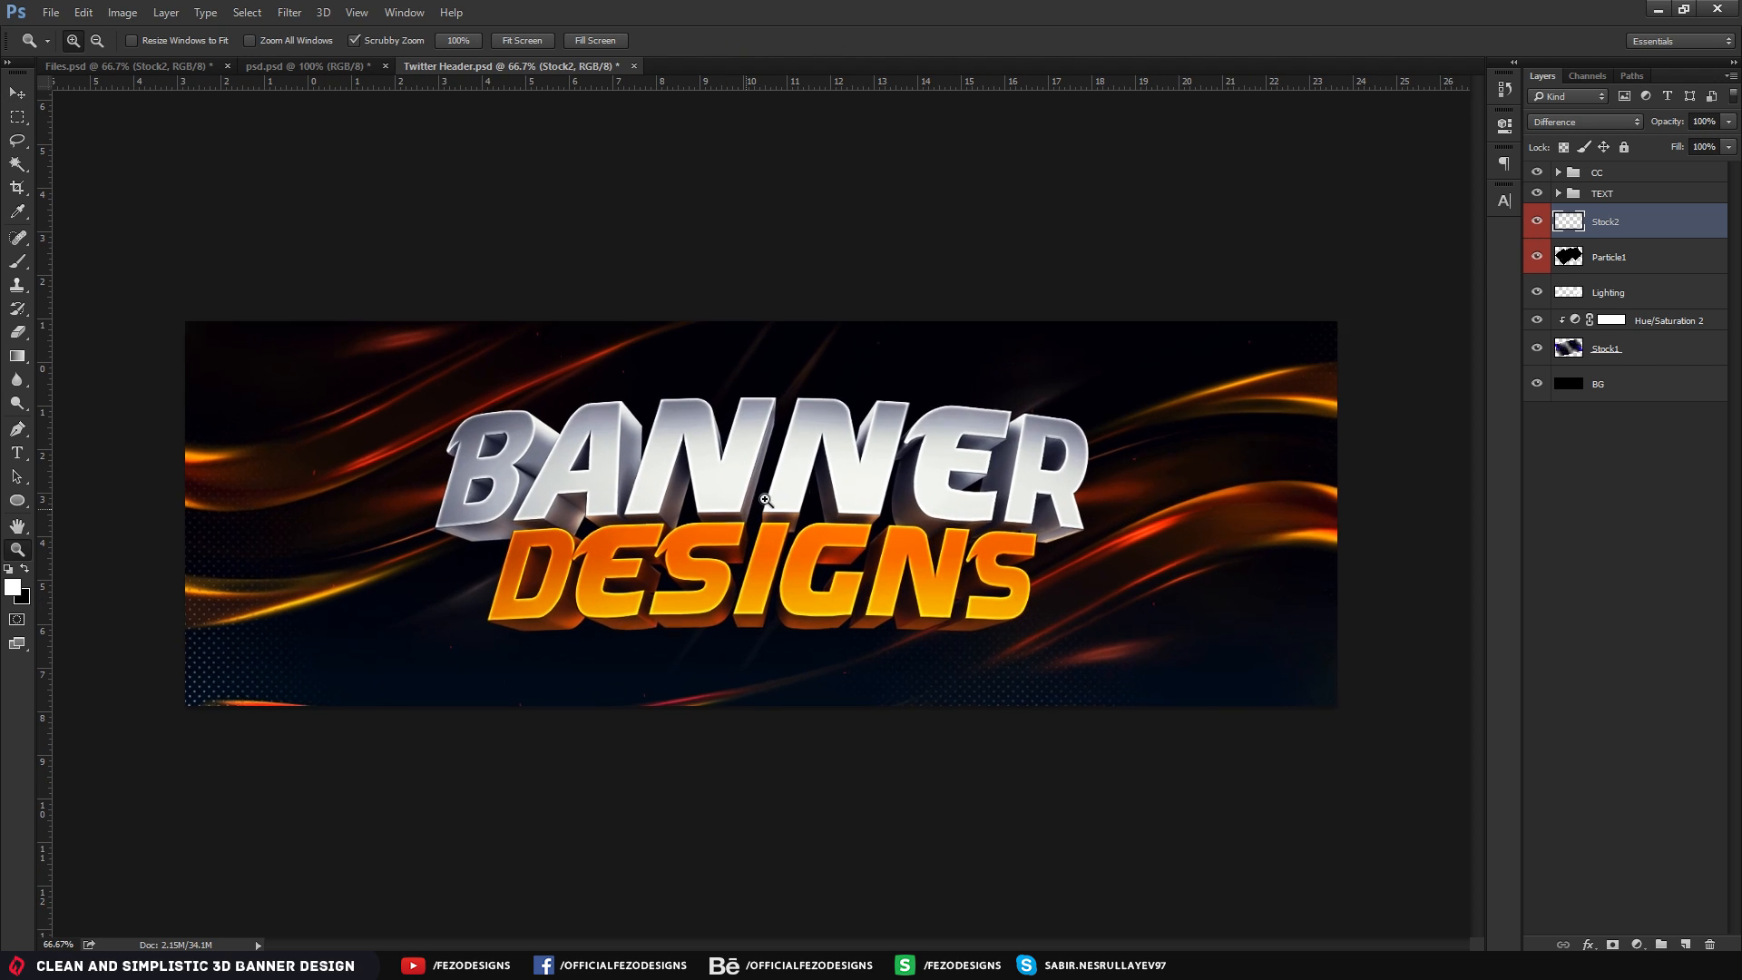
pyautogui.press('v')
pyautogui.moveTo(607, 420); pyautogui.dragTo(641, 430)
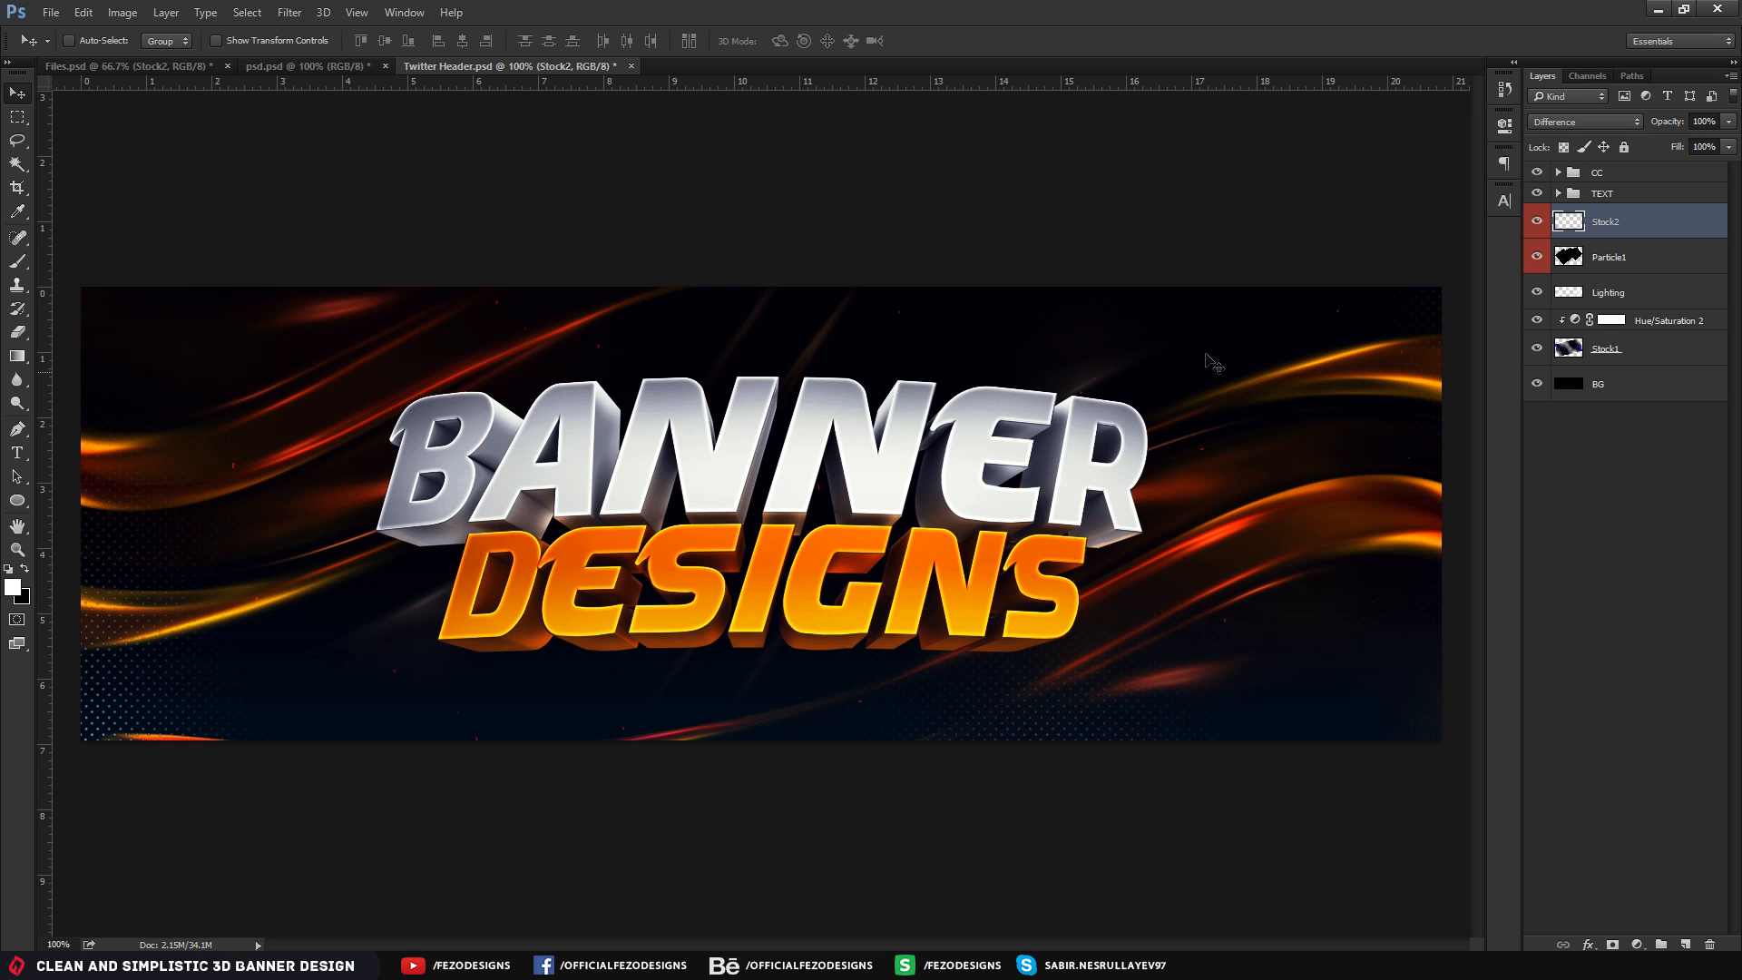
# Copy the canvas-sized part of Stock2 onto a new layer with Layer Via Copy and toggle its visibility to check it
pyautogui.click(25, 122)
pyautogui.moveTo(77, 277); pyautogui.dragTo(1480, 805)
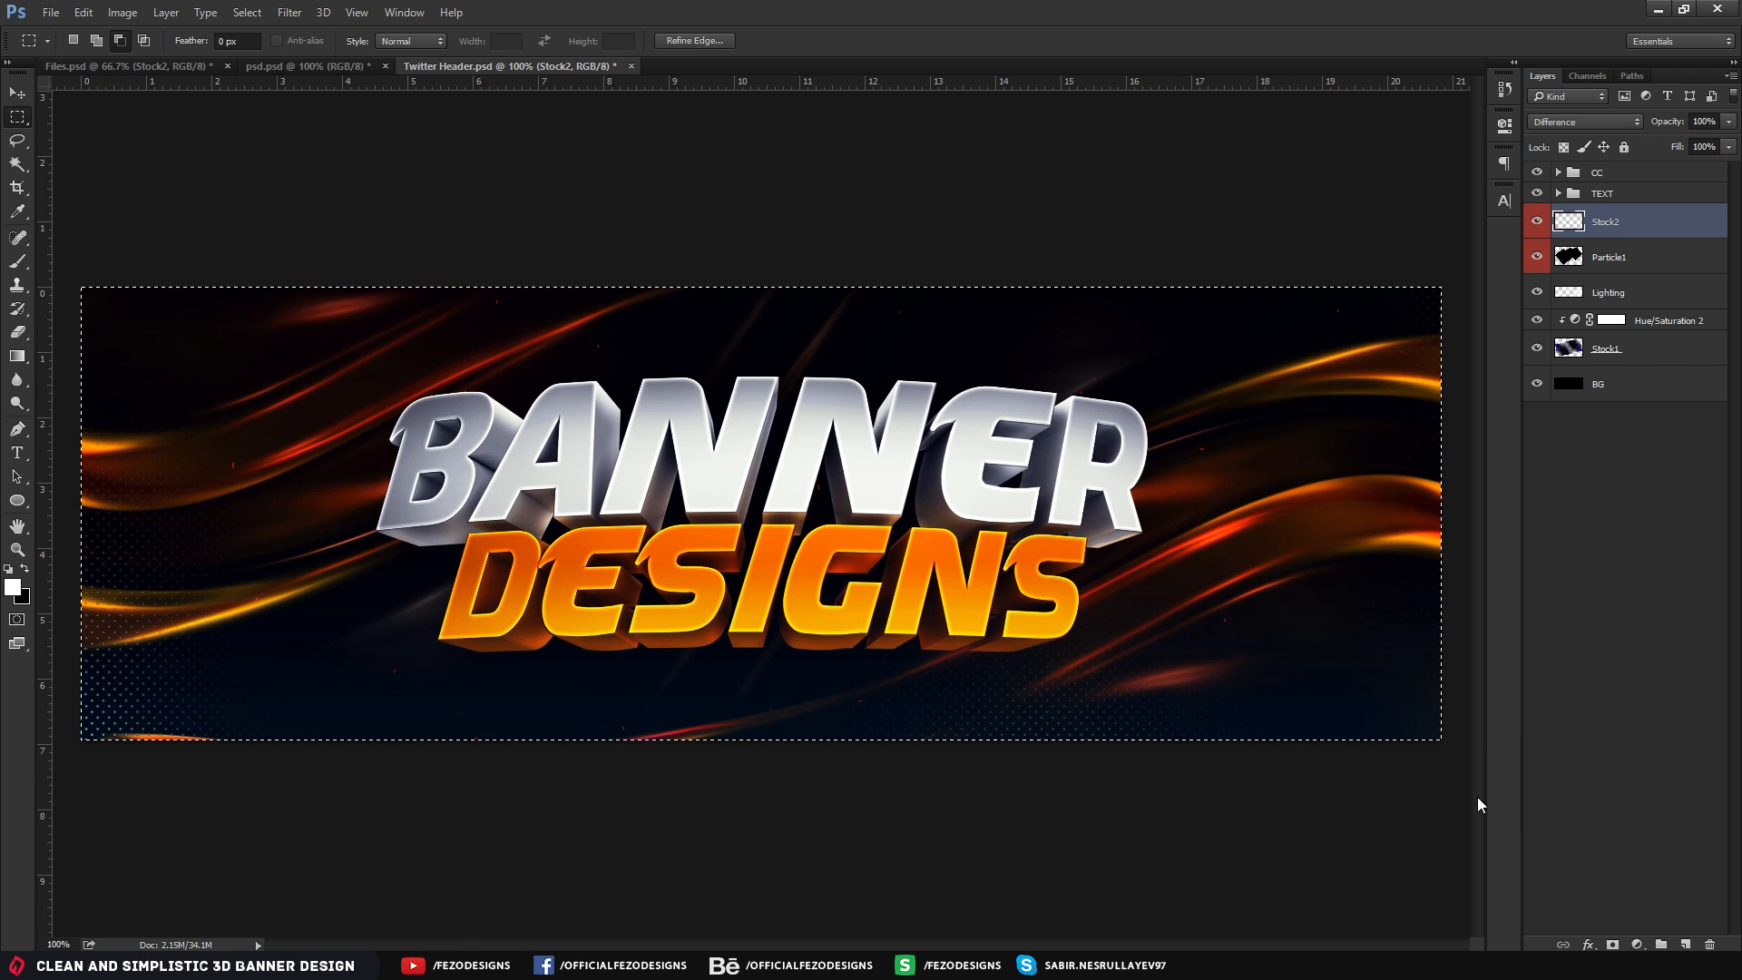
pyautogui.rightClick(894, 497)
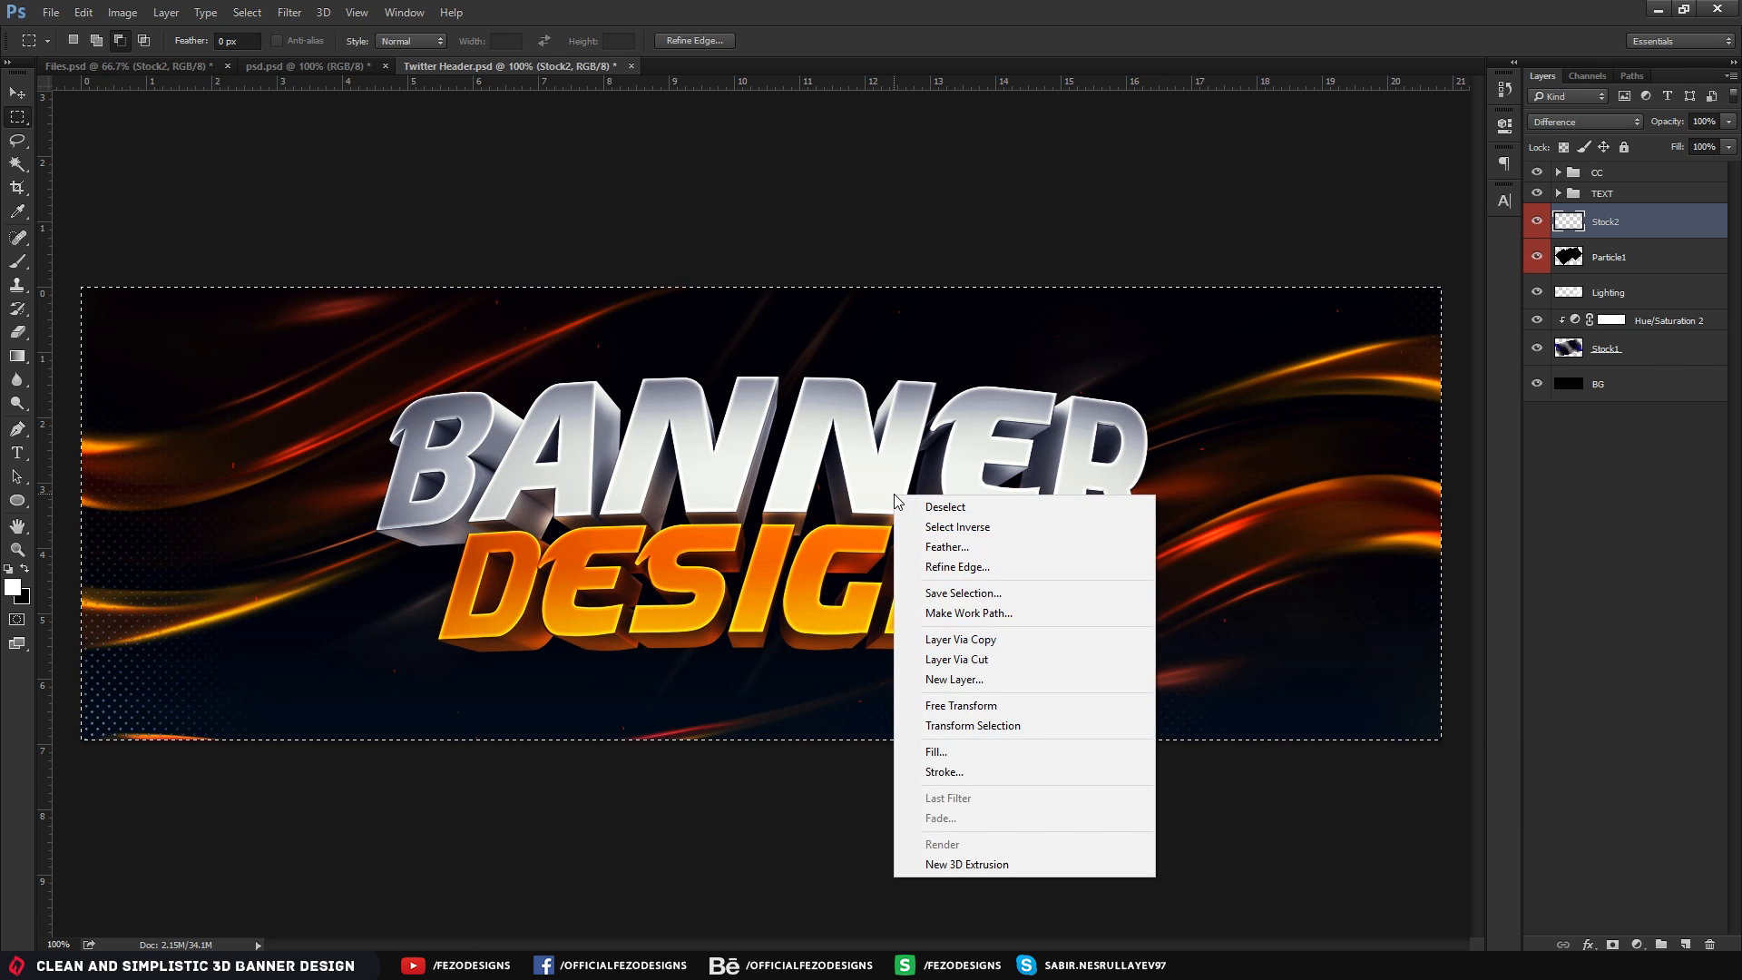
pyautogui.click(997, 643)
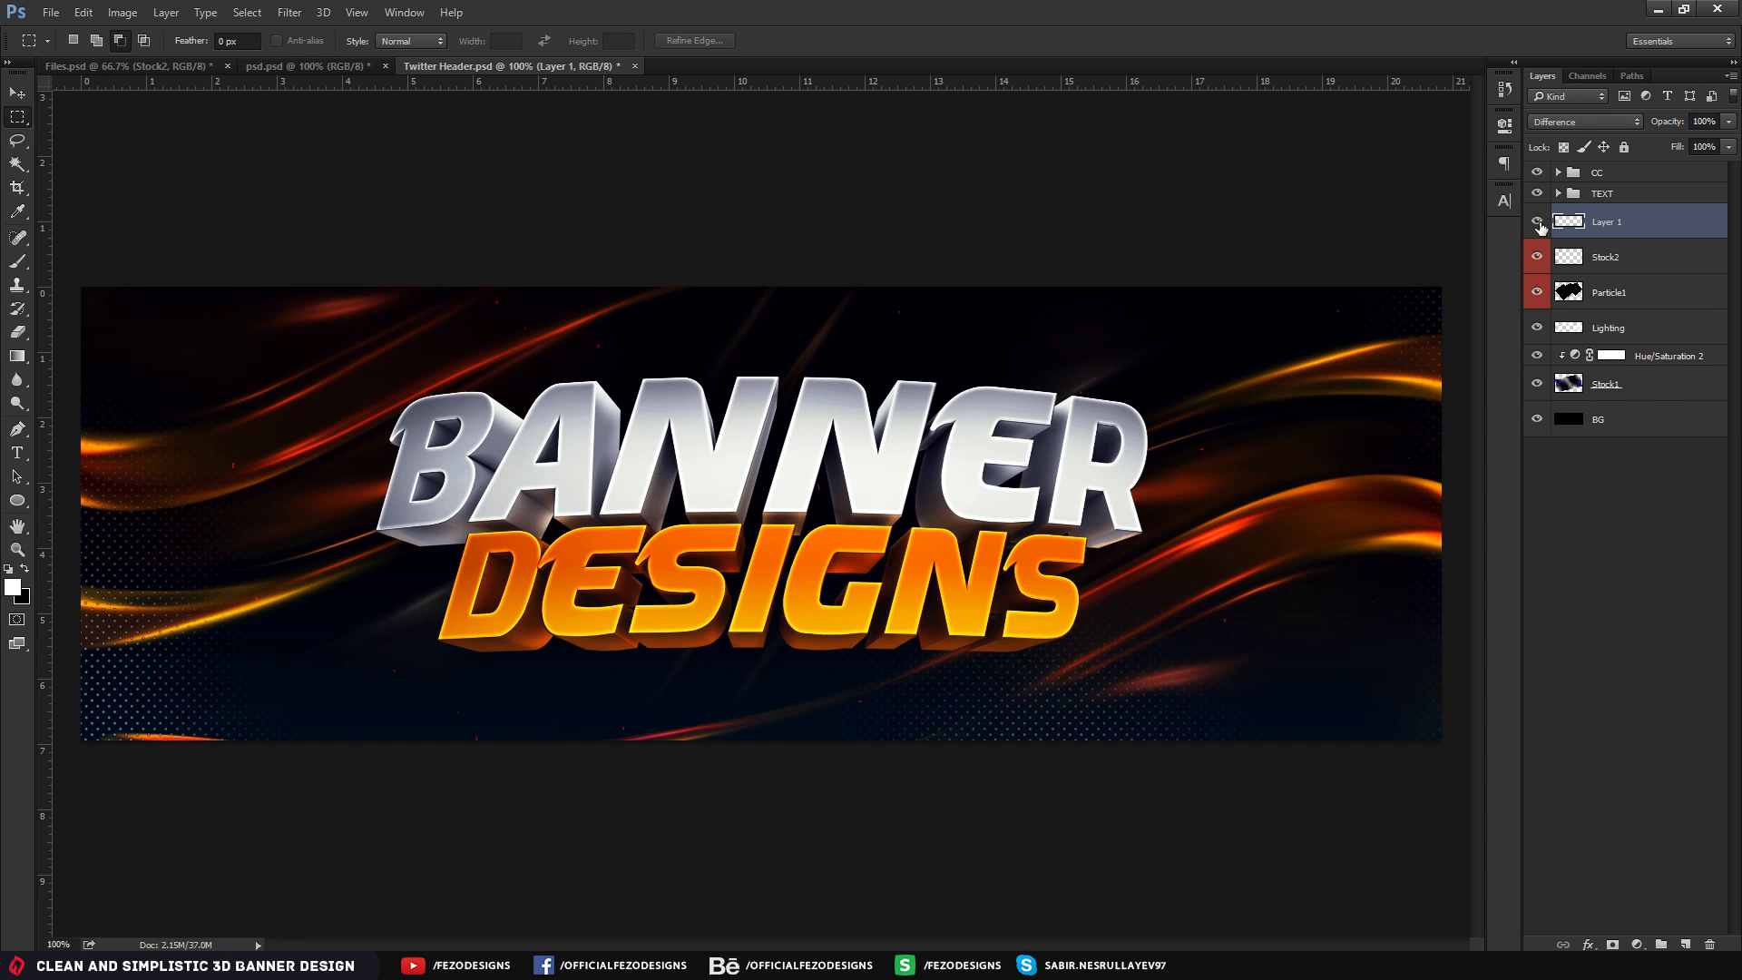
pyautogui.click(1537, 222)
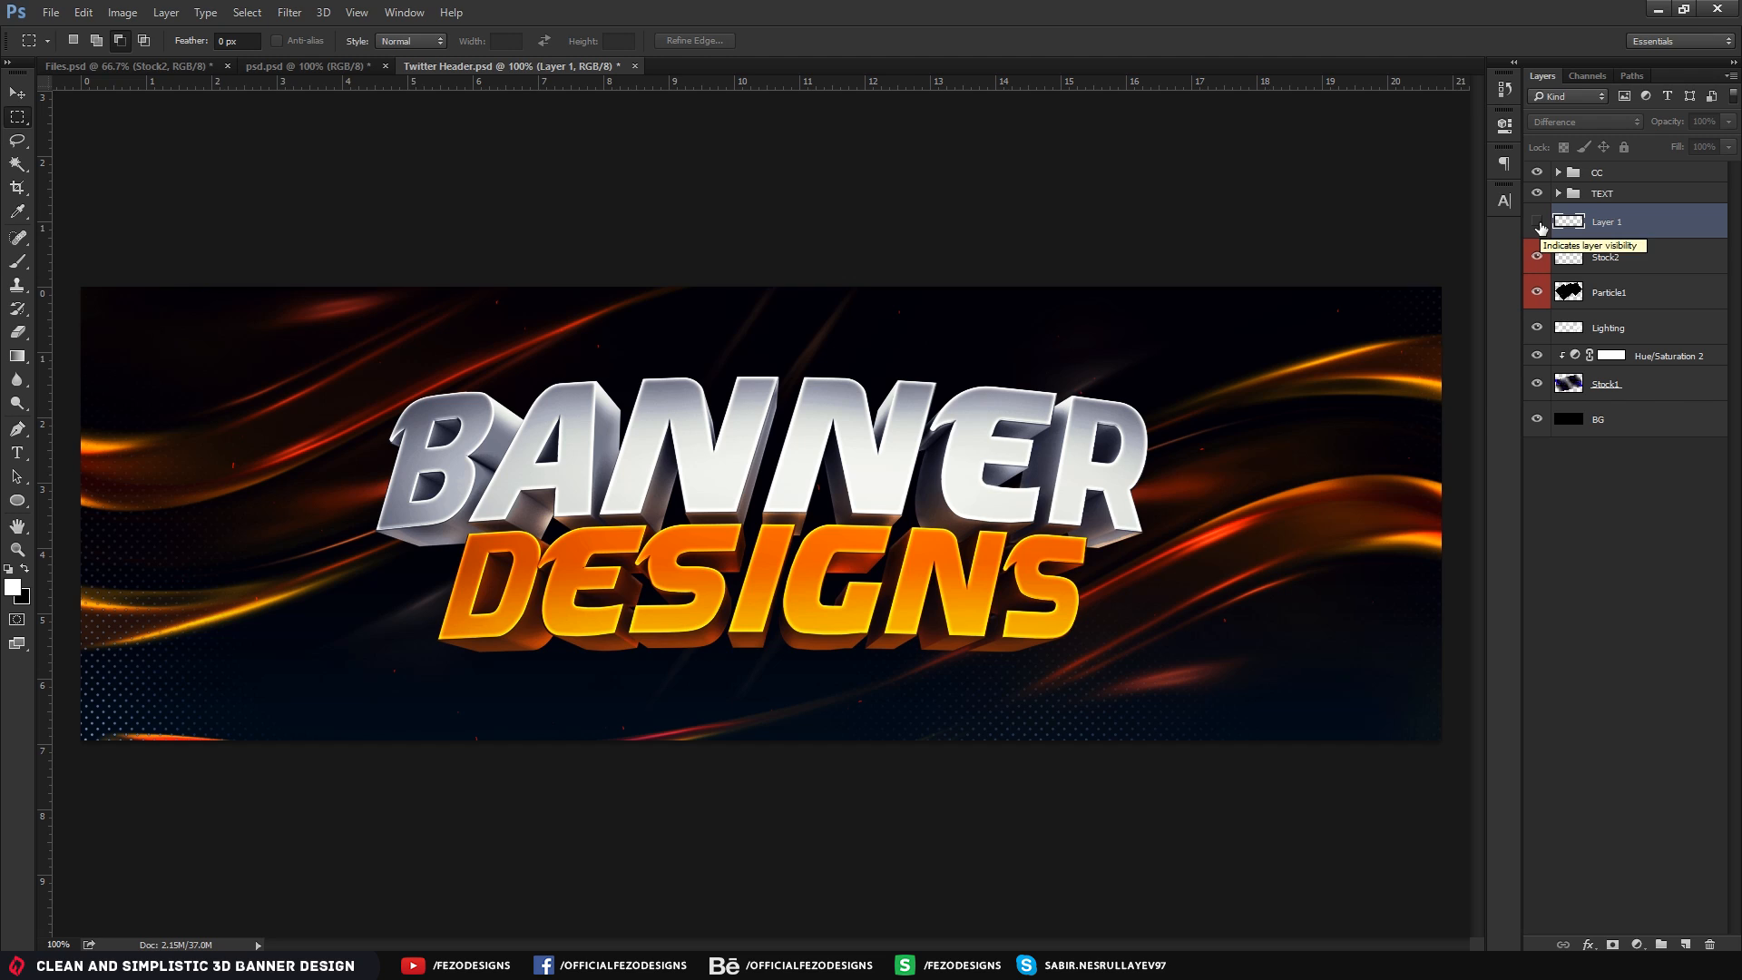
pyautogui.click(1595, 266)
pyautogui.click(1612, 223)
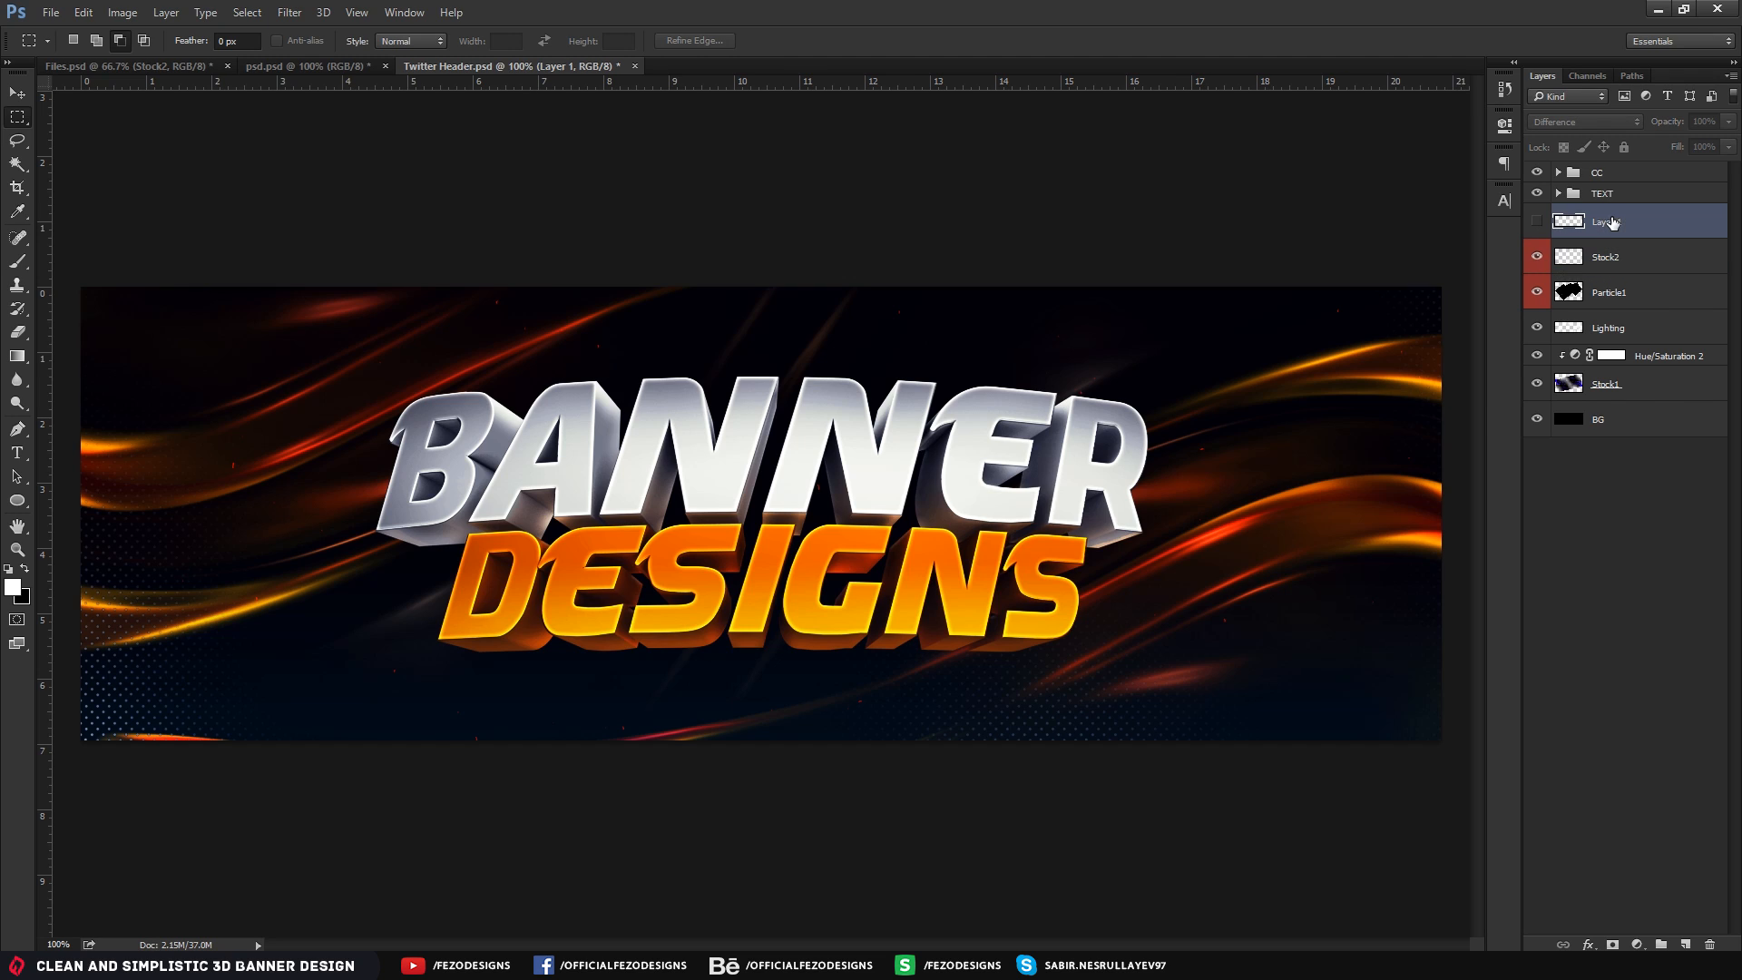
pyautogui.doubleClick(1605, 223)
pyautogui.press('Return')
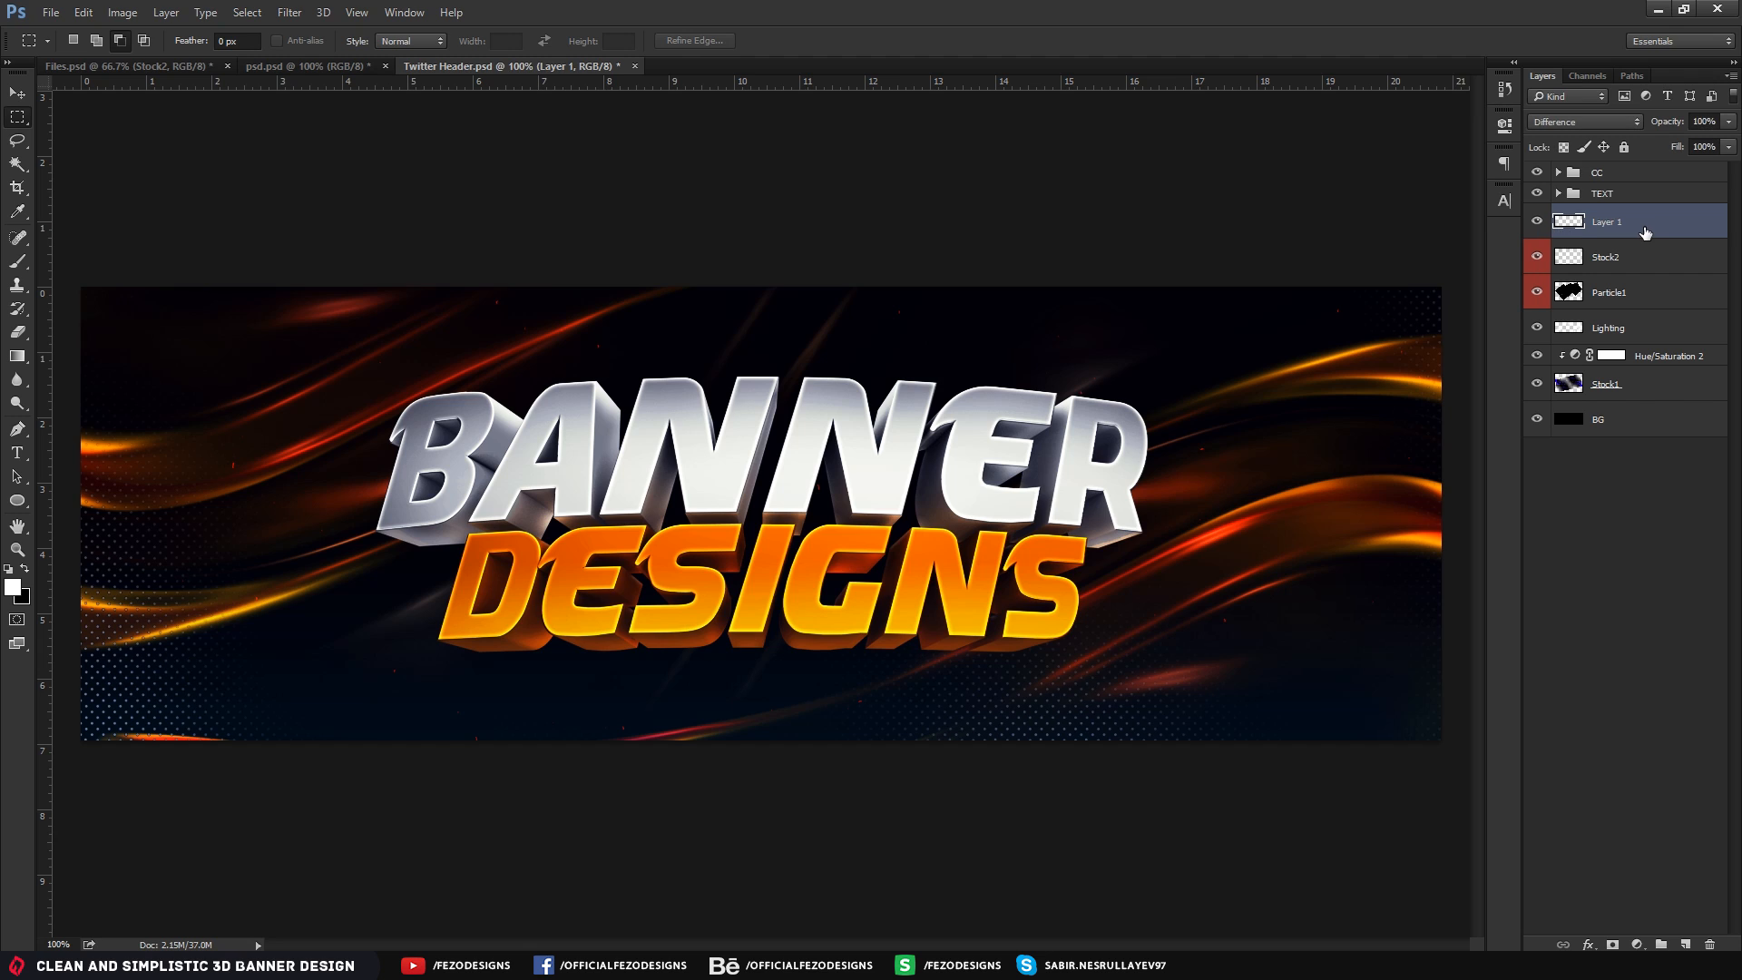
# Flip the copied dot layer vertically and horizontally, then fit its dots into the banner's upper-right corner
pyautogui.hotkey('ctrl', 't')
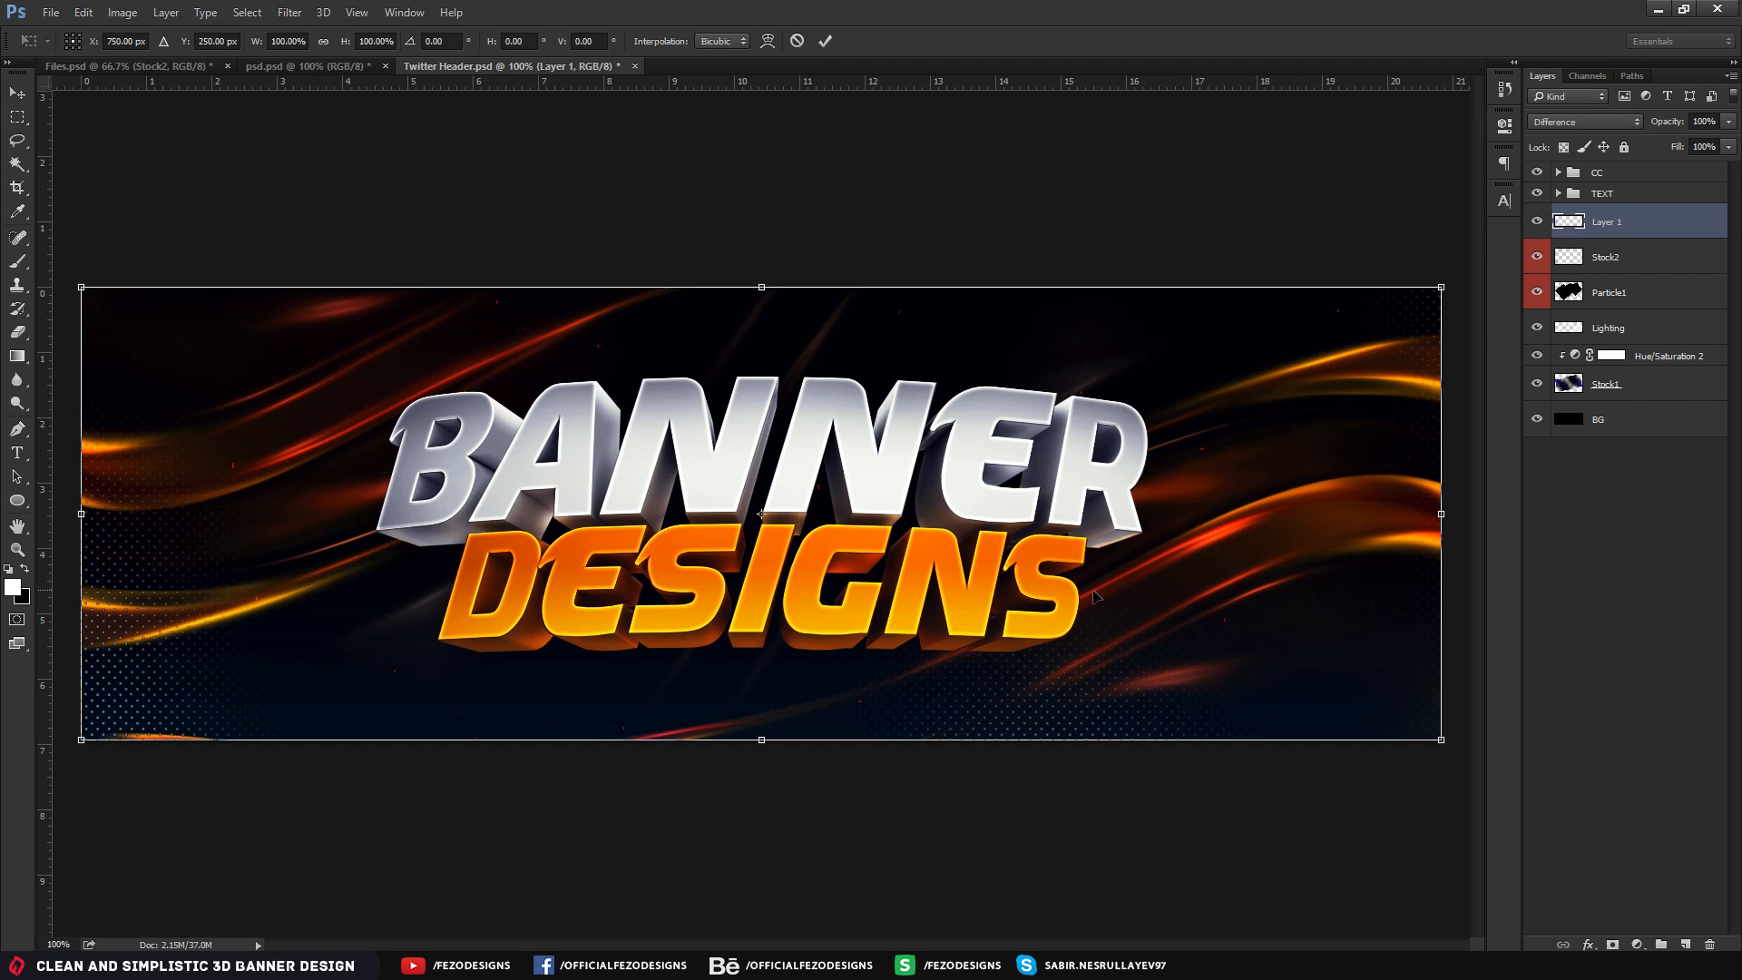
pyautogui.rightClick(938, 545)
pyautogui.click(1018, 835)
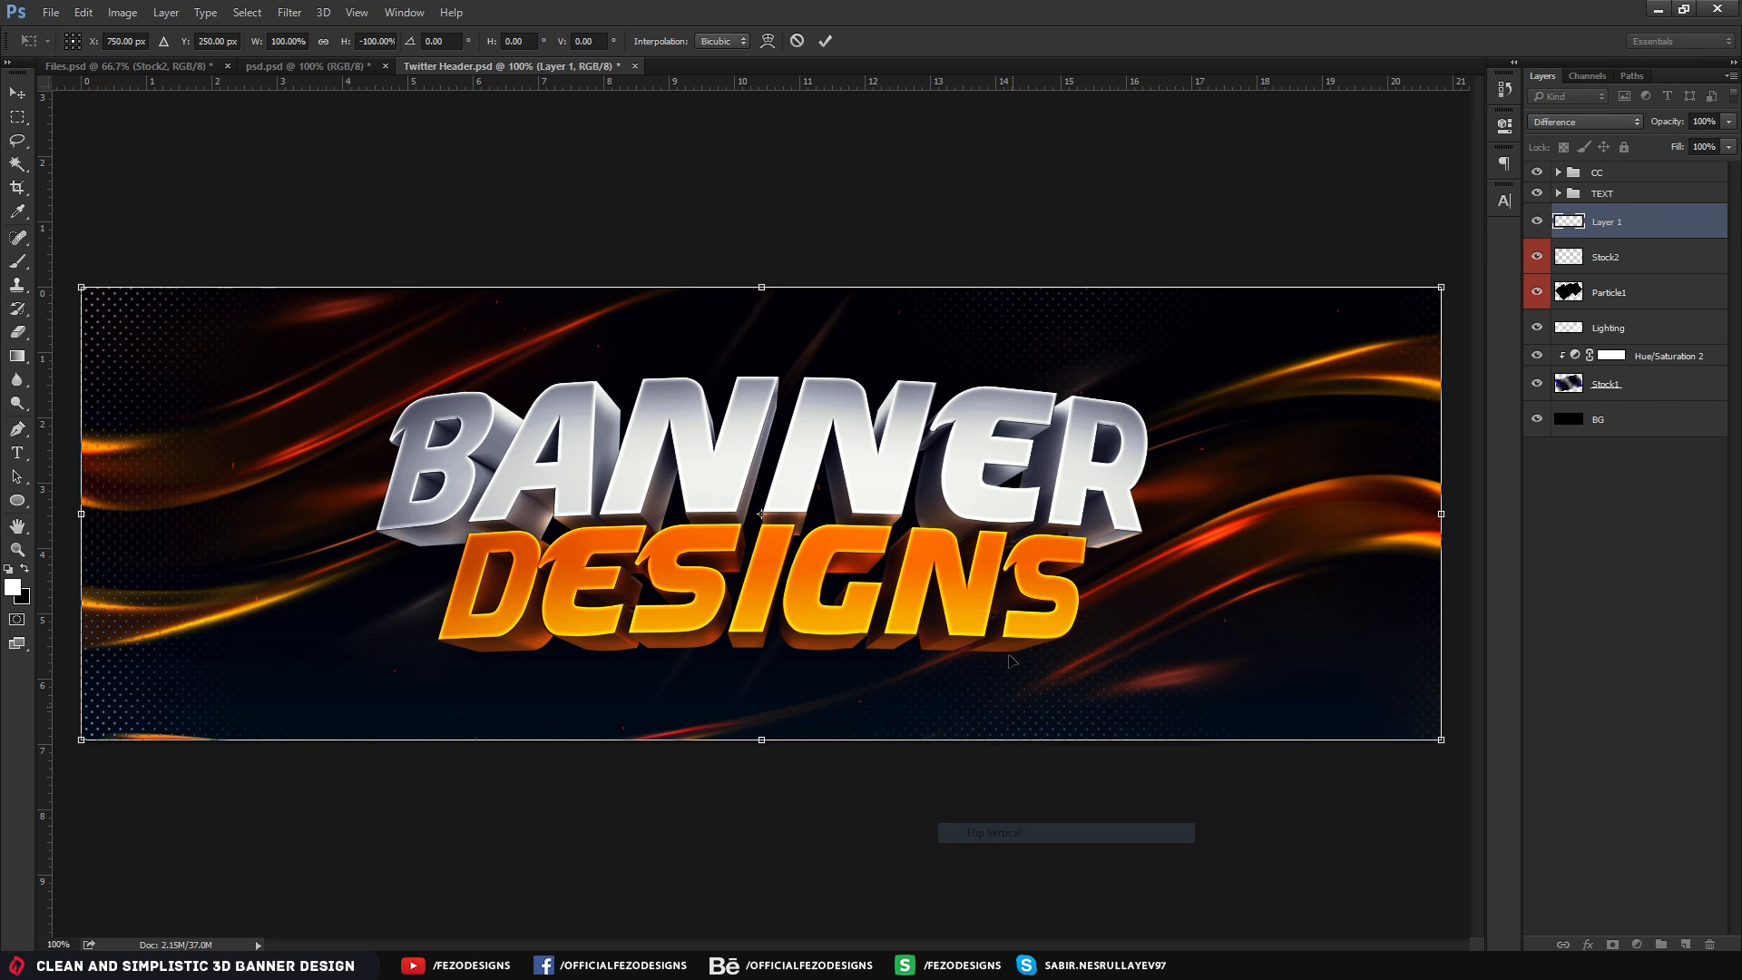
pyautogui.rightClick(975, 409)
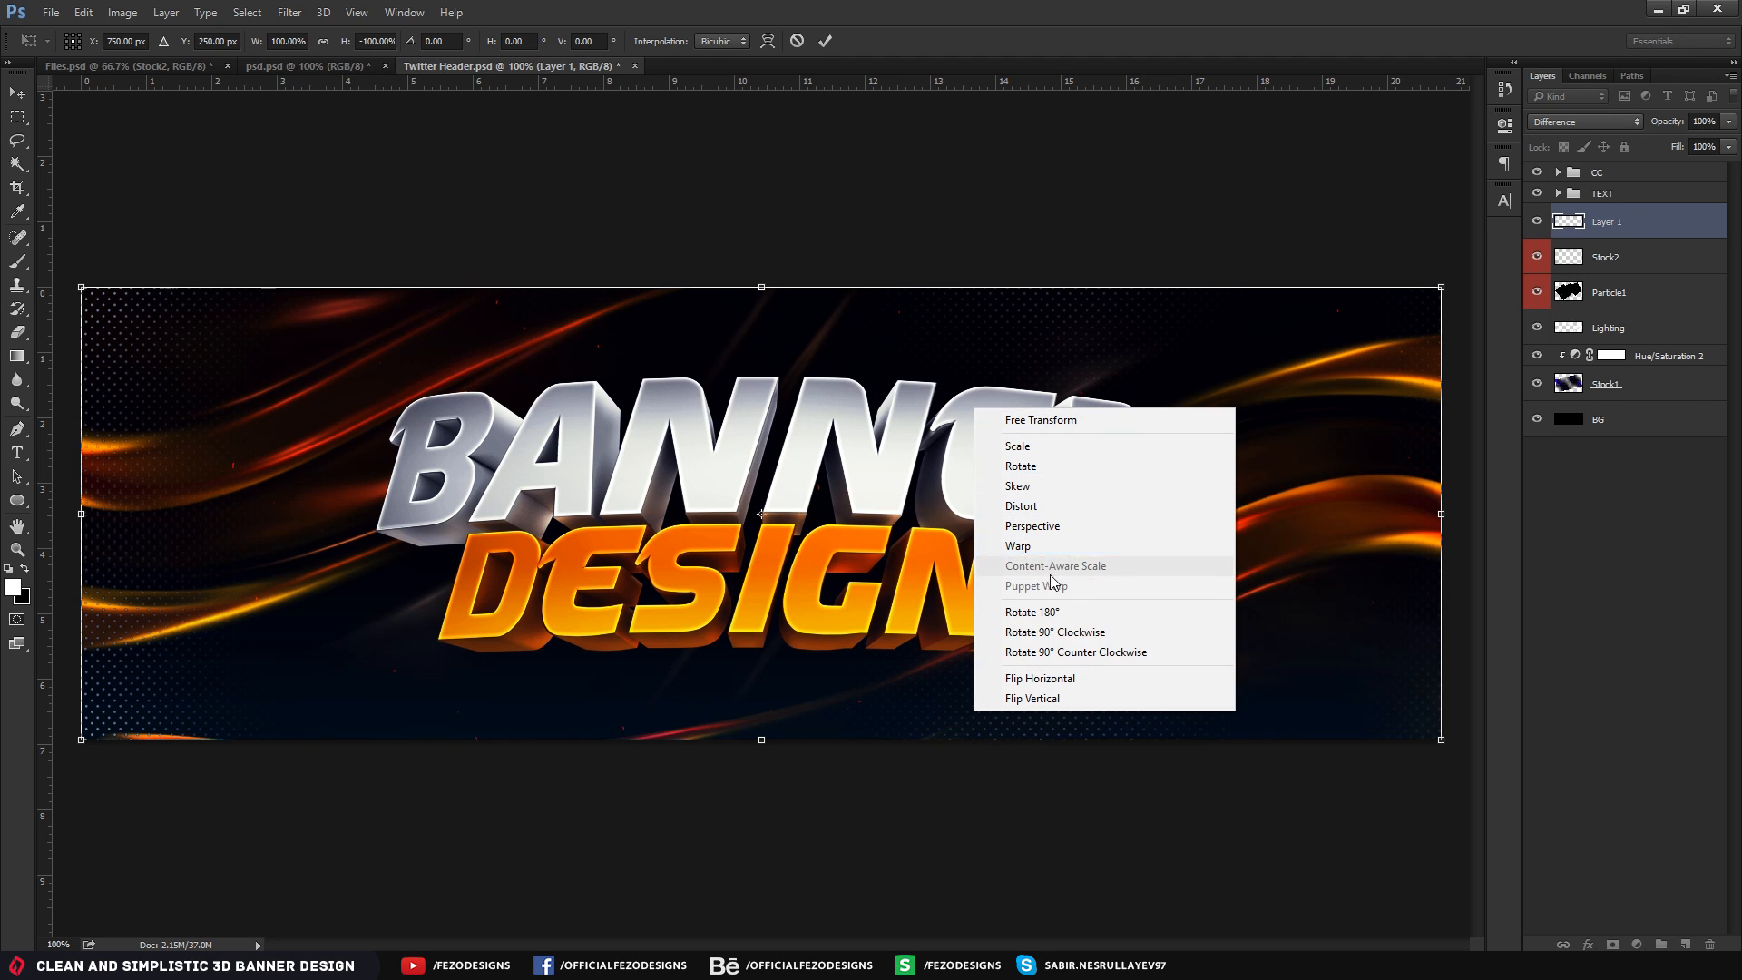
pyautogui.click(1053, 684)
pyautogui.press('Return')
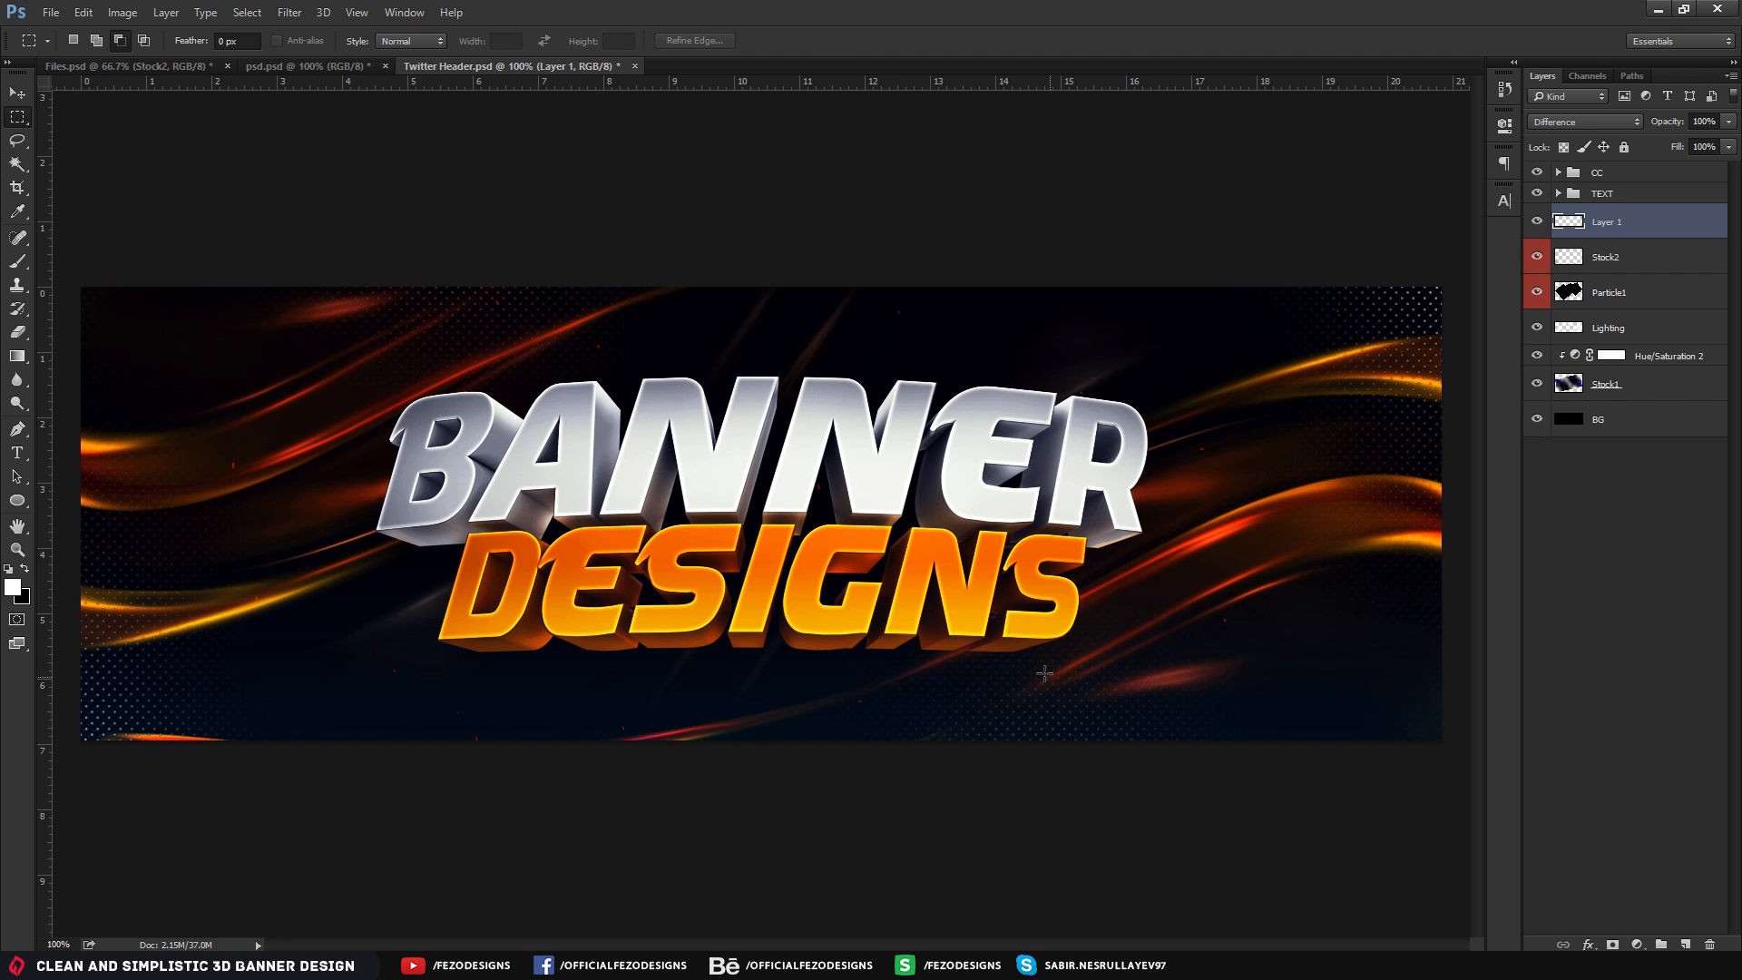
pyautogui.press('v')
pyautogui.moveTo(1361, 371)
pyautogui.mouseDown()
pyautogui.moveTo(1358, 427)
pyautogui.moveTo(1370, 367)
pyautogui.mouseUp()
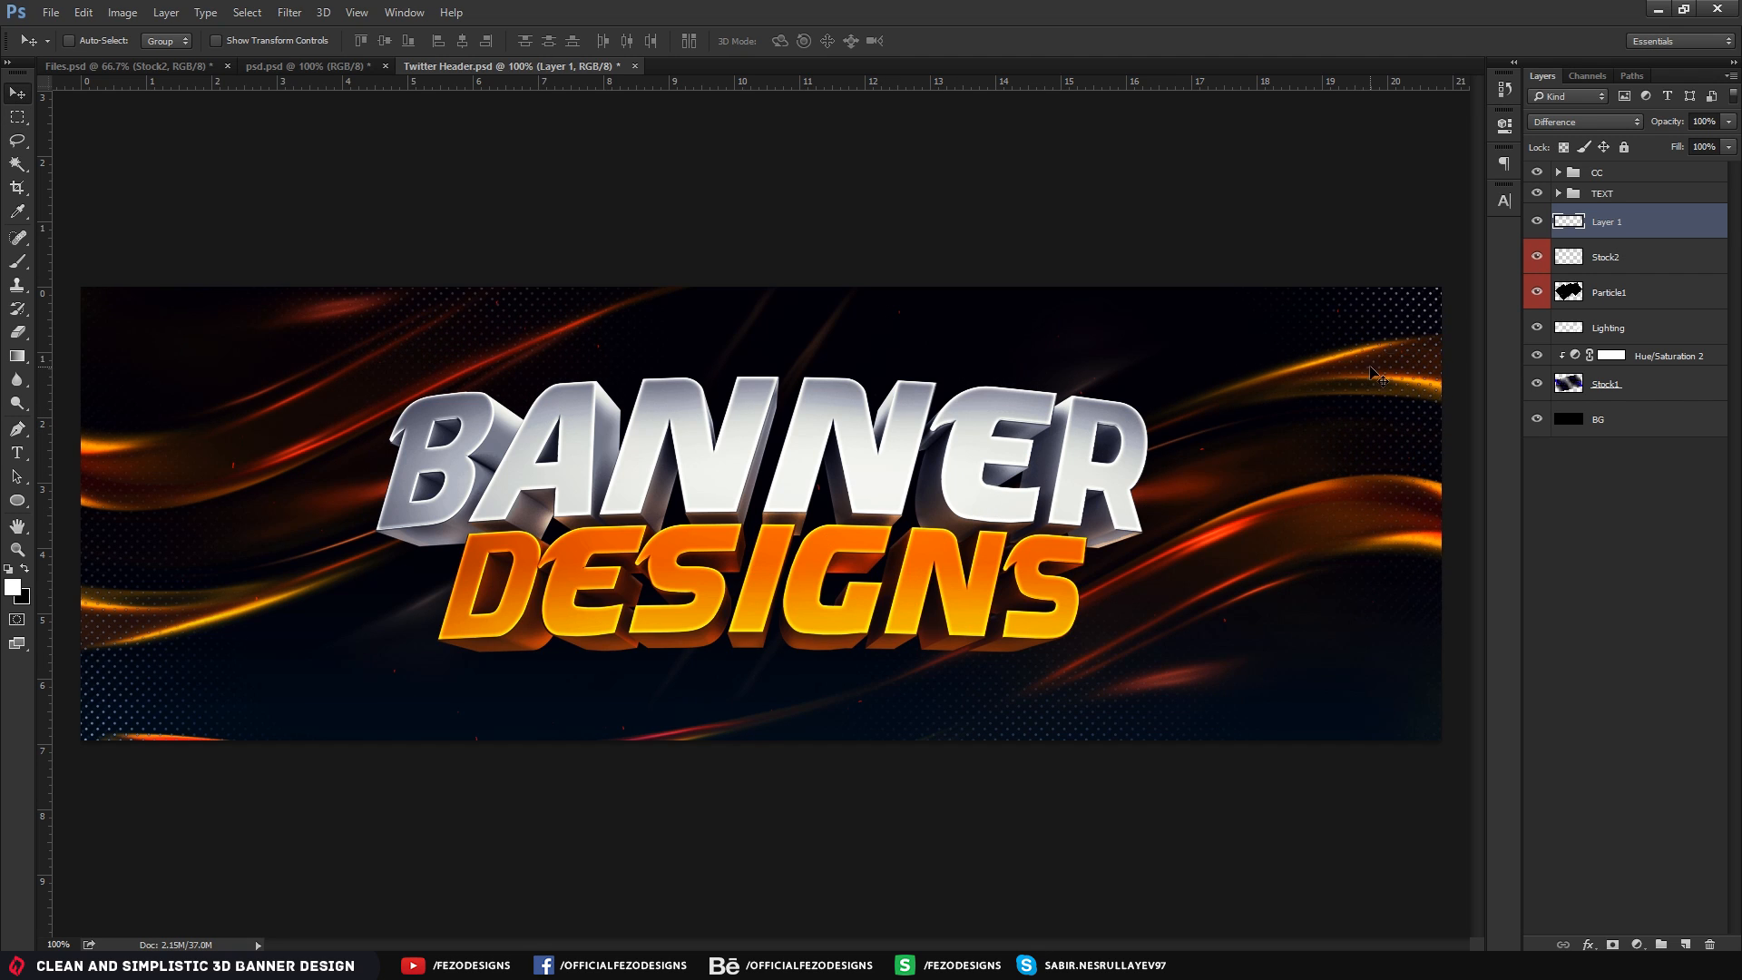
# Rename the flipped dot layer as Stock2 copy and set its opacity to 70%
pyautogui.doubleClick(1613, 222)
pyautogui.write('Stock2 copy')
pyautogui.press('Return')
pyautogui.click(1719, 119)
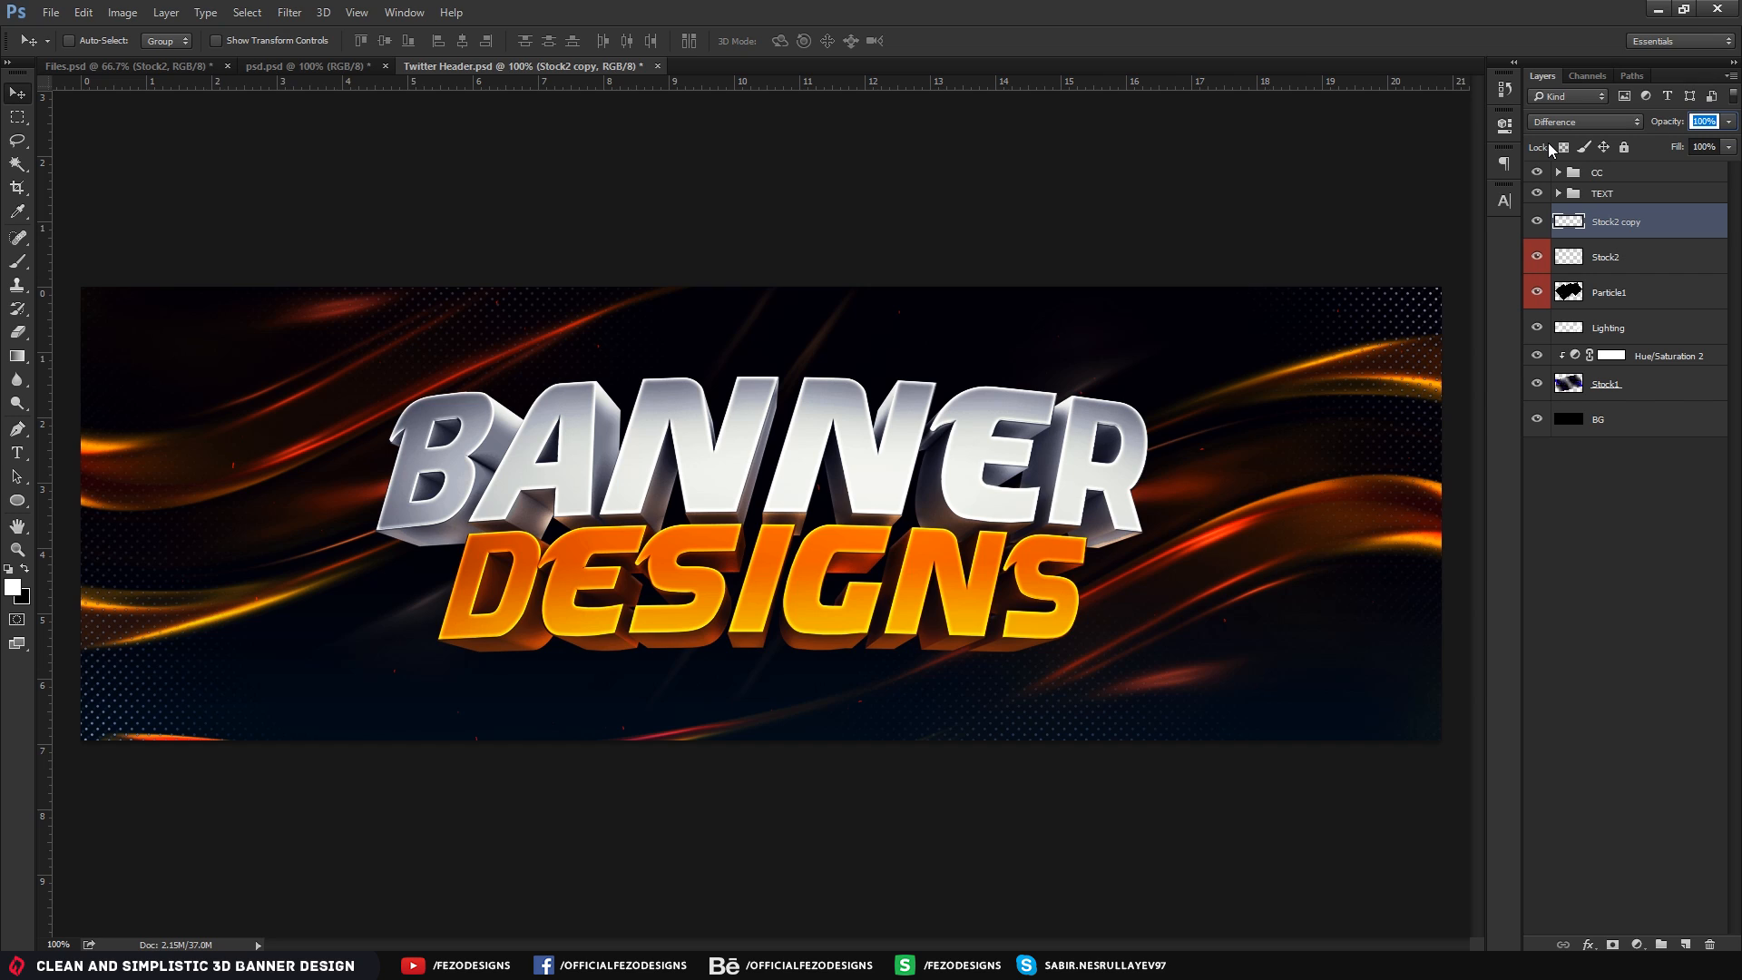
pyautogui.write('70')
pyautogui.press('Return')
# Set the original Stock2 layer's opacity to 50%
pyautogui.click(1646, 265)
pyautogui.click(1711, 121)
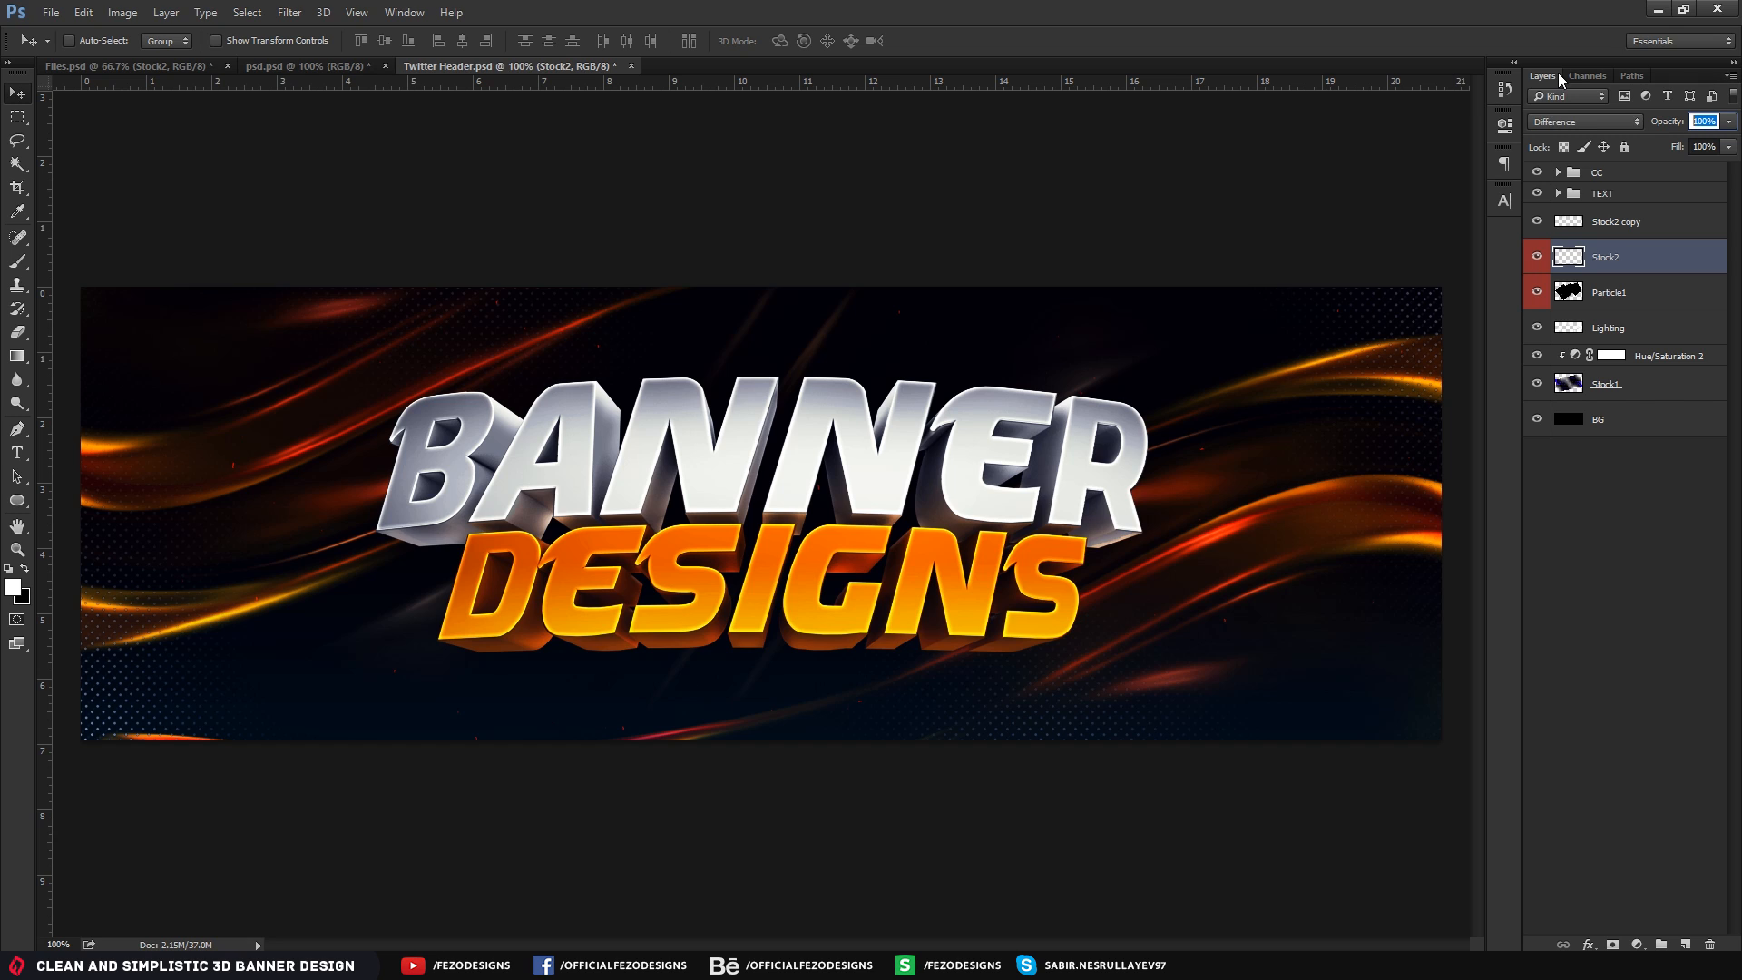
pyautogui.write('50')
pyautogui.press('Return')
# Check the banner against the finished design in psd.psd
pyautogui.press('z')
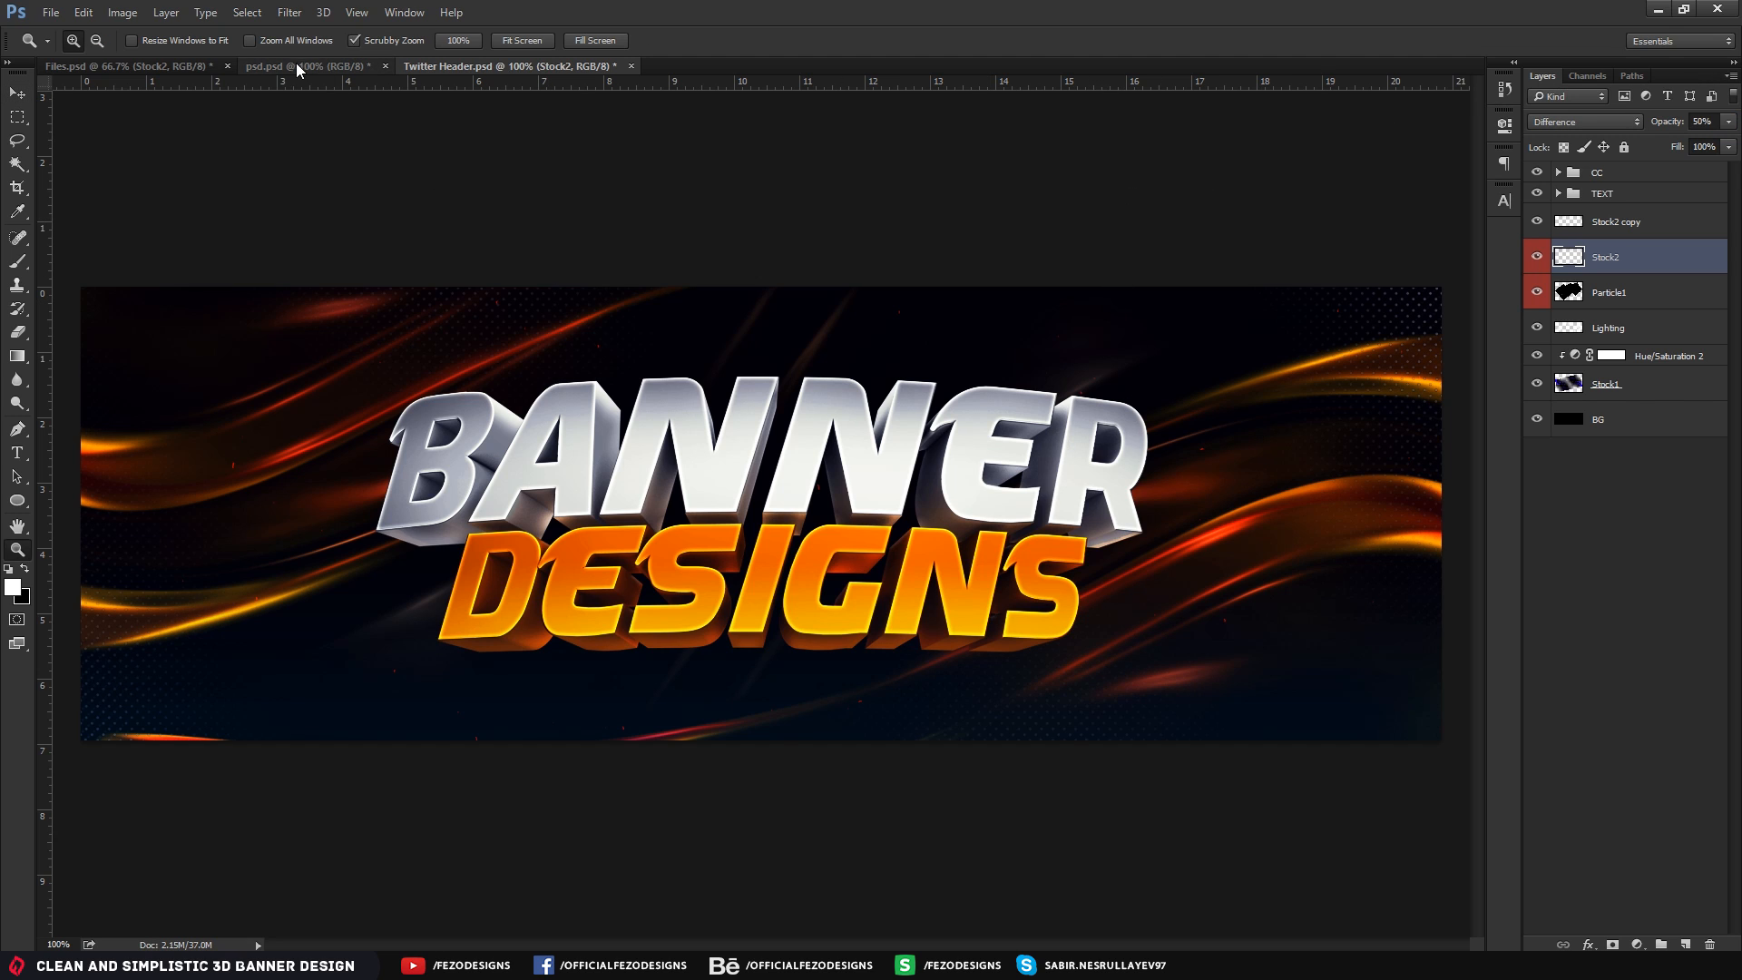
pyautogui.click(189, 64)
pyautogui.click(283, 66)
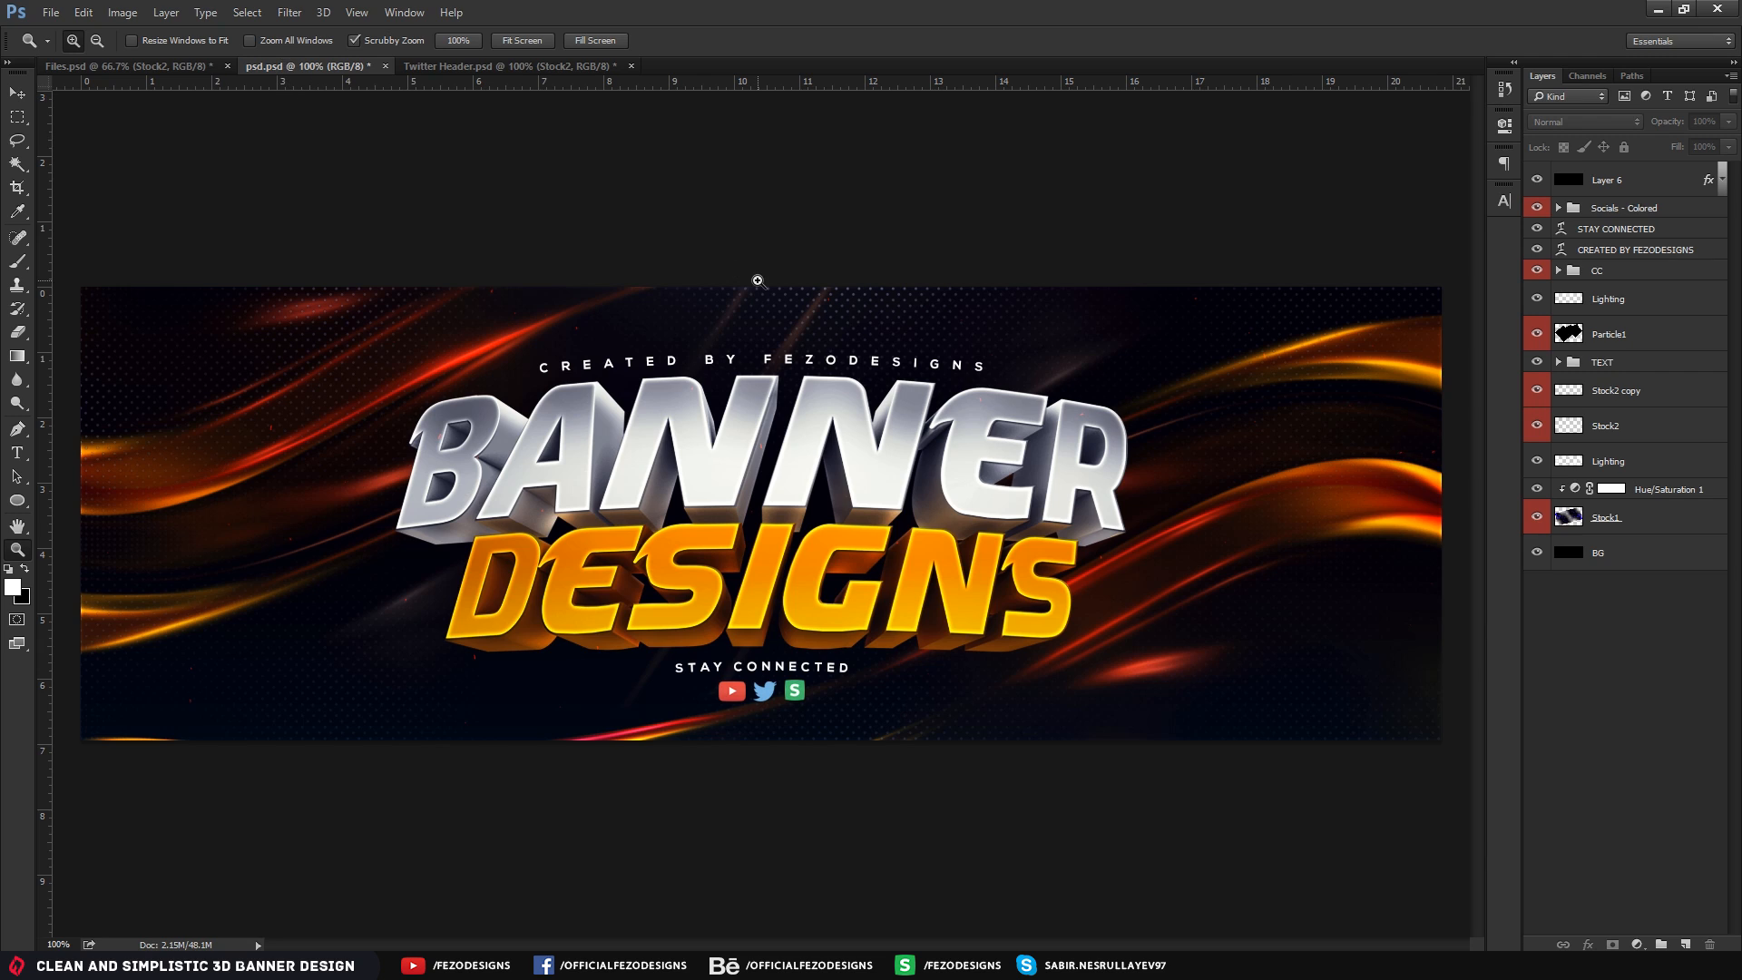
# Duplicate the Stock2 layer in Twitter Header.psd, shift the copy's dots, and flip the copy vertically
pyautogui.click(507, 69)
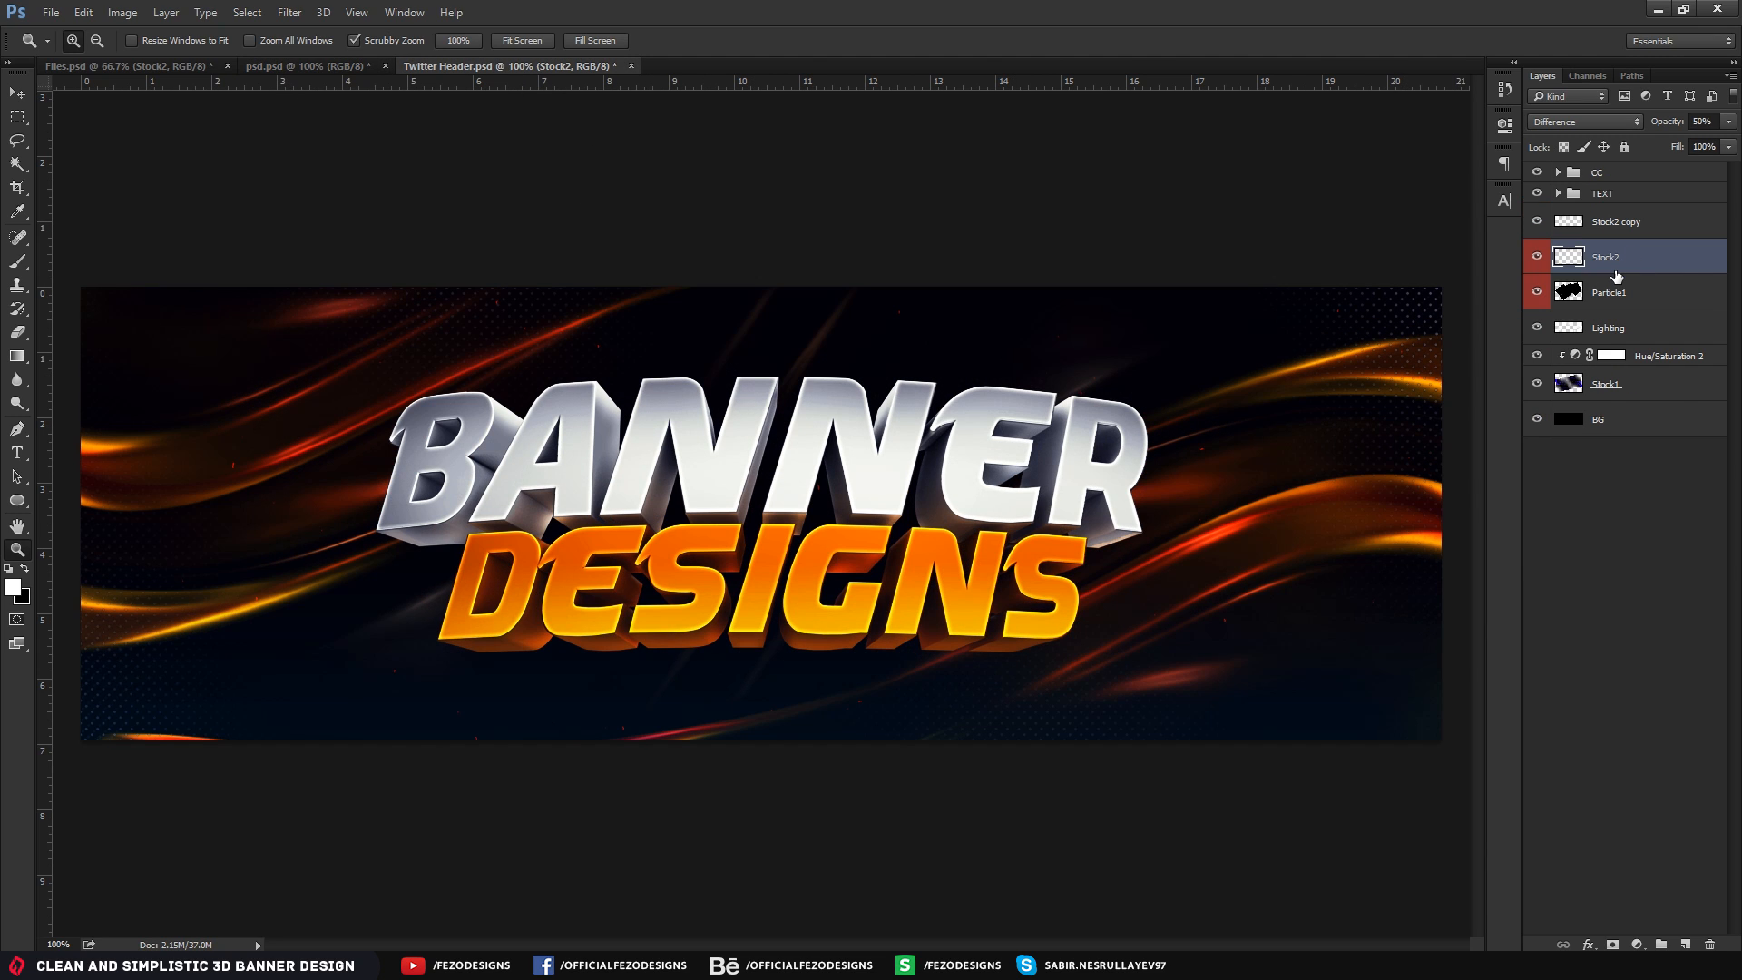
pyautogui.hotkey('ctrl', 'j')
pyautogui.press('v')
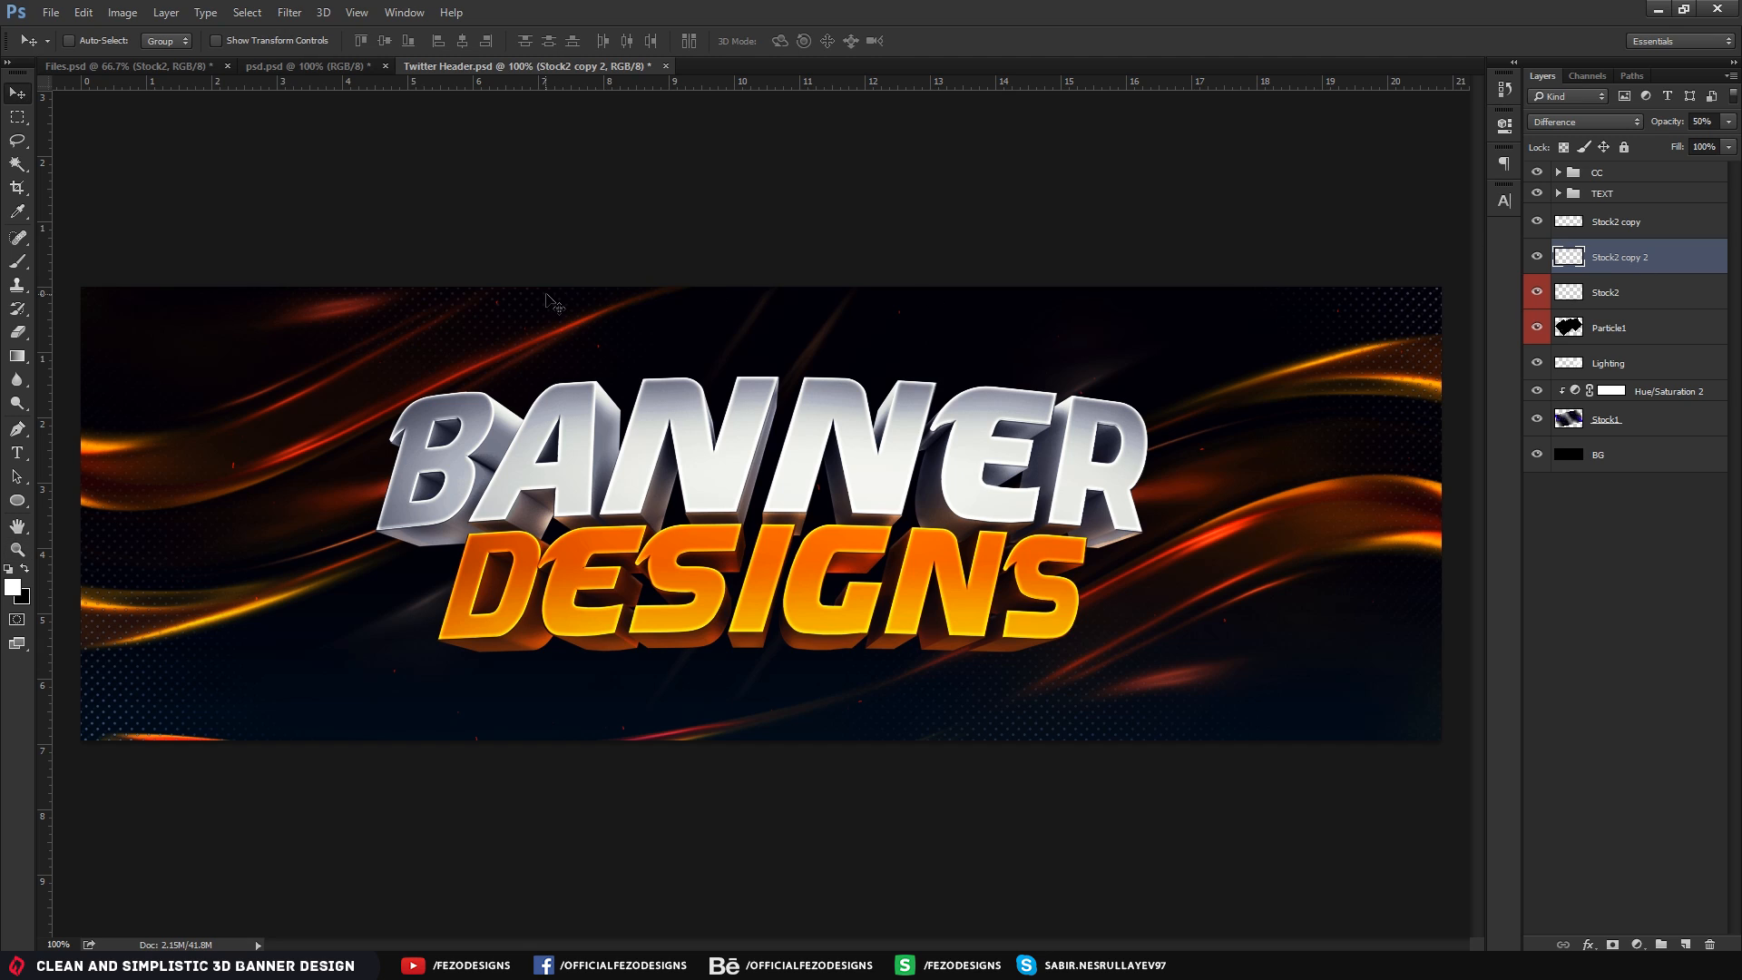
pyautogui.keyDown('shift'); pyautogui.moveTo(548, 295); pyautogui.dragTo(701, 789); pyautogui.keyUp('shift')
pyautogui.hotkey('ctrl', 't')
pyautogui.rightClick(778, 637)
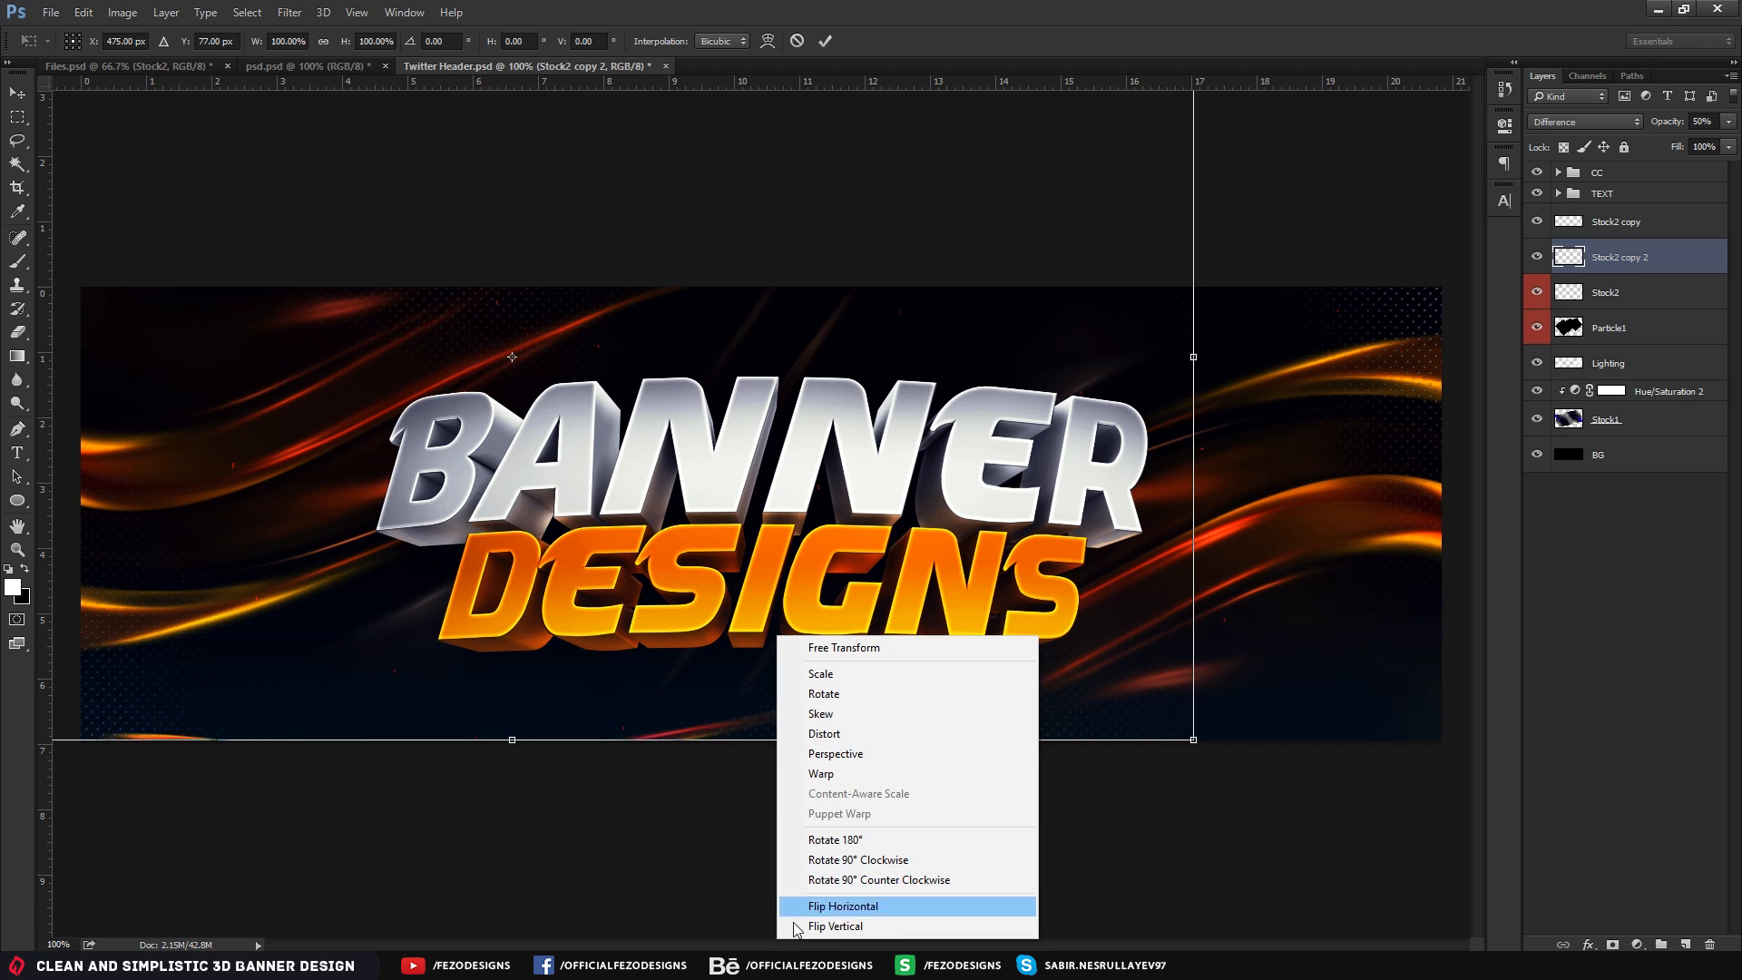
pyautogui.click(835, 925)
pyautogui.press('Return')
# Reposition the flipped Stock2 copy 2 so its dots run along the banner's upper edge, right of centre
pyautogui.moveTo(790, 434); pyautogui.dragTo(835, 490)
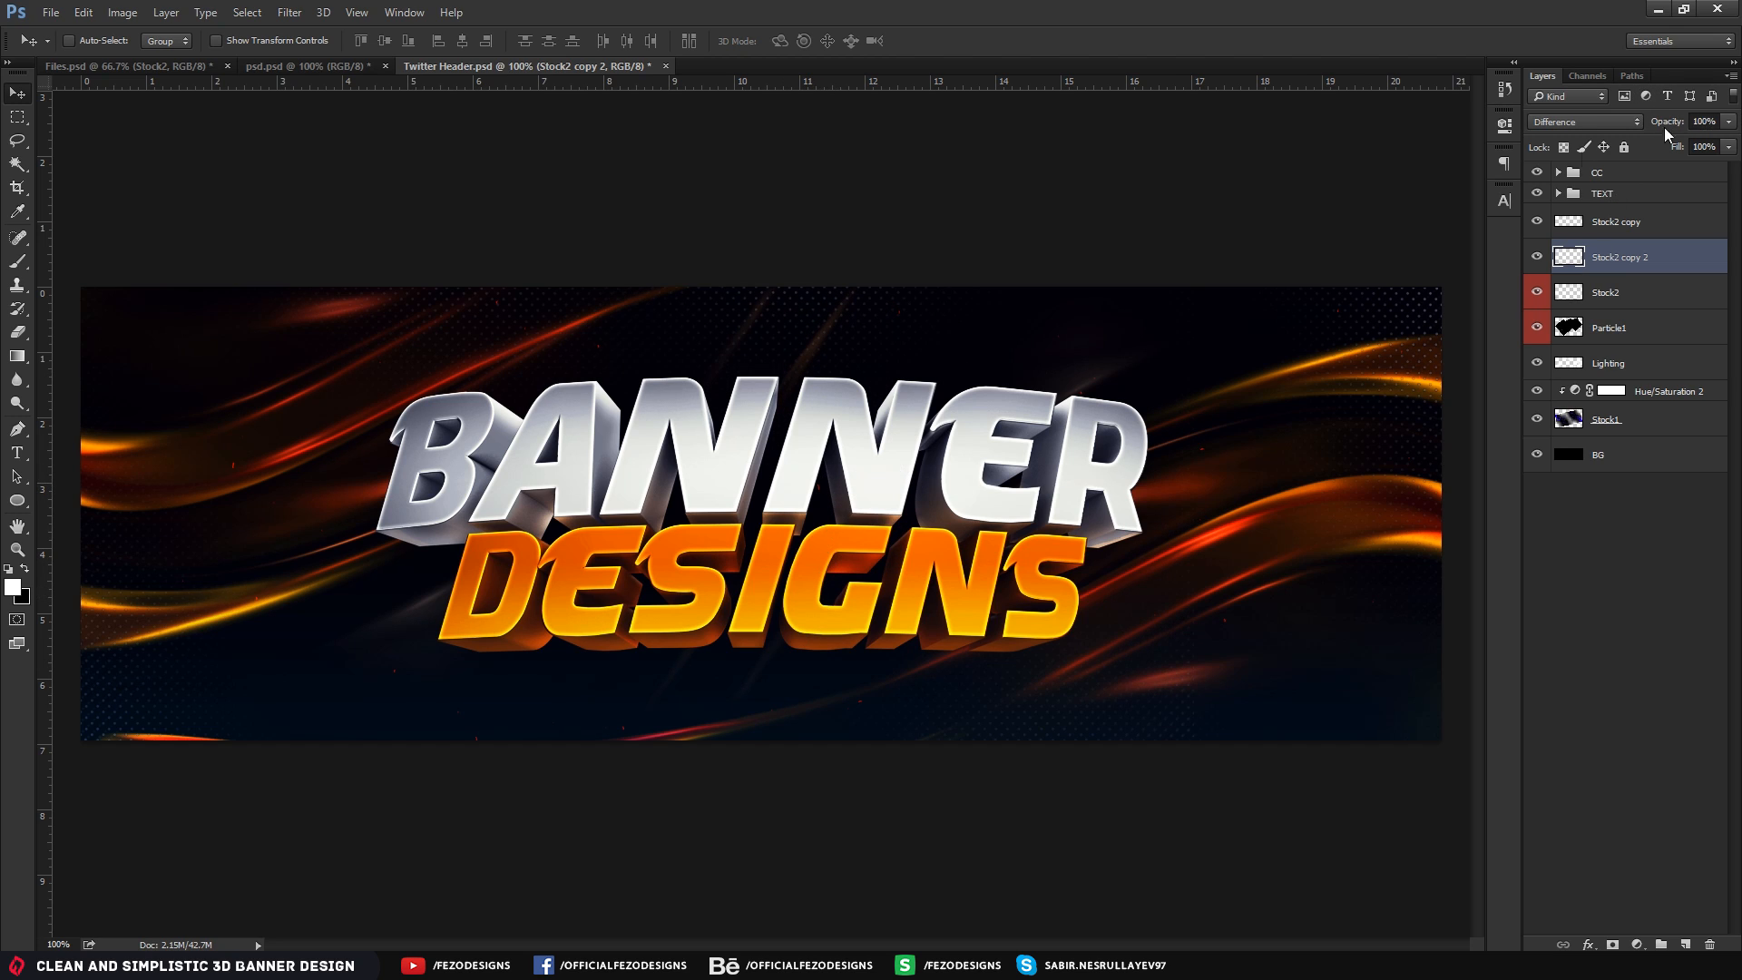
pyautogui.moveTo(771, 328)
pyautogui.mouseDown()
pyautogui.moveTo(1033, 346)
pyautogui.moveTo(1004, 352)
pyautogui.mouseUp()
pyautogui.press('e')
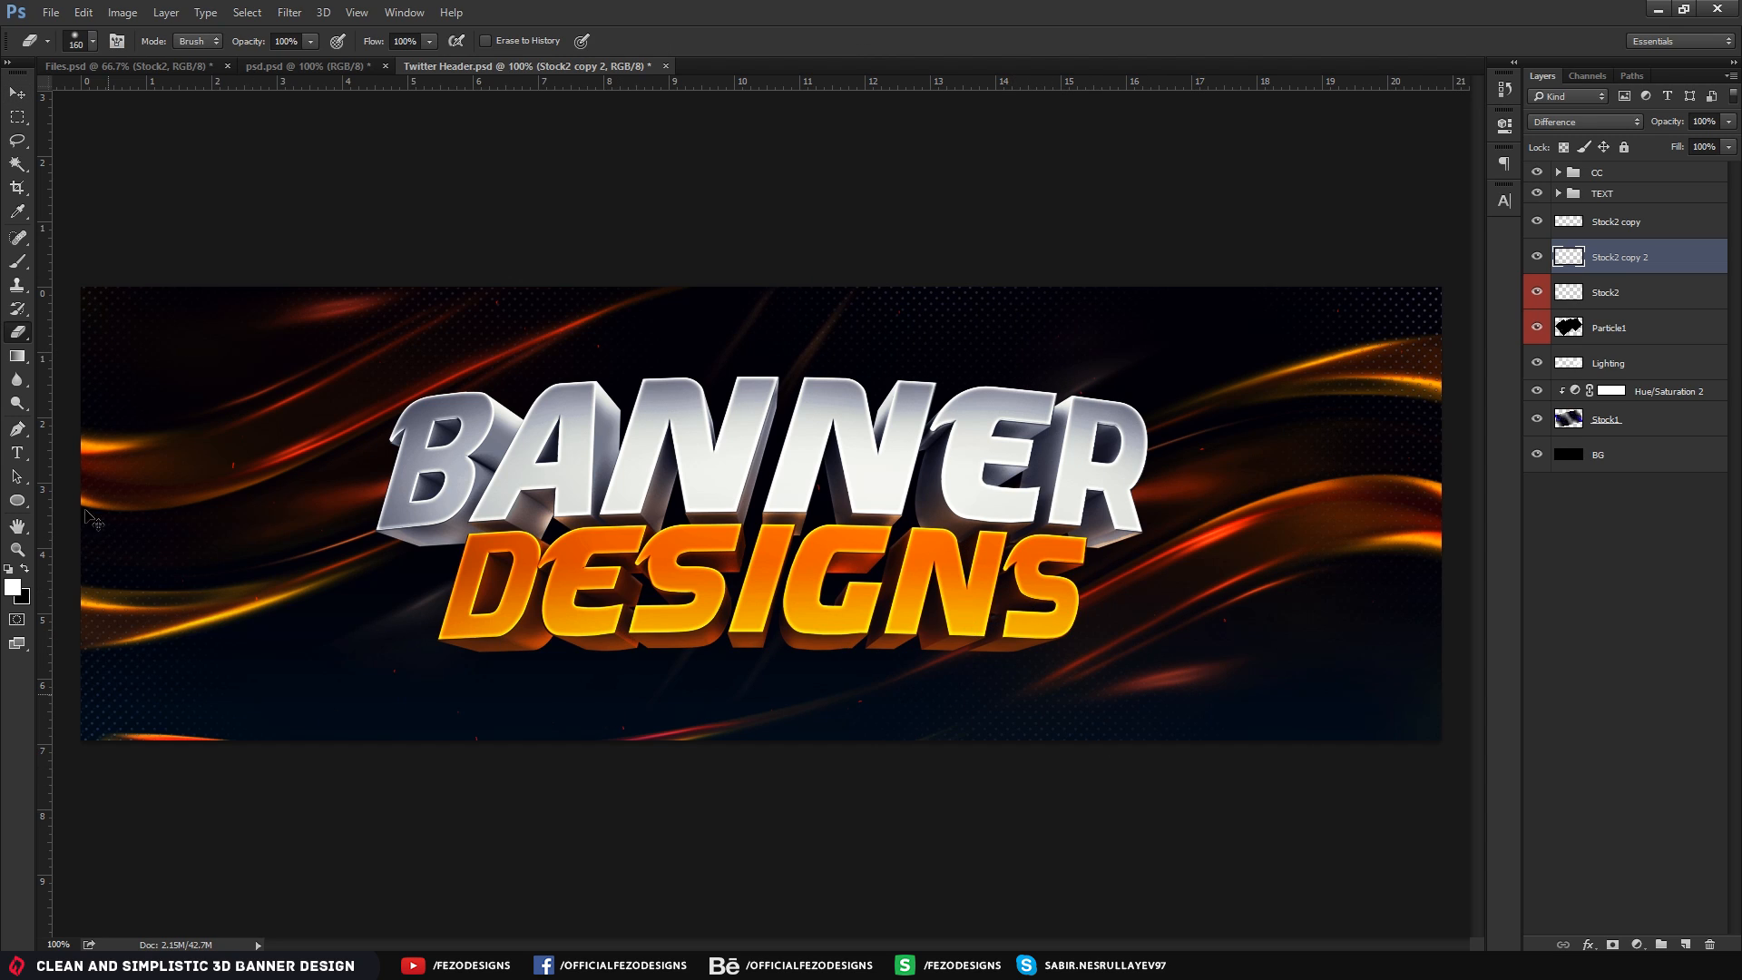
pyautogui.press('v')
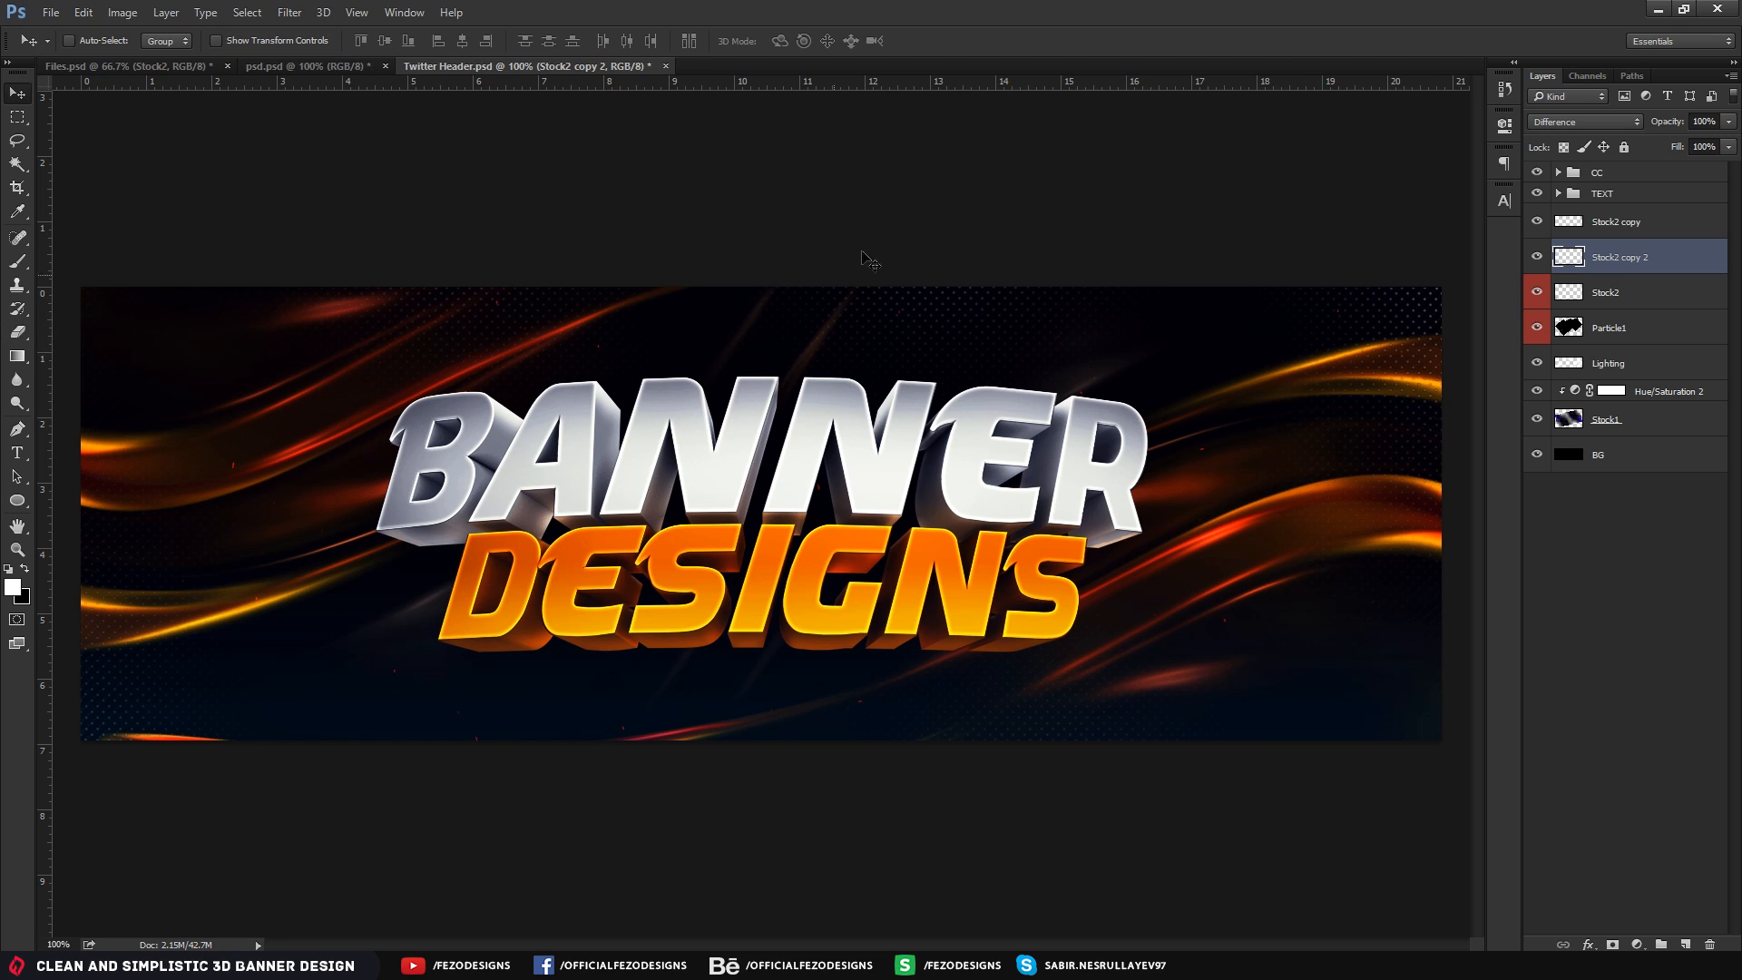
pyautogui.moveTo(1035, 318); pyautogui.dragTo(1091, 301)
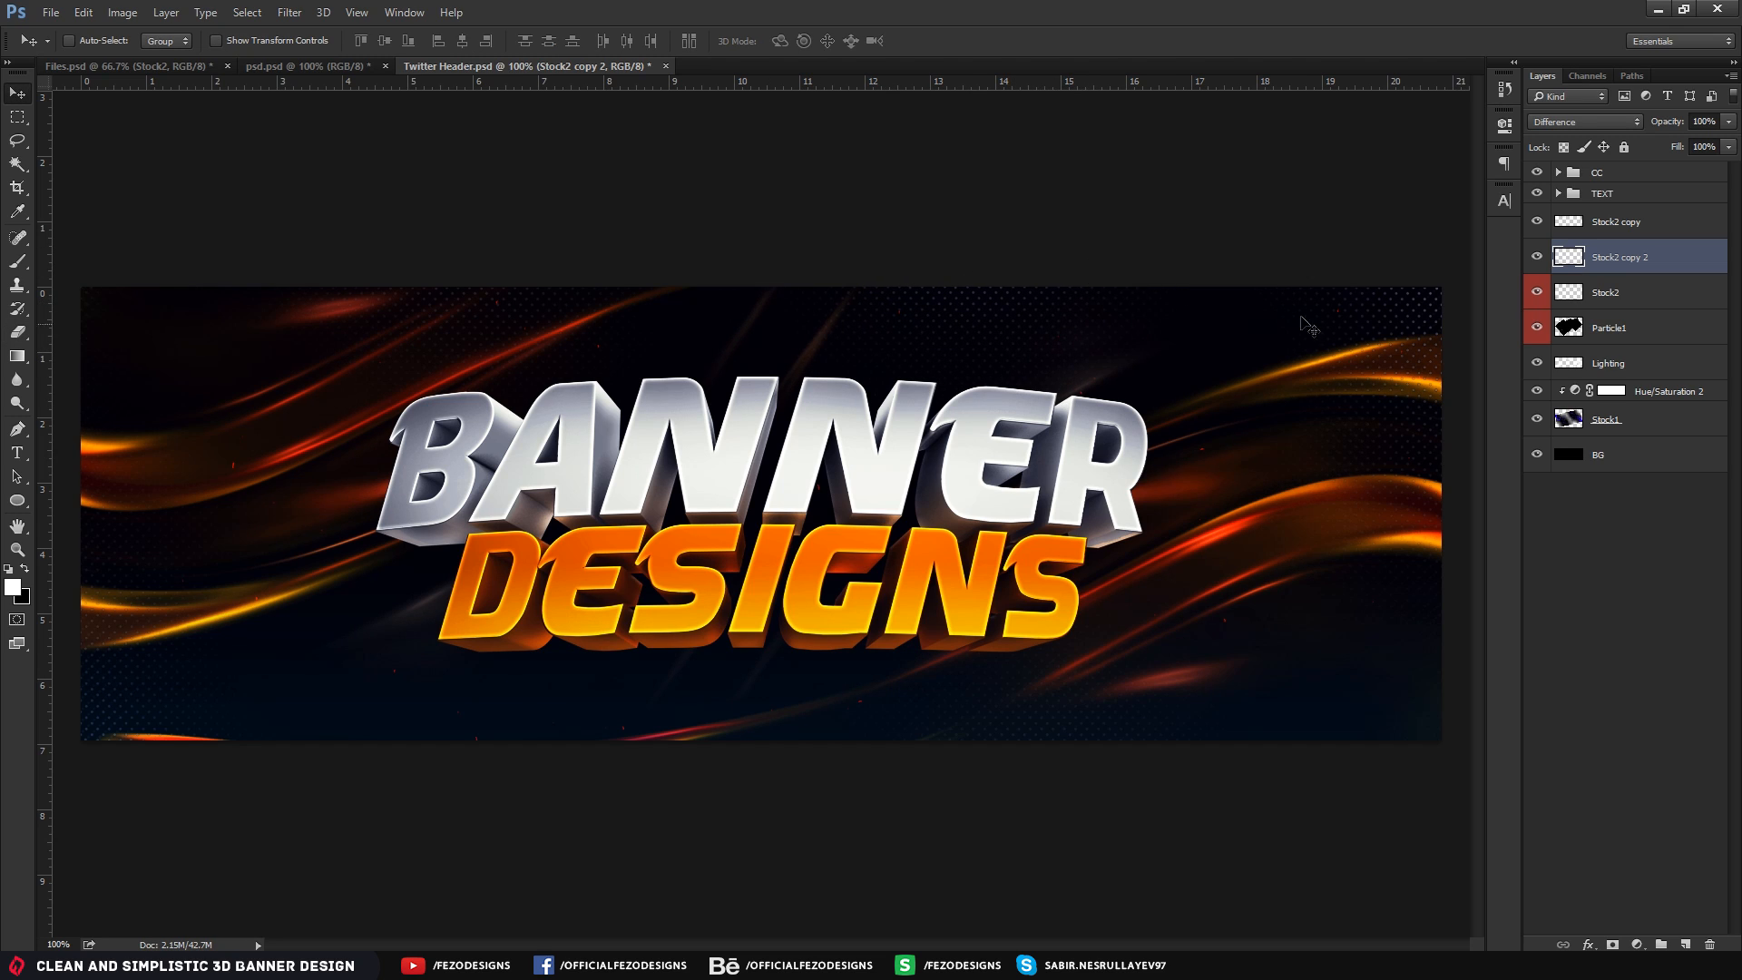
# Set the Stock2 copy 2 layer's opacity to 75% and compare the banner with the finished design in psd.psd
pyautogui.click(1715, 120)
pyautogui.write('50')
pyautogui.press('Return')
pyautogui.click(1707, 122)
pyautogui.write('75')
pyautogui.press('Return')
pyautogui.click(288, 60)
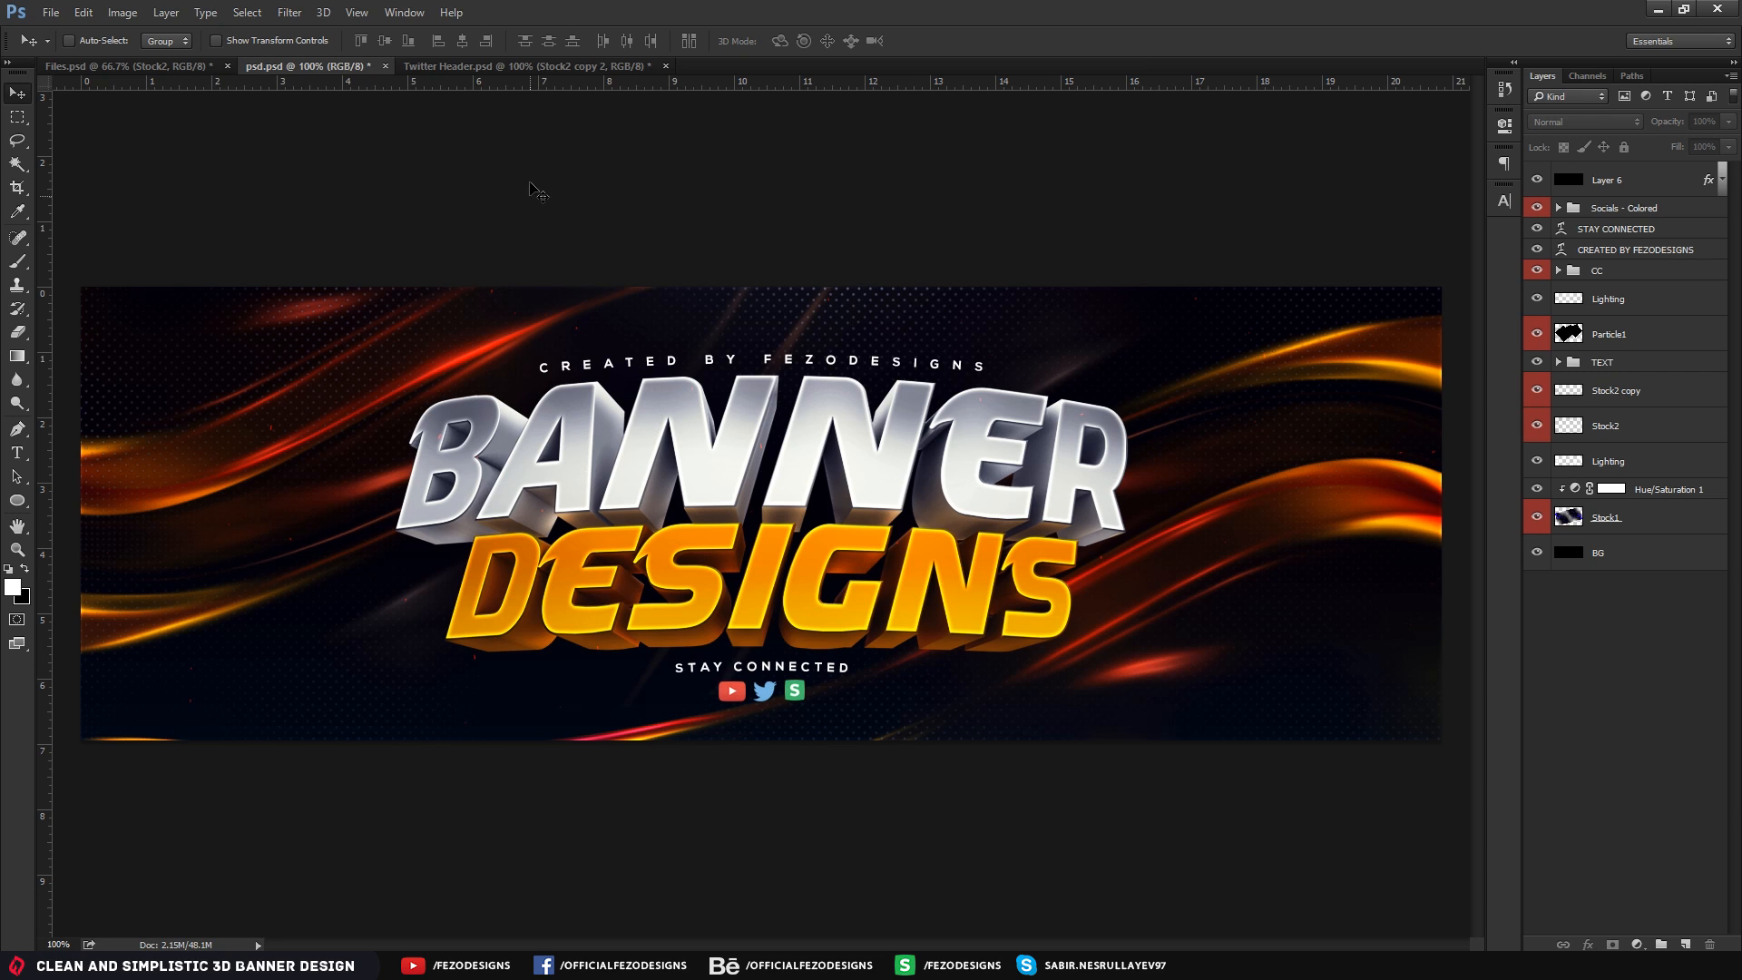
pyautogui.click(545, 67)
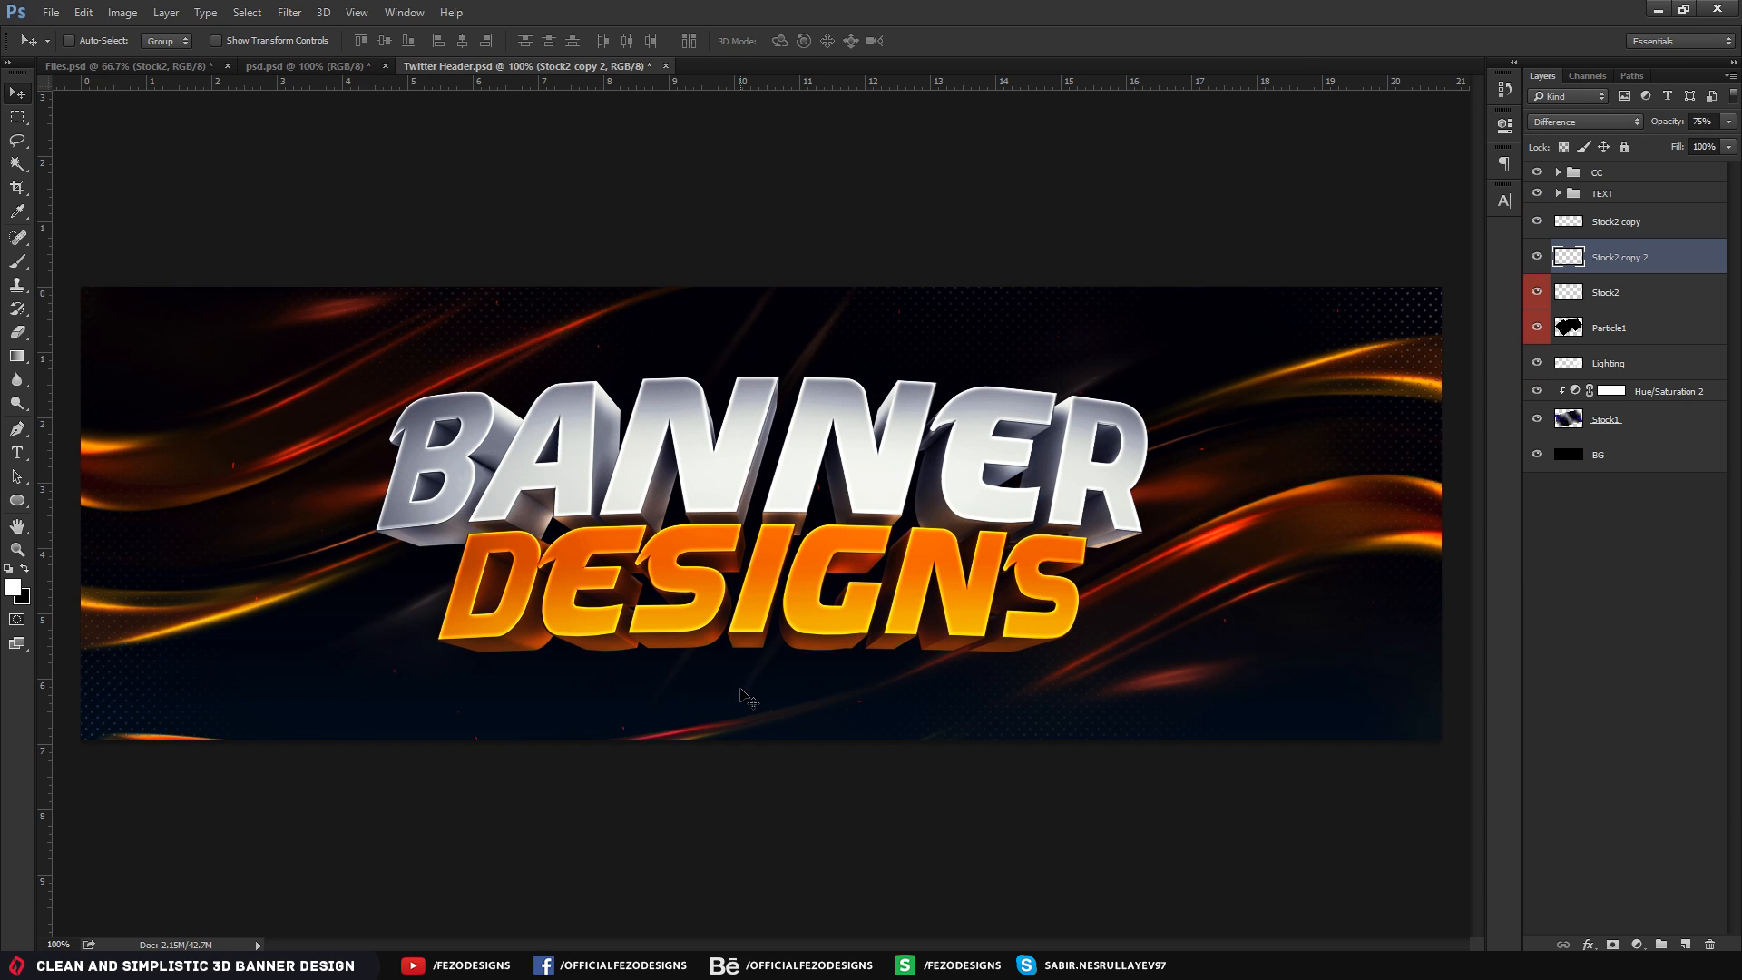
# Add a white text layer reading STAY CONNECTED above the CC group, placing it beneath the DESIGNS lettering
pyautogui.click(1621, 172)
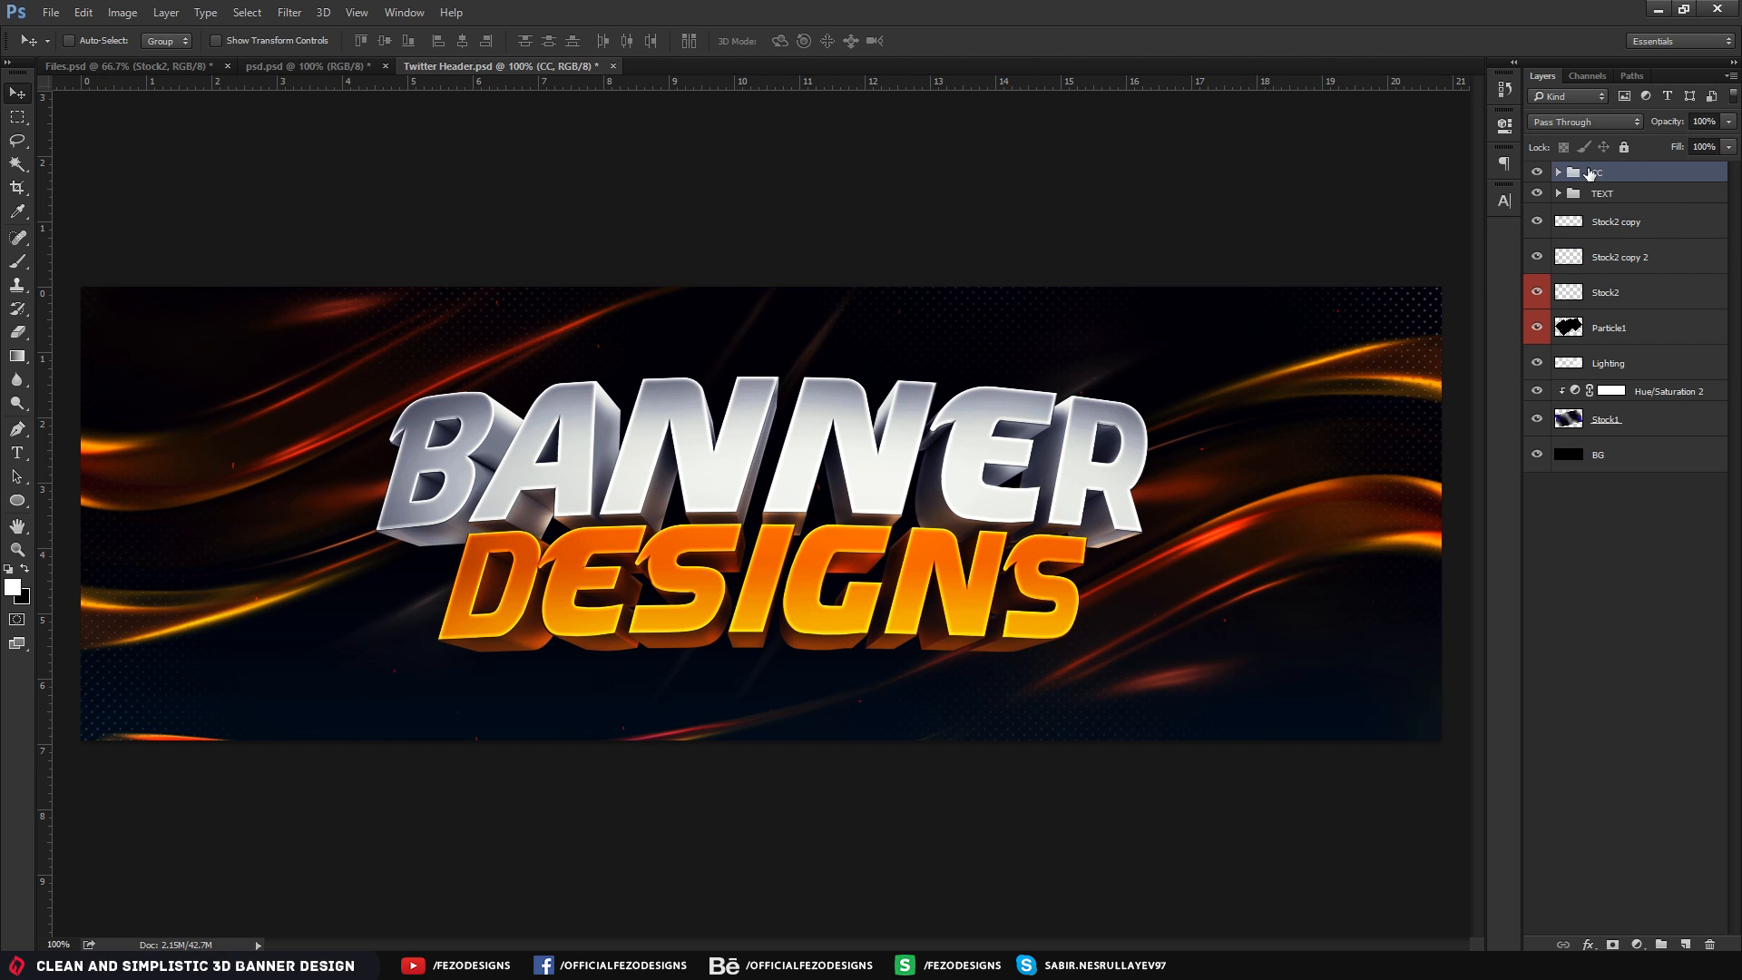
pyautogui.press('t')
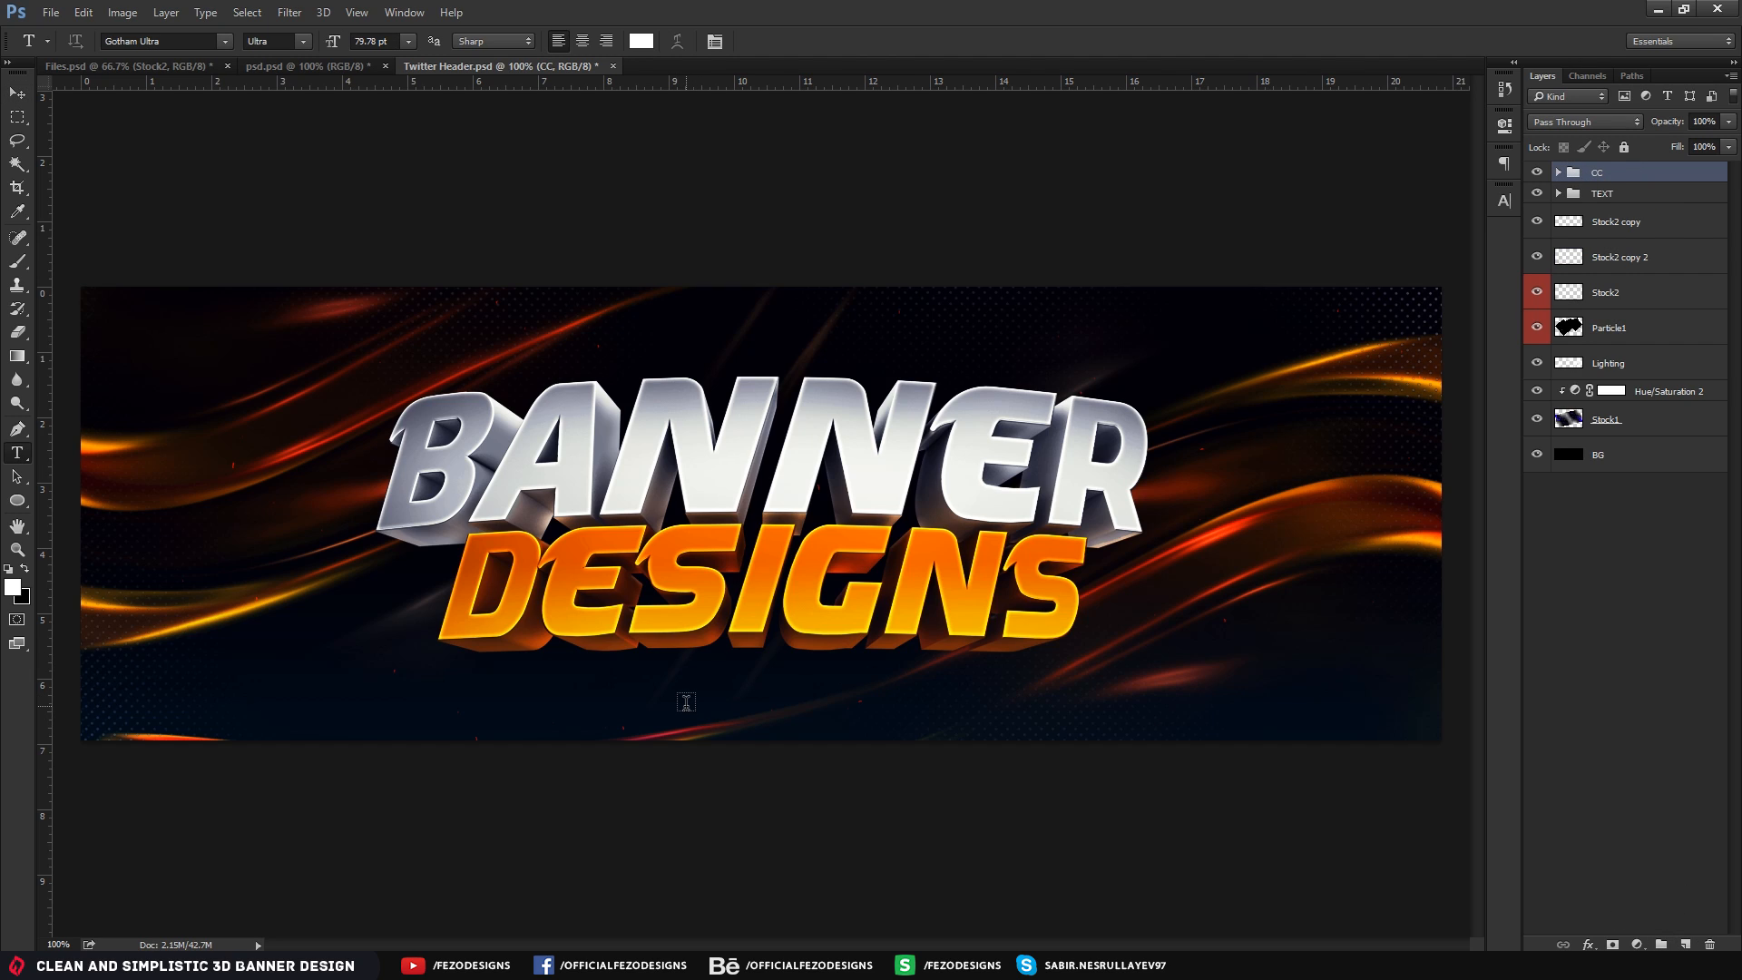
pyautogui.click(690, 714)
pyautogui.write('STy')
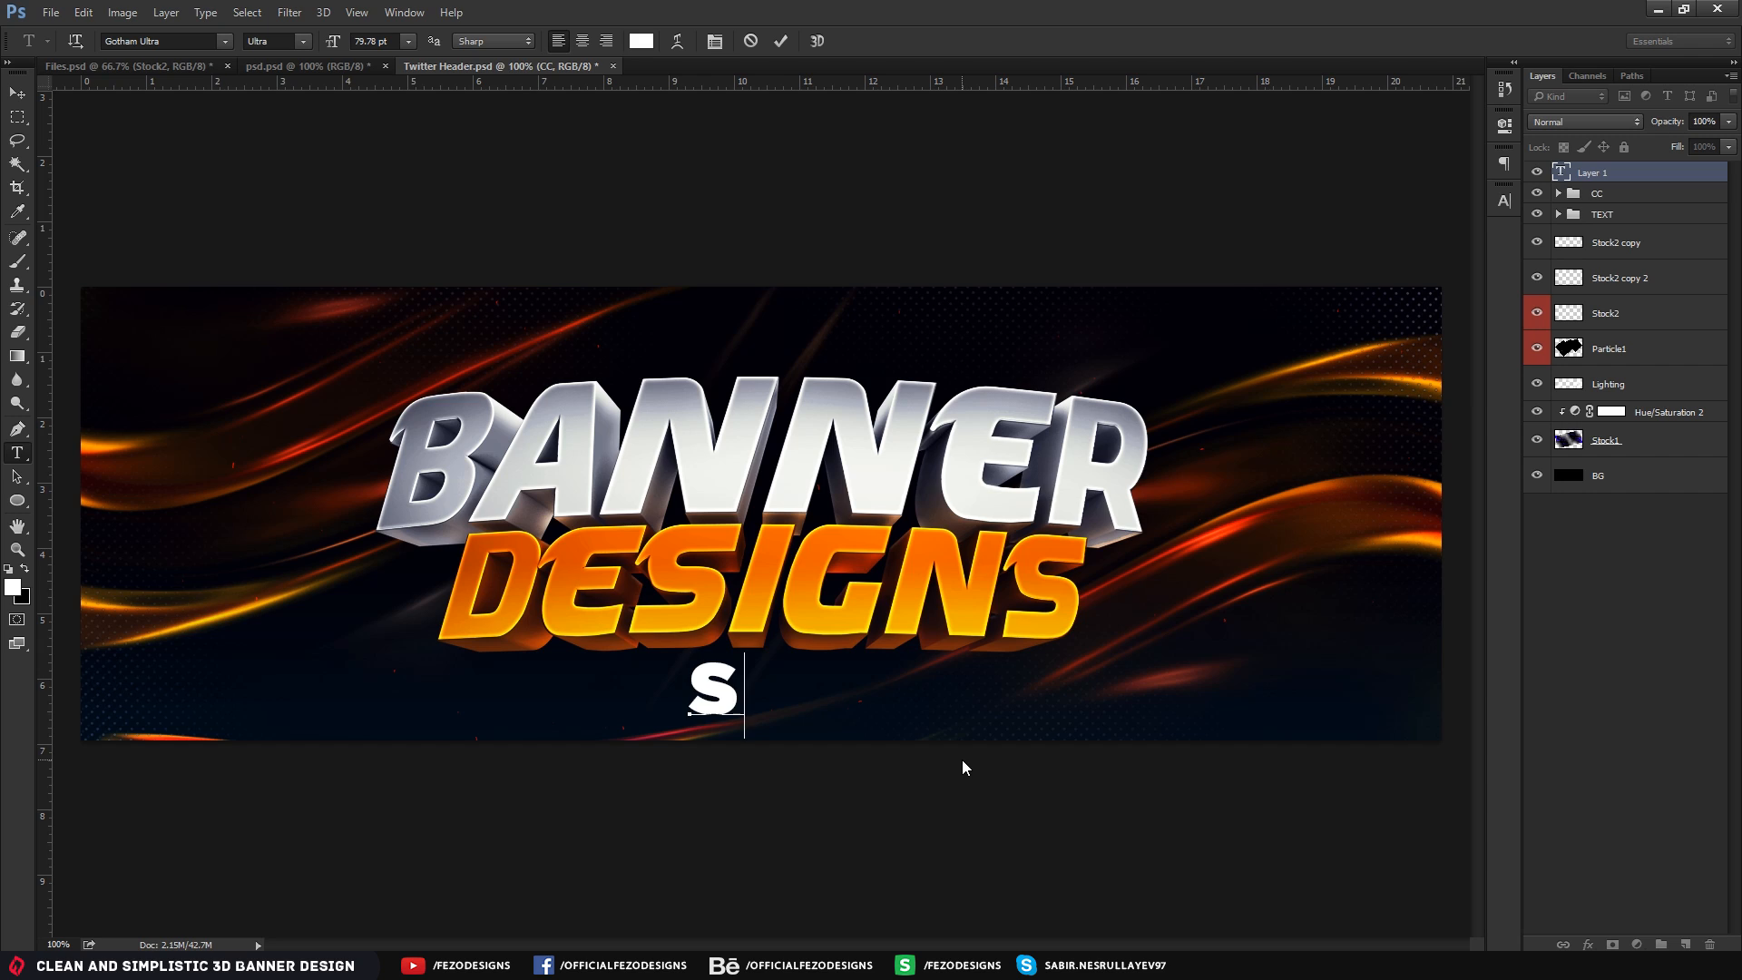
pyautogui.press('BackSpace')
pyautogui.press('BackSpace')
pyautogui.press('BackSpace')
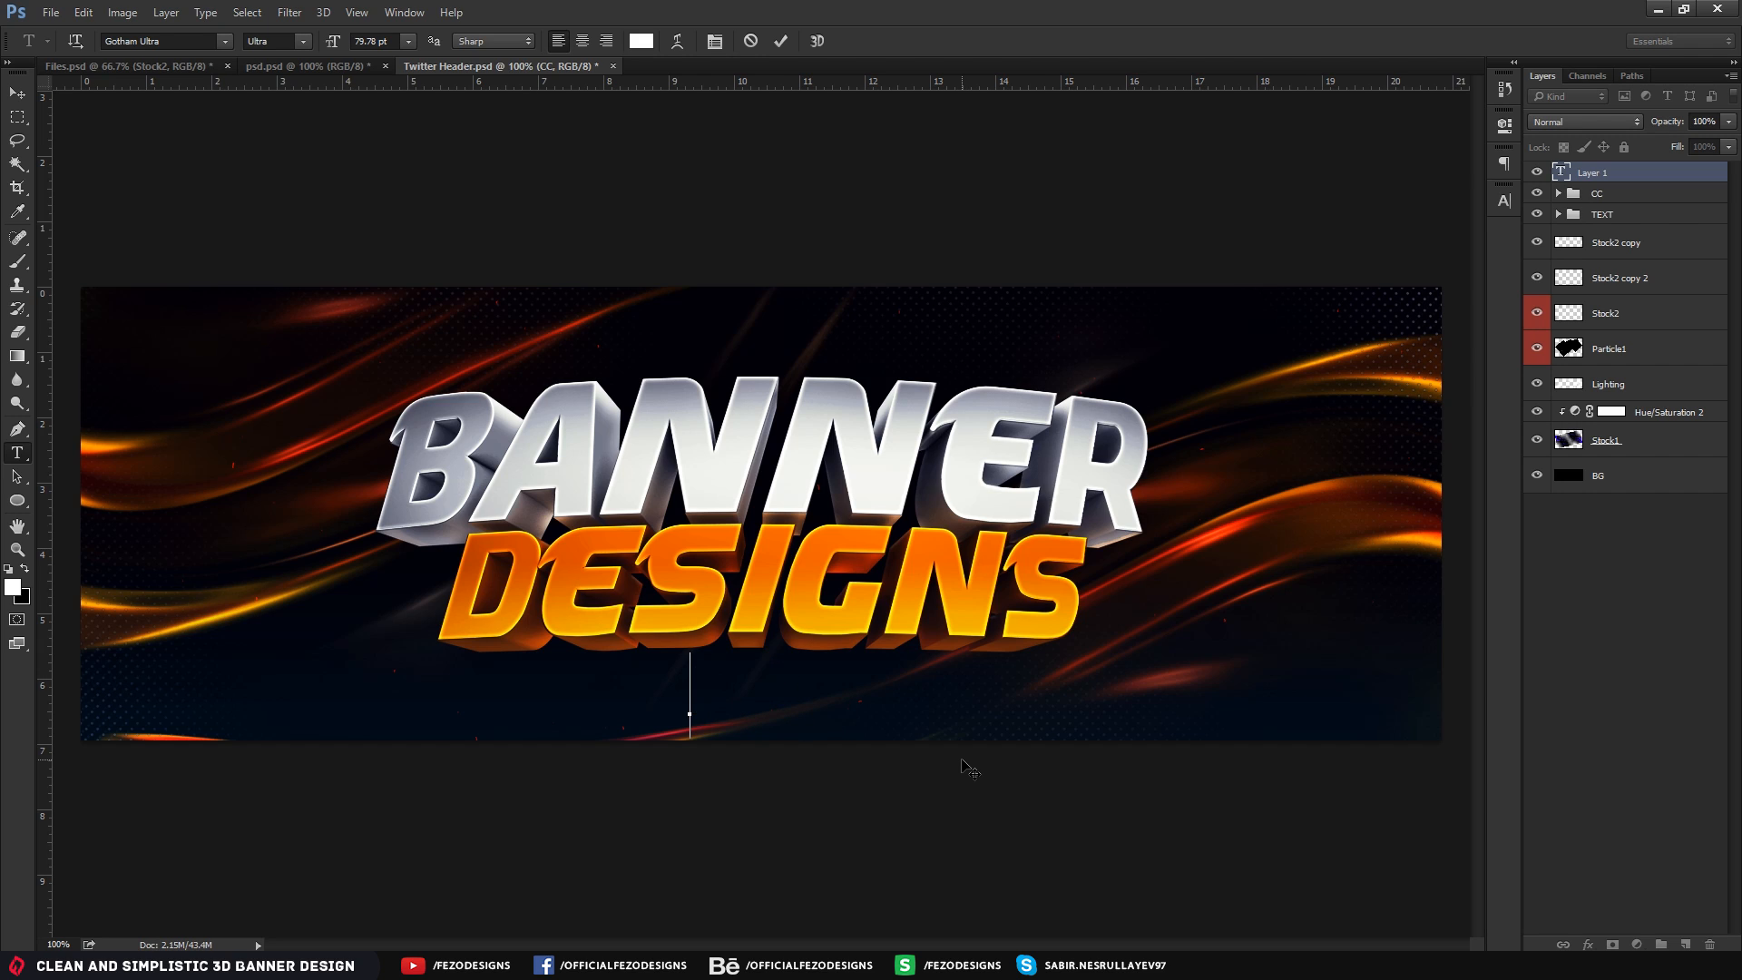
pyautogui.write('STAY CONNECTED')
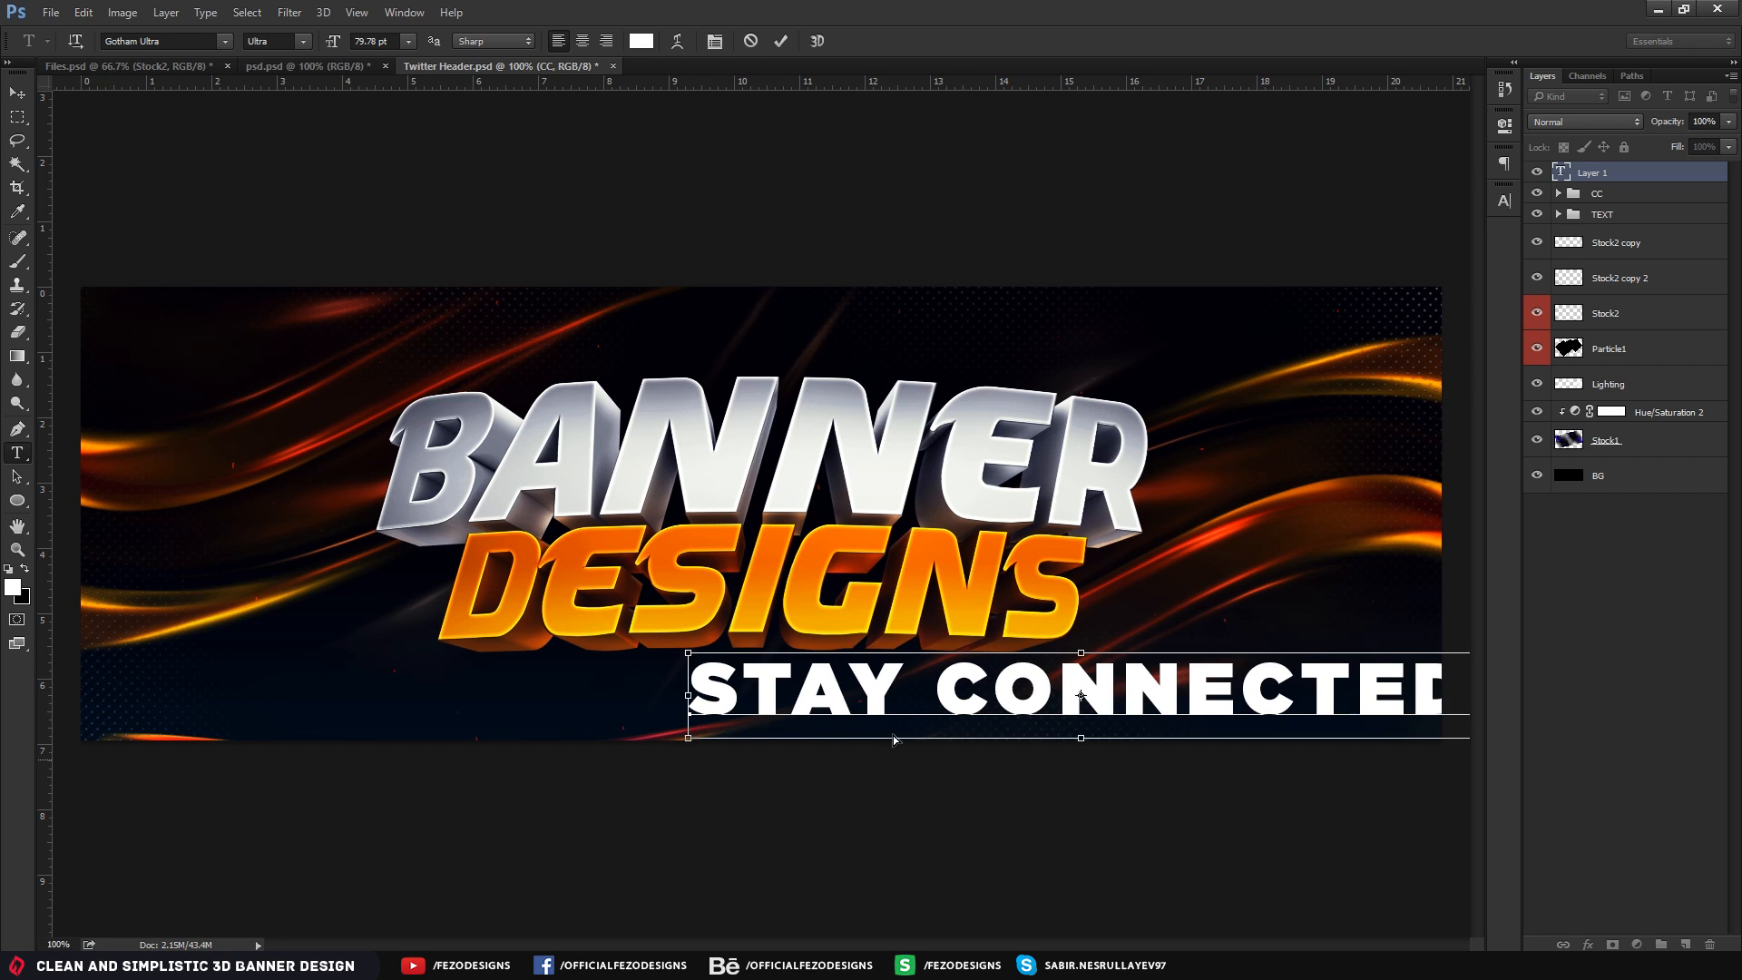
# Change the STAY CONNECTED text's font to Nexa Bold Regular and reduce its size to a small caption
pyautogui.hotkey('ctrl', 'a')
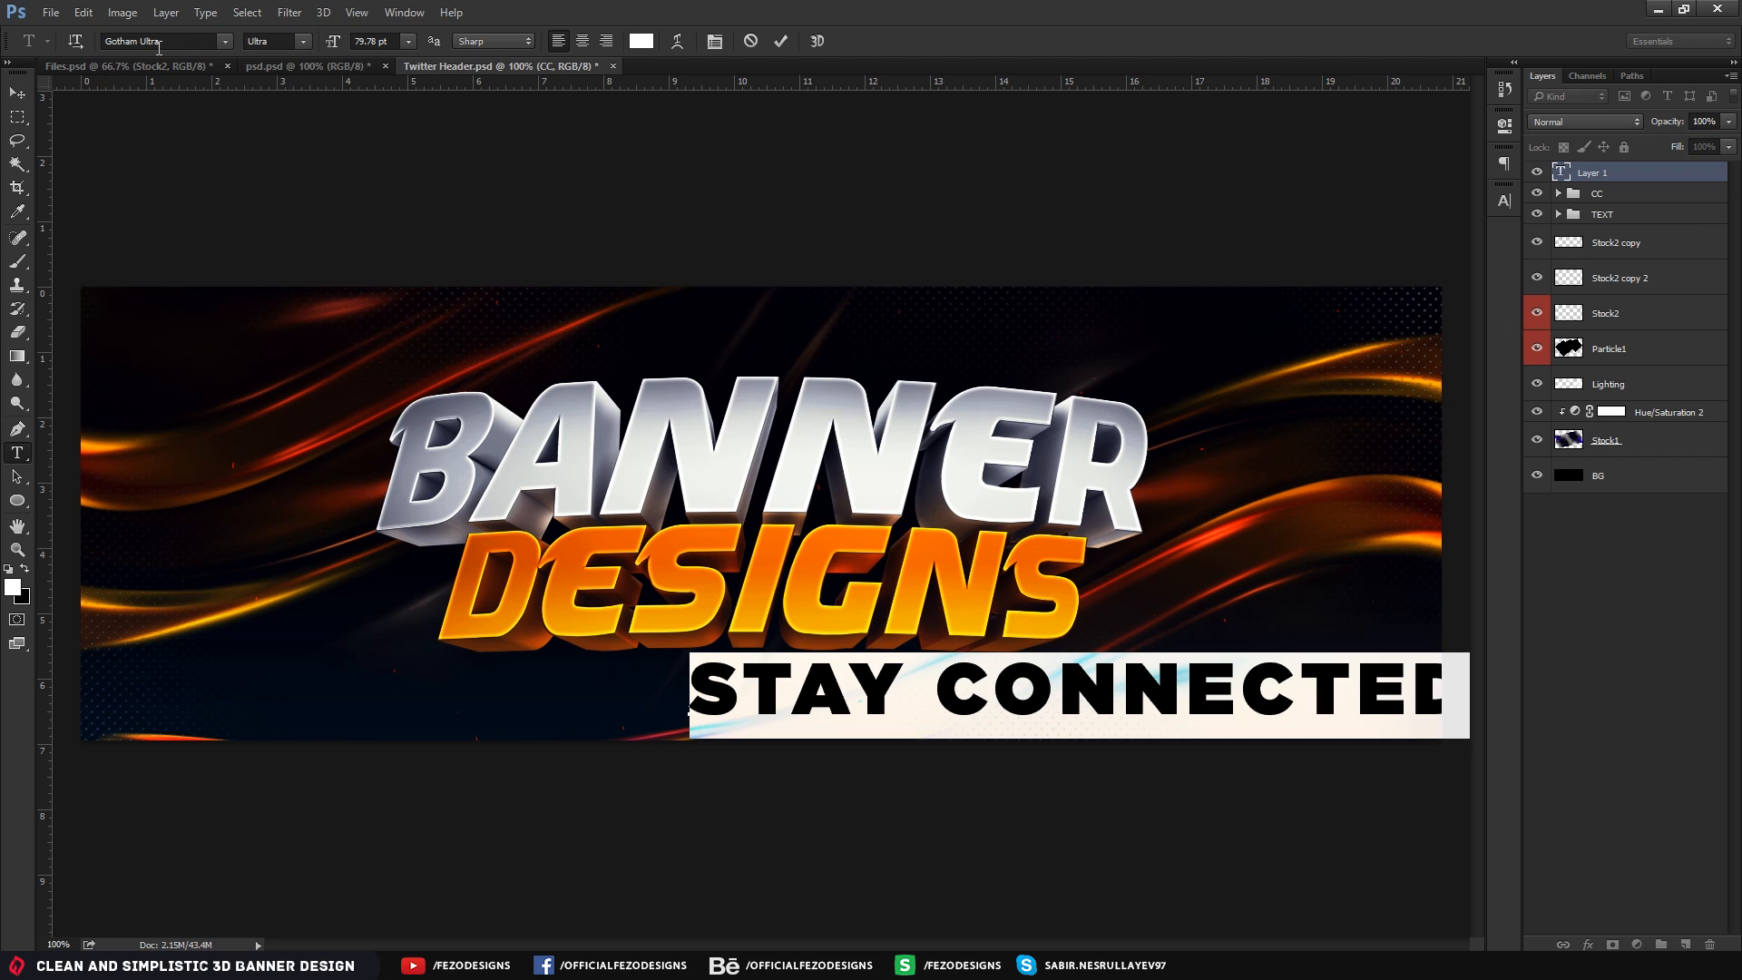
pyautogui.click(160, 43)
pyautogui.write('NEXA')
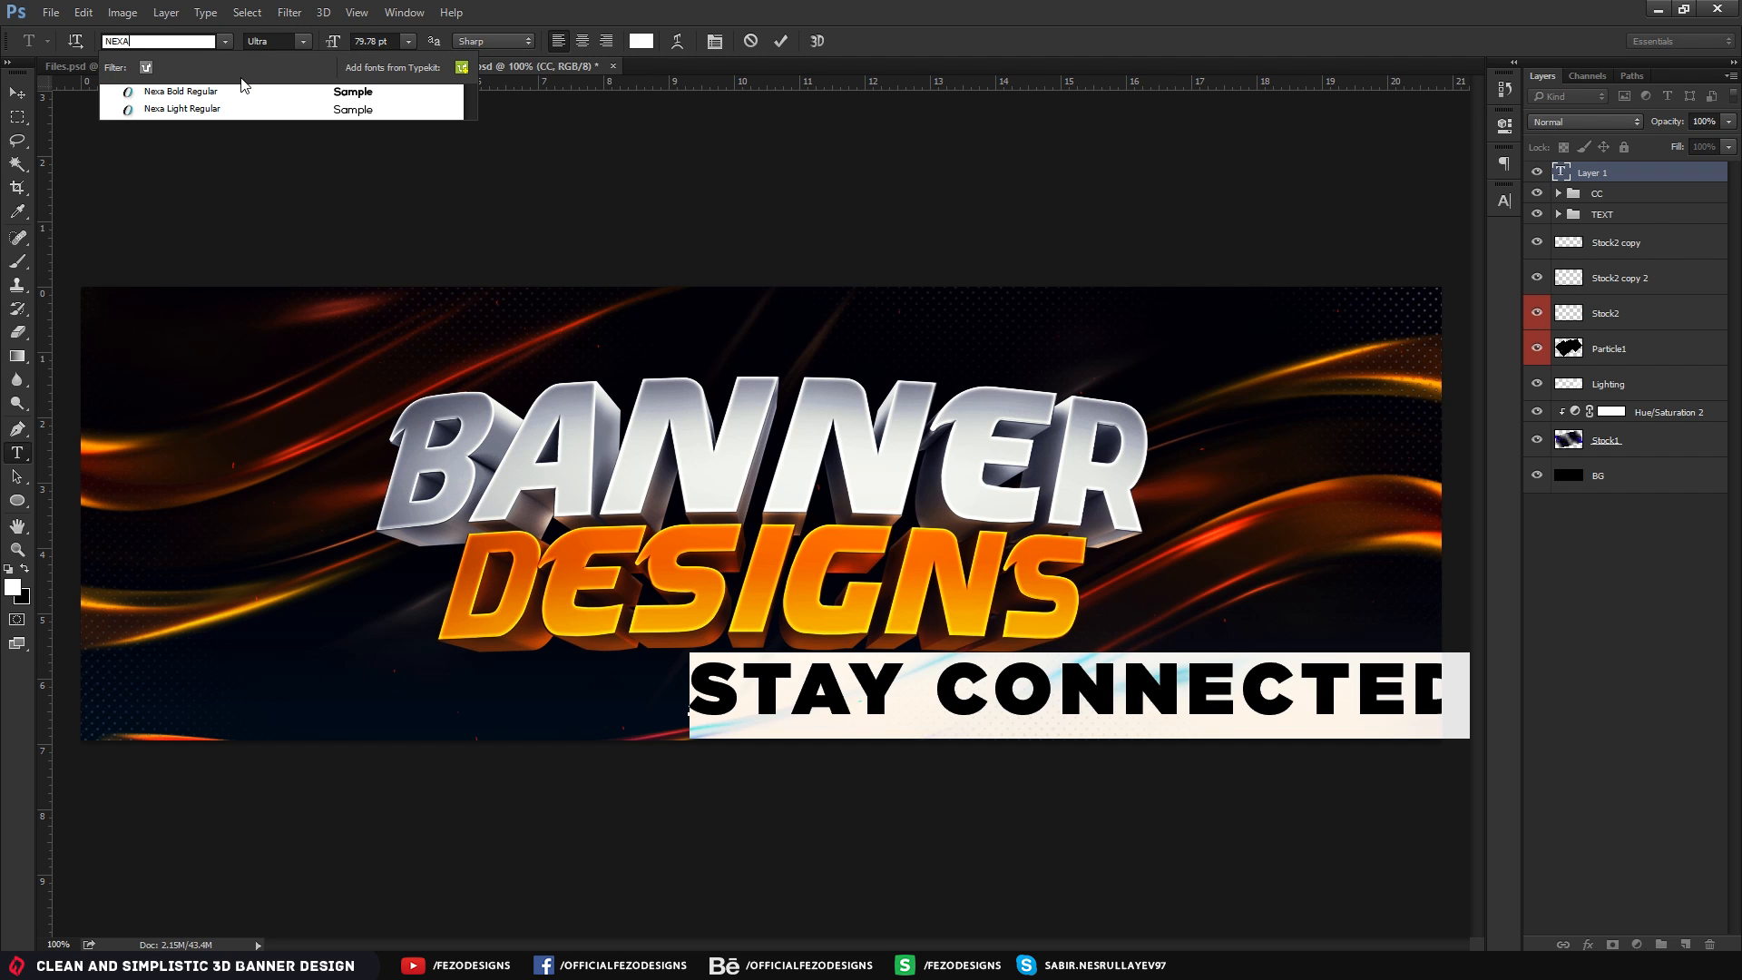
pyautogui.press('Return')
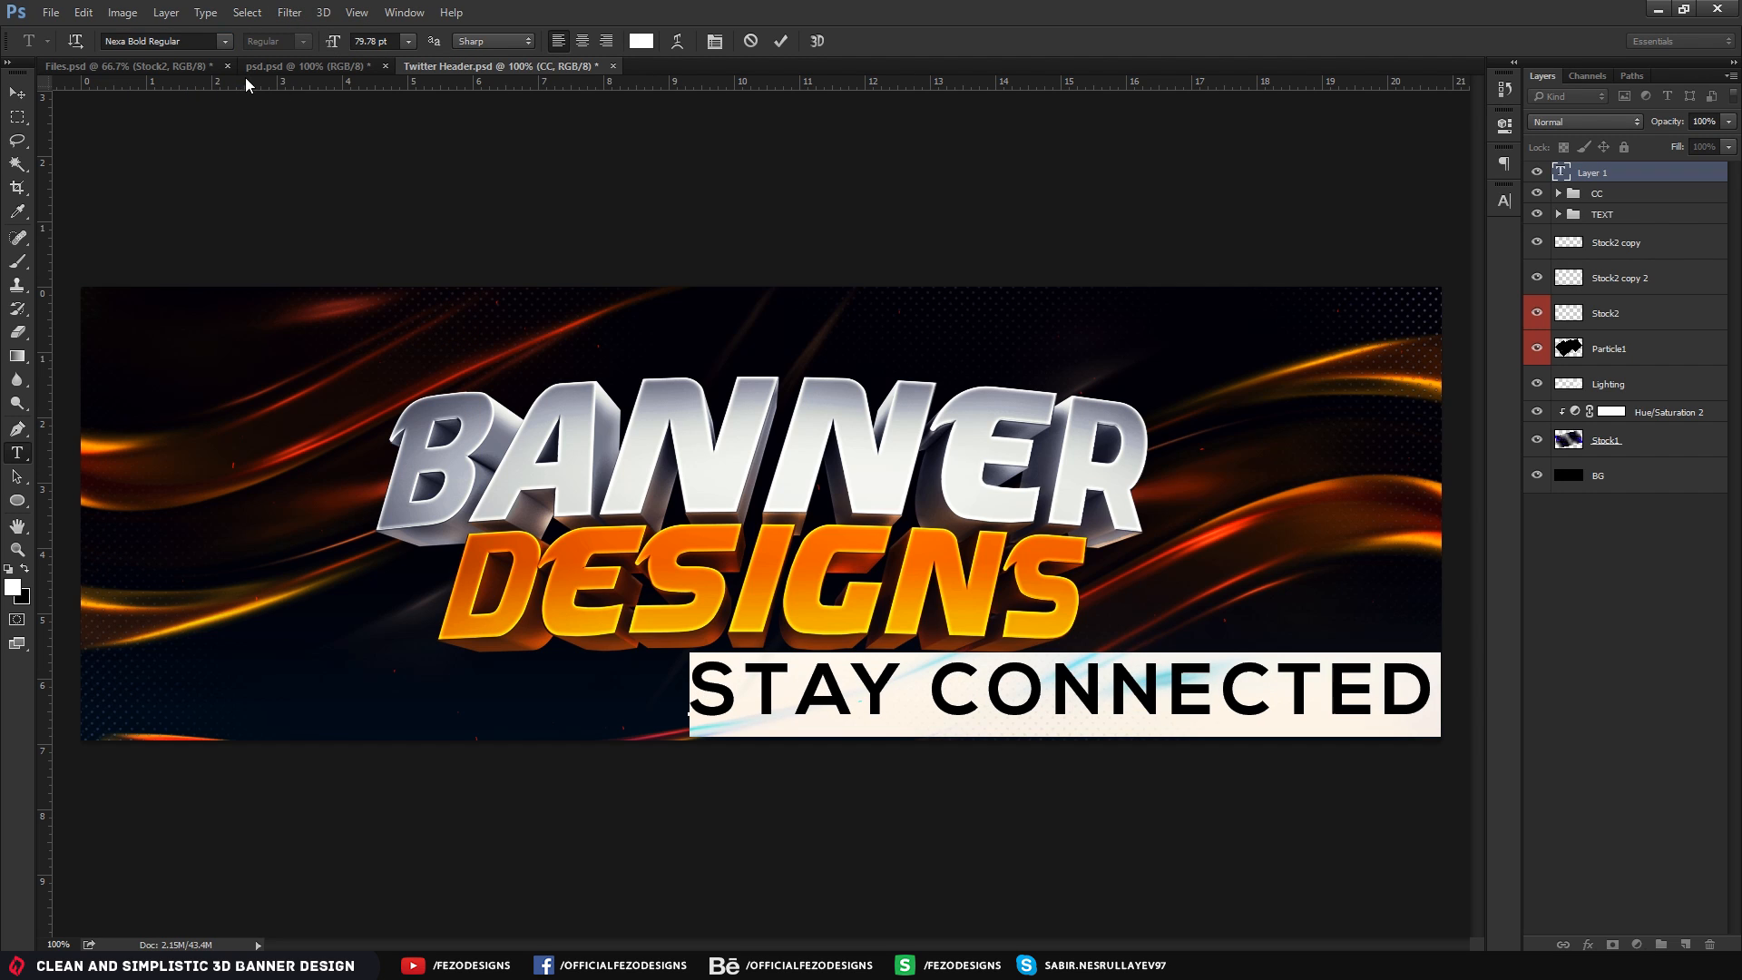
pyautogui.moveTo(334, 43); pyautogui.dragTo(283, 65)
# Move the STAY CONNECTED caption just below DESIGNS and centre it horizontally on the banner
pyautogui.click(17, 95)
pyautogui.moveTo(792, 576); pyautogui.dragTo(788, 542)
pyautogui.hotkey('ctrl', 'a')
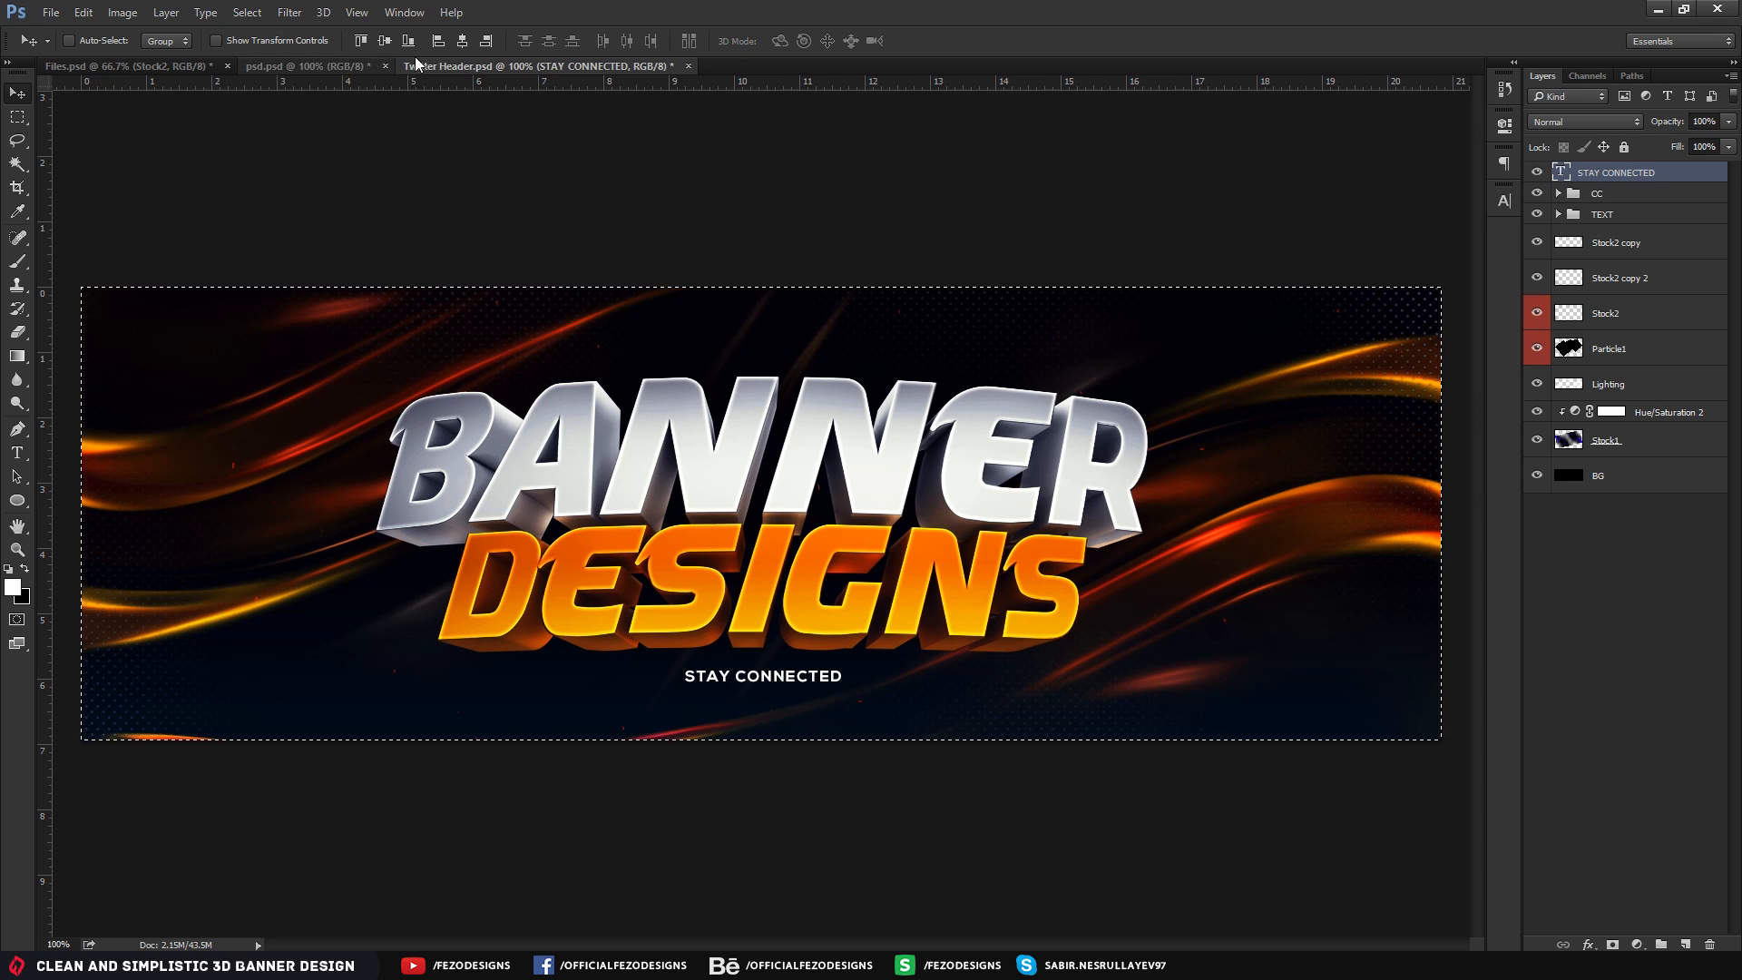
pyautogui.click(464, 46)
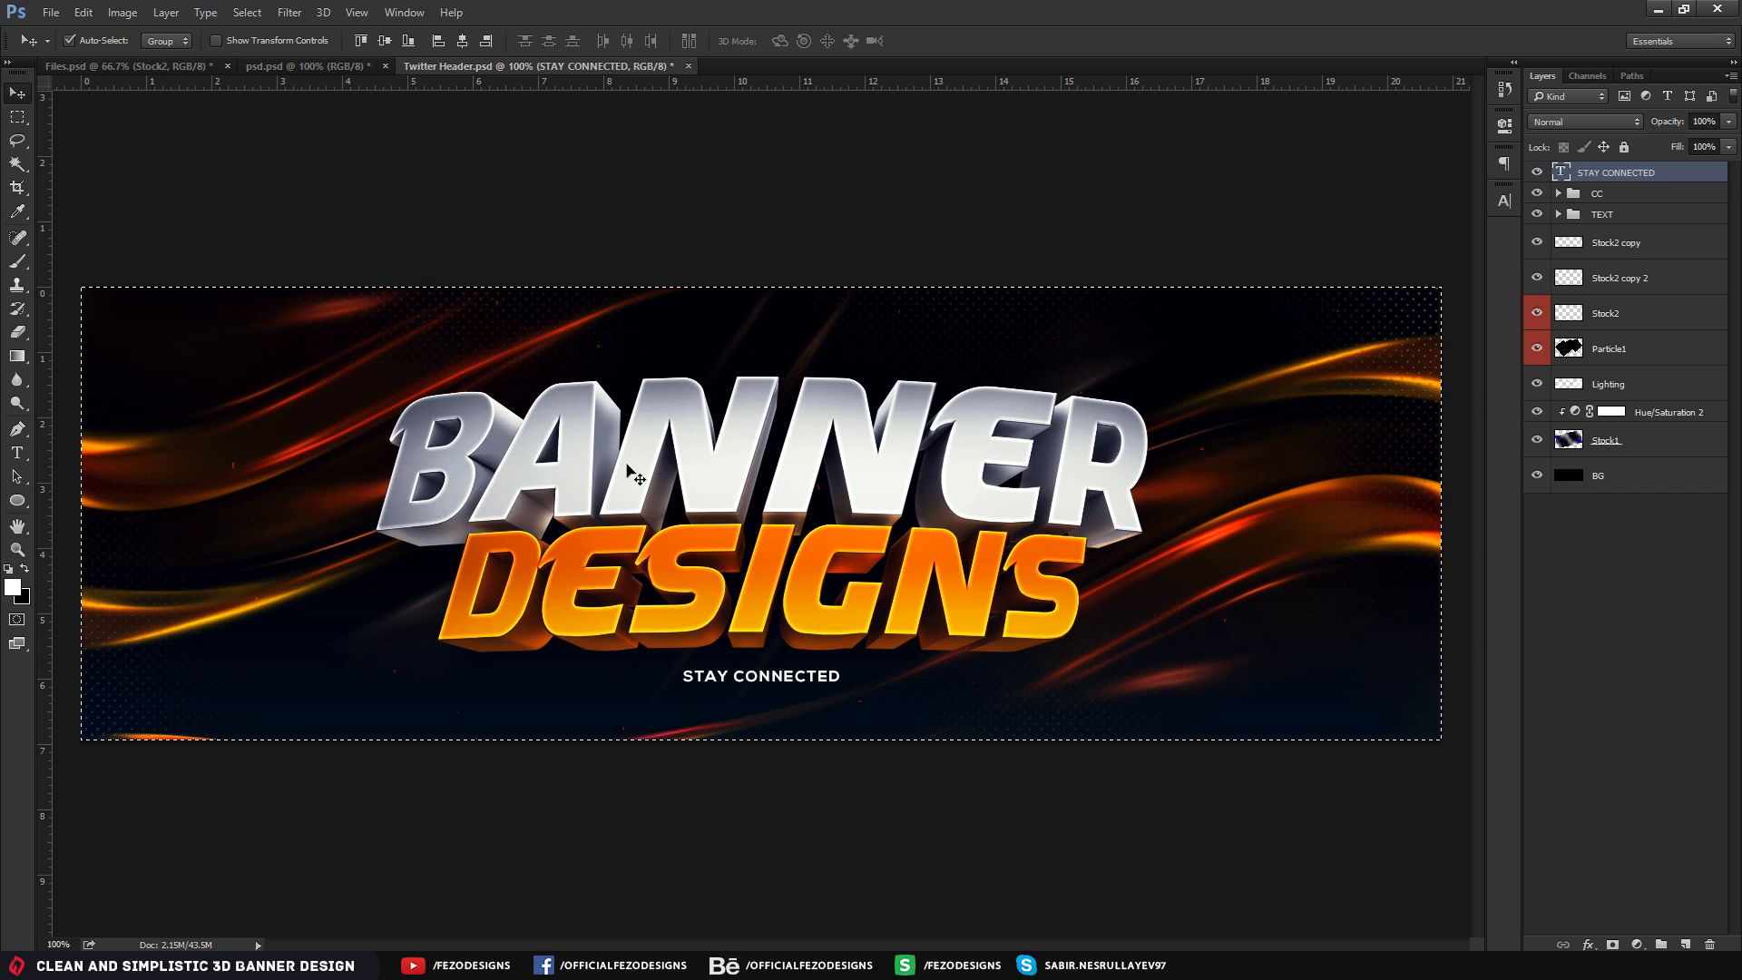
pyautogui.hotkey('ctrl', 'd')
# Warp the STAY CONNECTED text with the horizontal Arc style at 3% bend
pyautogui.click(210, 13)
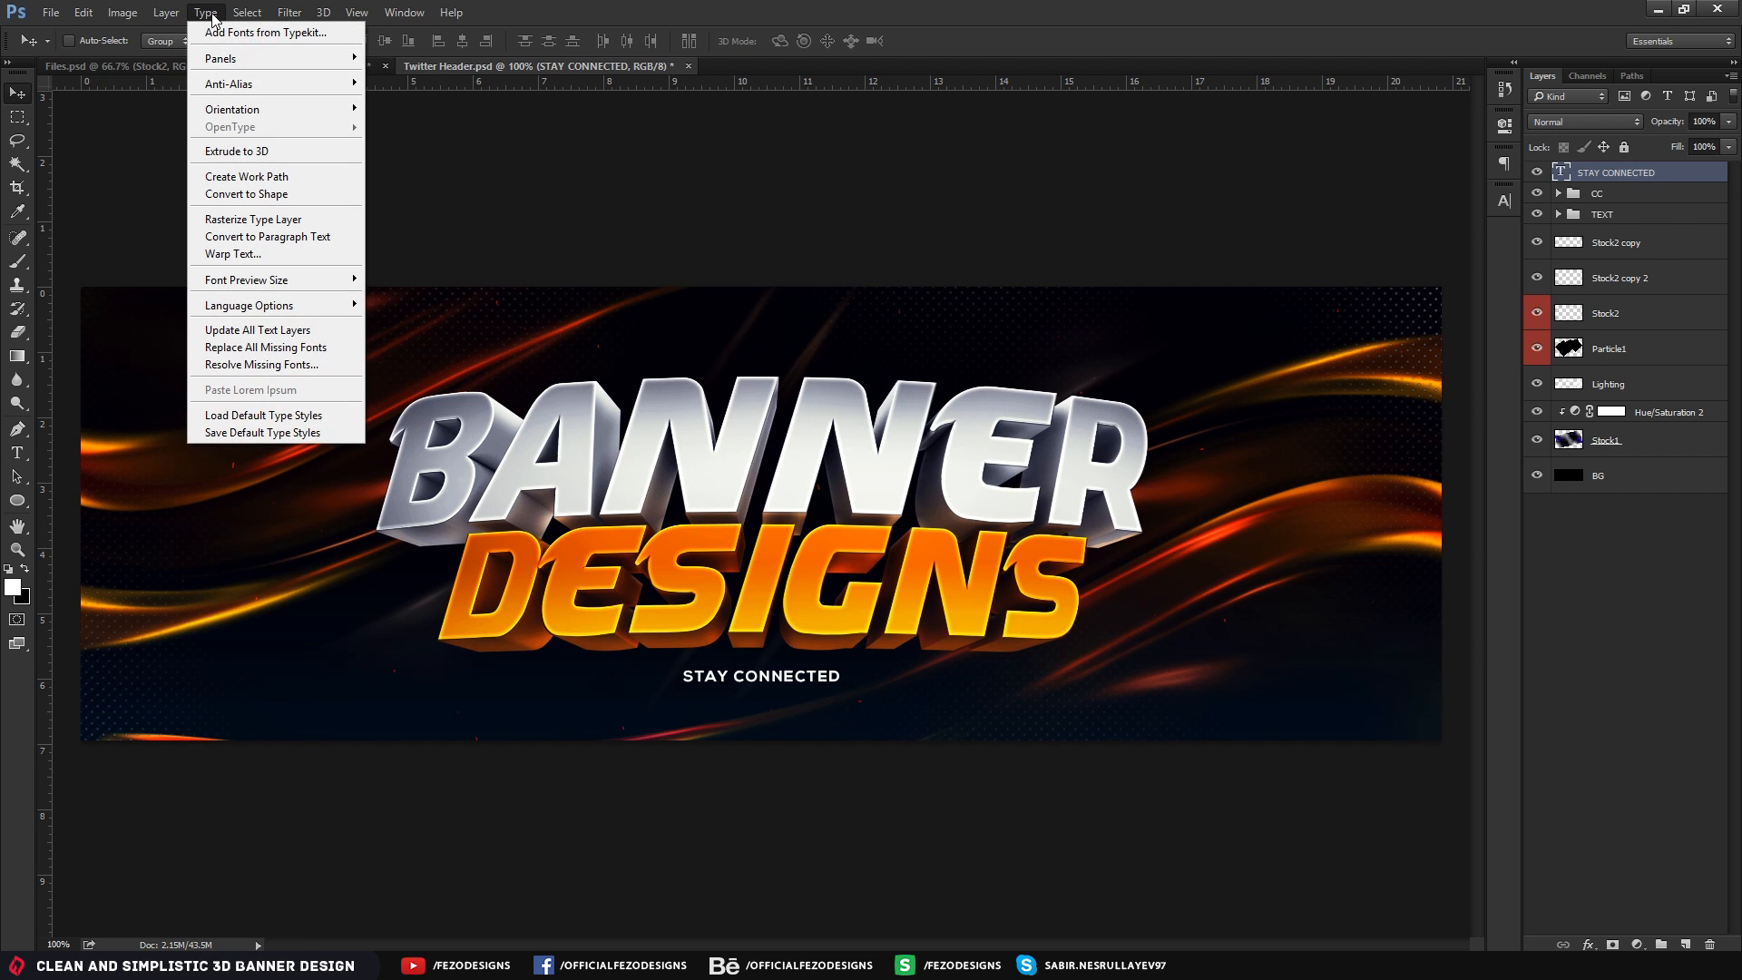
pyautogui.moveTo(247, 13)
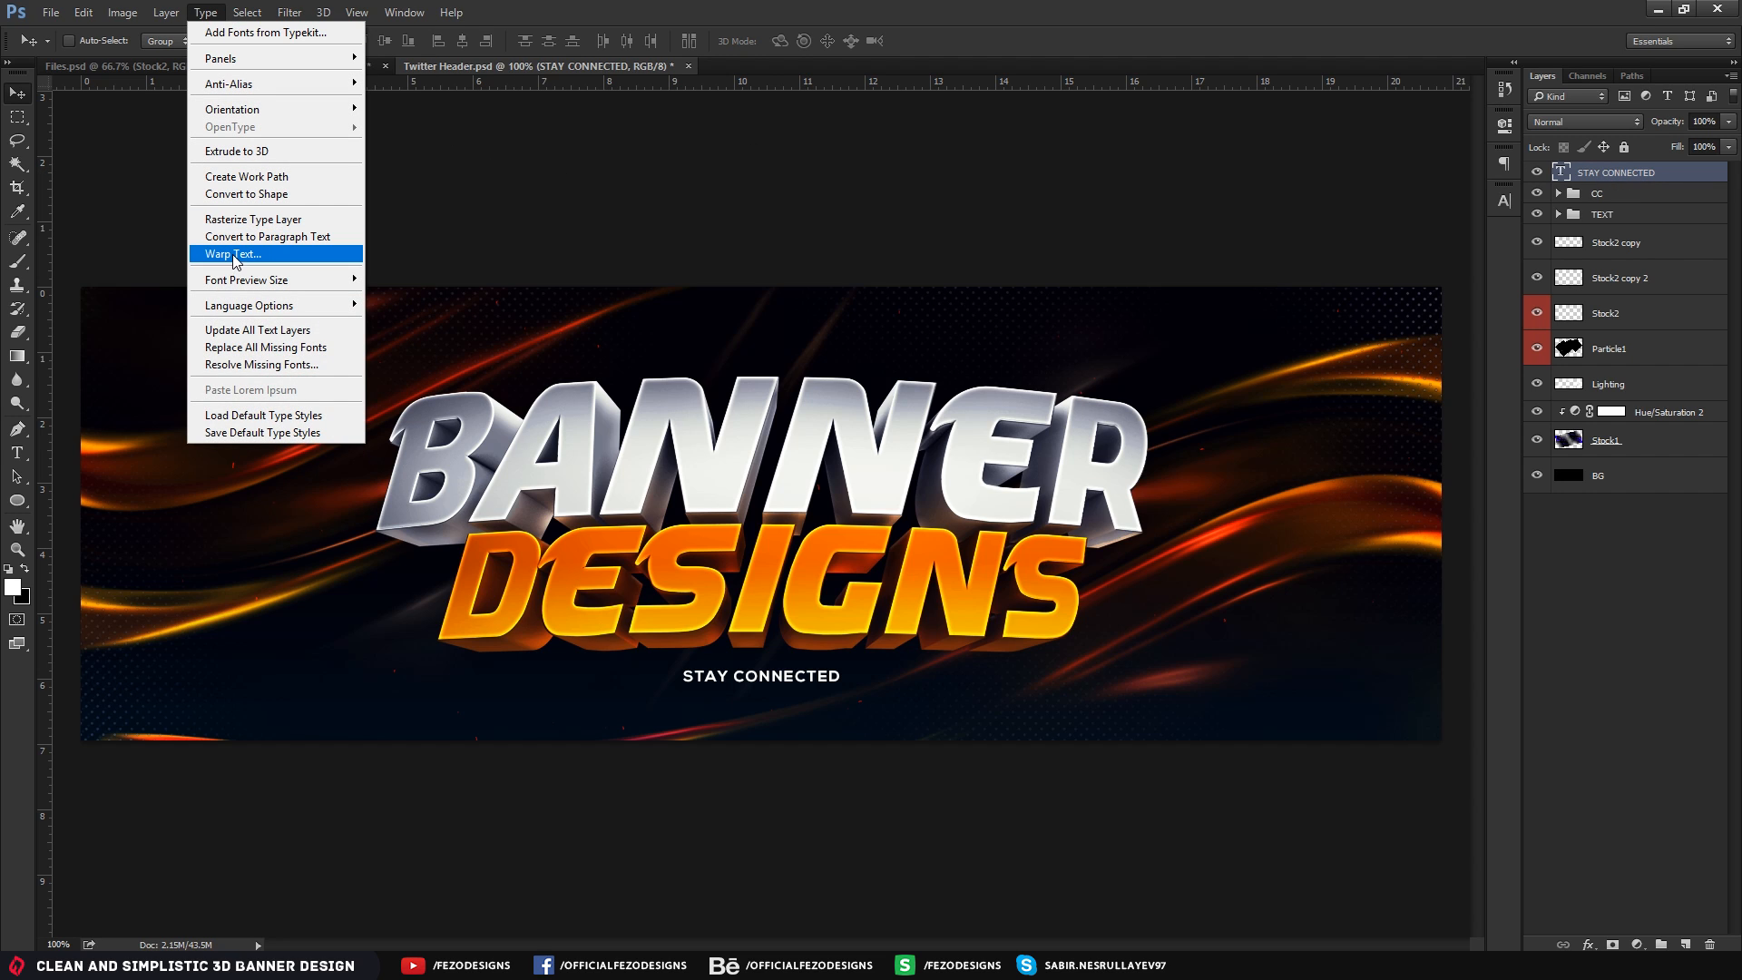
pyautogui.click(234, 256)
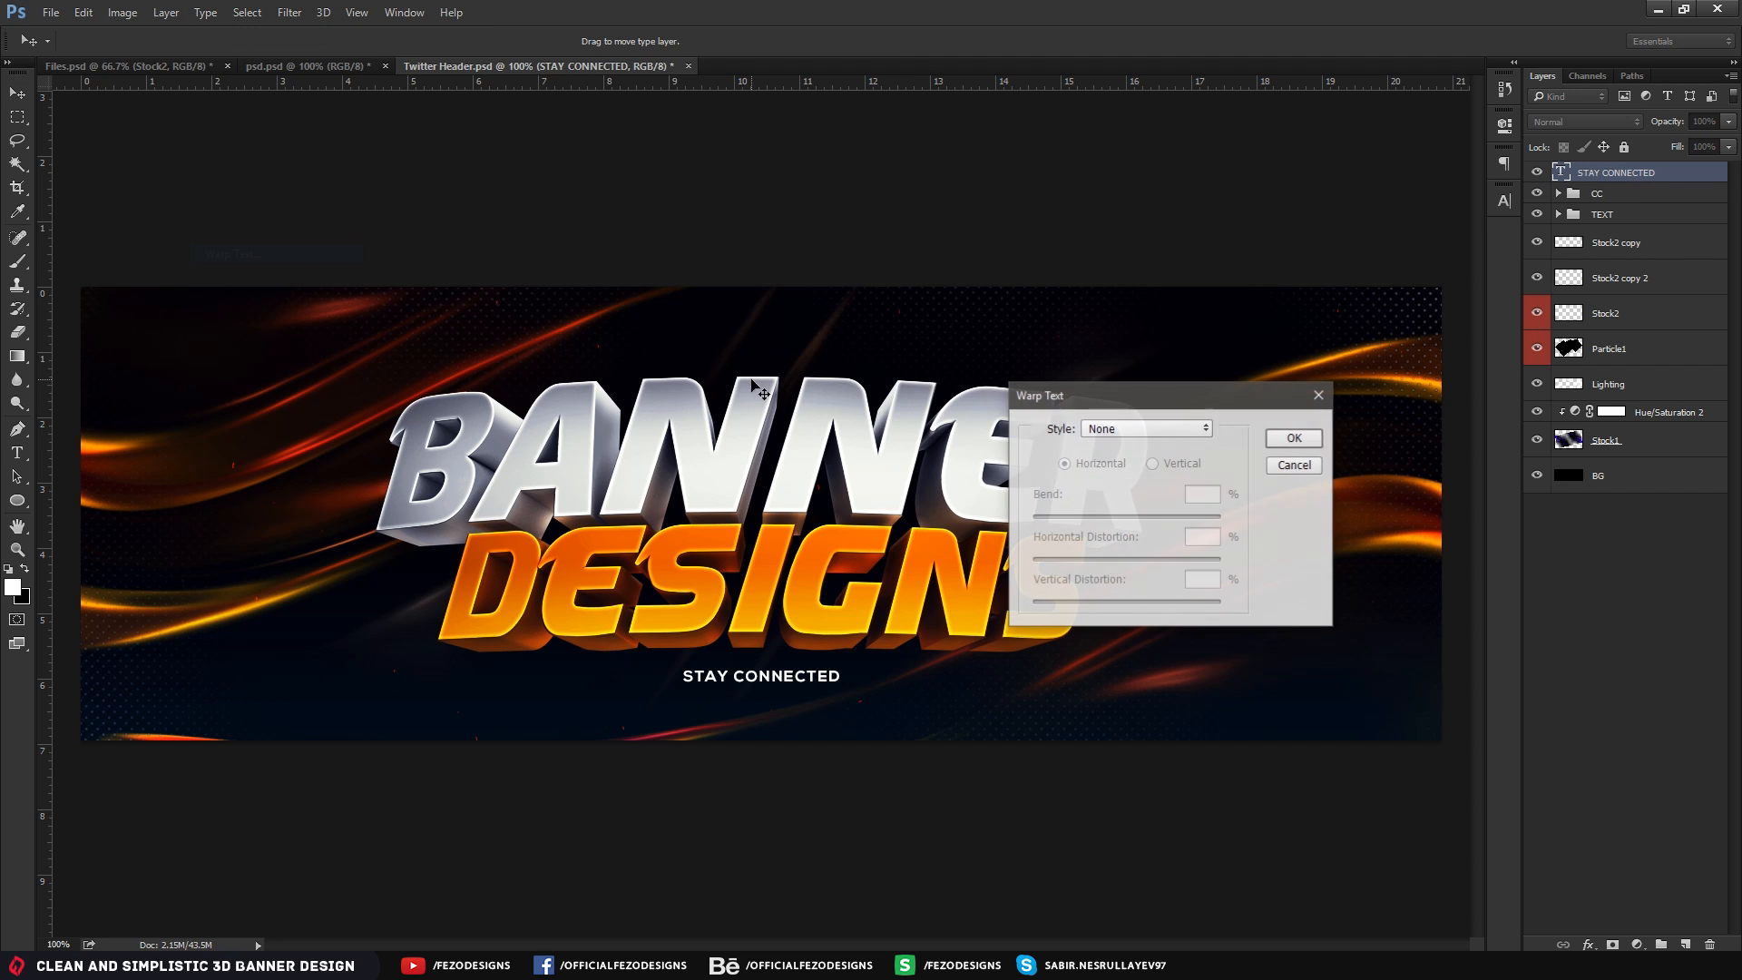
pyautogui.click(1105, 428)
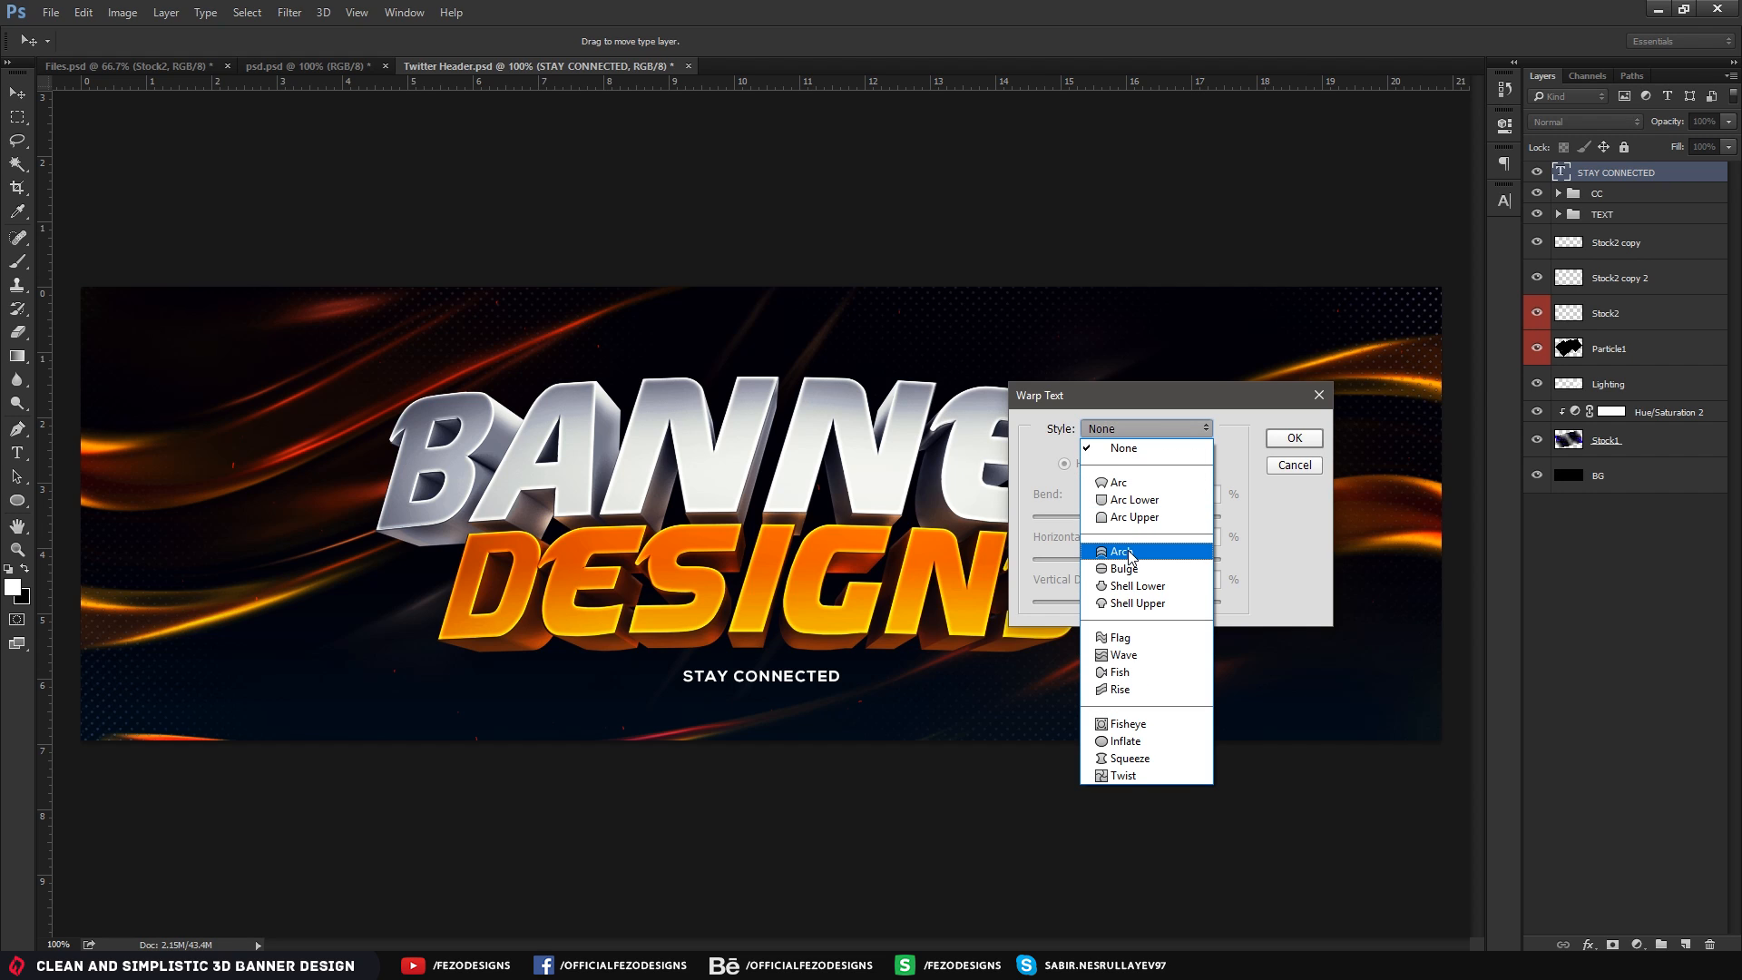
pyautogui.click(1130, 554)
pyautogui.click(1129, 427)
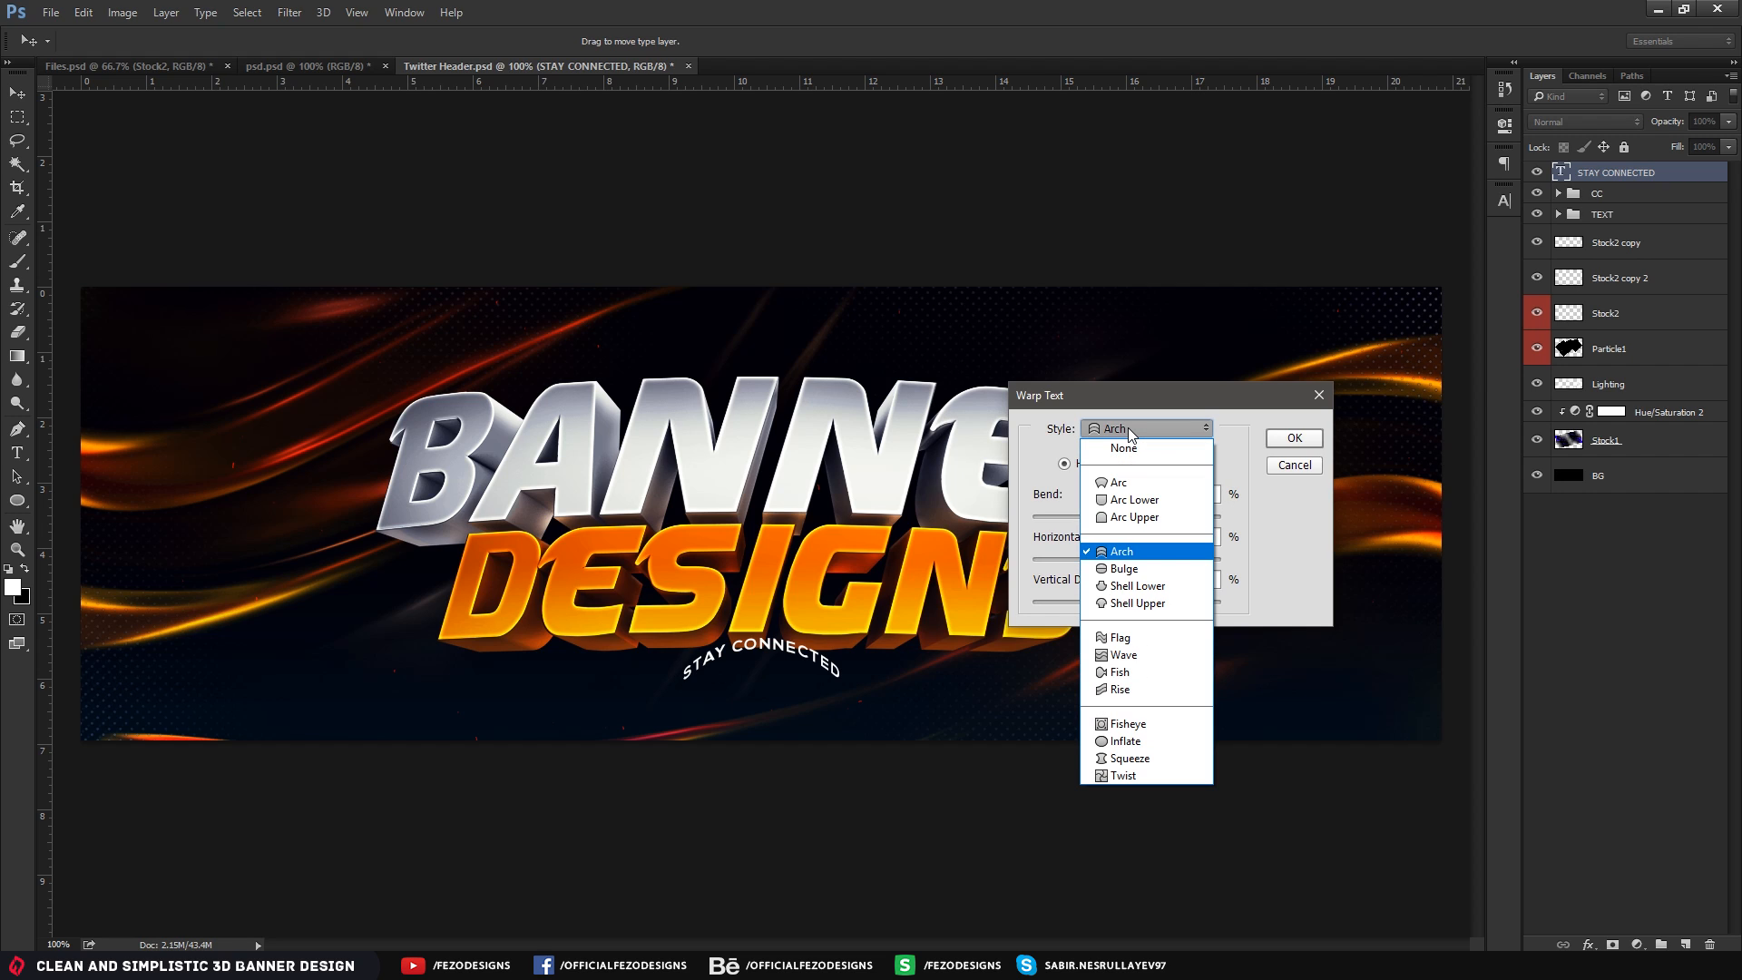
pyautogui.click(1124, 484)
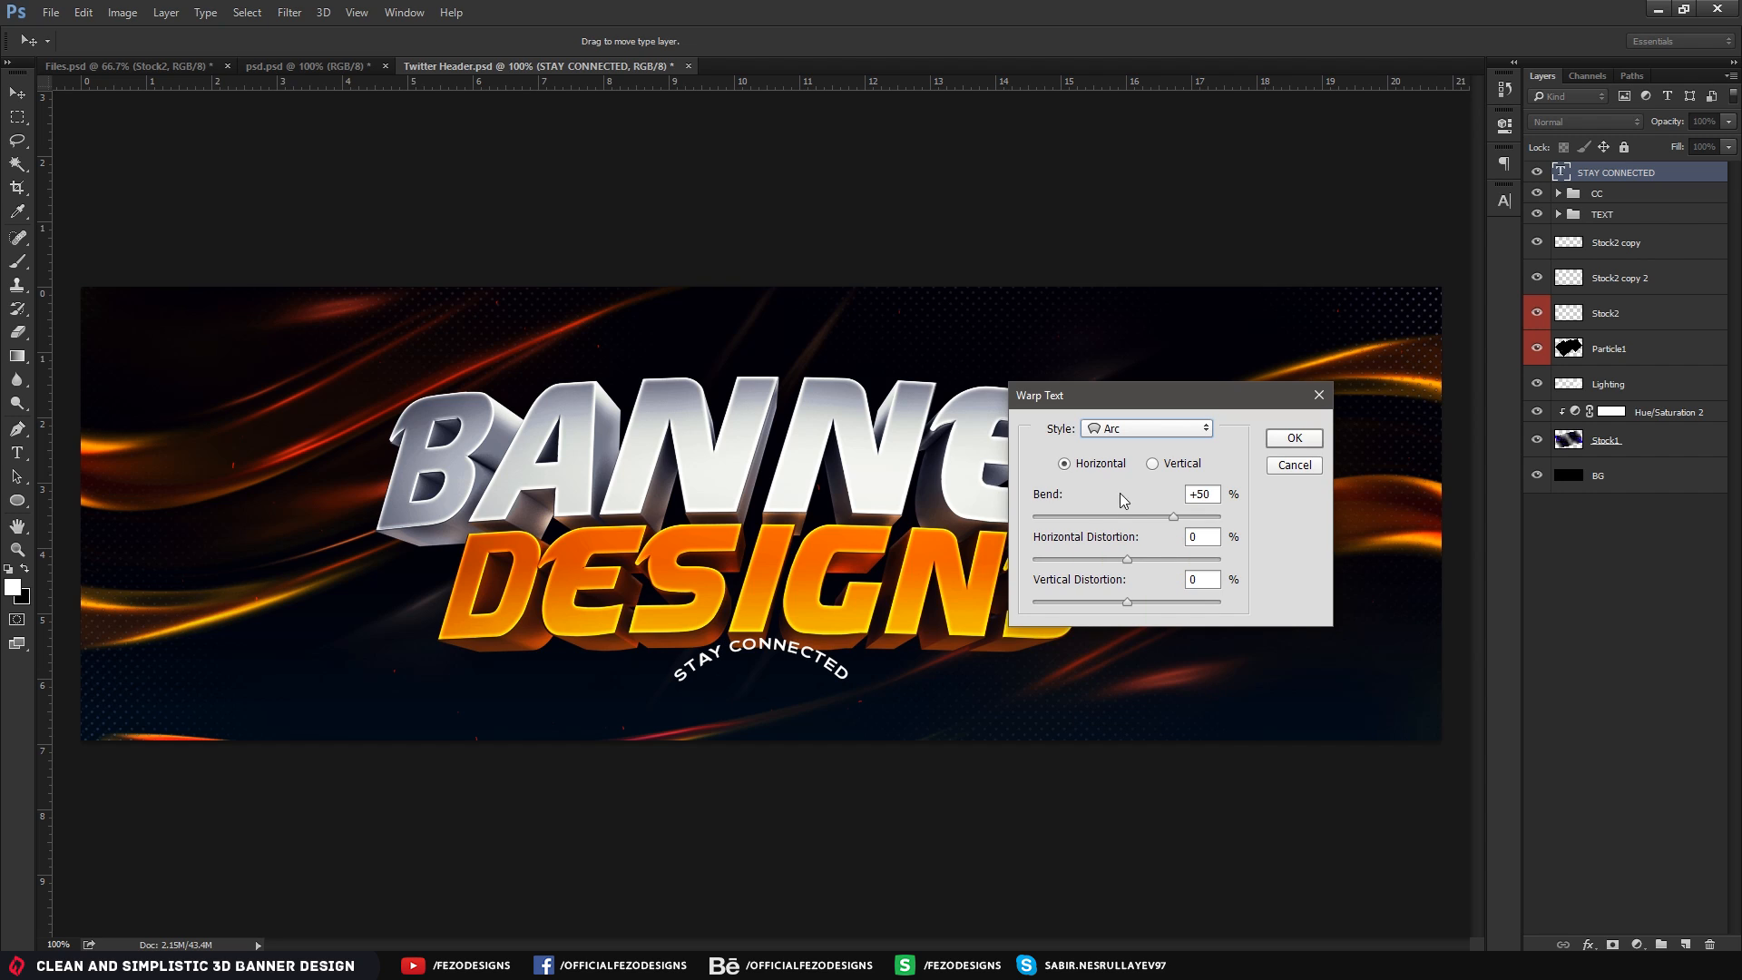
pyautogui.click(1213, 495)
pyautogui.write('3')
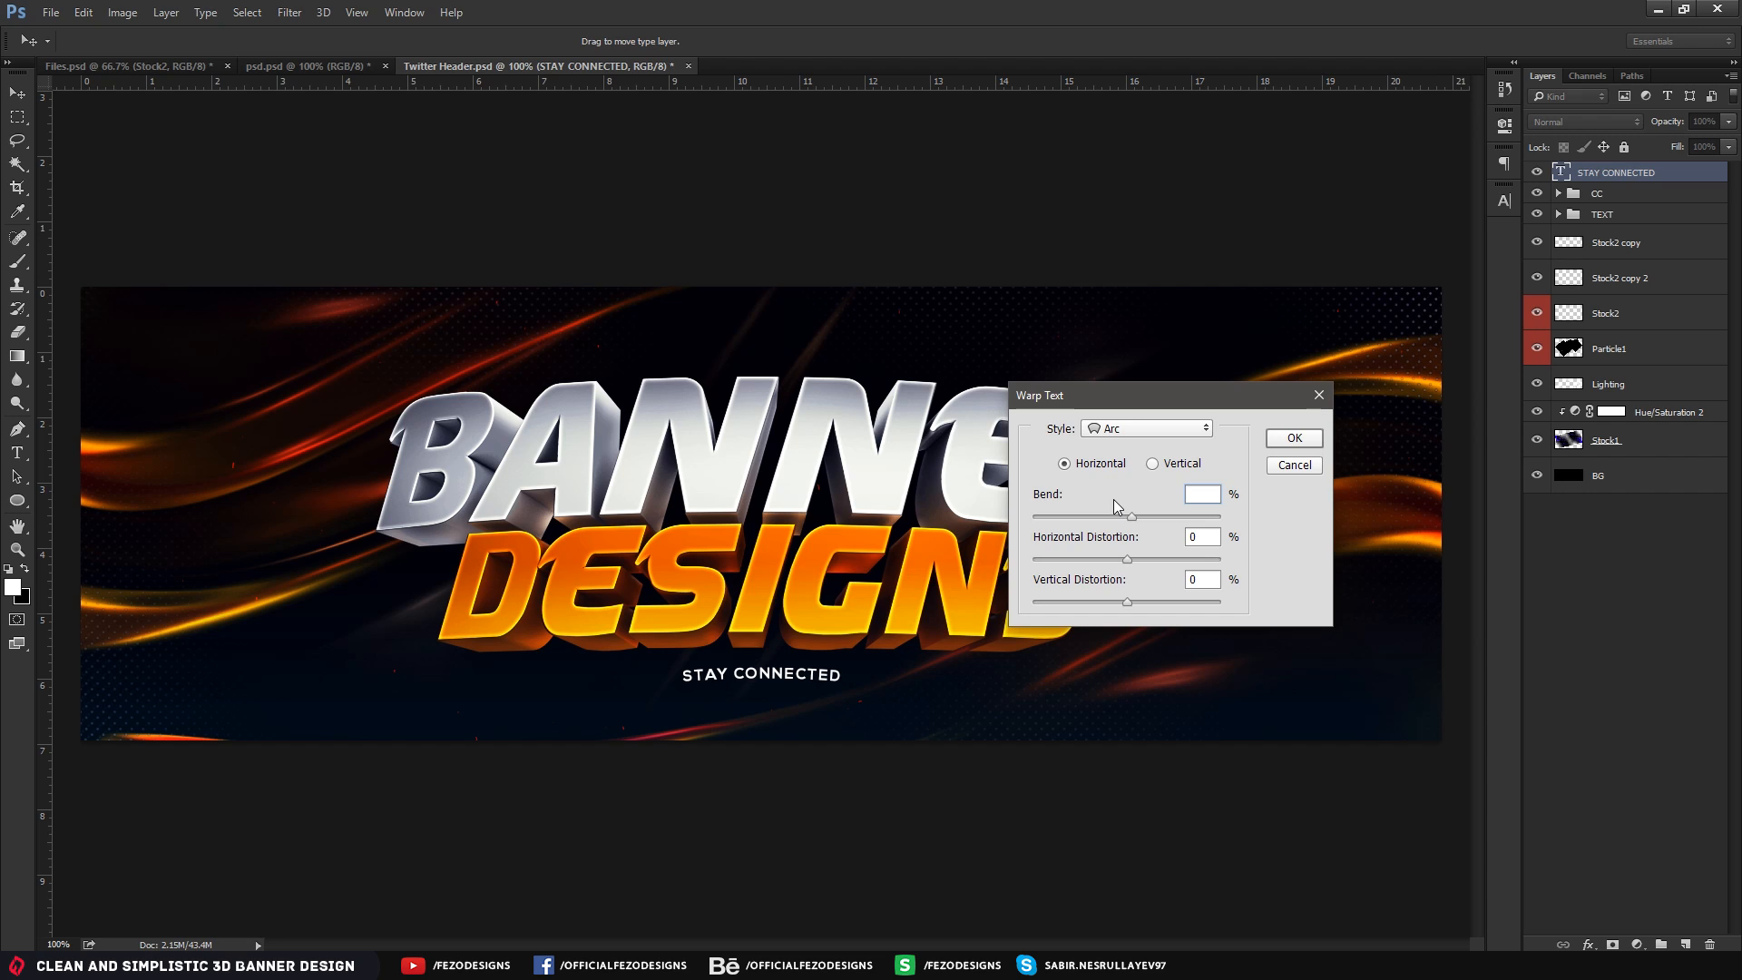
pyautogui.write('4')
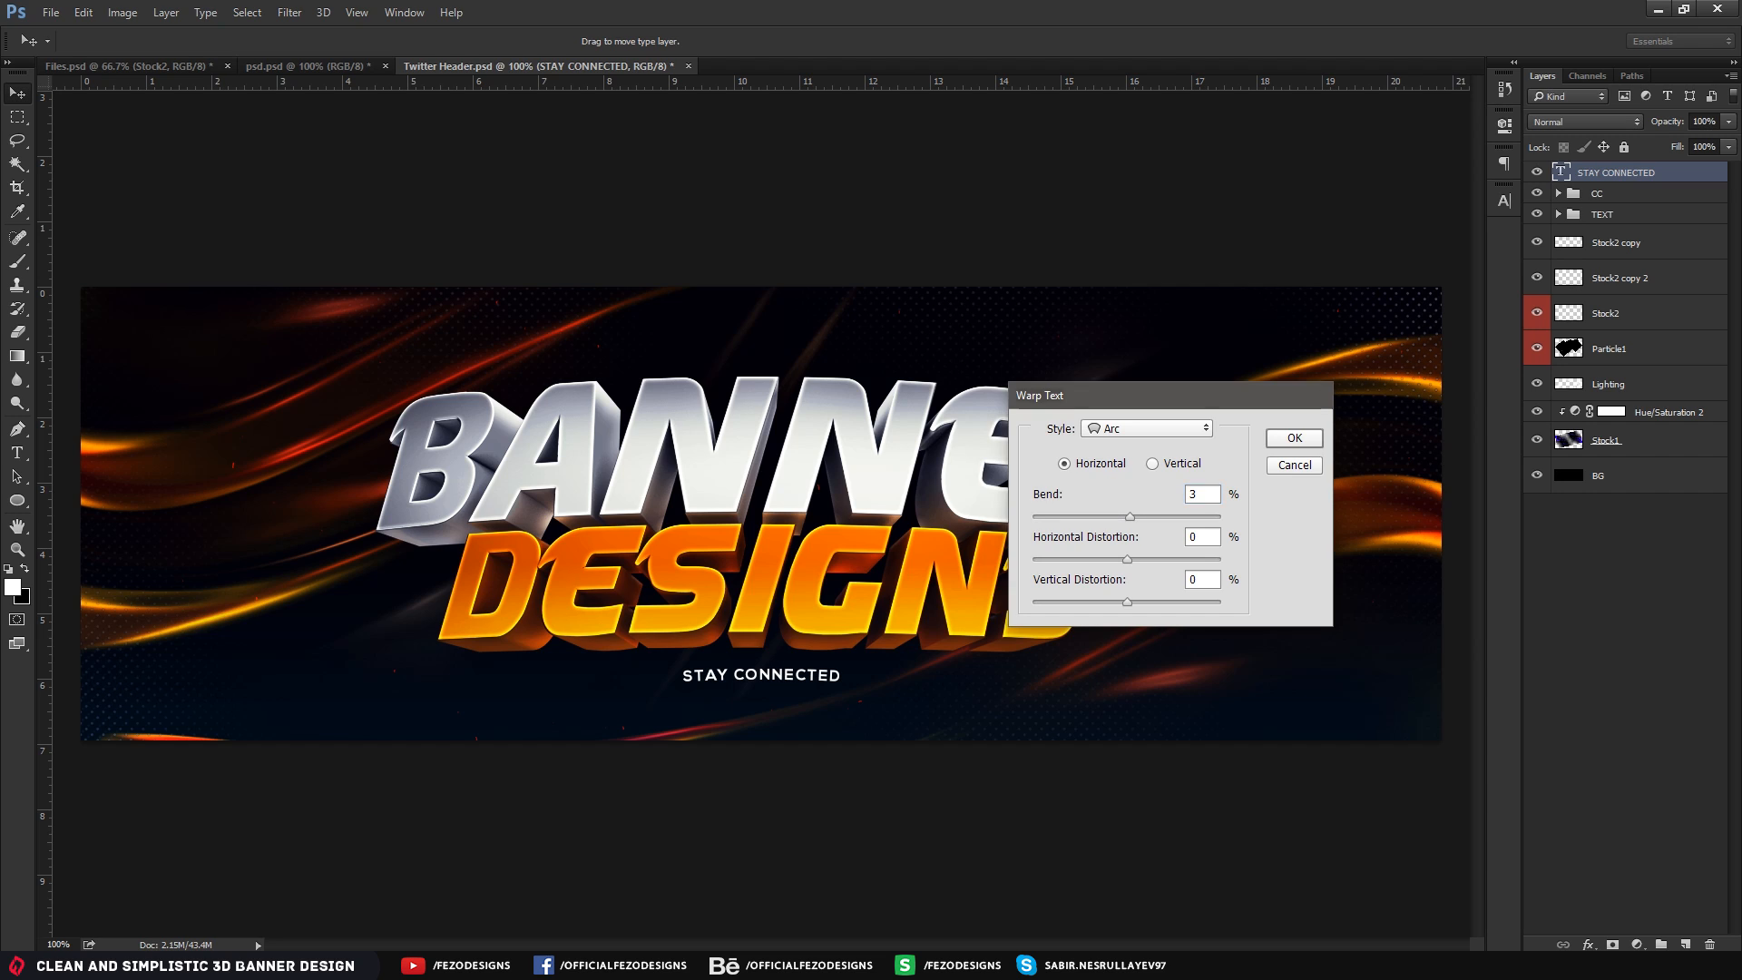
pyautogui.press('Return')
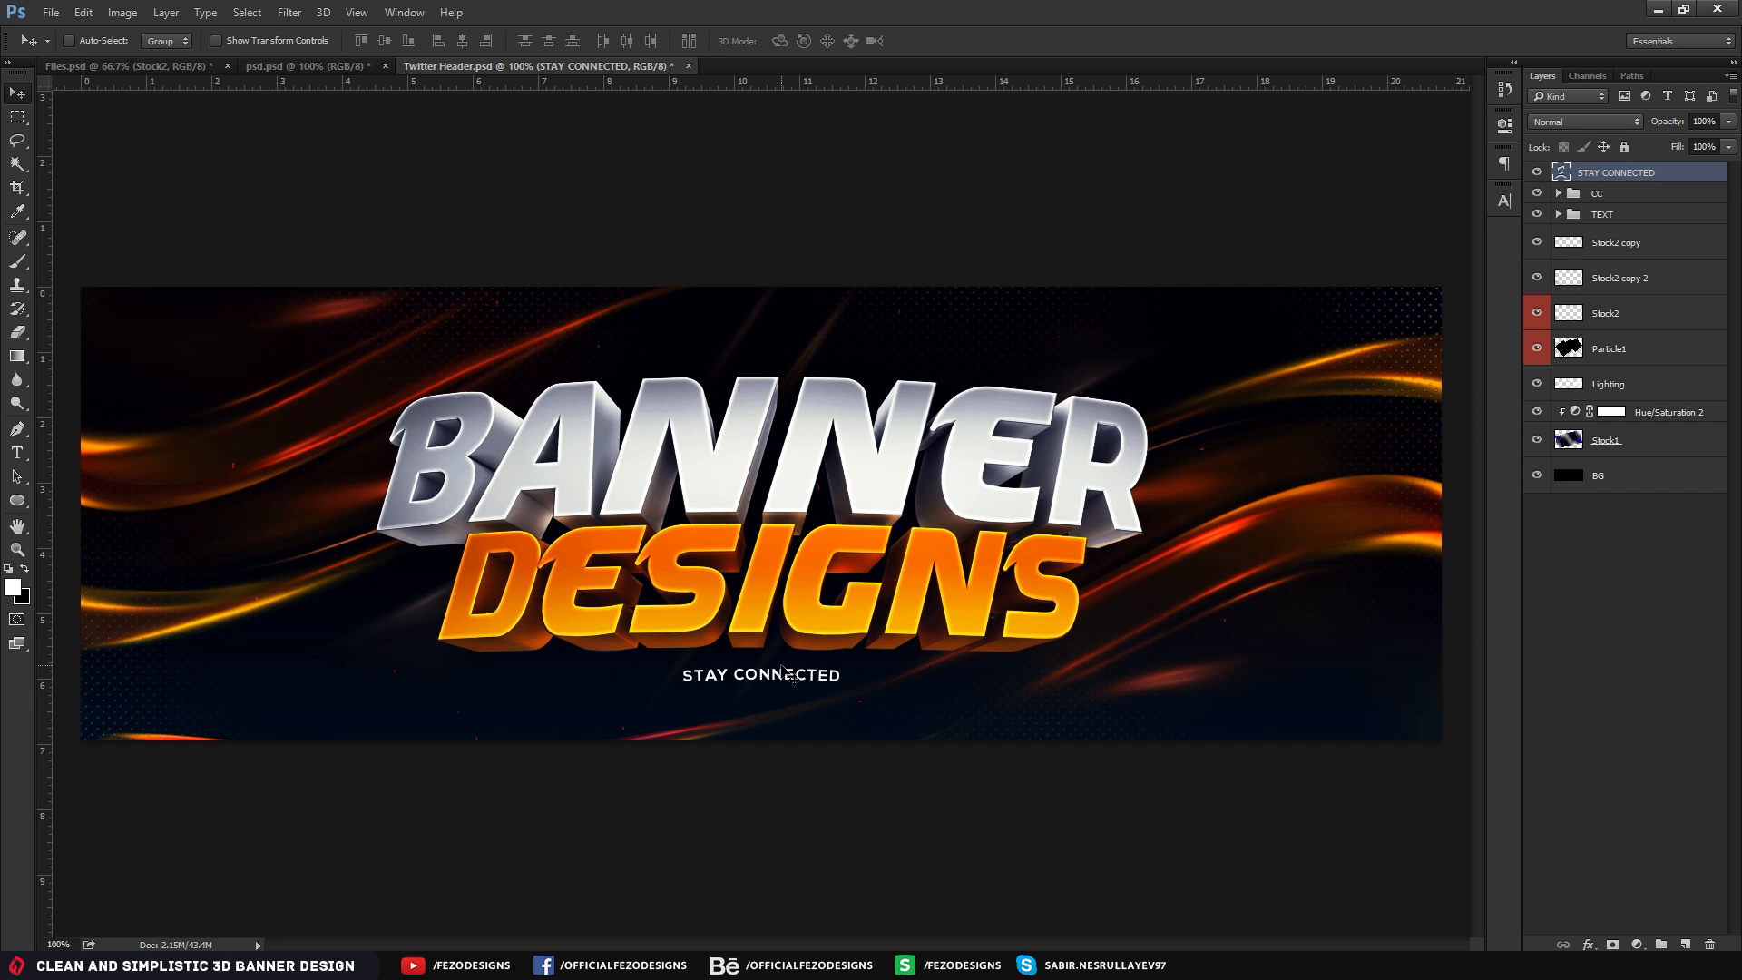
# Nudge the warped STAY CONNECTED caption up 6 pixels, closer to the DESIGNS lettering
pyautogui.press('Up')
pyautogui.press('Up')
pyautogui.press('Up')
pyautogui.press('Up')
pyautogui.press('Up')
pyautogui.press('Up')
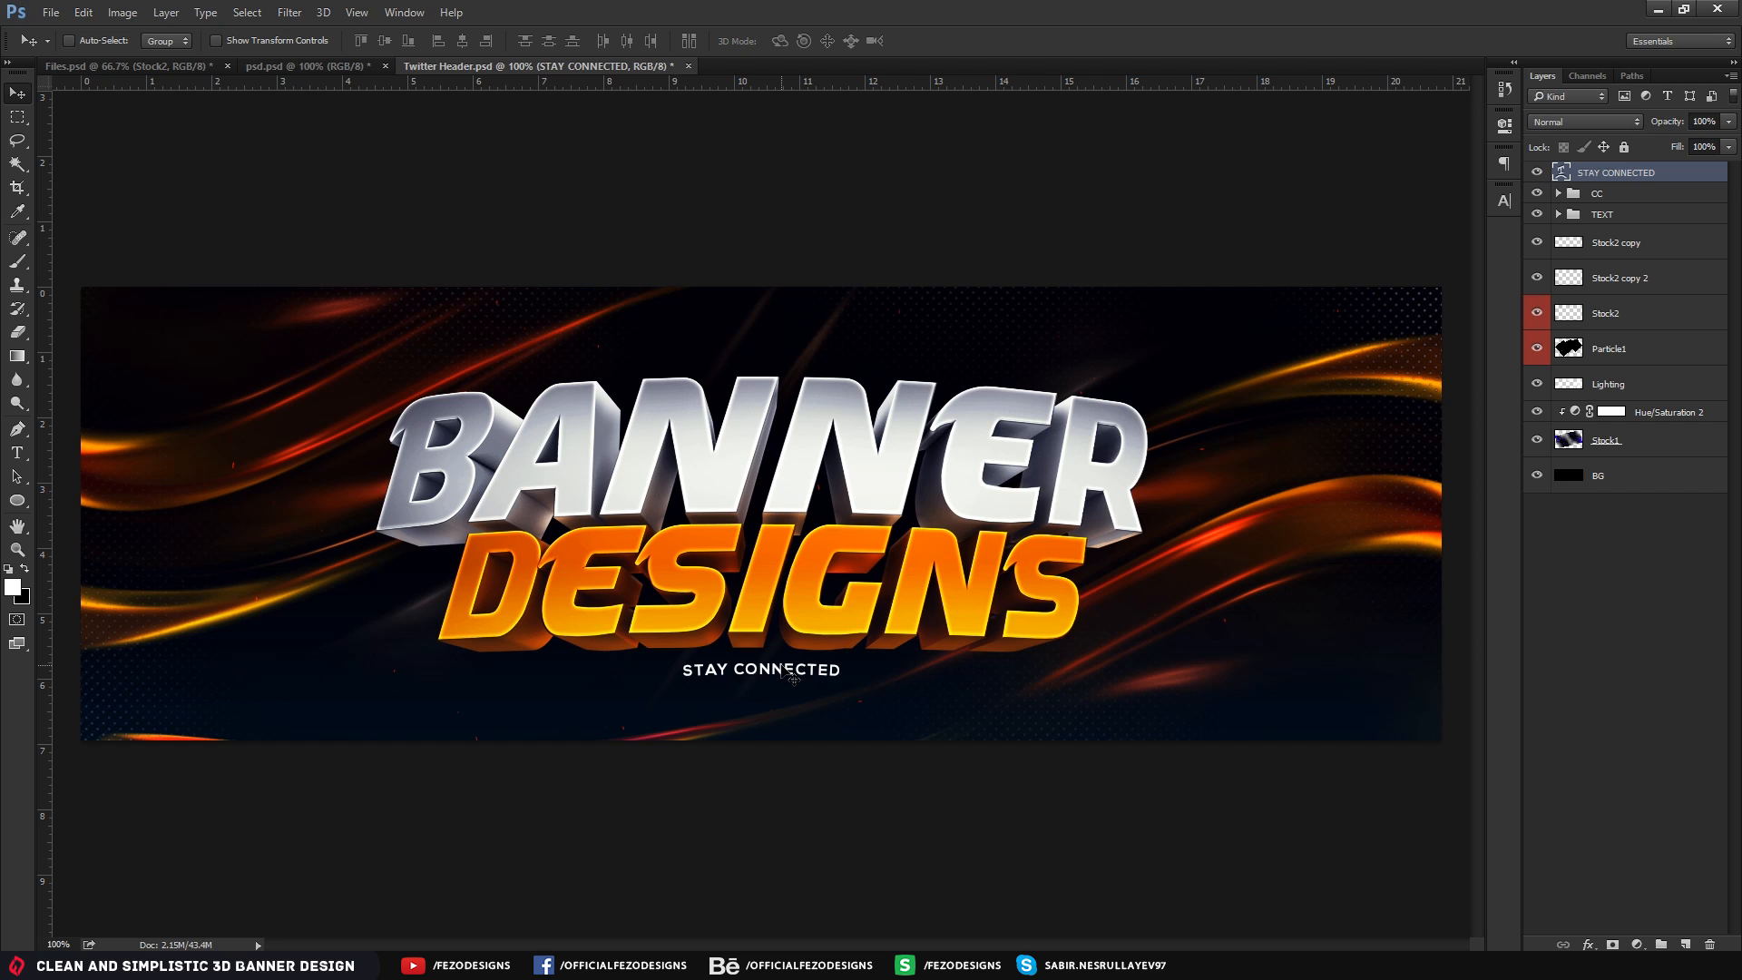
# Switch to the Files.psd document and expand and show its Socials - Colored group
pyautogui.click(116, 66)
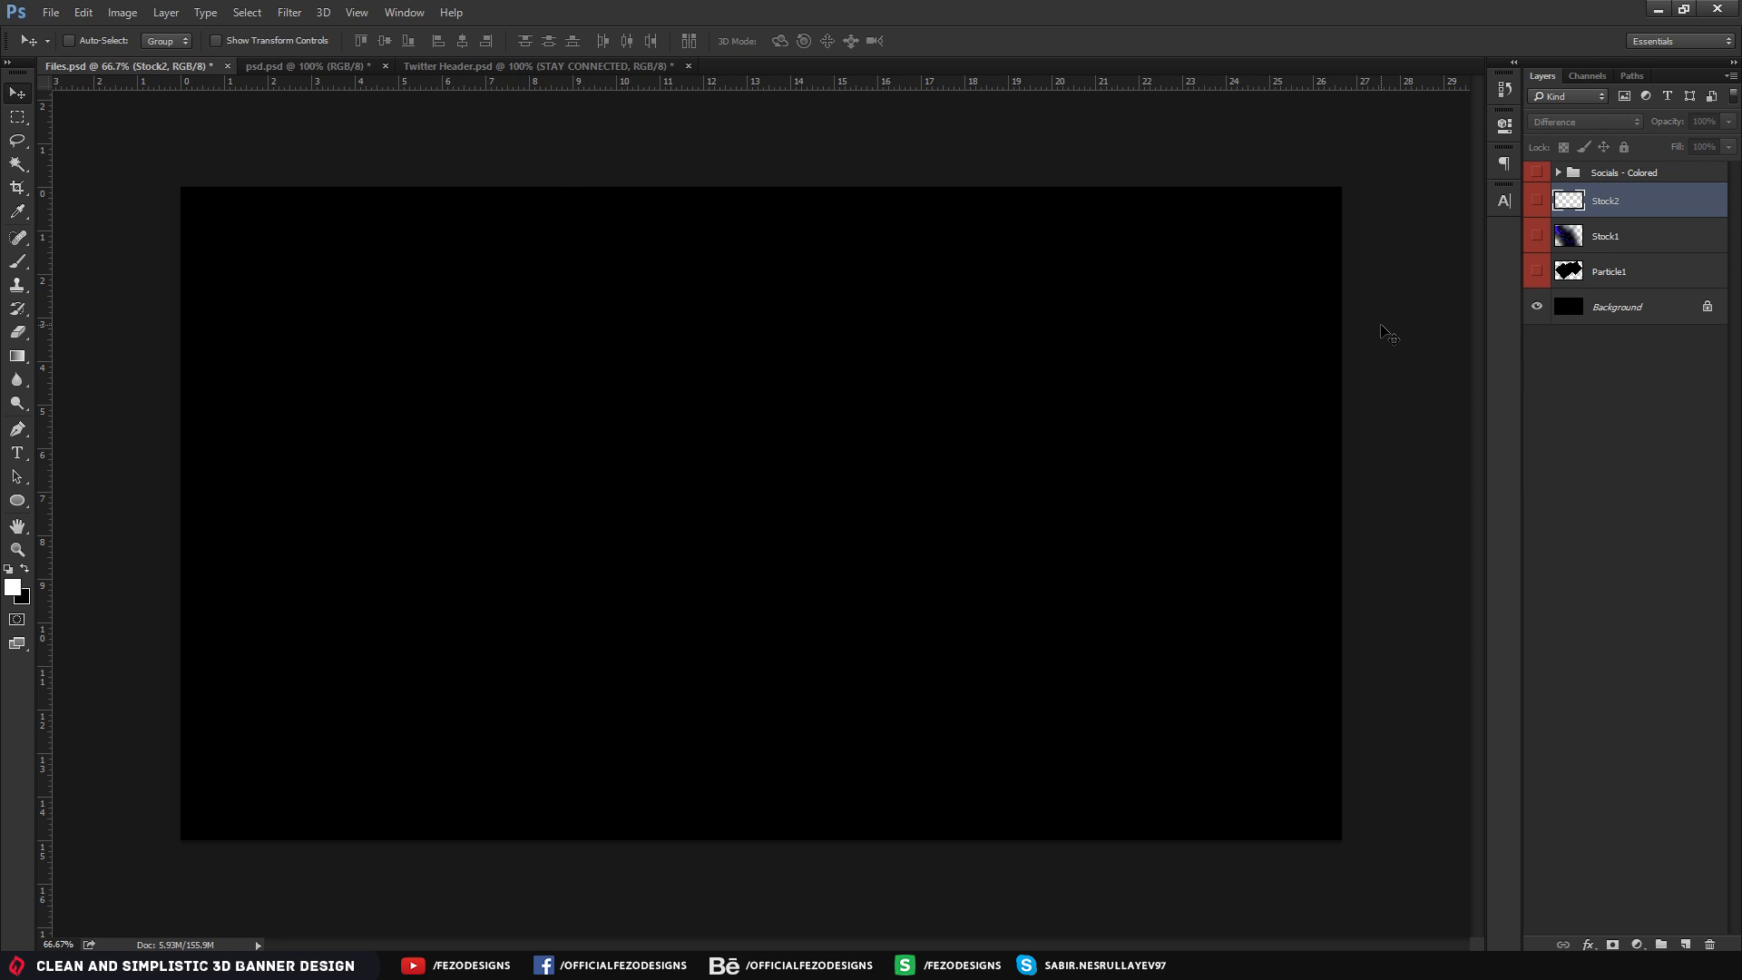
pyautogui.click(1597, 171)
pyautogui.click(1559, 172)
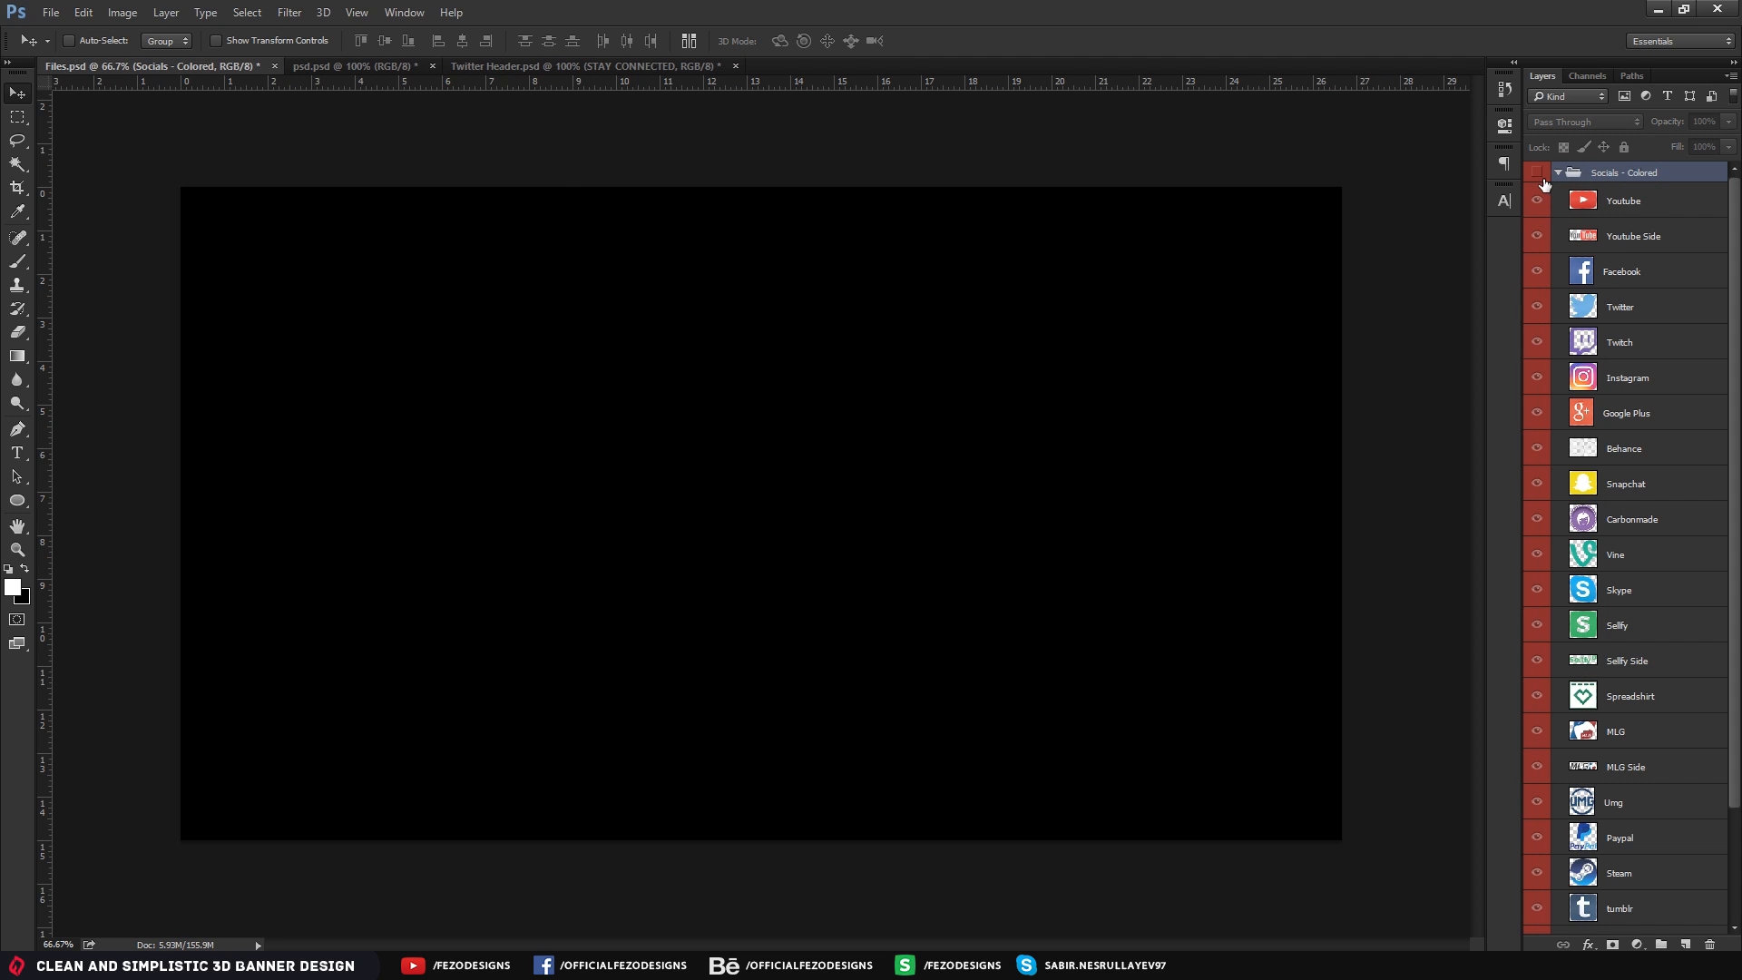
pyautogui.click(1537, 172)
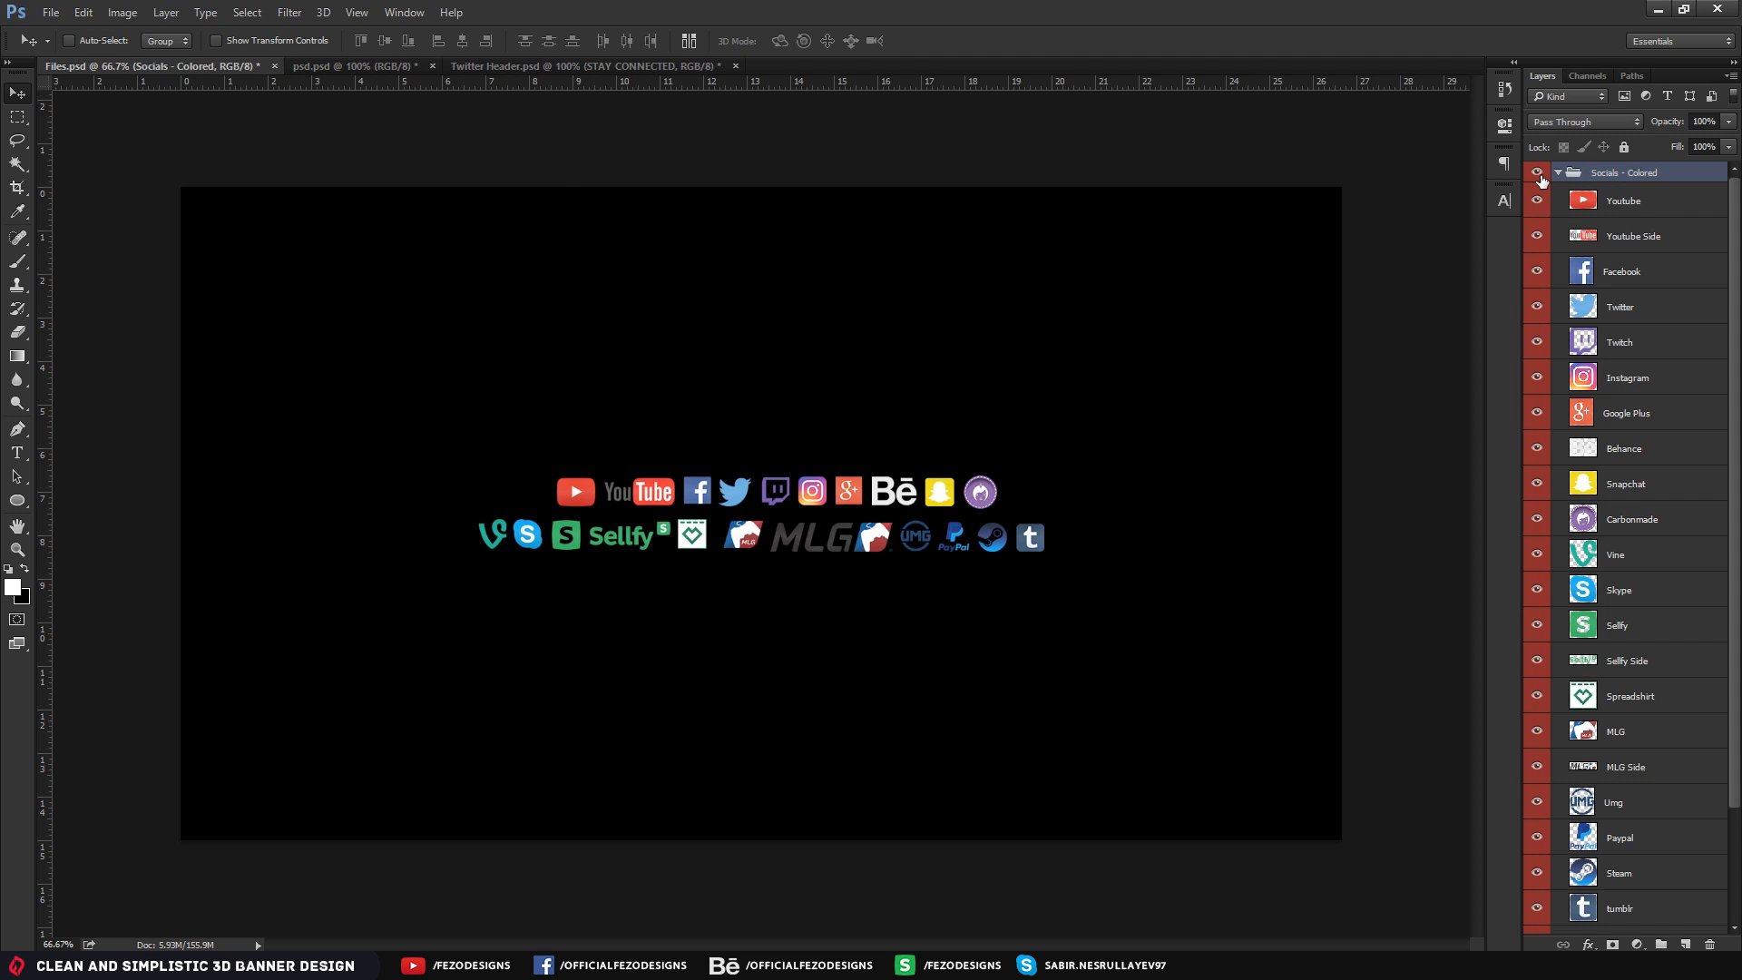
# Copy the Youtube, Twitter and Sellfy icon layers together into the Twitter Header document, over the lower part of DESIGNS
pyautogui.click(1670, 207)
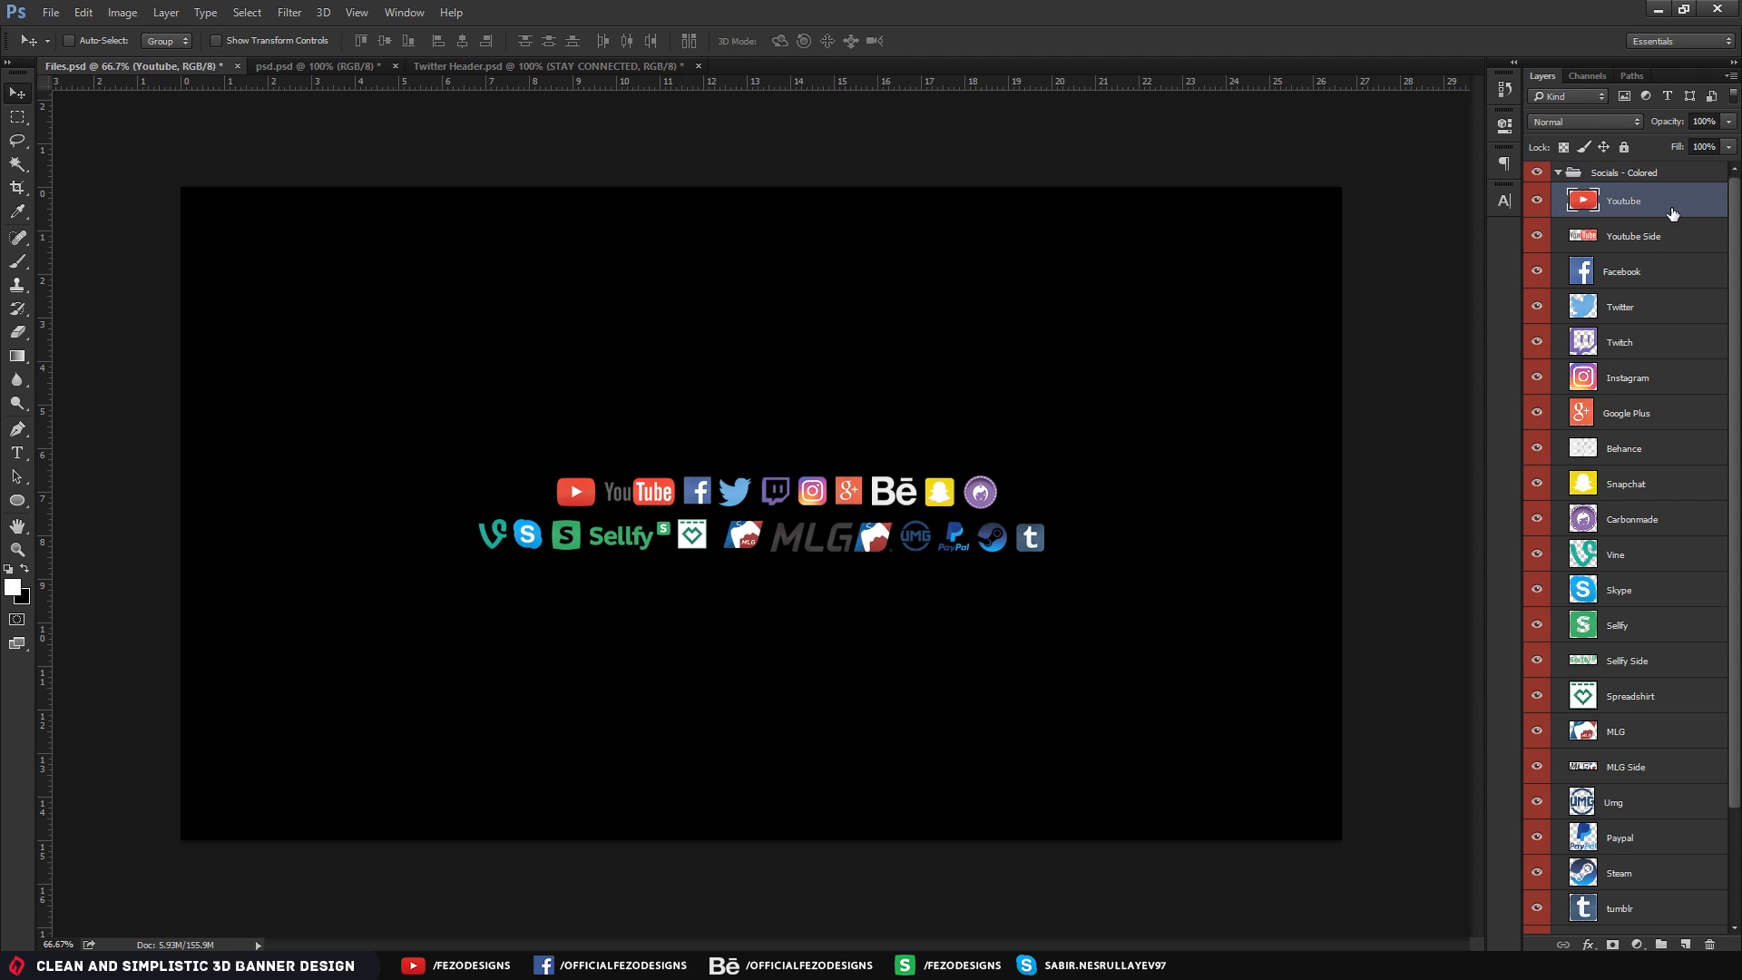
pyautogui.keyDown('ctrl'); pyautogui.click(1662, 316); pyautogui.keyUp('ctrl')
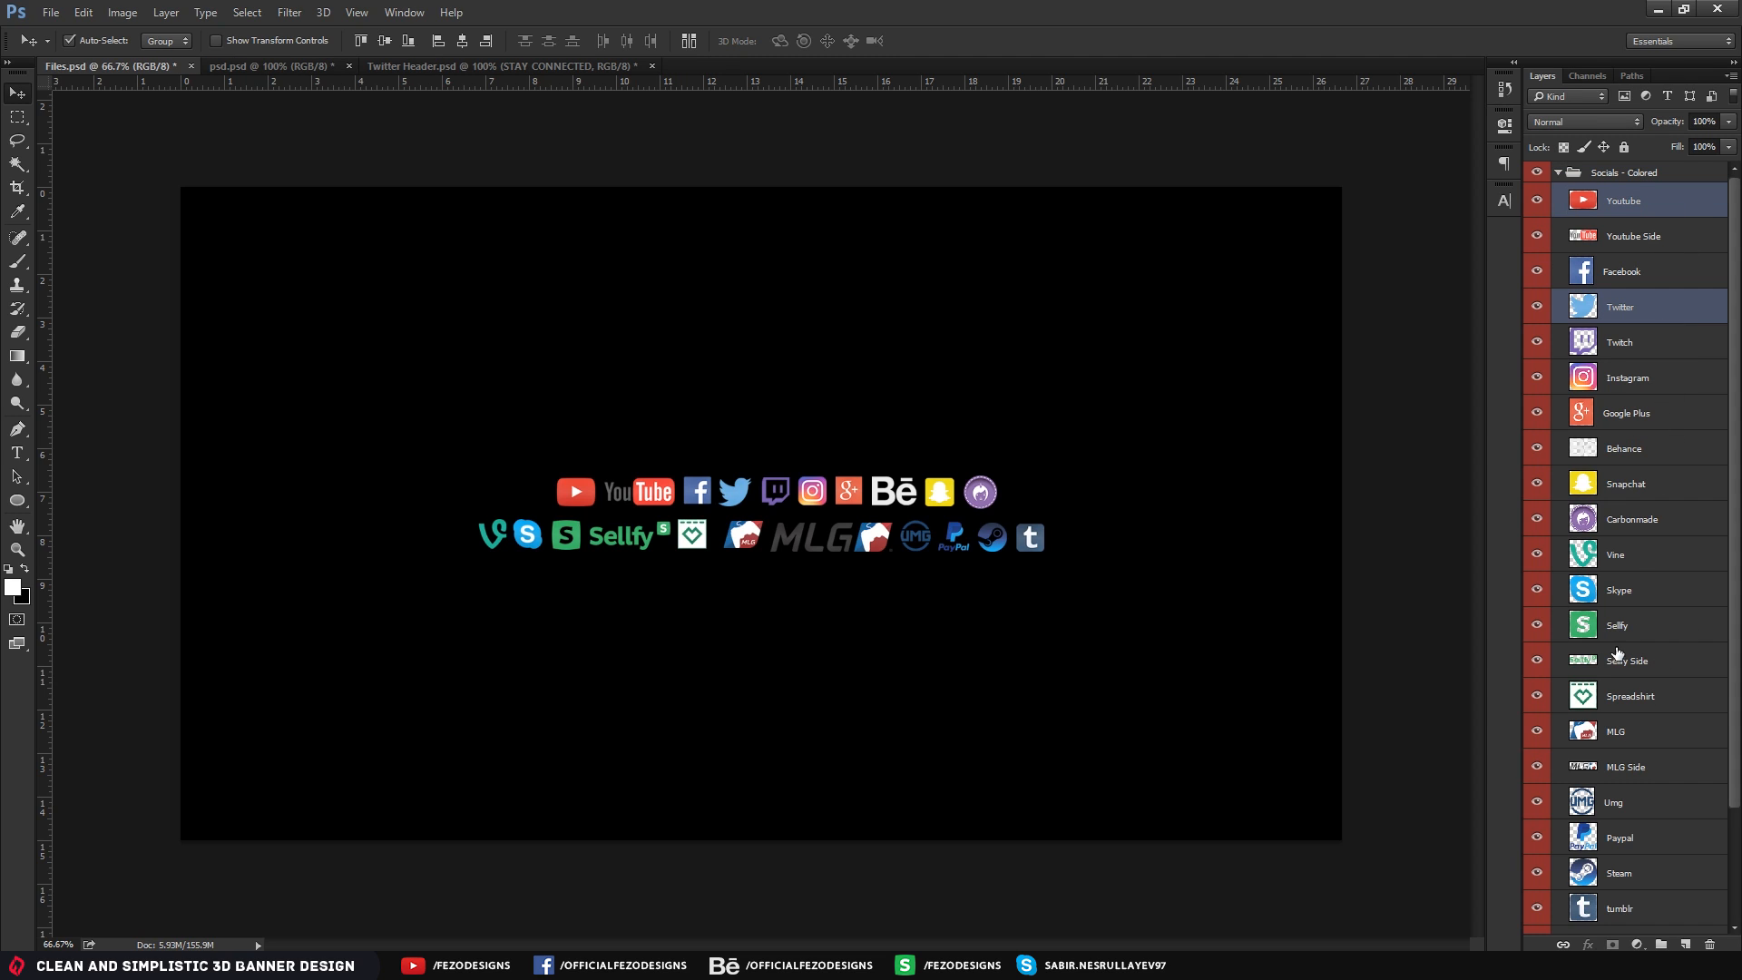
pyautogui.keyDown('ctrl'); pyautogui.click(1679, 634); pyautogui.keyUp('ctrl')
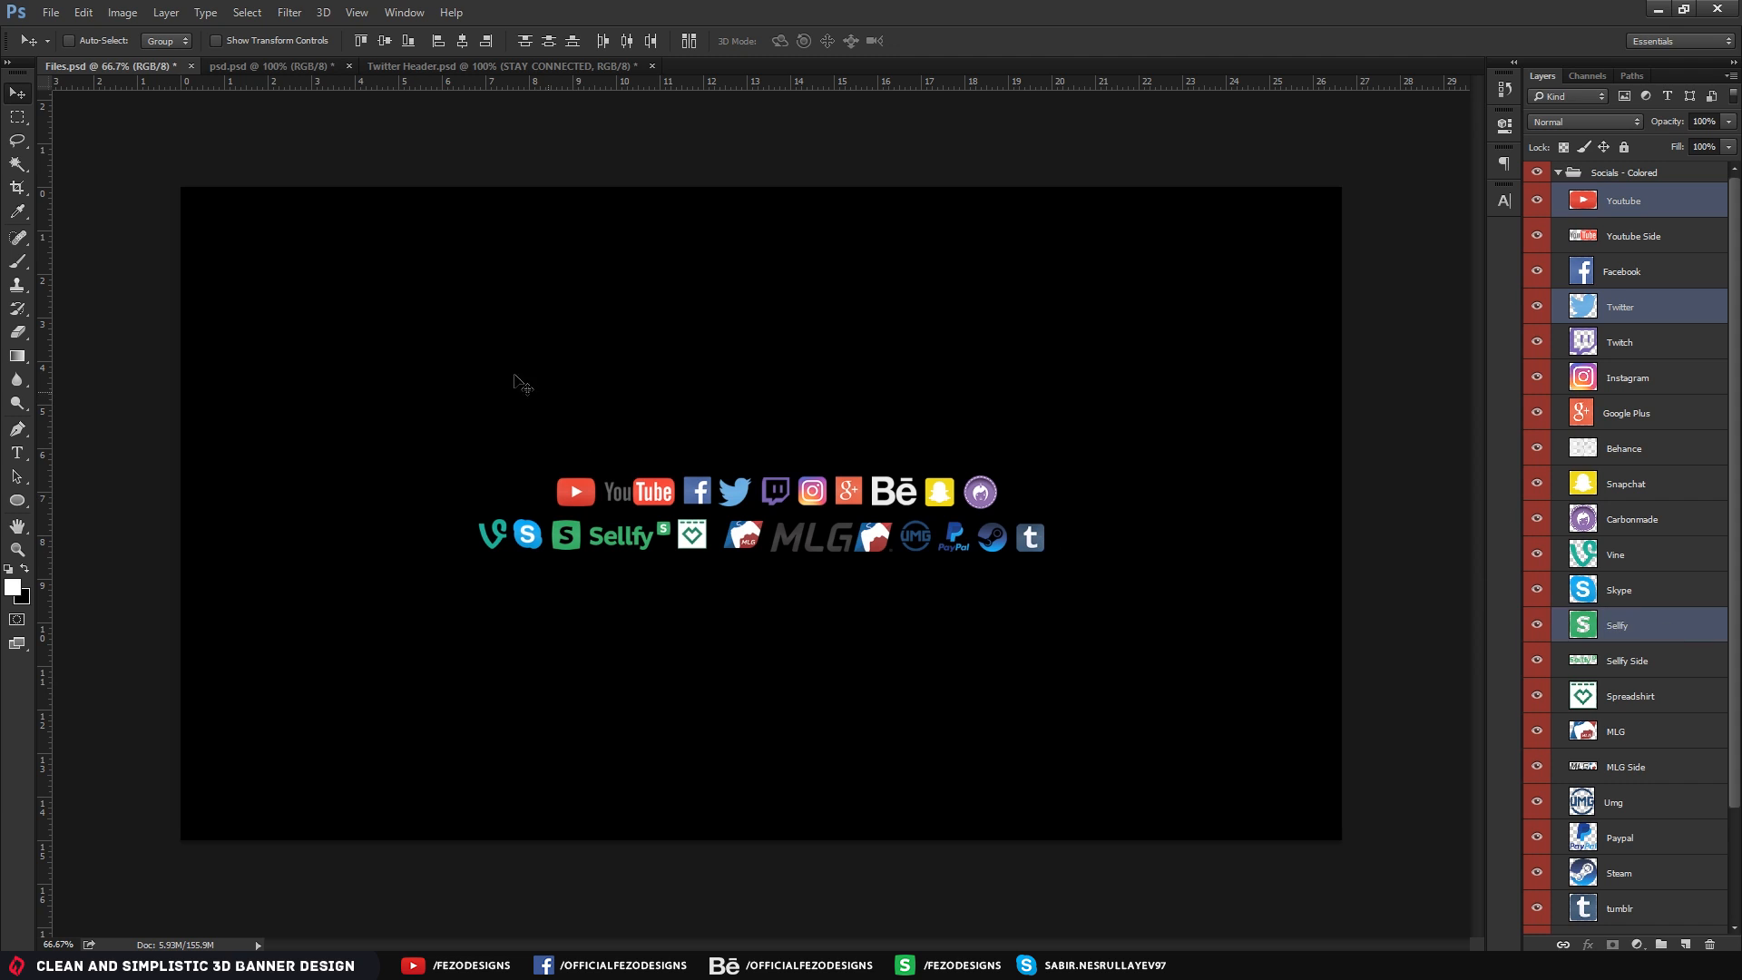
pyautogui.moveTo(587, 119); pyautogui.dragTo(930, 603)
# Group the Youtube, Twitter and Sellfy icon layers and name the group Socials
pyautogui.click(1639, 263)
pyautogui.keyDown('ctrl'); pyautogui.click(1624, 215); pyautogui.keyUp('ctrl')
pyautogui.click(1617, 187)
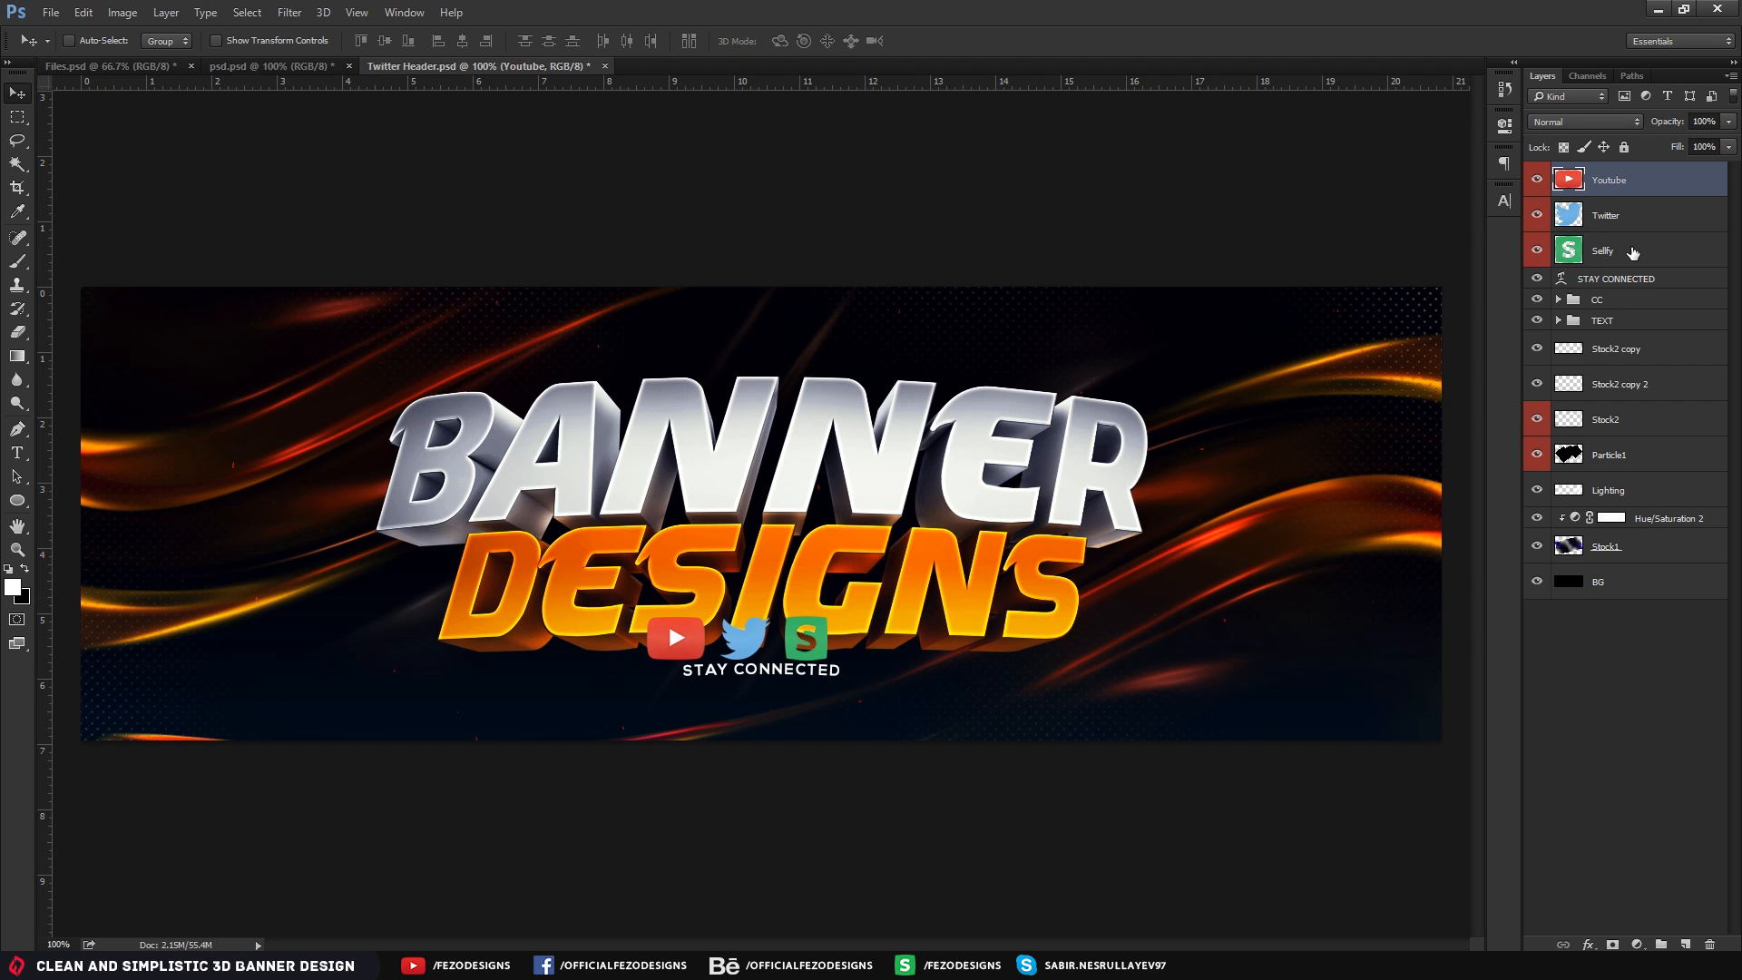
pyautogui.keyDown('ctrl'); pyautogui.click(1644, 229); pyautogui.keyUp('ctrl')
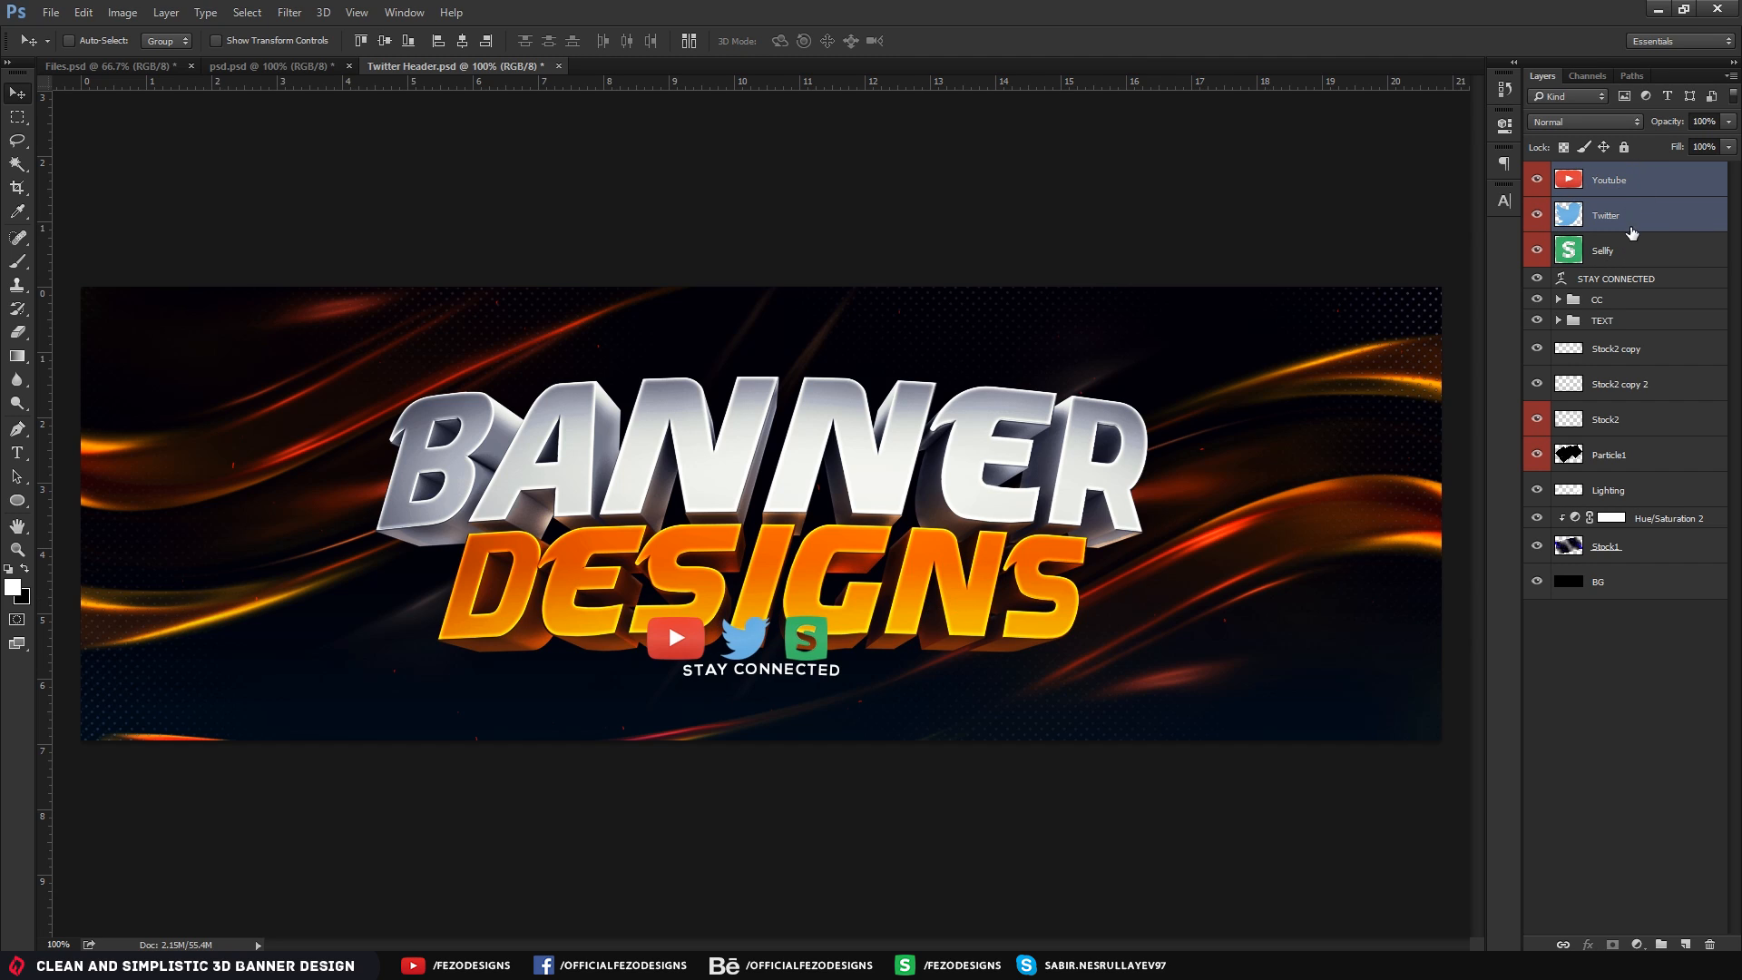
pyautogui.keyDown('ctrl'); pyautogui.click(1629, 246); pyautogui.keyUp('ctrl')
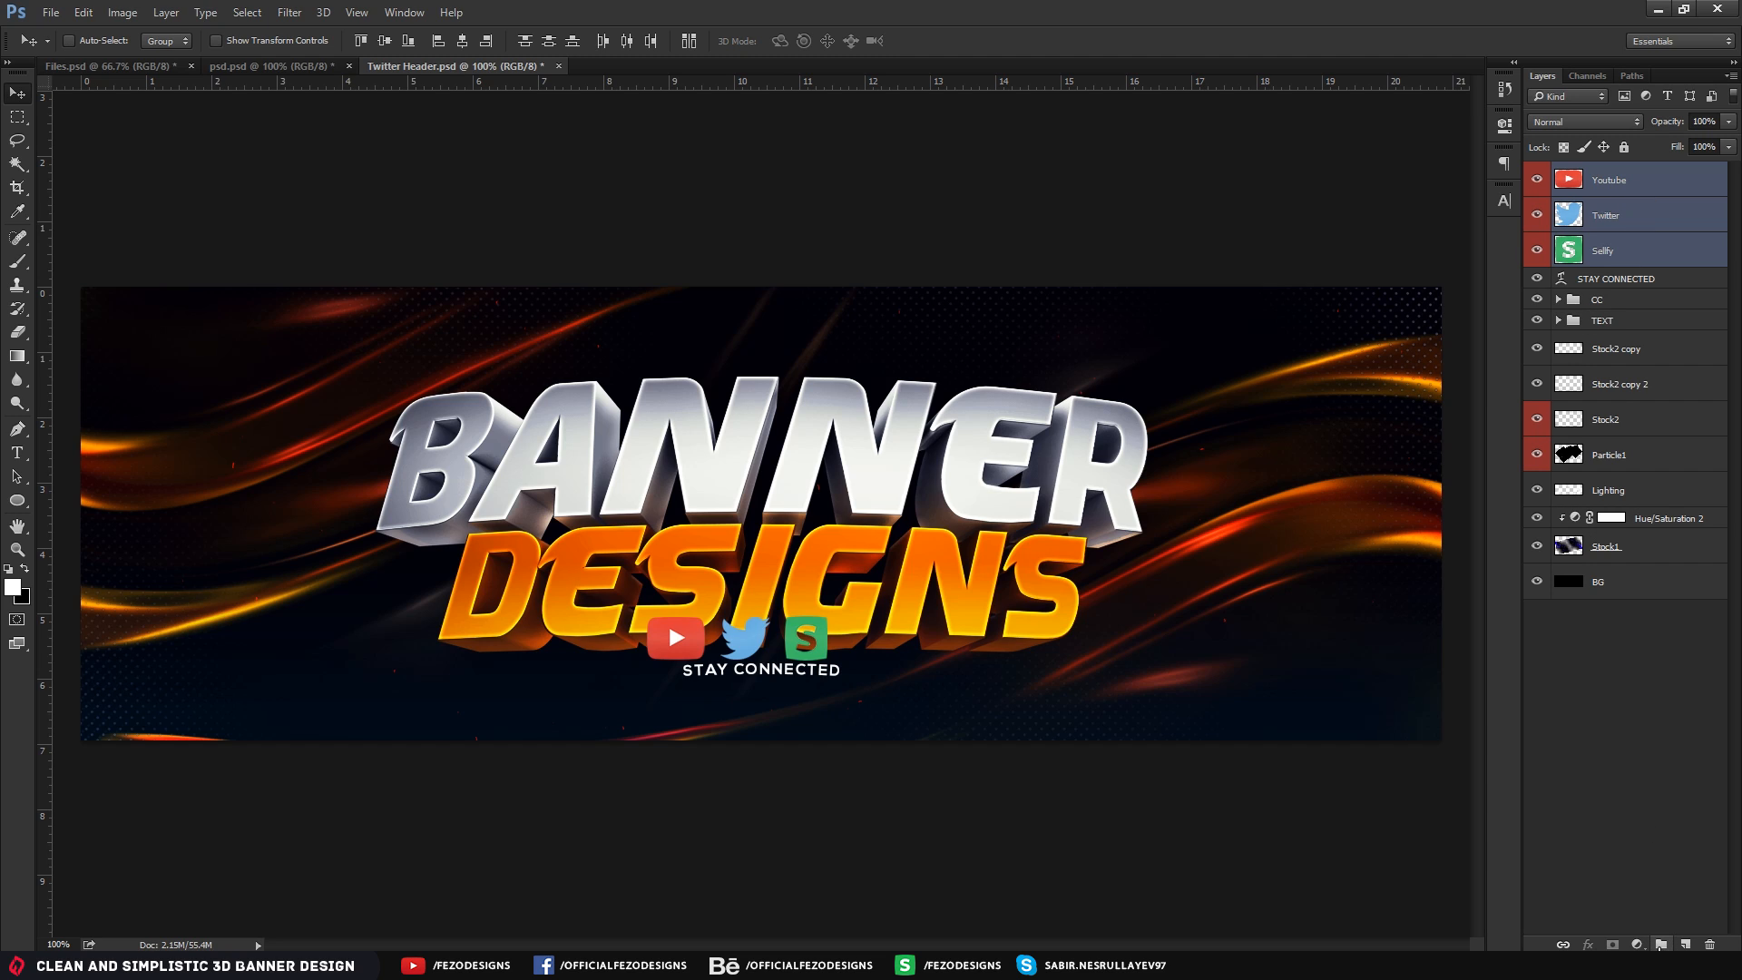
pyautogui.click(1661, 945)
pyautogui.doubleClick(1605, 173)
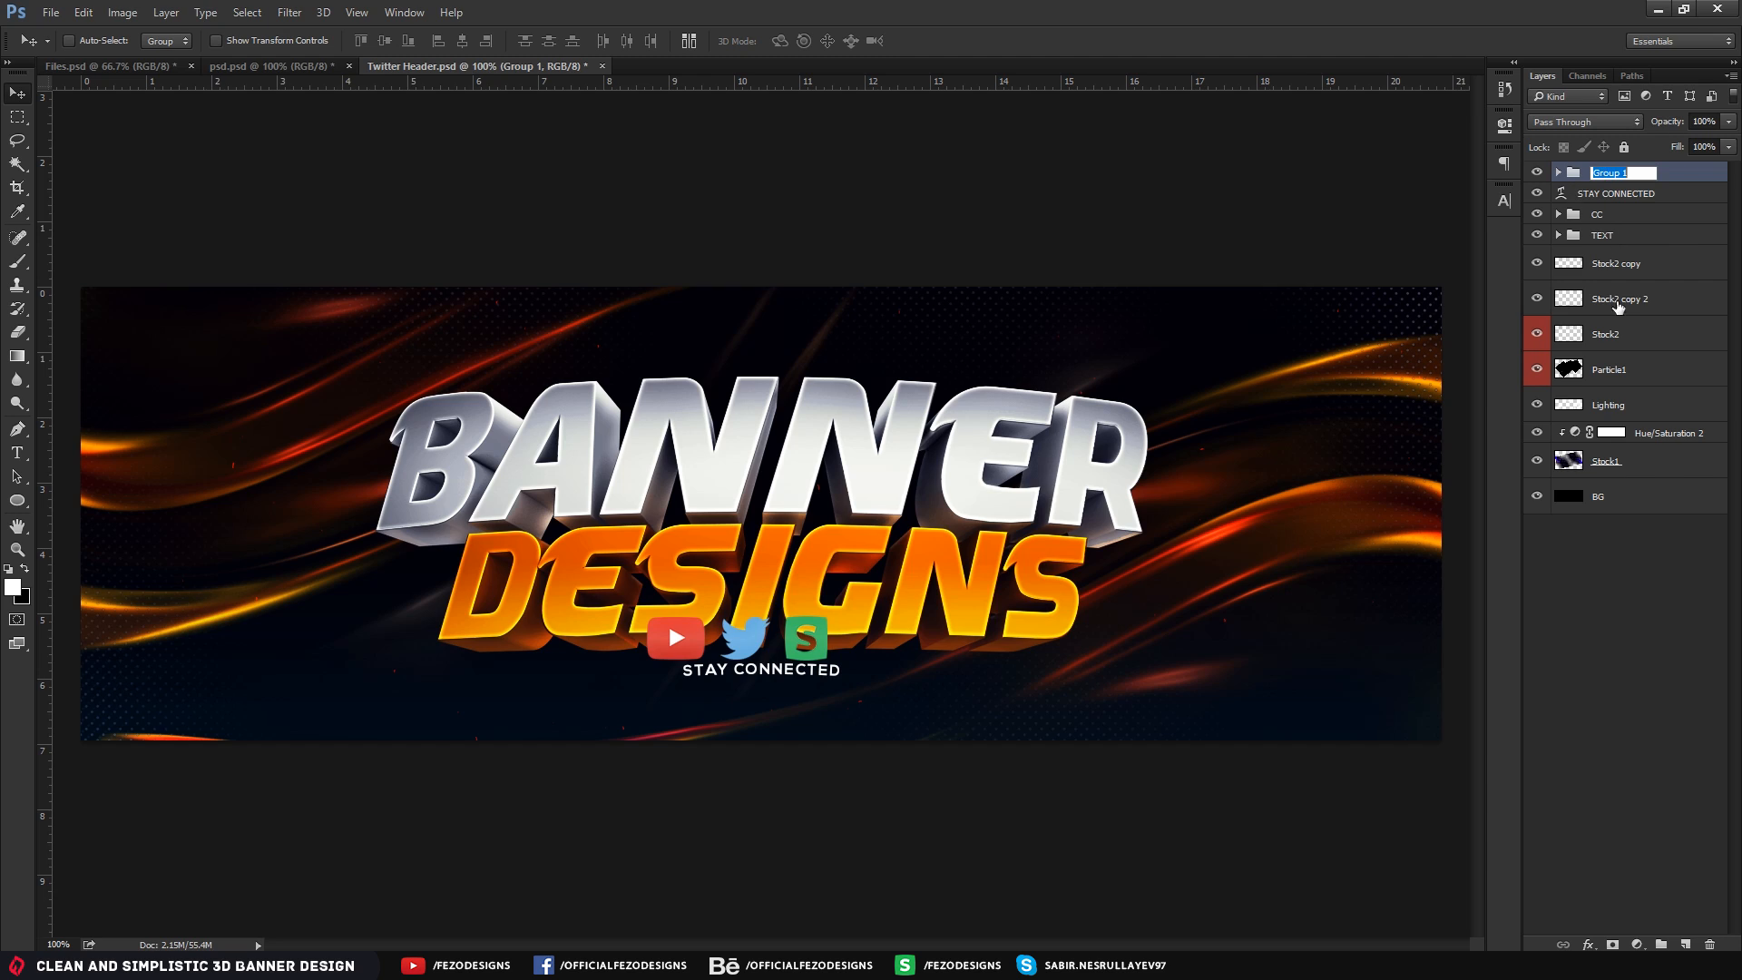
pyautogui.write('S')
pyautogui.hotkey('ctrl', 'a')
pyautogui.write('Socials')
pyautogui.press('Return')
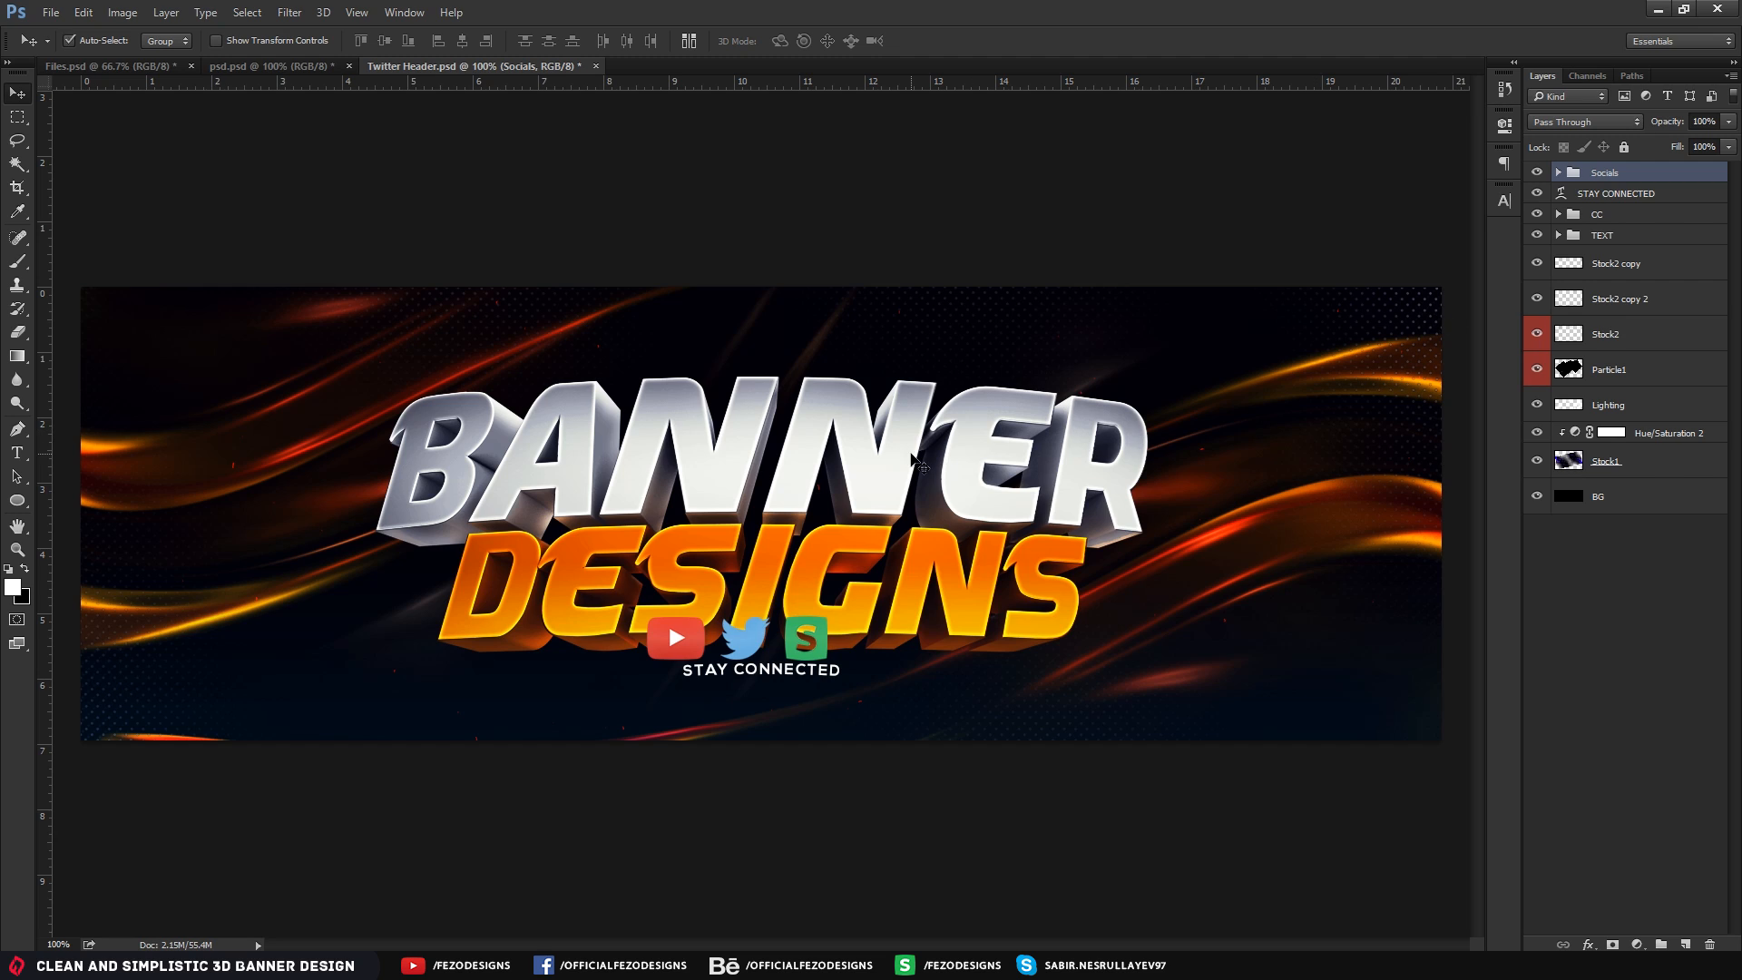
# Centre the Socials group horizontally on the banner canvas
pyautogui.hotkey('ctrl', 'a')
pyautogui.click(462, 40)
pyautogui.hotkey('ctrl', 'd')
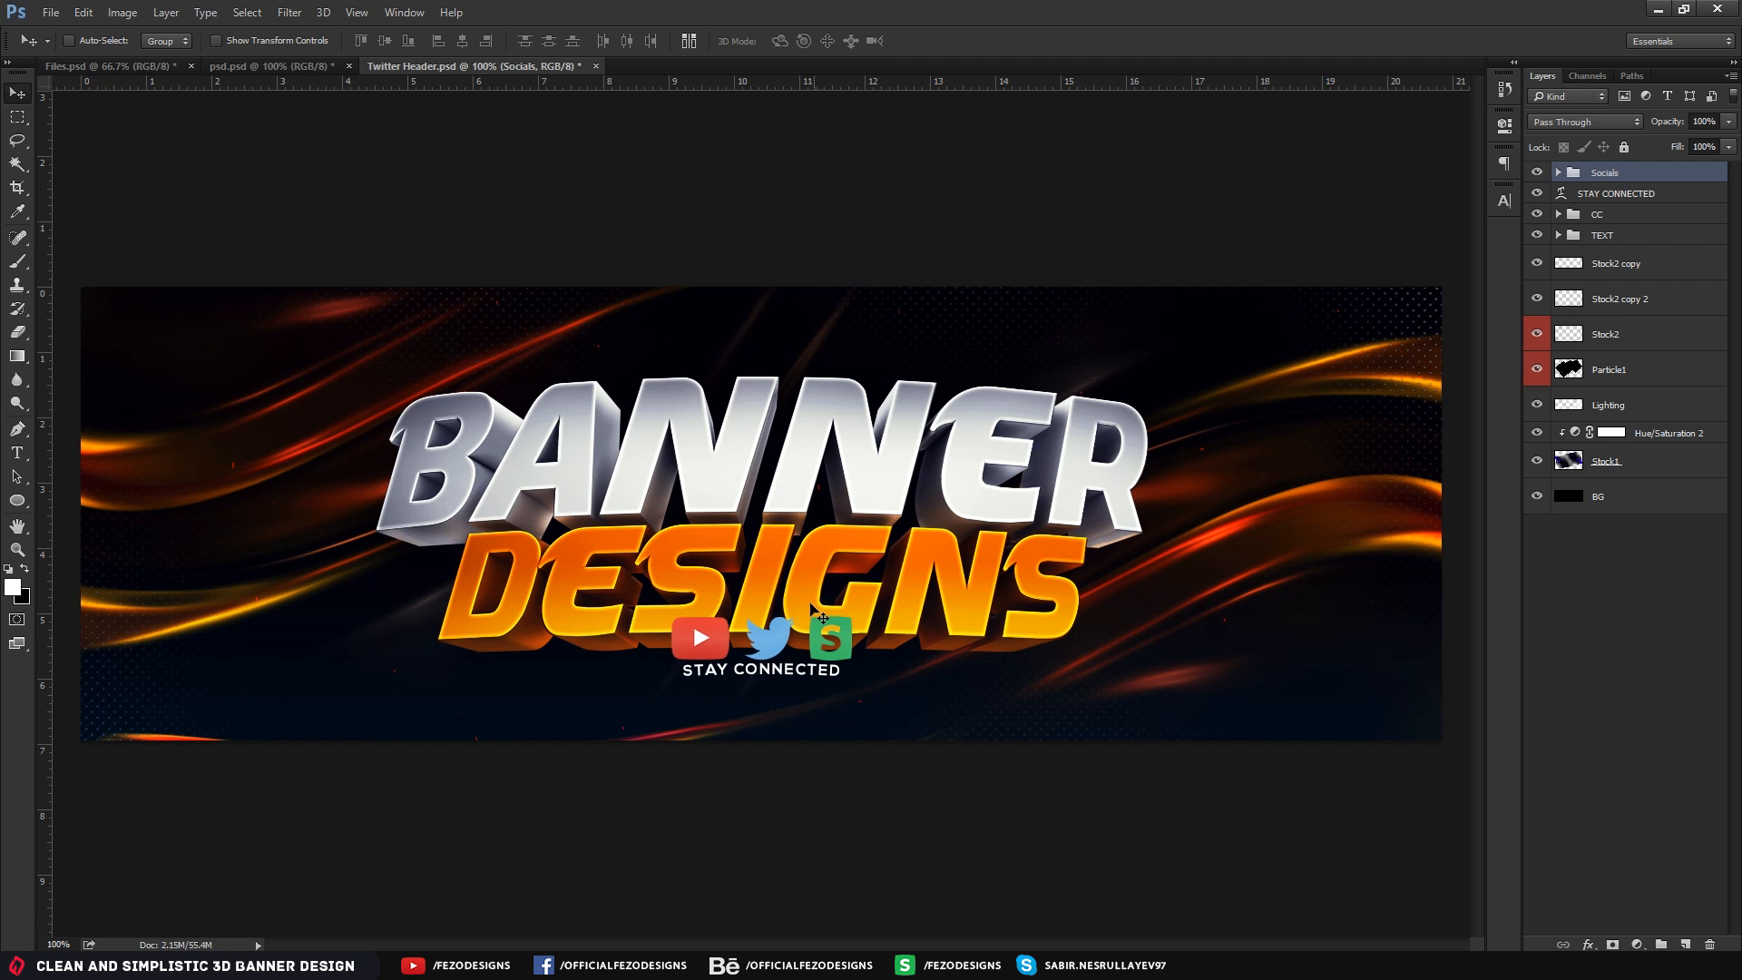
# Move the Socials icons just below the STAY CONNECTED caption, scale them down to a small row and fine-tune their height
pyautogui.moveTo(820, 625); pyautogui.dragTo(809, 687)
pyautogui.hotkey('ctrl', 't')
pyautogui.press('Return')
pyautogui.press('Up')
pyautogui.press('Up')
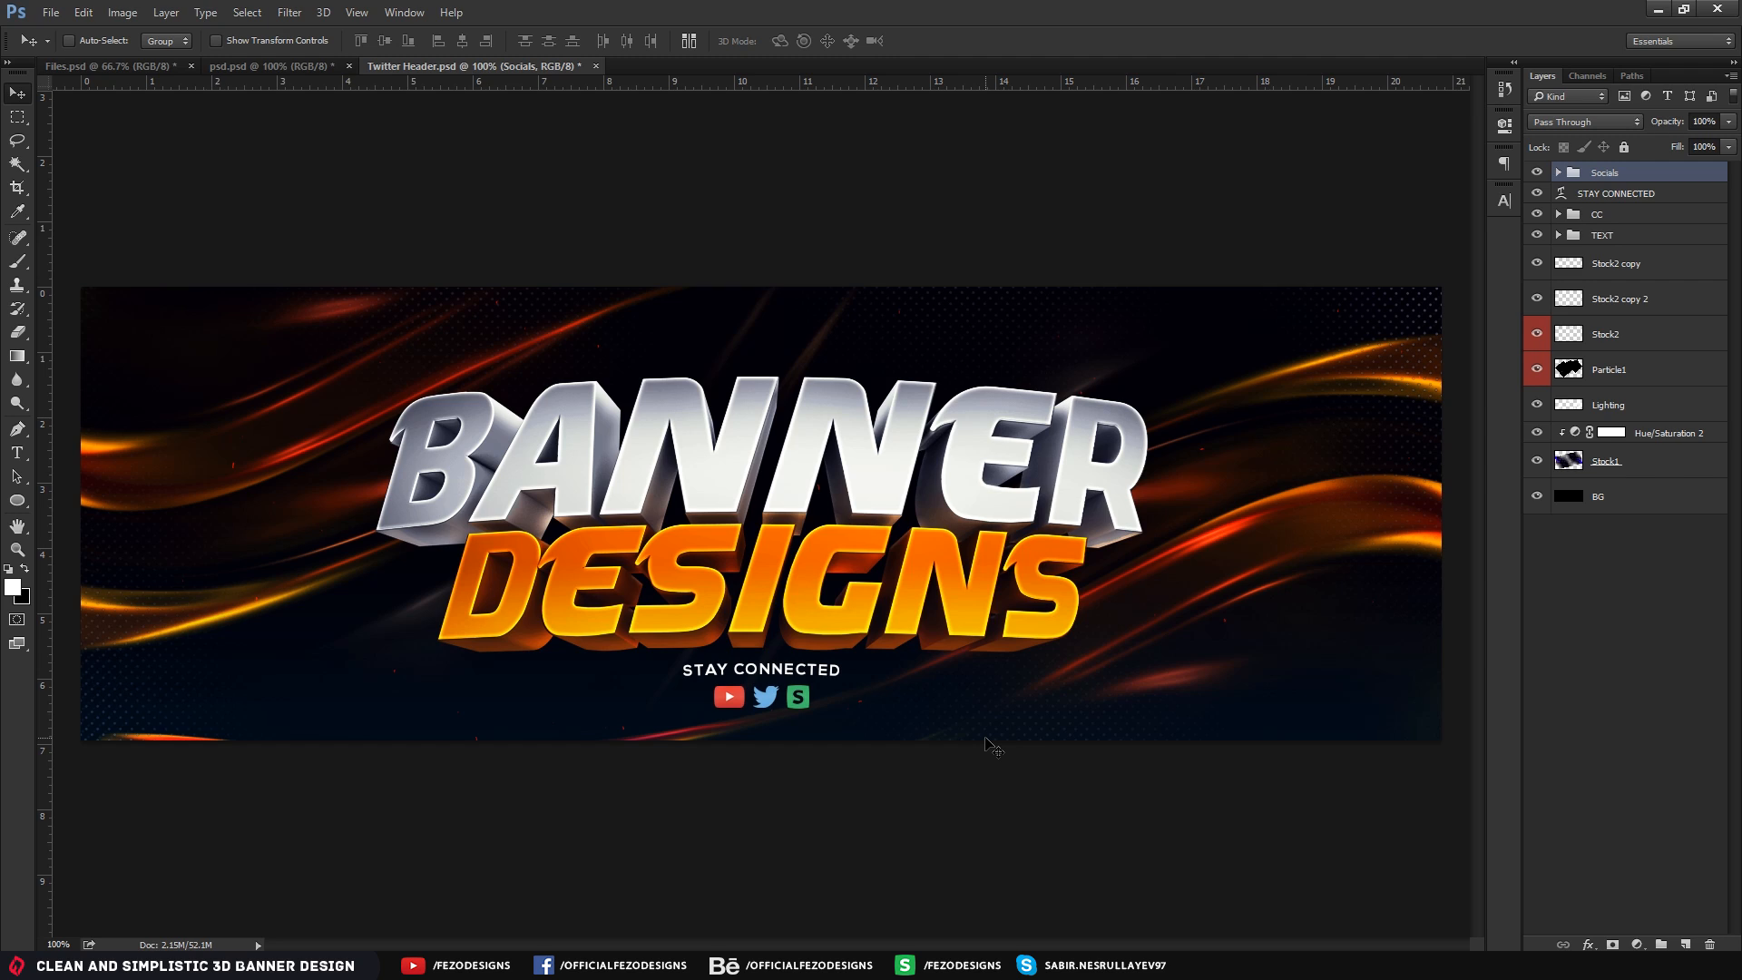
pyautogui.press('Down')
pyautogui.press('Up')
pyautogui.press('Up')
pyautogui.click(1543, 633)
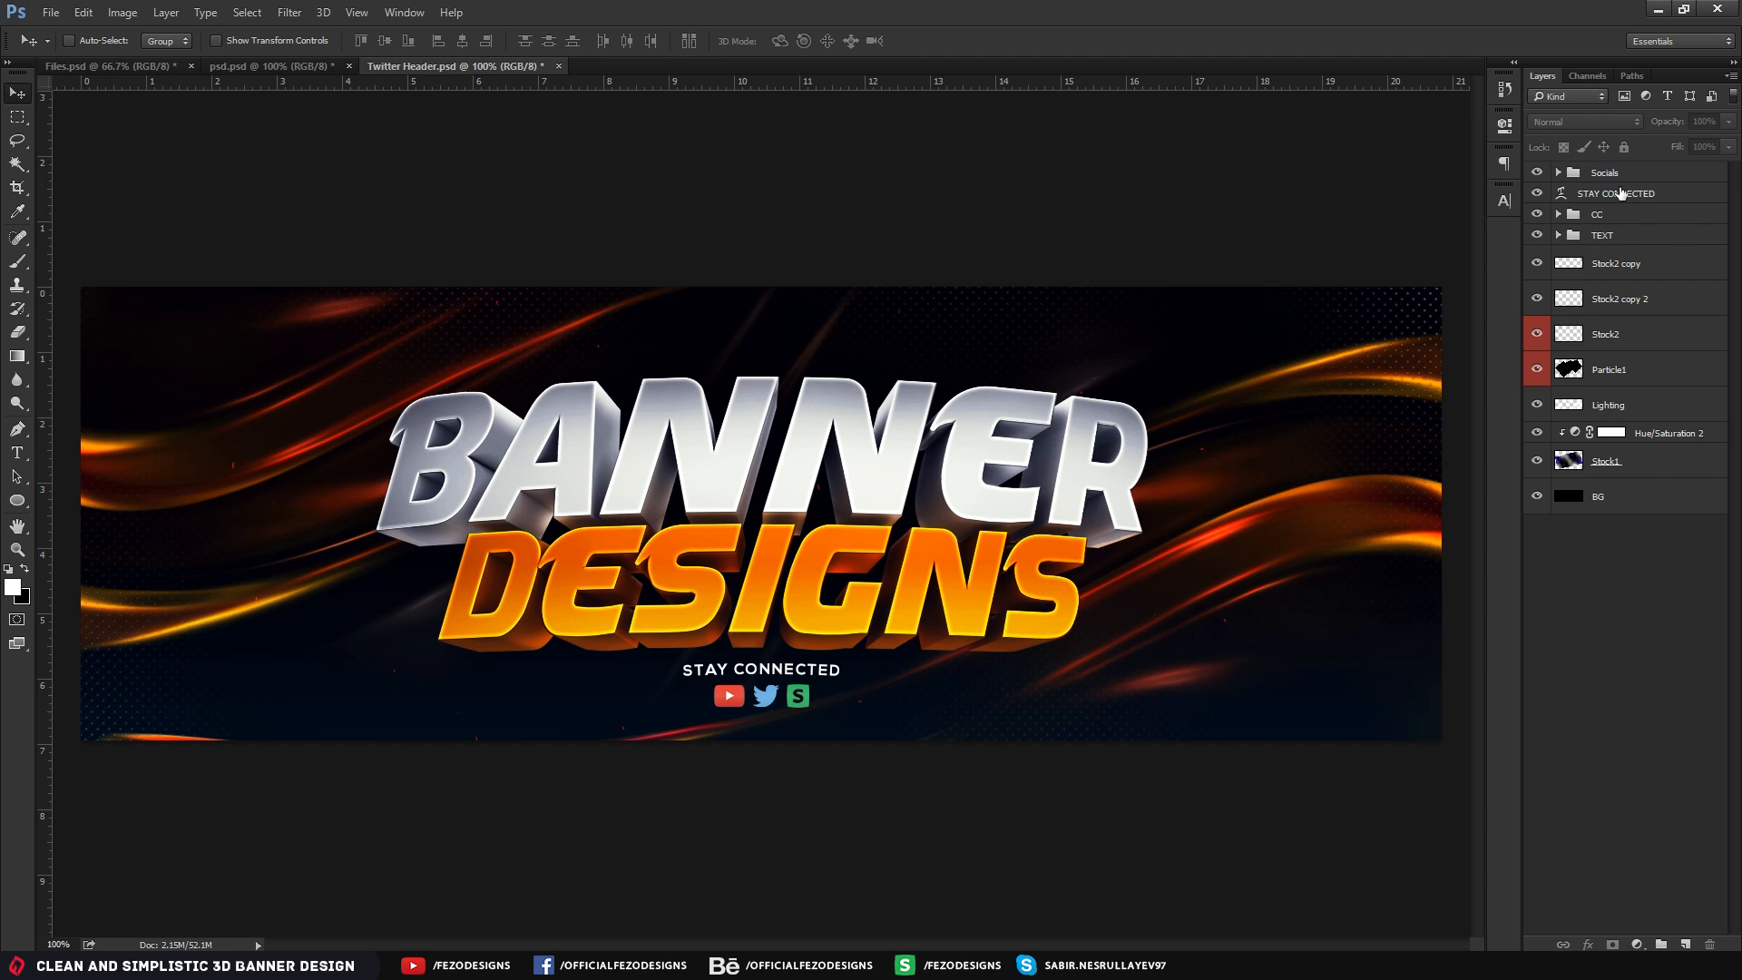
# Duplicate the STAY CONNECTED text layer and move the copy straight up to just above the BANNER lettering
pyautogui.click(1620, 194)
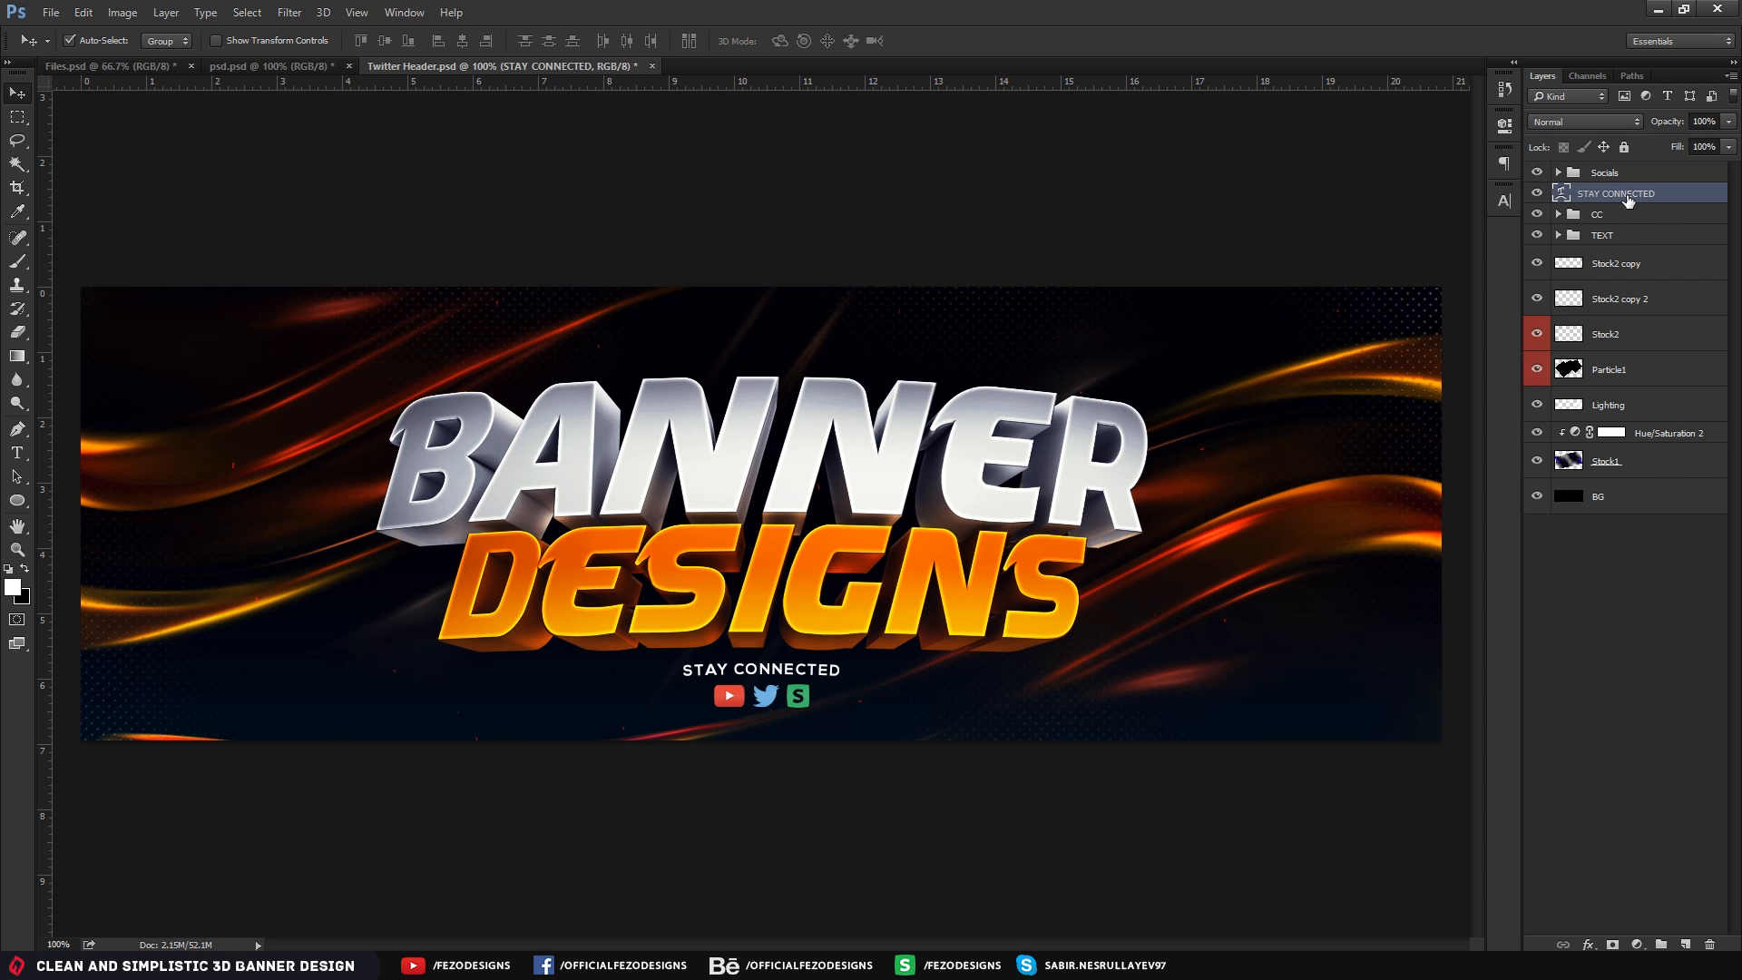
pyautogui.hotkey('ctrl', 'j')
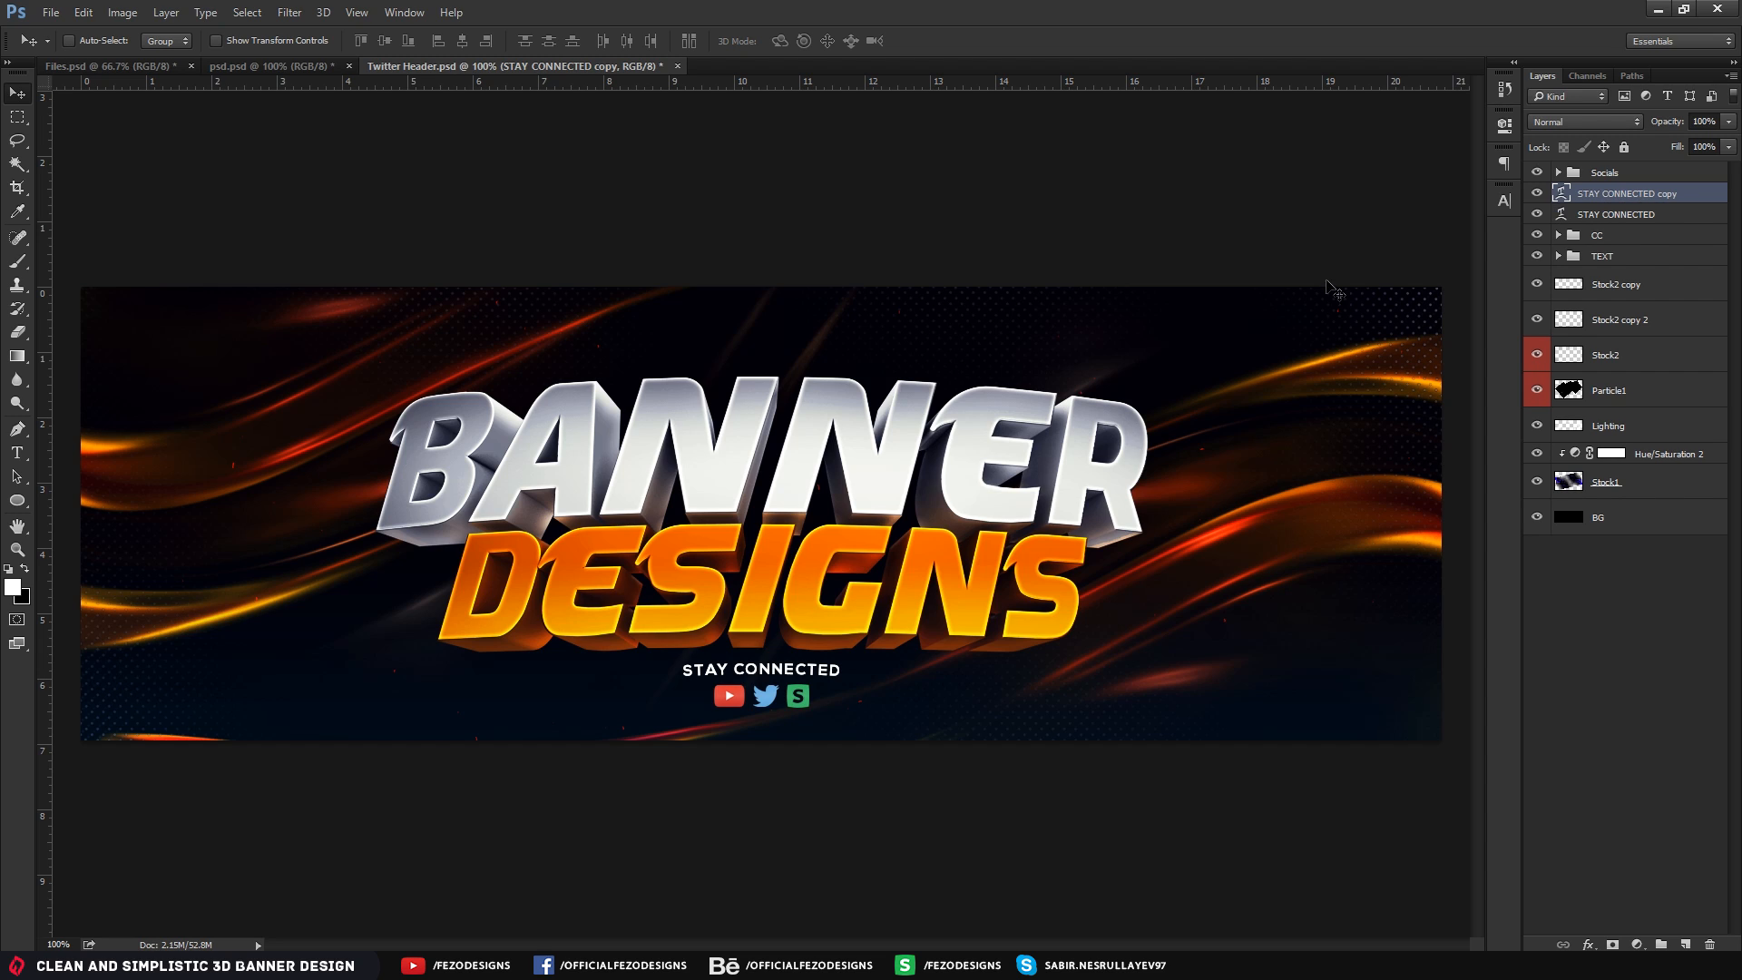
pyautogui.keyDown('shift'); pyautogui.moveTo(760, 670); pyautogui.dragTo(823, 376); pyautogui.keyUp('shift')
# Replace the text of the copied caption above BANNER with CREATED BY FEZODESIGNS
pyautogui.press('t')
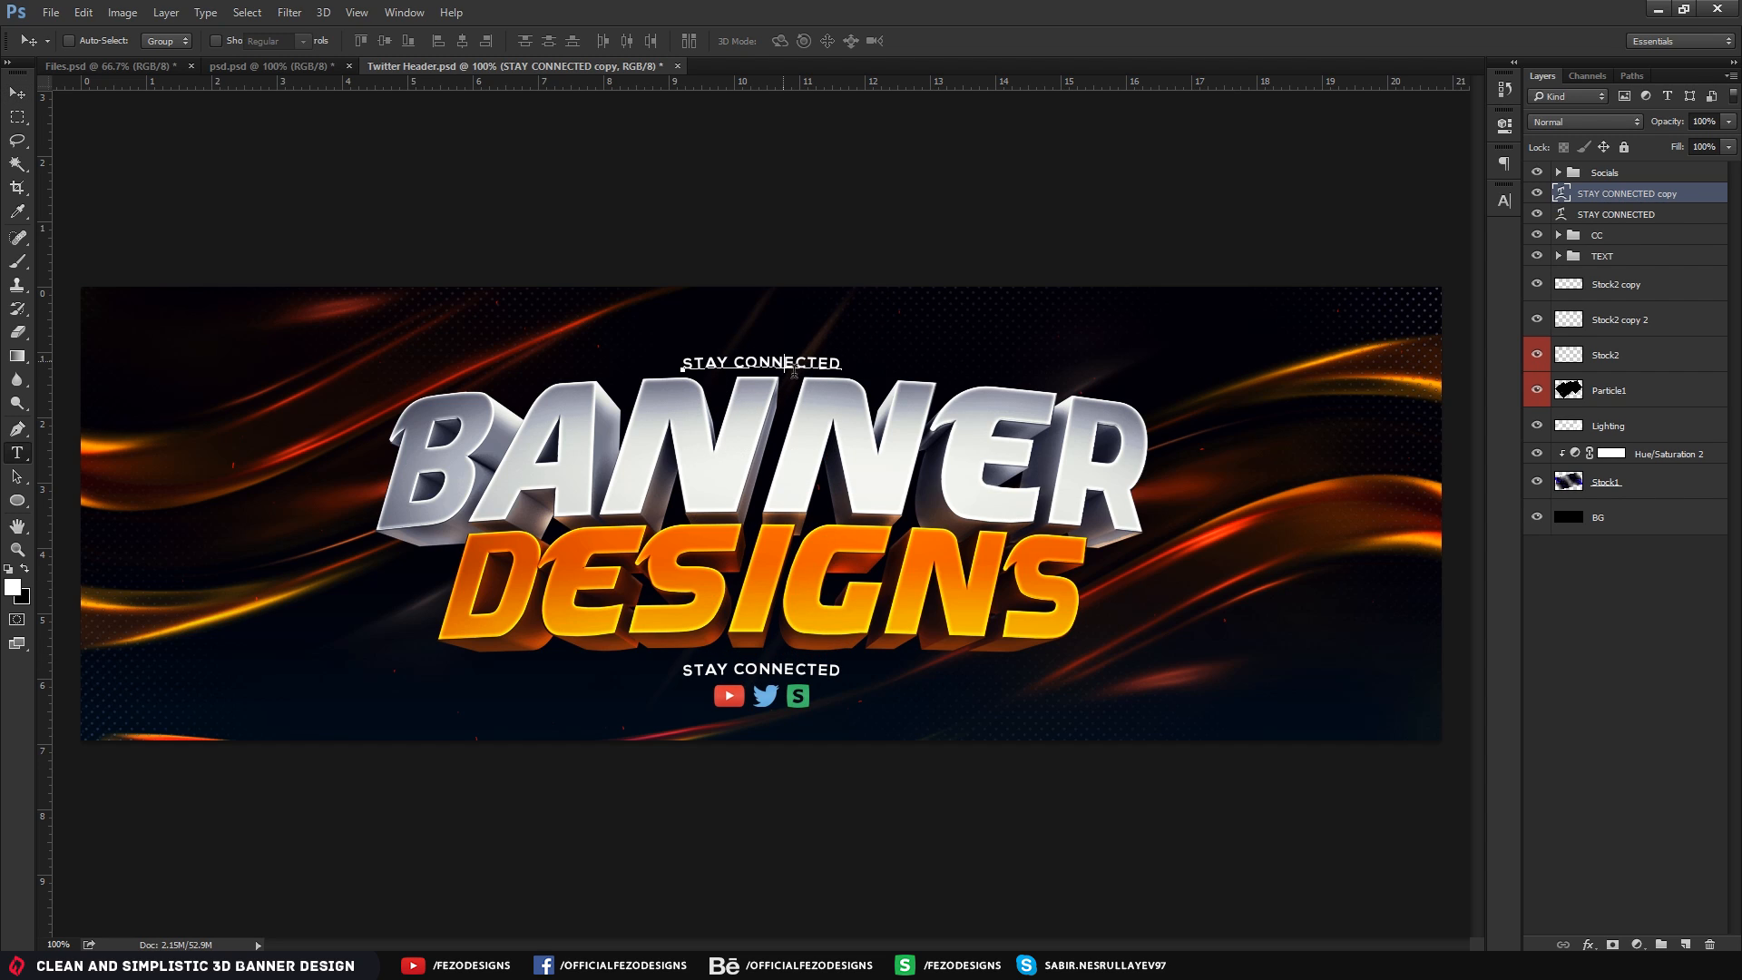
pyautogui.click(784, 363)
pyautogui.hotkey('ctrl', 'a')
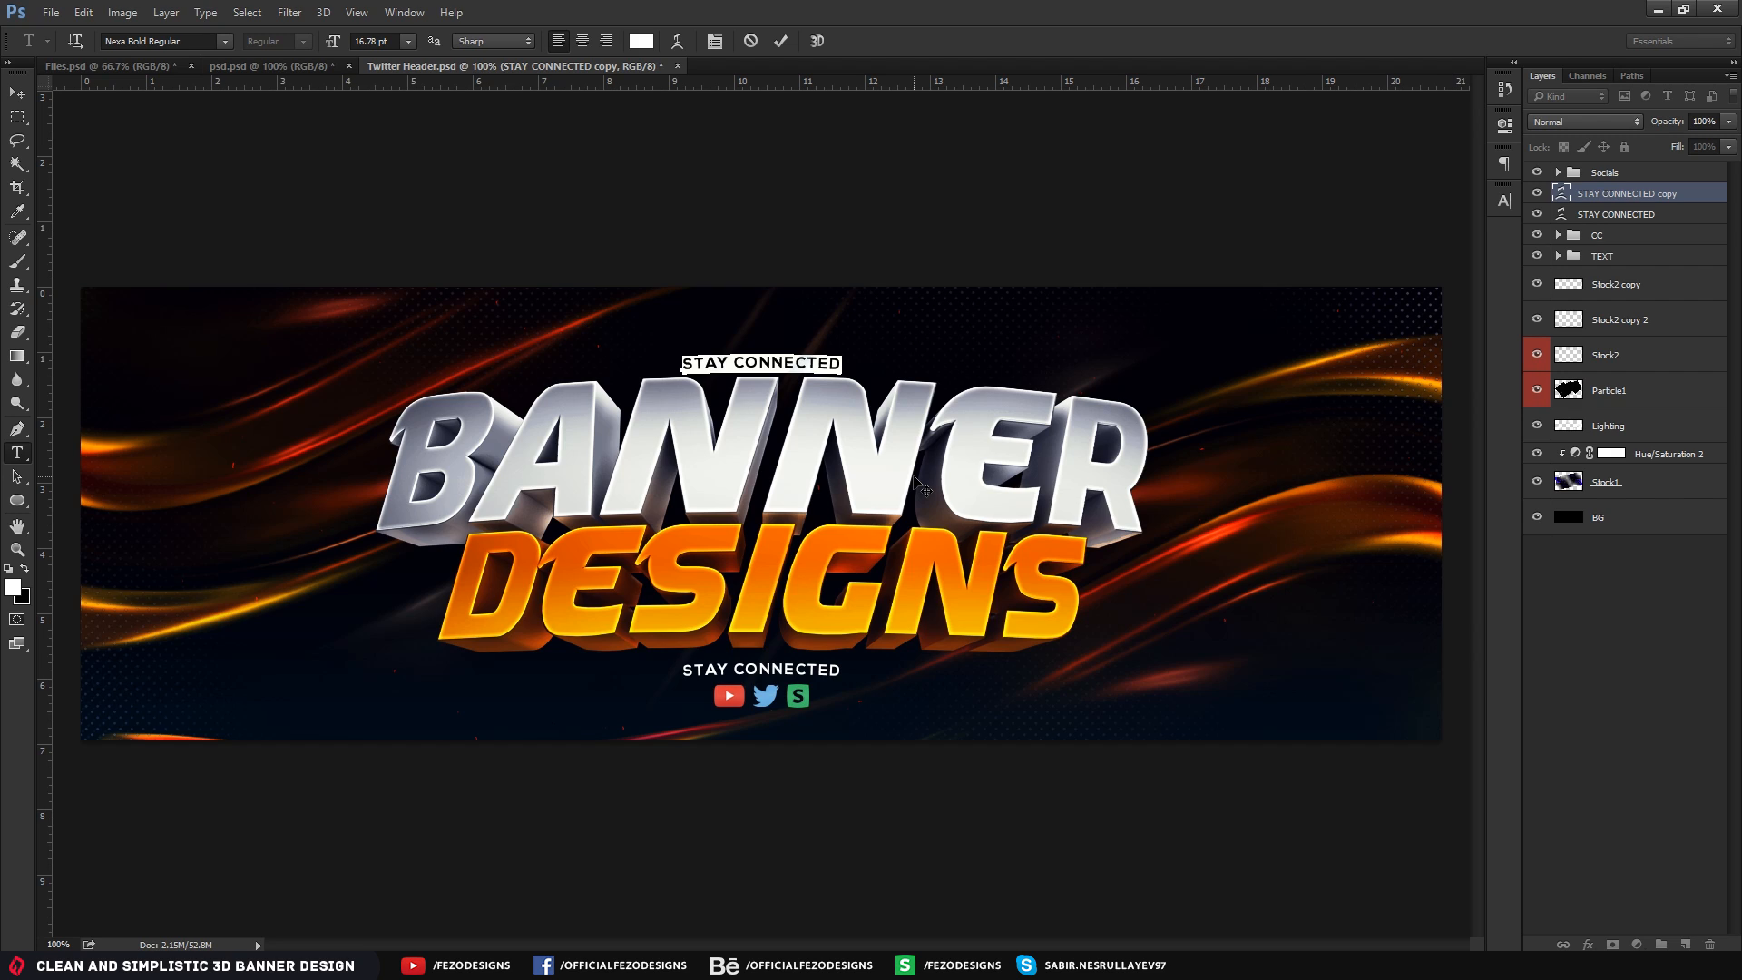
pyautogui.write('CR')
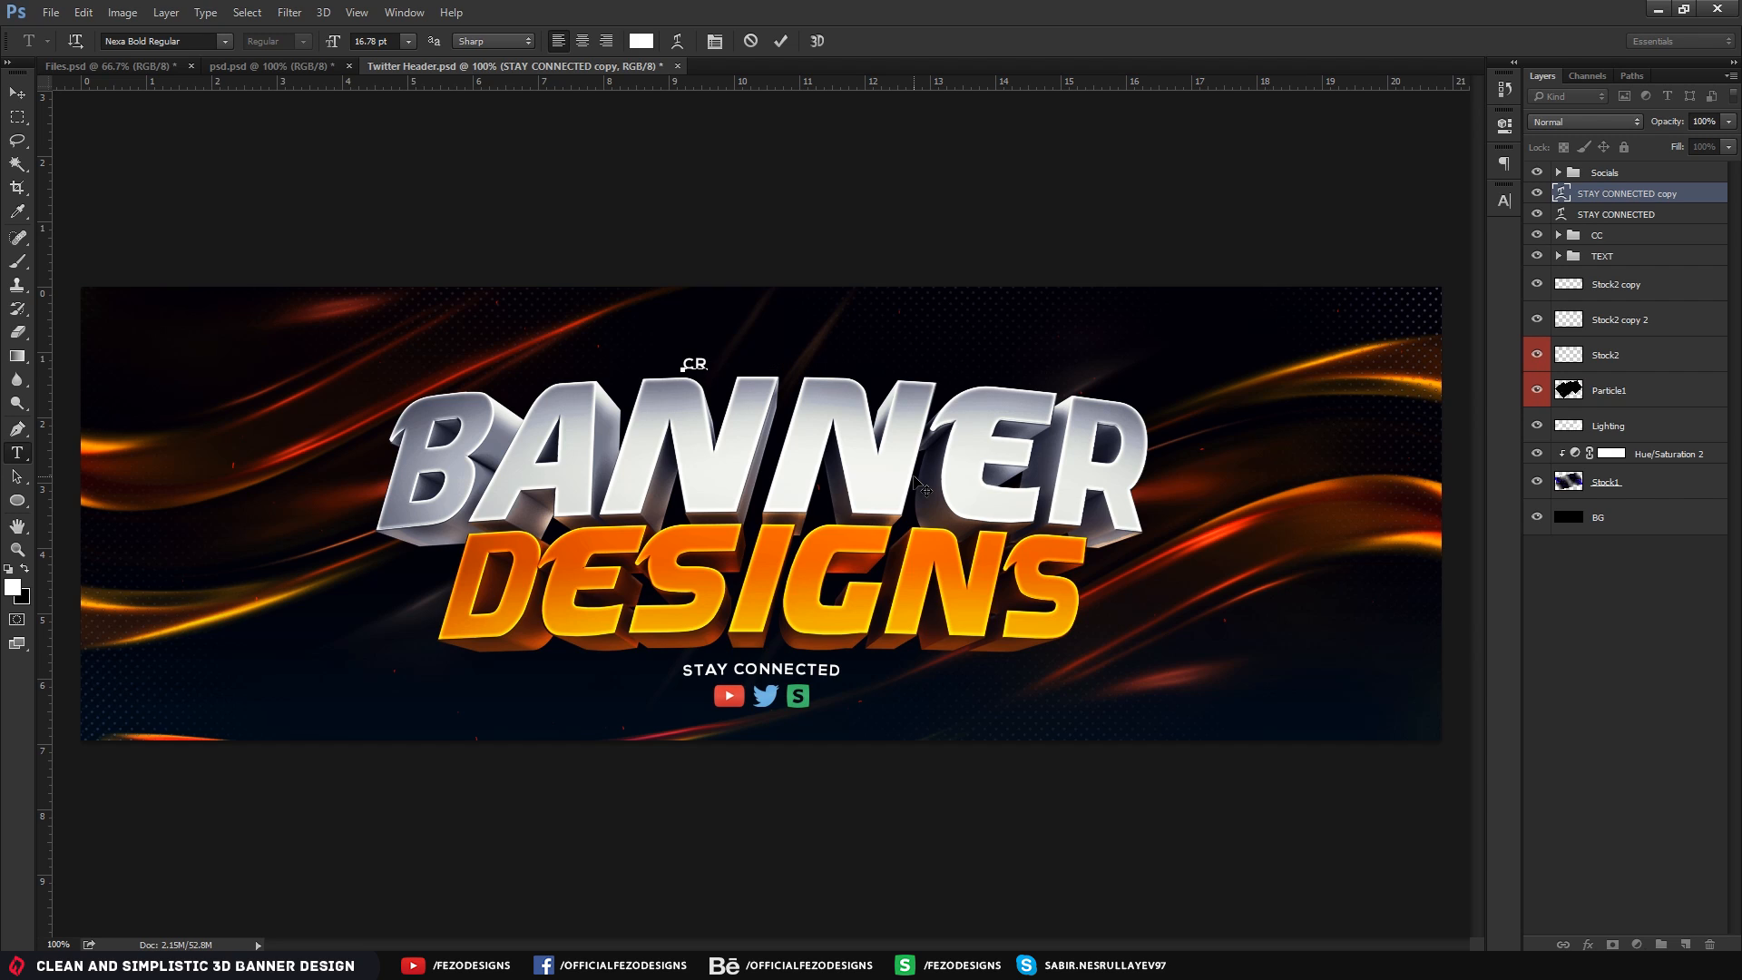
pyautogui.write('EATED BY FEZODESIGNS')
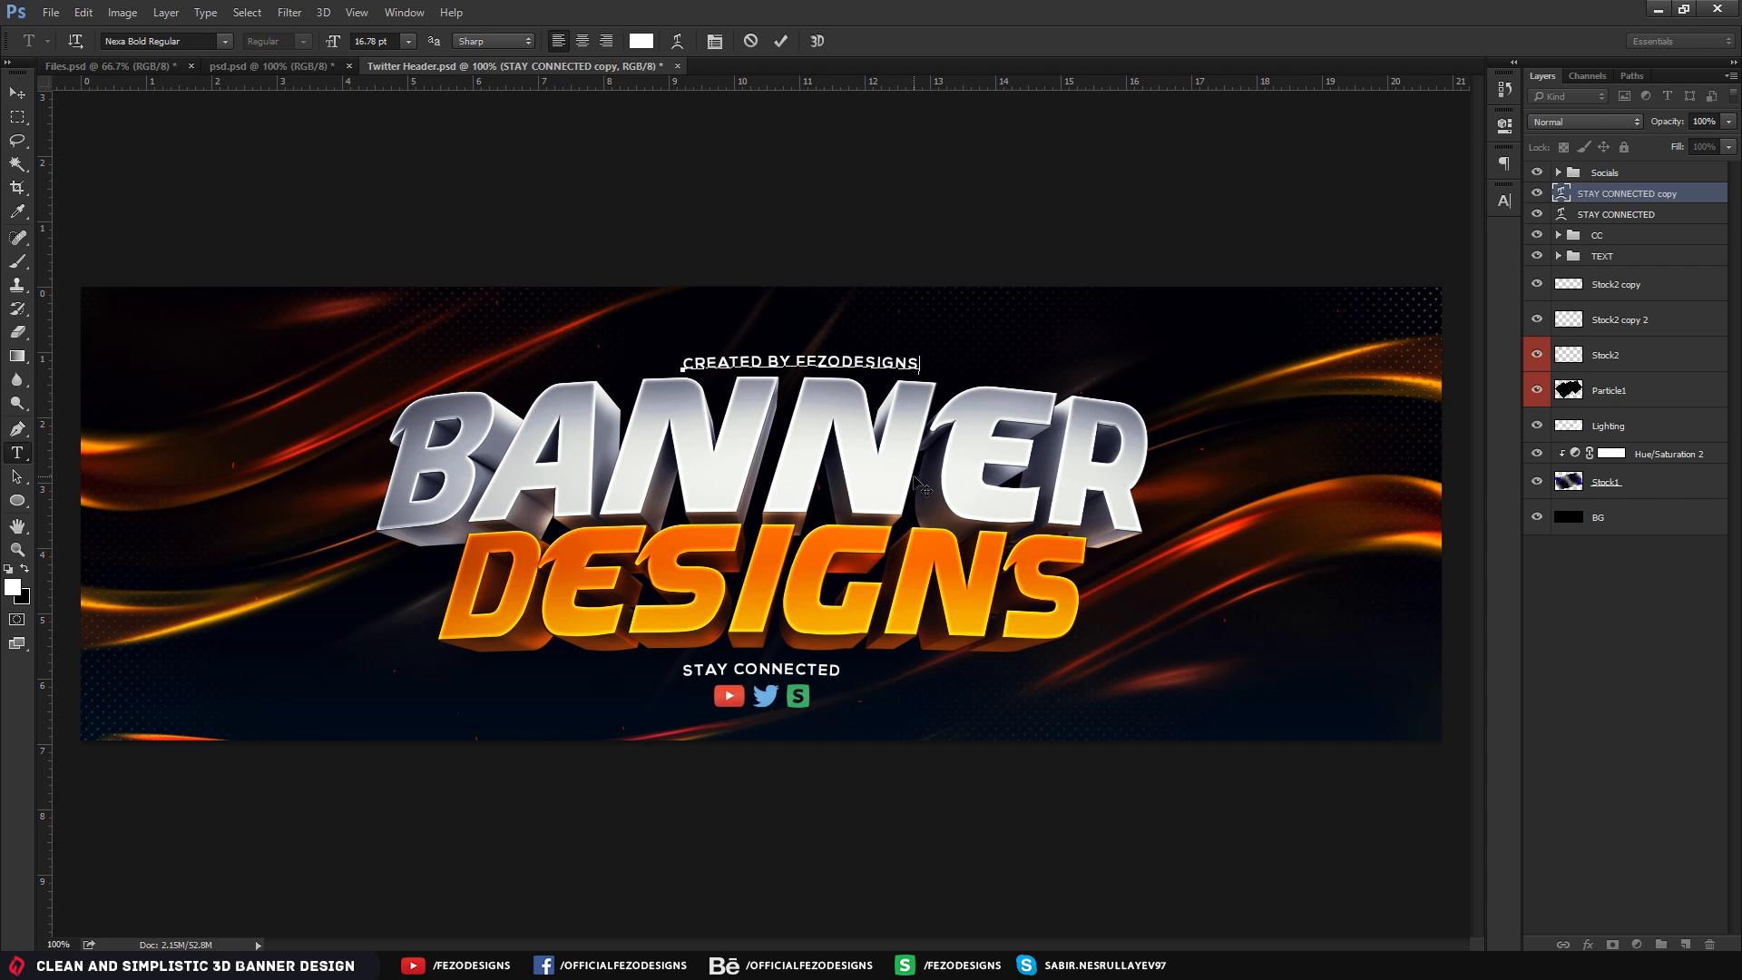
# Set the tracking of the whole CREATED BY FEZODESIGNS text to 1200
pyautogui.hotkey('ctrl', 'a')
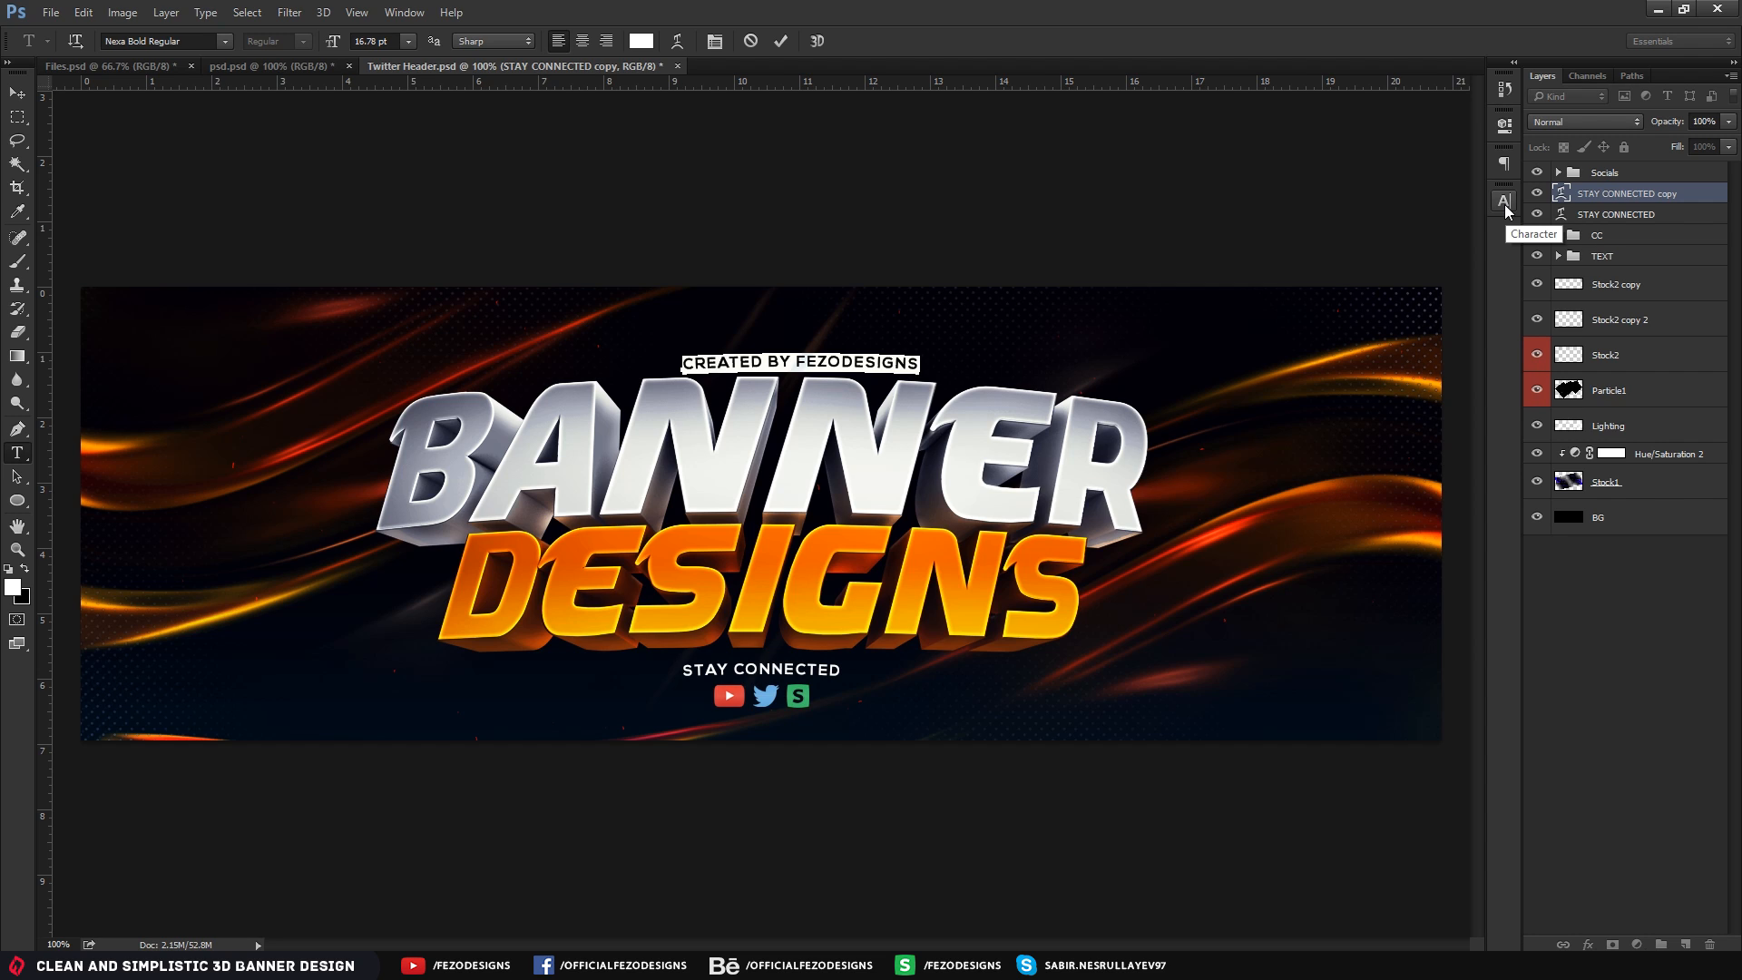
pyautogui.click(404, 12)
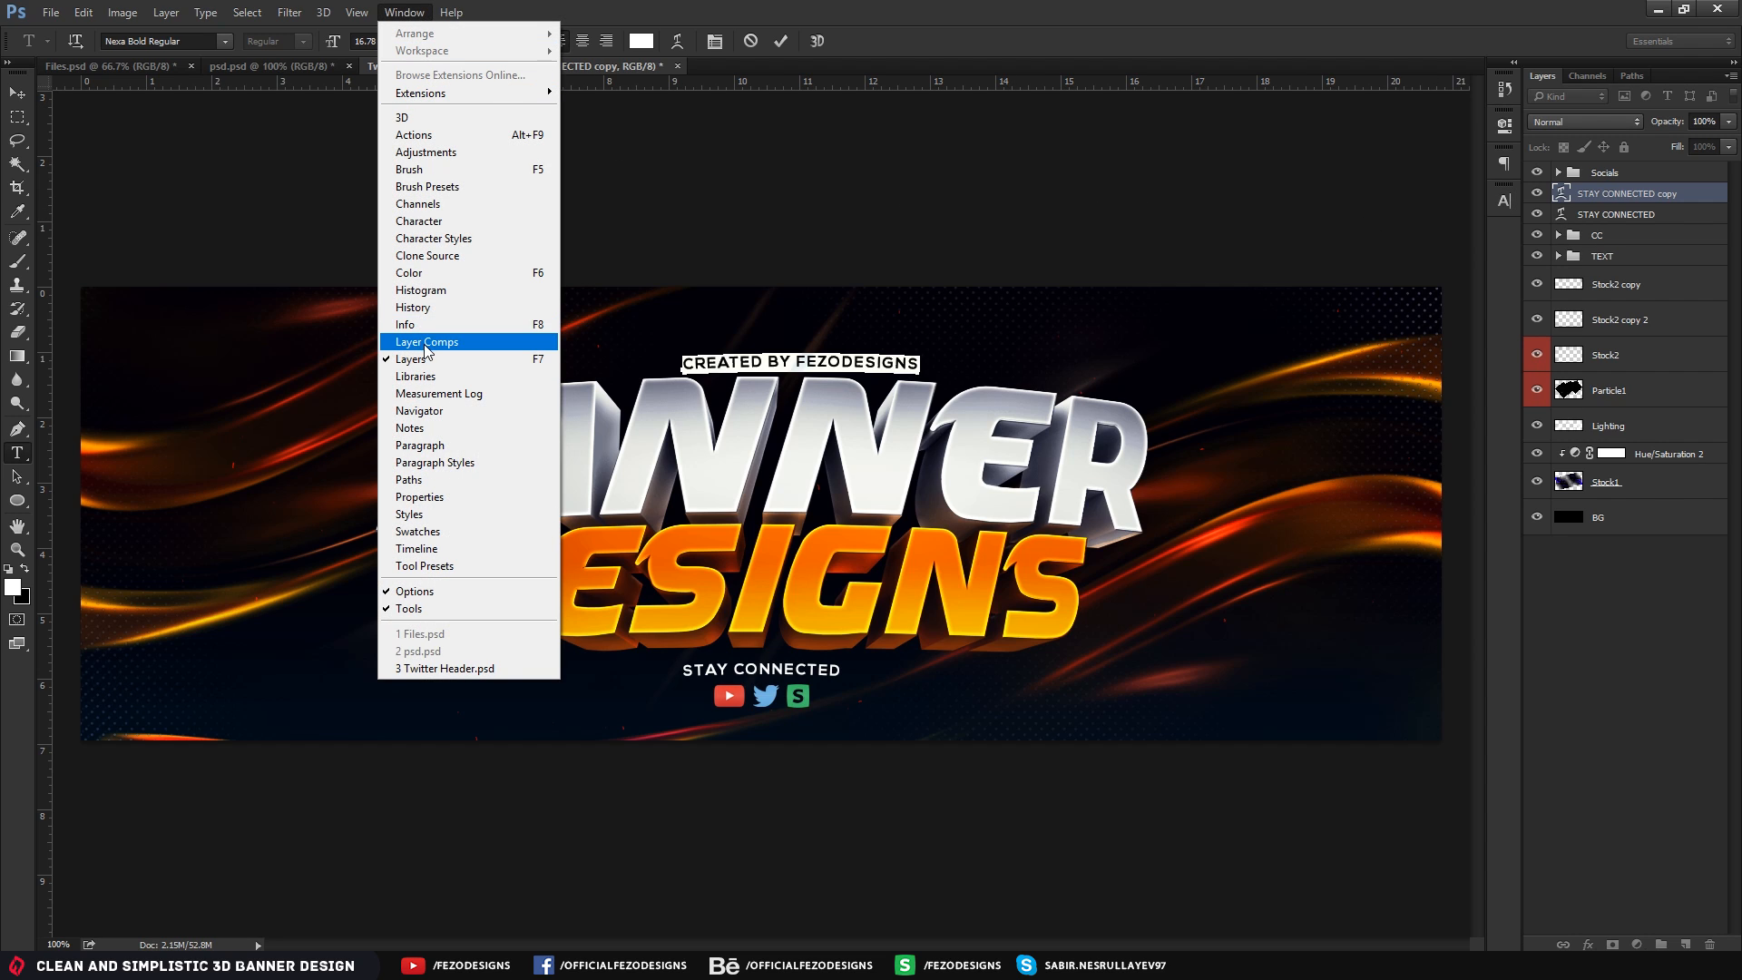
pyautogui.click(467, 226)
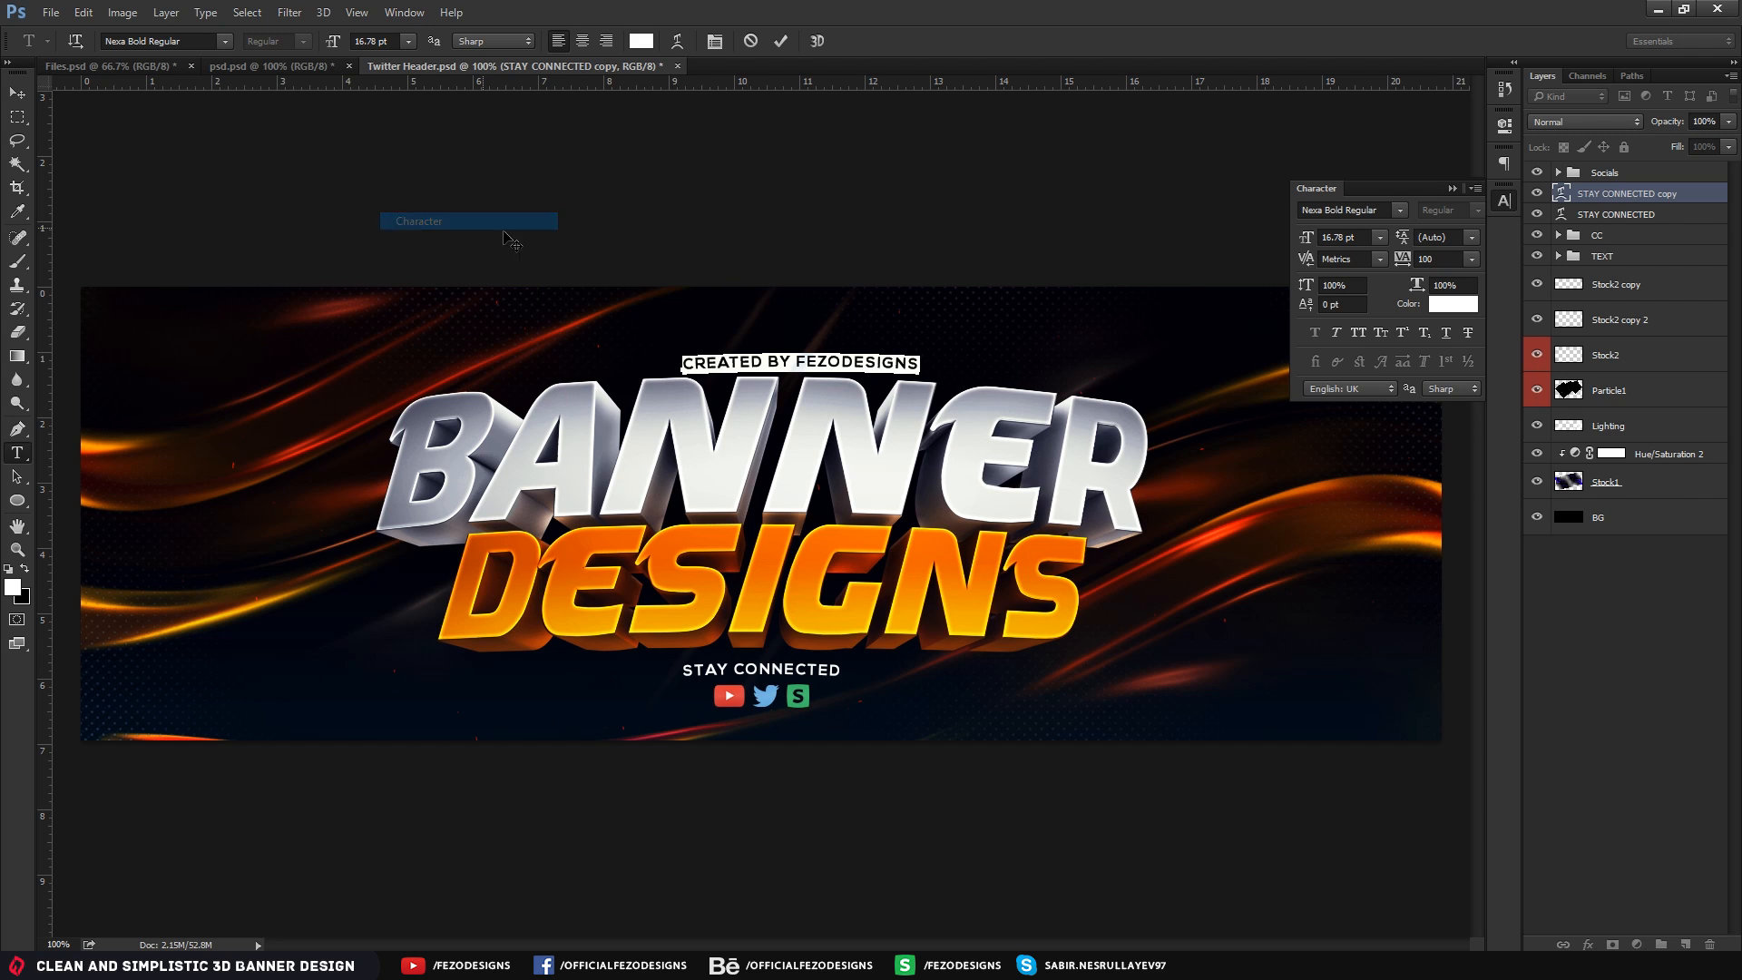
pyautogui.click(1399, 261)
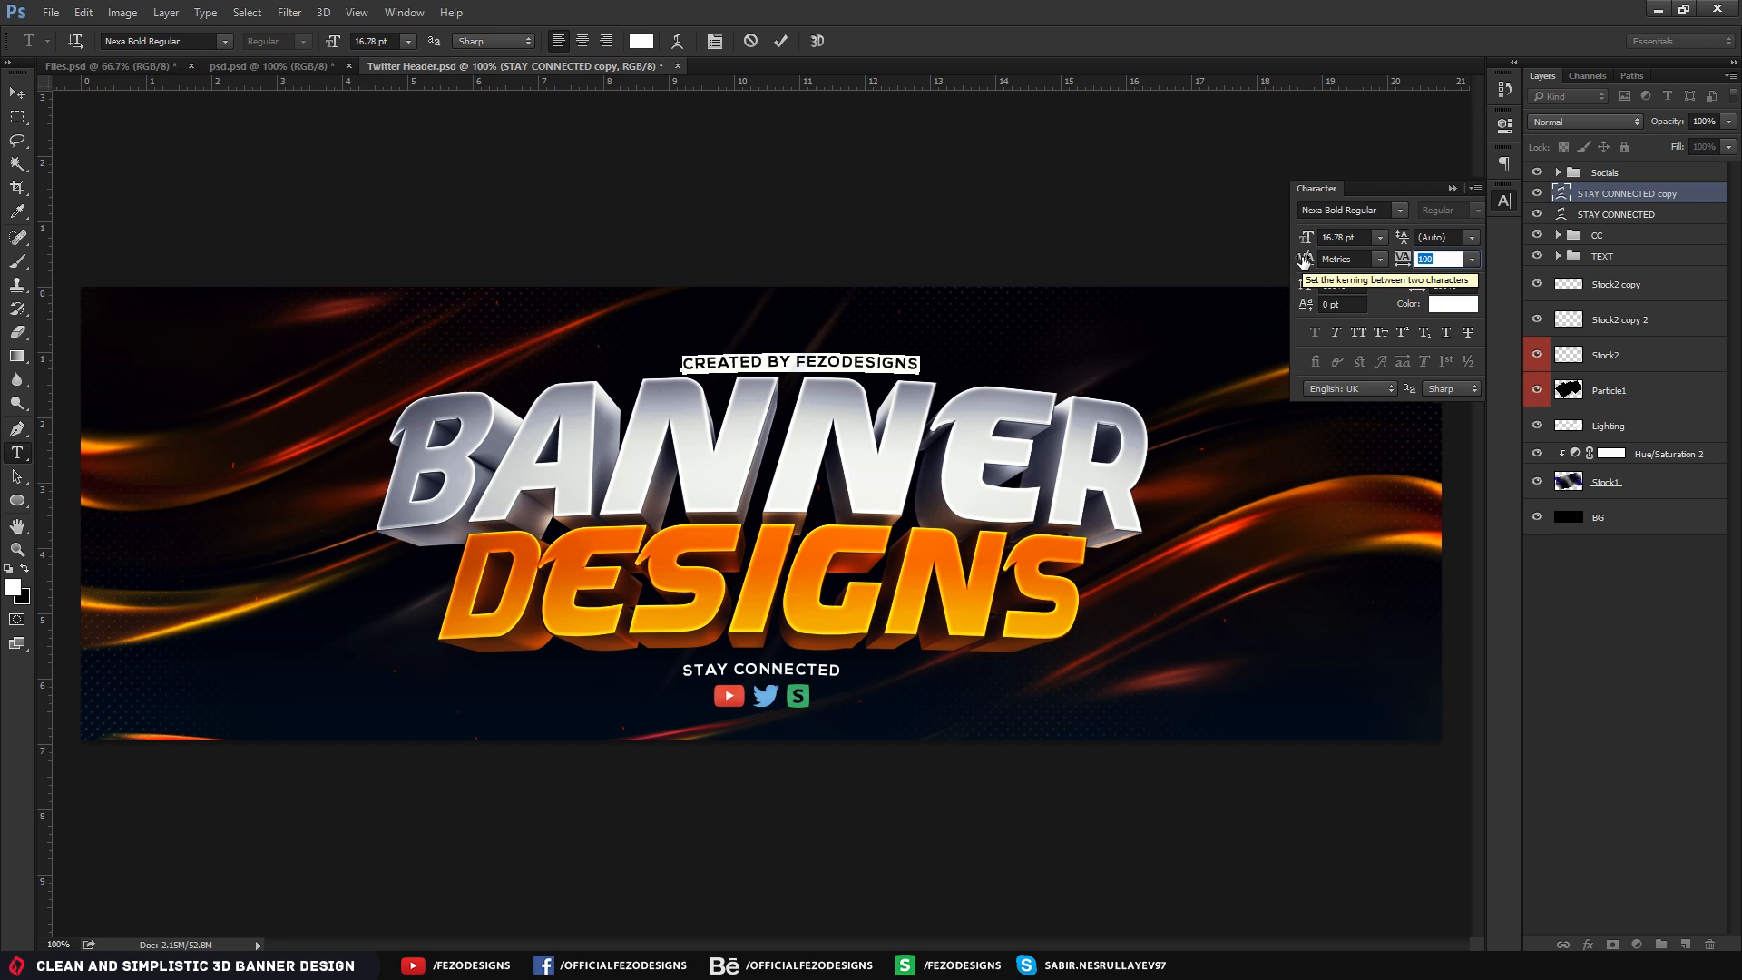
pyautogui.write('100')
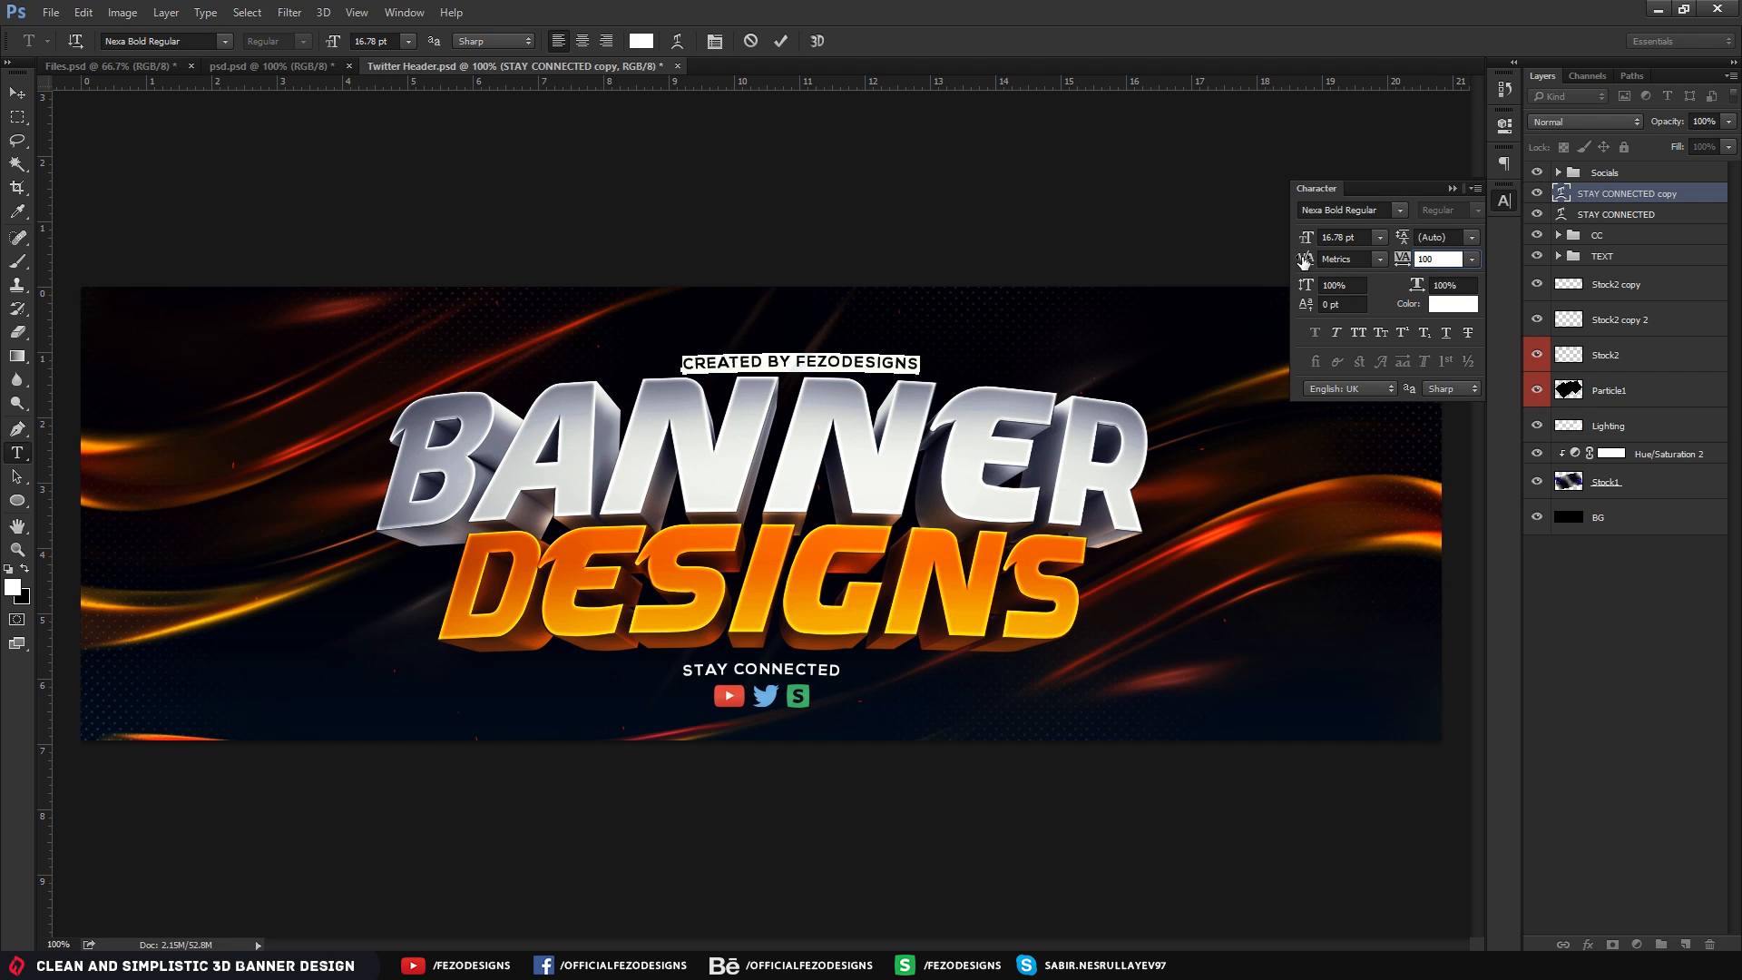
pyautogui.write('0')
pyautogui.press('BackSpace')
pyautogui.press('BackSpace')
pyautogui.press('BackSpace')
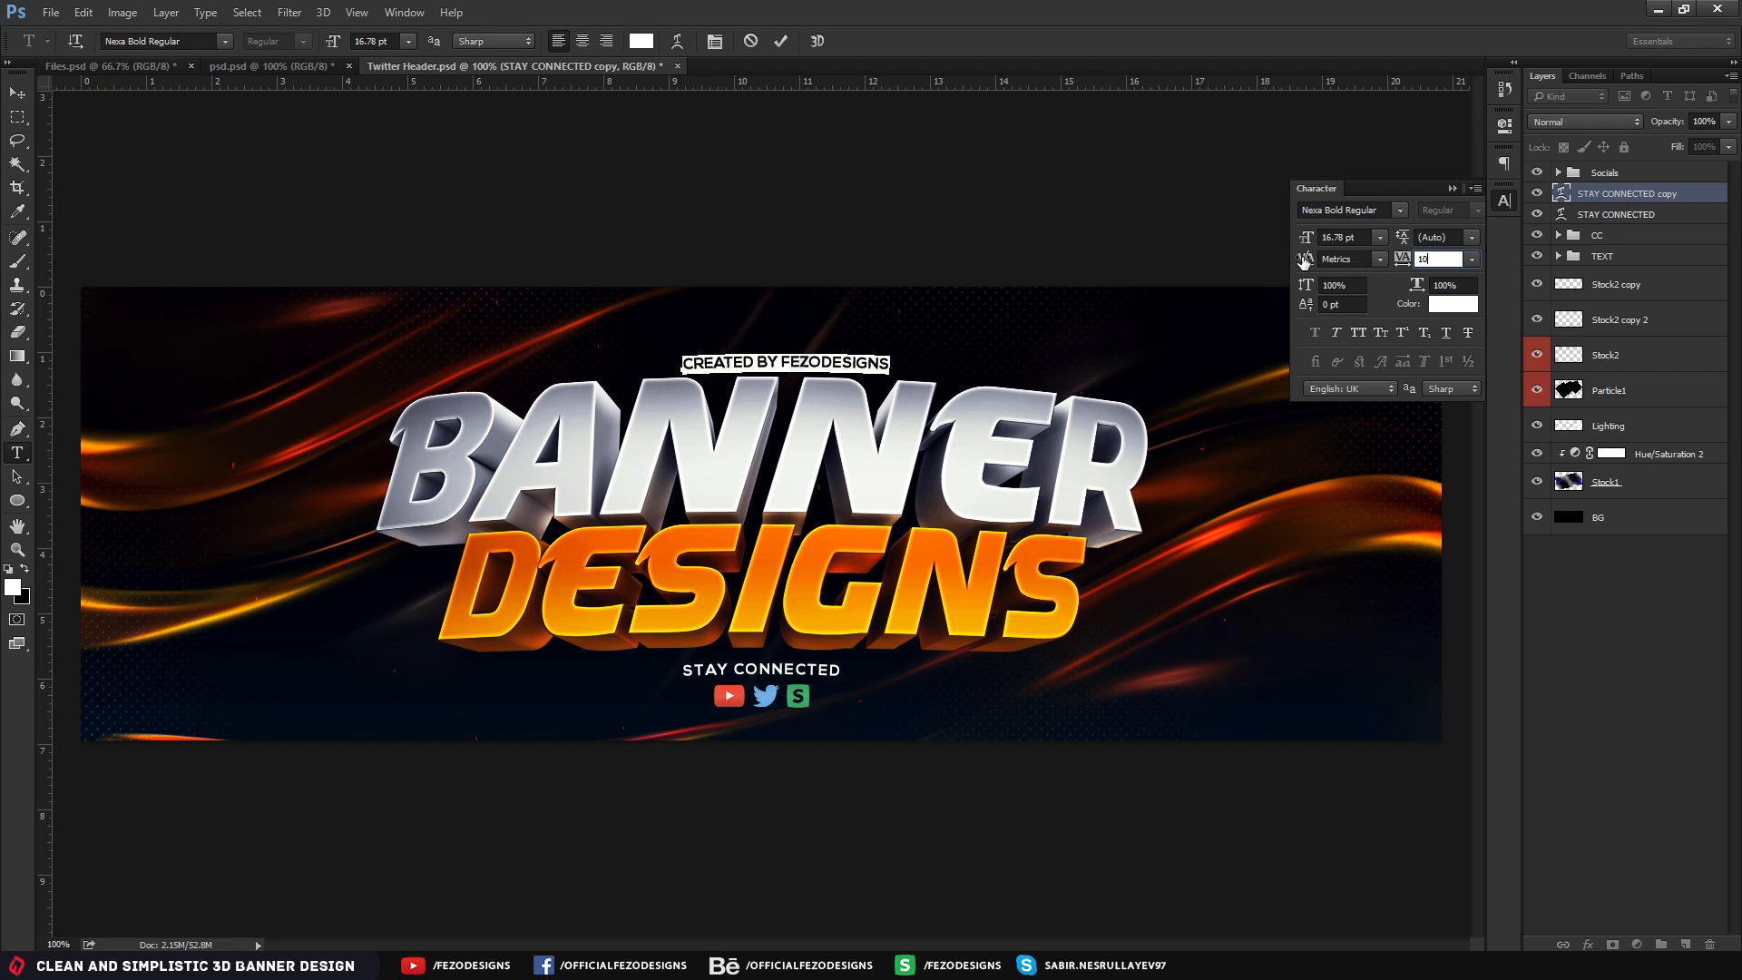
pyautogui.write('200')
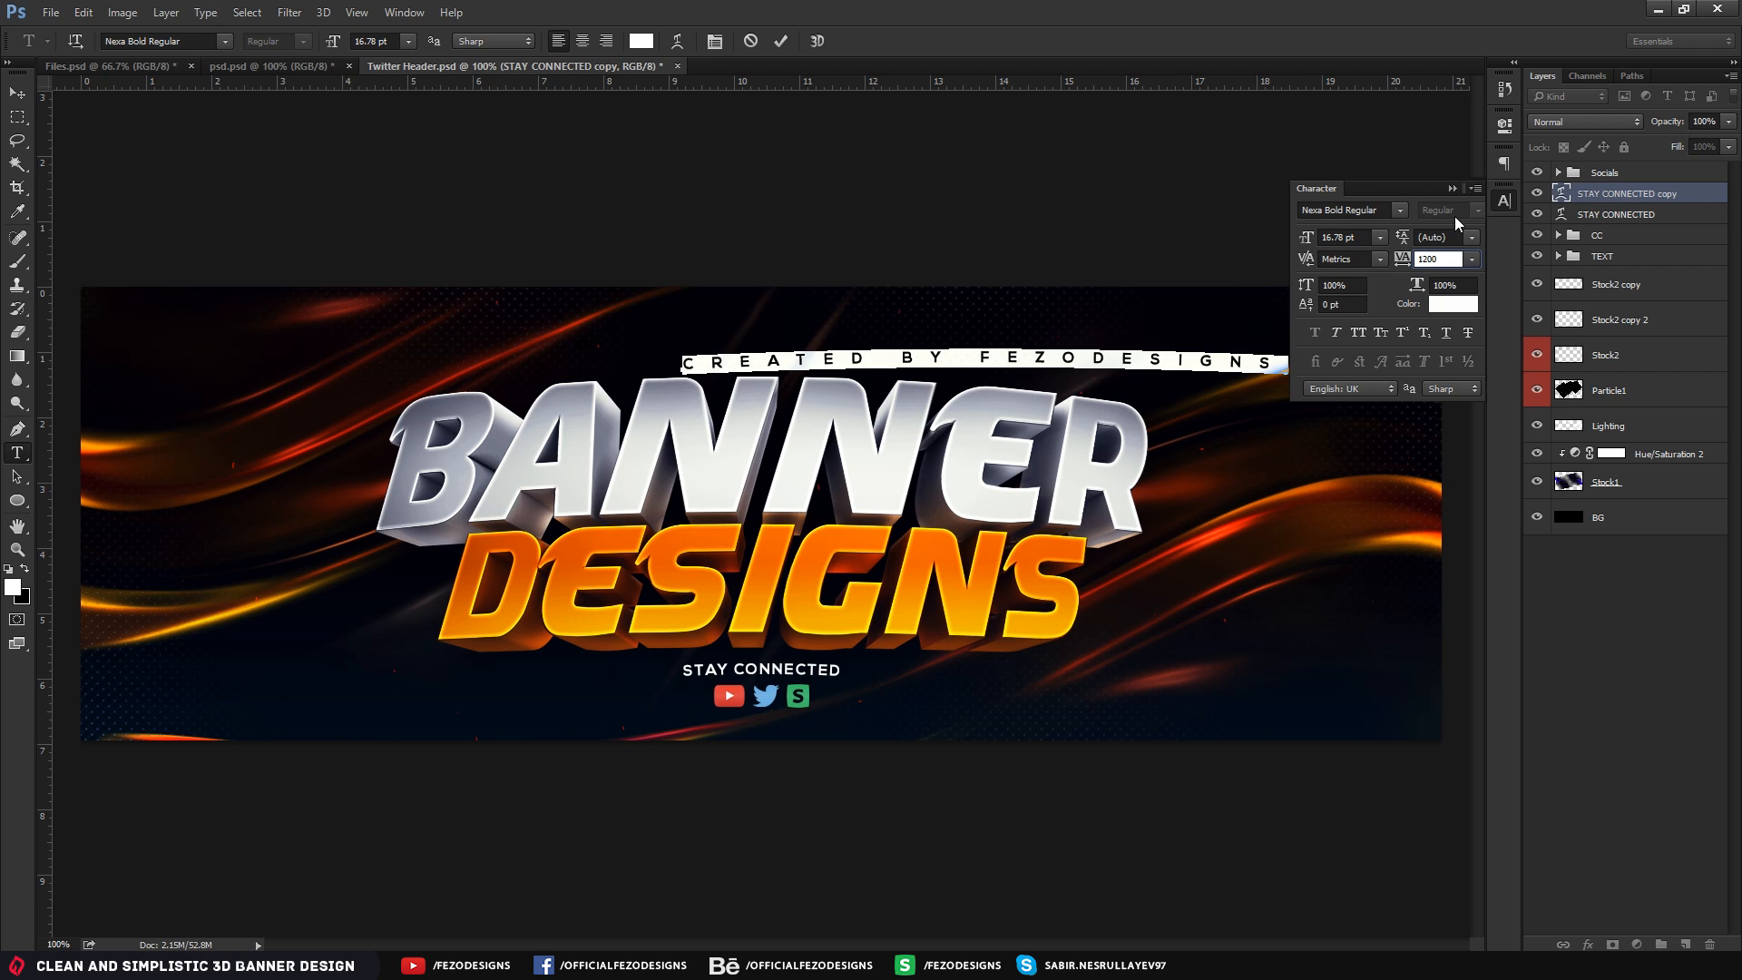
pyautogui.click(1452, 188)
# Centre the CREATED BY FEZODESIGNS caption horizontally on the banner canvas
pyautogui.click(16, 93)
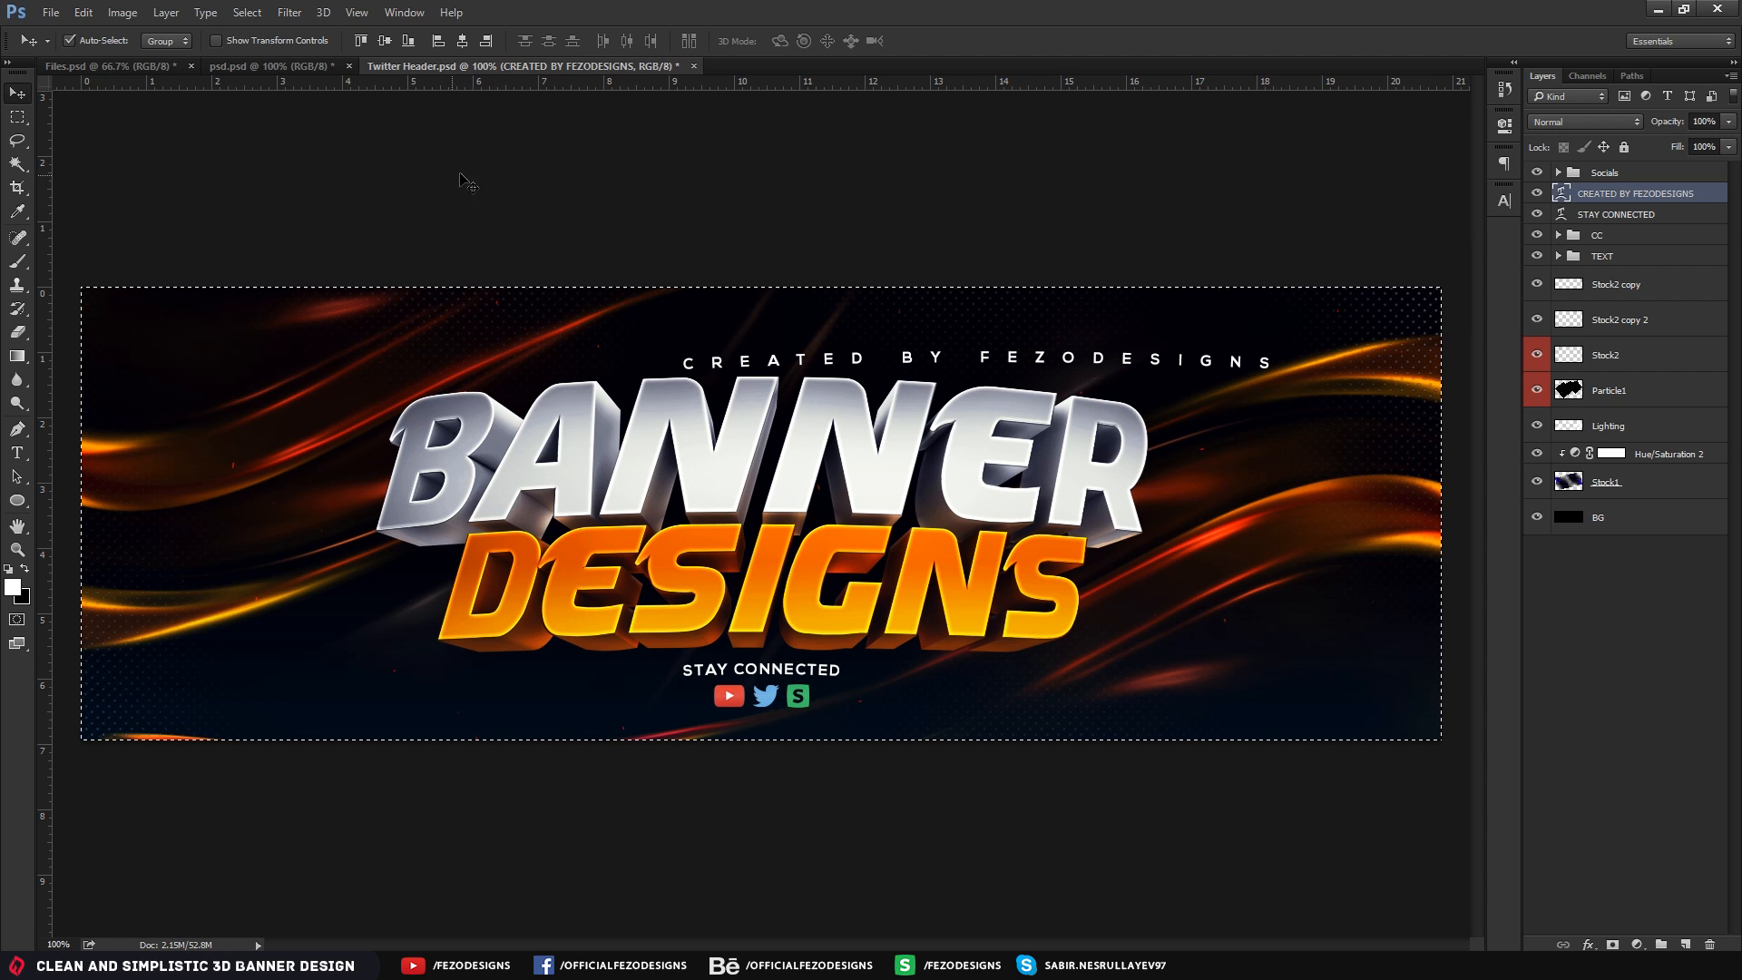
pyautogui.press('ctrl')
pyautogui.click(463, 41)
pyautogui.hotkey('ctrl', 'd')
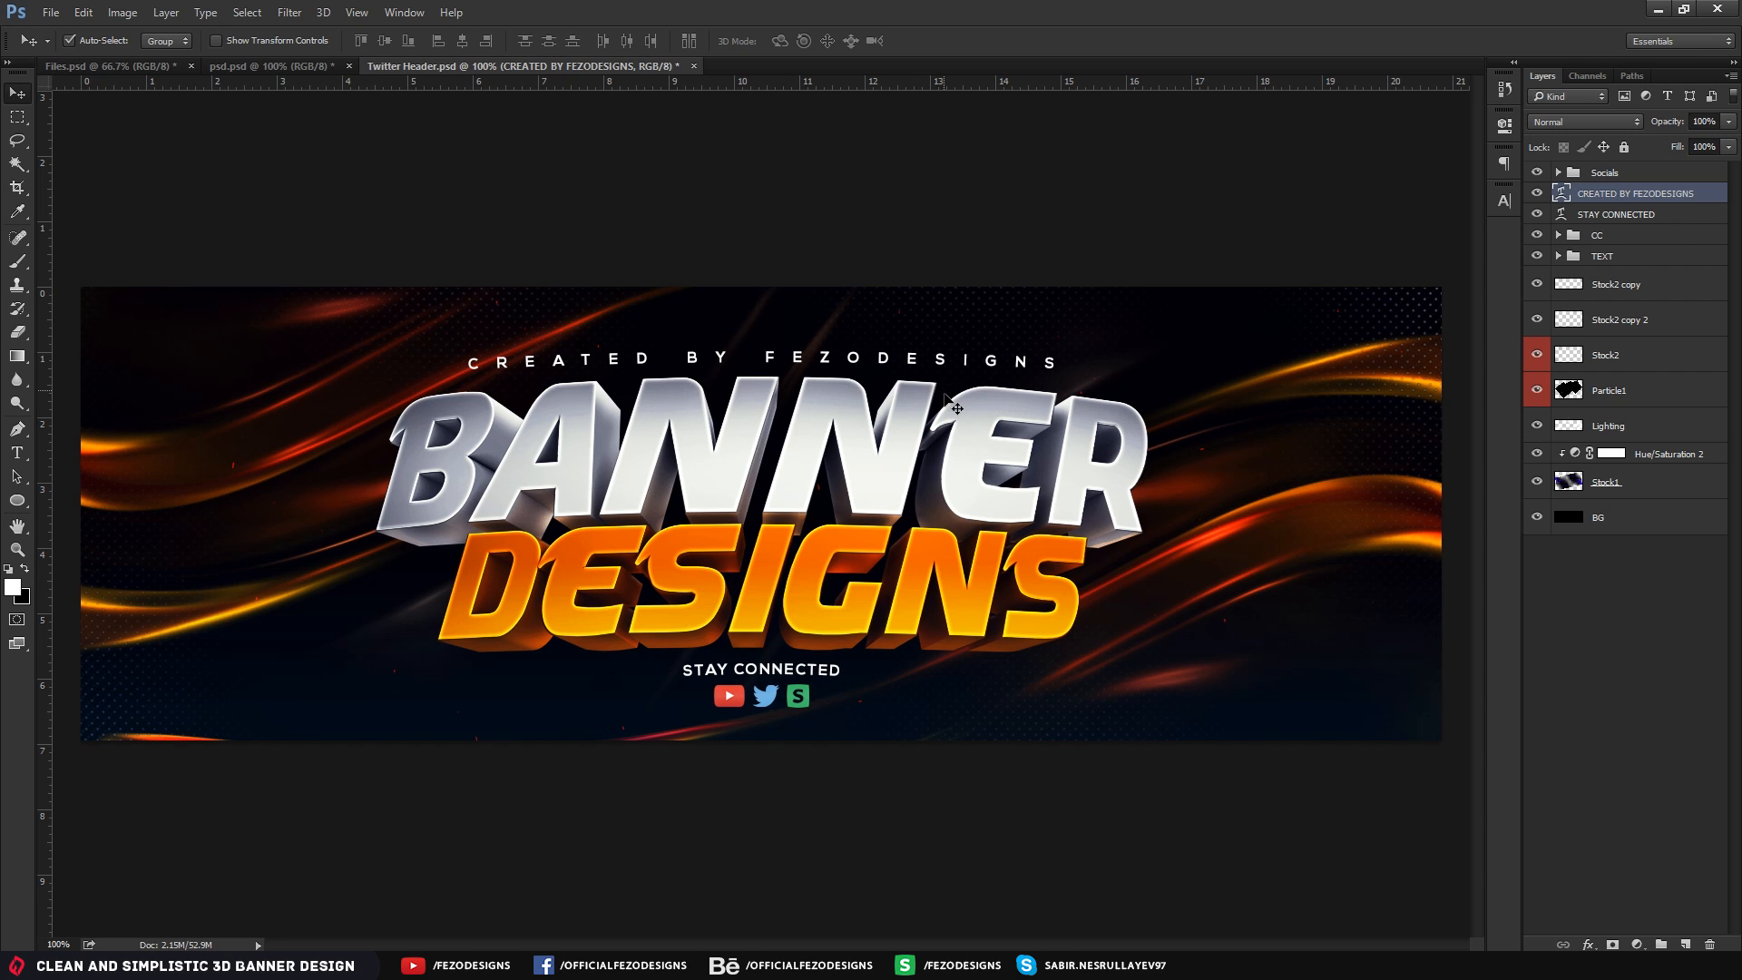
# Scale the CREATED BY FEZODESIGNS caption proportionally about its centre to about 76%
pyautogui.hotkey('ctrl', 't')
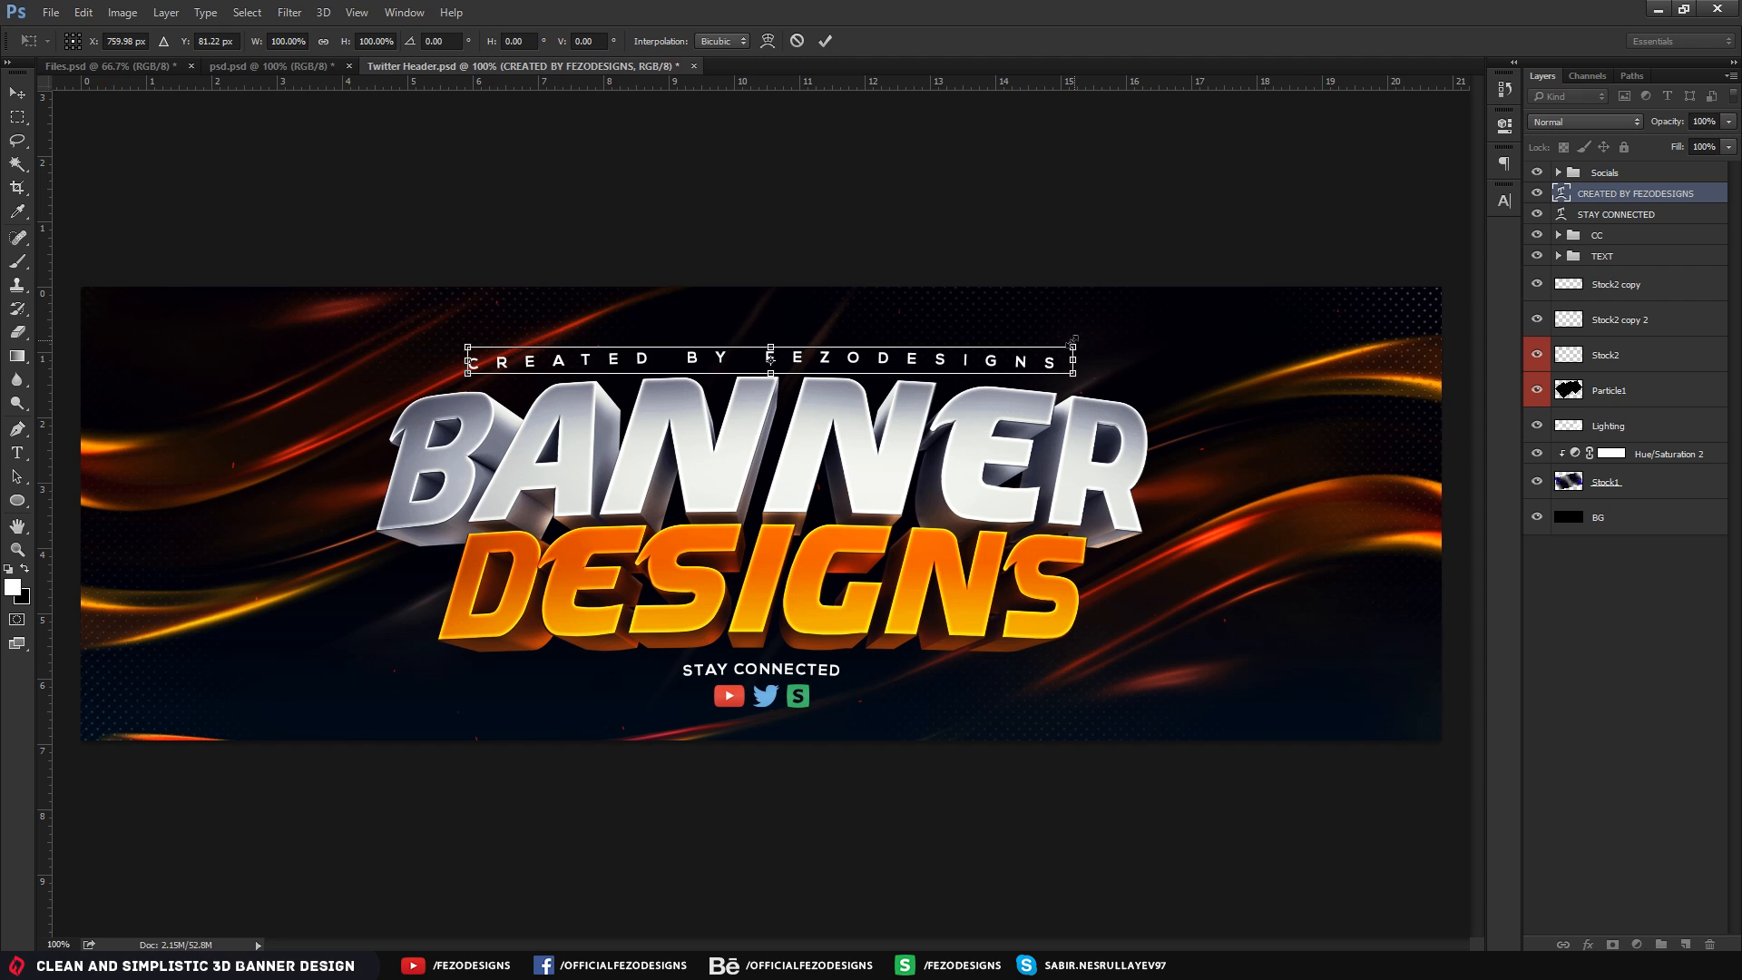
pyautogui.keyDown('alt'); pyautogui.keyDown('shift'); pyautogui.moveTo(1073, 346); pyautogui.dragTo(1004, 354); pyautogui.keyUp('shift'); pyautogui.keyUp('alt')
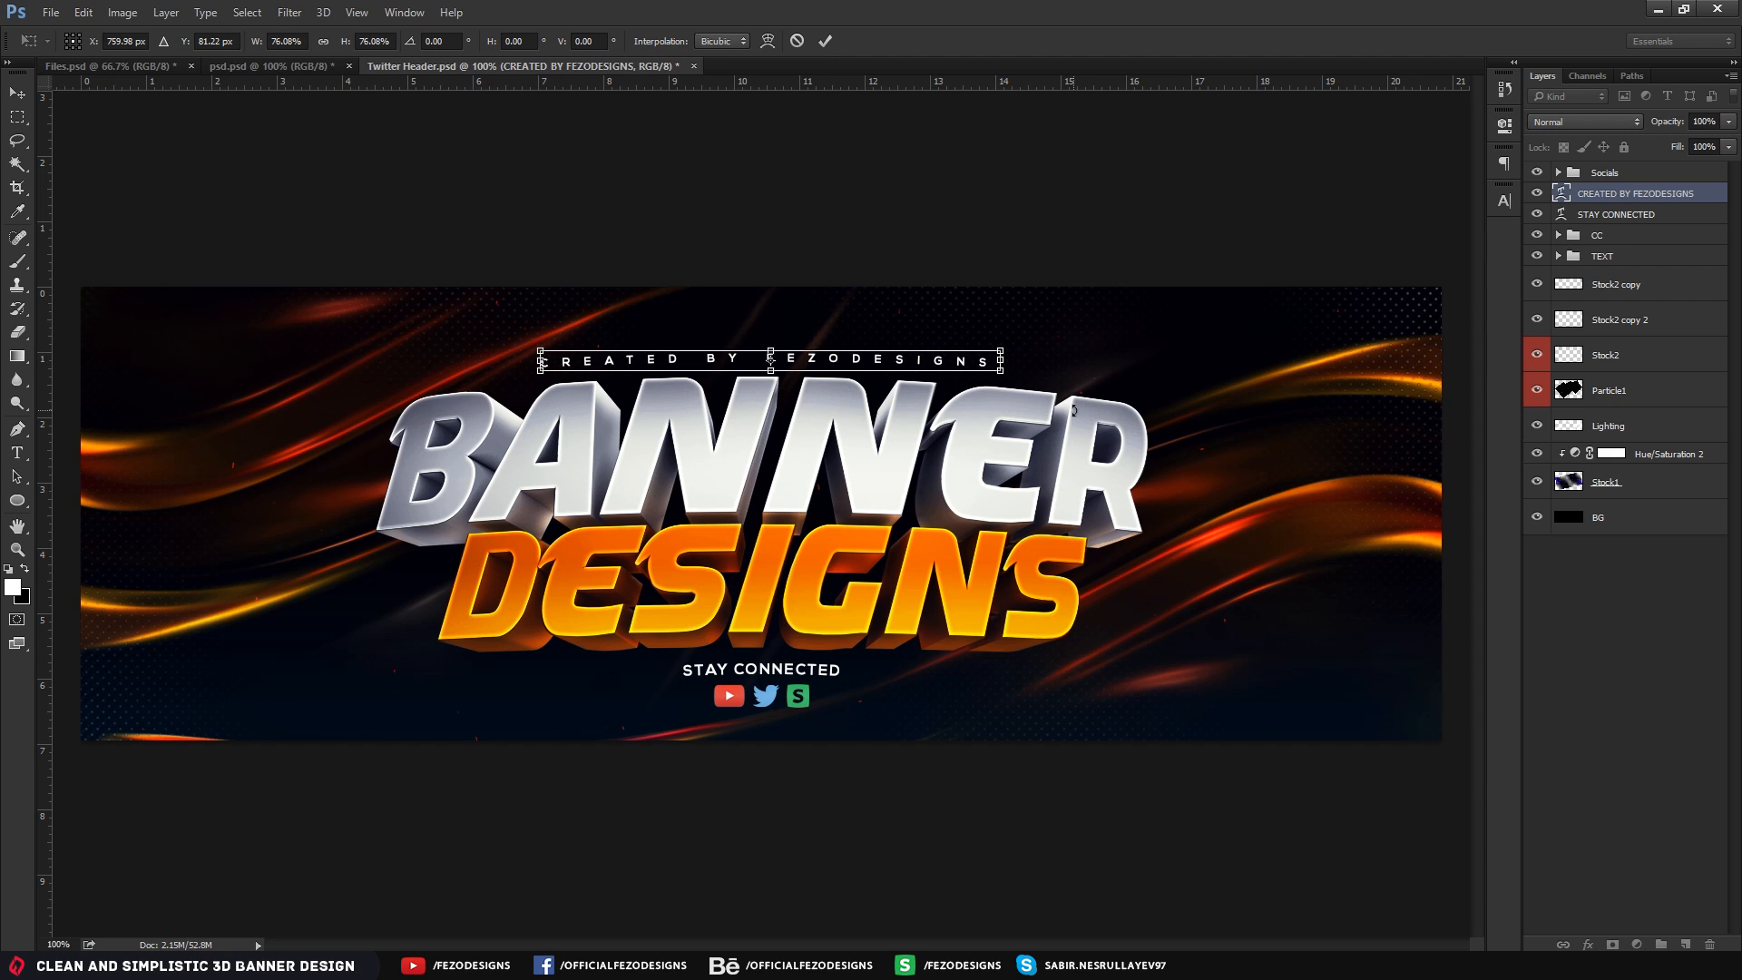
pyautogui.press('Return')
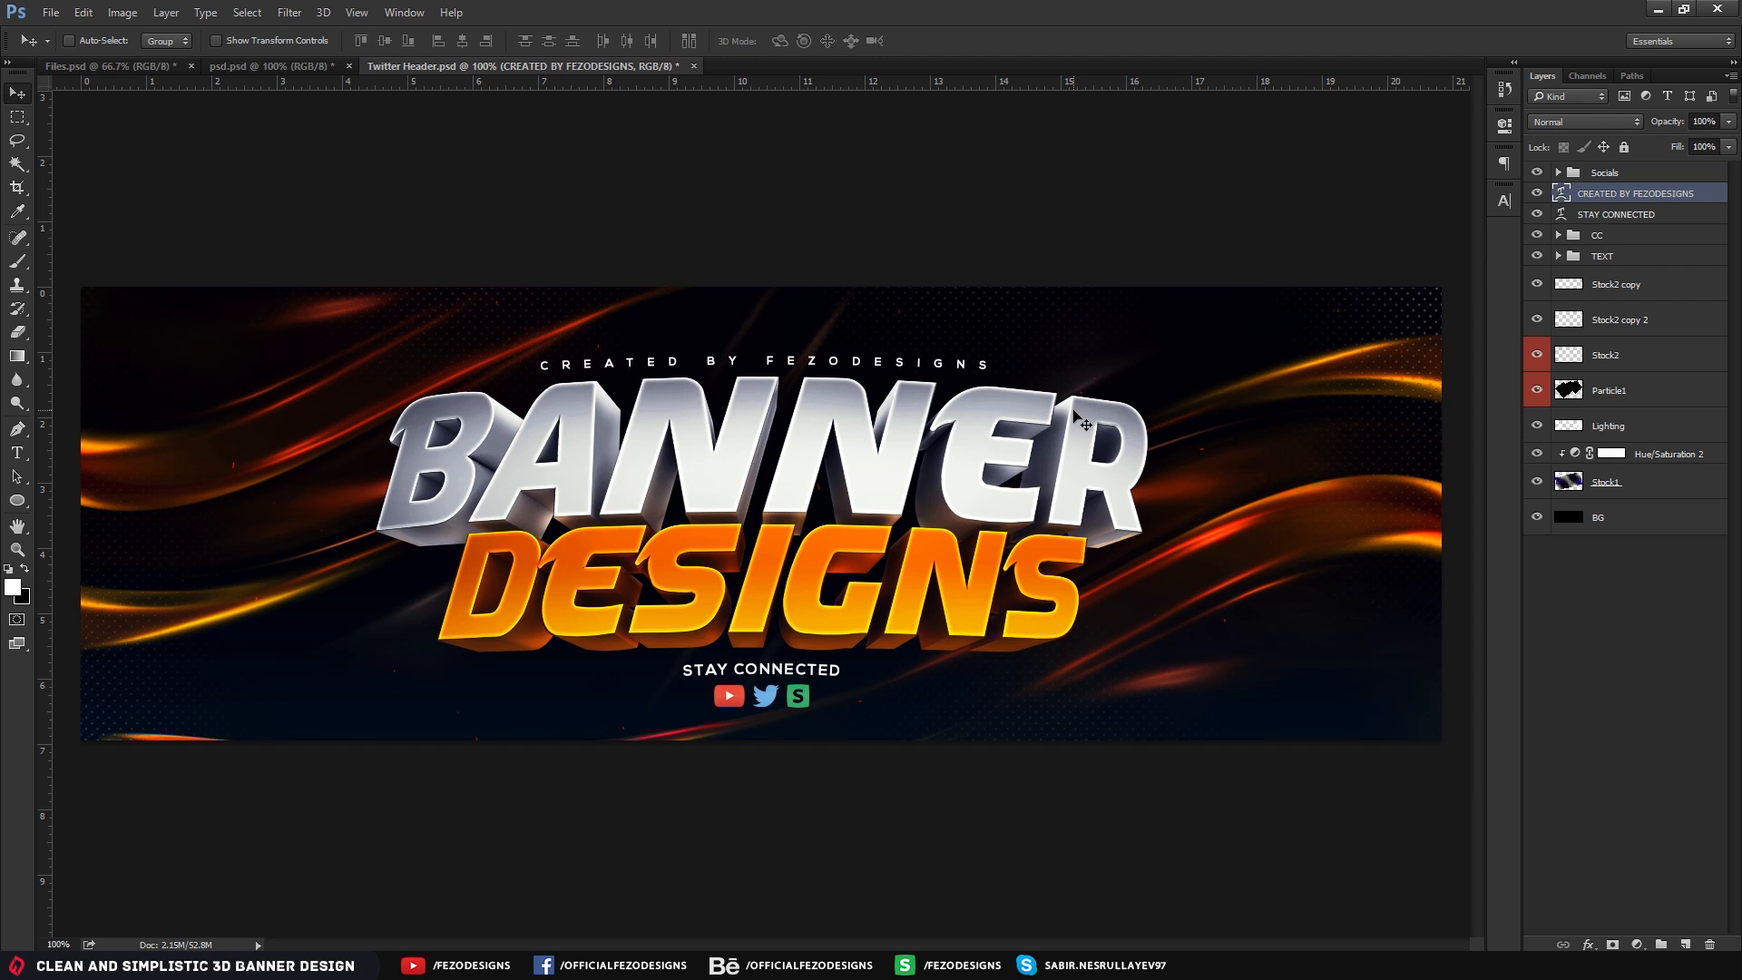
# Set the bend of the CREATED BY FEZODESIGNS text's horizontal Arc warp to 5%
pyautogui.click(287, 14)
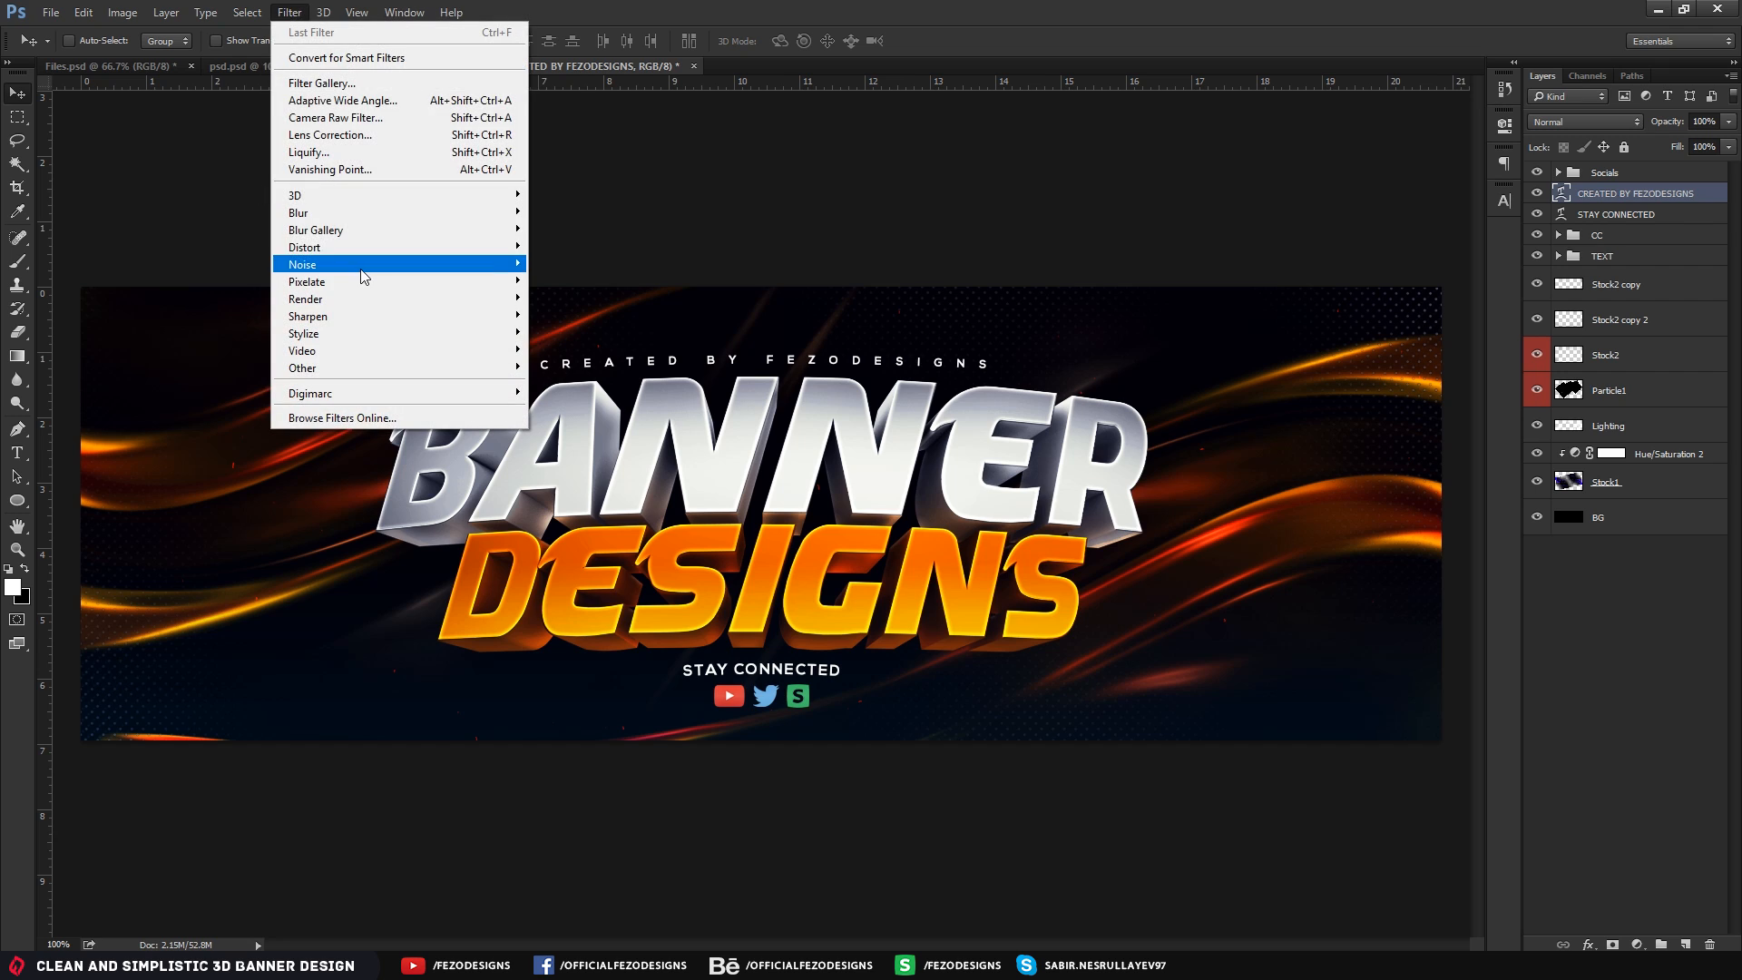
pyautogui.click(251, 257)
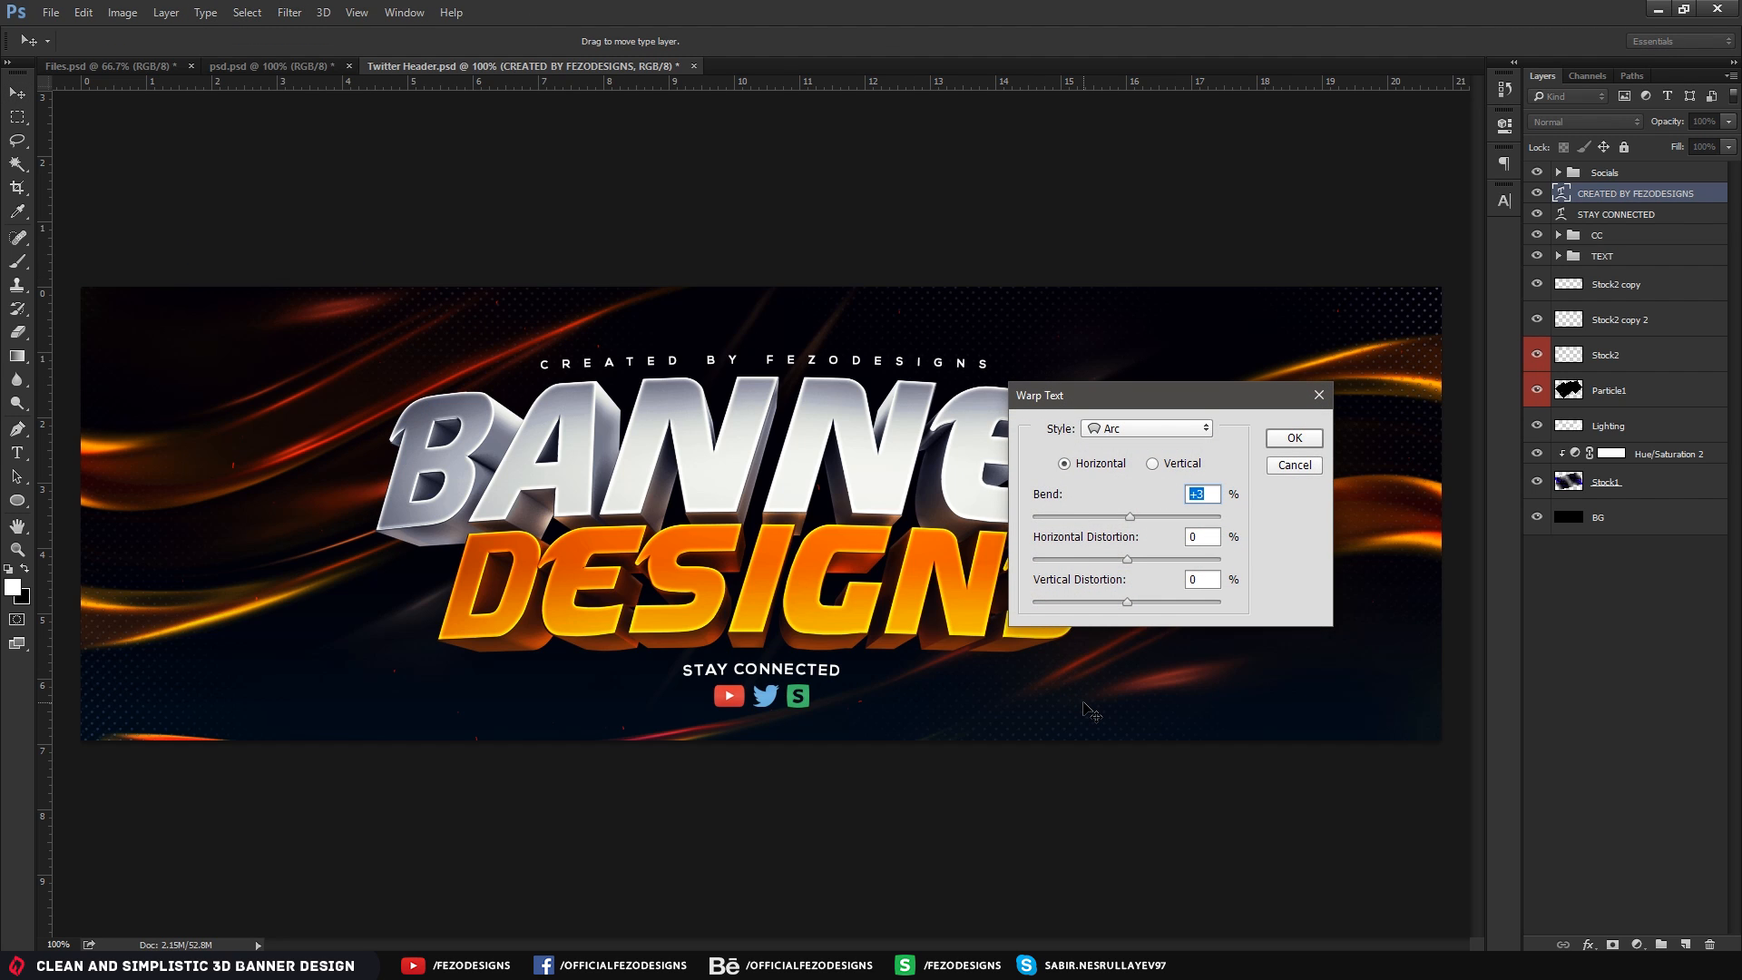
pyautogui.write('5')
pyautogui.press('Return')
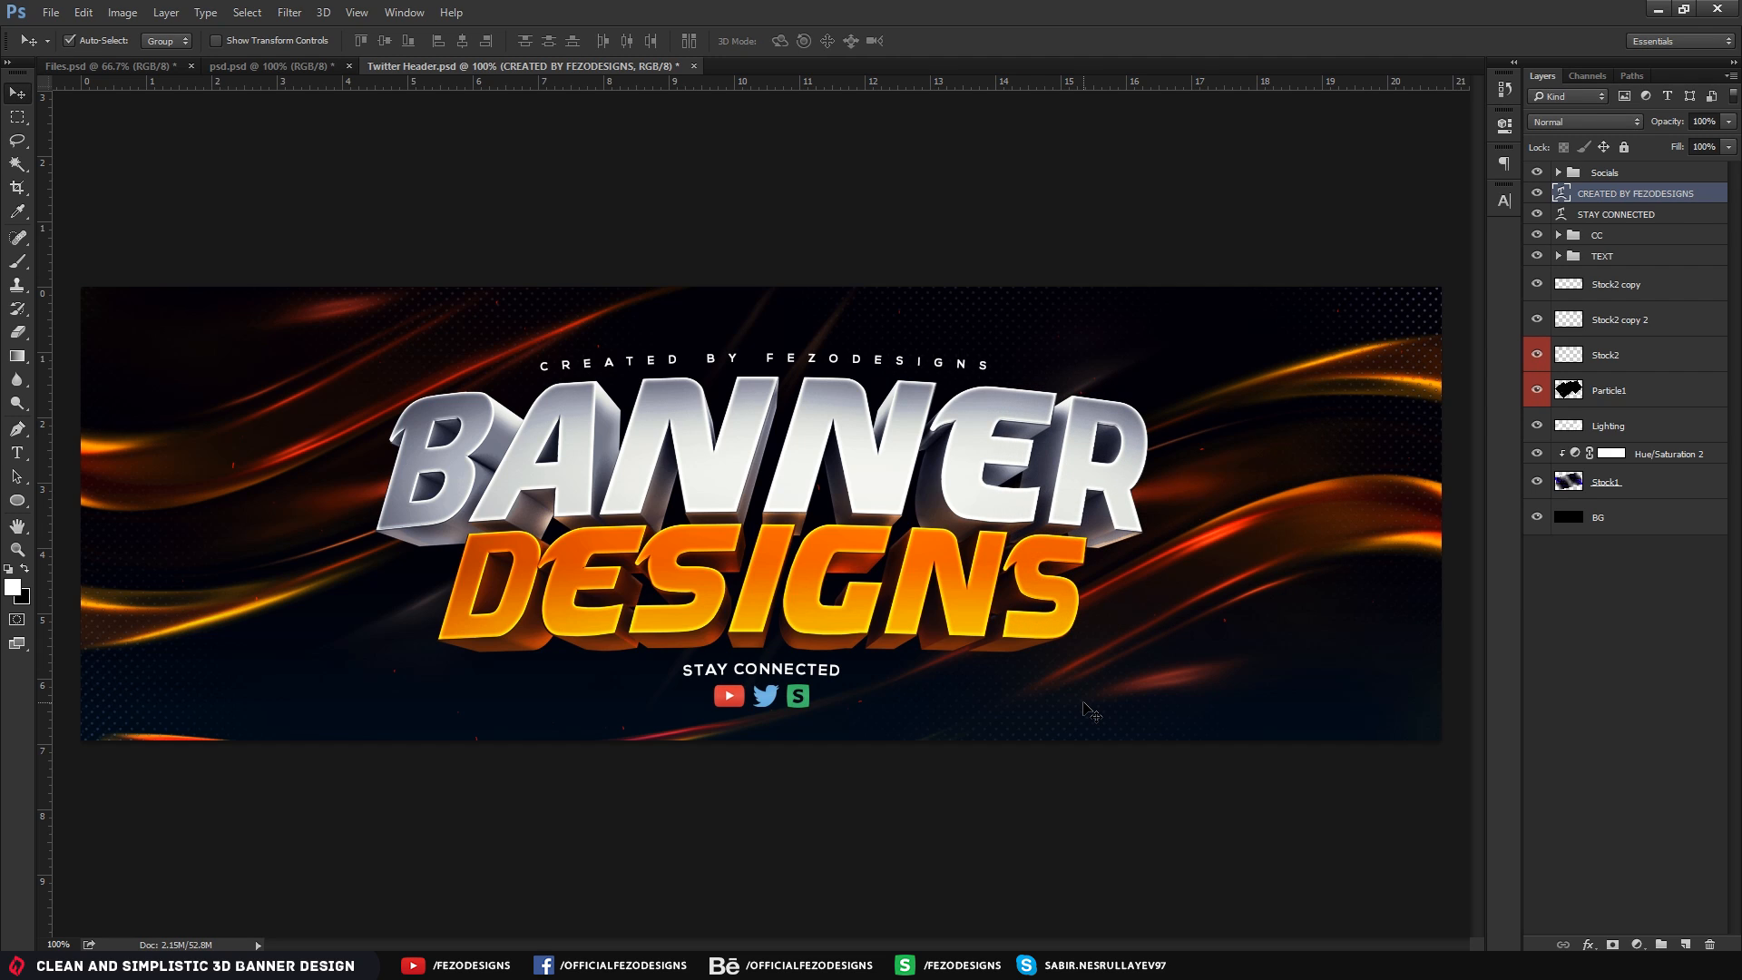
# Enlarge the CREATED BY FEZODESIGNS caption slightly about its centre and nudge it down about 4 px towards the BANNER text
pyautogui.hotkey('ctrl', 't')
pyautogui.moveTo(1000, 350)
pyautogui.keyDown('alt'); pyautogui.mouseDown()
pyautogui.moveTo(1018, 338)
pyautogui.moveTo(1013, 352)
pyautogui.mouseUp(); pyautogui.keyUp('alt')
pyautogui.press('Return')
pyautogui.press('Down')
pyautogui.press('Down')
pyautogui.press('Down')
pyautogui.press('Down')
pyautogui.press('Down')
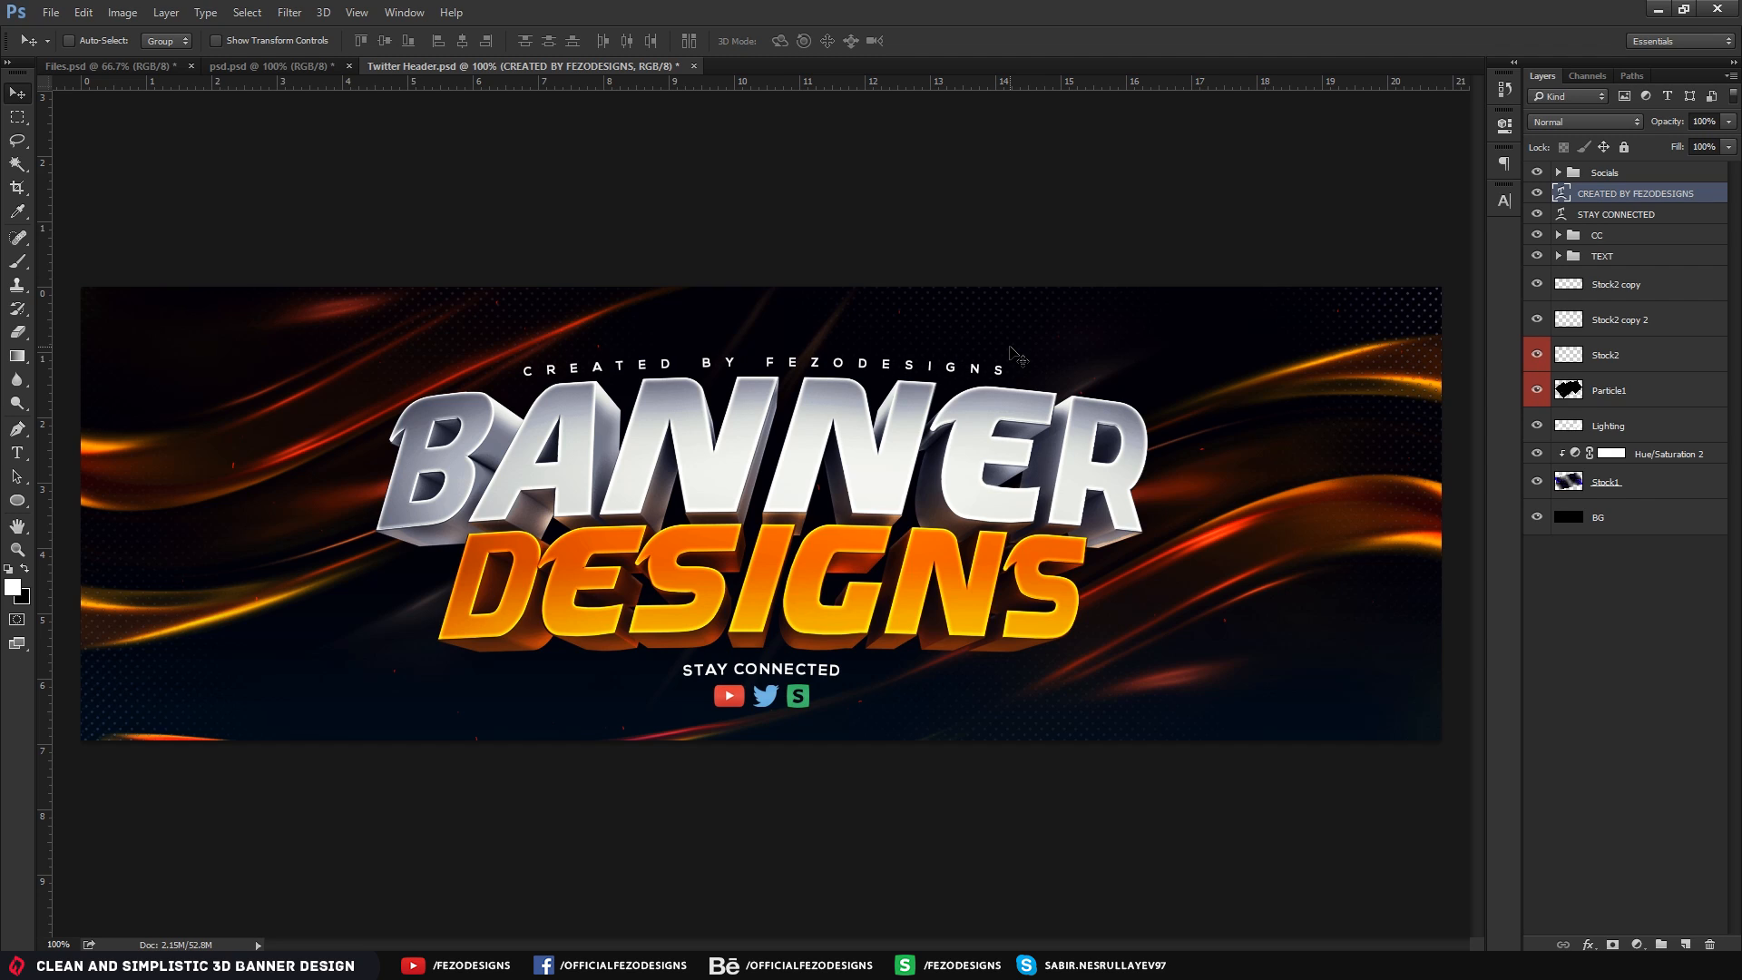
pyautogui.press('Up')
# Add a new layer directly above Stock2 copy and name it Lighting 2
pyautogui.click(1654, 285)
pyautogui.click(1688, 944)
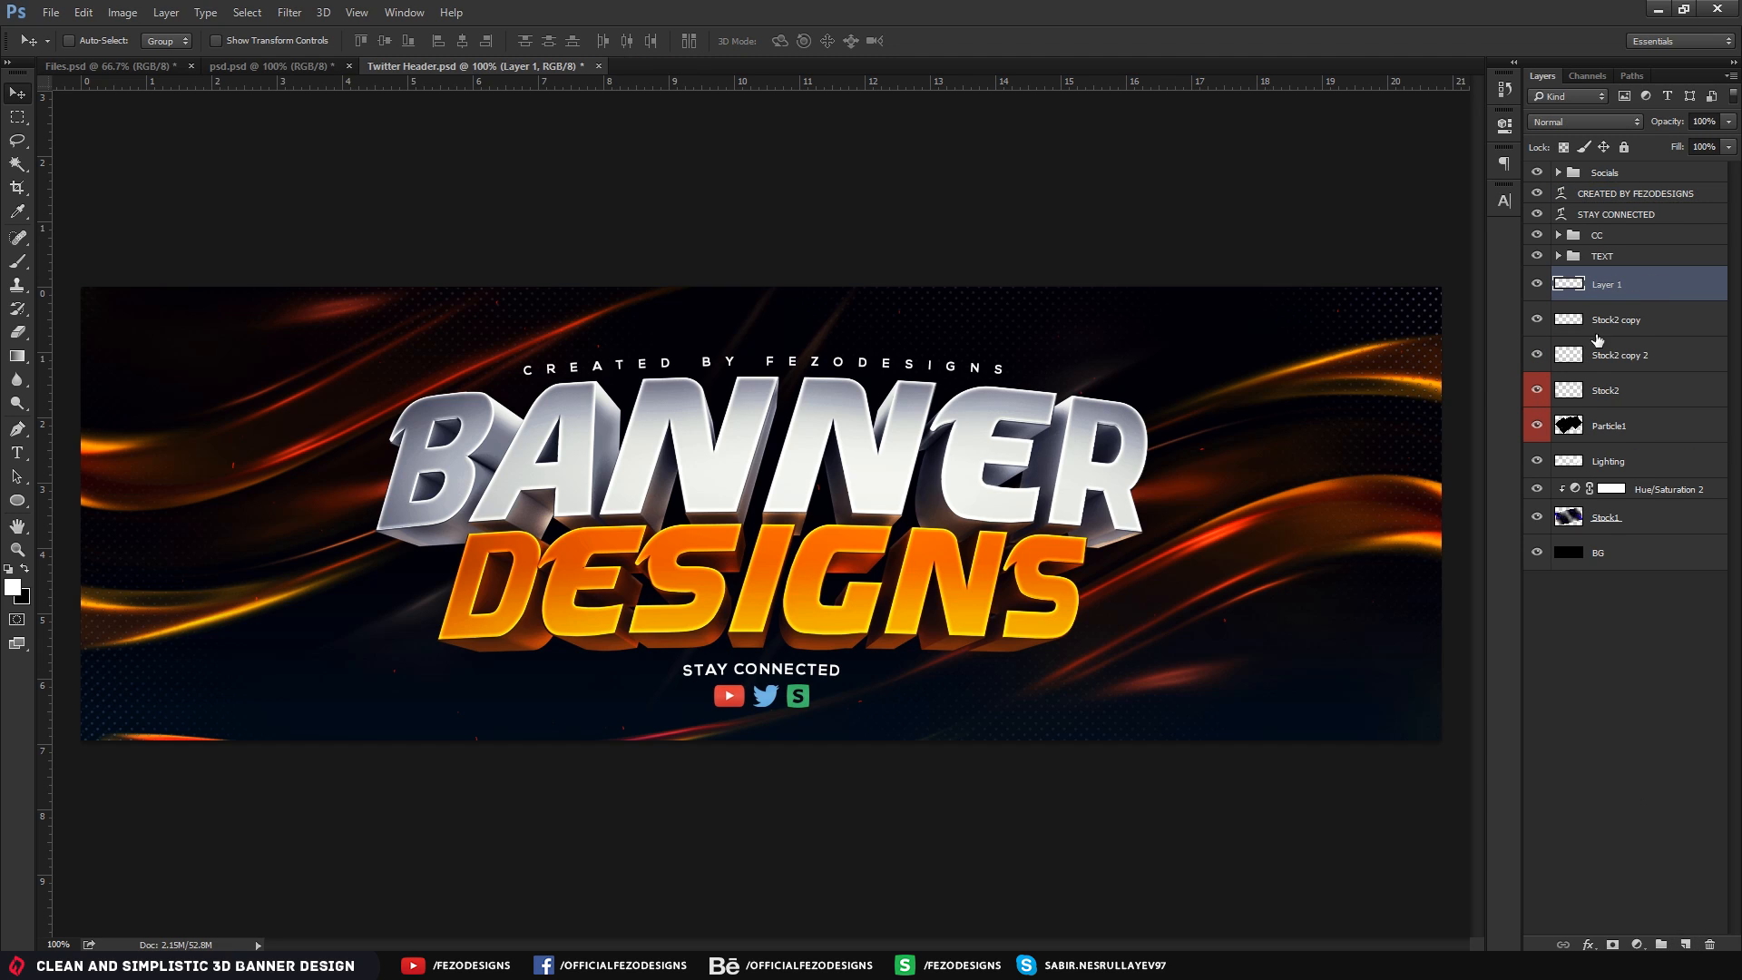
pyautogui.doubleClick(1614, 290)
pyautogui.press('BackSpace')
pyautogui.write('lIGHTING 2')
pyautogui.press('Return')
pyautogui.doubleClick(1620, 285)
pyautogui.write('L')
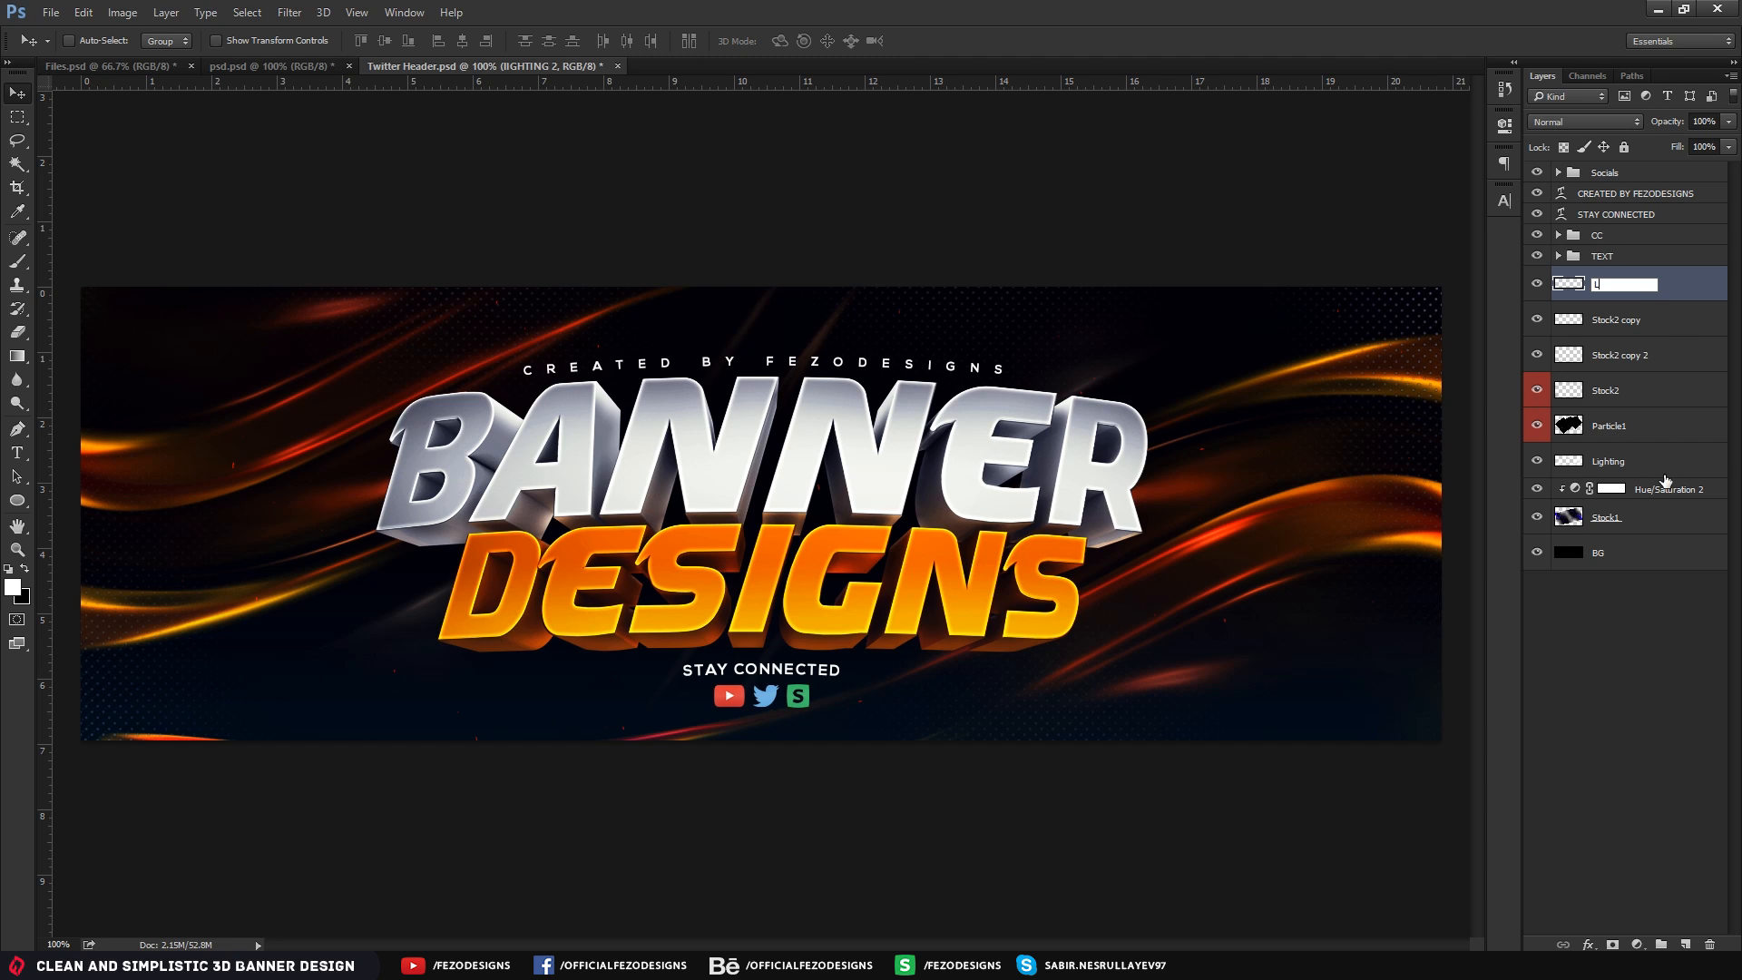
pyautogui.write('ighting 2')
pyautogui.press('Return')
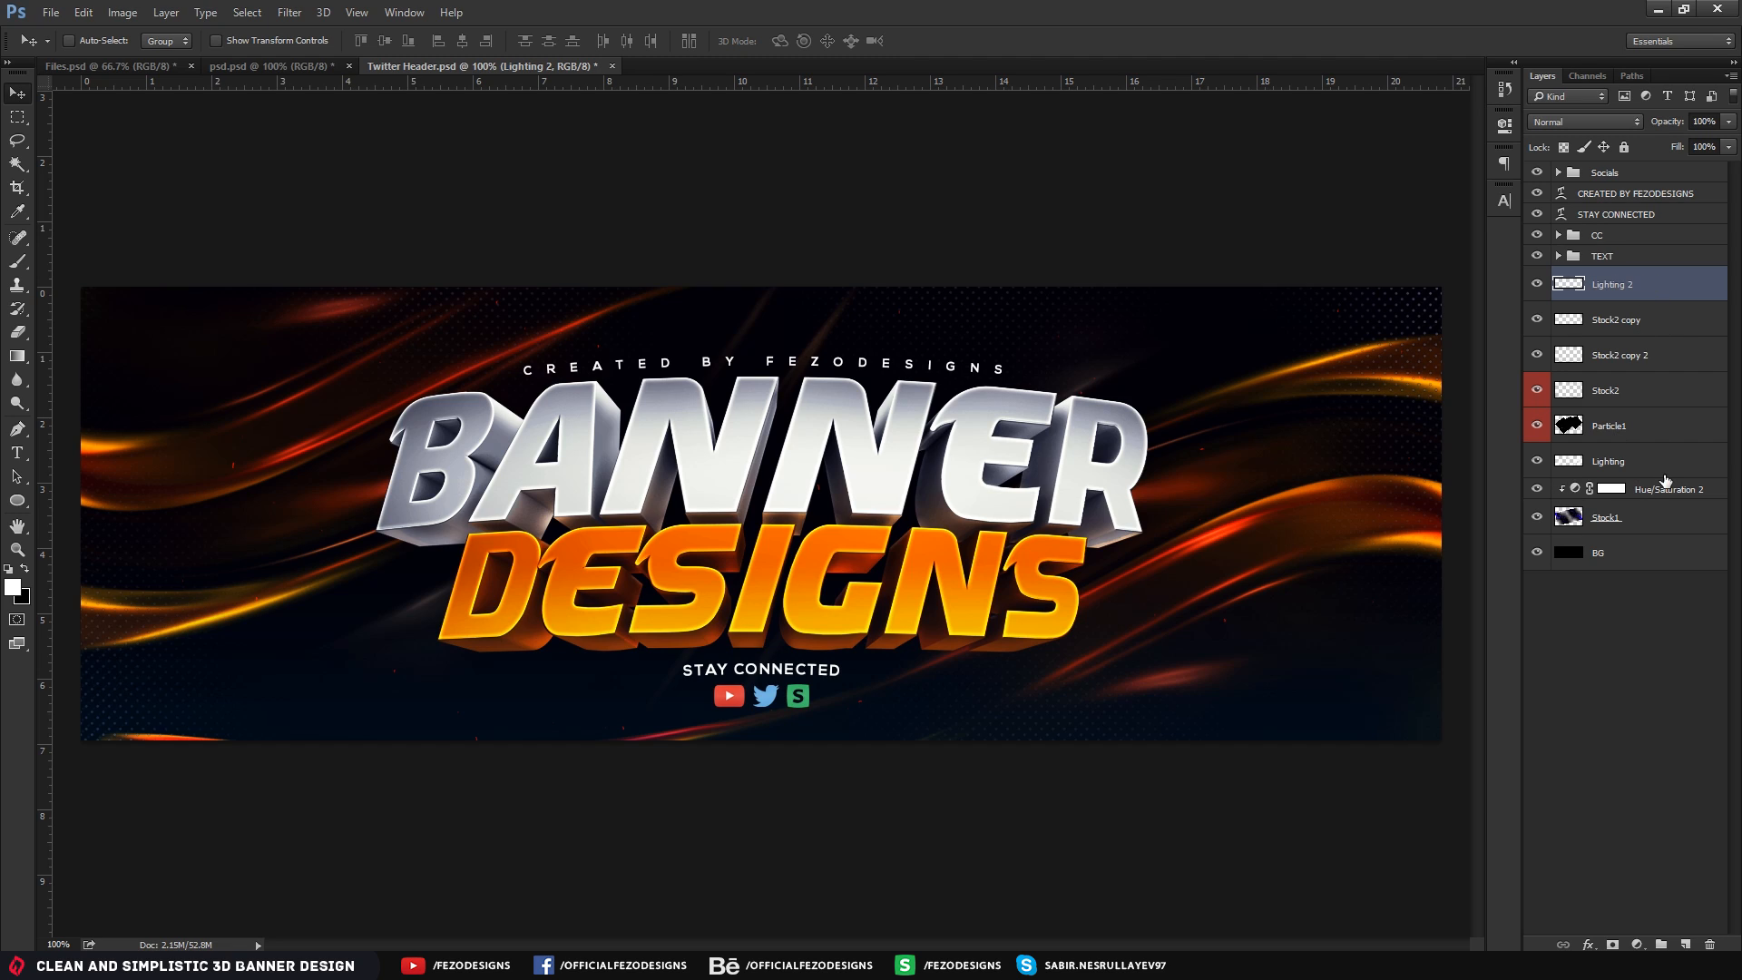
# Dab one soft white glow over the banner's top centre on Lighting 2 with a brush about 700 px wide, centred above the canvas
pyautogui.press('b')
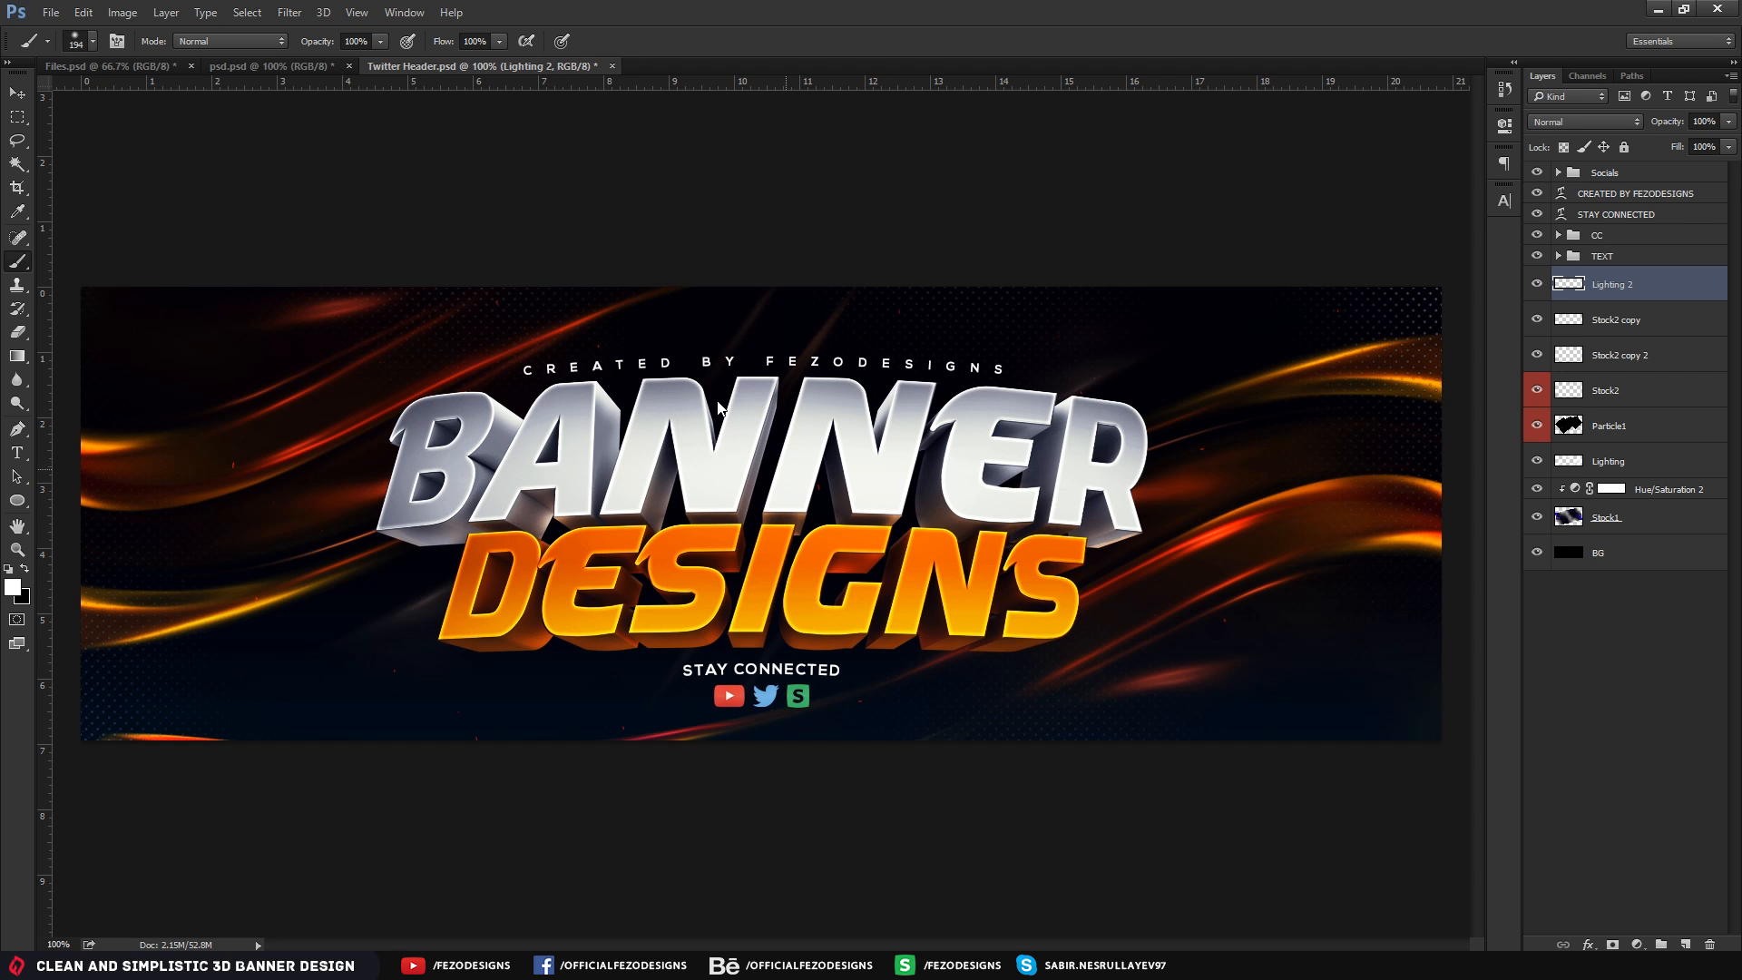
pyautogui.keyDown('alt'); pyautogui.moveTo(626, 419); pyautogui.dragTo(947, 401, button='right'); pyautogui.keyUp('alt')
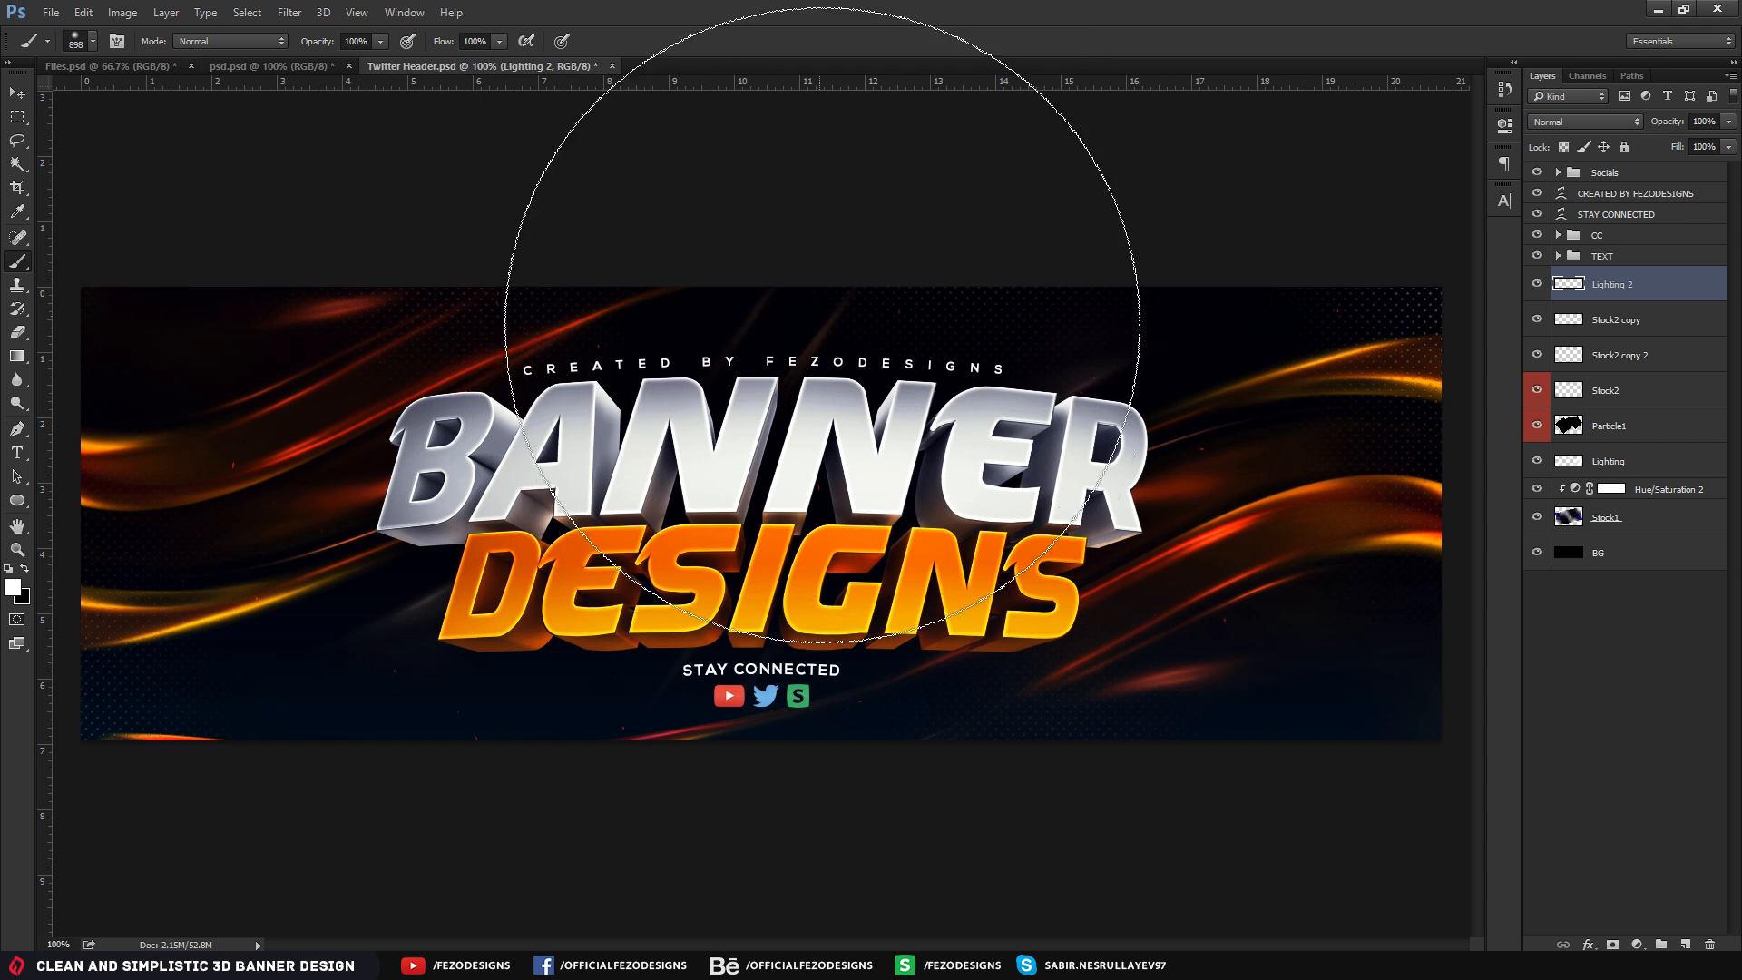
pyautogui.keyDown('alt'); pyautogui.scroll(-3, 843, 388); pyautogui.keyUp('alt')
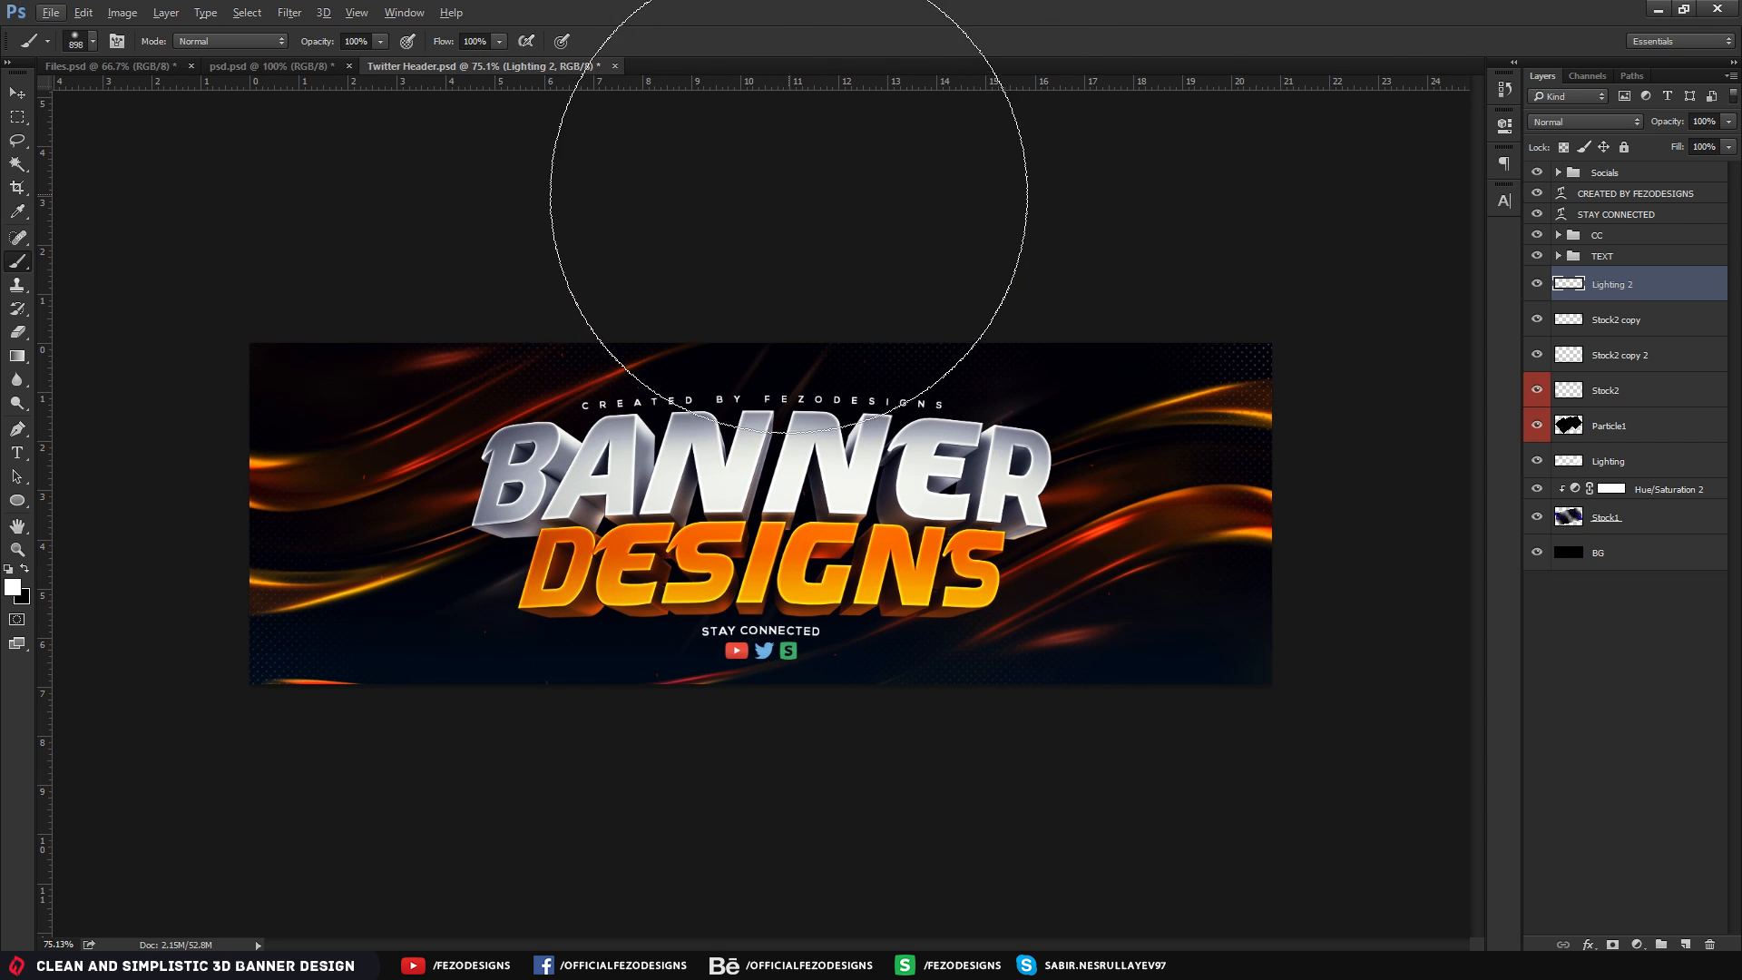
pyautogui.click(780, 177)
pyautogui.hotkey('ctrl', 'z')
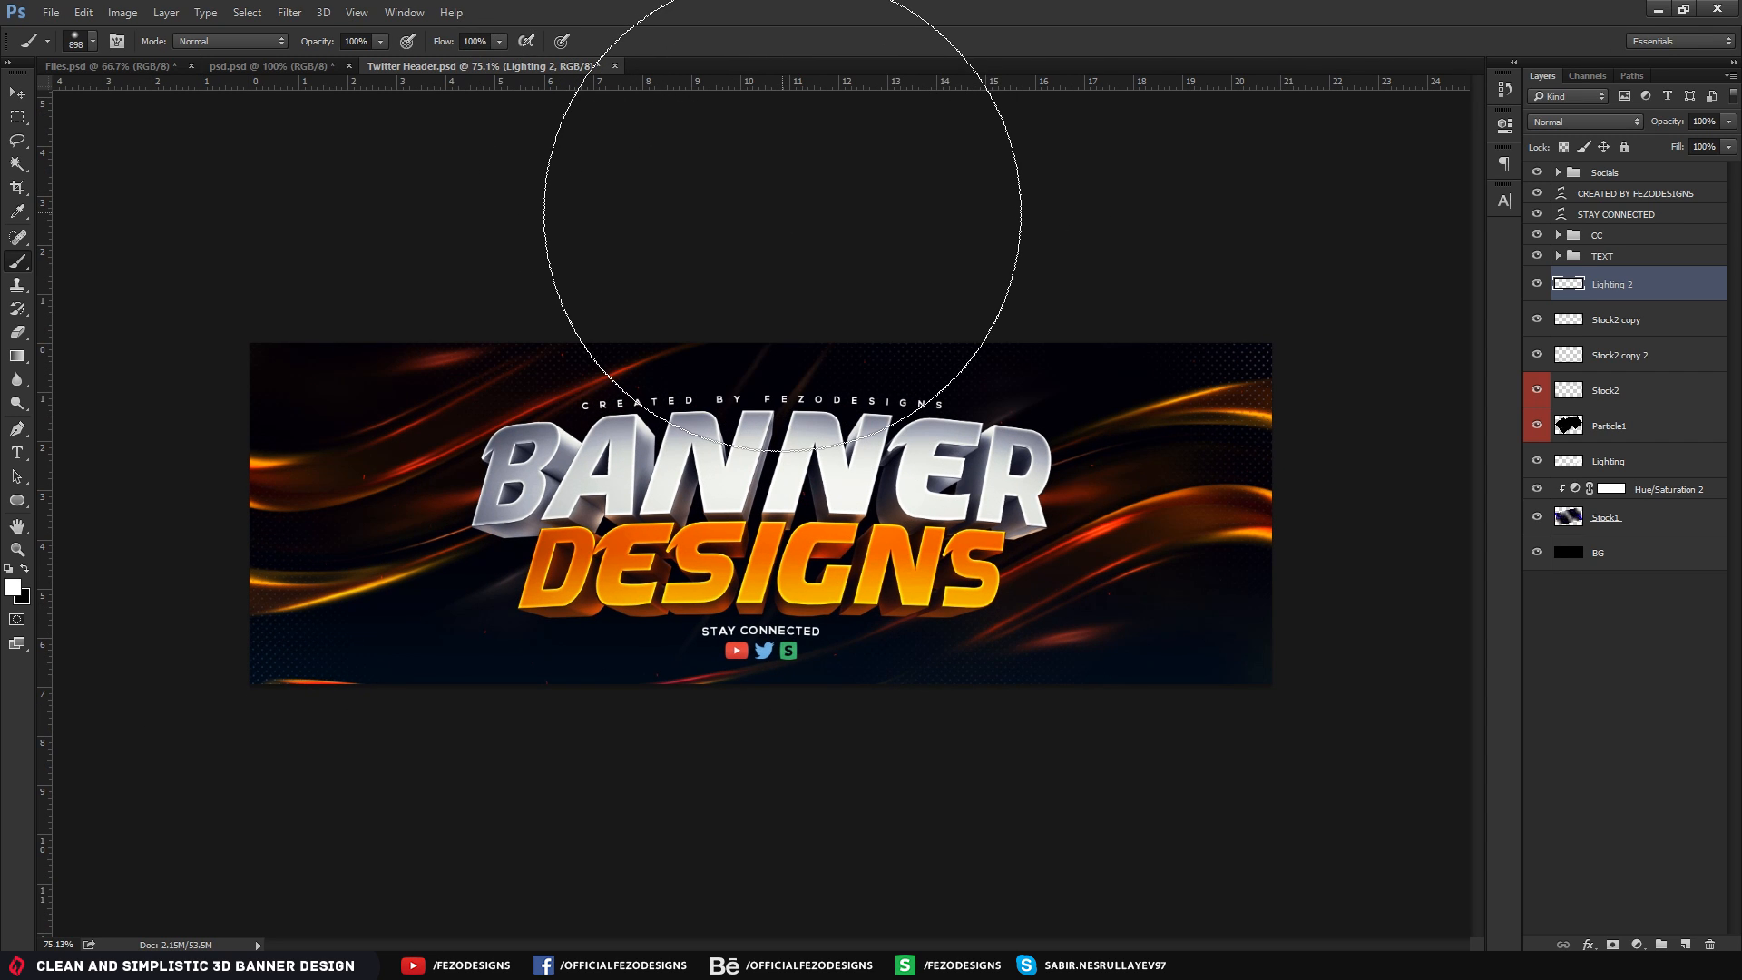
pyautogui.click(782, 212)
pyautogui.hotkey('ctrl', 'z')
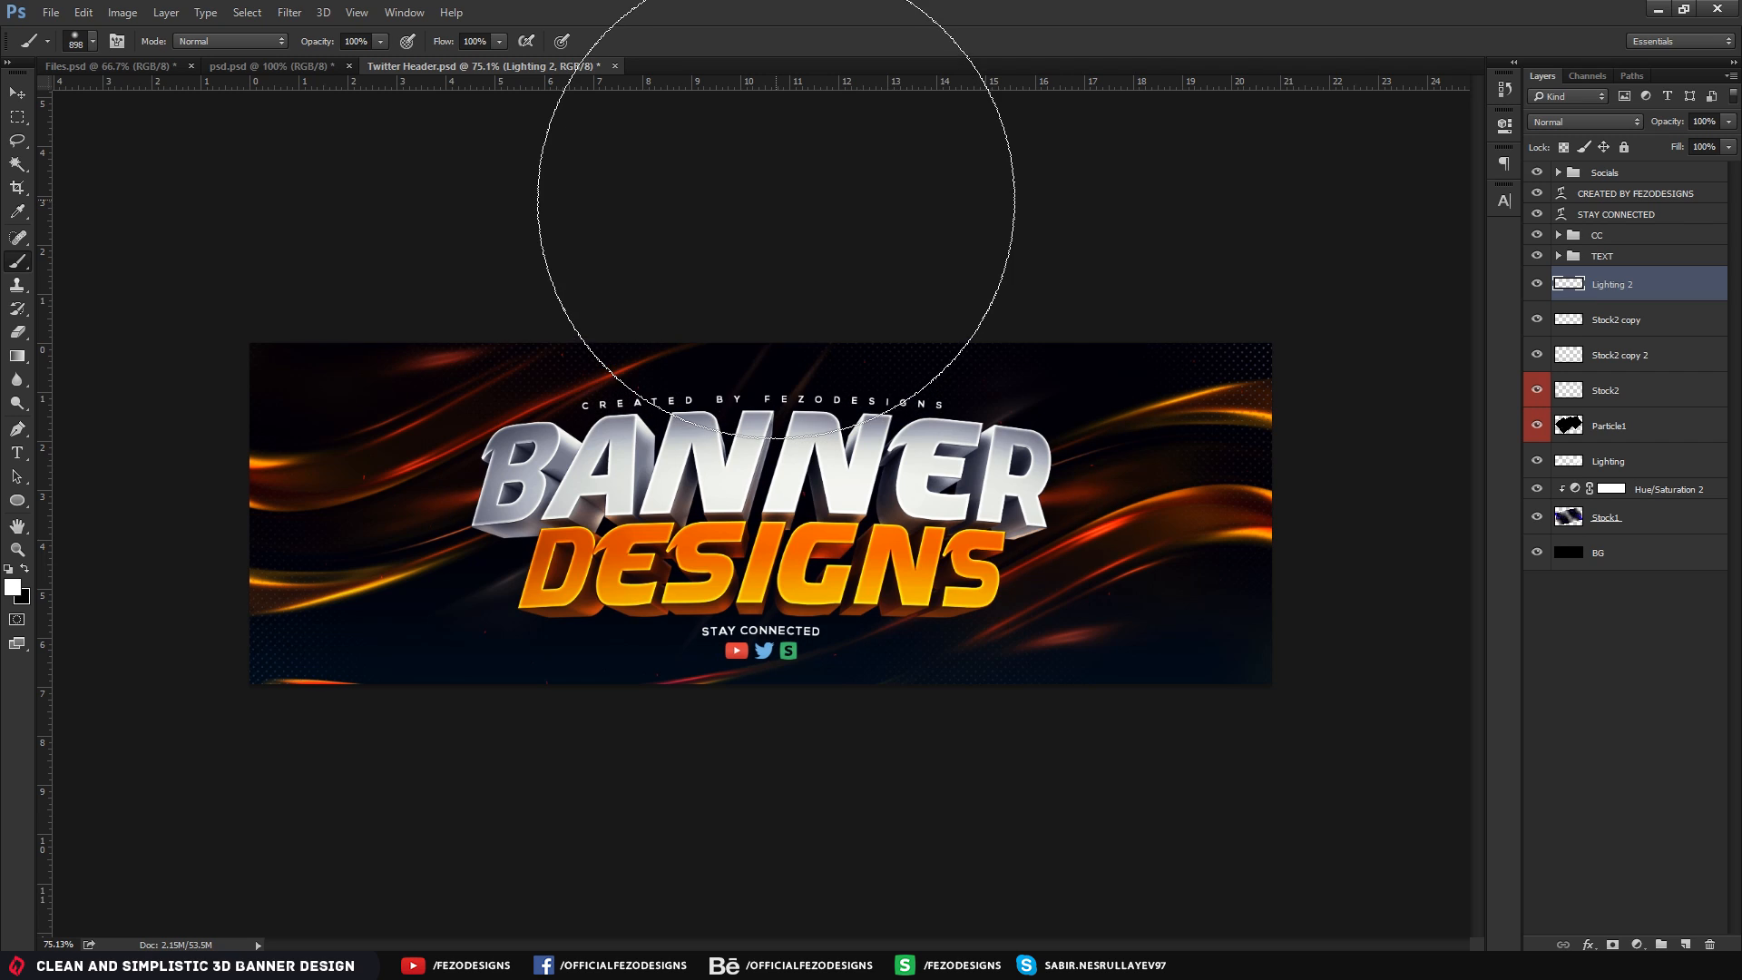
pyautogui.click(777, 199)
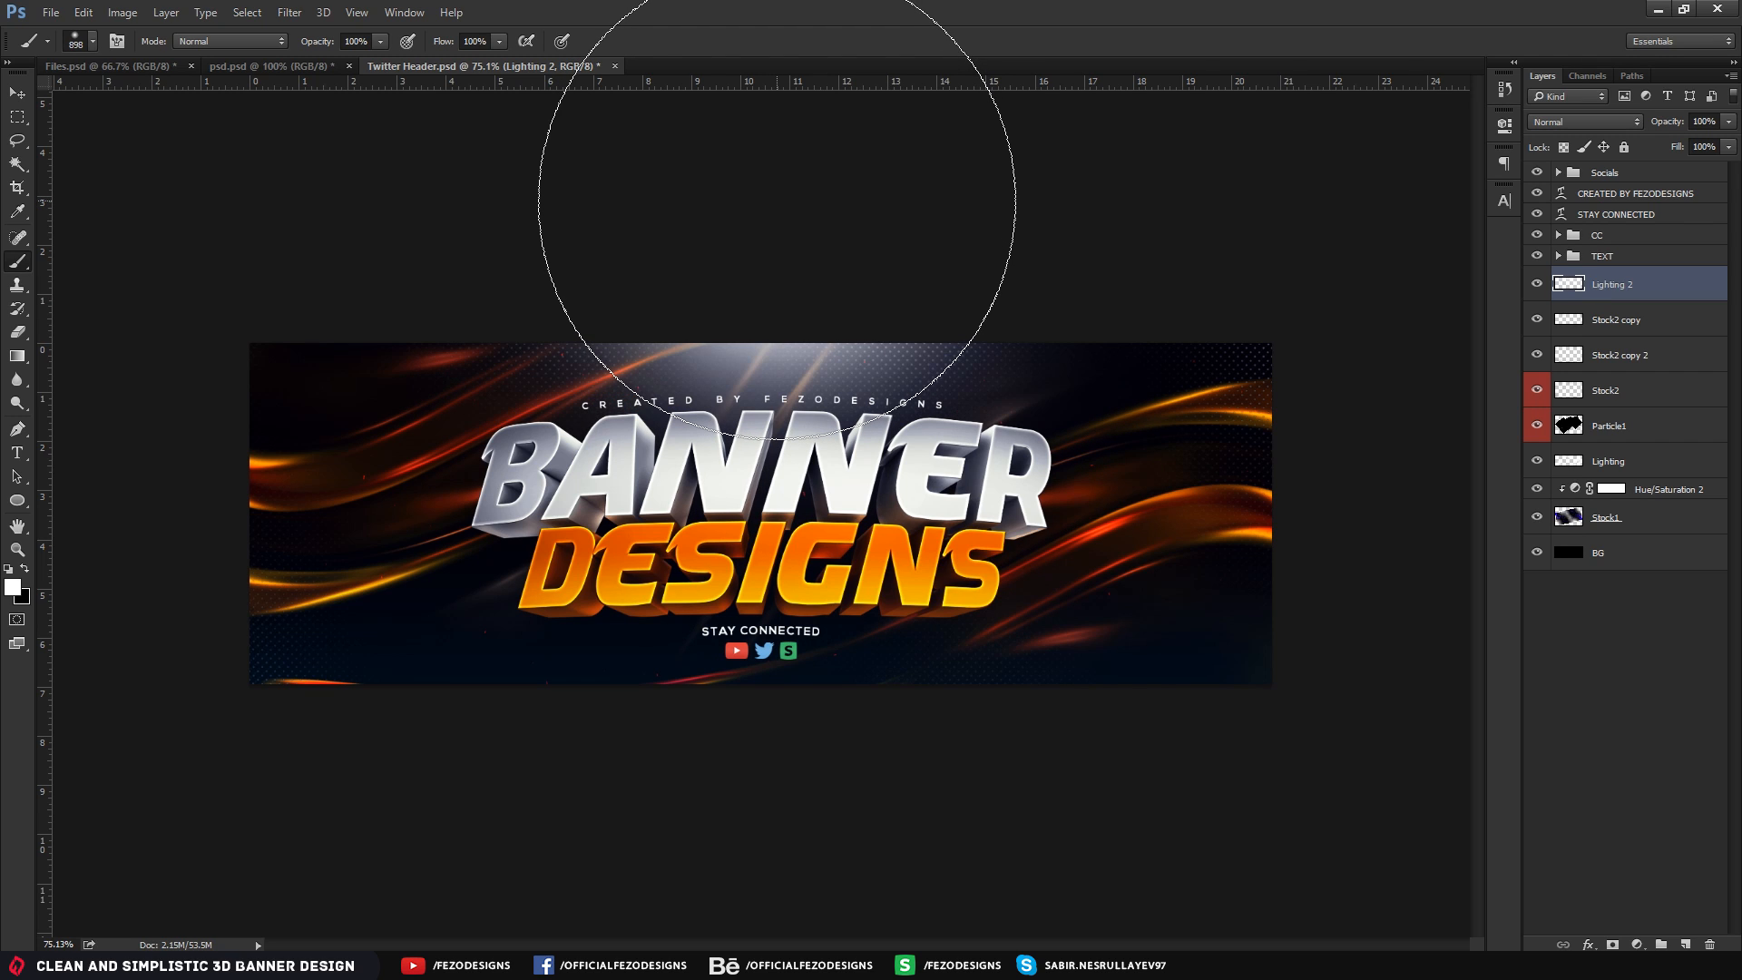
# Set the Lighting 2 layer's blend mode to Screen and its opacity to 15%
pyautogui.press('z')
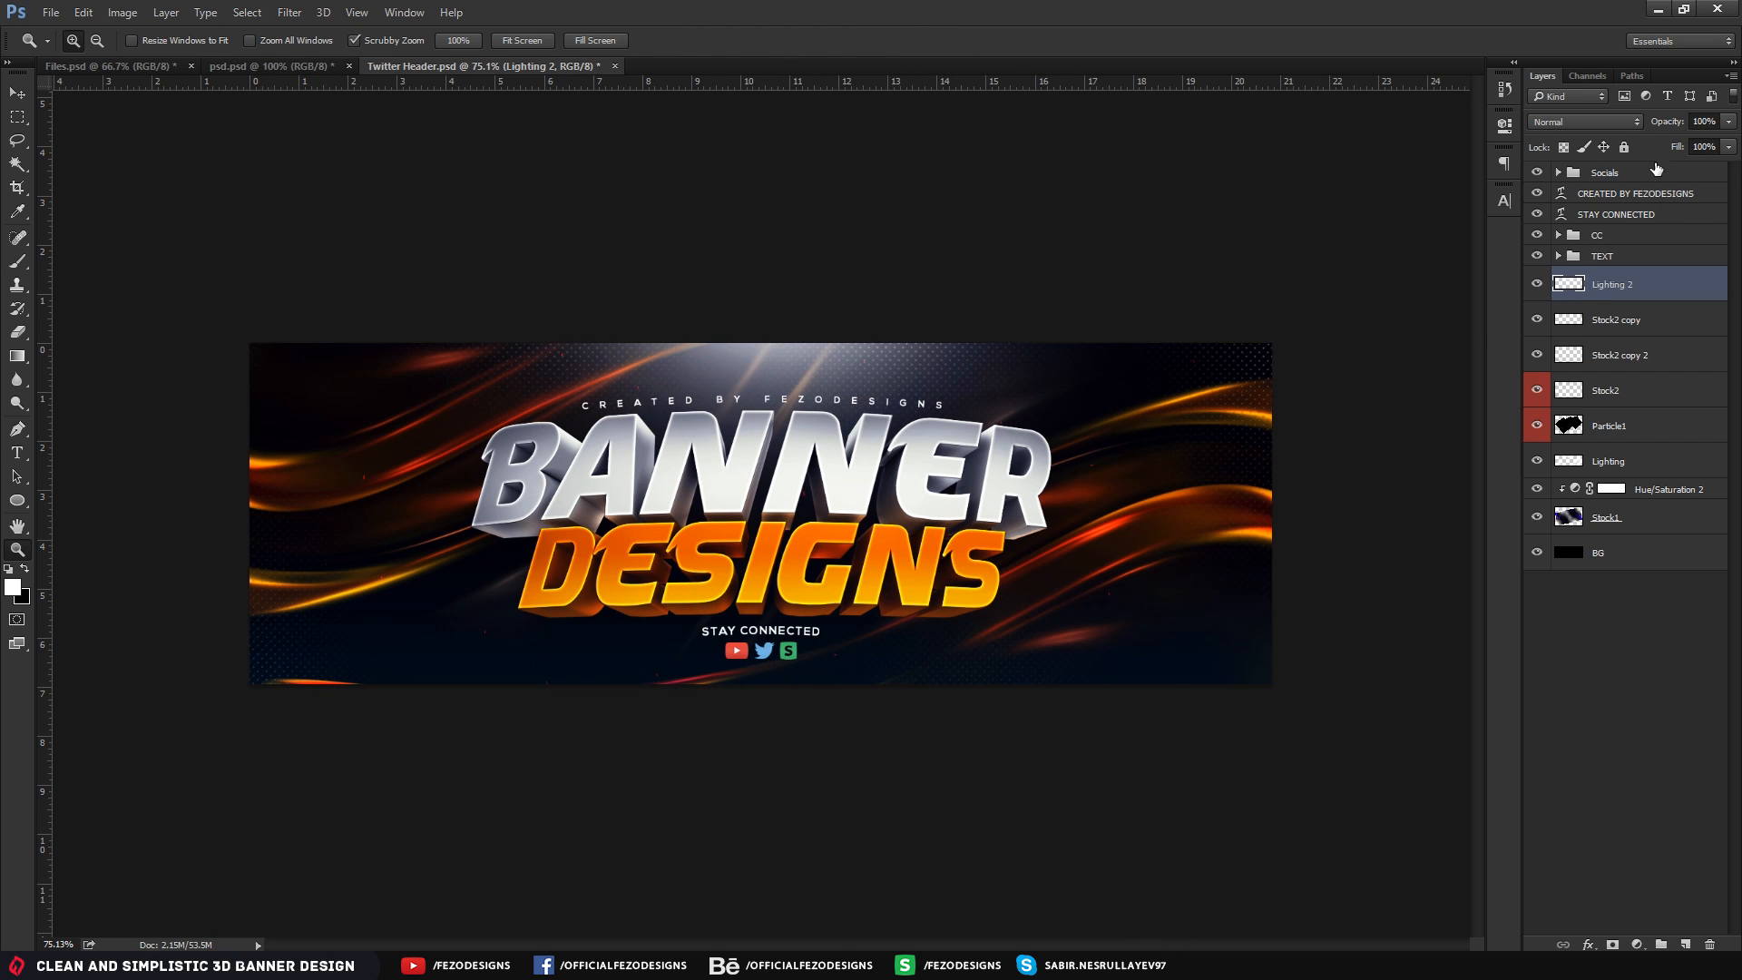
pyautogui.click(1610, 123)
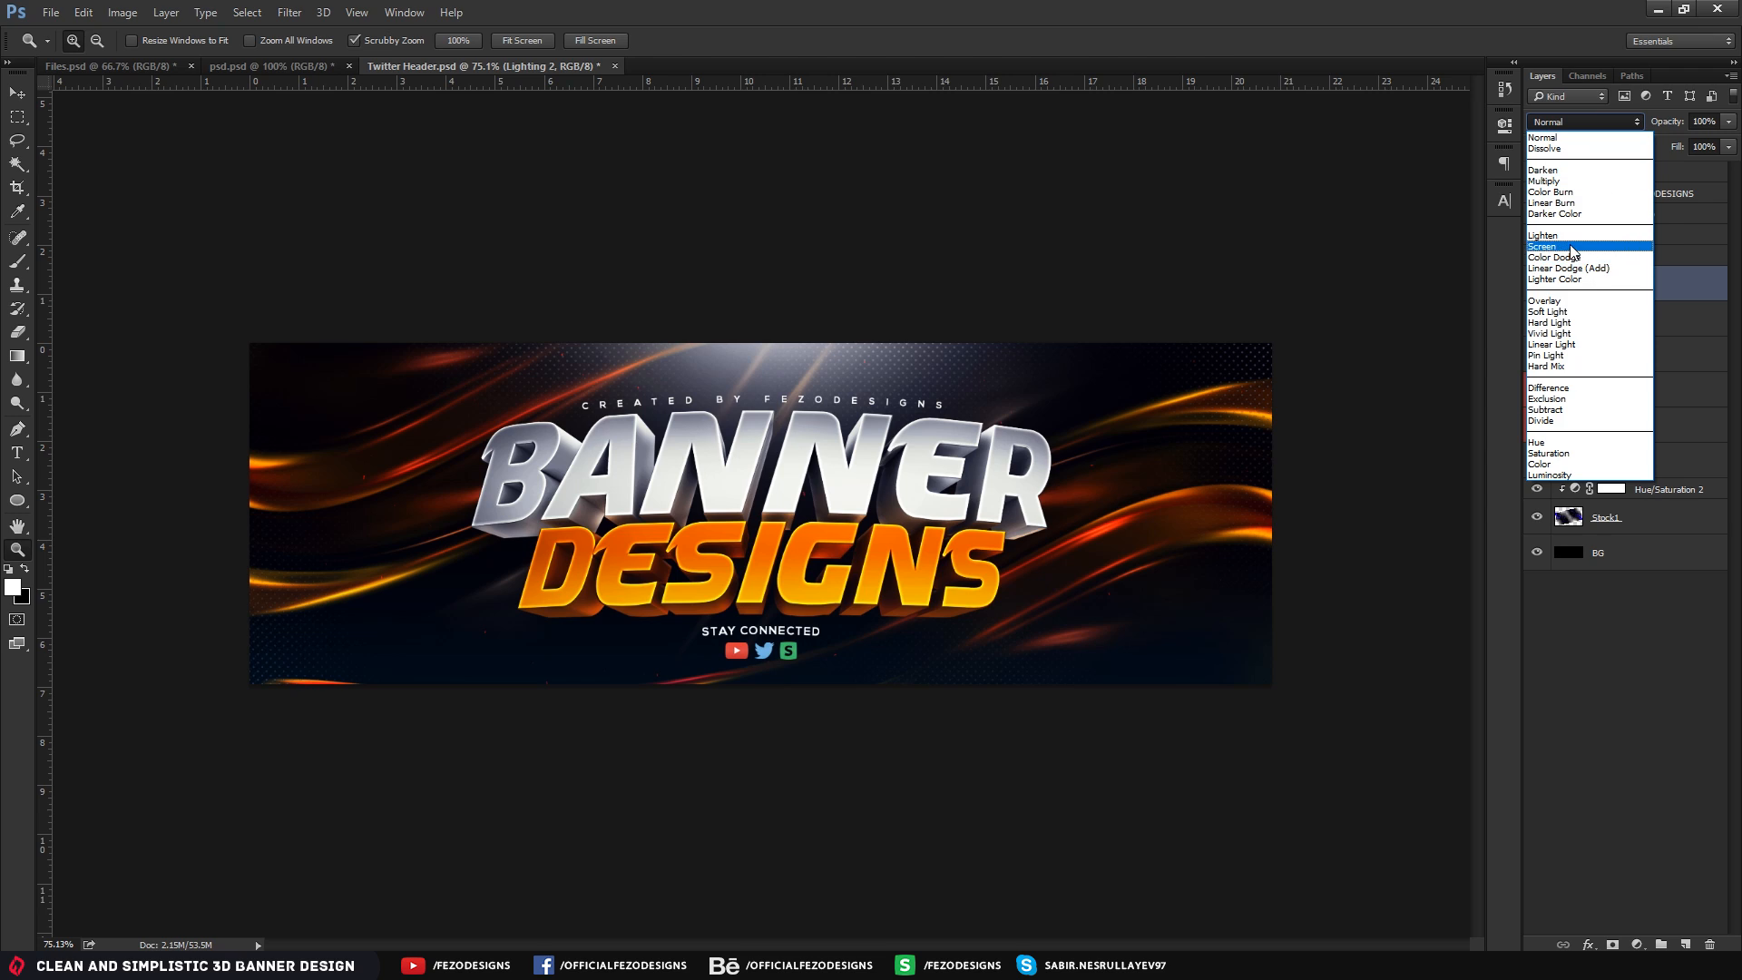
pyautogui.click(1573, 250)
pyautogui.click(1710, 122)
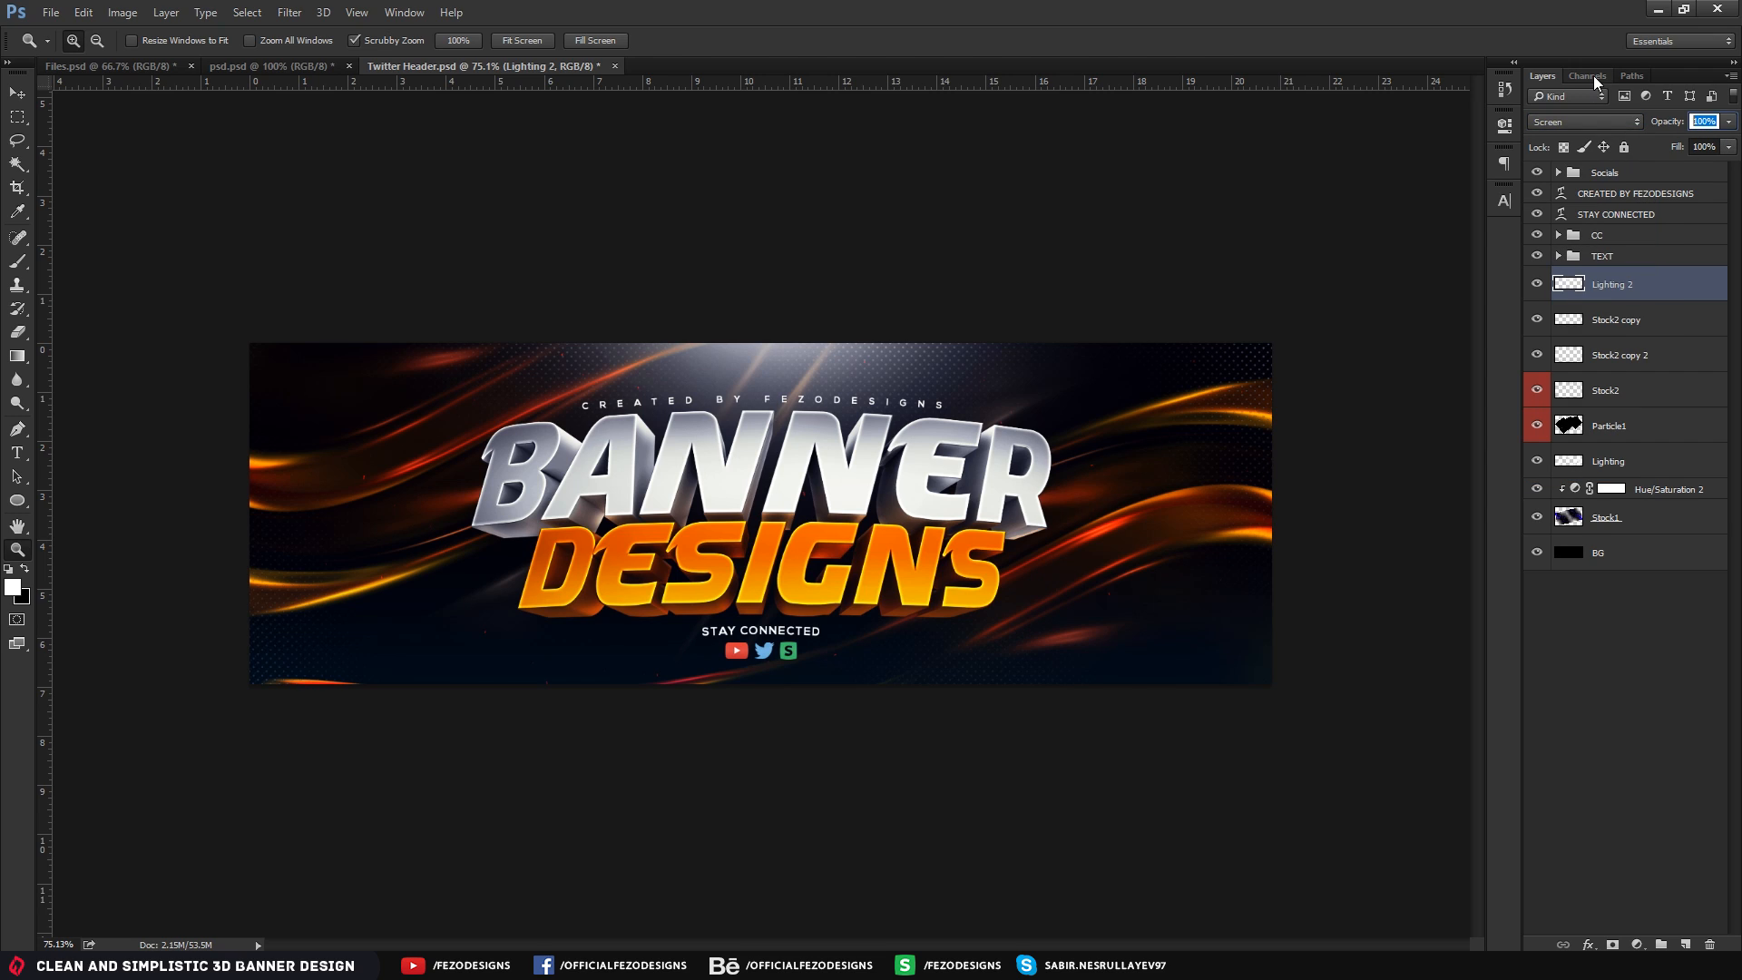
pyautogui.write('25')
pyautogui.press('BackSpace')
pyautogui.press('BackSpace')
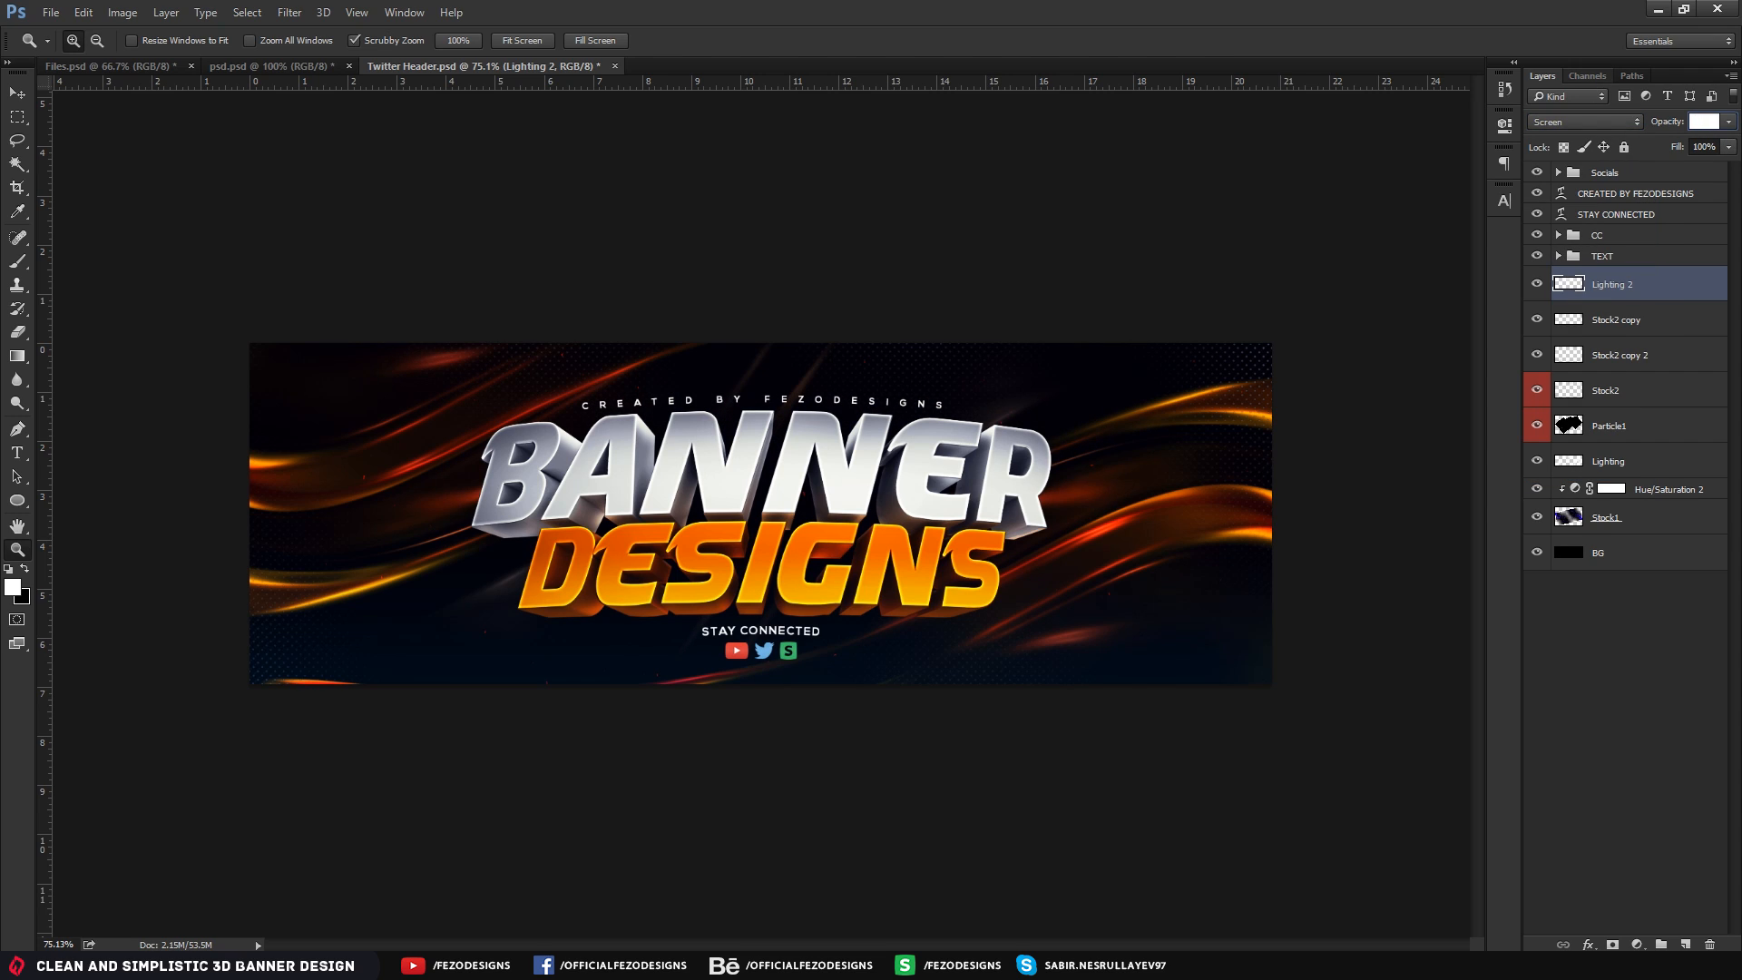
pyautogui.write('15')
pyautogui.press('BackSpace')
pyautogui.press('BackSpace')
pyautogui.write('15')
pyautogui.press('Return')
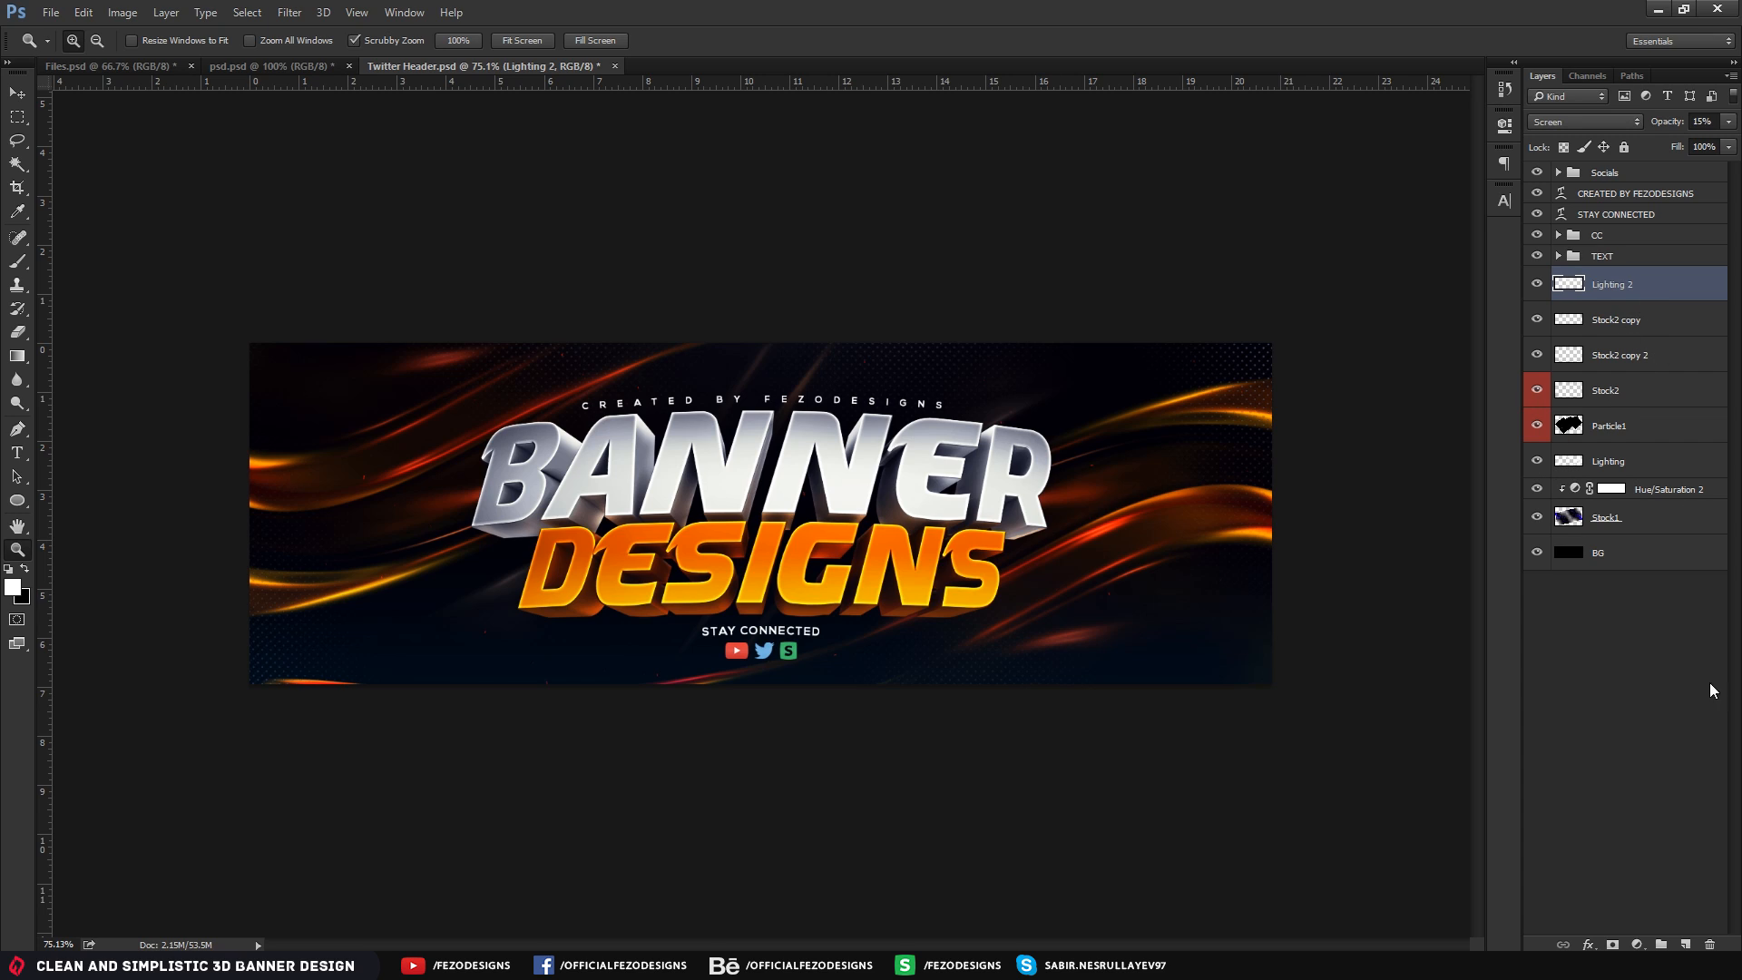
# Add a layer named Lighting 3 above Lighting 2, with Overlay blending and 50% opacity
pyautogui.click(1685, 944)
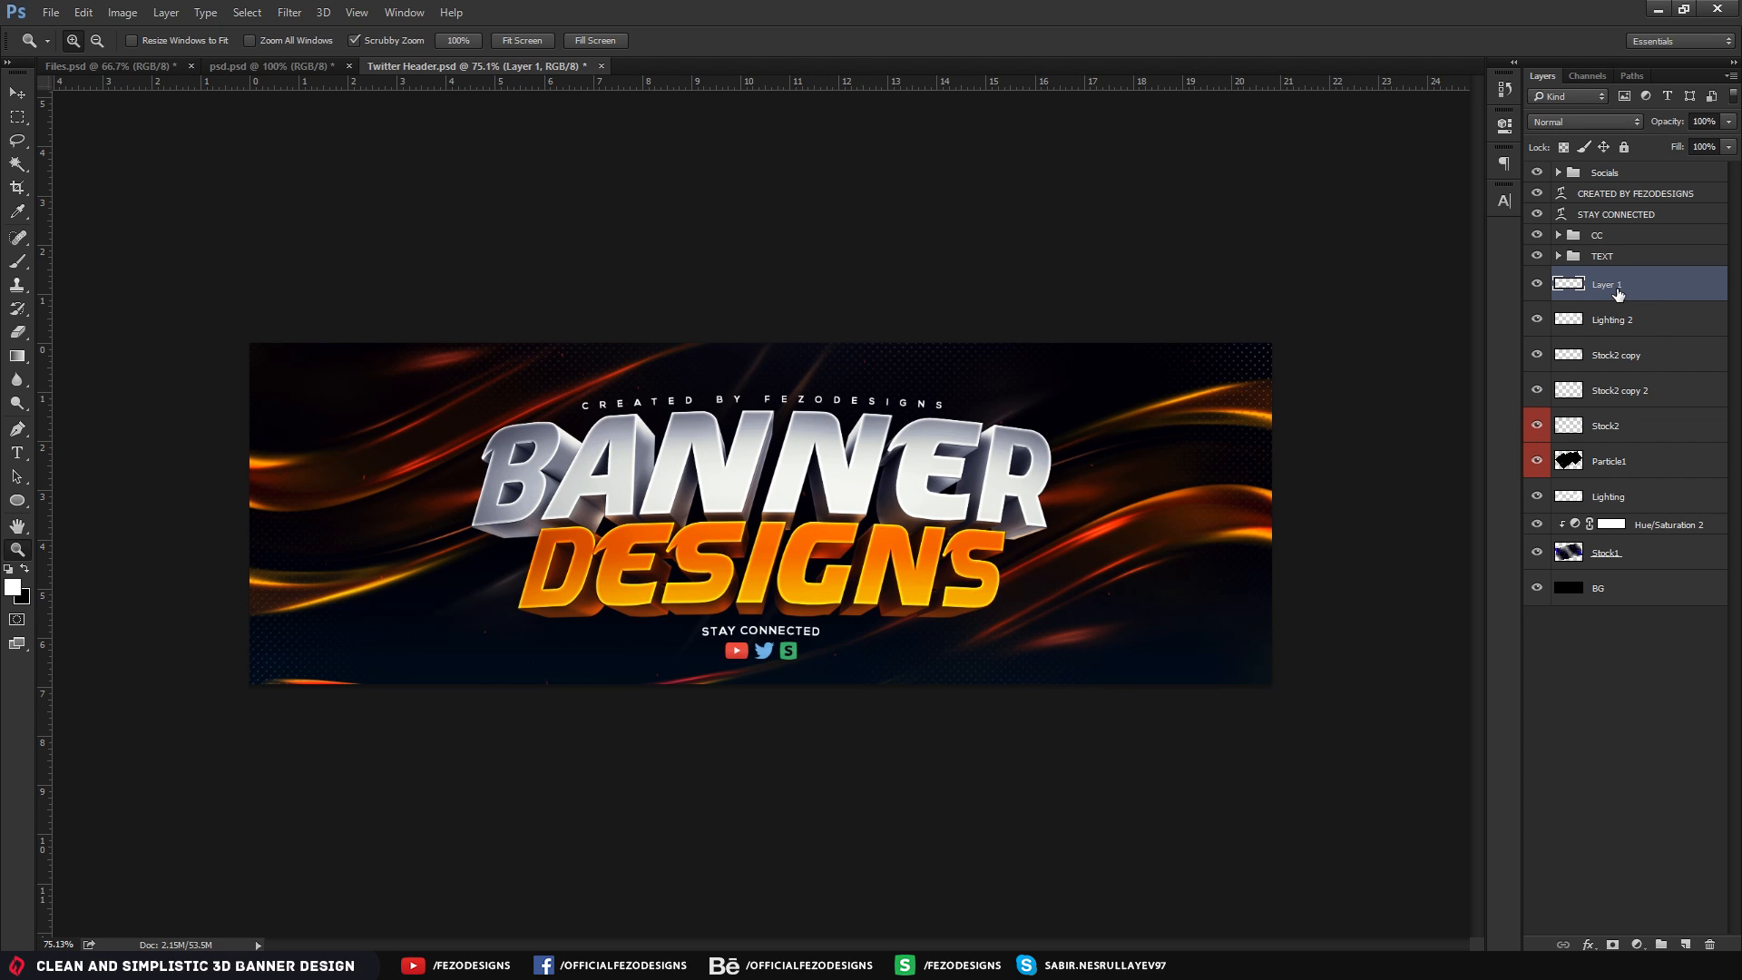
pyautogui.doubleClick(1607, 285)
pyautogui.write('Lighting 3')
pyautogui.press('Return')
pyautogui.click(1575, 122)
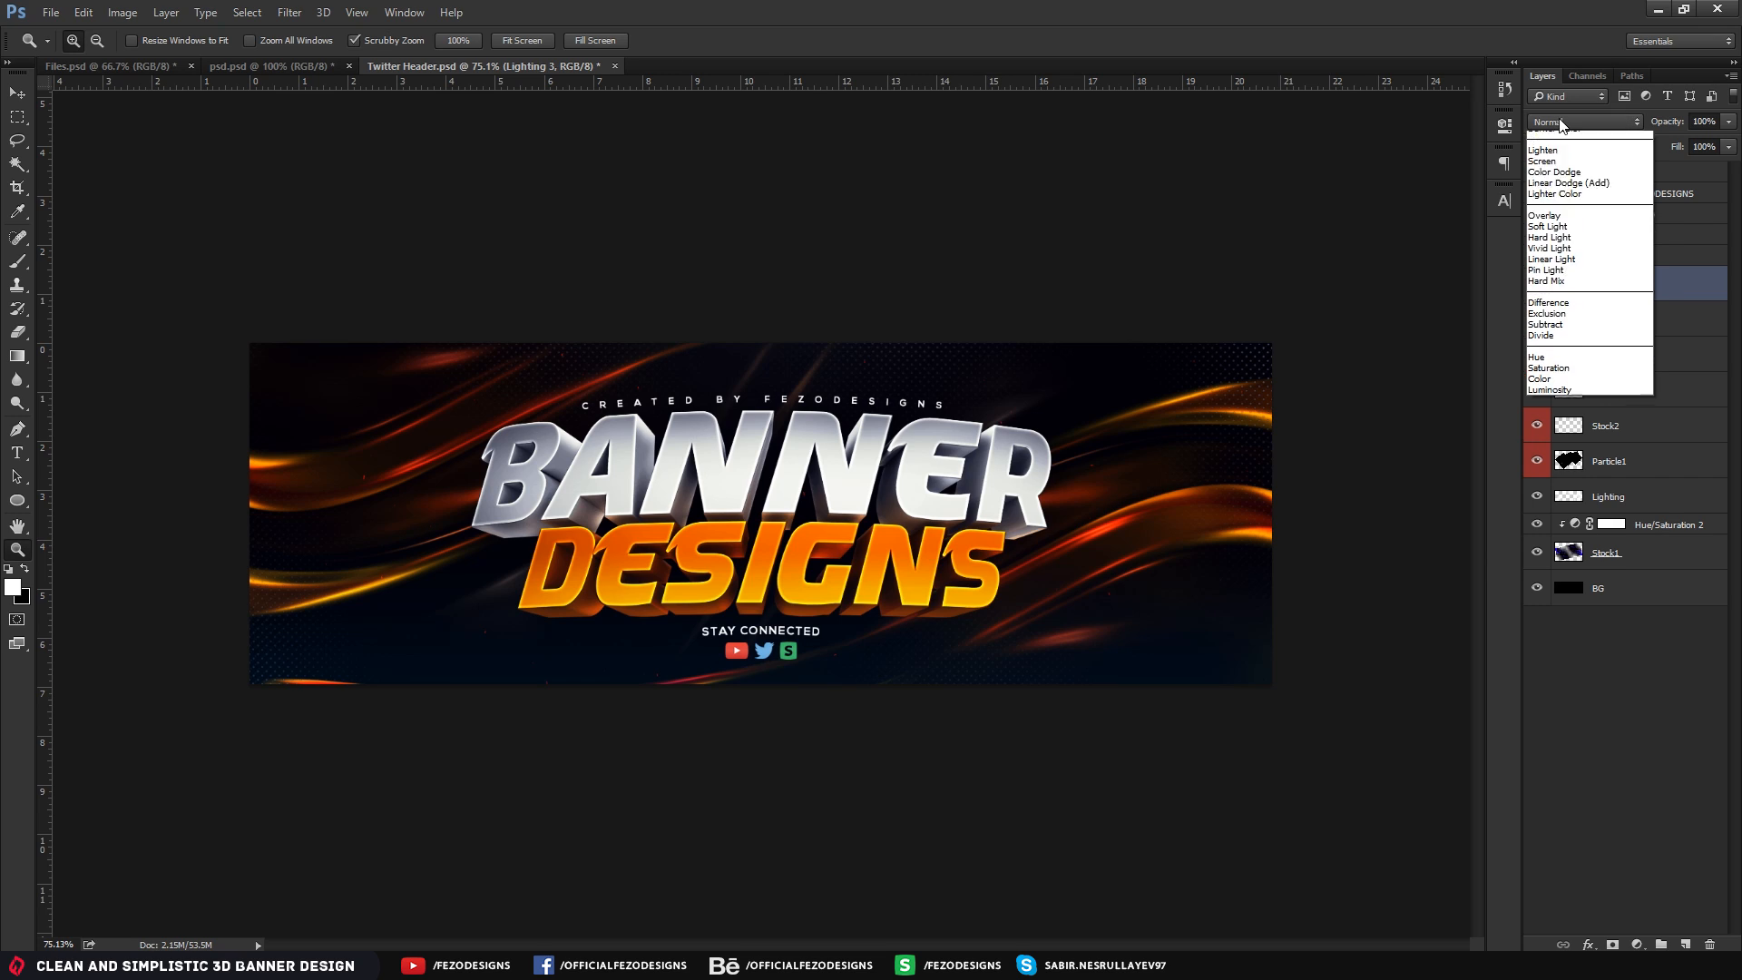
pyautogui.click(1586, 301)
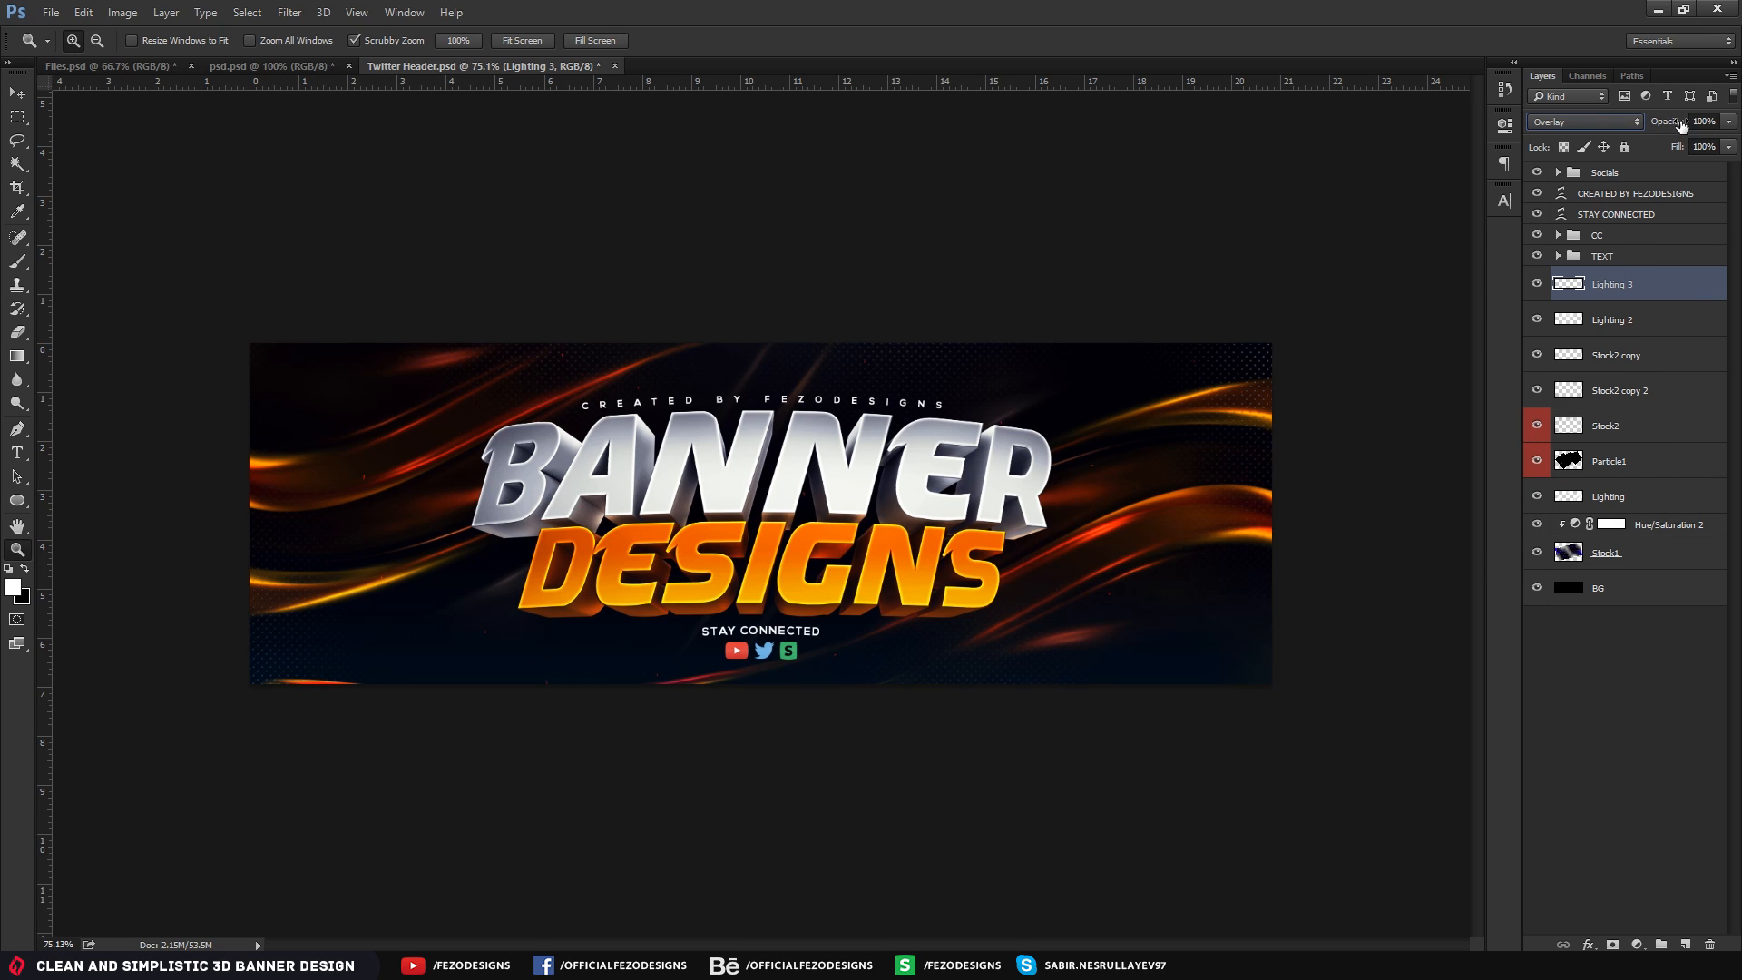
pyautogui.click(1710, 122)
pyautogui.moveTo(1711, 122); pyautogui.dragTo(1515, 135)
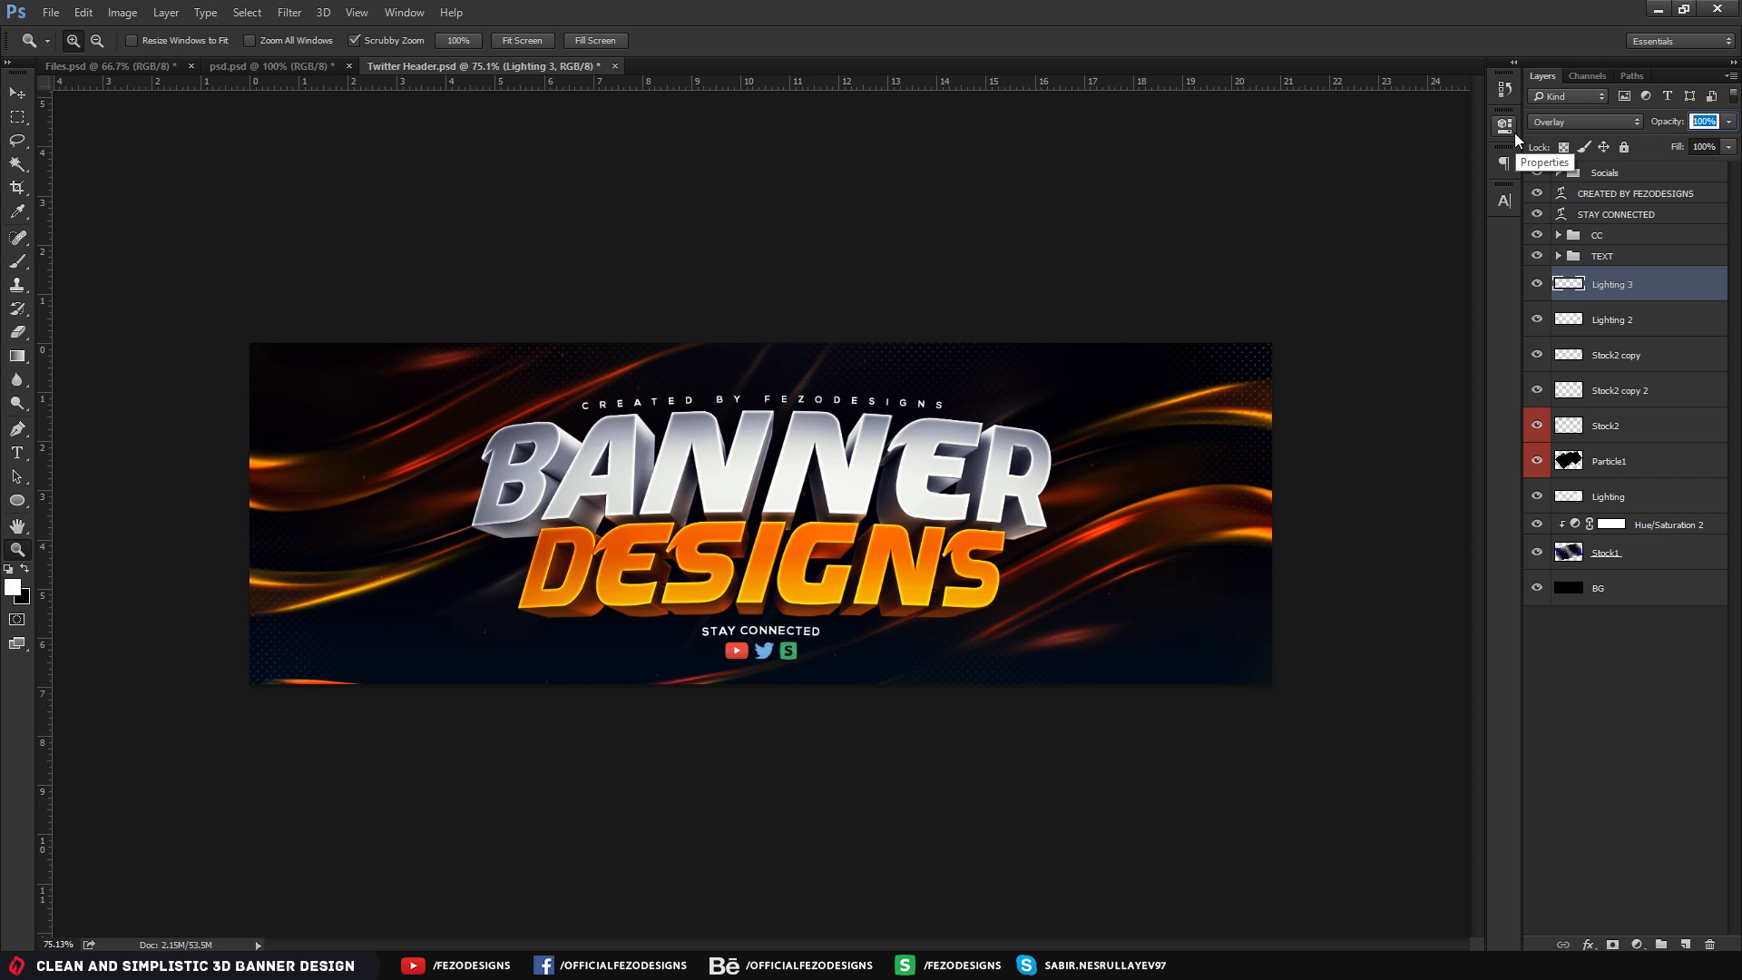
pyautogui.write('50')
pyautogui.press('Return')
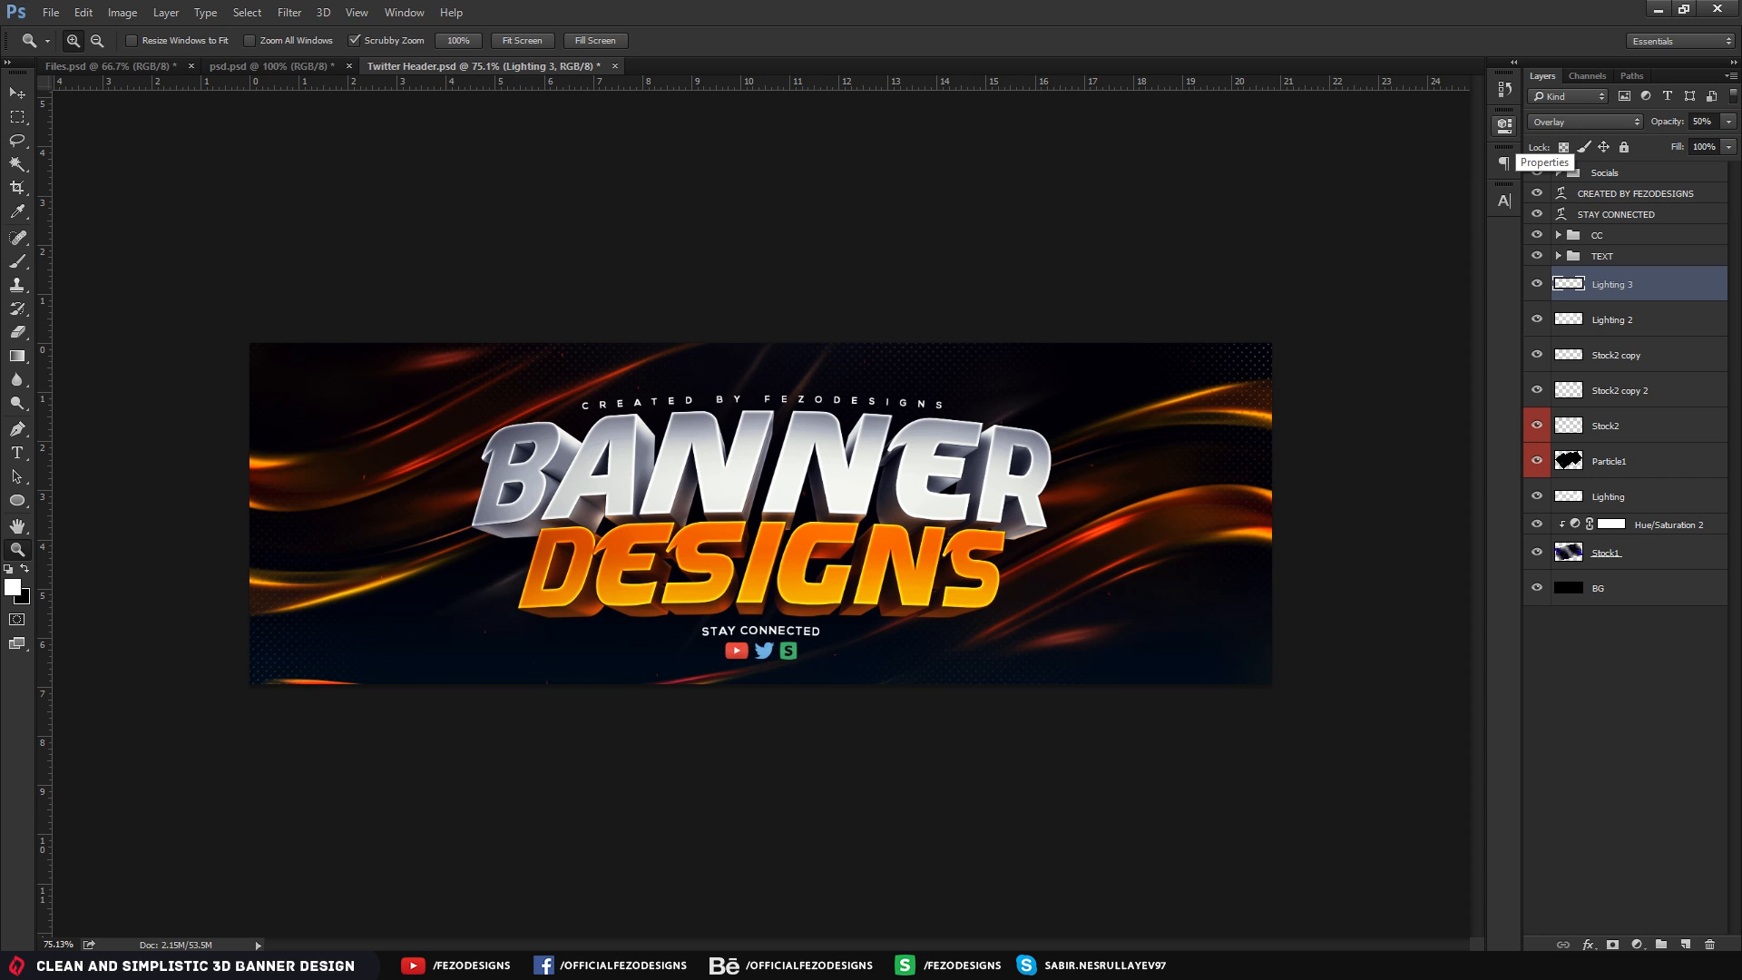
# Dab soft white highlights over the background on the Lighting 3 layer and compare the banner with the psd.psd document
pyautogui.press('b')
pyautogui.click(955, 547)
pyautogui.keyDown('alt'); pyautogui.moveTo(955, 546); pyautogui.dragTo(851, 564, button='right'); pyautogui.keyUp('alt')
pyautogui.hotkey('ctrl', 'z')
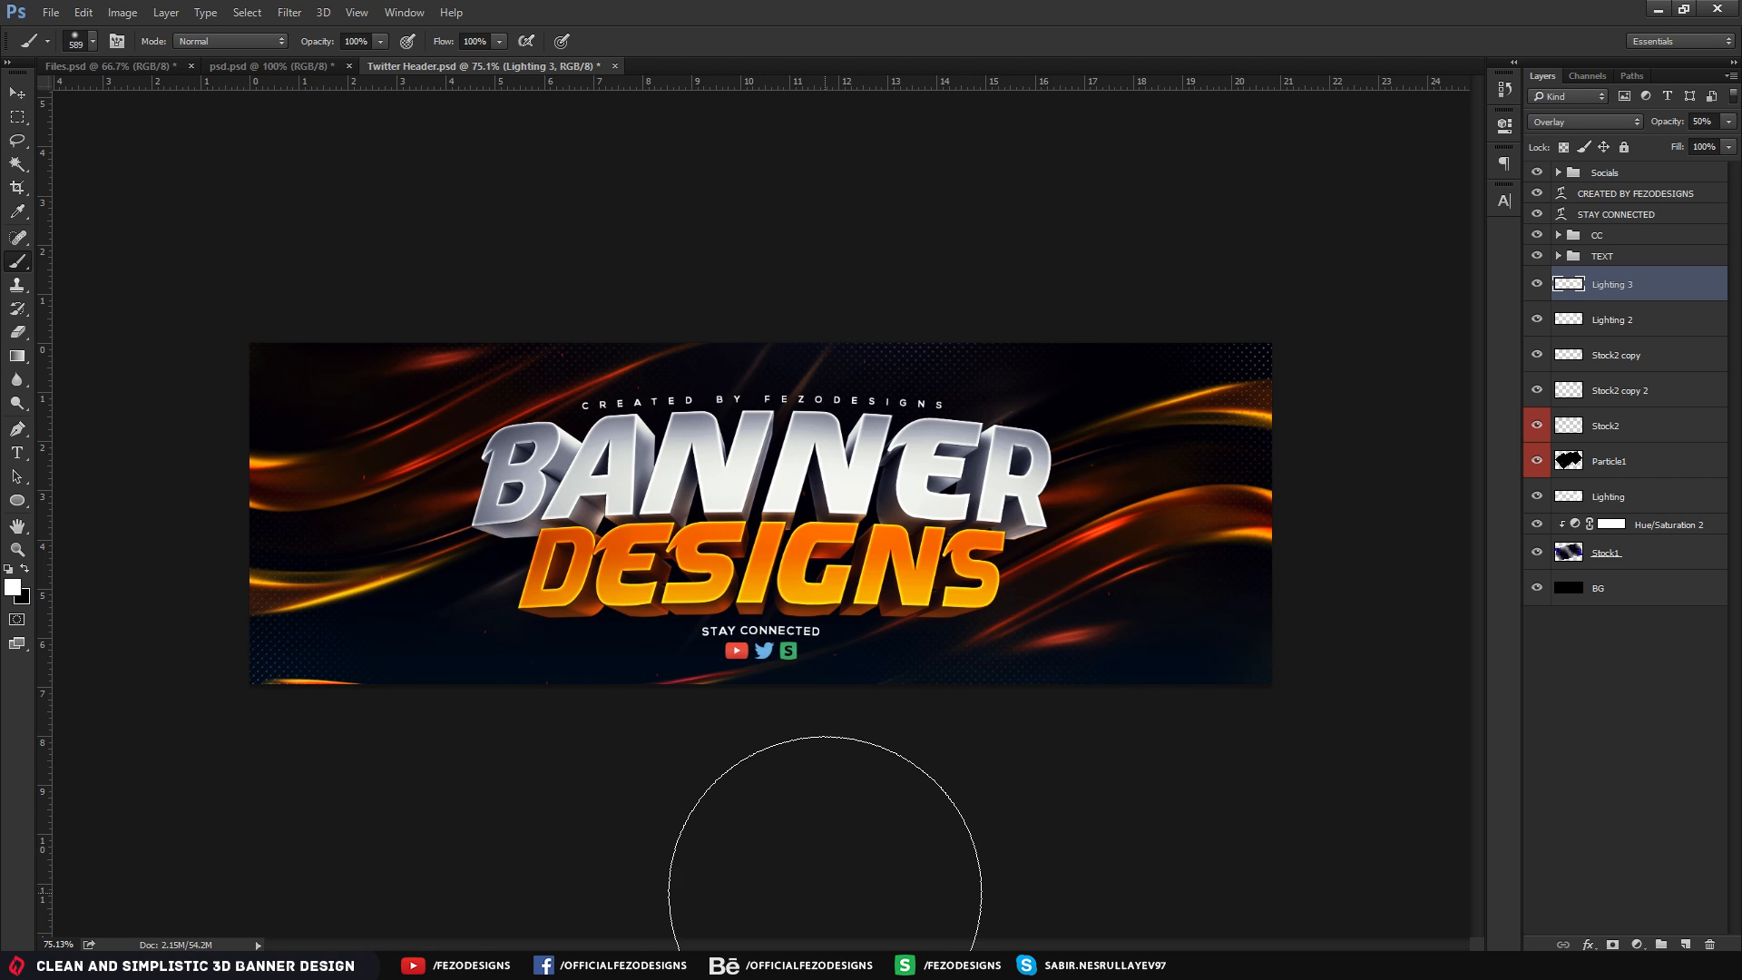
pyautogui.click(240, 67)
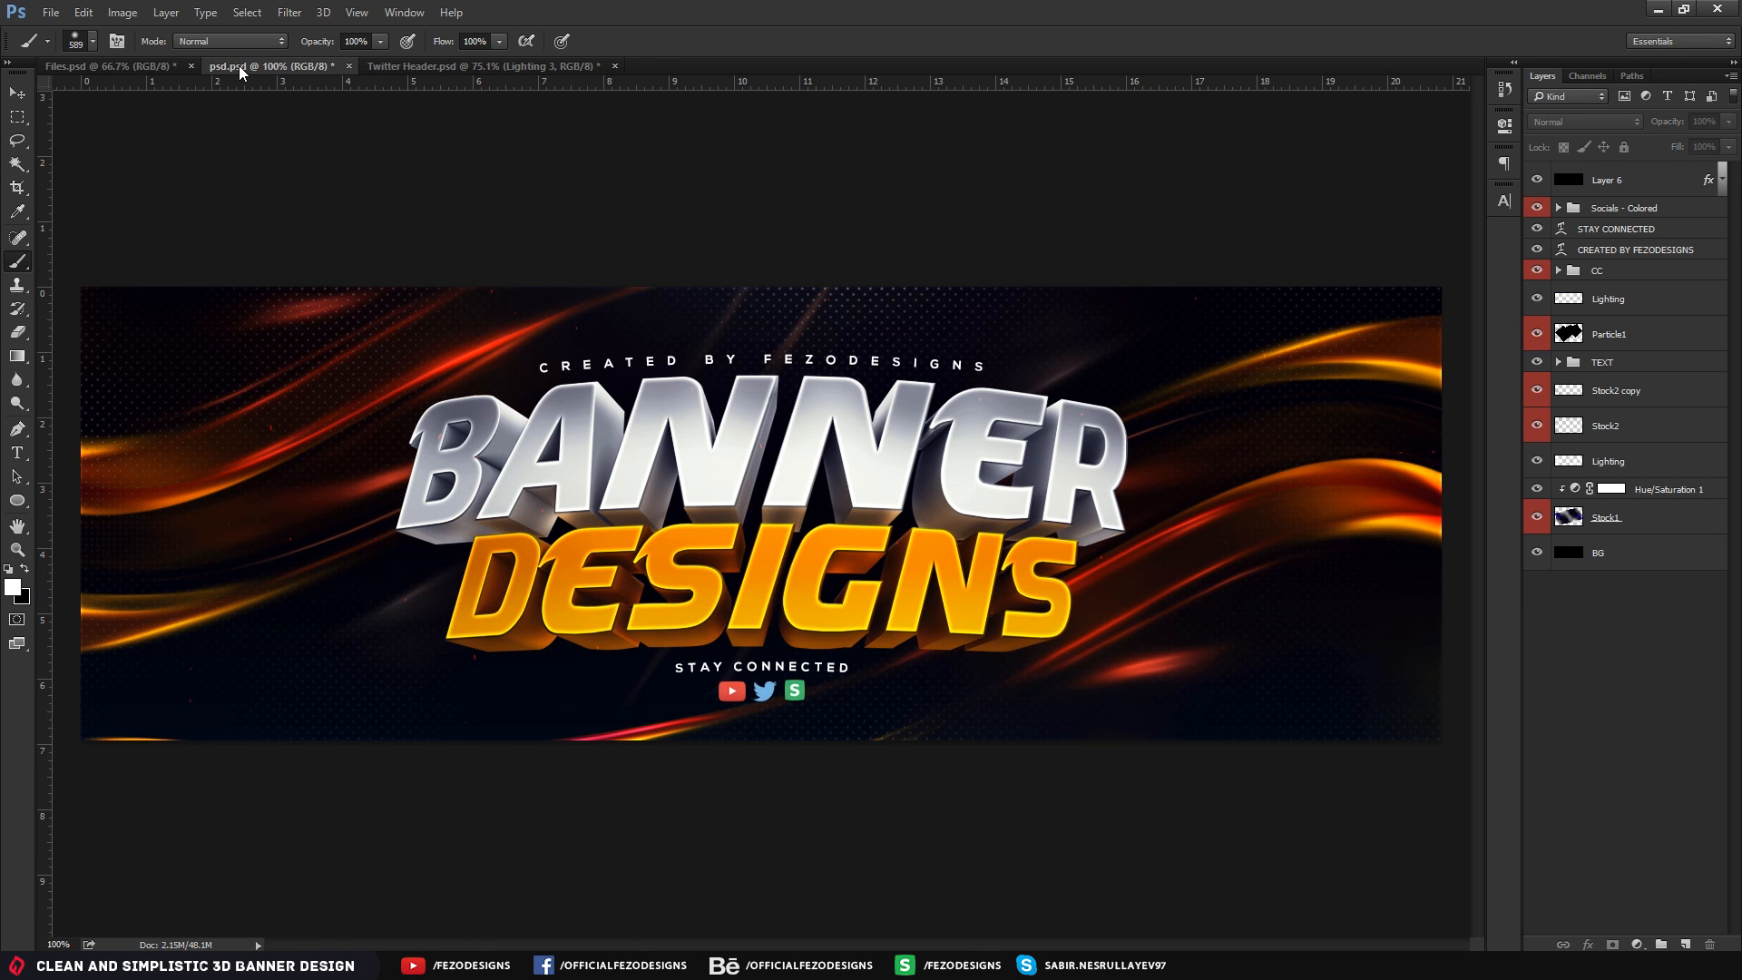
pyautogui.click(423, 68)
pyautogui.press('z')
pyautogui.click(853, 489)
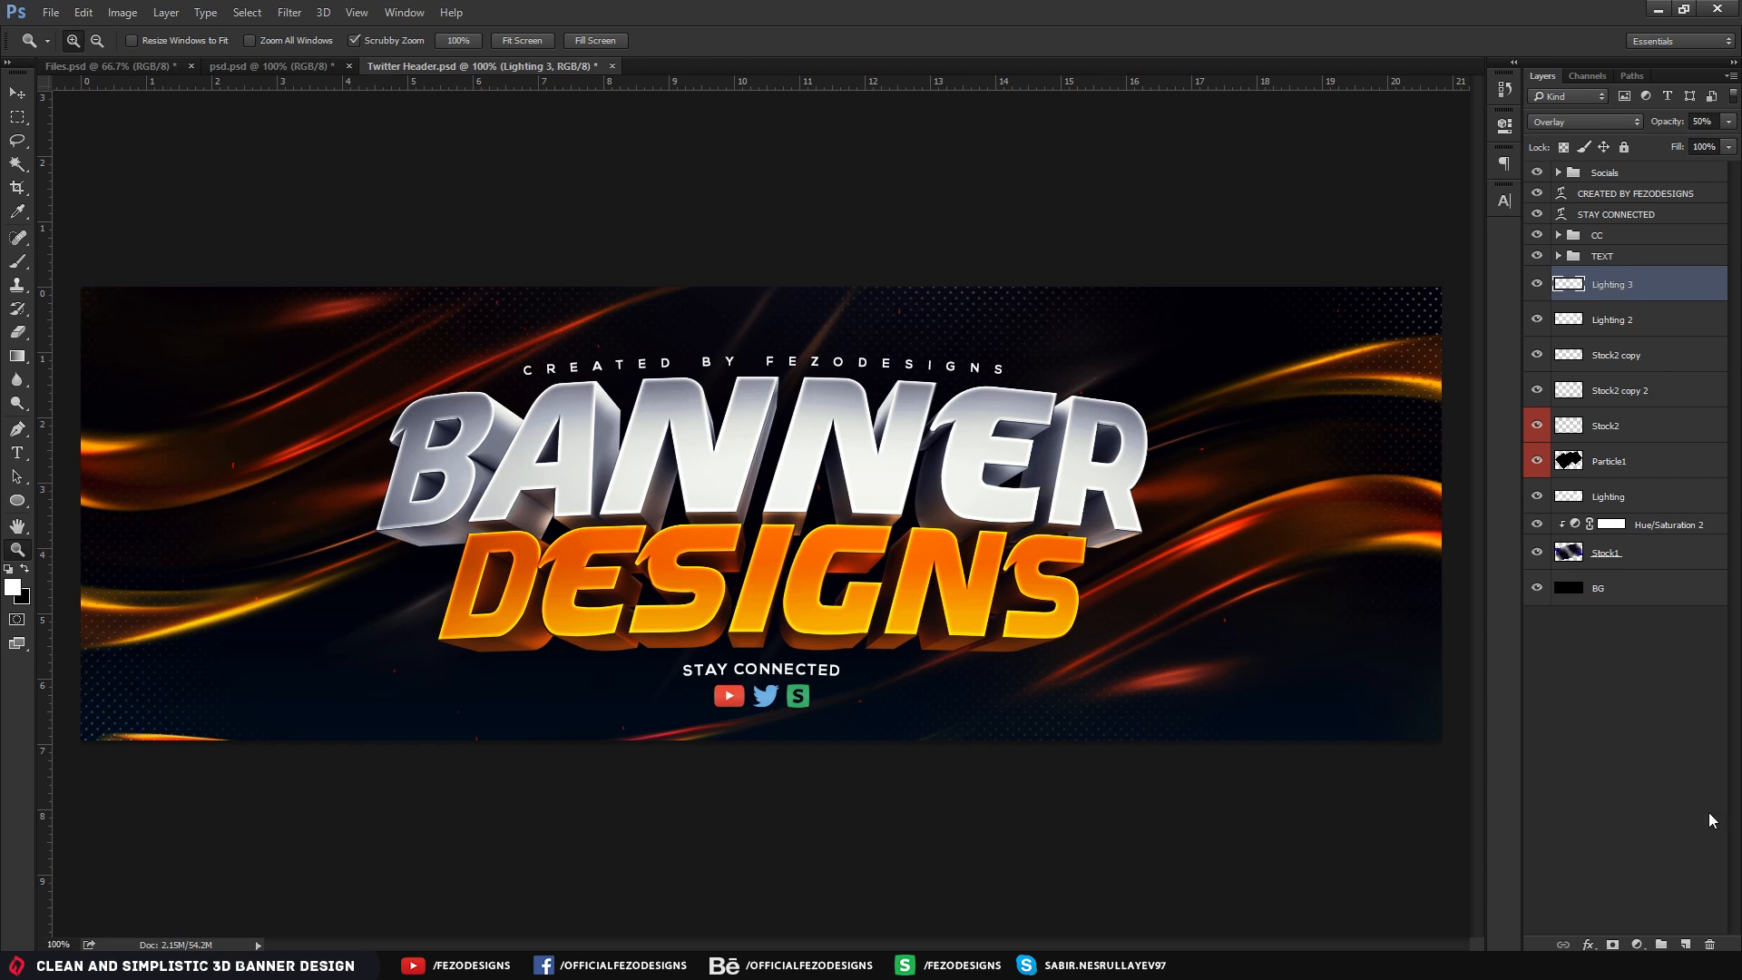
# Add a new layer named Lighting 4 above Lighting 3 and fill it with black
pyautogui.click(1685, 945)
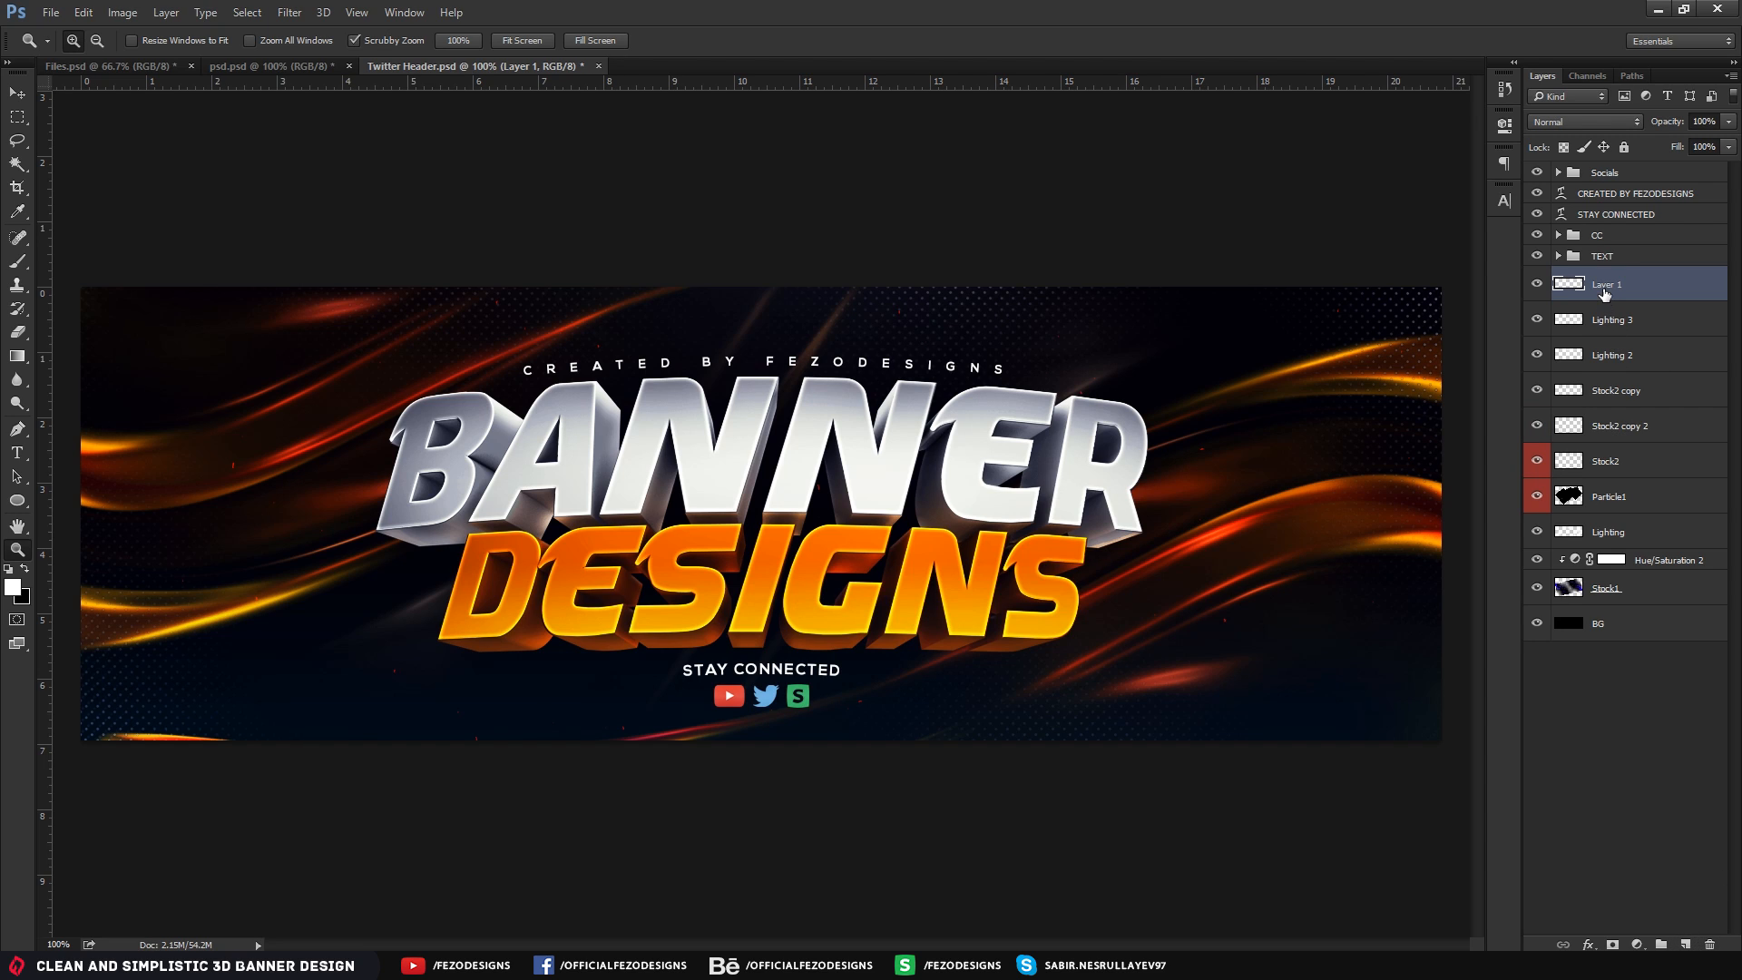
pyautogui.doubleClick(1604, 287)
pyautogui.write('Lighting')
pyautogui.press('Return')
pyautogui.click(27, 569)
pyautogui.hotkey('alt', 'BackSpace')
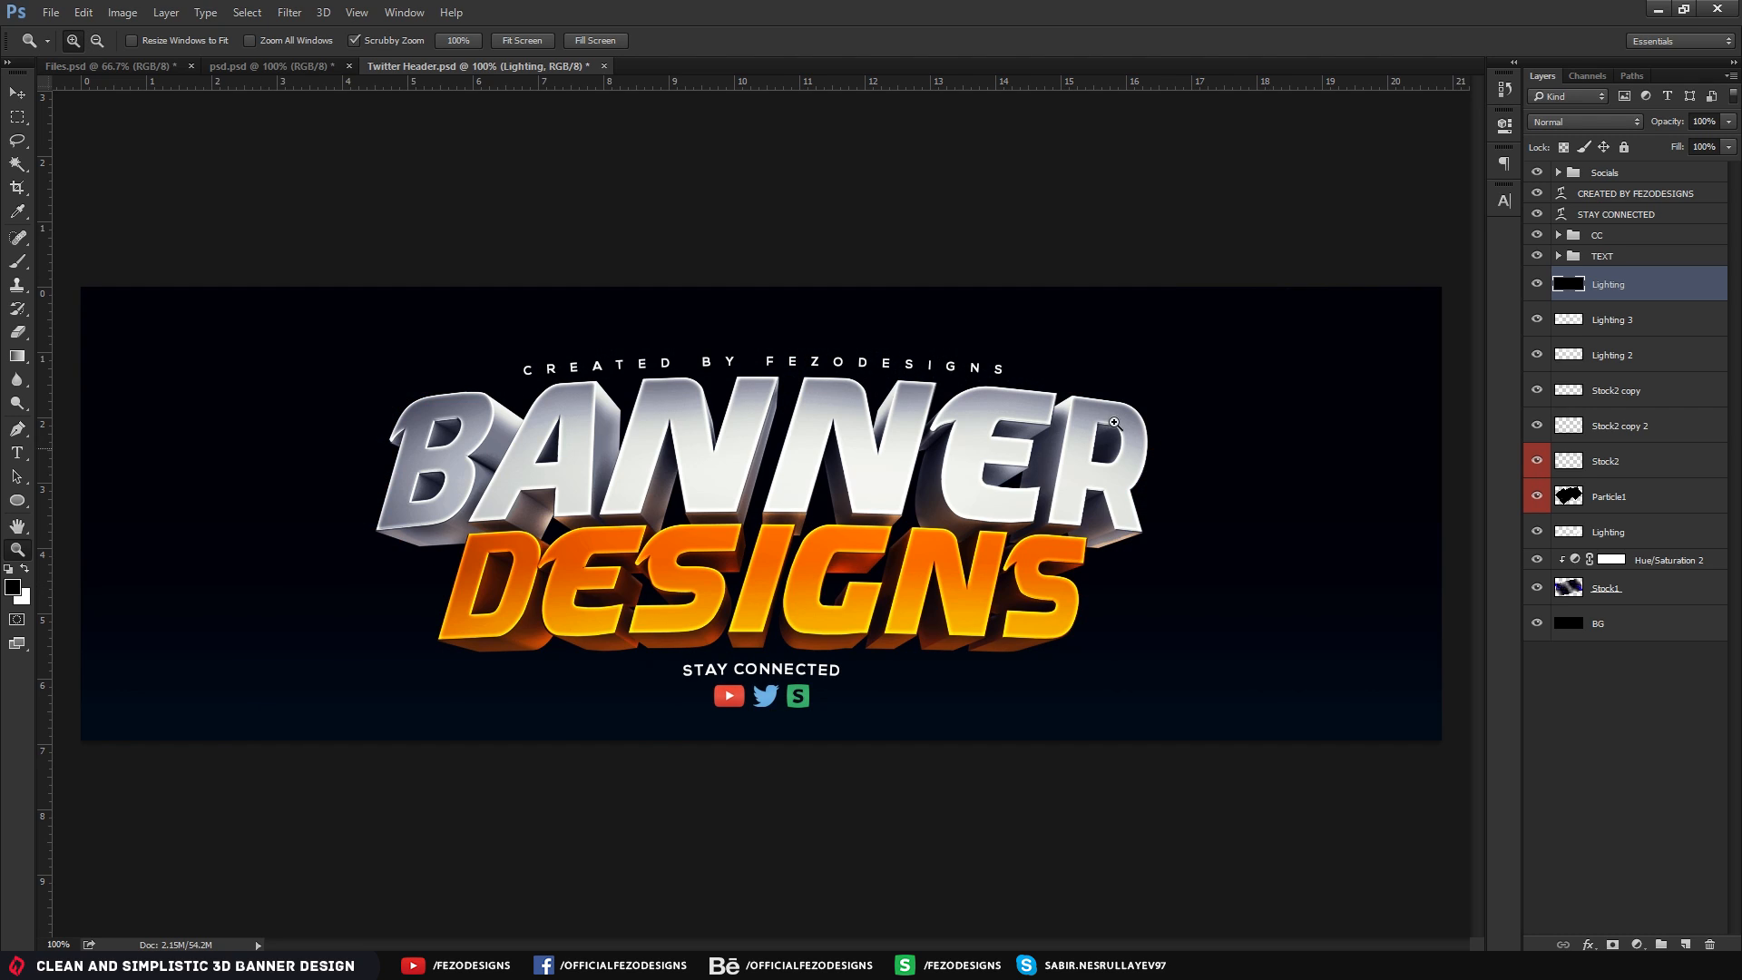
pyautogui.doubleClick(1620, 286)
pyautogui.press('Return')
# Move the Lighting 4 layer to the top of the layer stack and set its fill to 0%
pyautogui.moveTo(1683, 295); pyautogui.dragTo(1608, 171)
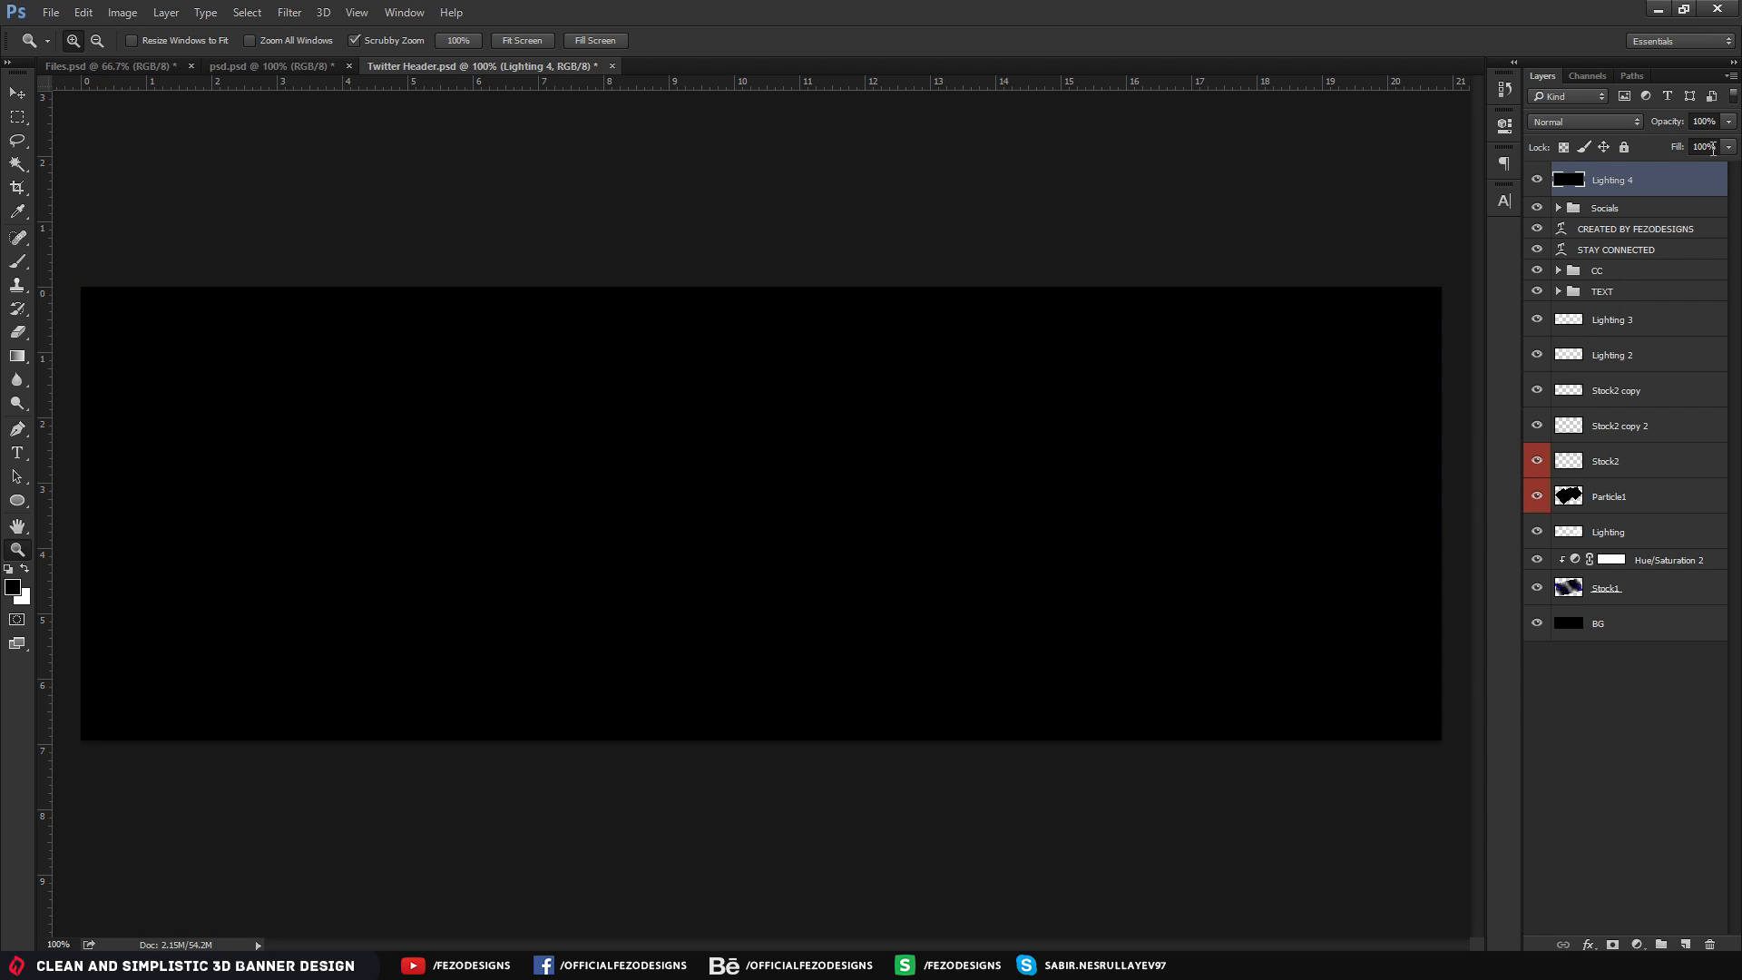
pyautogui.click(1704, 146)
pyautogui.write('0')
pyautogui.press('Return')
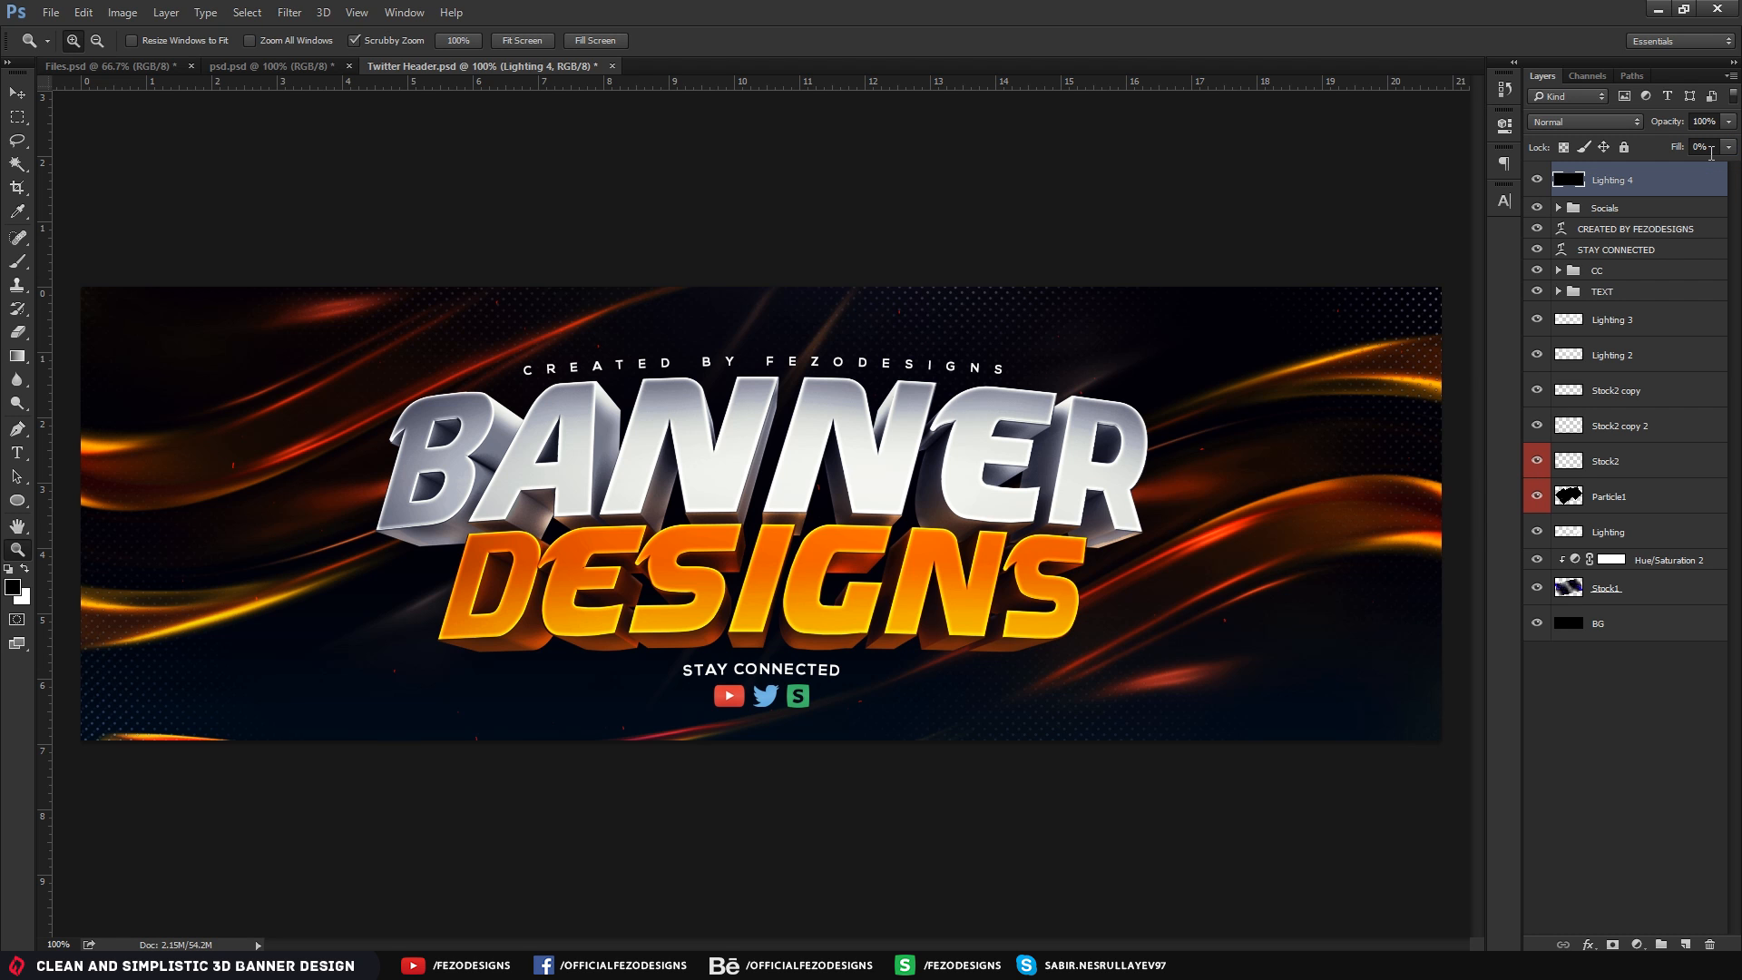
# Give the Lighting 4 layer an Inner Glow with Color Dodge blending, 55% opacity and a size of 6 px
pyautogui.doubleClick(1668, 187)
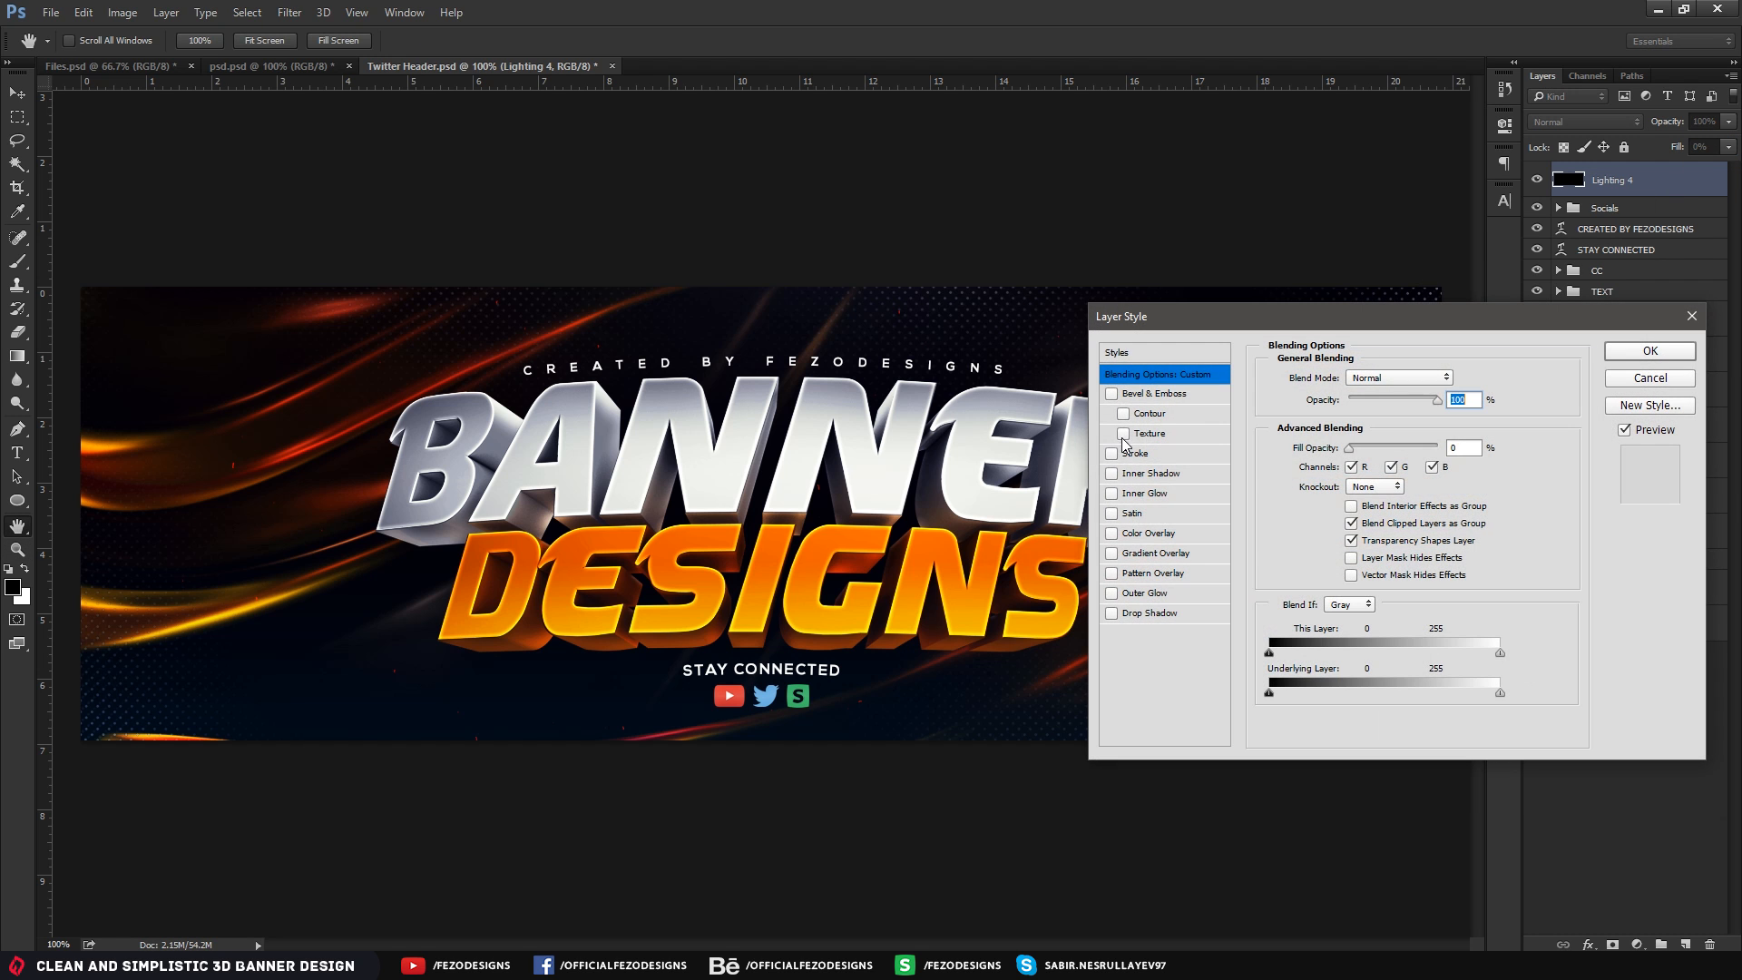
pyautogui.click(1149, 495)
pyautogui.click(1383, 378)
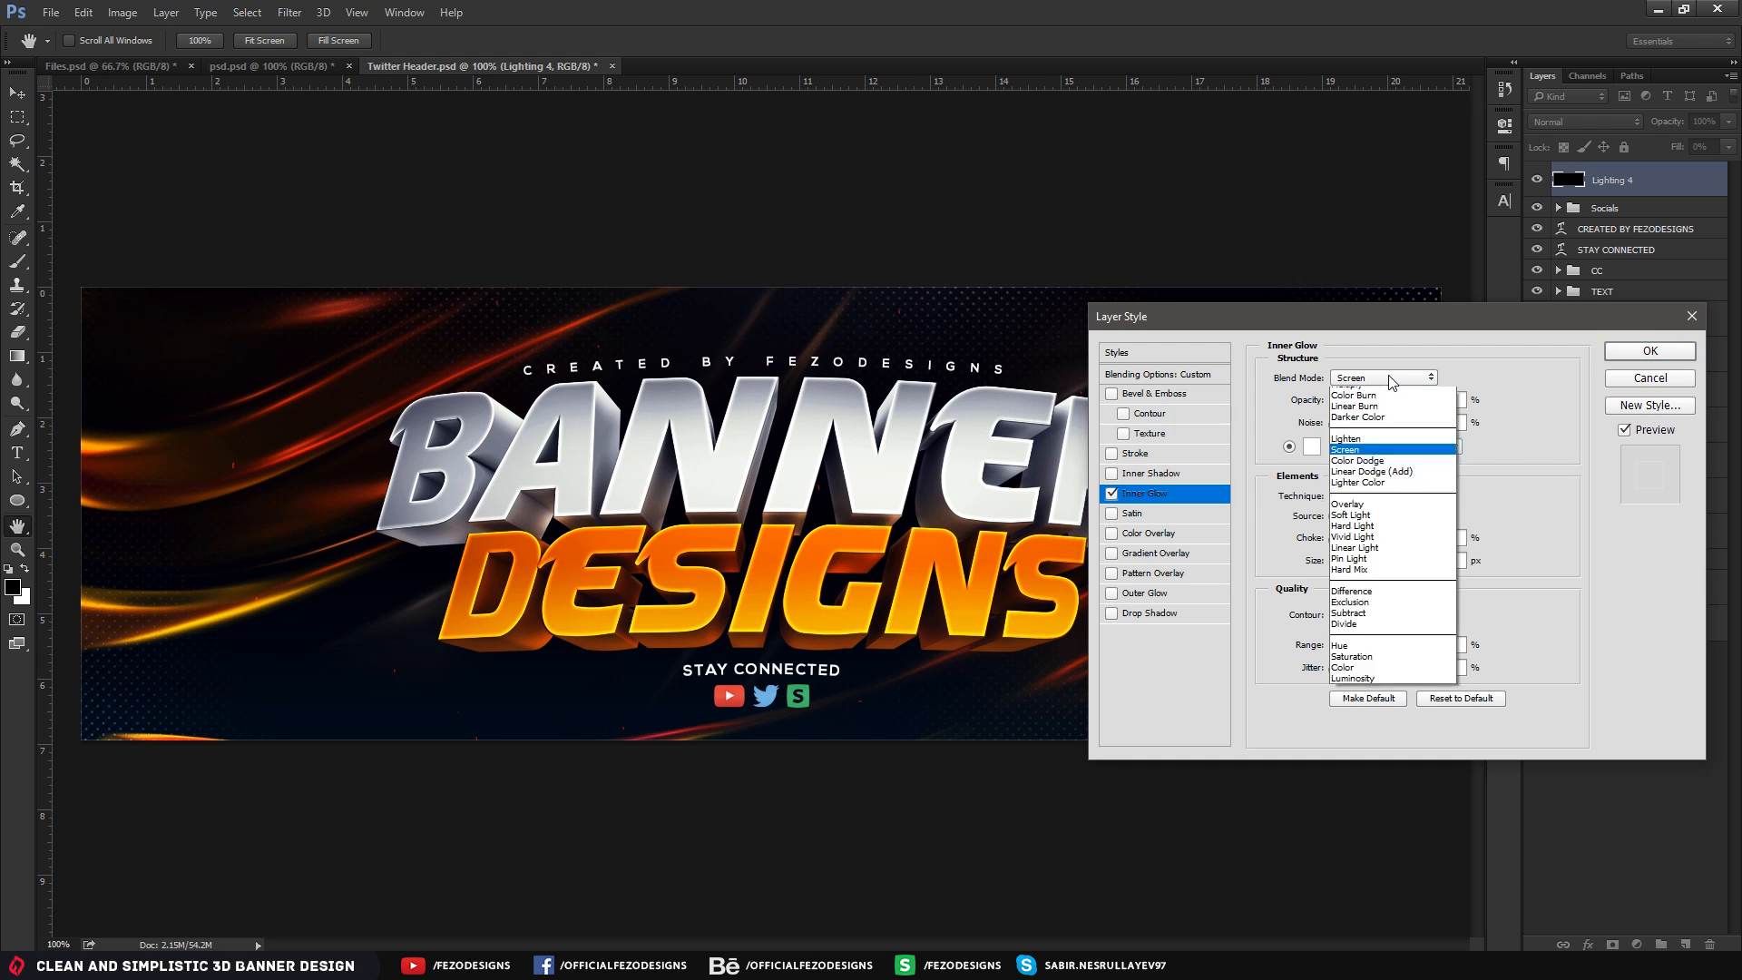
pyautogui.click(1364, 514)
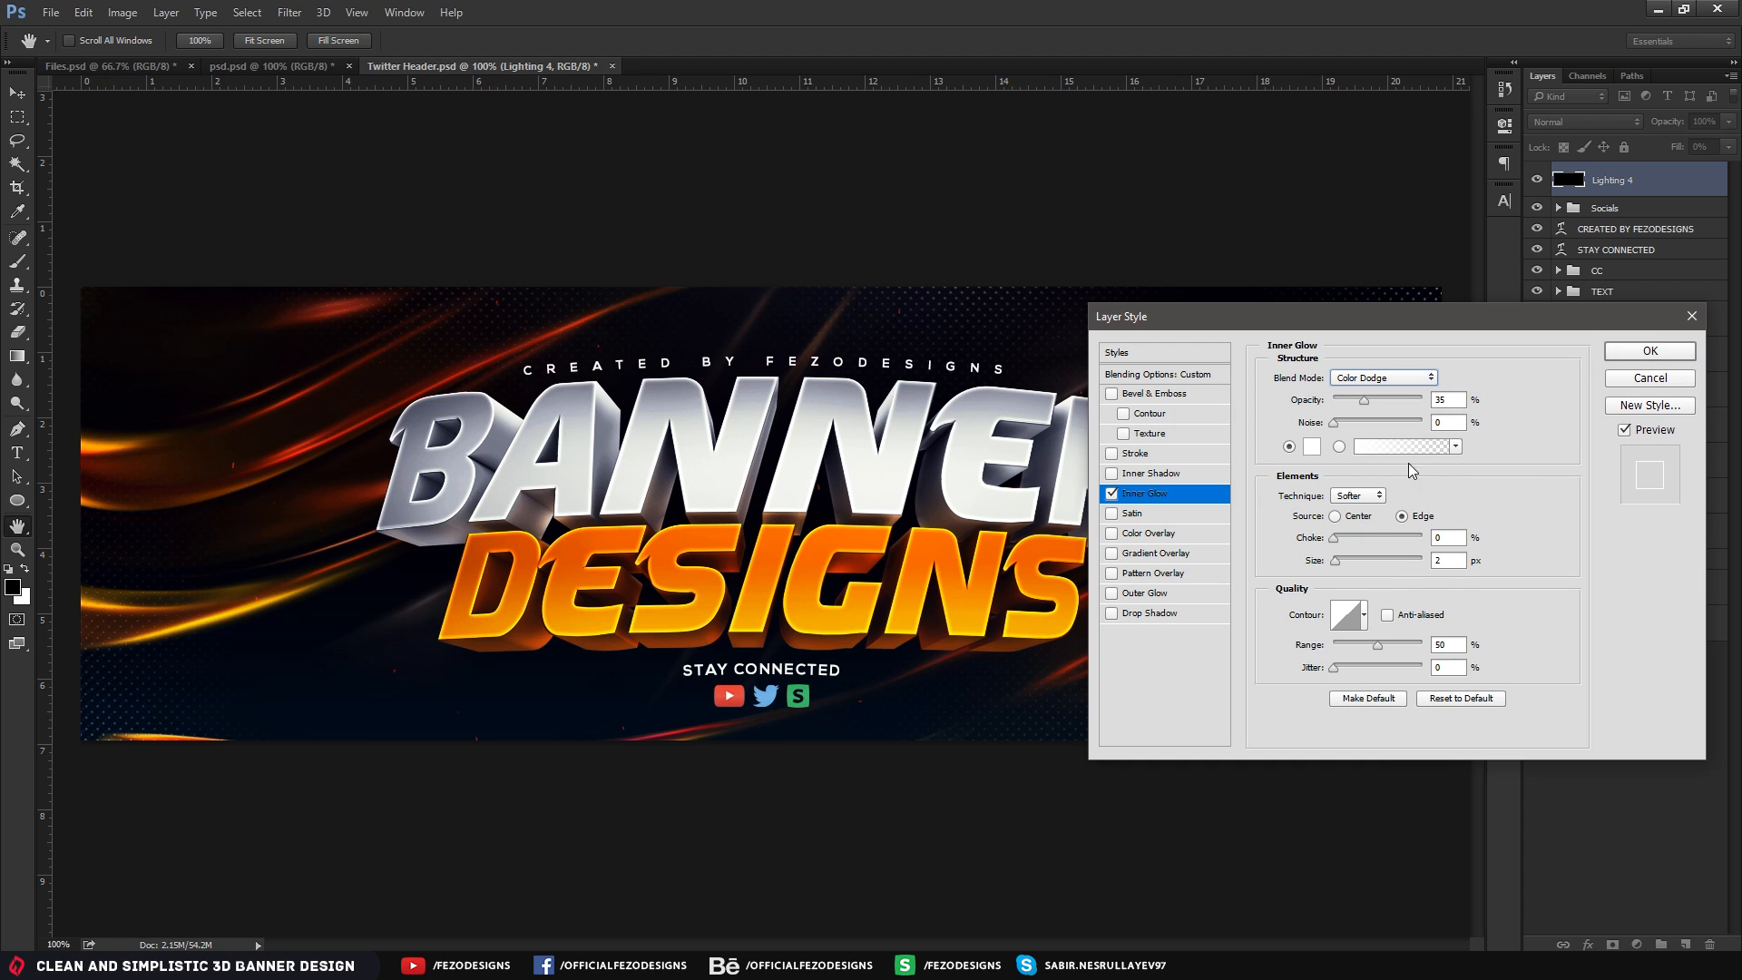
pyautogui.write('55')
pyautogui.moveTo(1447, 560); pyautogui.dragTo(1411, 559)
pyautogui.write('8')
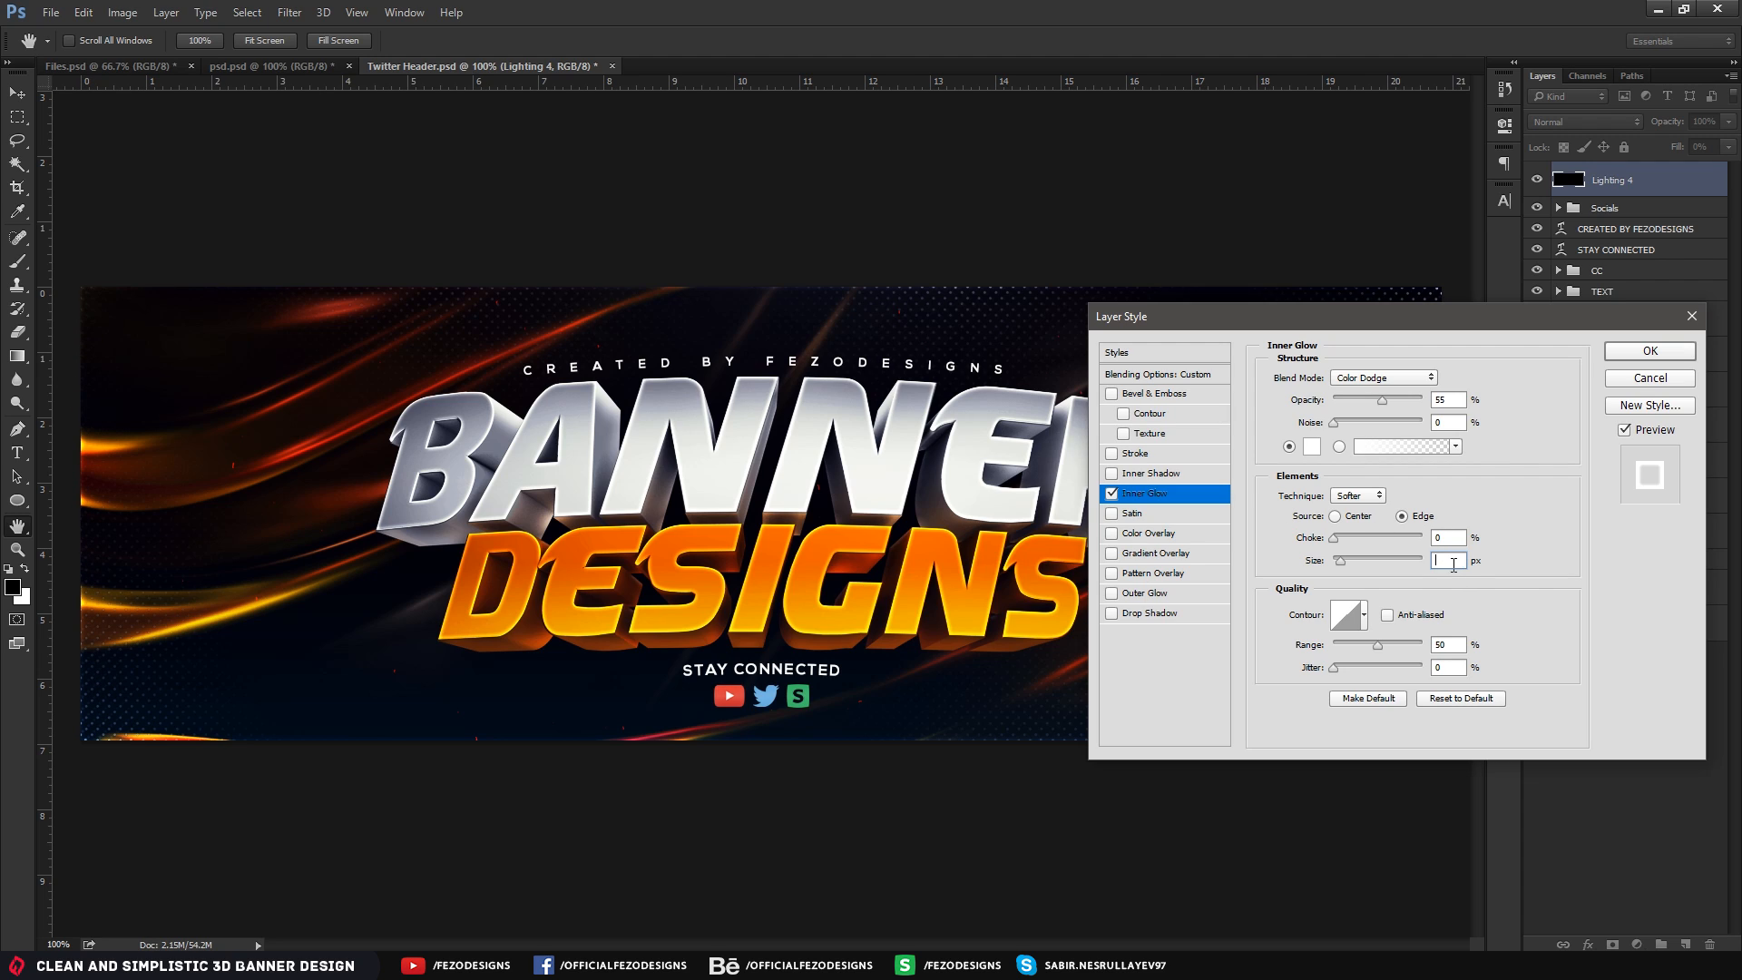
pyautogui.write('6')
# Set the Inner Glow's opacity to 50% and apply the layer style
pyautogui.click(1448, 399)
pyautogui.write('35')
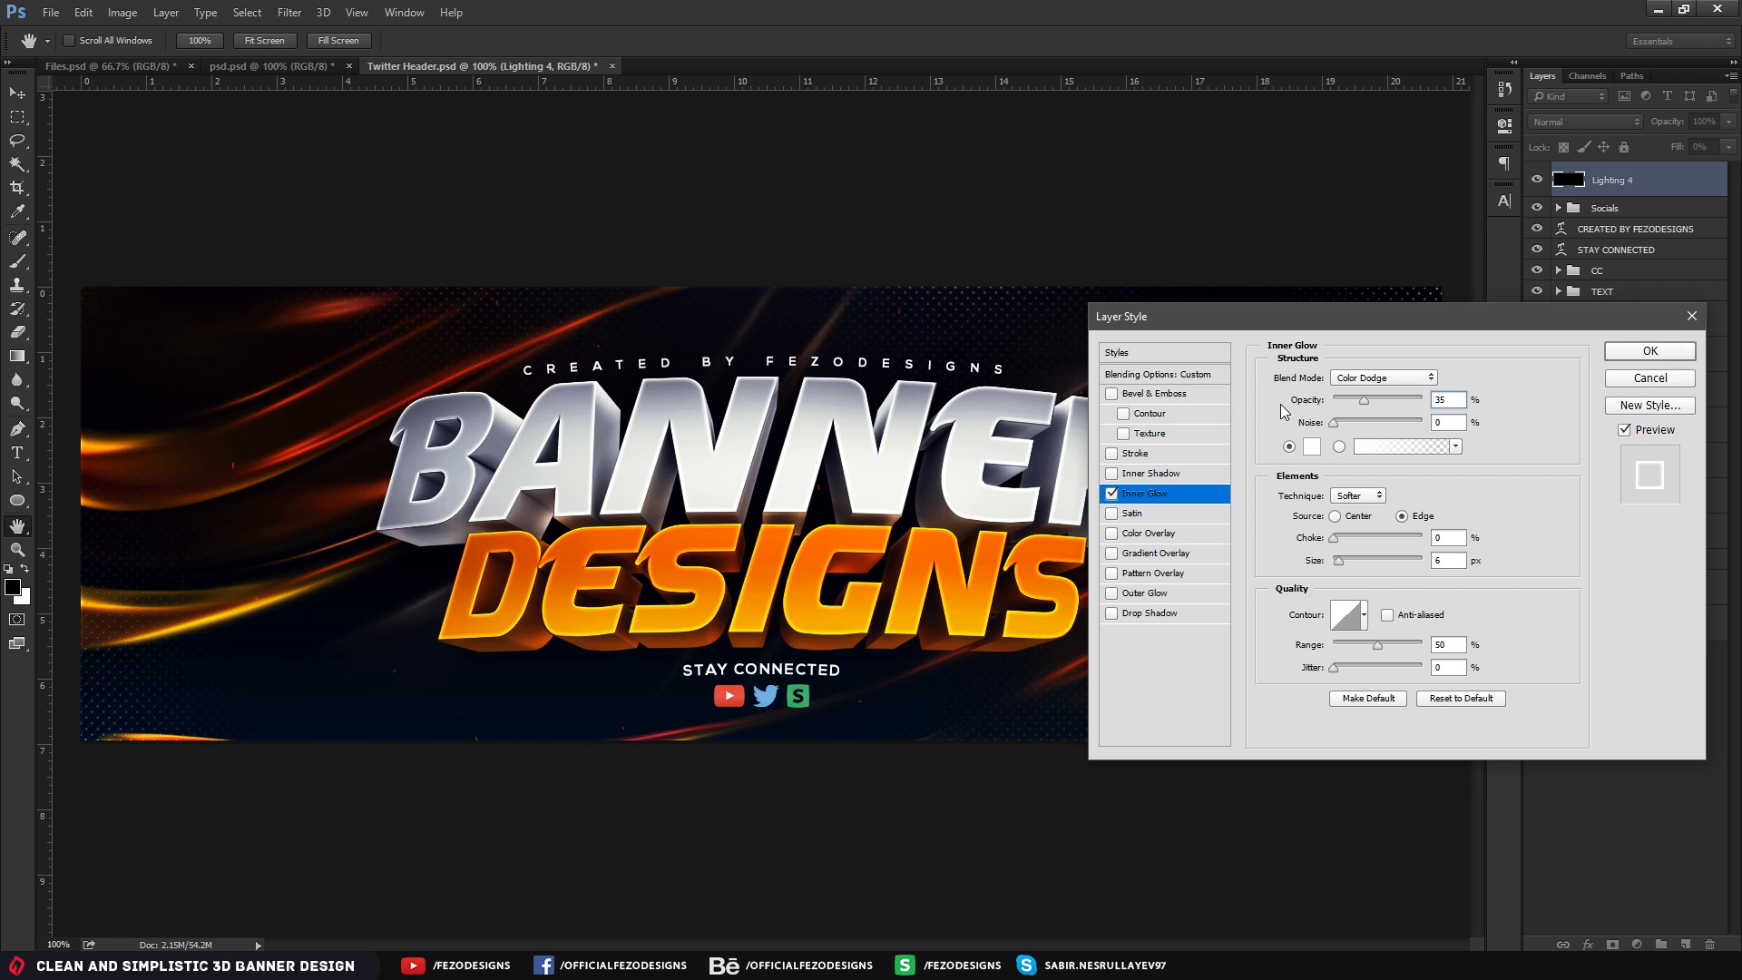
pyautogui.press('BackSpace')
pyautogui.press('BackSpace')
pyautogui.write('50')
pyautogui.press('Return')
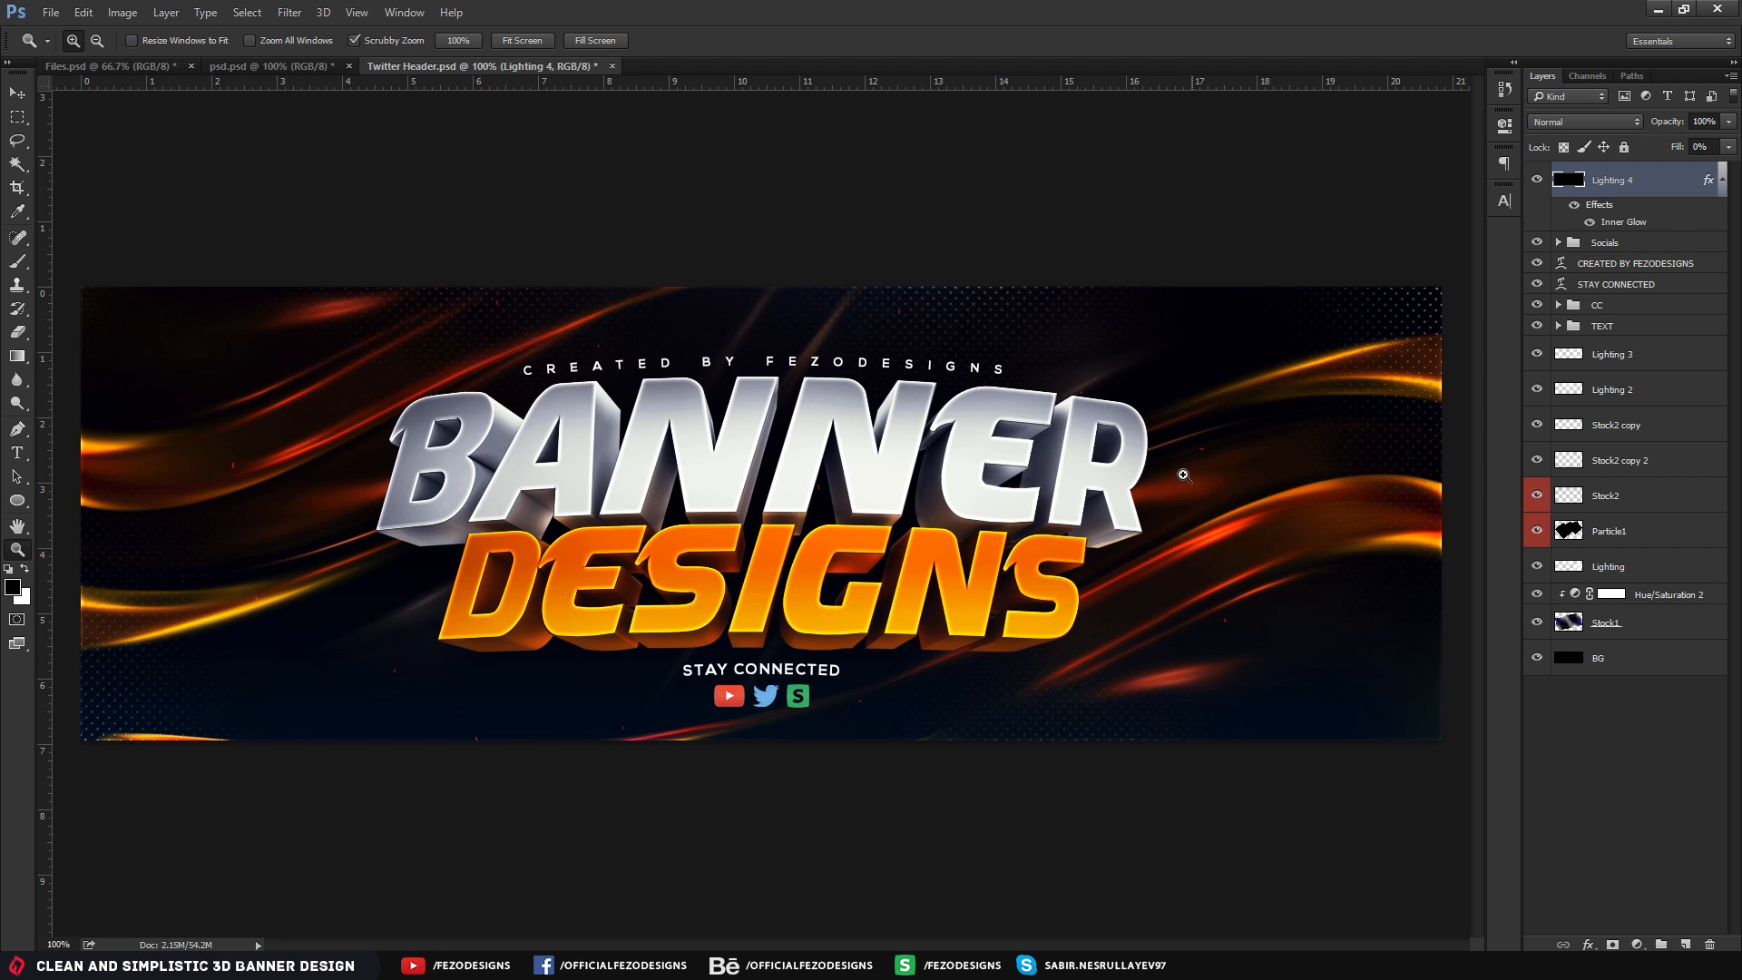
# Deselect all layers and view the whole banner at 100% zoom
pyautogui.moveTo(948, 480); pyautogui.dragTo(923, 479)
pyautogui.hotkey('ctrl', '1')
pyautogui.click(1635, 761)
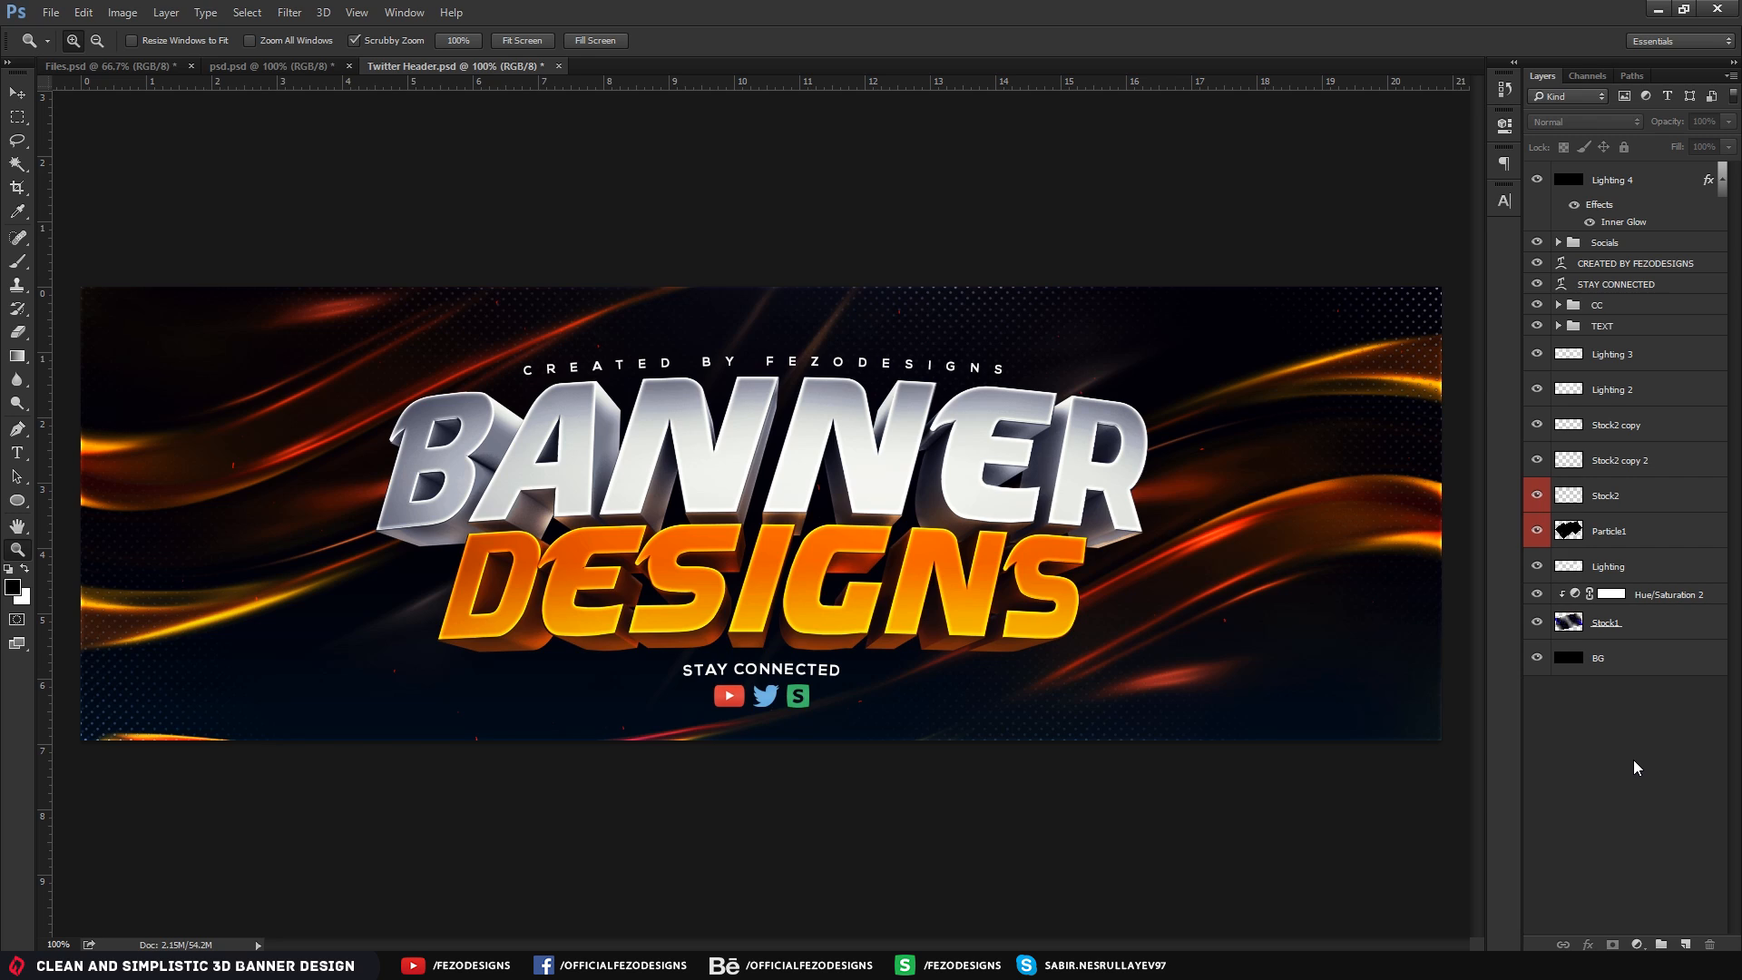